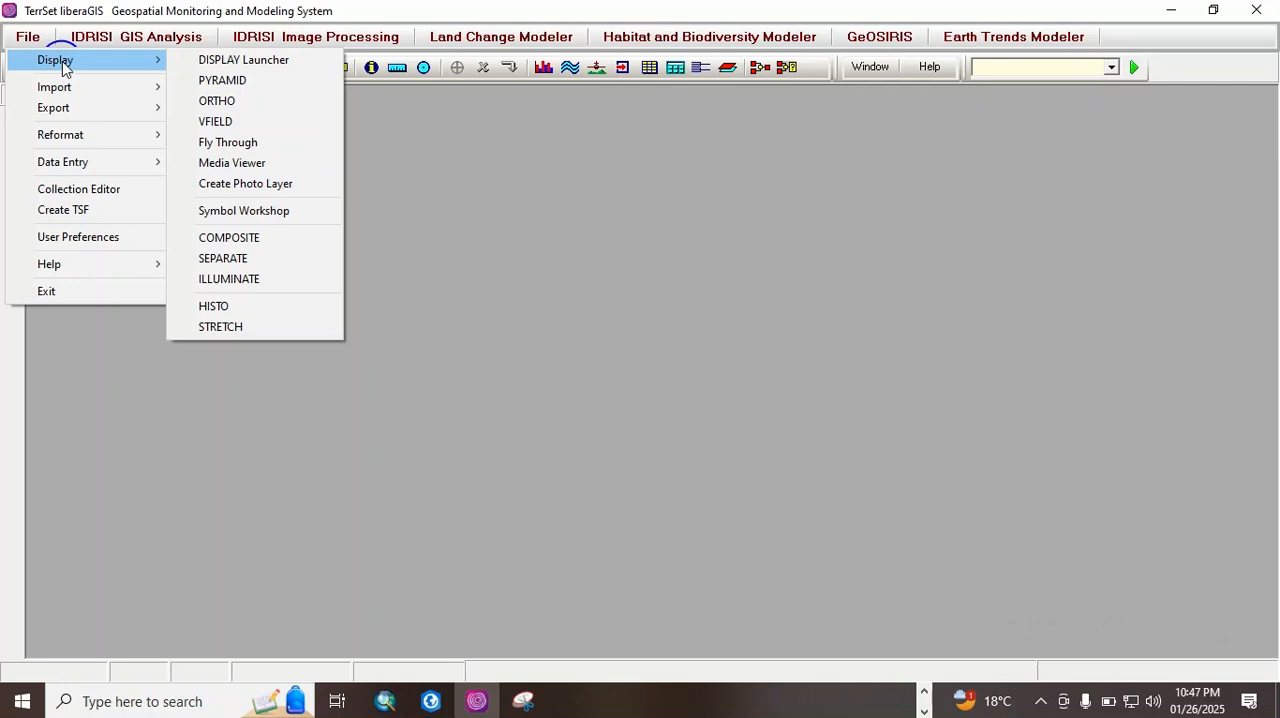
Step: Review the available import and export formats, including data provider, desktop publishing, software-specific and ESRI formats
mouse_move(62, 93)
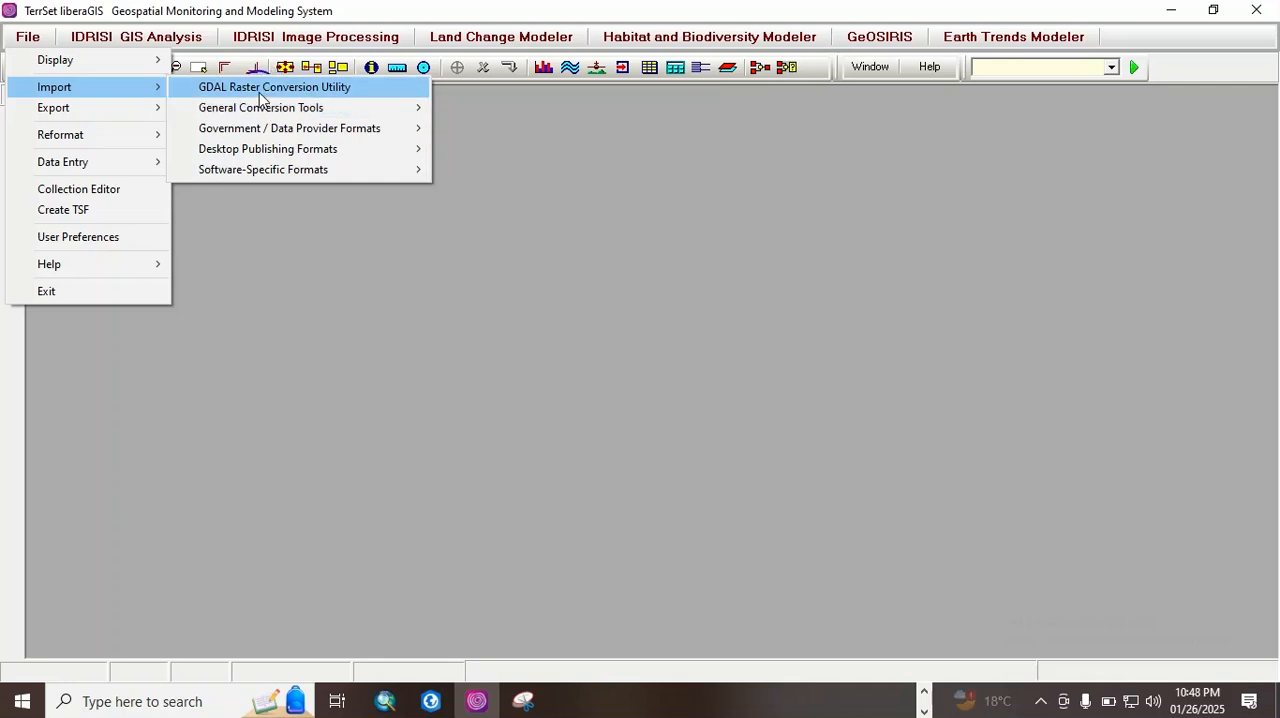
mouse_move(272, 110)
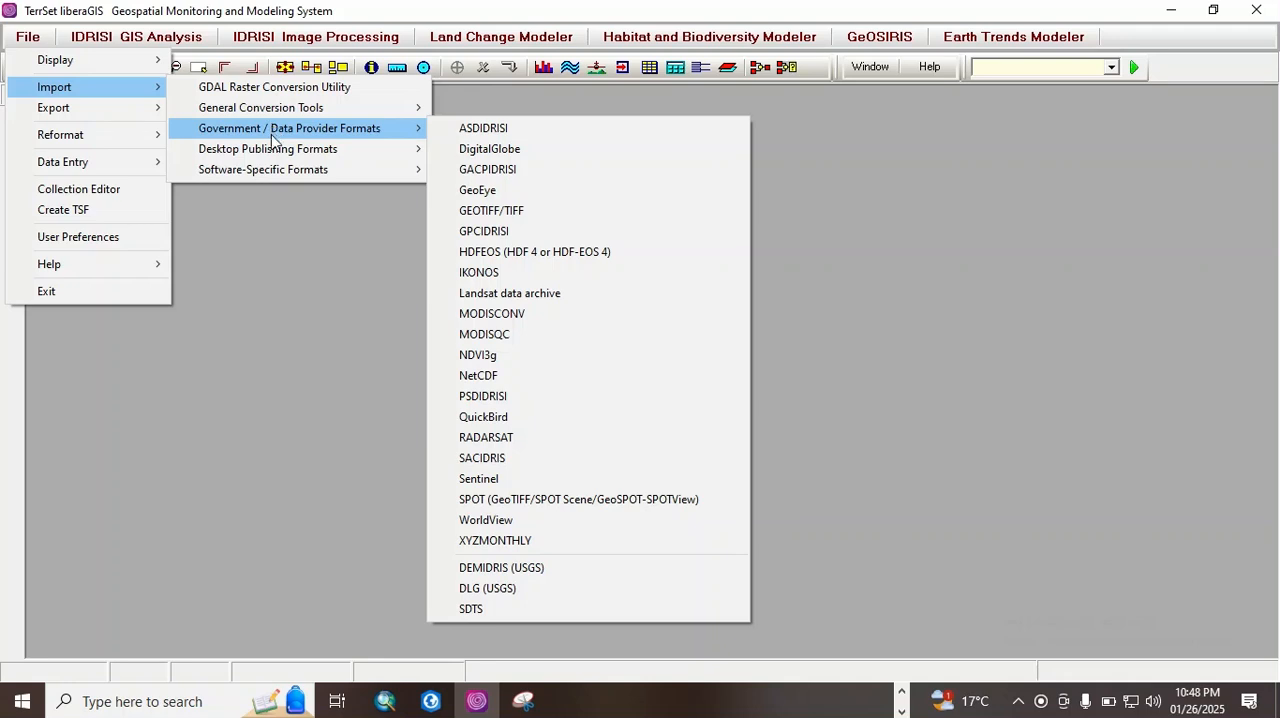
mouse_move(273, 150)
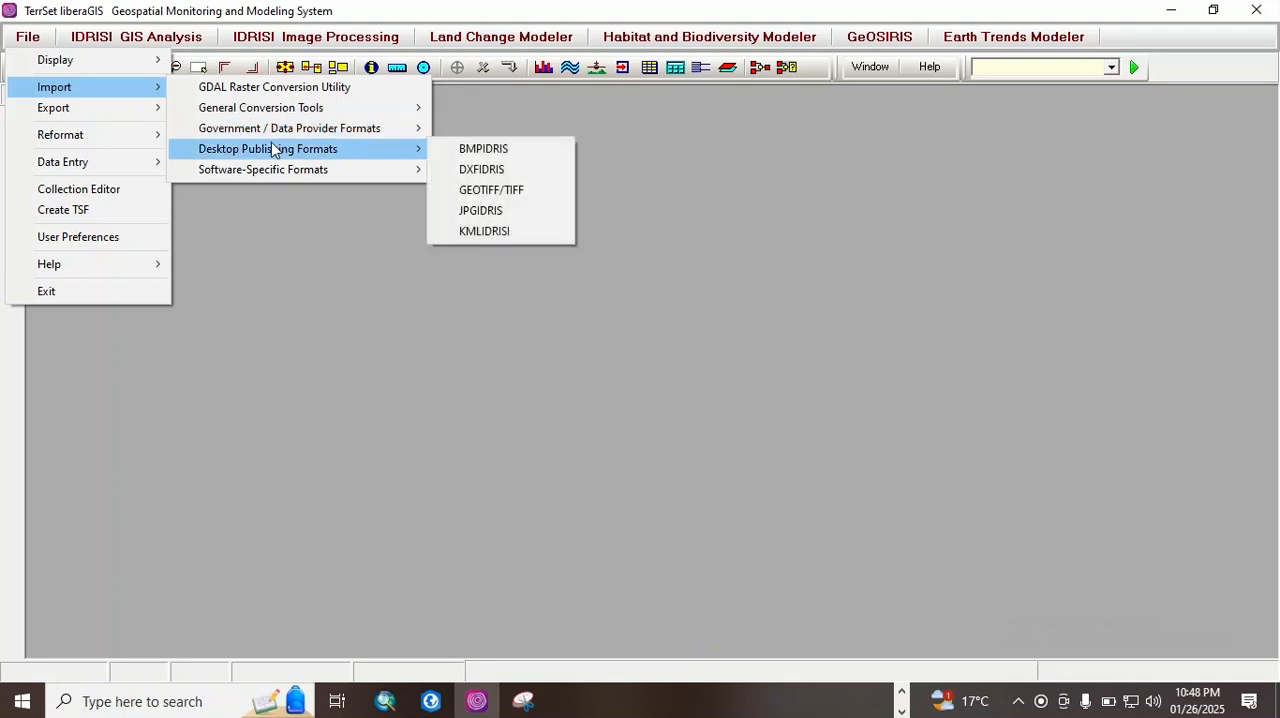
click(271, 170)
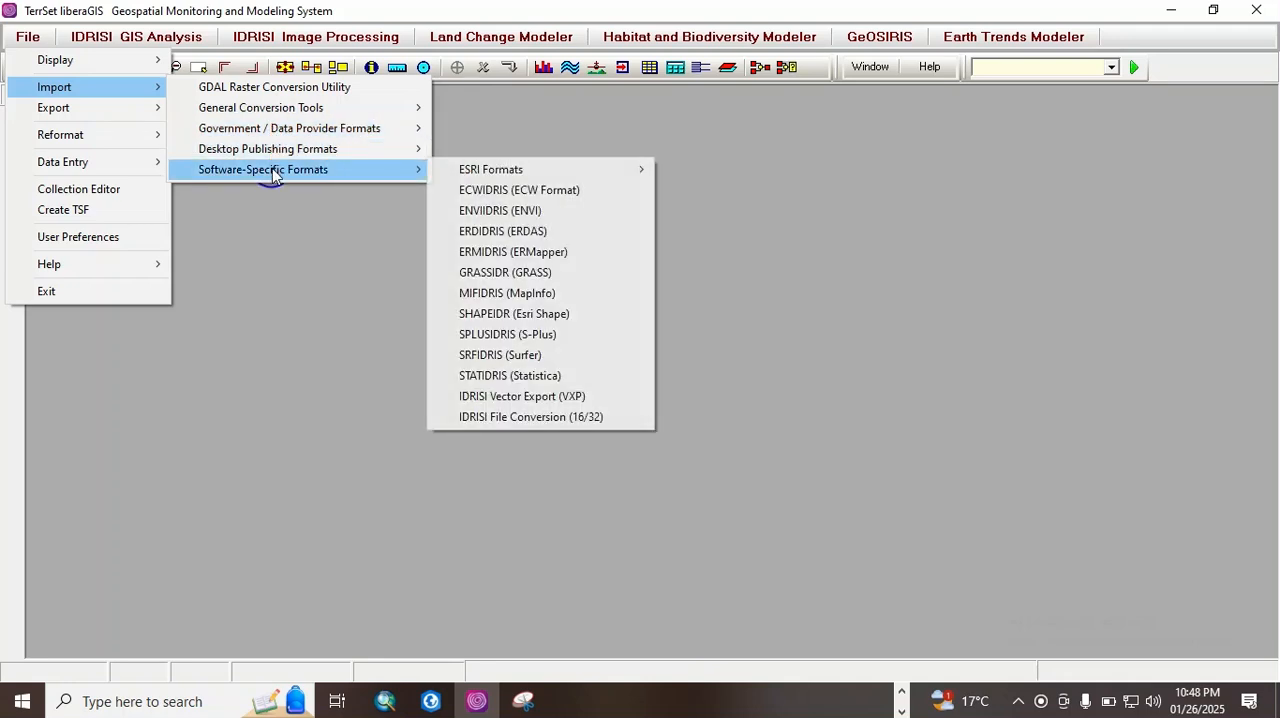
click(529, 171)
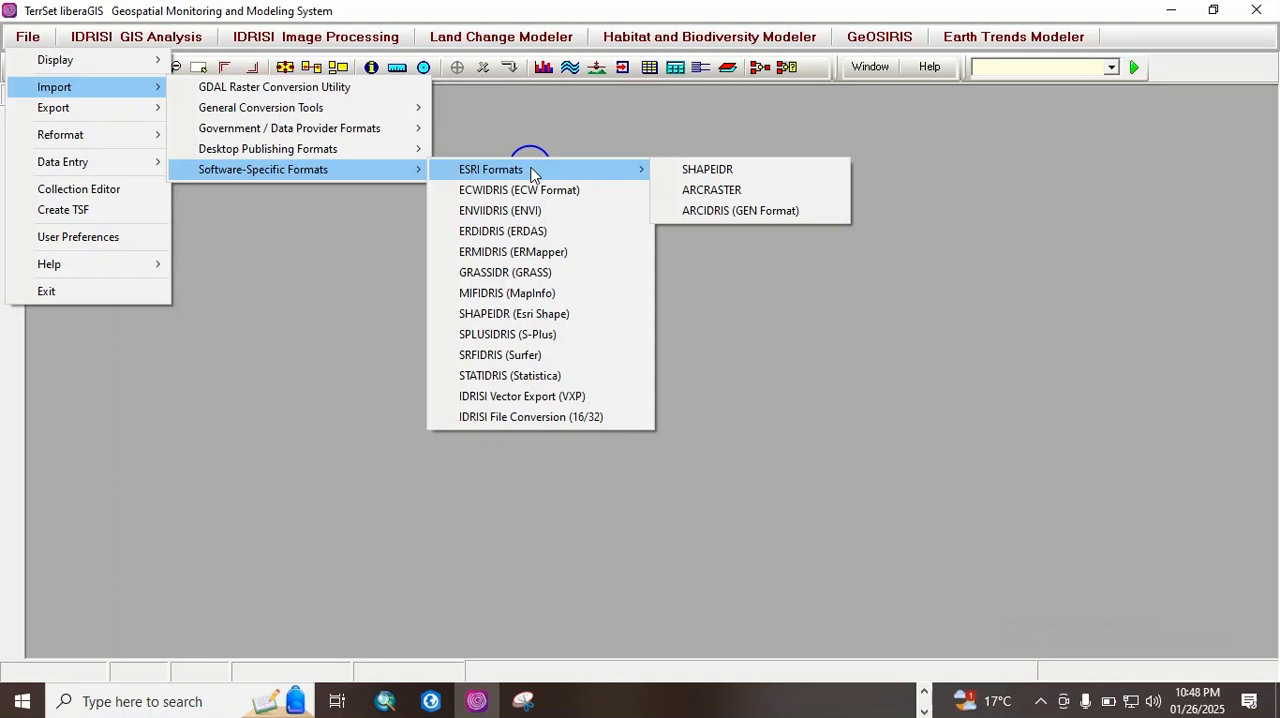
mouse_move(73, 118)
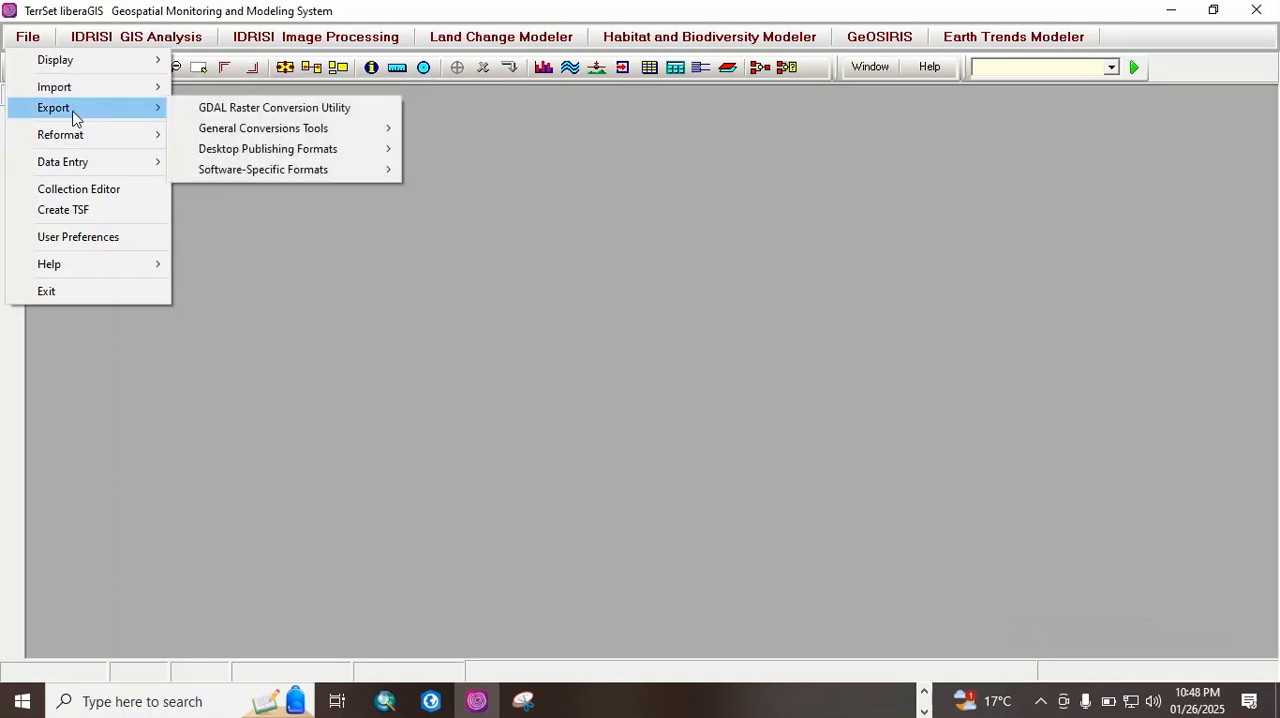
mouse_move(255, 133)
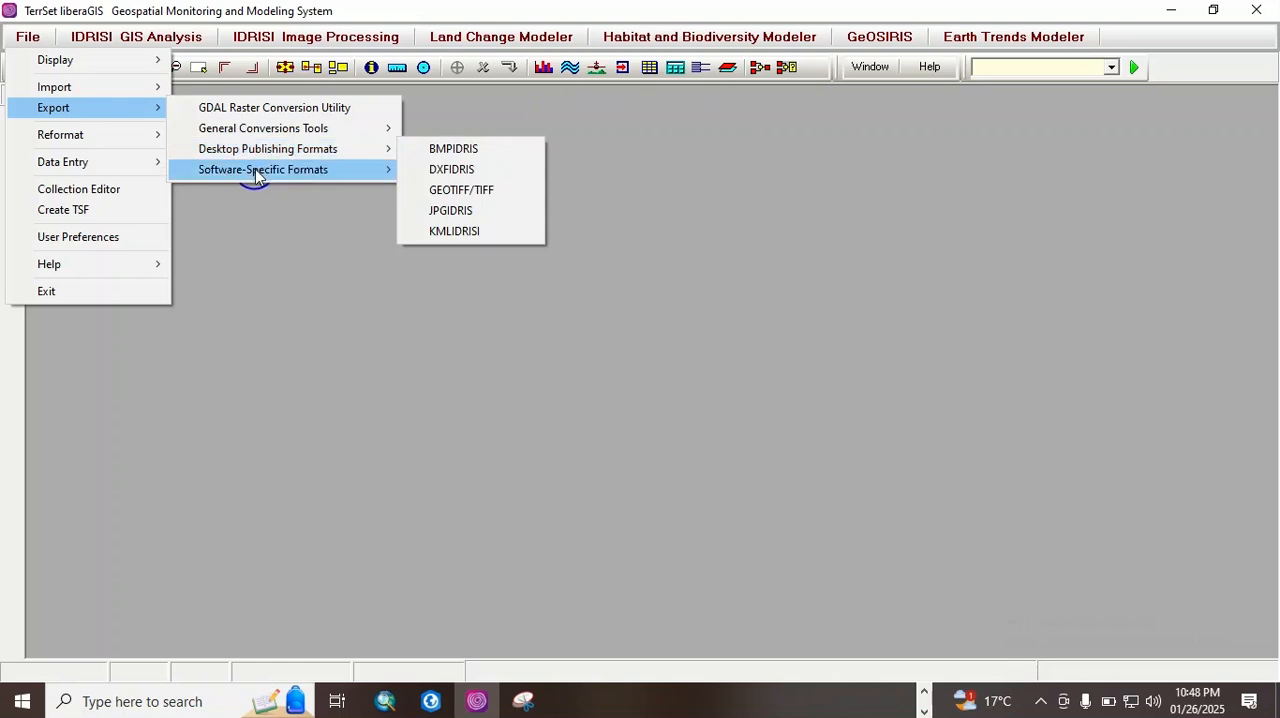
click(256, 174)
Step: Open the RASTERVECTOR raster/vector conversion tool from the reformatting tools to view its options, and close it
mouse_move(70, 139)
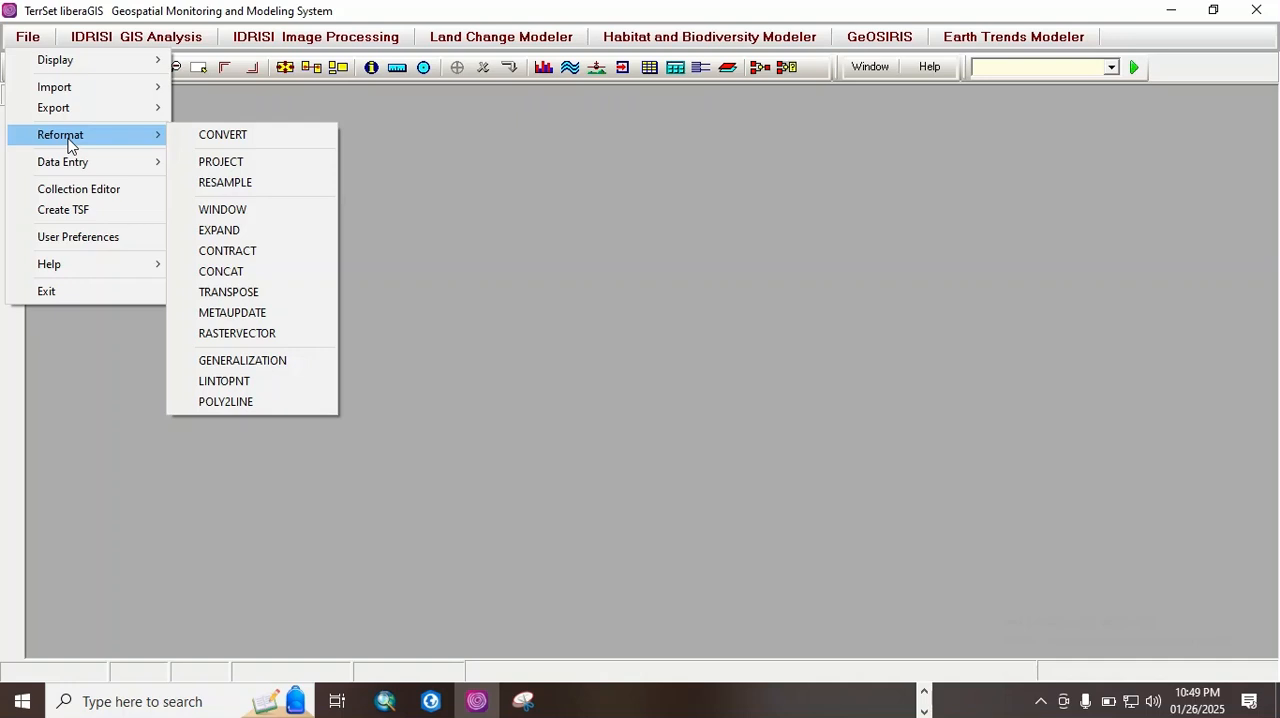
click(228, 334)
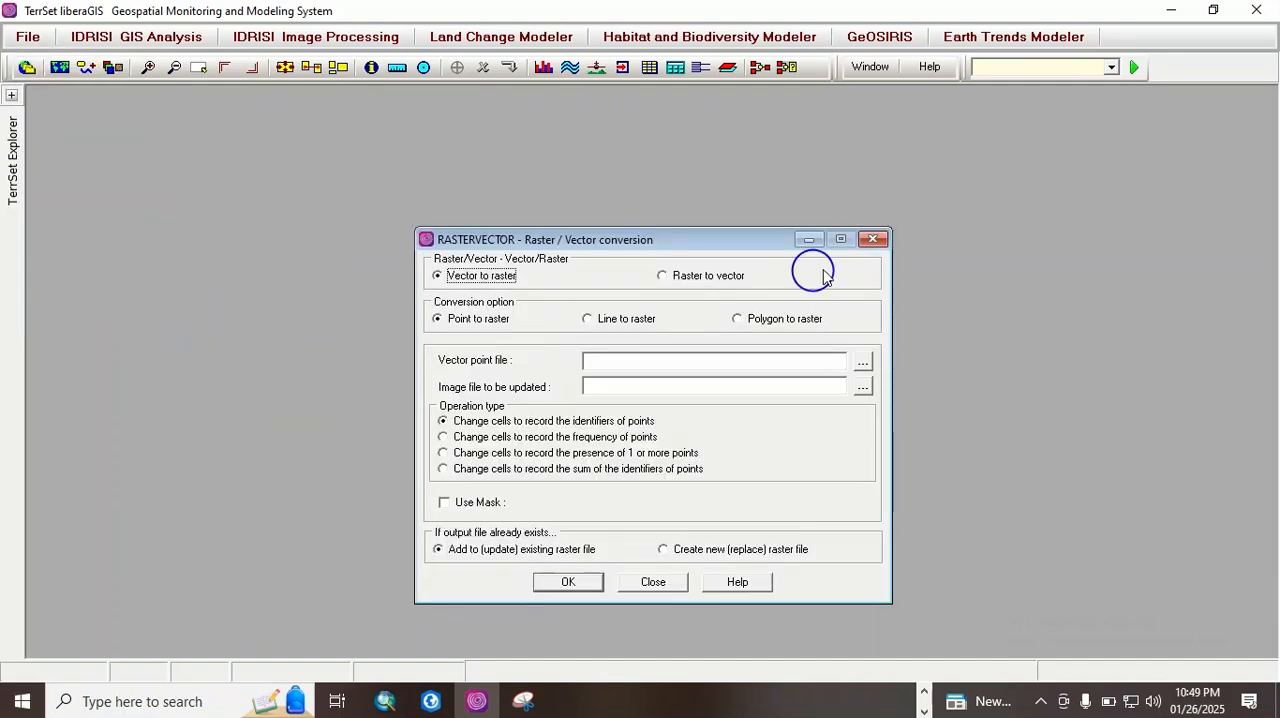
click(873, 240)
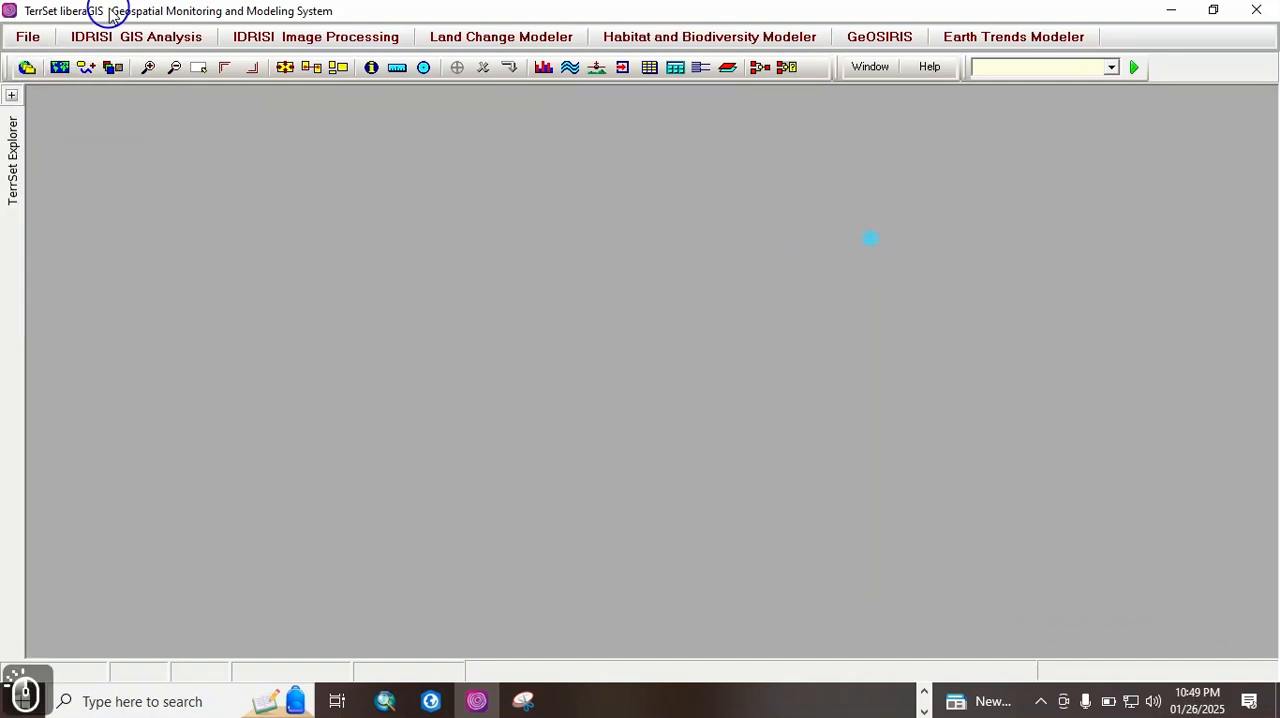
Step: Browse the GIS database query and mathematical operators, view the Image Calculator, and close it
click(162, 34)
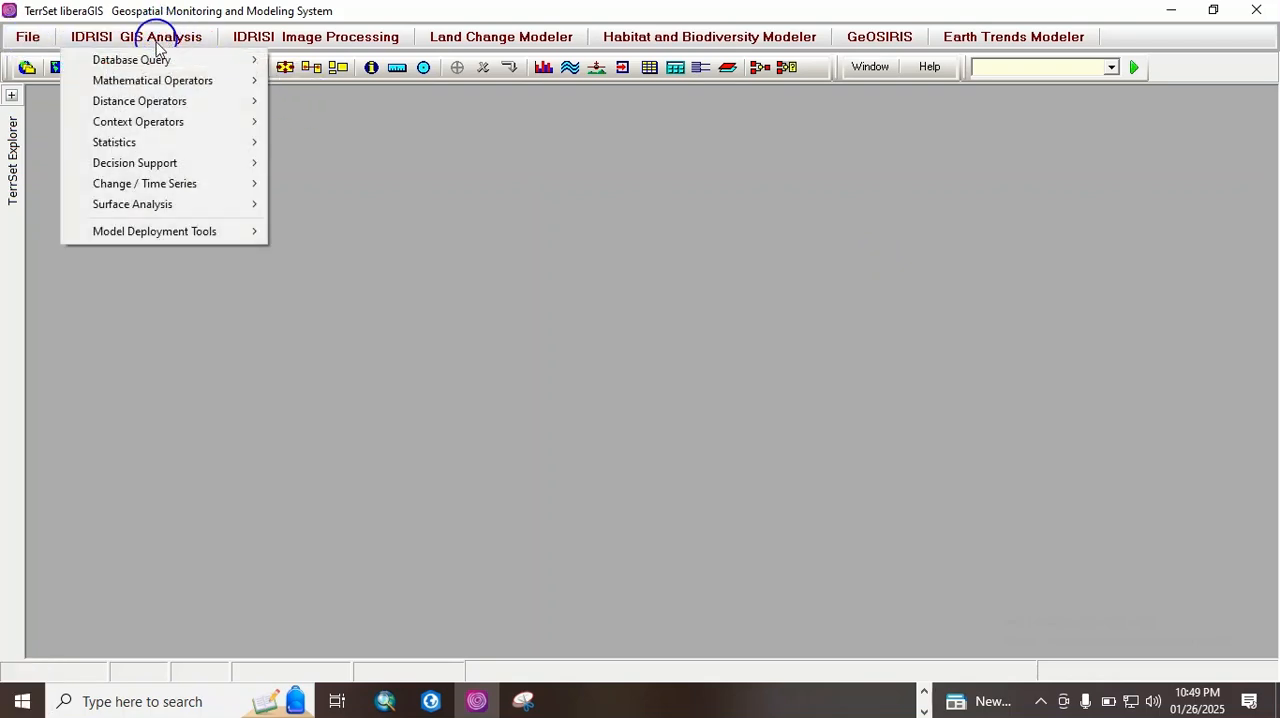
click(153, 62)
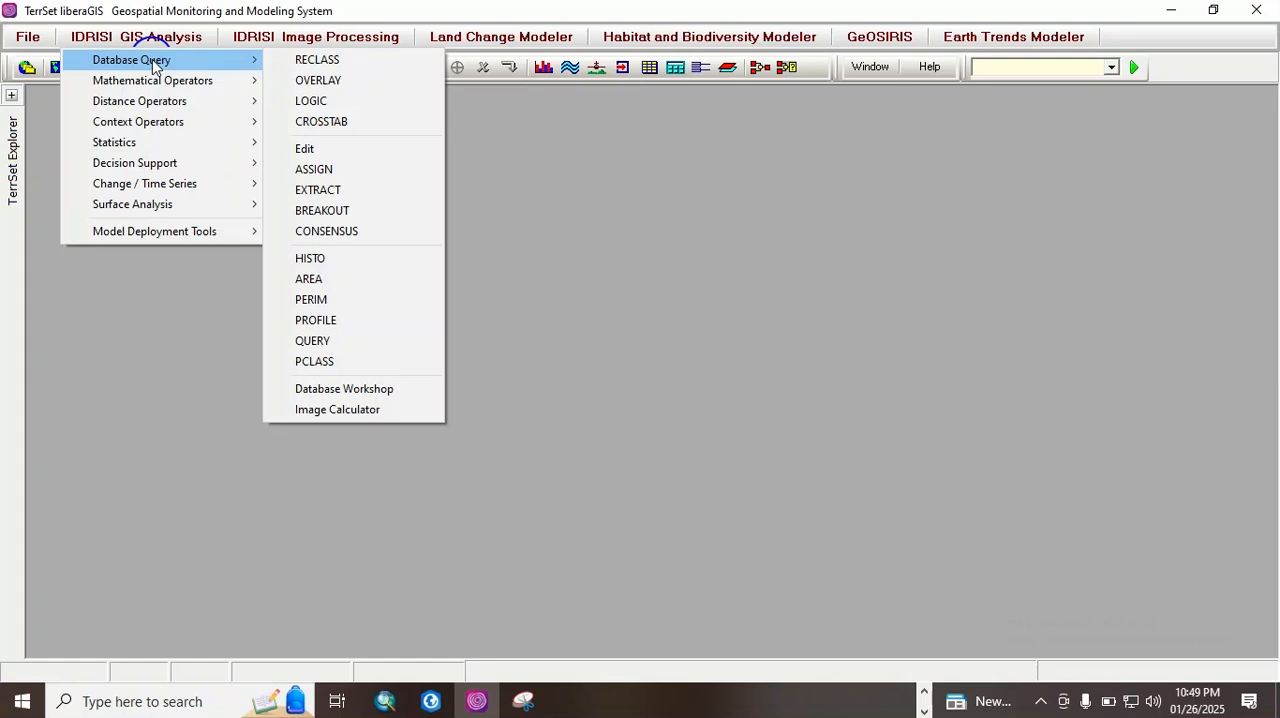
mouse_move(155, 86)
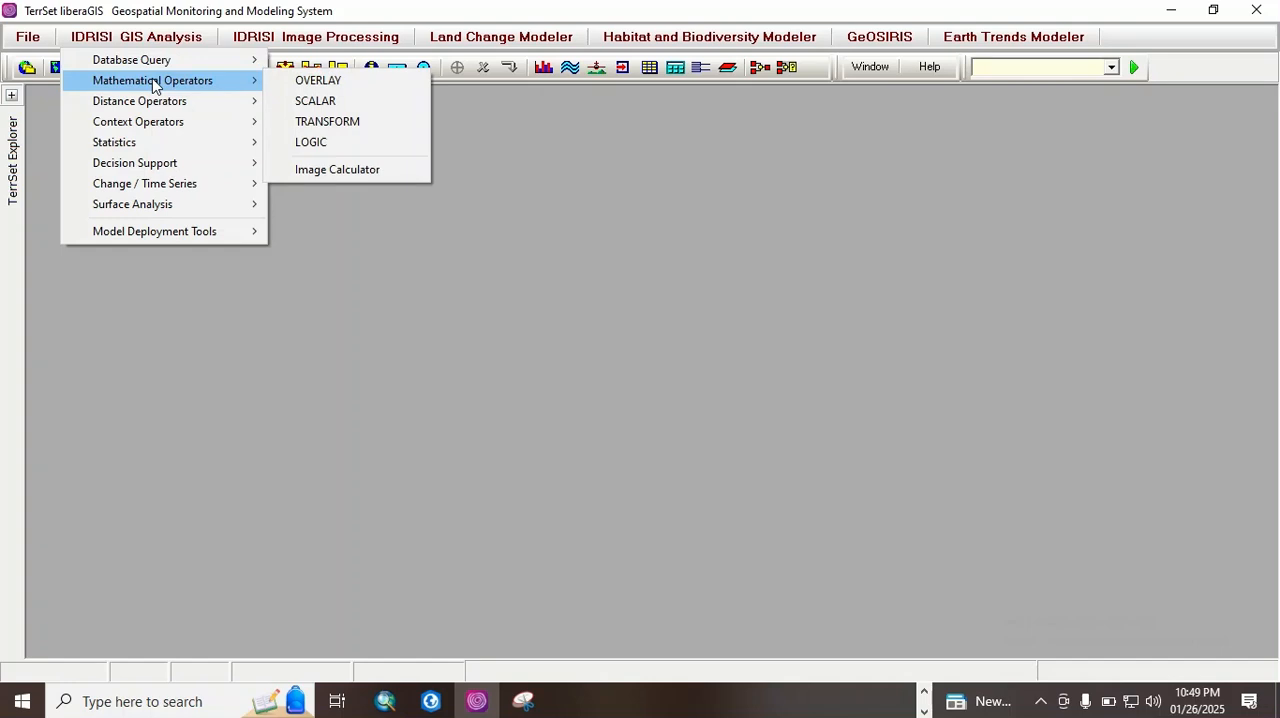
click(352, 172)
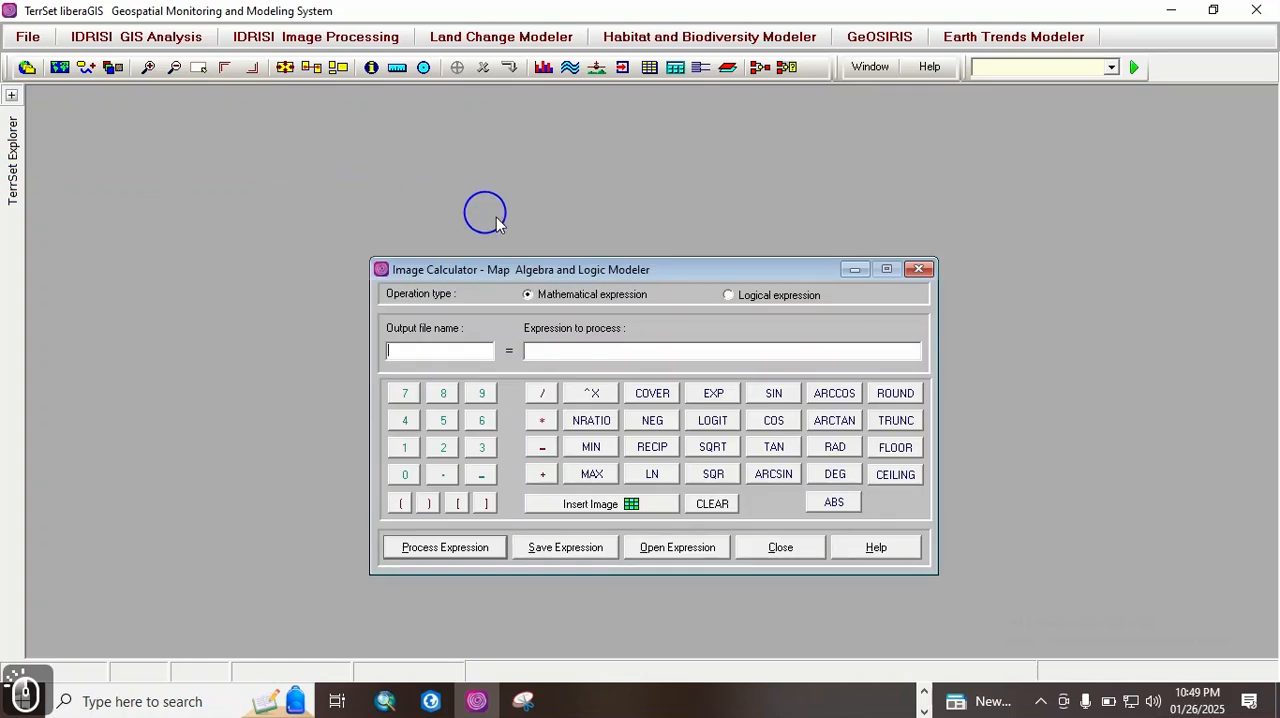
drag(580, 272, 579, 222)
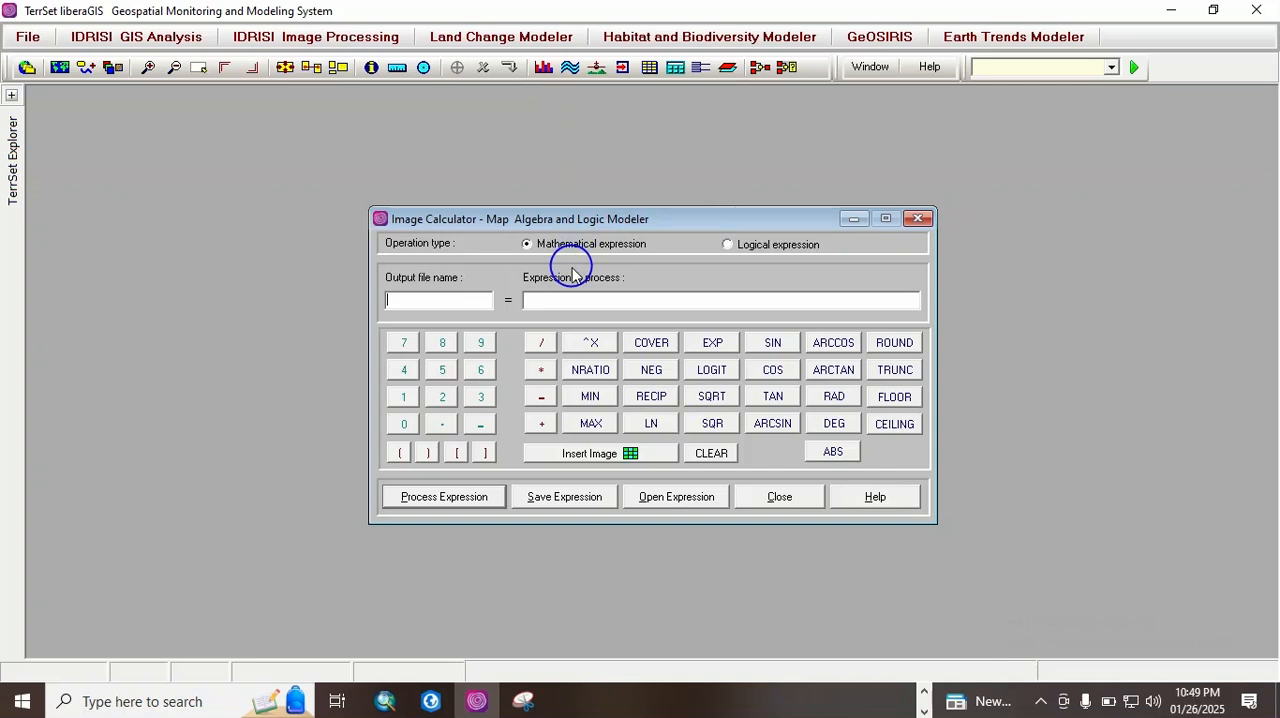
click(918, 218)
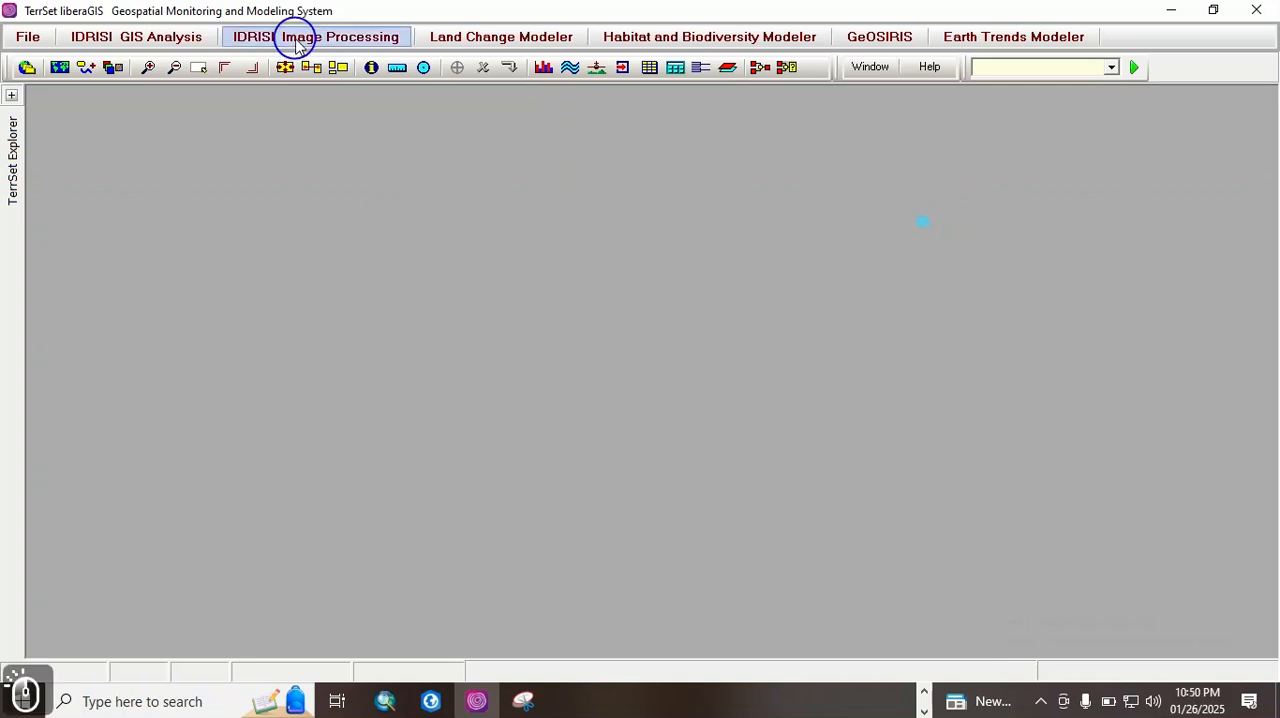
Step: Review the image processing tools, from restoration, transformation and signature development to hyperspectral analysis and accuracy assessment
click(280, 38)
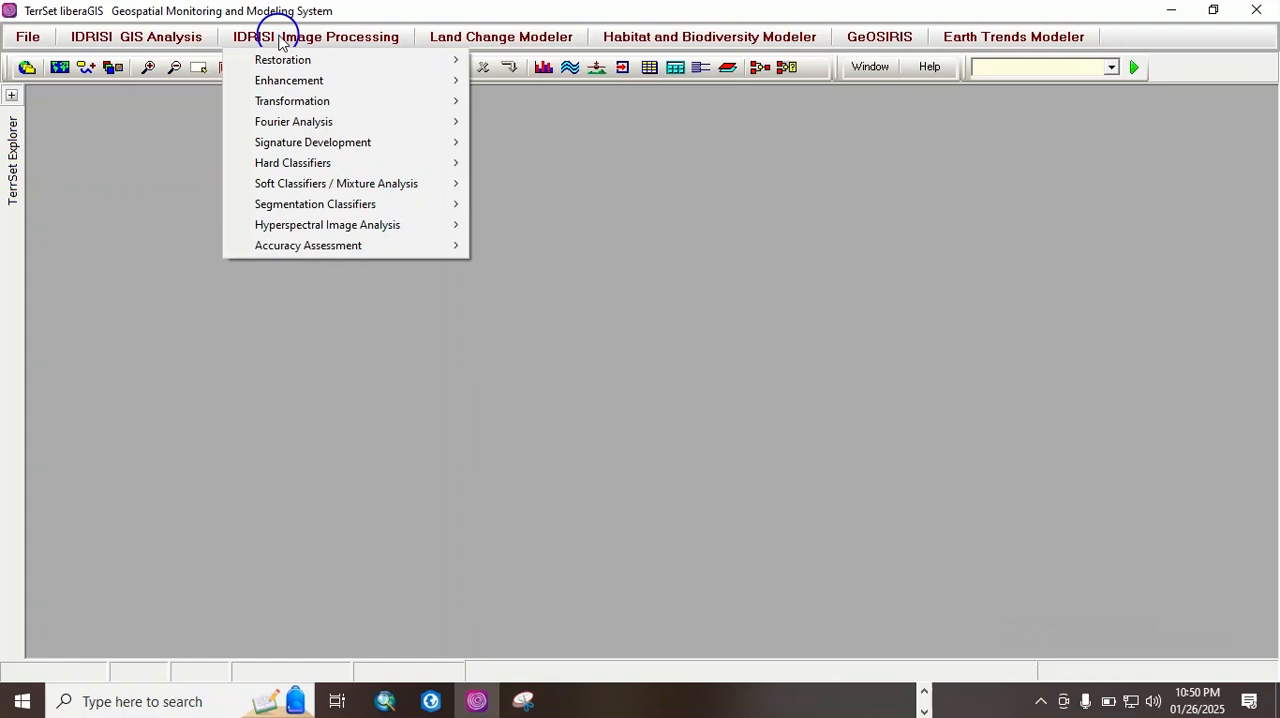
mouse_move(281, 60)
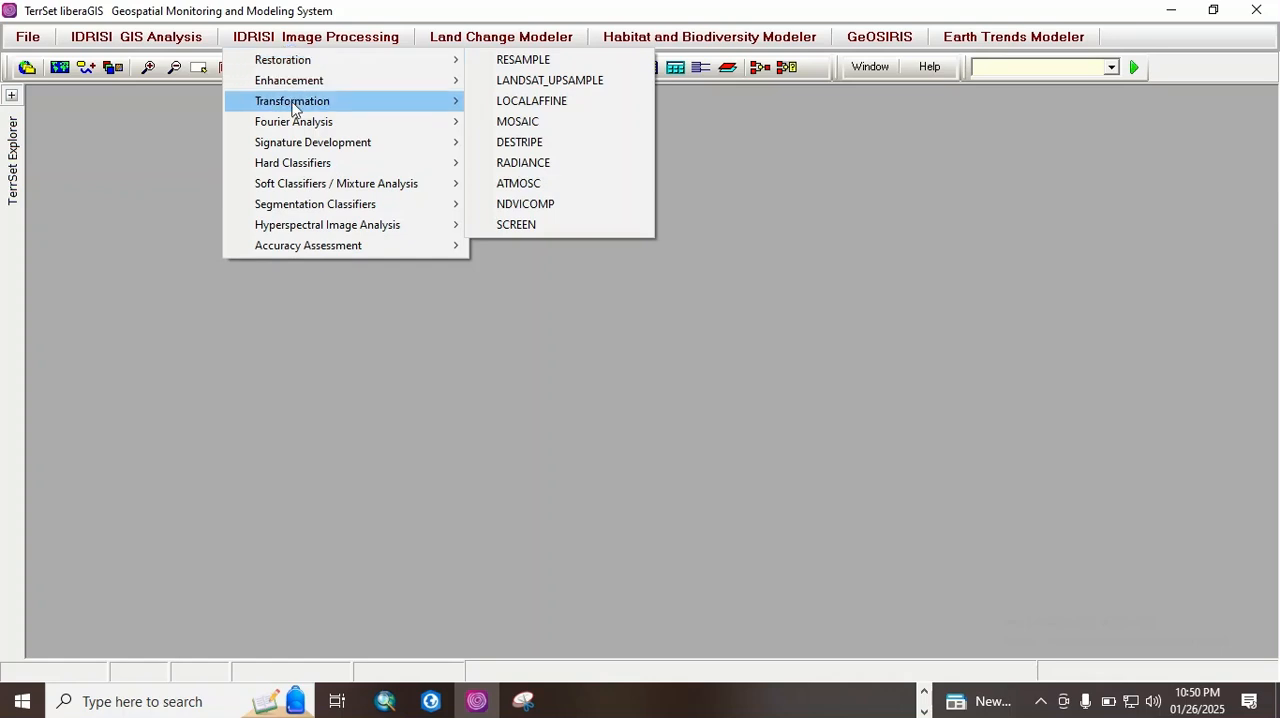
mouse_move(292, 112)
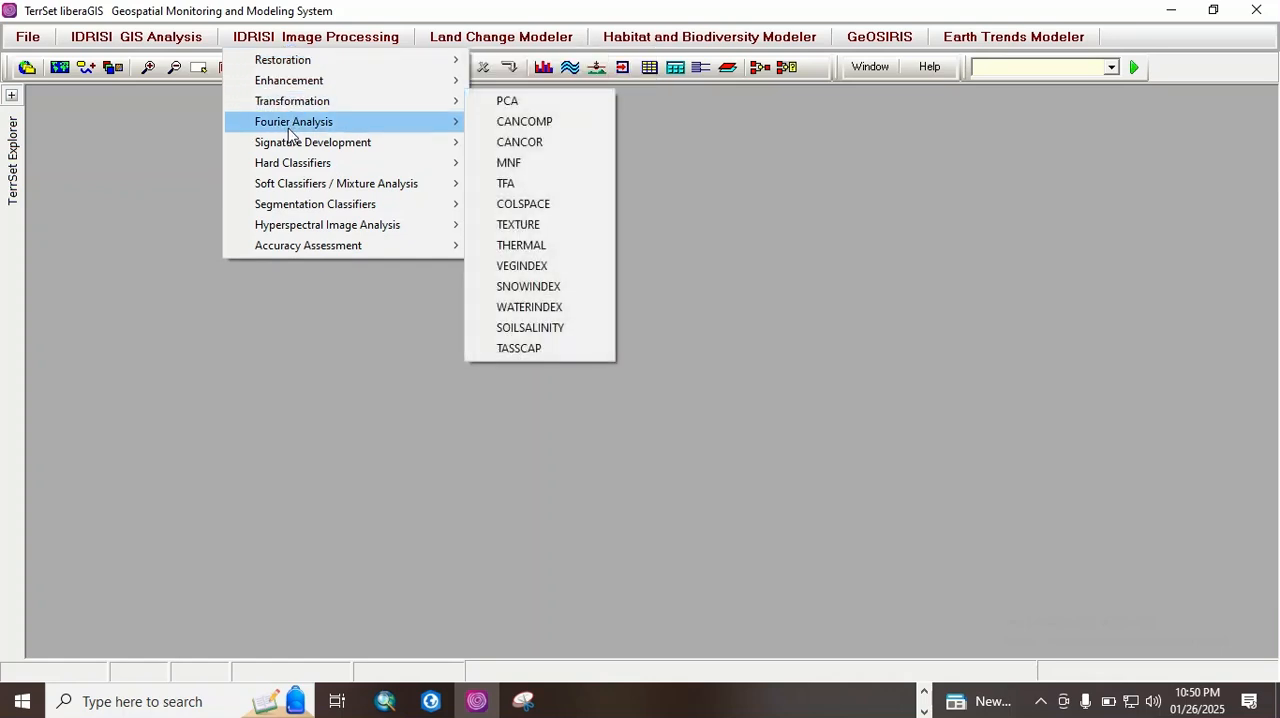
mouse_move(288, 146)
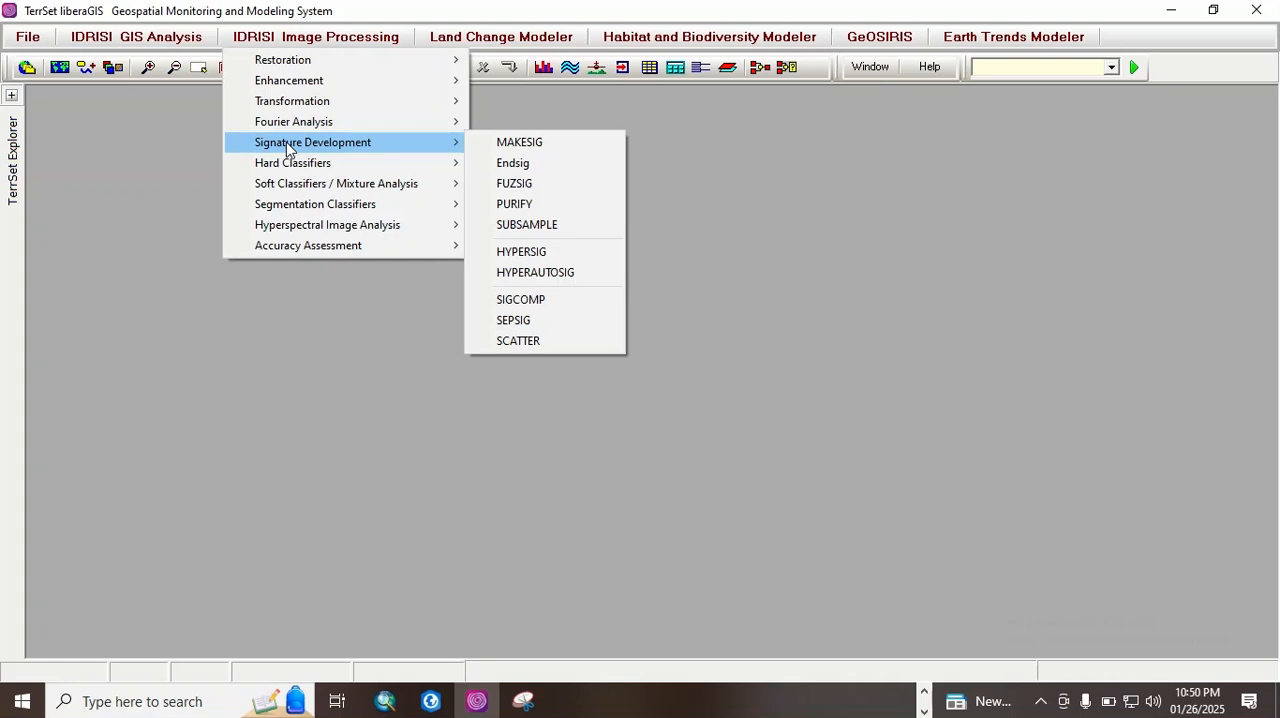
mouse_move(288, 170)
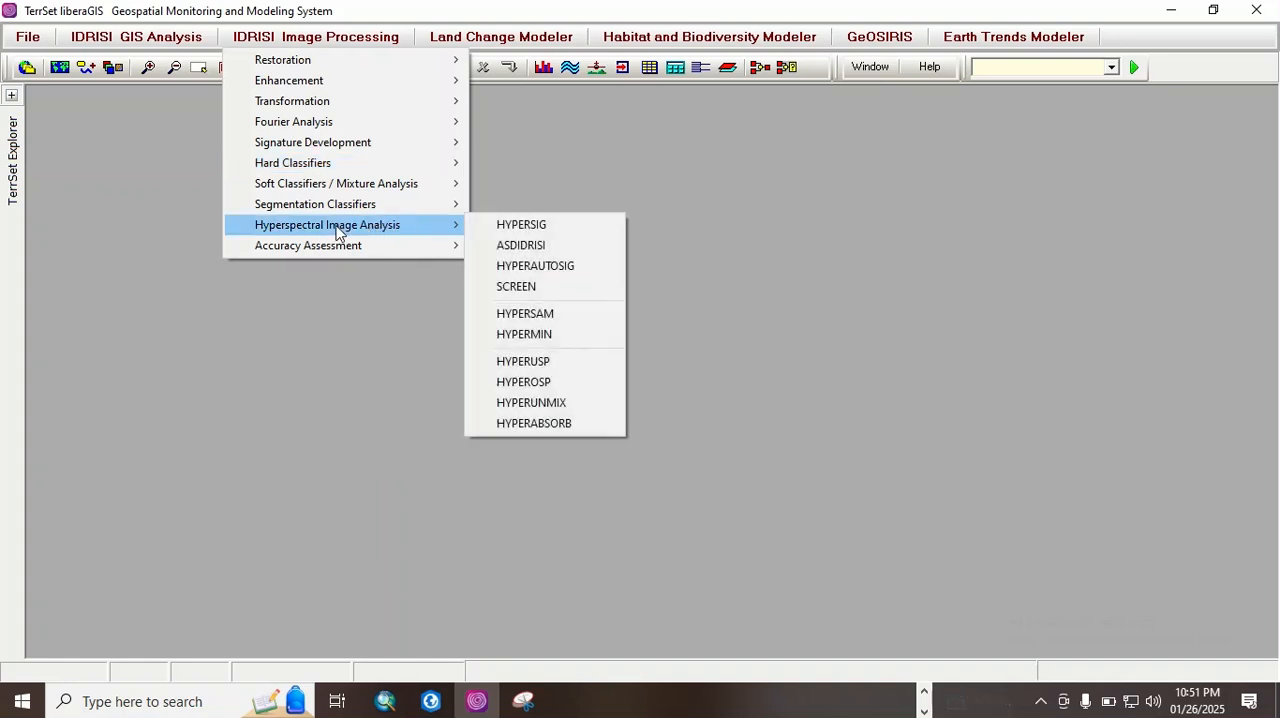
click(327, 248)
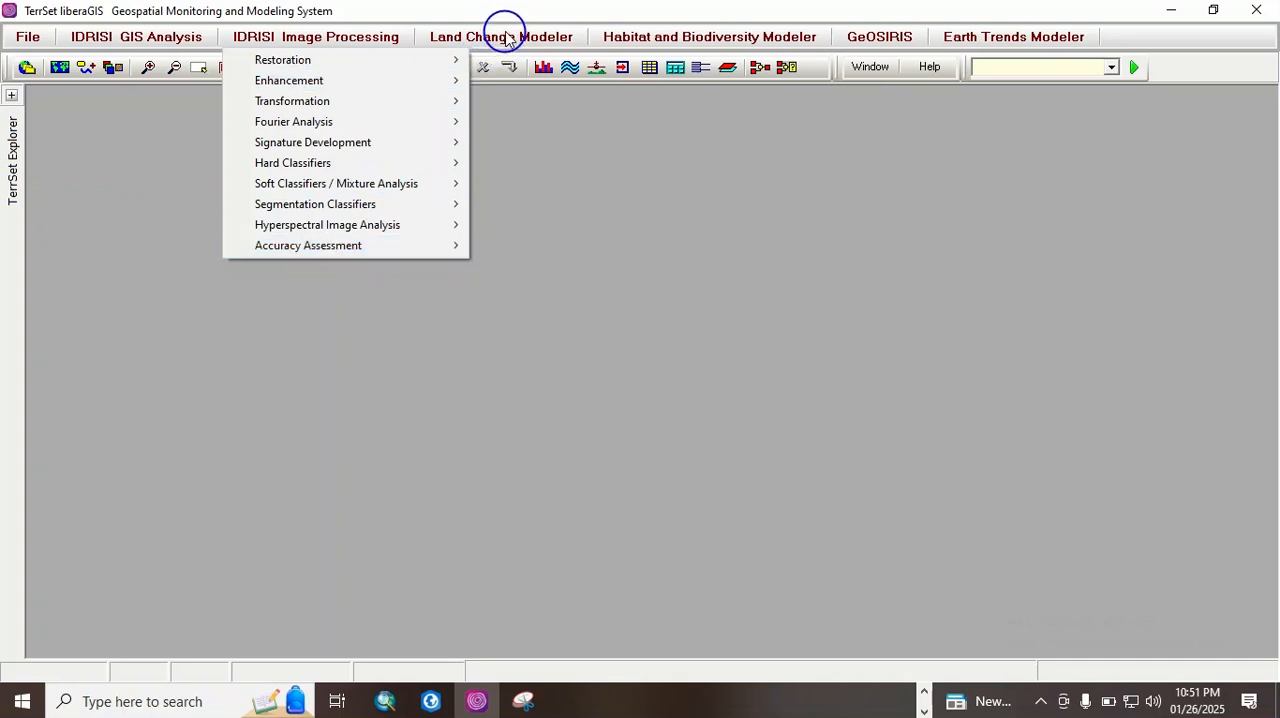
Step: Open the Land Change Modeler to view its session parameters, and close it
click(517, 38)
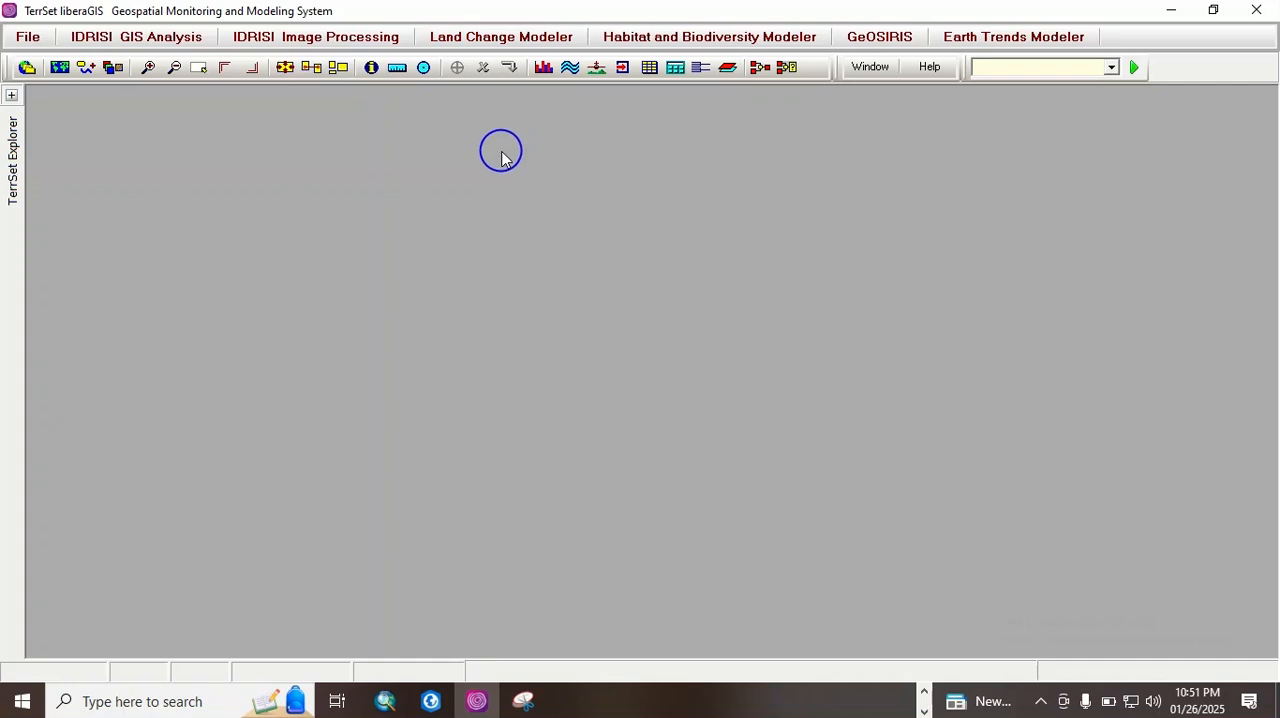
click(505, 40)
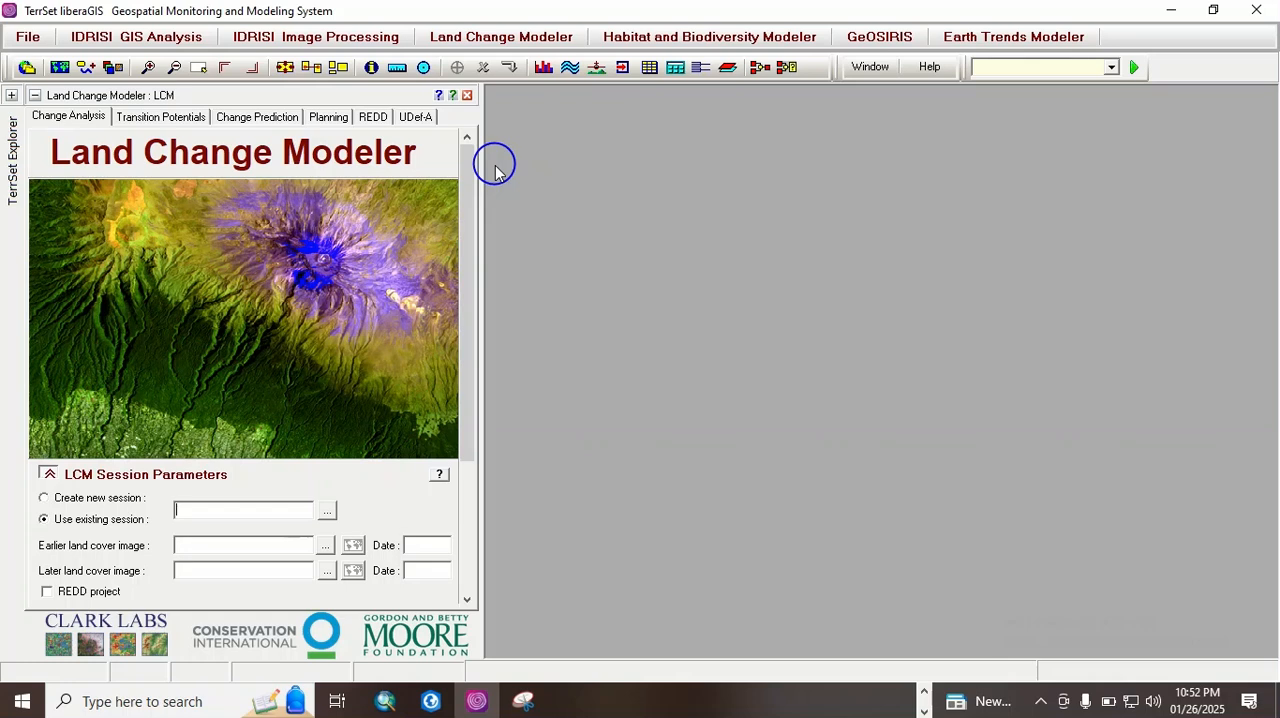
click(467, 96)
Step: View the Habitat and Biodiversity Modeler and the Earth Trends Modeler, and close both
click(683, 38)
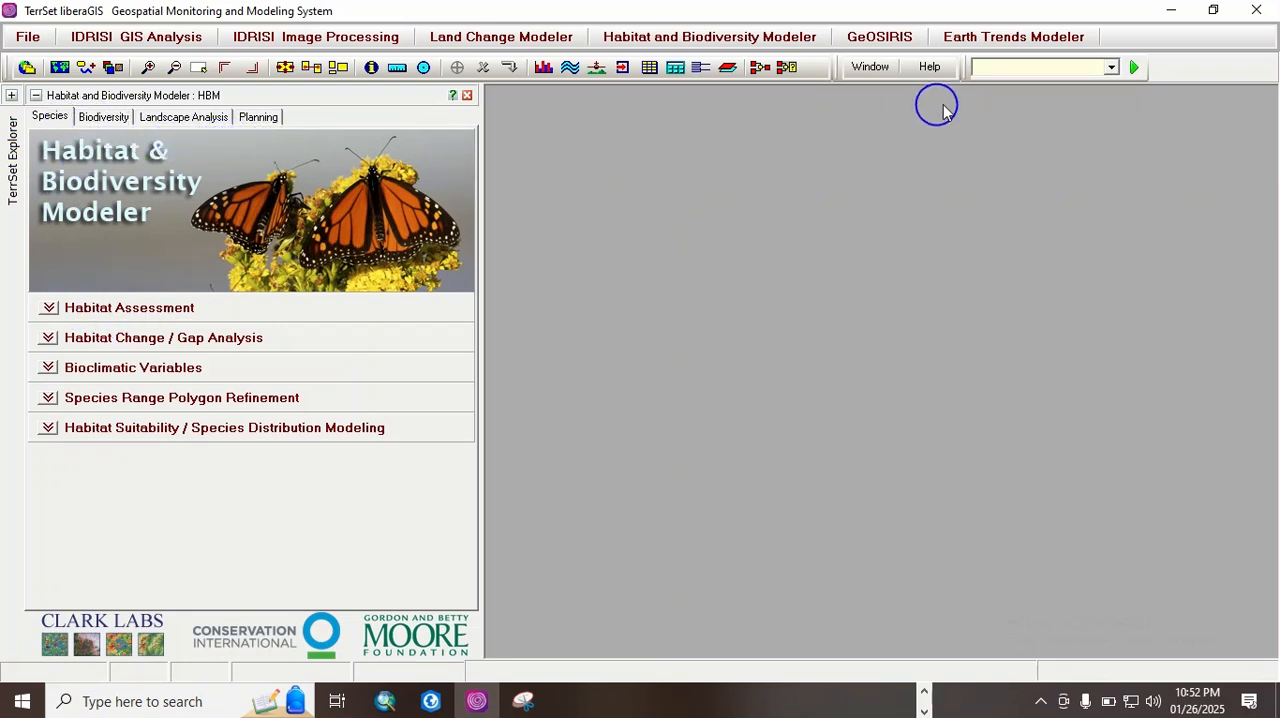
click(1017, 37)
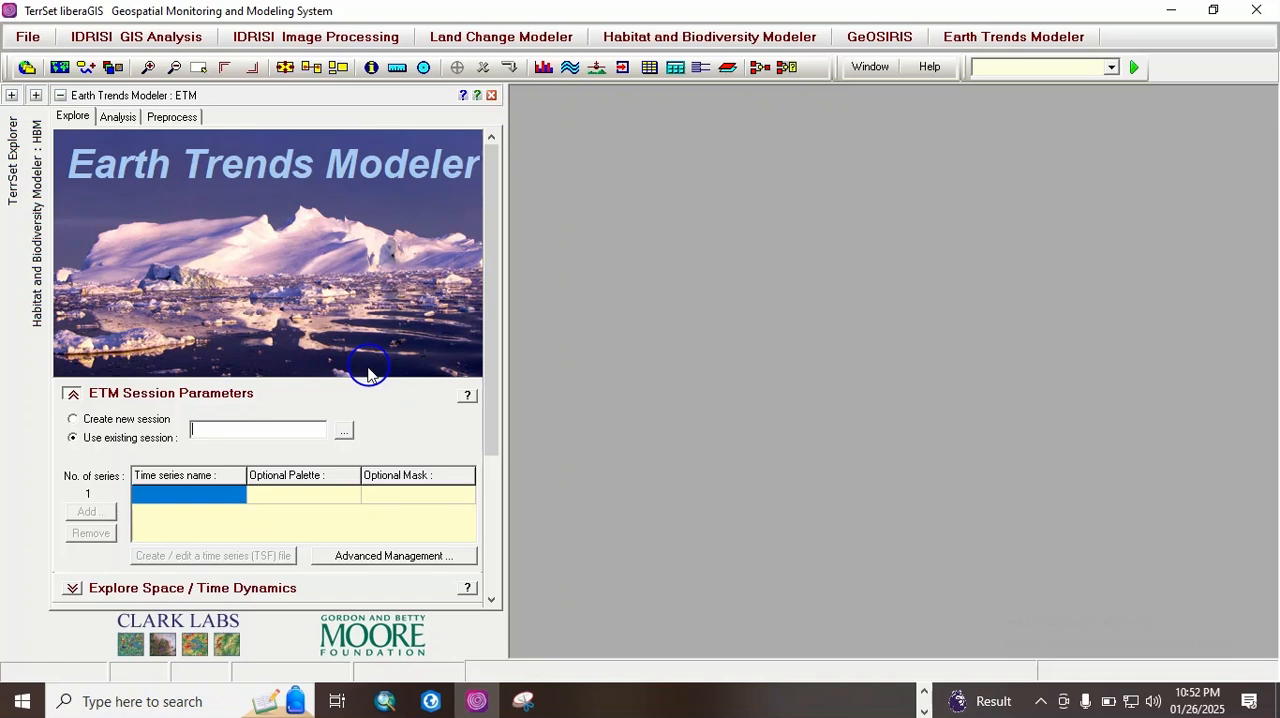
click(491, 97)
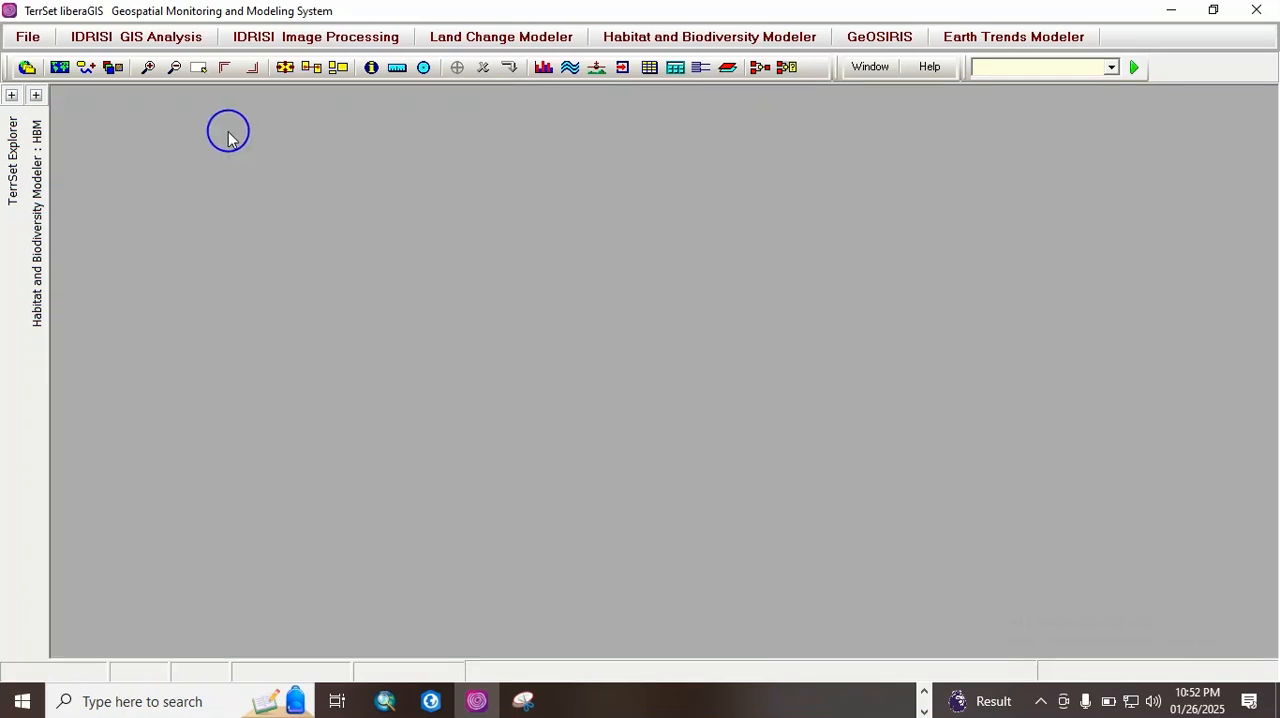
click(37, 96)
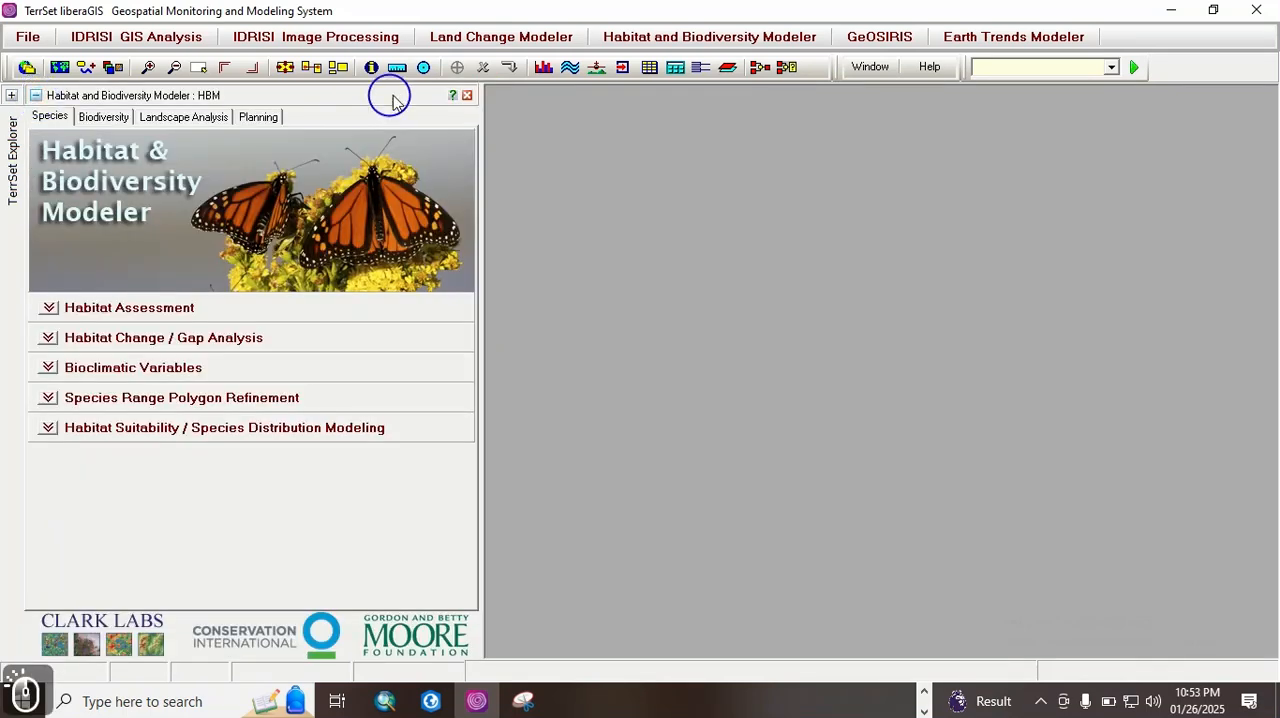
click(466, 94)
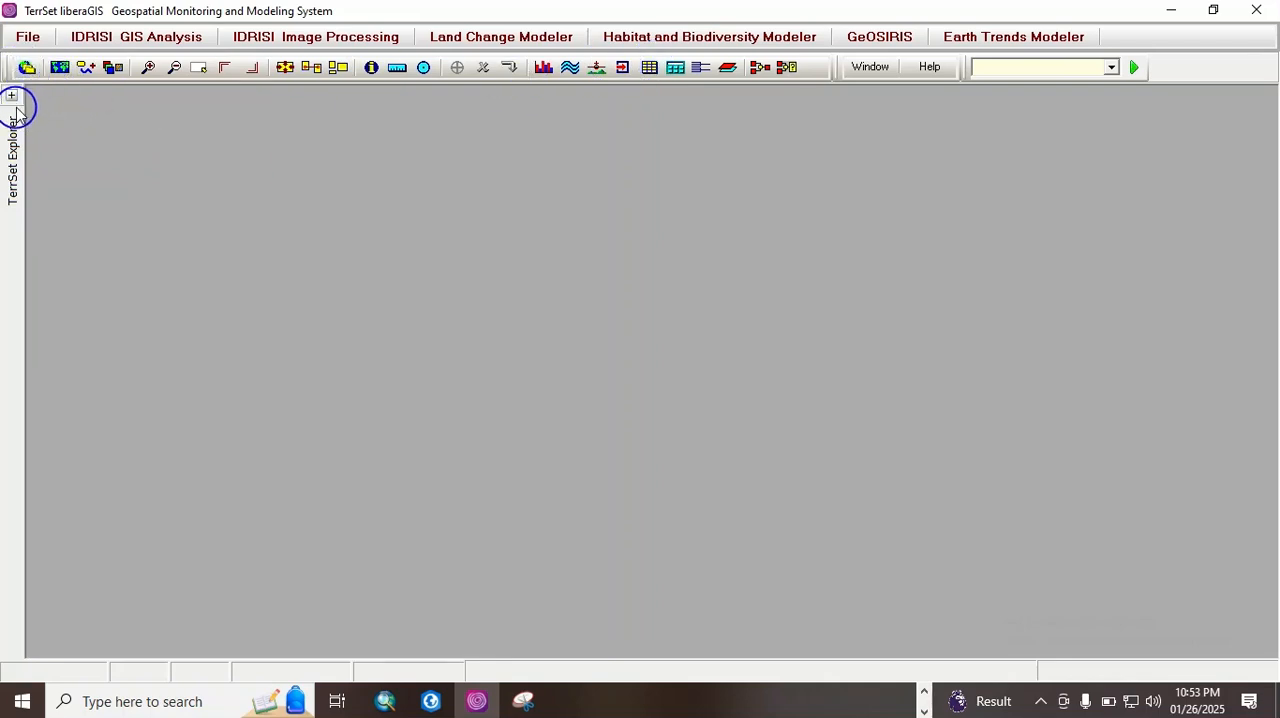
Step: Show the TerrSet Explorer with the project files and dismiss the Start Here window
click(28, 70)
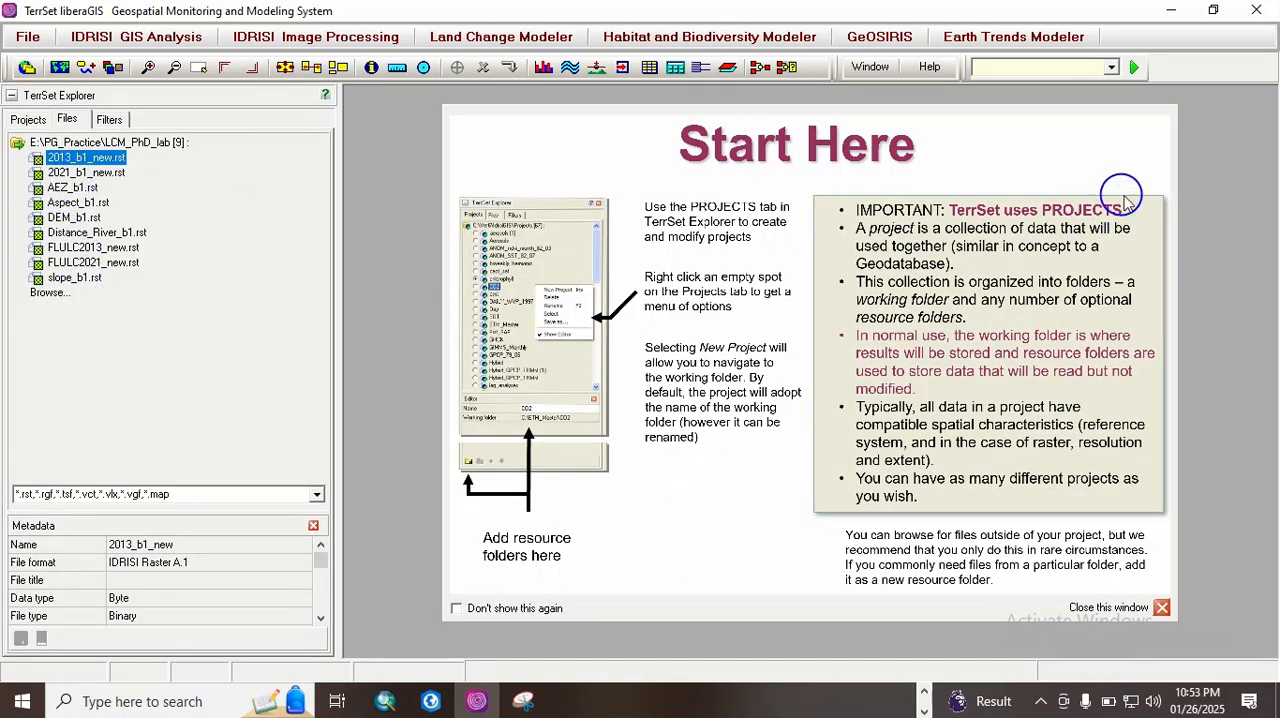
click(1108, 607)
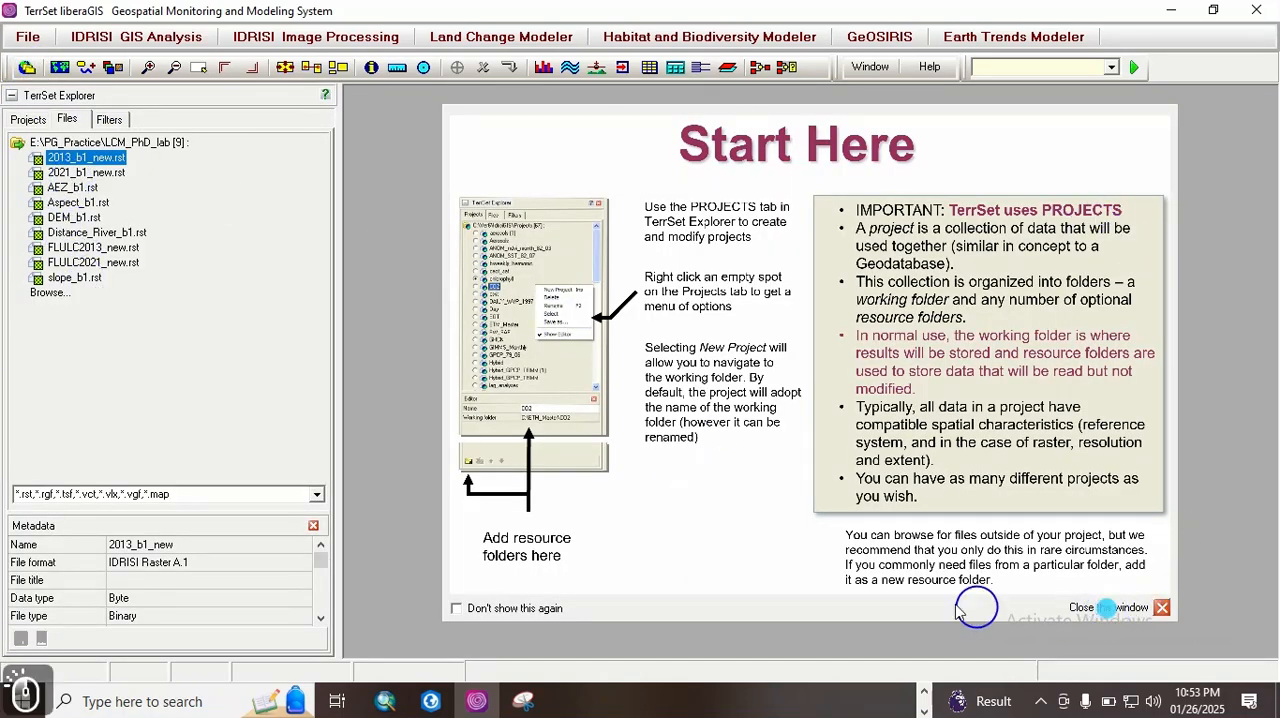
click(1161, 607)
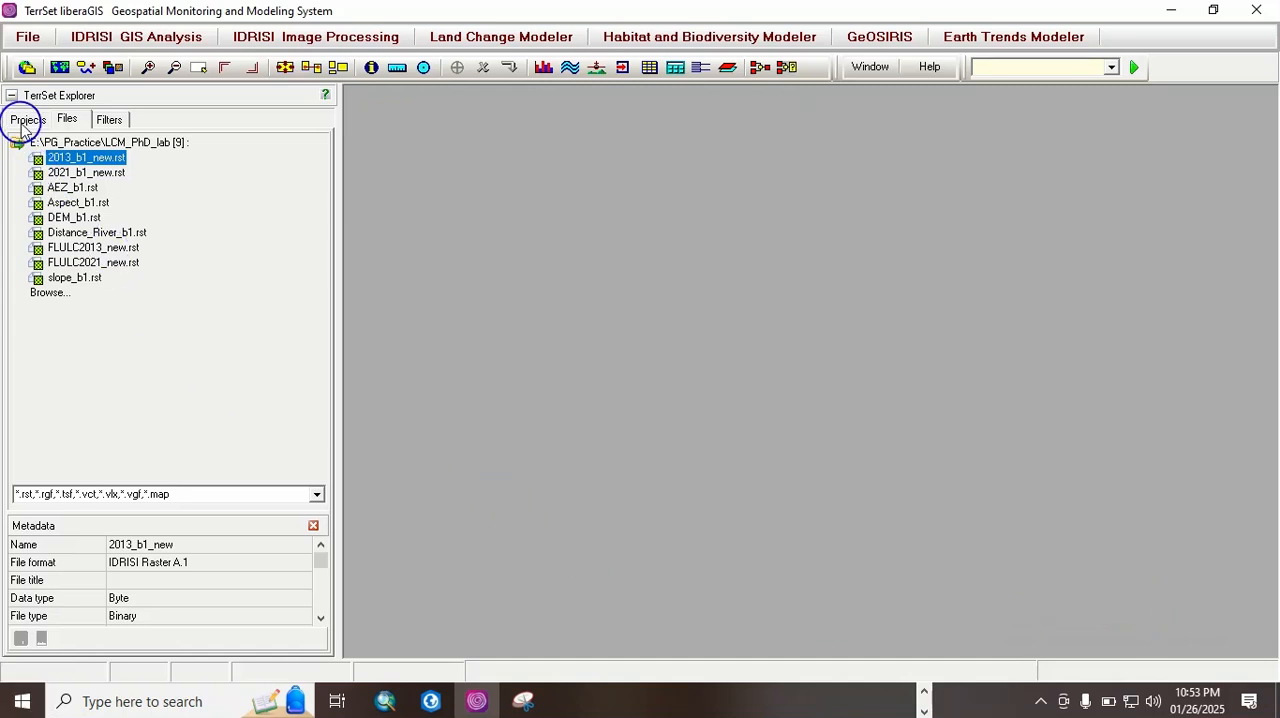
Step: View the Display Launcher and the COMPOSITE image compositing utility, and close both without running them
click(59, 67)
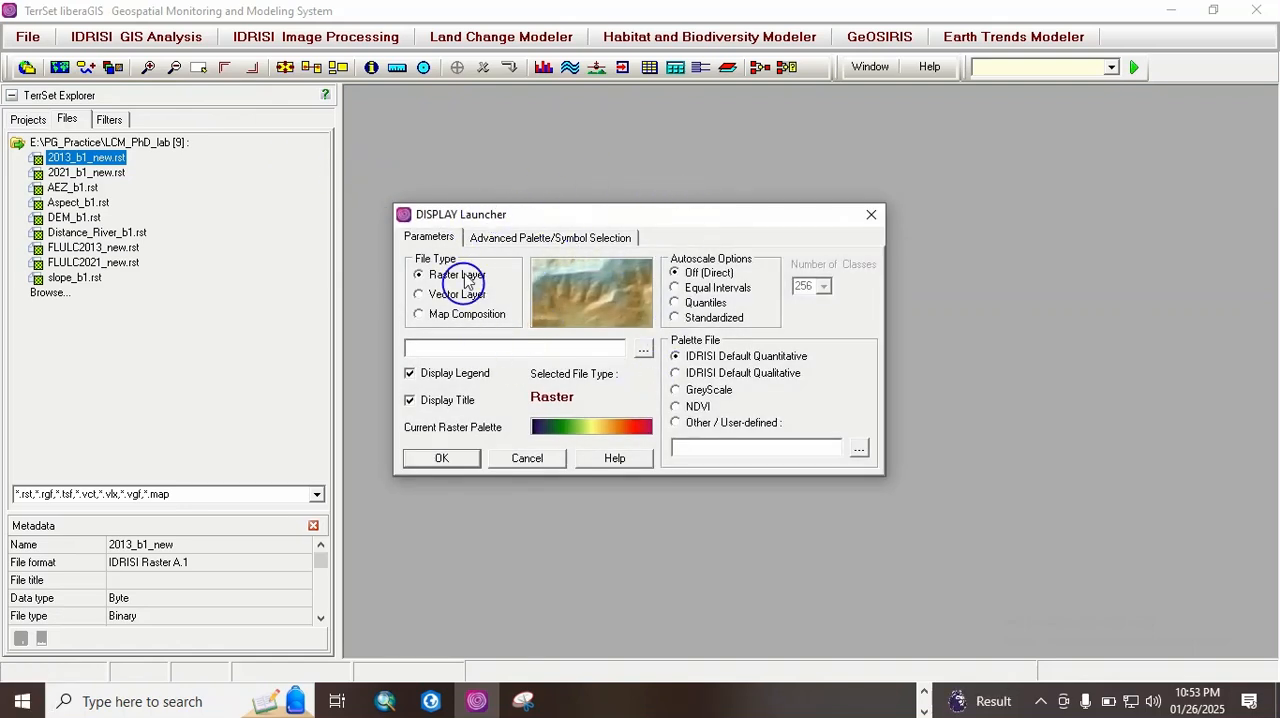
click(870, 218)
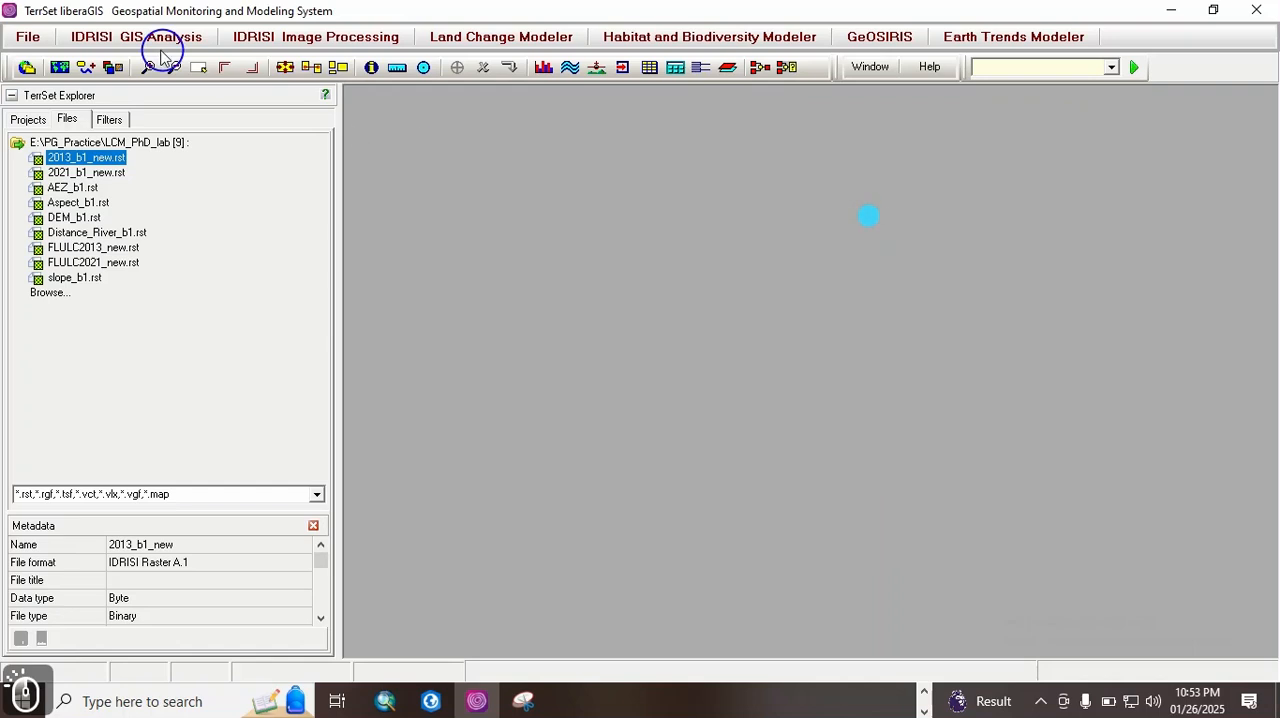
click(115, 68)
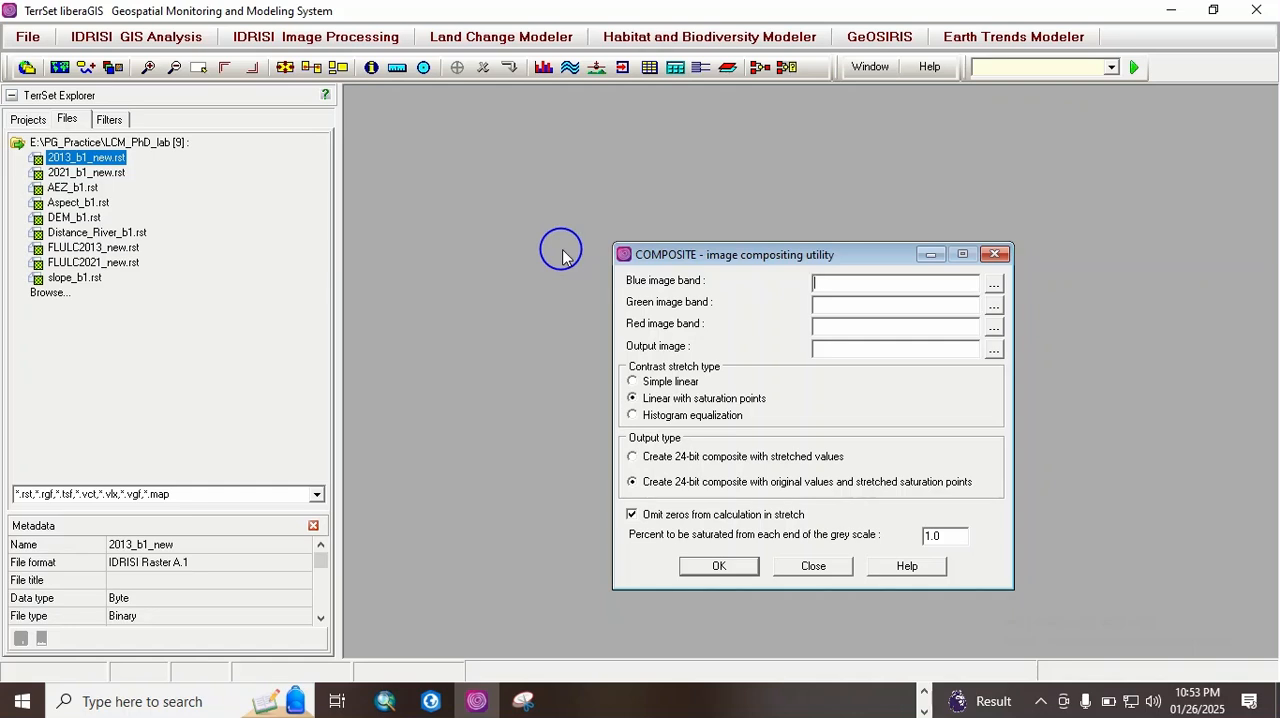
drag(704, 254, 636, 182)
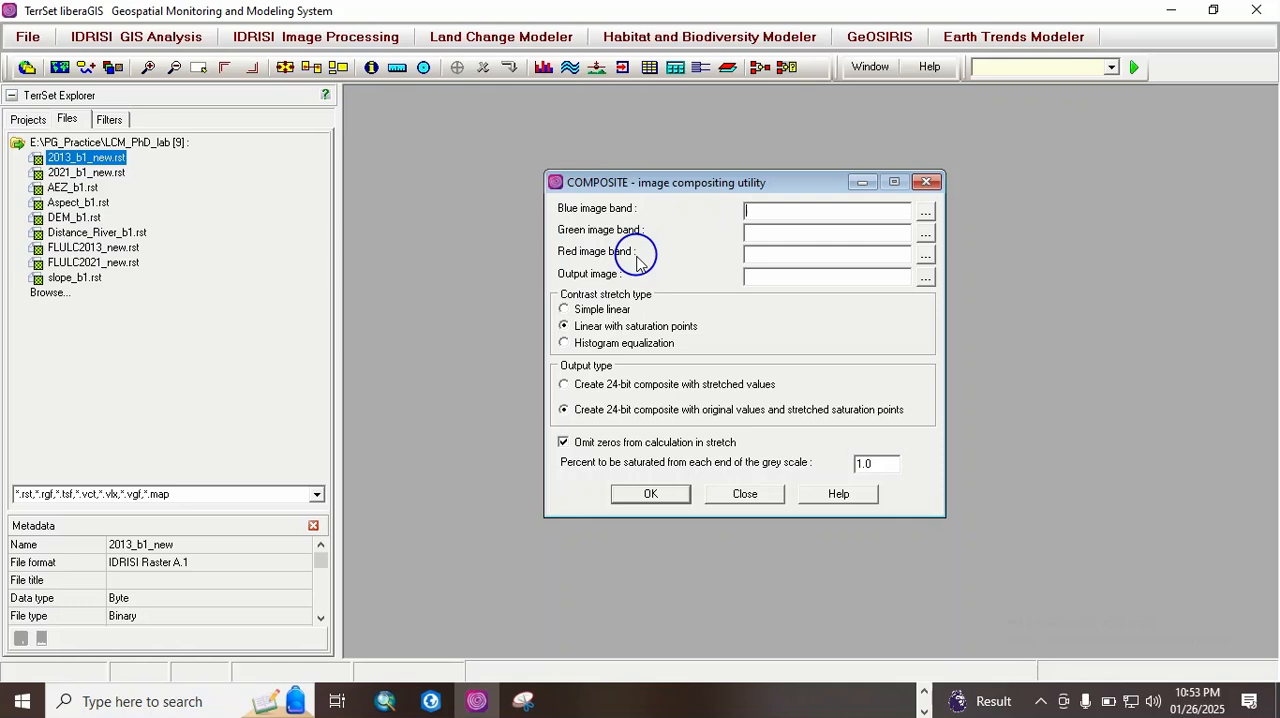
click(926, 181)
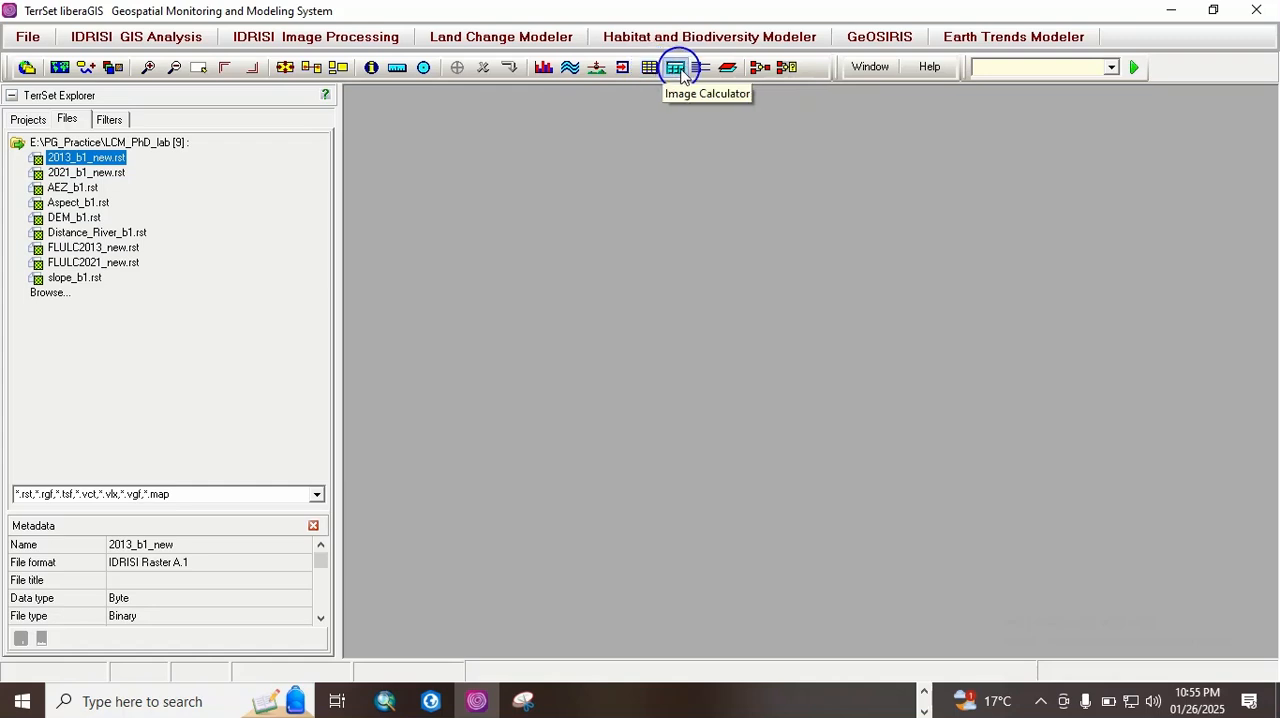
Step: View the Image Calculator, close it, and look over the Window and Help options
click(676, 68)
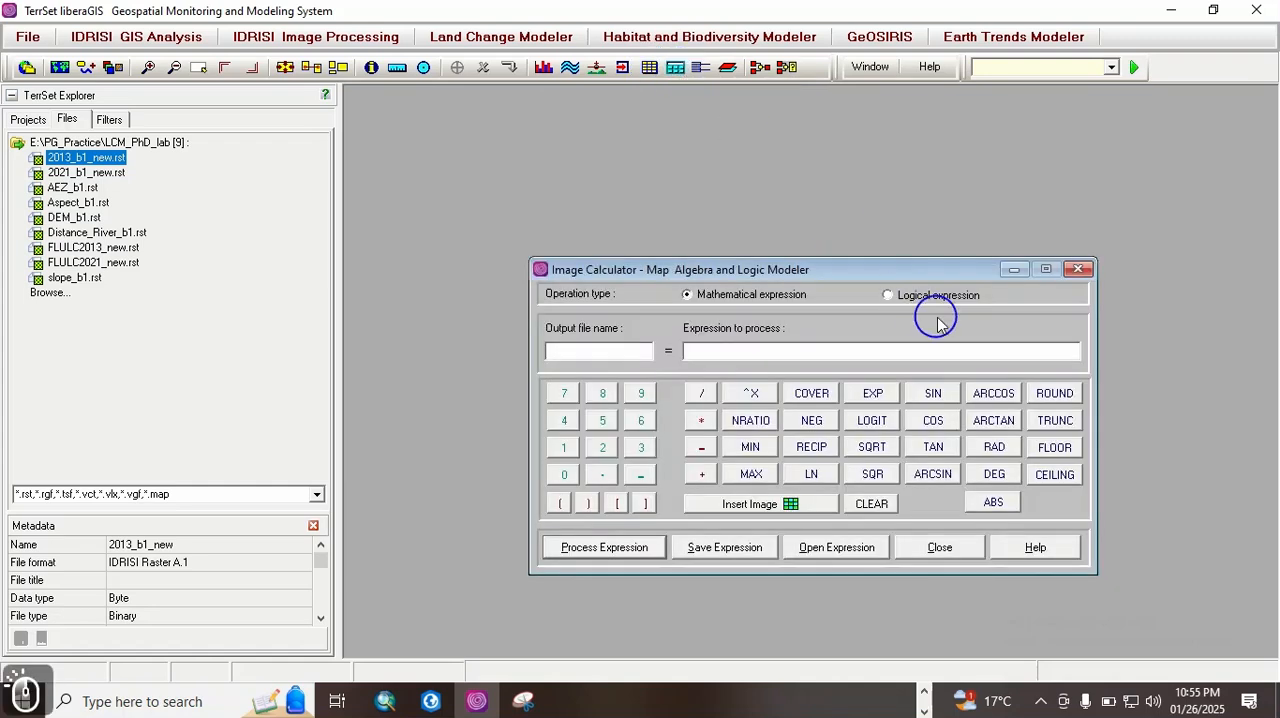
click(1078, 270)
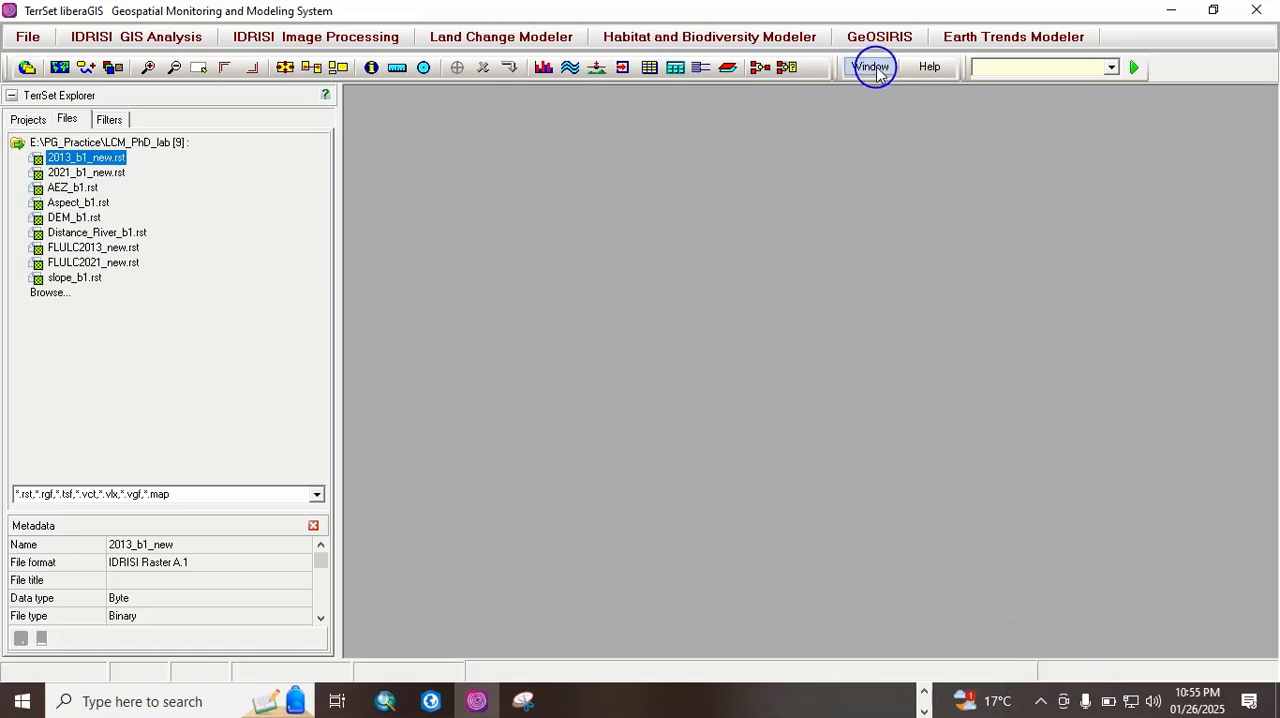
click(876, 68)
click(935, 72)
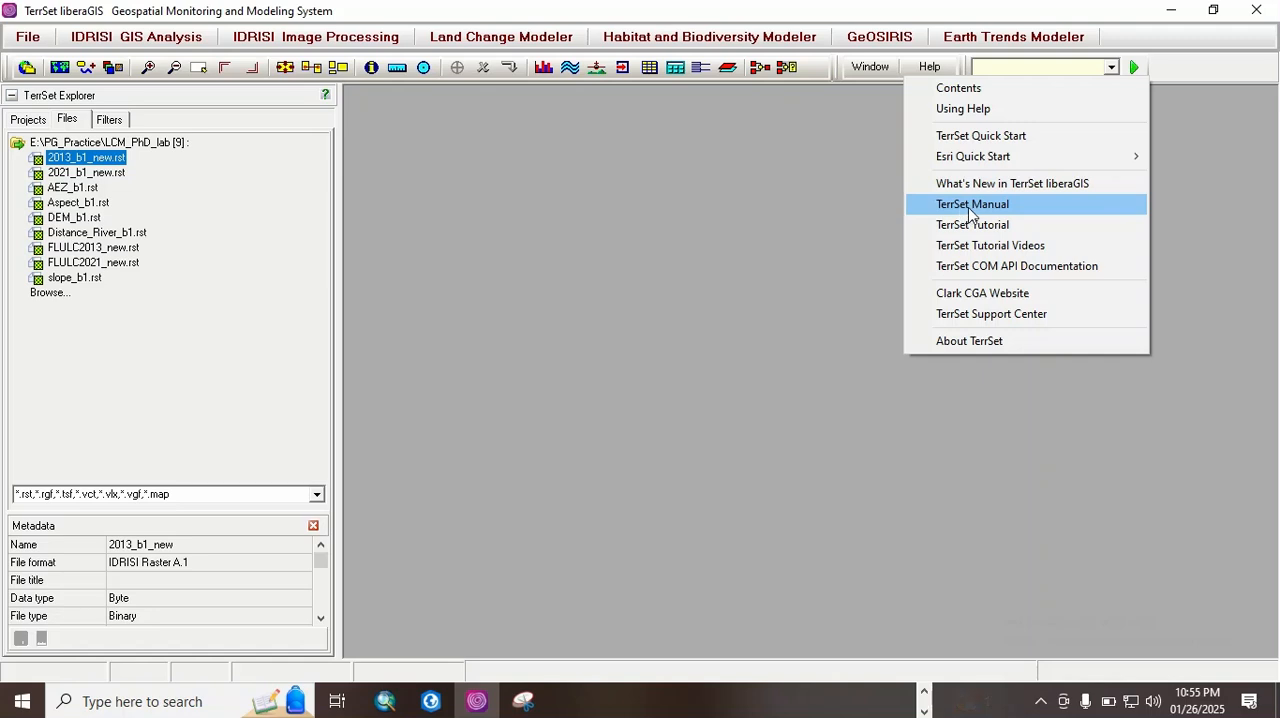
click(987, 68)
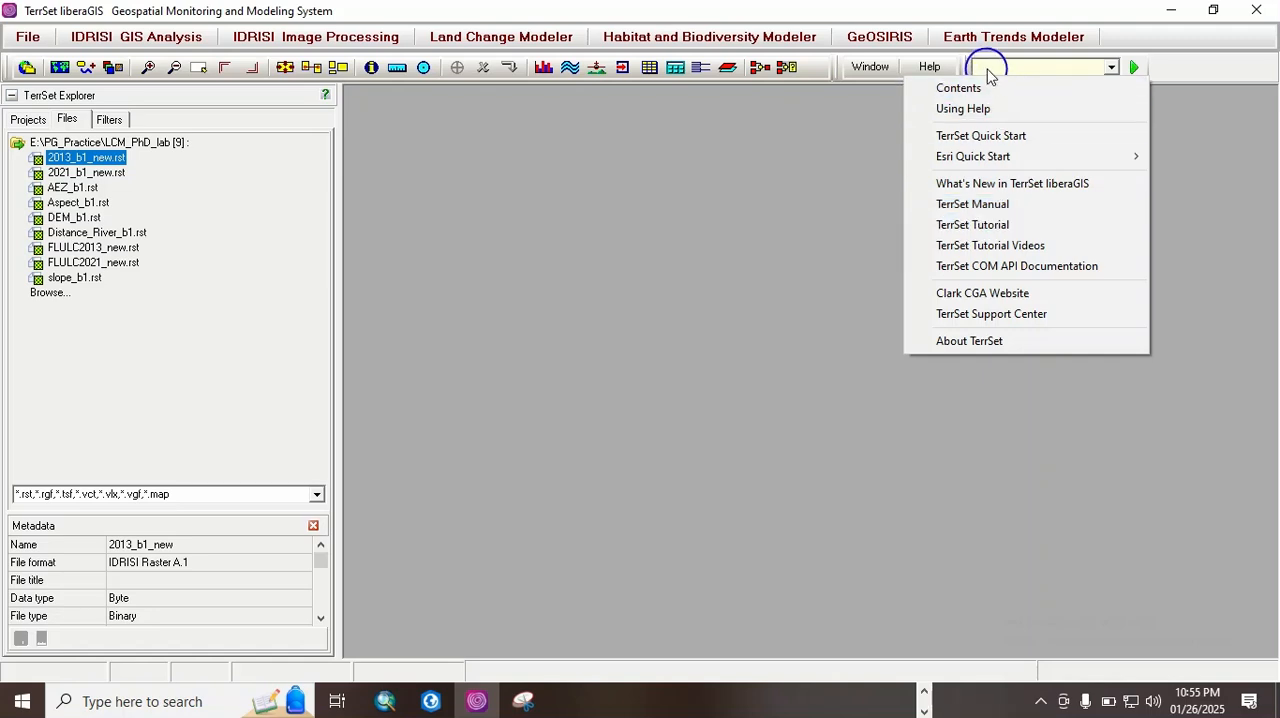
Step: Look through the list of modules, find and open the Composite module by name, and close it
click(1110, 67)
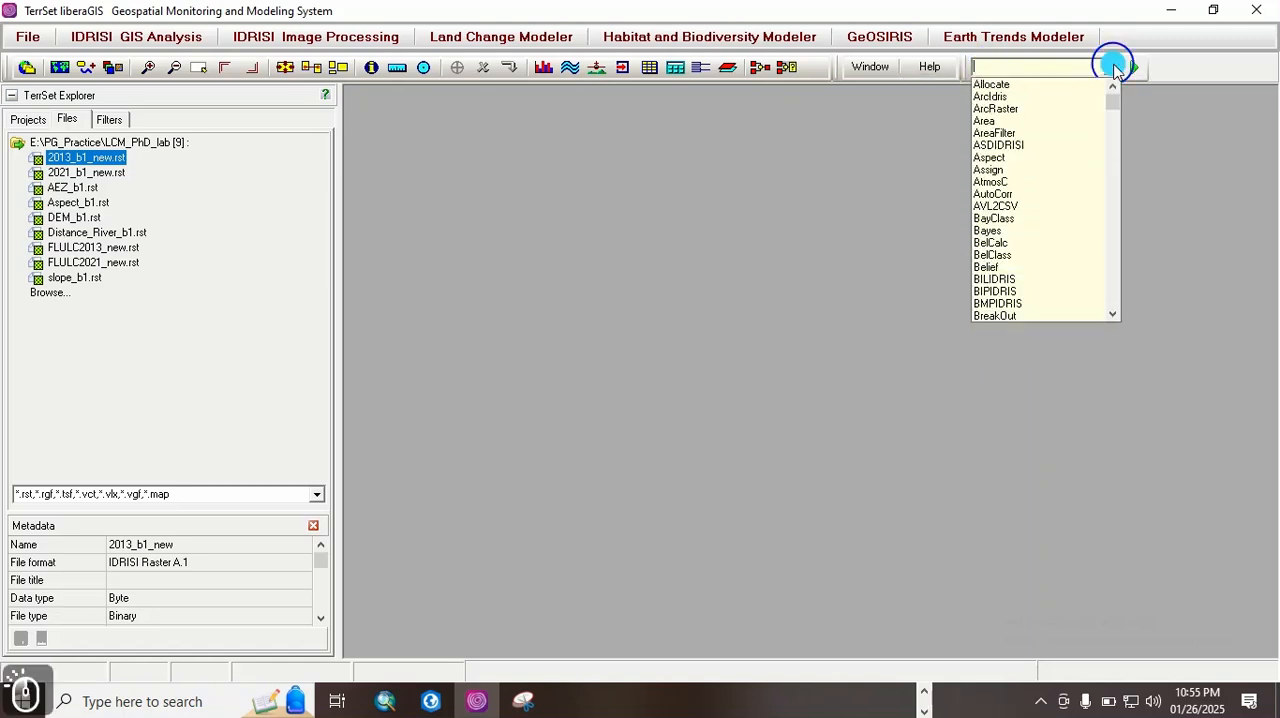
click(987, 70)
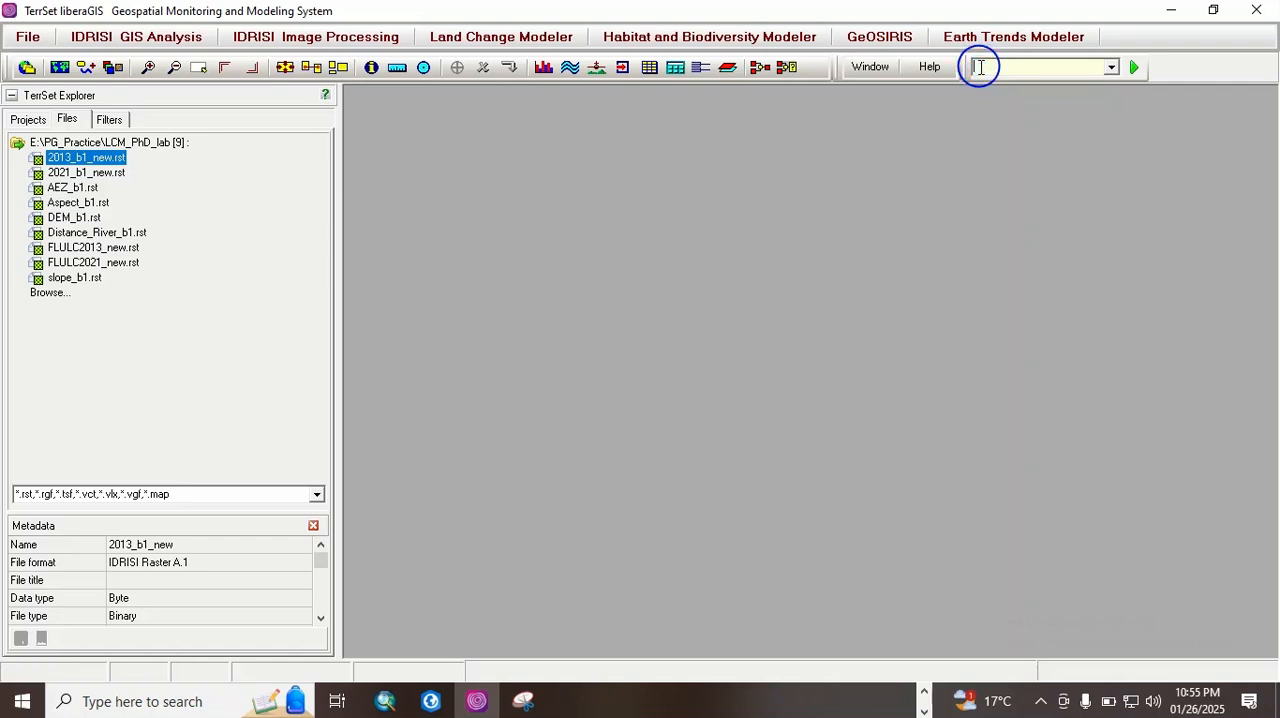
text(co)
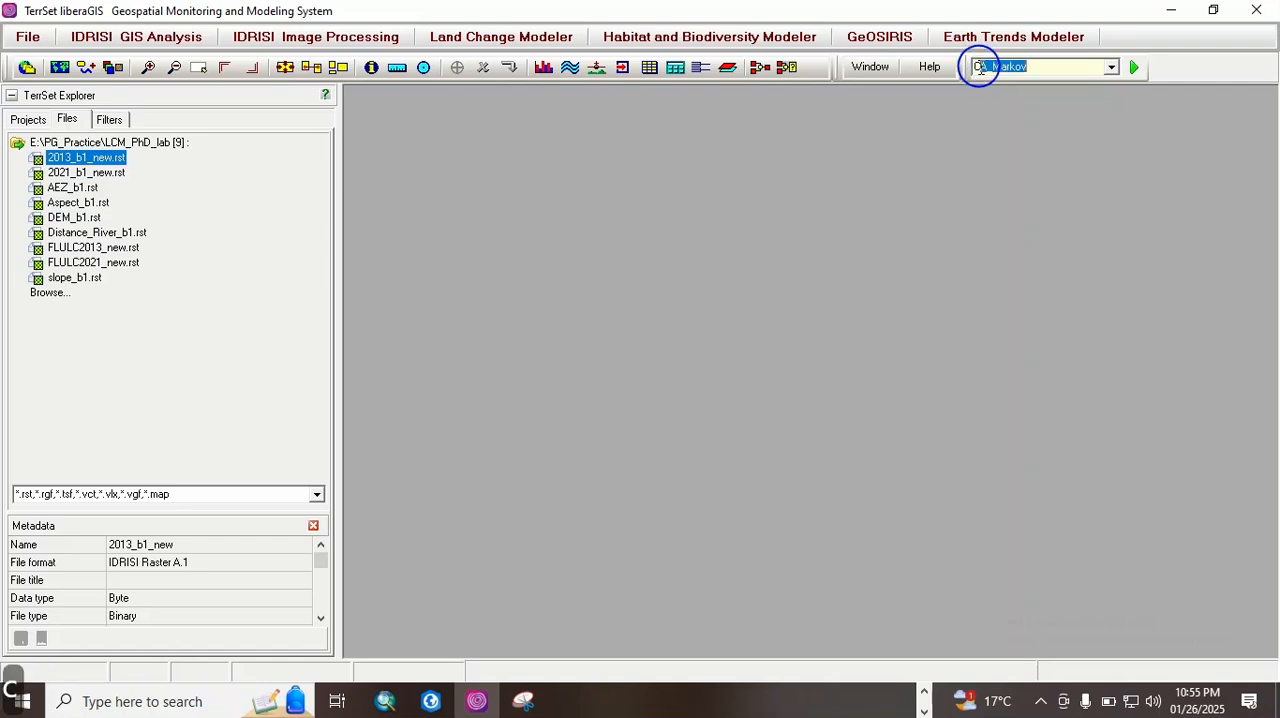
text(mposite)
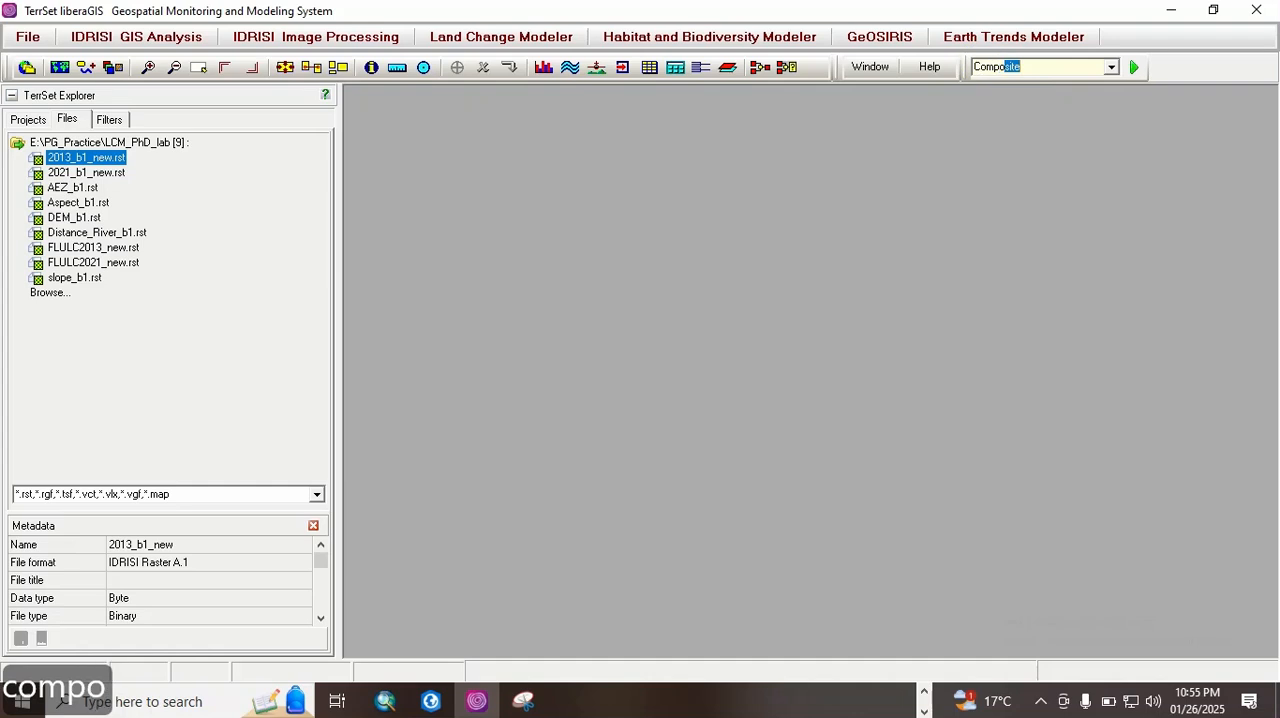
click(1134, 67)
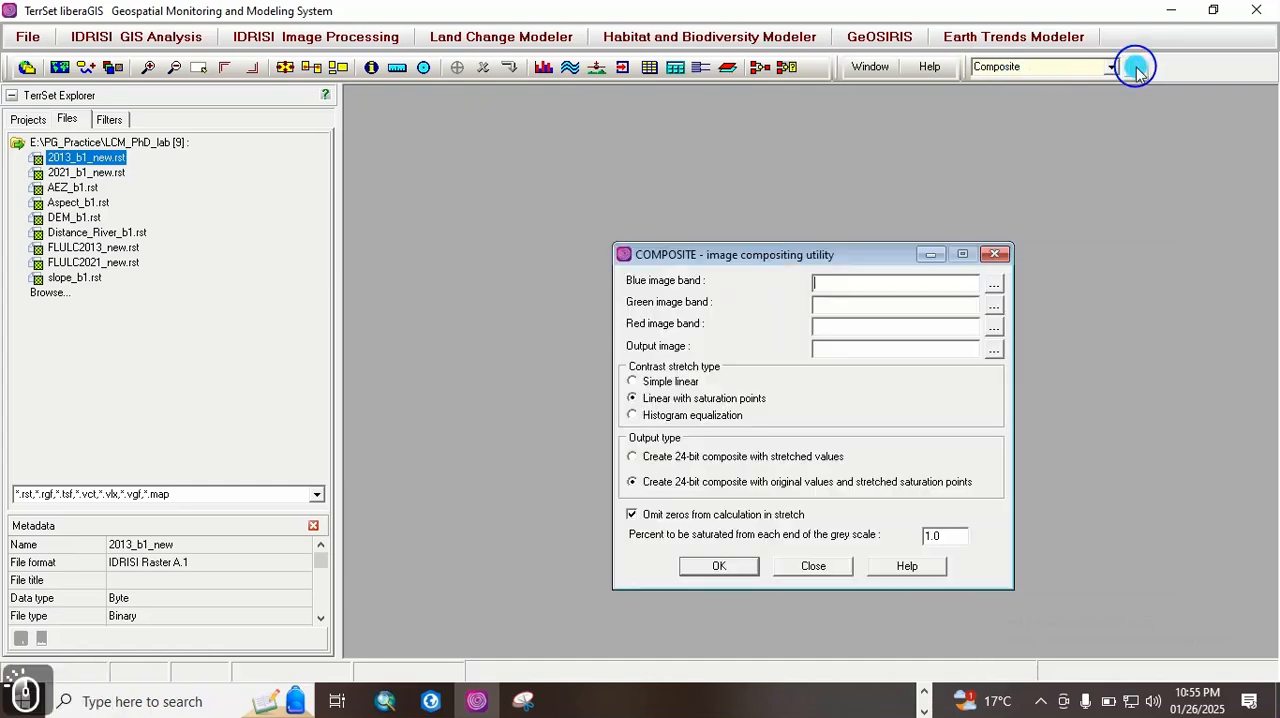
click(996, 256)
Step: Find the WaterIndex module by name and open it to view its band inputs
double_click(1029, 62)
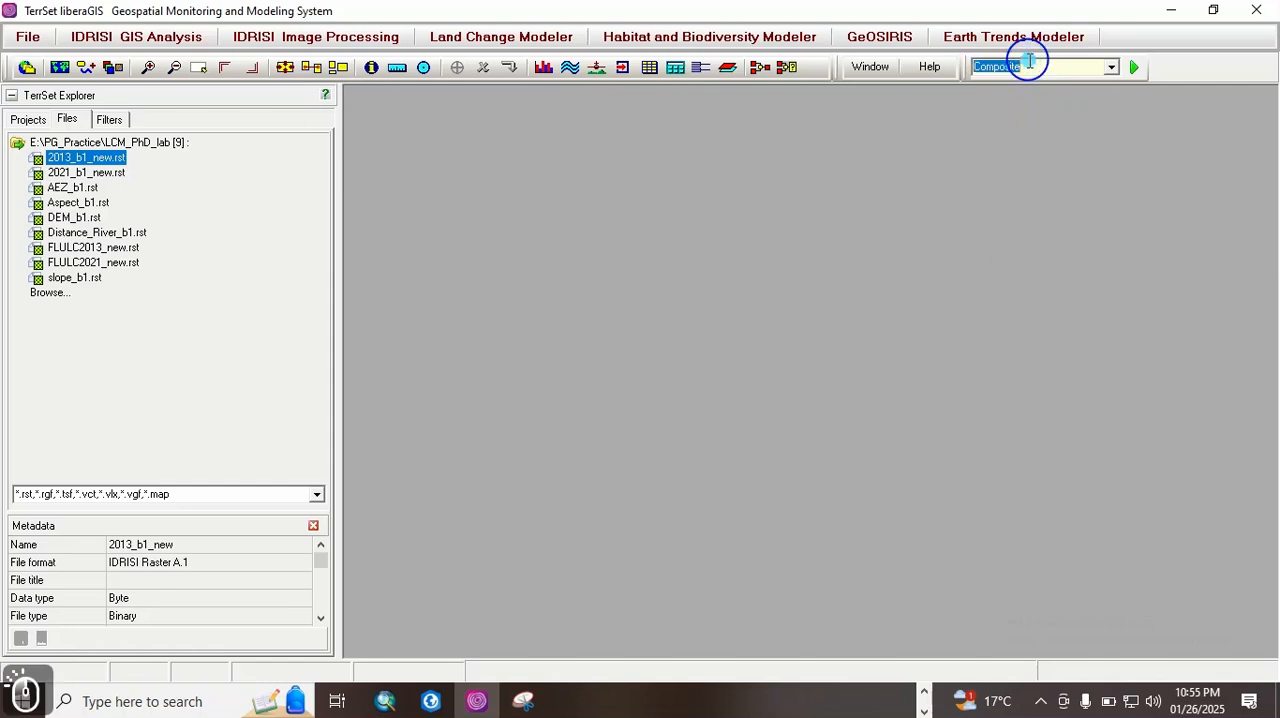
text(water)
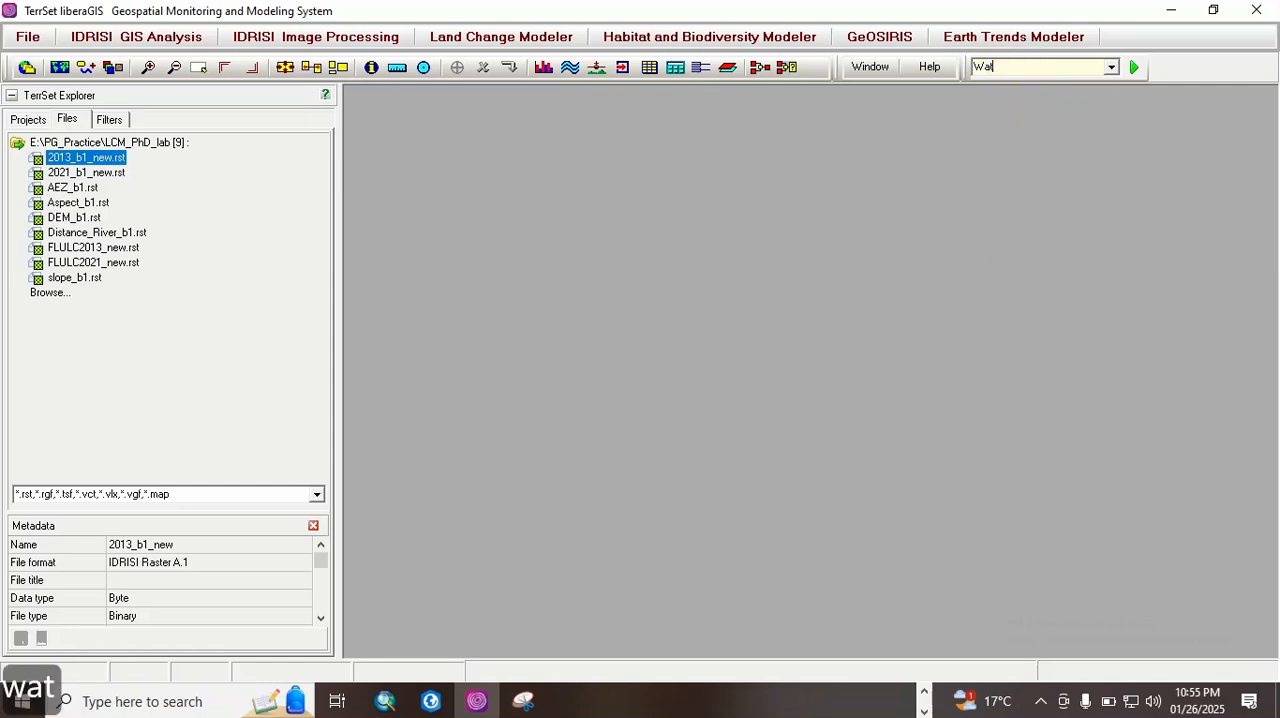
click(1066, 63)
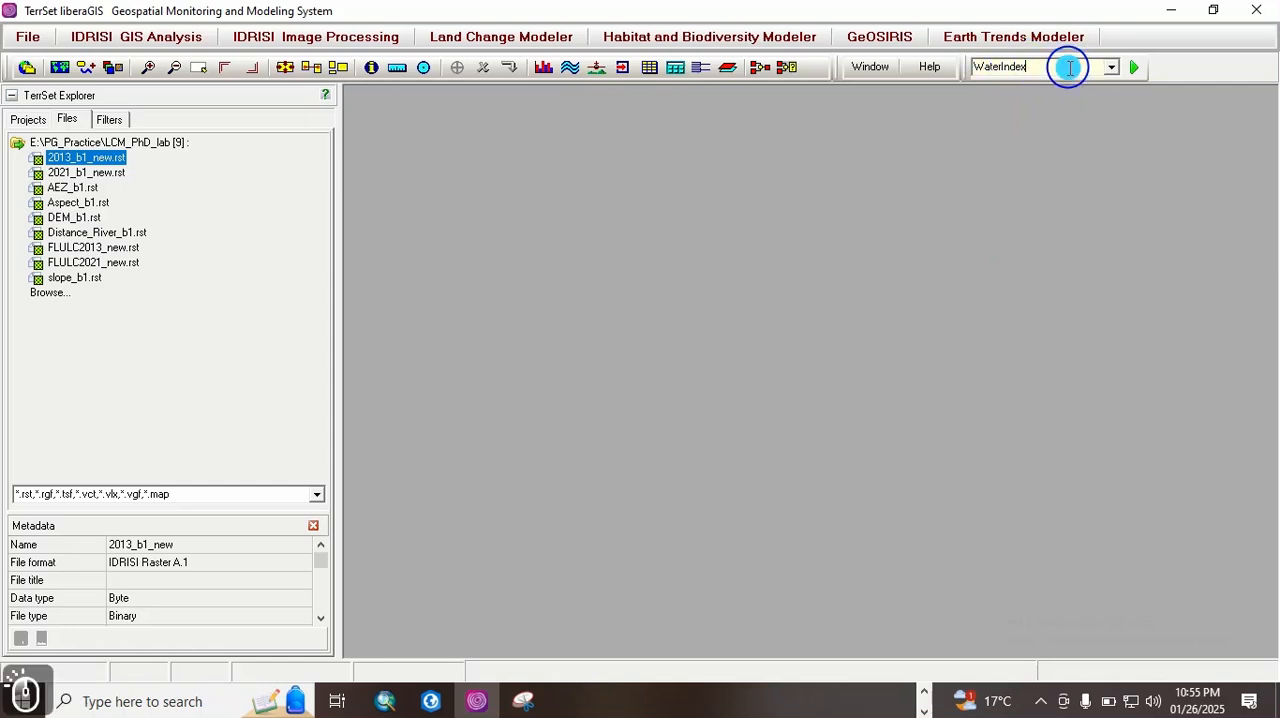
click(1140, 65)
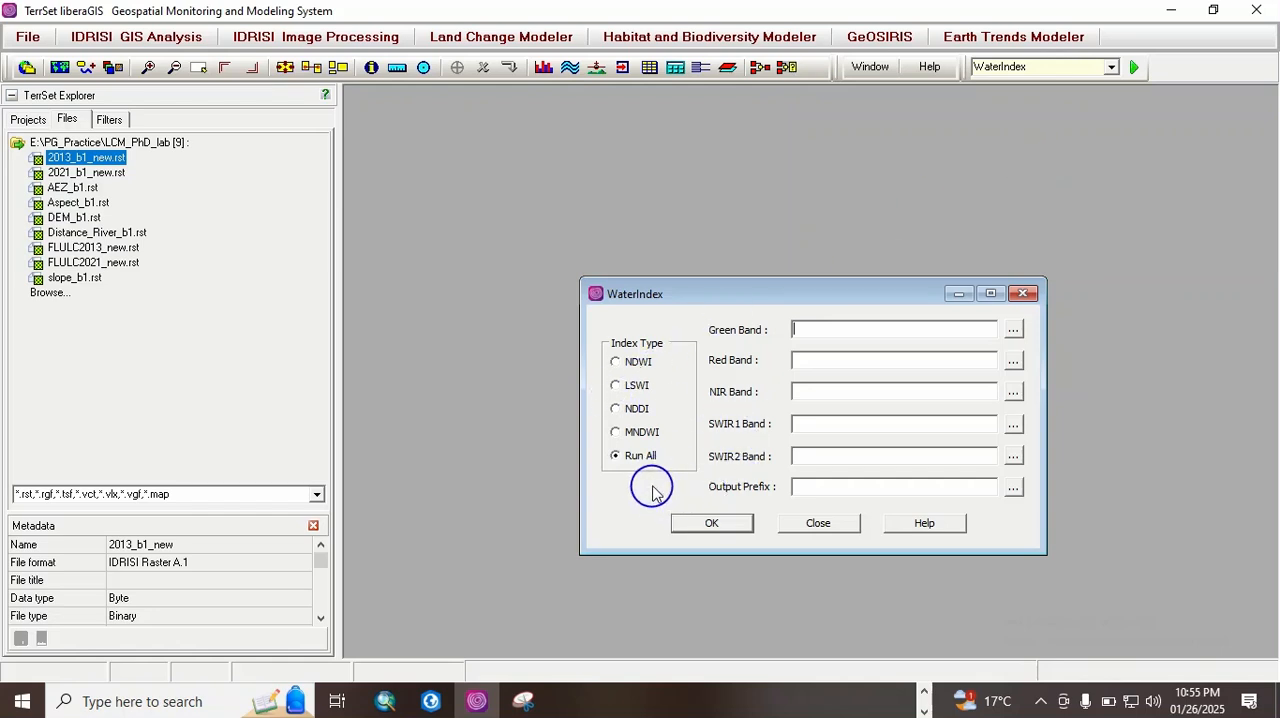
drag(772, 294, 711, 249)
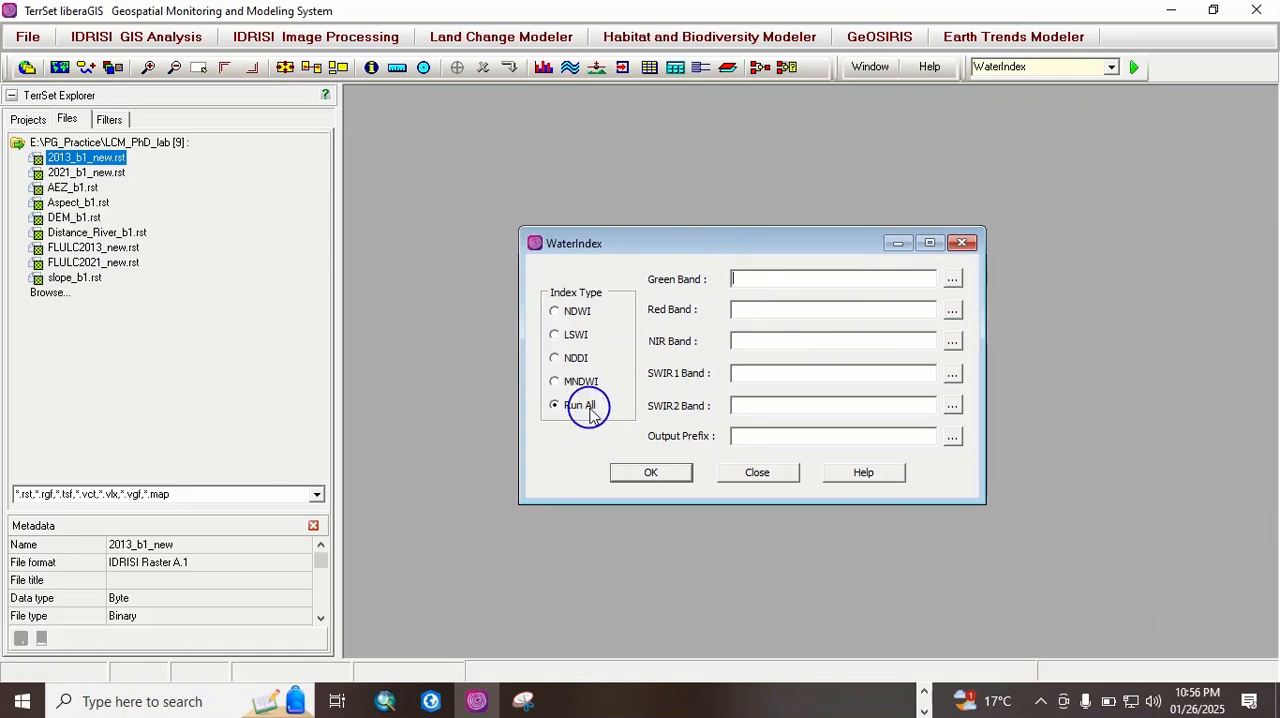
Step: Compare the band inputs required for the NDWI, LSWI, MNDWI and NDDI water indices, and close the WaterIndex module
click(555, 313)
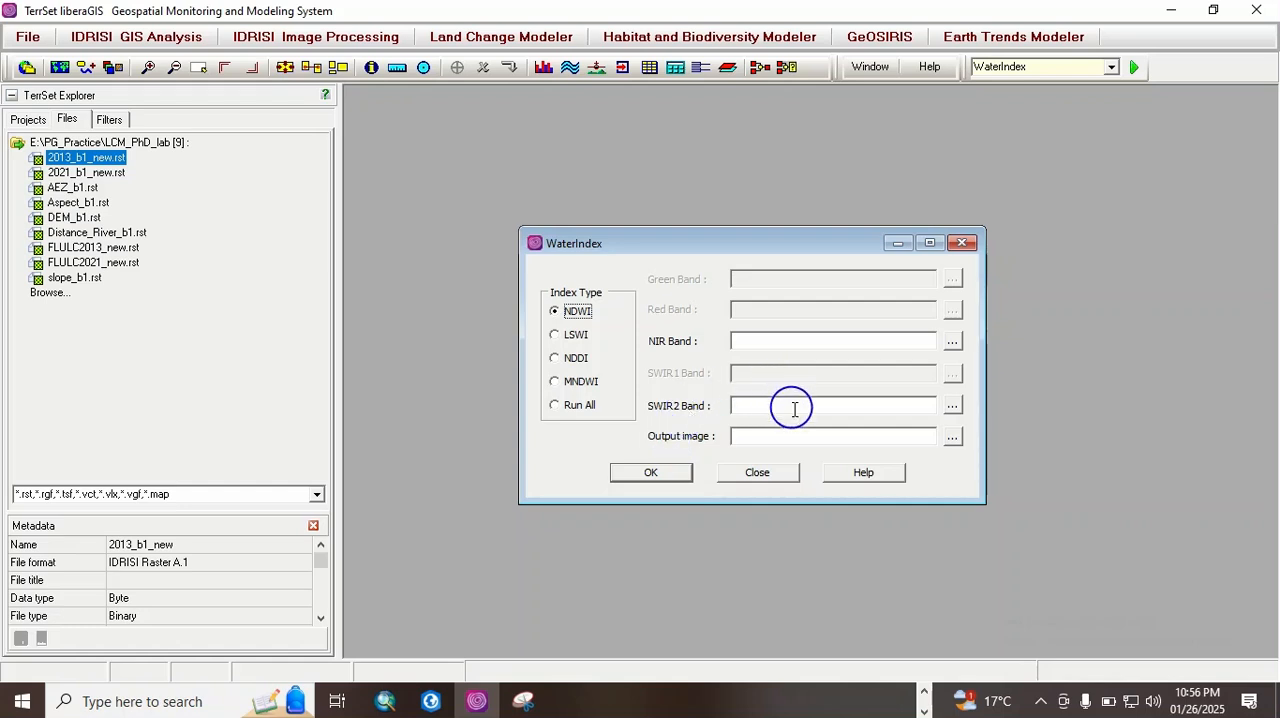
click(557, 343)
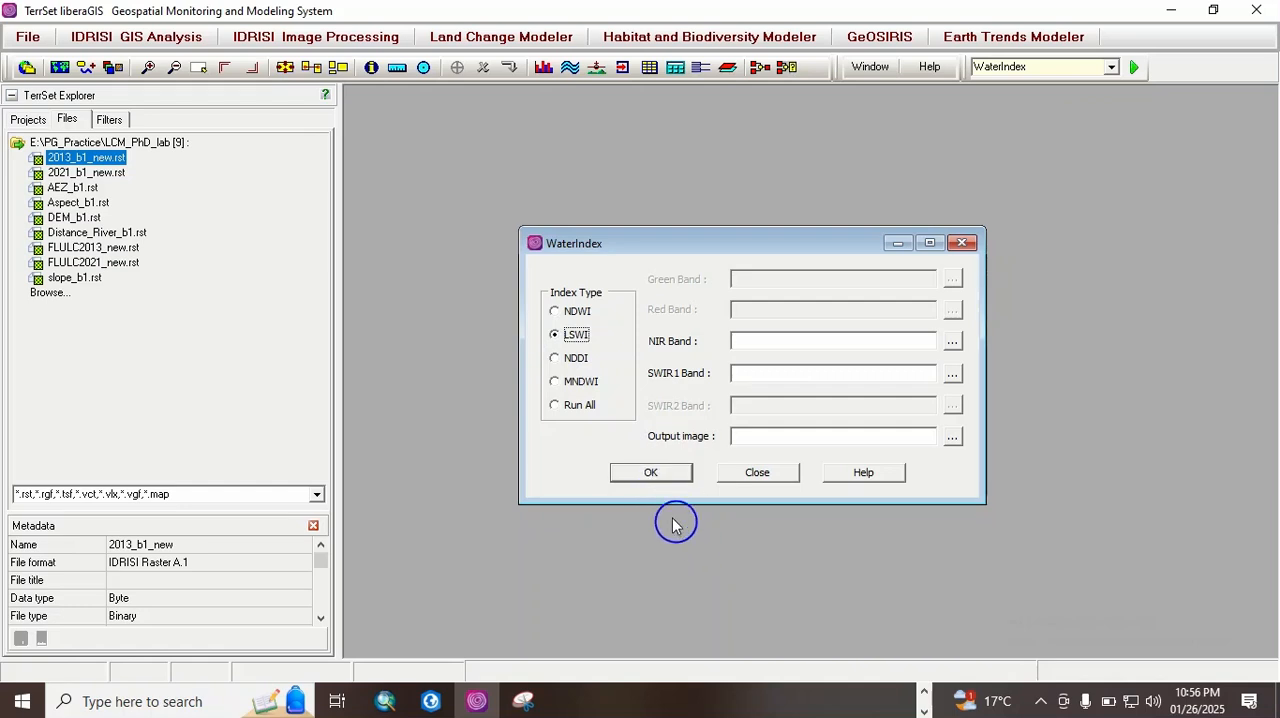
click(556, 314)
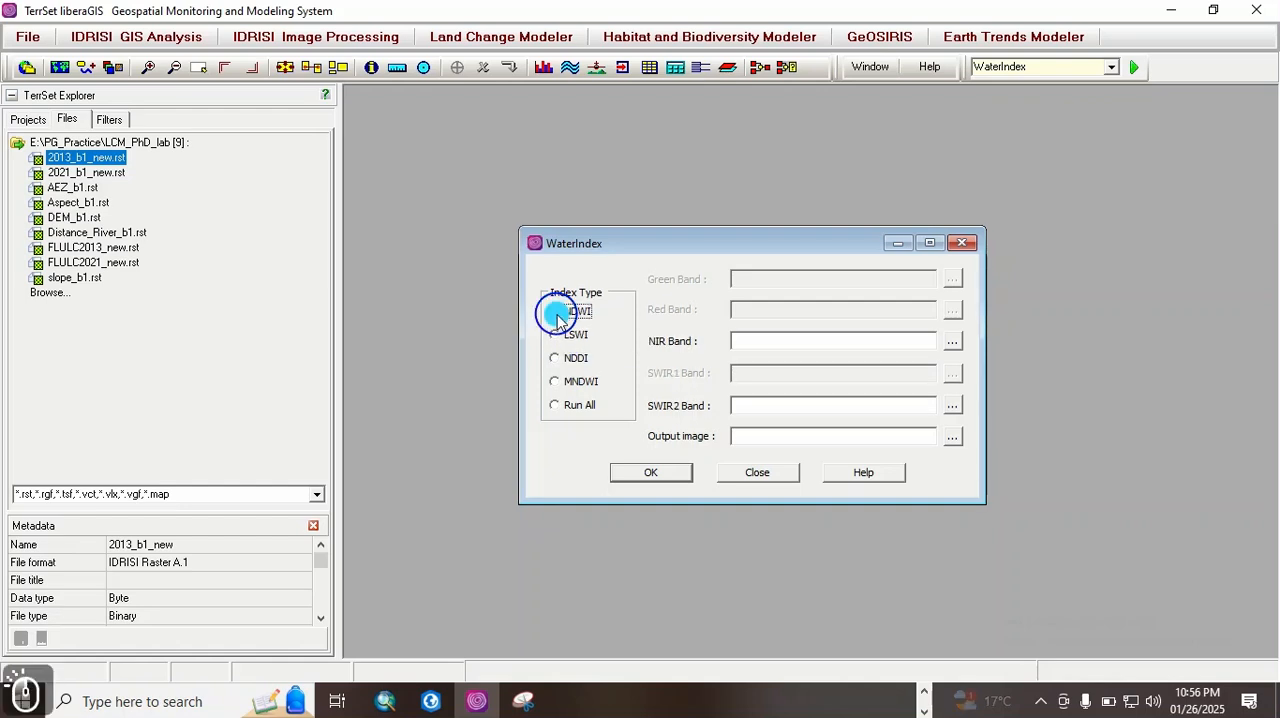
click(556, 384)
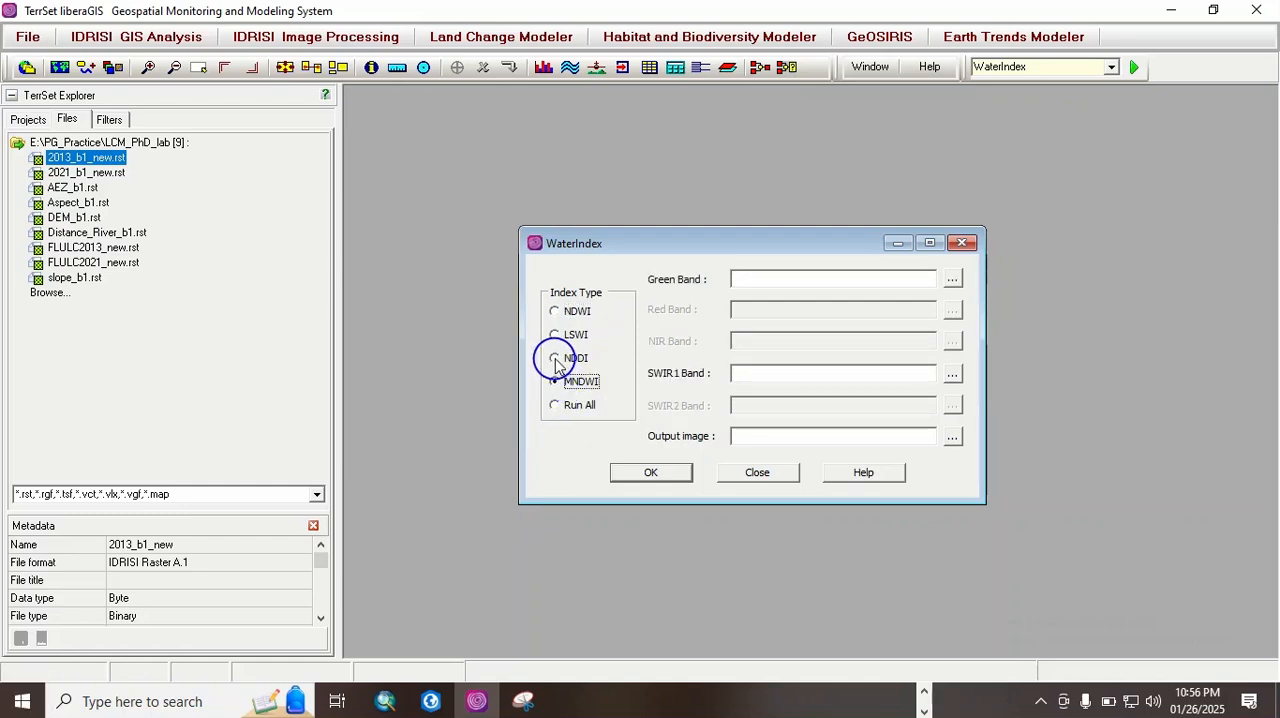
click(556, 359)
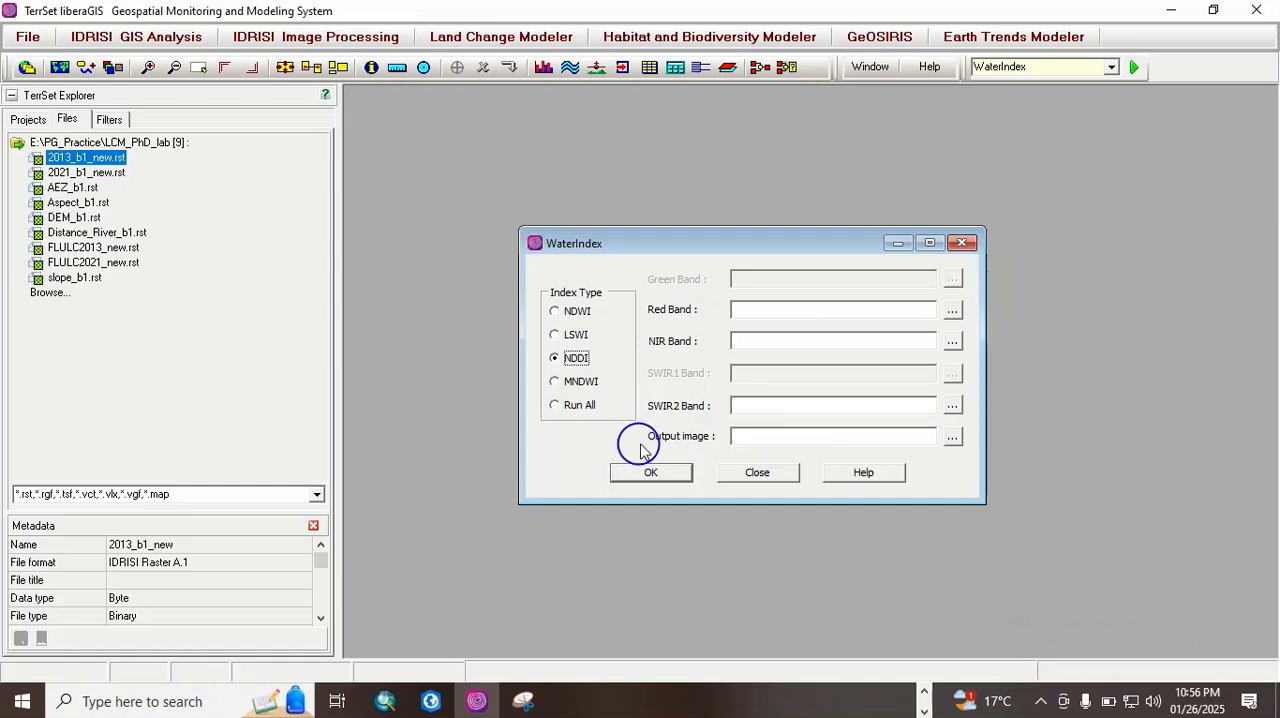
click(962, 244)
Step: Search the modules for NDVI, open NDVI3G to view its data import options, and close it
click(1027, 66)
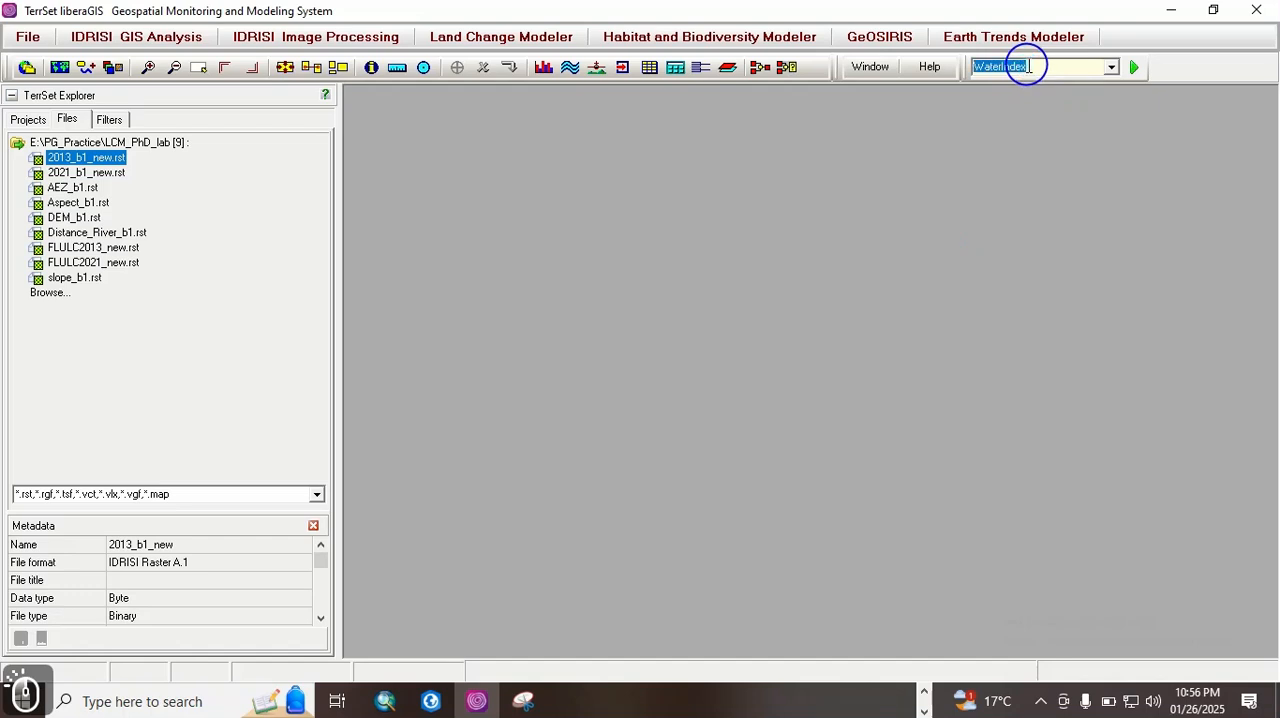
text(NDVI)
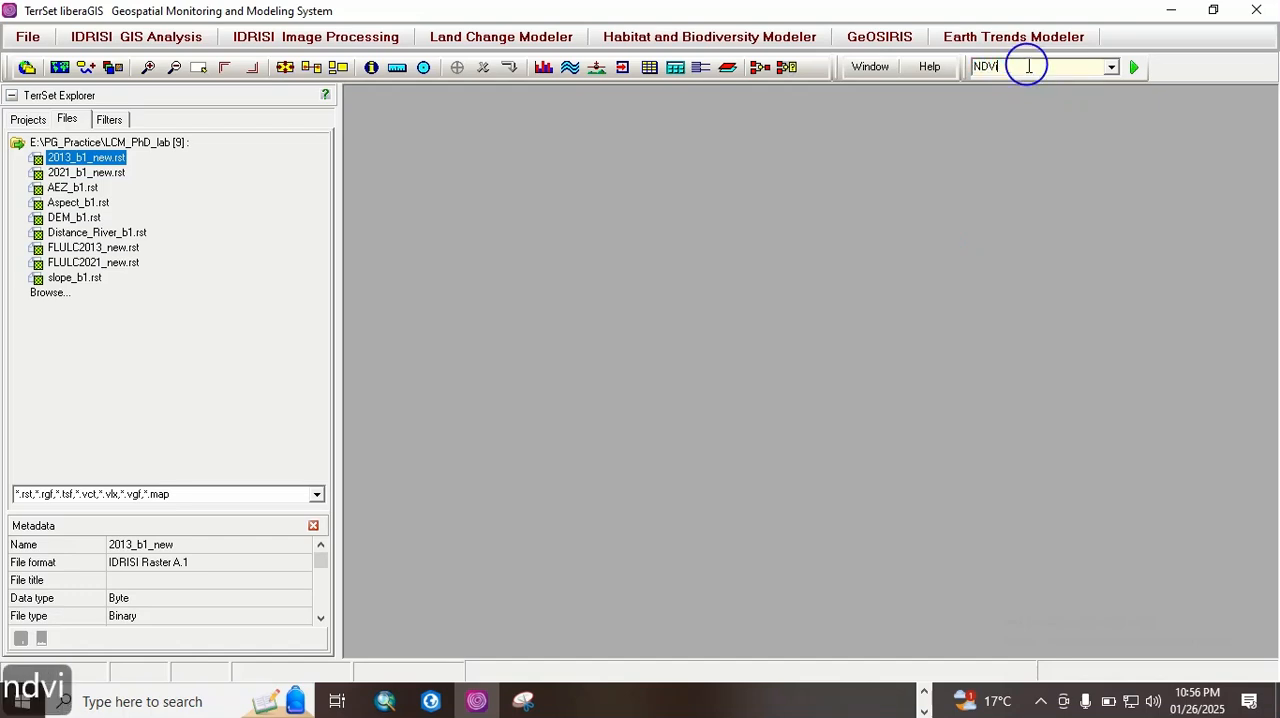
click(1133, 67)
drag(768, 333, 695, 241)
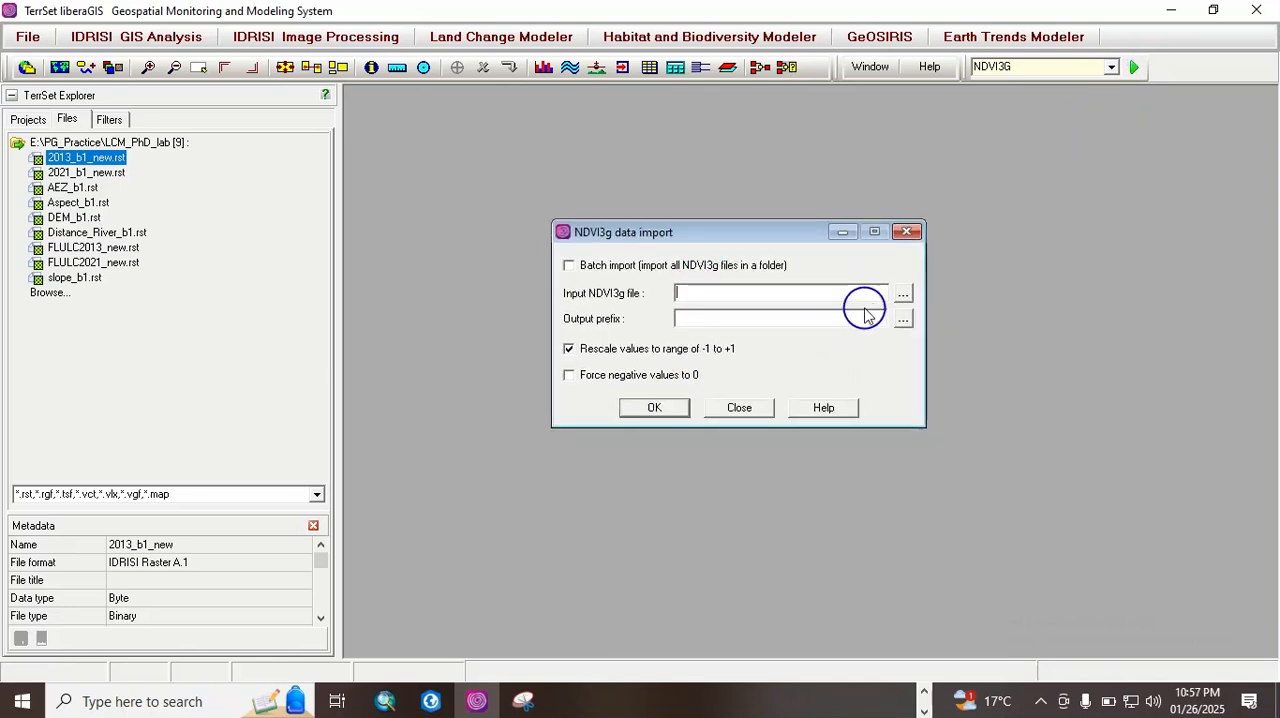
click(905, 233)
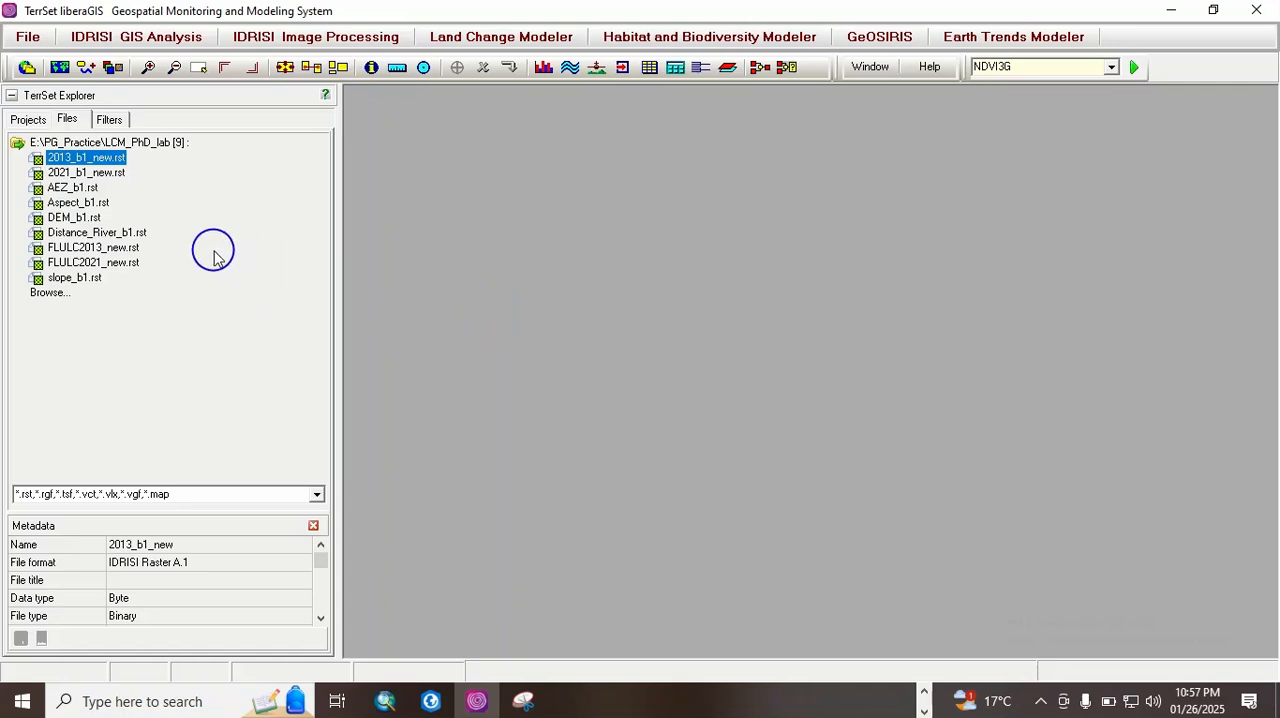
Step: Make Default the active project and list the files in its working folder
click(28, 121)
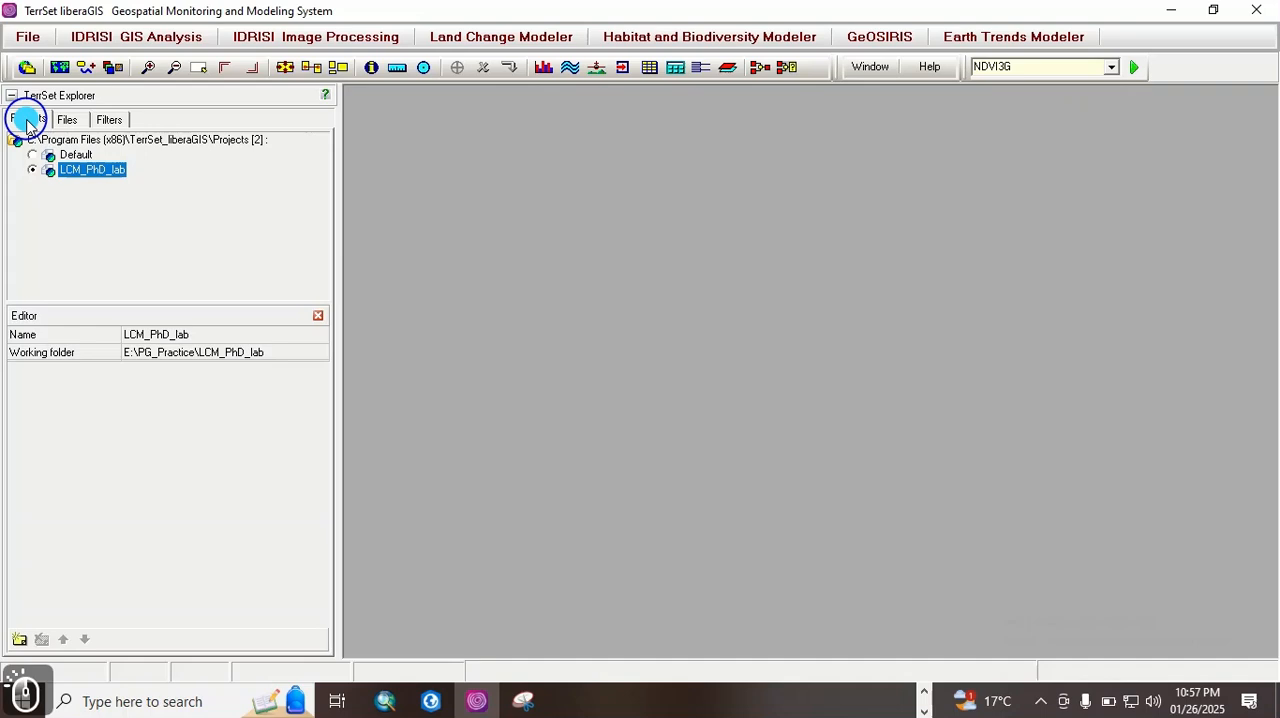
click(35, 156)
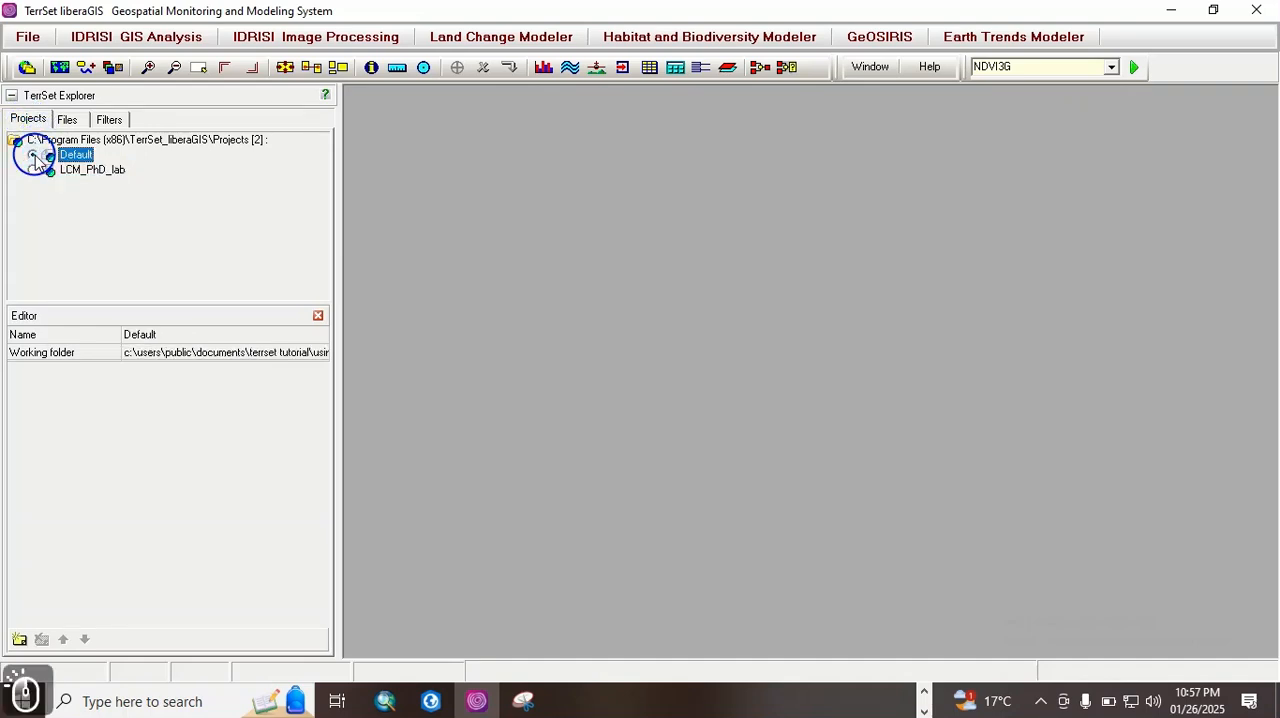
click(67, 118)
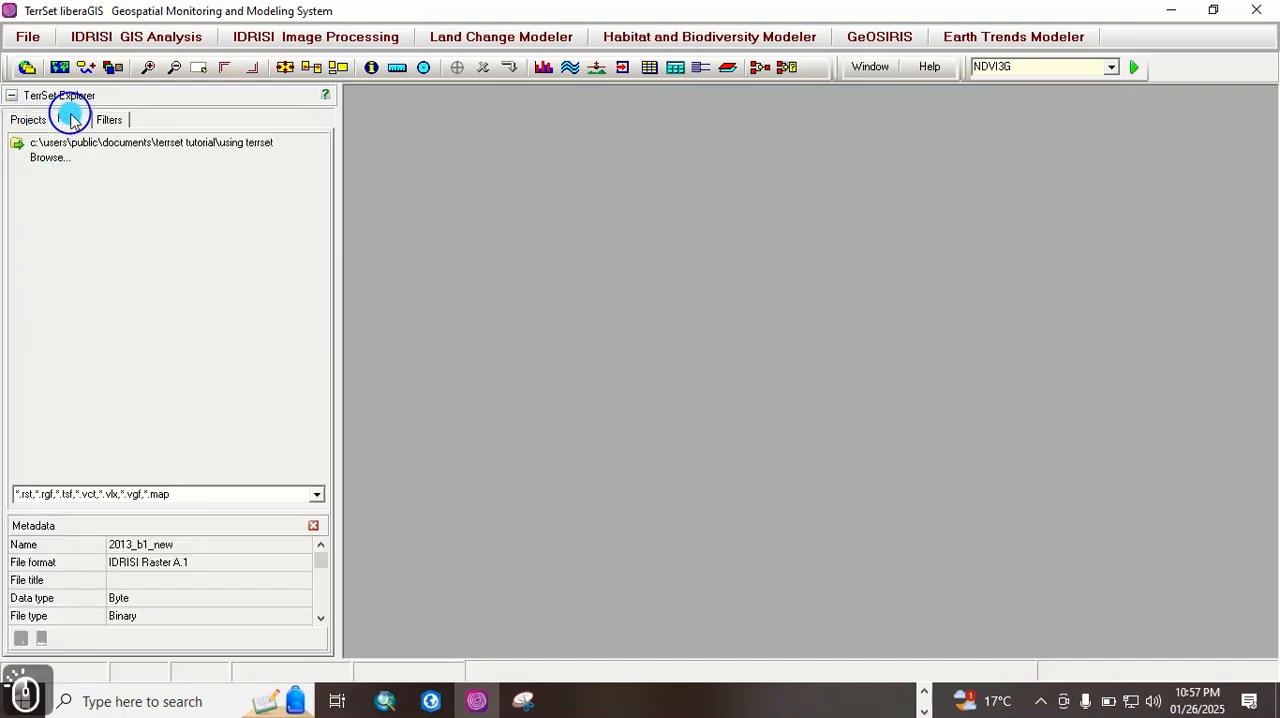
double_click(121, 148)
Step: Display the ASPECT.rst raster from the working folder, close its map, and return to the project list
double_click(80, 158)
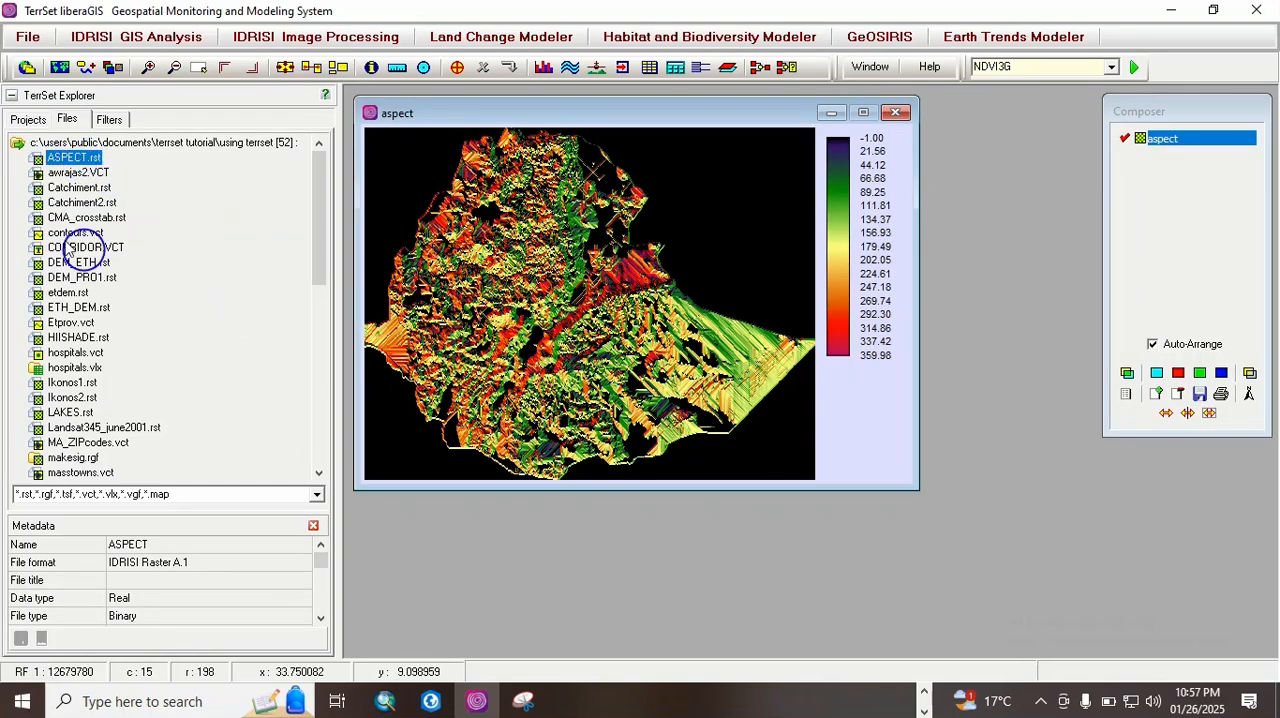
click(898, 112)
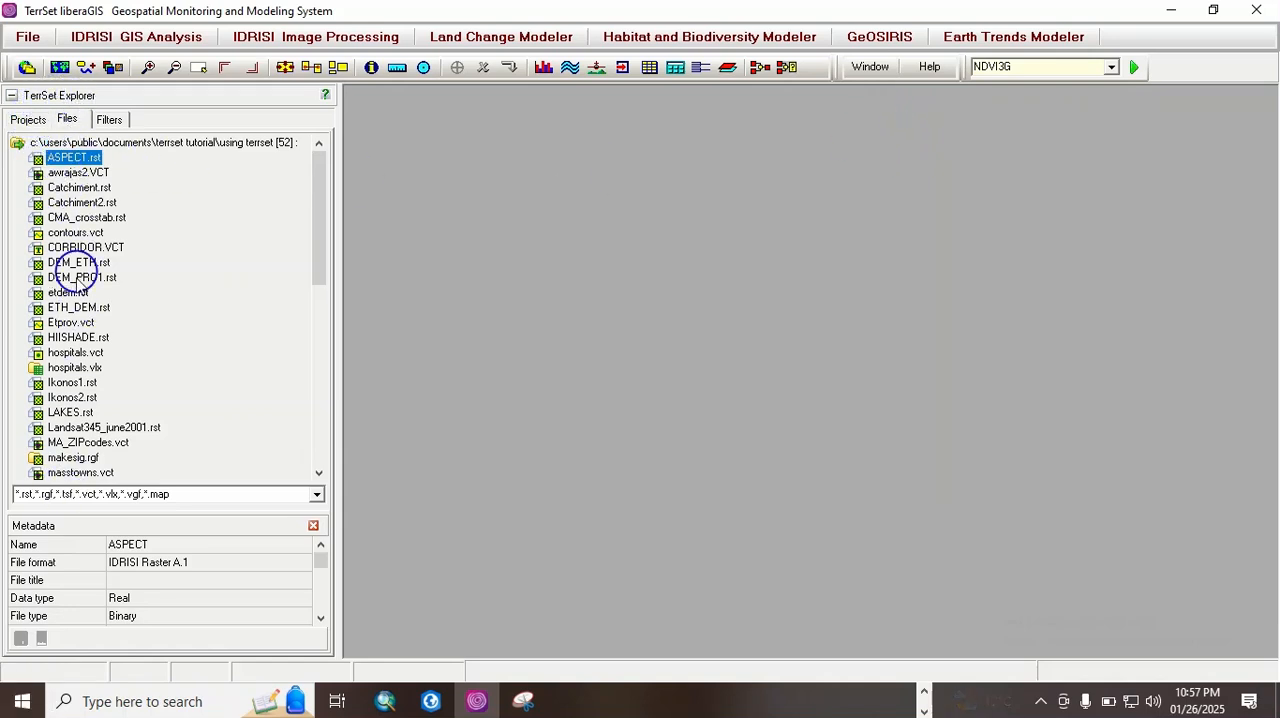
click(30, 119)
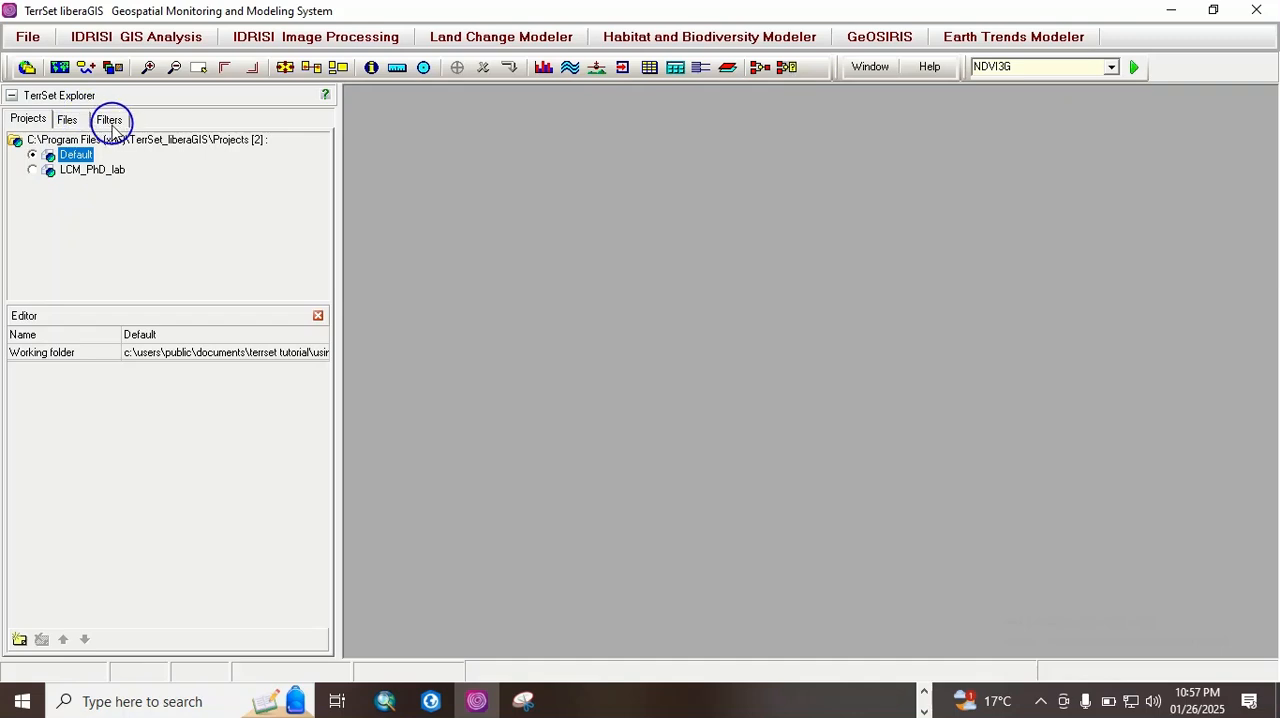
click(34, 121)
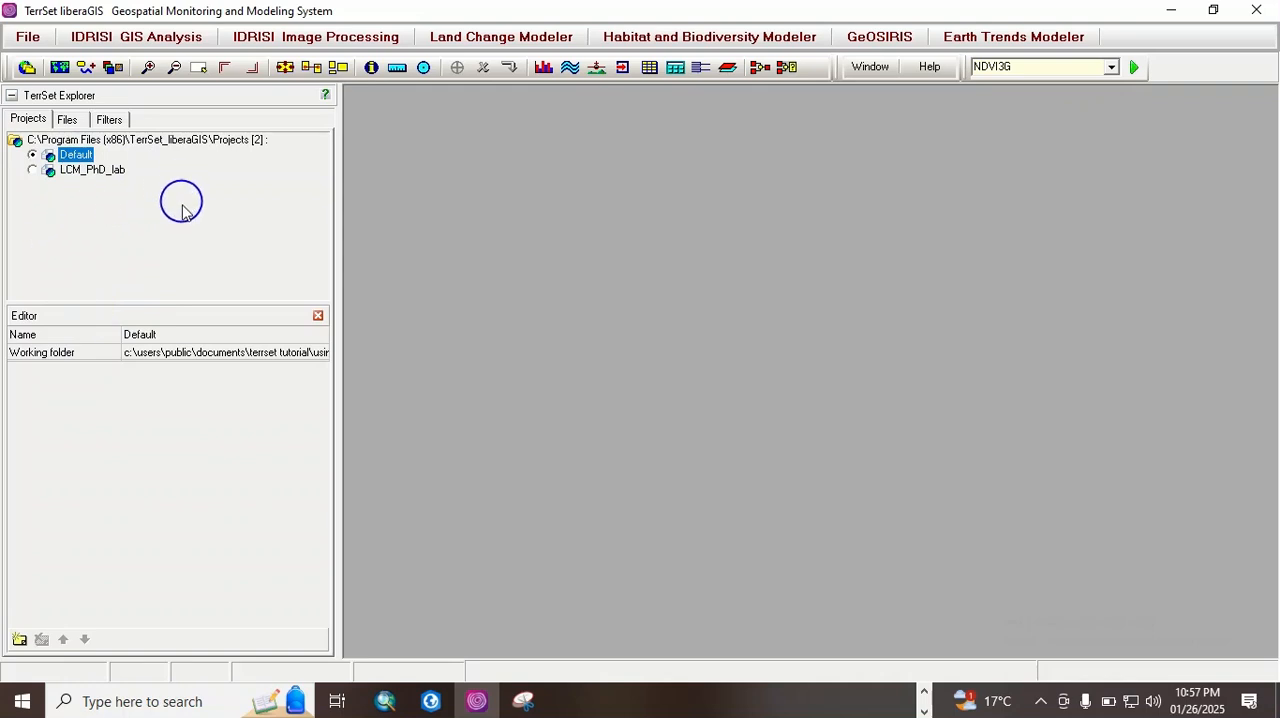
Step: Make LCM_PhD_lab the active project and list the raster files in its working folder
click(110, 172)
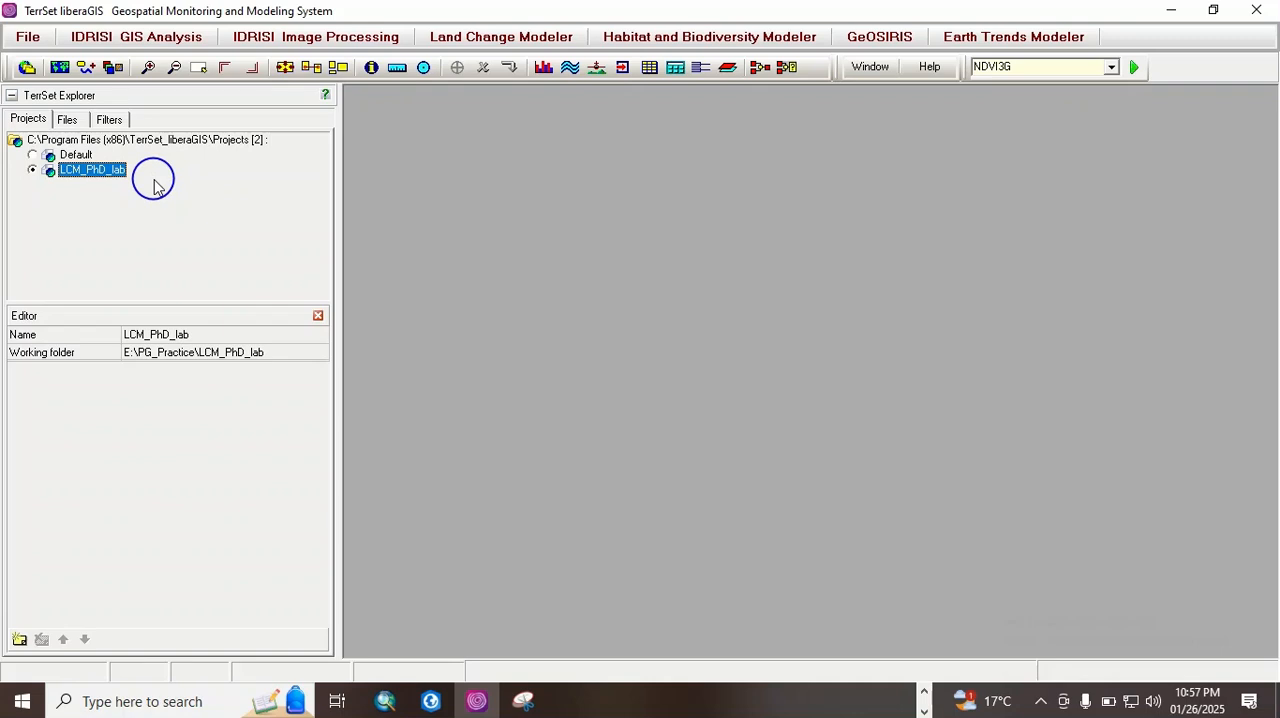
click(67, 119)
click(115, 145)
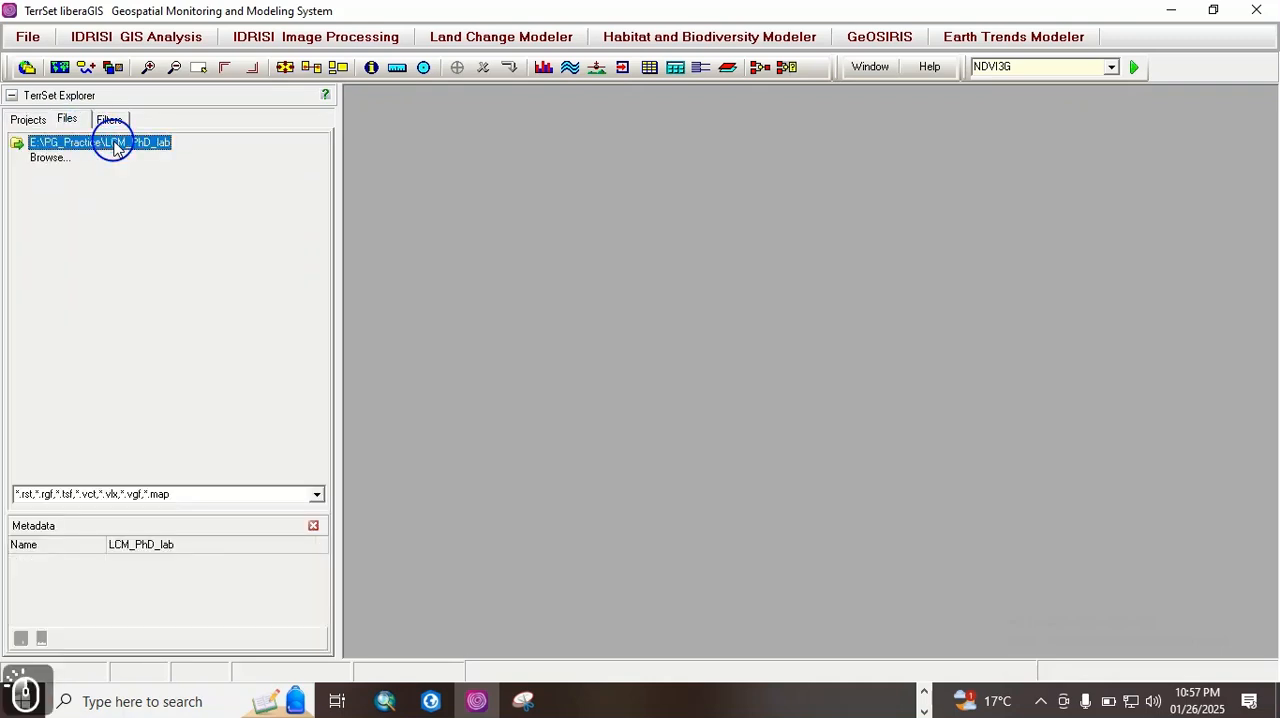
double_click(143, 143)
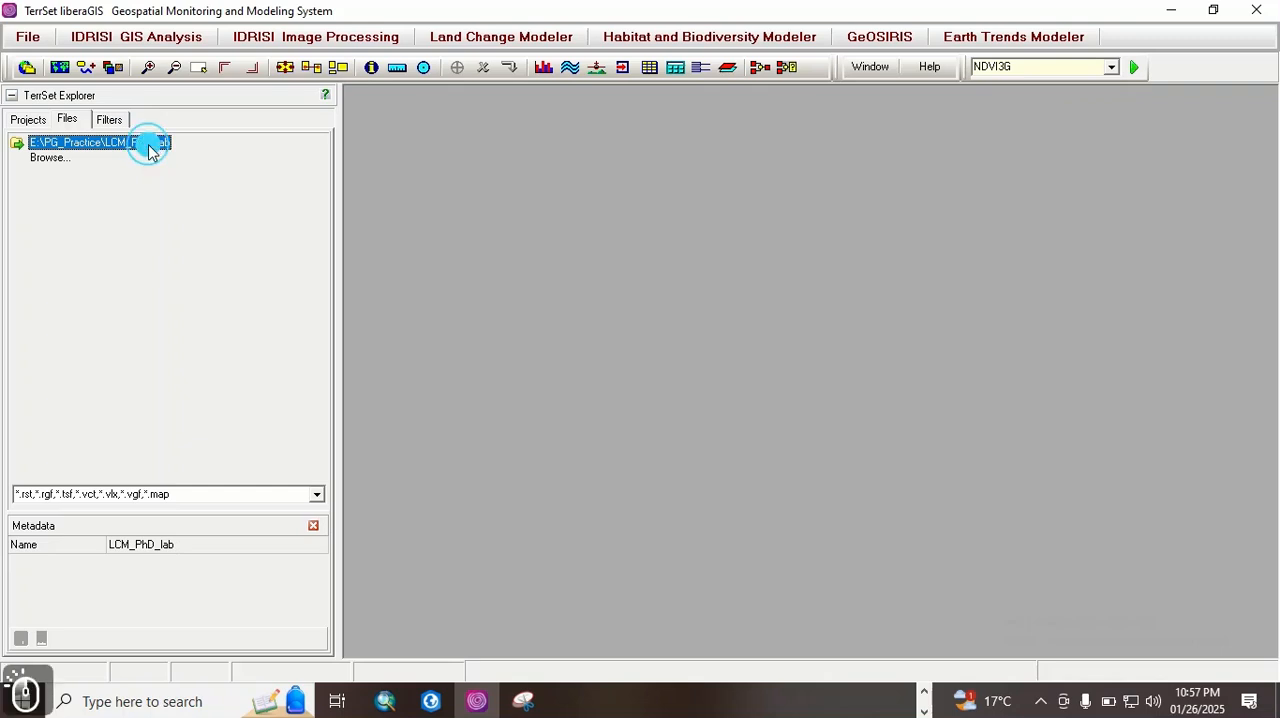
Step: Switch the active project back to Default and list the files in its using terrset working folder
click(29, 120)
click(80, 153)
click(70, 121)
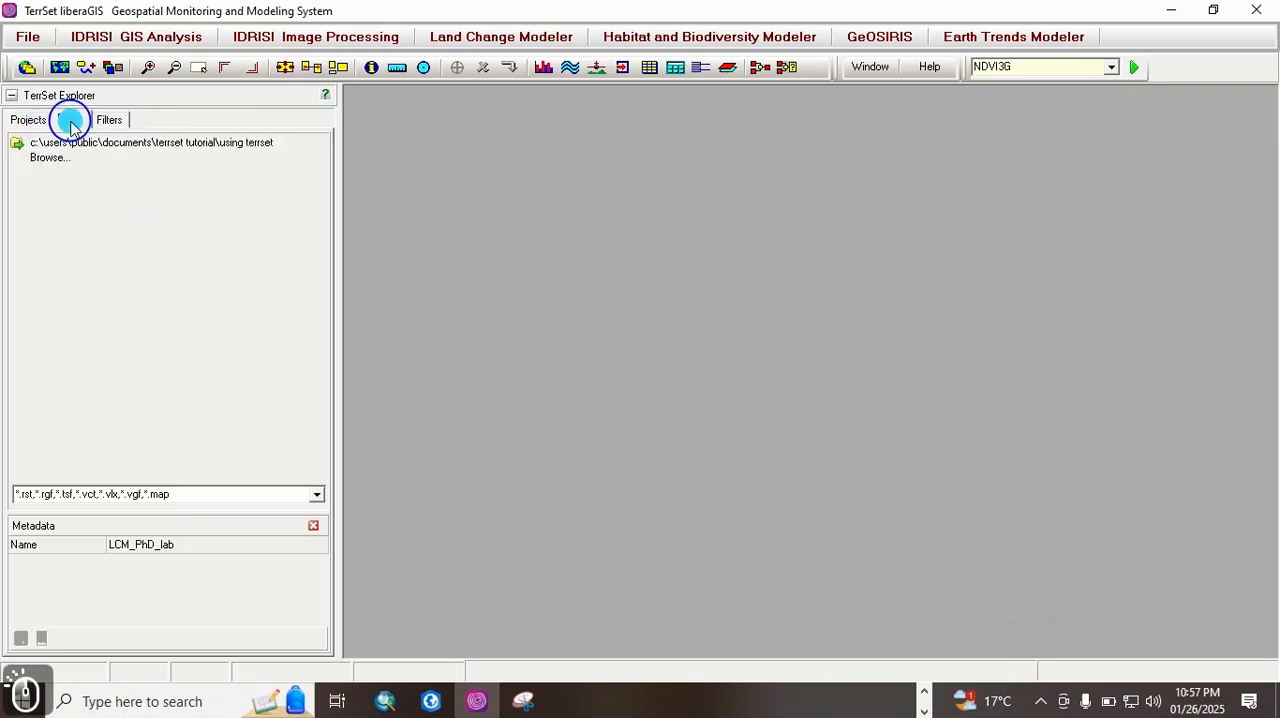
double_click(131, 145)
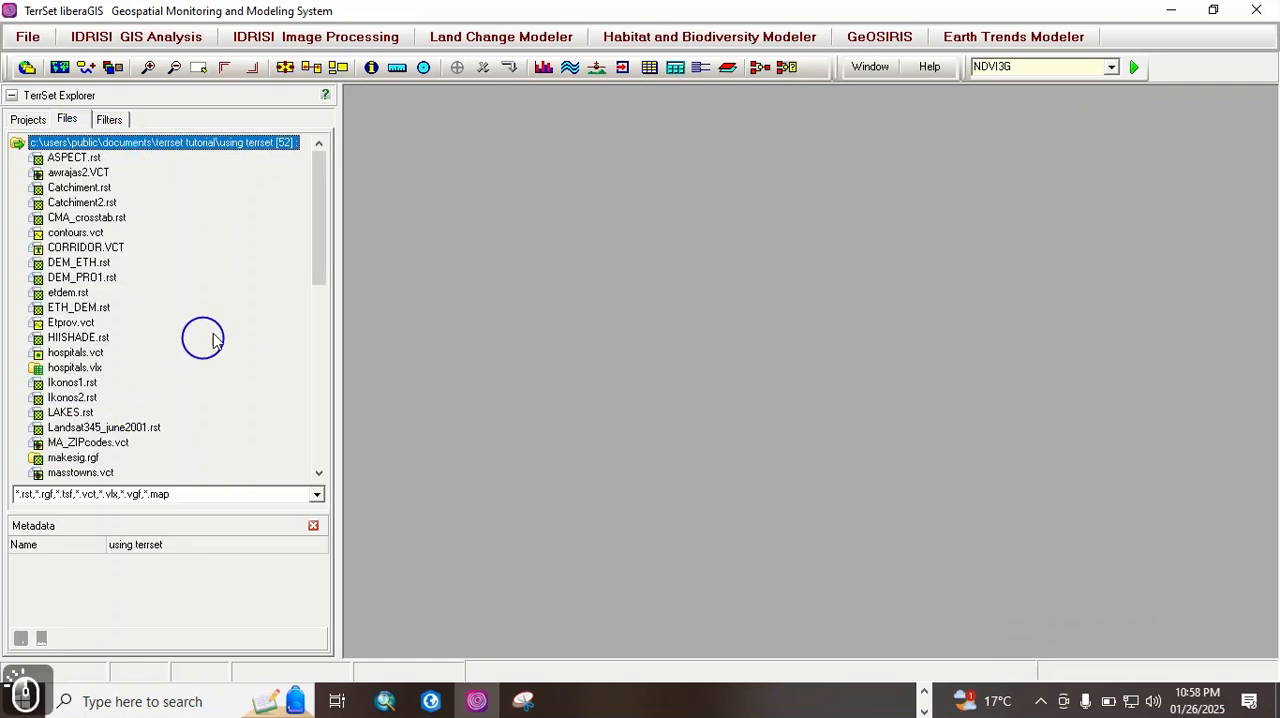
drag(317, 246, 286, 186)
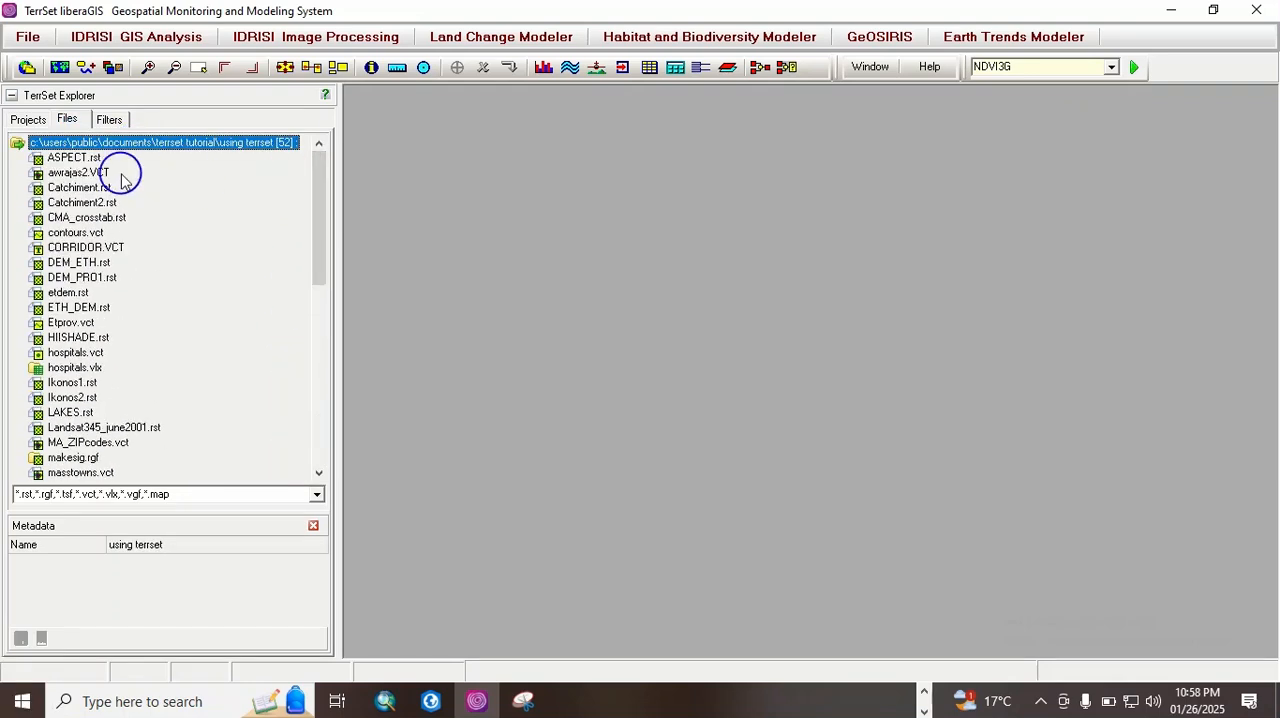
Step: Review which TerrSet primary extensions are enabled in the file filters against the listed files, ending on the file list
click(110, 120)
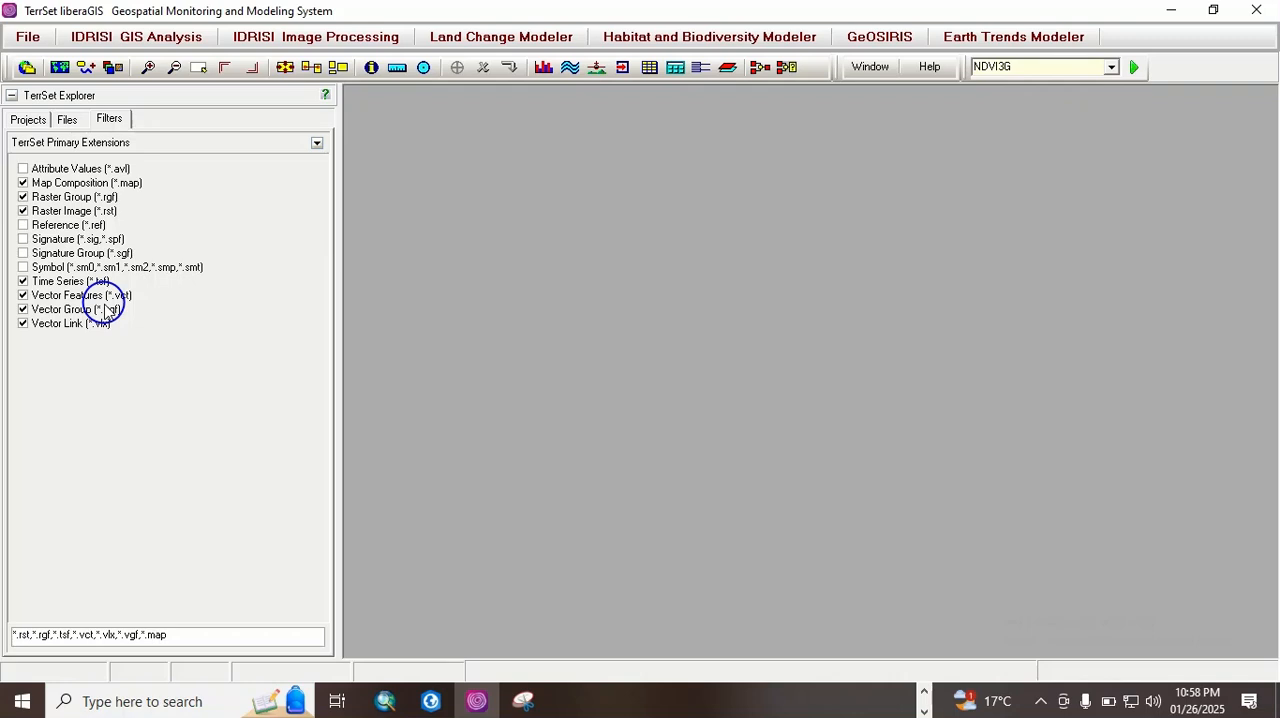
click(68, 124)
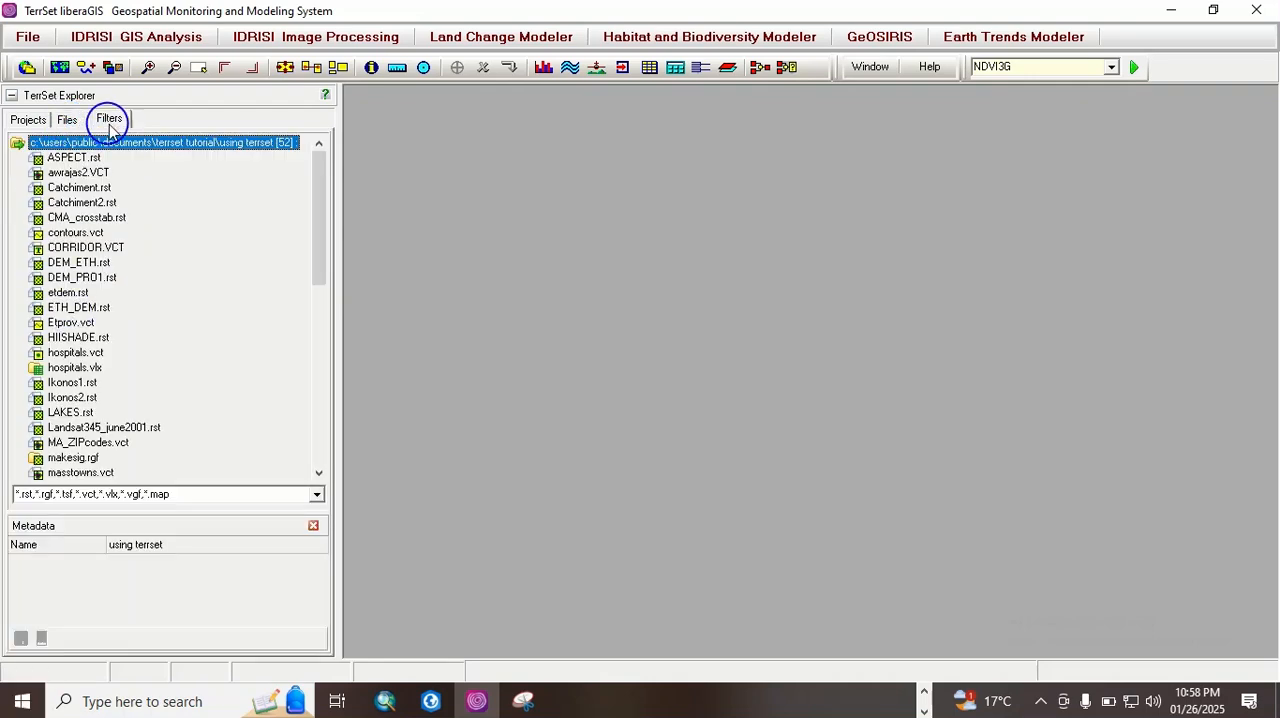
click(109, 121)
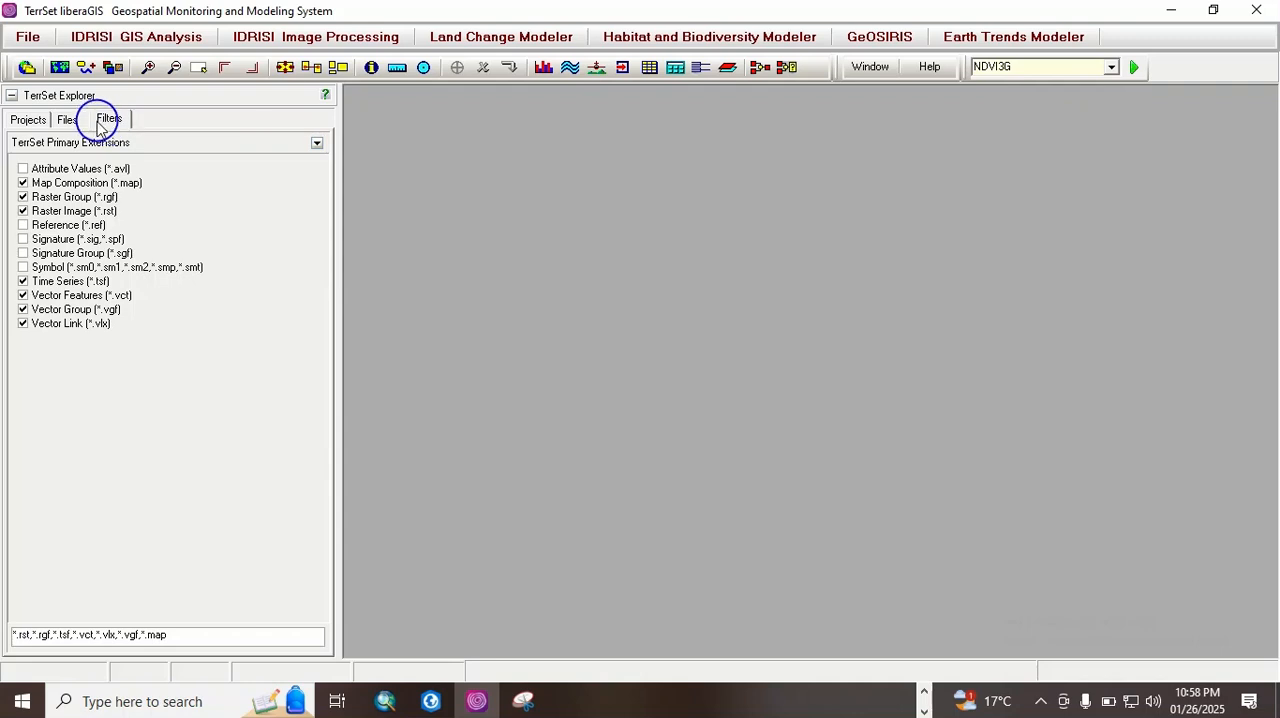
click(67, 120)
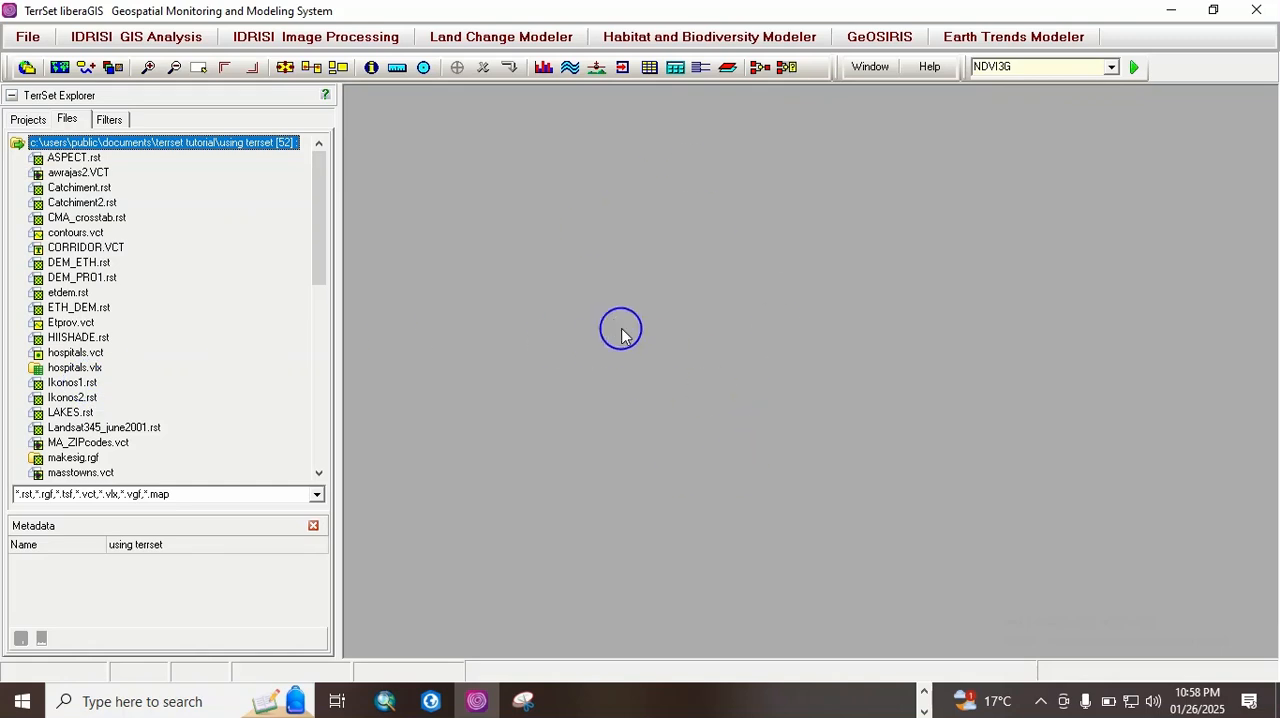
Step: Open the DISPLAY Launcher to view its display parameters, and close it
click(23, 40)
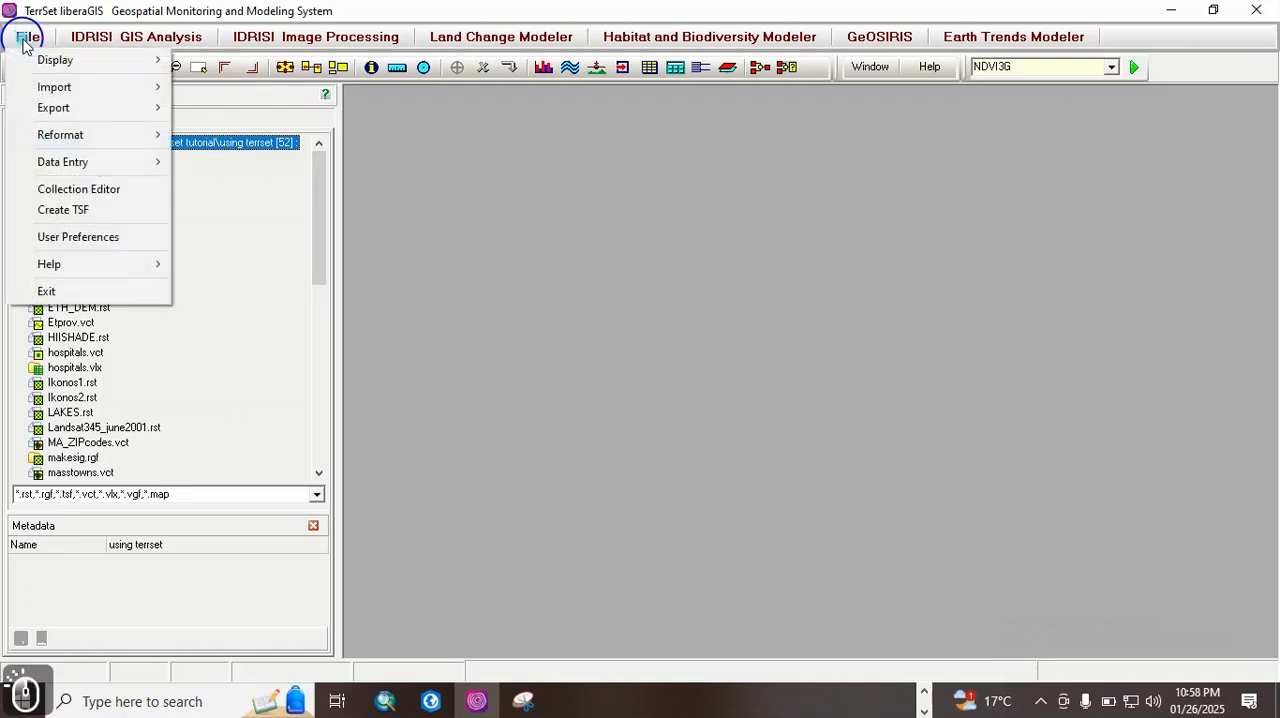
mouse_move(57, 60)
click(229, 62)
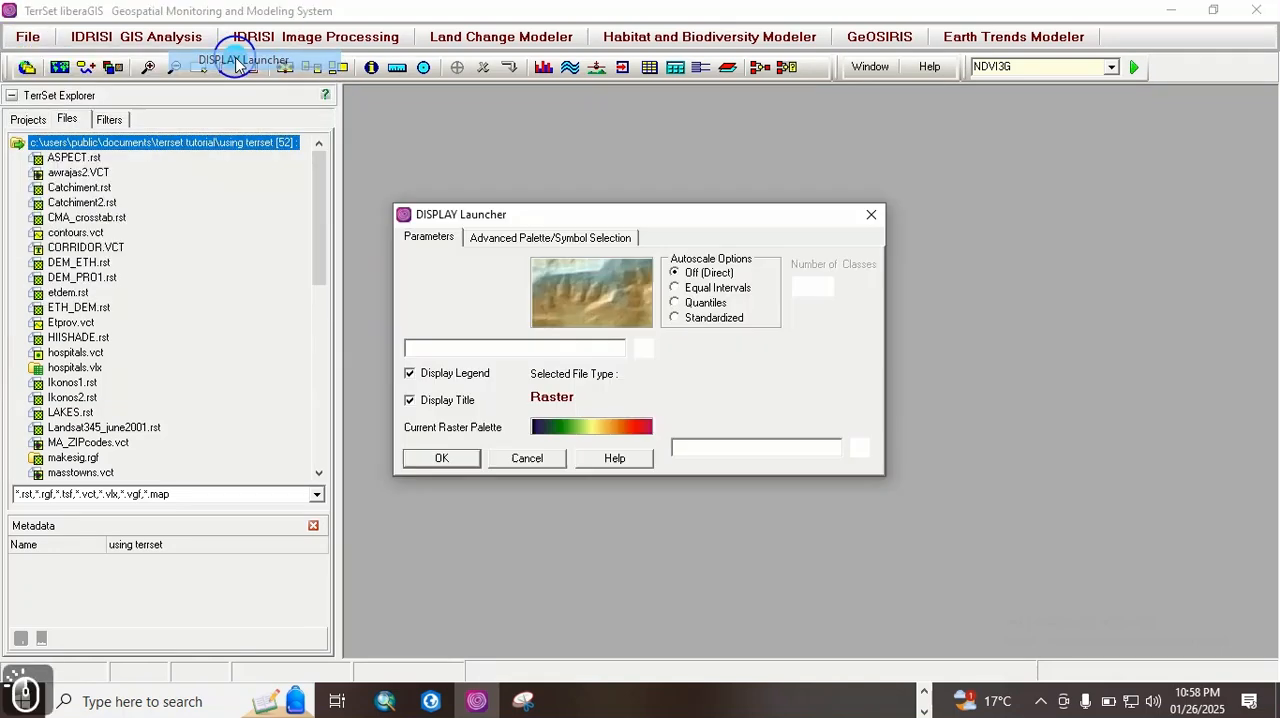
drag(552, 207, 588, 177)
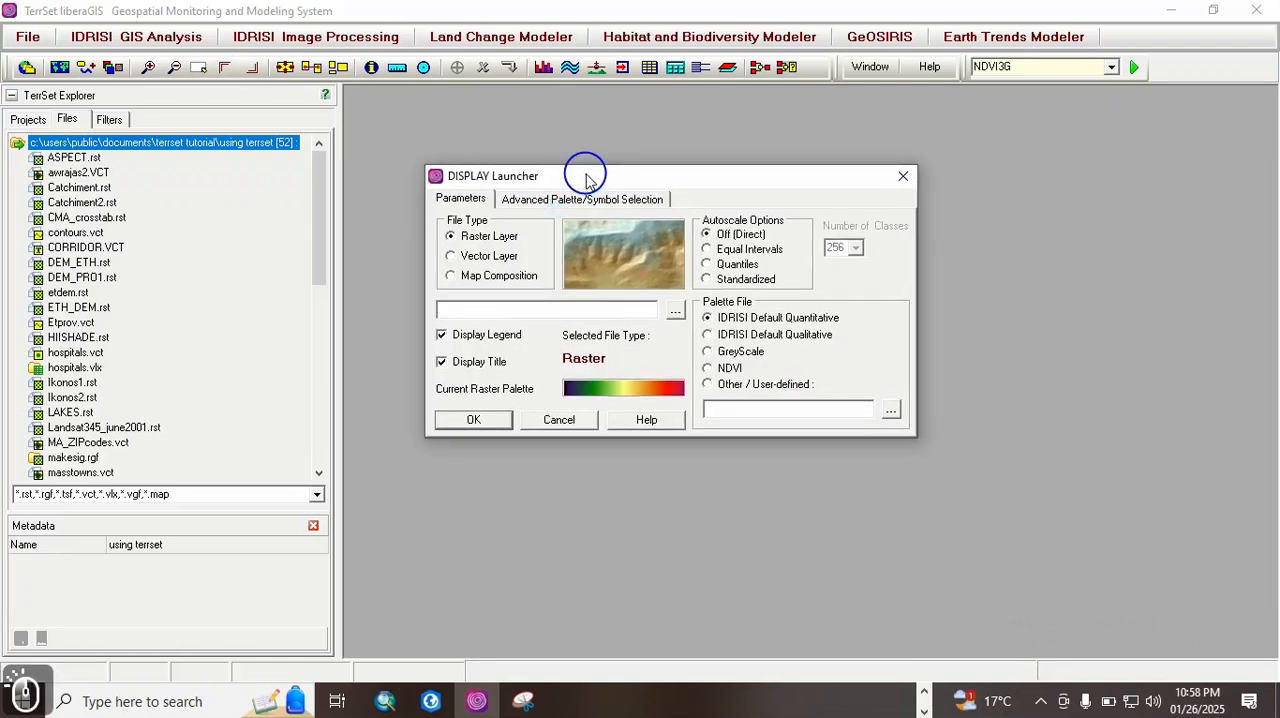
click(904, 177)
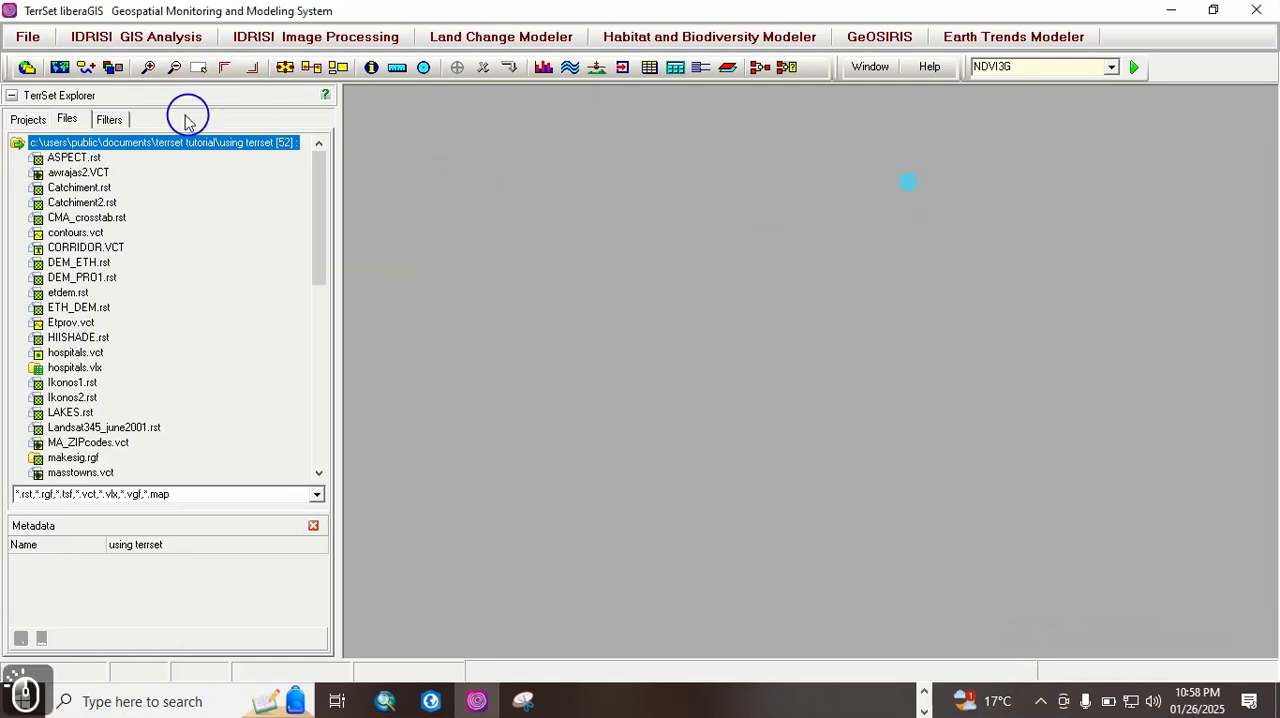
Step: Compare the Raster Layer, Vector Layer and Map Composition options in the DISPLAY Launcher, leaving Raster Layer selected
click(59, 67)
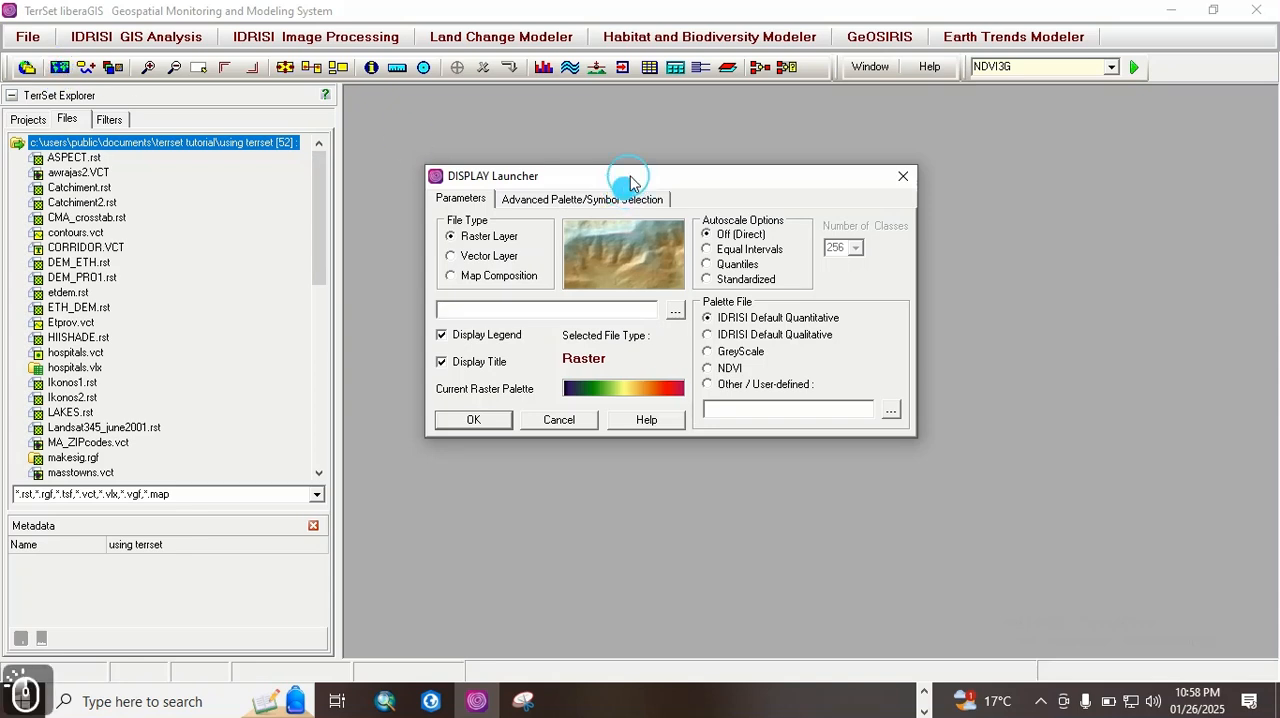
drag(615, 178, 610, 157)
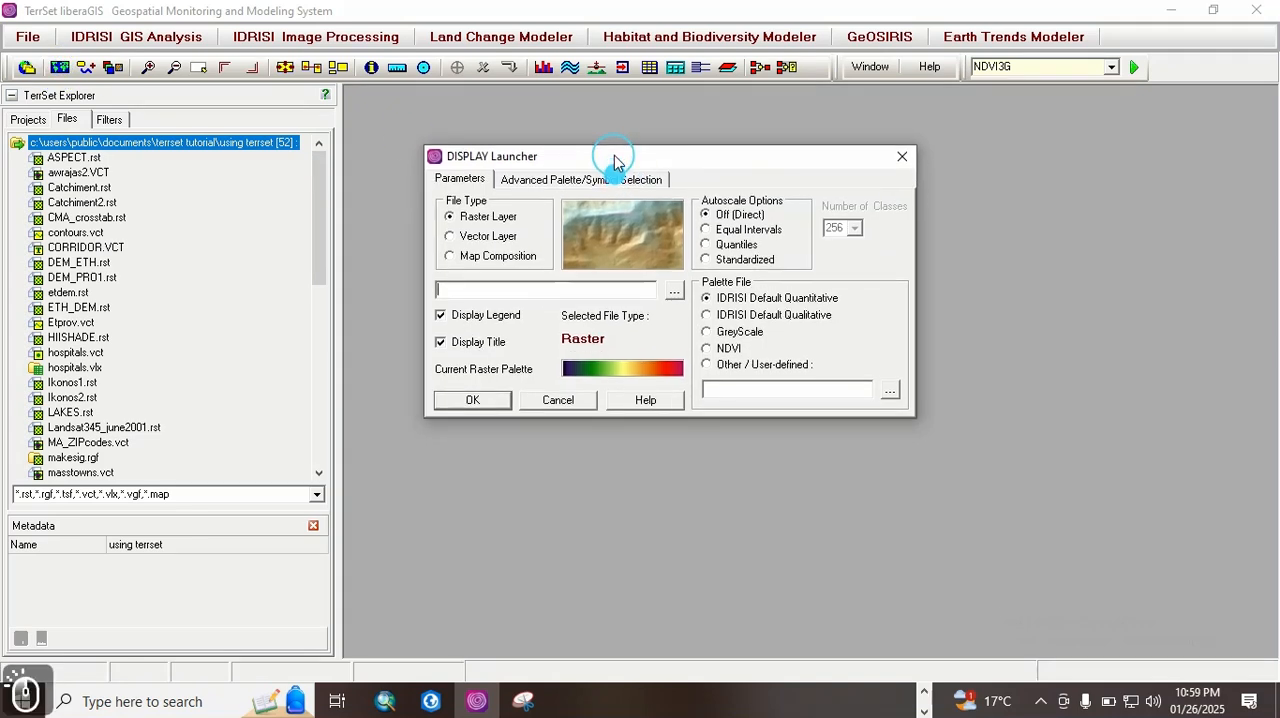
click(452, 238)
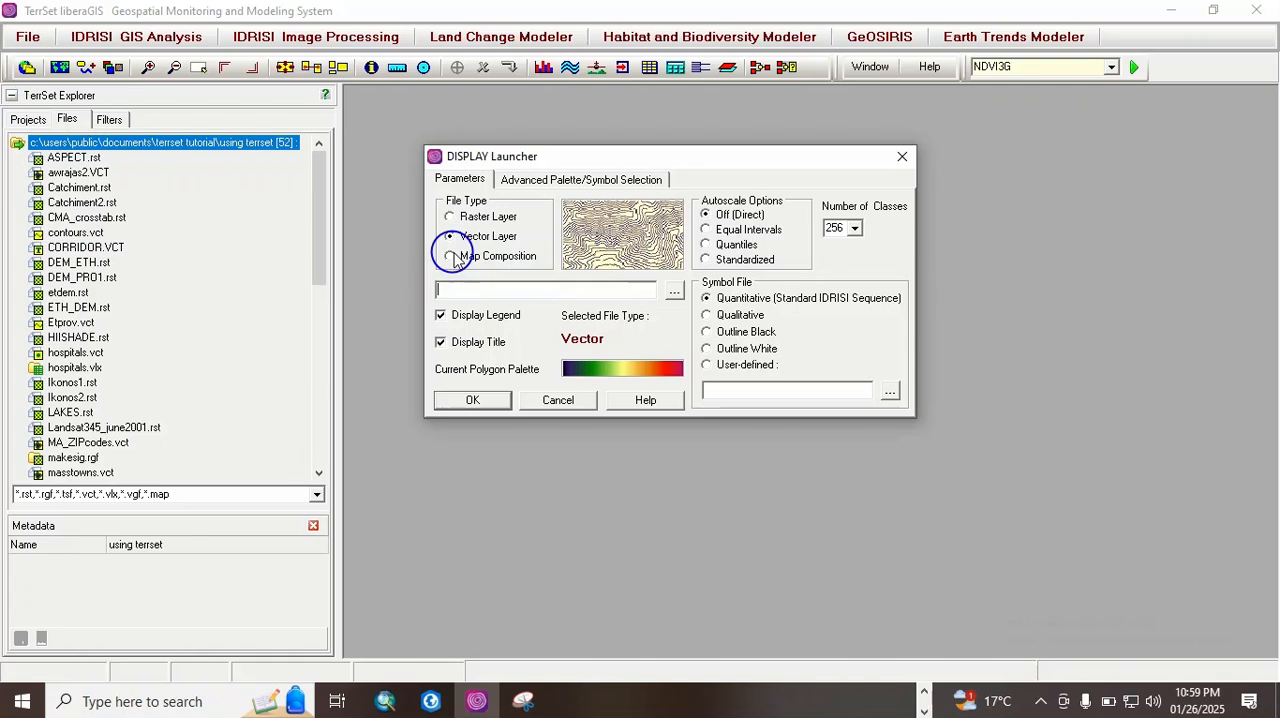
click(450, 256)
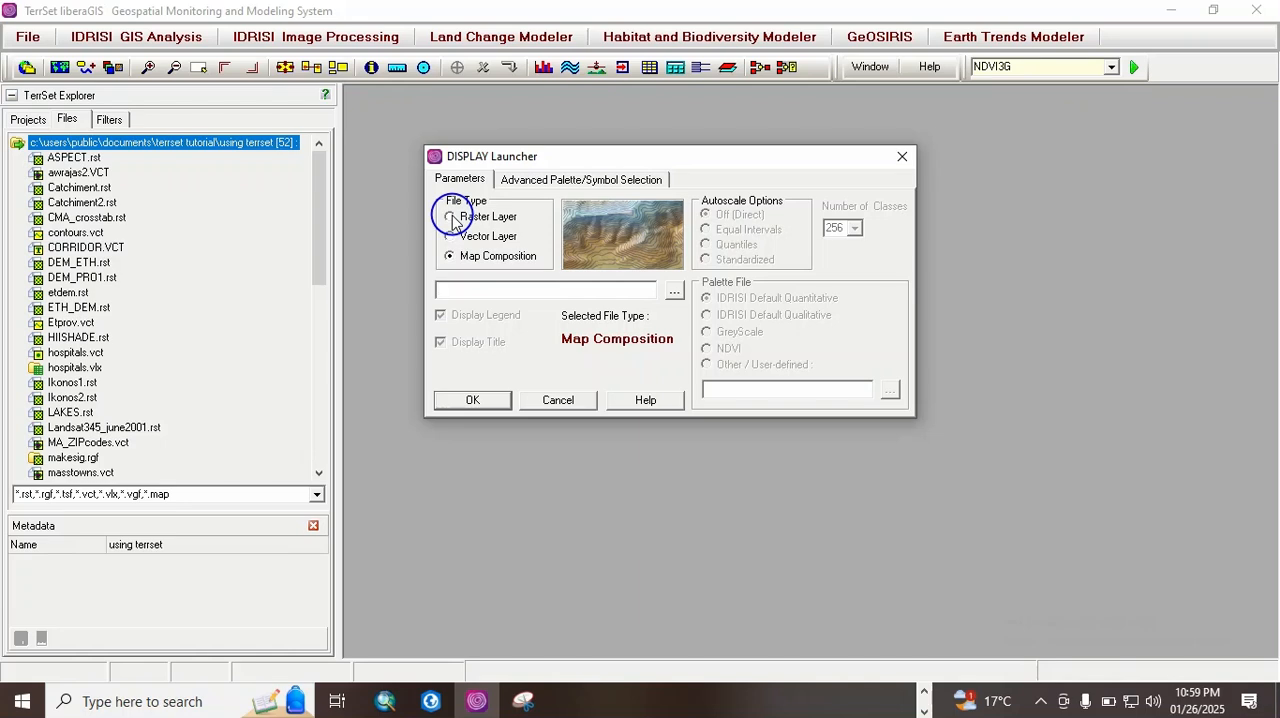
click(450, 217)
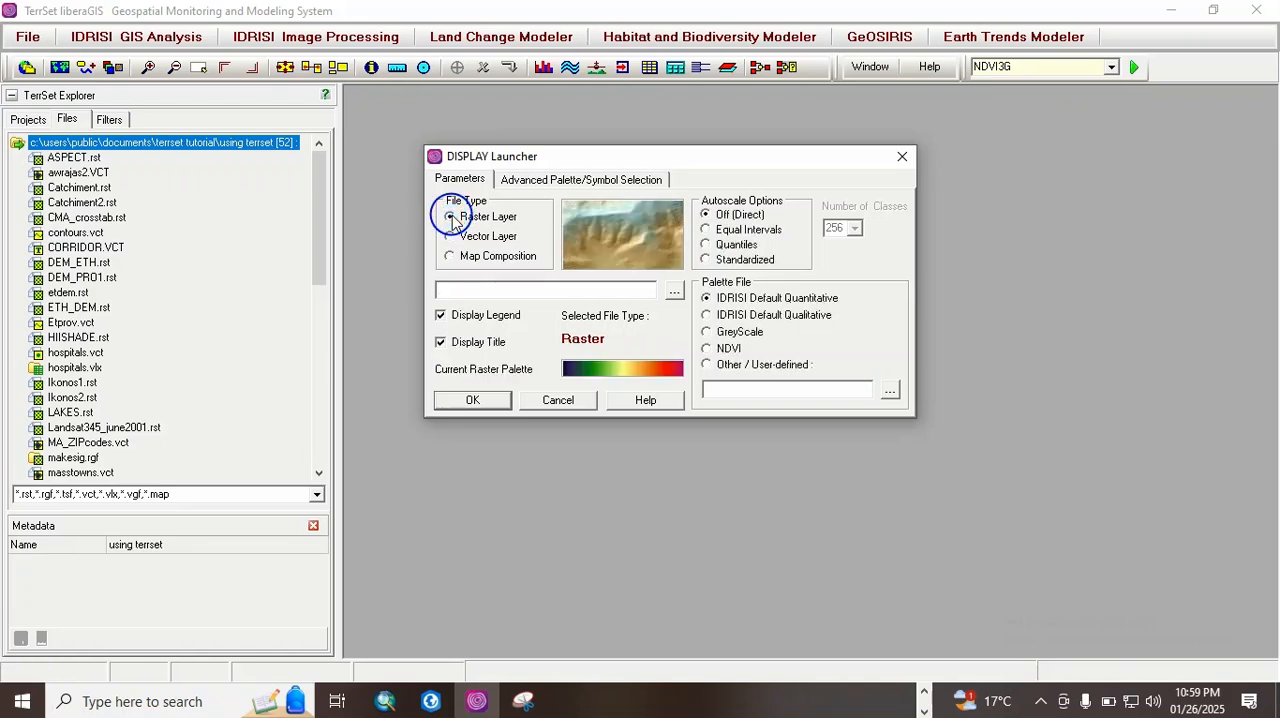
Step: Display the ASPECT raster from the working folder through the DISPLAY Launcher, and close its map
click(674, 290)
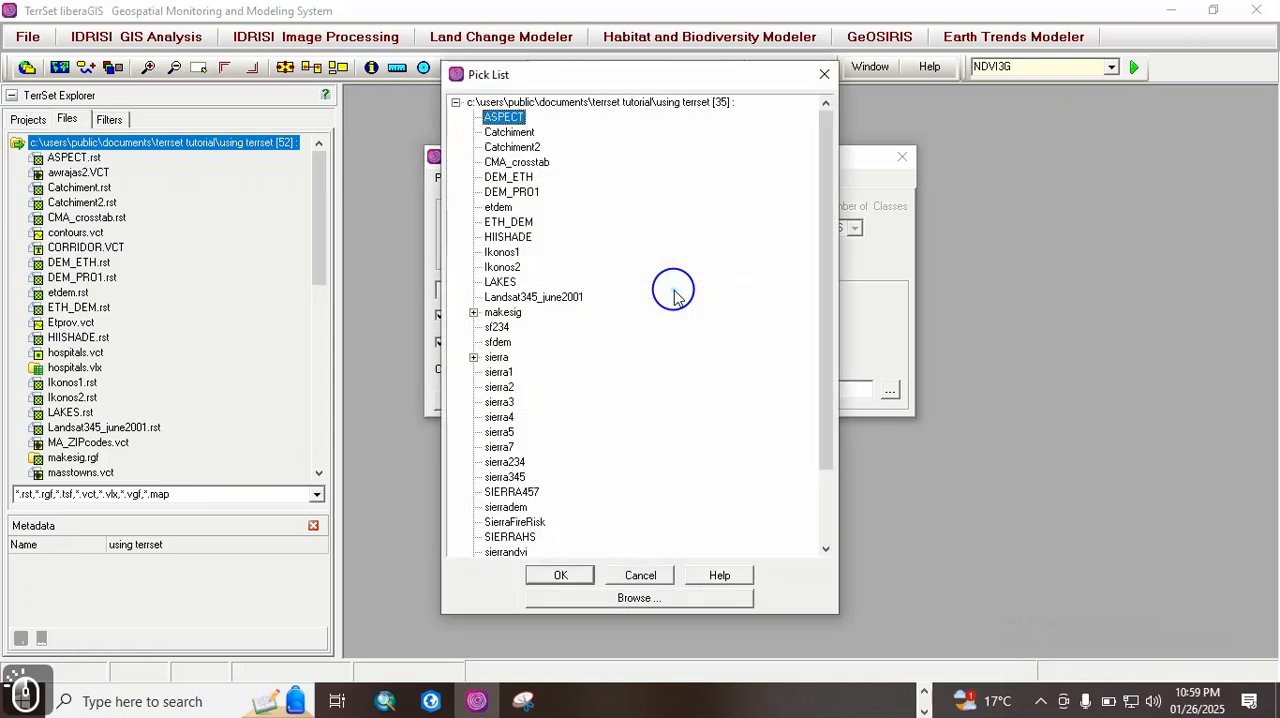
click(578, 583)
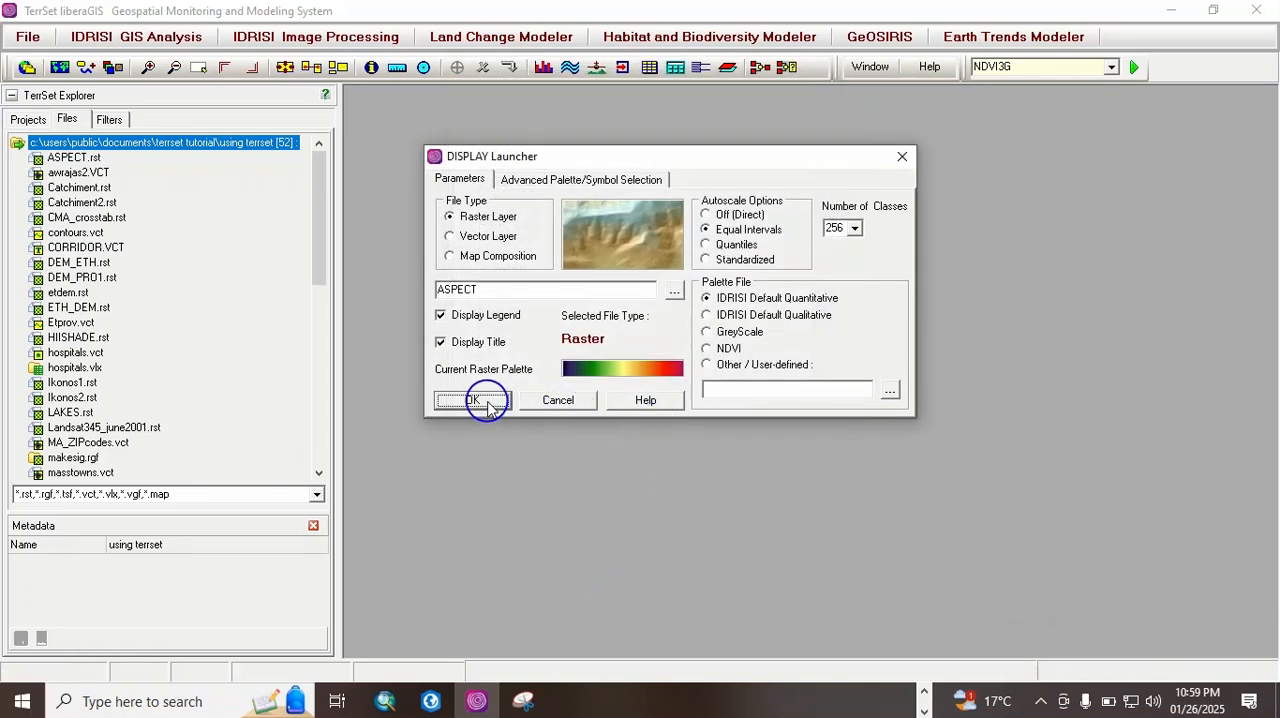
click(488, 401)
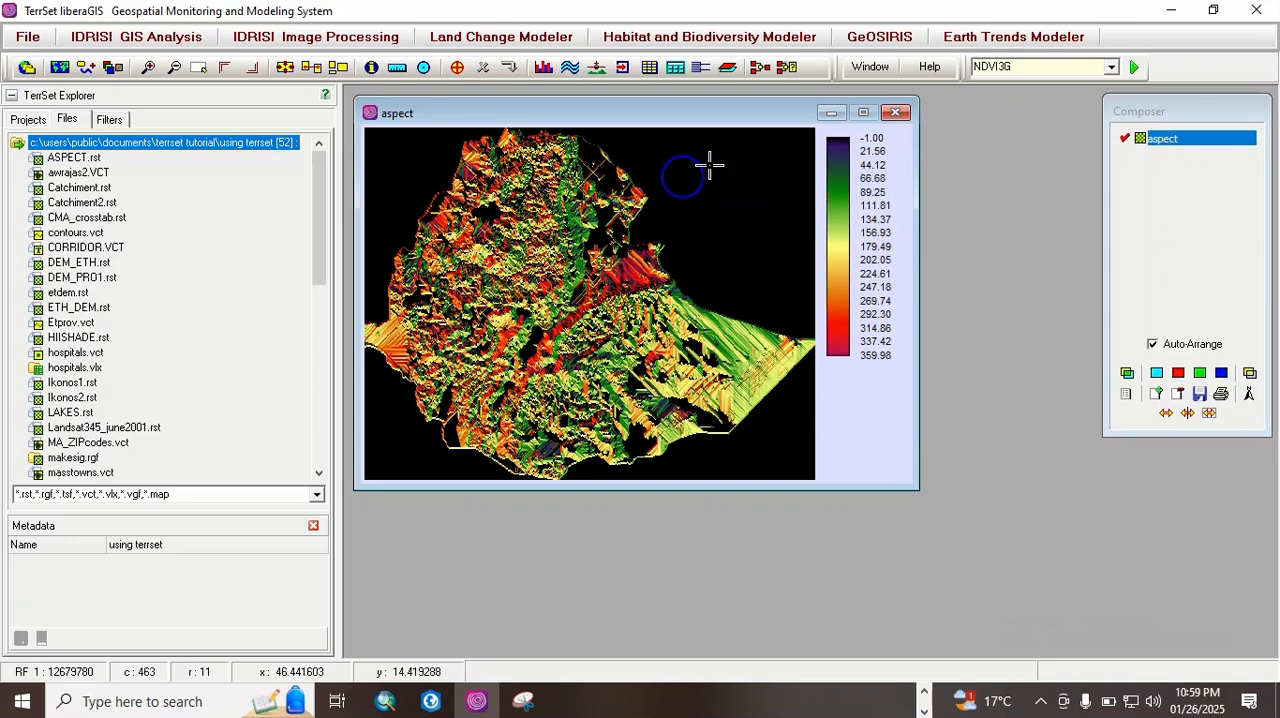
click(896, 112)
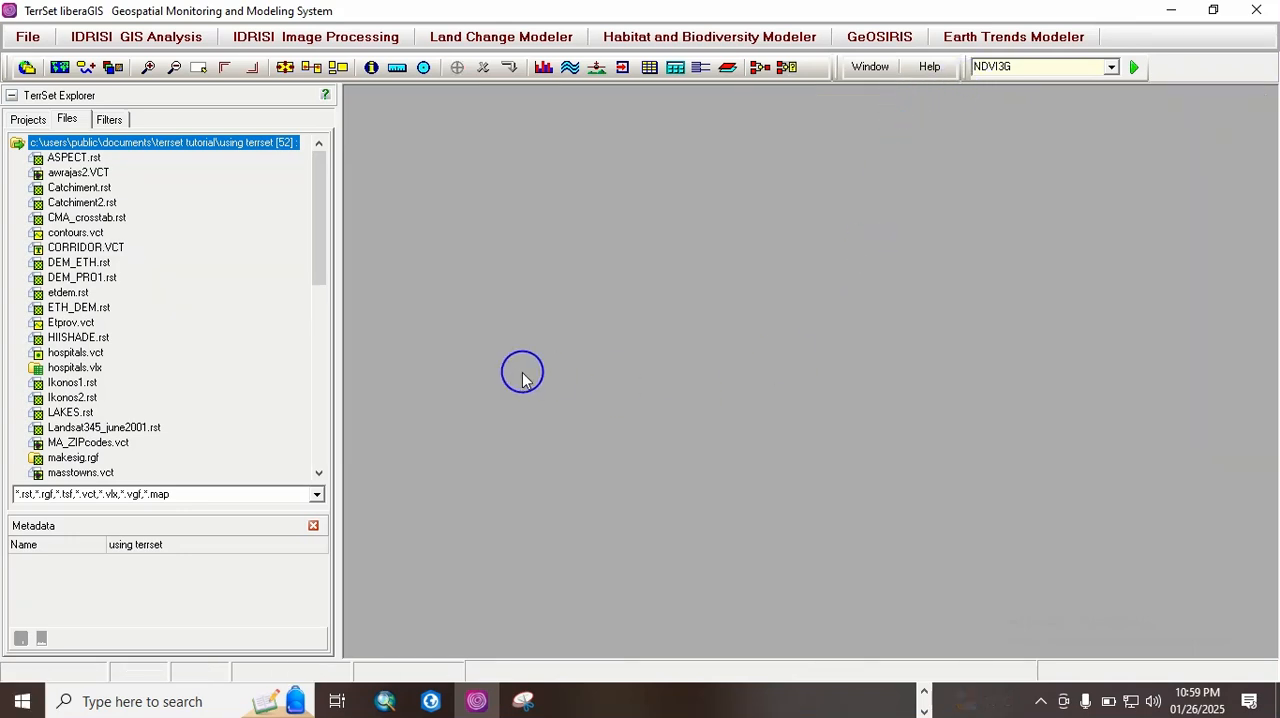
Step: Display the DEM_ETH.rst and ETH_DEM.rst rasters one after the other from the file list, closing each map
double_click(78, 262)
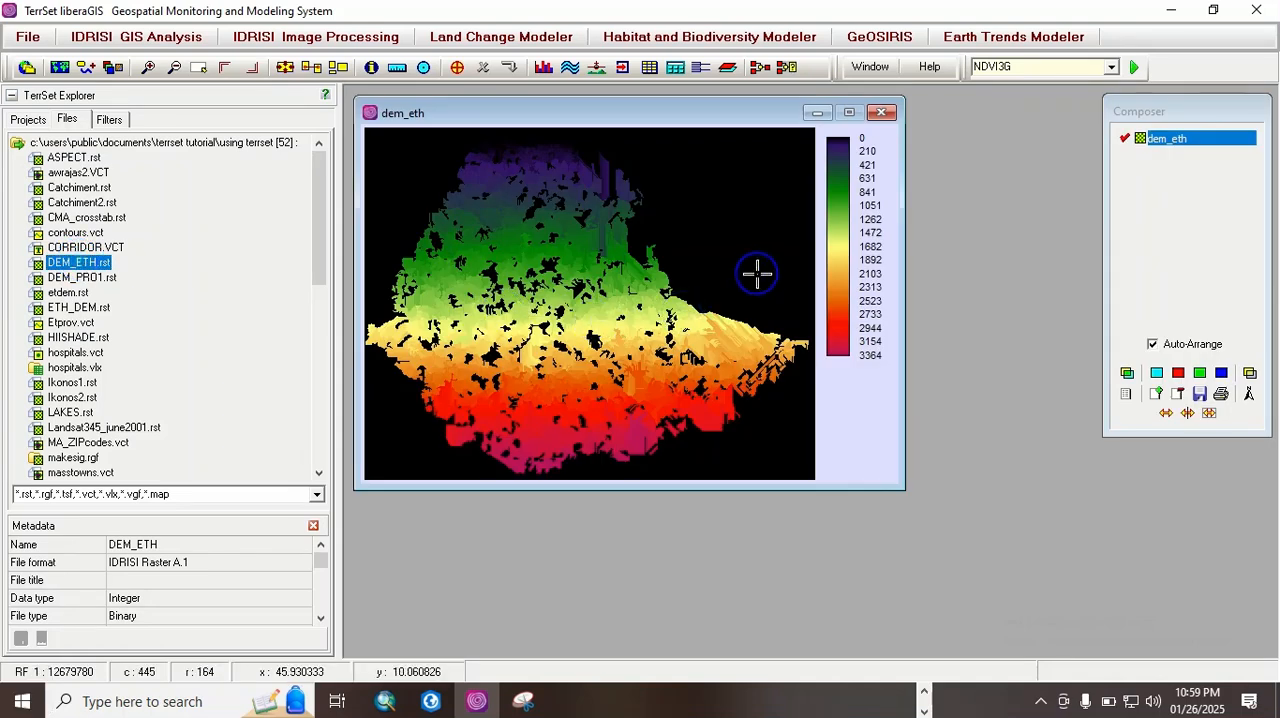
click(882, 112)
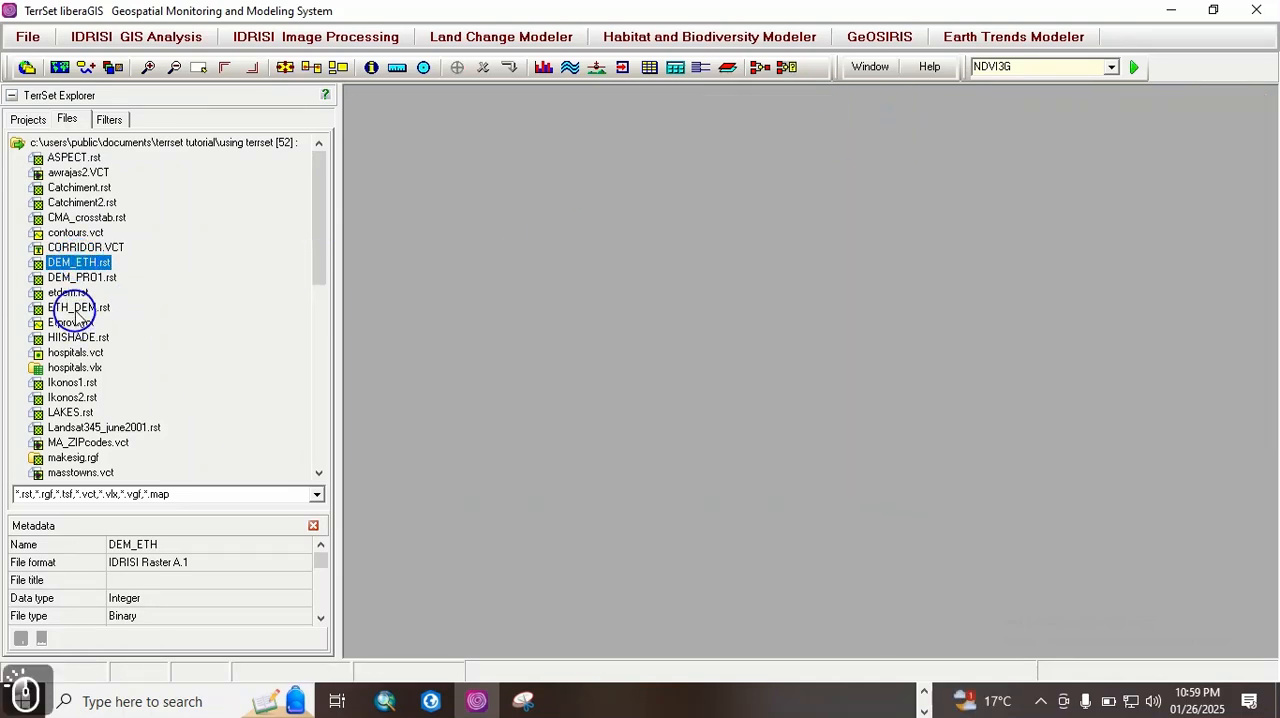
double_click(78, 307)
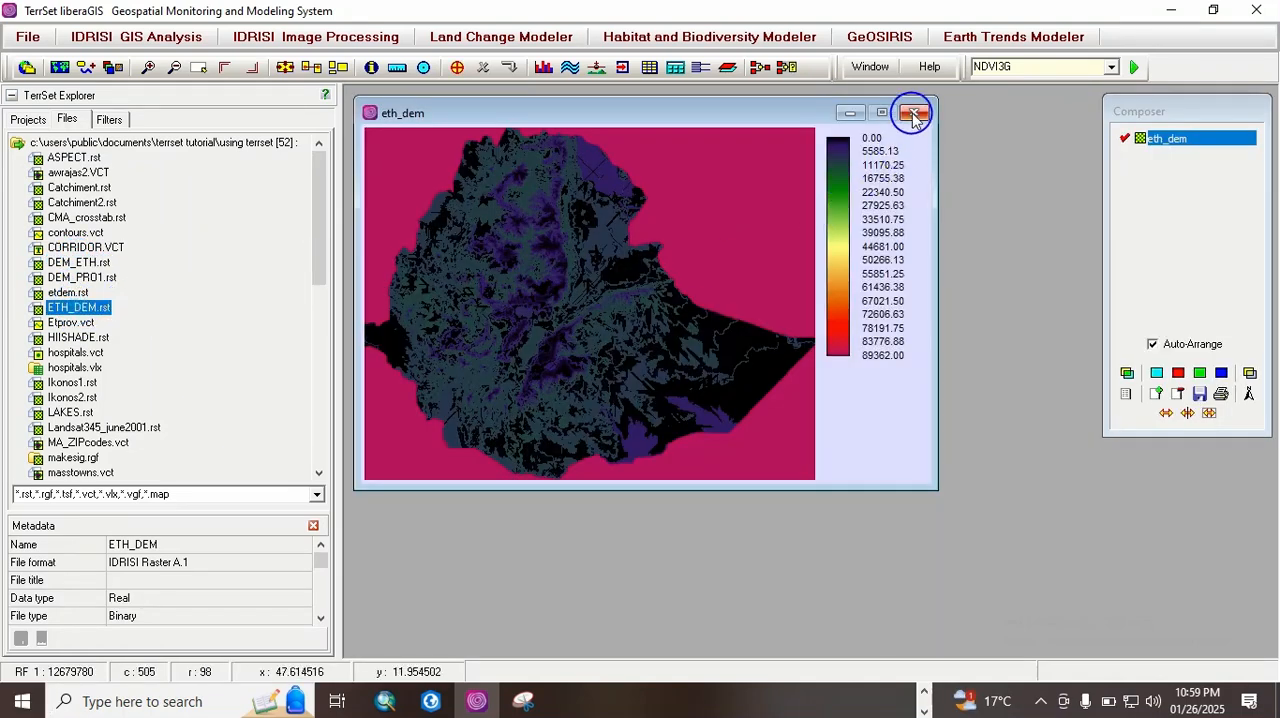
click(912, 111)
Step: Display the LAKES.rst and HIISHADE.rst rasters one after the other from the file list, closing each map
click(65, 412)
double_click(88, 412)
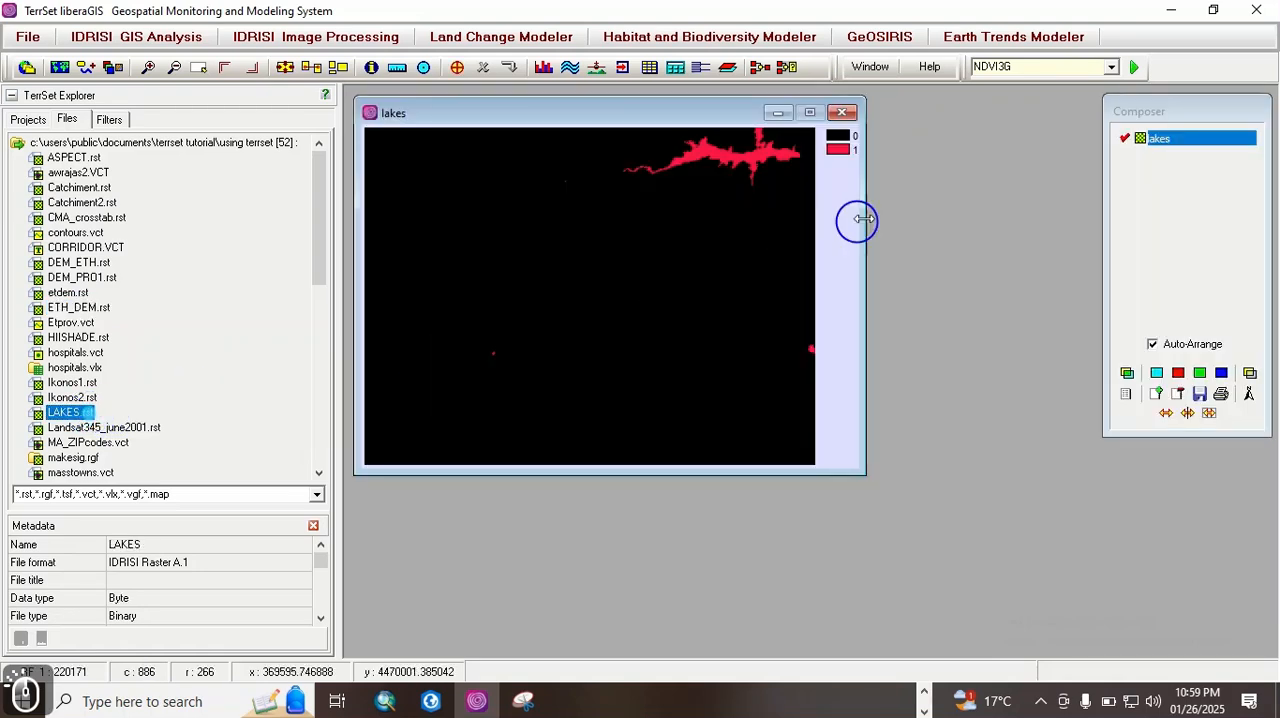
click(838, 113)
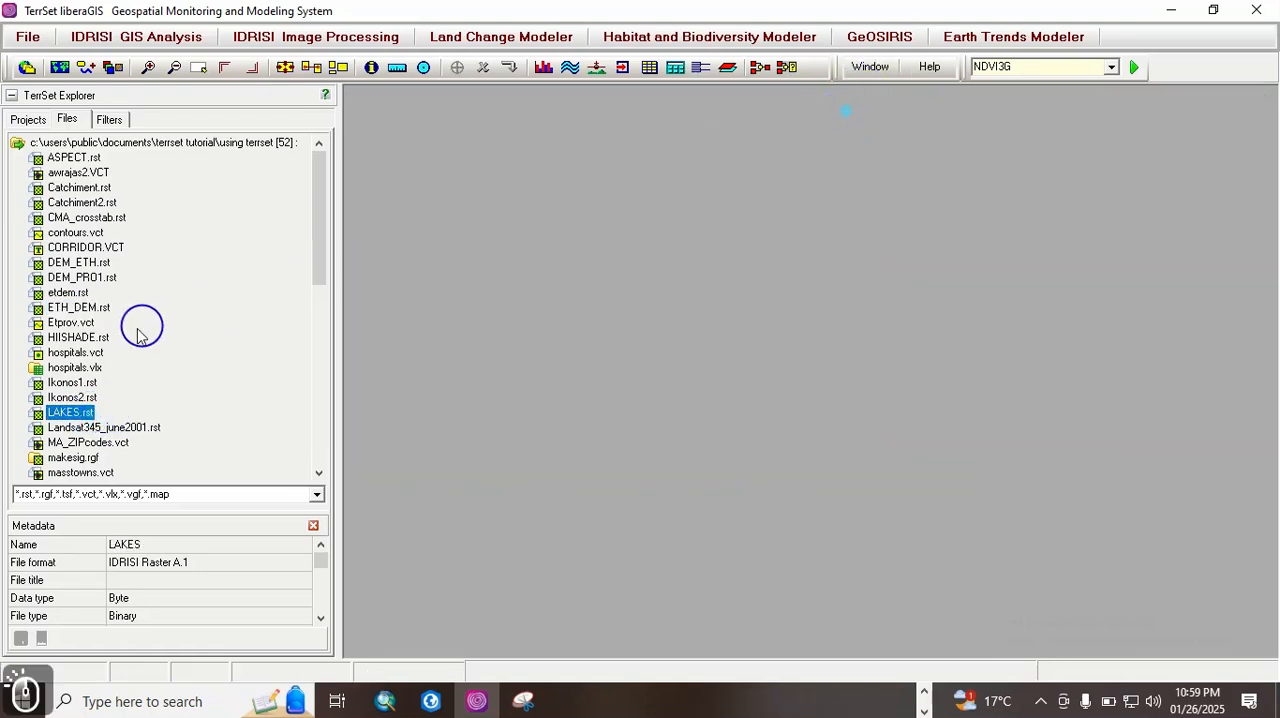
double_click(88, 338)
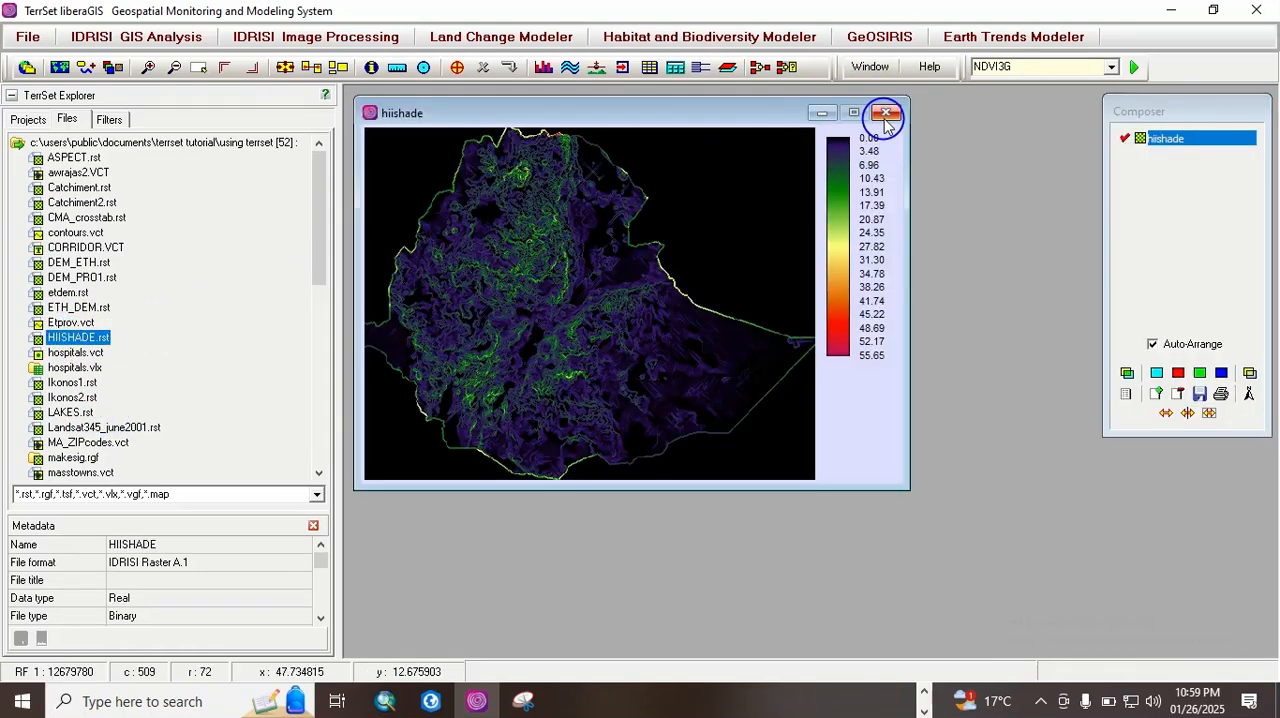
click(885, 112)
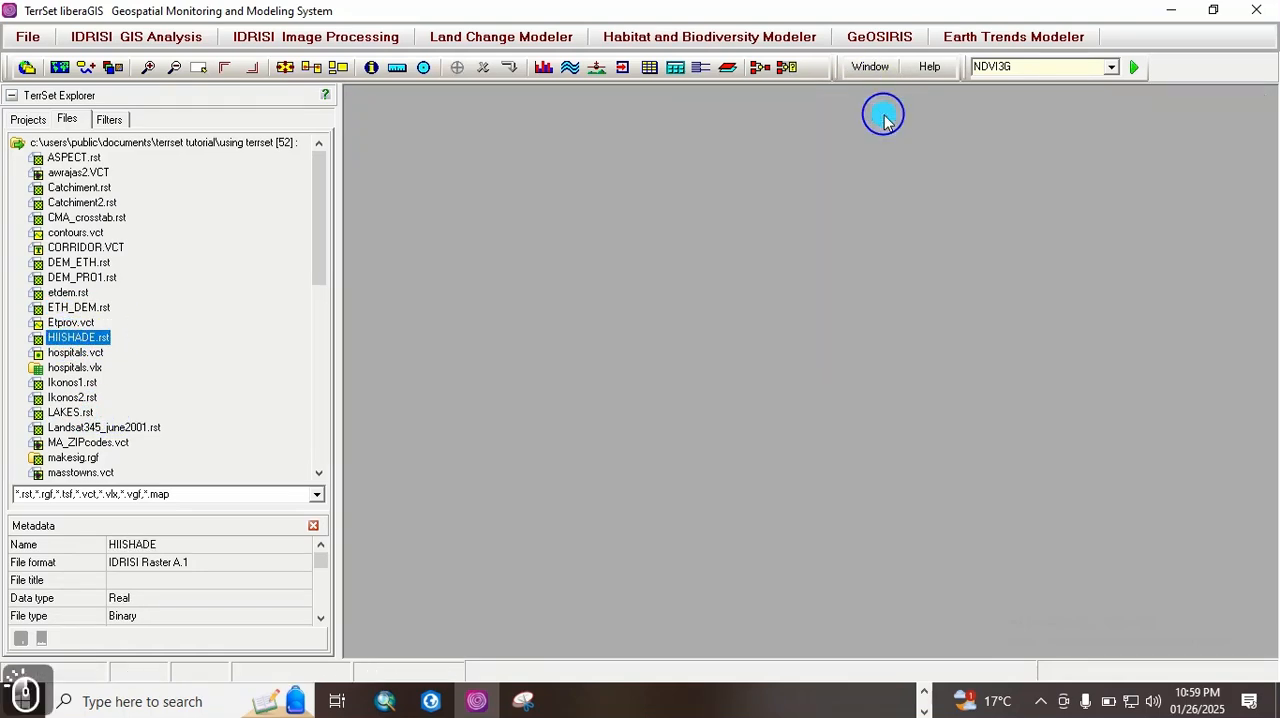
Step: Create a new project that uses the TerrSet_LibraGIS folder on drive E as its working folder
click(32, 122)
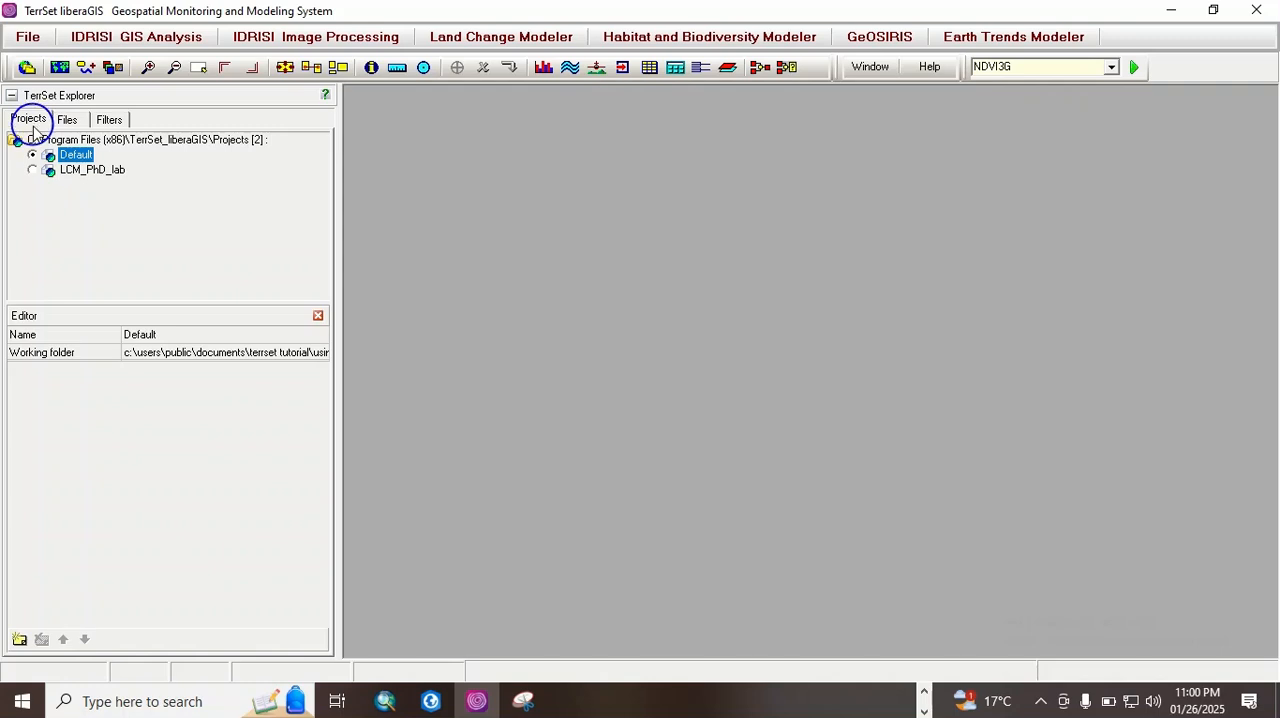
right_click(168, 190)
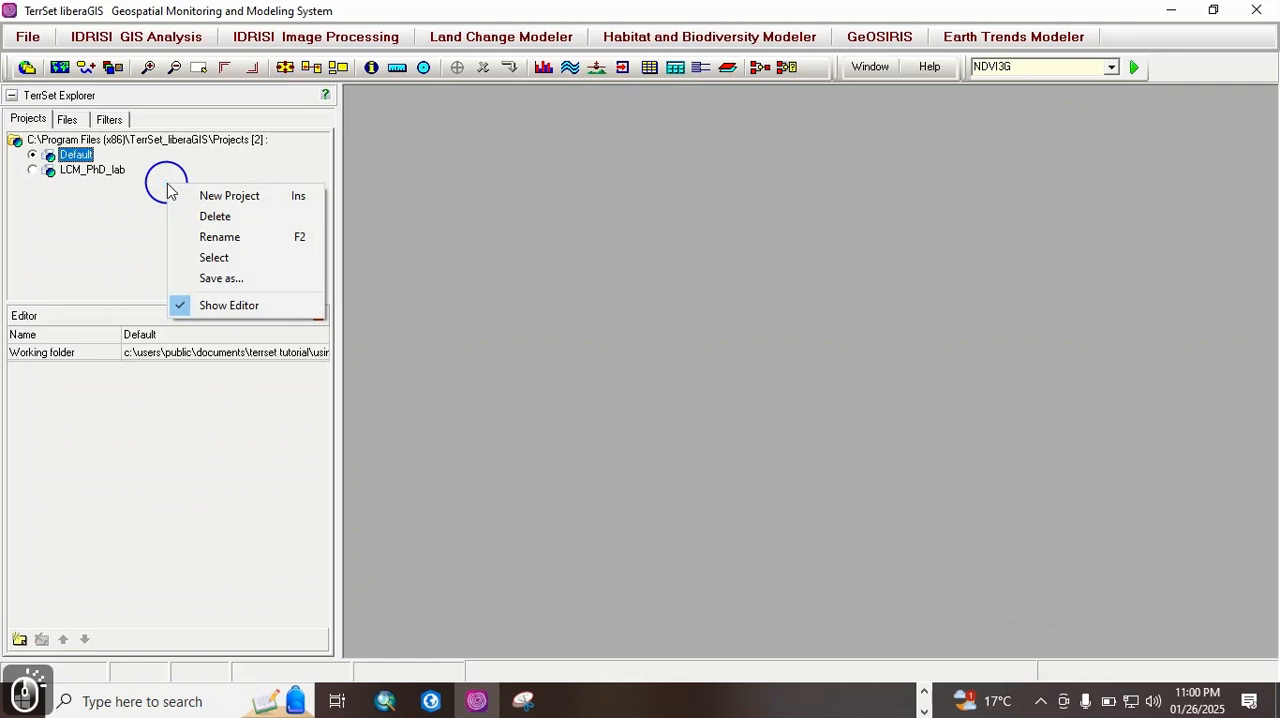
click(235, 197)
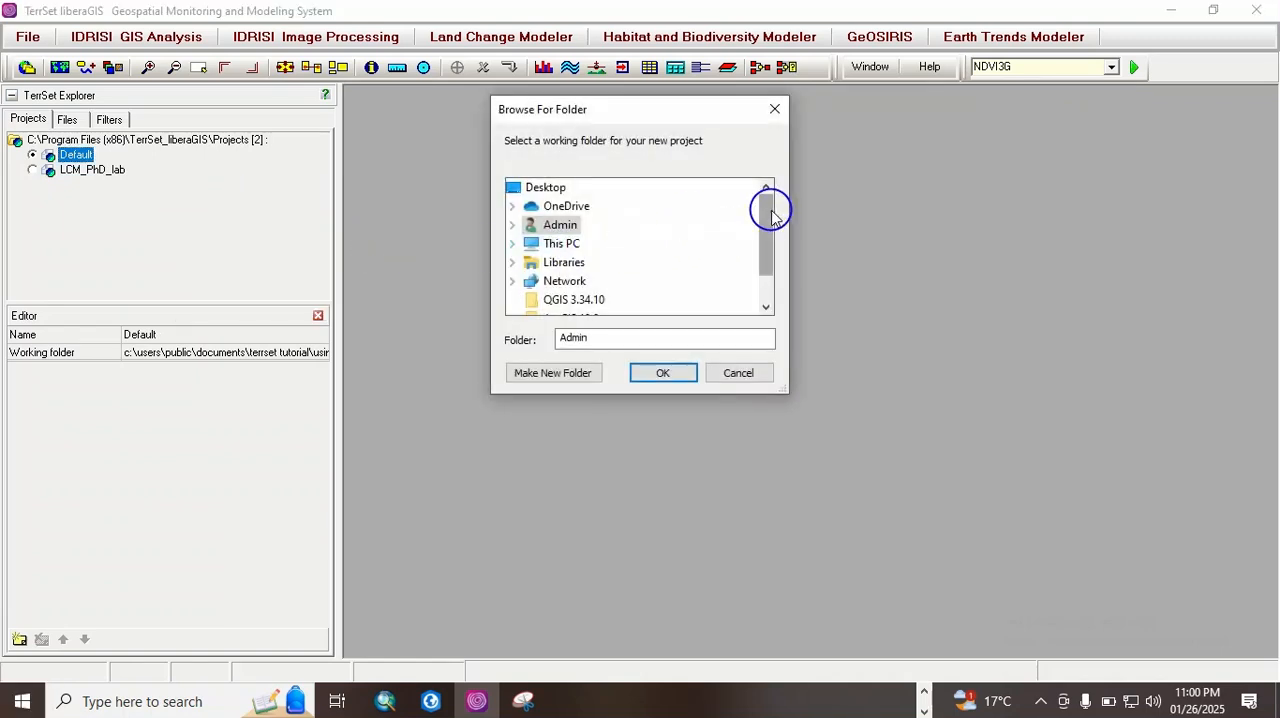
drag(772, 216, 606, 240)
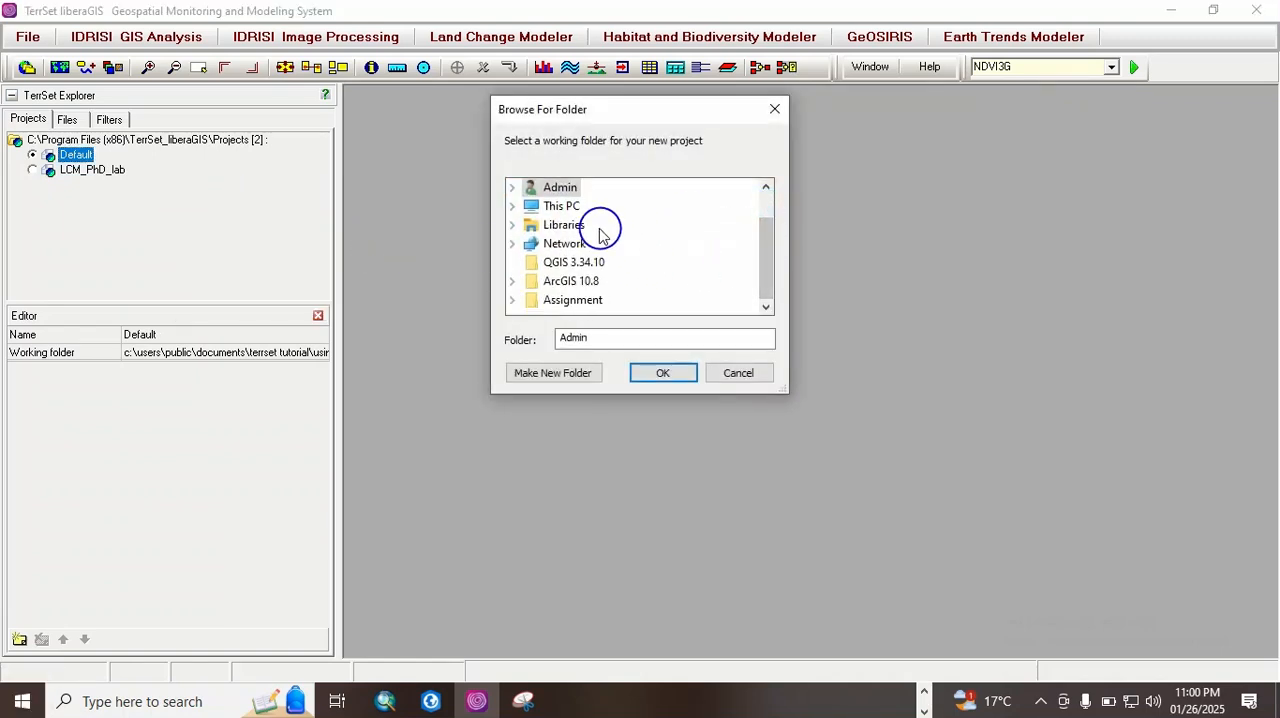
double_click(568, 216)
drag(760, 240, 760, 266)
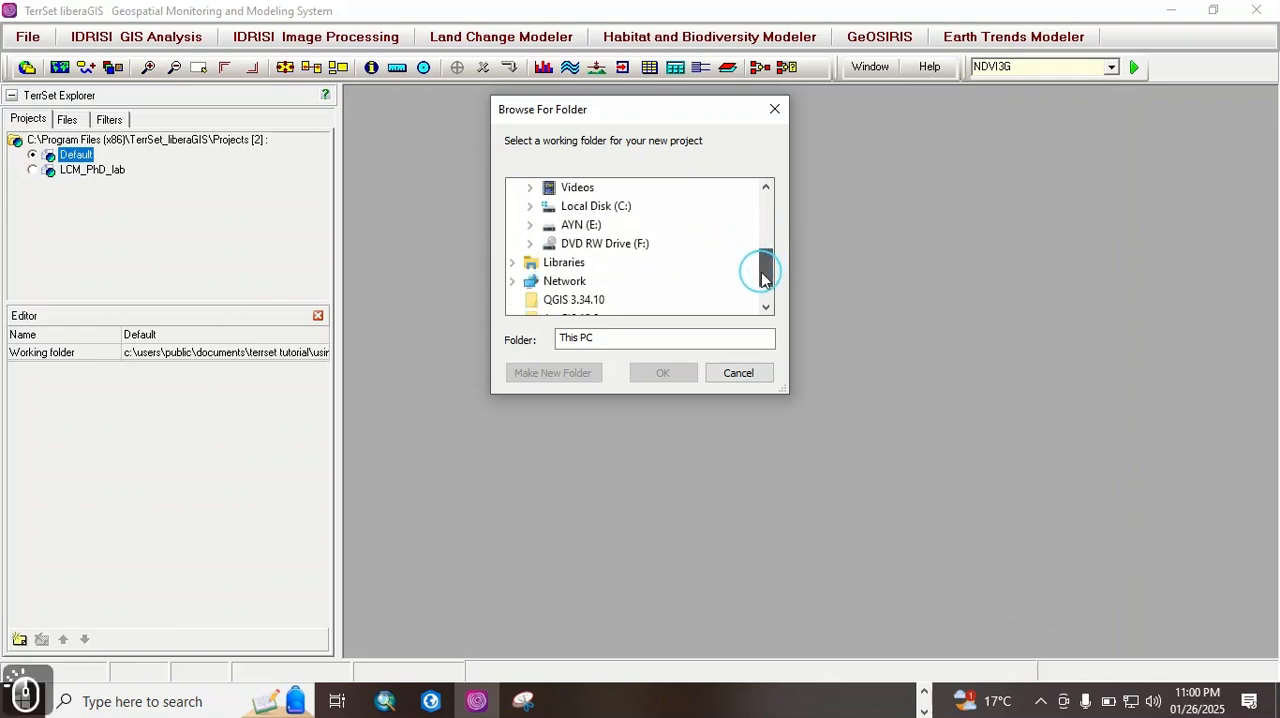
click(572, 222)
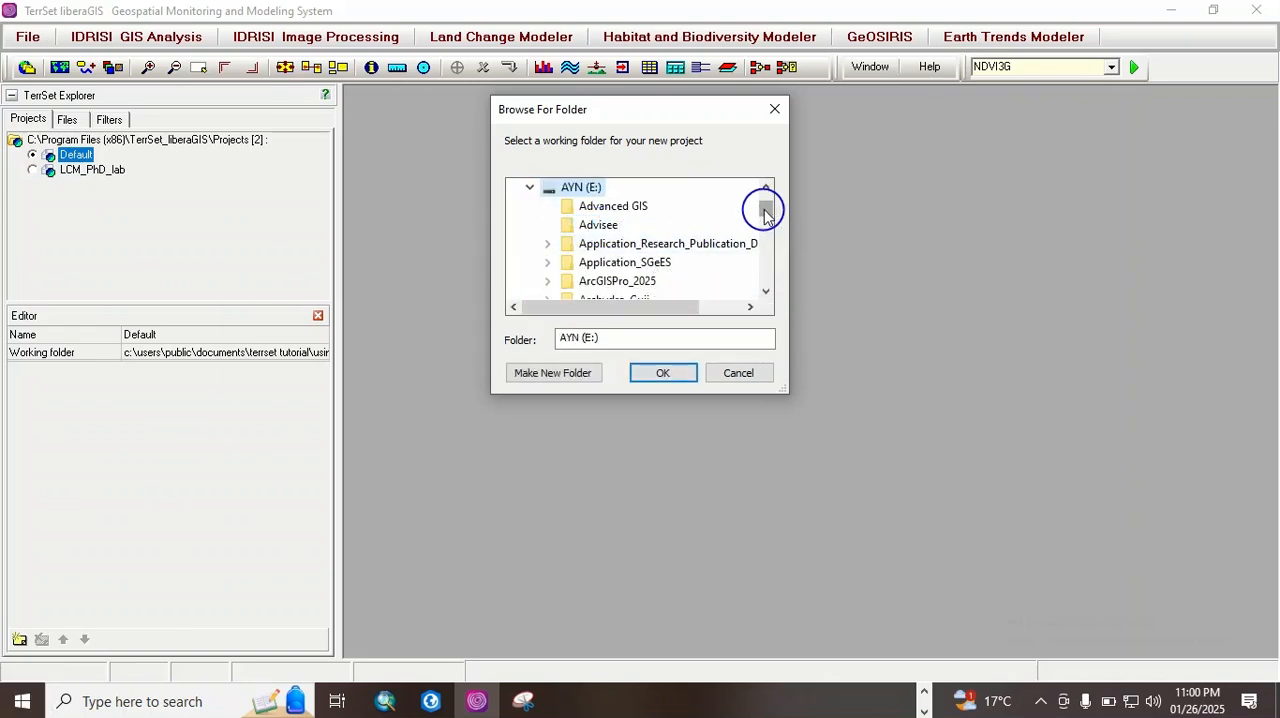
drag(765, 212, 765, 275)
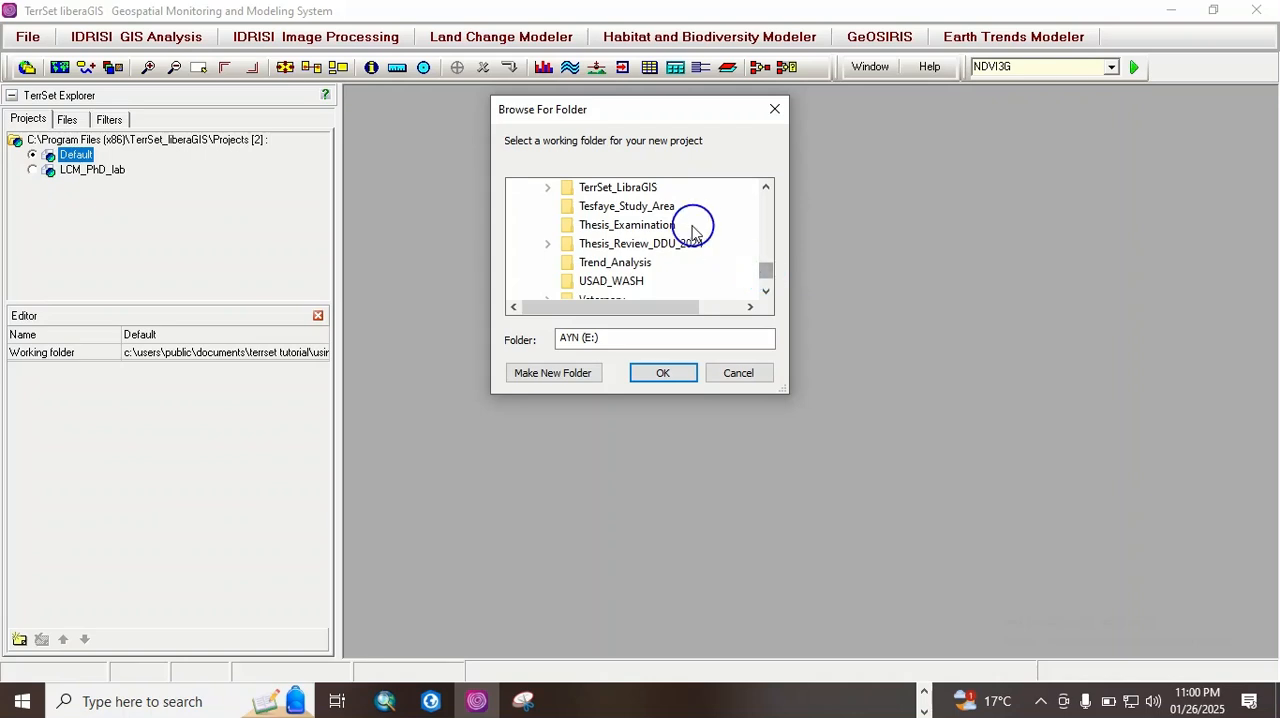
click(638, 189)
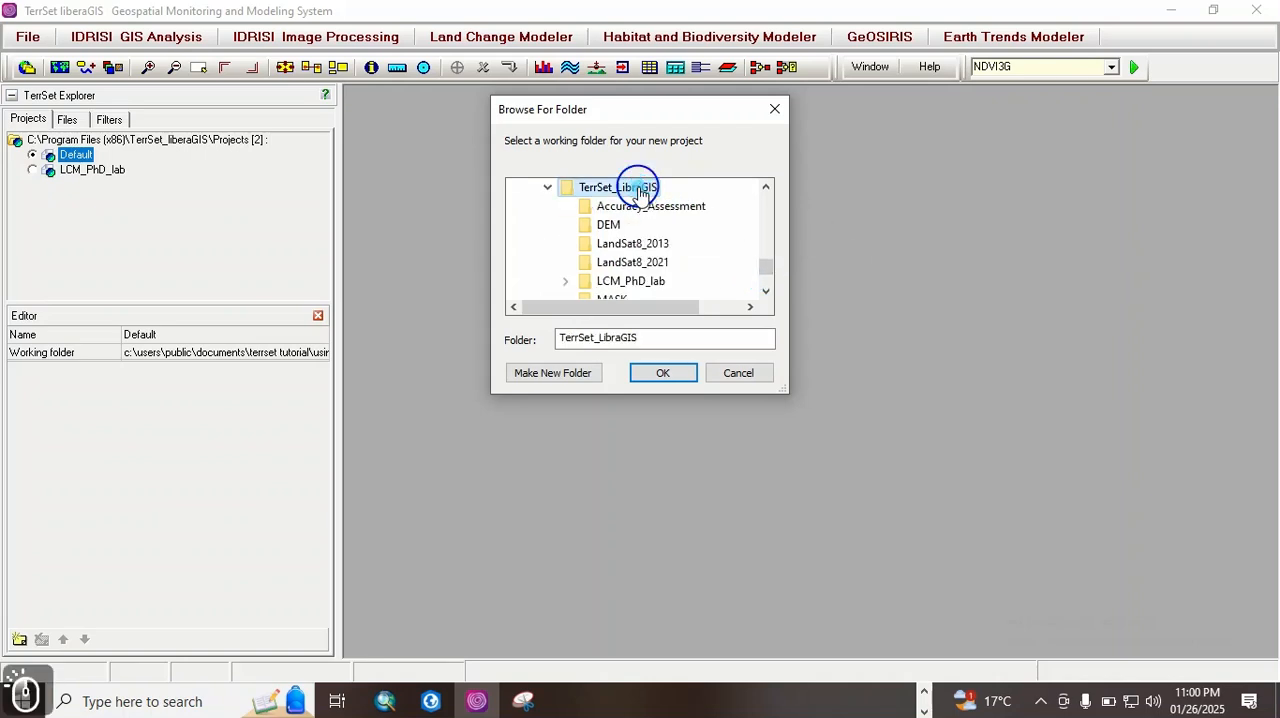
click(676, 374)
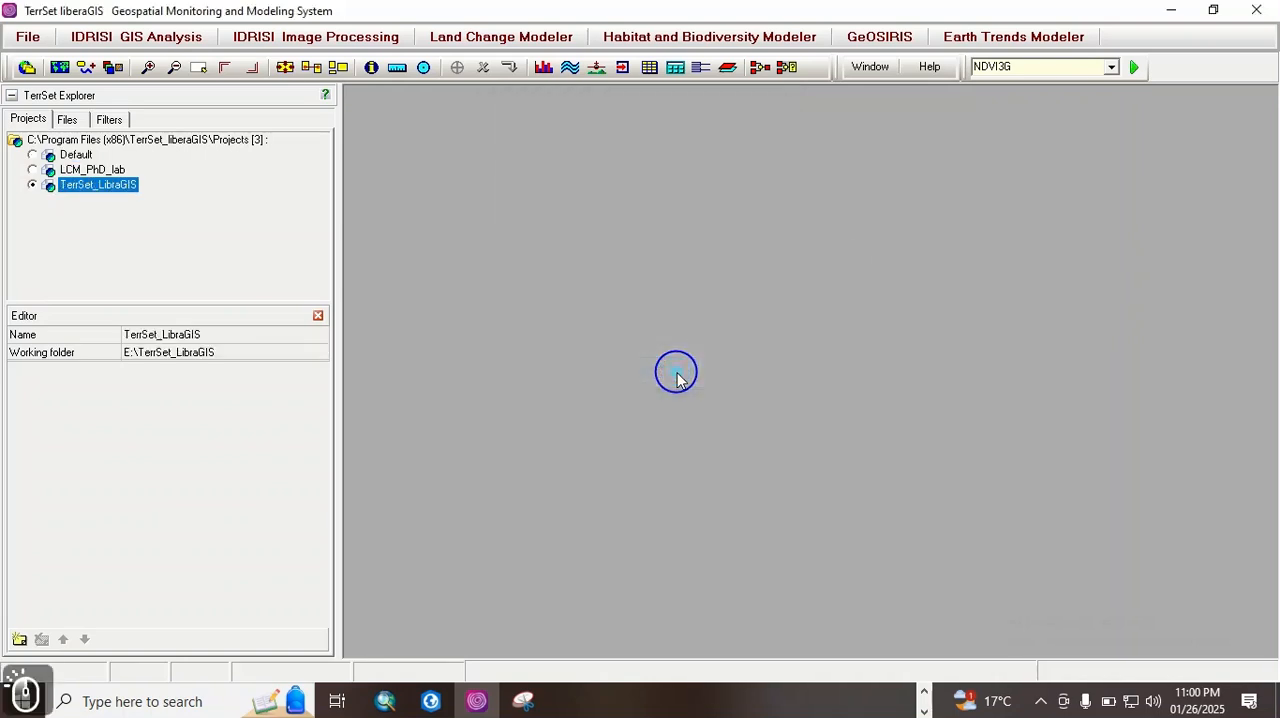
click(104, 215)
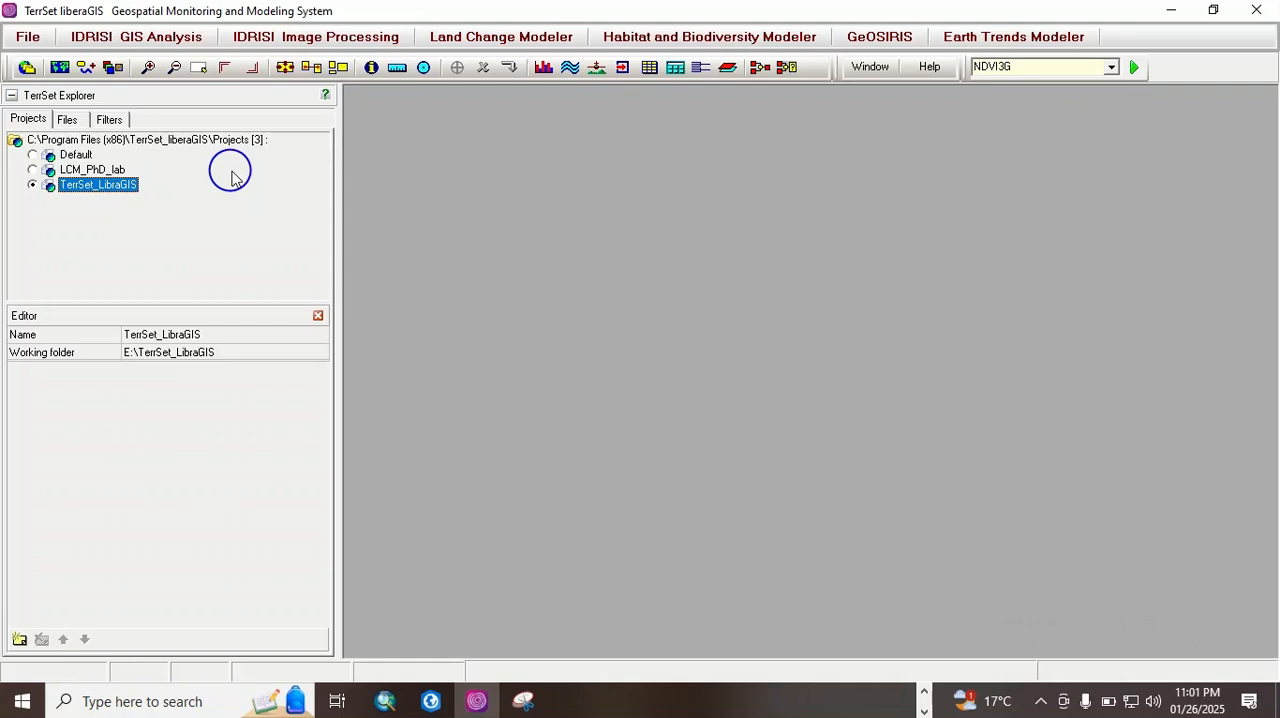
Step: Check the TerrSet_LibraGIS working folder in the file list, and return to the project list
click(67, 119)
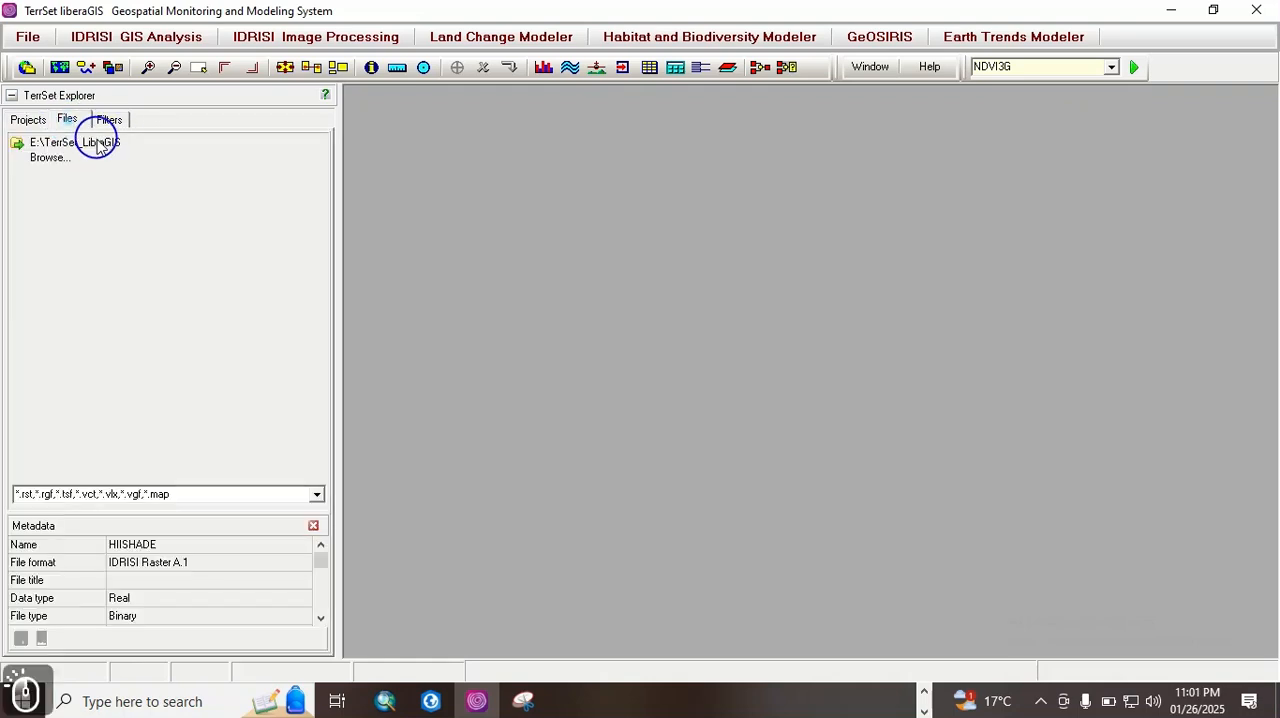
click(98, 147)
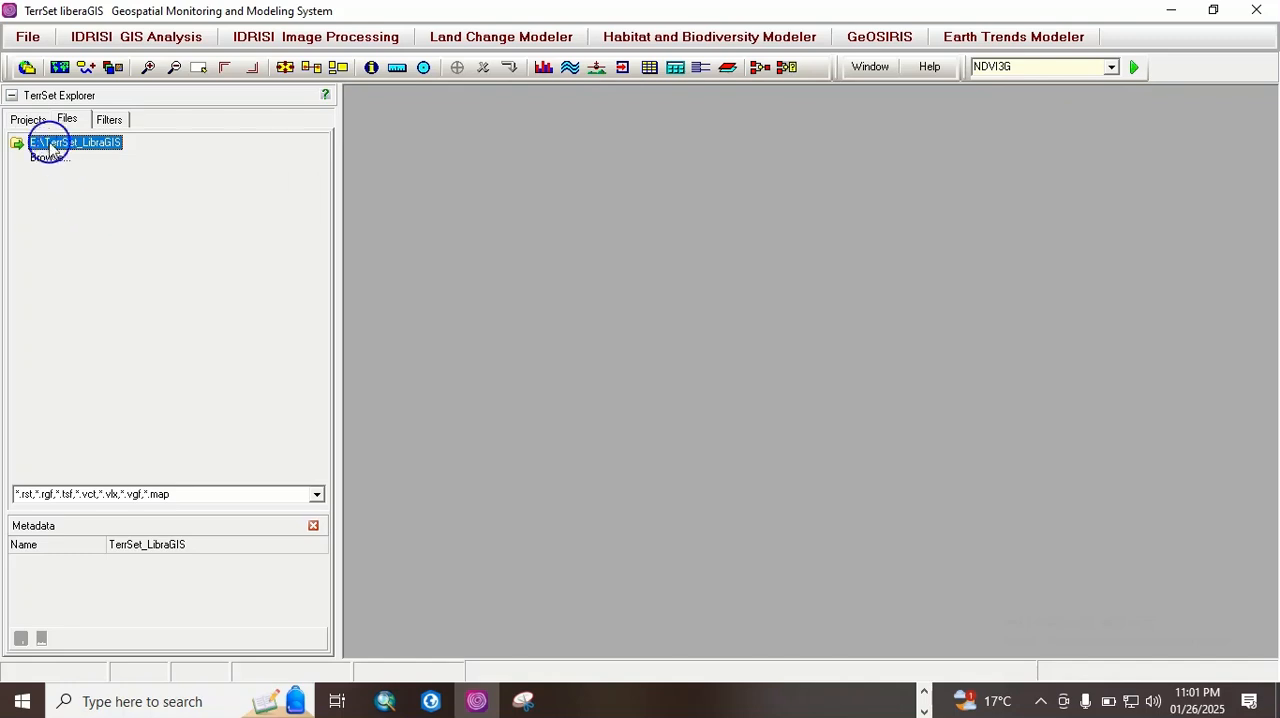
click(28, 120)
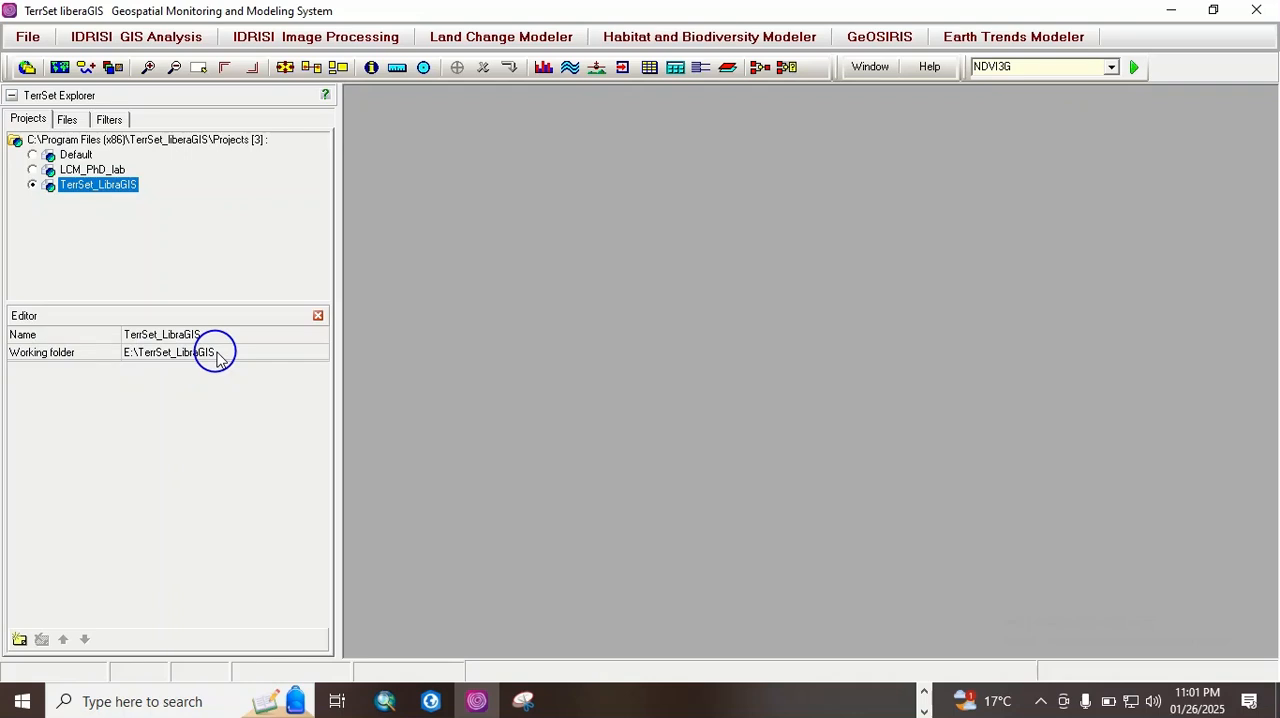
Step: Add E:\TerrSet_LibraGIS\LandSat8_2013 as the project's first resource folder, declining to save the changes to the project file
click(19, 639)
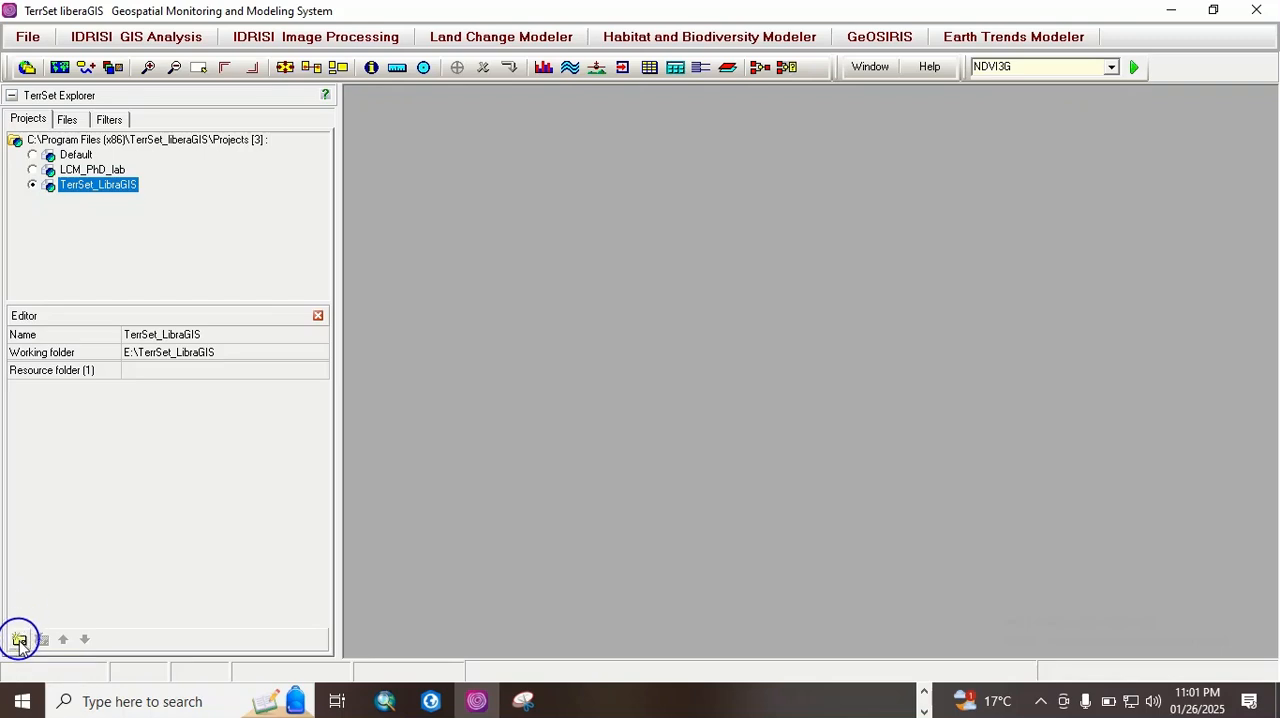
click(19, 639)
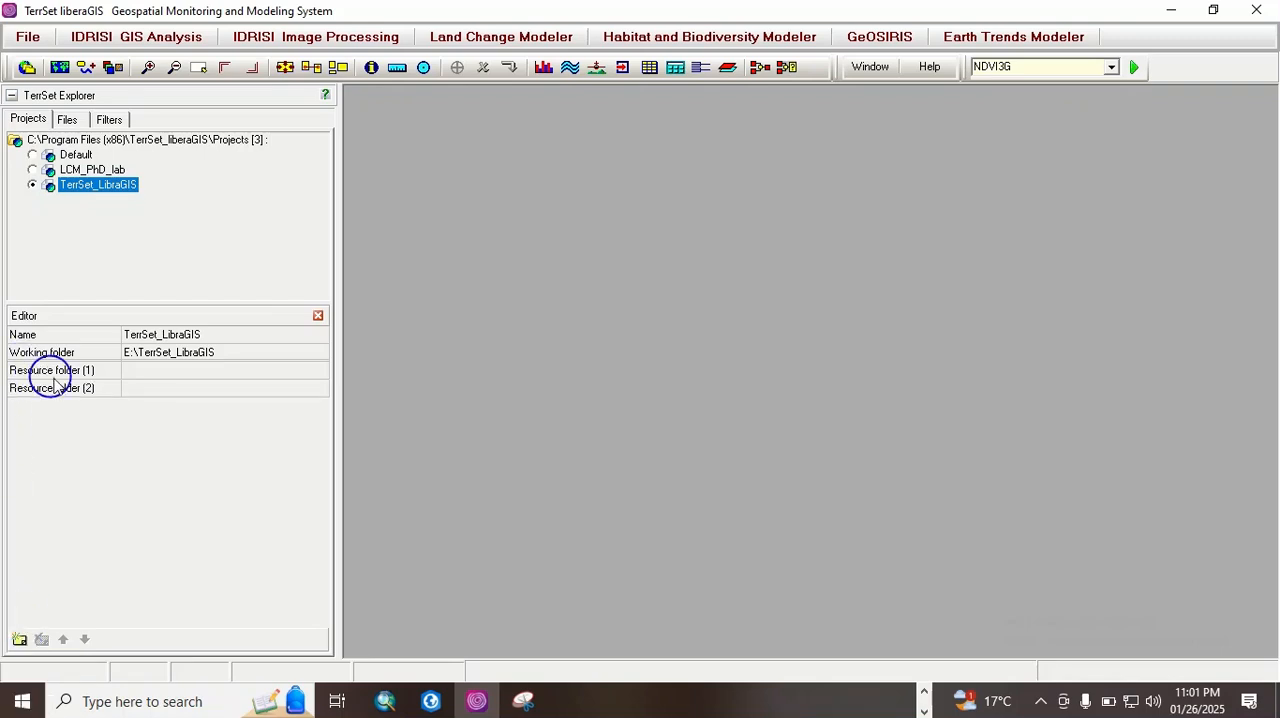
click(322, 372)
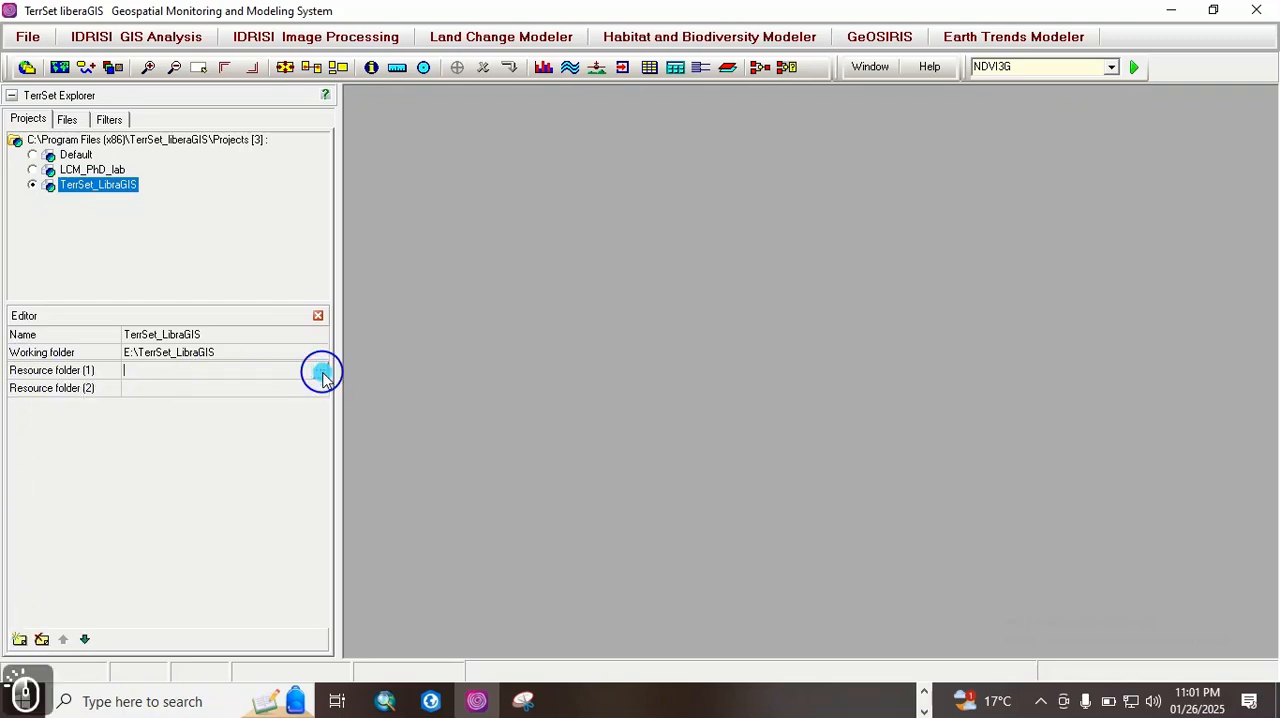
click(320, 371)
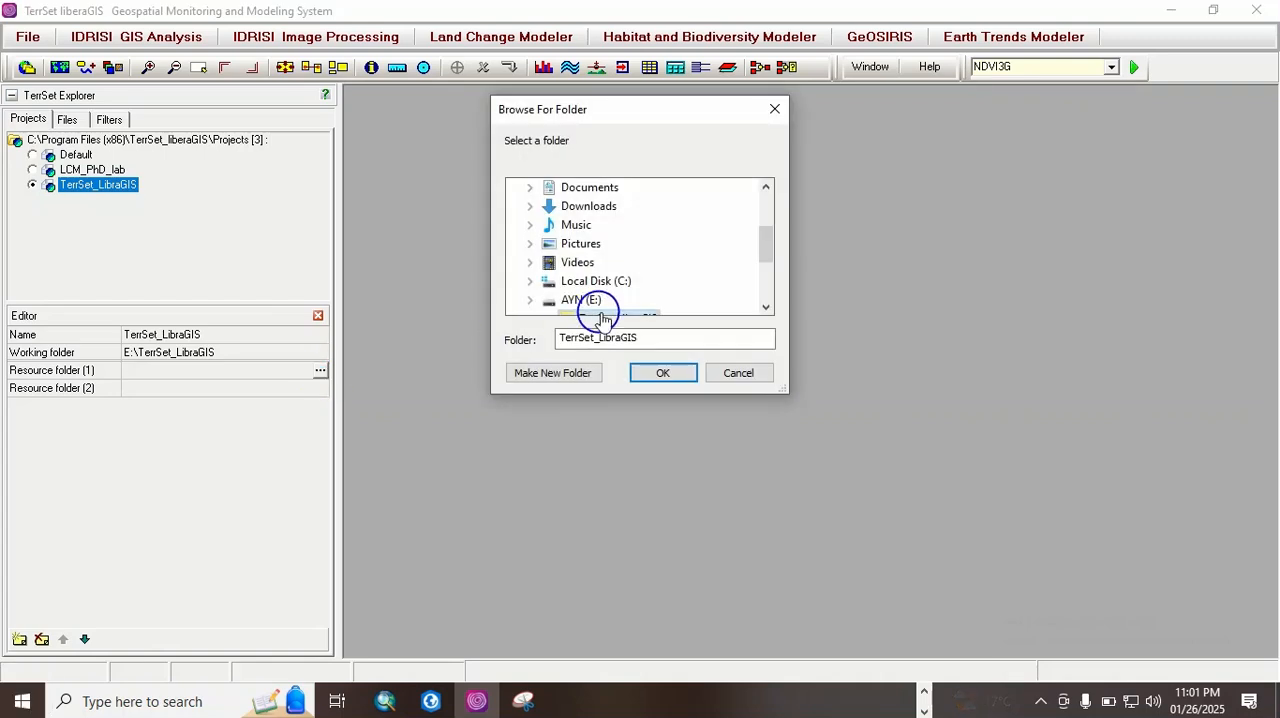
drag(766, 240, 766, 257)
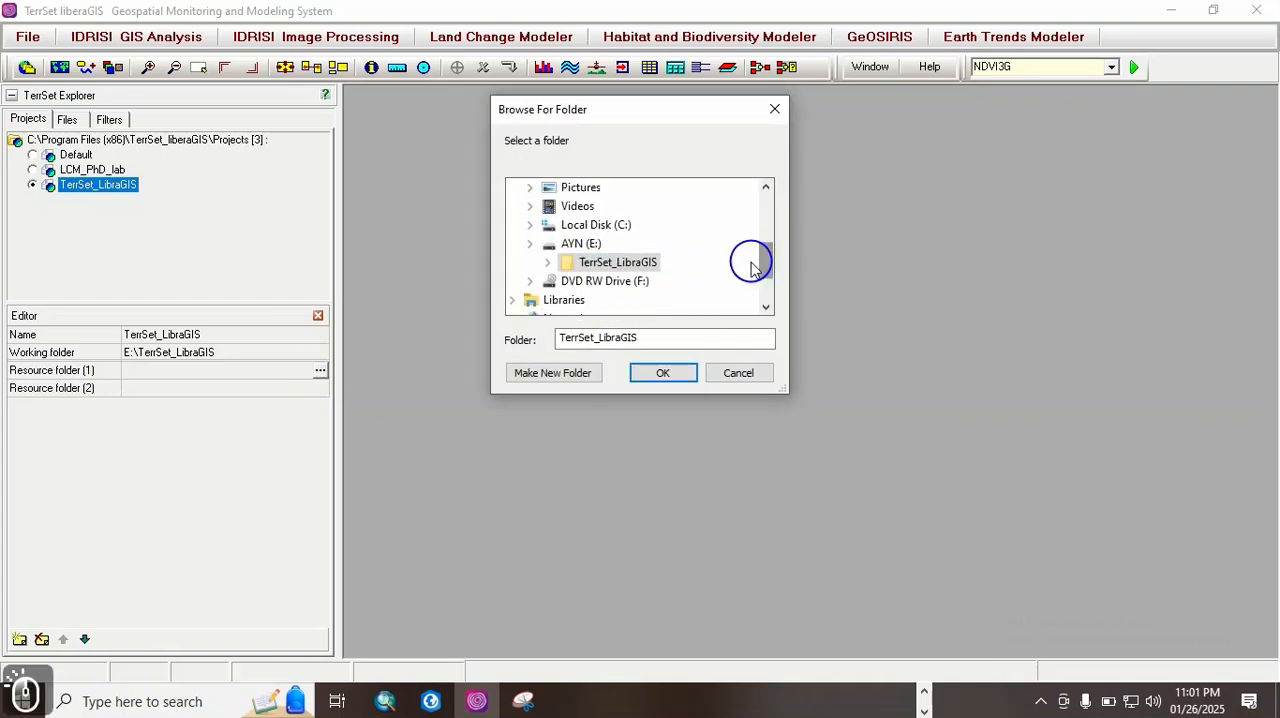
click(547, 262)
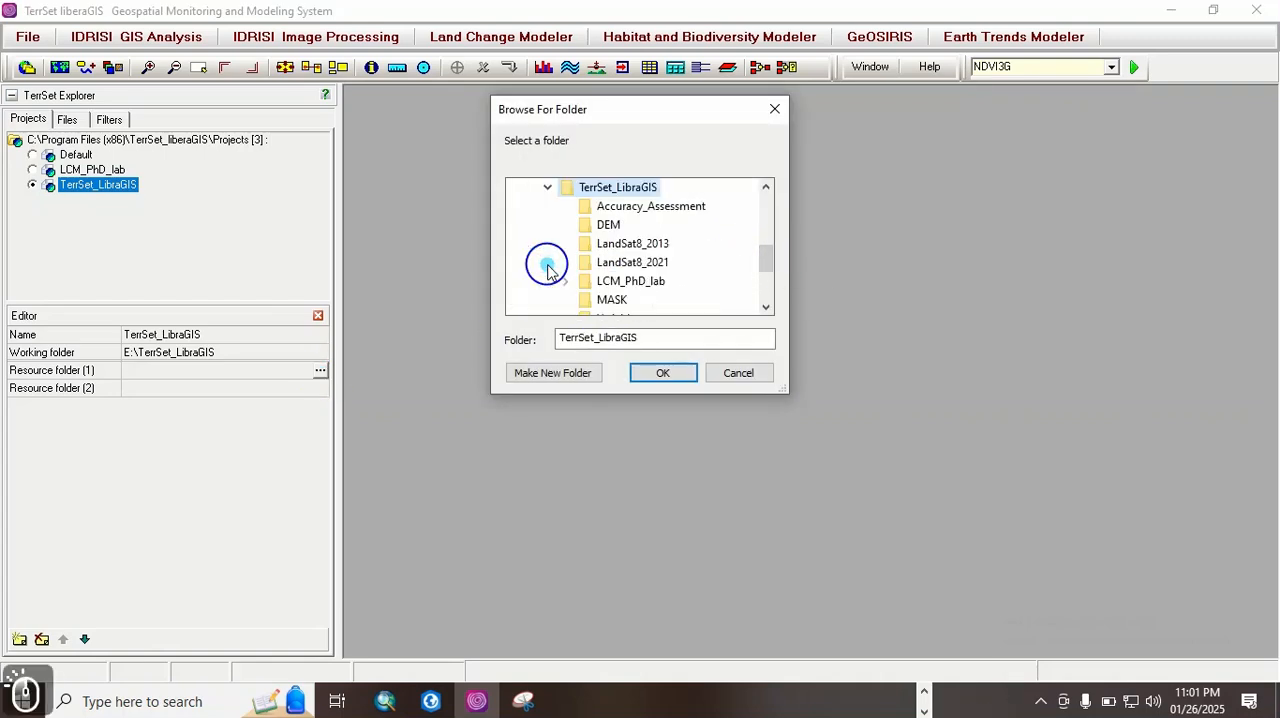
click(664, 245)
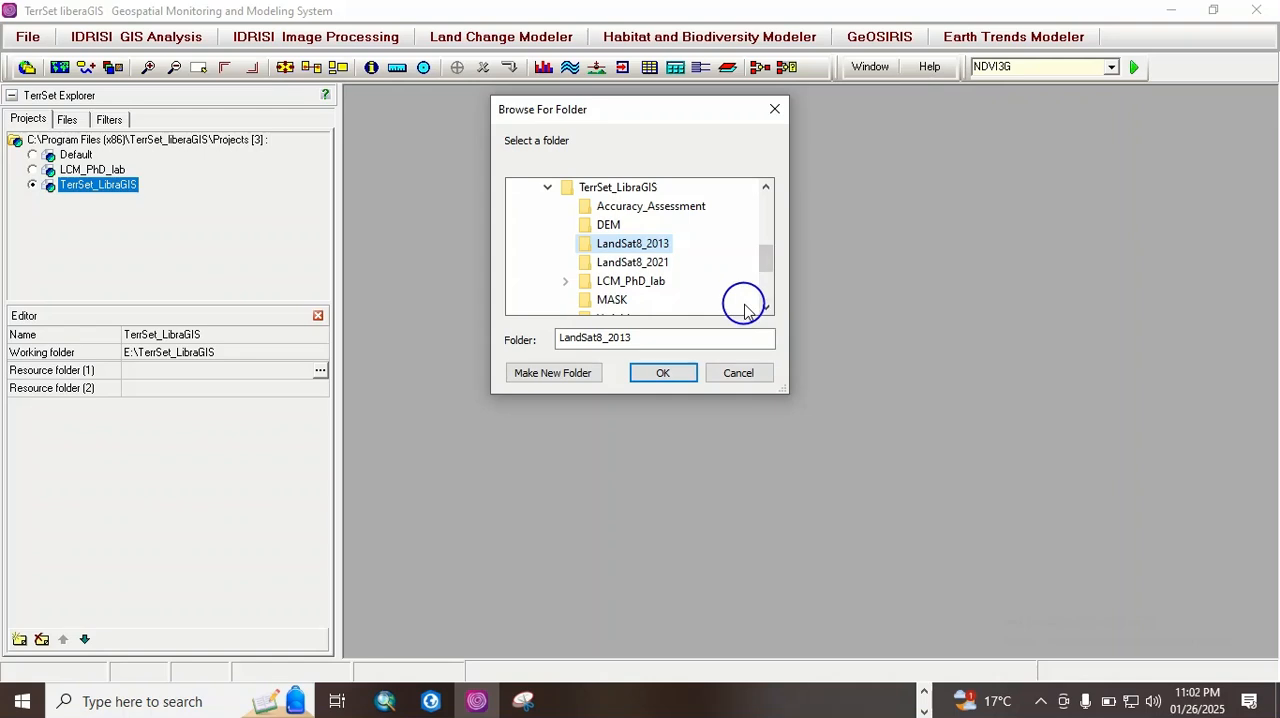
click(675, 371)
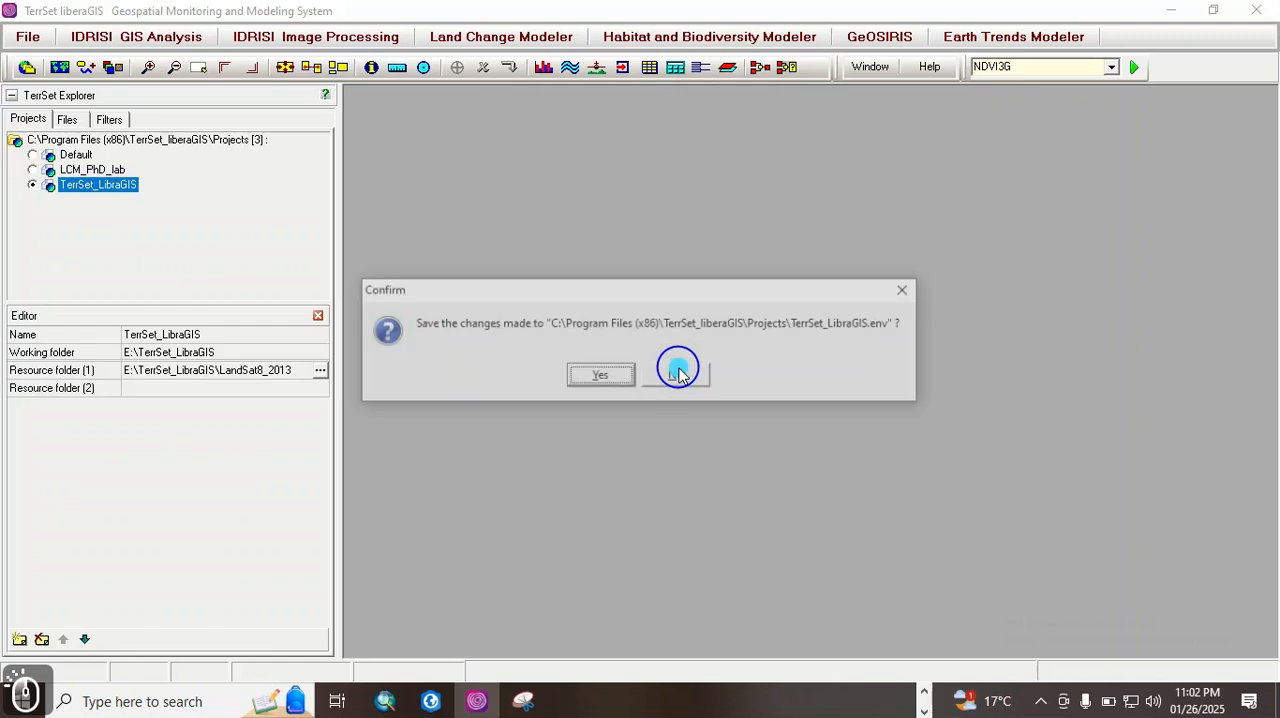
click(680, 377)
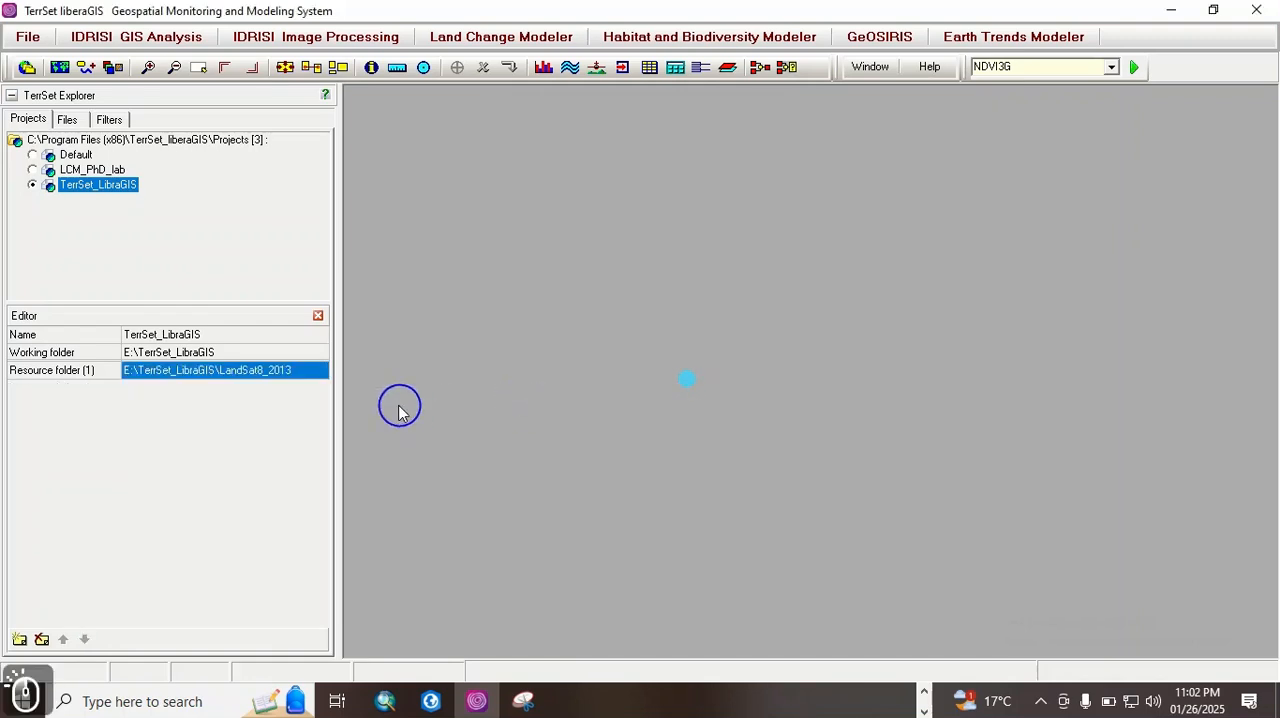
Step: Add E:\TerrSet_LibraGIS\LandSat8_2021 as the project's second resource folder, declining to save the changes to the project file
click(20, 638)
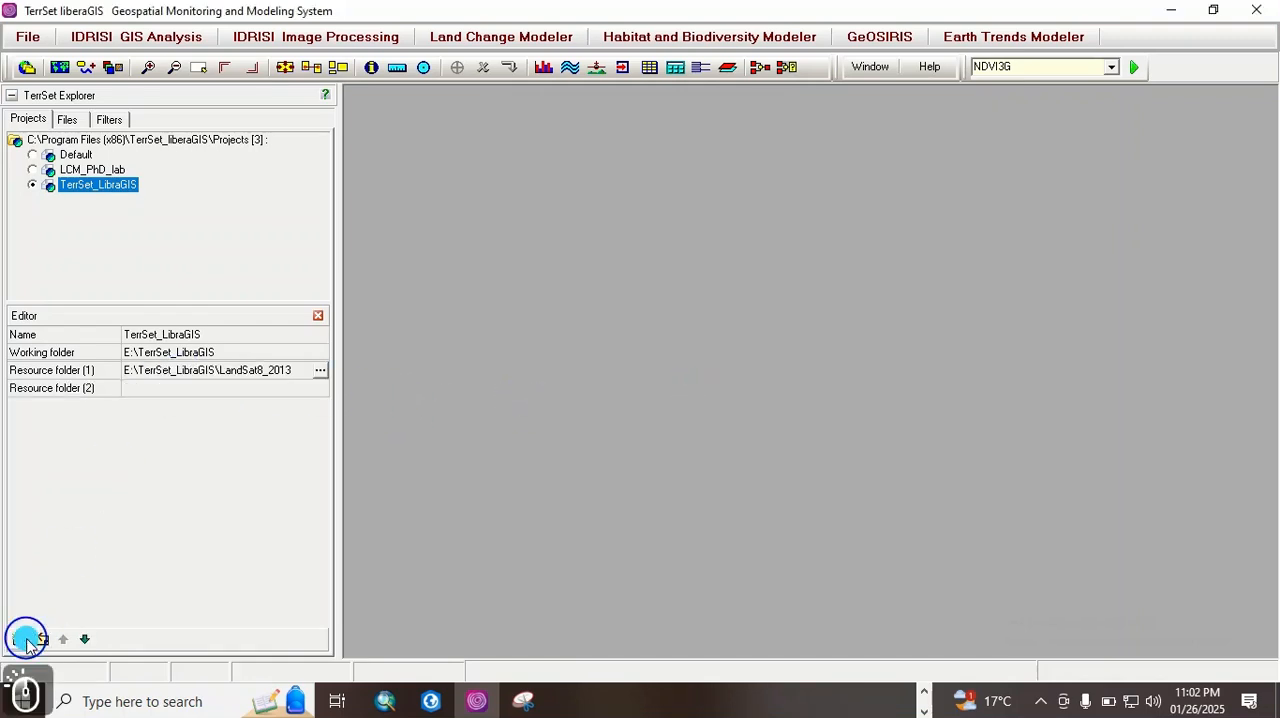
click(326, 391)
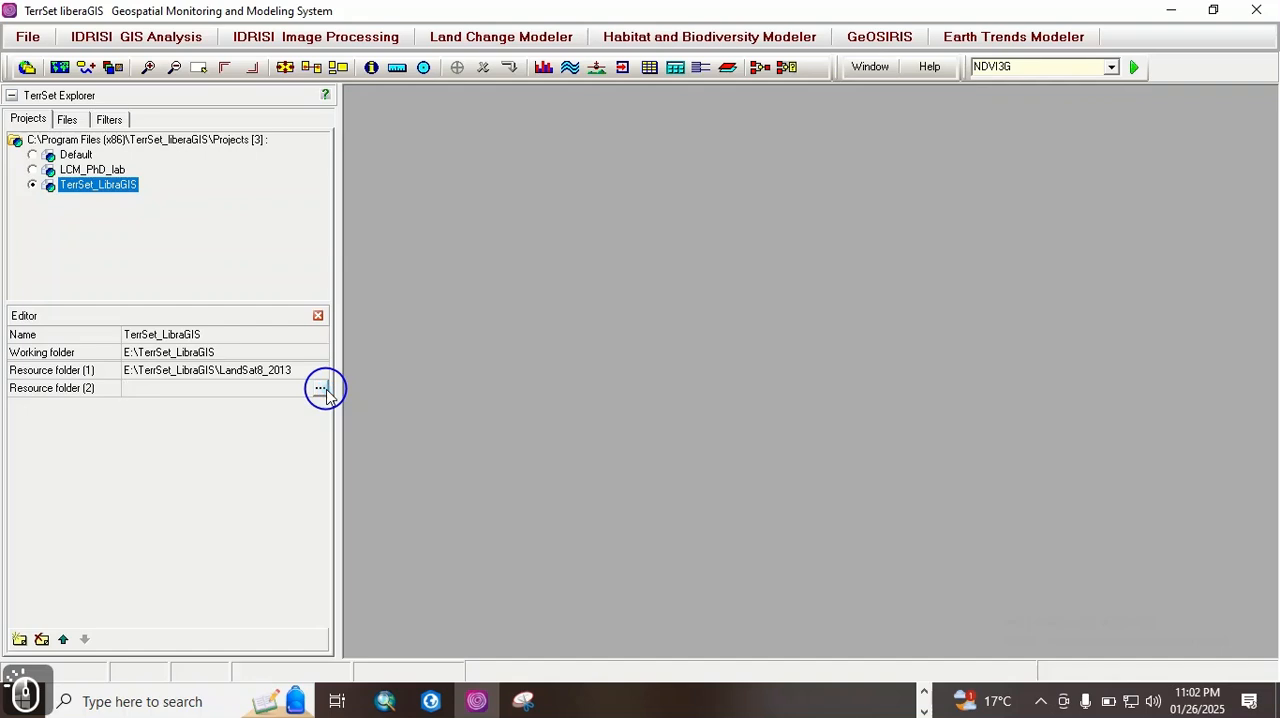
click(320, 389)
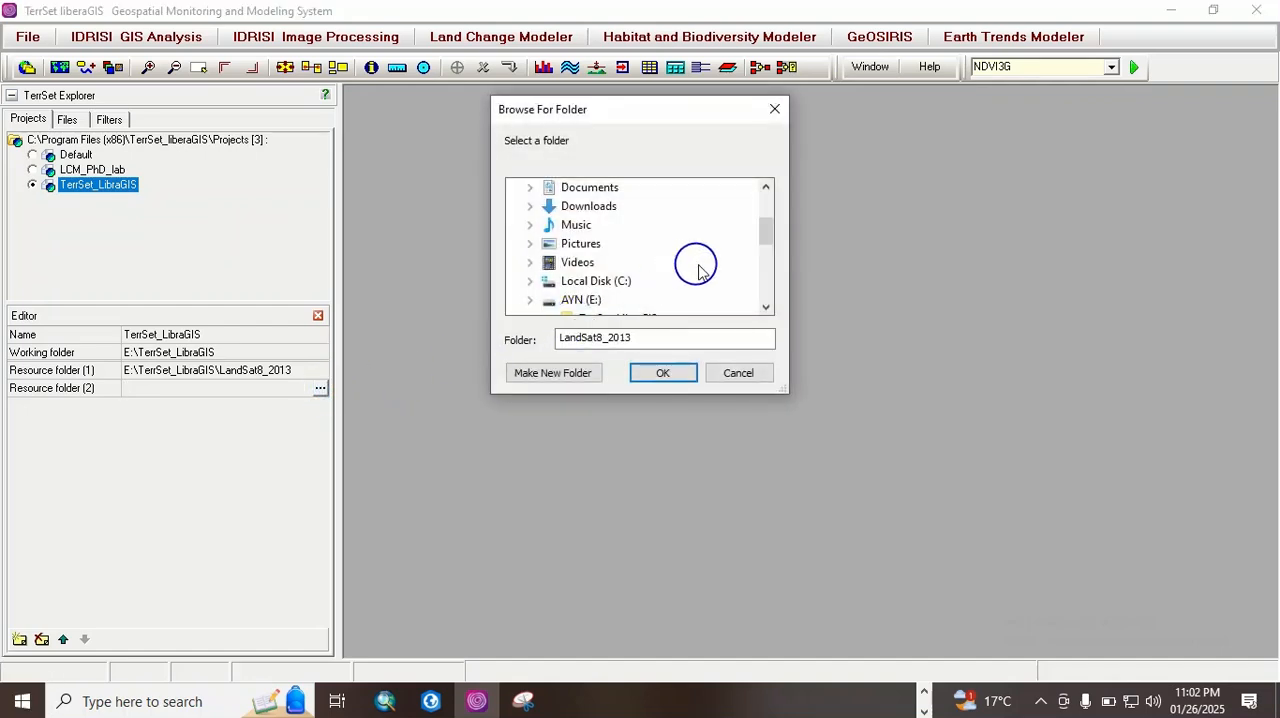
click(766, 307)
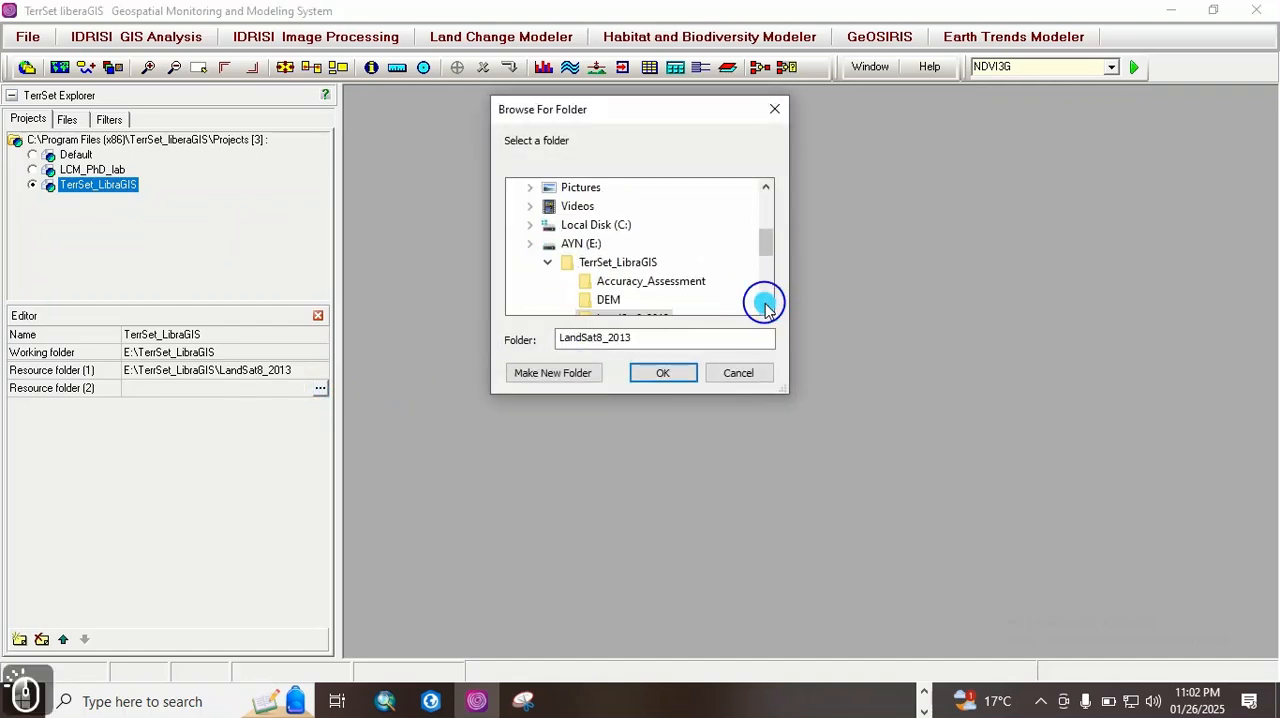
click(766, 307)
click(766, 307)
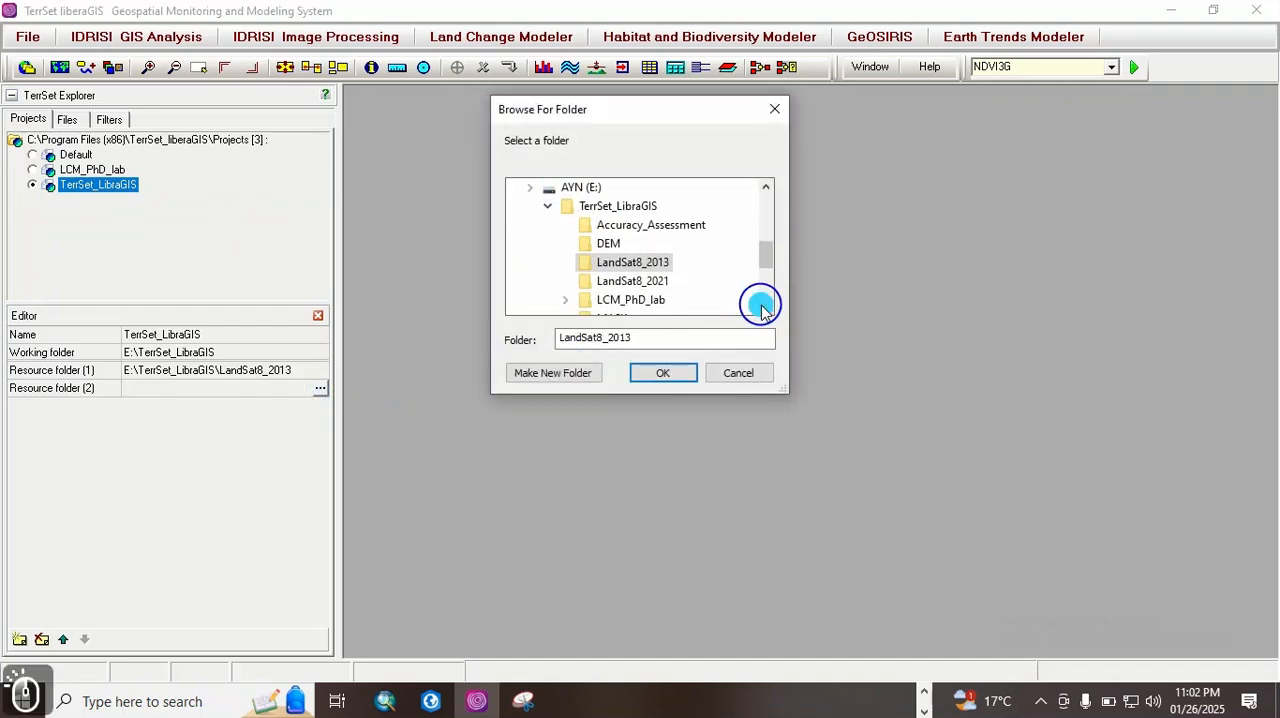
click(660, 280)
click(664, 374)
click(676, 378)
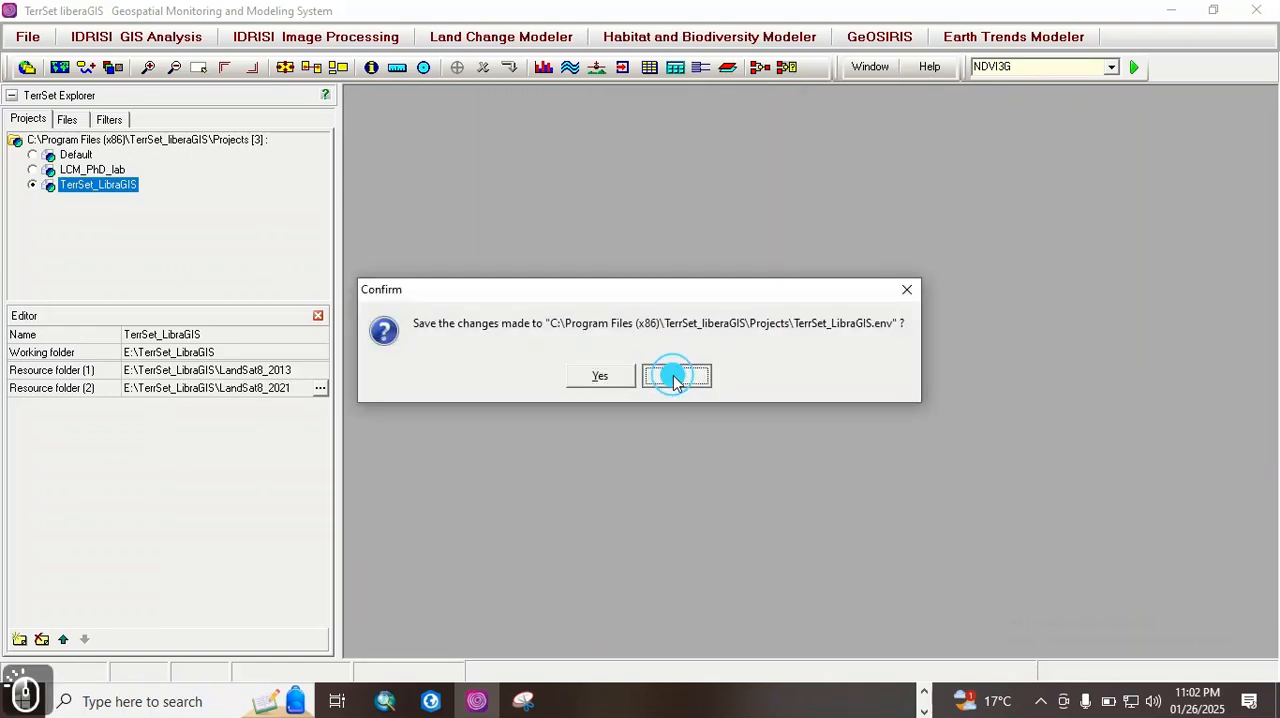
Step: List the contents of the LandSat8_2013 resource folder, and expand its Raster Group.rgf and makesig.rgf groups
click(73, 121)
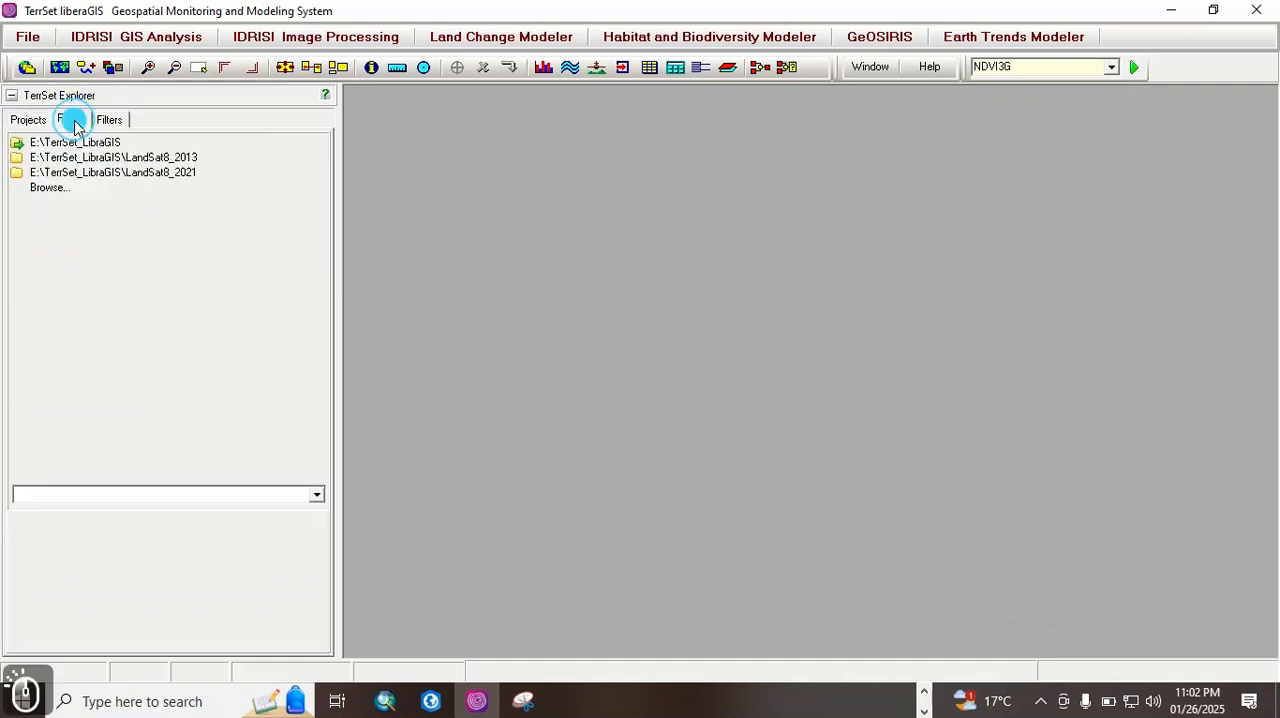
double_click(195, 157)
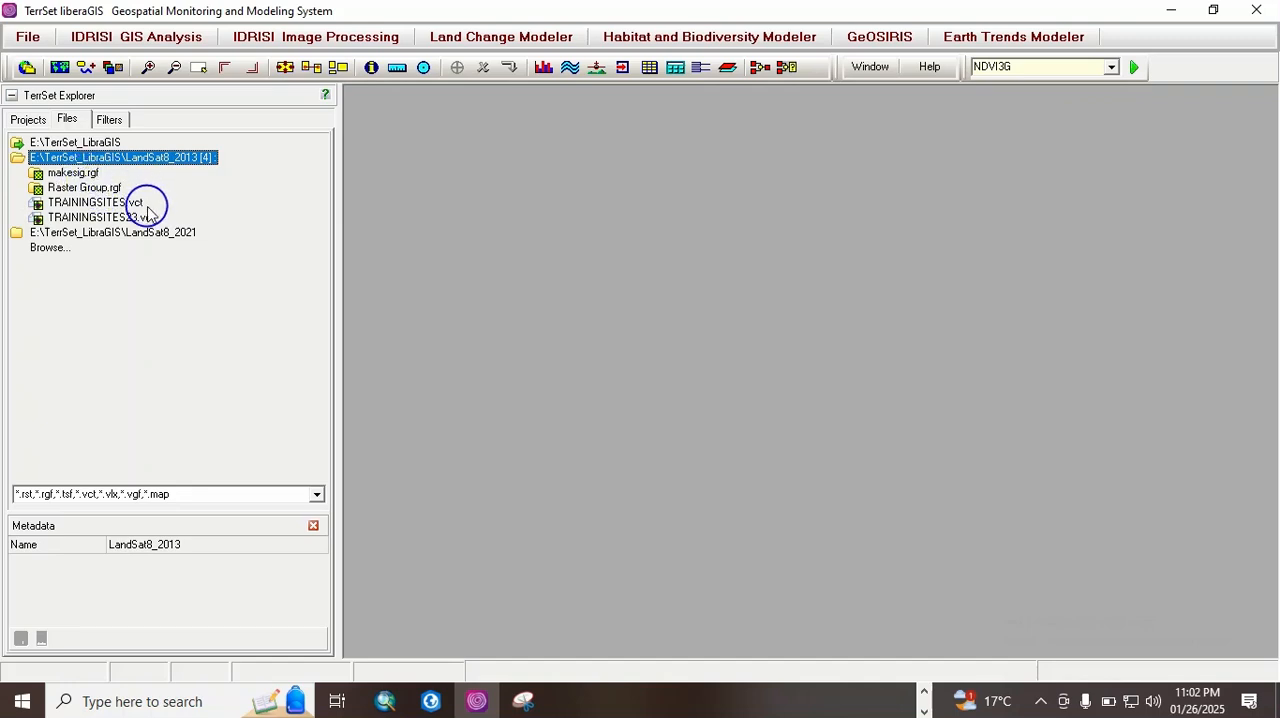
double_click(108, 190)
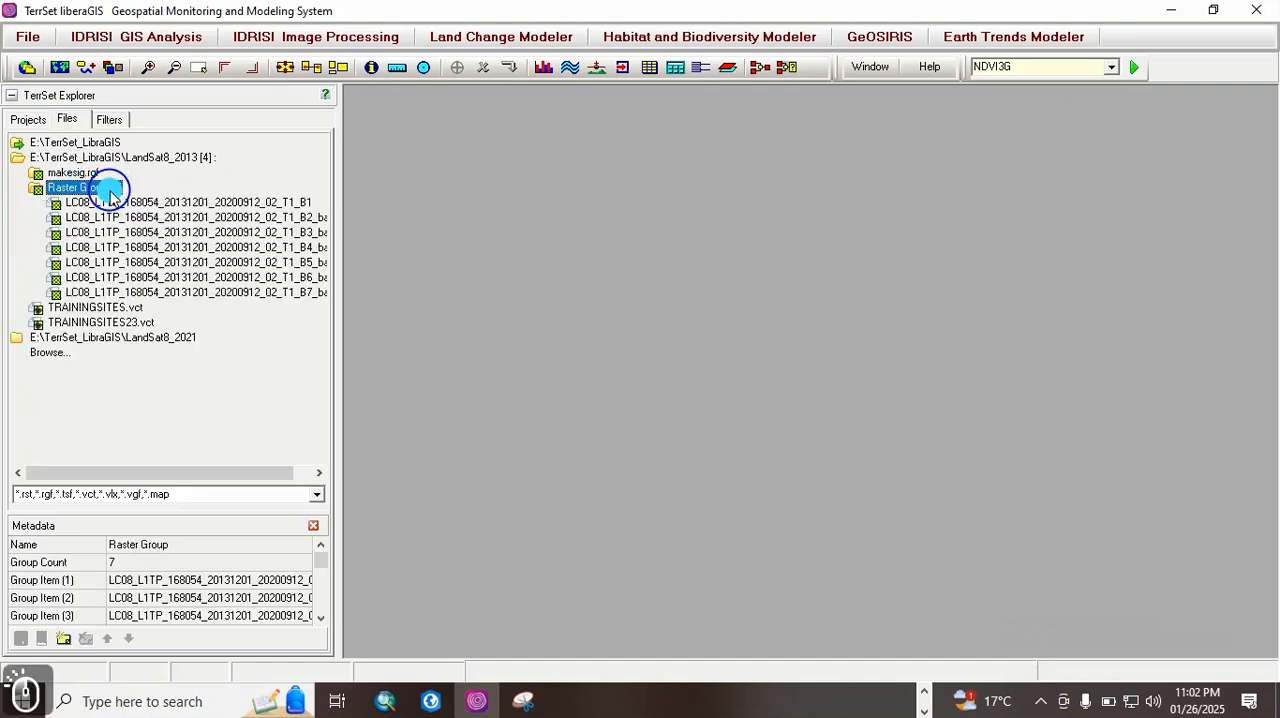
double_click(84, 173)
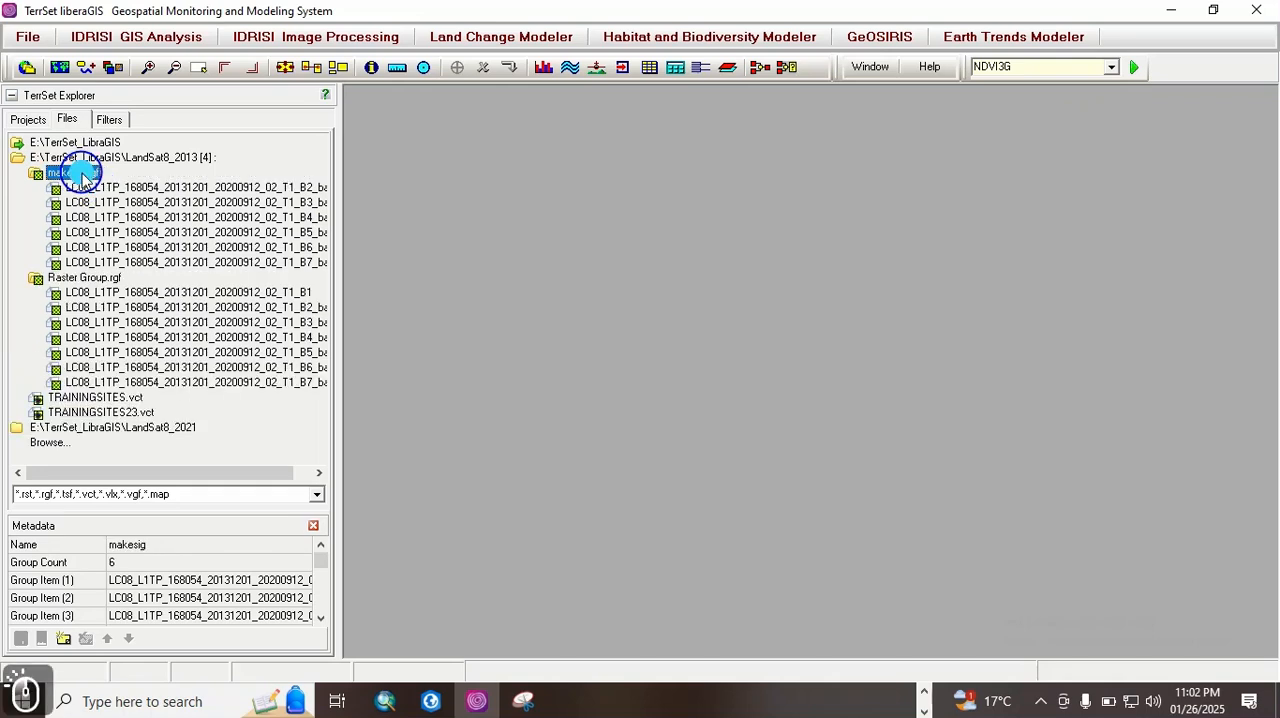
Step: Widen TerrSet Explorer until the full band file names fit, and collapse the makesig.rgf group
click(333, 292)
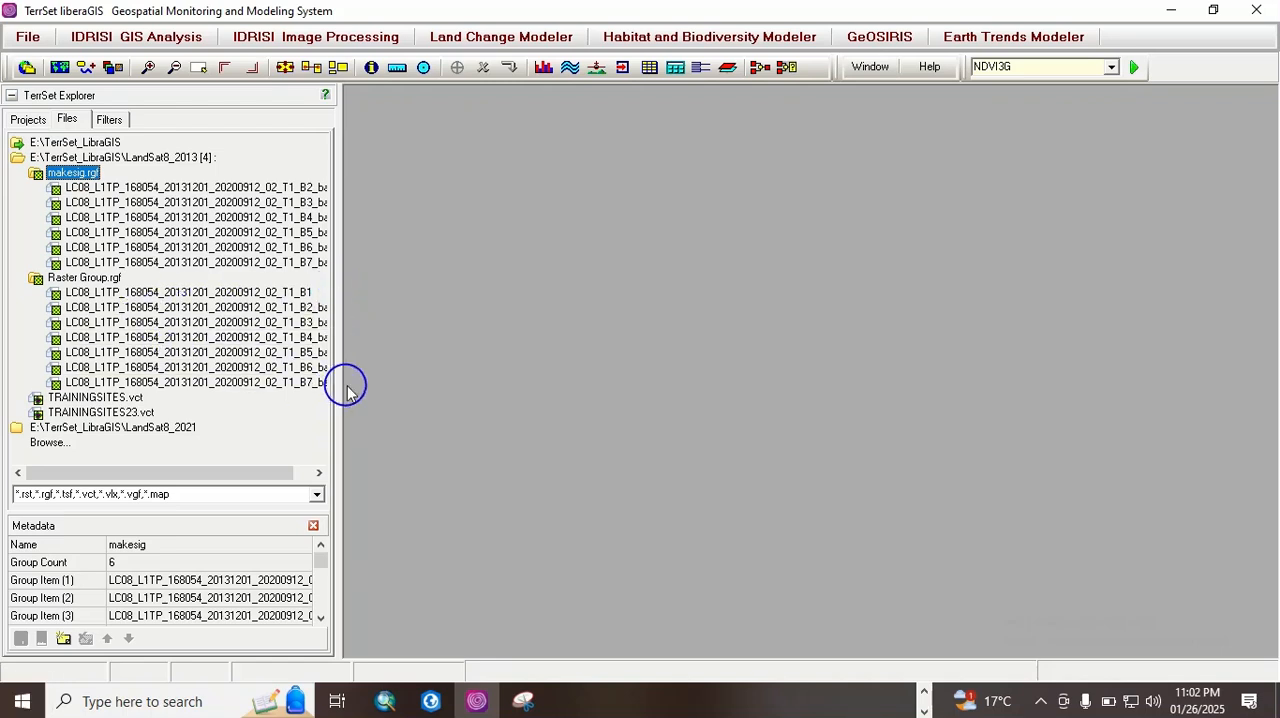
click(343, 323)
drag(343, 323, 506, 306)
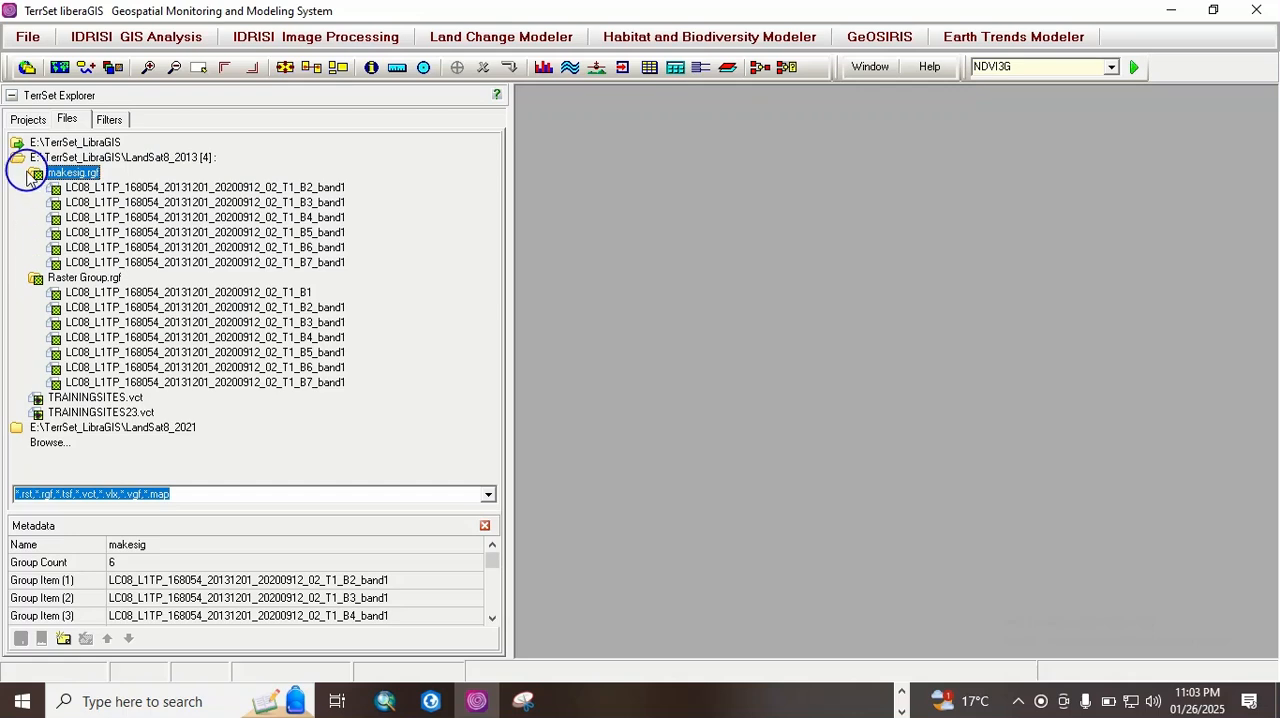
double_click(55, 173)
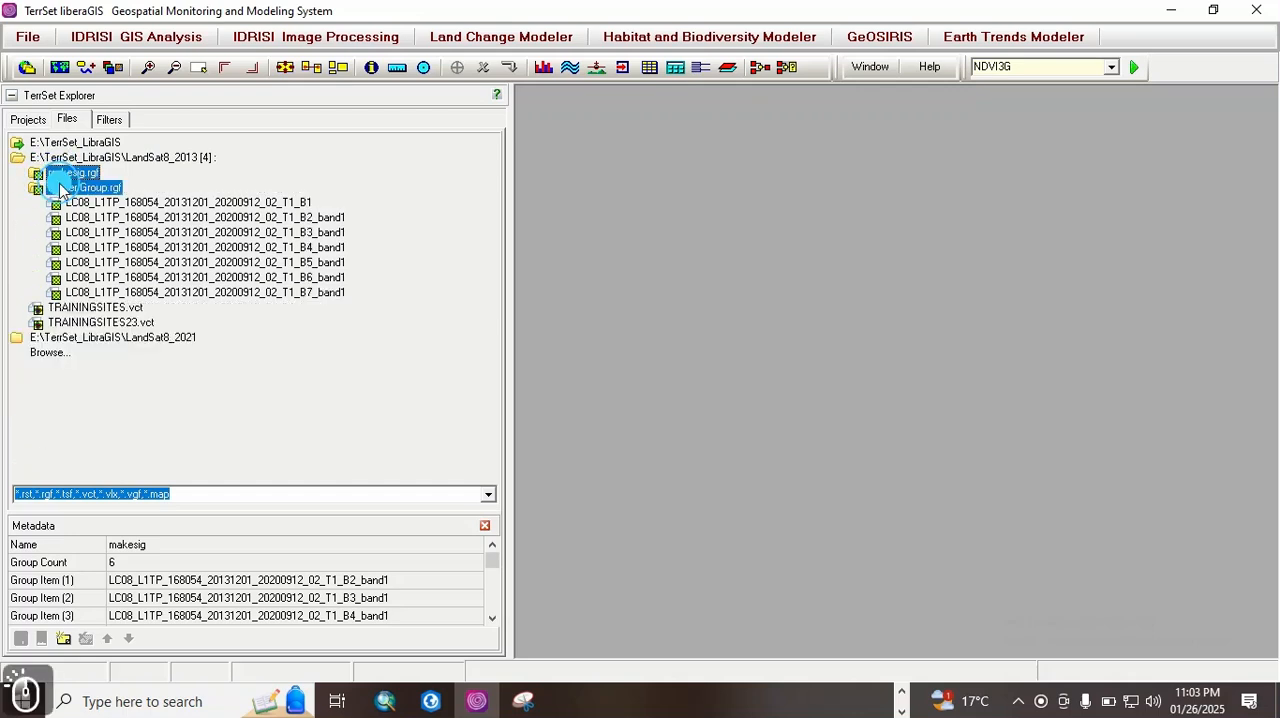
Step: Collapse Raster Group.rgf, list the contents of the LandSat8_2021 resource folder, and expand its Raster Group_2021.rgf group
double_click(62, 187)
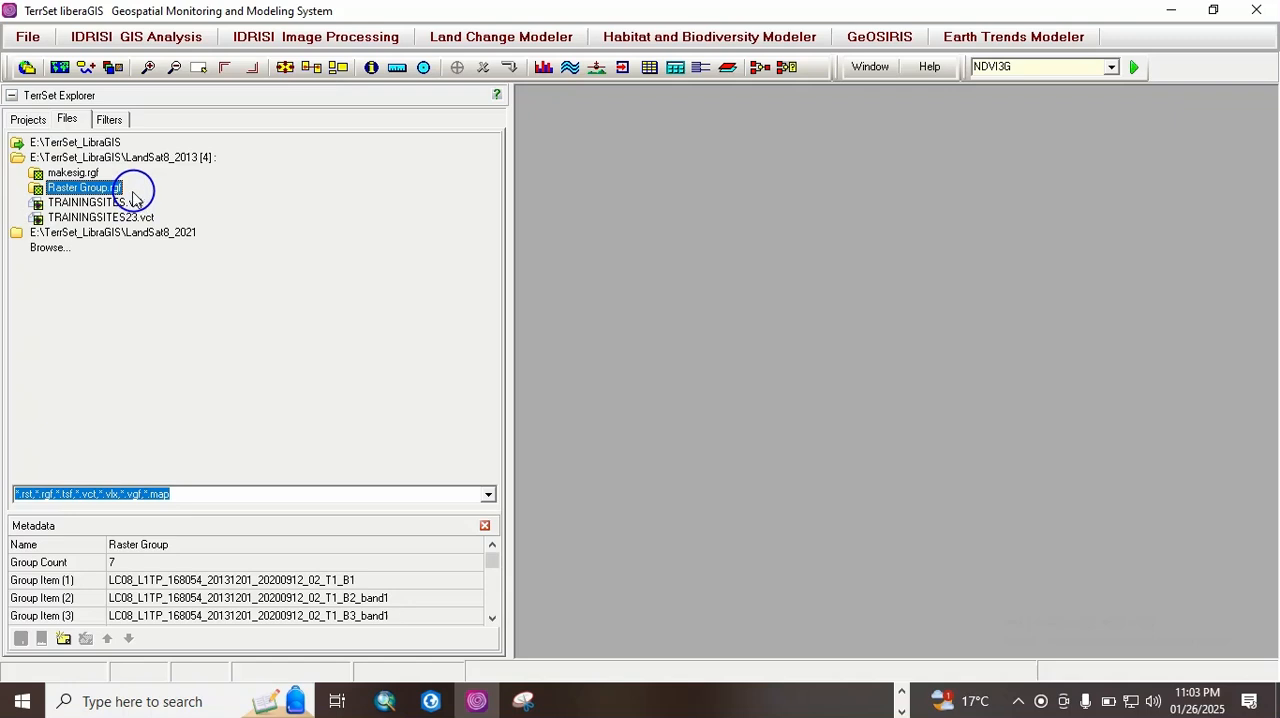
double_click(152, 231)
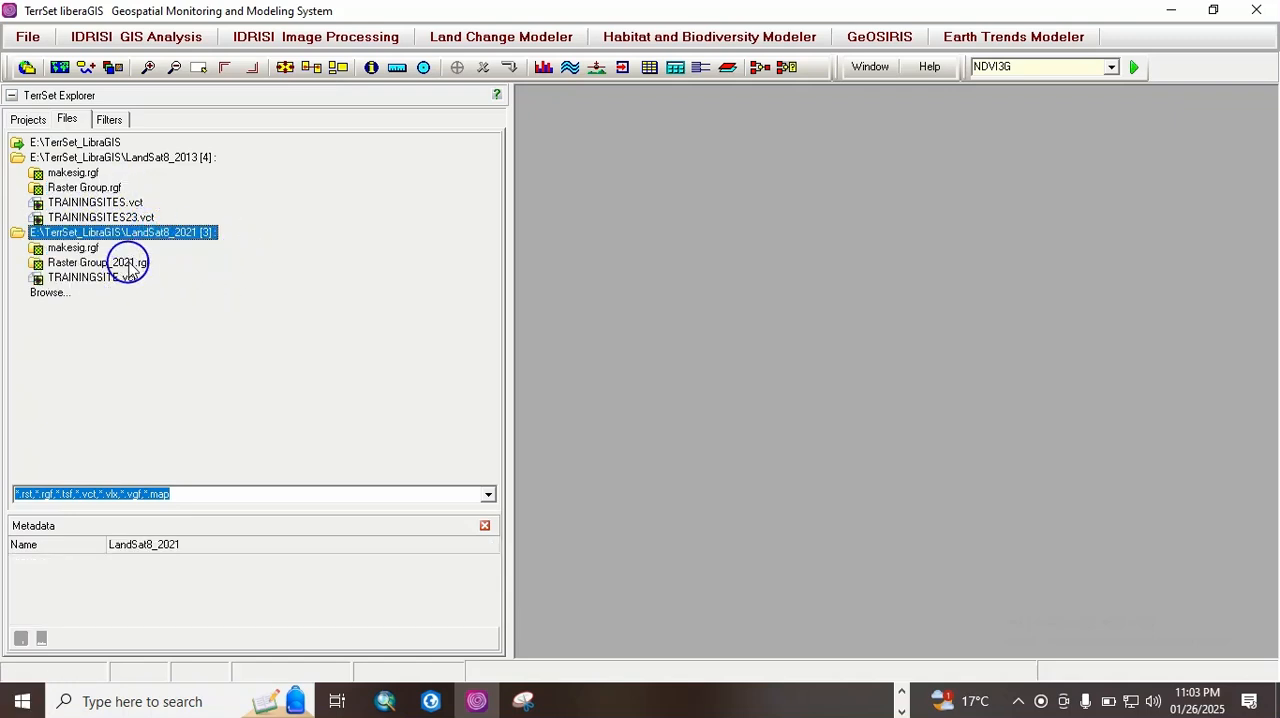
double_click(127, 266)
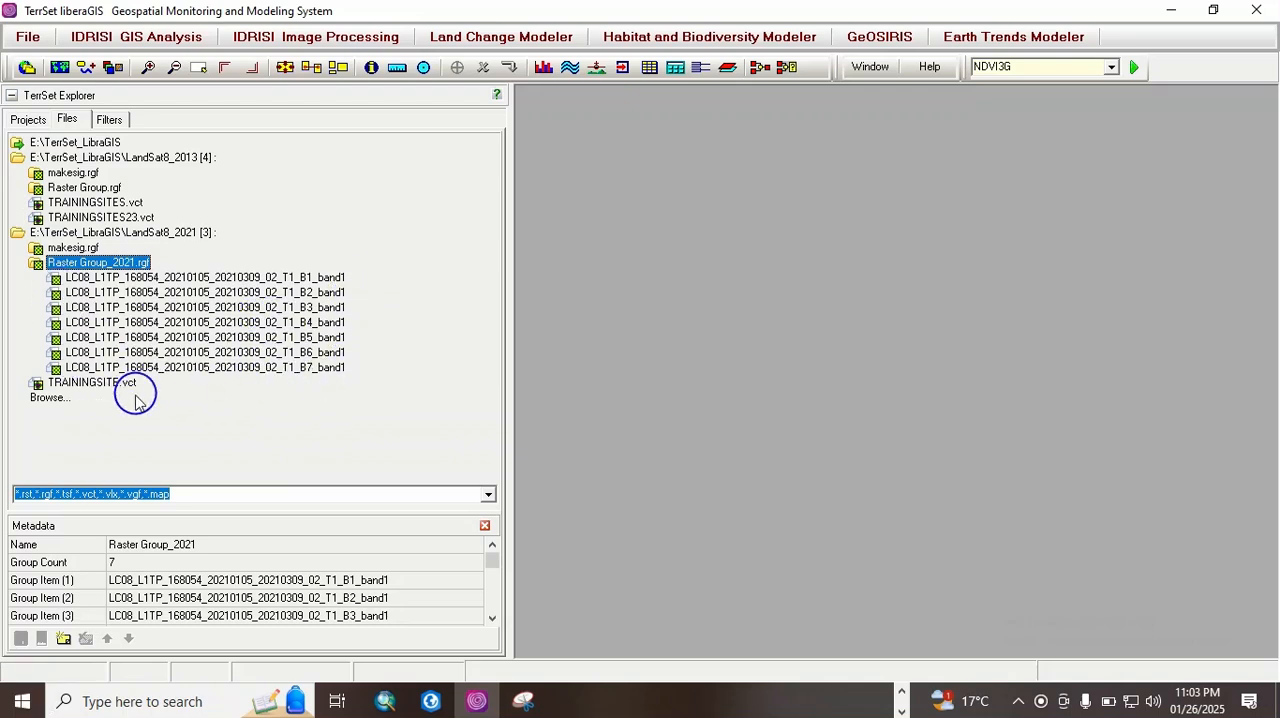
double_click(79, 270)
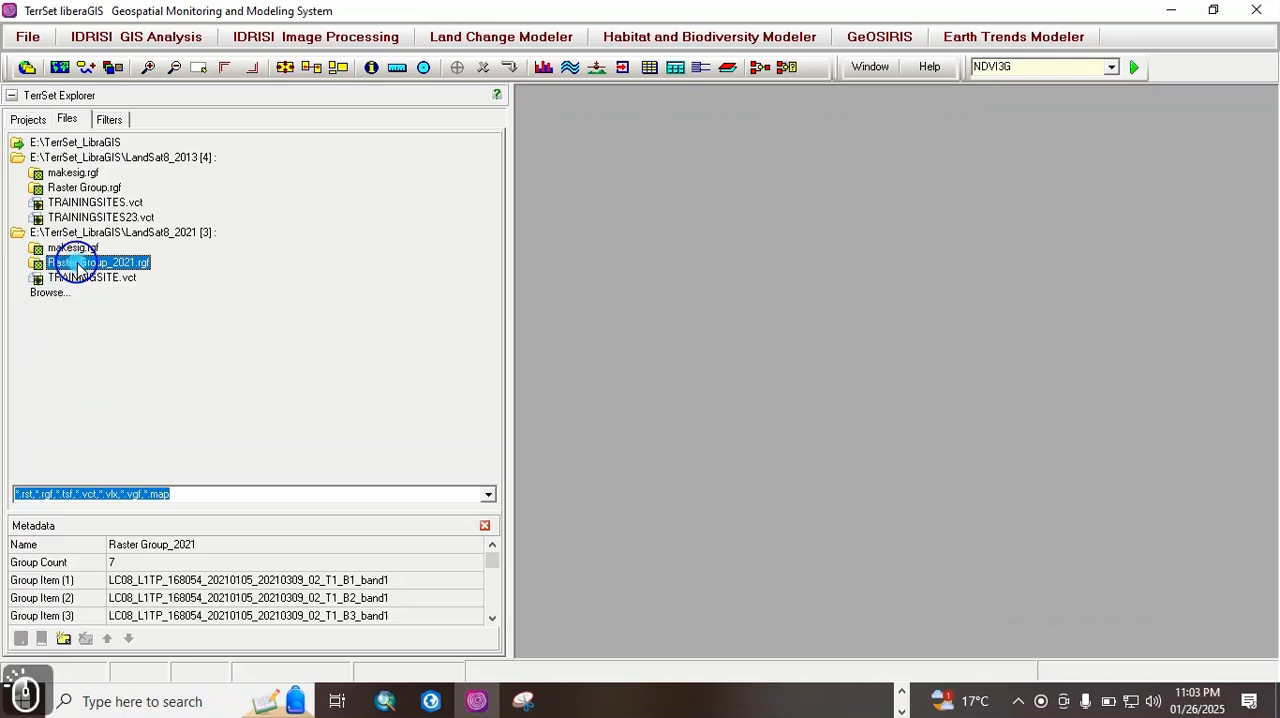
double_click(79, 270)
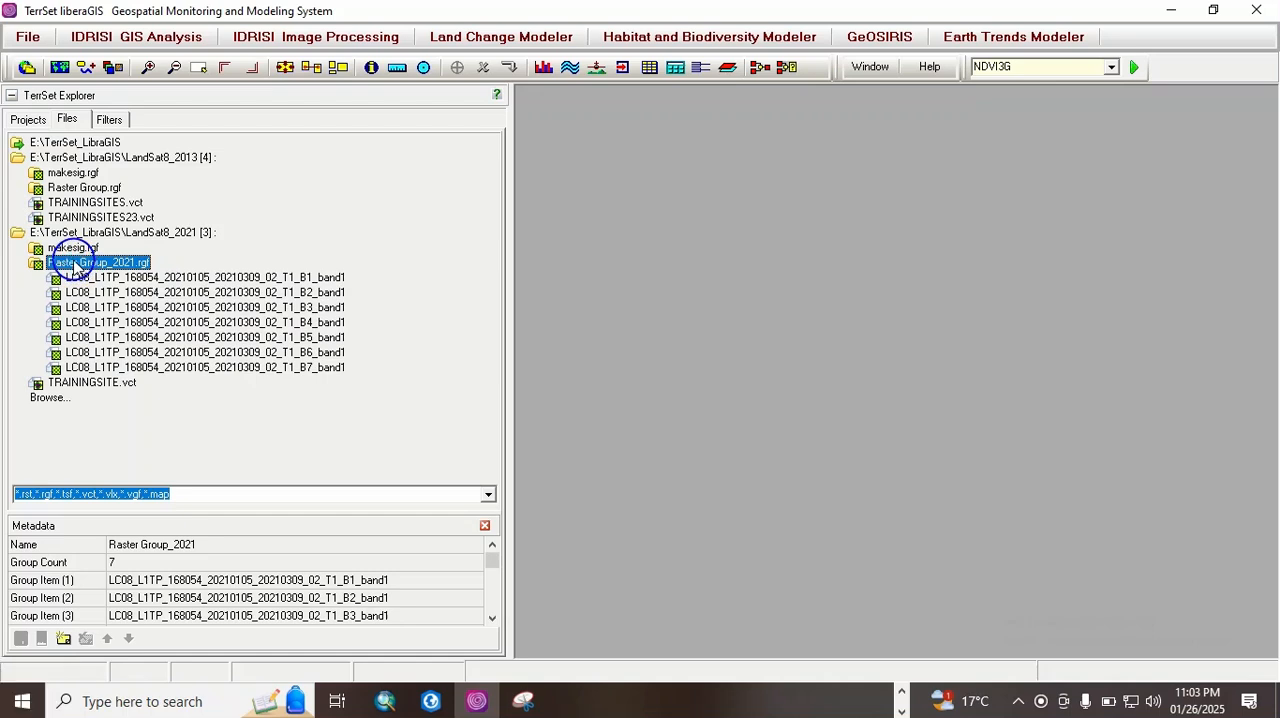
Step: Review the commands available for the B1 to B7 bands of 2021 and for Raster Group_2021.rgf, and collapse the group
click(228, 277)
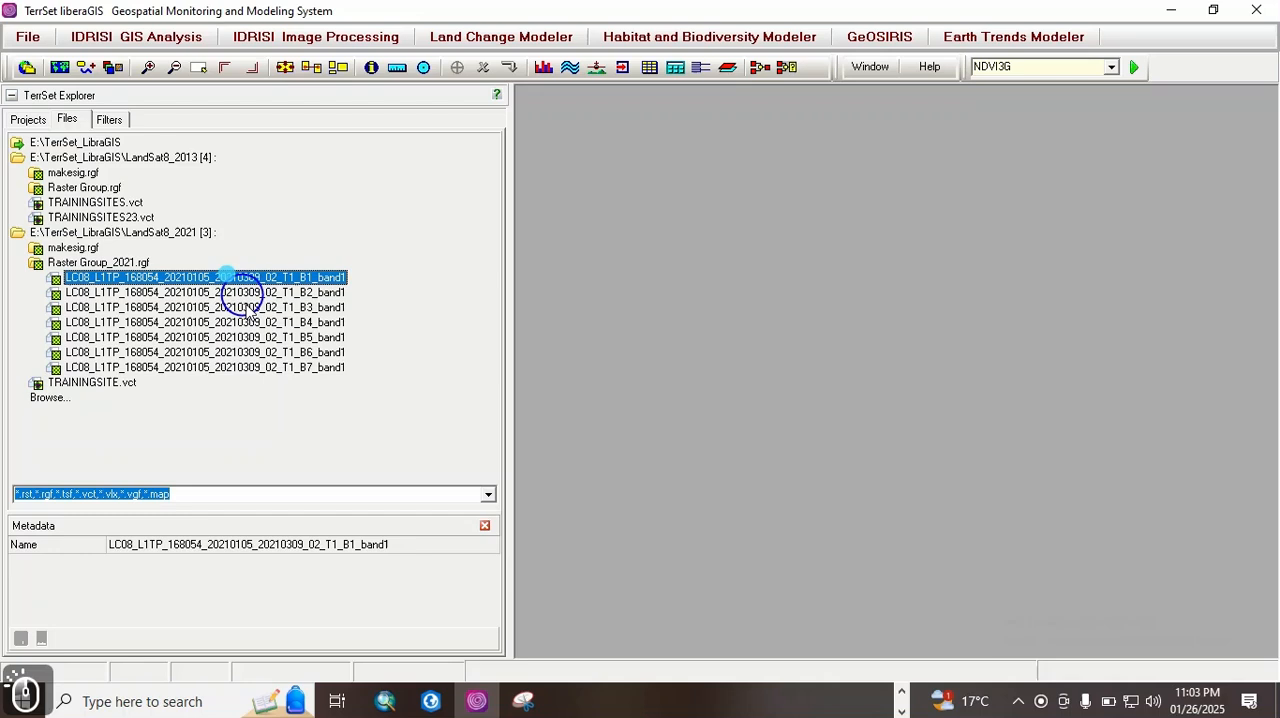
shift+click(257, 368)
right_click(257, 370)
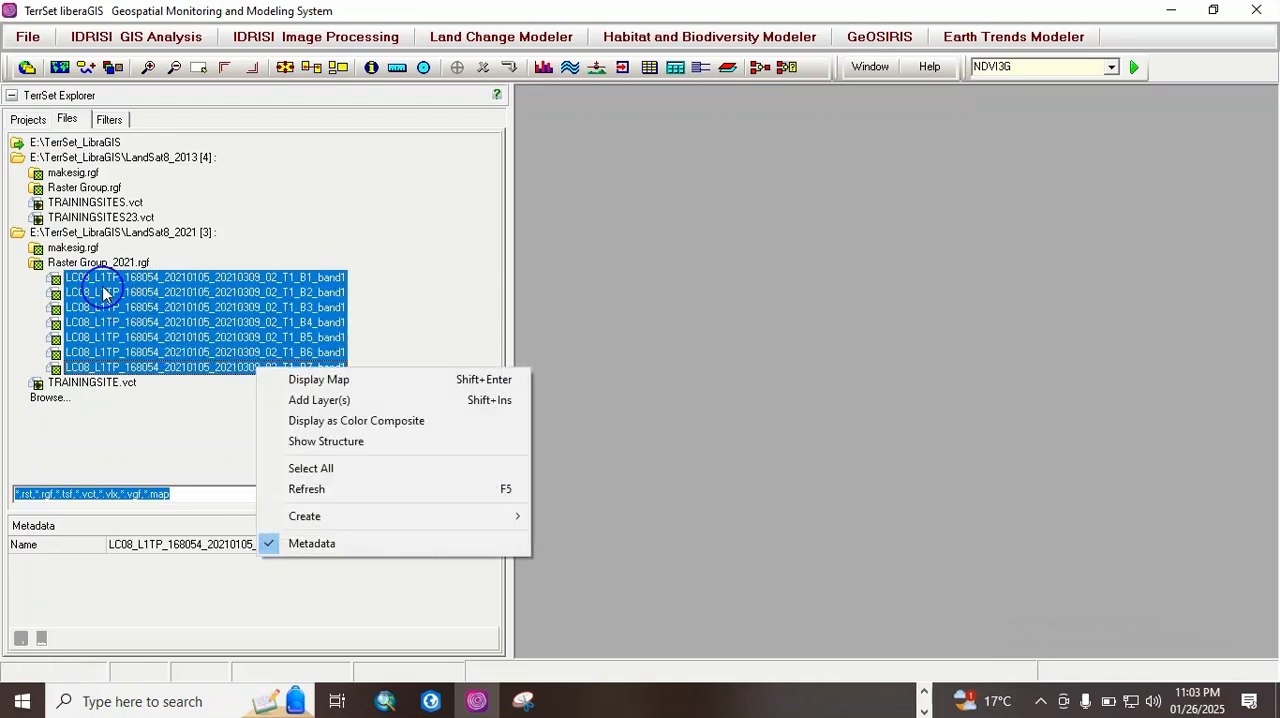
ctrl+click(98, 264)
click(98, 265)
right_click(98, 265)
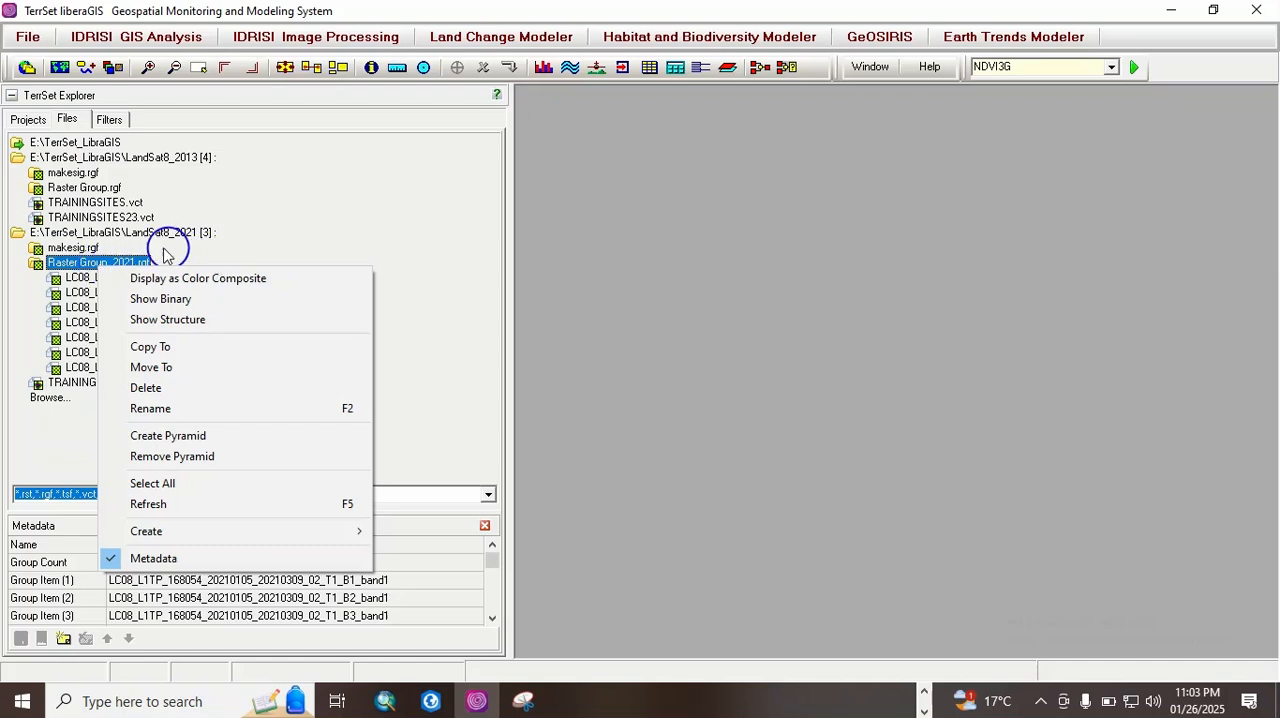
click(68, 260)
double_click(75, 265)
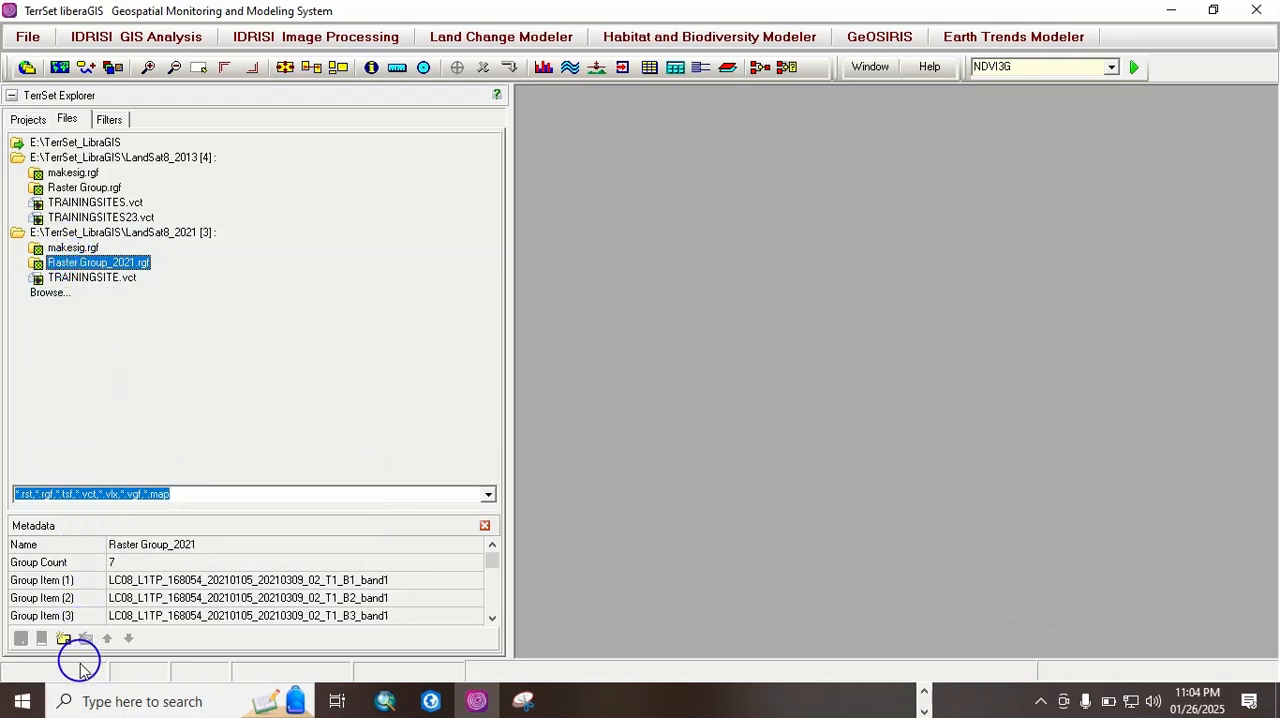
Step: Add E:\TerrSet_LibraGIS\LCM_PhD_lab with its subfolders as resource folders of the TerrSet_LibraGIS project, declining to save the project file
click(27, 119)
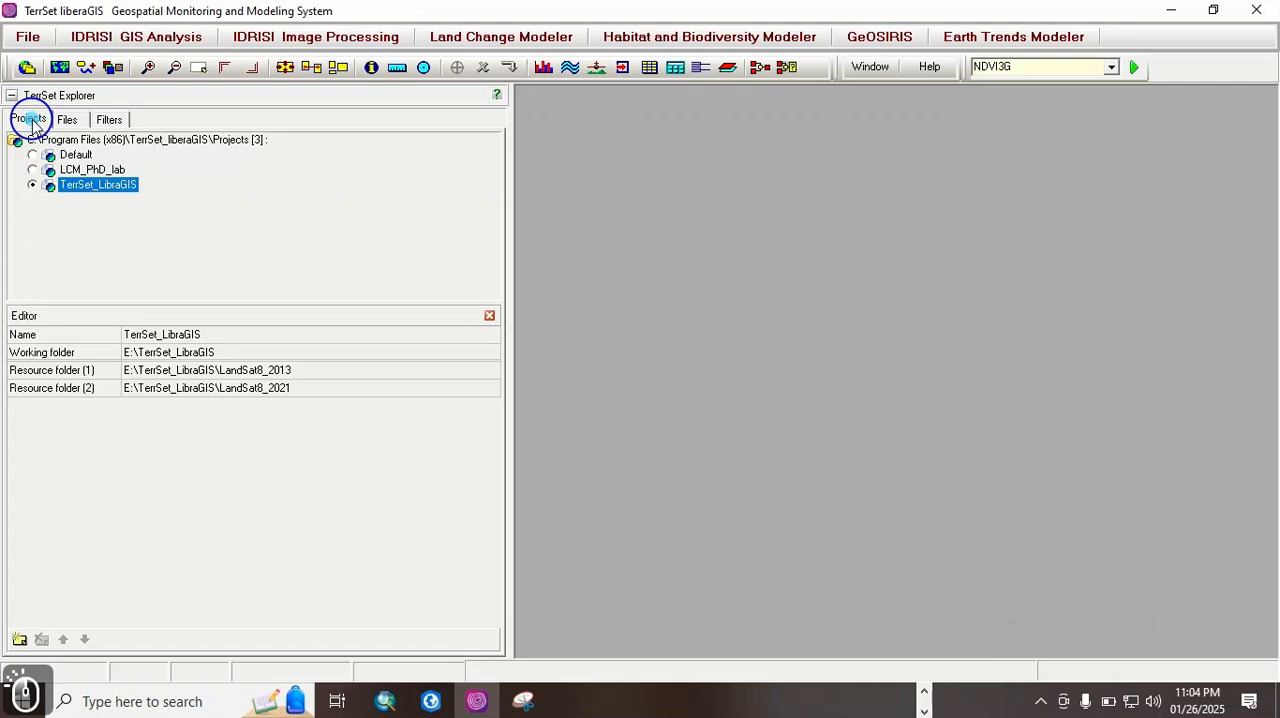
click(19, 638)
click(486, 406)
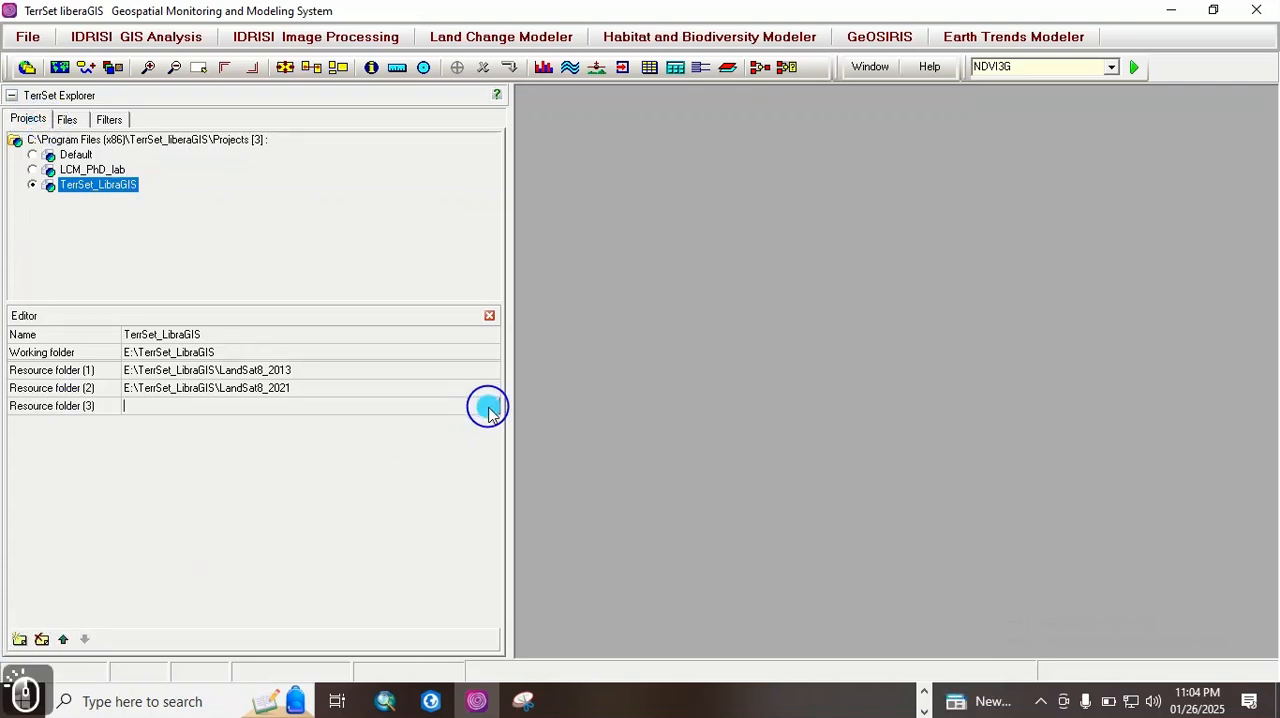
click(491, 410)
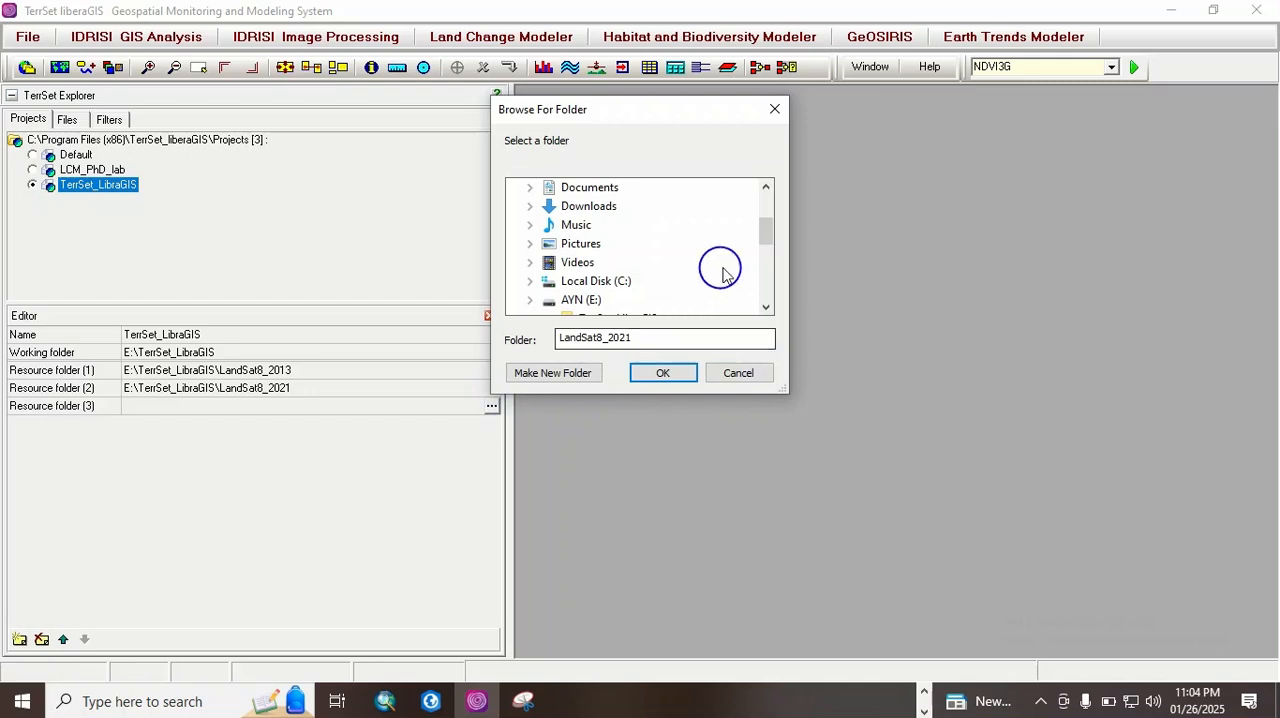
scroll(762, 245, down, 1)
drag(762, 245, 762, 268)
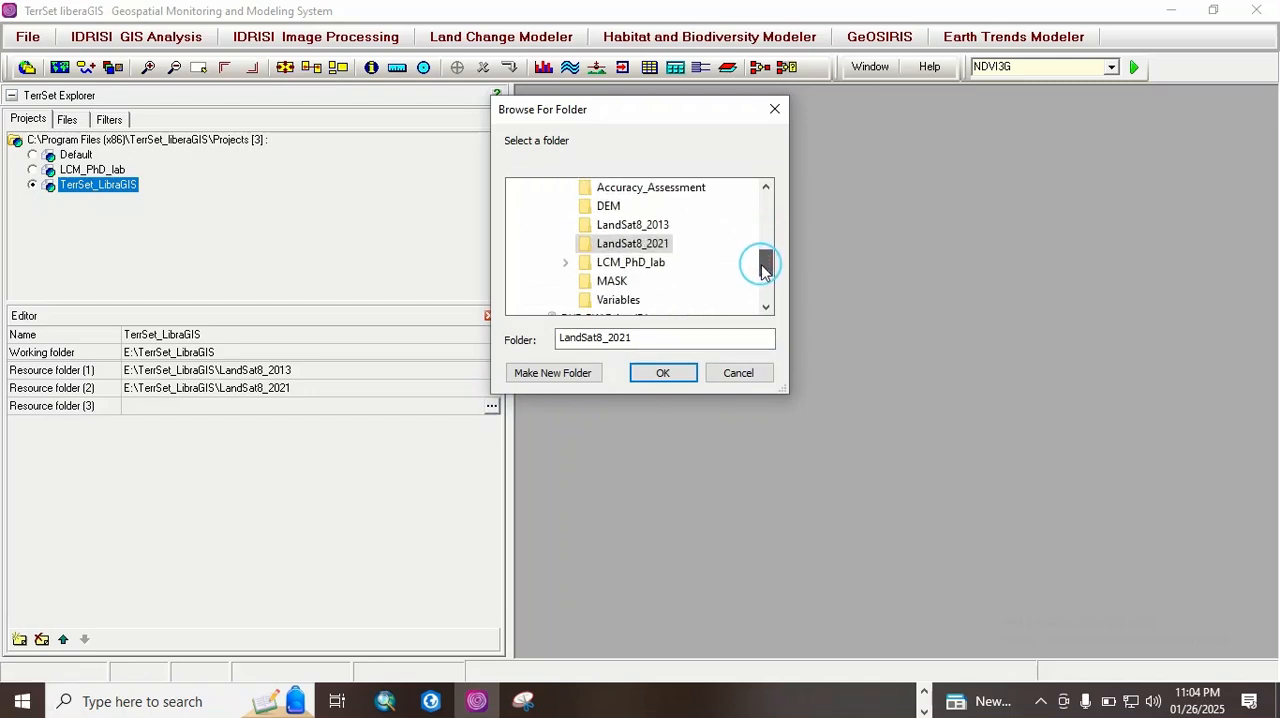
double_click(655, 262)
click(664, 373)
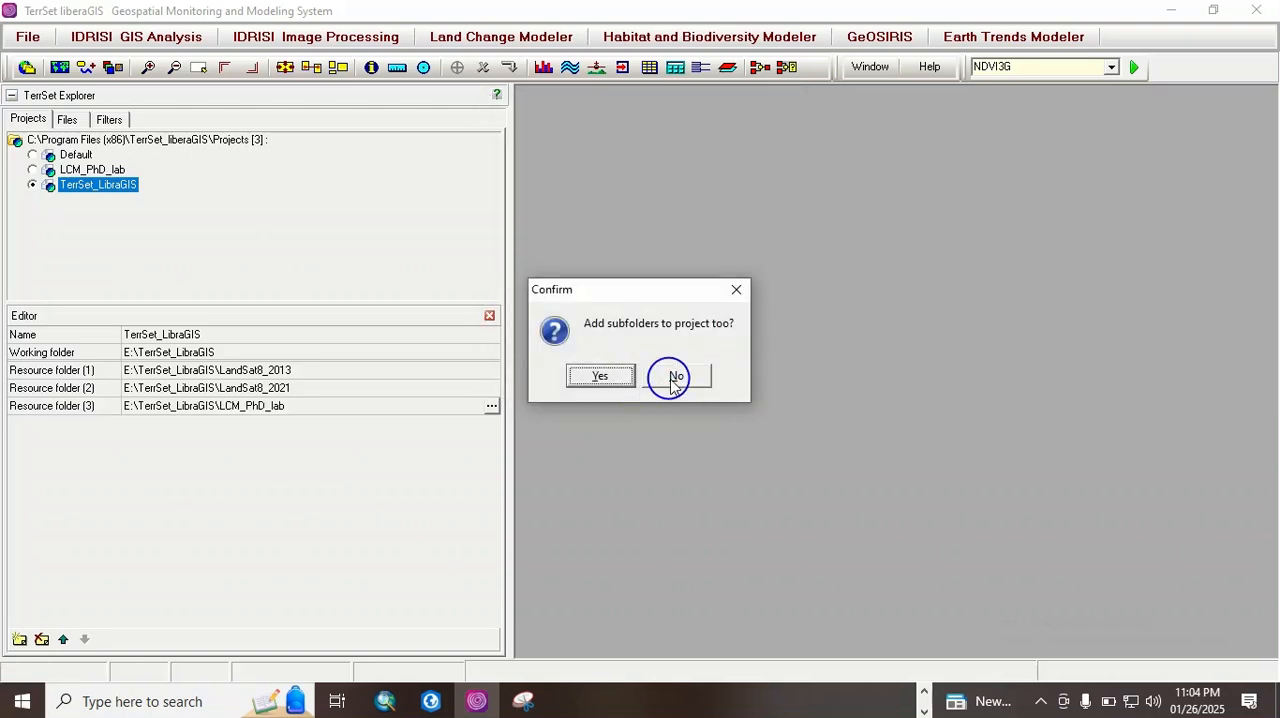
click(605, 375)
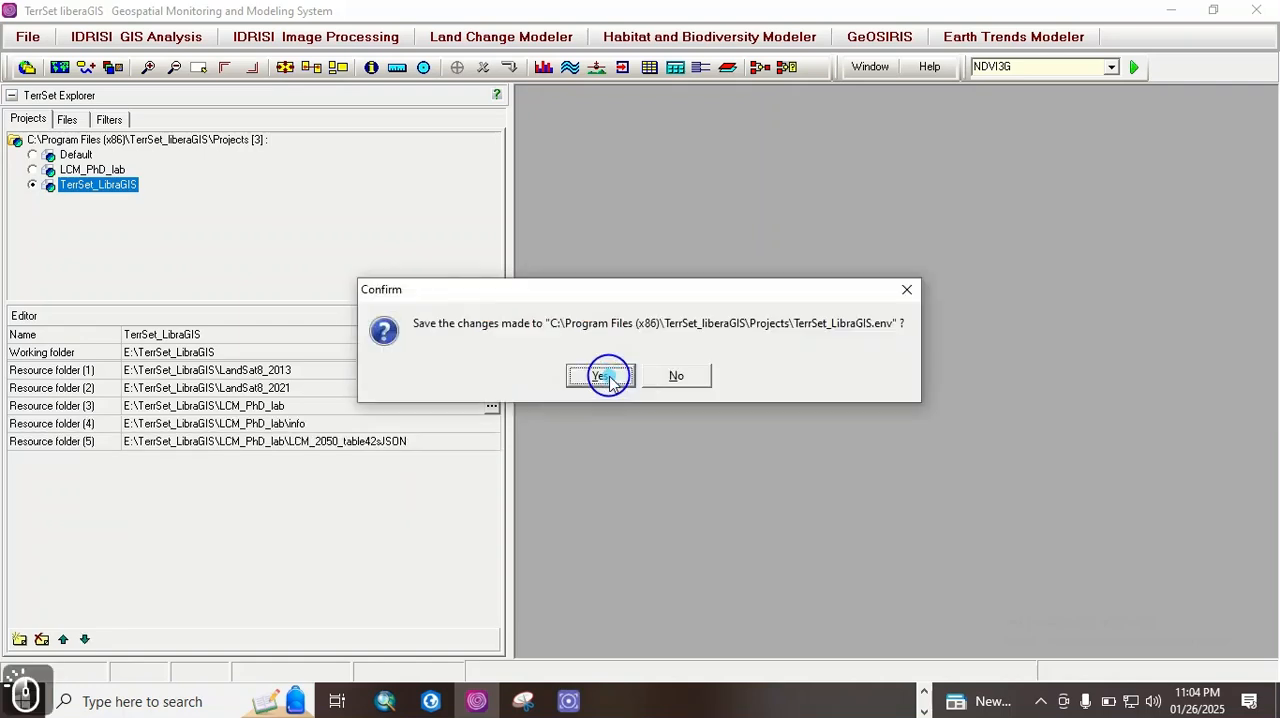
click(682, 375)
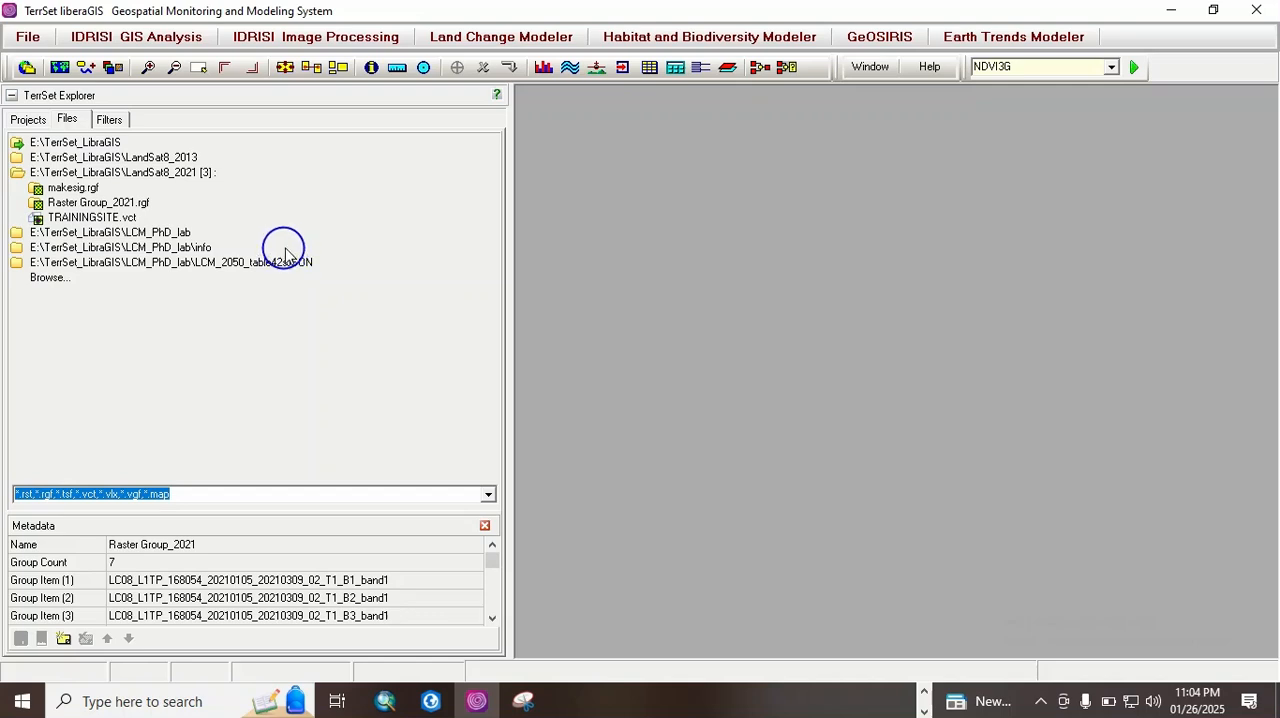
Step: Look through the contents of the LCM_PhD_lab resource folder and its info and LCM_2050_table42sJSON subfolders
click(164, 236)
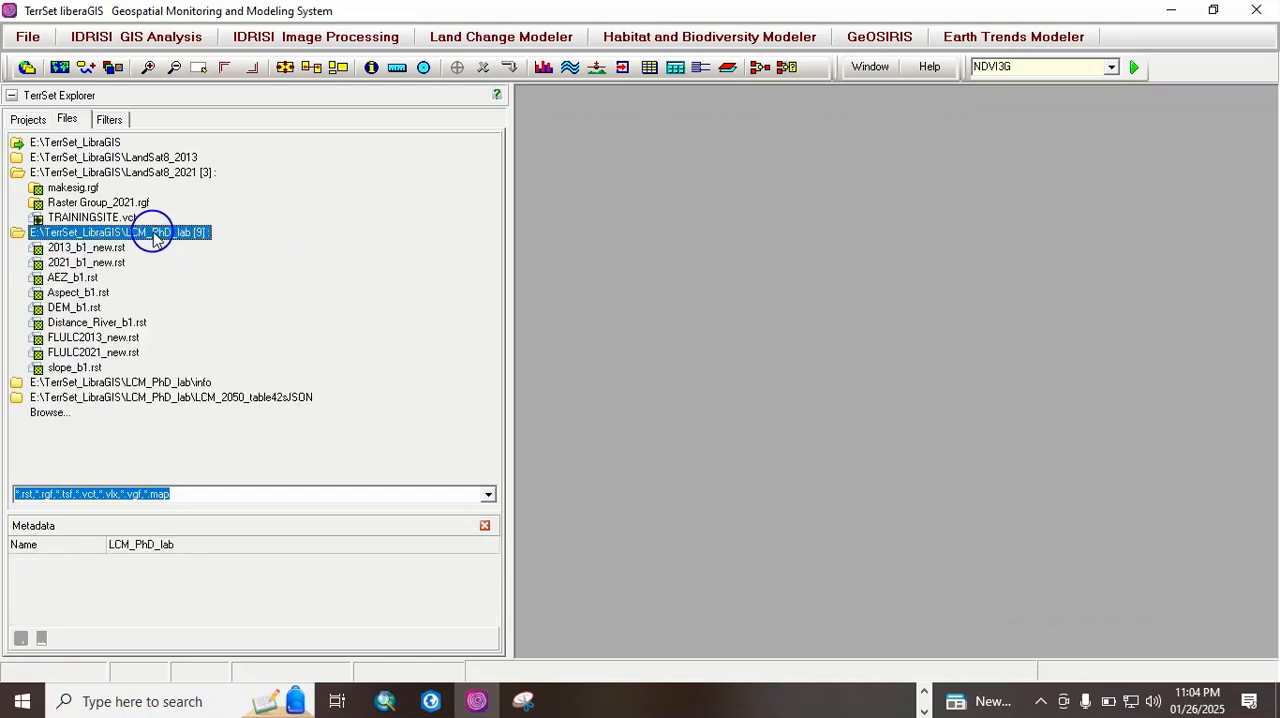
click(162, 238)
click(205, 250)
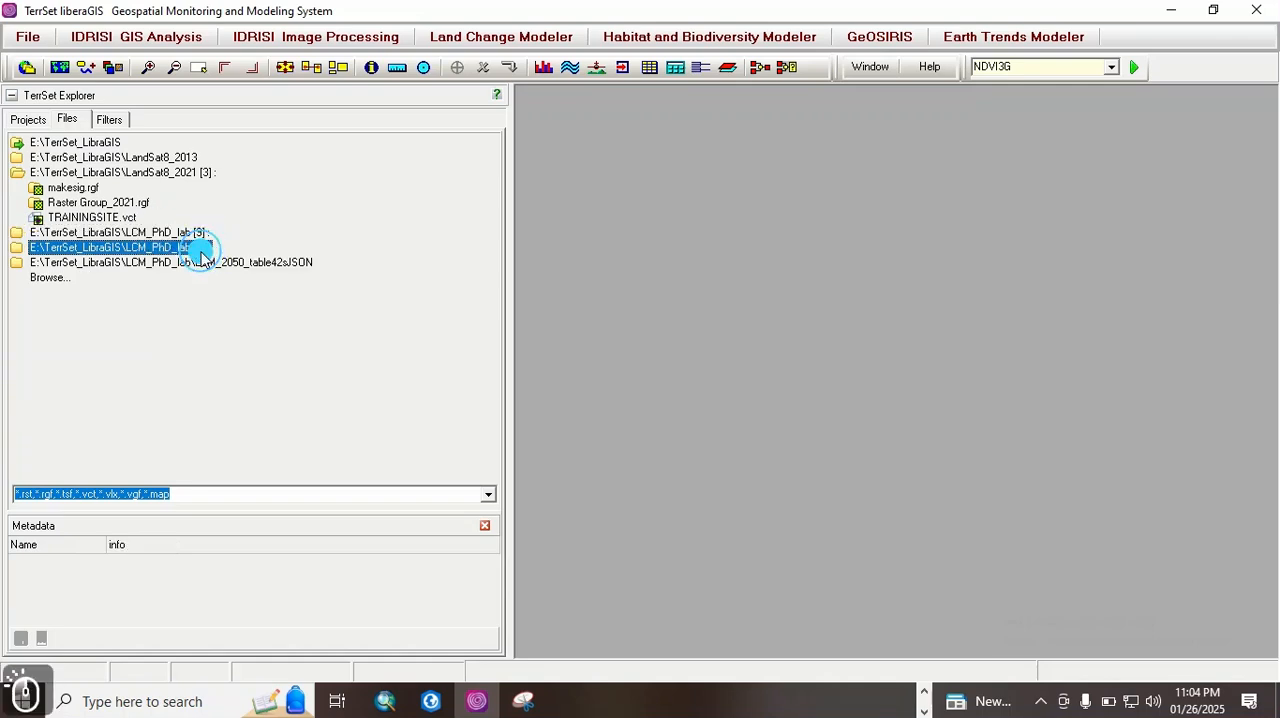
click(257, 265)
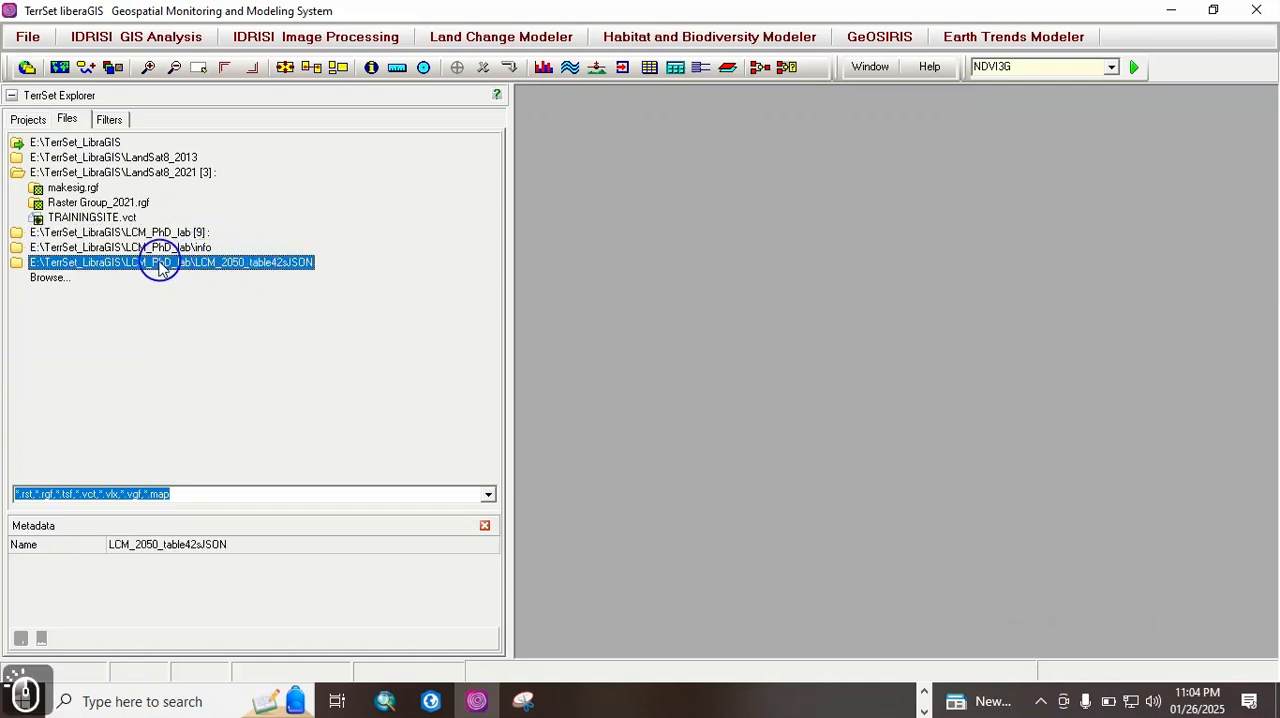
Step: Add E:\TerrSet_LibraGIS\Accuracy_Assessment as the project's sixth resource folder, declining to save the changes to the project file
click(27, 119)
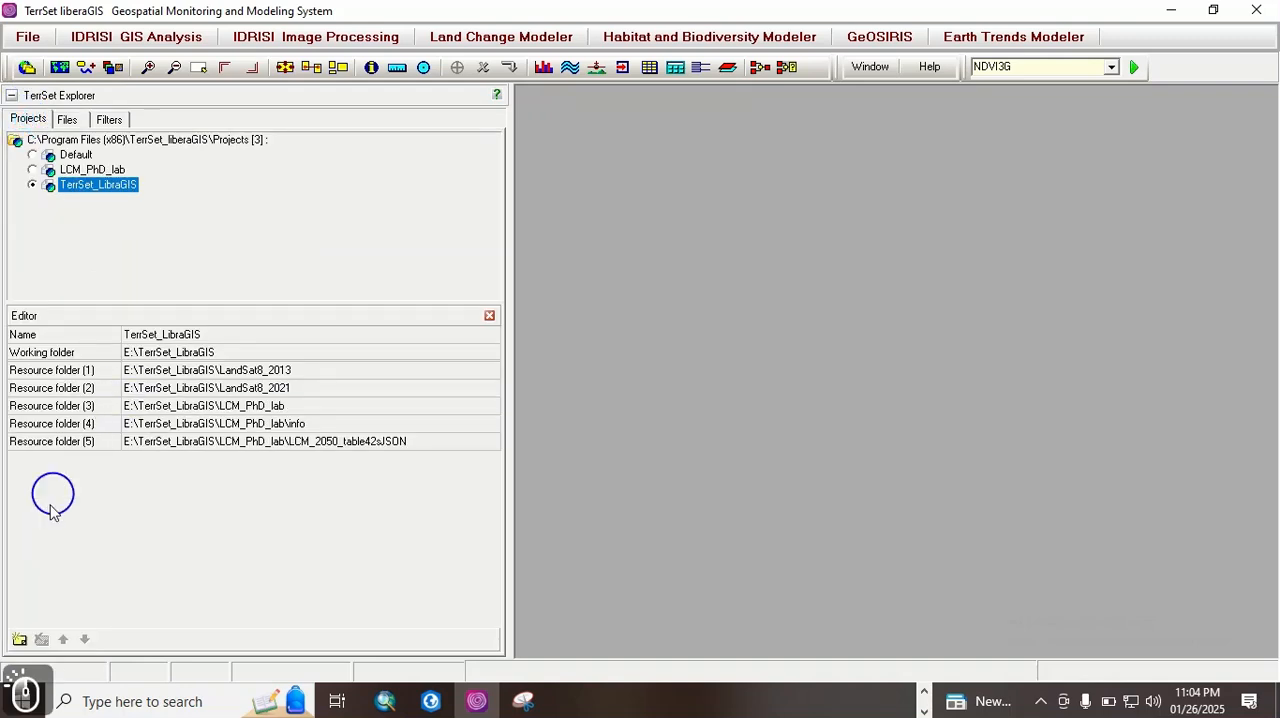
click(19, 639)
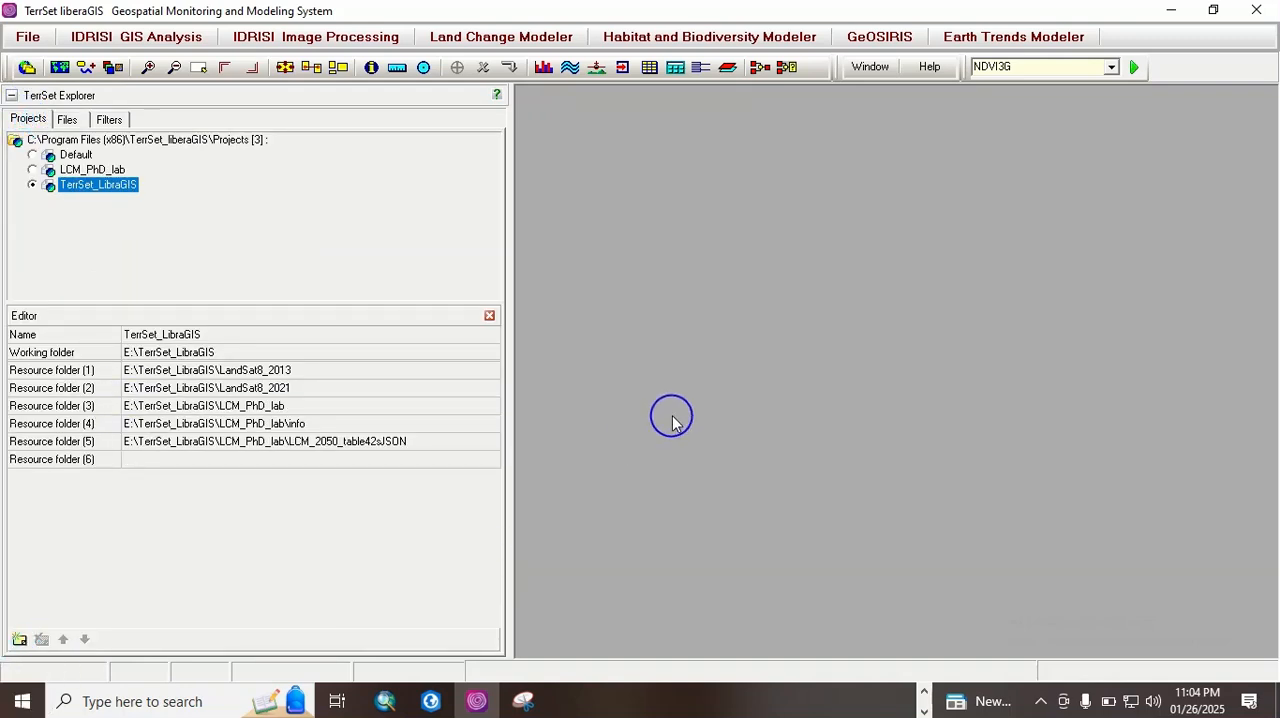
click(470, 456)
click(491, 461)
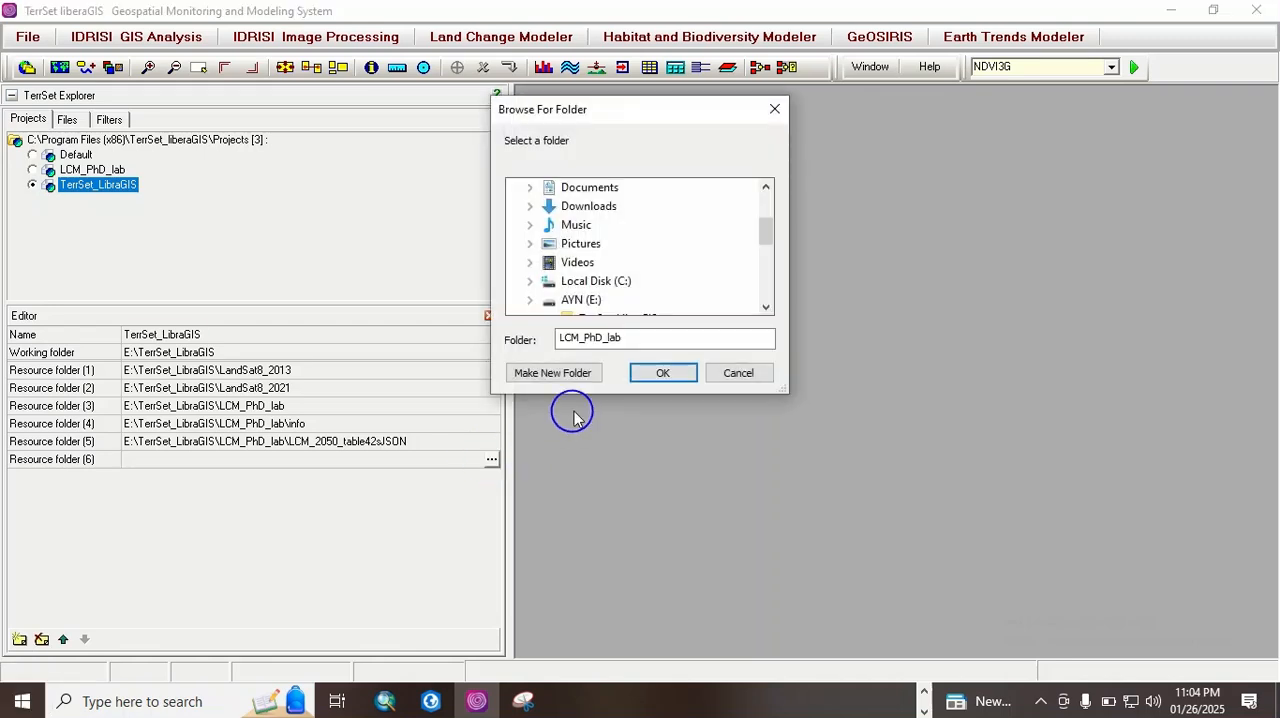
drag(763, 223, 764, 266)
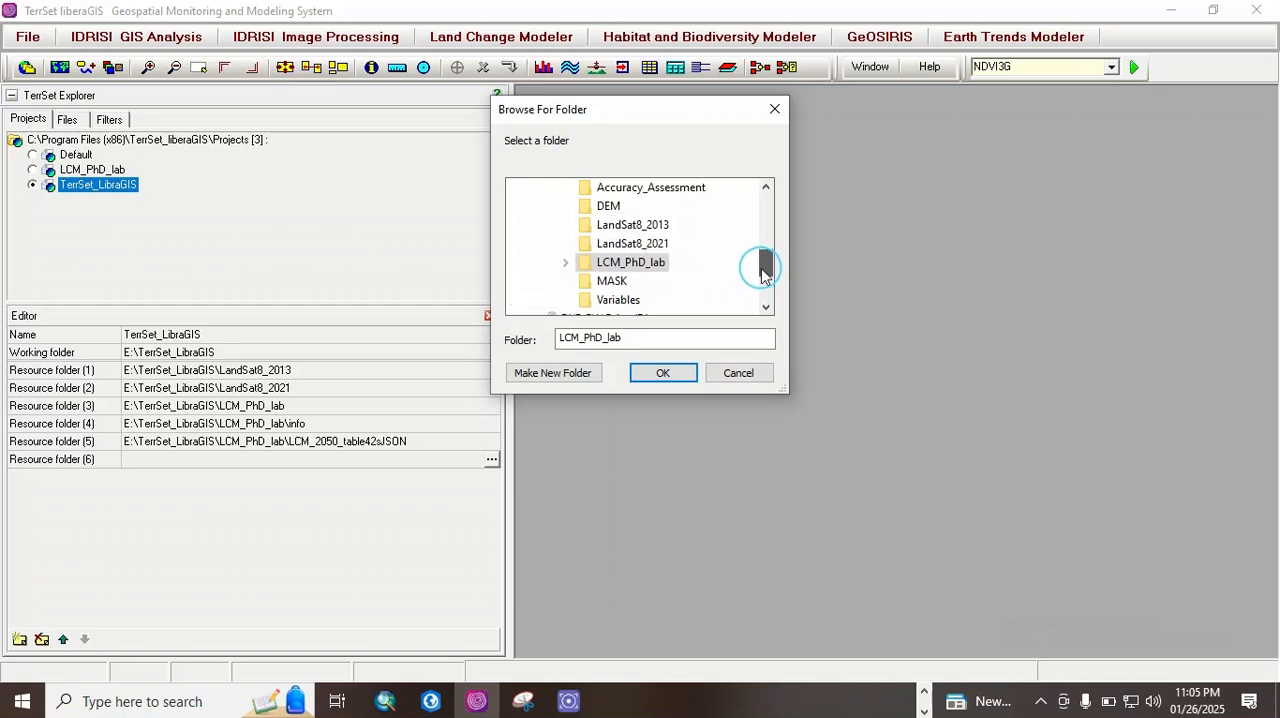
click(640, 193)
click(668, 375)
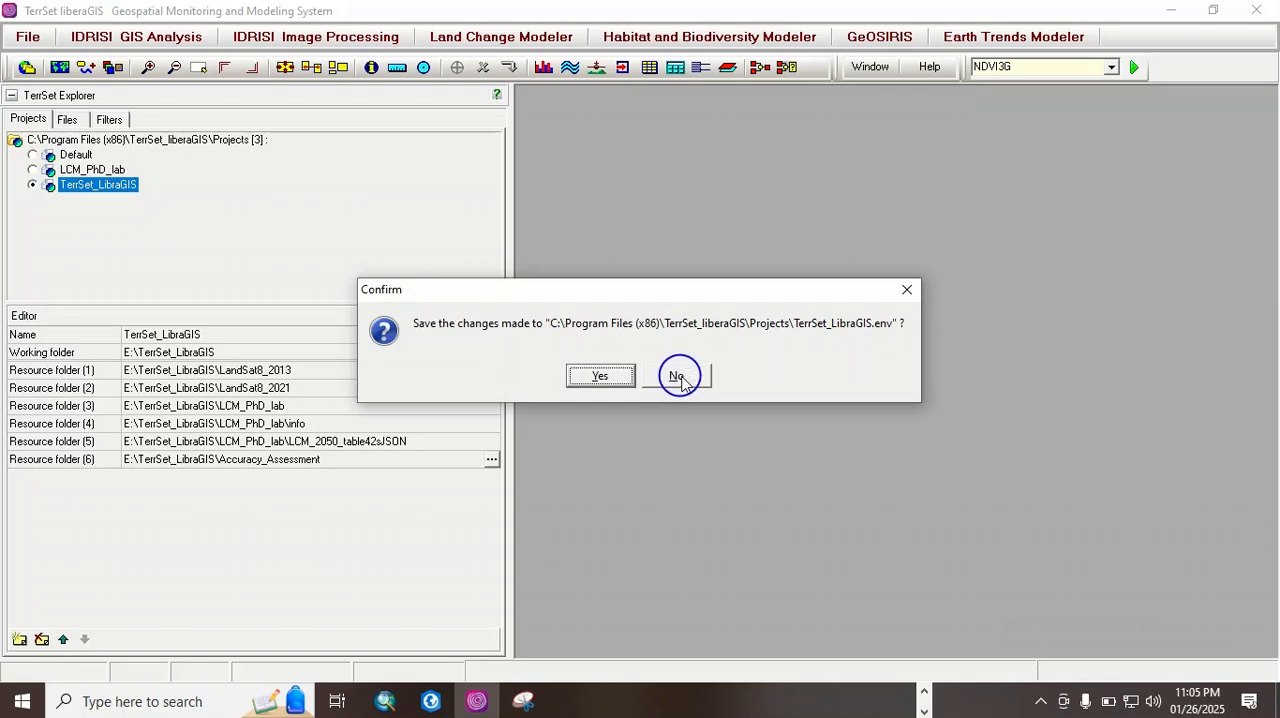
click(680, 381)
Step: Add E:\TerrSet_LibraGIS\MASK as the project's seventh resource folder, declining to save the changes to the project file
click(19, 639)
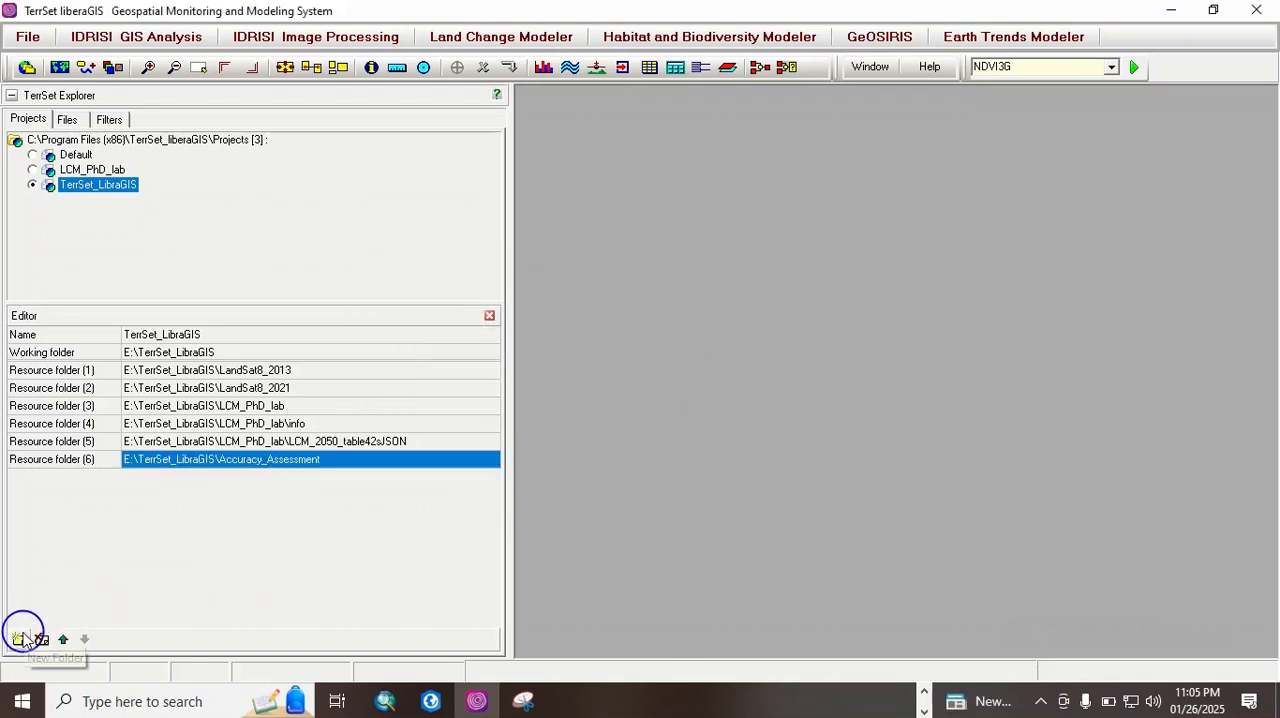
click(489, 477)
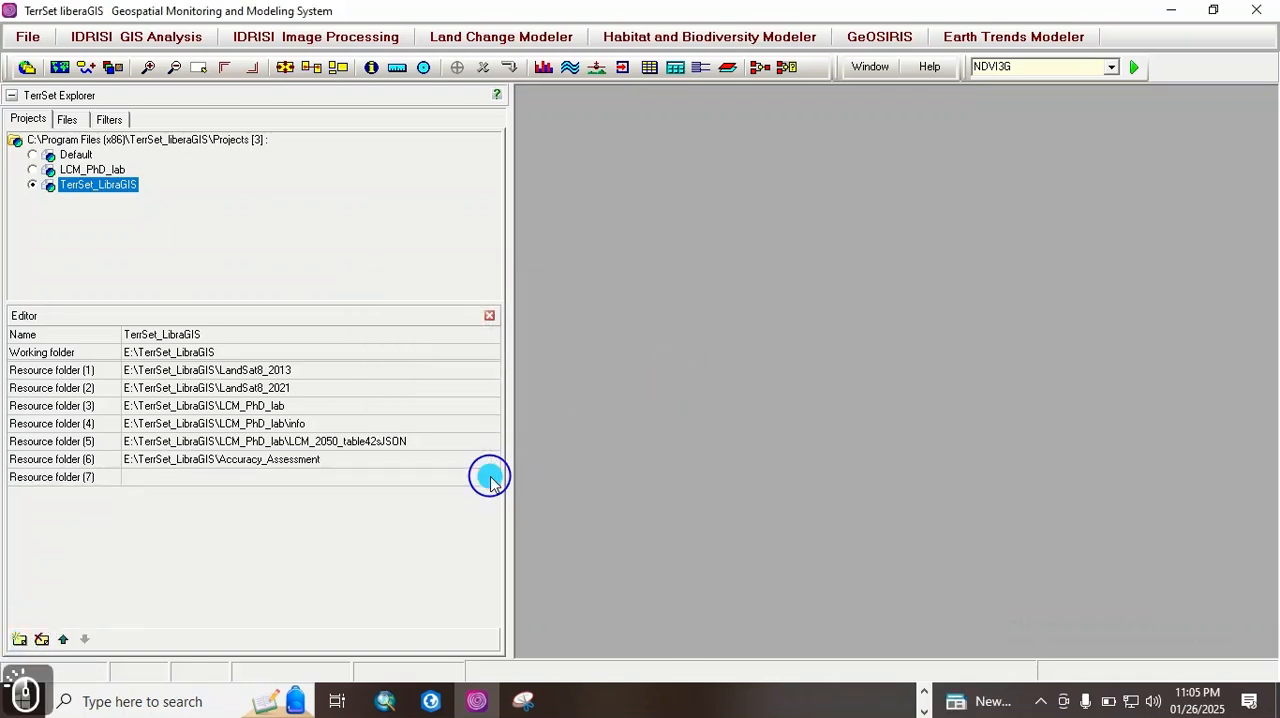
click(491, 477)
drag(760, 234, 767, 277)
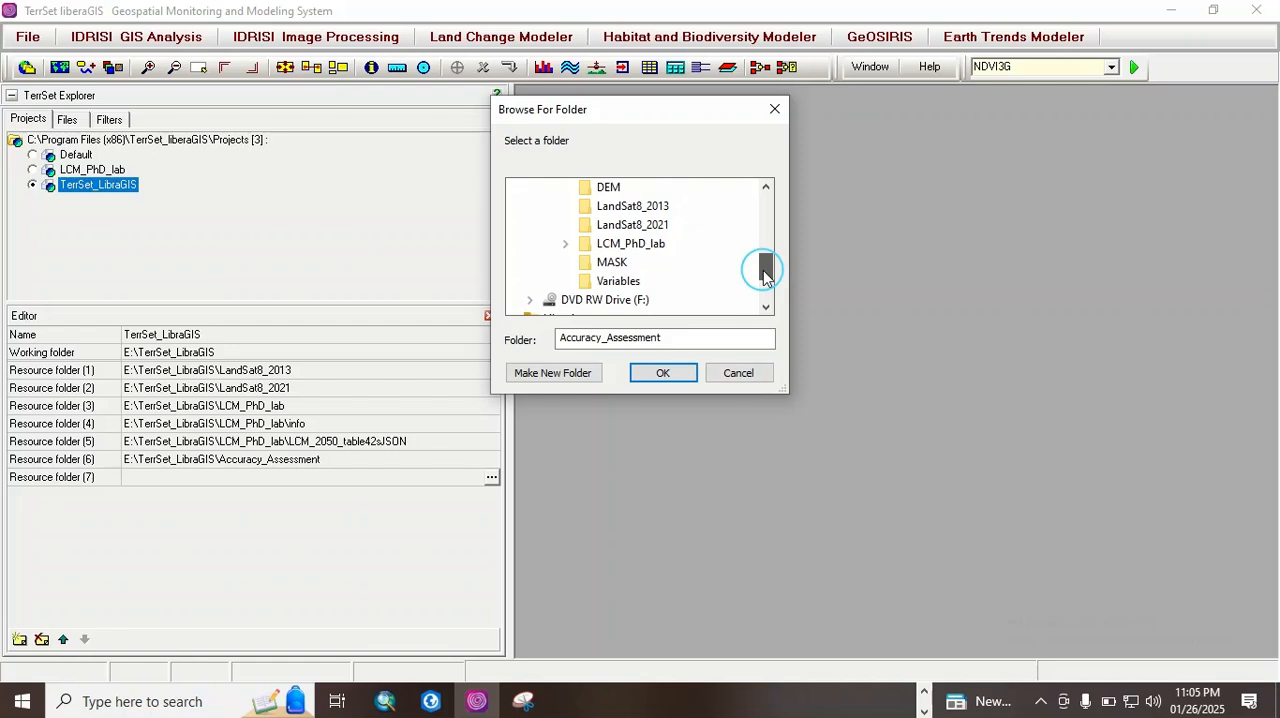
click(618, 263)
click(663, 372)
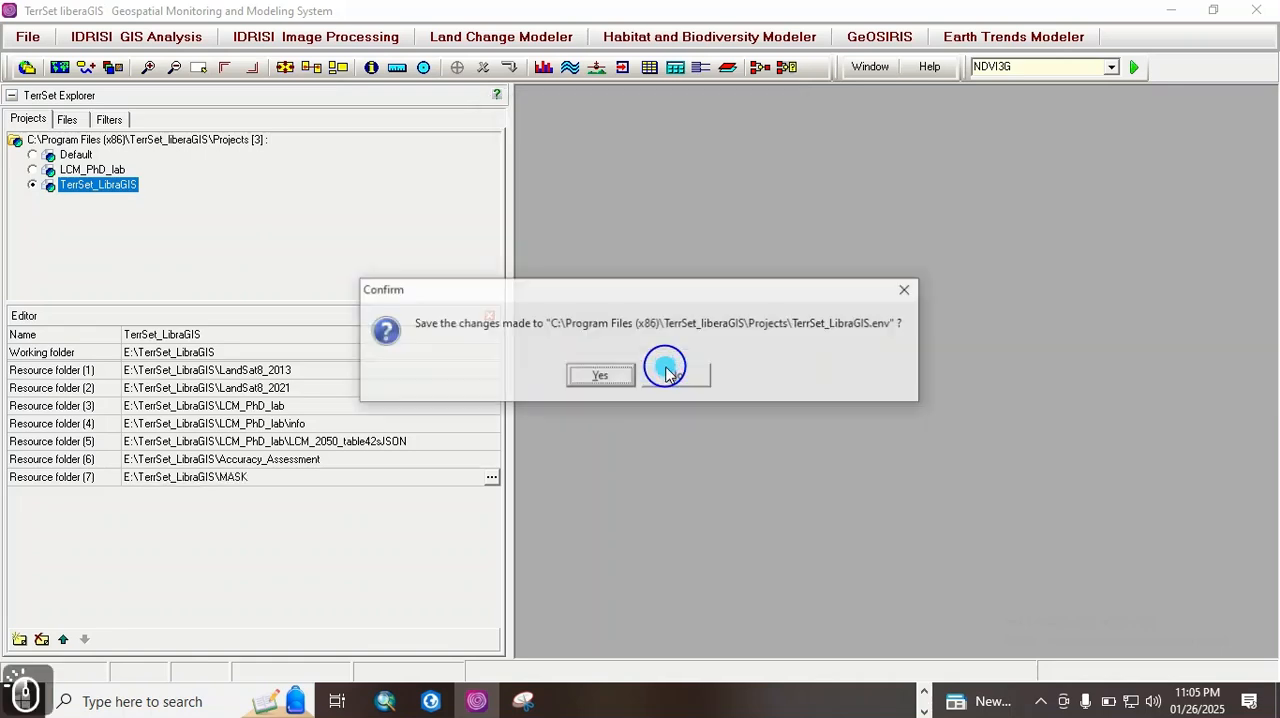
click(671, 376)
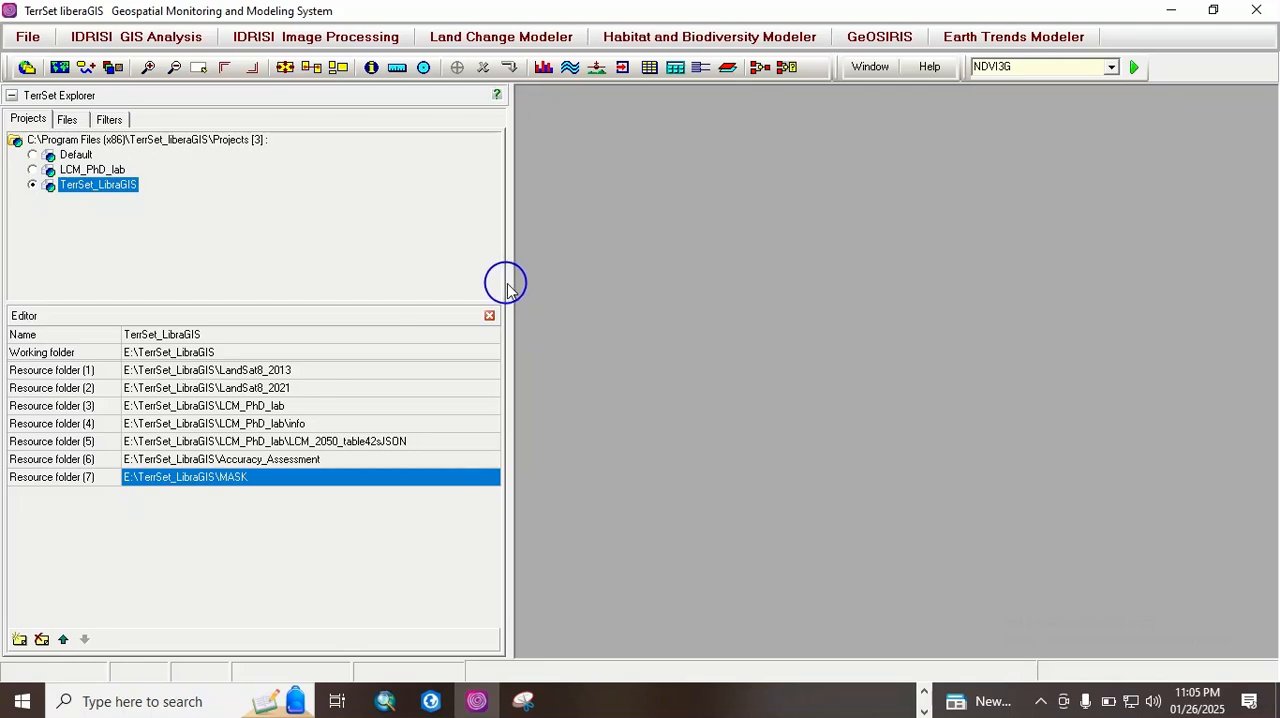
Step: Narrow TerrSet Explorer and list the files of both Landsat resource folders, with the bands of Raster Group_2021.rgf expanded
drag(508, 283, 275, 275)
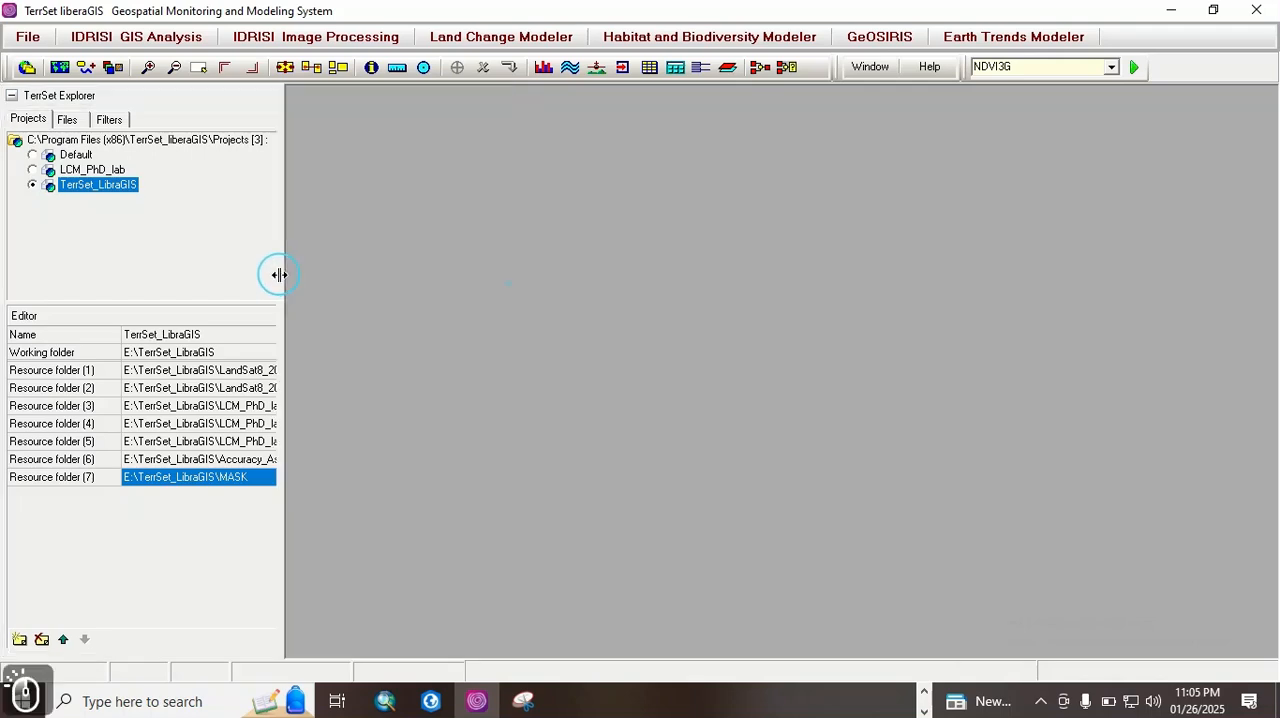
click(68, 119)
double_click(190, 157)
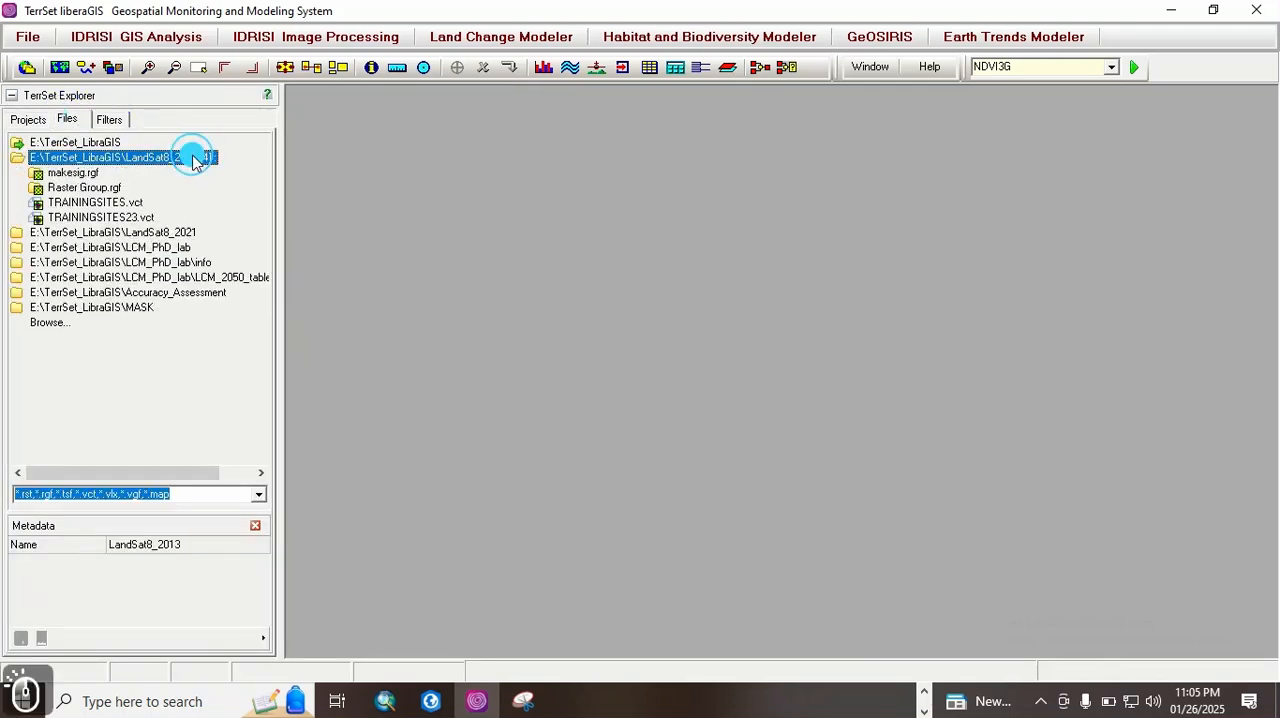
click(185, 233)
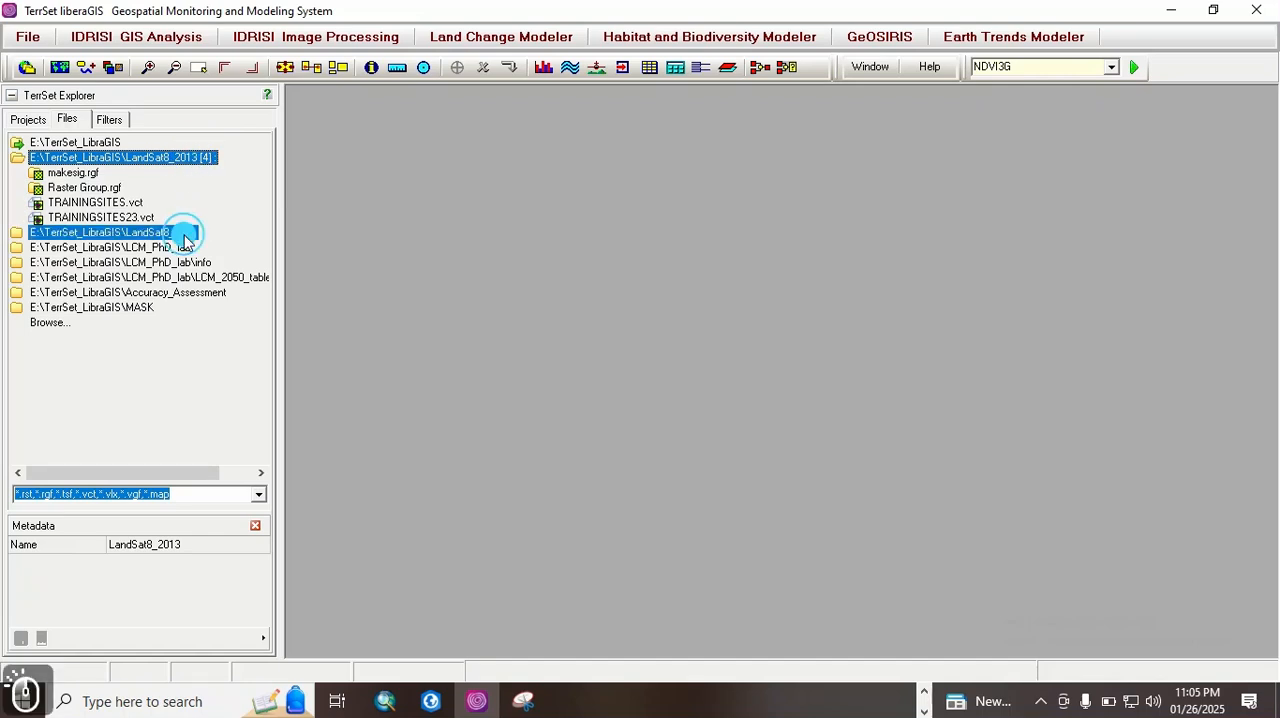
double_click(194, 238)
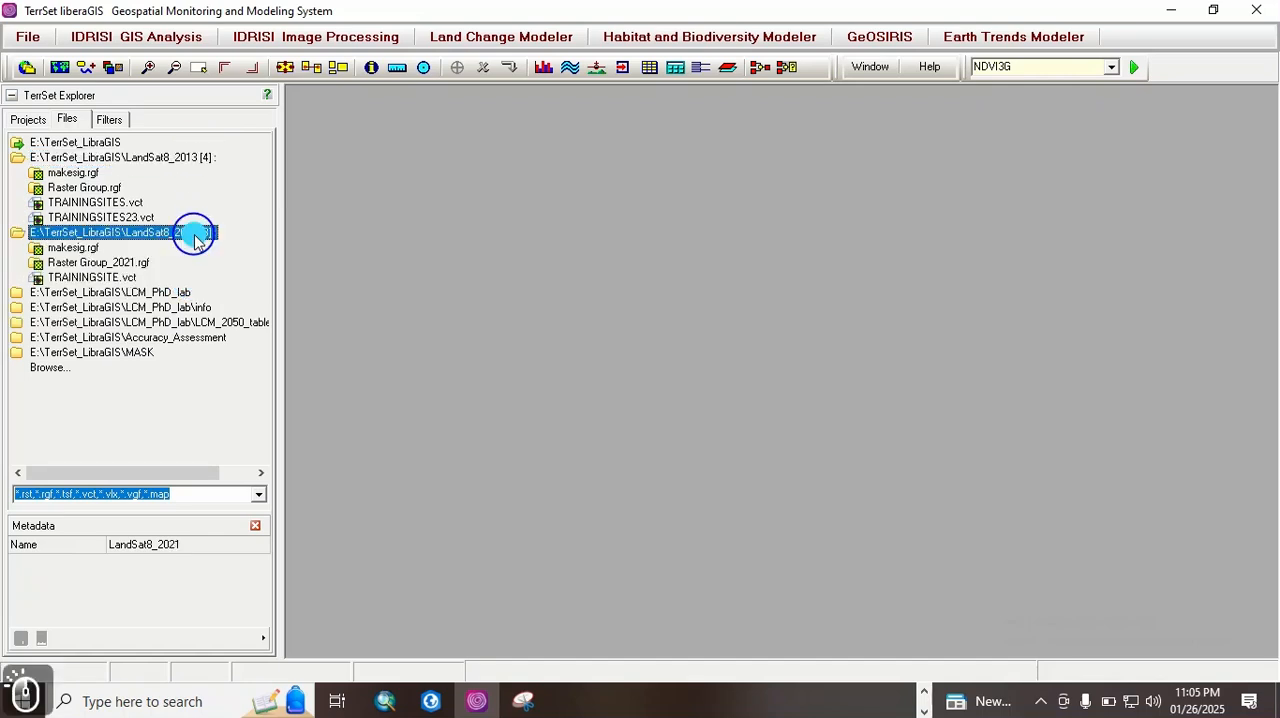
double_click(118, 265)
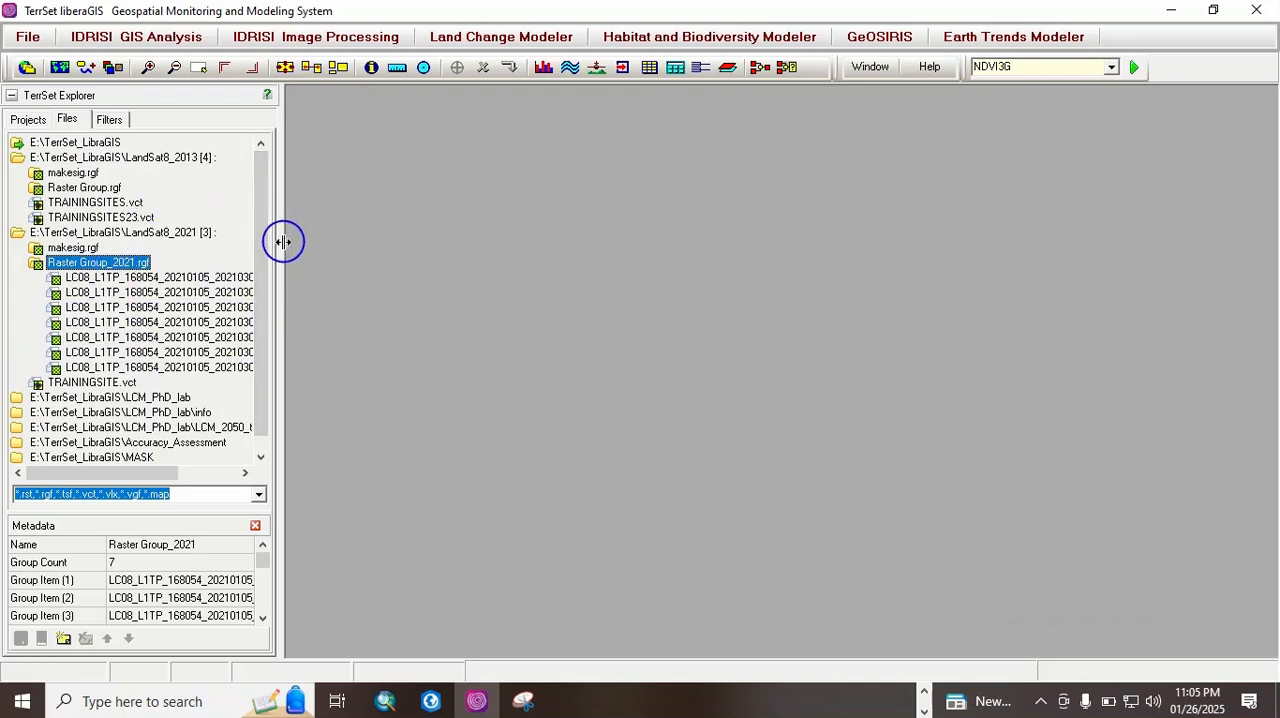
drag(386, 256, 293, 258)
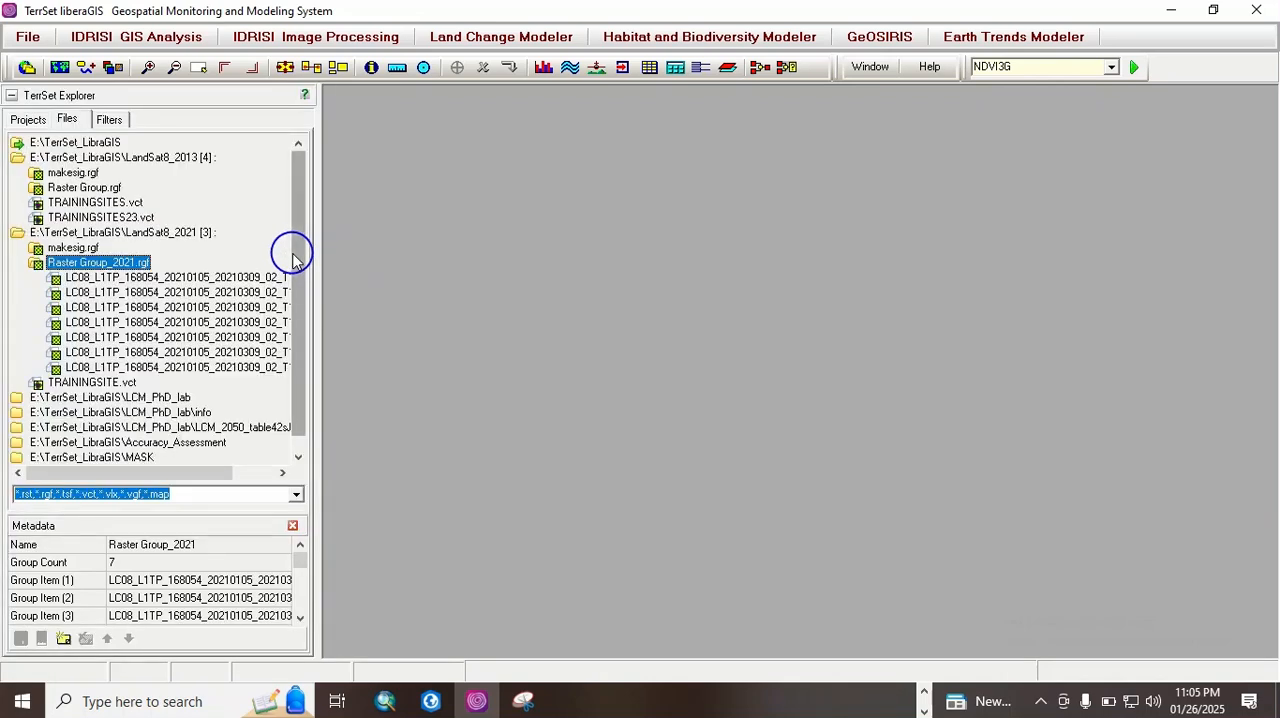
Step: Try to display the B1 band listed under Raster Group_2021.rgf from the widened TerrSet Explorer
click(190, 279)
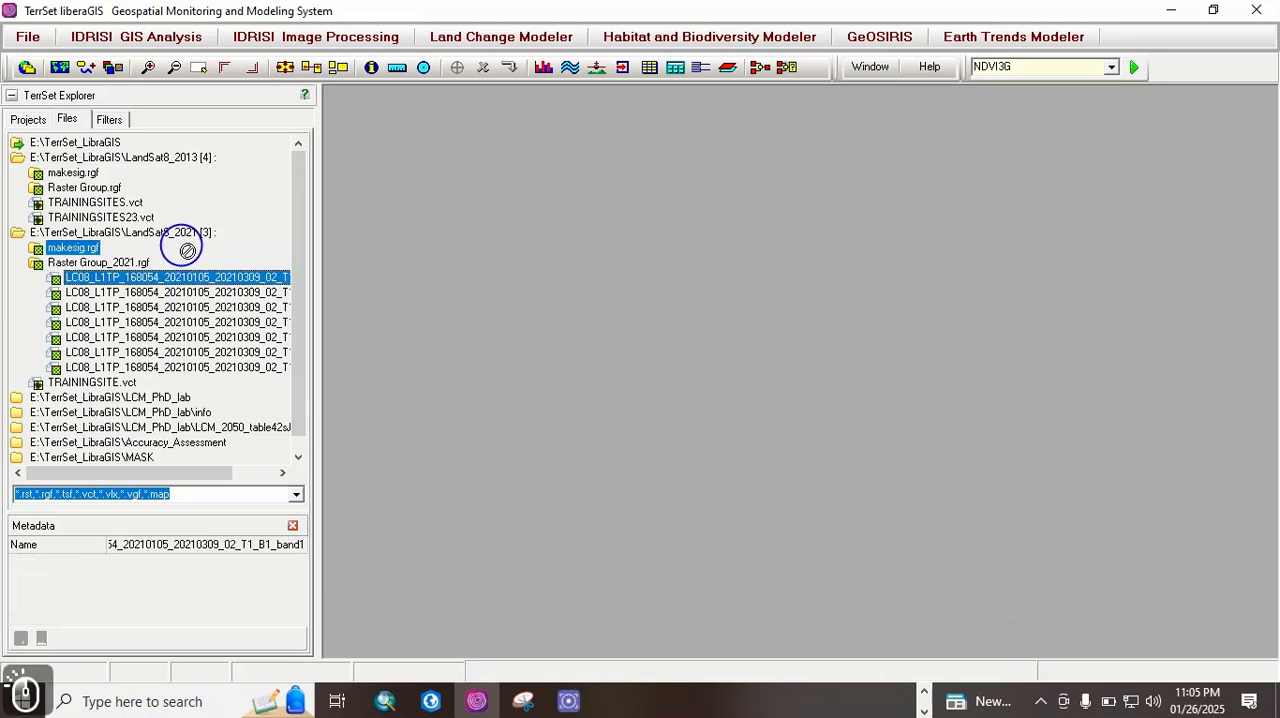
click(184, 236)
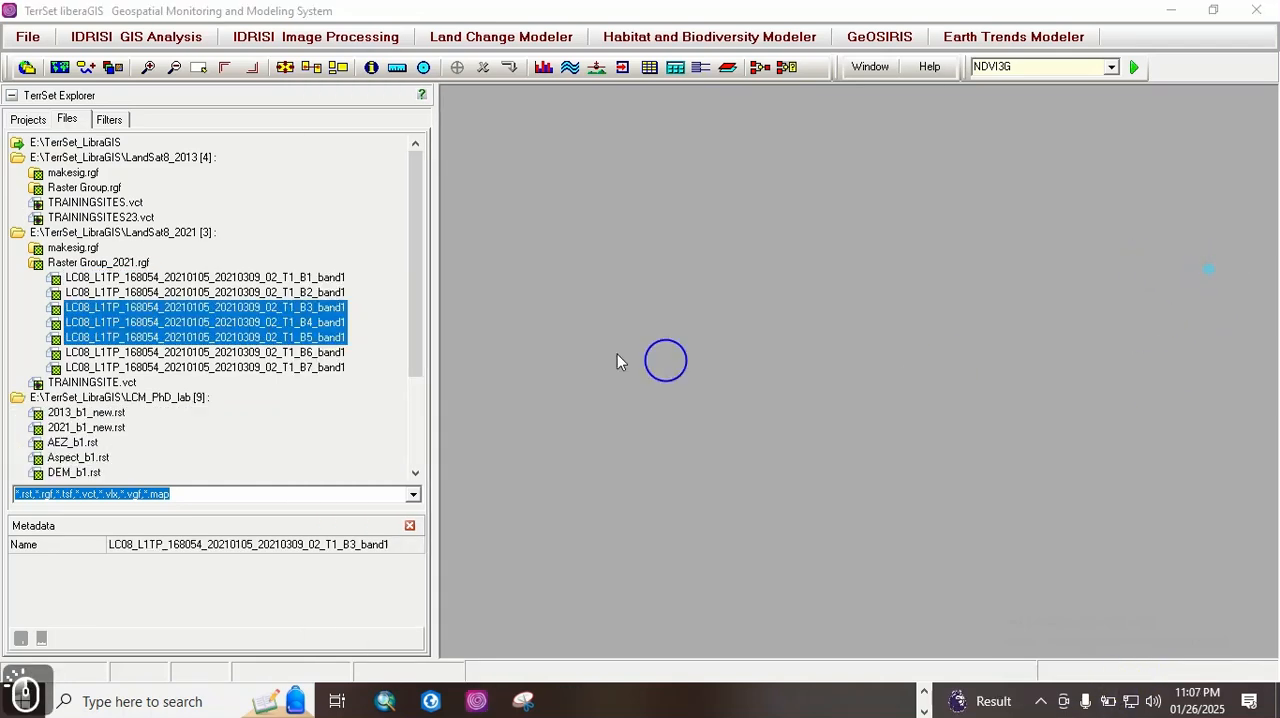
click(280, 278)
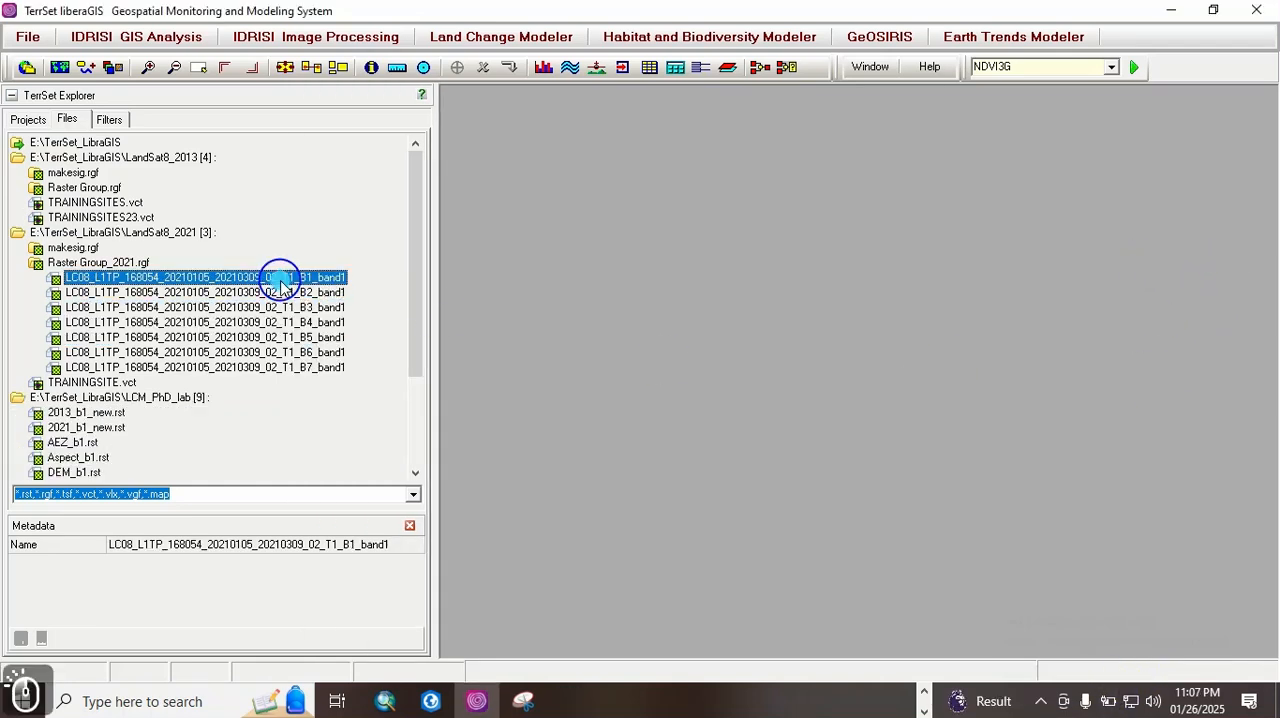
double_click(295, 280)
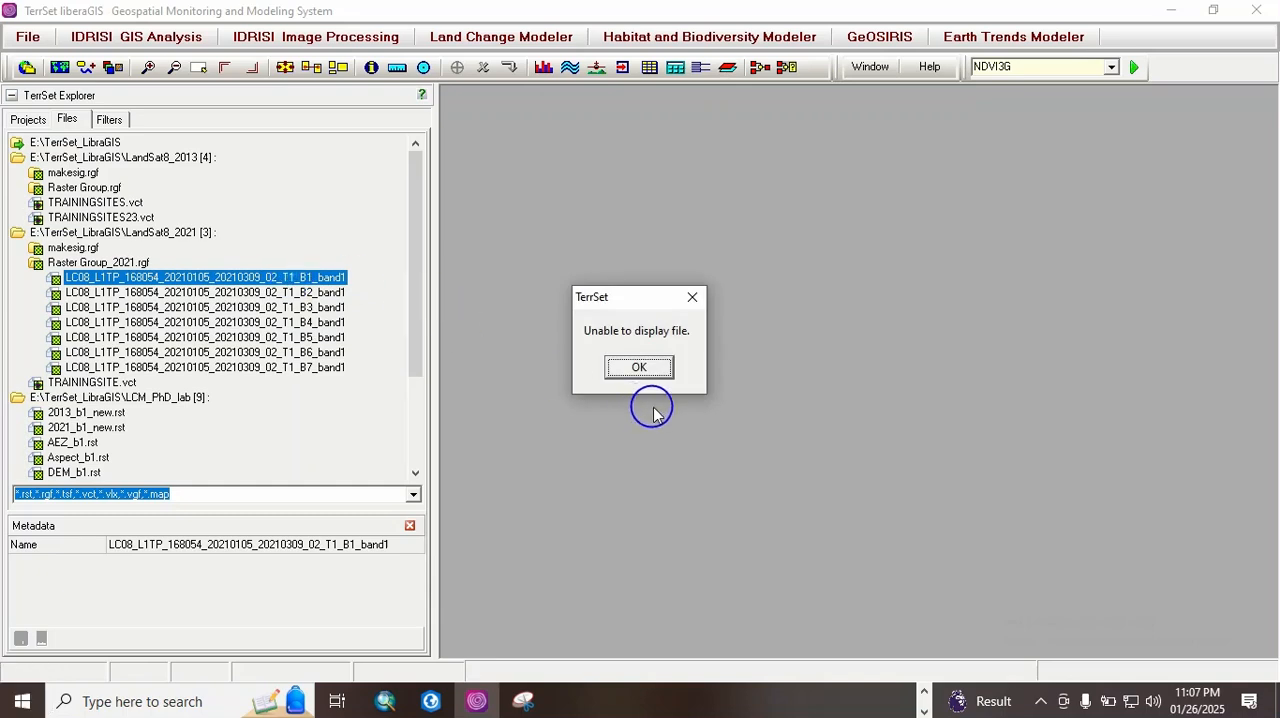
click(640, 369)
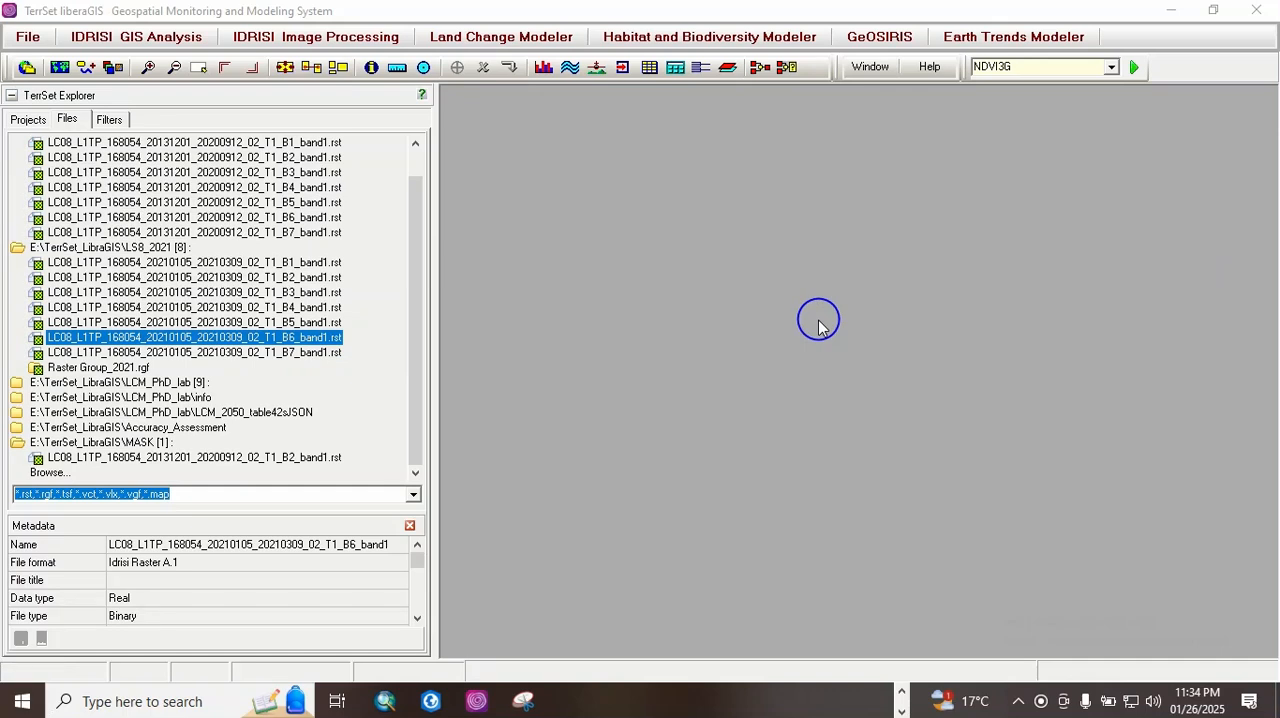
Step: Display bands B2, B3, B4 and B5 of the LS8_2013 folder as maps, and close all the map windows
drag(419, 217, 417, 163)
double_click(318, 187)
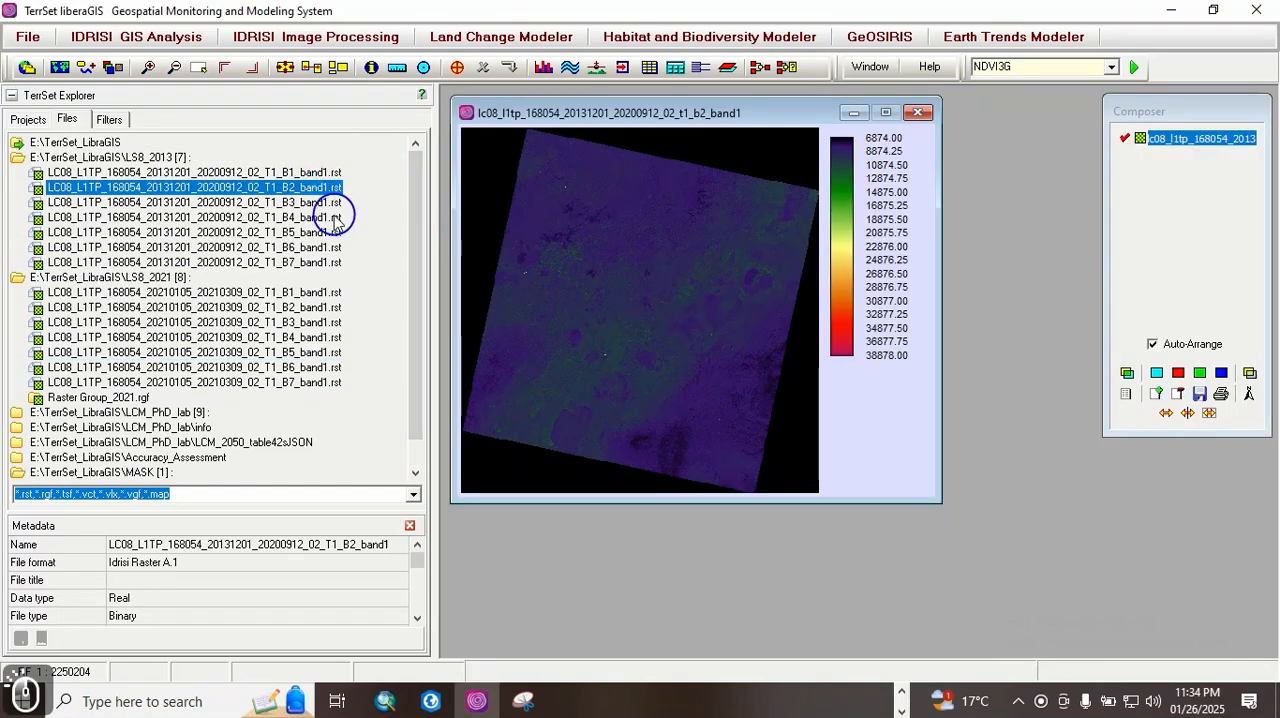
click(324, 203)
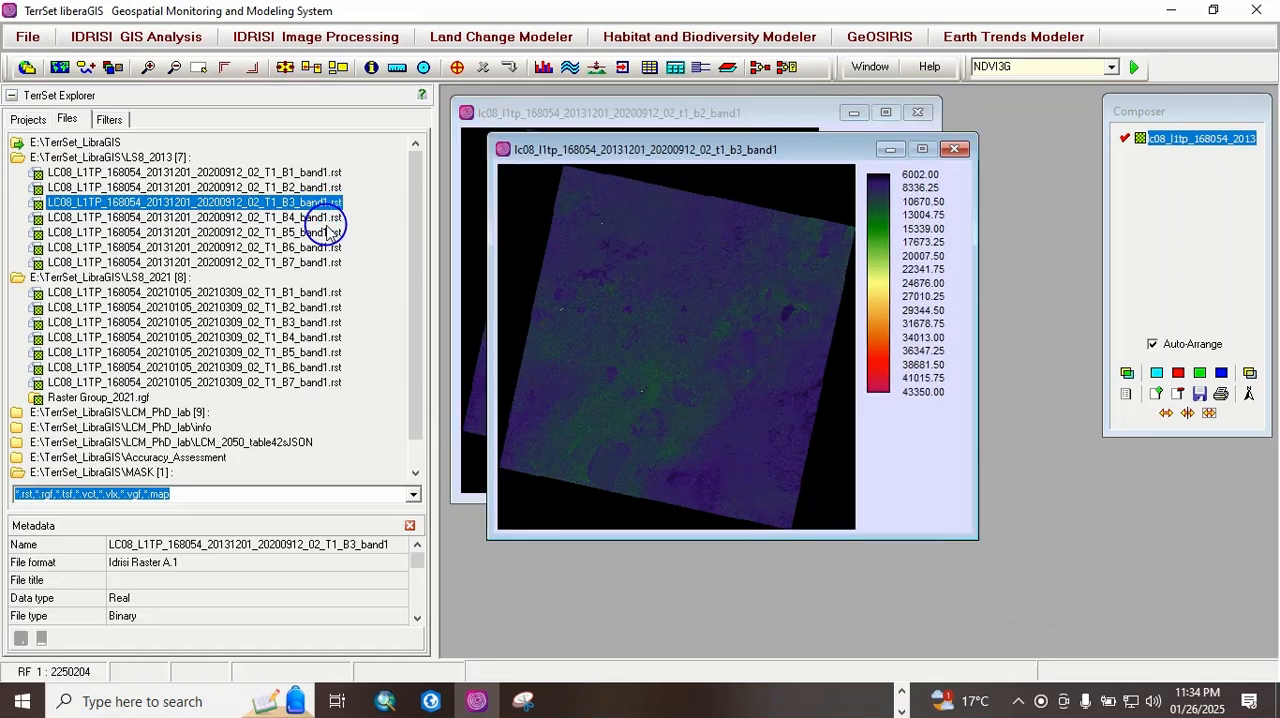
click(322, 217)
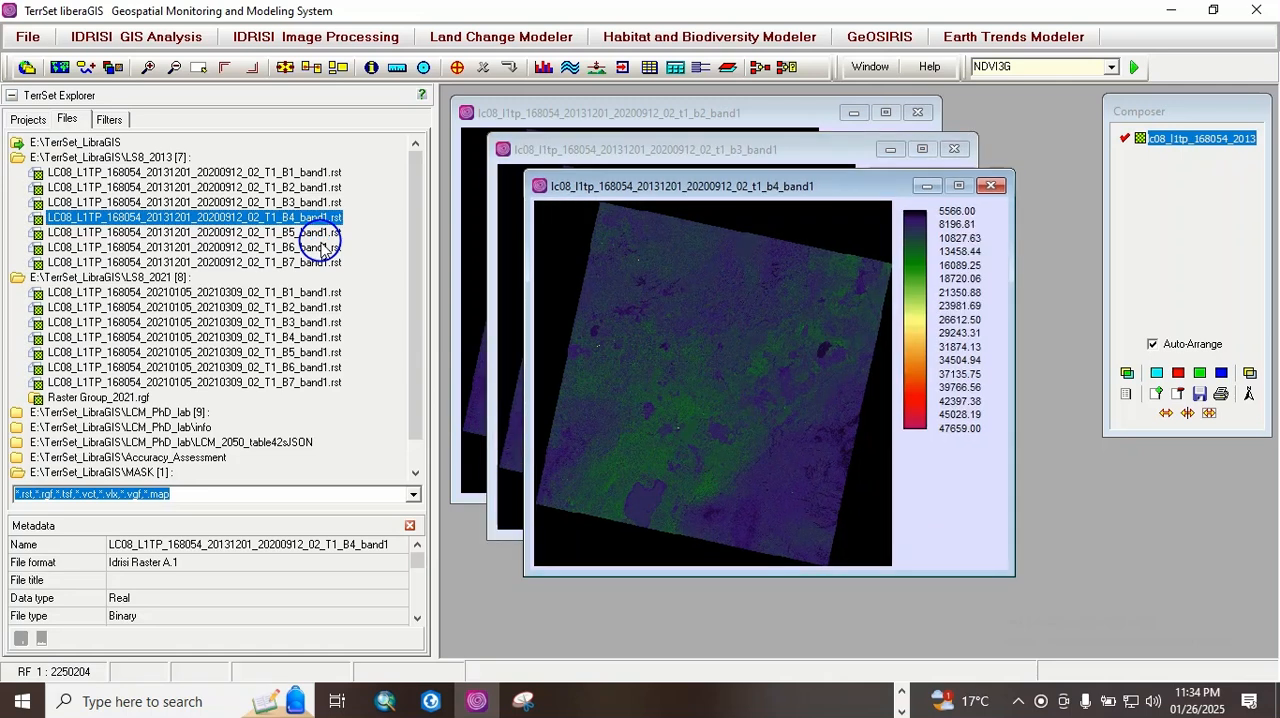
double_click(316, 233)
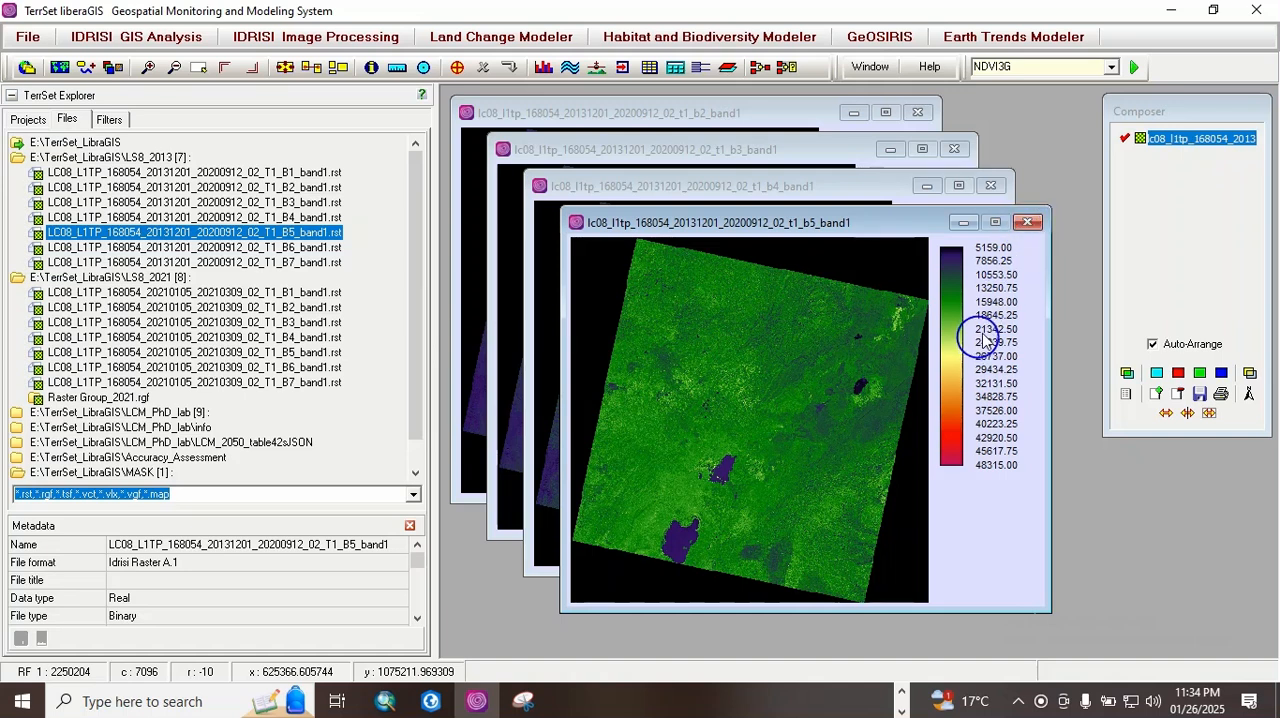
click(1030, 225)
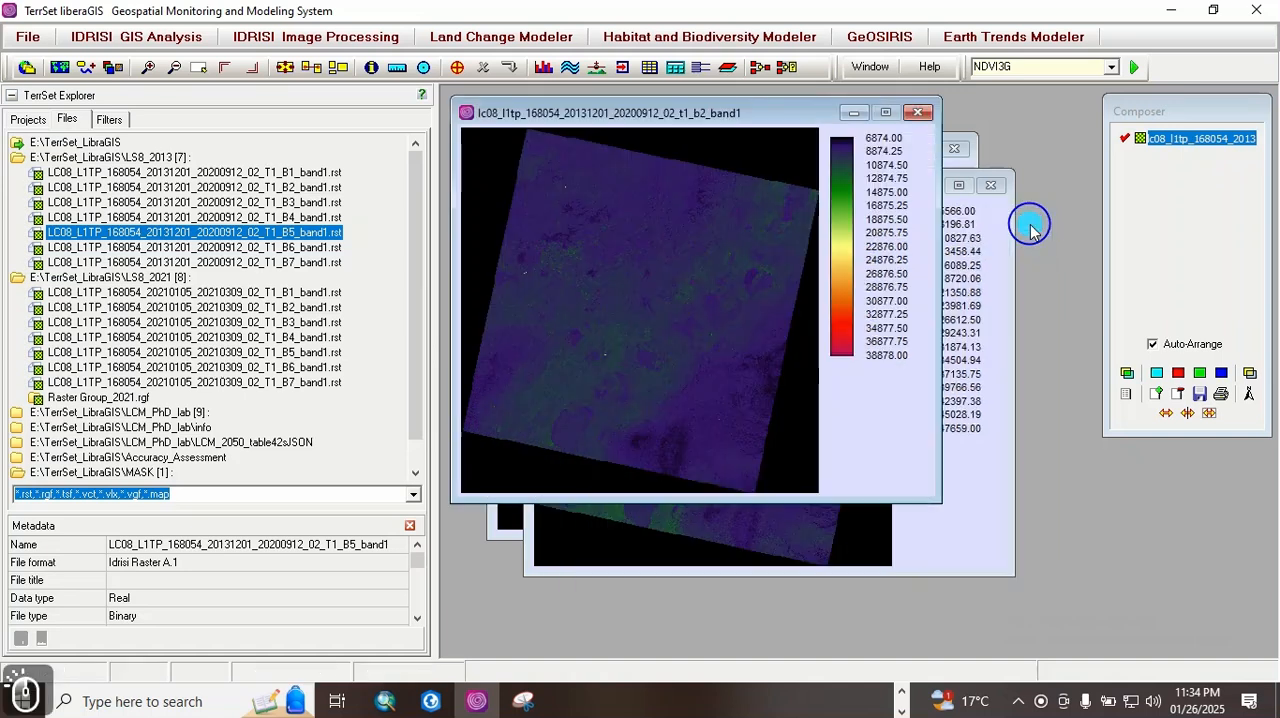
click(886, 68)
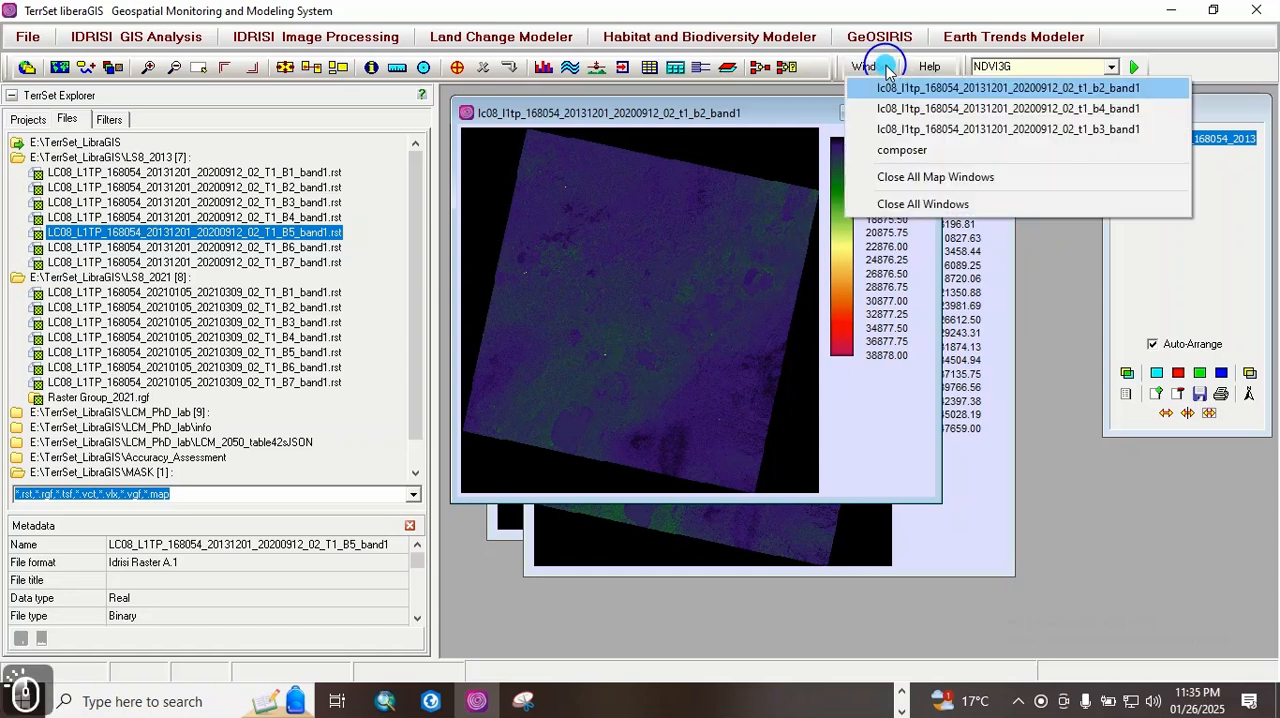
click(964, 176)
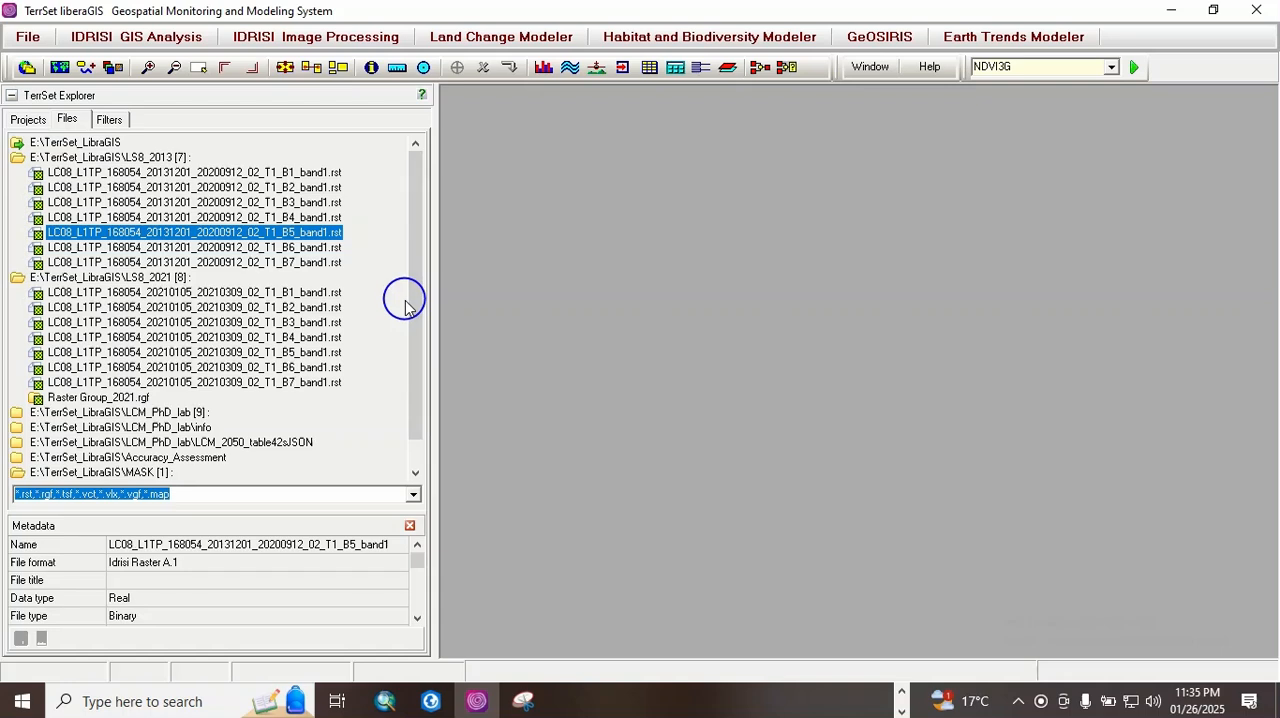
Step: Display bands B1 and B2 of the LS8_2021 folder one after the other, closing each map after viewing it
double_click(300, 292)
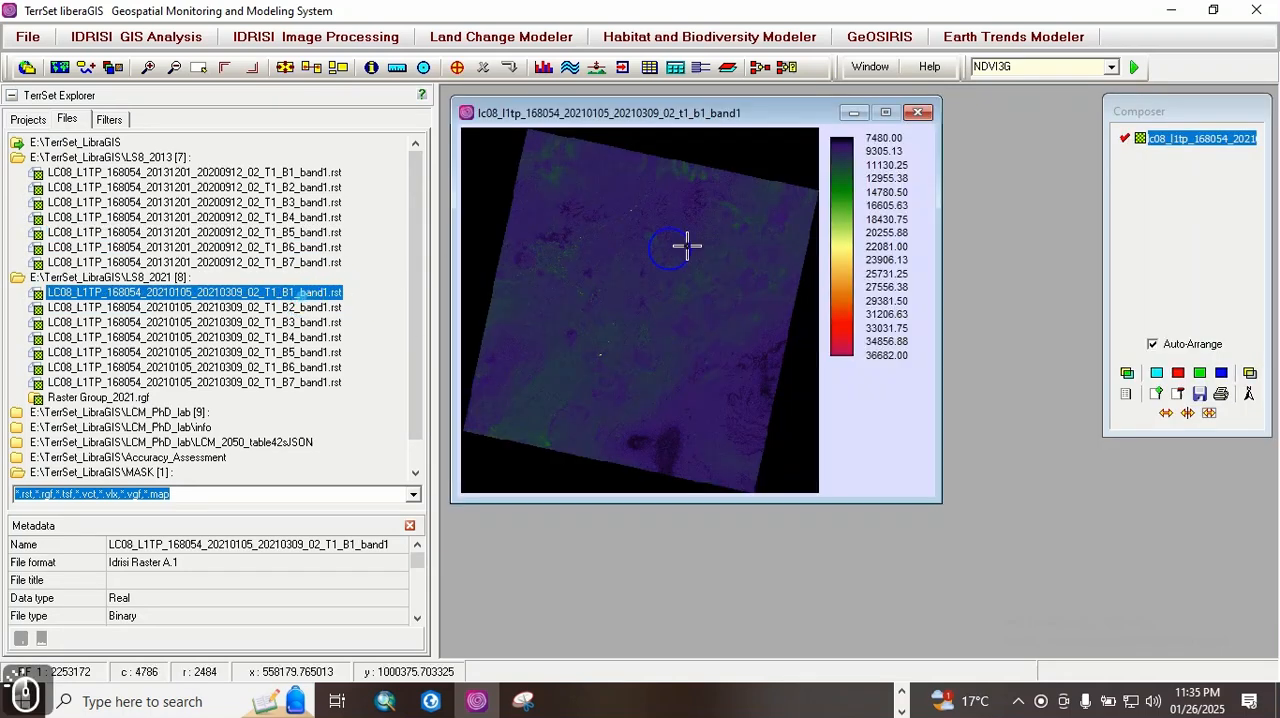
click(918, 112)
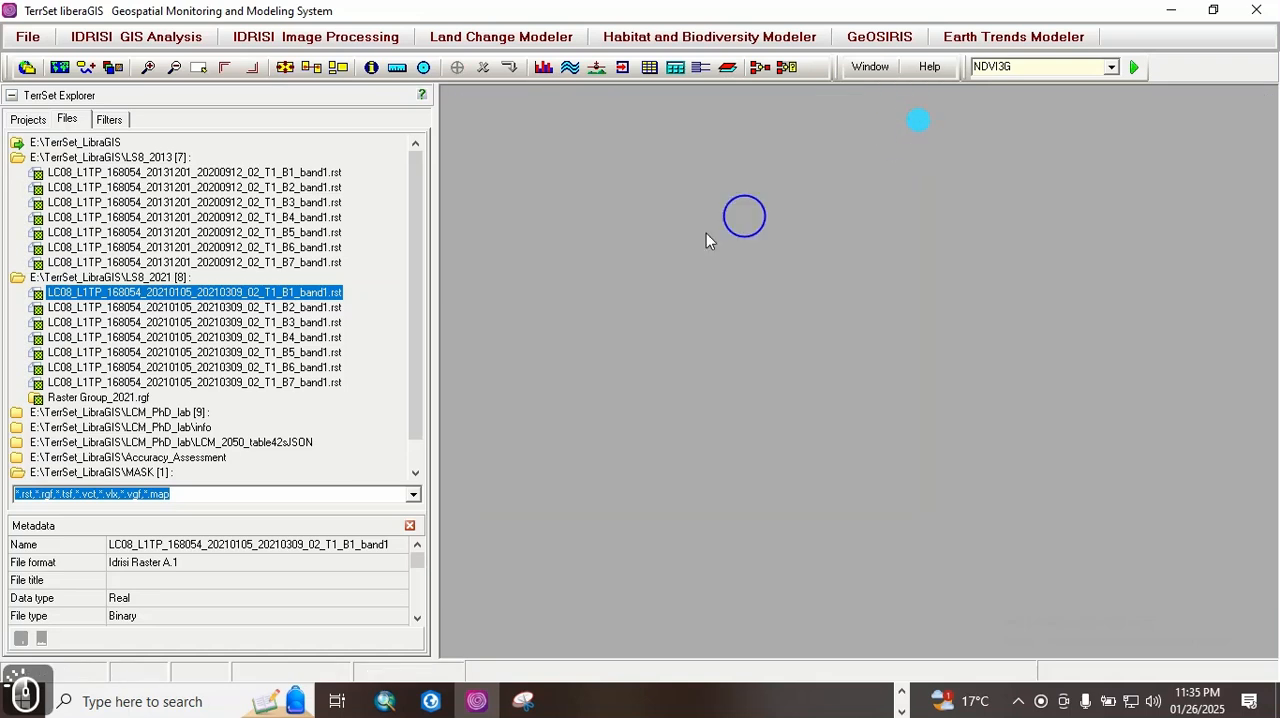
double_click(320, 307)
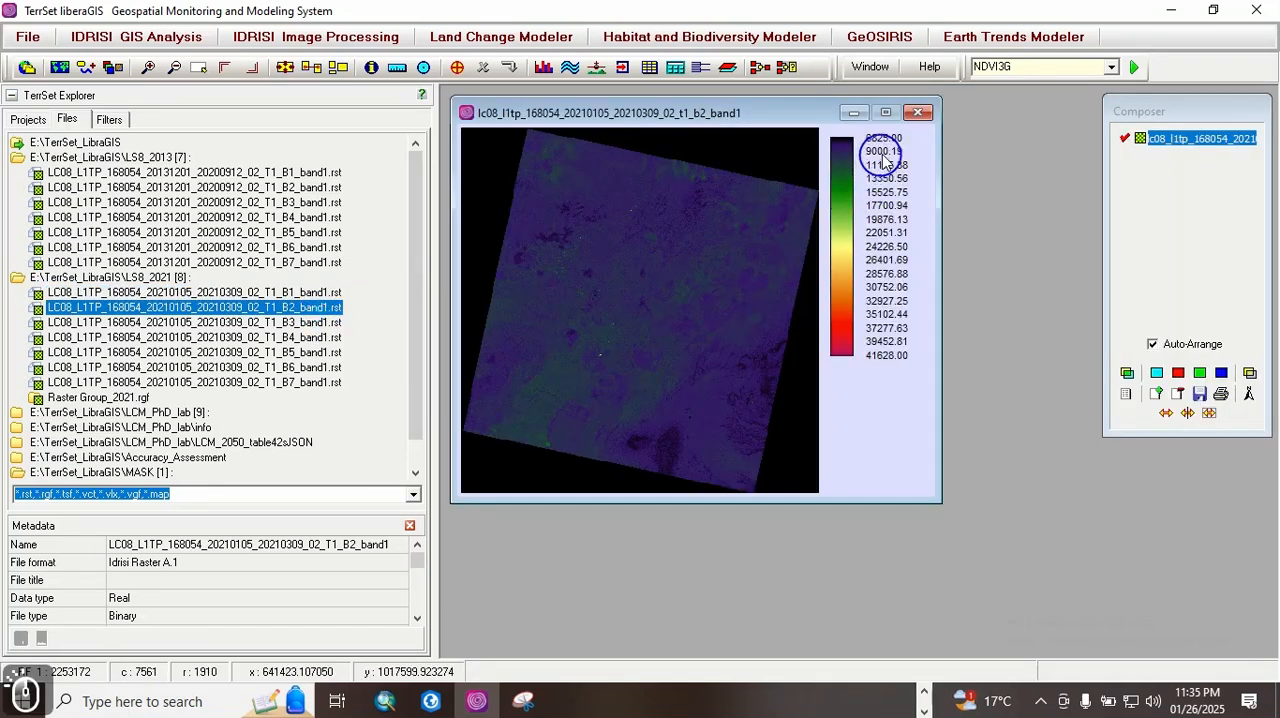
click(918, 113)
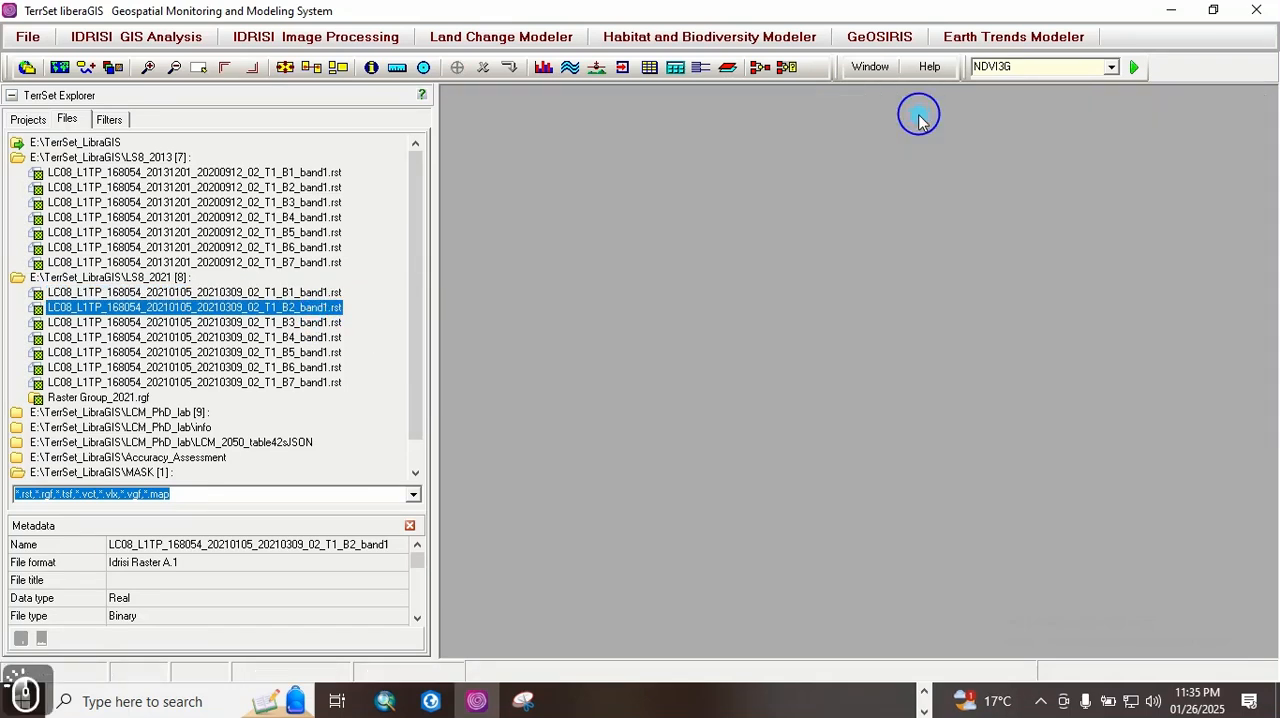
Step: Find the Composite module with the module shortcut search and launch it
drag(1014, 66, 960, 75)
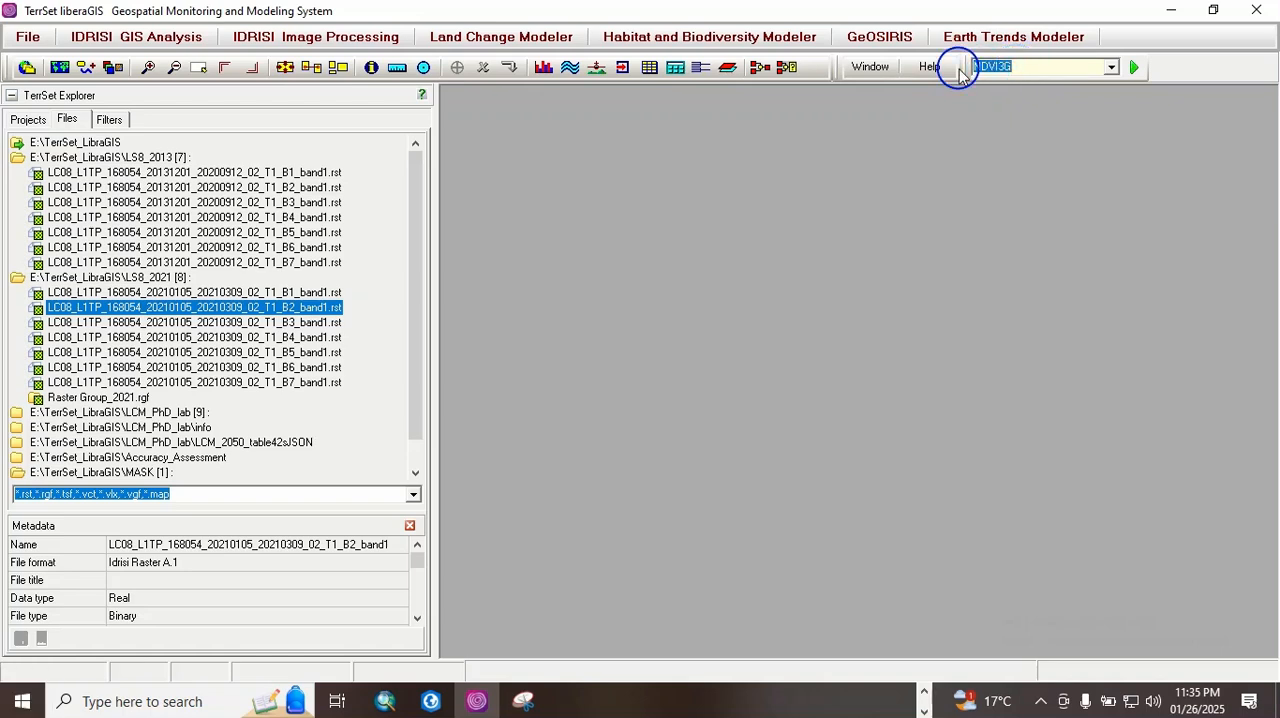
text(comp)
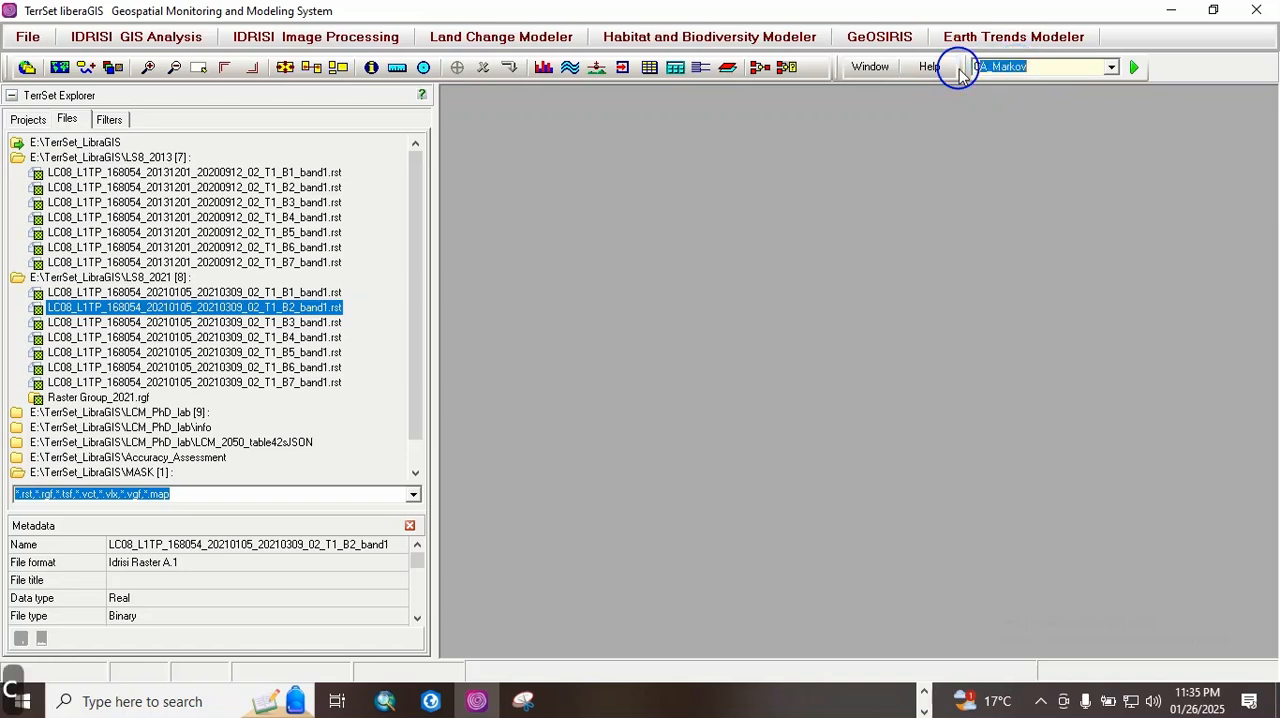
click(1134, 66)
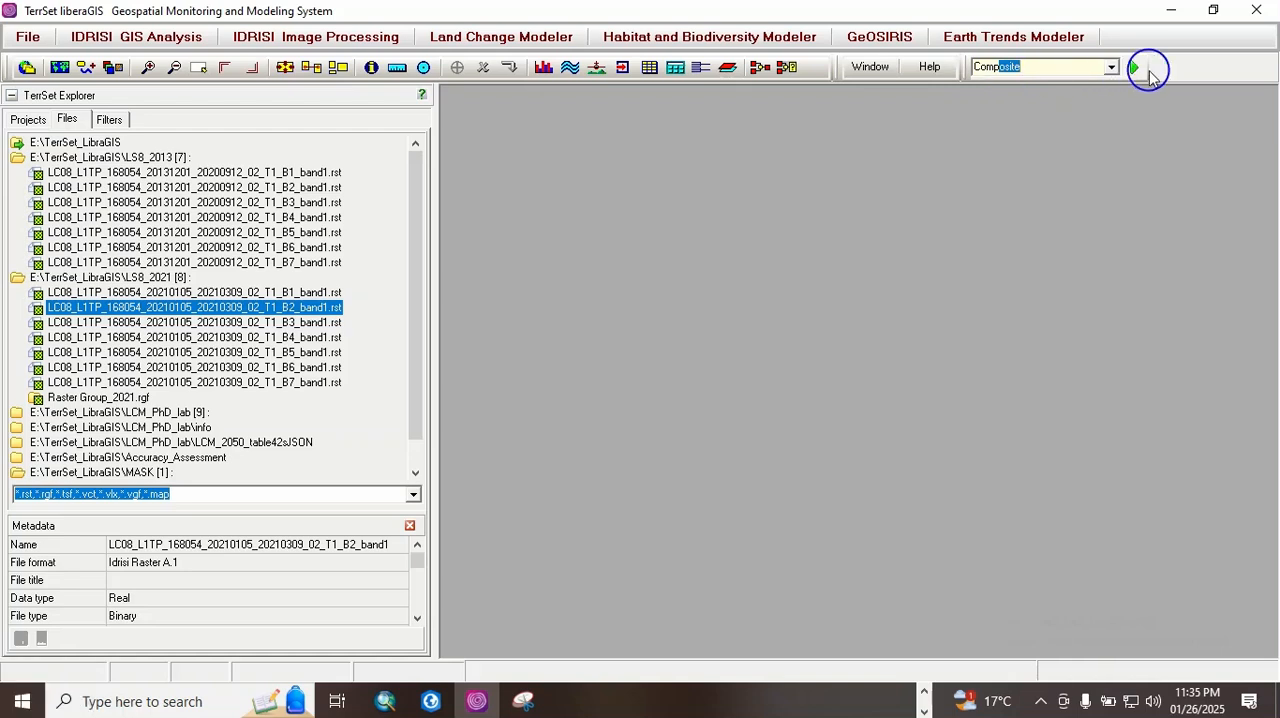
Step: Call COMPOSITE again from the image enhancement modules and move its dialog closer to TerrSet Explorer
click(298, 37)
mouse_move(307, 62)
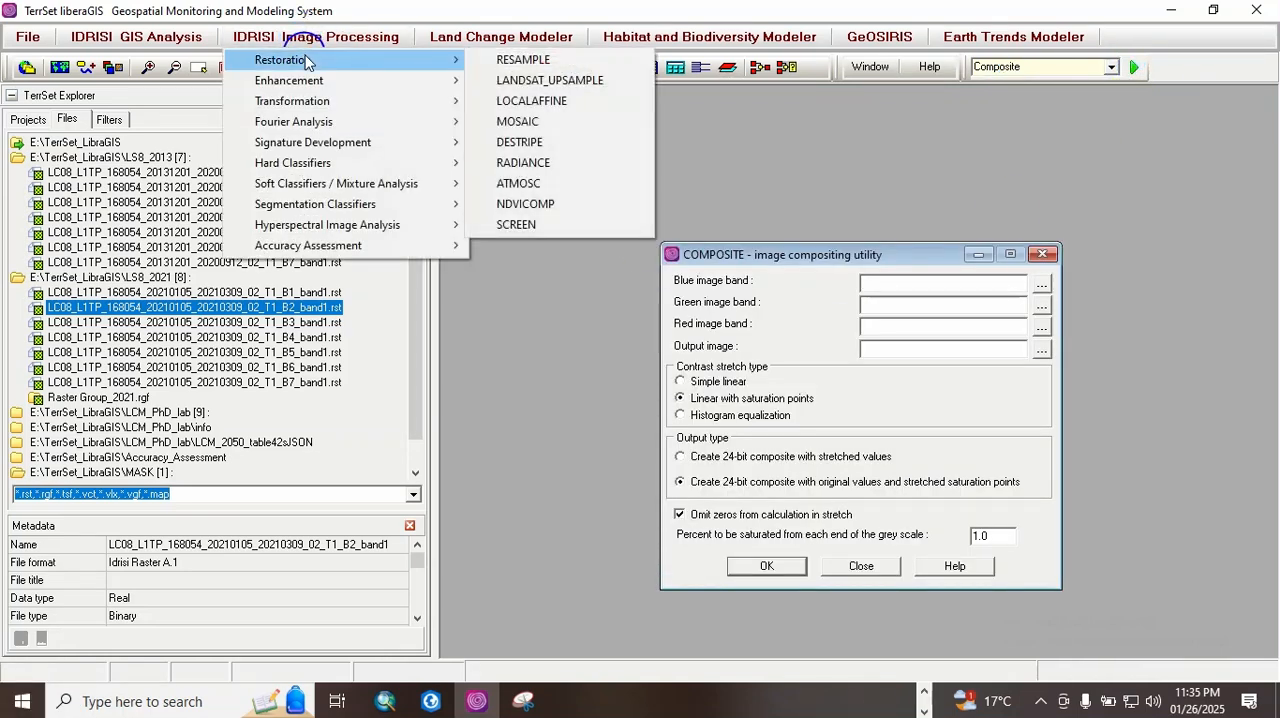
mouse_move(310, 87)
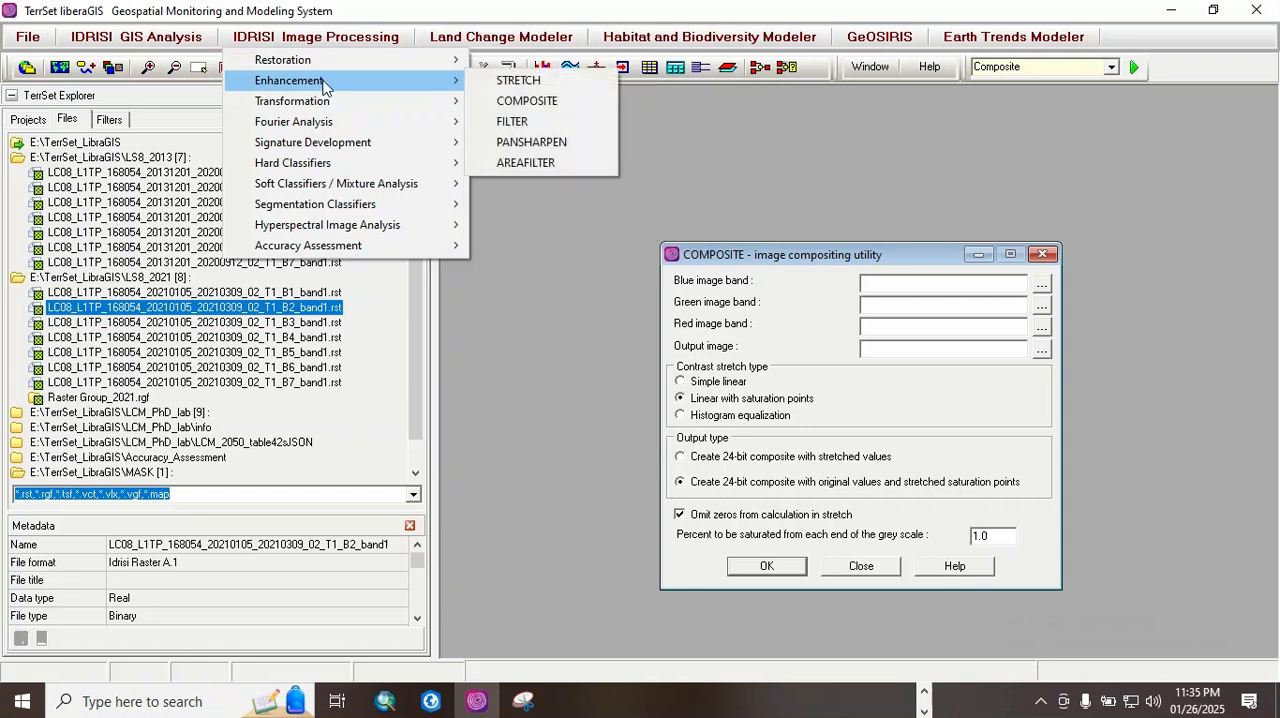
click(522, 100)
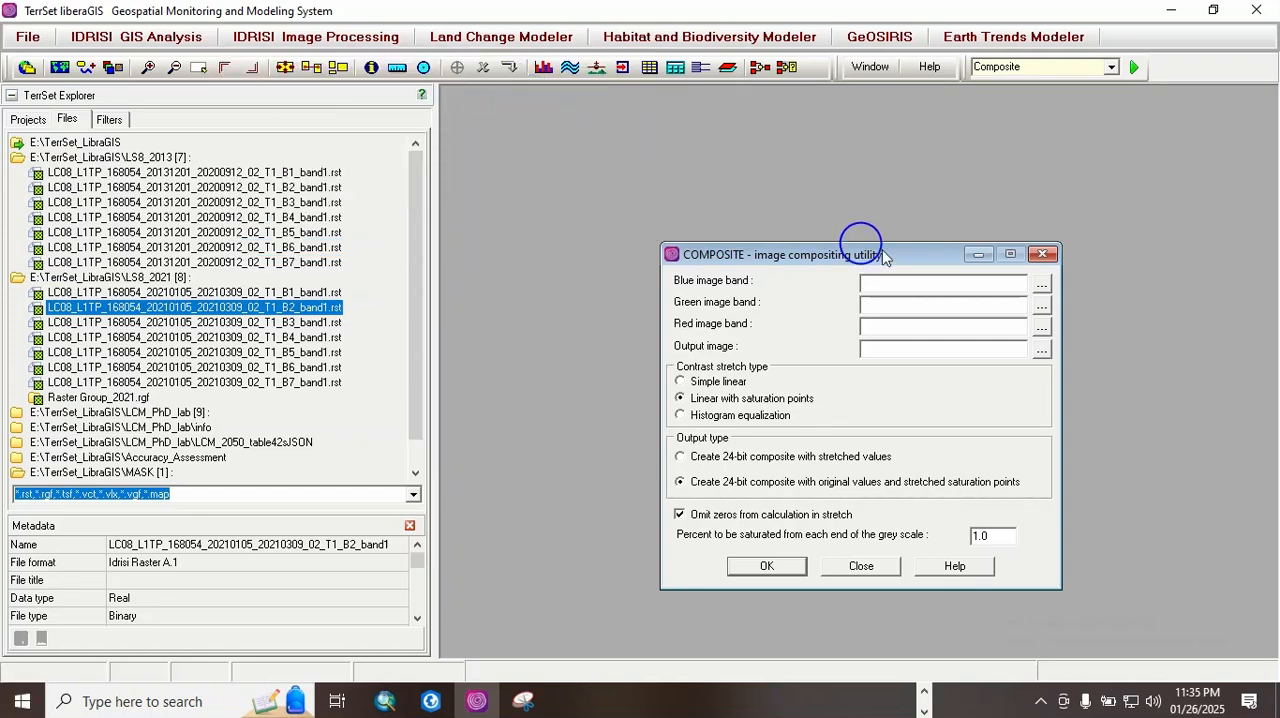
drag(850, 256, 717, 162)
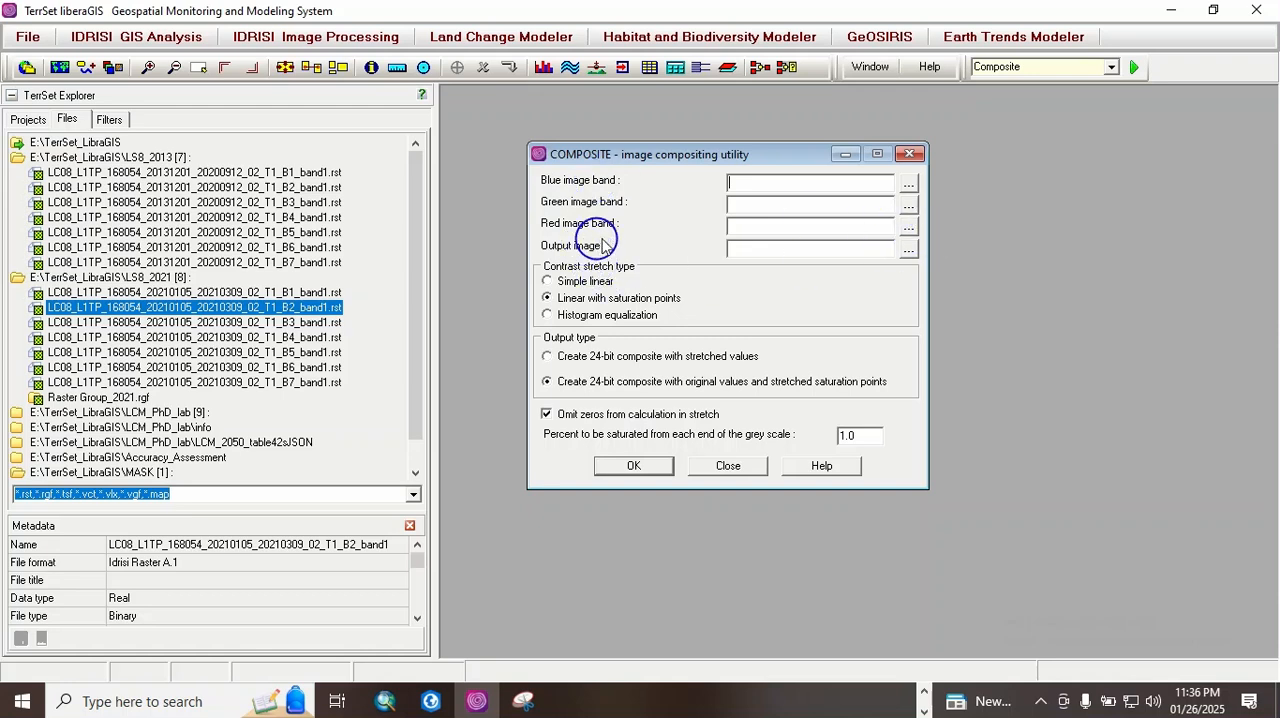
Step: Assign the LS8_2013 bands to the composite: B5 as red, B4 as green and B3 as blue
click(908, 226)
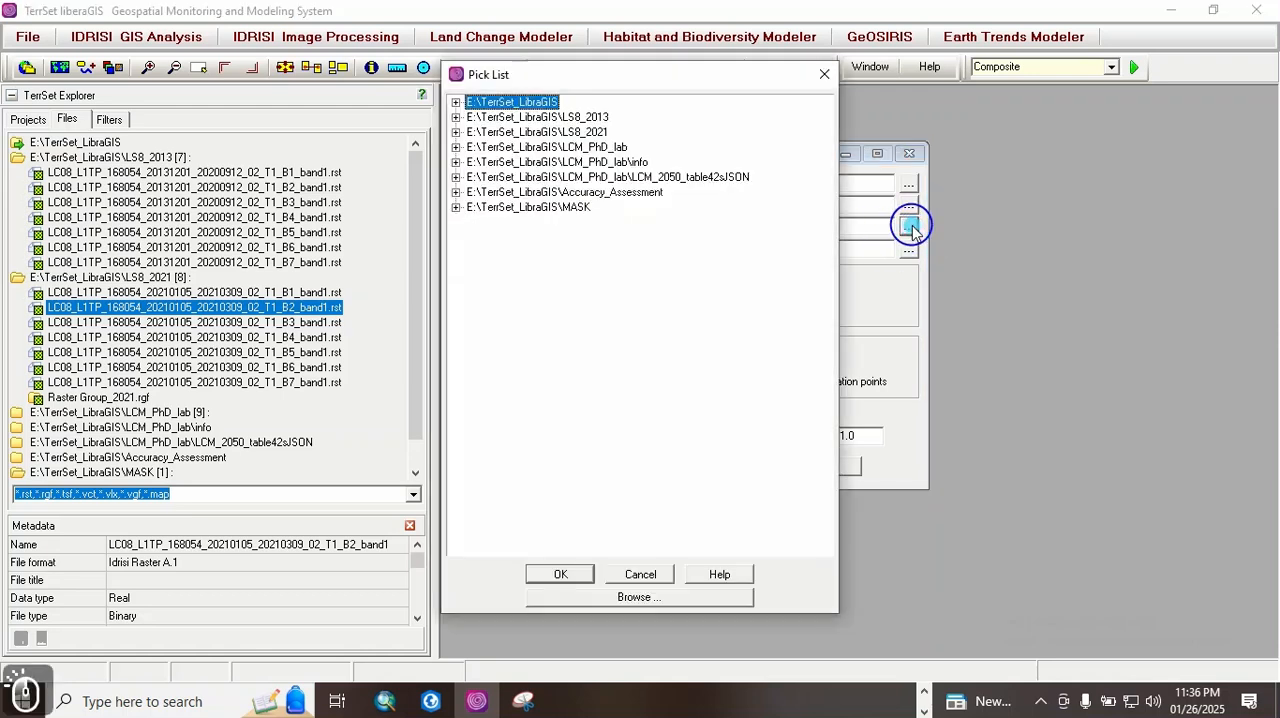
double_click(598, 117)
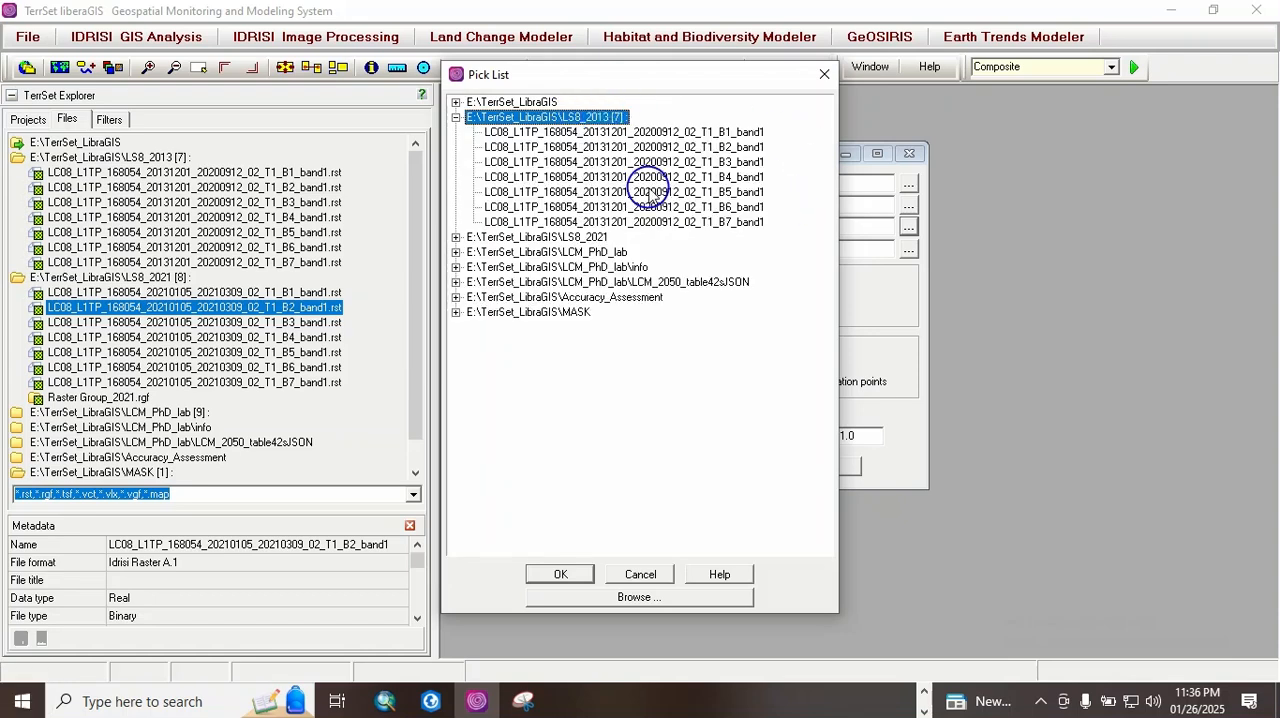
double_click(762, 190)
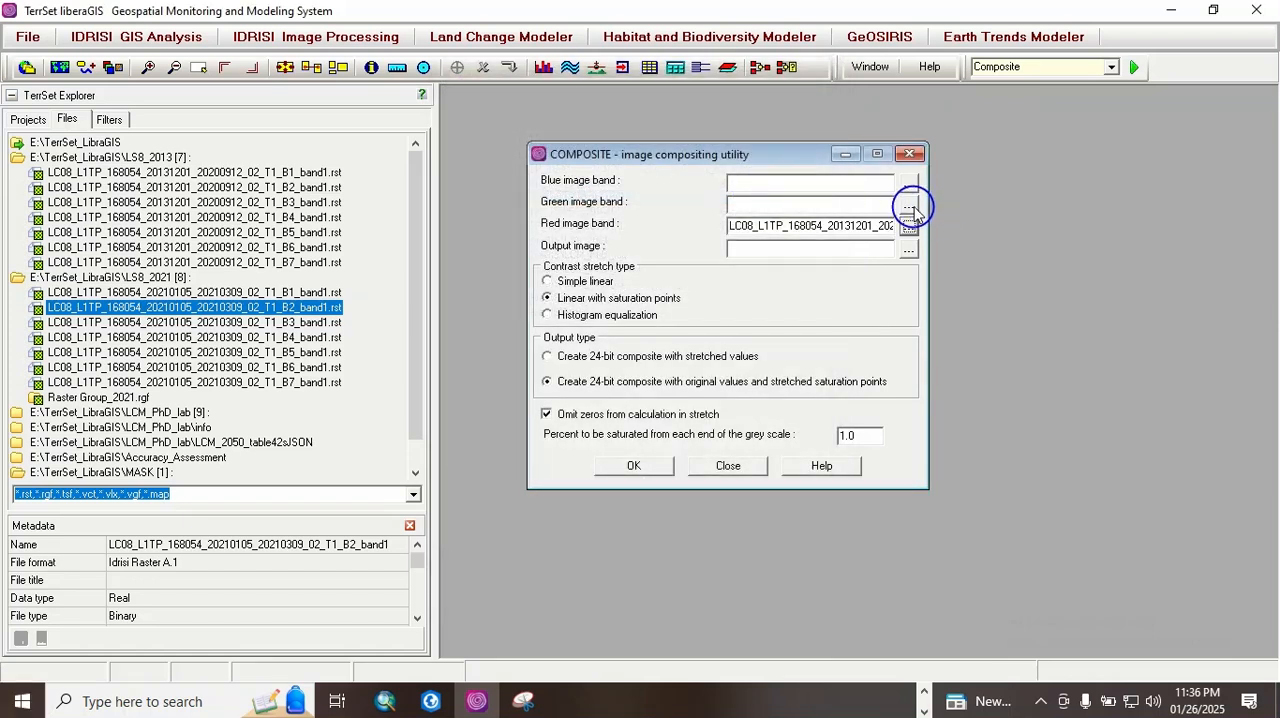
click(908, 205)
click(752, 178)
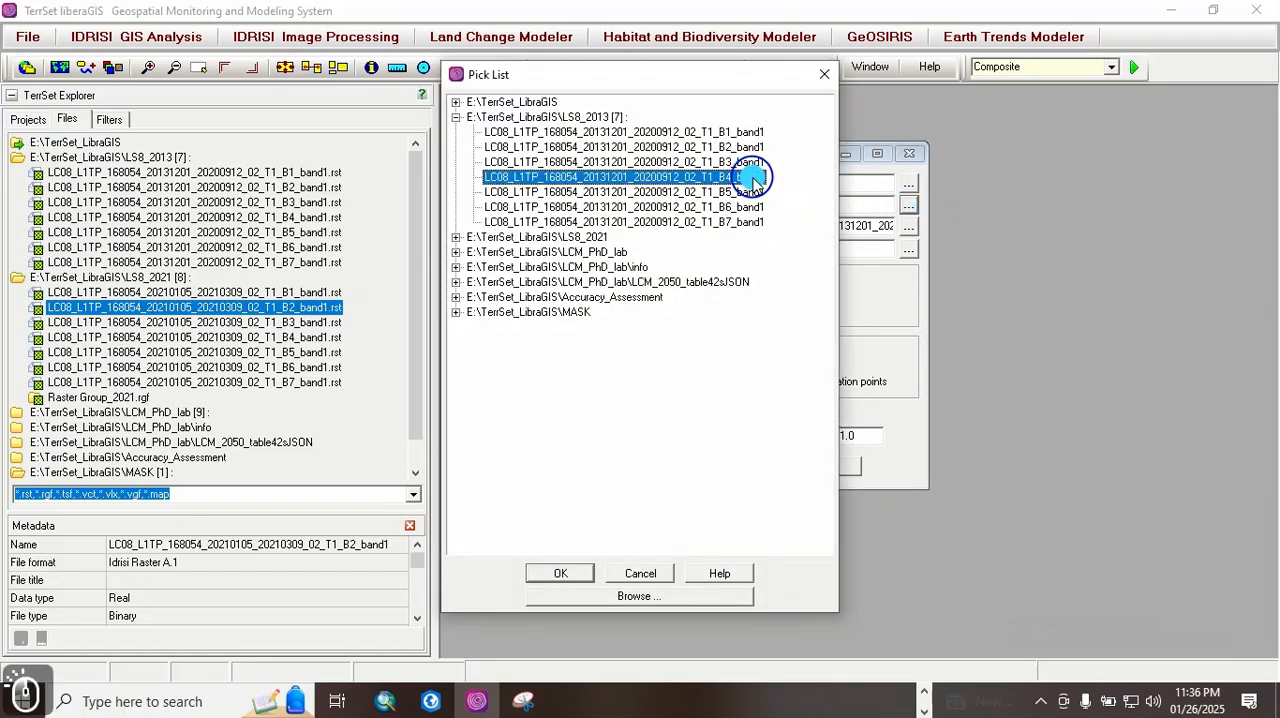
double_click(752, 178)
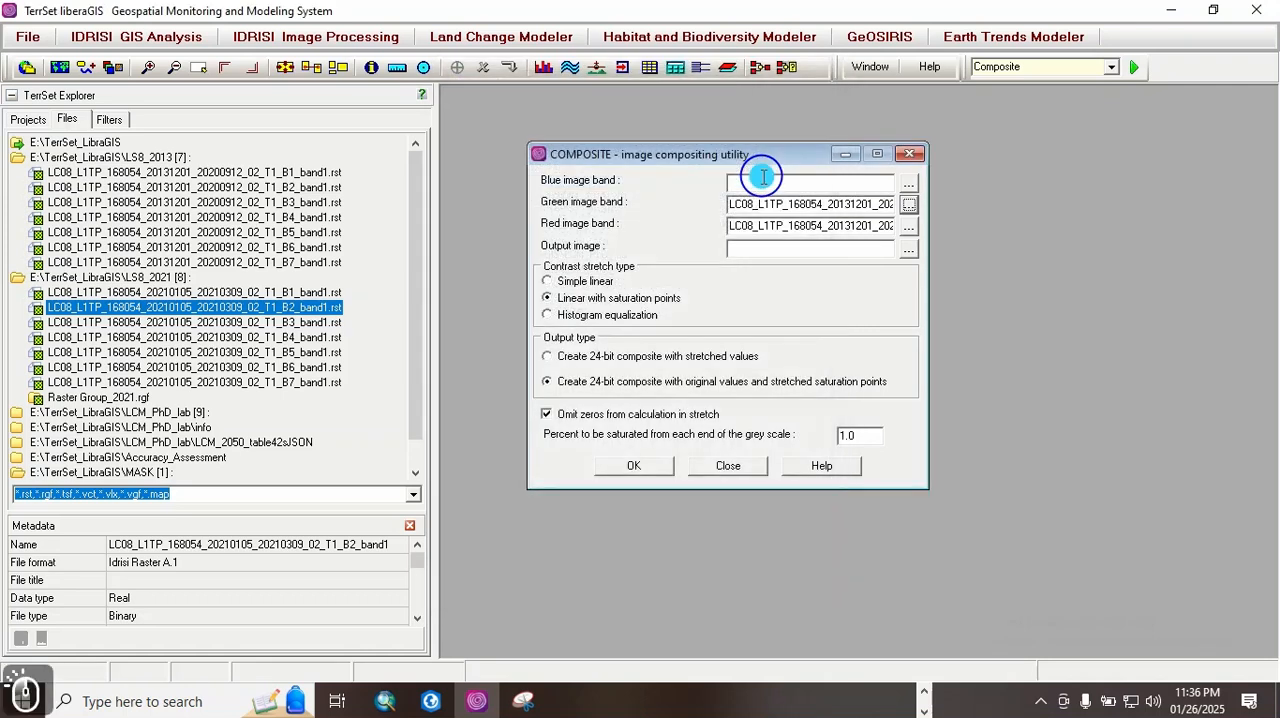
click(908, 183)
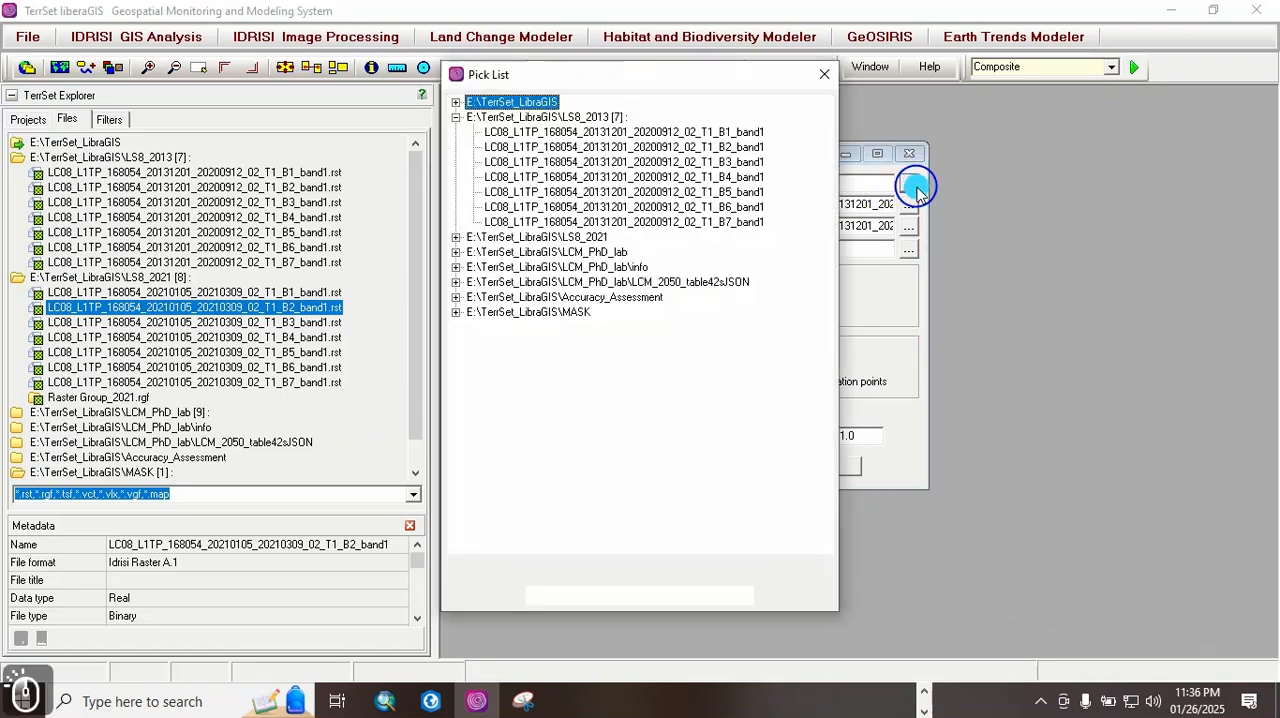
double_click(752, 162)
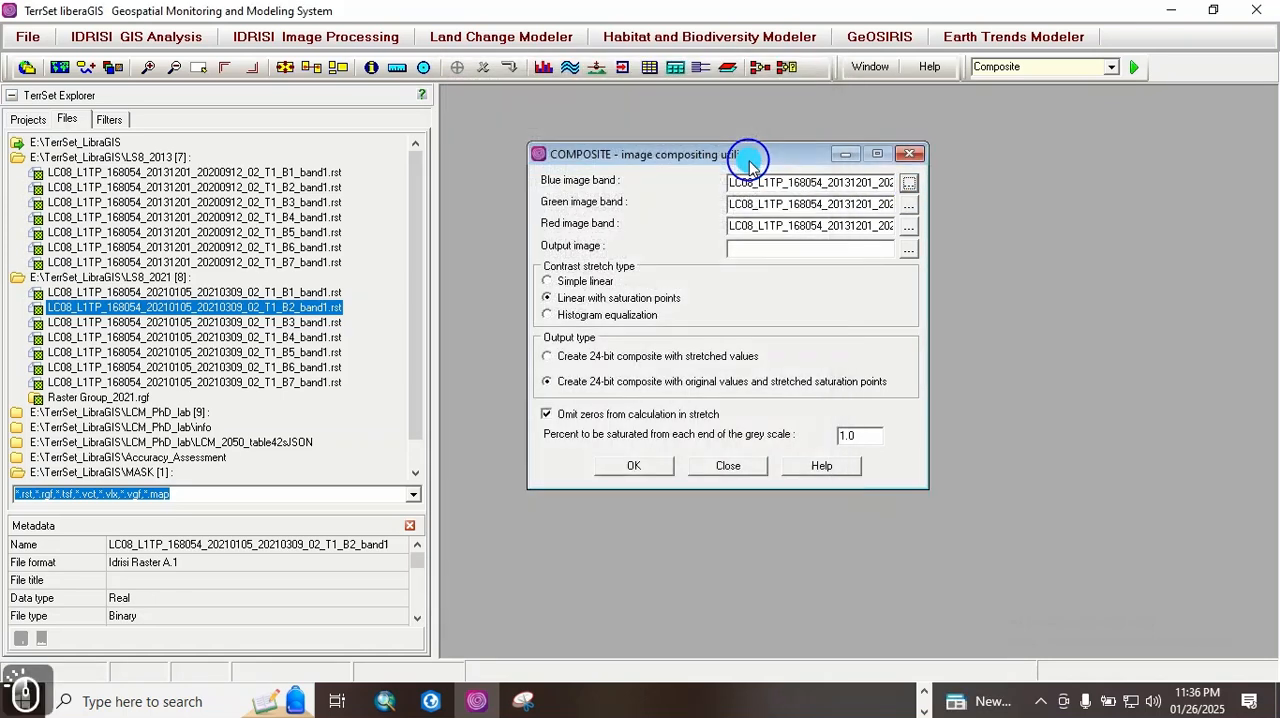
Step: Name the output image Composited_2013 and create the composite with the linear saturation stretch
click(741, 251)
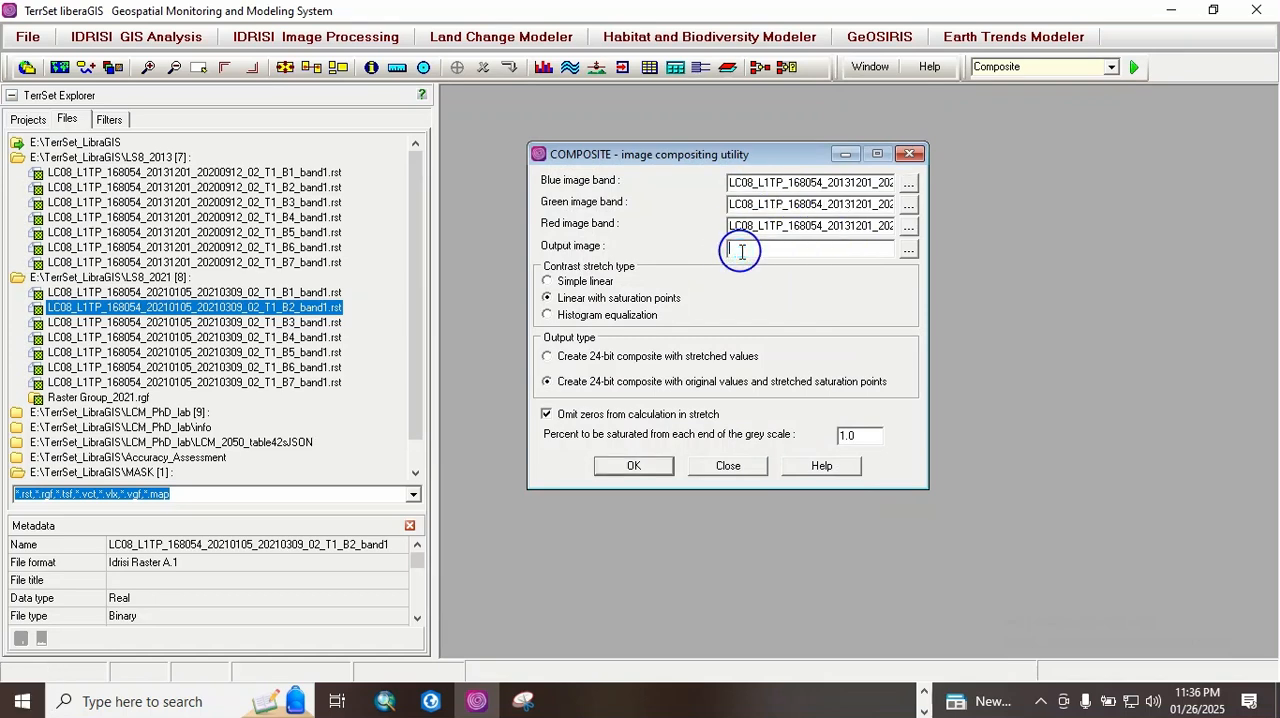
text(C)
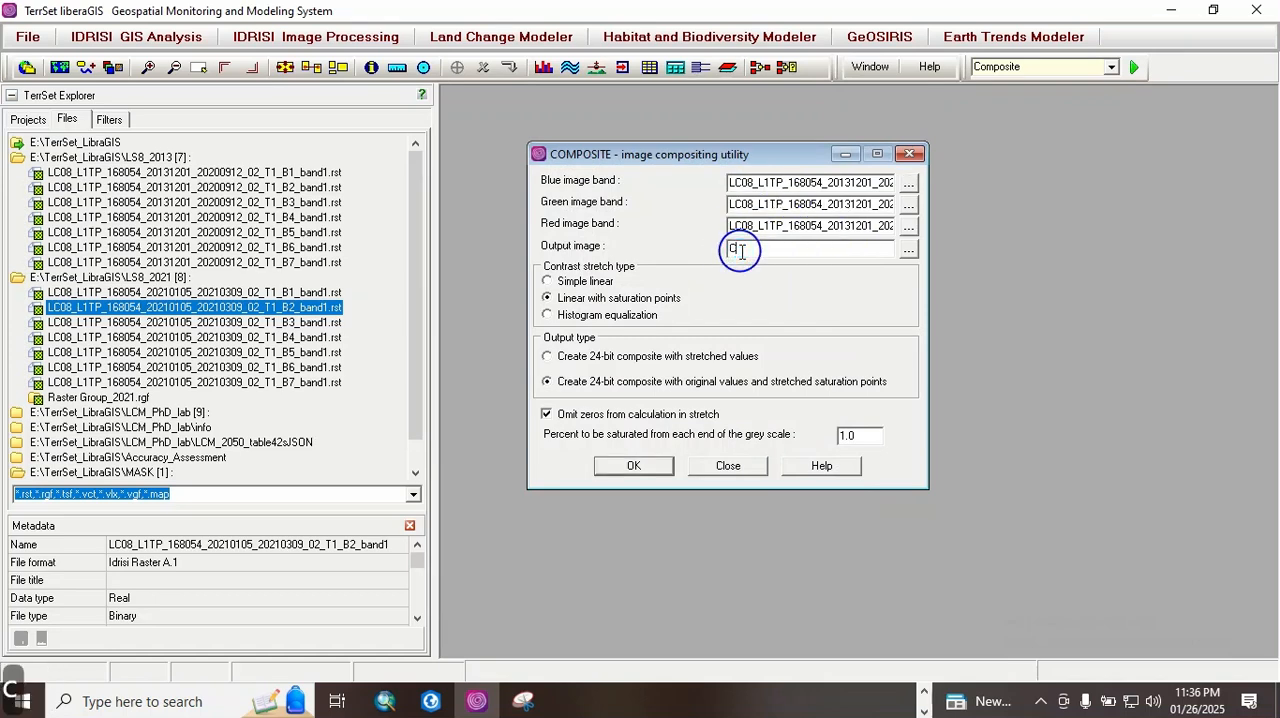
text(omp)
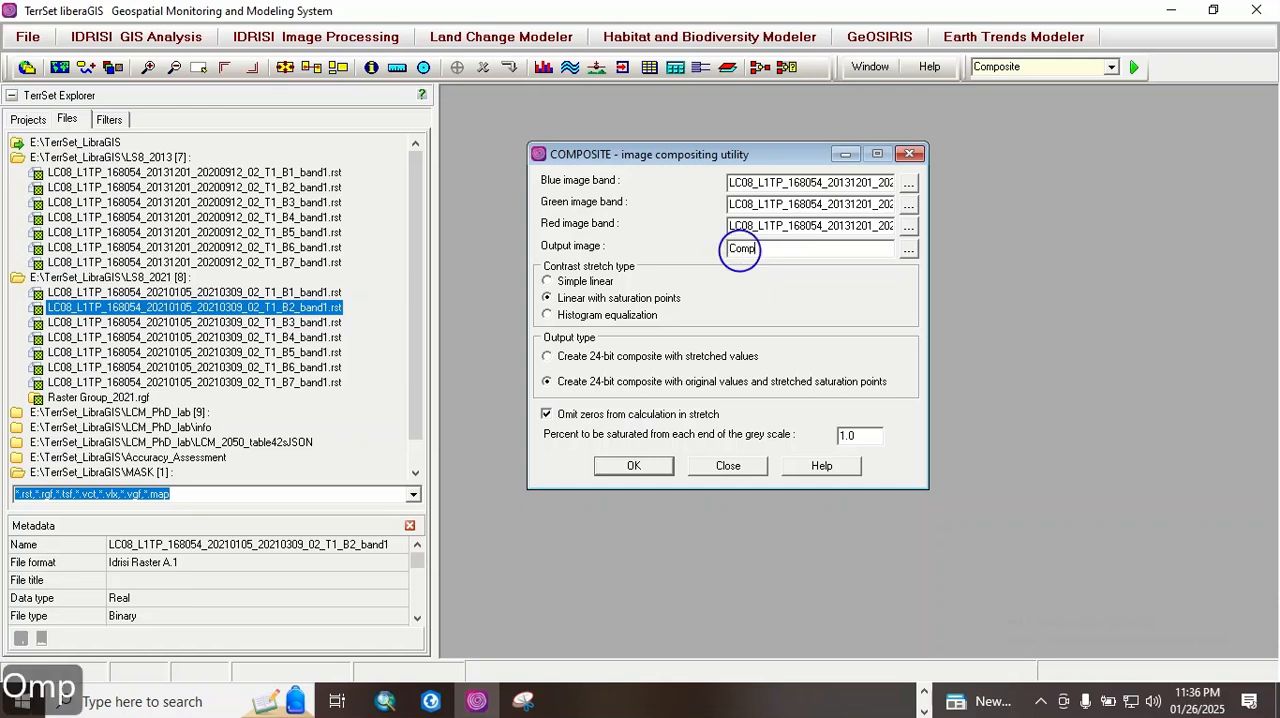
text(ositye)
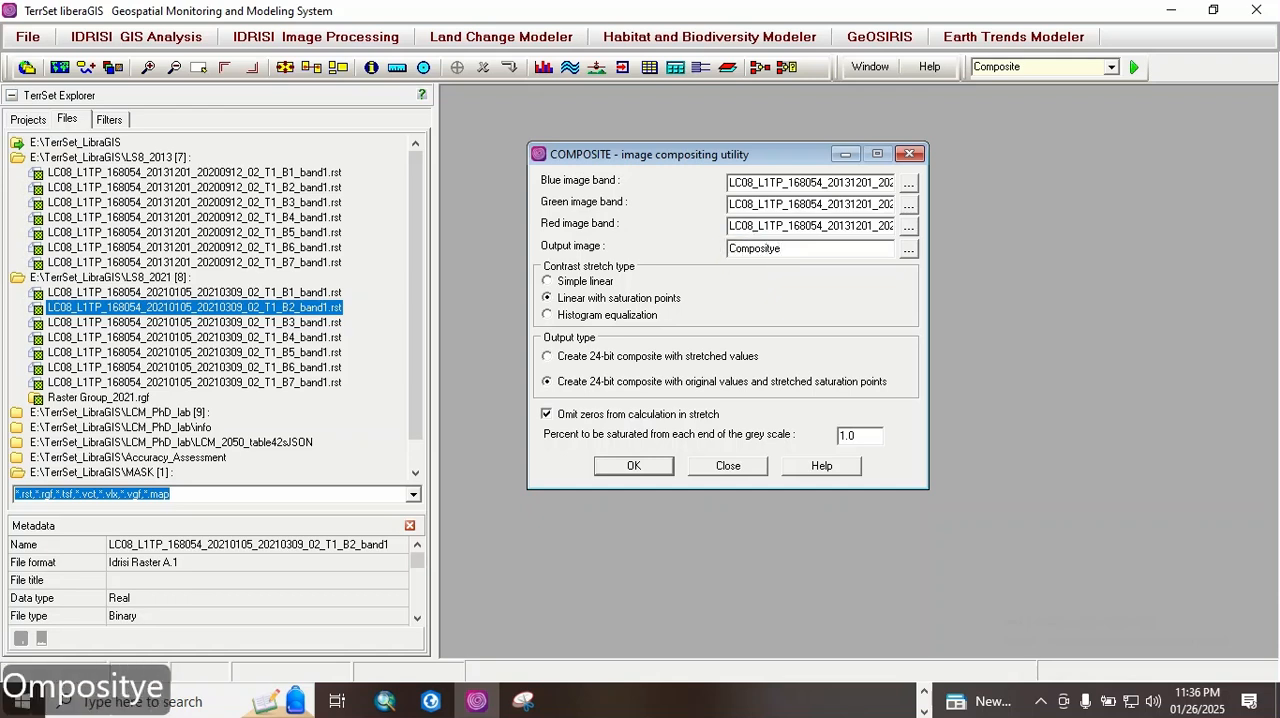
text(_20)
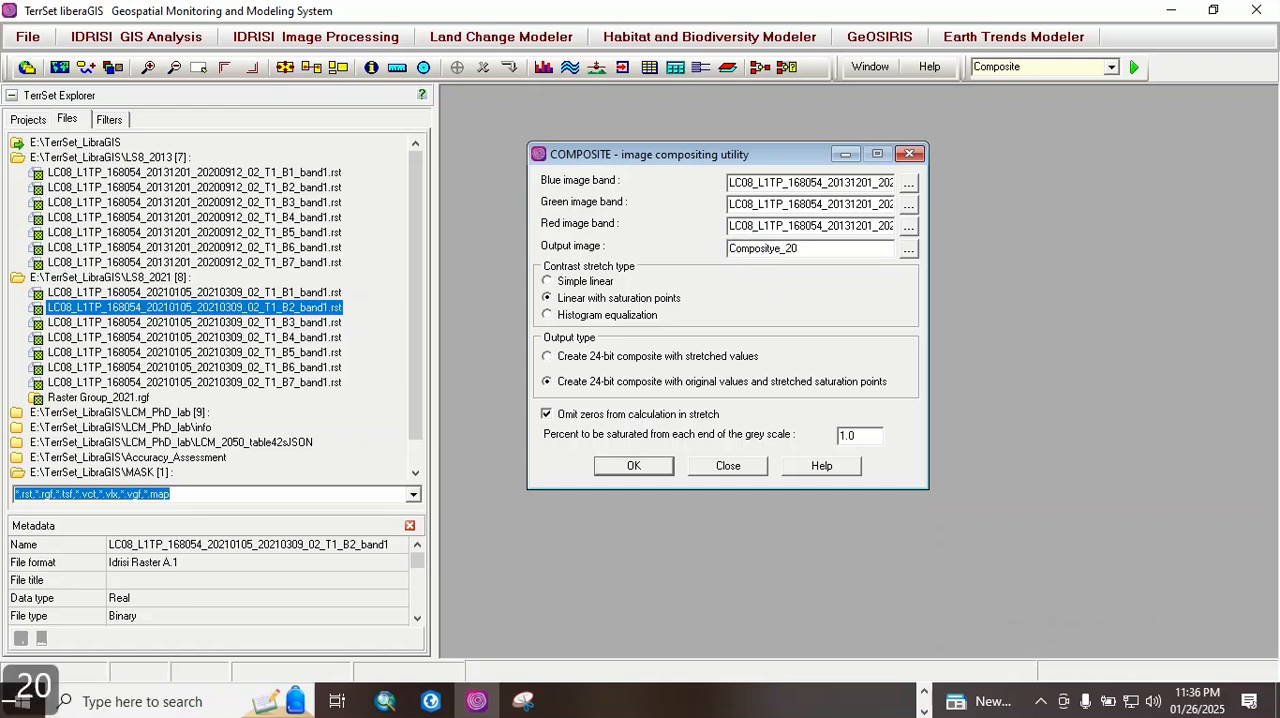
text(13)
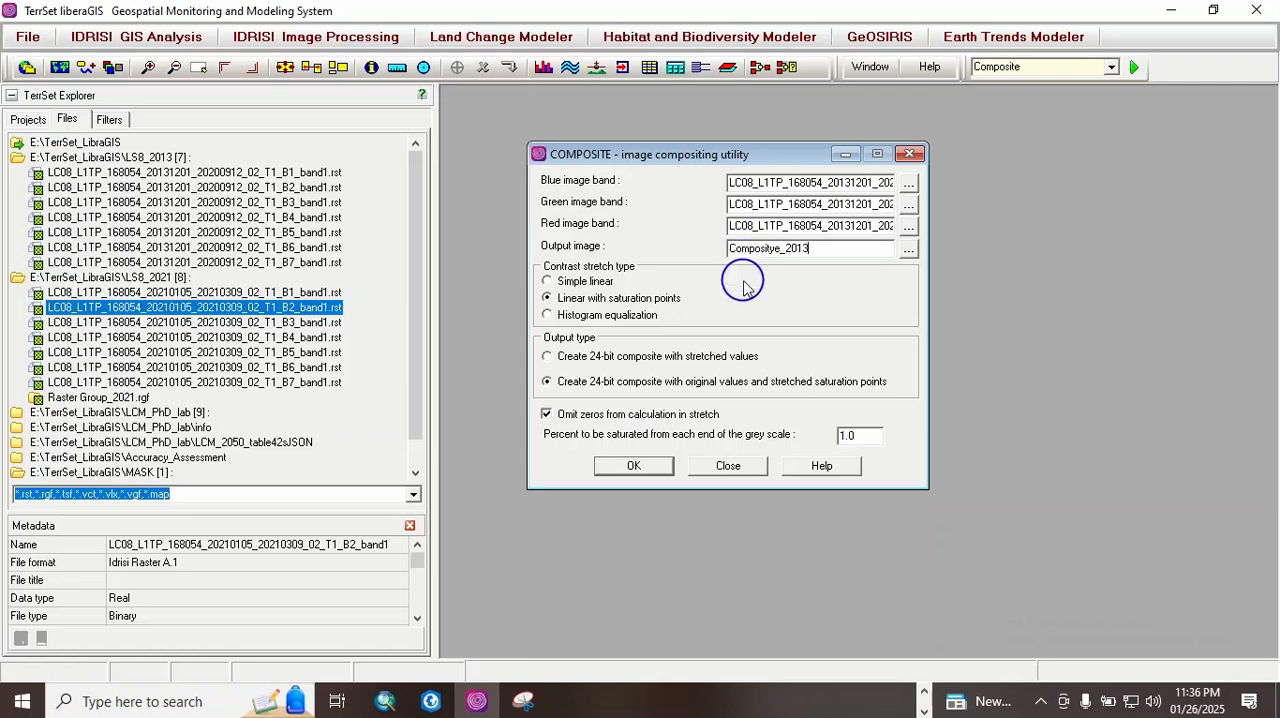
click(775, 249)
key(BackSpace)
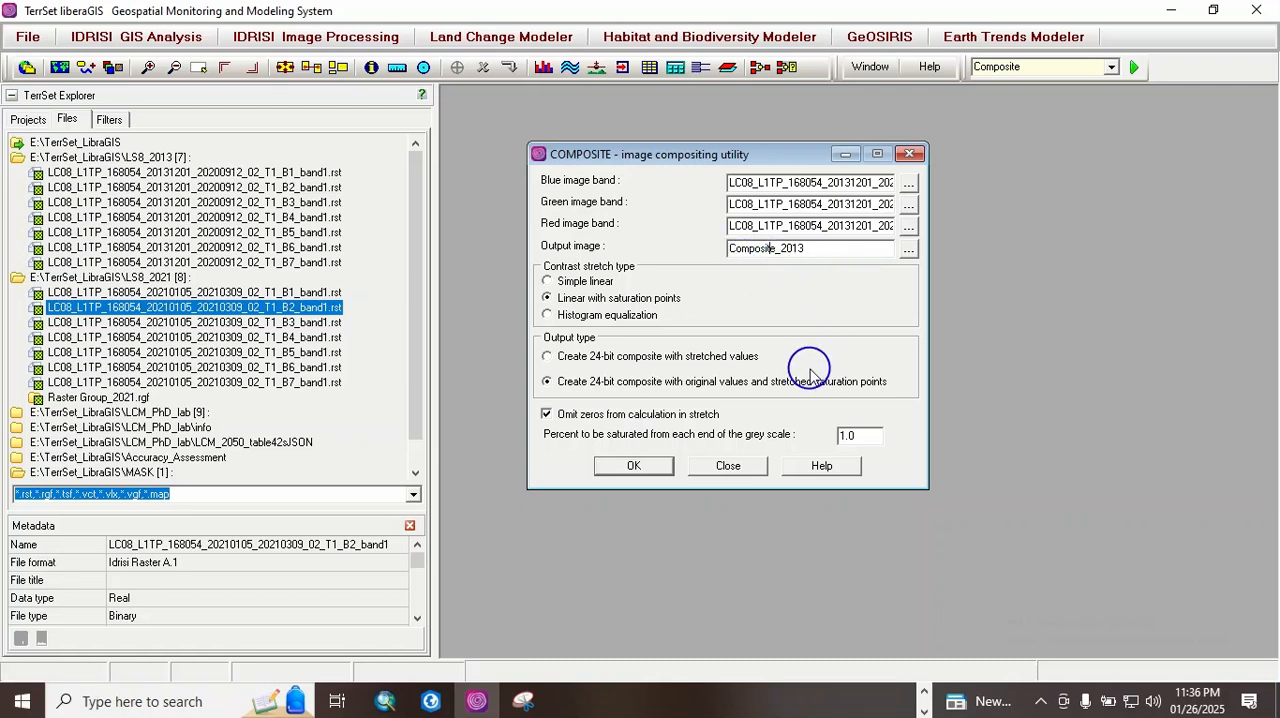
click(775, 251)
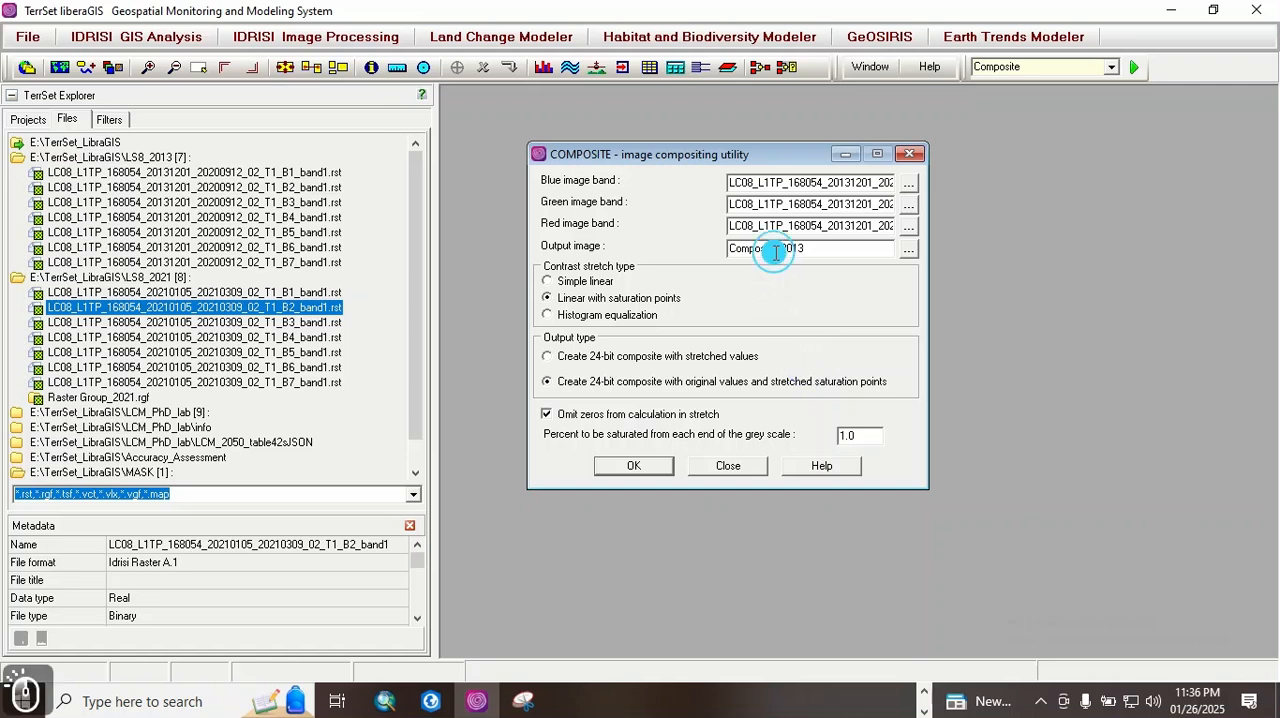
text(d)
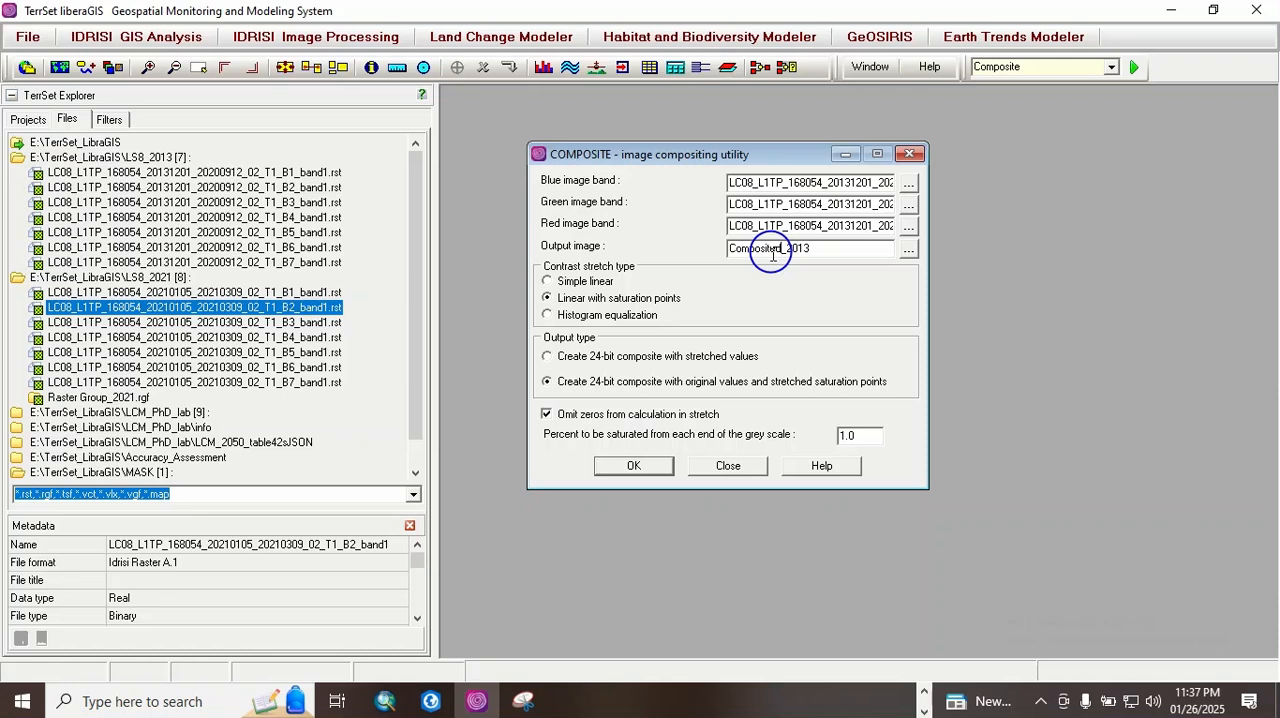
click(636, 467)
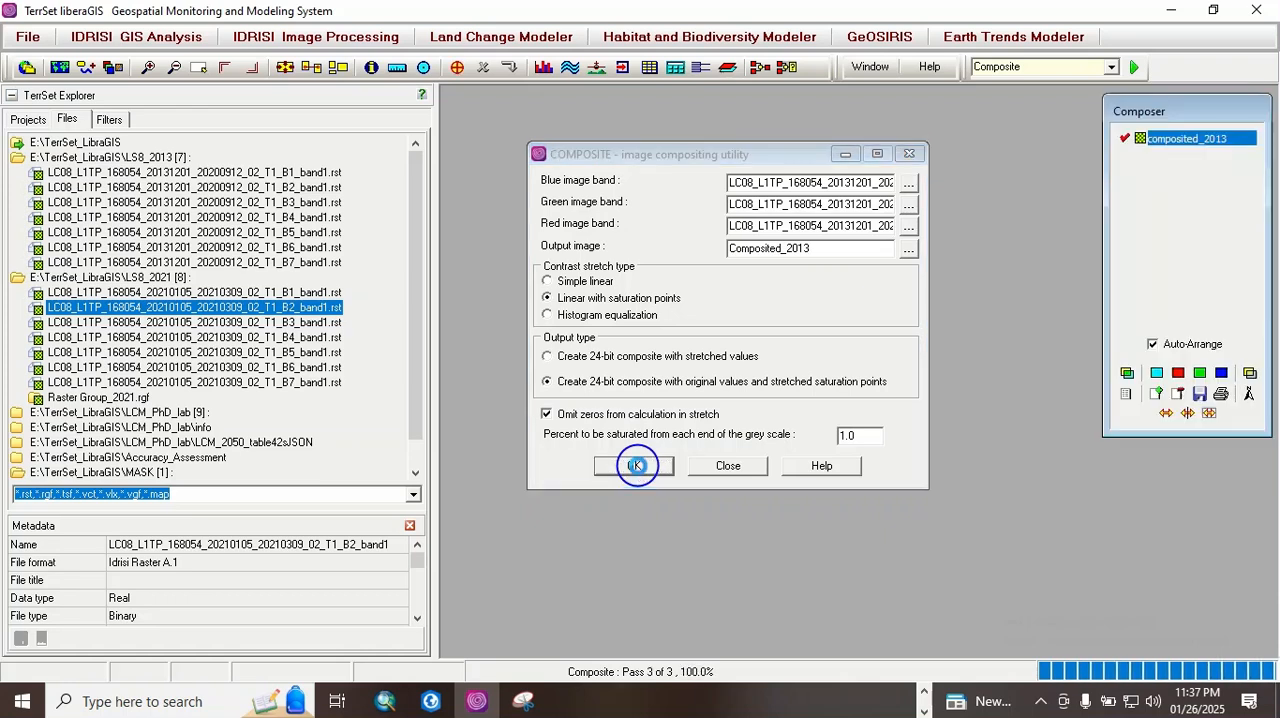
Step: Close the COMPOSITE dialog, then enlarge the composited_2013 map window and move it towards the upper edge of the workspace
click(911, 153)
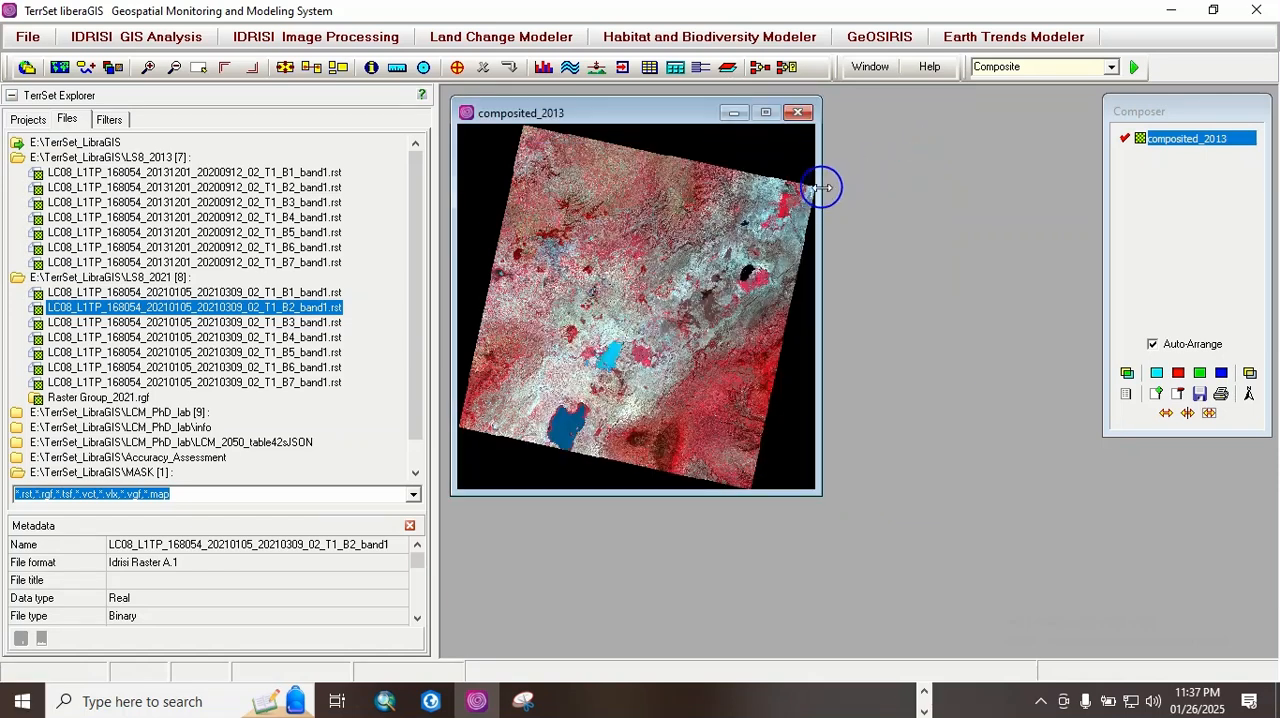
drag(824, 186, 1061, 238)
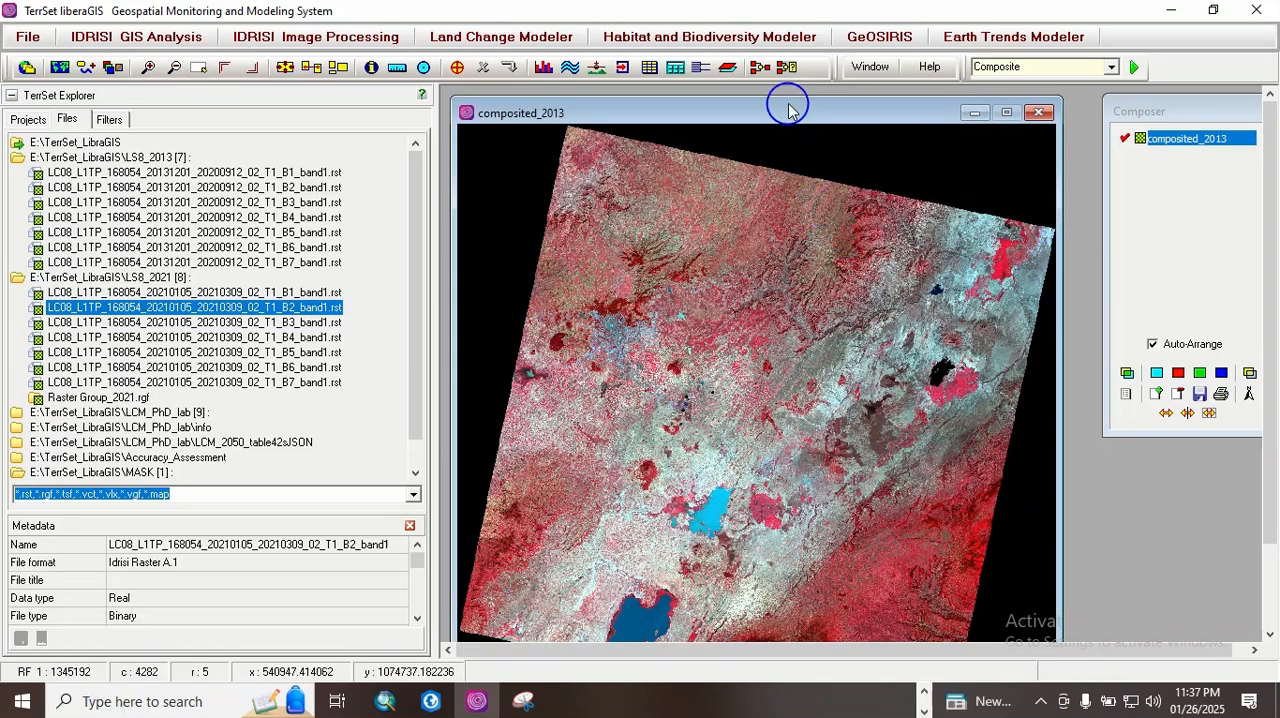
drag(783, 114, 747, 92)
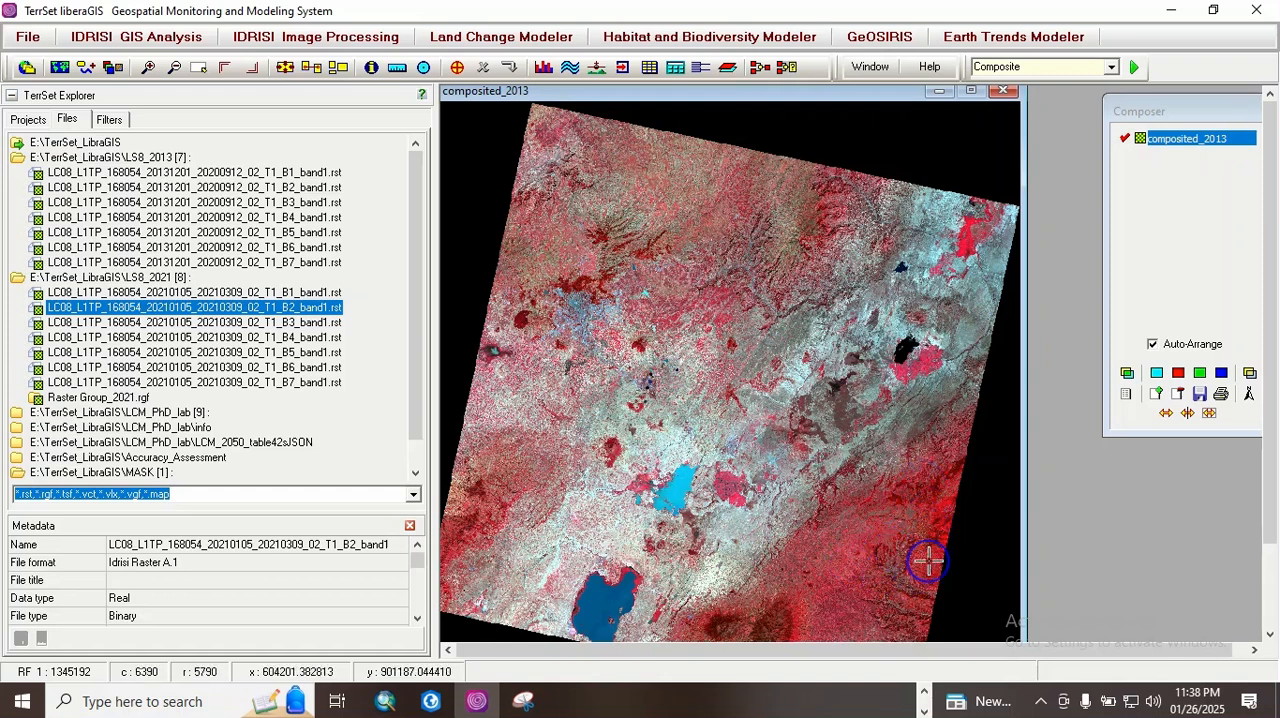
Step: Query a pixel on the composited_2013 map and examine the lakes and vegetation towards the southeastern part of the scene
click(889, 568)
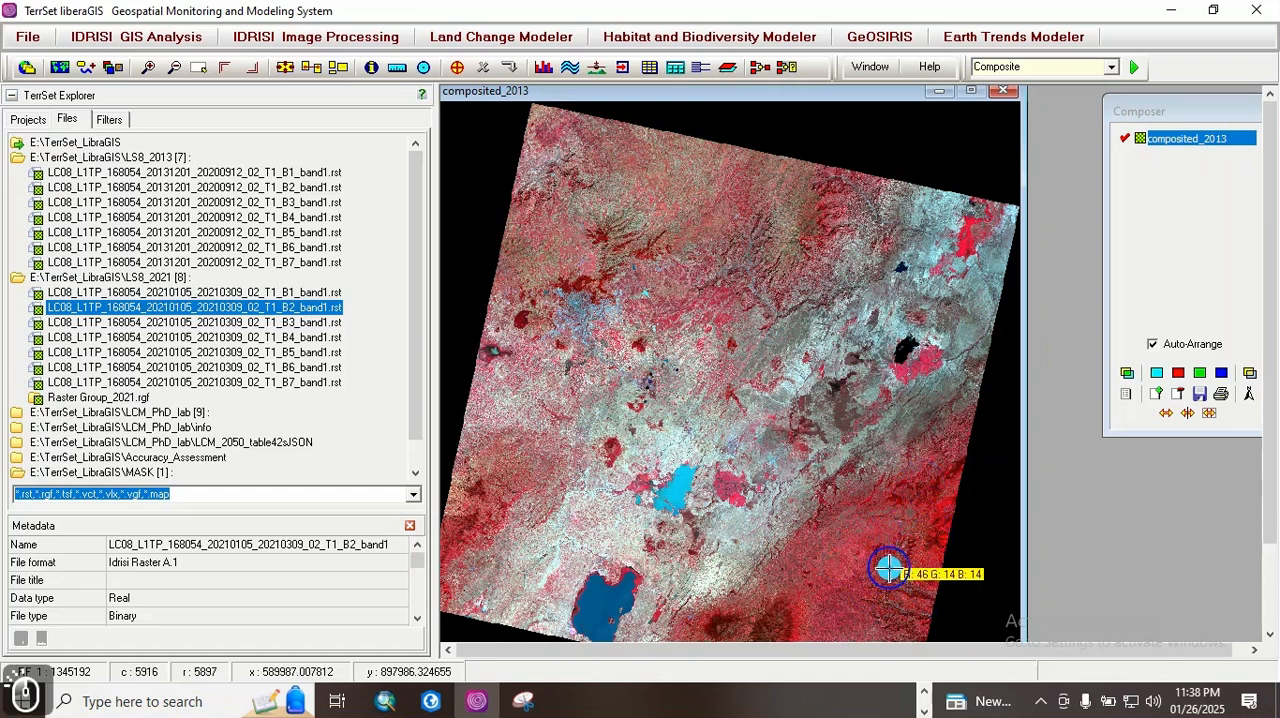
key(Page_Down)
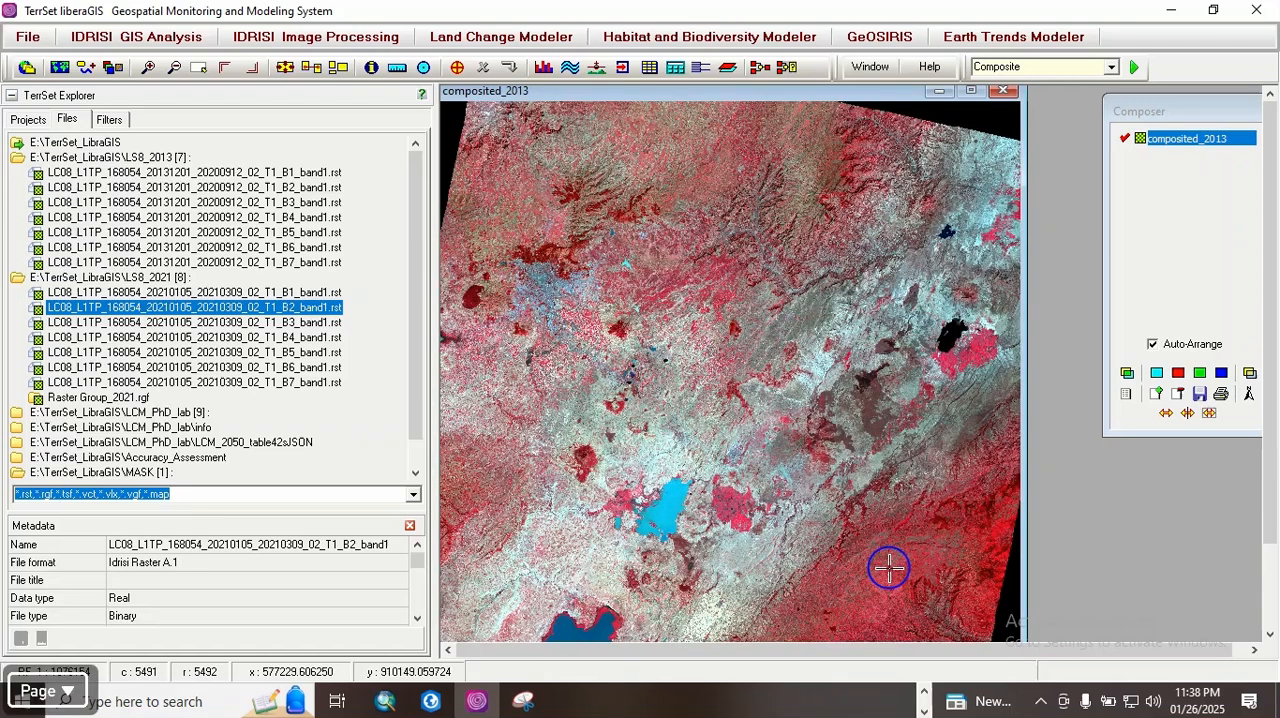
key(Page_Down)
key(Up)
key(Up)
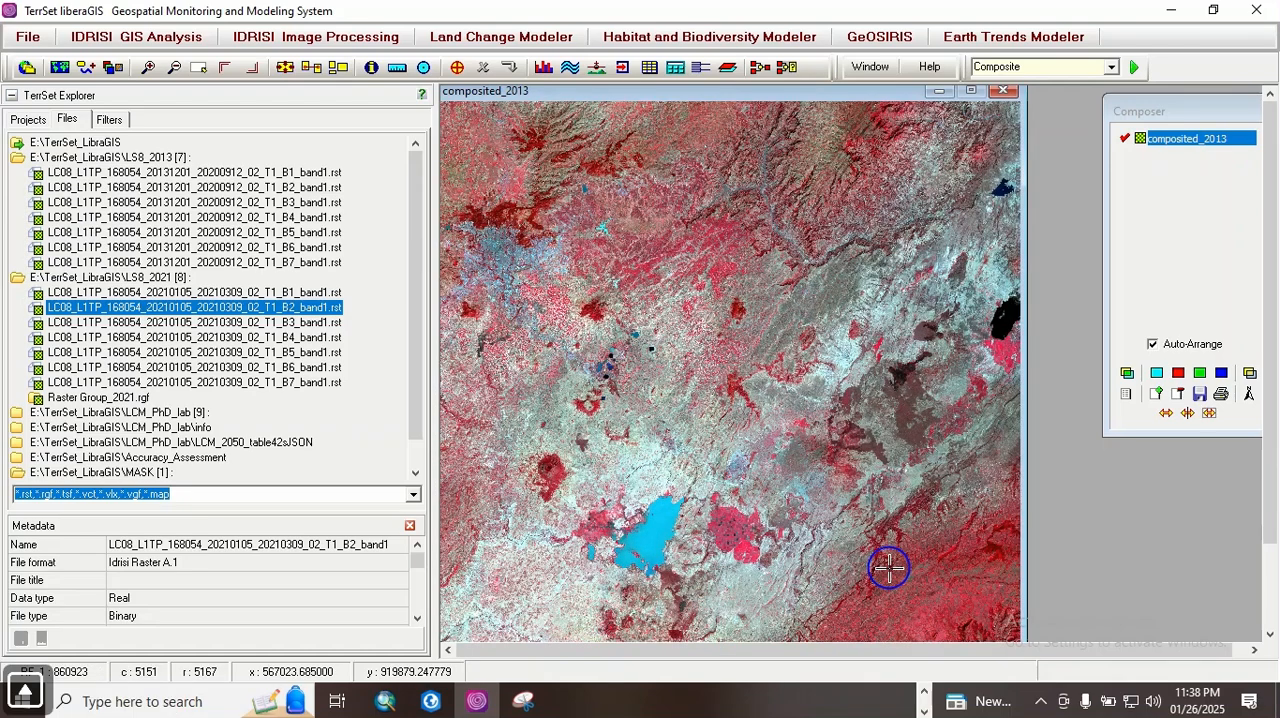
key(Down)
key(Down)
key(Down)
key(Down)
key(Down)
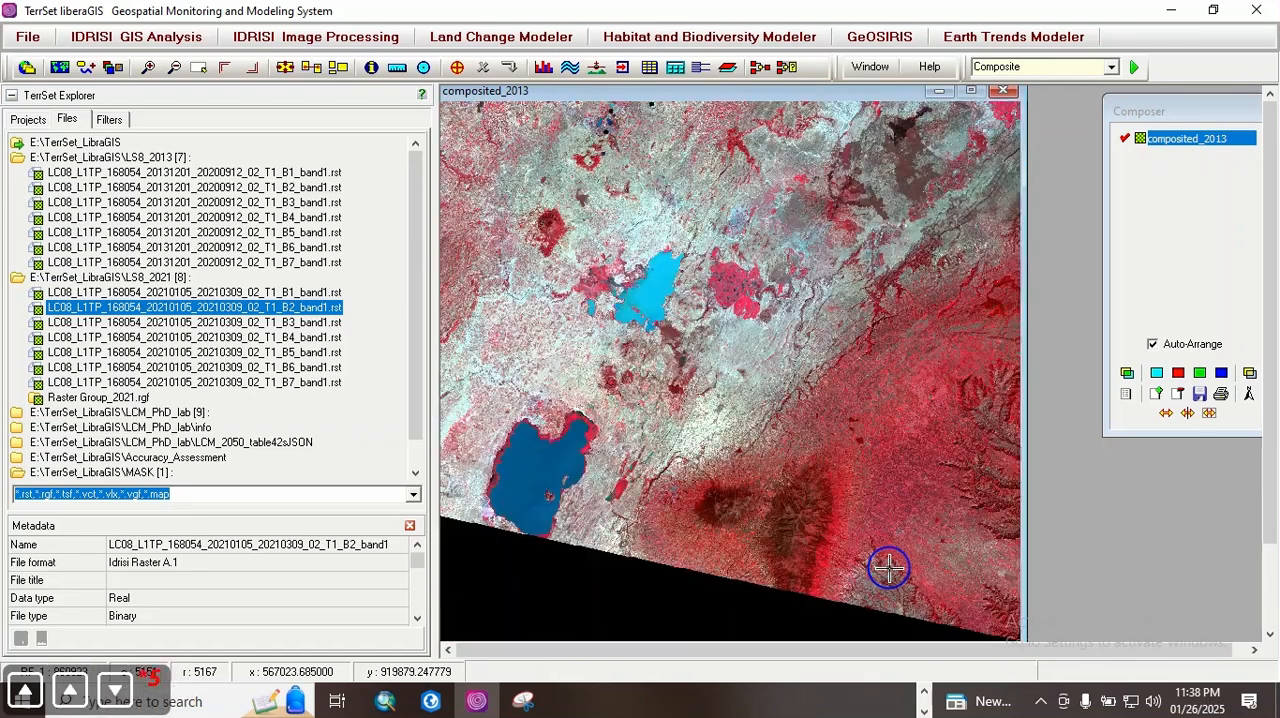
key(Right)
key(Right)
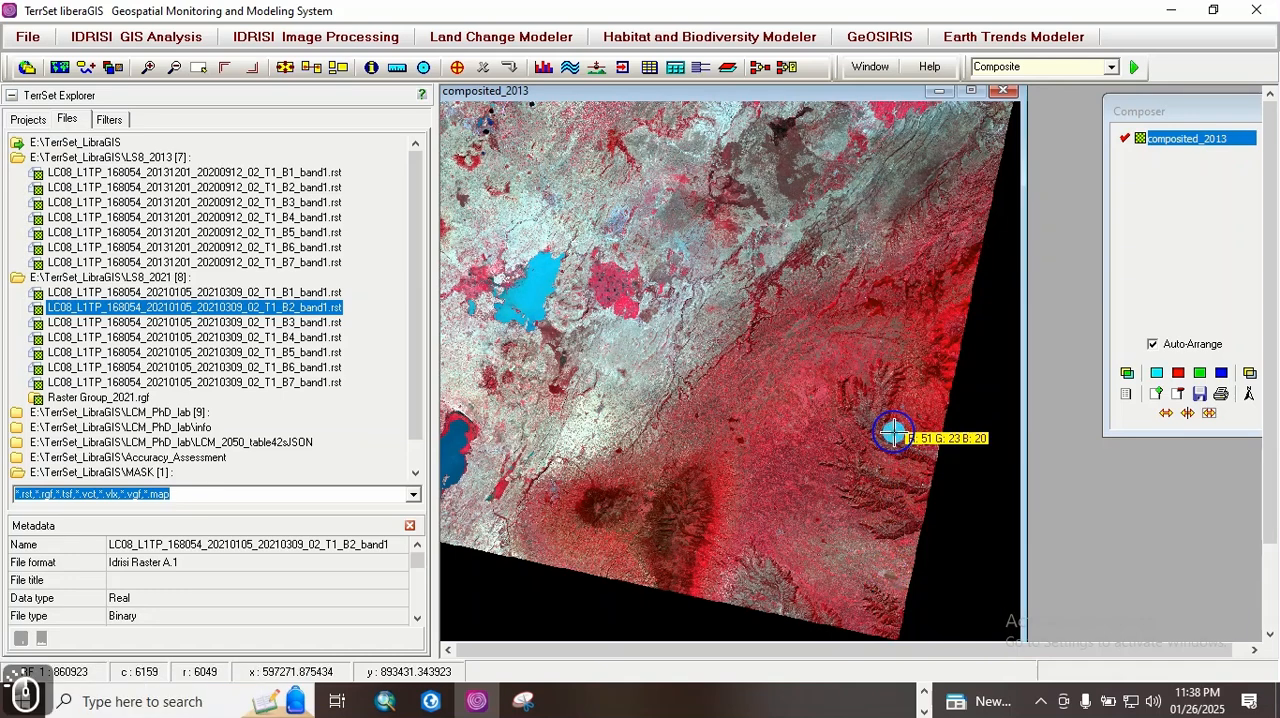
Step: Examine the red vegetated highlands and ridges near the southeastern edge of the composite in closer detail
key(Page_Down)
key(Page_Down)
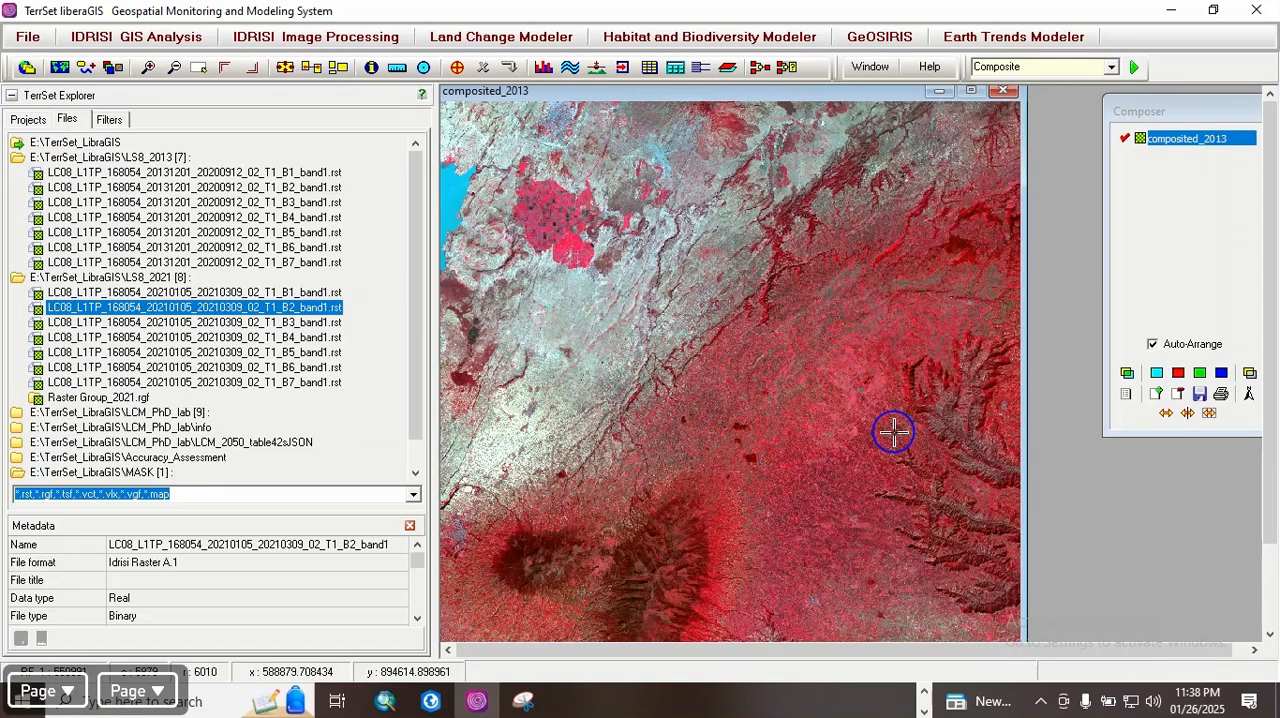
key(Right)
key(Right)
key(Down)
key(Up)
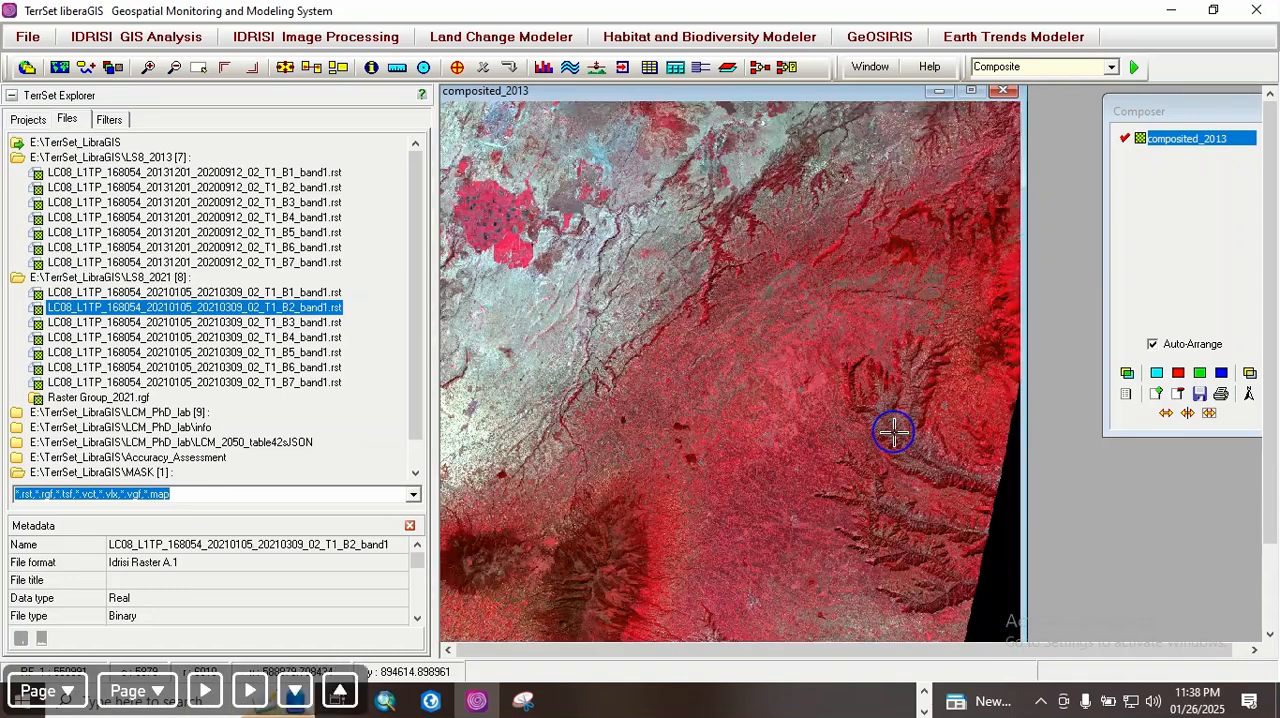
key(Page_Down)
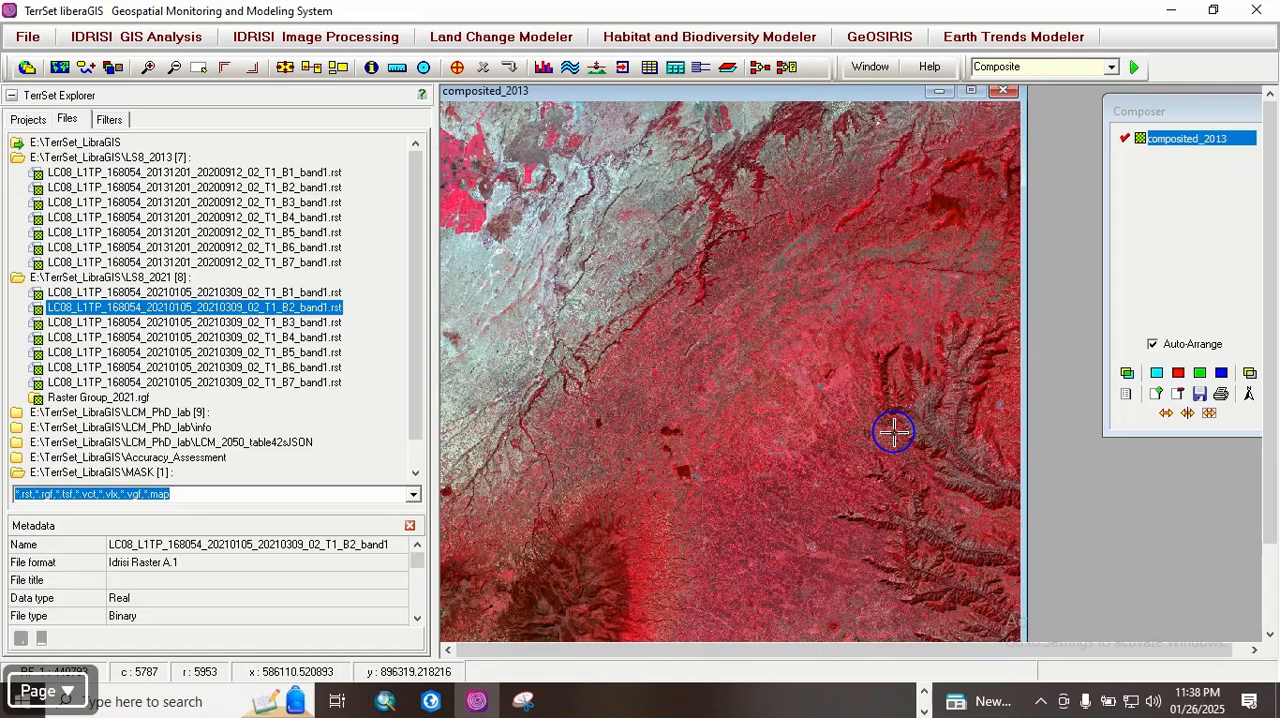
key(Right)
key(Right)
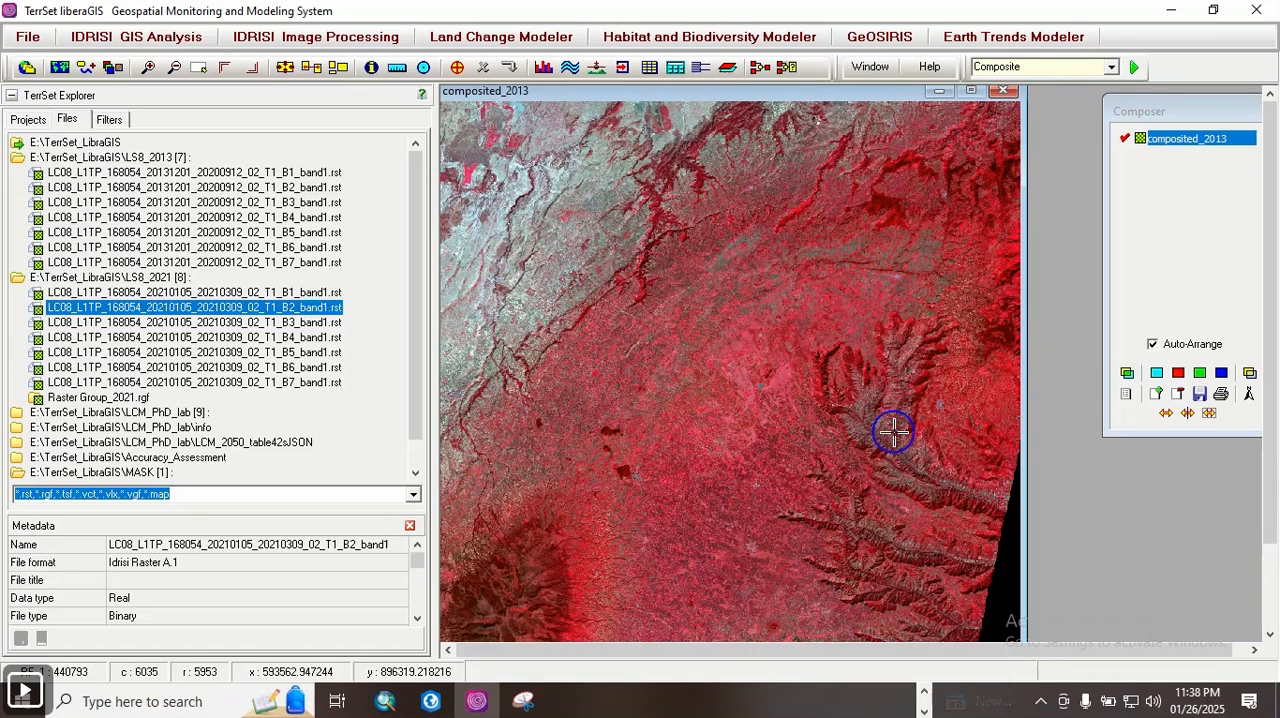
key(Up)
key(Page_Down)
key(Right)
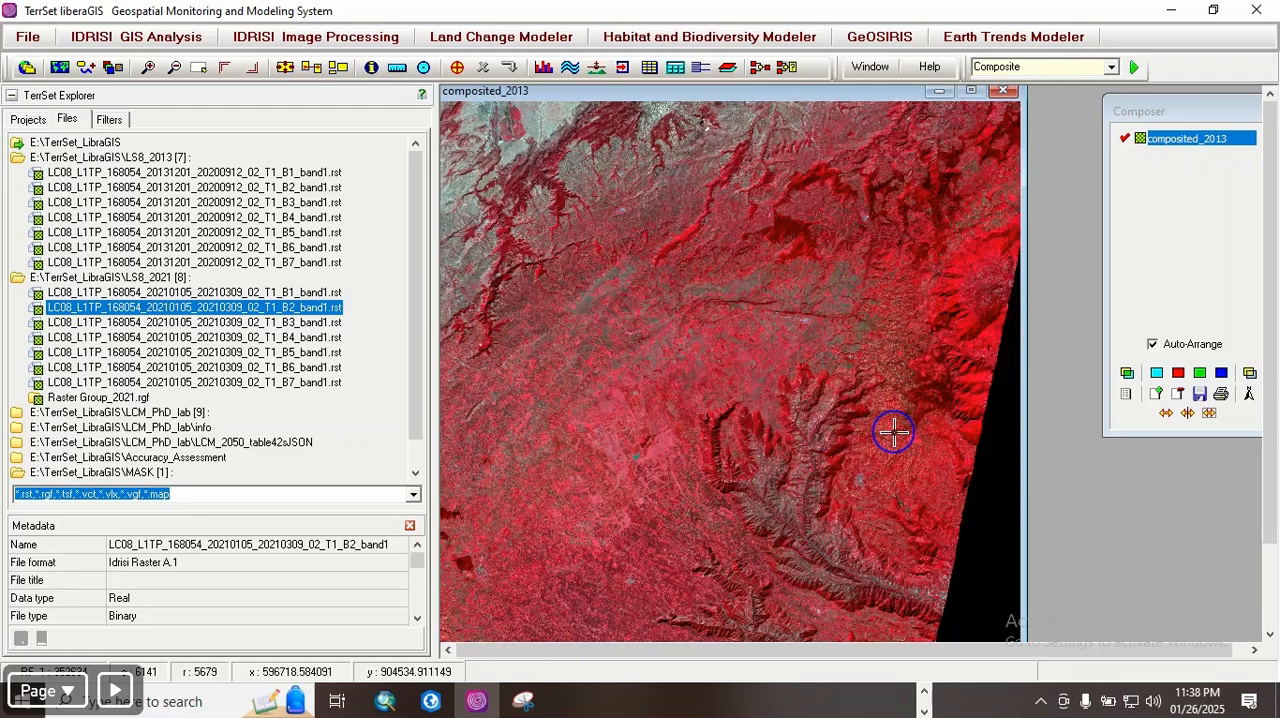
key(Down)
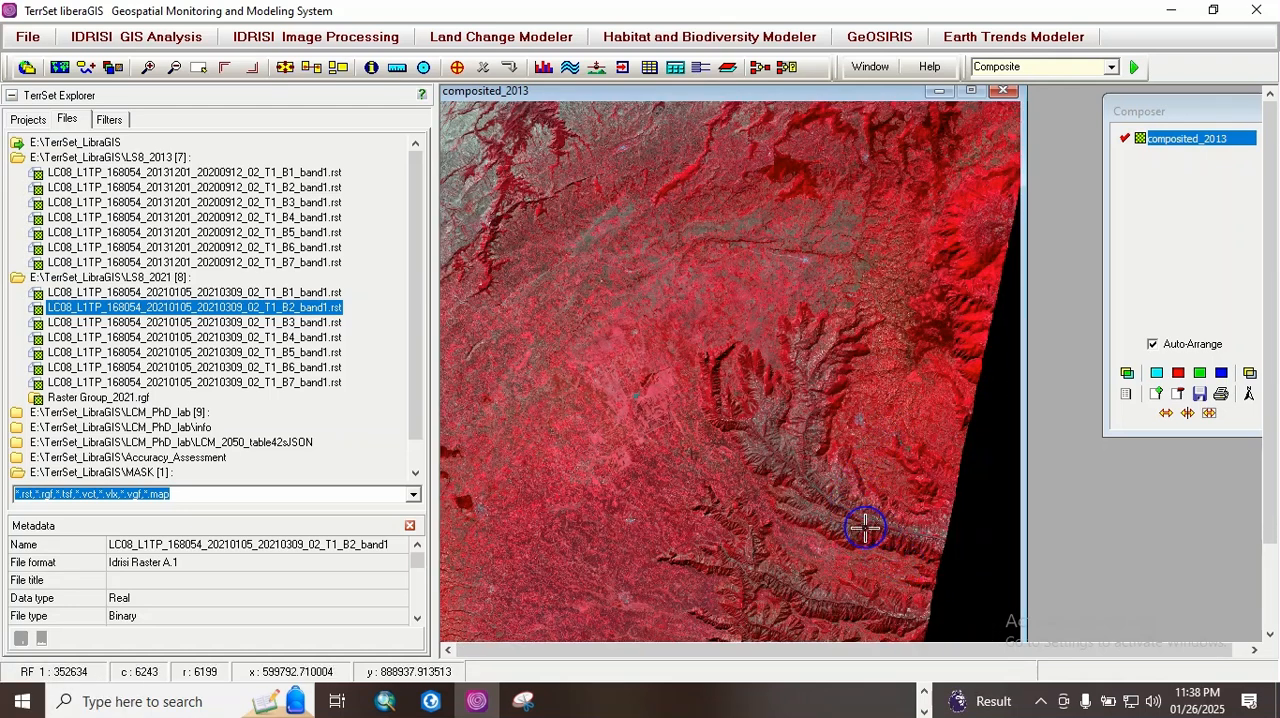
key(Down)
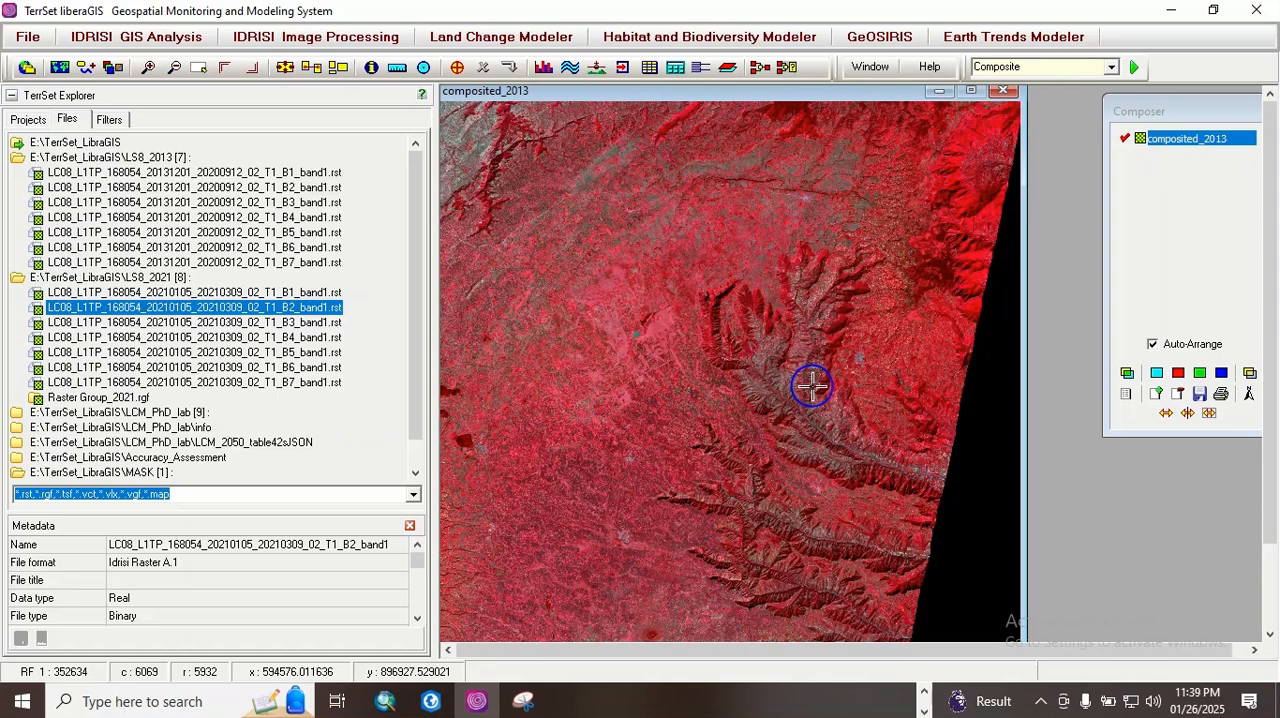
Step: Open the SHAPEIDR import tool for ESRI shapefiles and choose Watershed1.shp from the MASK folder as input
click(106, 38)
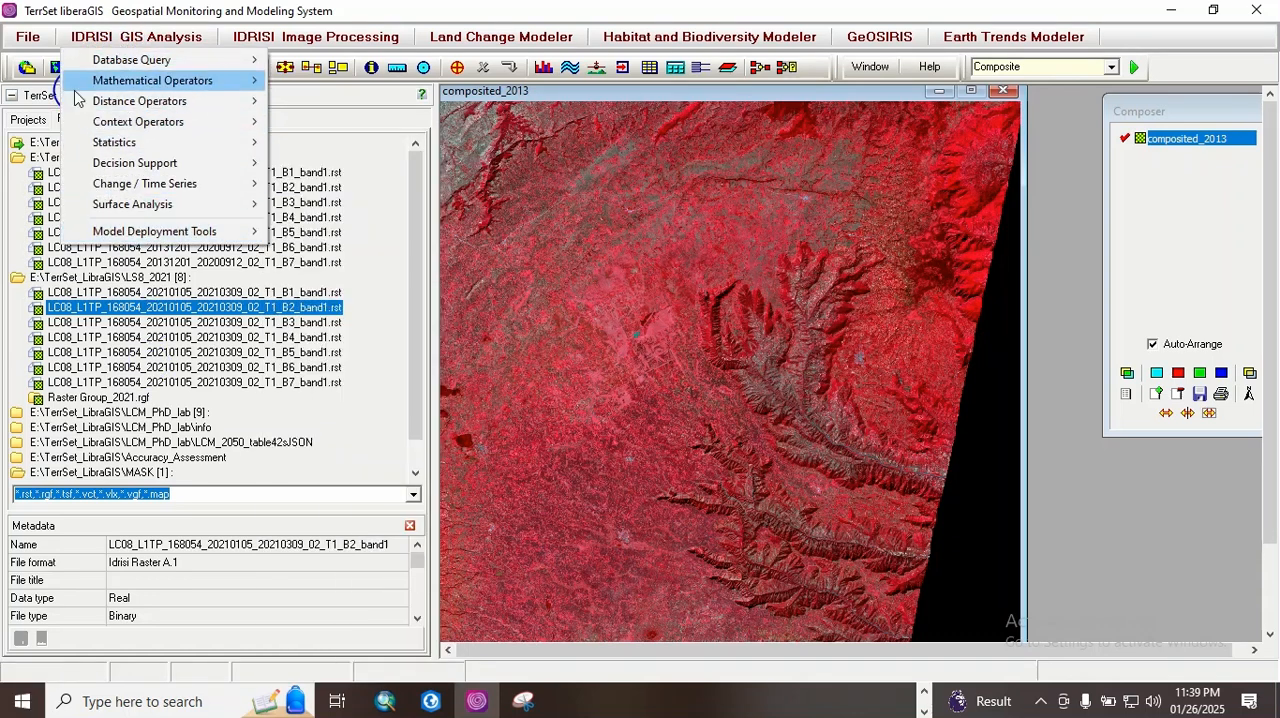
click(30, 38)
click(32, 38)
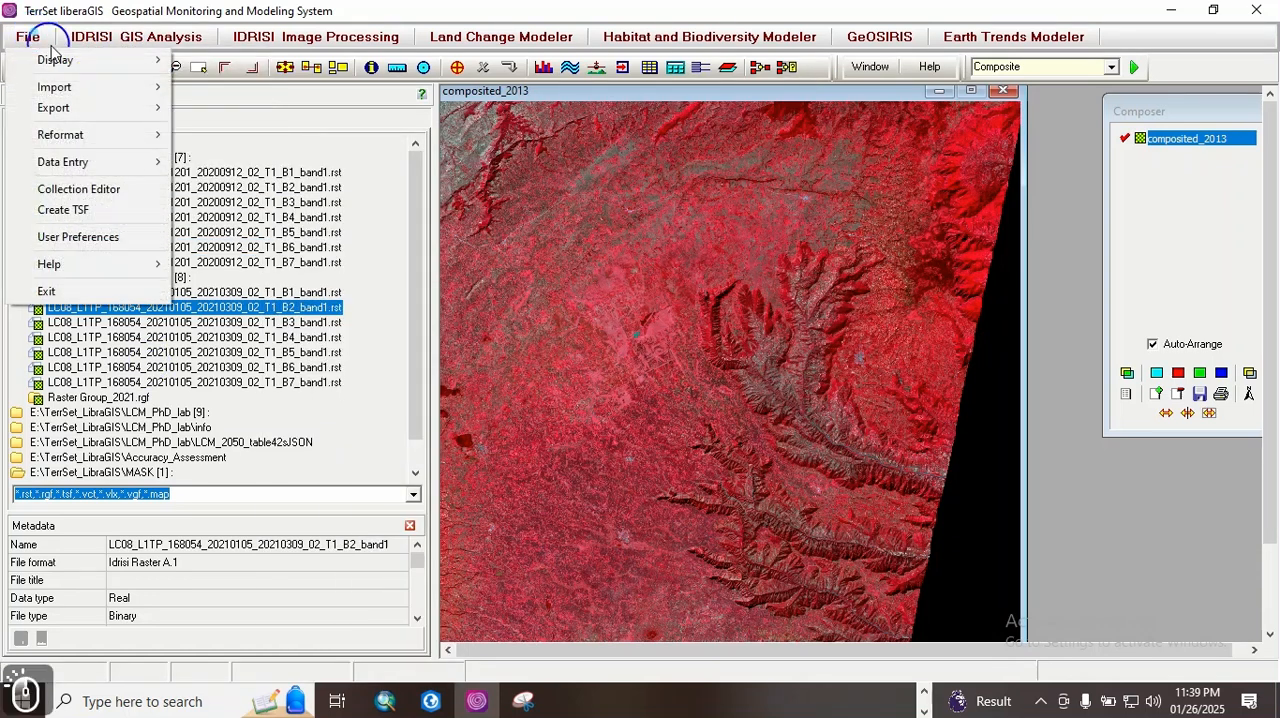
mouse_move(70, 90)
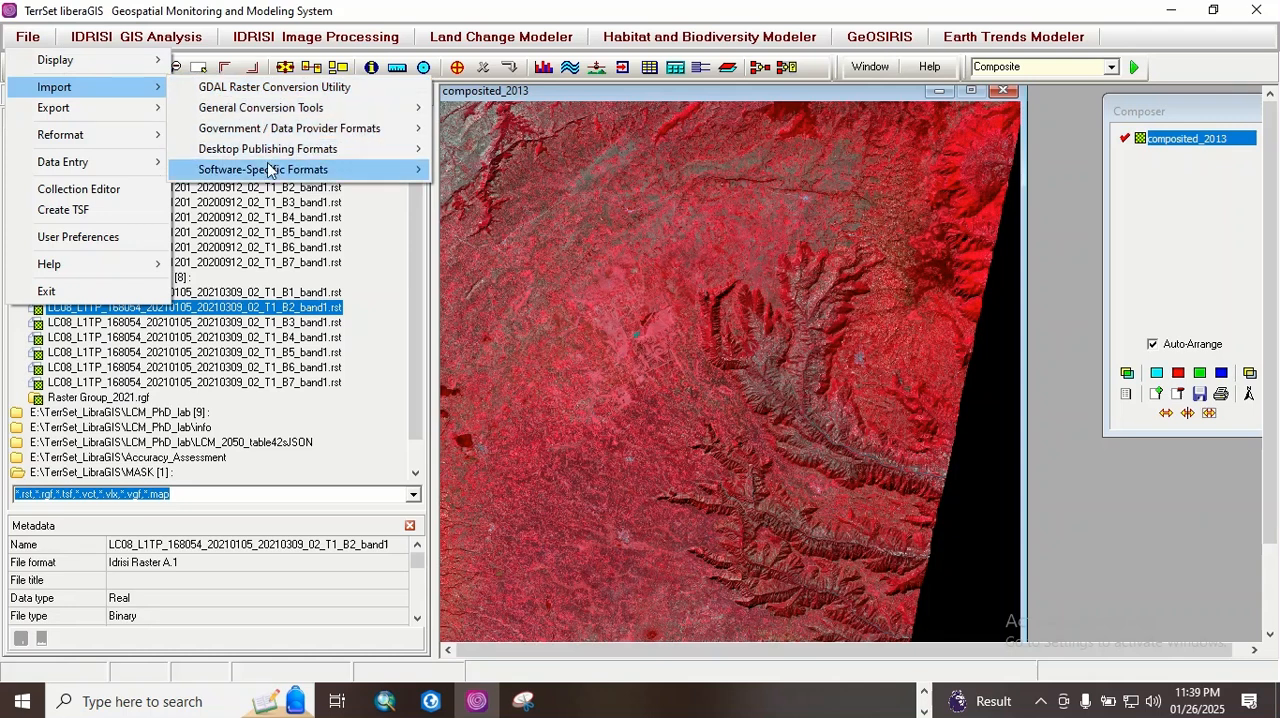
mouse_move(270, 170)
mouse_move(515, 172)
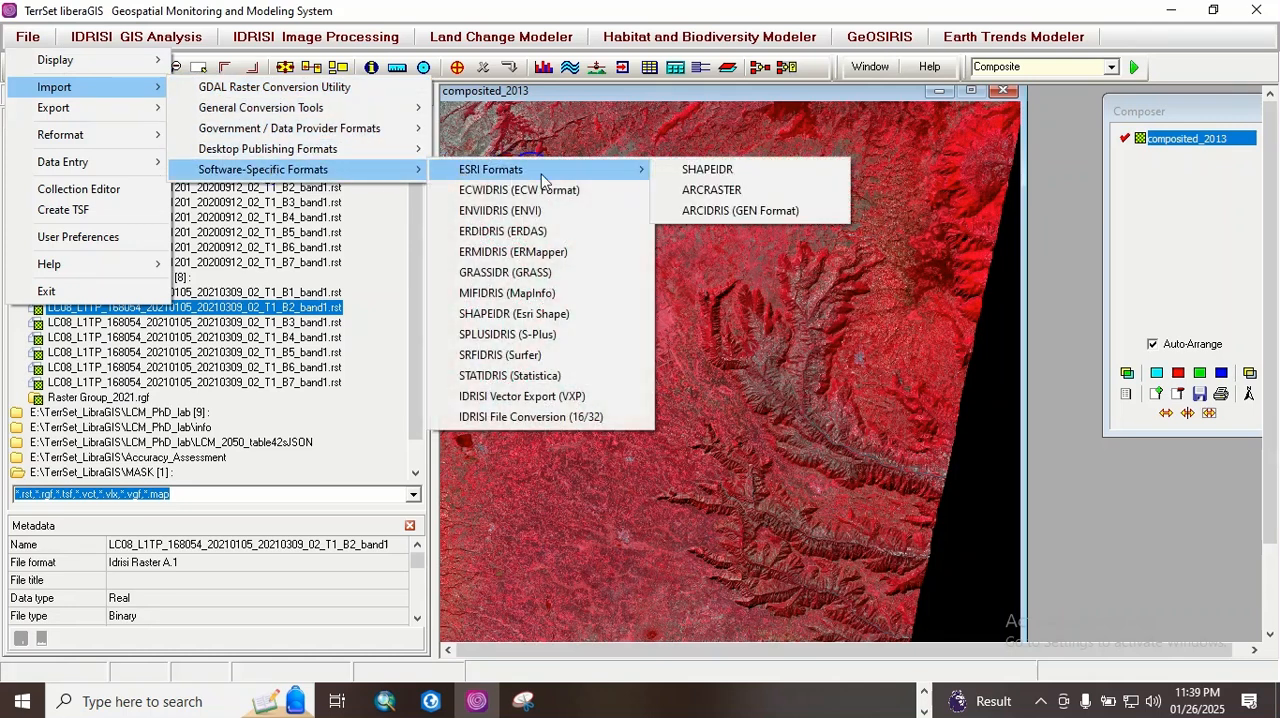
click(749, 172)
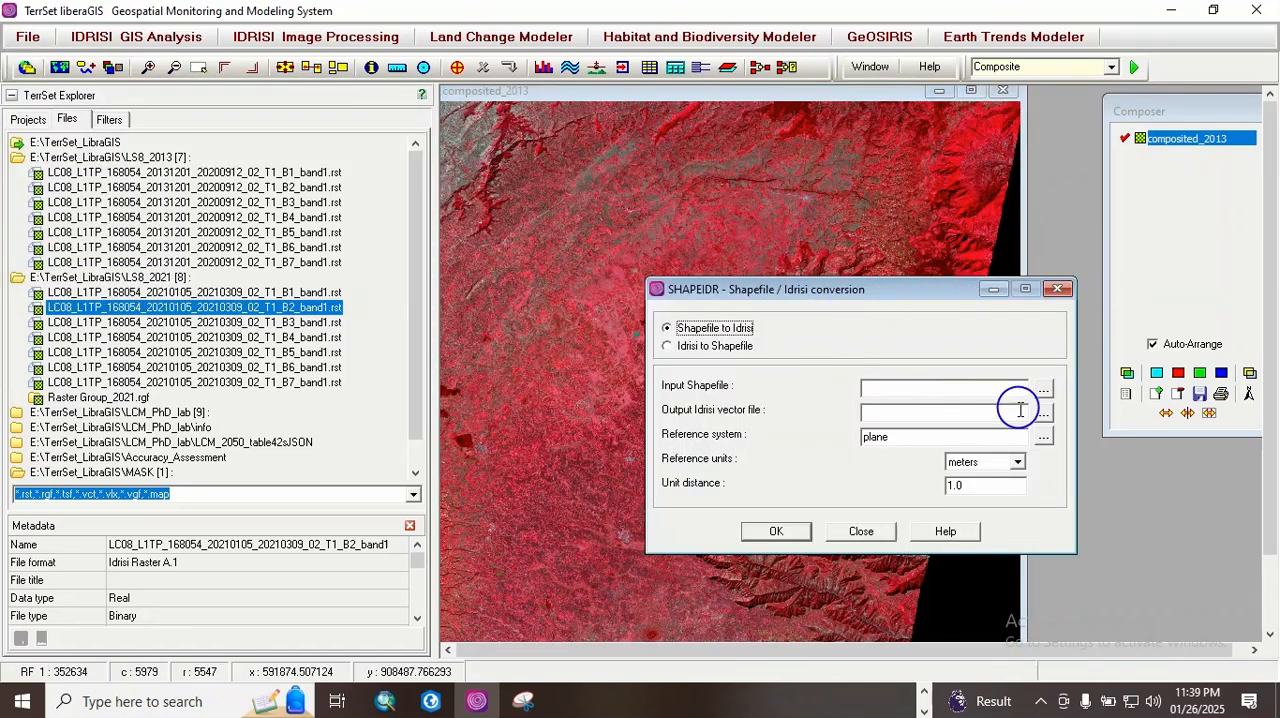
click(1043, 388)
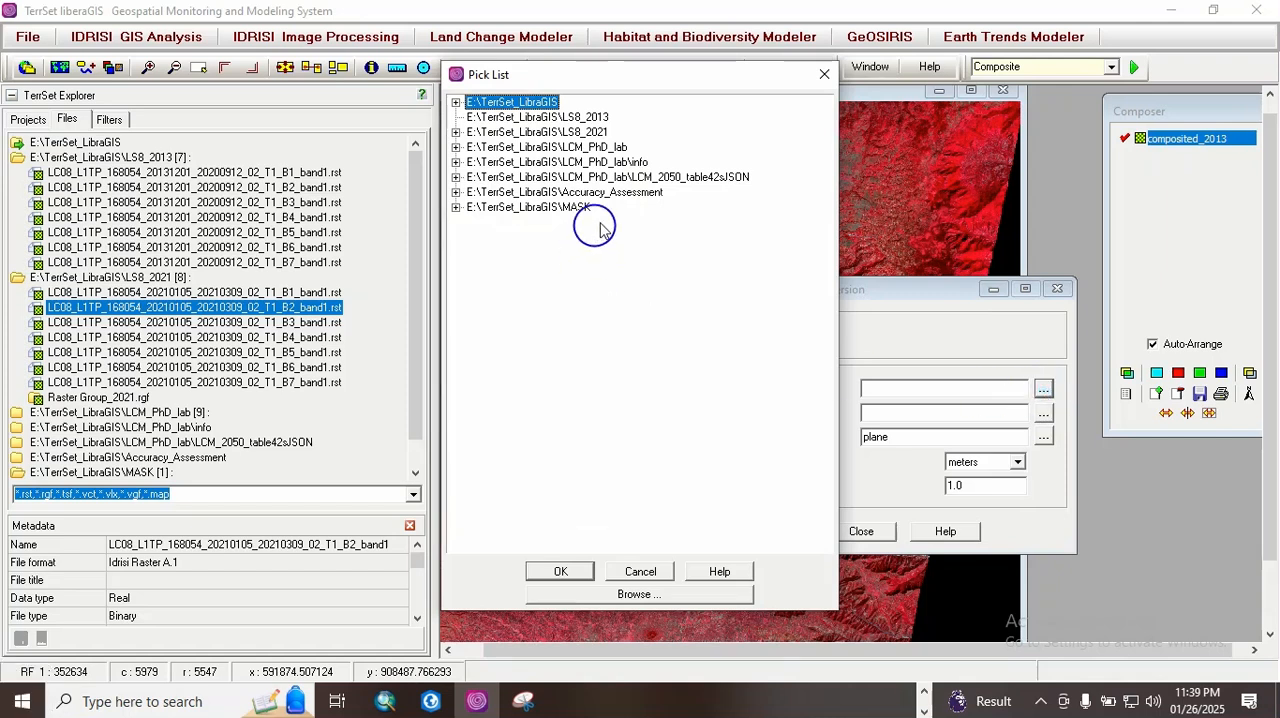
click(456, 207)
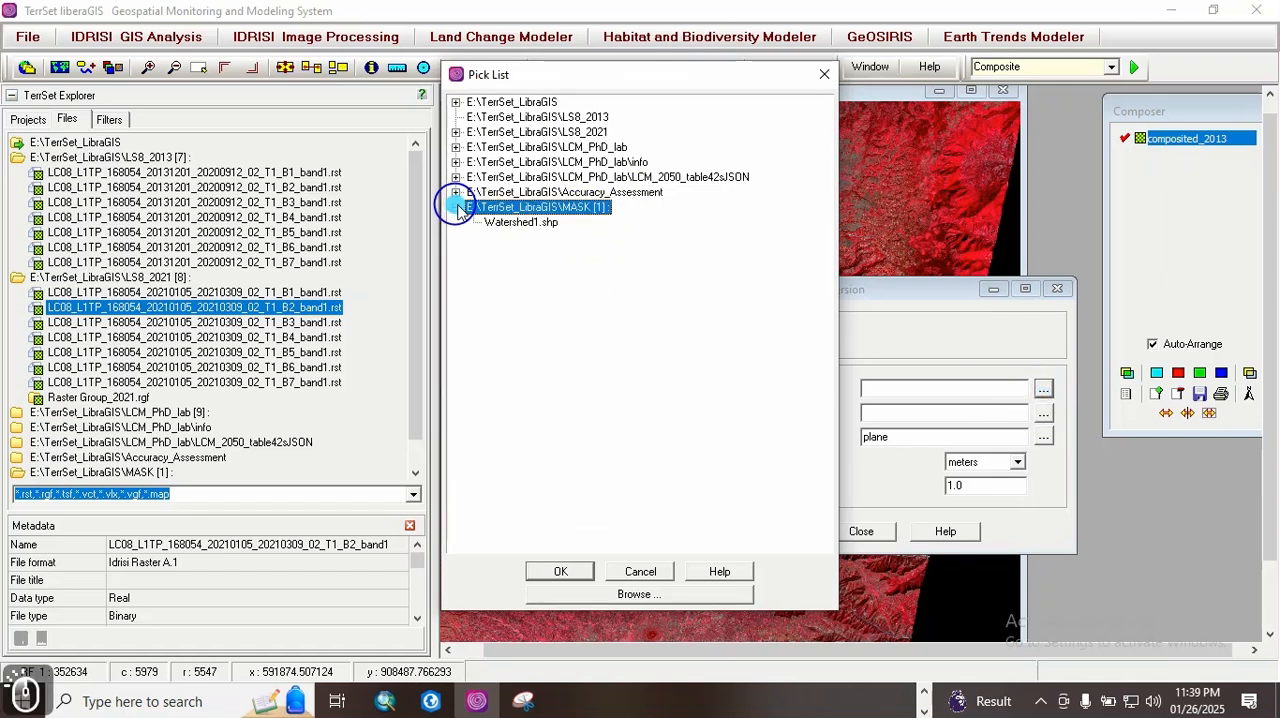
click(540, 222)
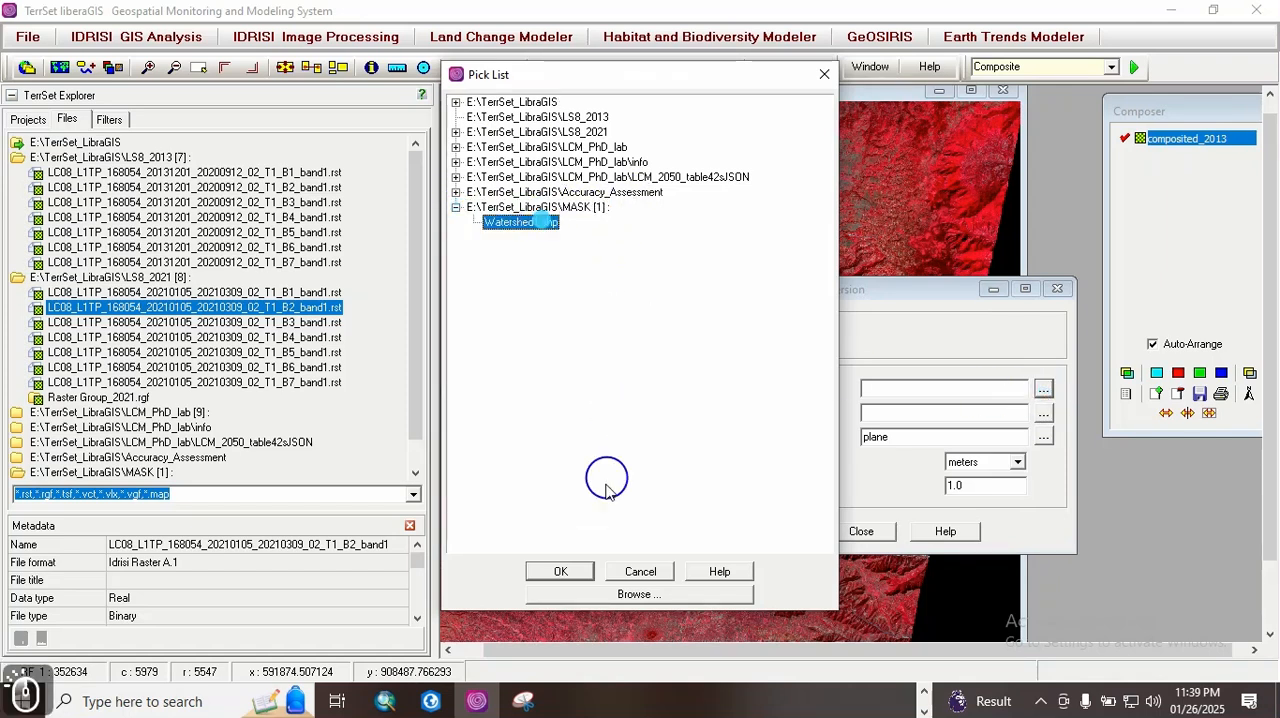
click(563, 574)
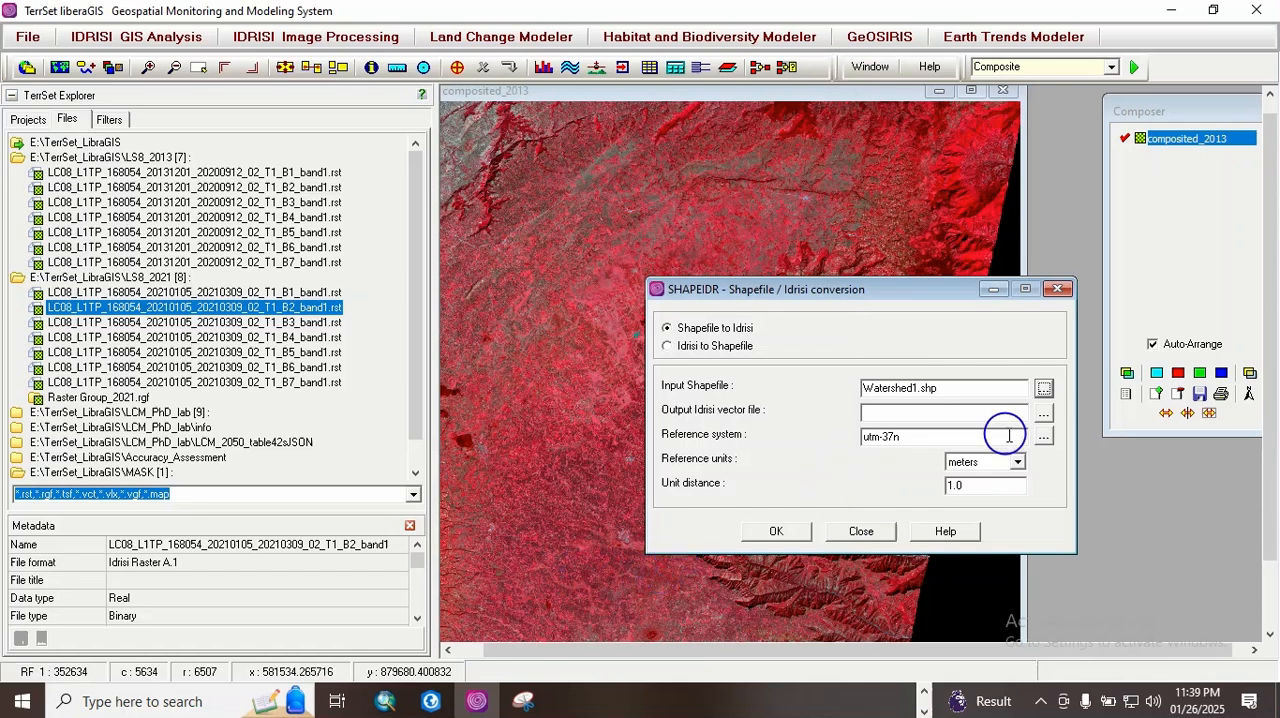
Step: Name the output Idrisi vector file Watershe_AOI
click(874, 415)
text(Watershe_AOI)
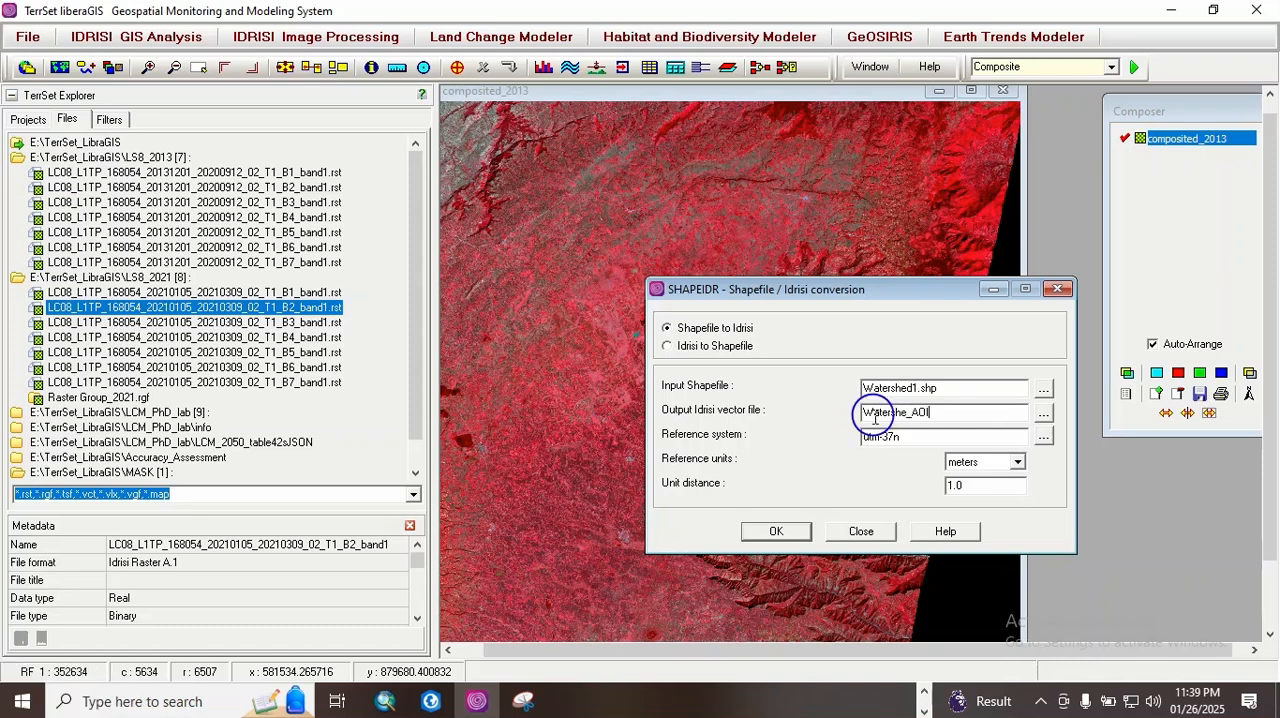
Step: Set the reference system to UTM-37N.REF and run the Watershed1.shp conversion to the Idrisi vector Watershe_AOI
click(1043, 436)
click(456, 237)
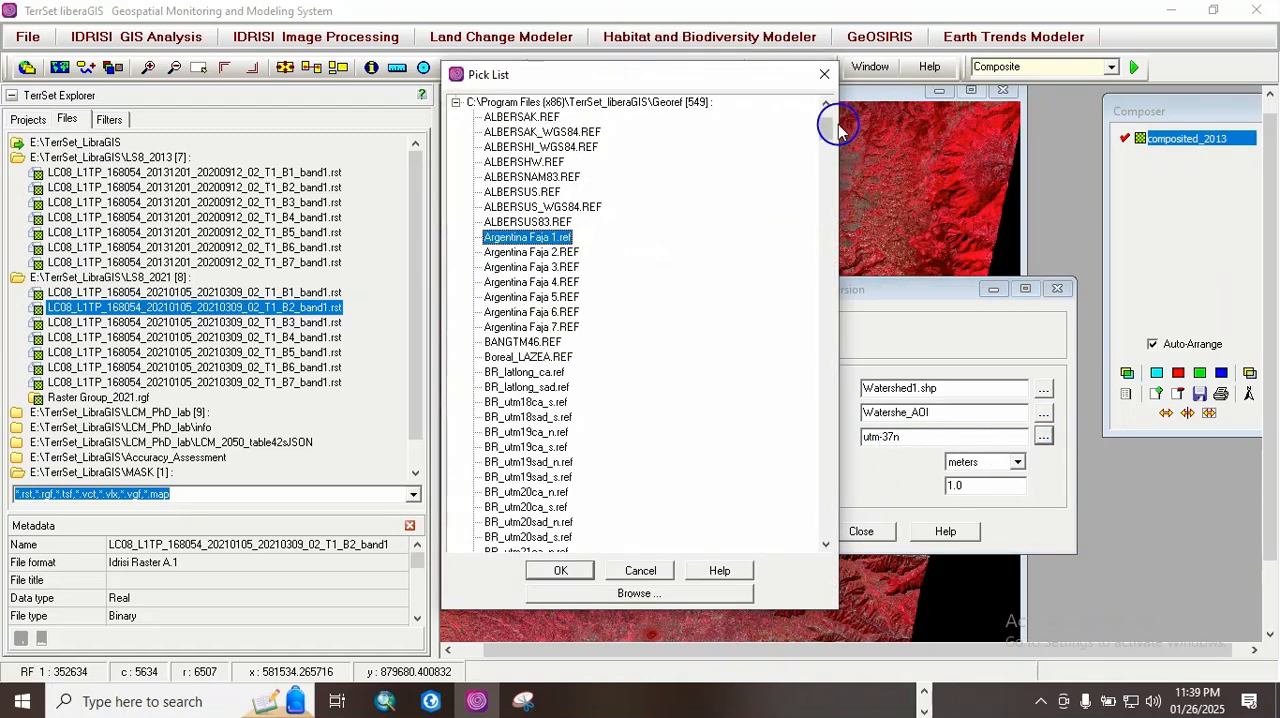
drag(826, 120, 790, 497)
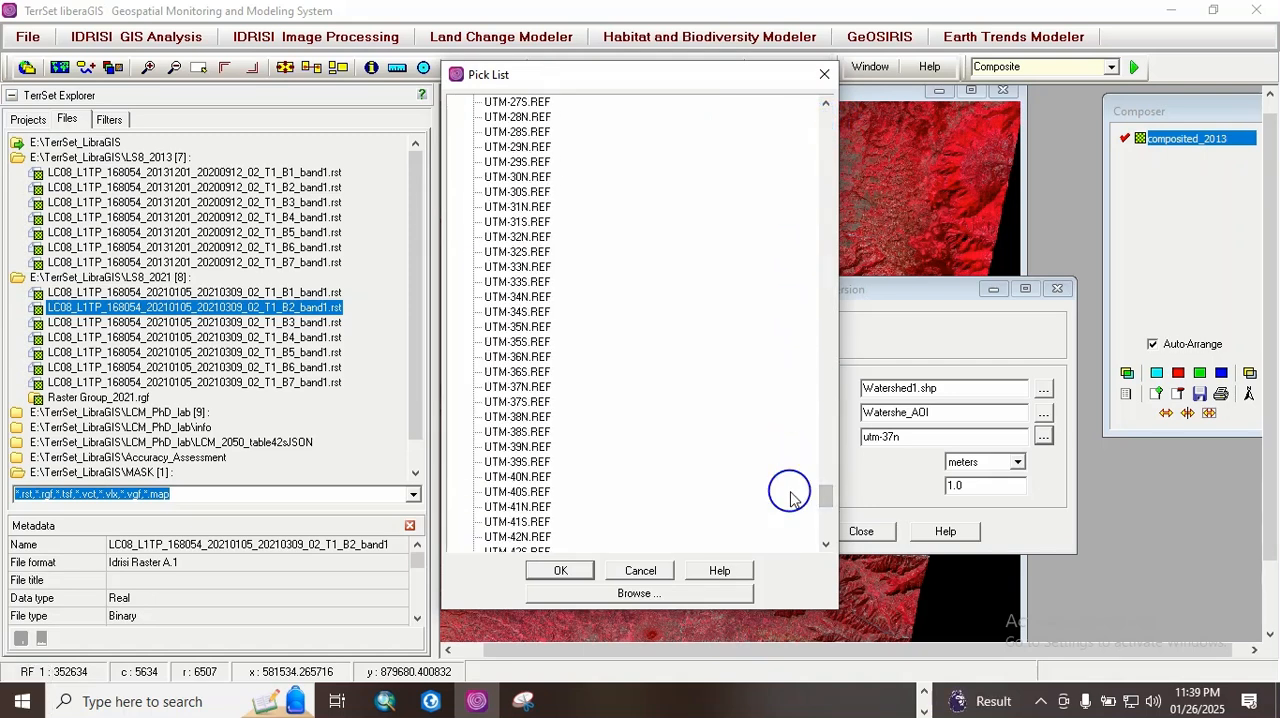
click(516, 386)
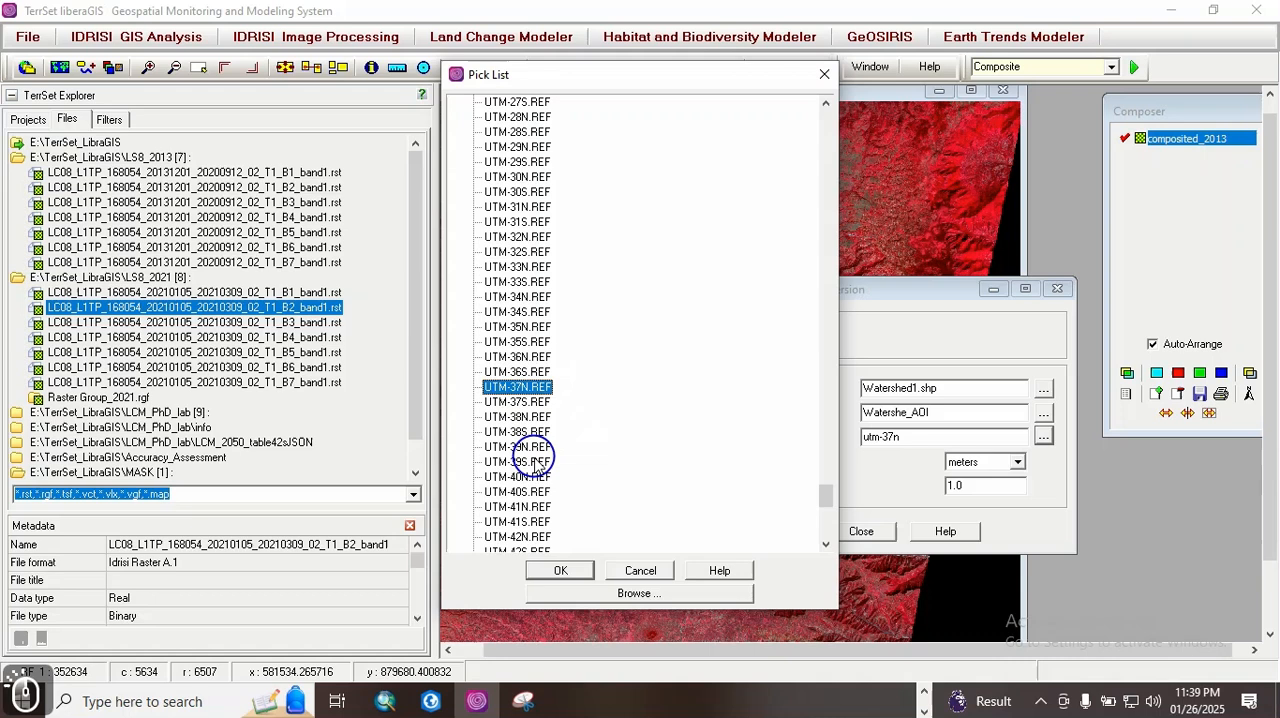
click(558, 575)
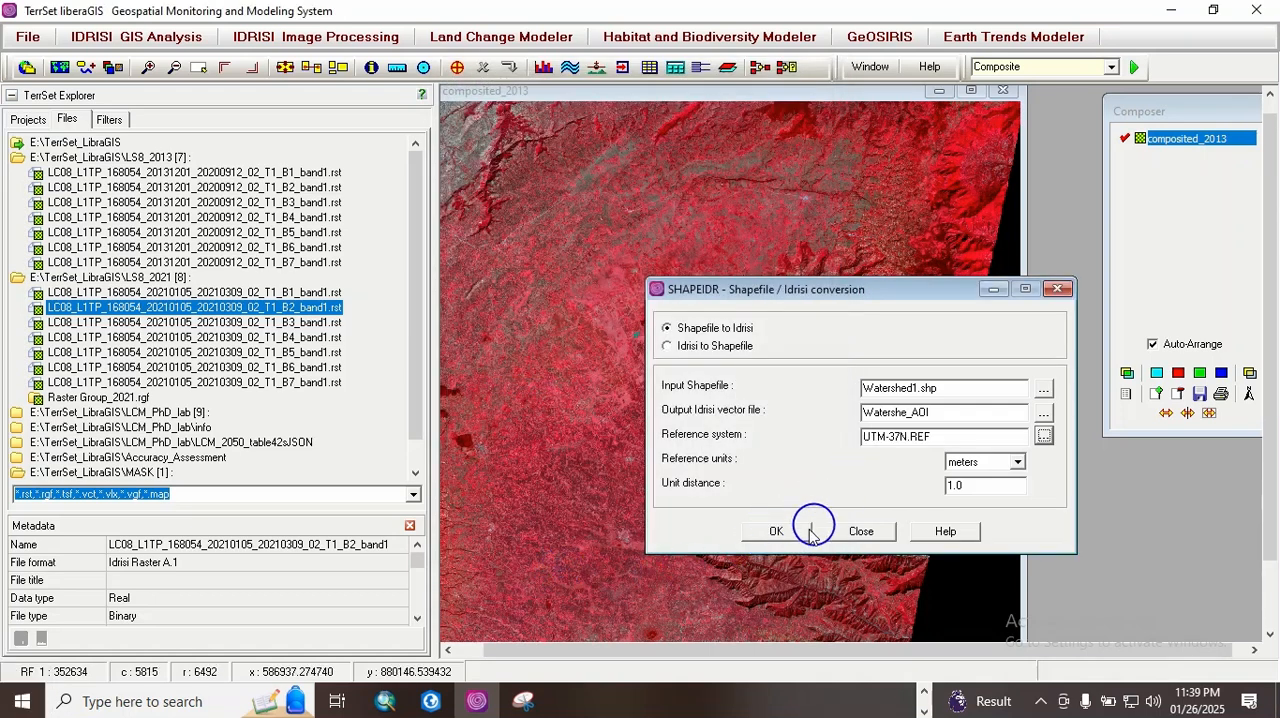
click(777, 531)
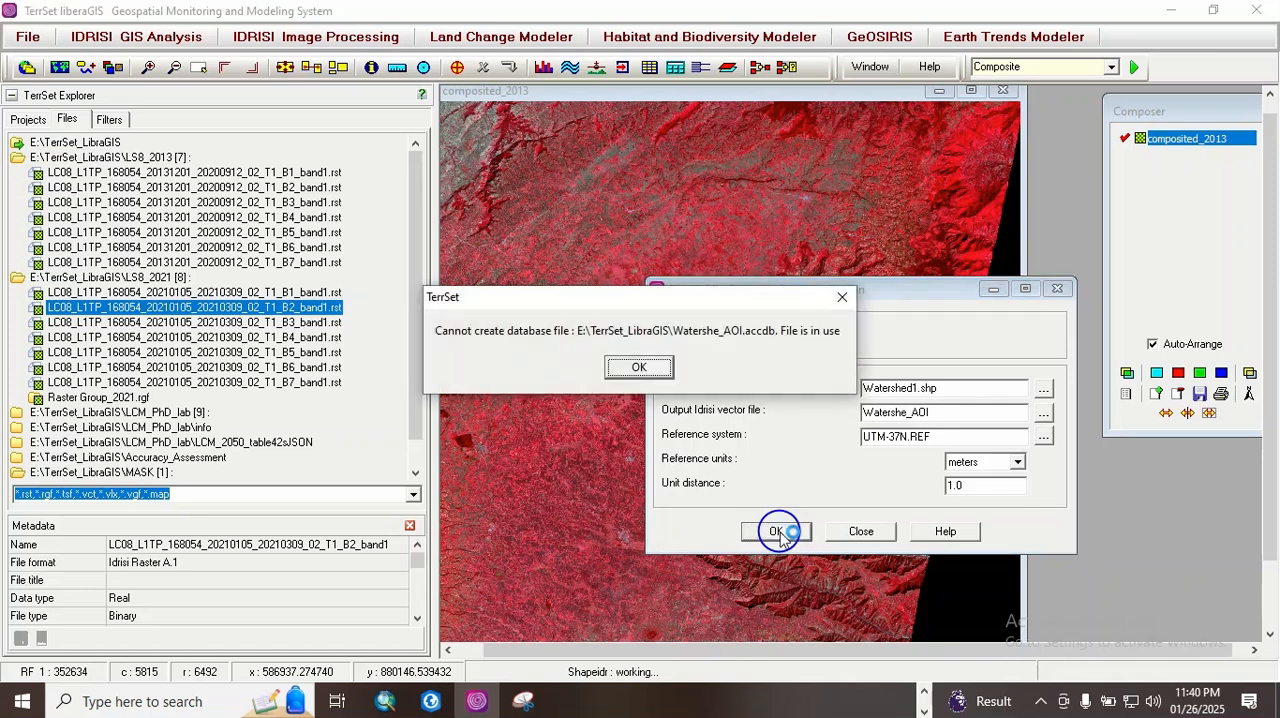
click(639, 367)
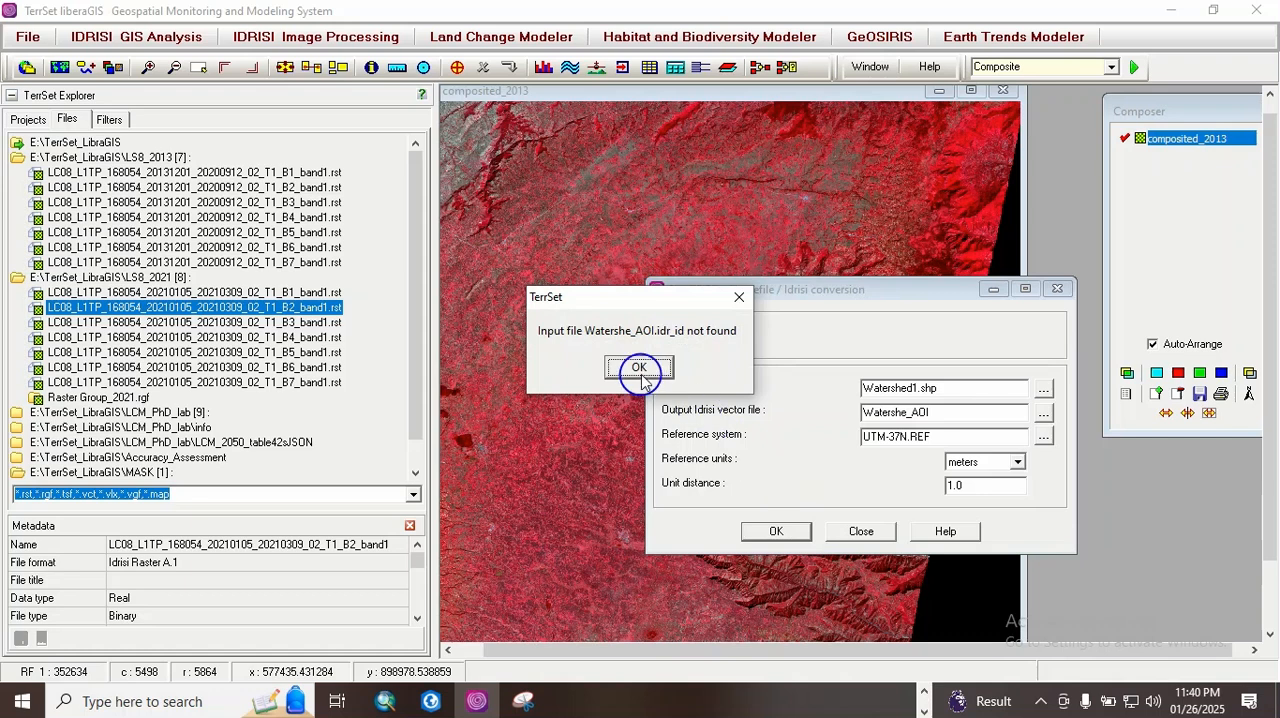
click(639, 367)
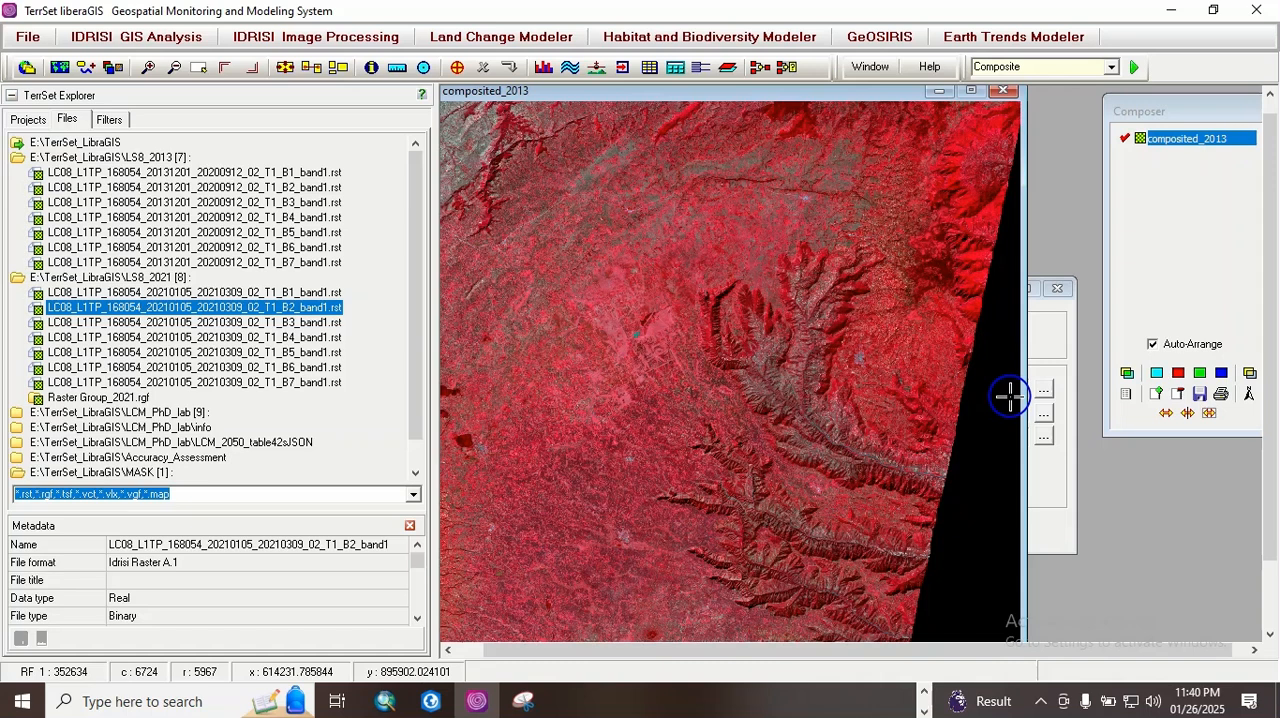
Step: Add Watershe_AOI from E:\TerrSet_LibraGIS as a vector layer over composited_2013, using the Outline White symbol file
click(1157, 393)
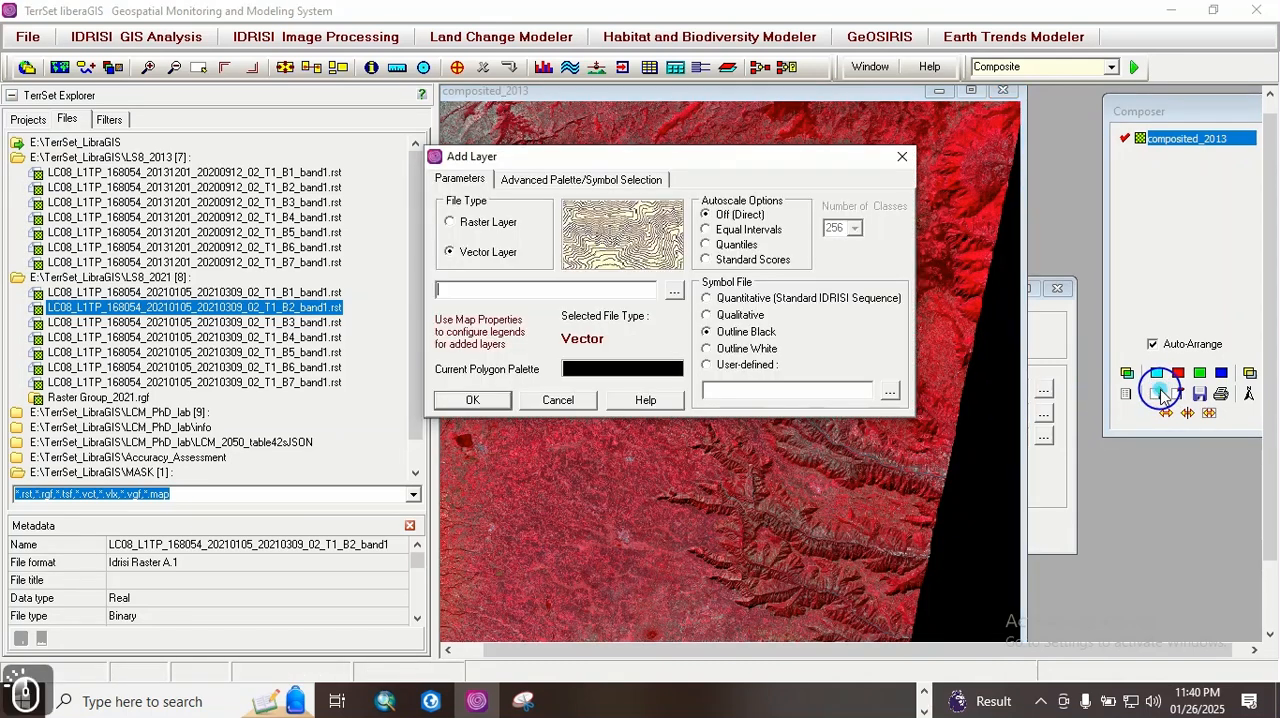
click(671, 292)
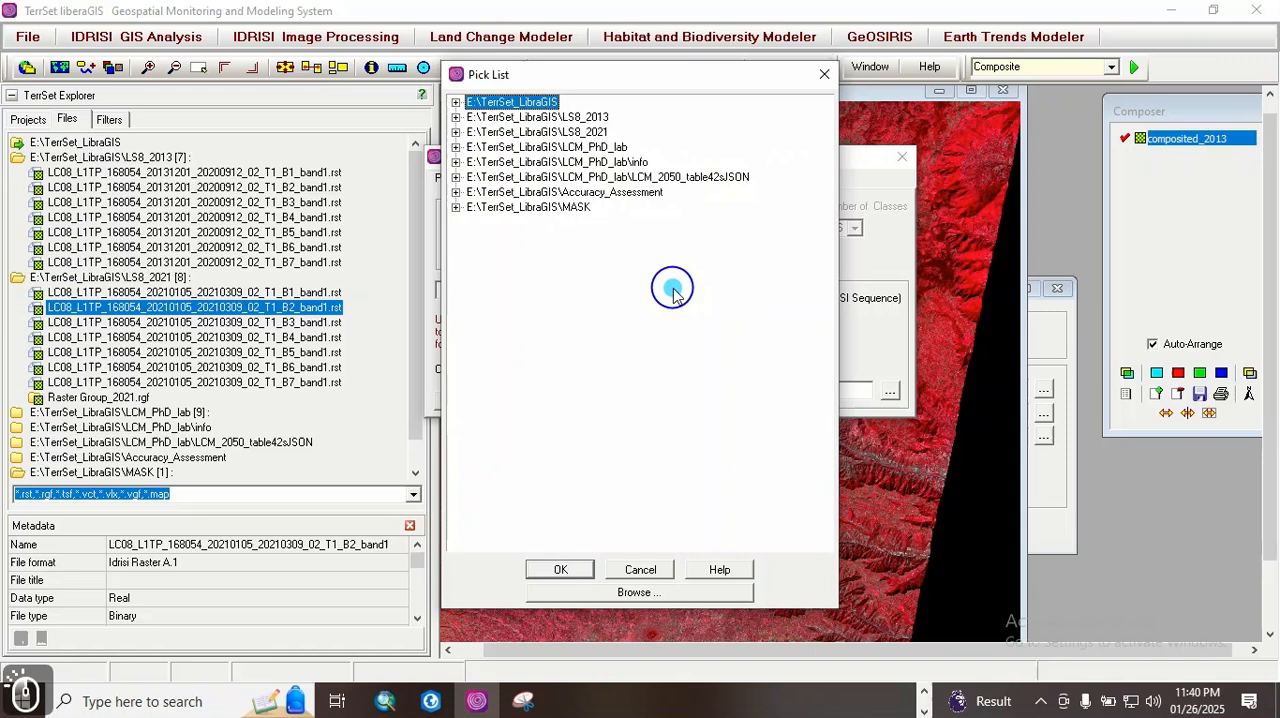
click(456, 103)
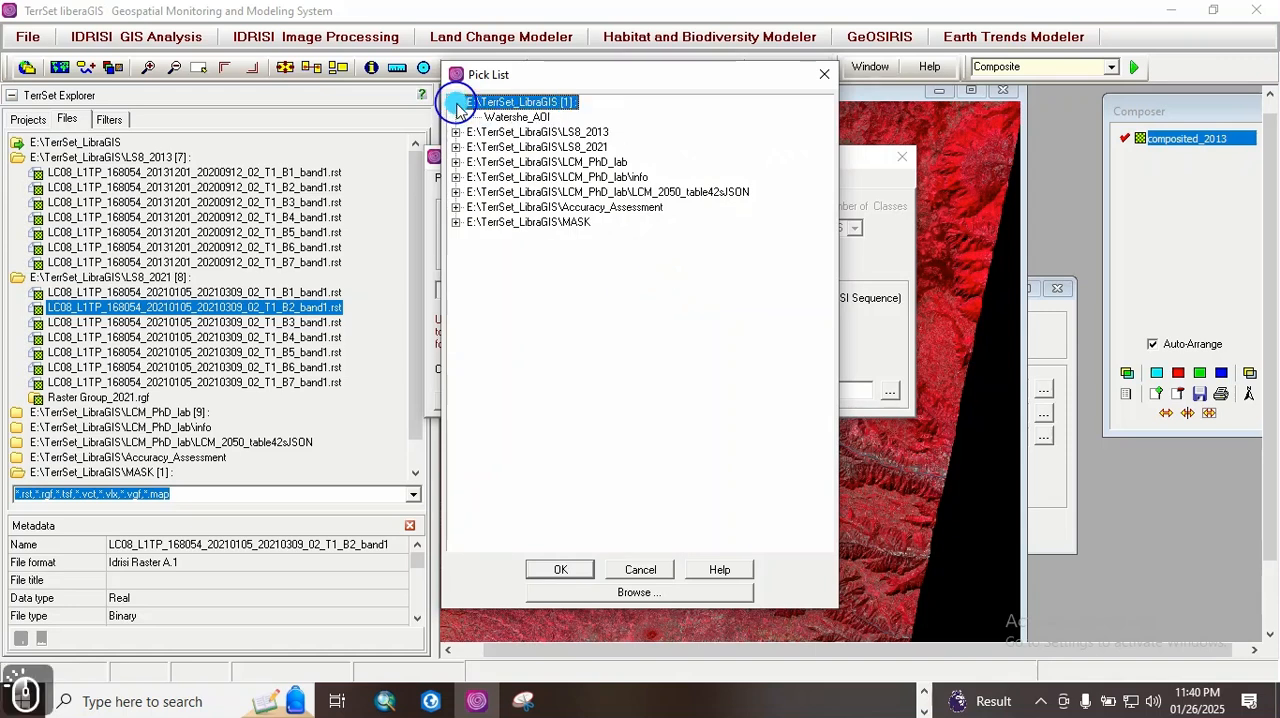
click(520, 117)
click(561, 569)
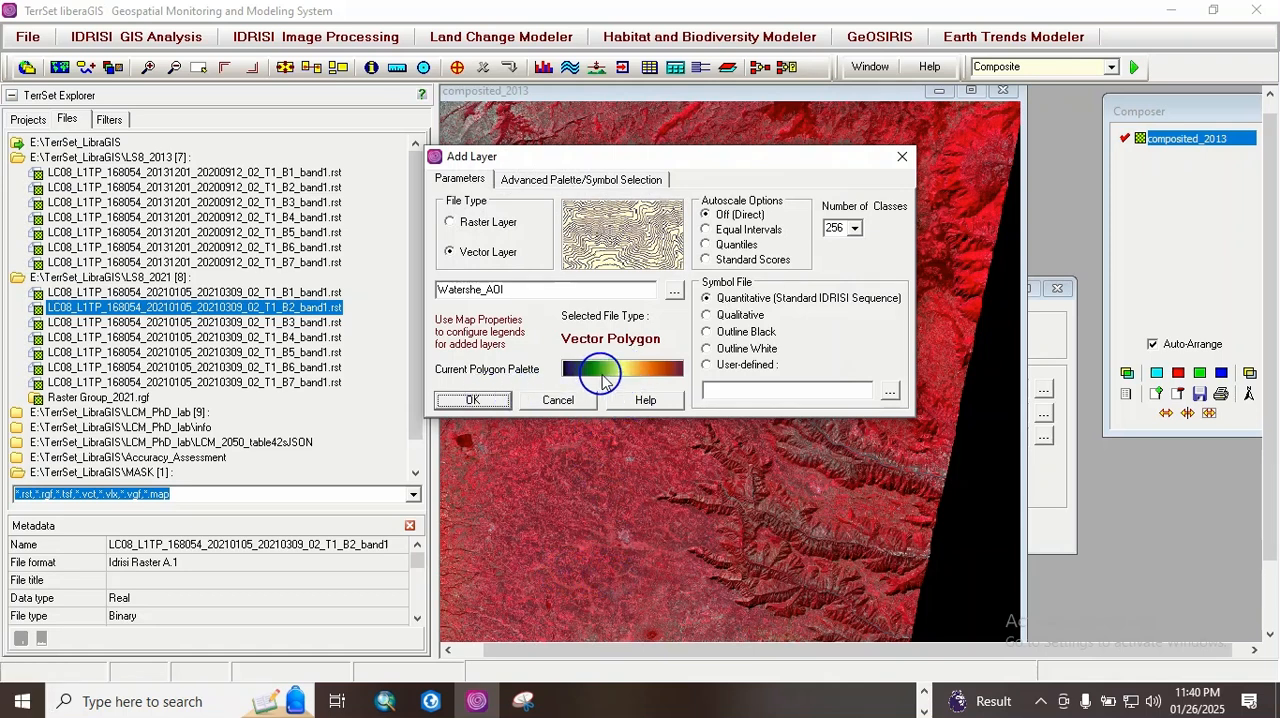
click(707, 349)
click(472, 400)
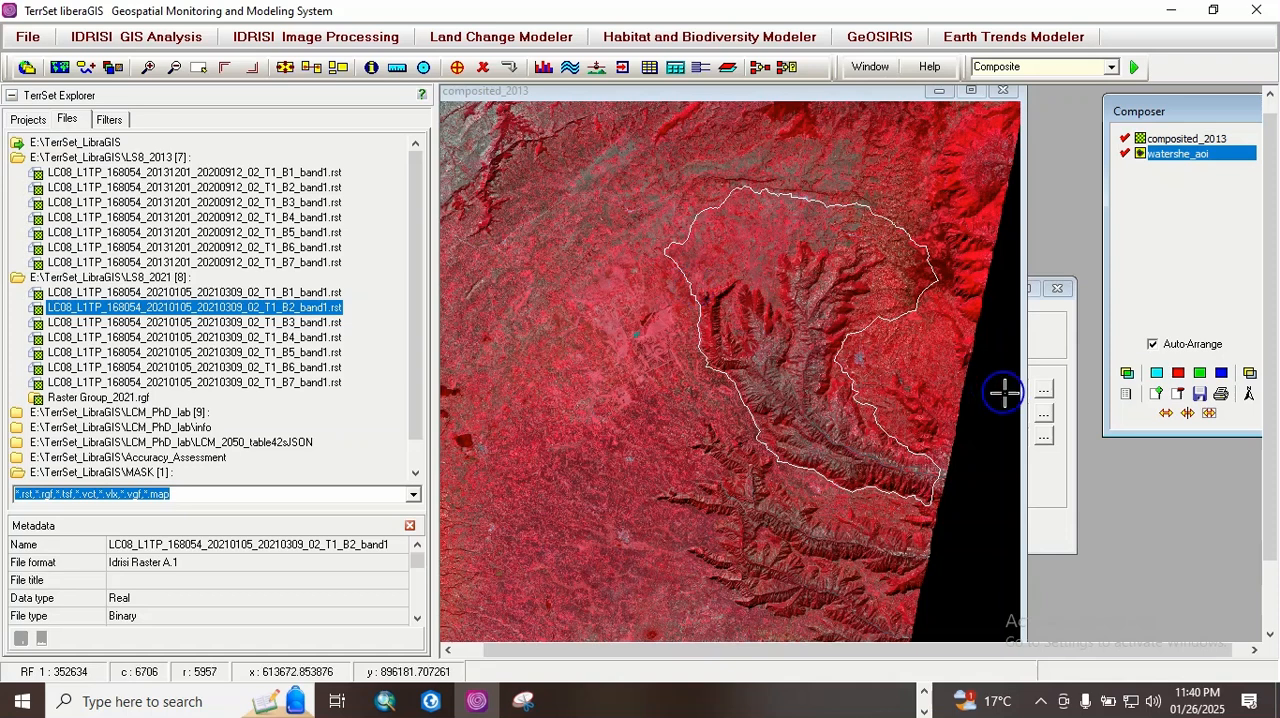
Step: Try overlaying Watershe_AOI a second time with the Quantitative symbol file, and remove that duplicate layer
click(1158, 395)
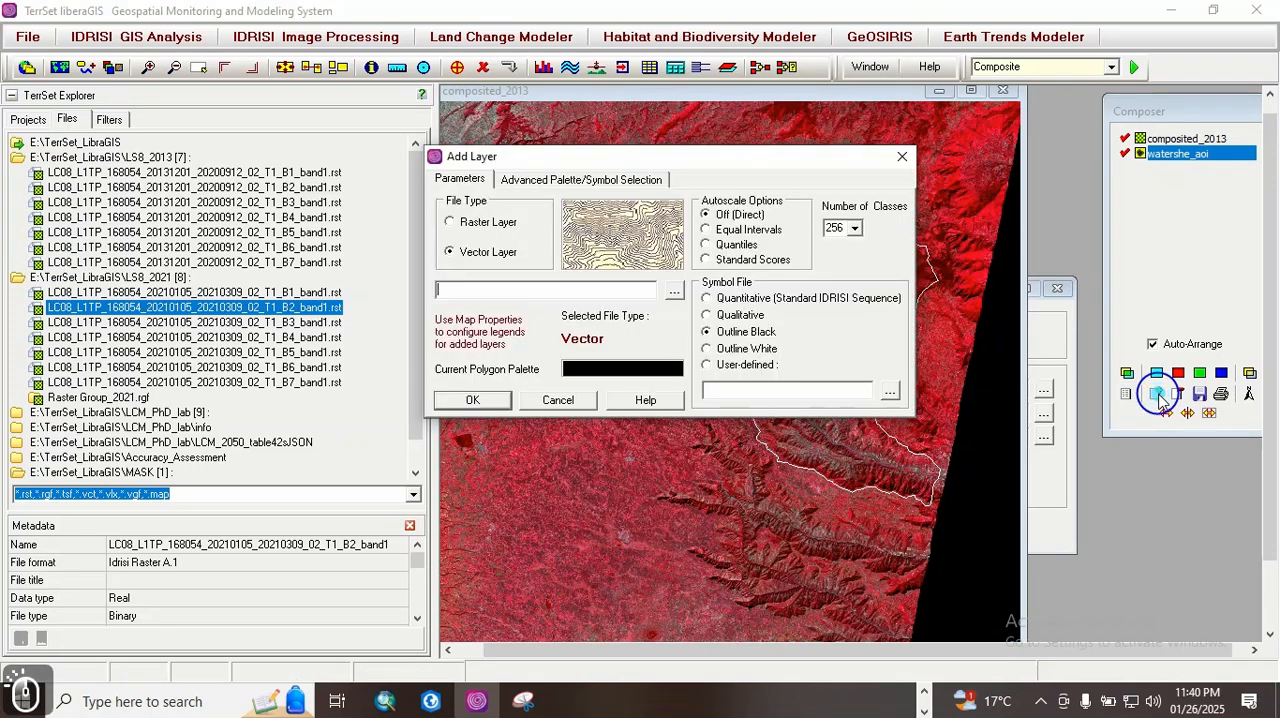
click(677, 291)
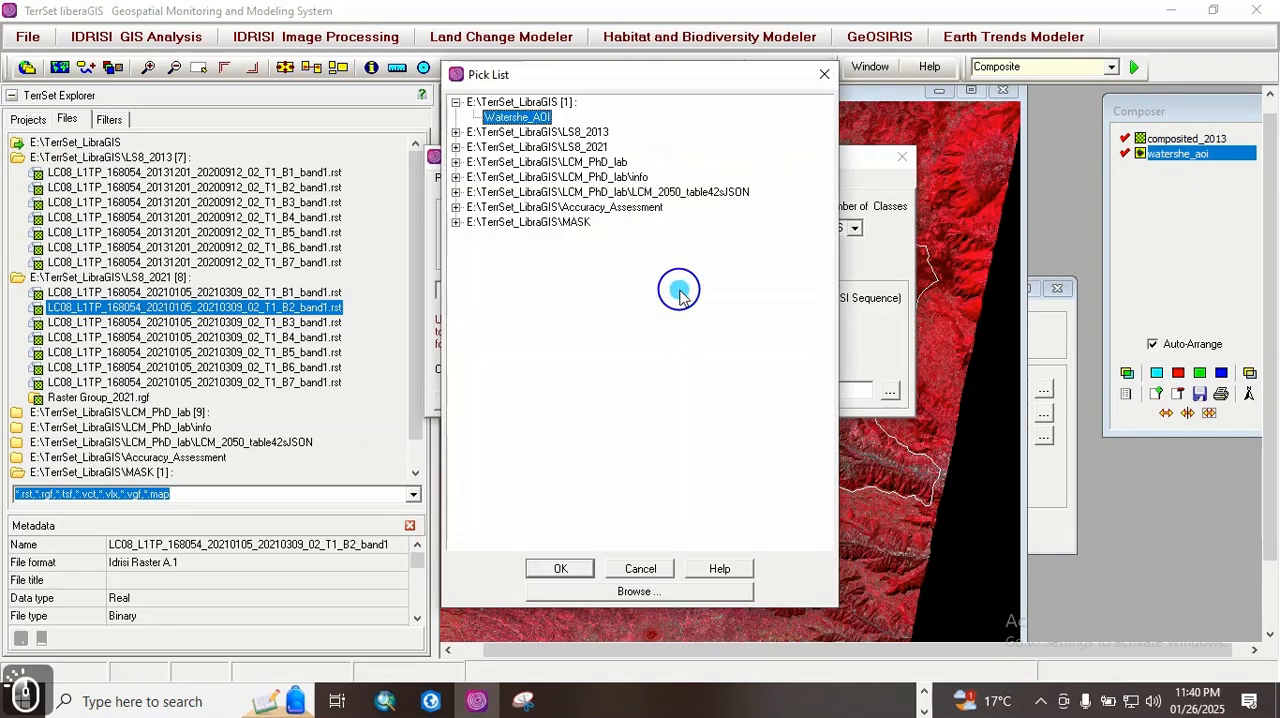
click(558, 568)
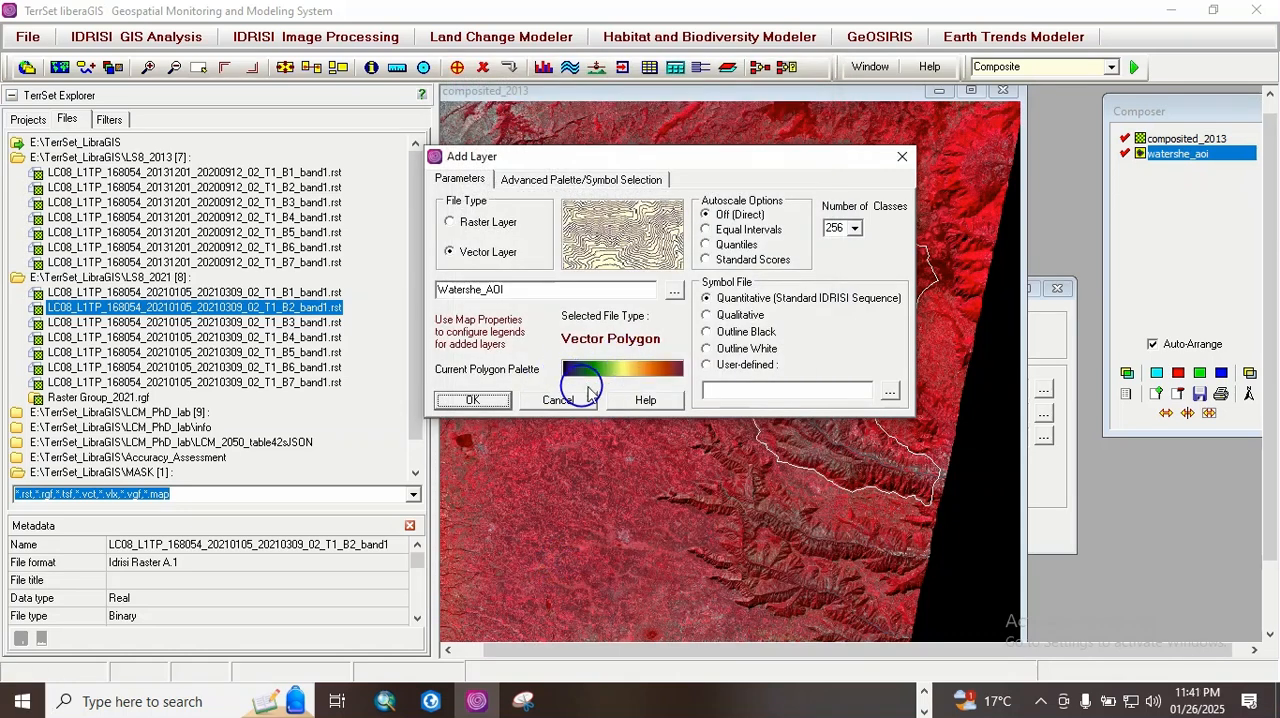
click(474, 401)
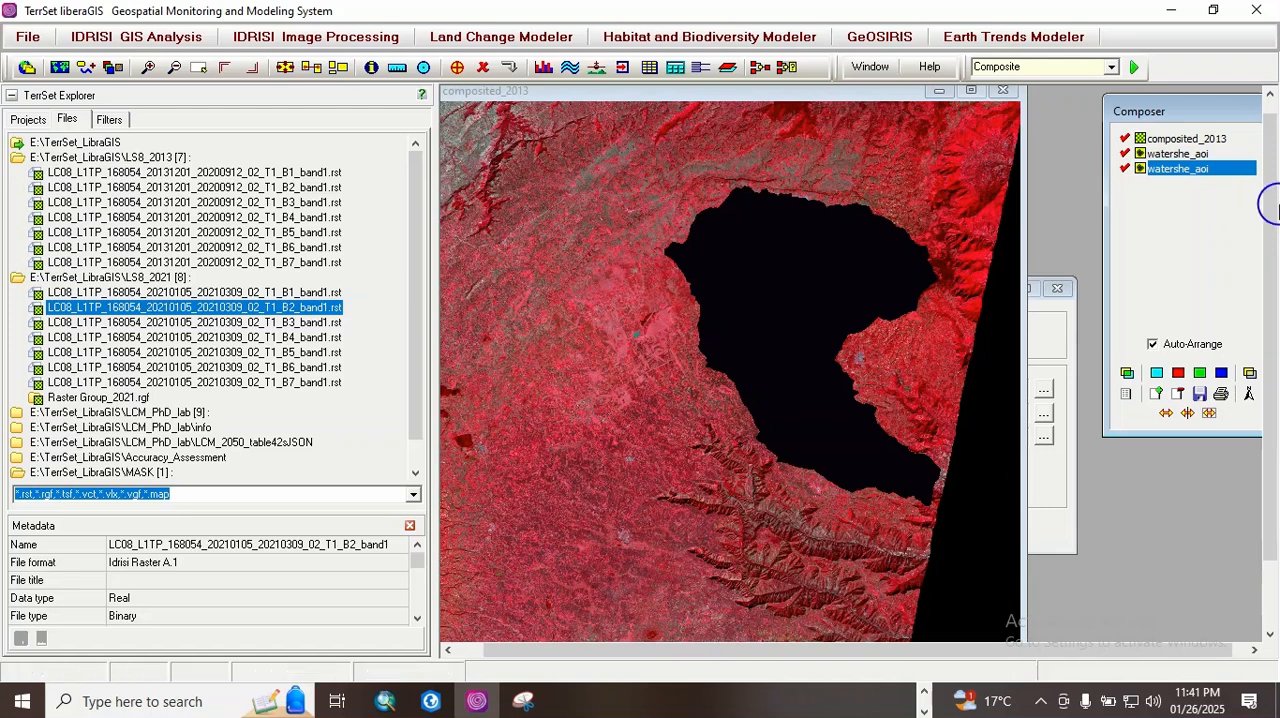
right_click(1183, 170)
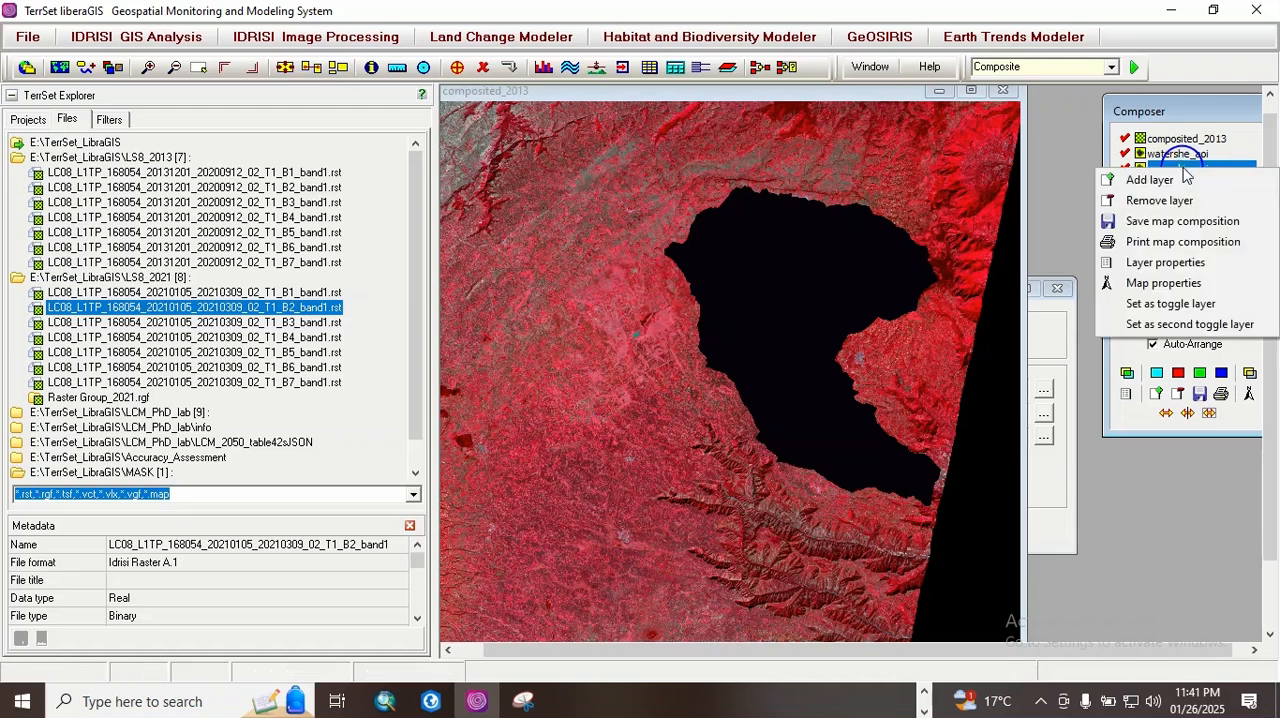
click(1159, 200)
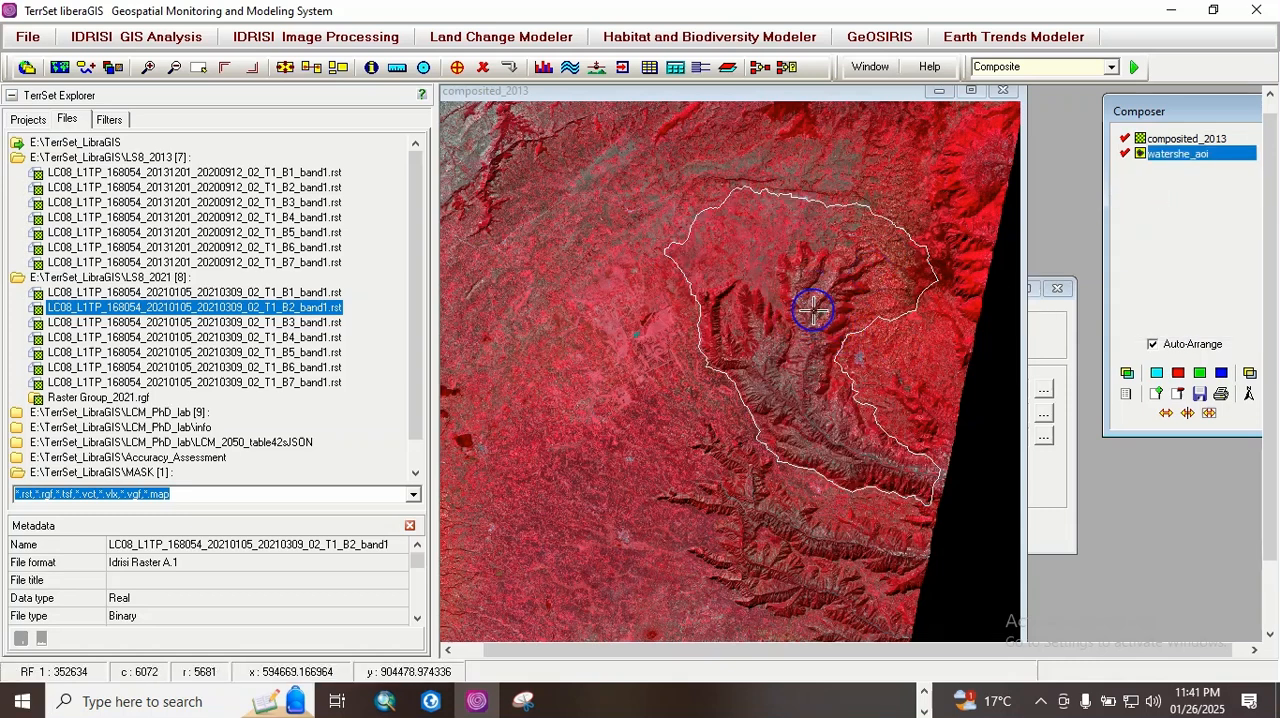
Step: Examine the watershed boundary and the terrain inside it on the composited_2013 map in closer detail
key(Page_Down)
key(Page_Down)
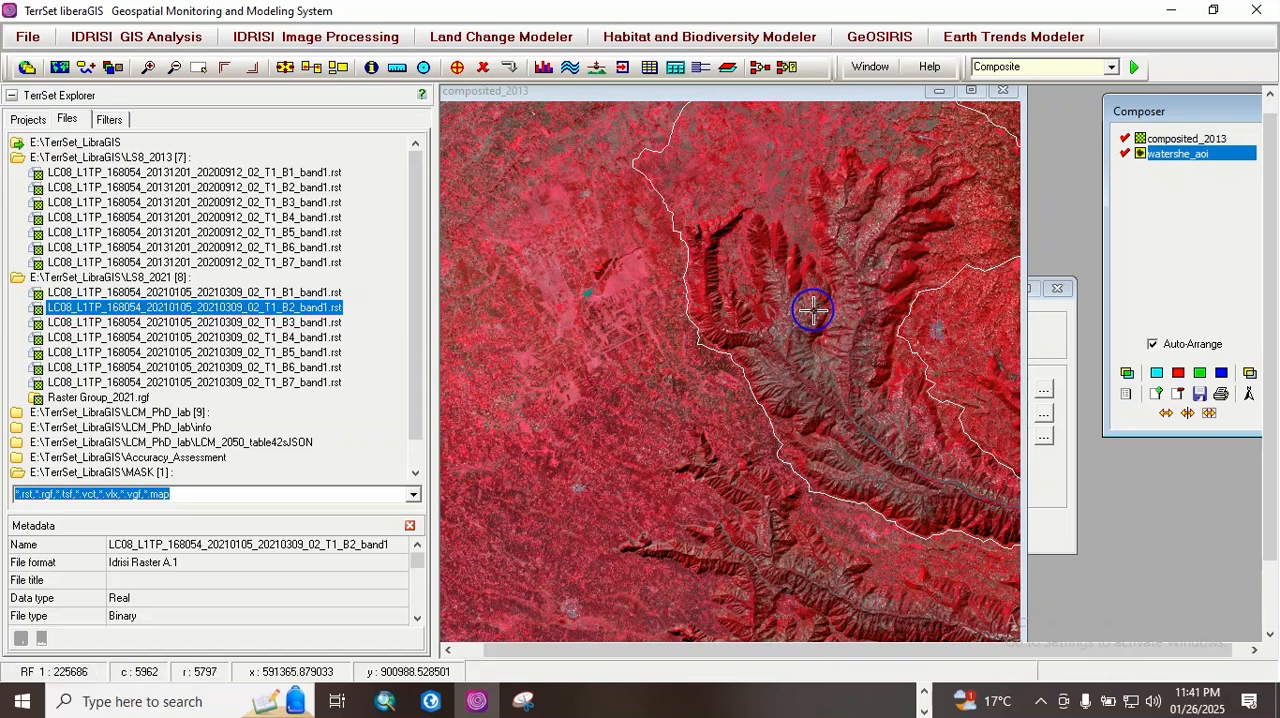
key(Page_Up)
key(Up)
key(Right)
key(Right)
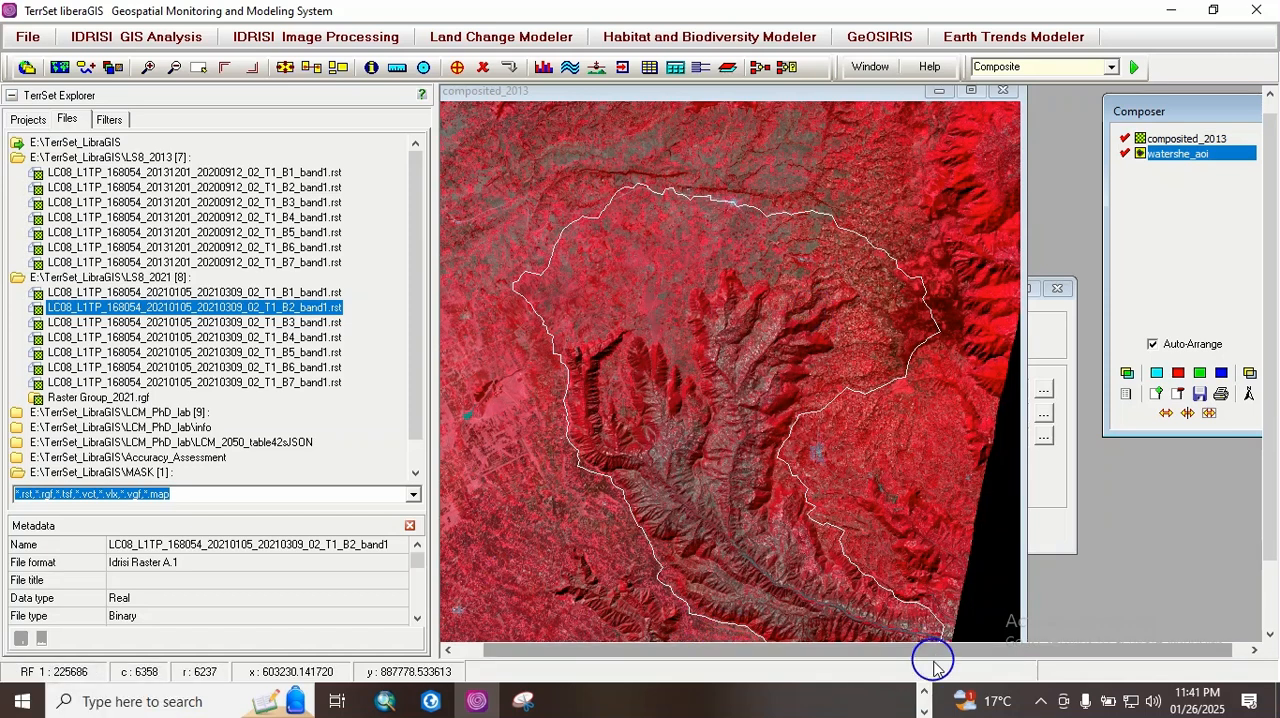
Step: Switch to PowerPoint, review the Activities slide of the LULCC Analysis in LiberaGIS presentation, and return to TerrSet
click(925, 693)
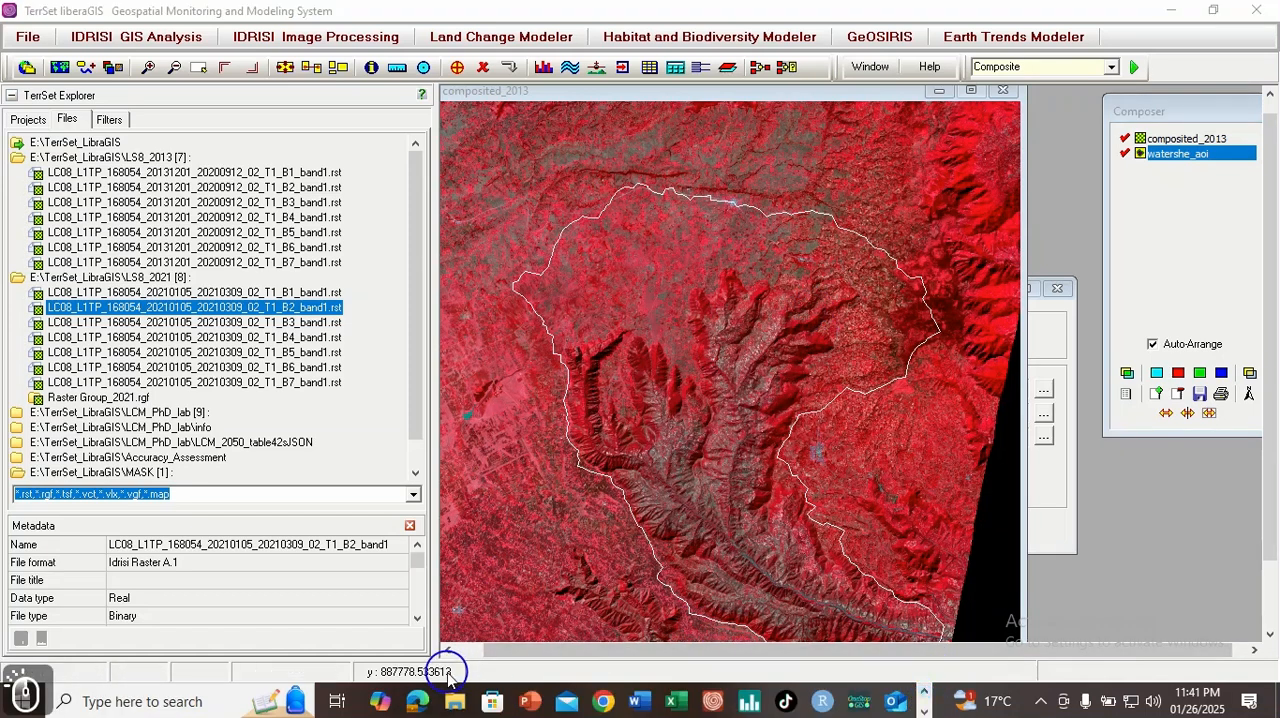
click(538, 690)
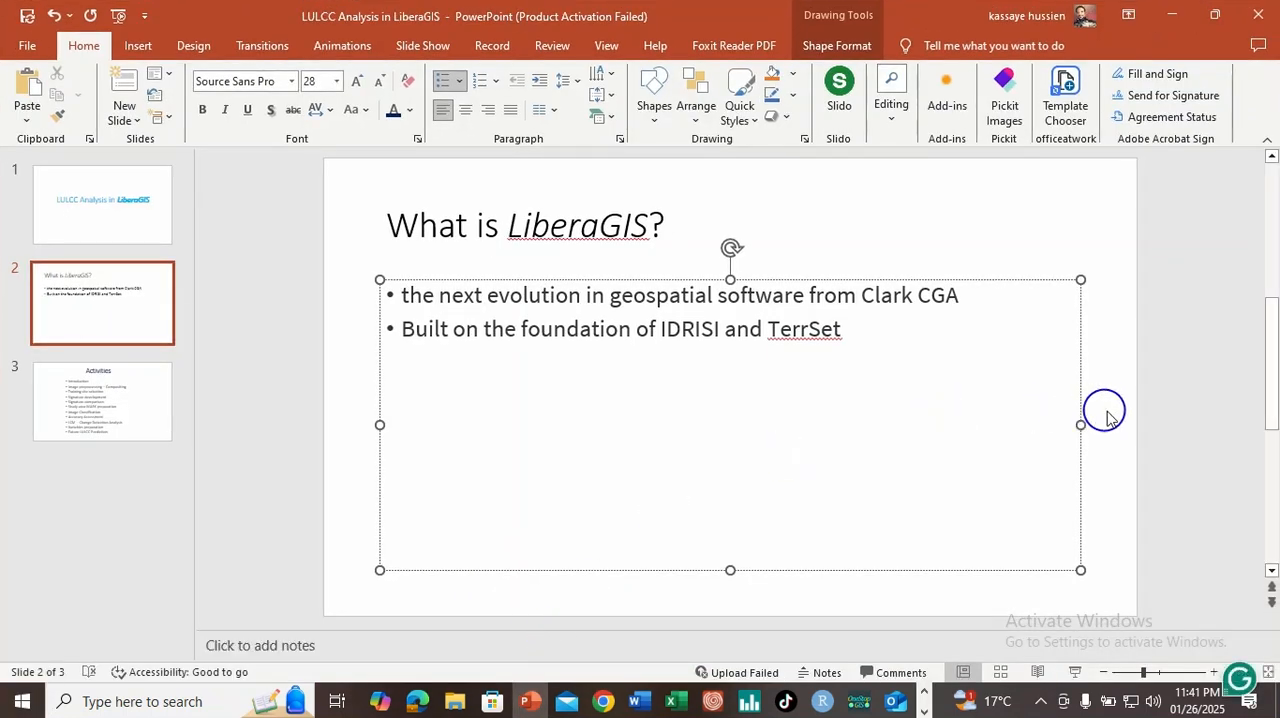
click(112, 395)
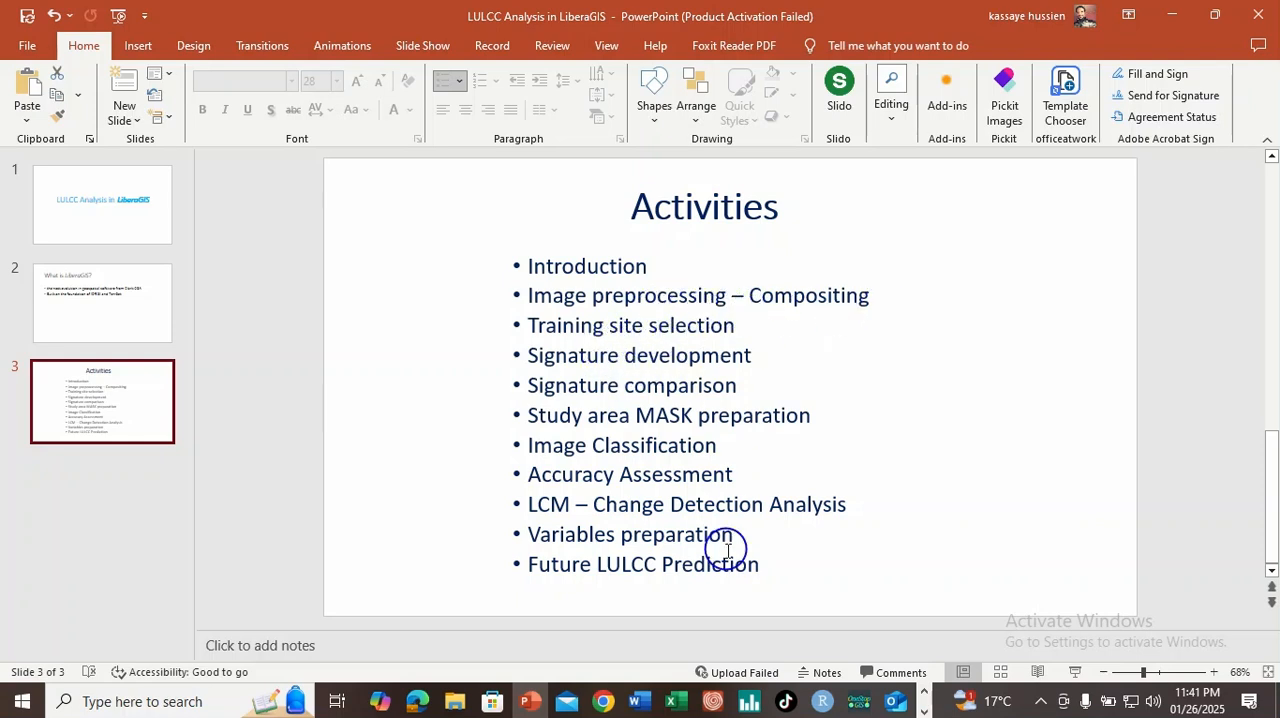
click(924, 711)
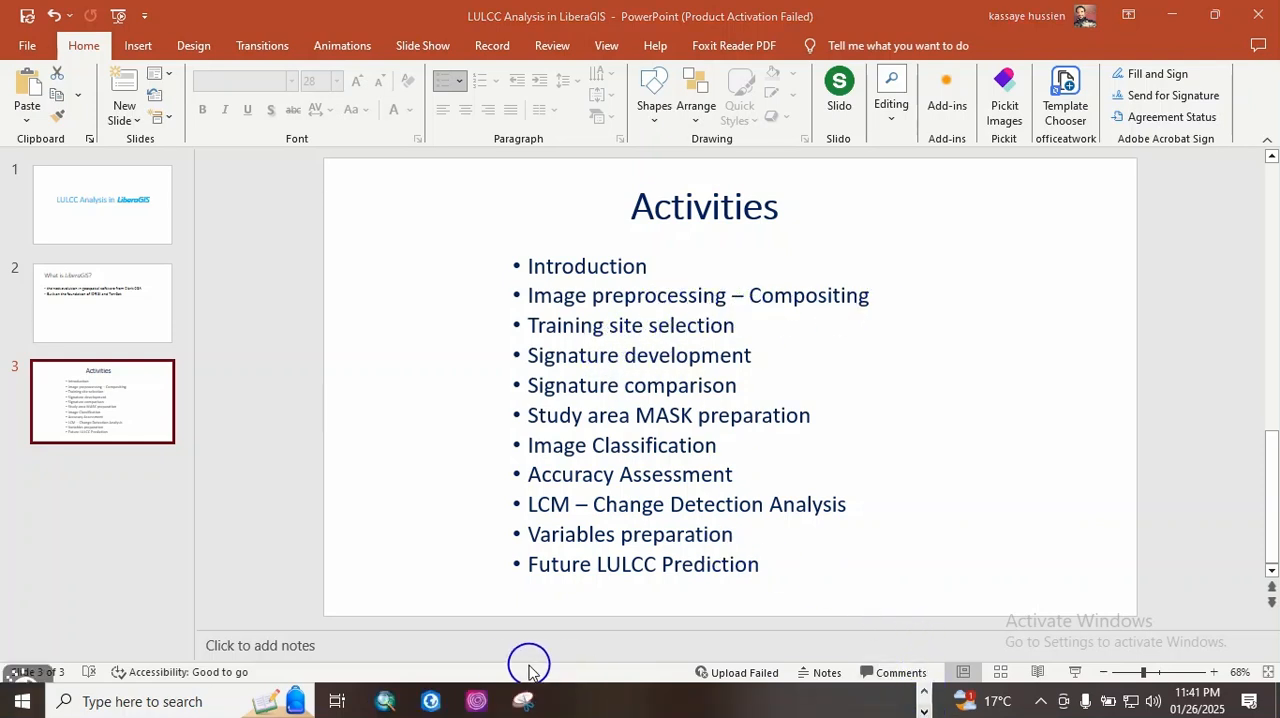
click(478, 701)
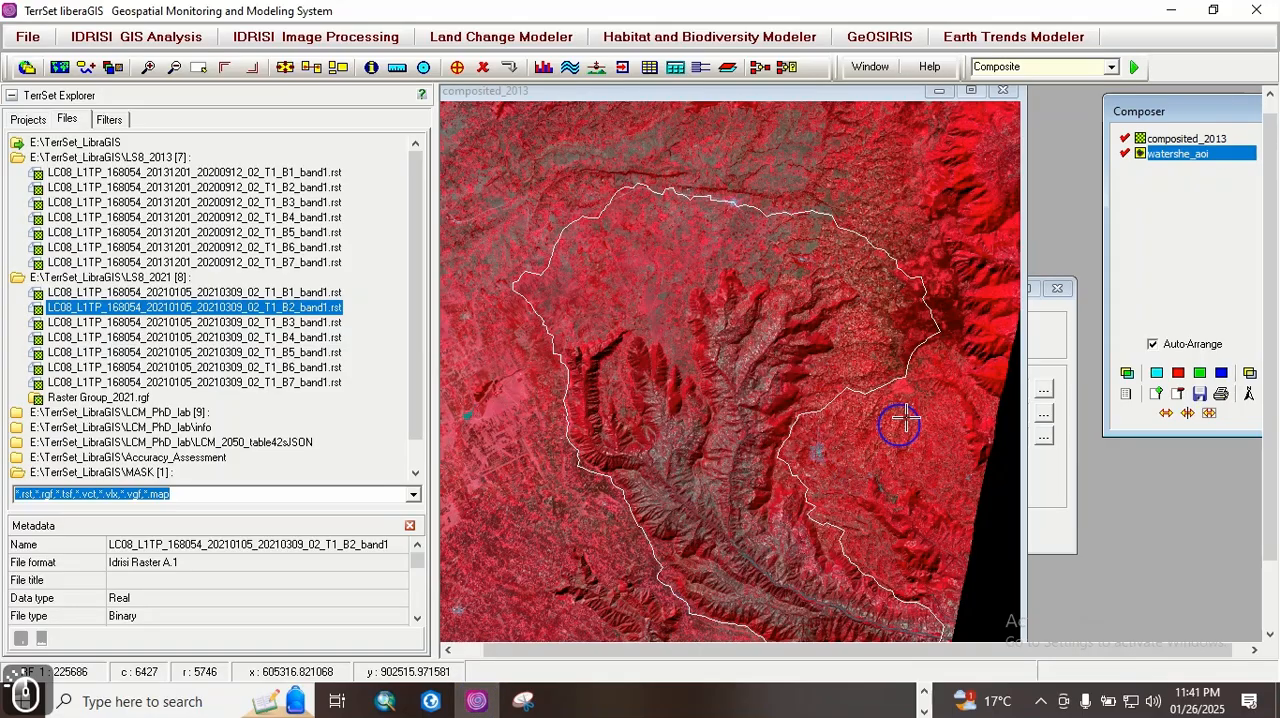
Step: Close the SHAPEIDR conversion dialog and narrow TerrSet Explorer to give the map more room
click(1057, 292)
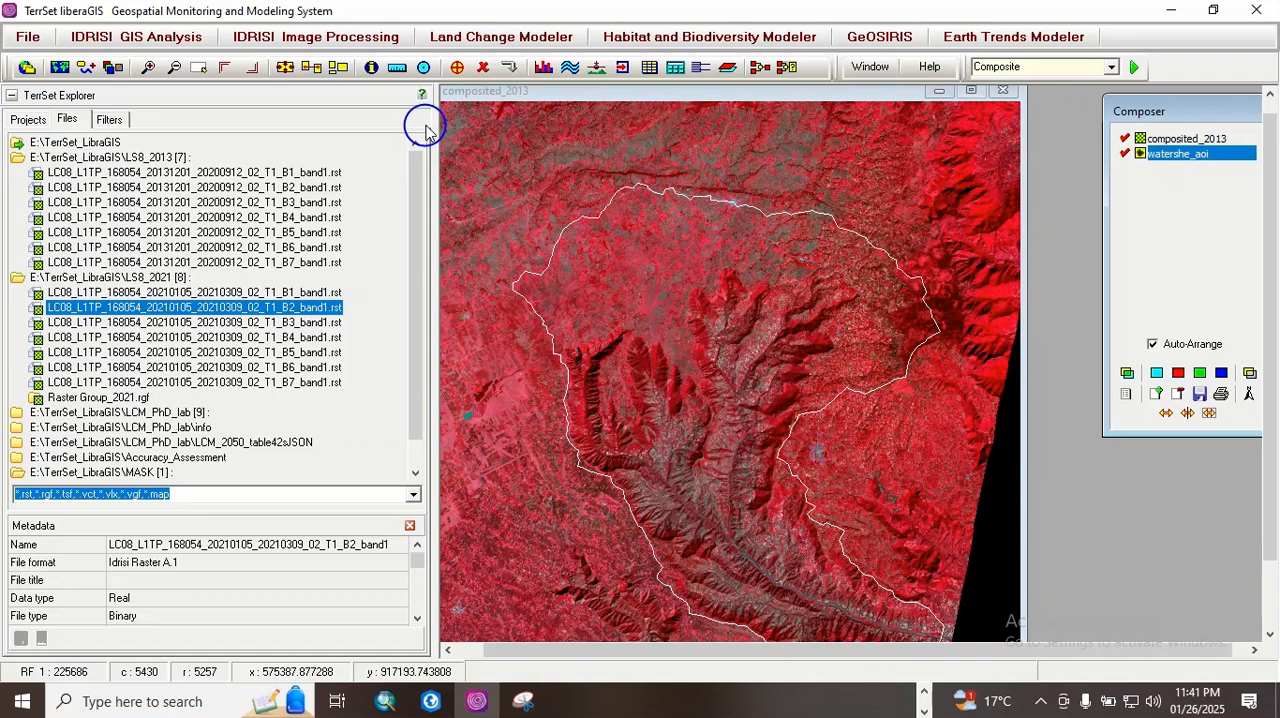
drag(434, 153, 307, 170)
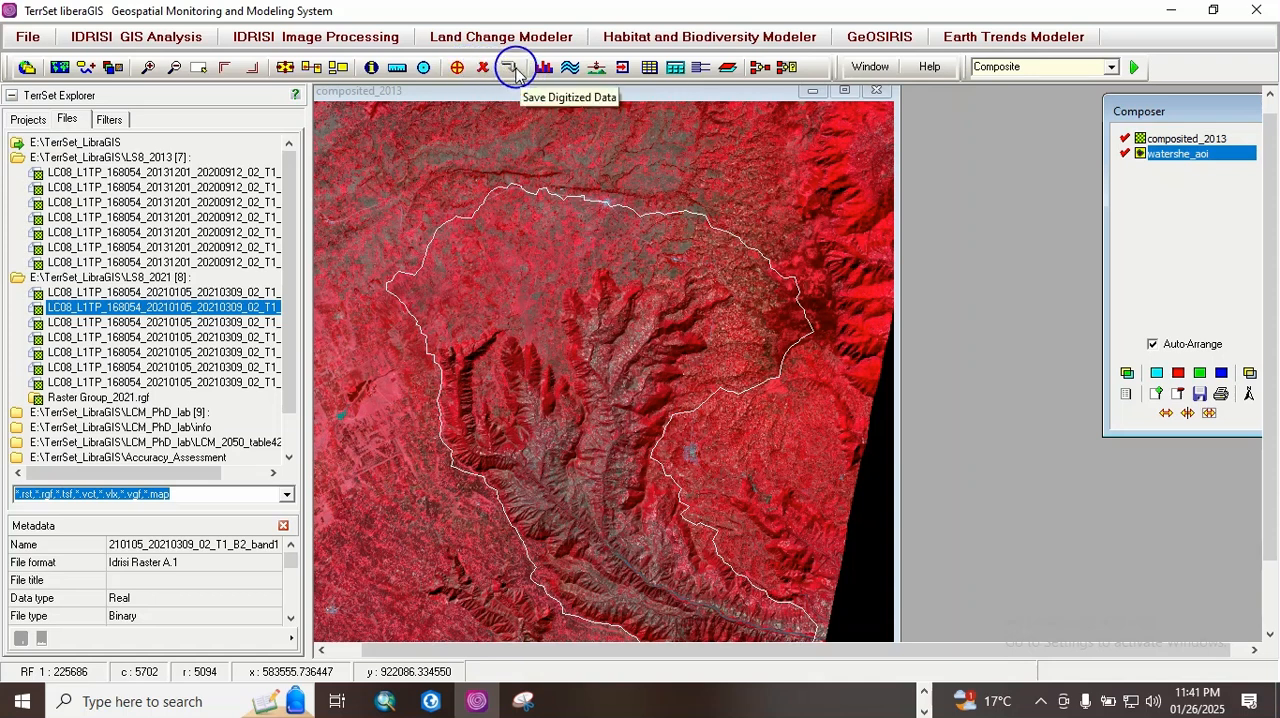
Step: Make composited_2013 the active layer instead of watershe_aoi, dismissing the digitizing prompt that targets the existing vector
click(457, 67)
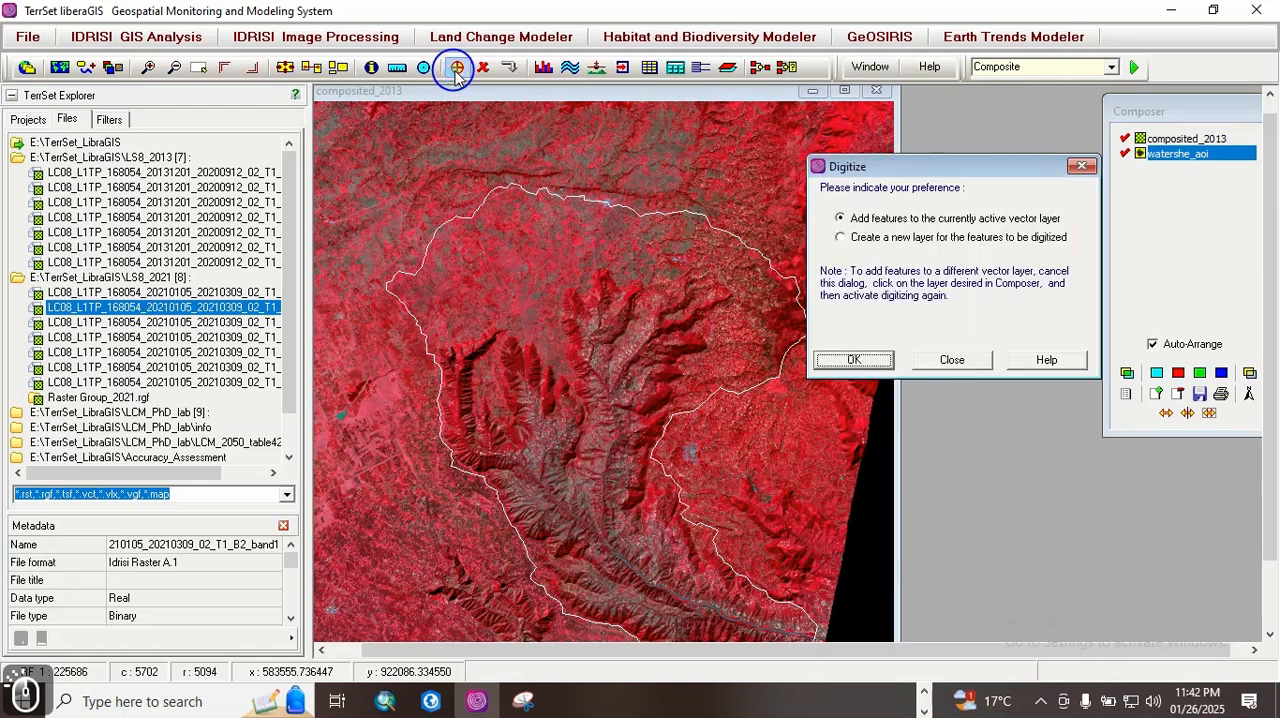
drag(871, 166, 883, 165)
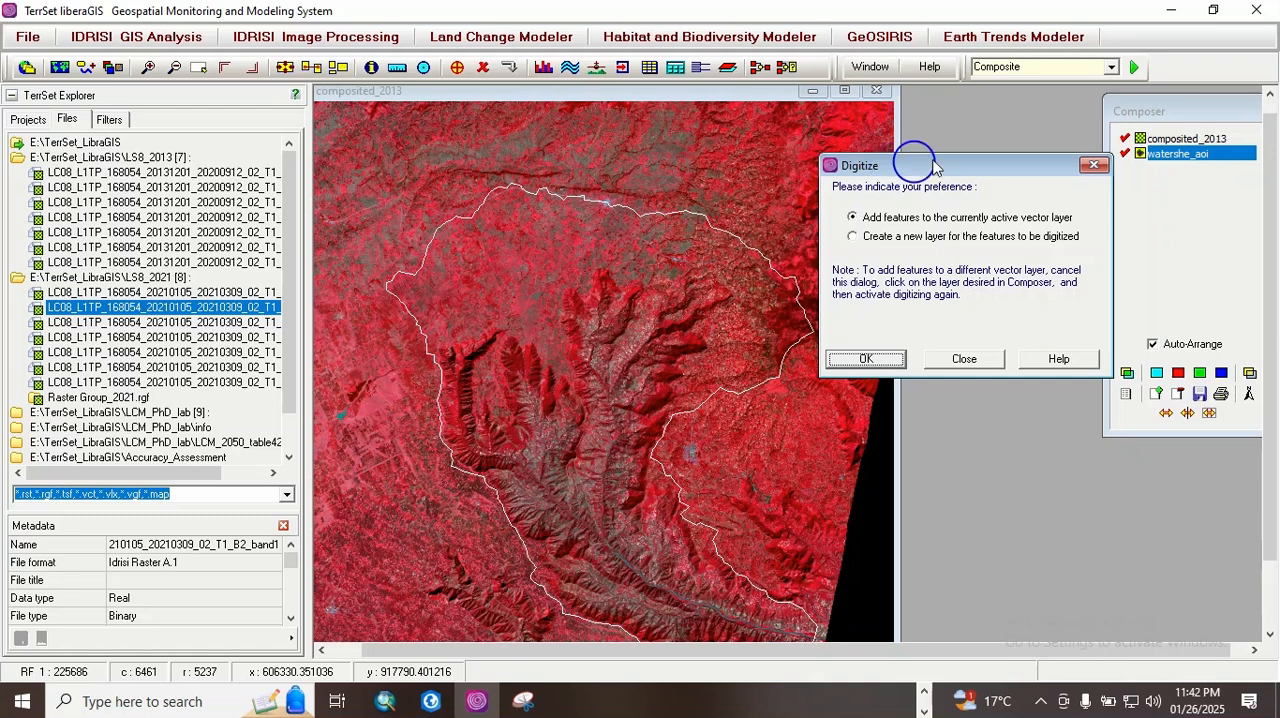
click(1177, 140)
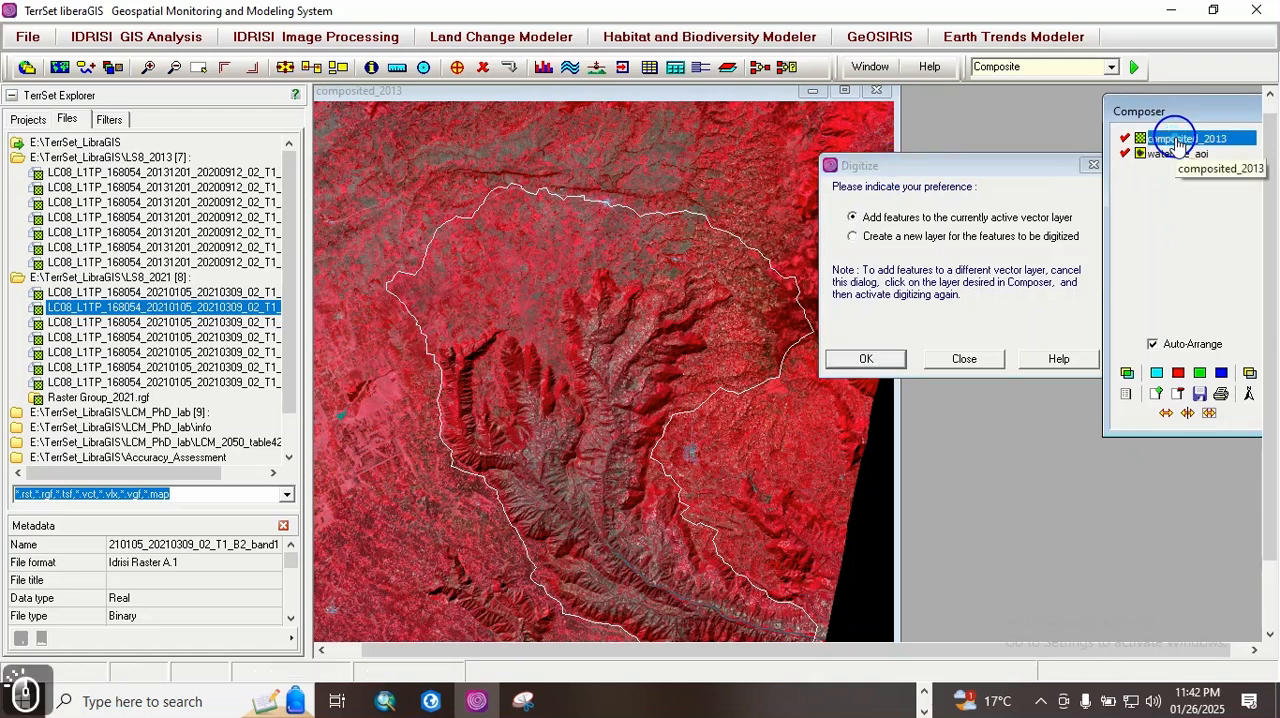
click(968, 359)
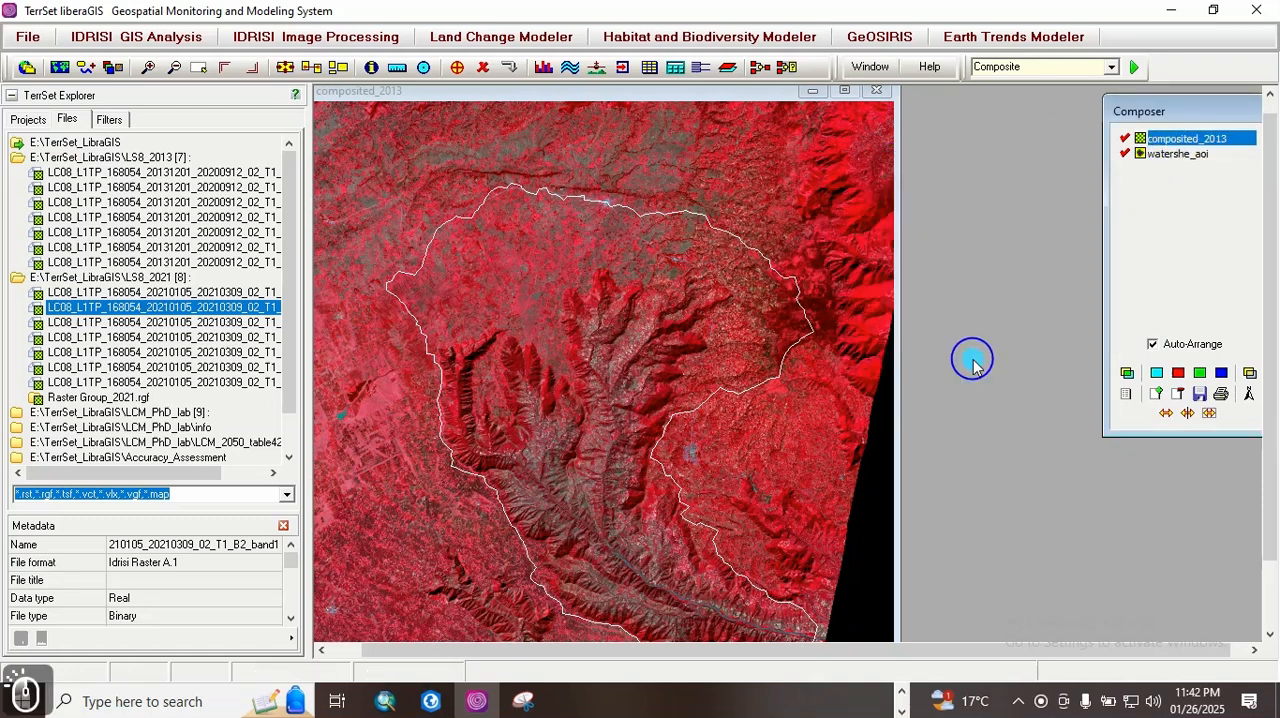
Step: Start digitizing on composited_2013 and name the new polygon layer TrainingSites
click(457, 68)
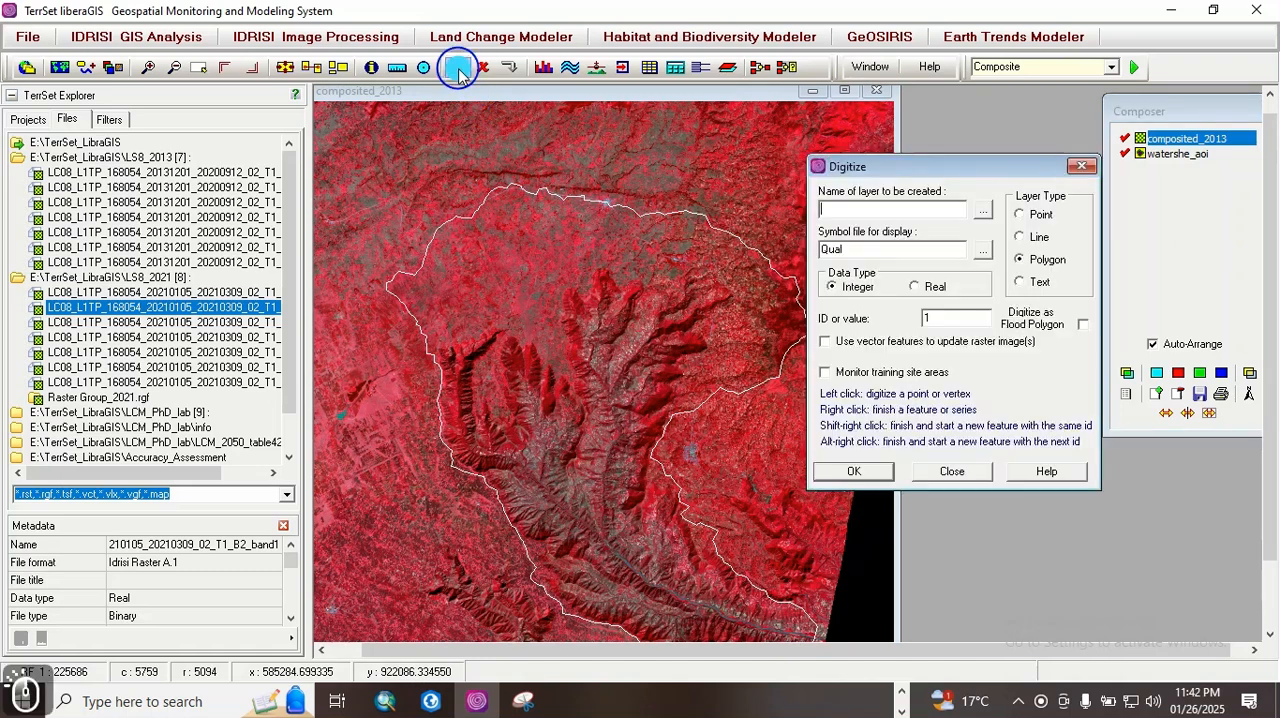
drag(911, 166, 913, 196)
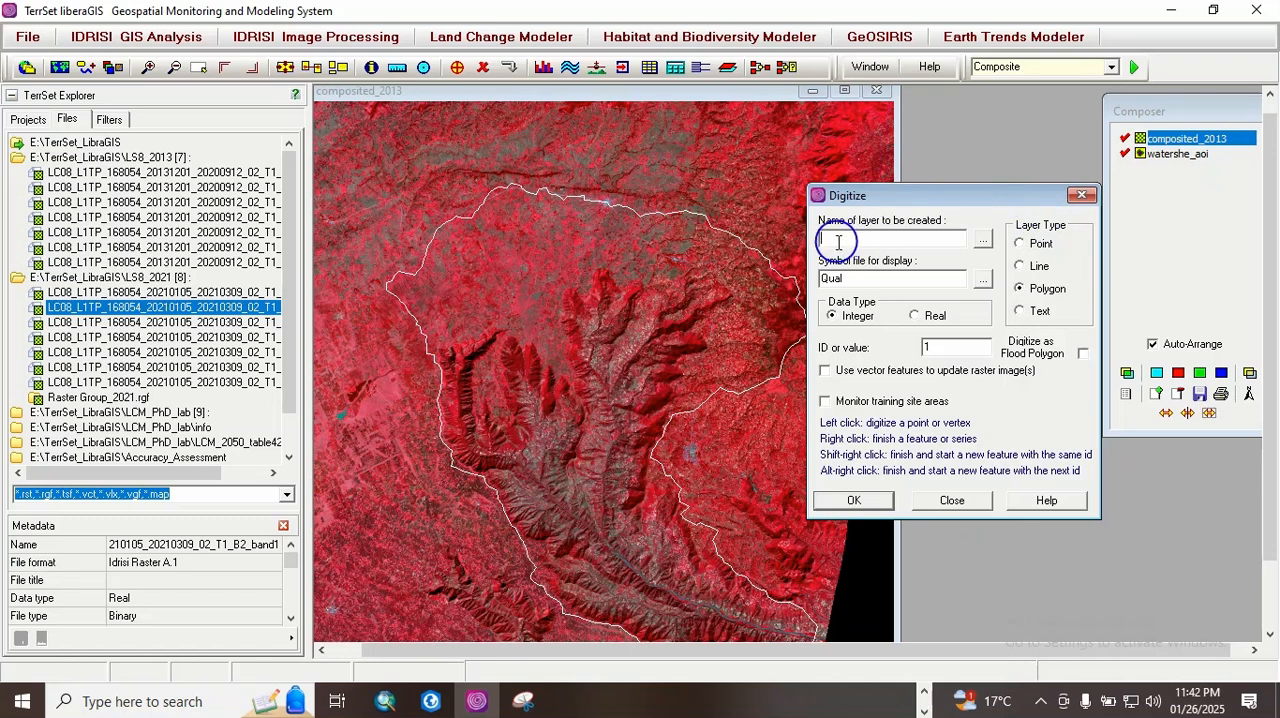
text(Tr)
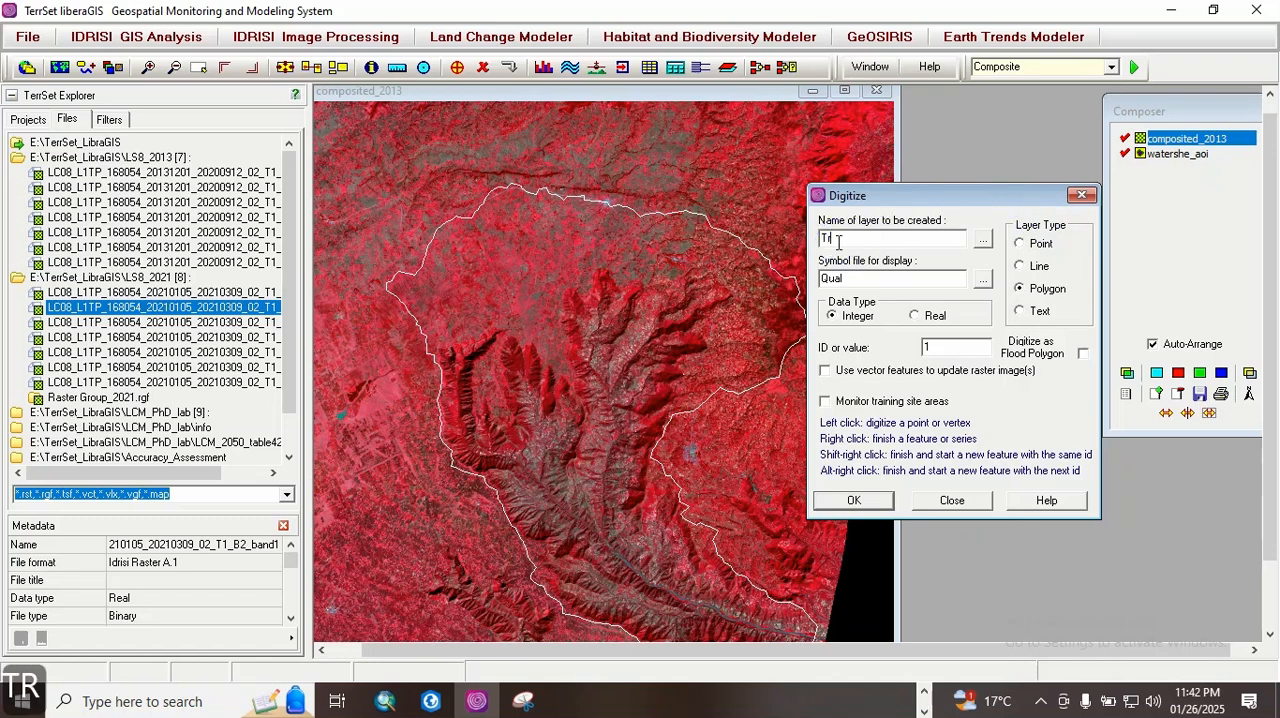
text(aining)
key(BackSpace)
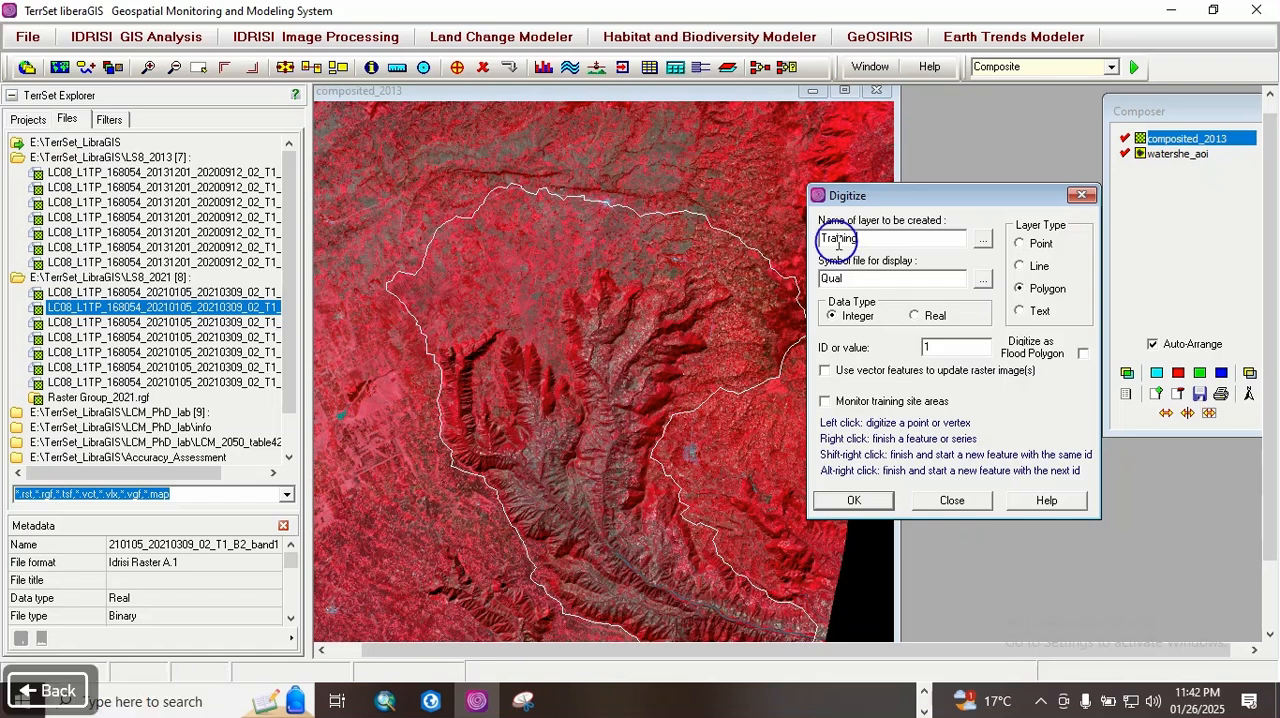
text(Sites)
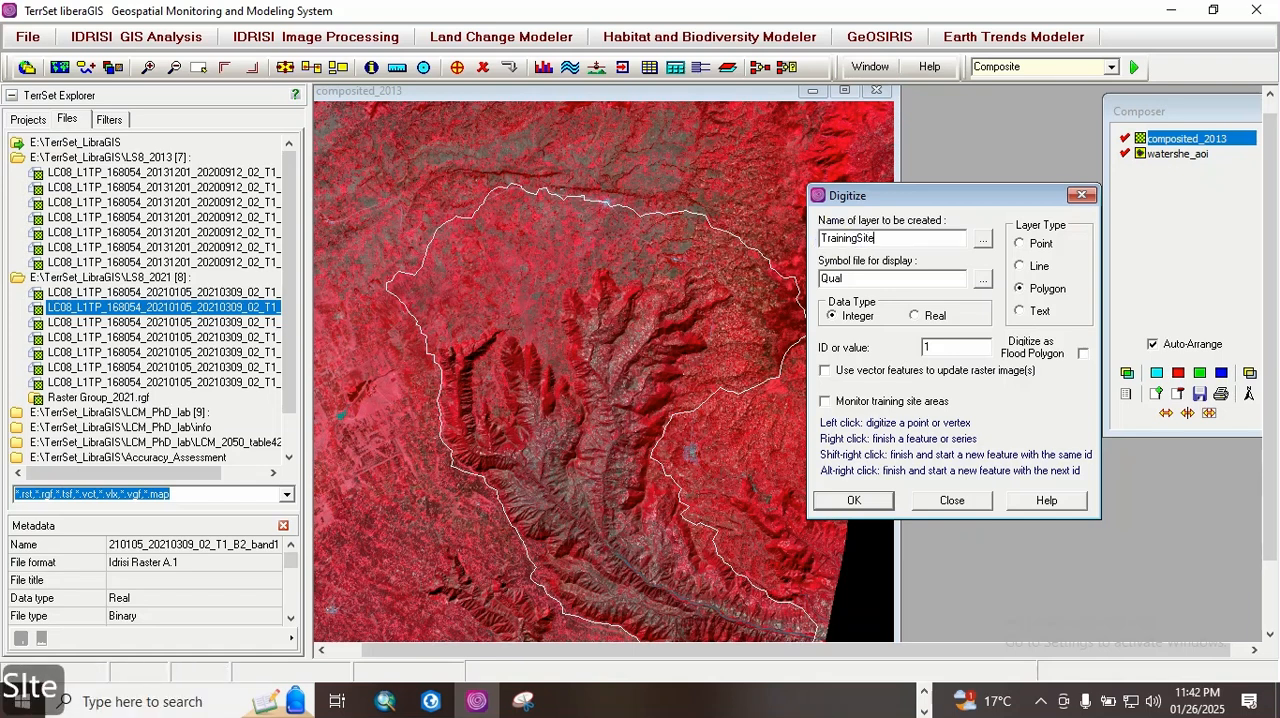
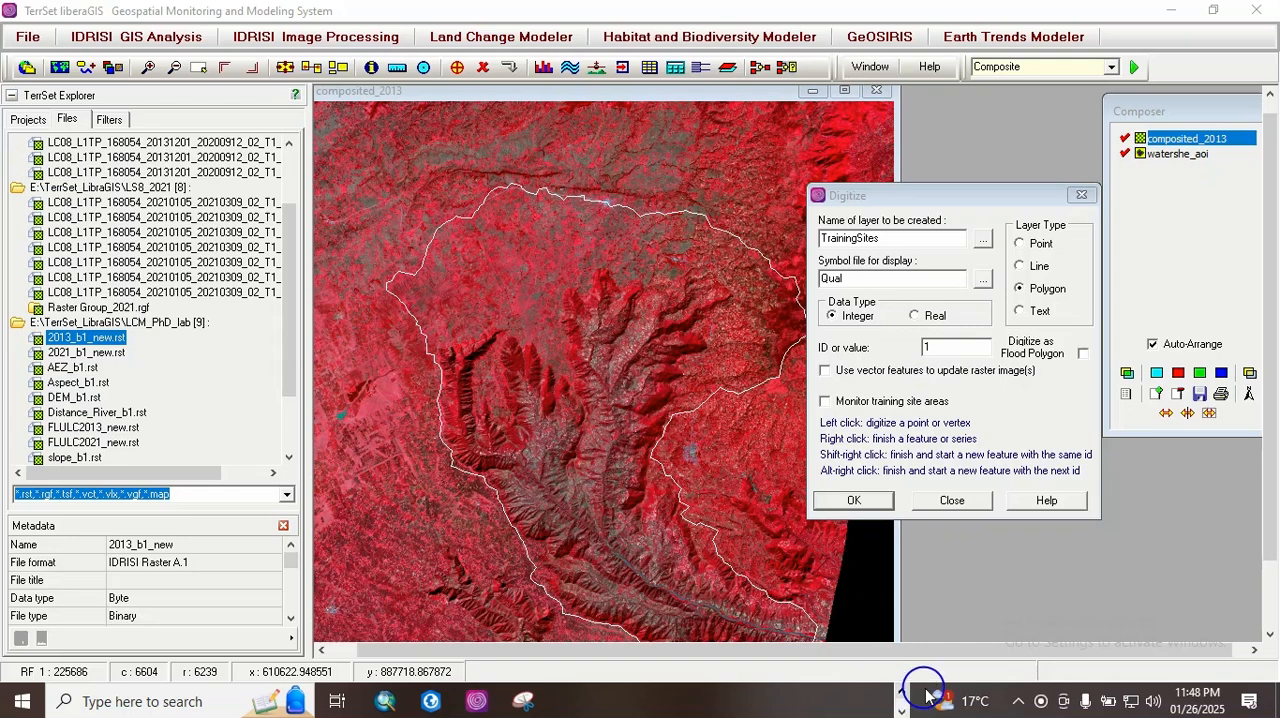
Step: Switch to PowerPoint, review the numbered land-cover classes on the LULC Classes slide, and return to TerrSet
click(928, 688)
click(903, 692)
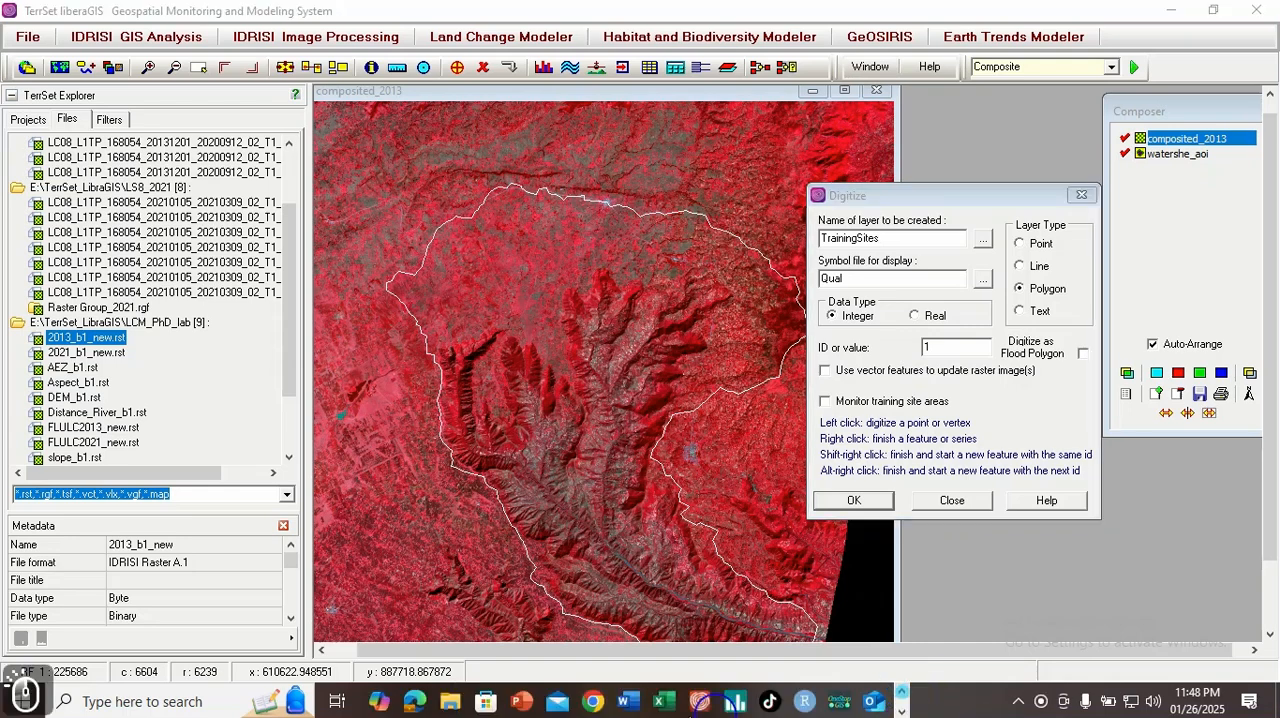
click(522, 702)
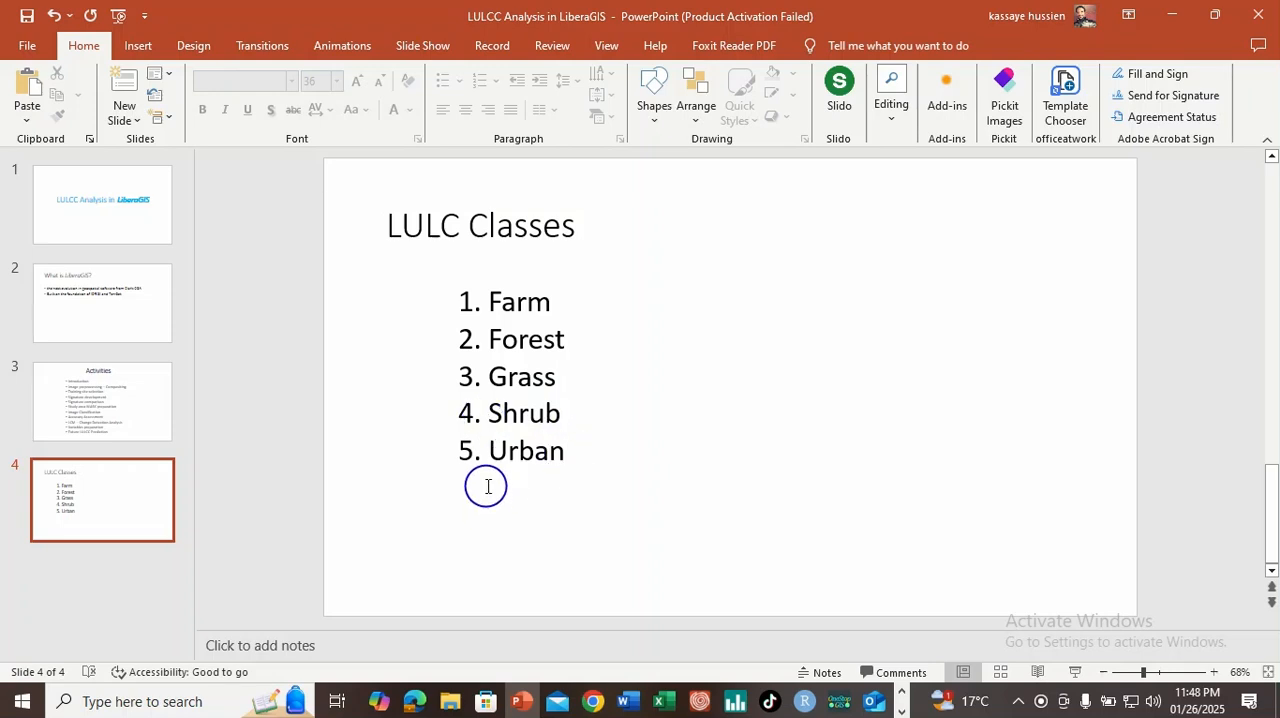
click(903, 697)
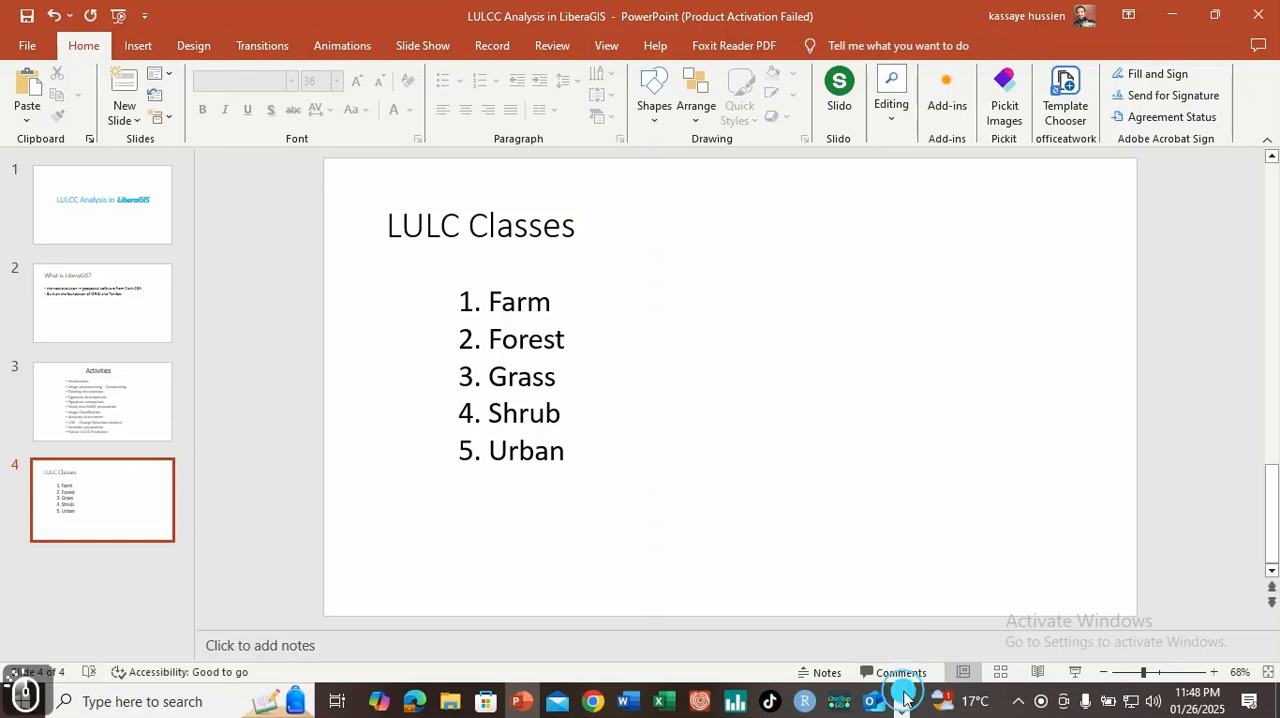
click(902, 709)
click(523, 701)
Step: Create the TrainingSites polygon layer with ID 1 and inspect the northern part of the watershed closely for a farm training site
click(855, 501)
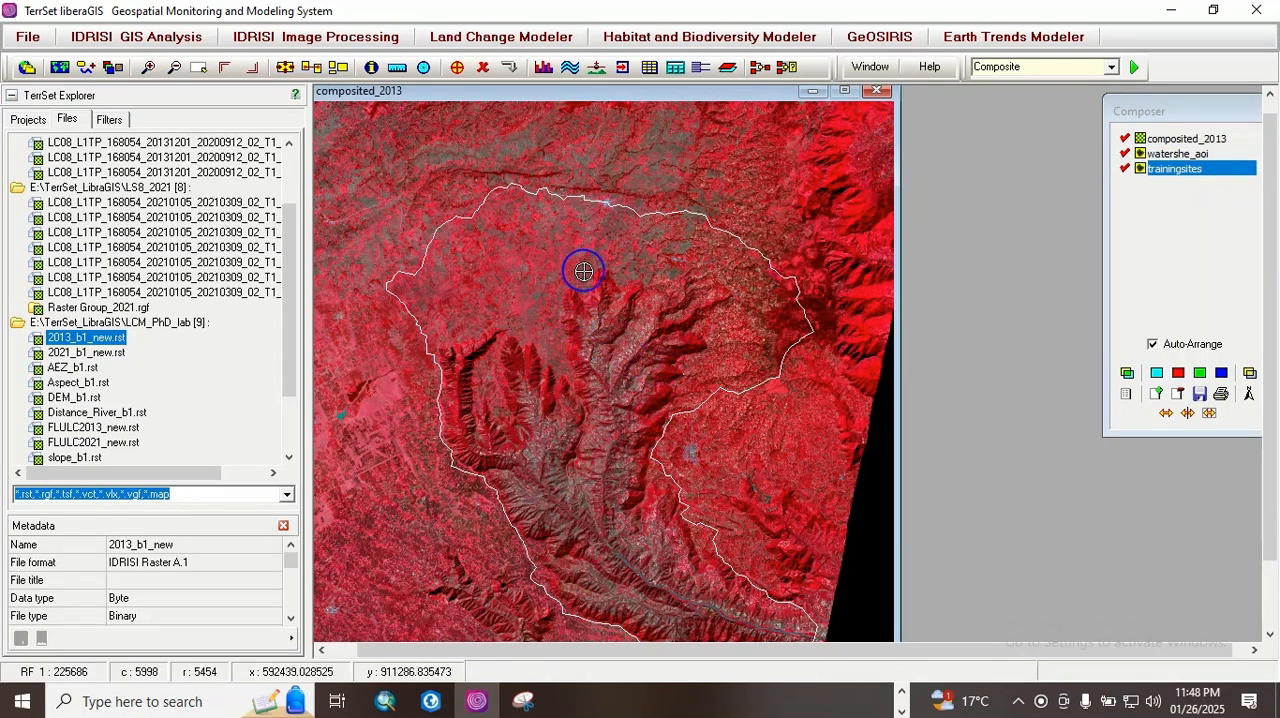
key(Page_Down)
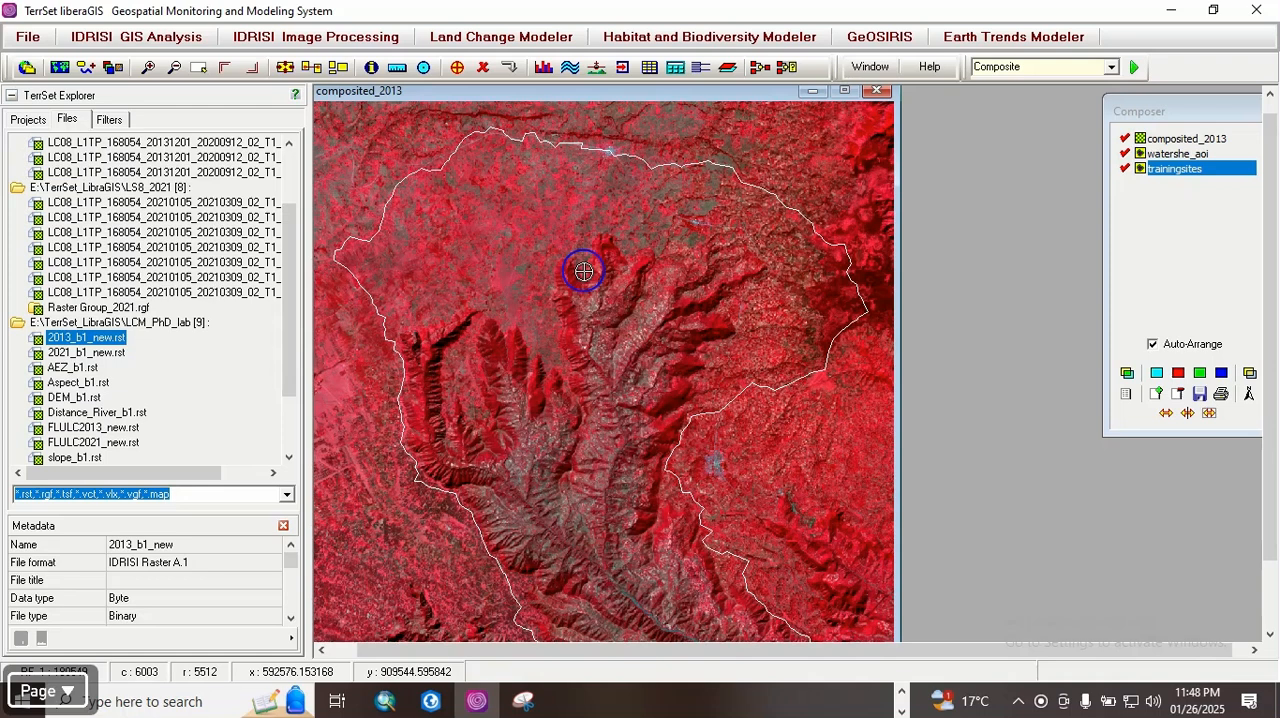
key(Up)
key(Up)
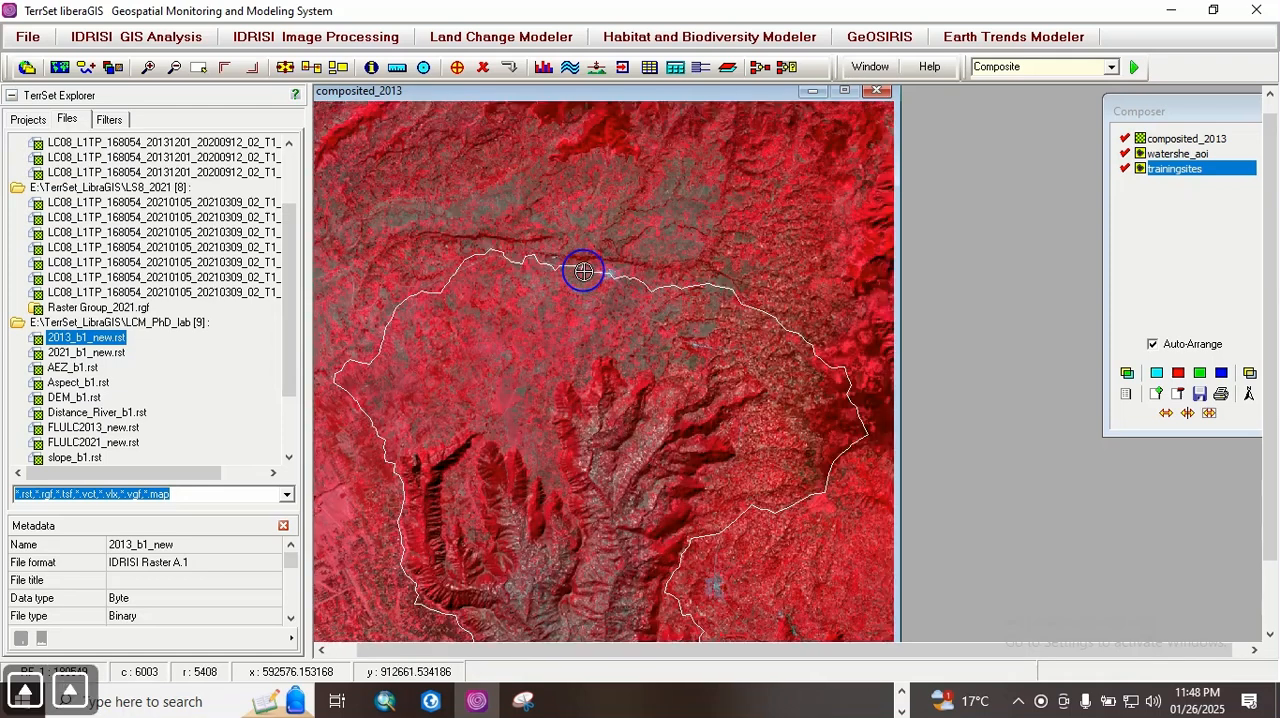
key(Down)
key(Page_Down)
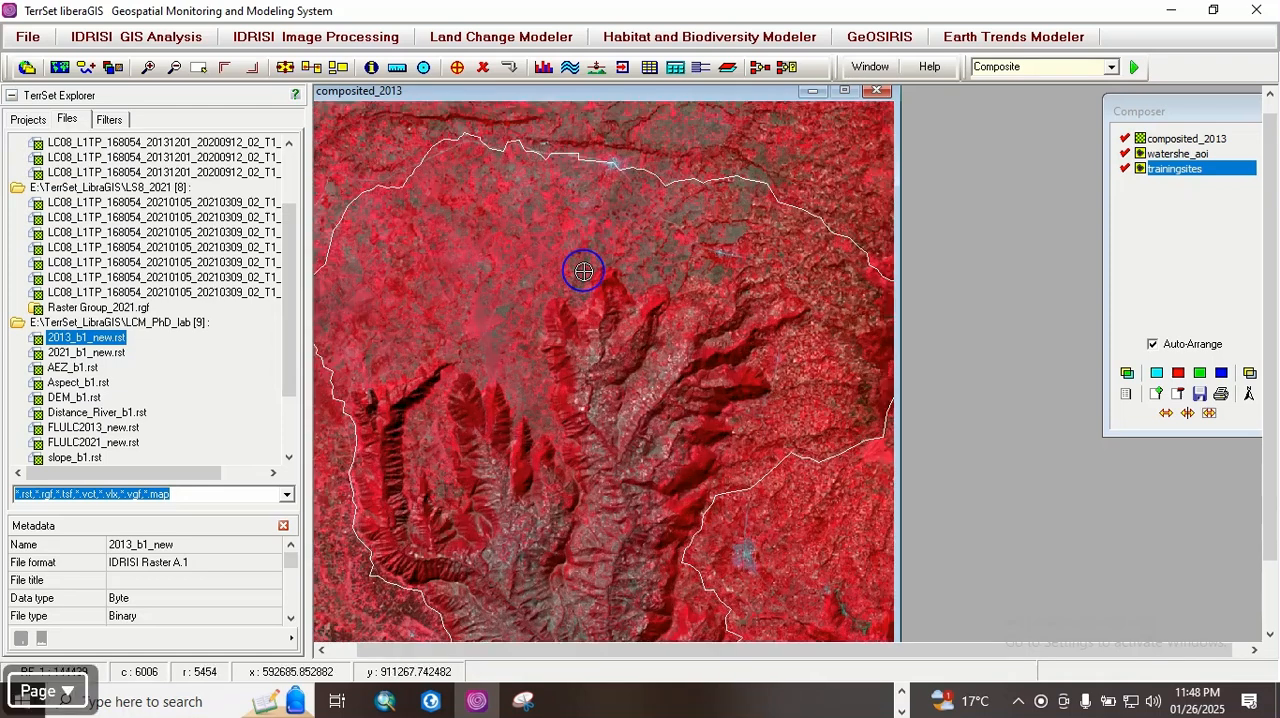
key(Page_Down)
key(Up)
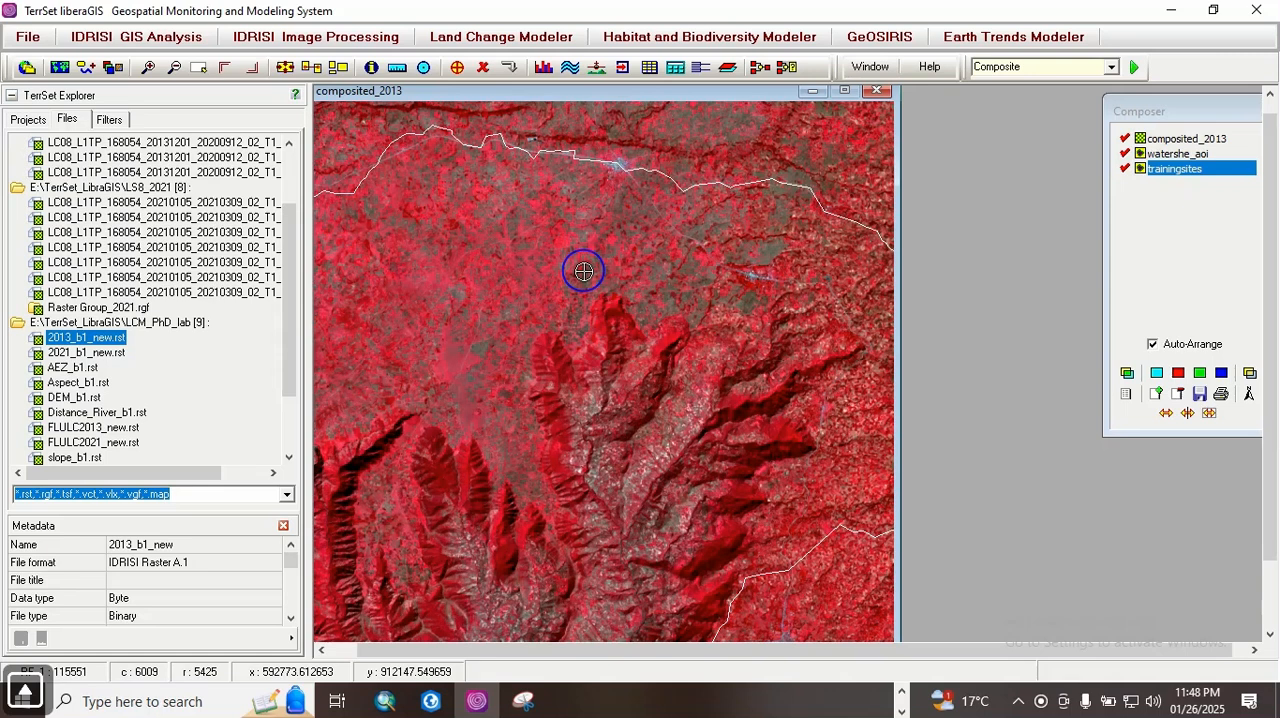
key(Page_Down)
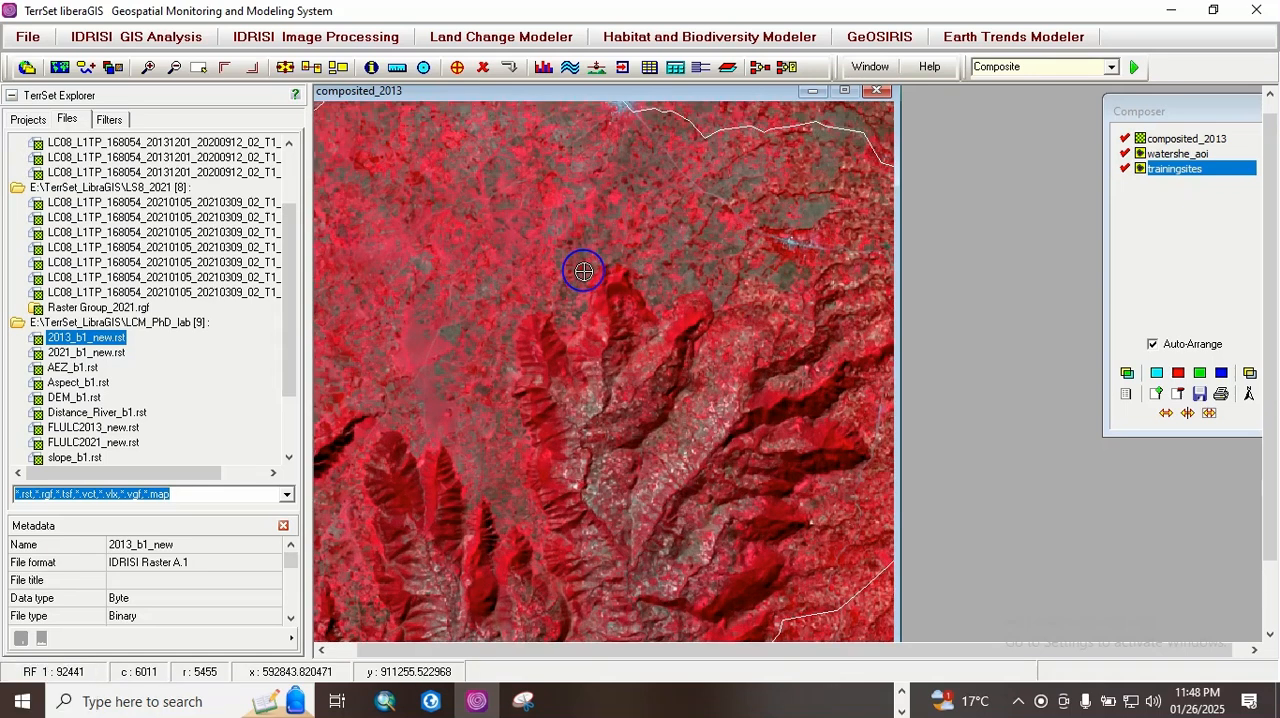
key(Up)
key(Page_Down)
key(Page_Down)
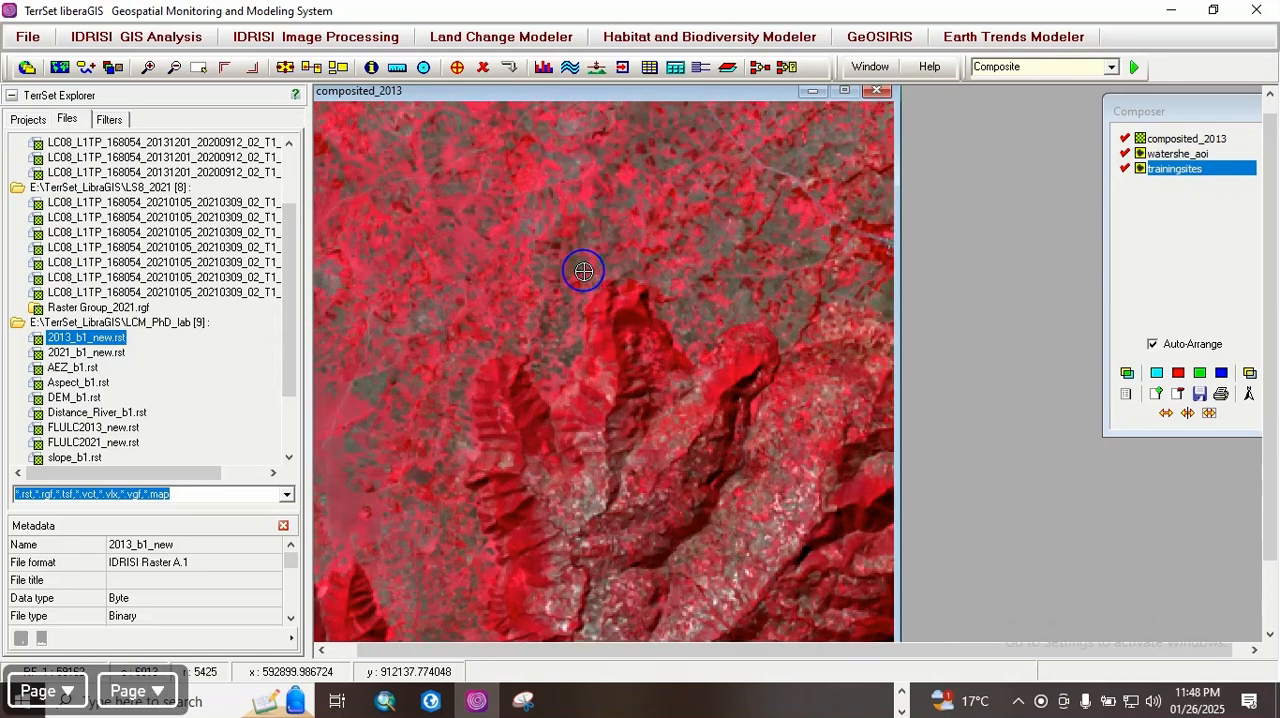
key(Left)
key(Left)
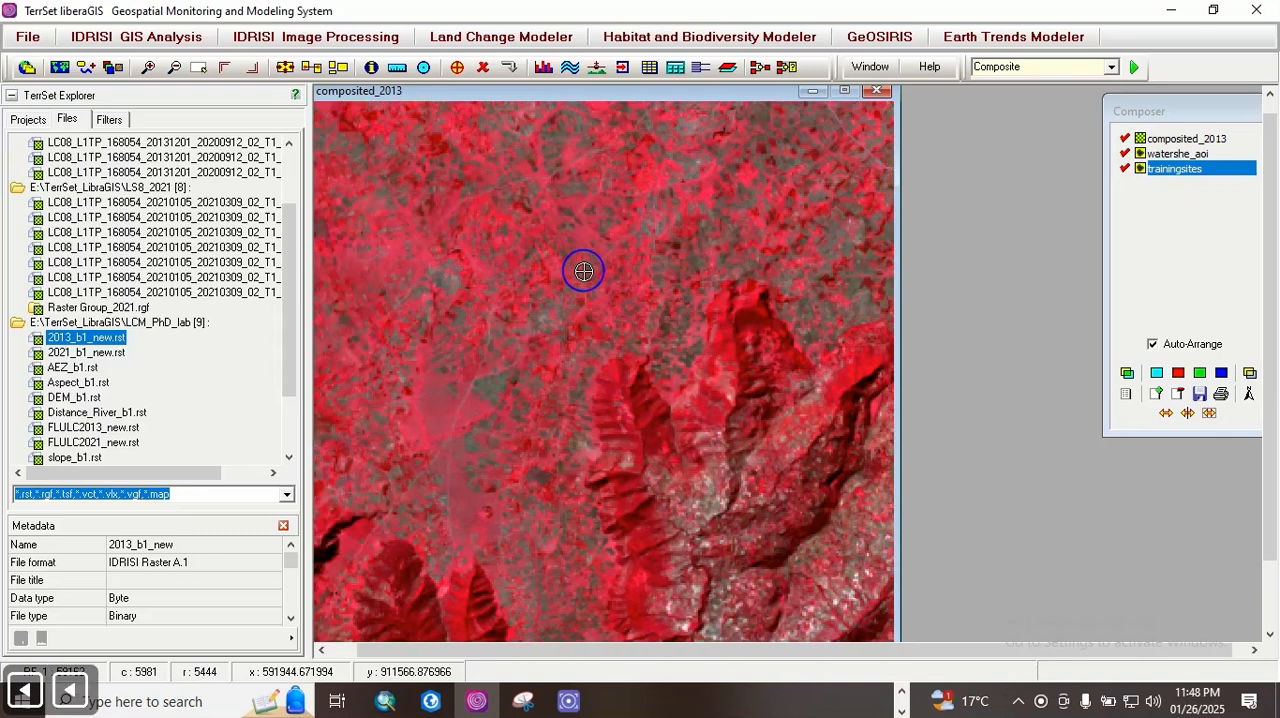
key(Up)
key(Up)
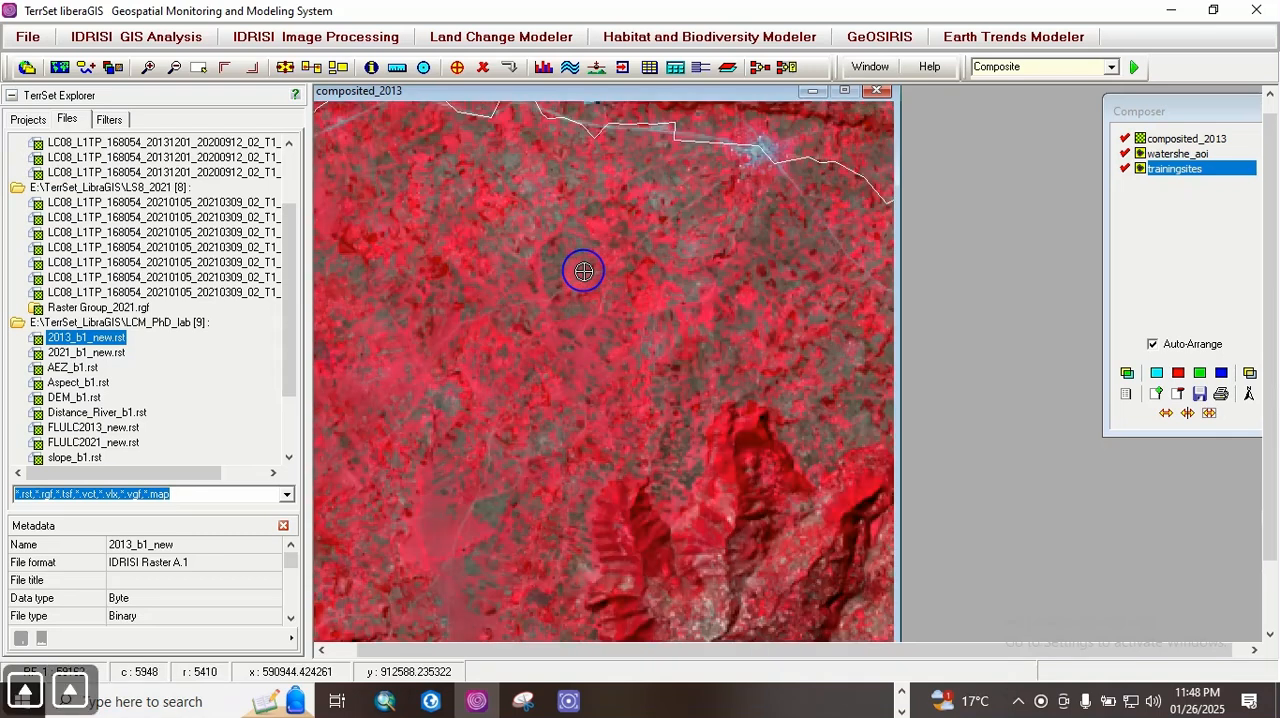
key(Right)
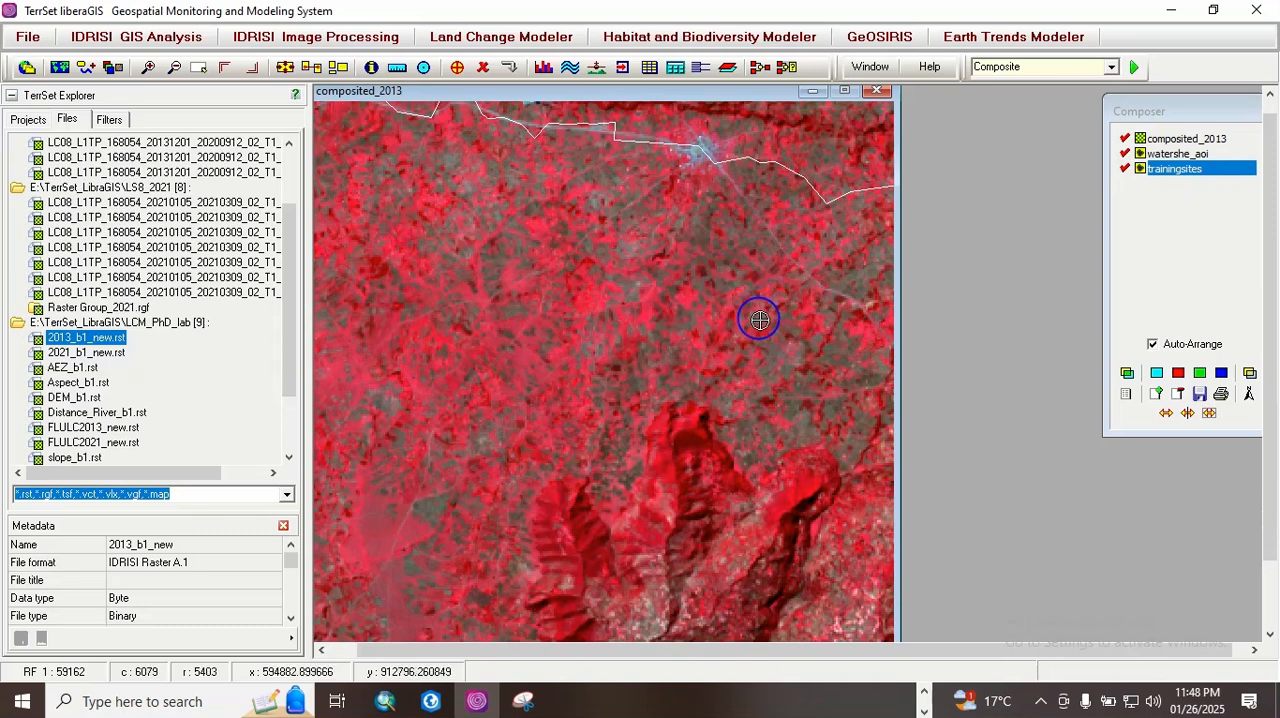
key(Page_Down)
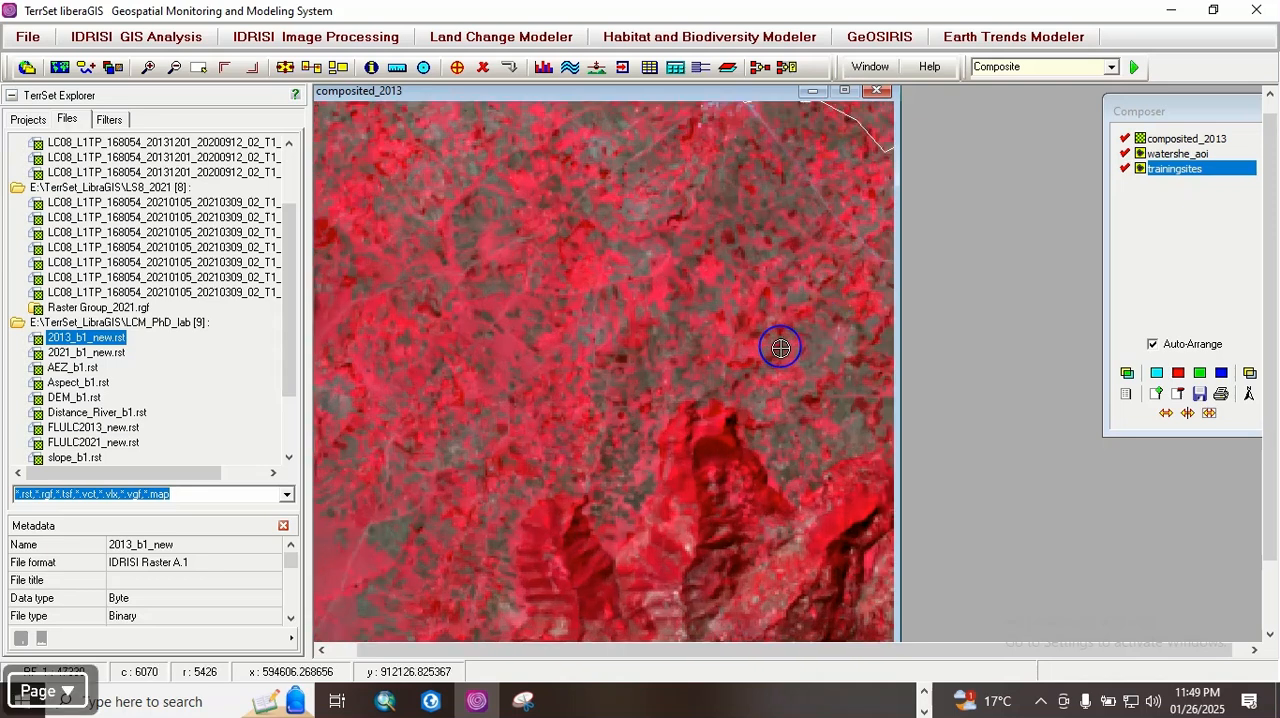
Step: Digitize the first ID 1 training polygon around the small grey patch west of the red ridges and save it to TrainingSites
click(393, 560)
click(371, 541)
click(371, 528)
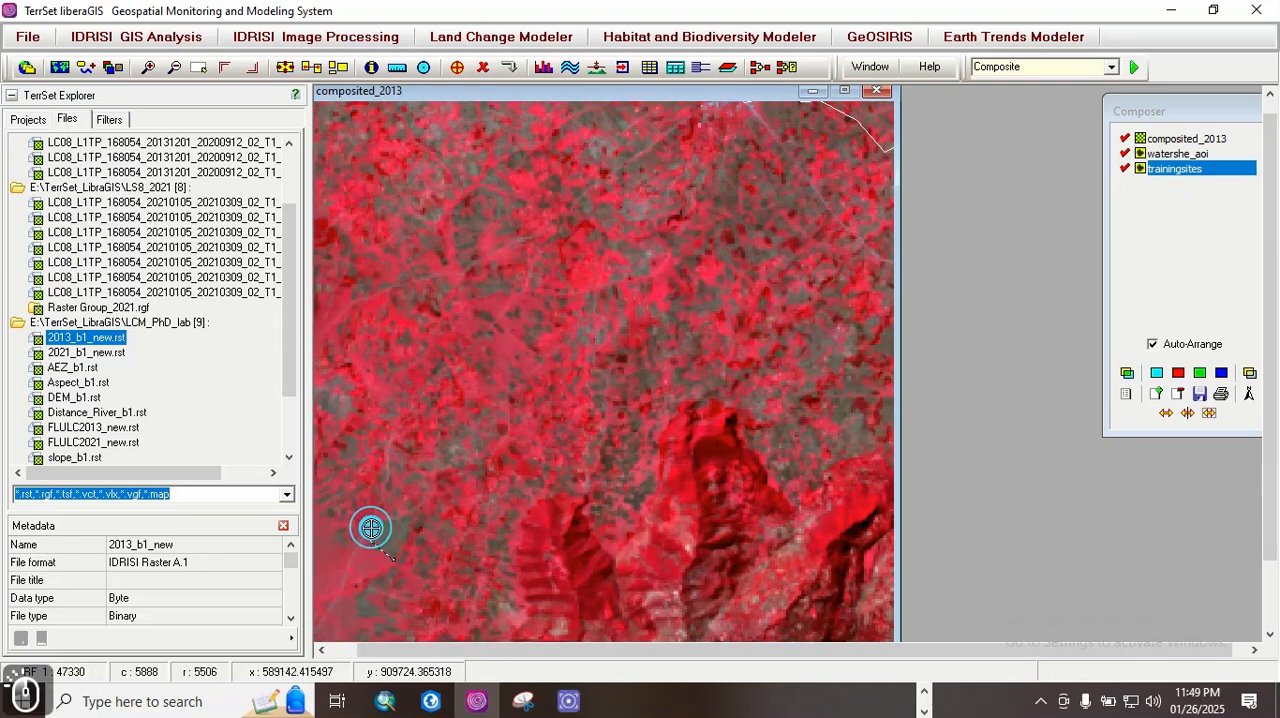
click(389, 521)
click(406, 517)
click(416, 514)
click(417, 524)
click(405, 546)
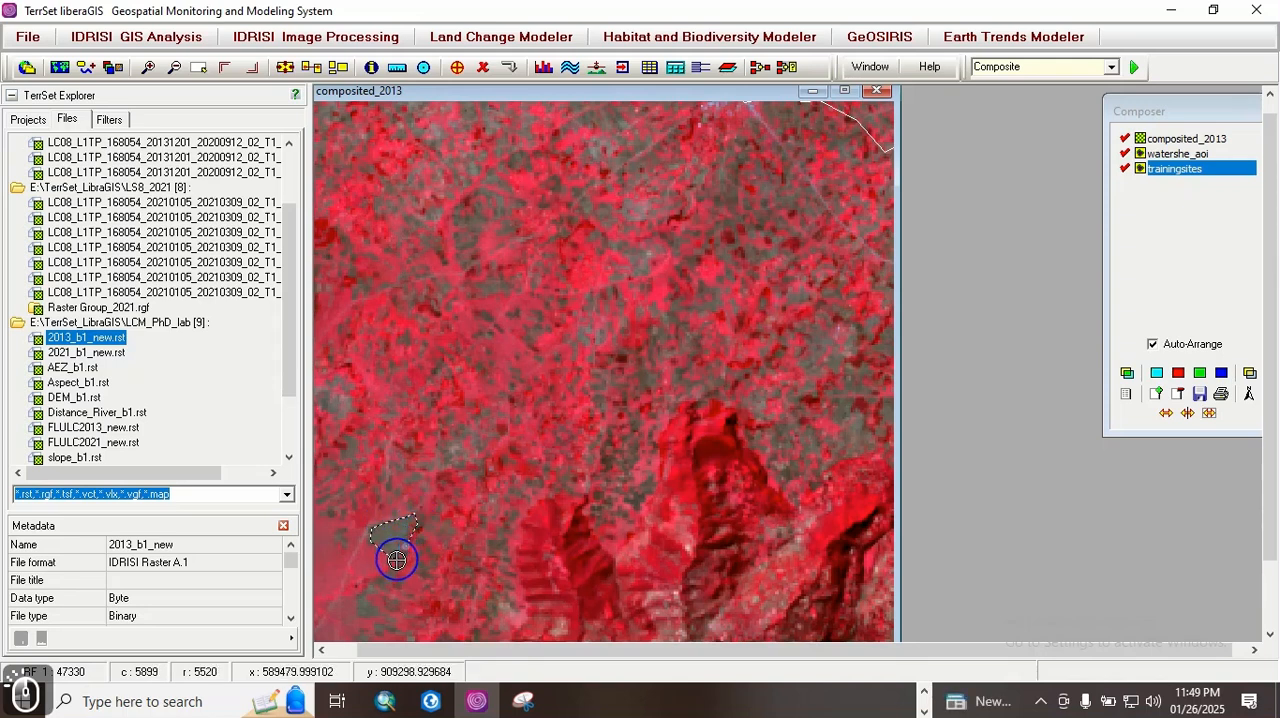
right_click(396, 560)
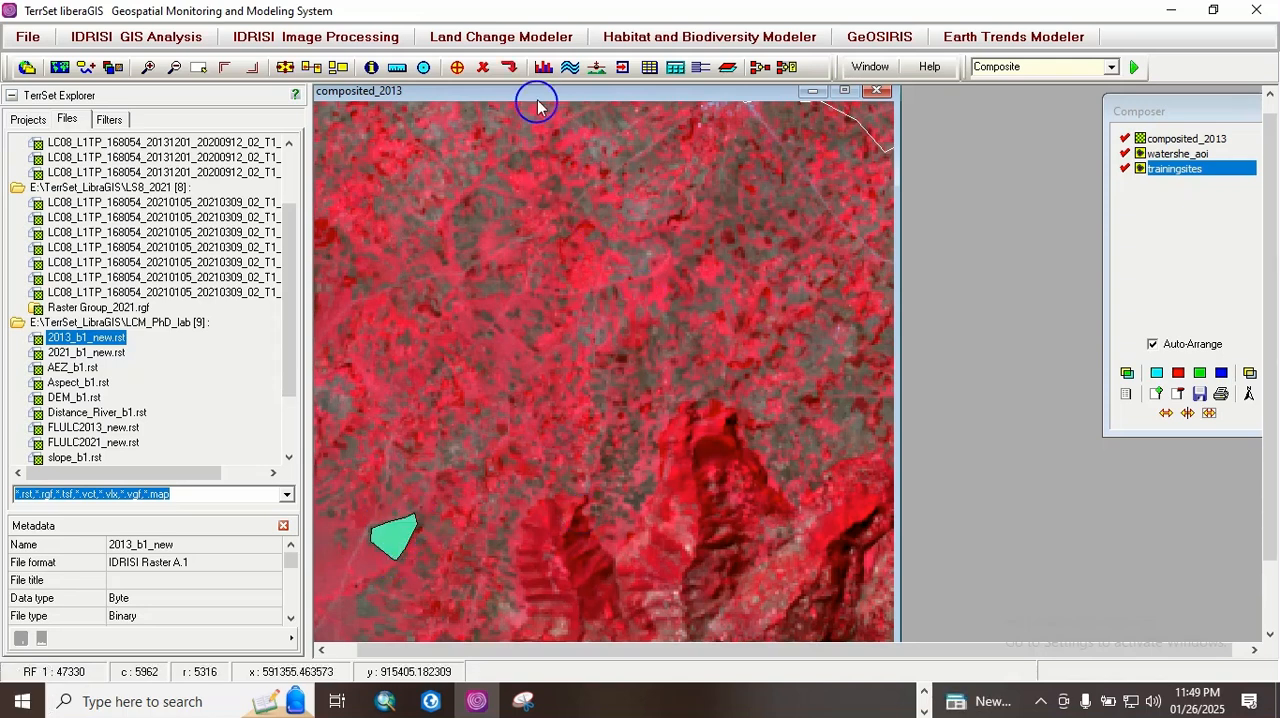
click(510, 68)
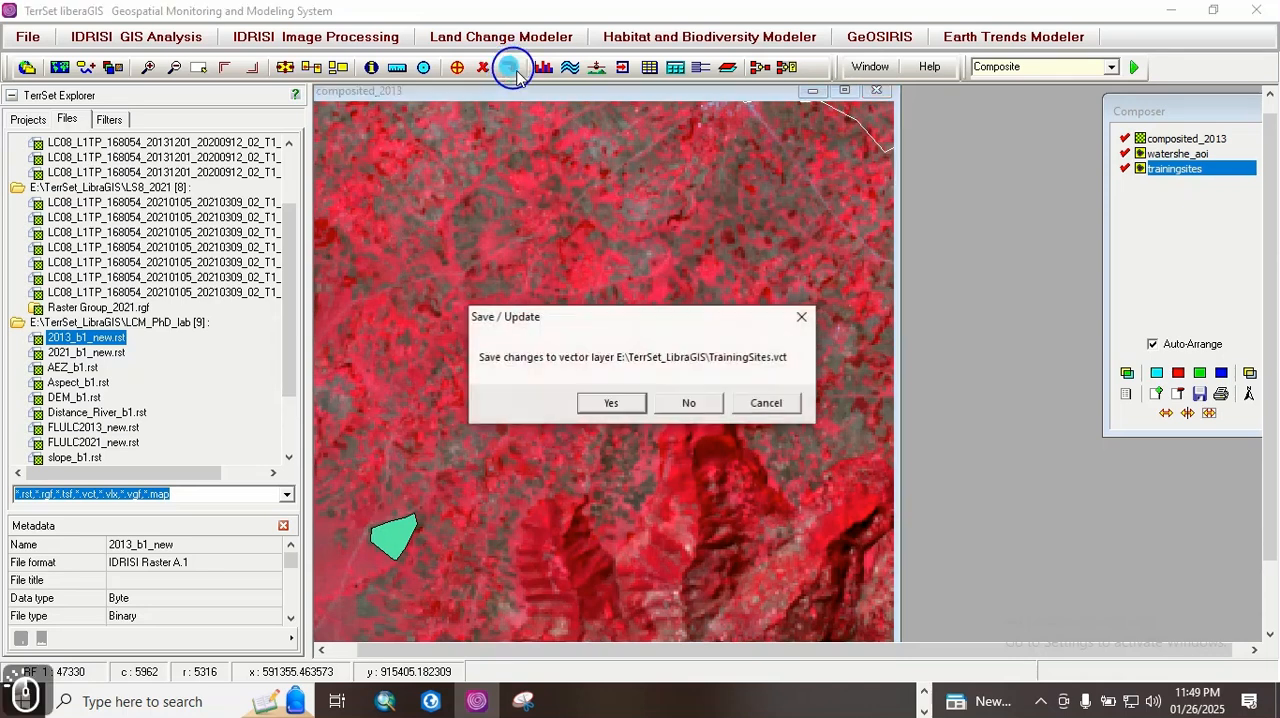
click(616, 410)
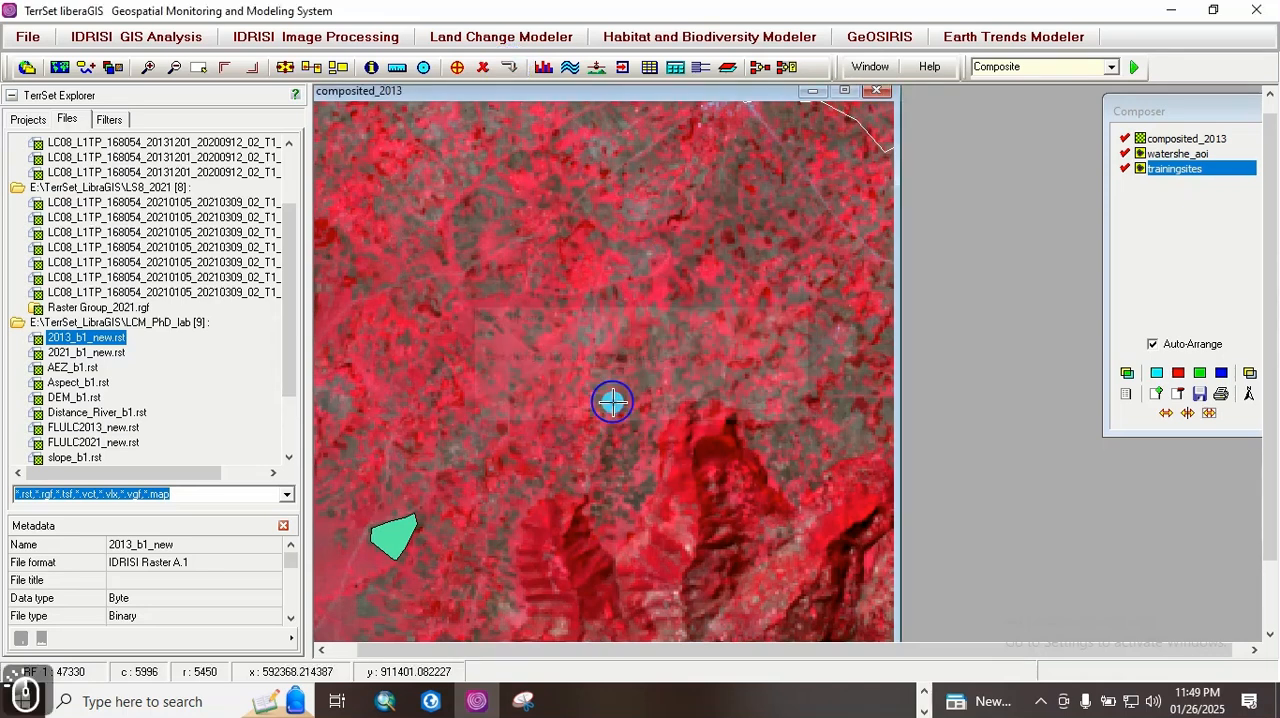
Step: Add a second polygon with ID 1 to TrainingSites, outlining the V-shaped grey patch south of the town, and save the changes
click(457, 67)
click(862, 362)
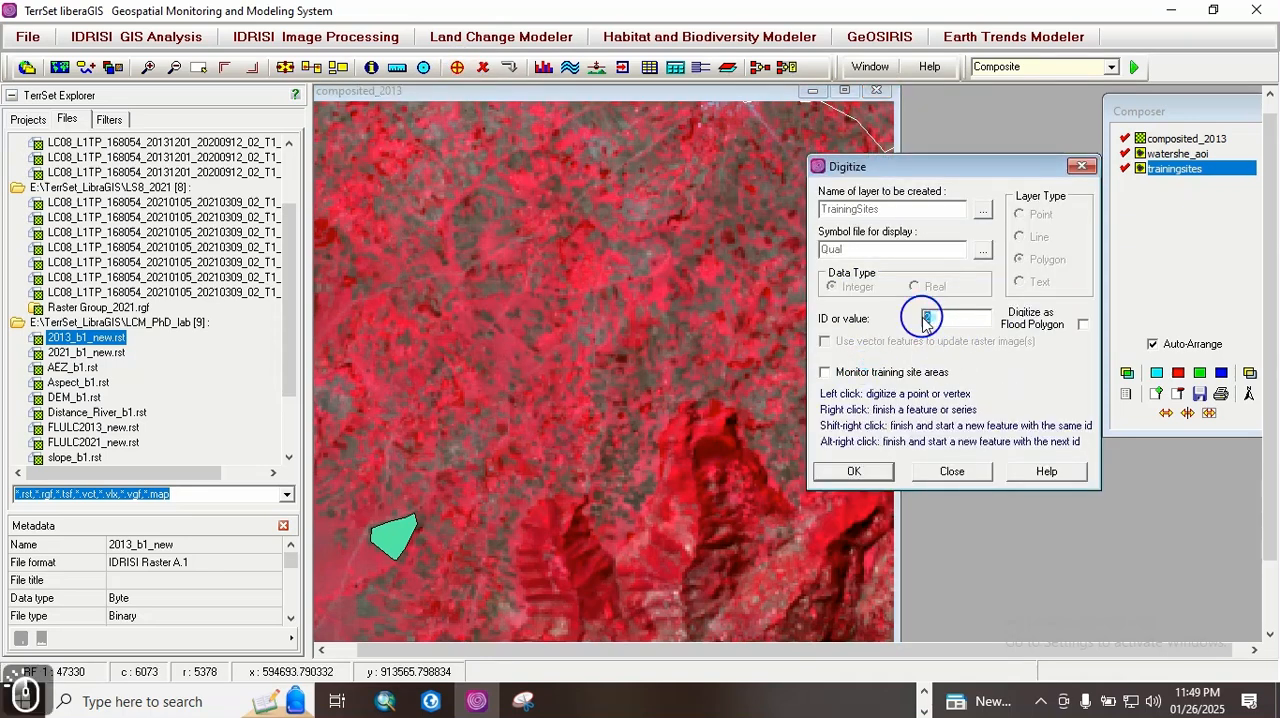
text(1)
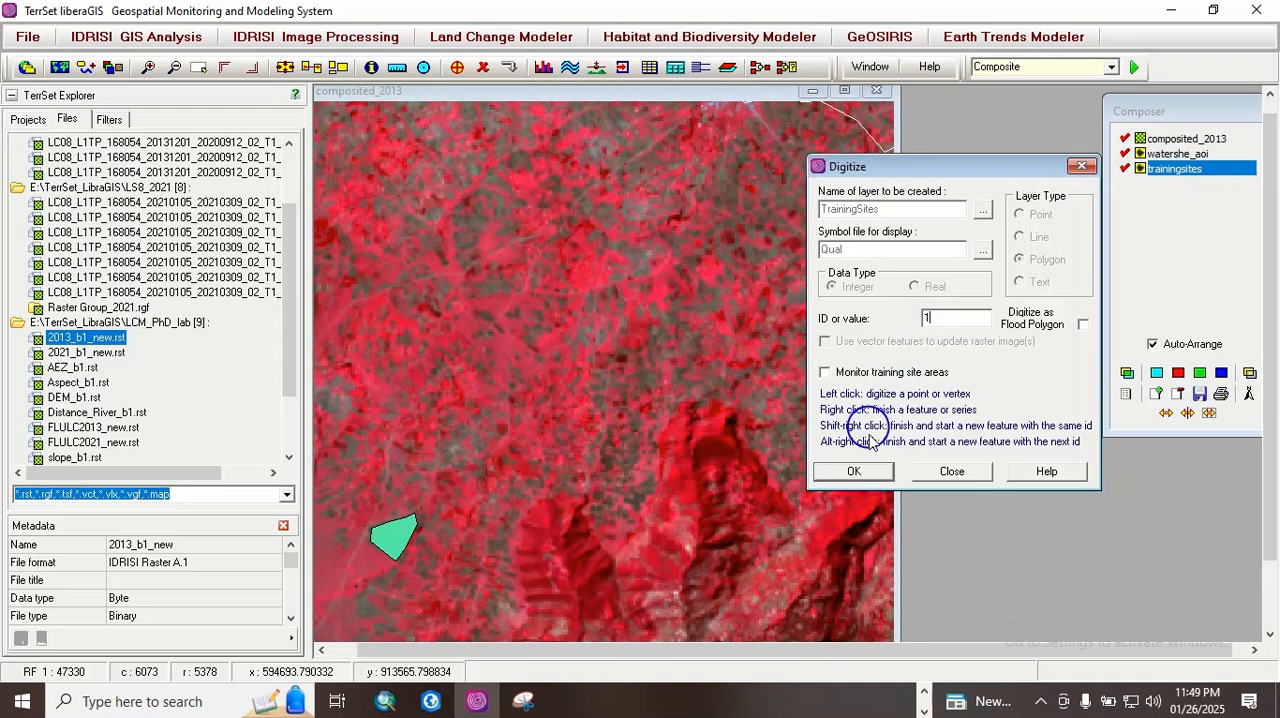
click(853, 471)
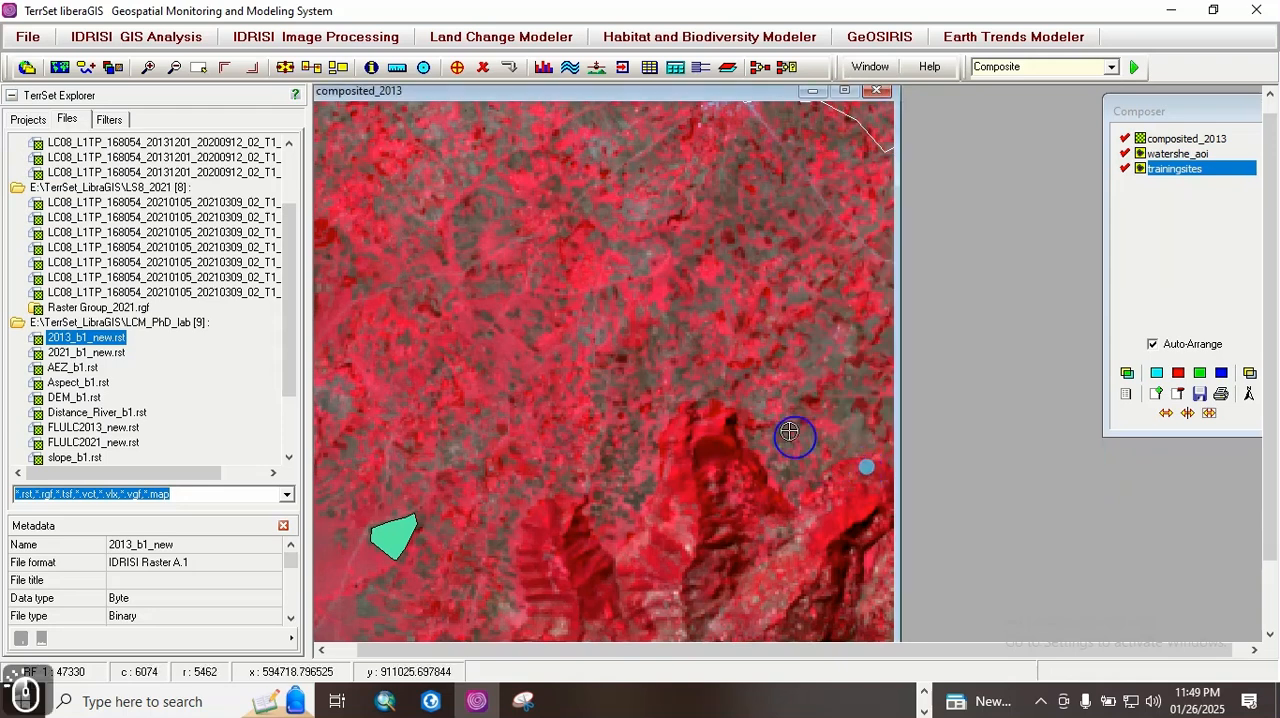
click(710, 235)
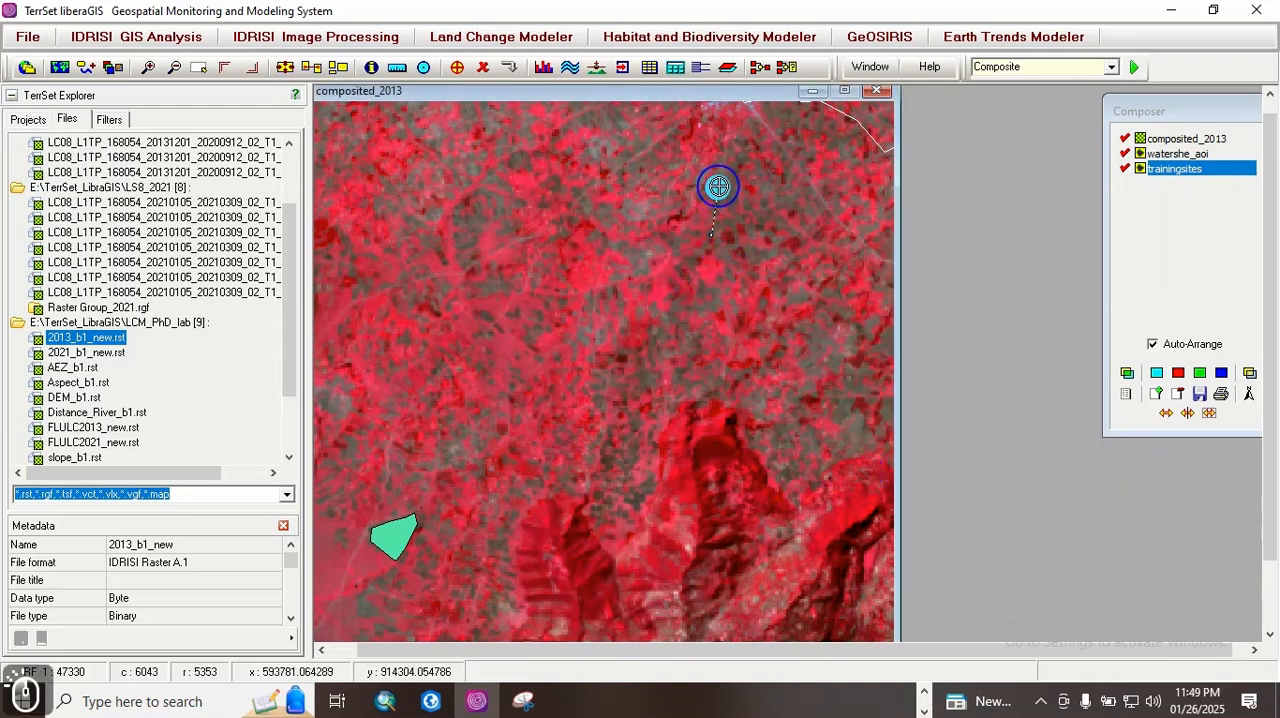
click(727, 158)
click(747, 171)
click(739, 193)
click(777, 199)
click(808, 191)
click(808, 205)
click(791, 218)
click(760, 222)
click(733, 226)
click(712, 237)
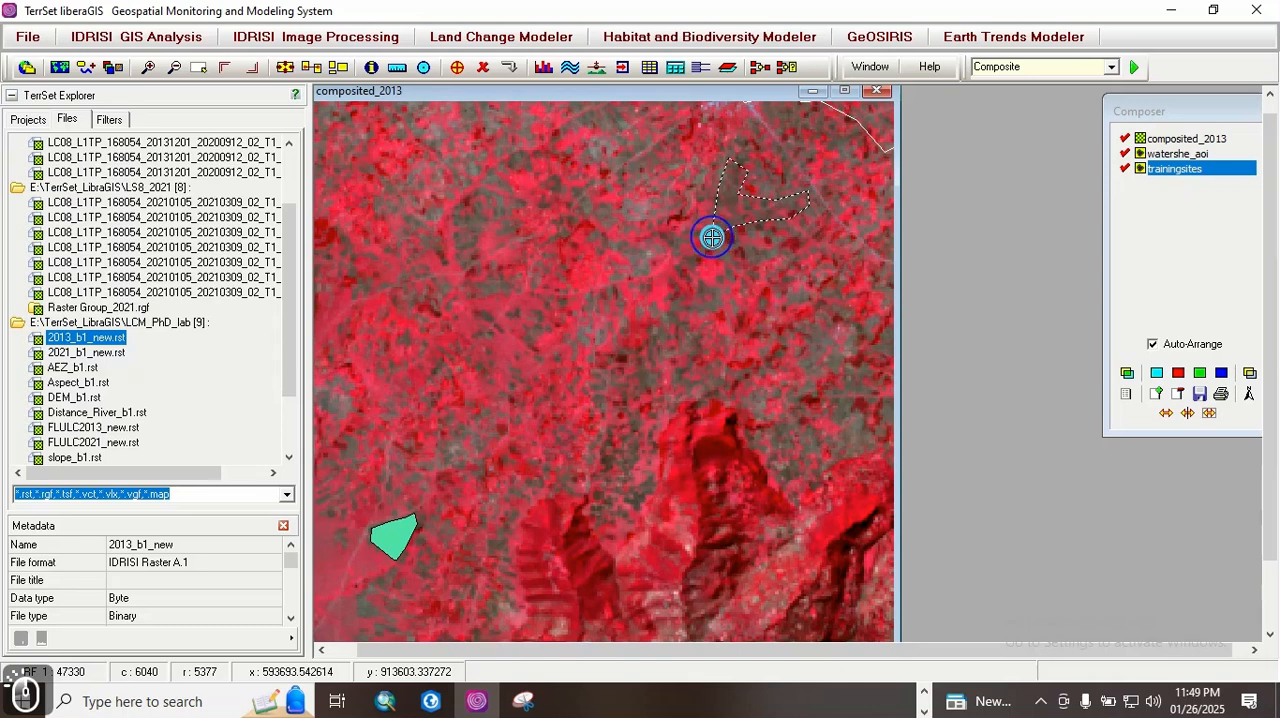
right_click(712, 237)
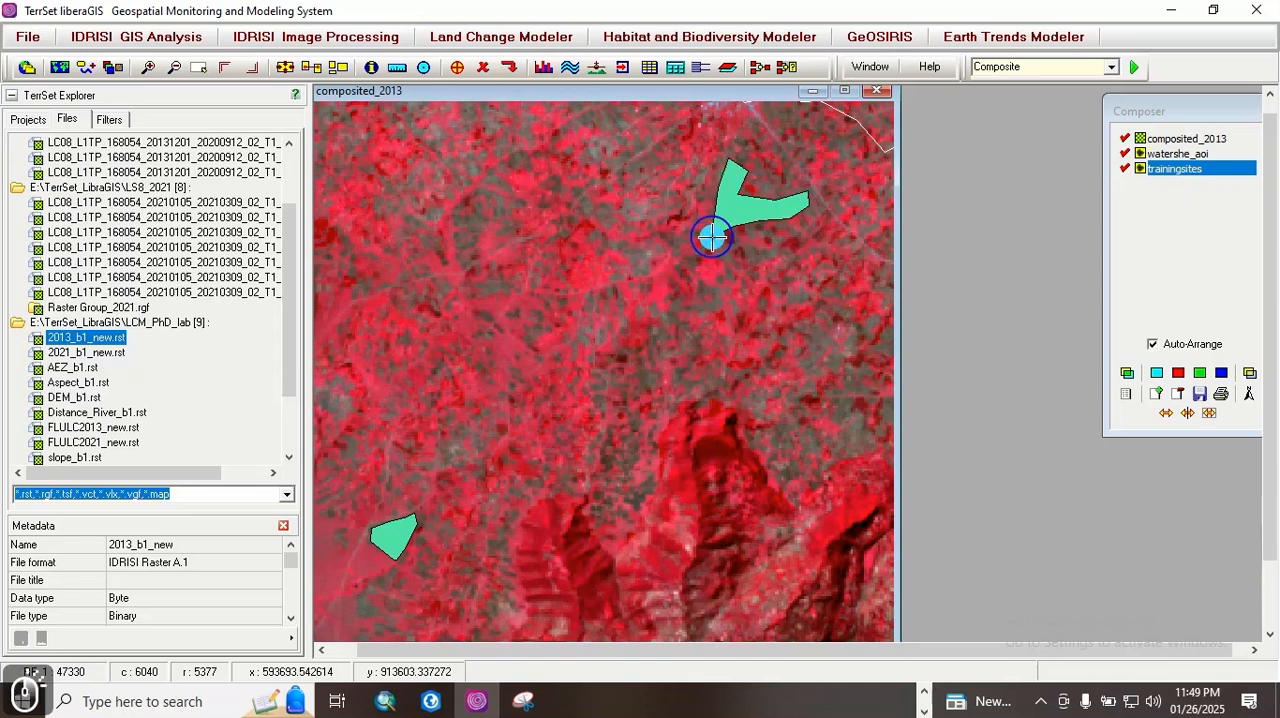
click(509, 69)
click(604, 401)
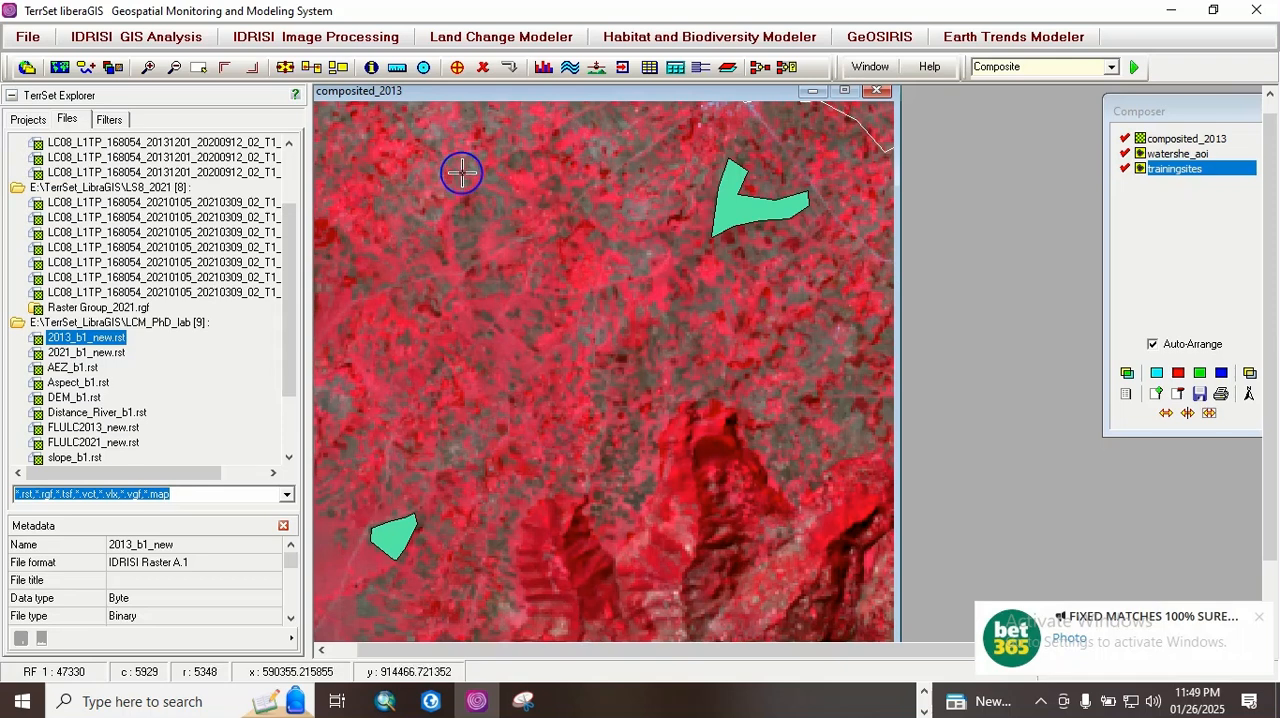
Step: Add a third polygon with ID 1 to TrainingSites, outlining the narrow grey patch northeast of the red ridges, and save the changes
click(457, 67)
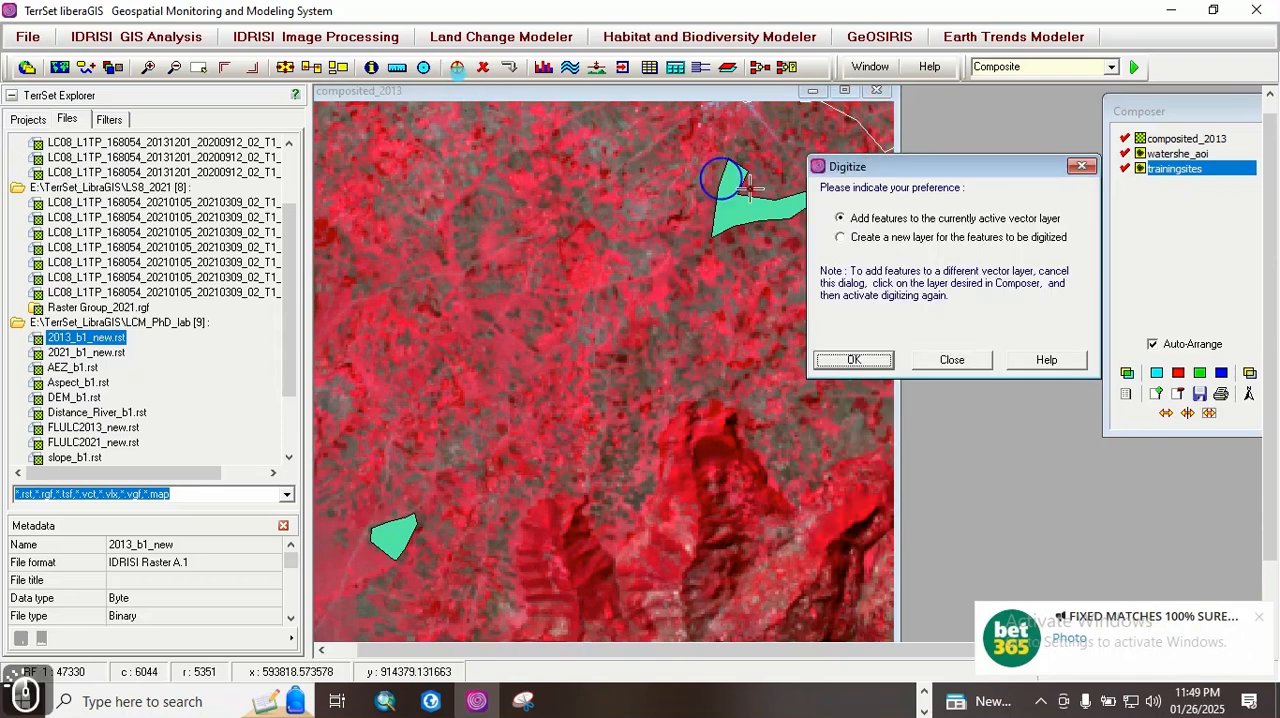
click(855, 360)
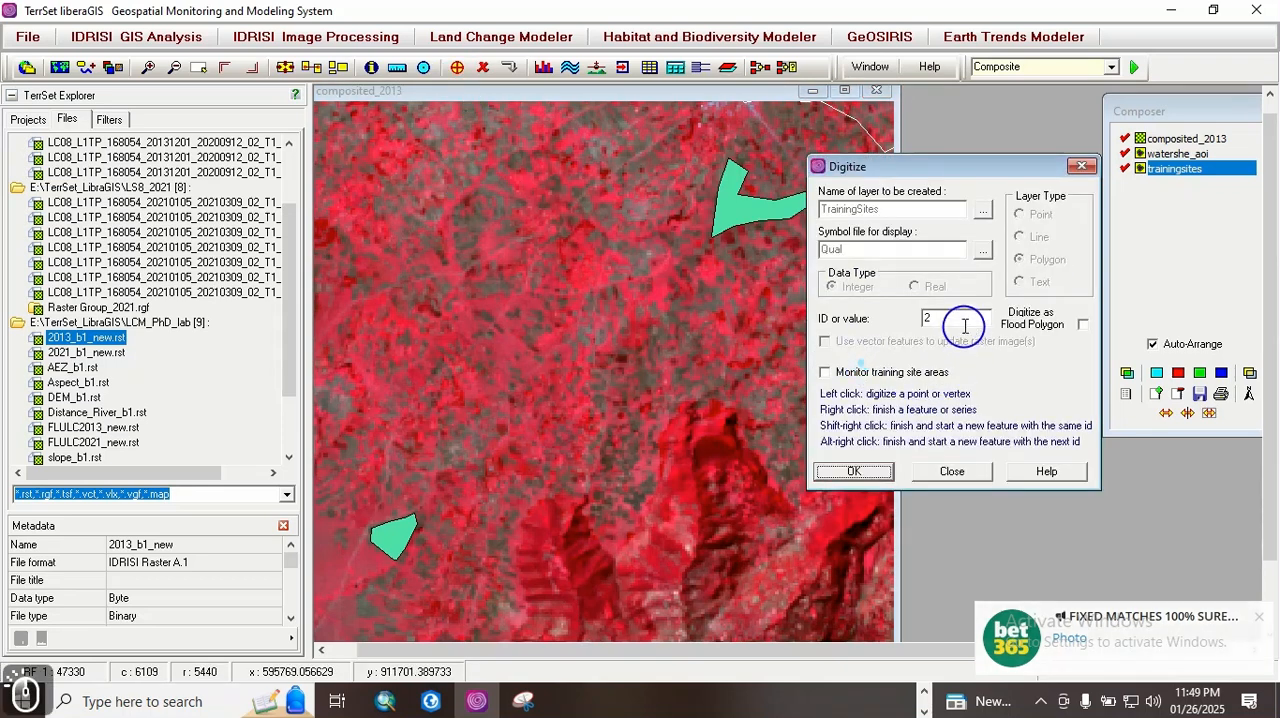
double_click(929, 317)
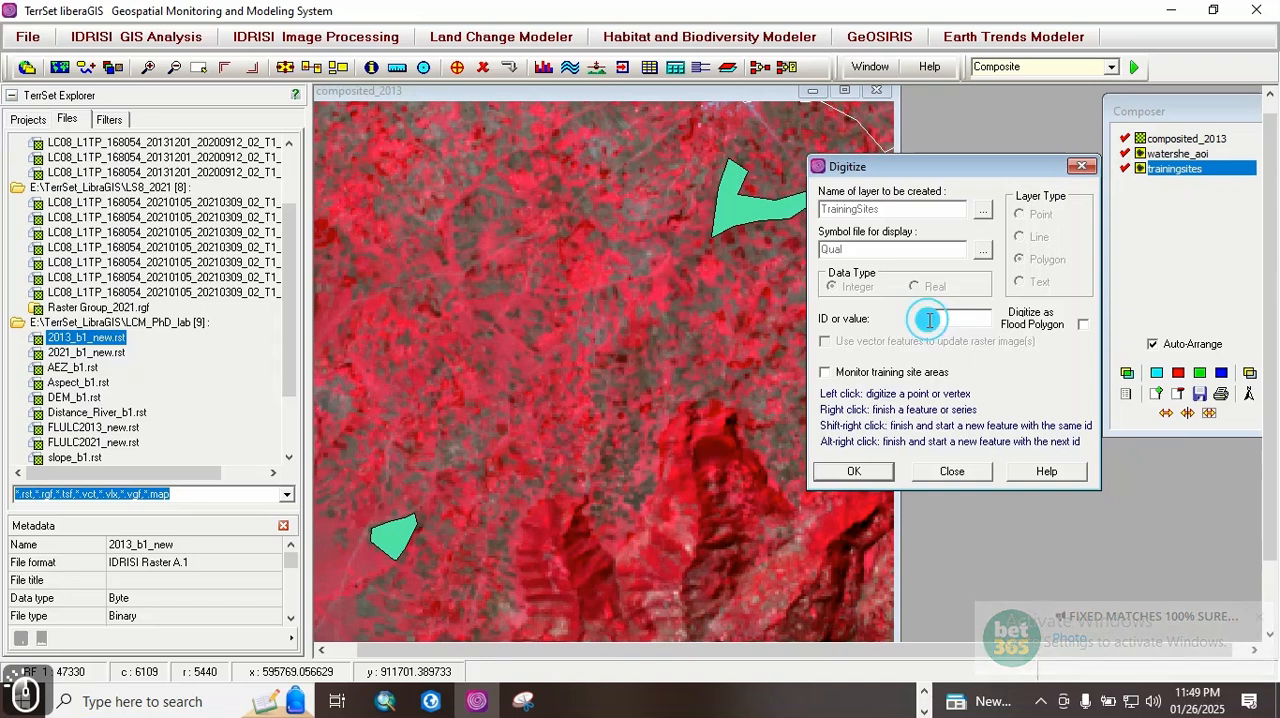
text(1)
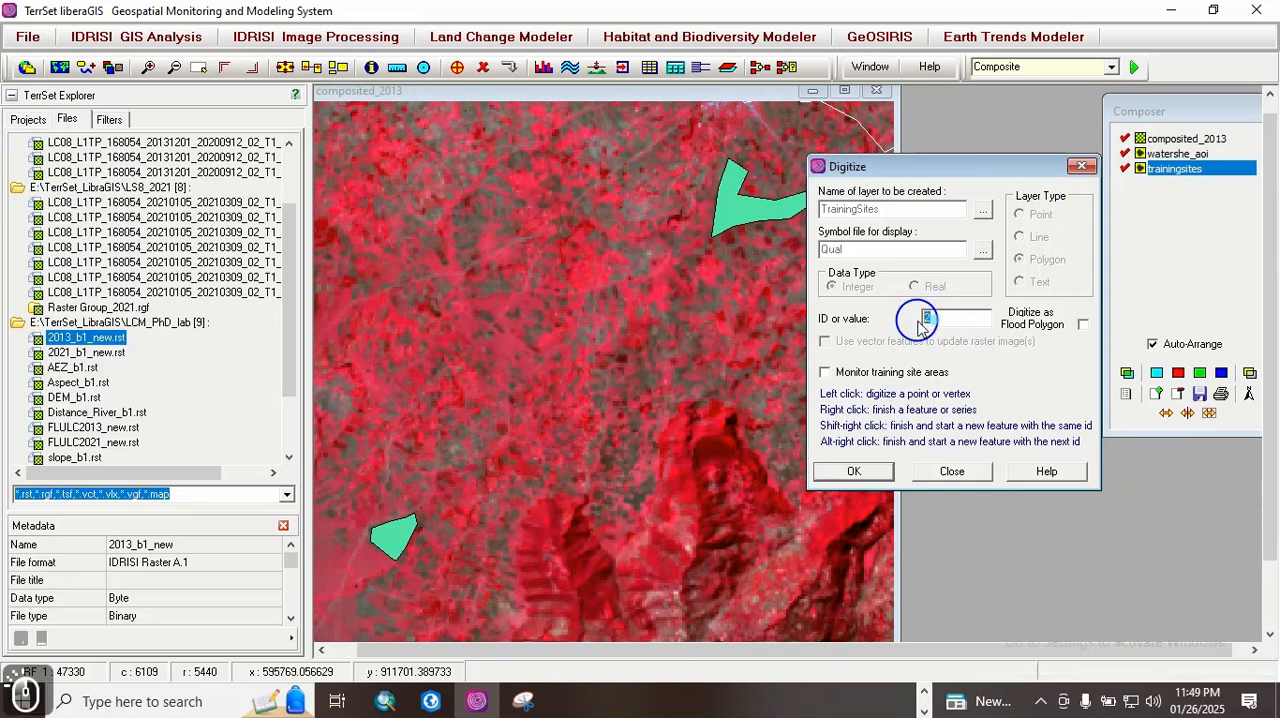
text(1)
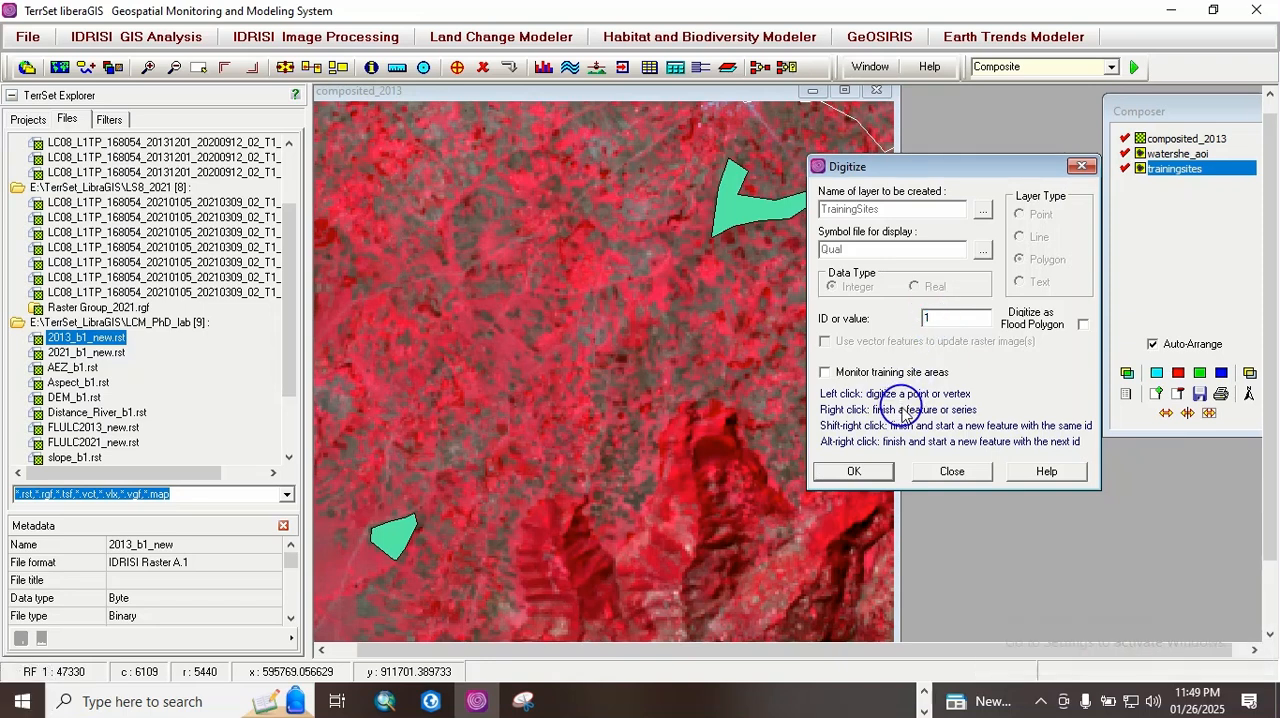
click(870, 471)
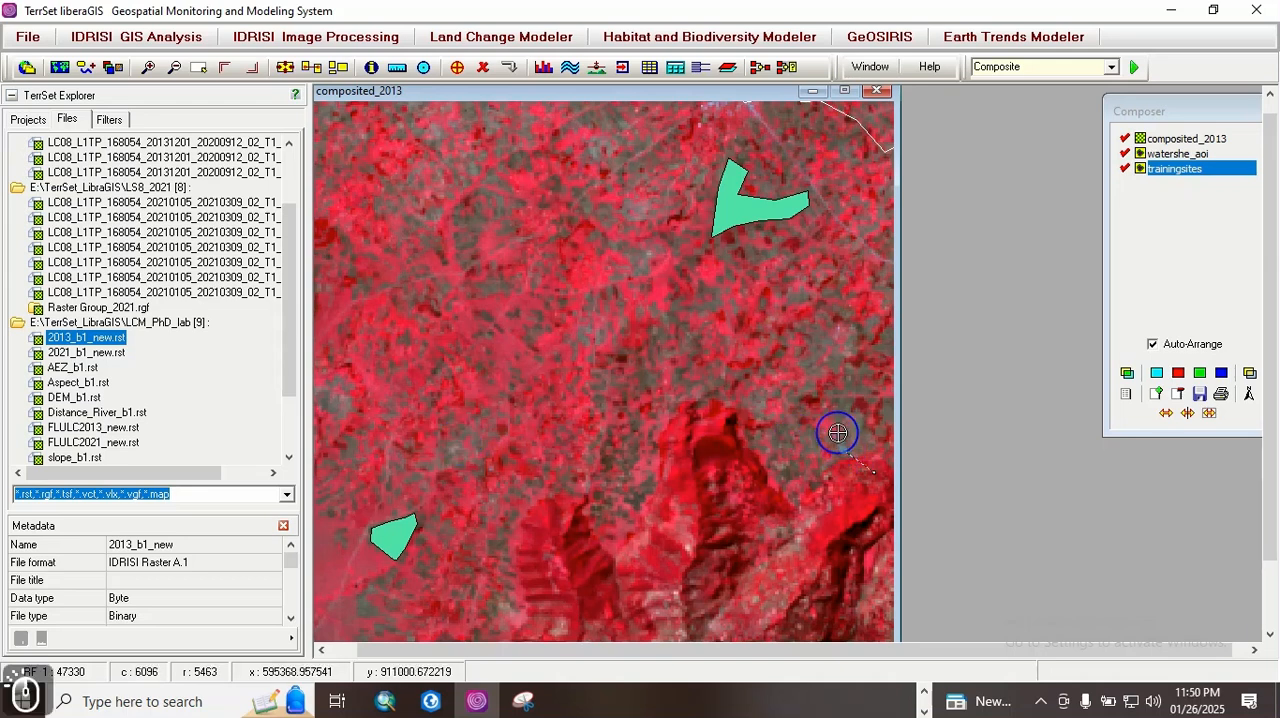
click(834, 392)
click(852, 371)
click(868, 388)
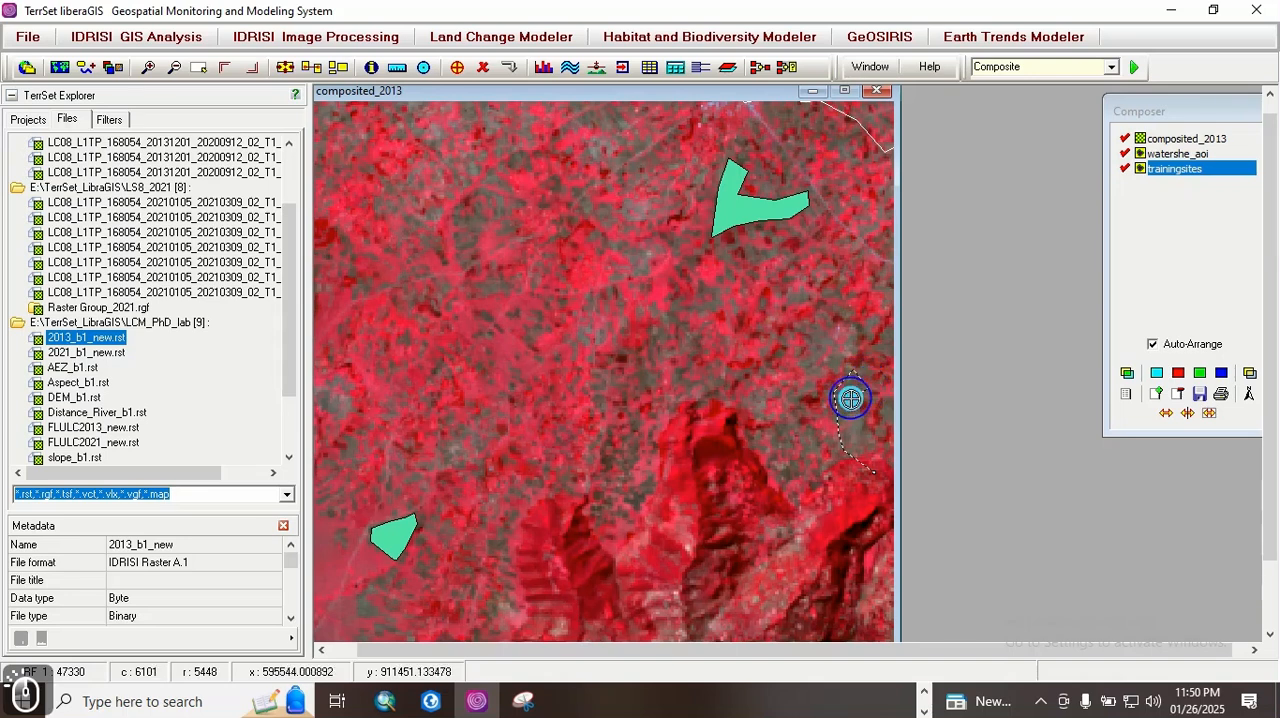
right_click(845, 450)
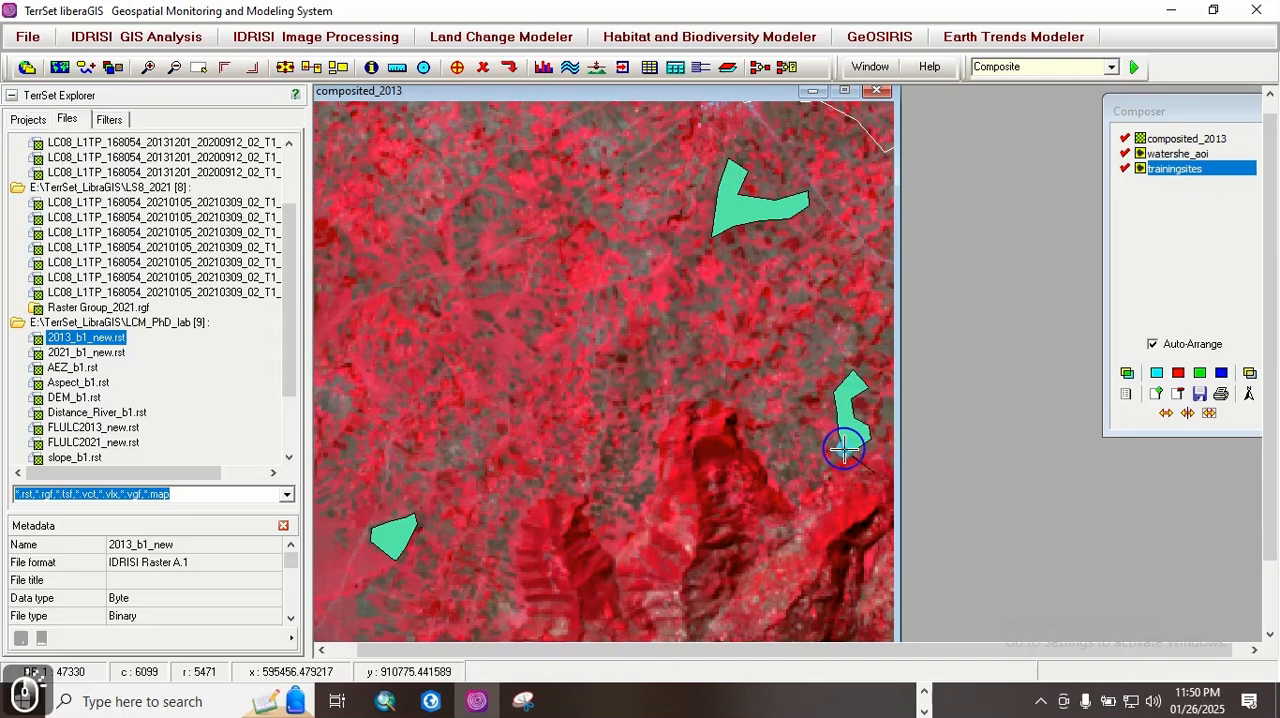
click(512, 70)
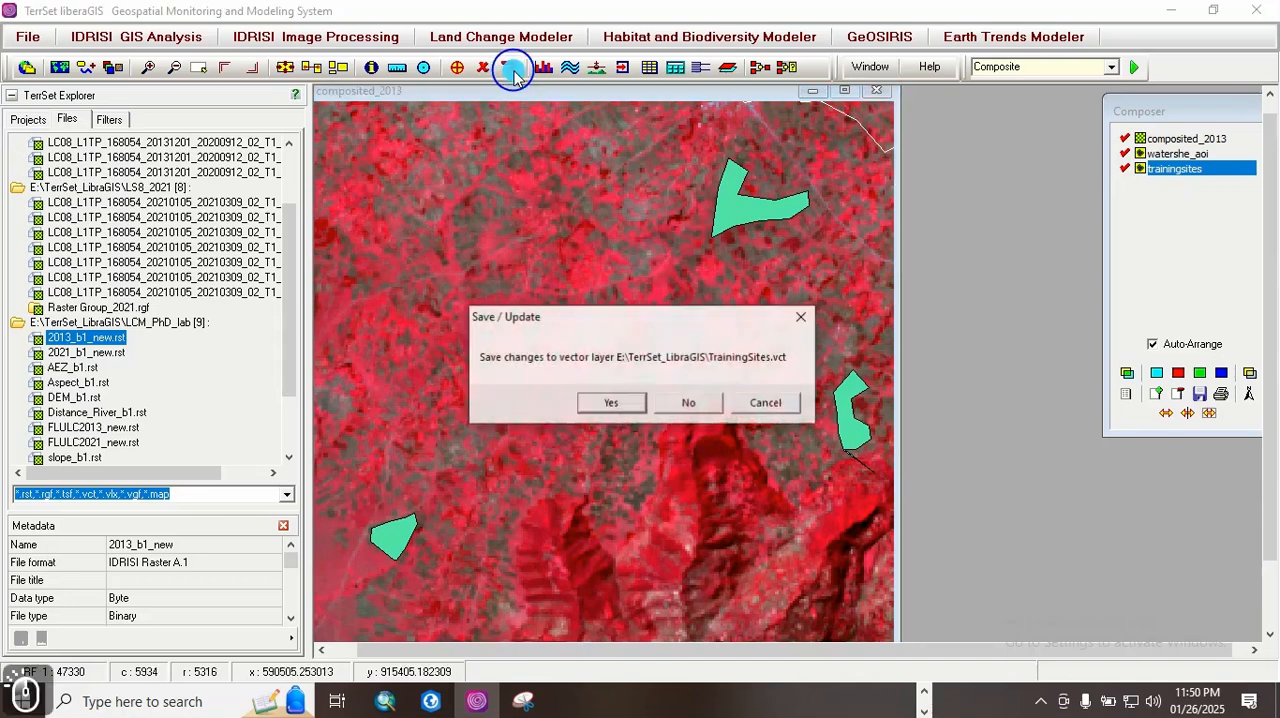
click(605, 404)
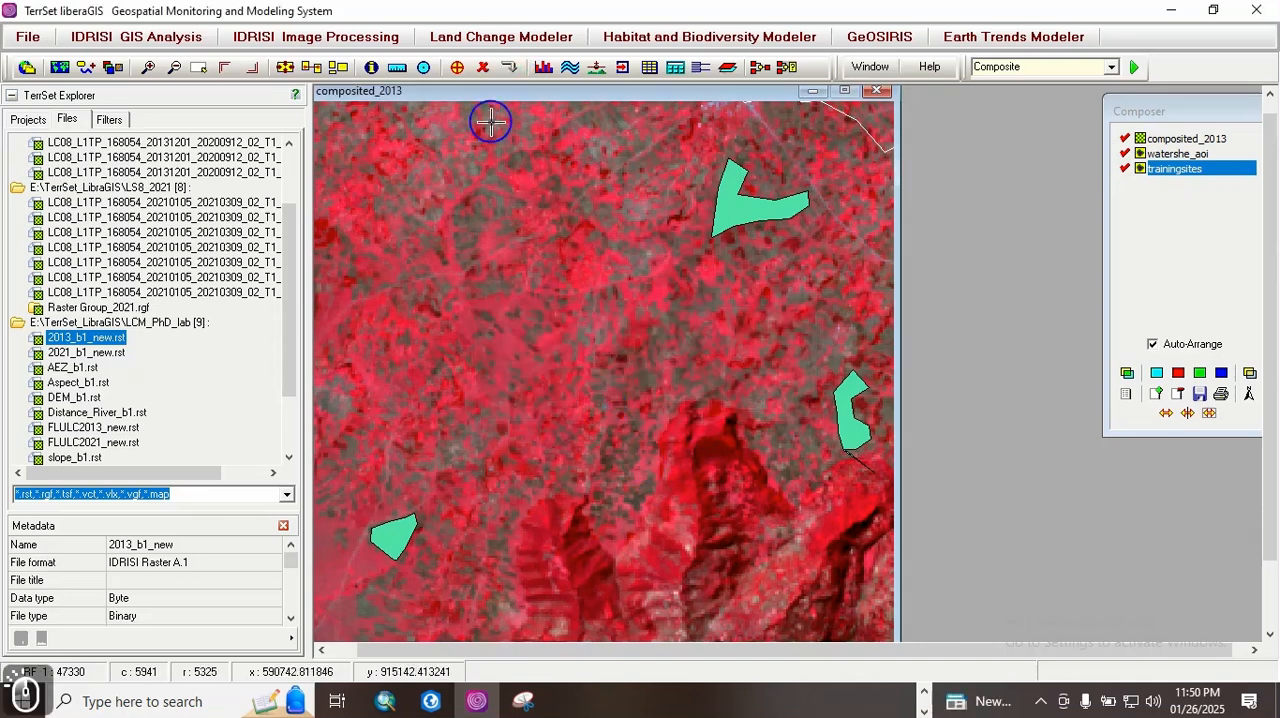
Step: Add a polygon with the proposed next ID to TrainingSites, tracing the dark red ridge slopes in the southeast of the watershed, and save the changes
click(457, 67)
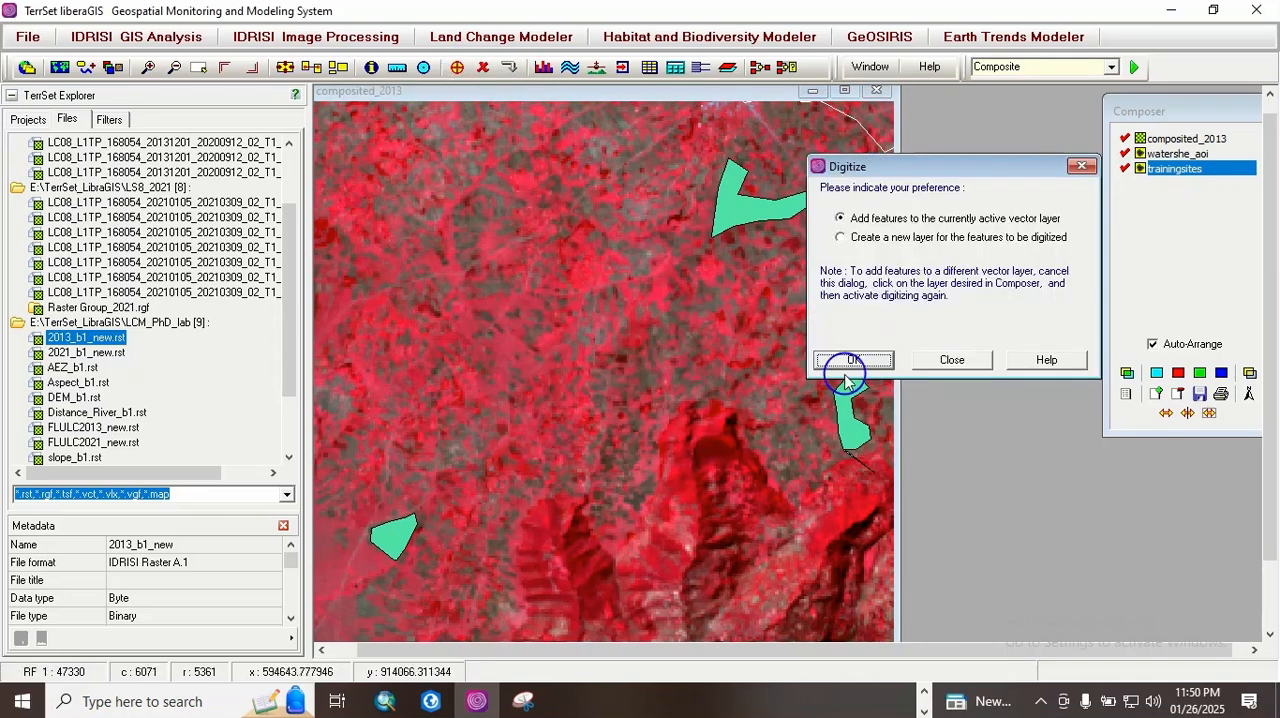
click(849, 362)
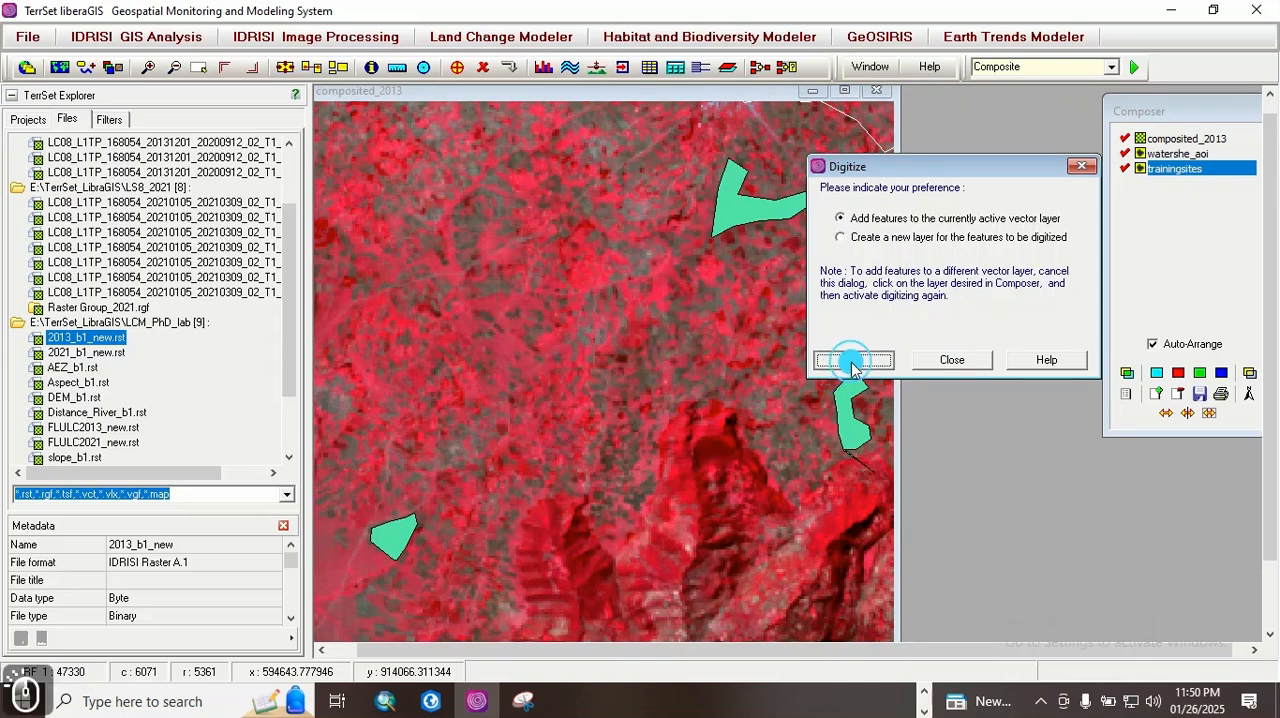
click(862, 471)
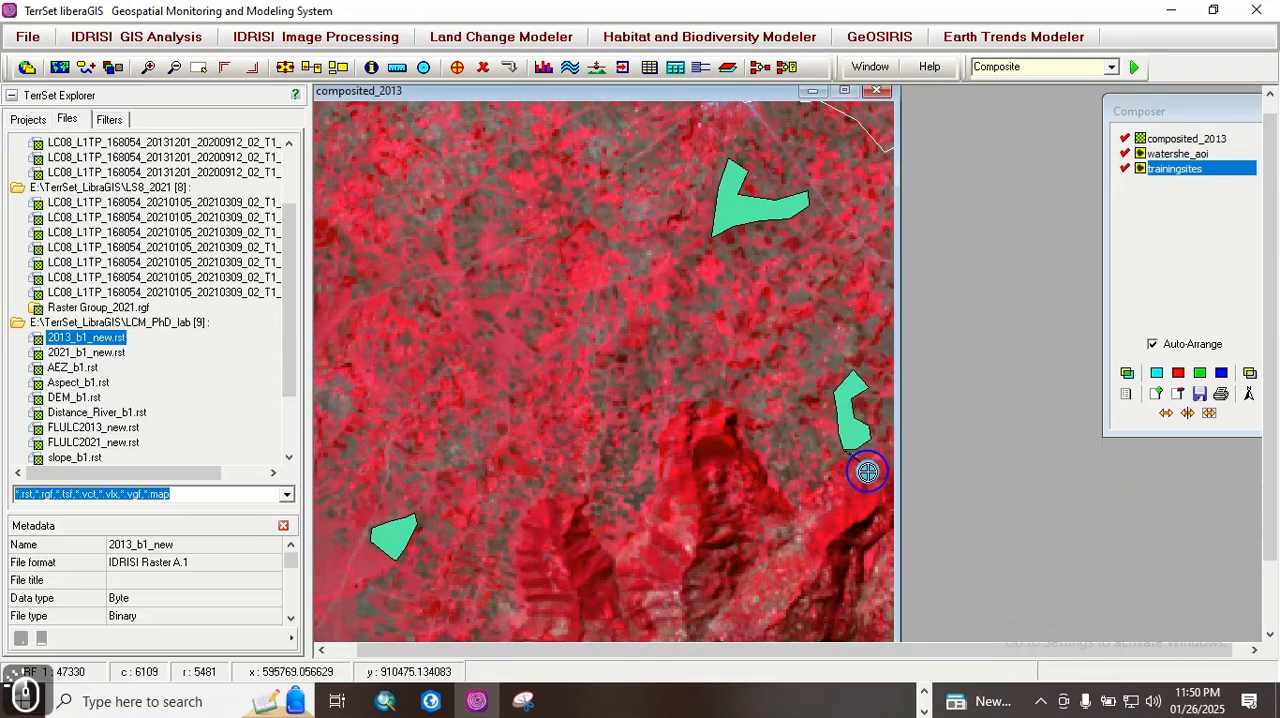
key(Down)
key(Down)
key(Down)
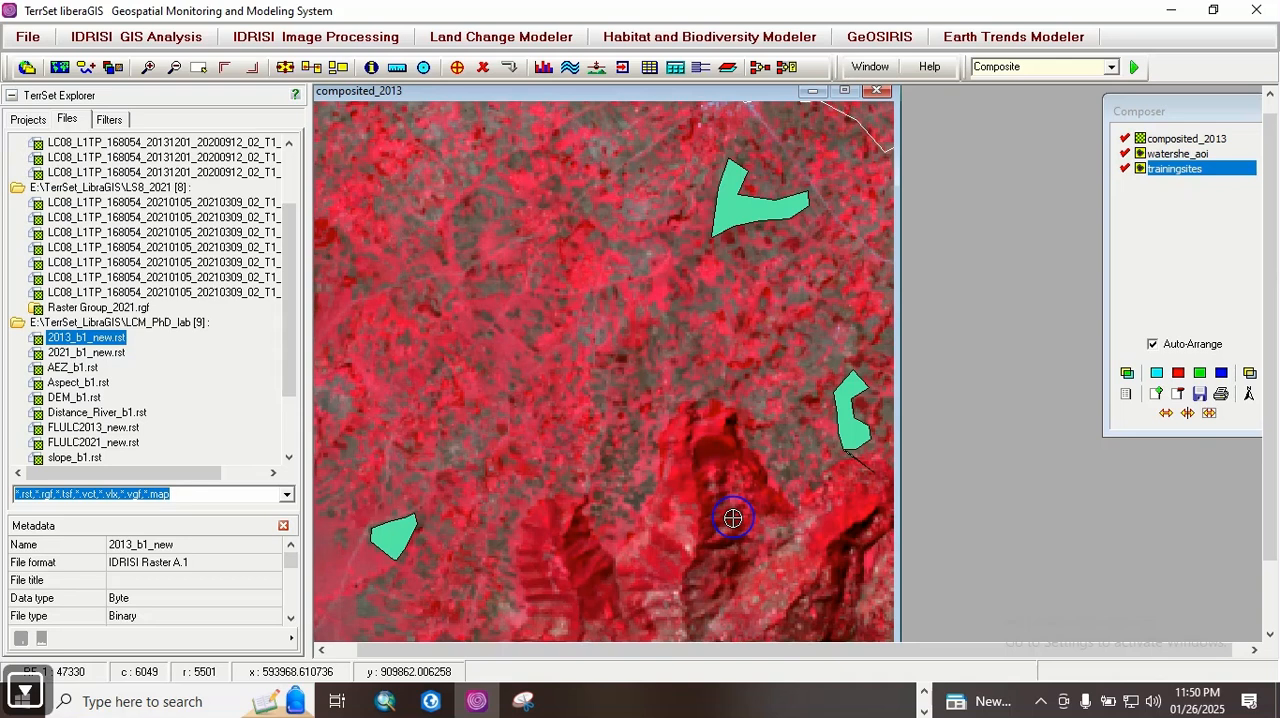
key(Right)
key(Right)
key(Right)
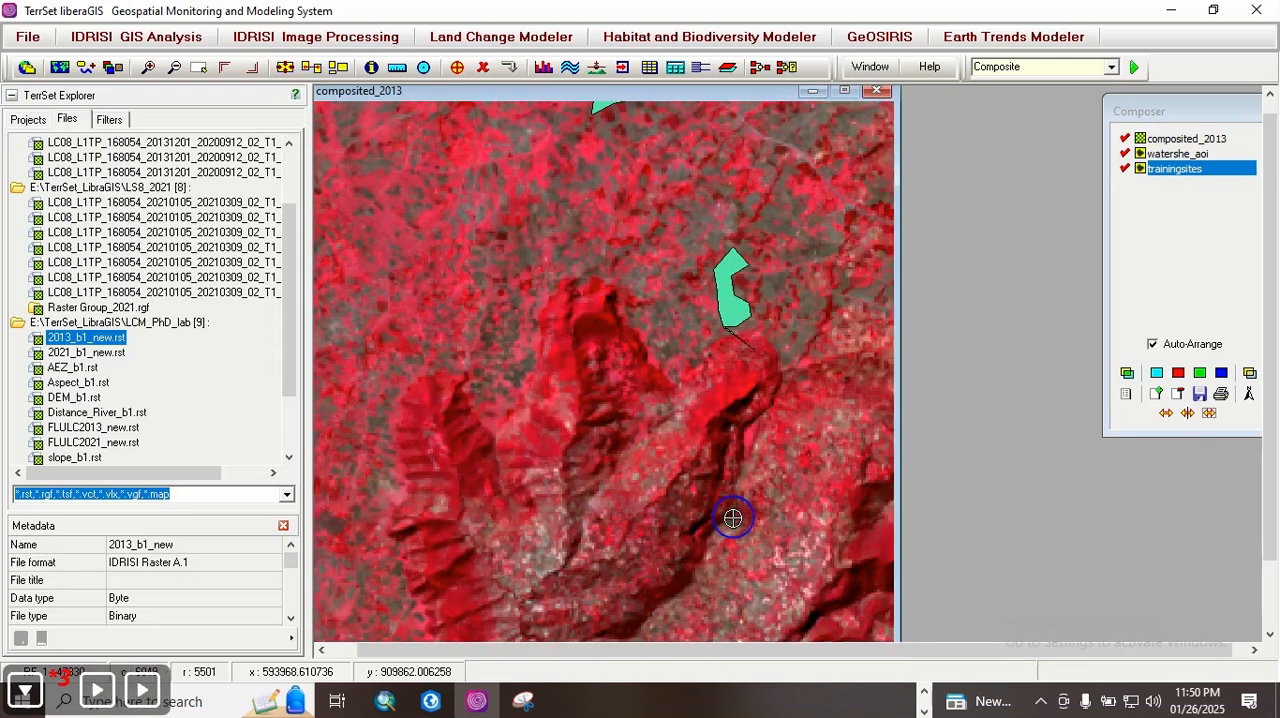
key(Down)
key(Down)
key(Right)
key(Right)
key(Right)
key(Right)
key(Right)
key(Right)
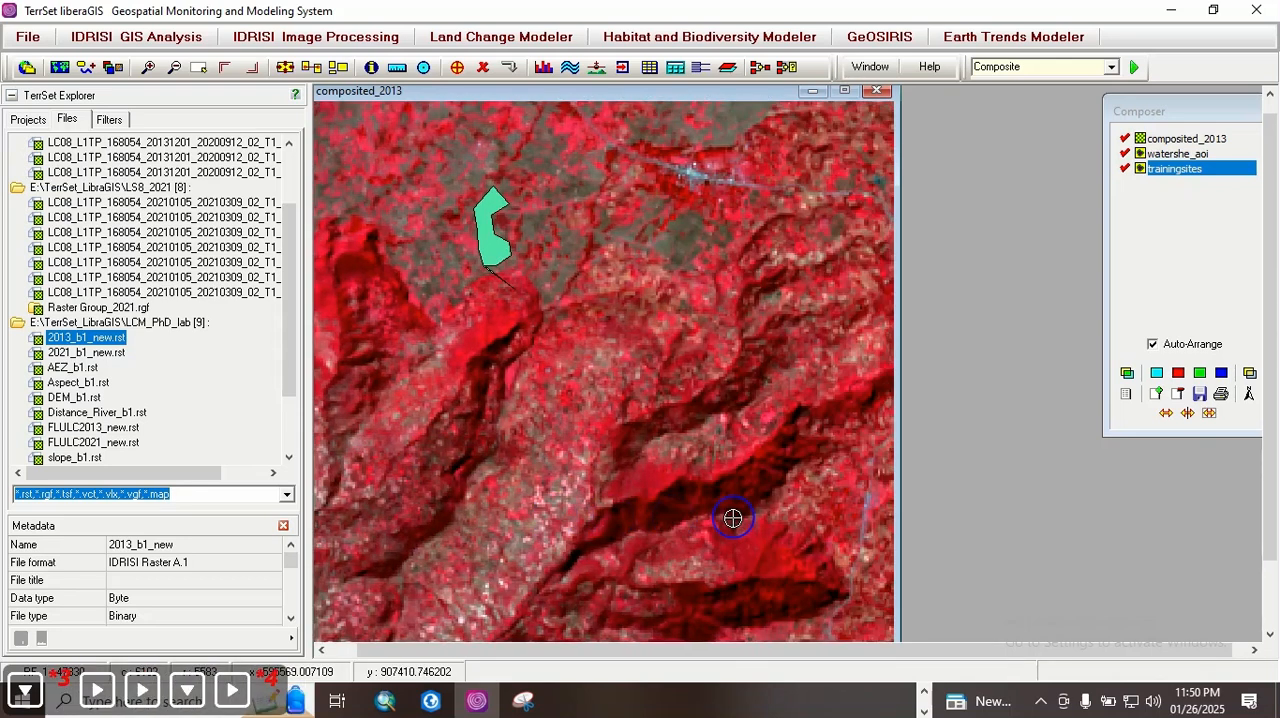
key(Down)
key(Down)
key(Down)
key(Down)
key(Down)
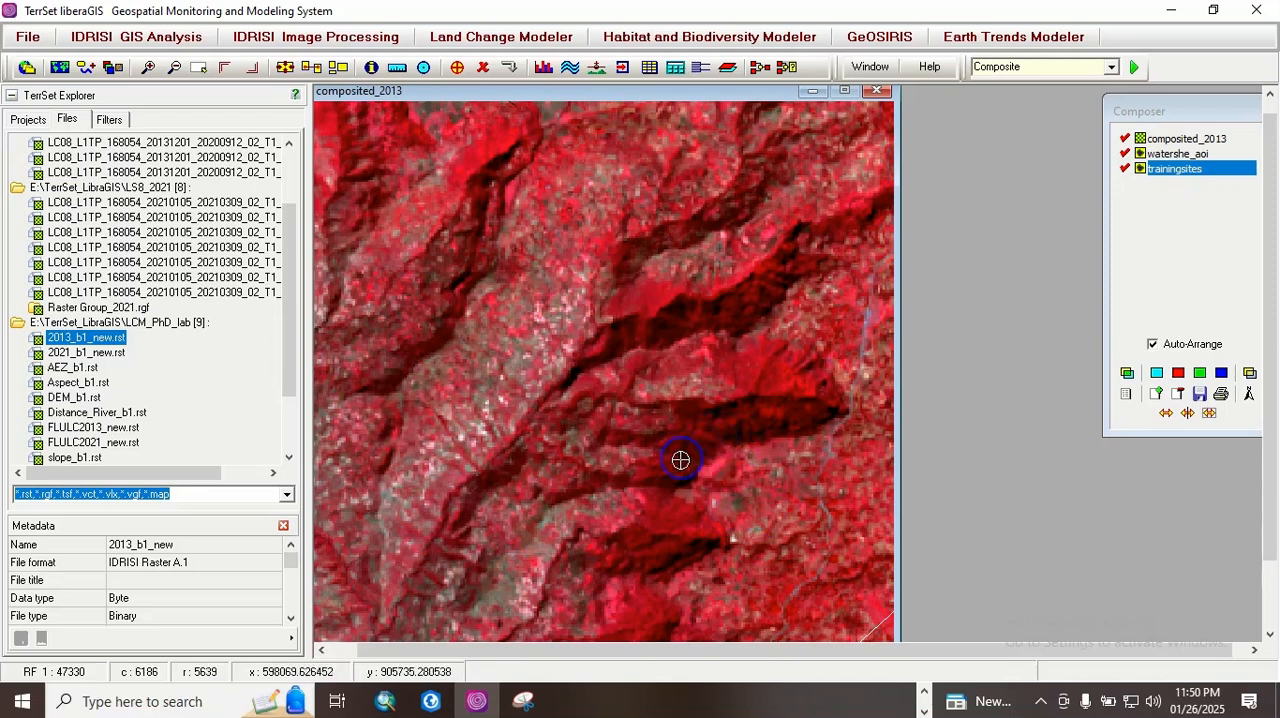
click(715, 534)
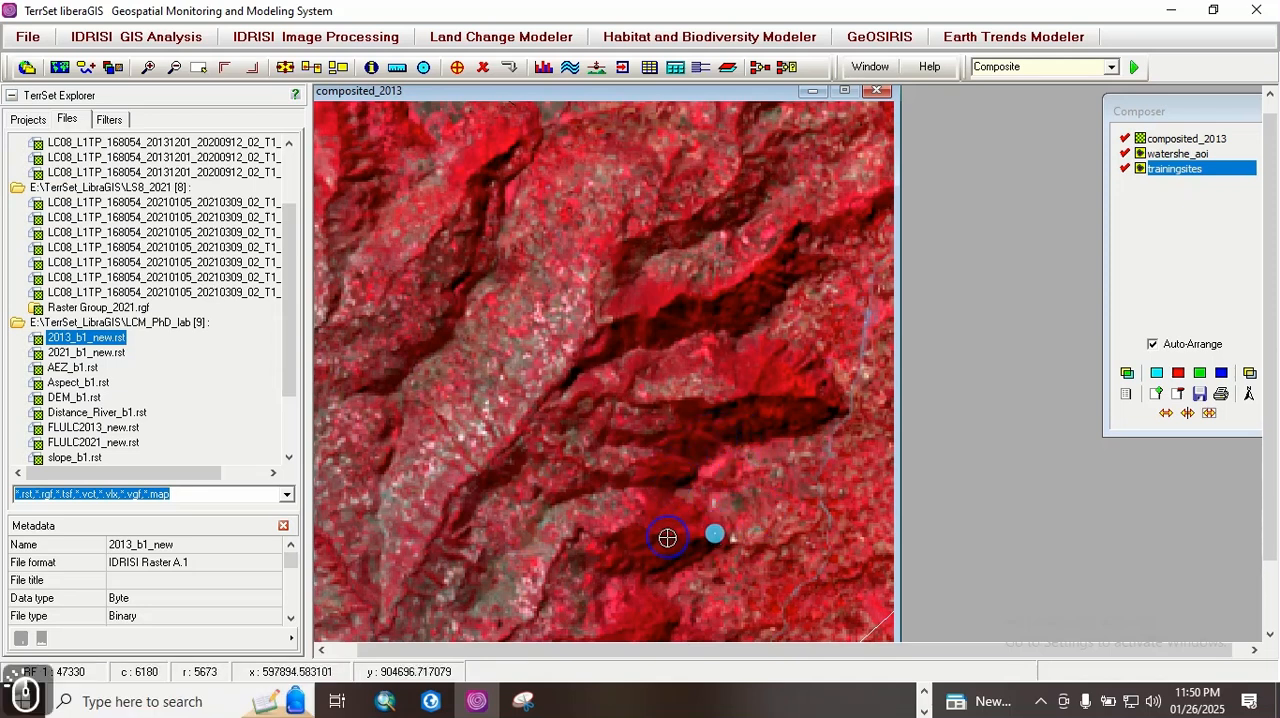
click(642, 519)
click(650, 463)
click(718, 408)
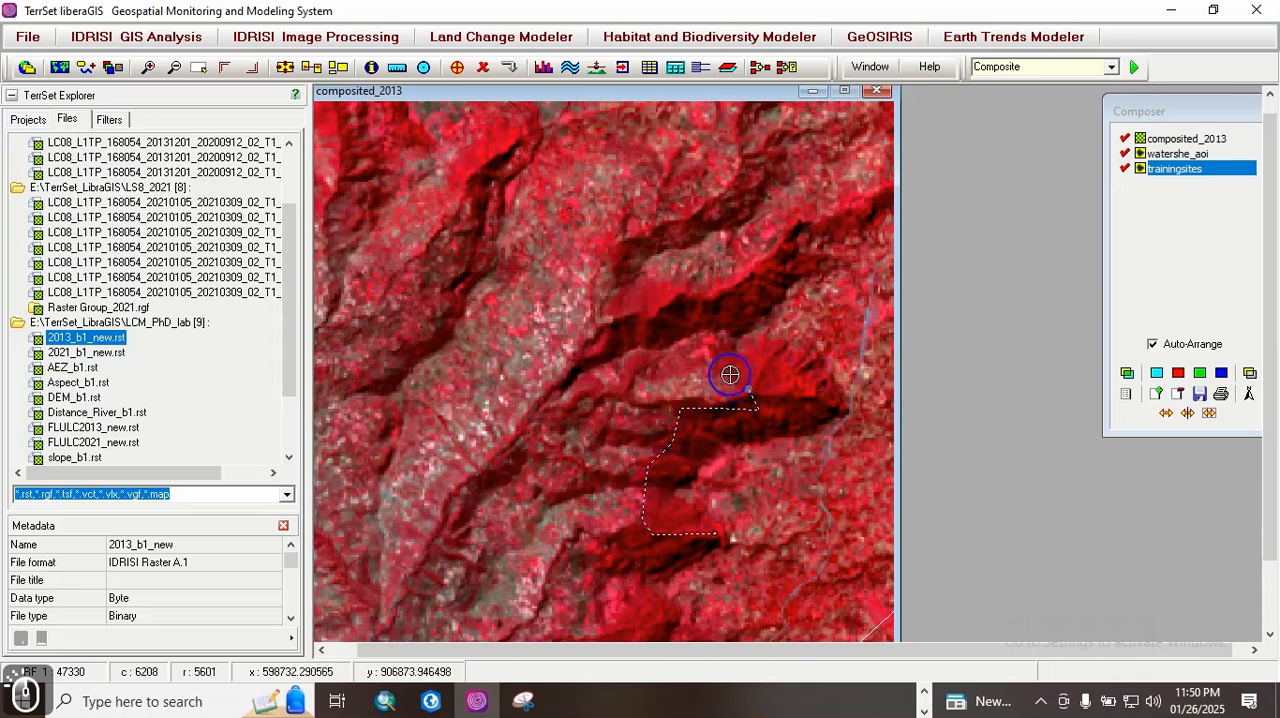
click(726, 357)
click(753, 361)
click(769, 382)
click(810, 408)
click(812, 428)
click(763, 429)
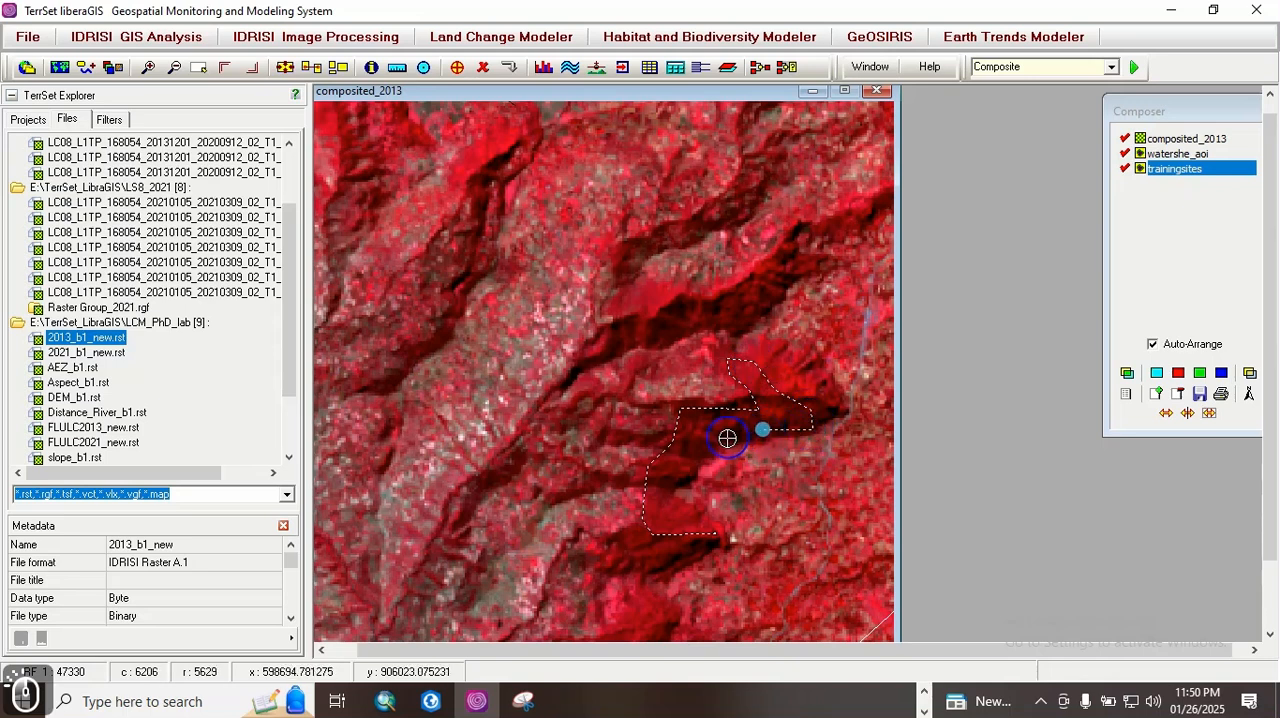
mouse_move(700, 452)
mouse_down()
mouse_move(674, 489)
mouse_move(676, 512)
mouse_up()
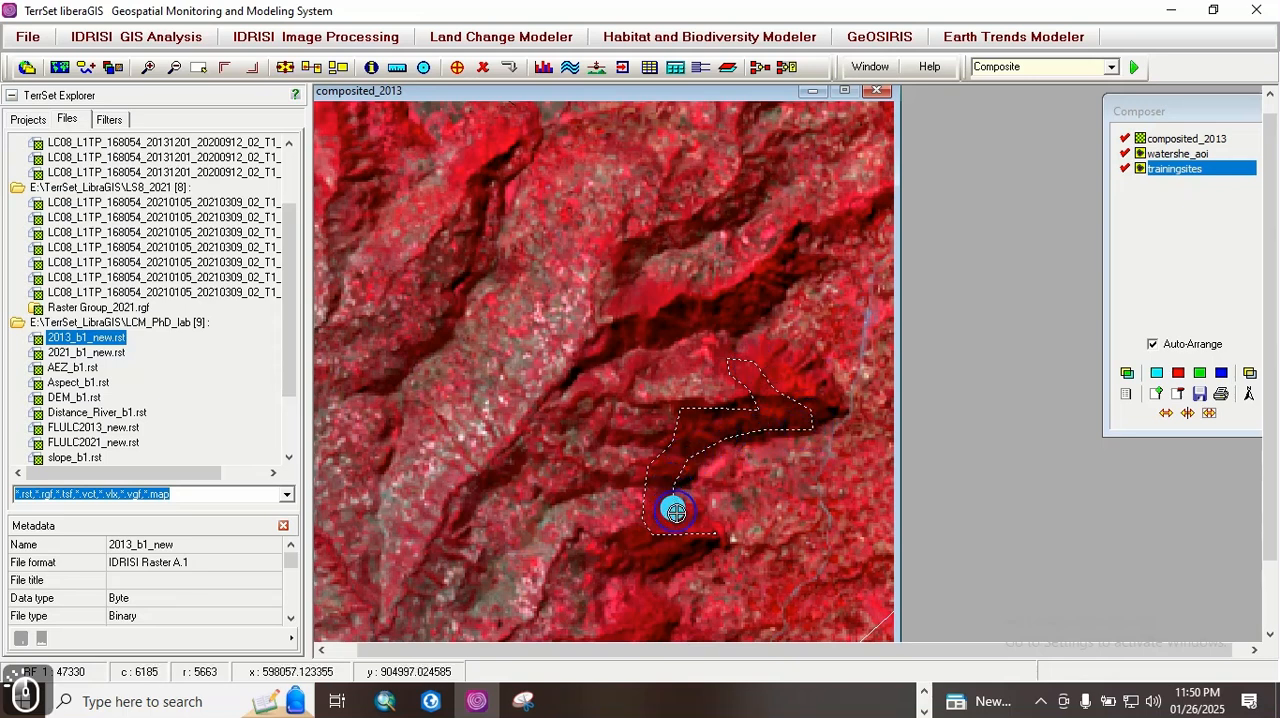
right_click(707, 537)
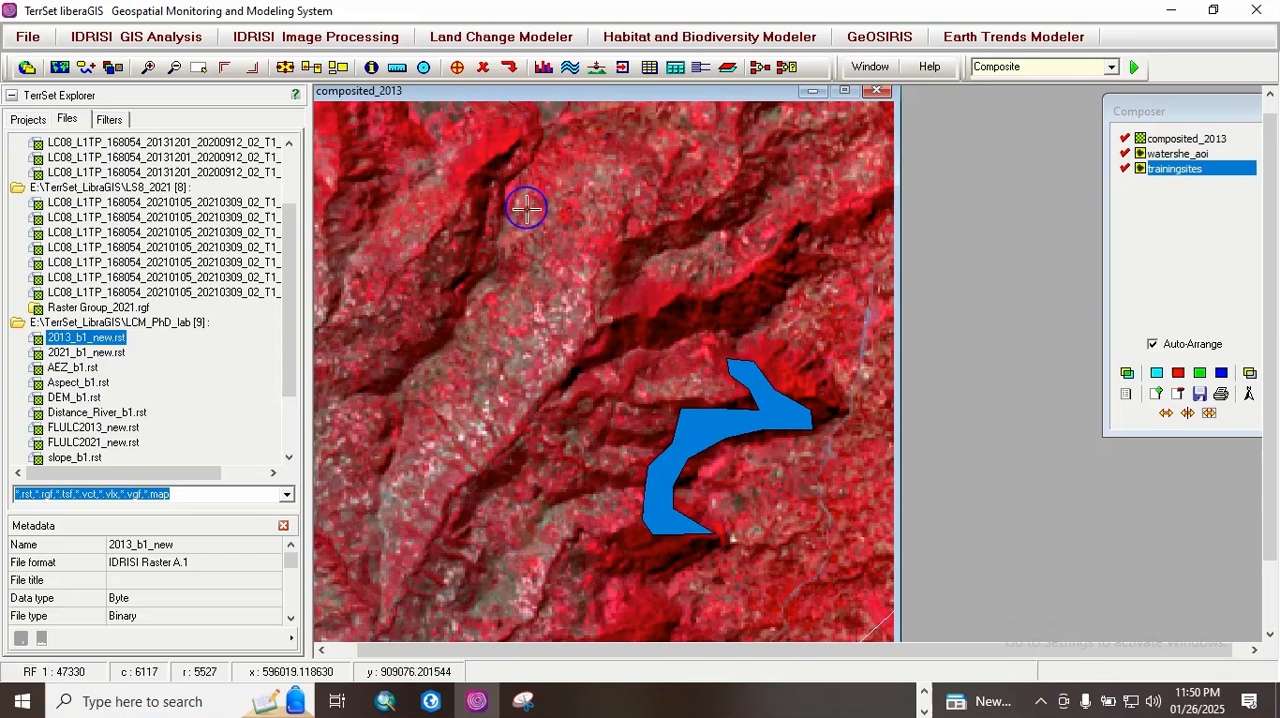
click(509, 66)
click(611, 401)
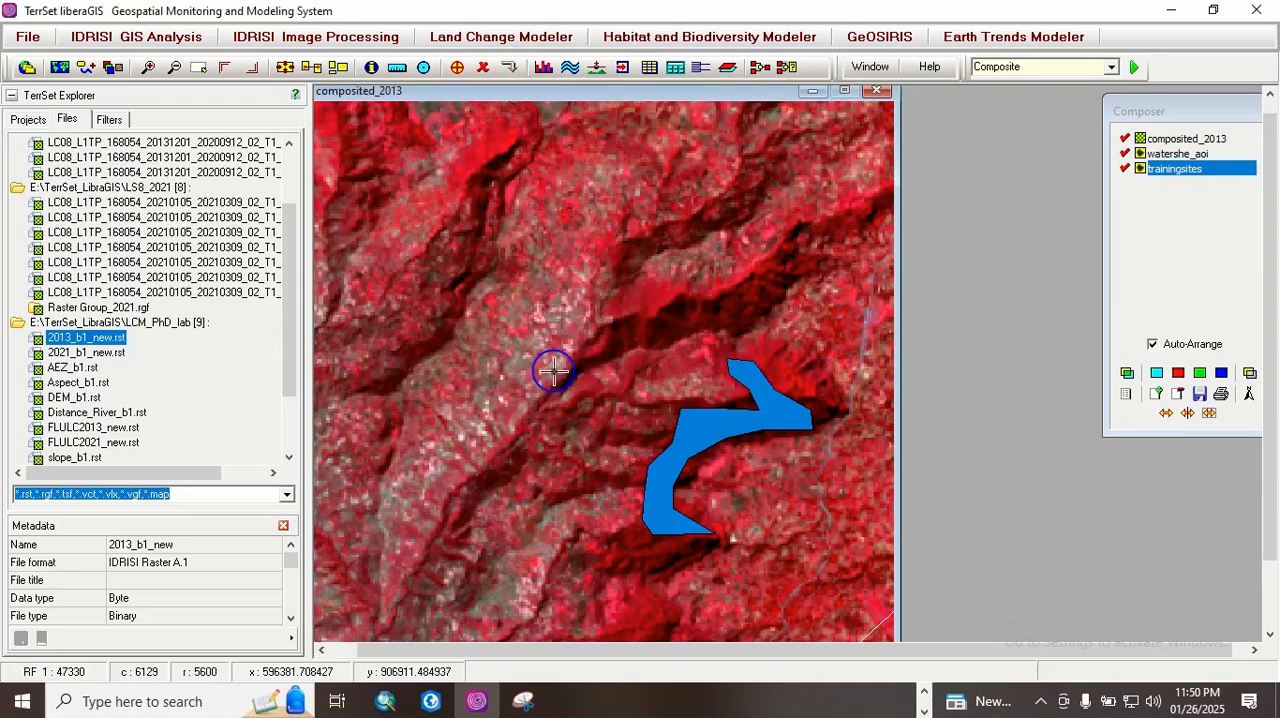
Step: Add another polygon with the proposed ID to TrainingSites around the smooth pink area just west of the first ID 1 polygon, and save it
key(Left)
key(Left)
key(Left)
key(Left)
key(Left)
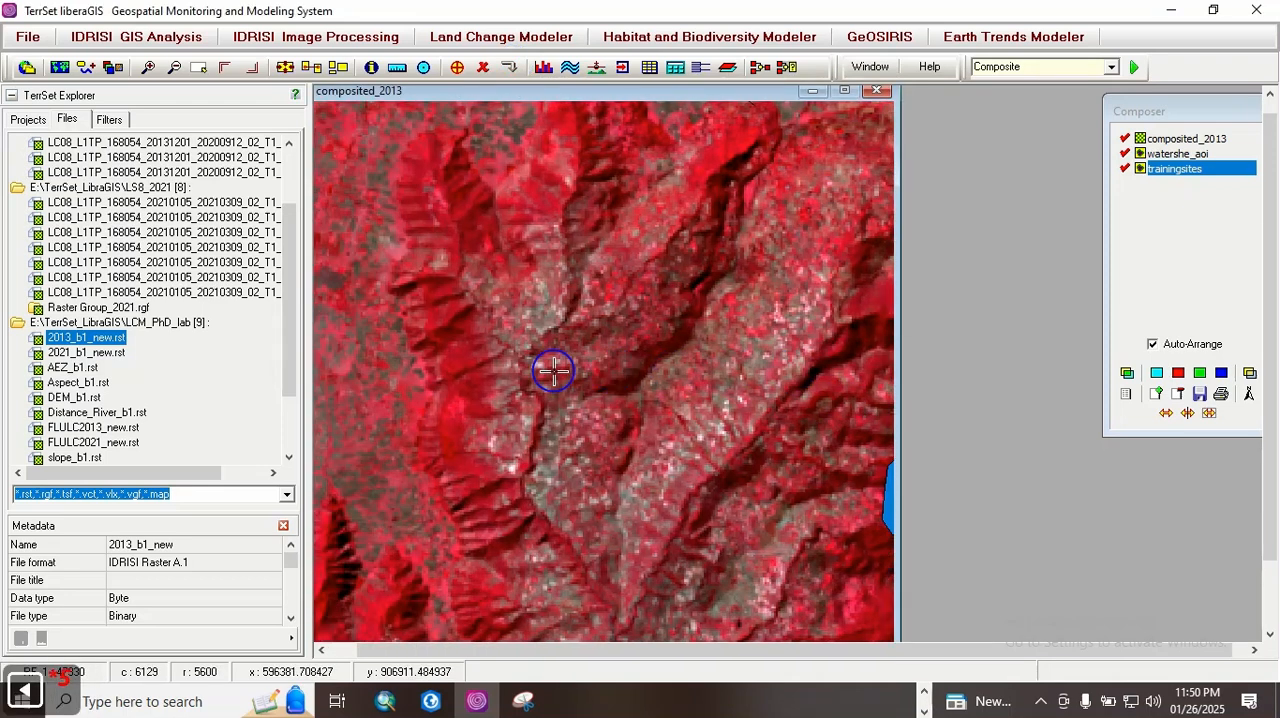
key(Page_Up)
key(Page_Up)
key(Page_Up)
key(Page_Up)
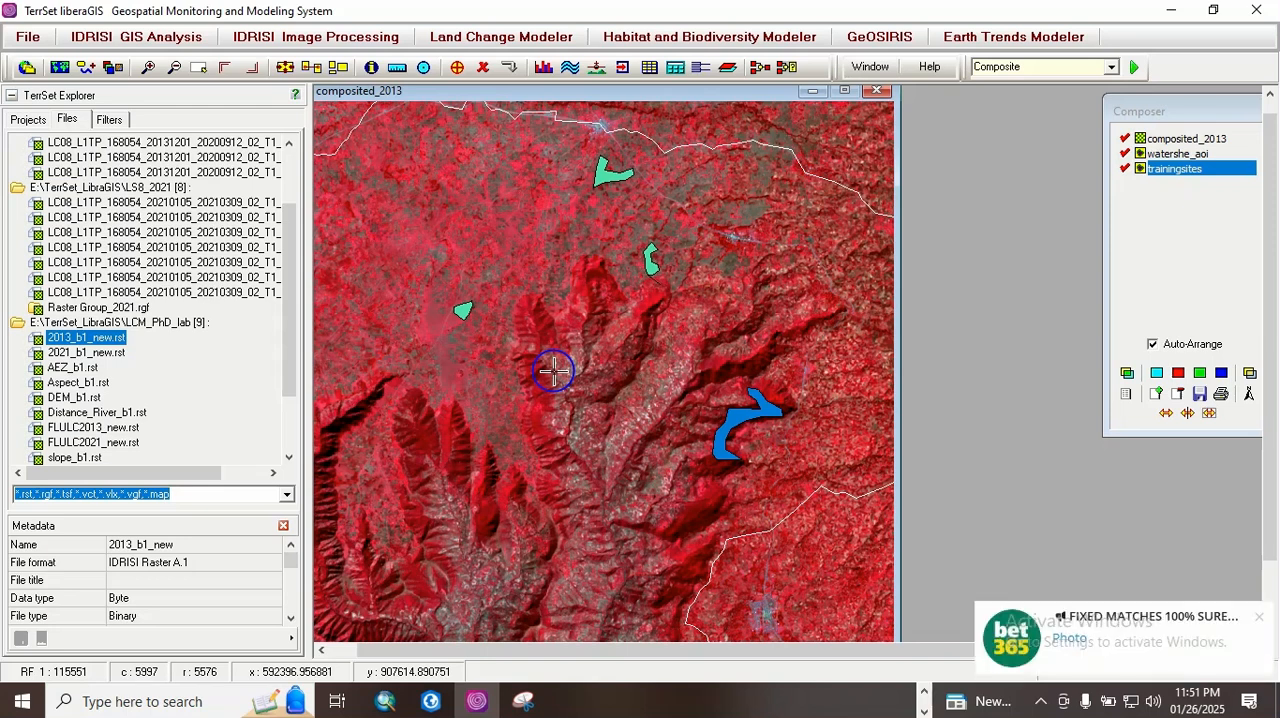
key(Left)
key(Page_Up)
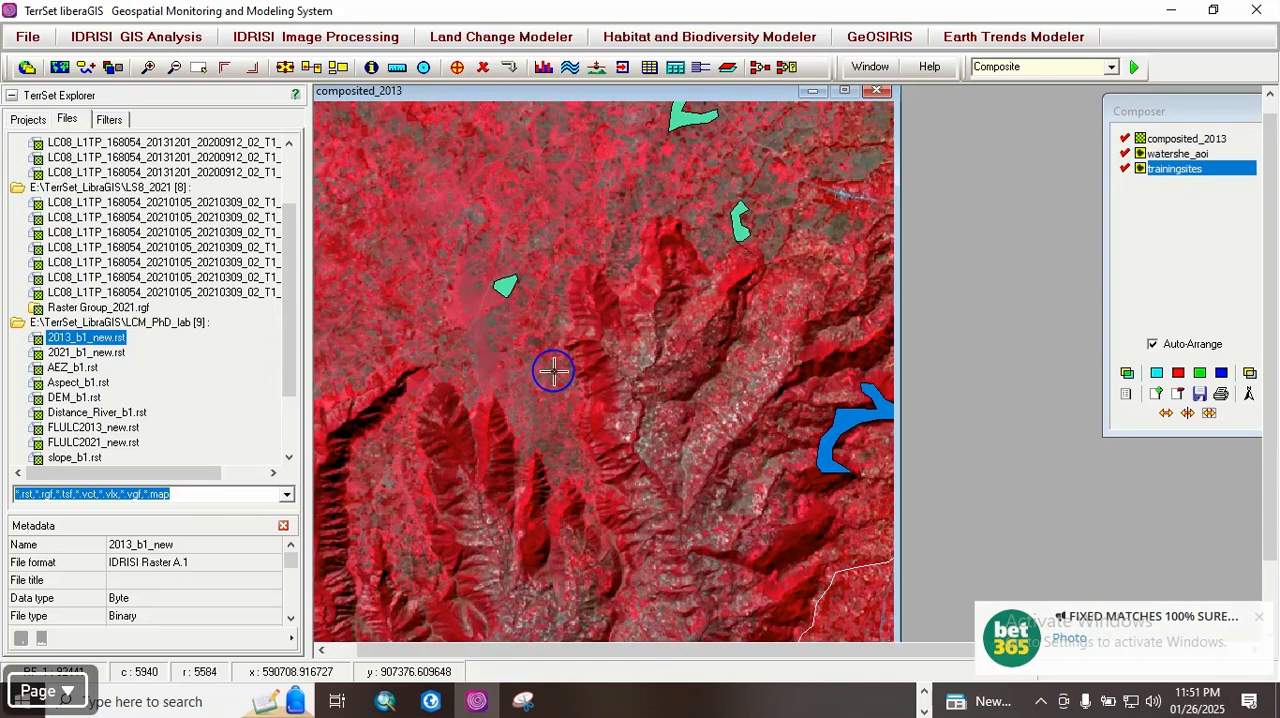
key(Left)
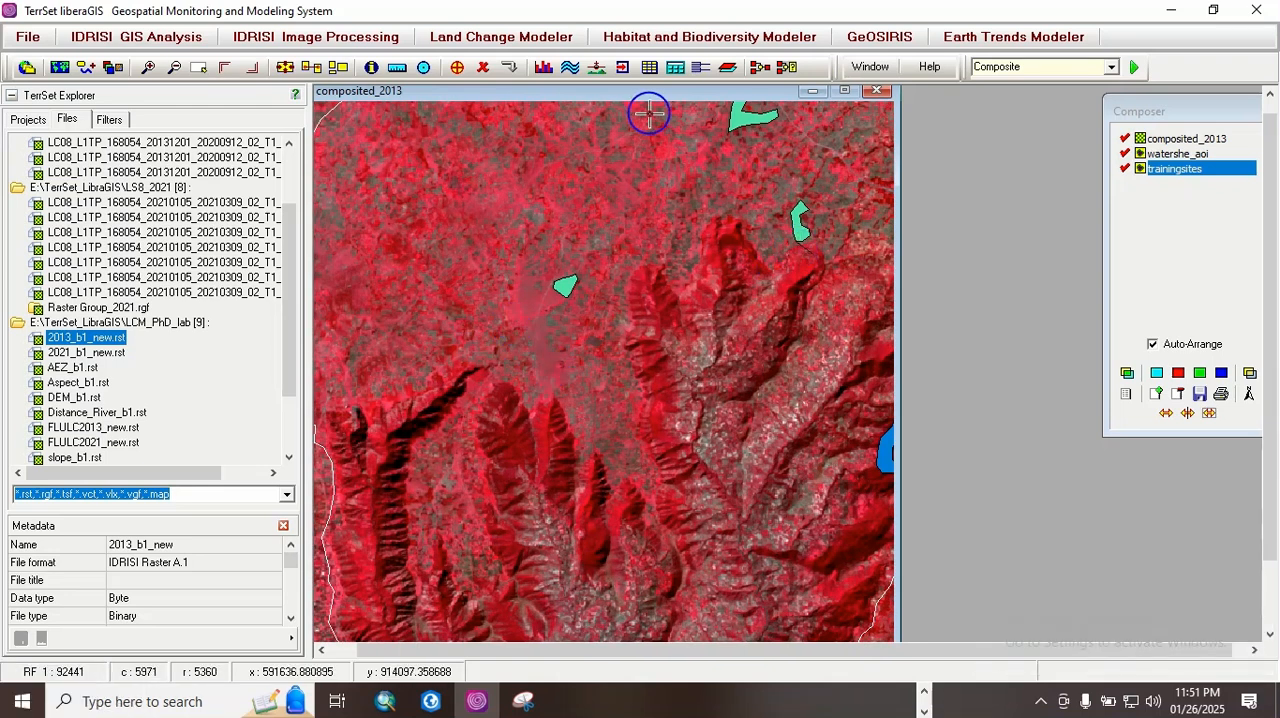
click(457, 68)
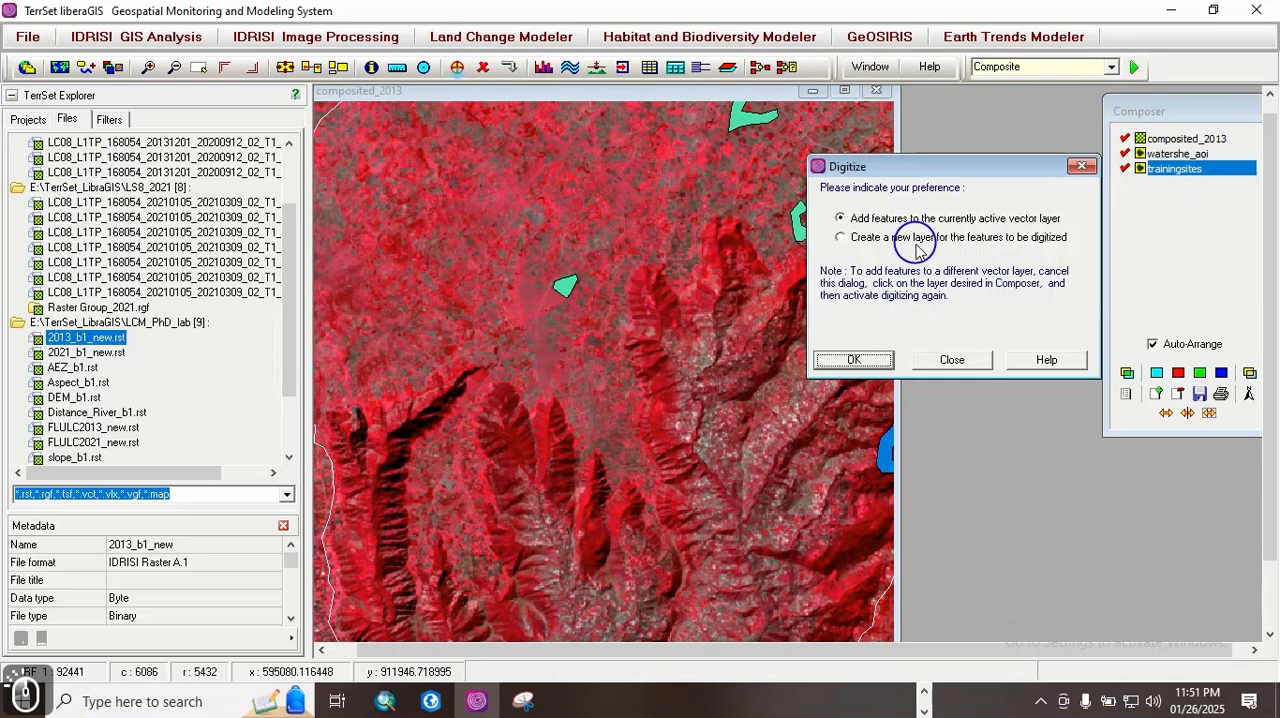
click(871, 355)
click(858, 478)
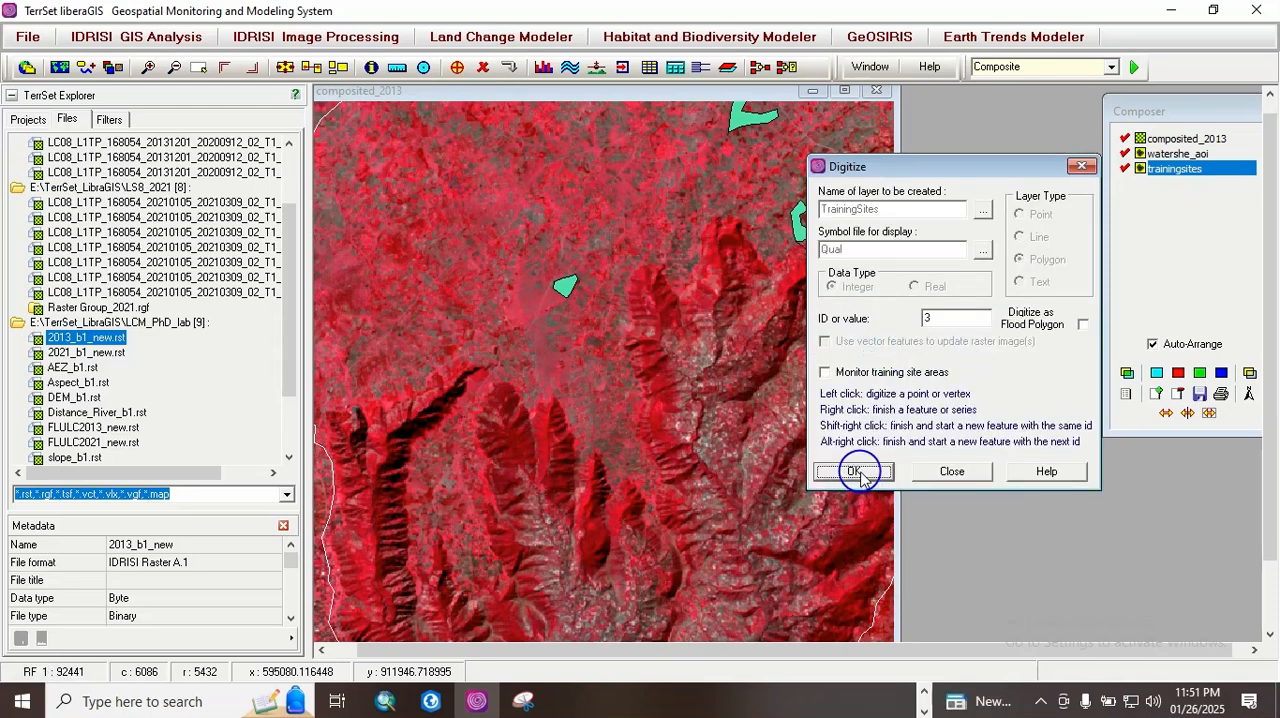
click(514, 322)
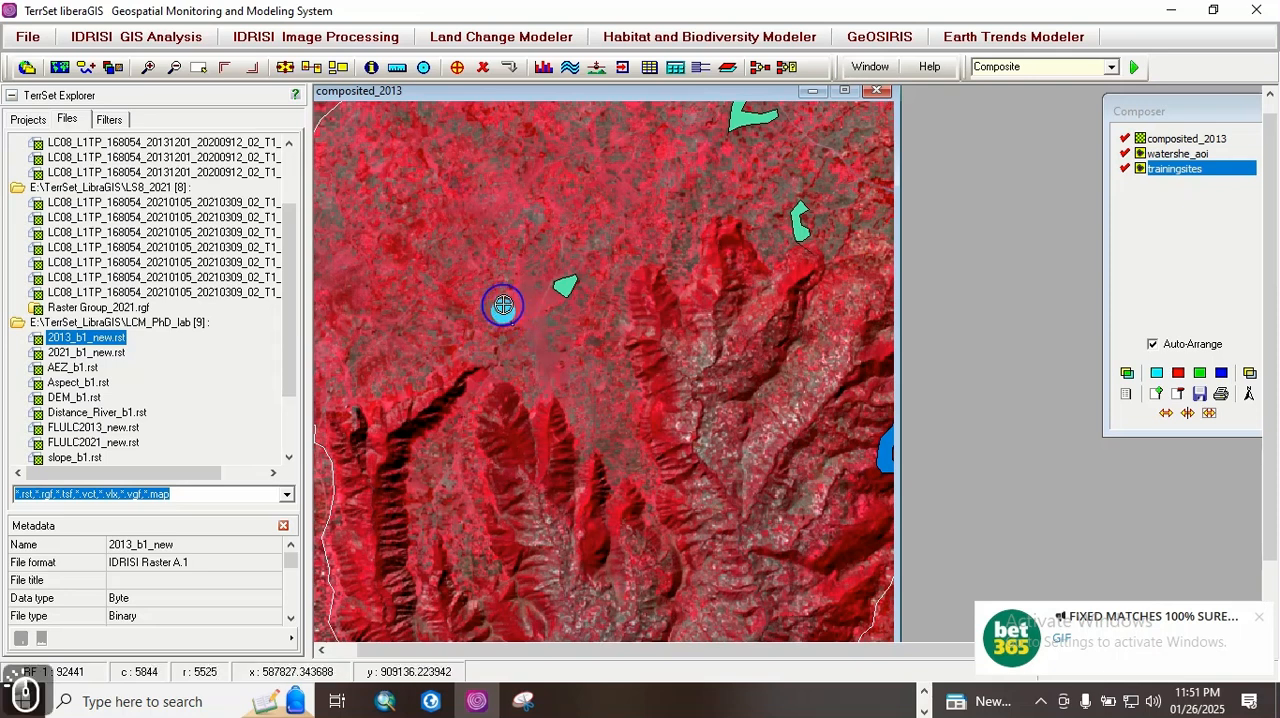
click(517, 266)
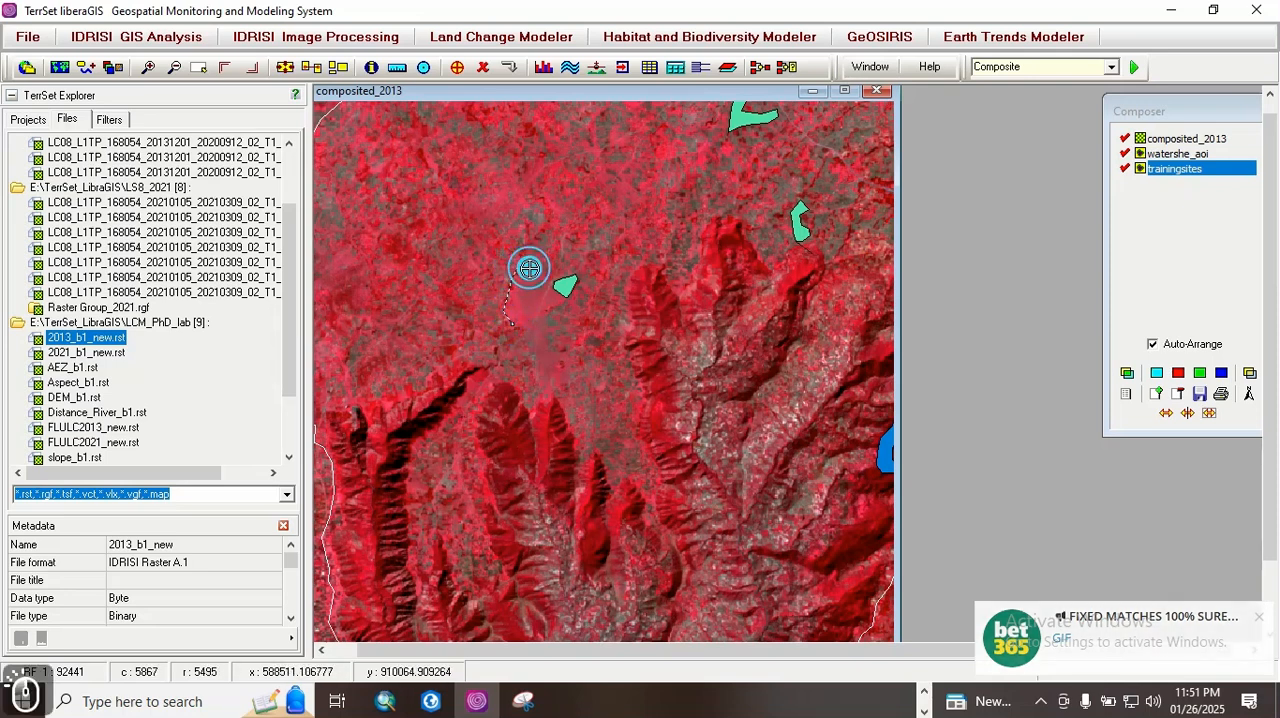
click(537, 290)
click(558, 297)
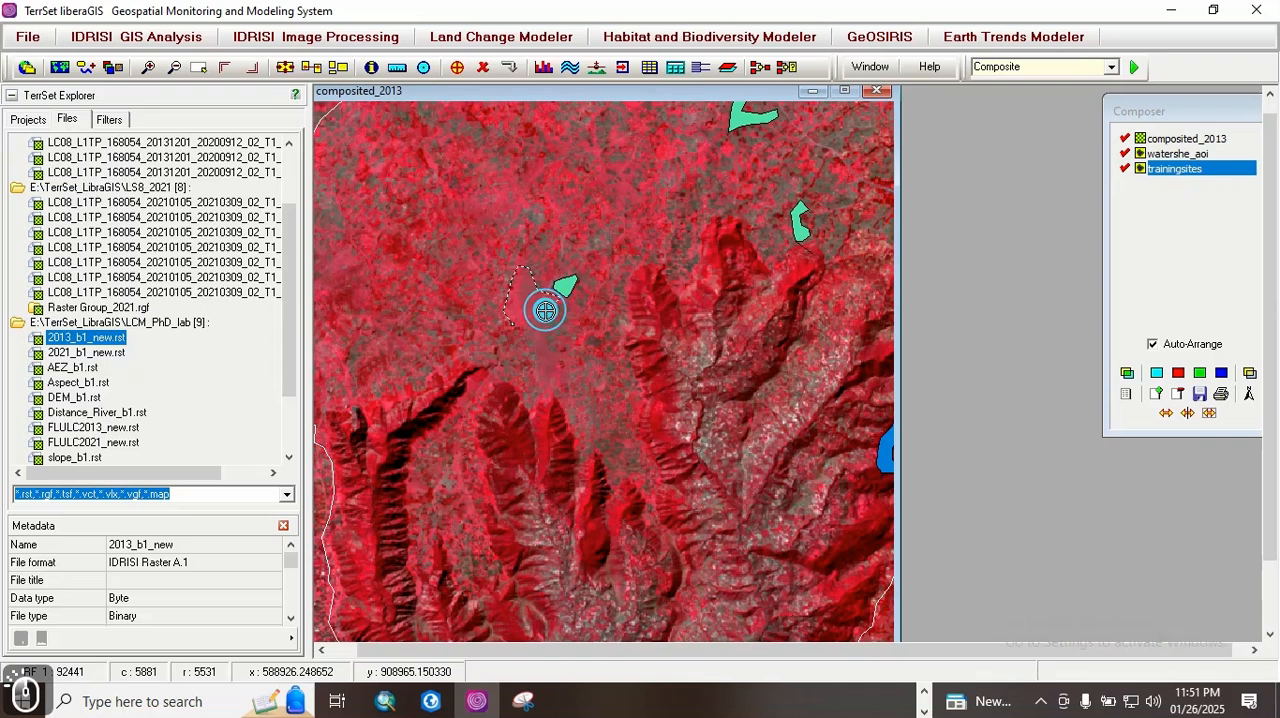
right_click(510, 324)
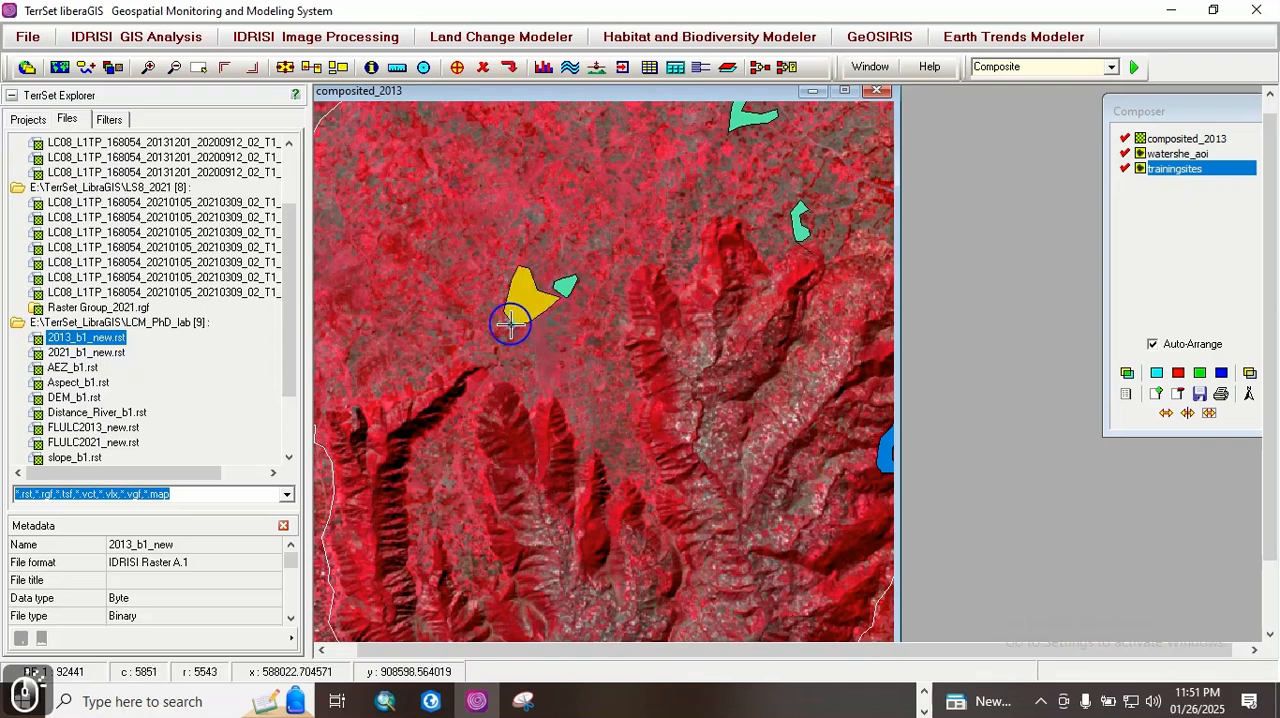
click(510, 68)
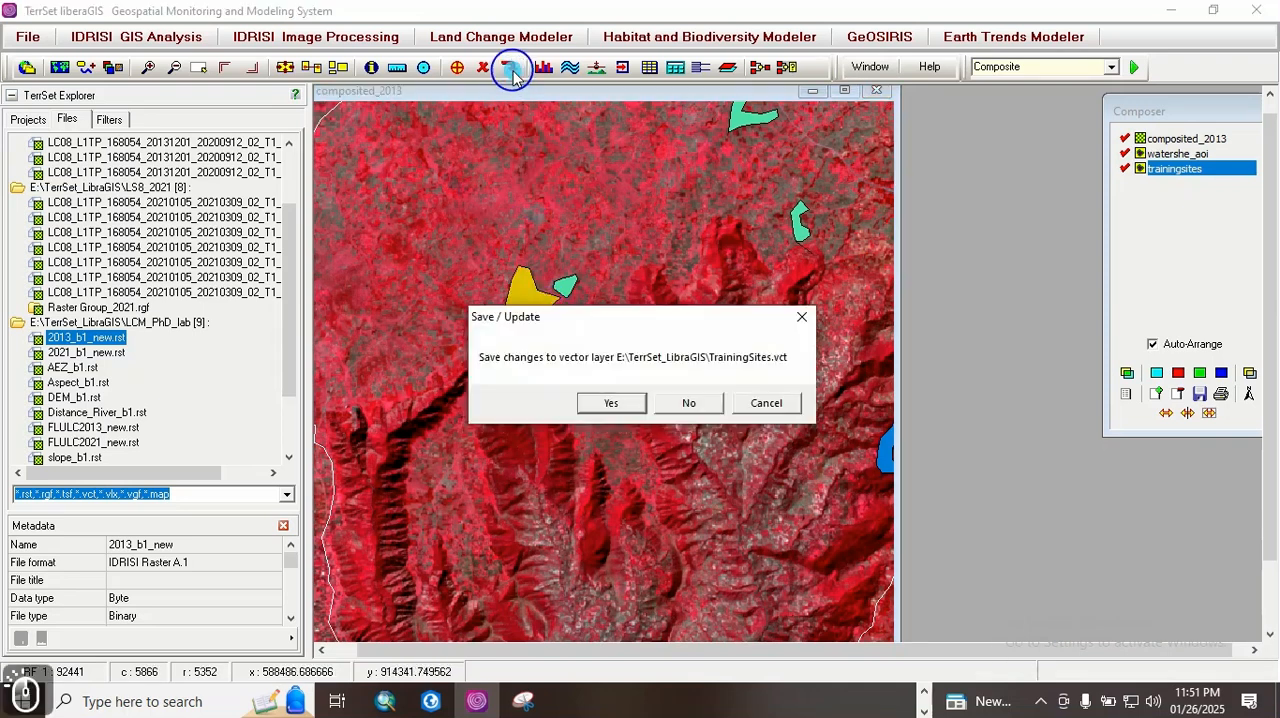
click(612, 403)
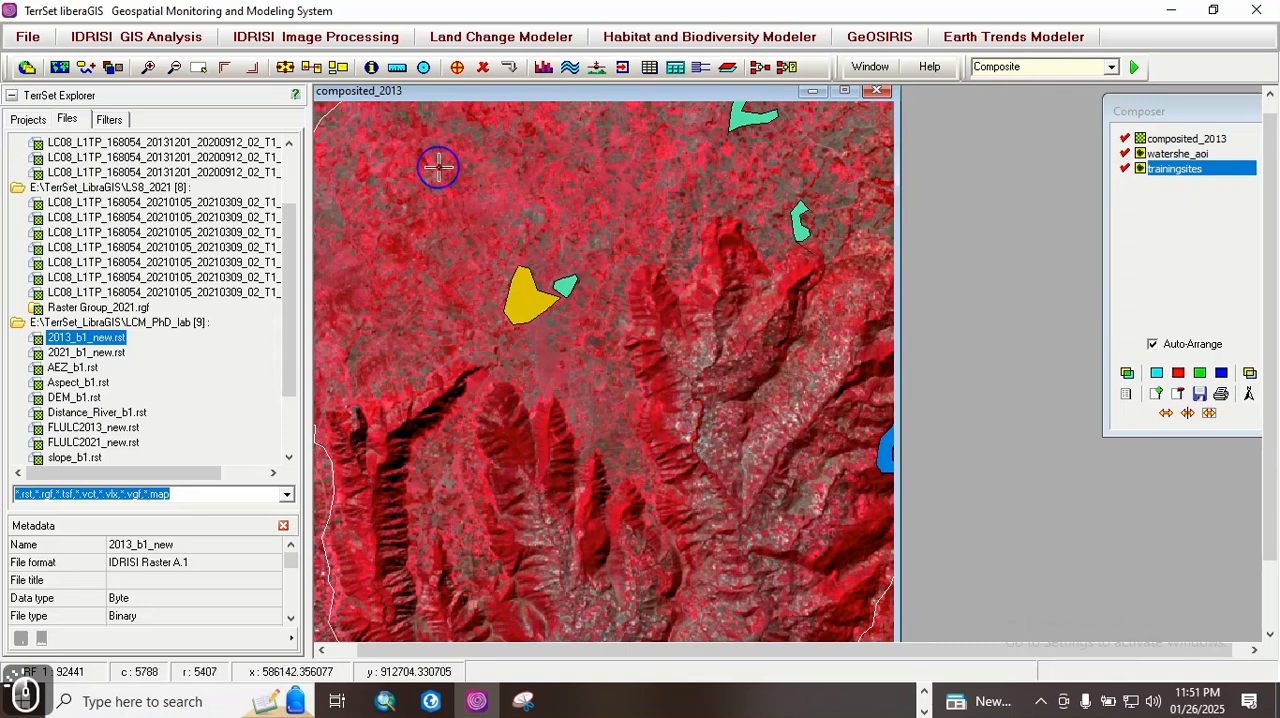
Step: Add a polygon with ID 4 to TrainingSites, outlining the notched red patch northwest of the yellow polygon, and save the changes
click(458, 68)
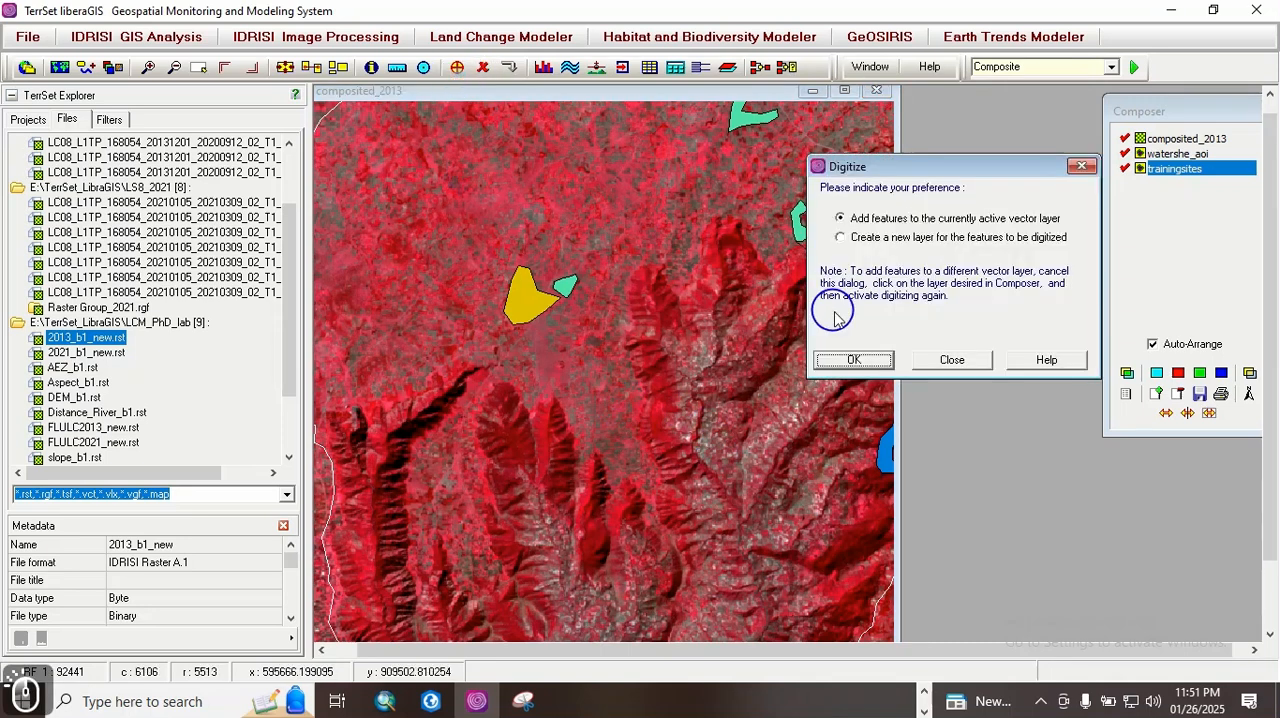
click(853, 357)
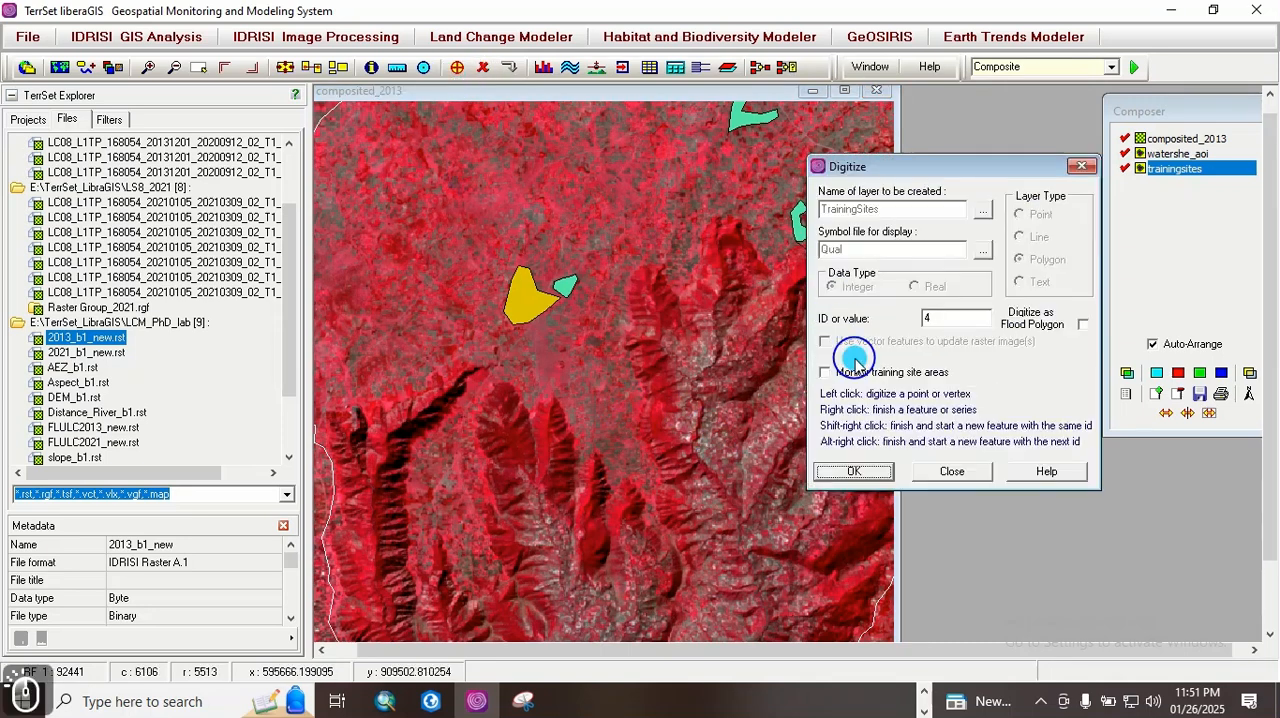
click(853, 471)
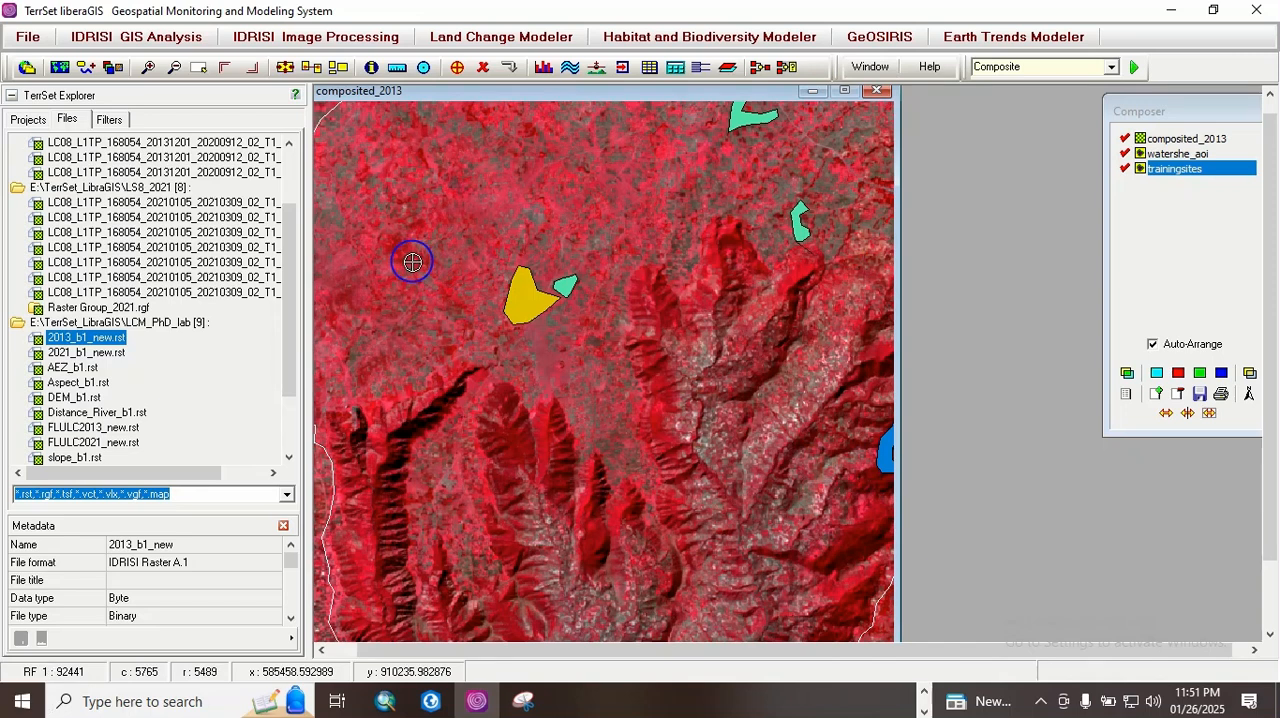
key(Left)
key(Left)
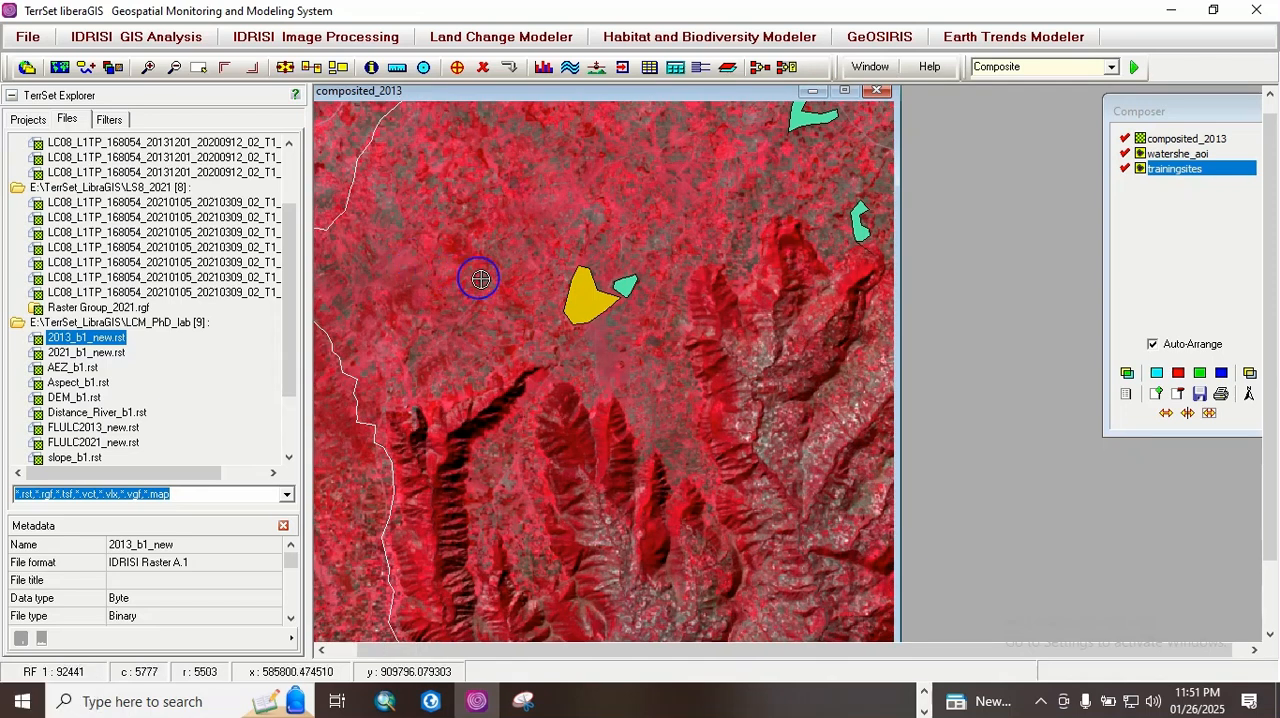
click(458, 269)
click(448, 247)
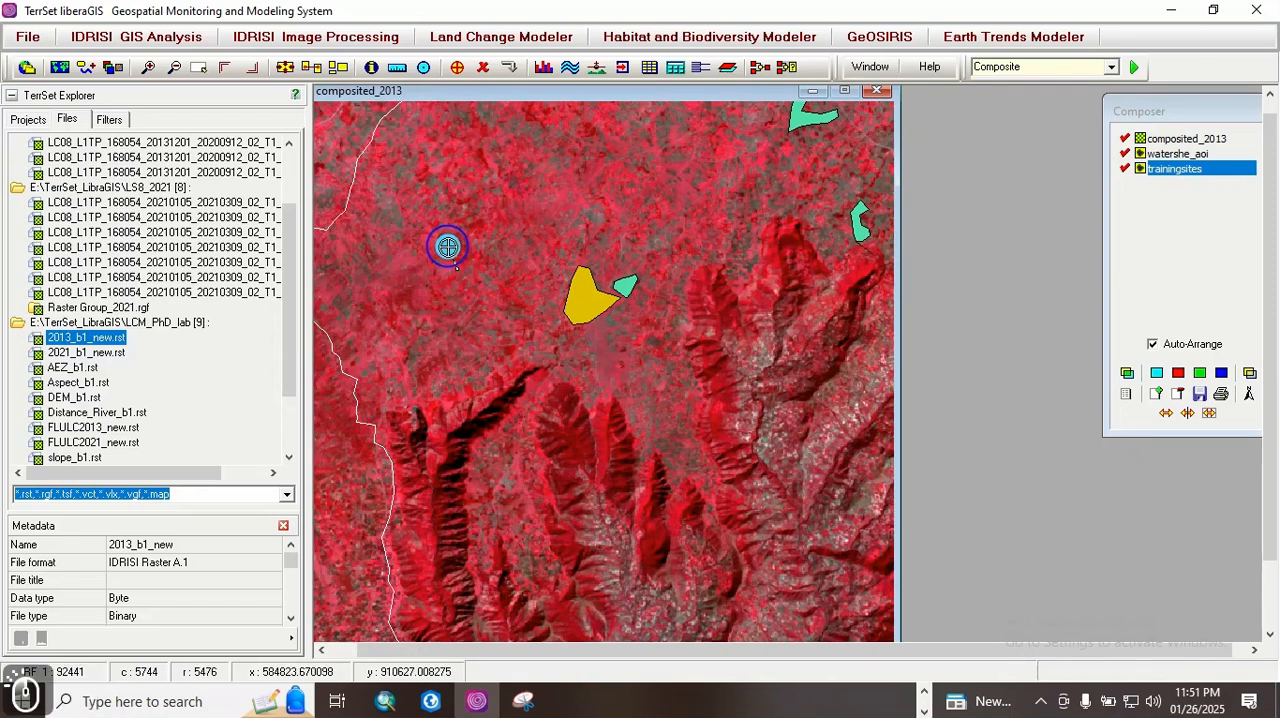
click(441, 237)
click(452, 227)
click(472, 224)
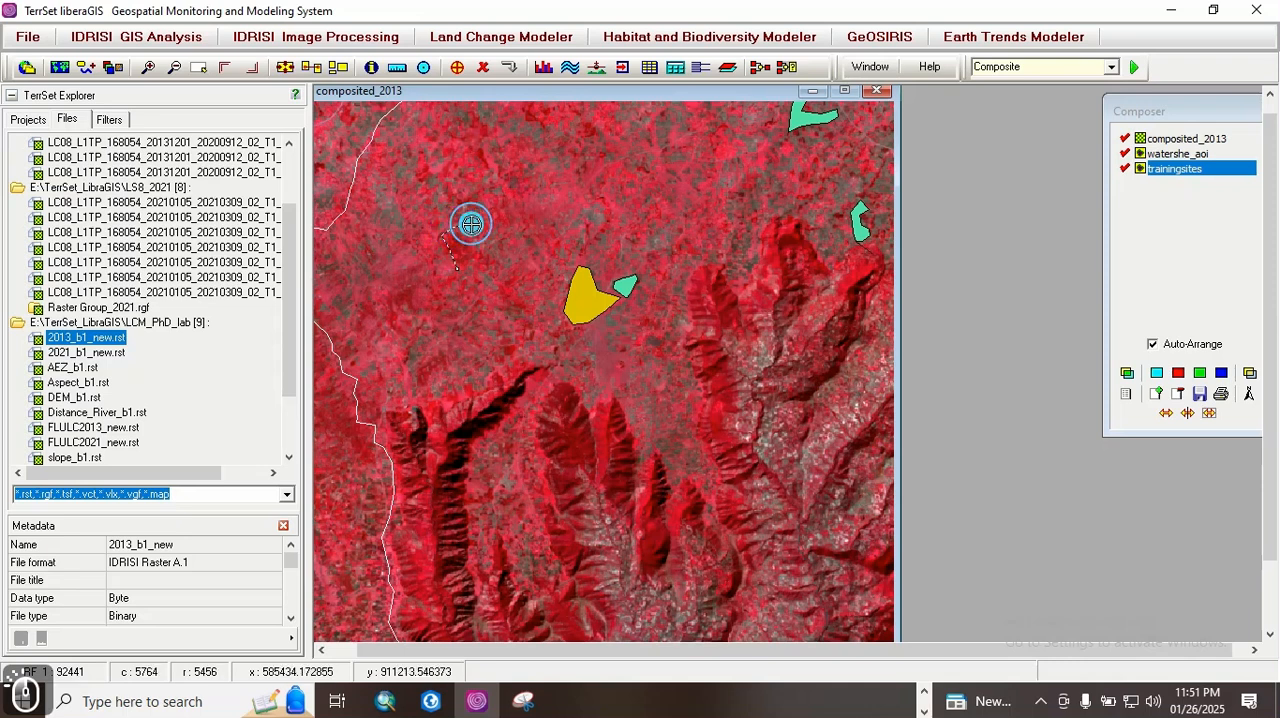
click(490, 220)
click(490, 232)
click(474, 246)
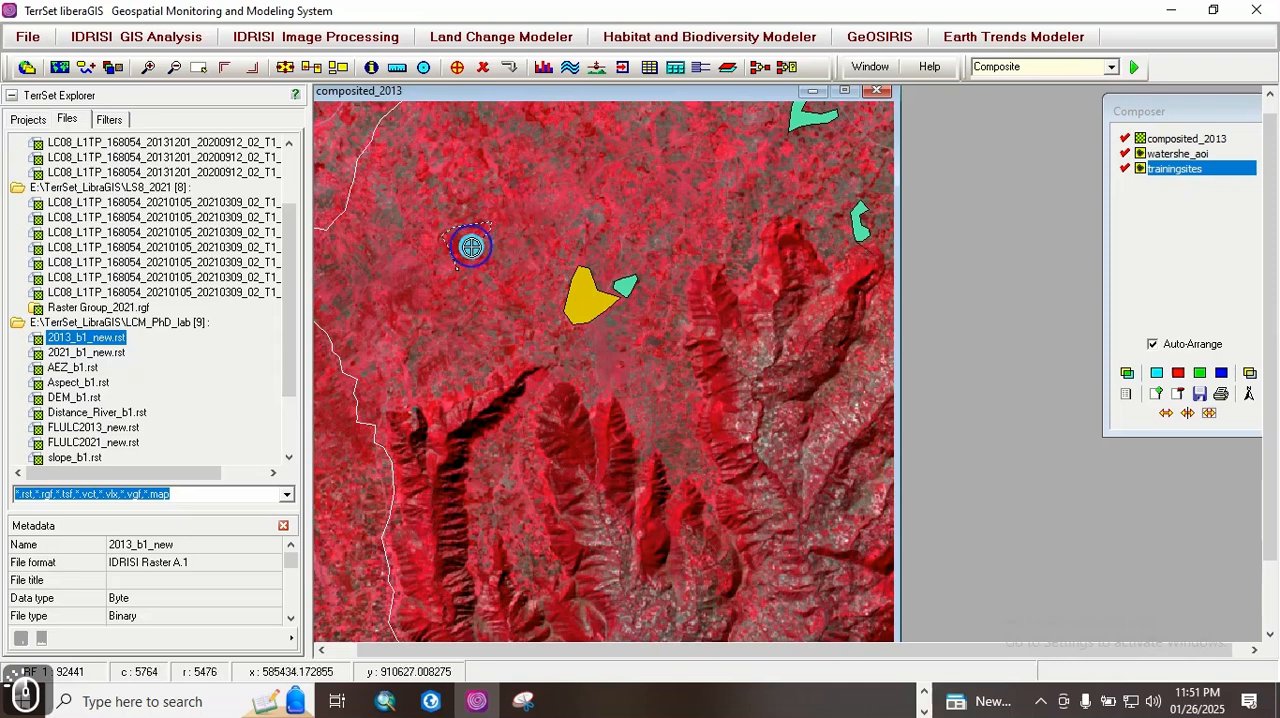
click(491, 264)
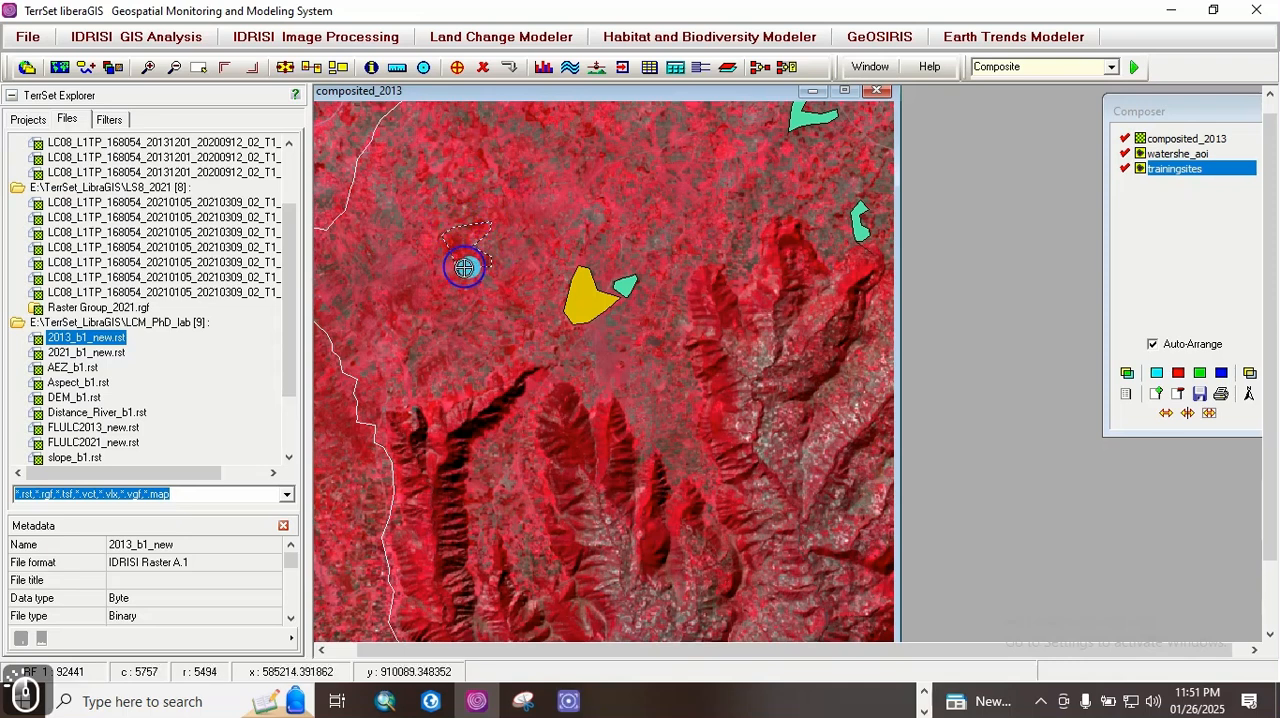
right_click(456, 267)
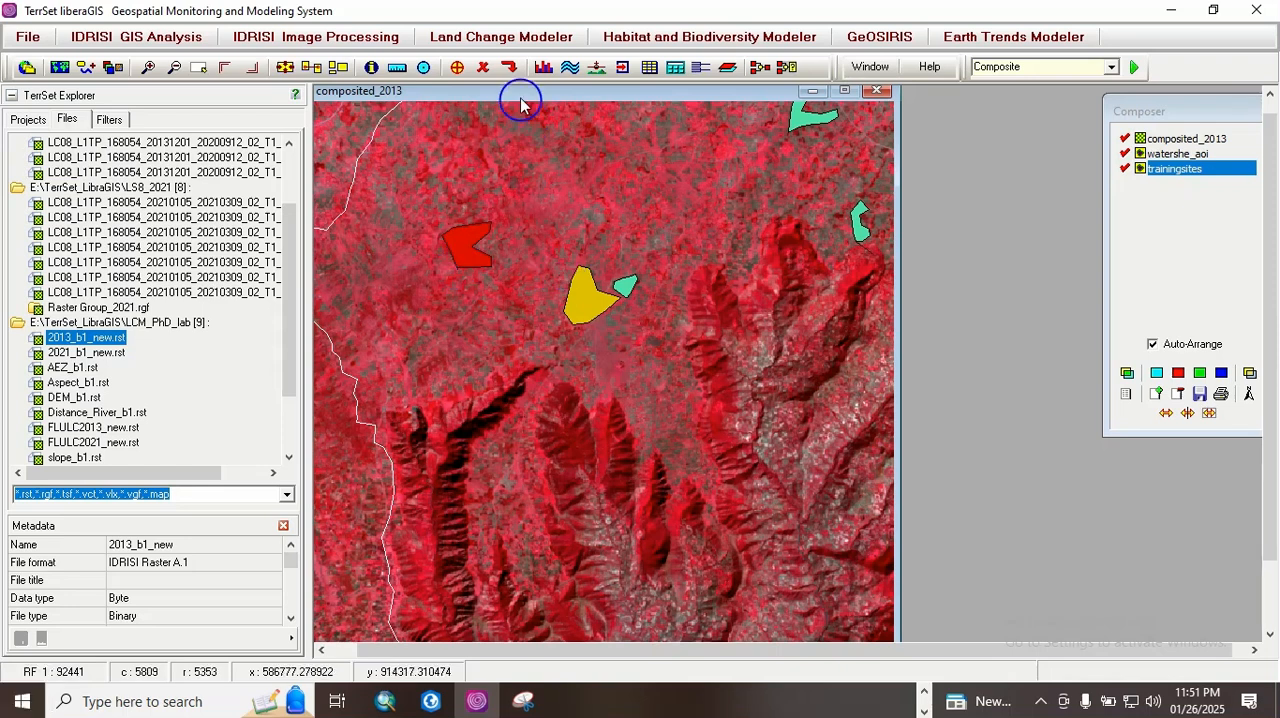
click(509, 68)
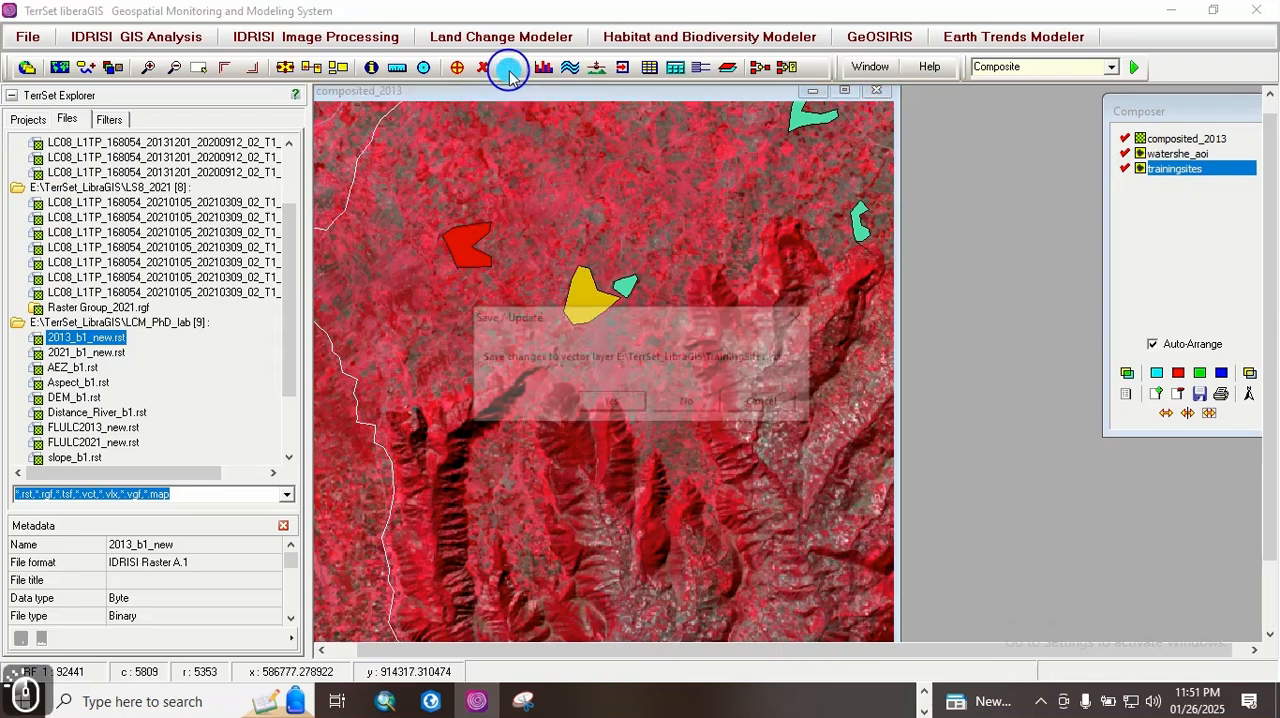
click(612, 400)
Step: Add a polygon with ID 5 to TrainingSites, outlining the bluish town area on the watershed's northern boundary, and save the changes
click(457, 67)
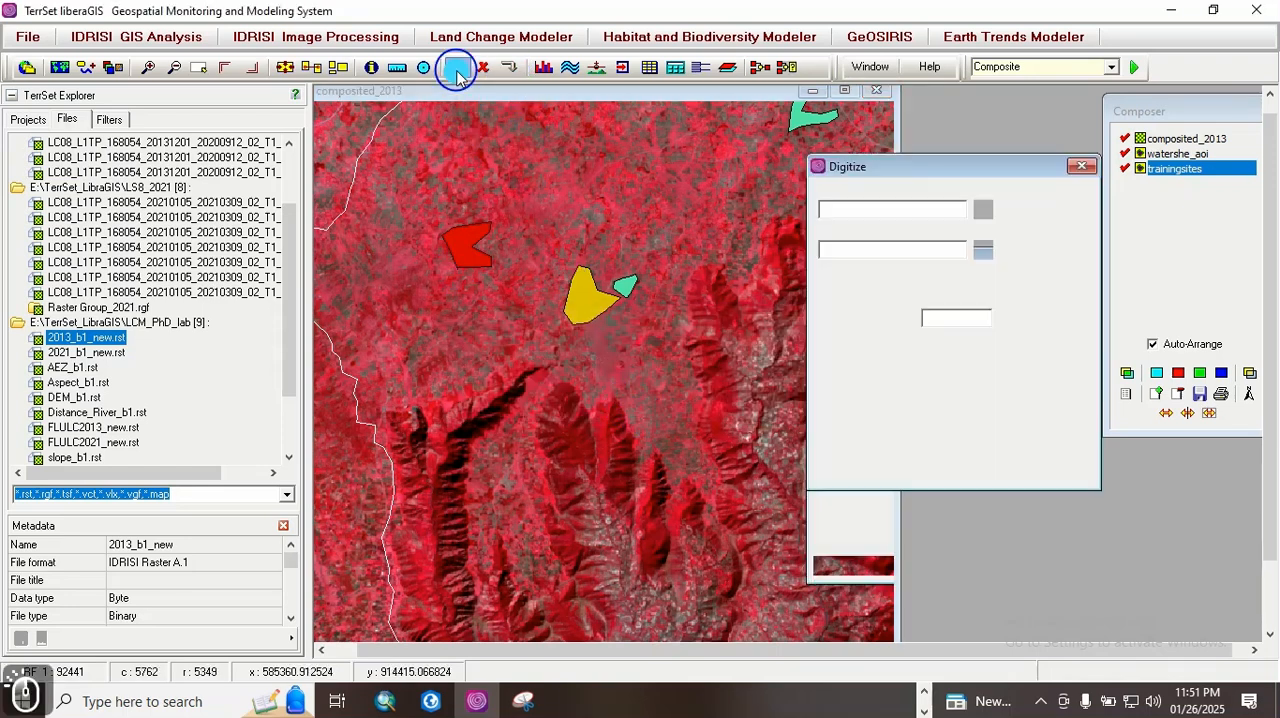
click(855, 362)
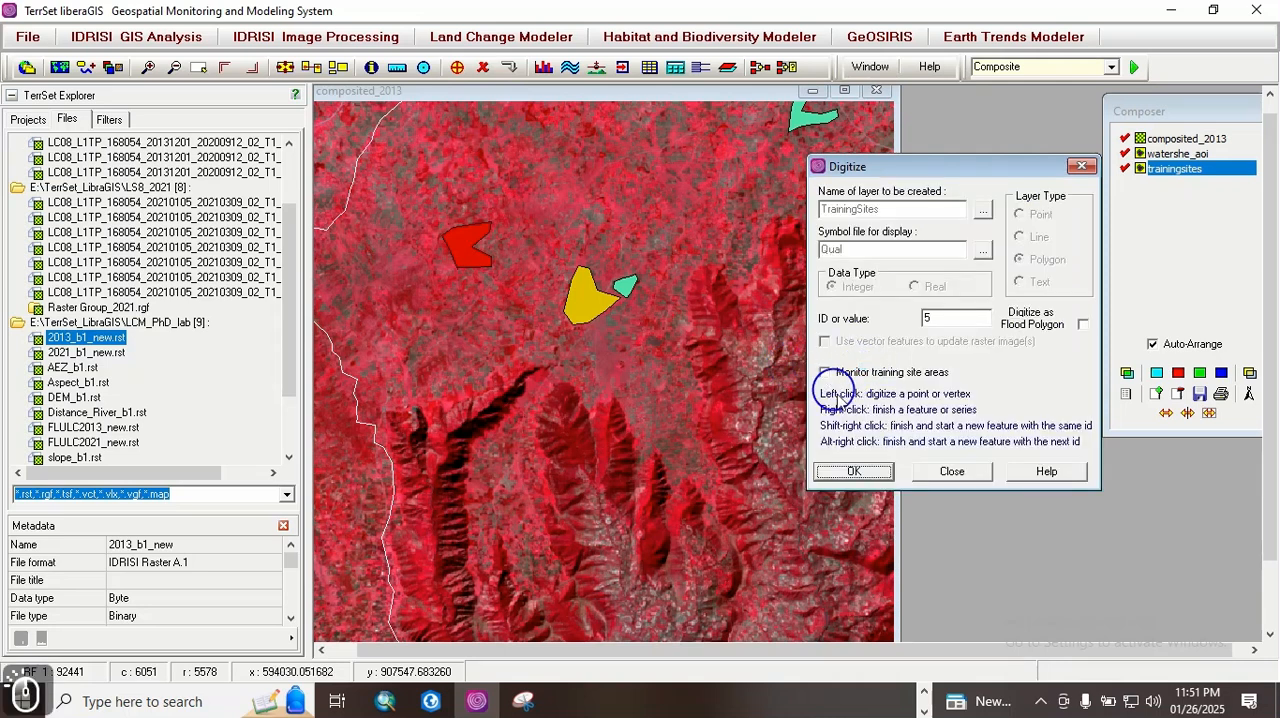
click(853, 470)
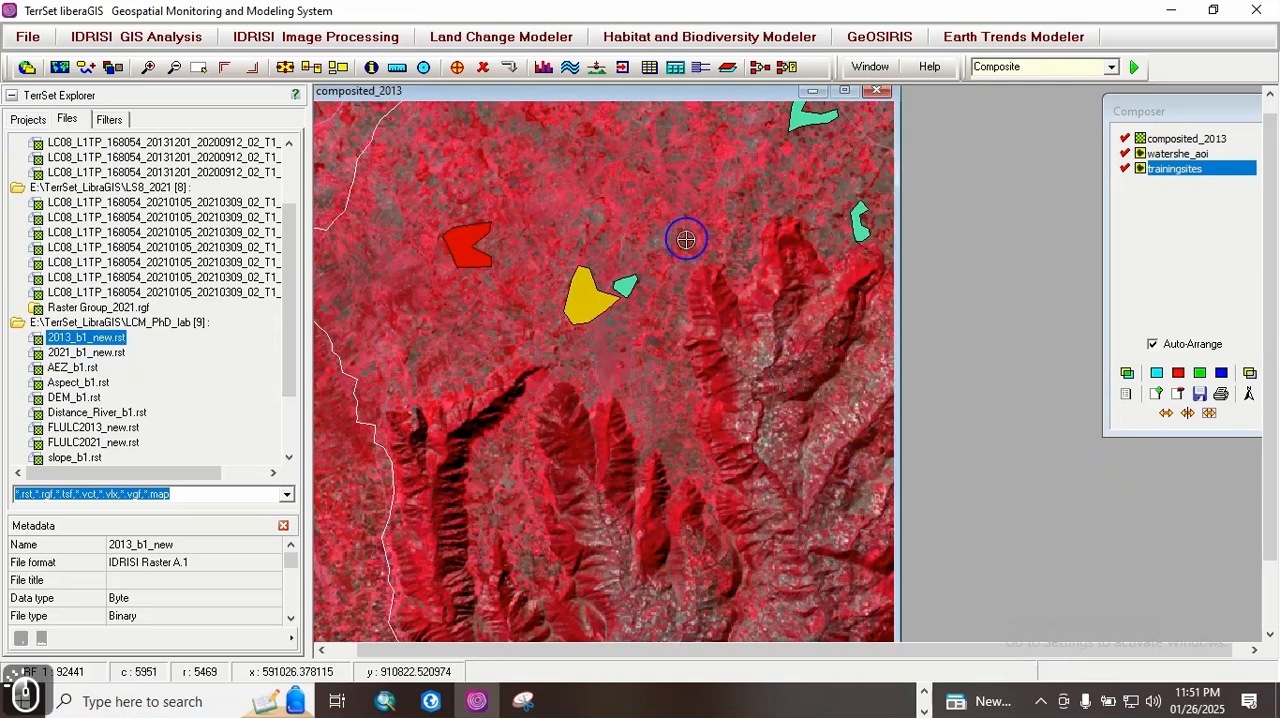
key(Up)
key(Up)
key(Up)
key(Up)
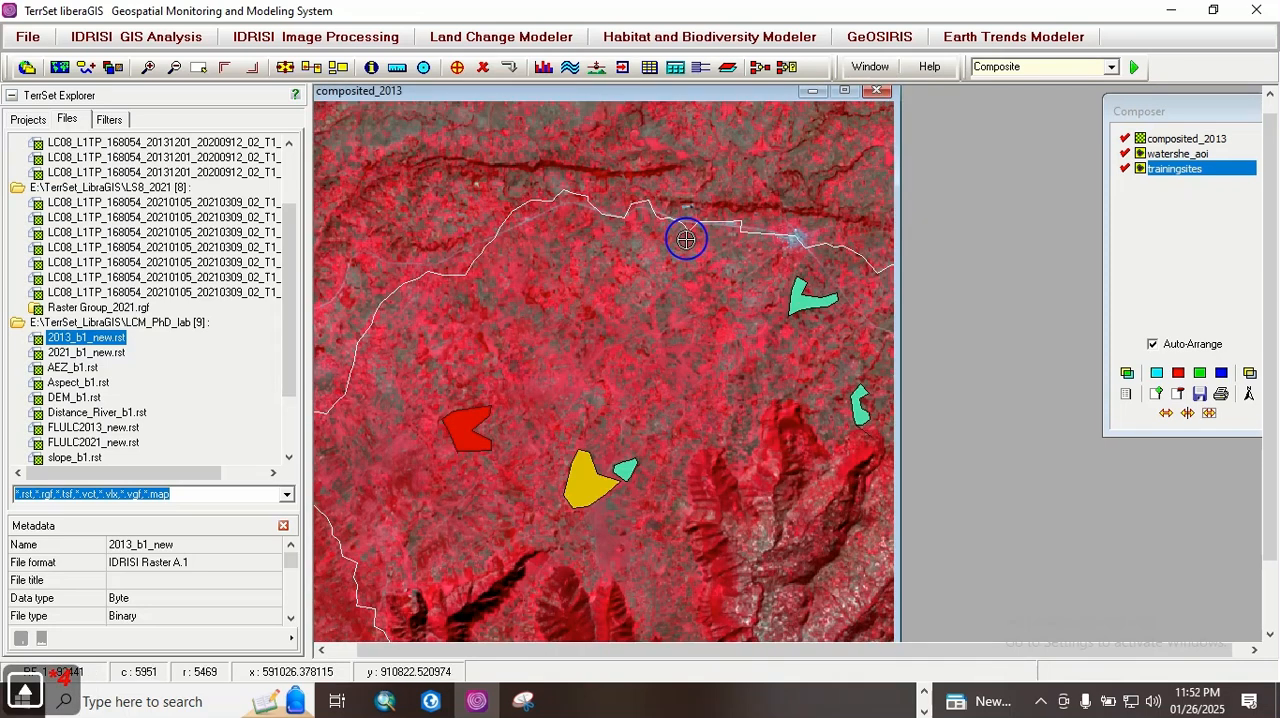
key(Right)
key(Right)
key(Page_Down)
key(Page_Down)
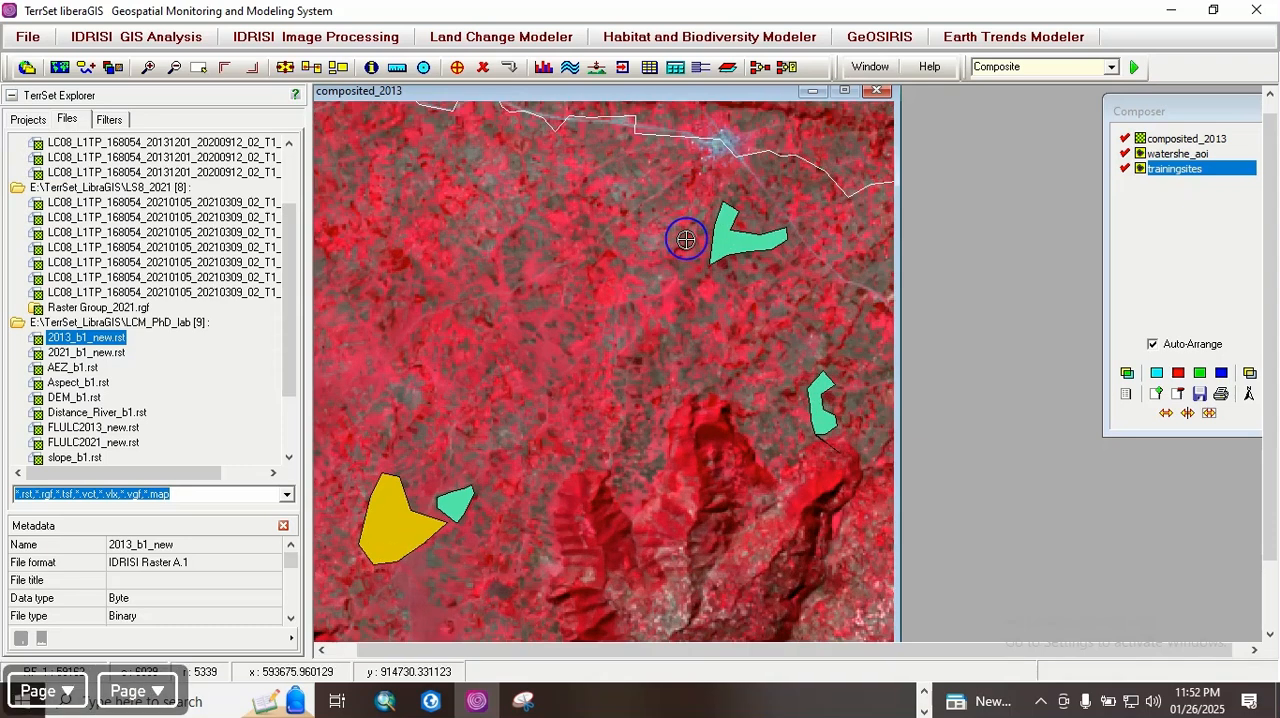
key(Up)
key(Right)
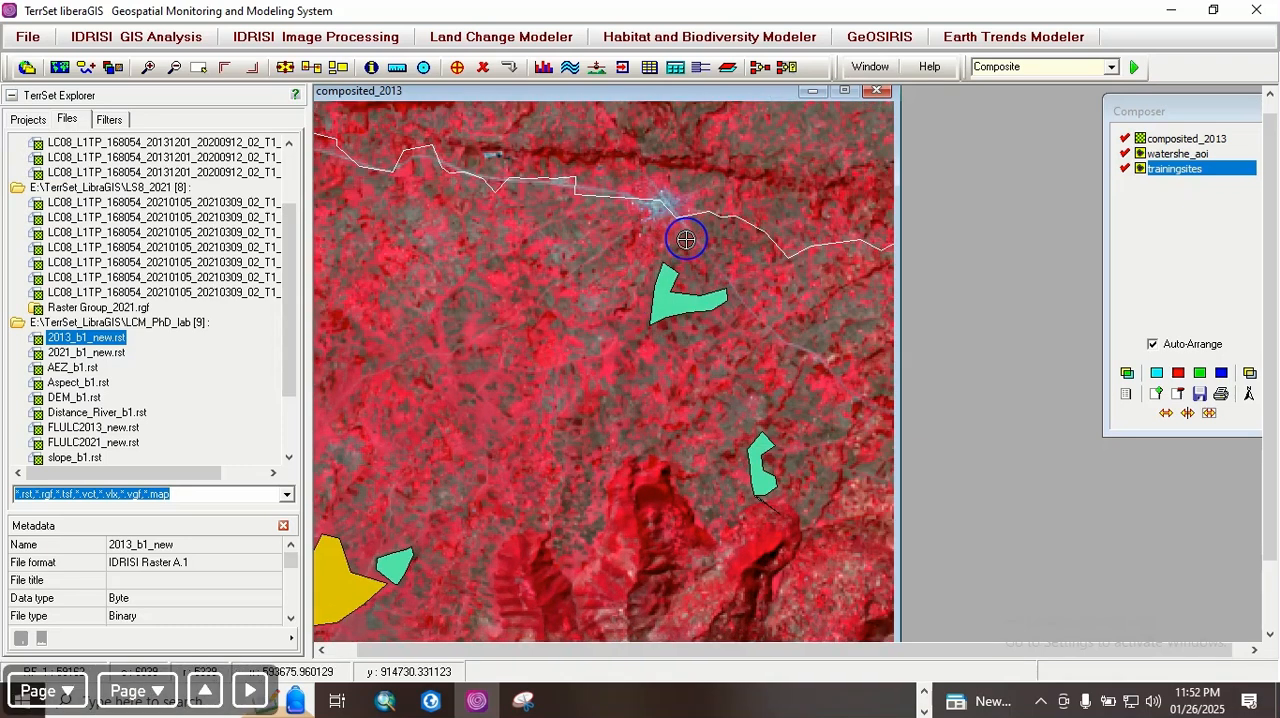
key(Page_Down)
key(Page_Down)
key(Page_Down)
key(Up)
key(Up)
key(Up)
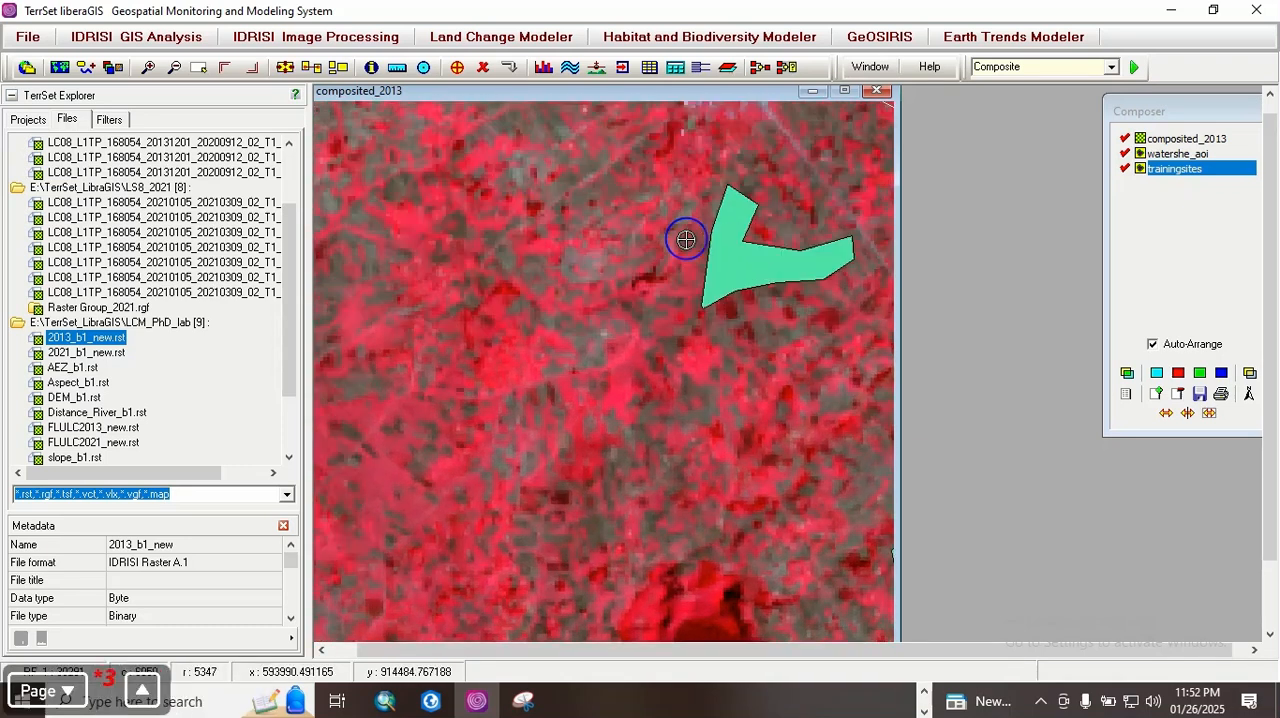
key(Up)
key(Right)
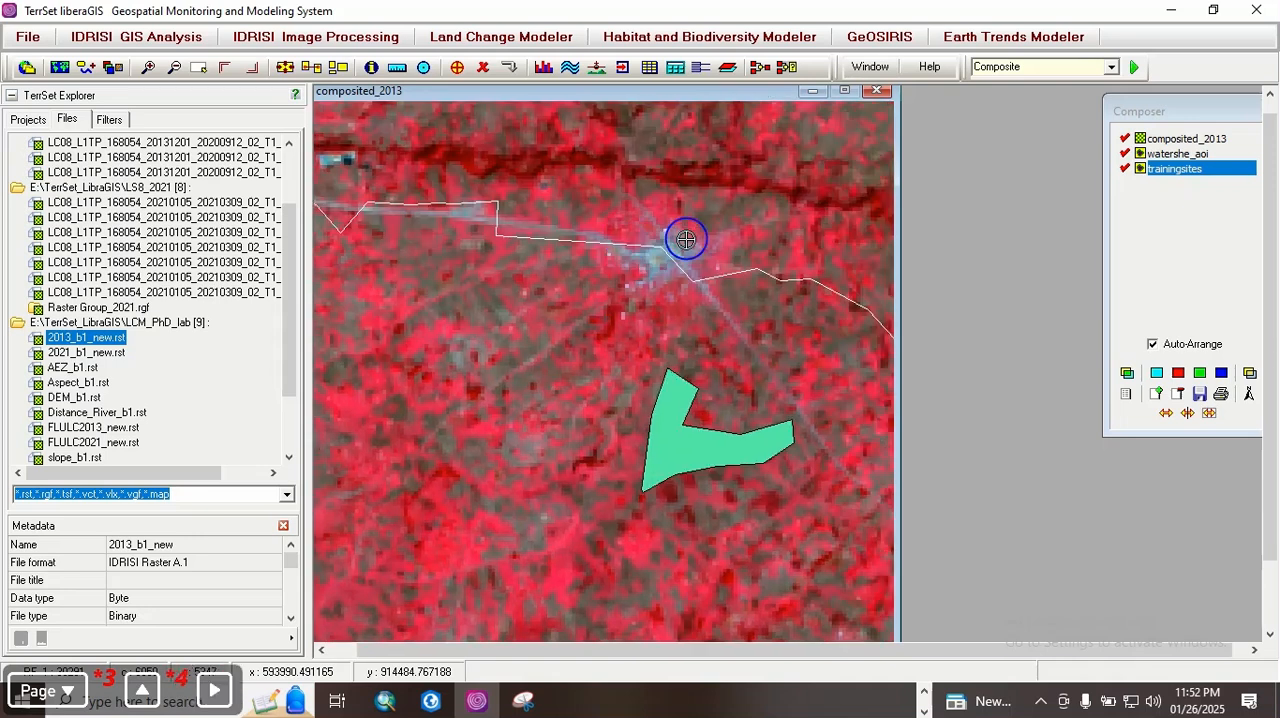
key(Page_Down)
key(Page_Down)
key(Up)
key(Down)
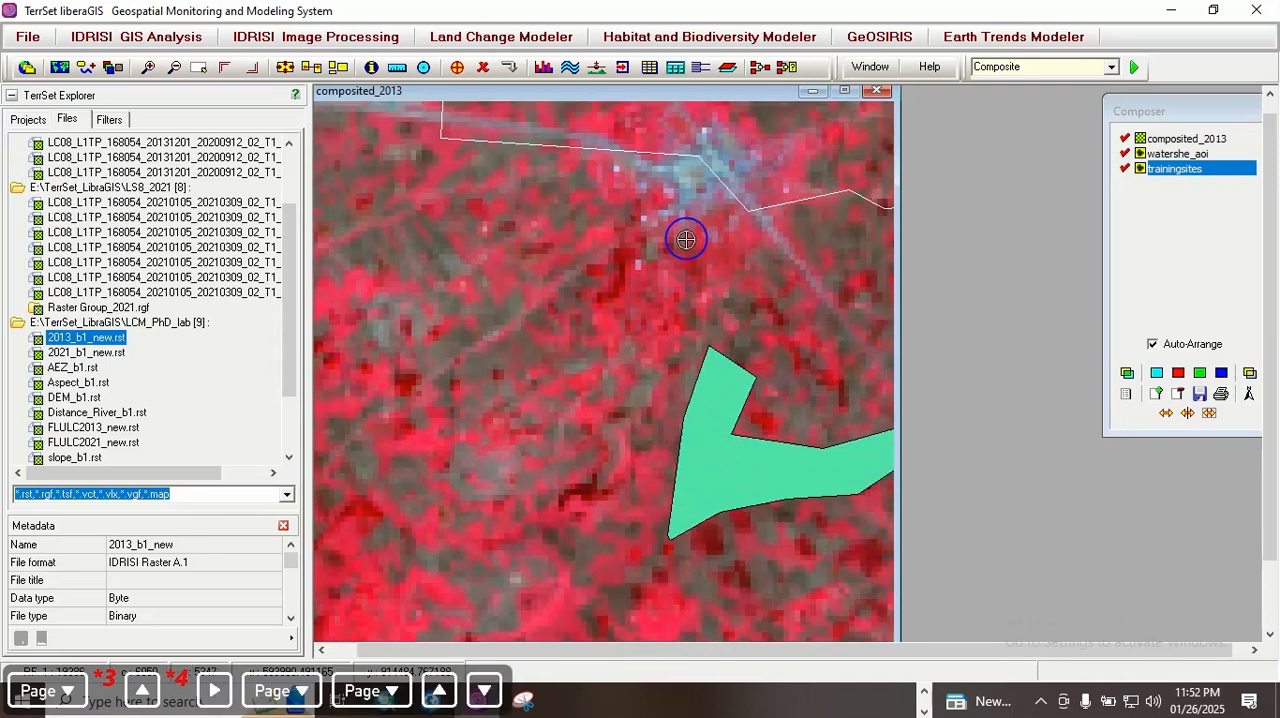
key(Right)
key(Page_Down)
key(Up)
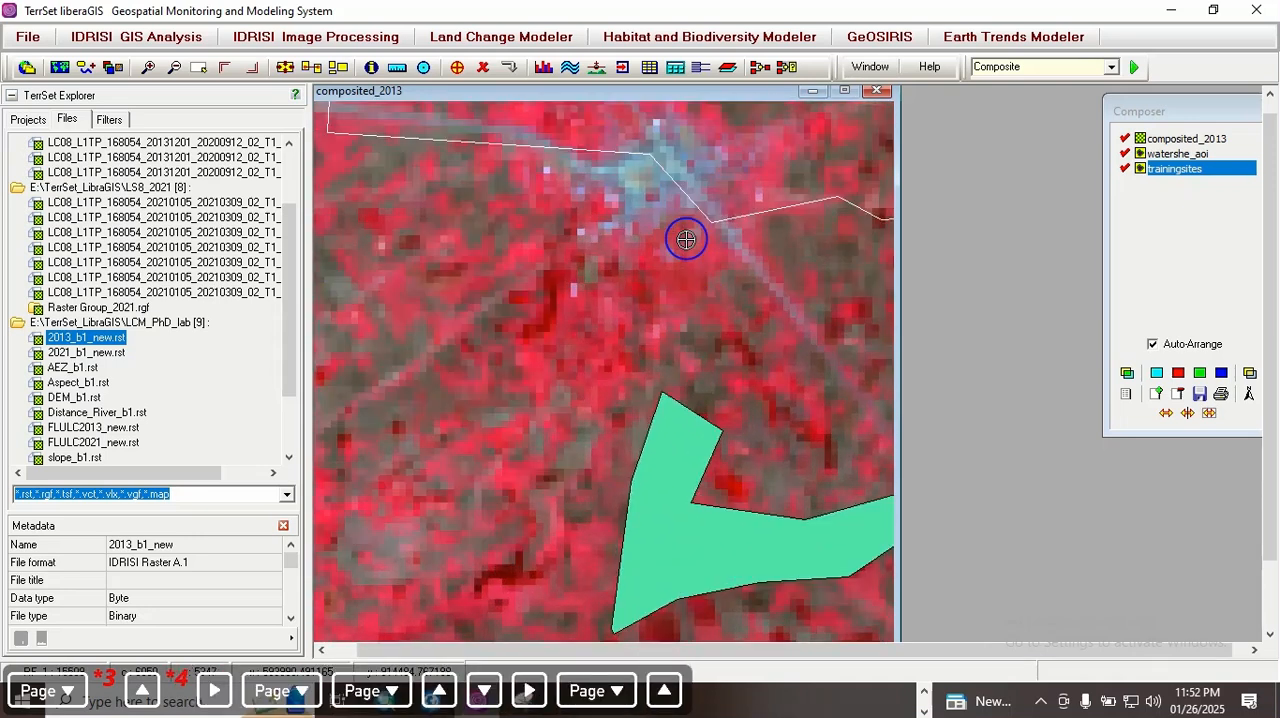
key(Up)
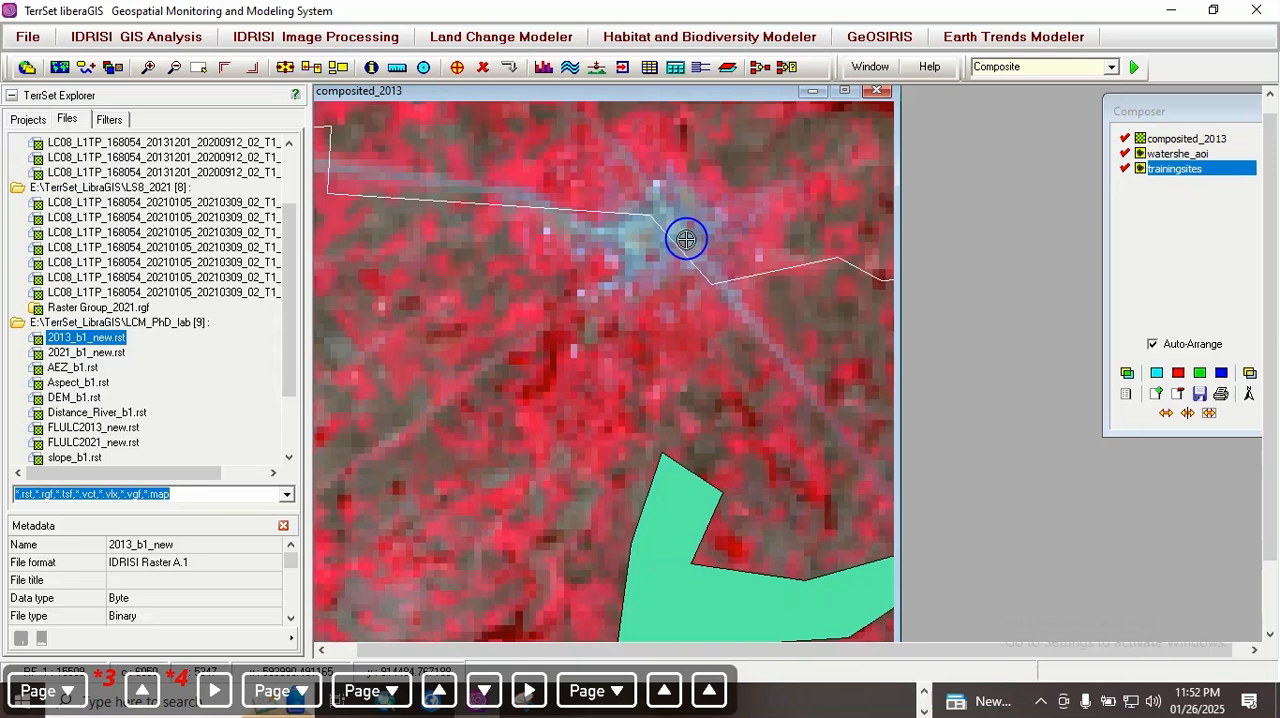
mouse_move(622, 245)
mouse_down()
mouse_move(618, 216)
mouse_move(661, 191)
mouse_move(711, 221)
mouse_move(717, 266)
mouse_move(631, 286)
mouse_up()
right_click(631, 272)
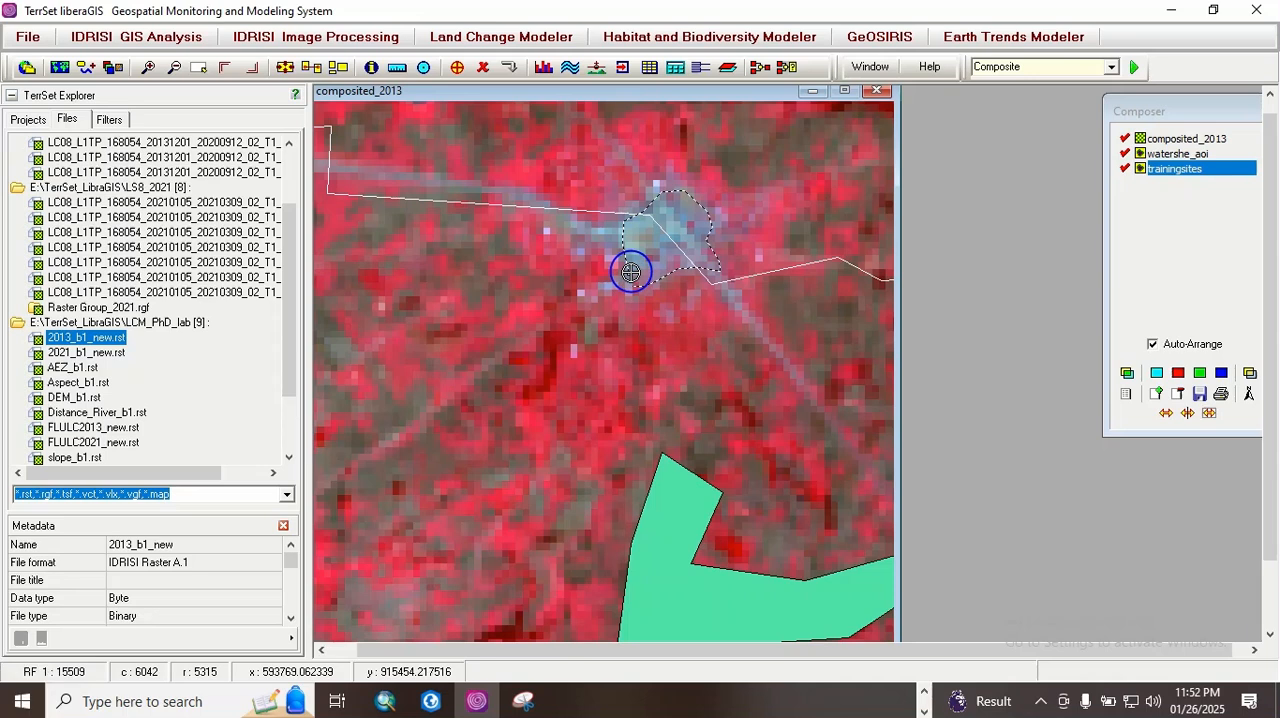
click(510, 70)
click(603, 402)
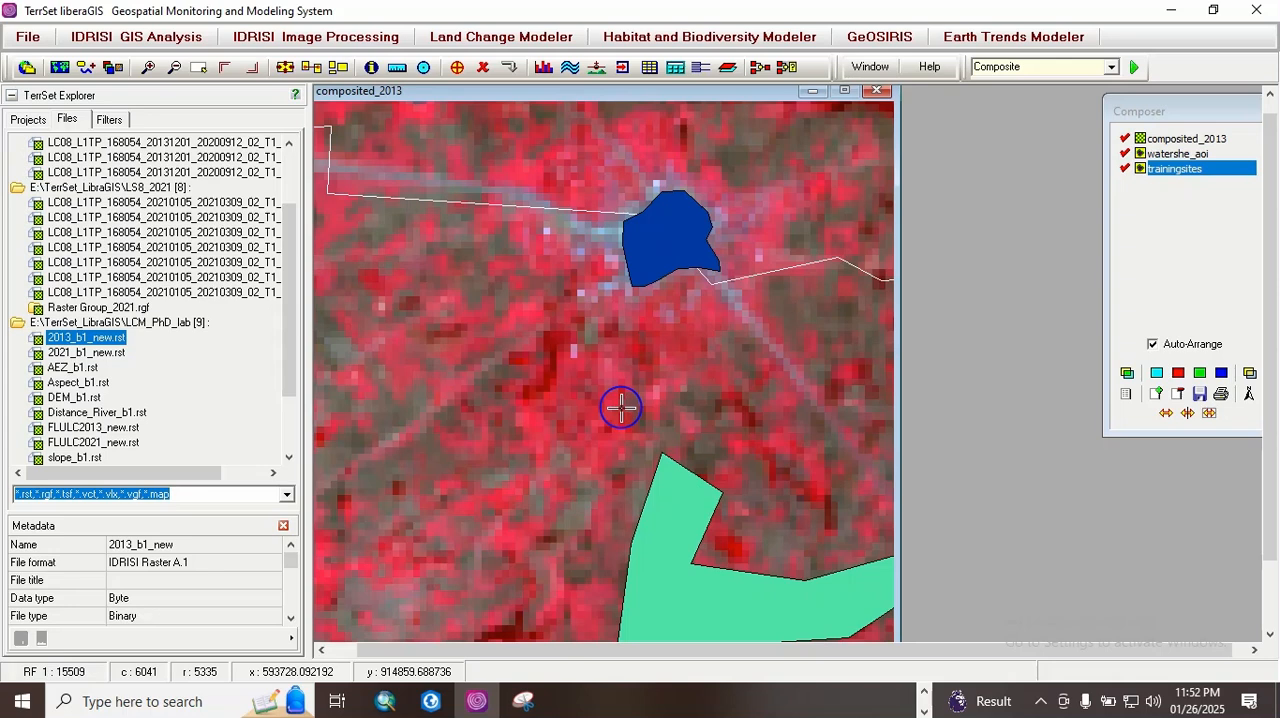
Step: Switch to PowerPoint, review the Activities slide for the workflow stage that follows training site selection, and return to TerrSet
click(922, 695)
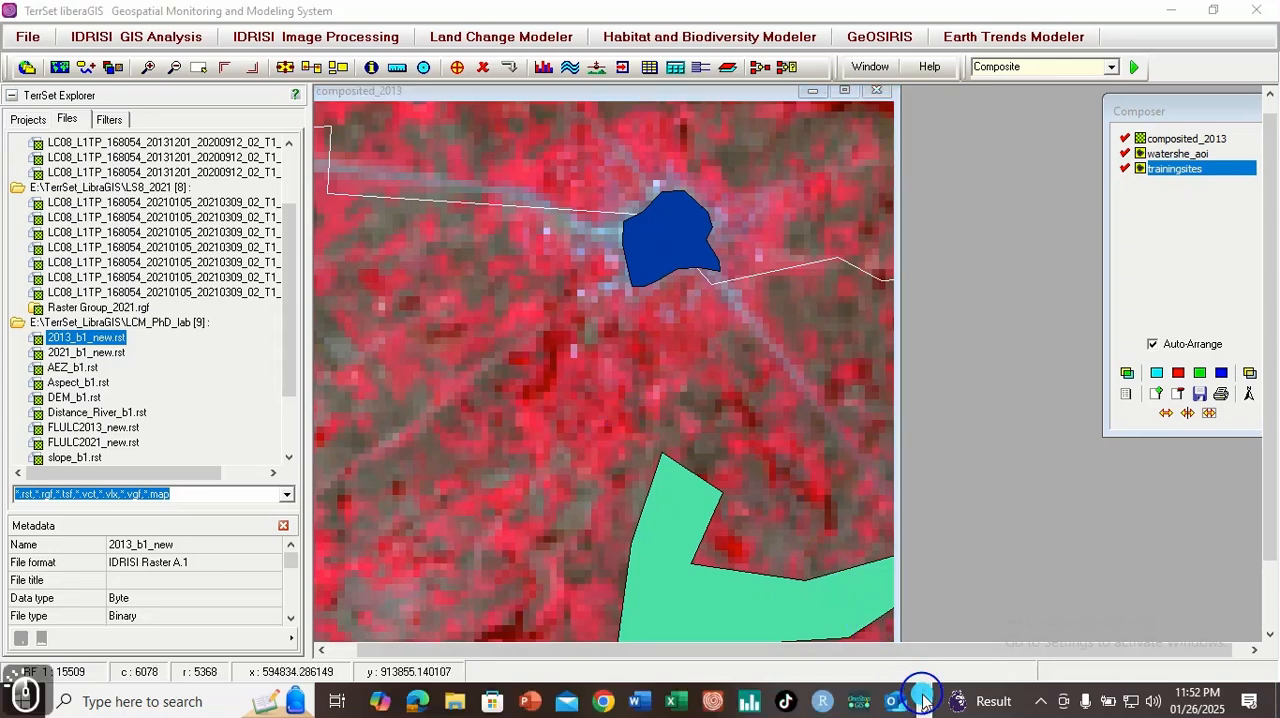
click(528, 705)
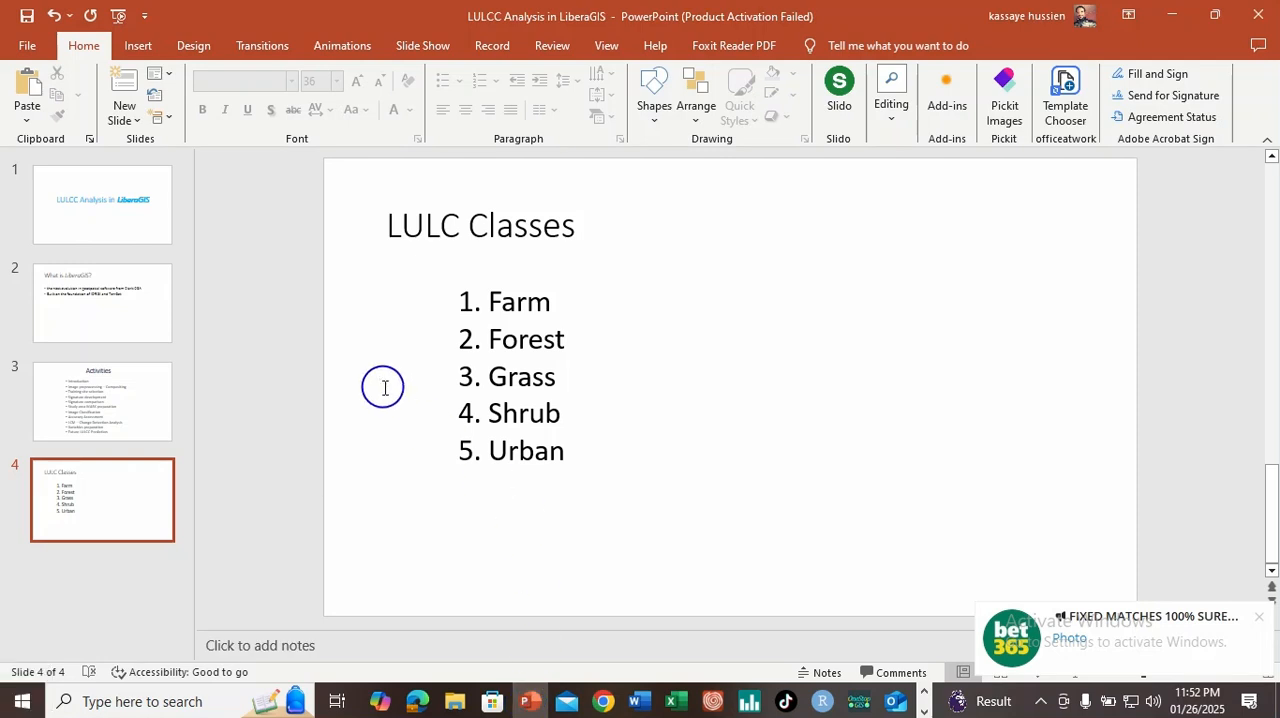
click(110, 395)
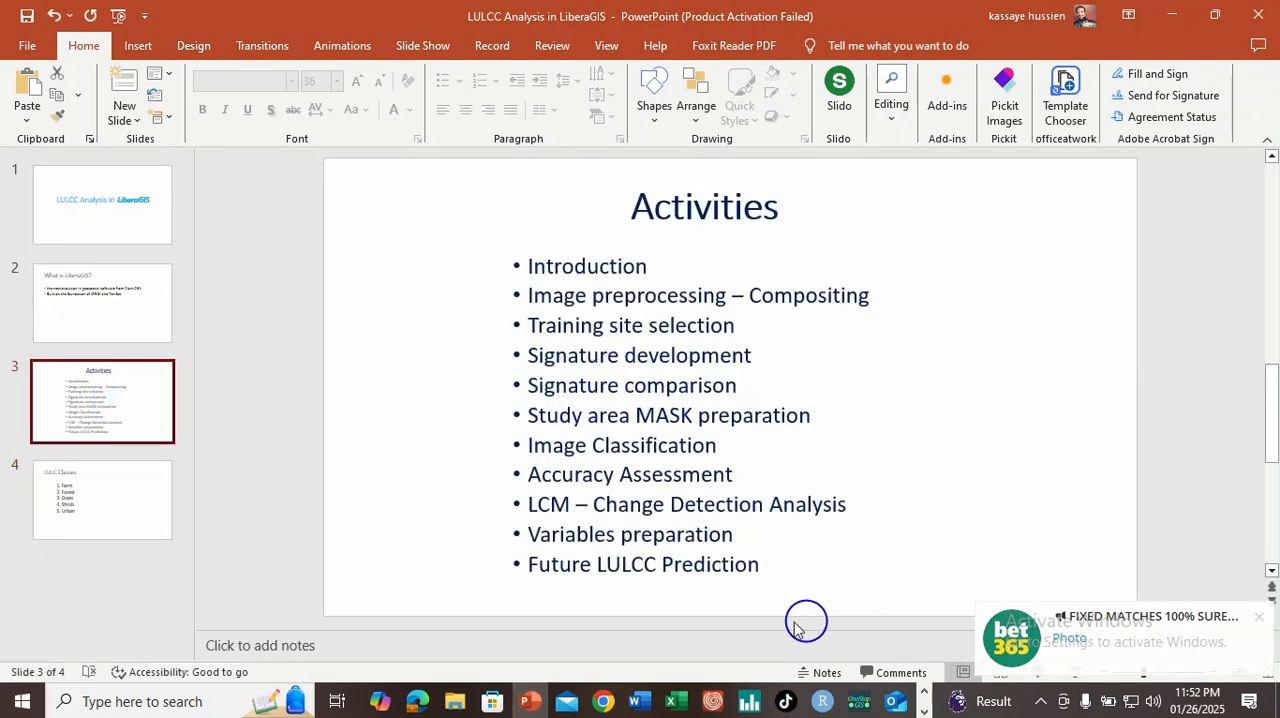
click(922, 695)
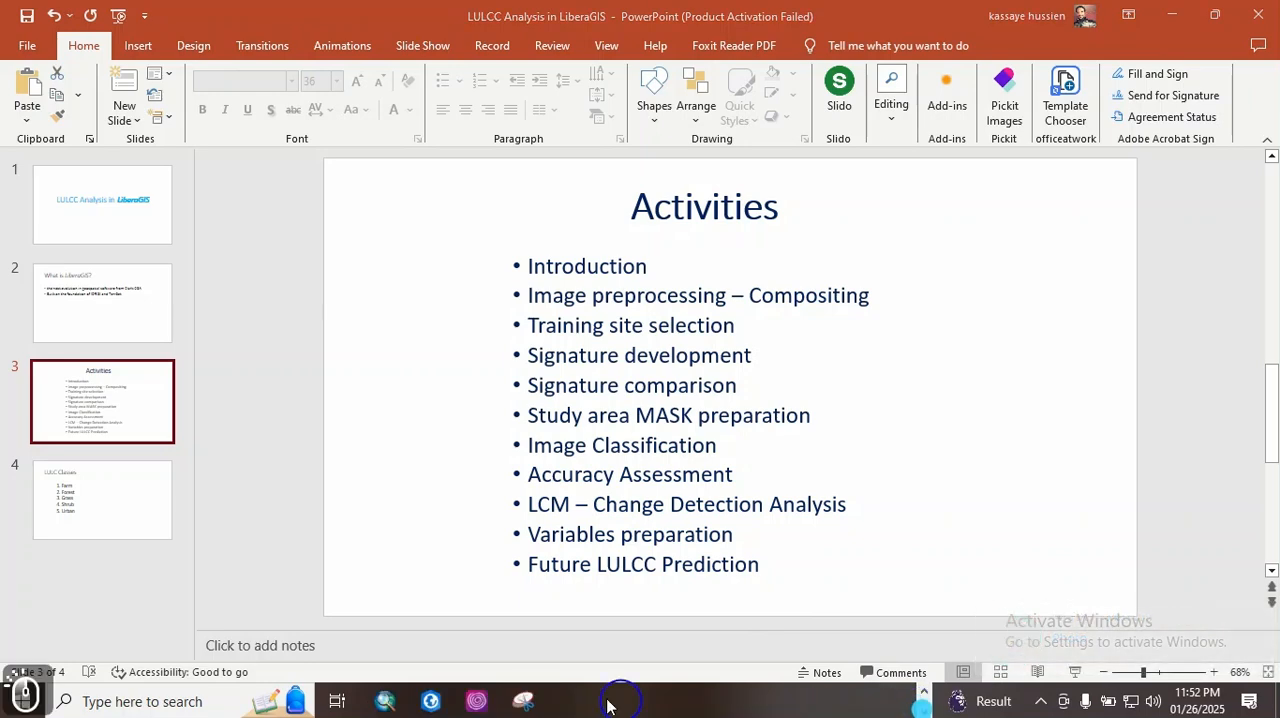
click(482, 702)
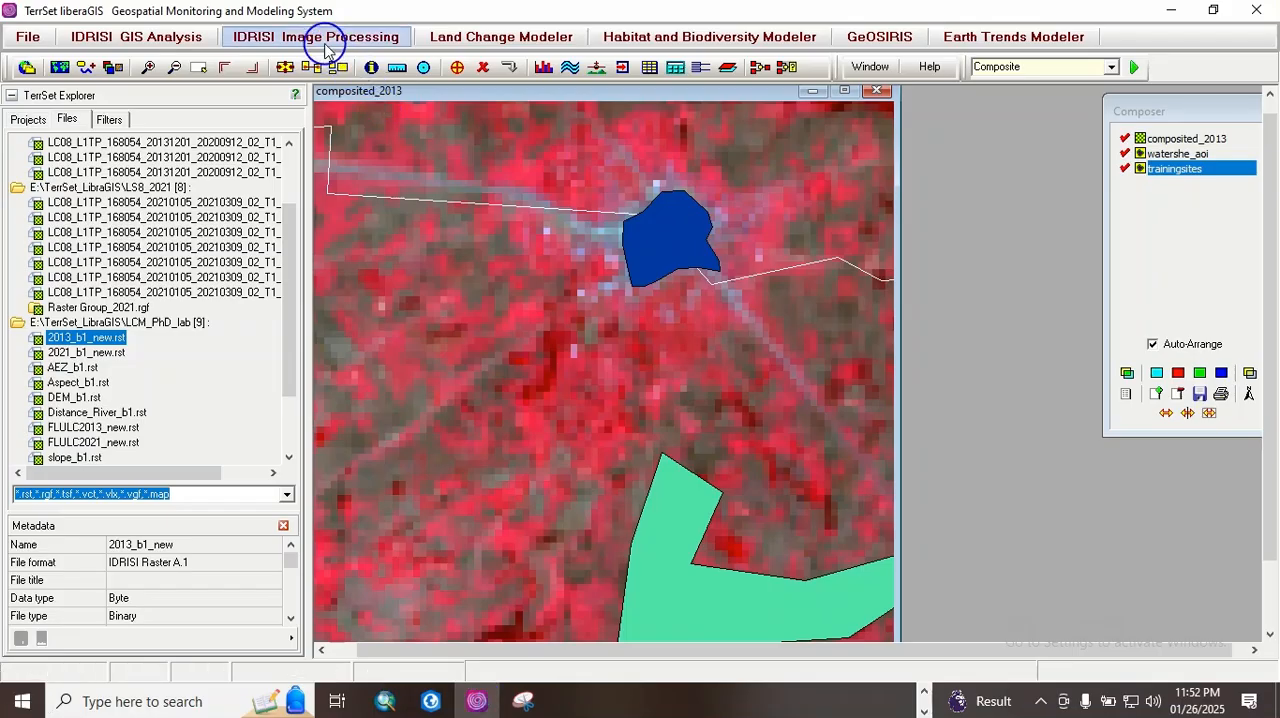
Step: Start MAKESIG signature extraction and choose TrainingSites as the vector file defining the training sites
click(324, 38)
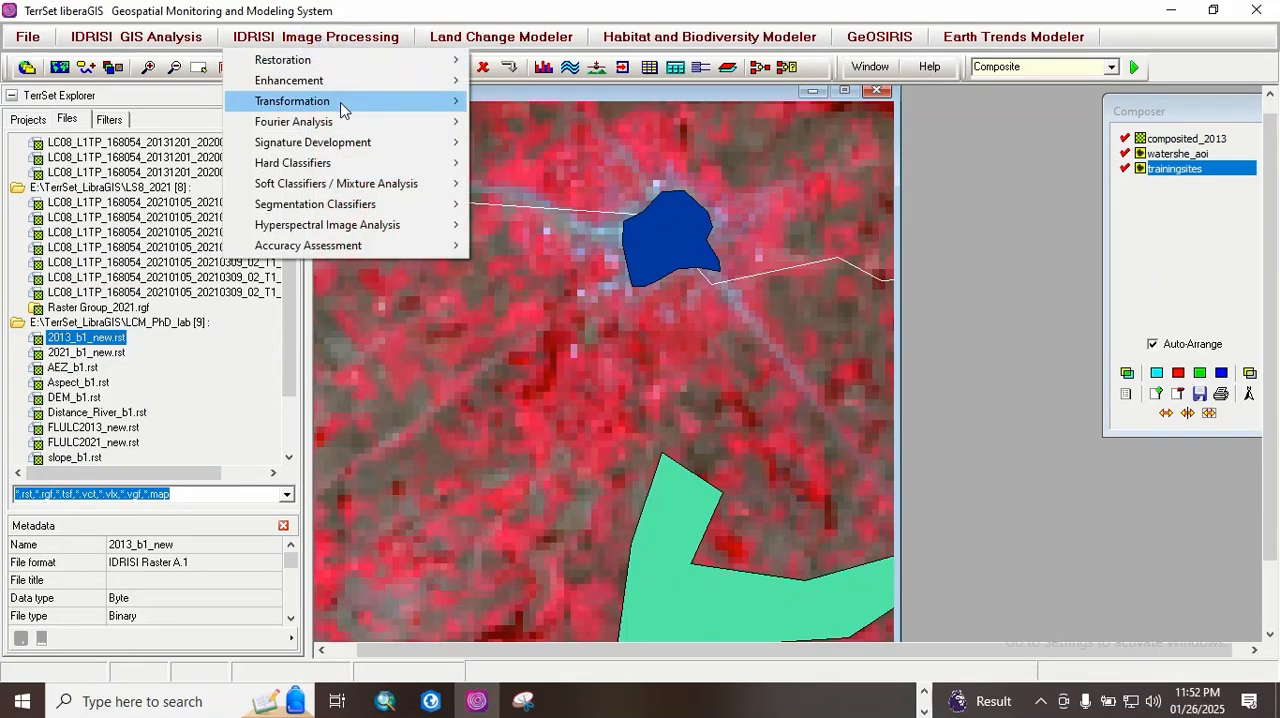
mouse_move(343, 146)
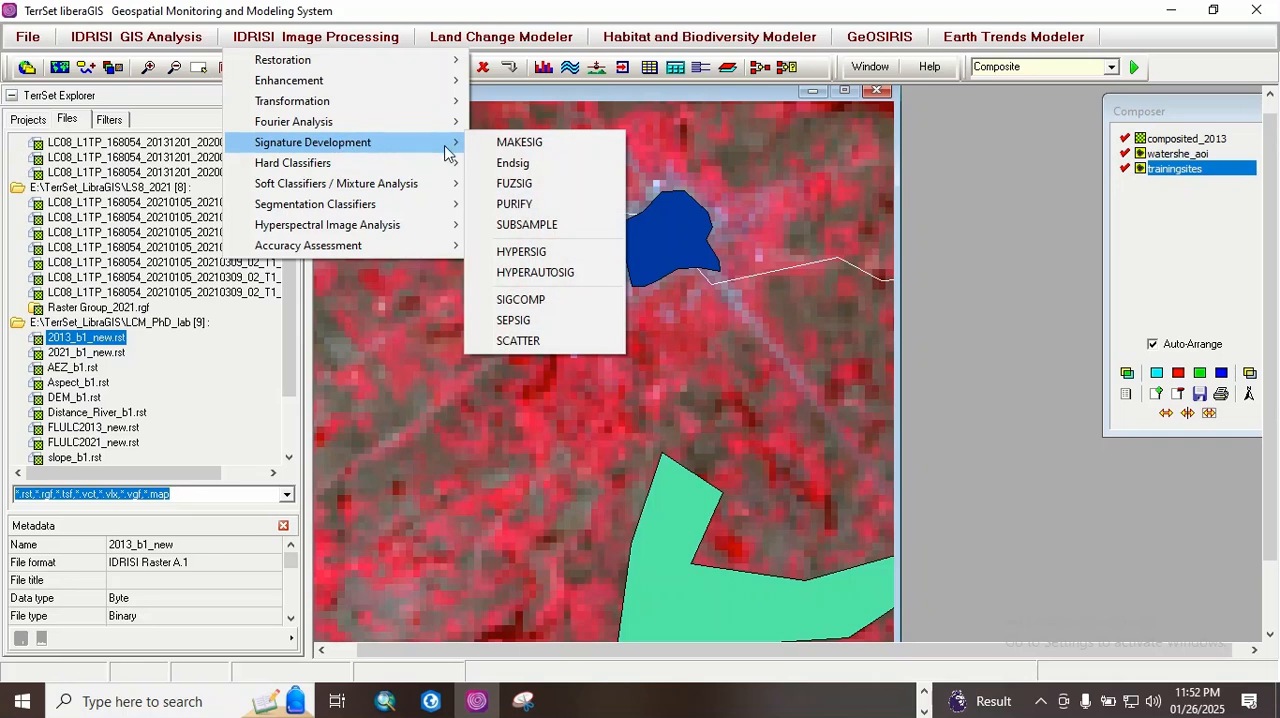
click(517, 143)
drag(702, 266, 603, 148)
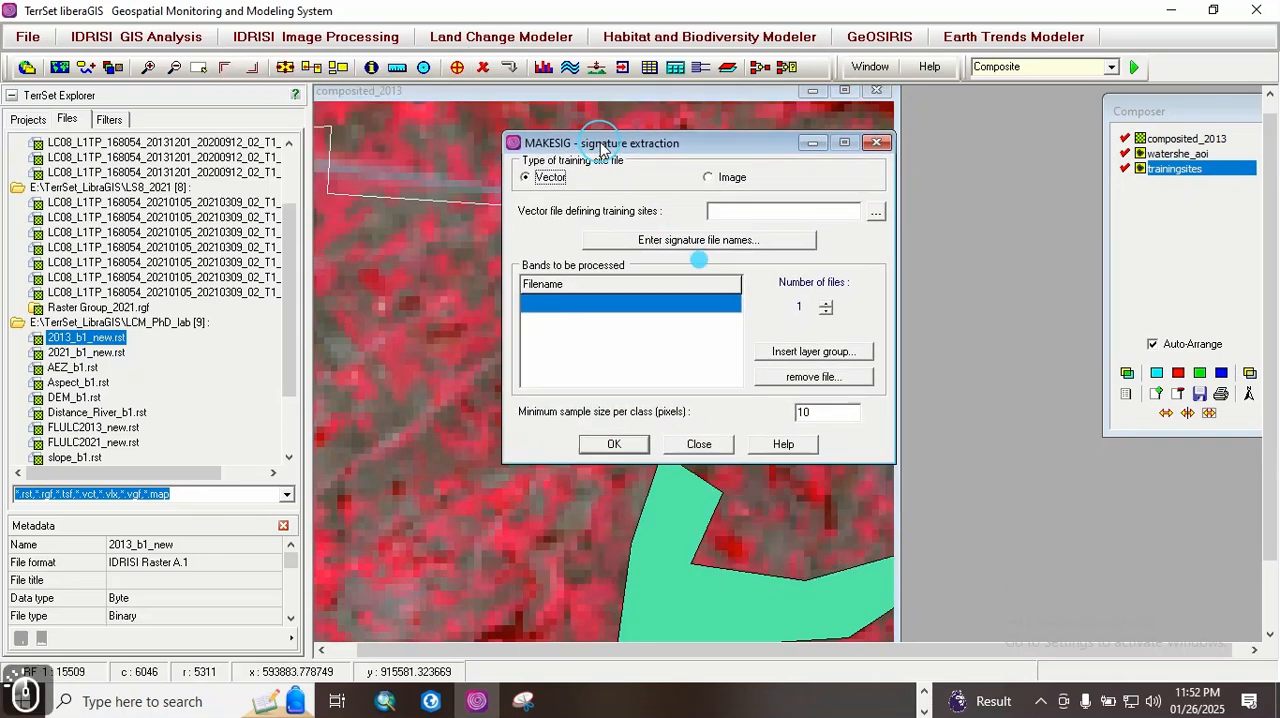
click(876, 214)
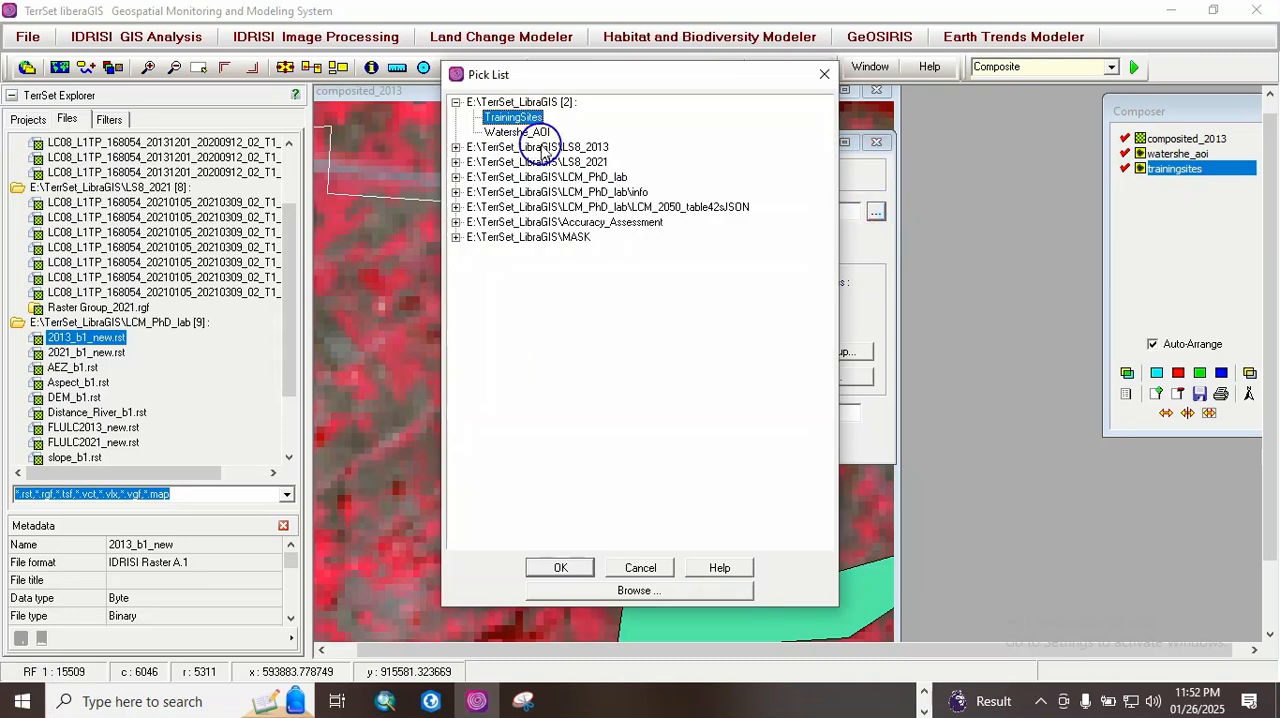
click(562, 567)
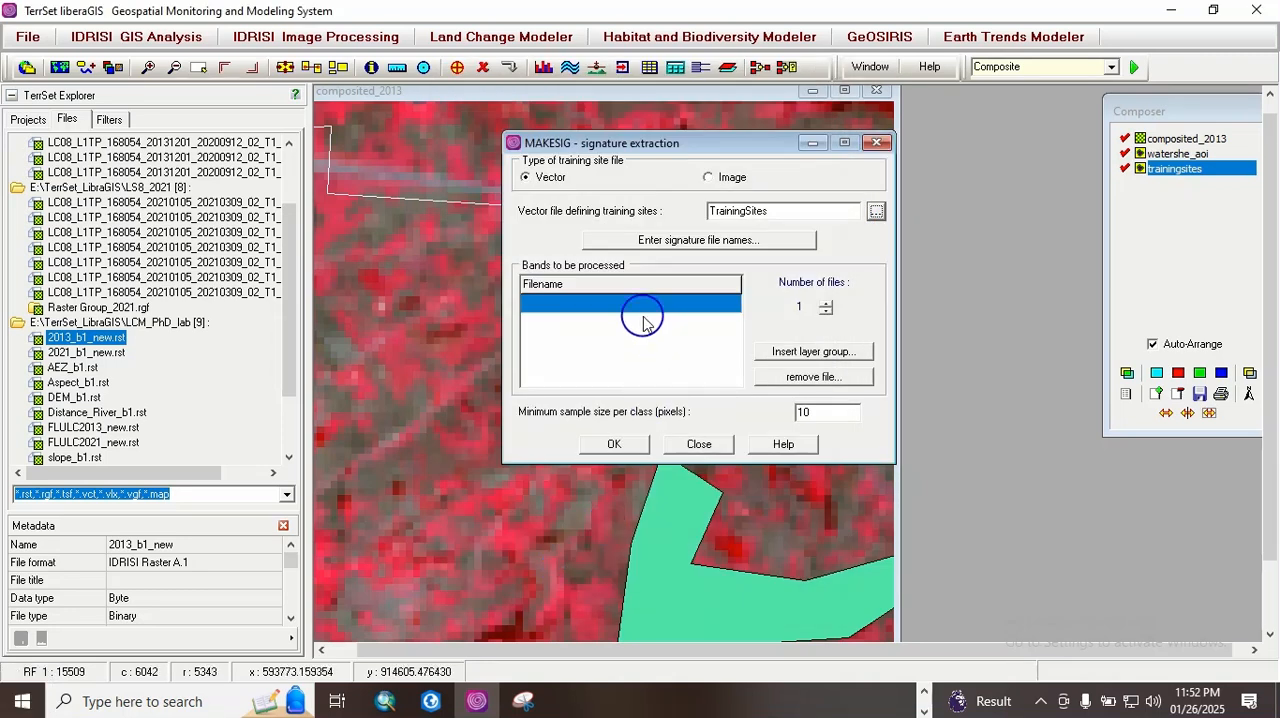
Step: Set the number of band files to be processed in MAKESIG to 6
click(826, 309)
click(826, 309)
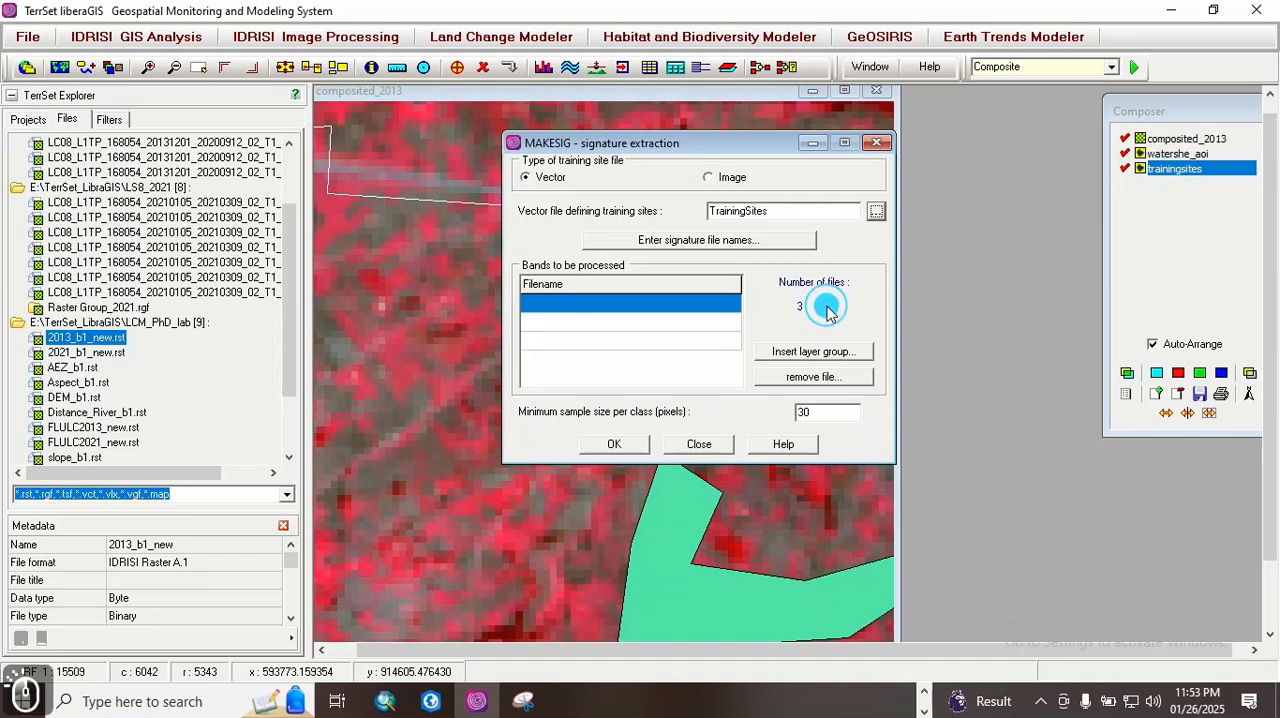
click(826, 309)
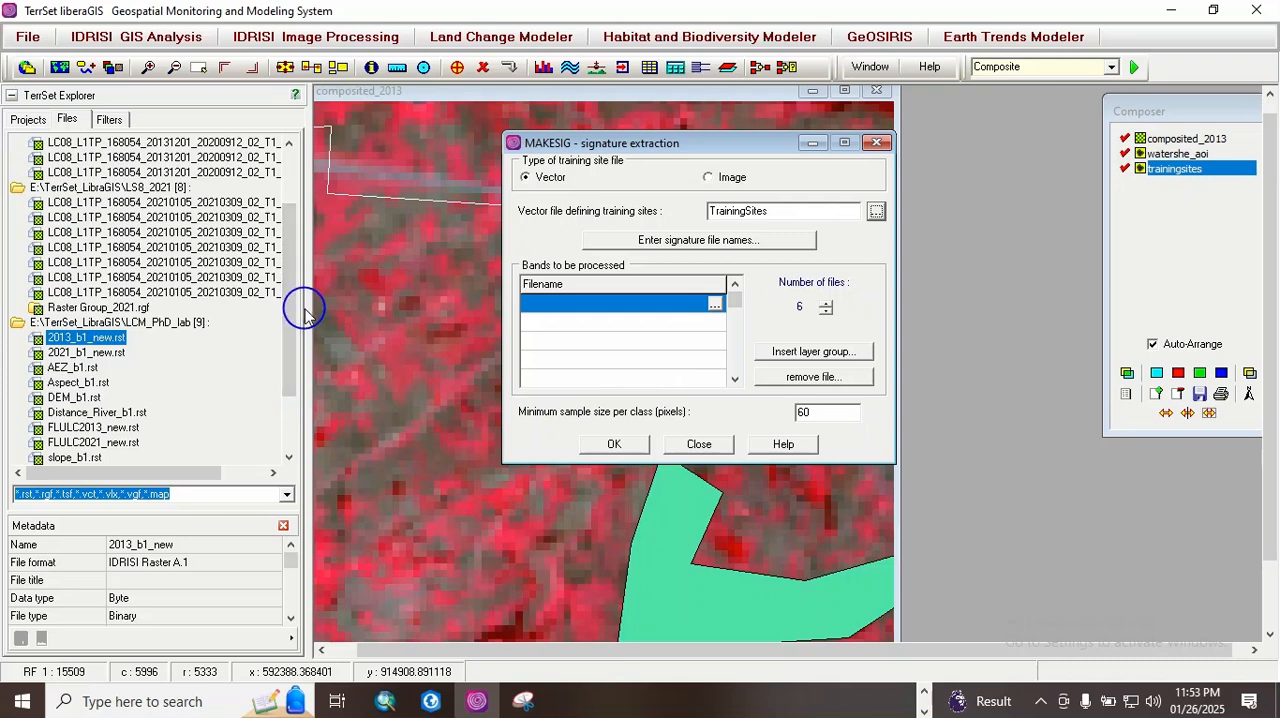
Step: Create a raster group from the 2013 Landsat bands B2 to B7 in the LS8_2013 folder
drag(308, 308, 566, 298)
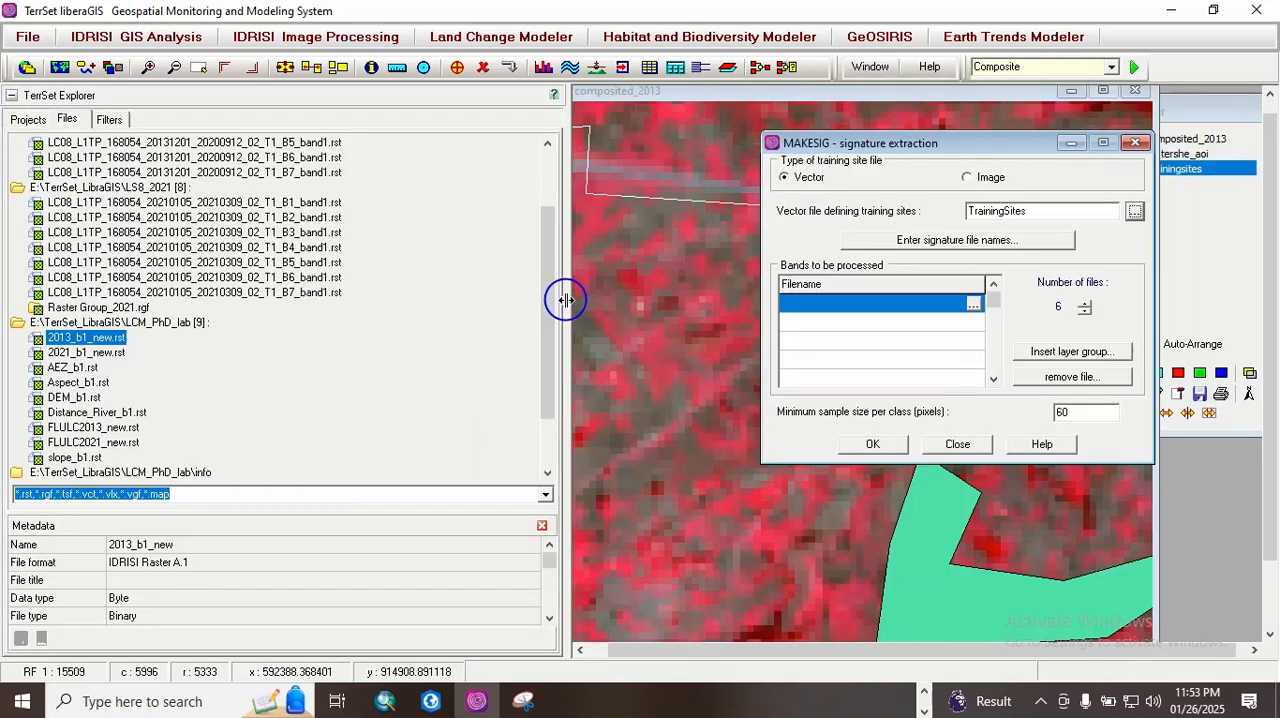
scroll(543, 229, up, 2)
click(320, 188)
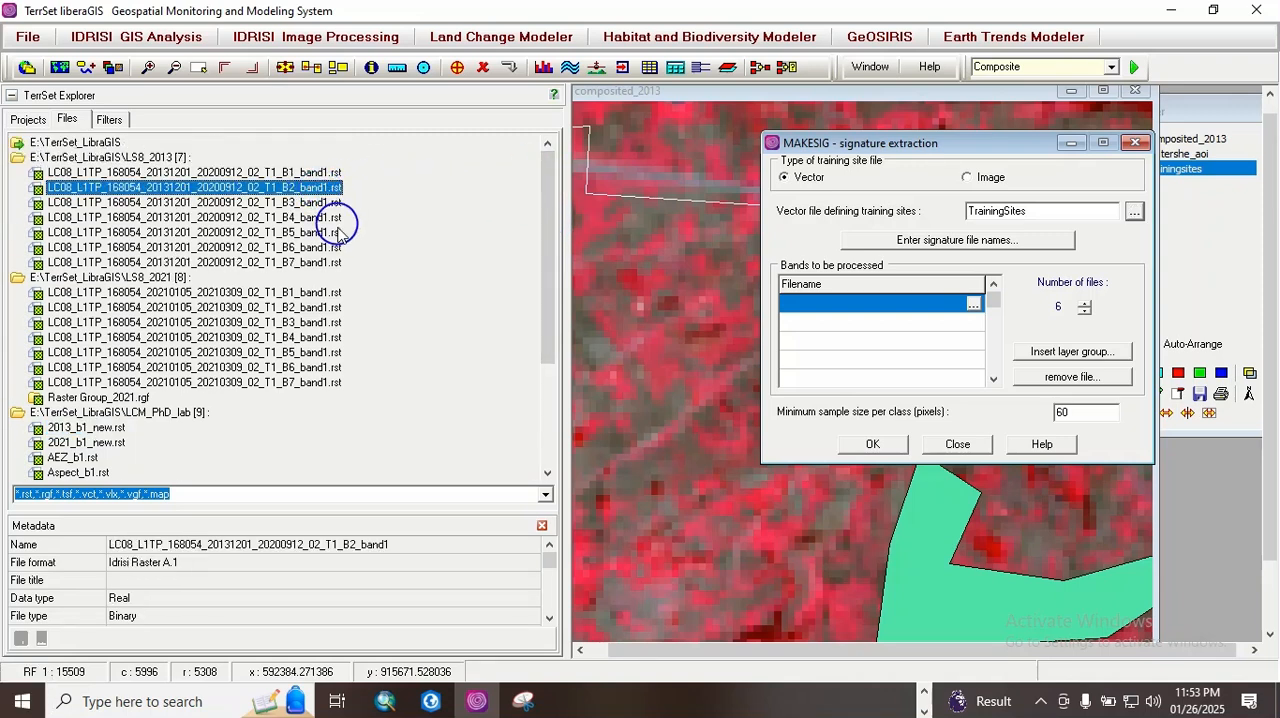
shift+click(320, 262)
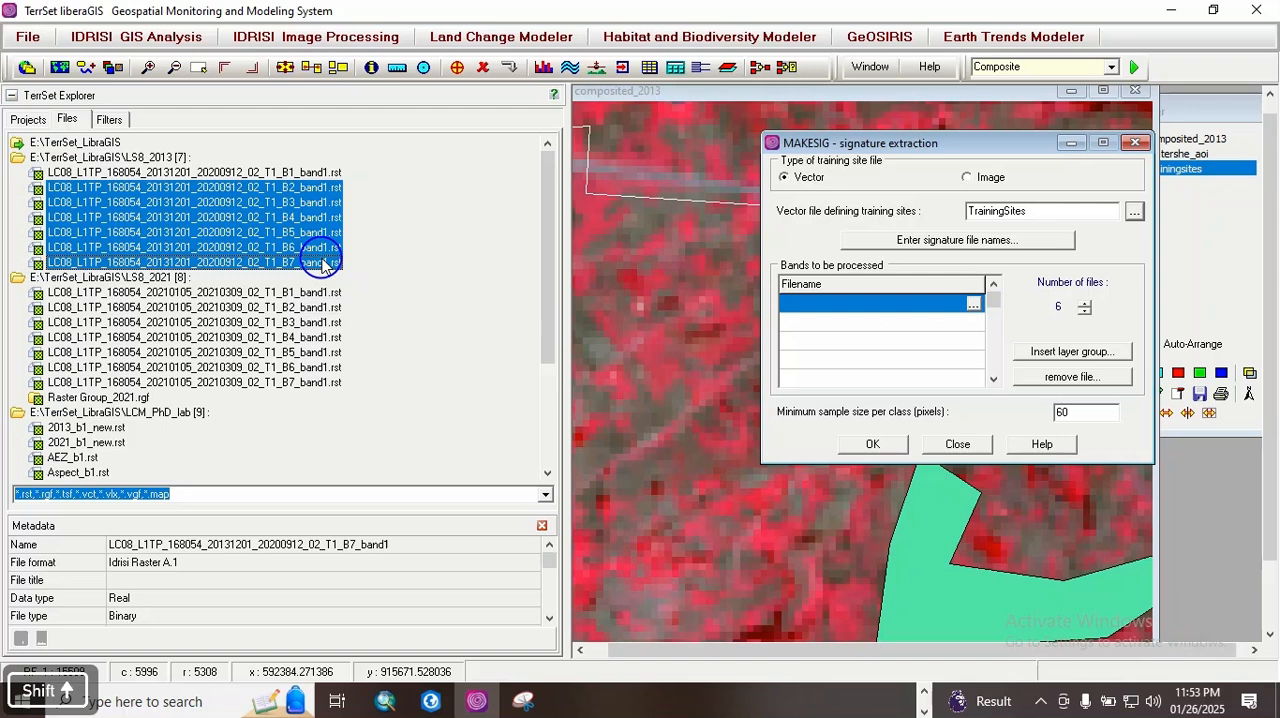
right_click(322, 264)
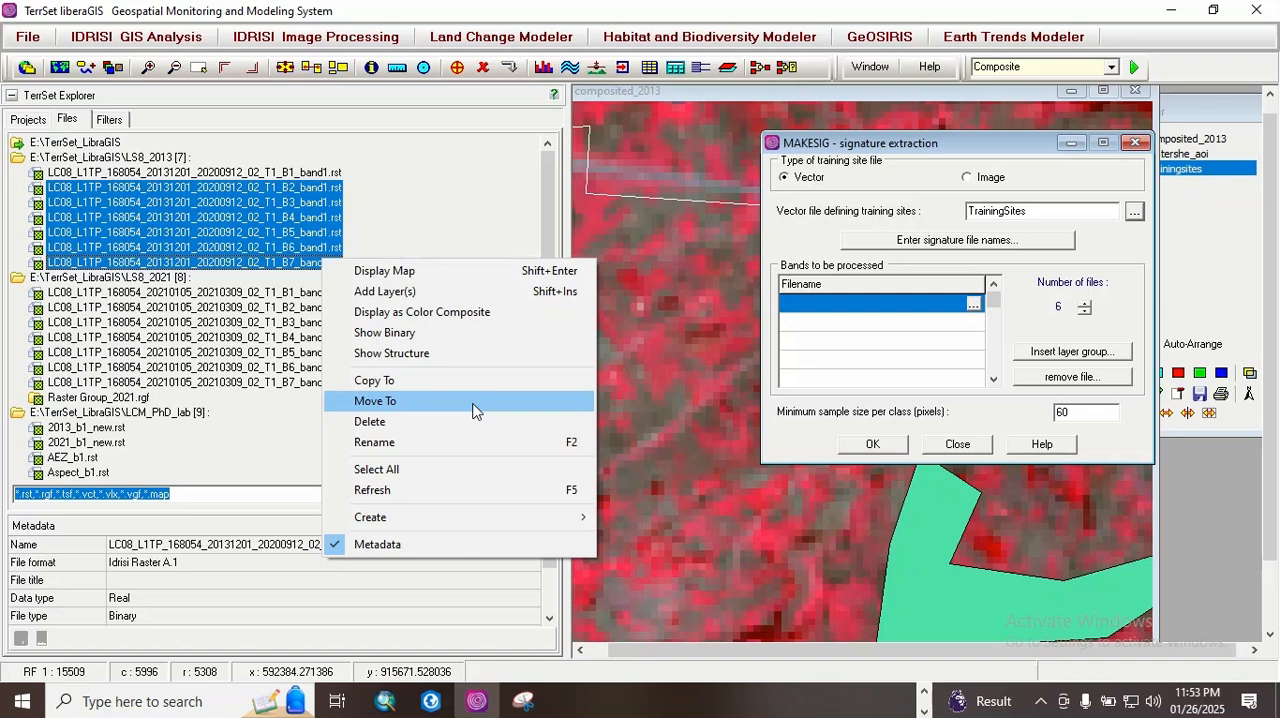
mouse_move(431, 509)
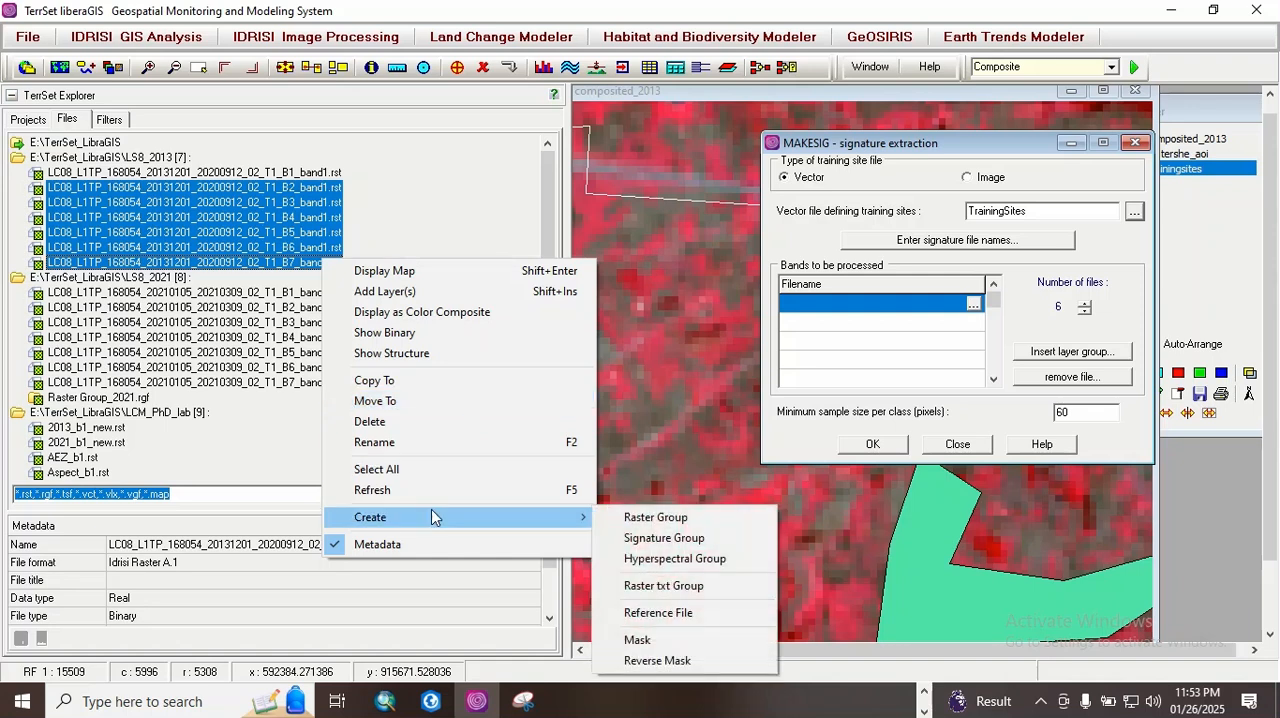
click(642, 522)
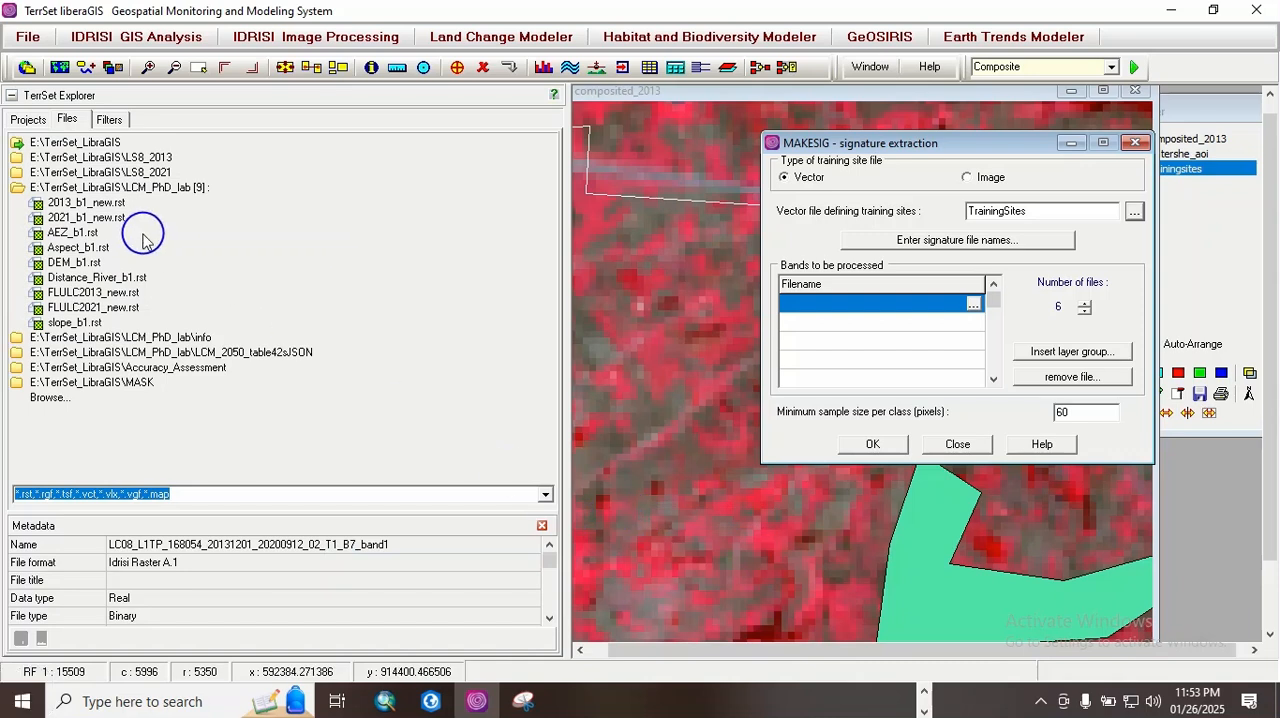
double_click(155, 158)
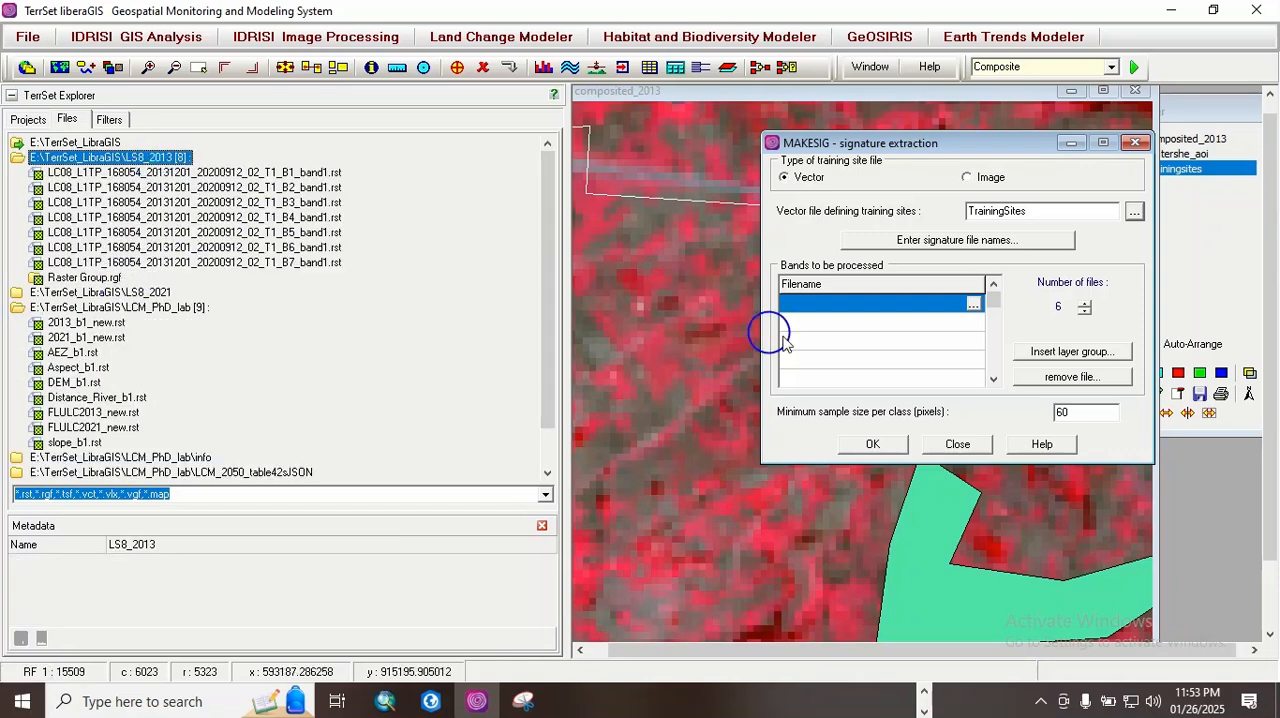
Step: Insert the Raster Group from LS8_2013 as the MAKESIG bands and set the number of files to 6
click(1073, 353)
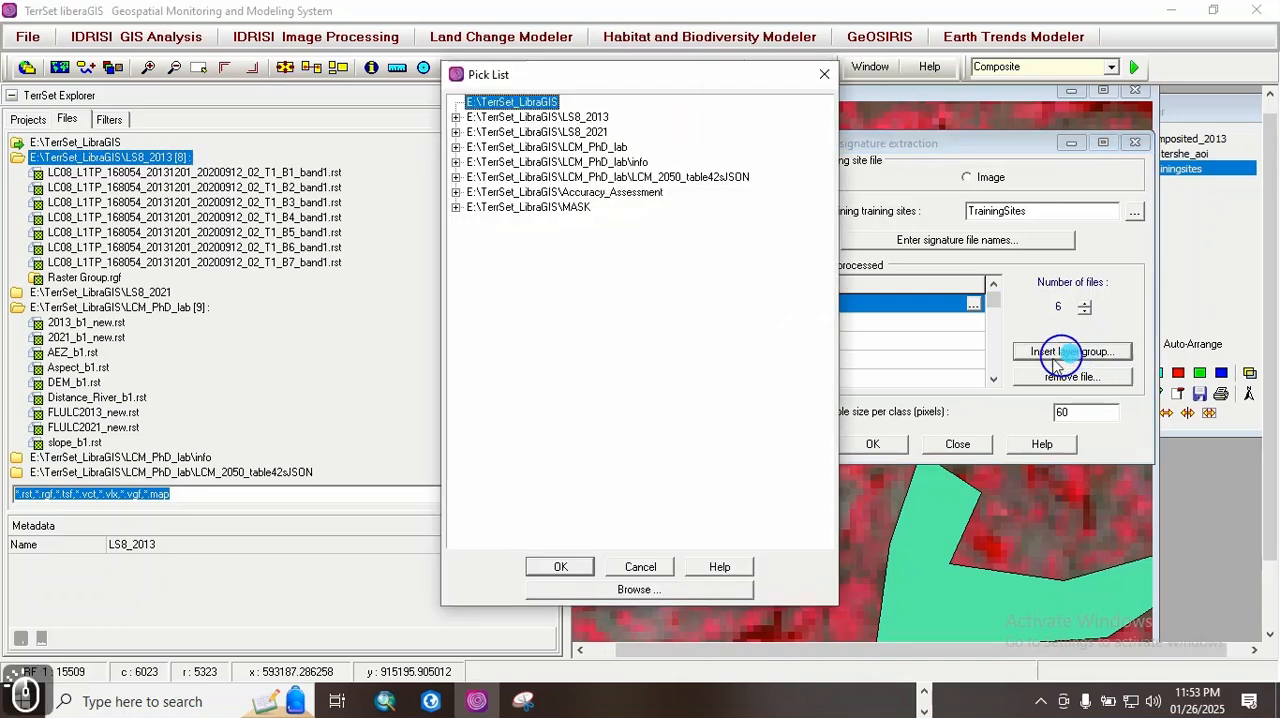
click(456, 118)
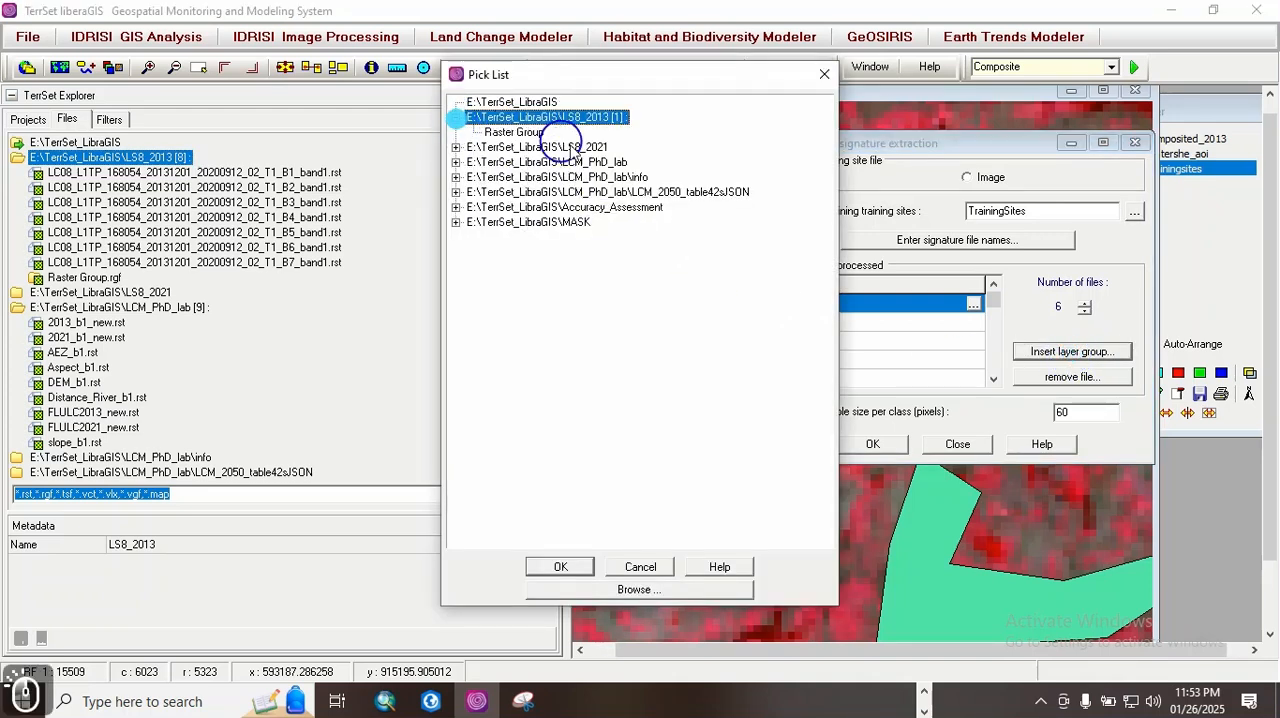
double_click(529, 131)
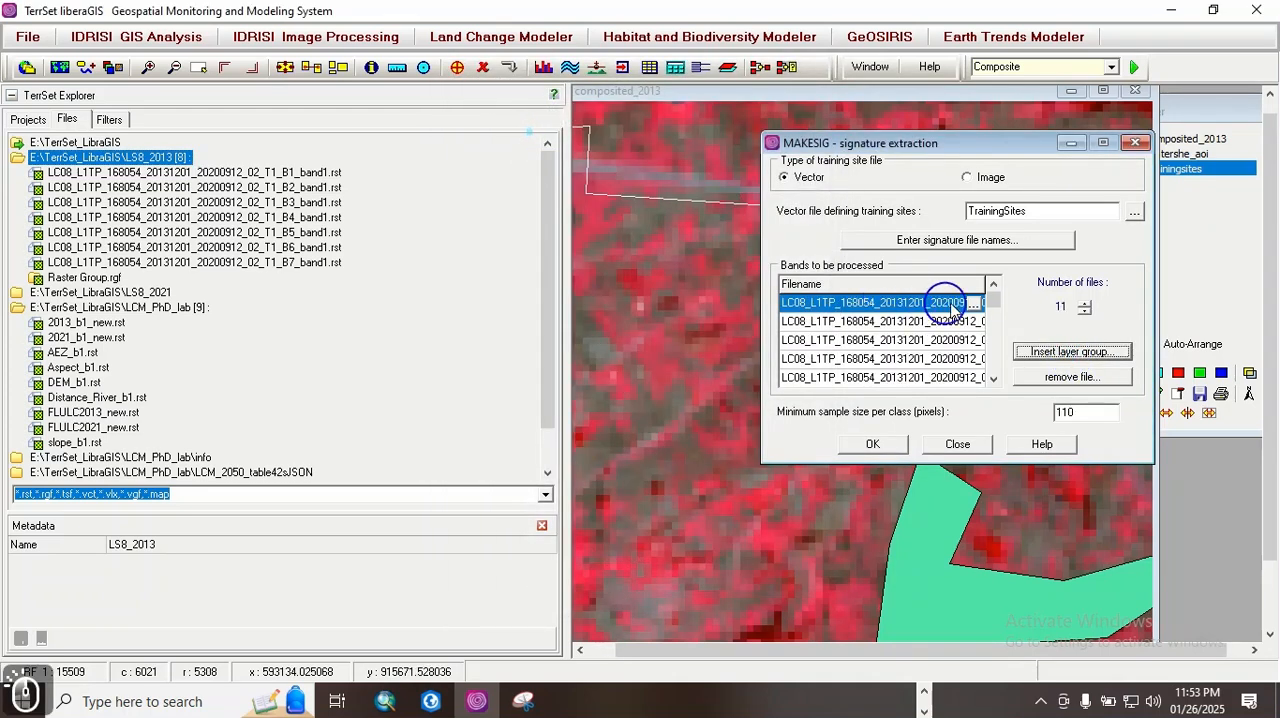
click(1087, 315)
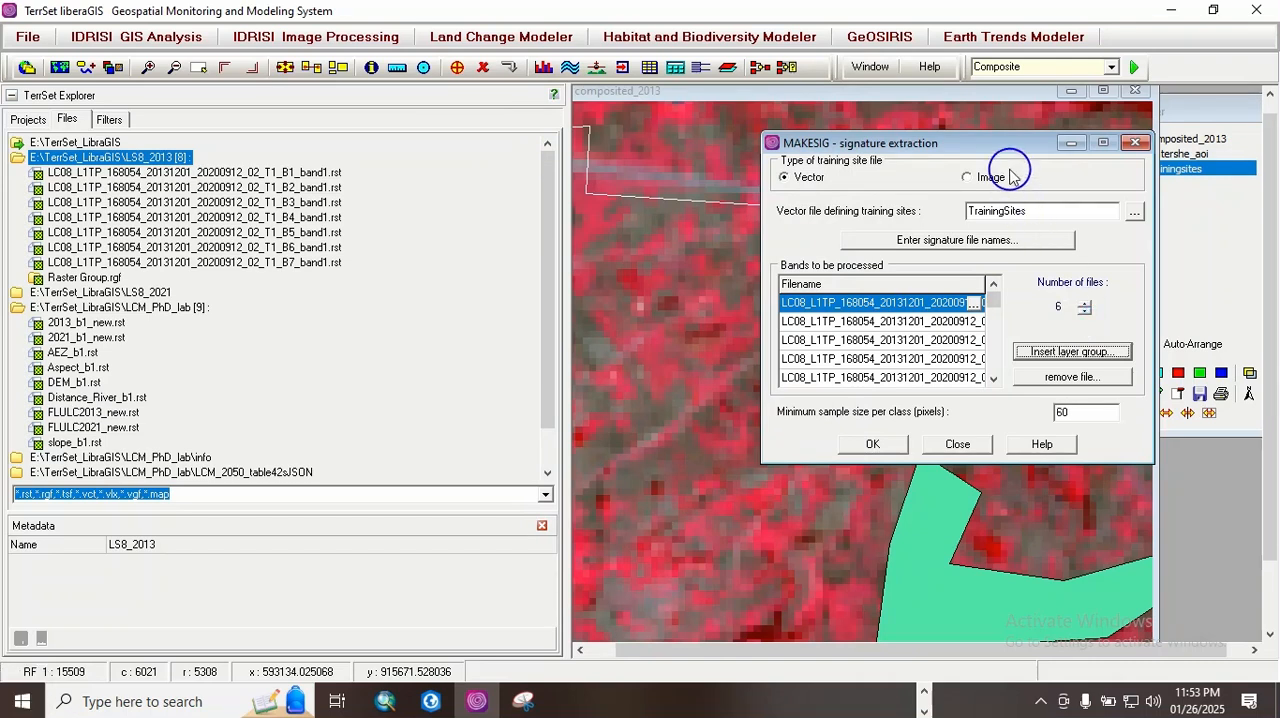
drag(997, 146, 823, 136)
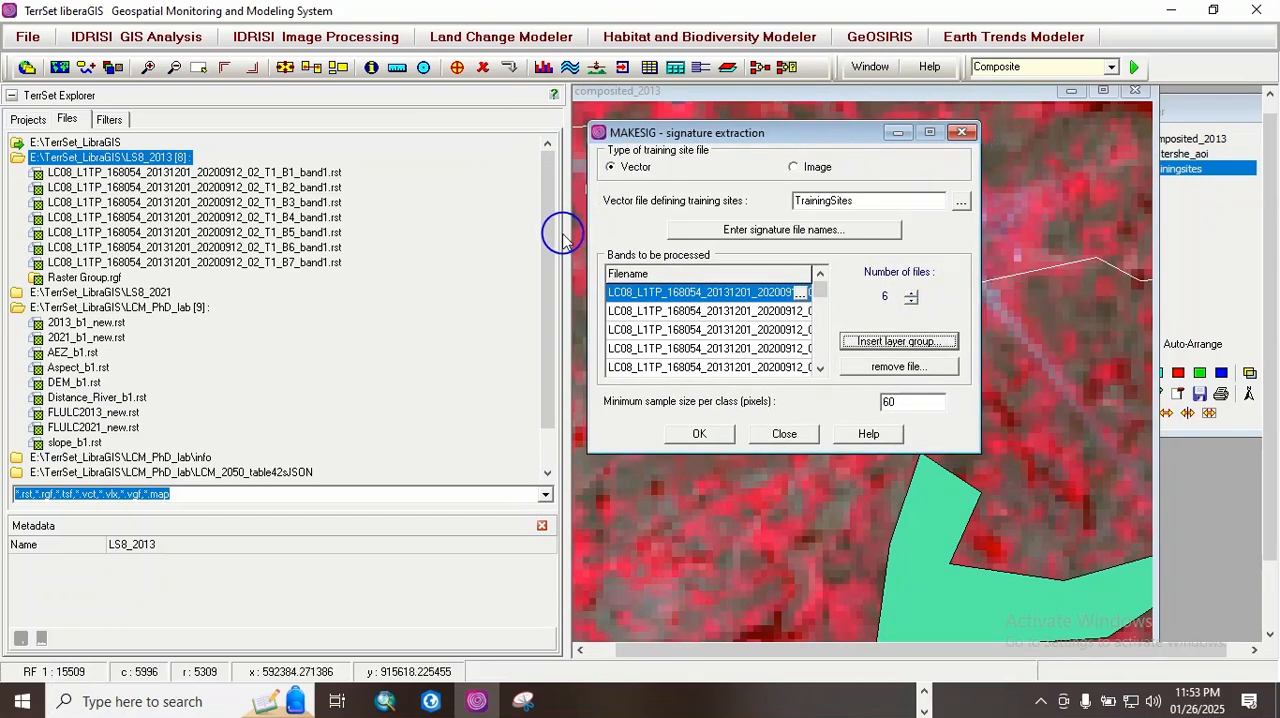
drag(566, 231, 346, 237)
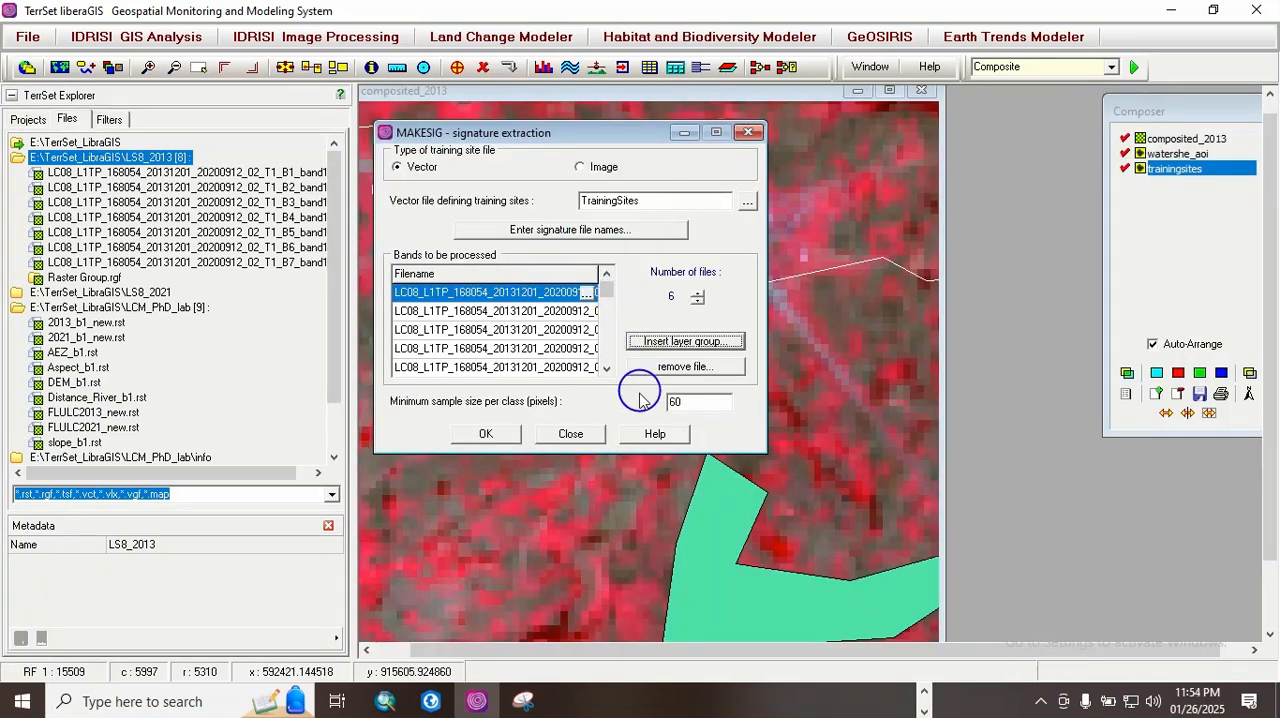
Step: Enter the signature file names Farm for training site ID 1 and Forest for ID 2
click(560, 237)
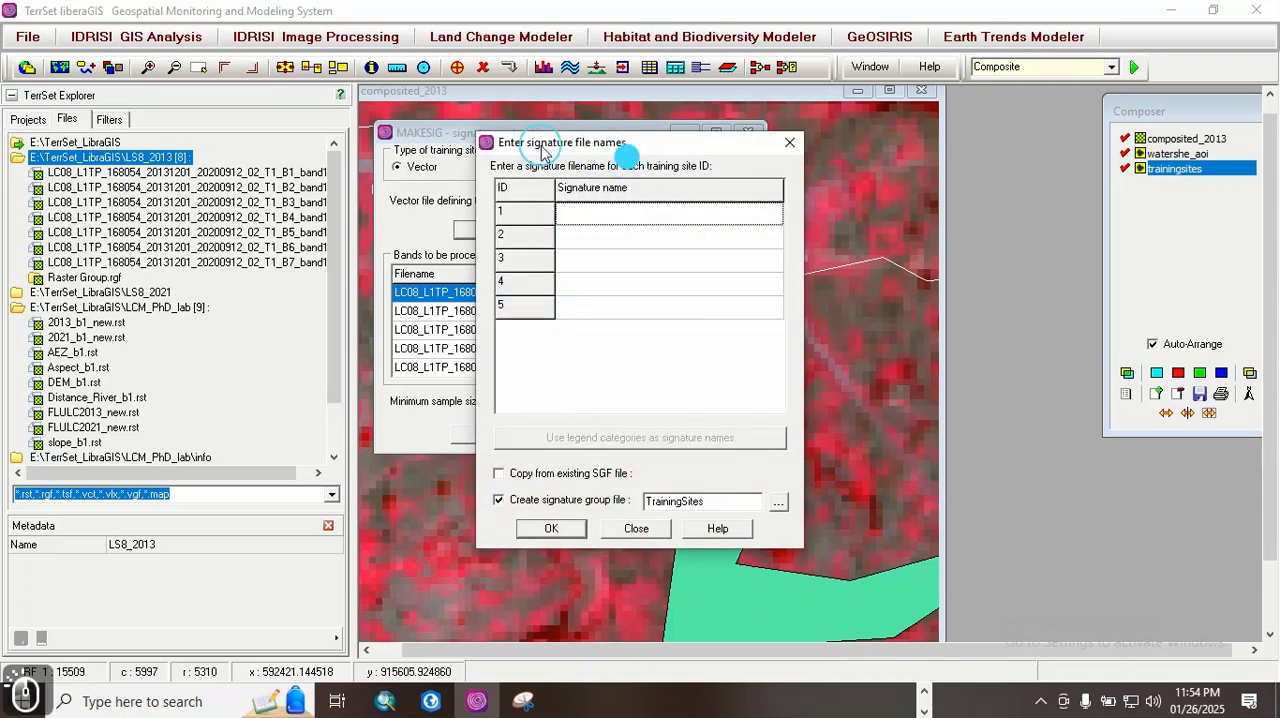
drag(598, 140, 536, 130)
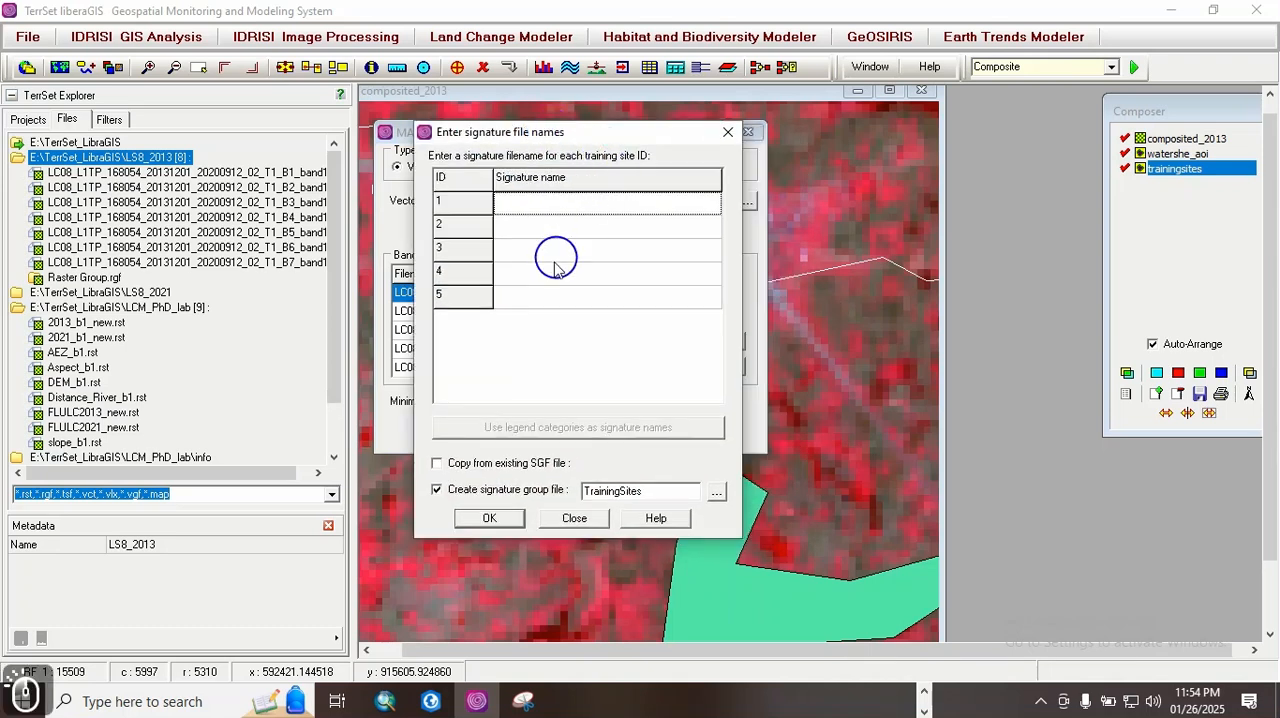
click(504, 206)
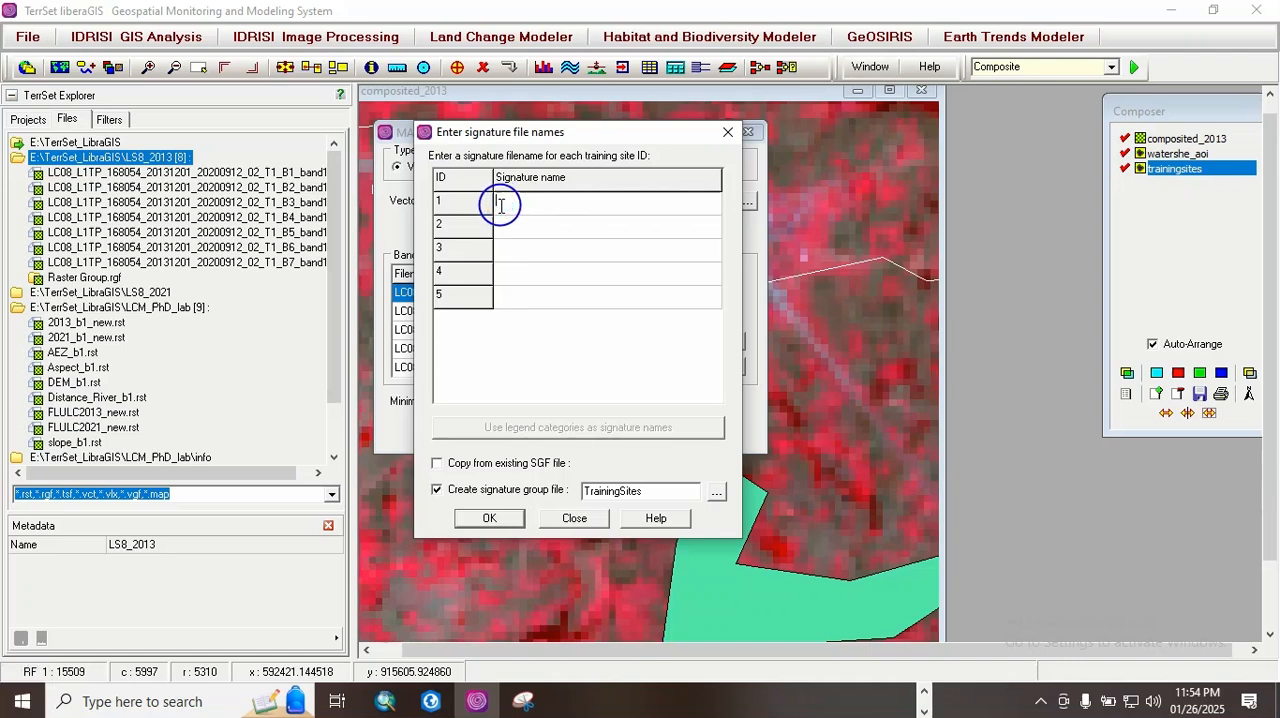
text(Farm)
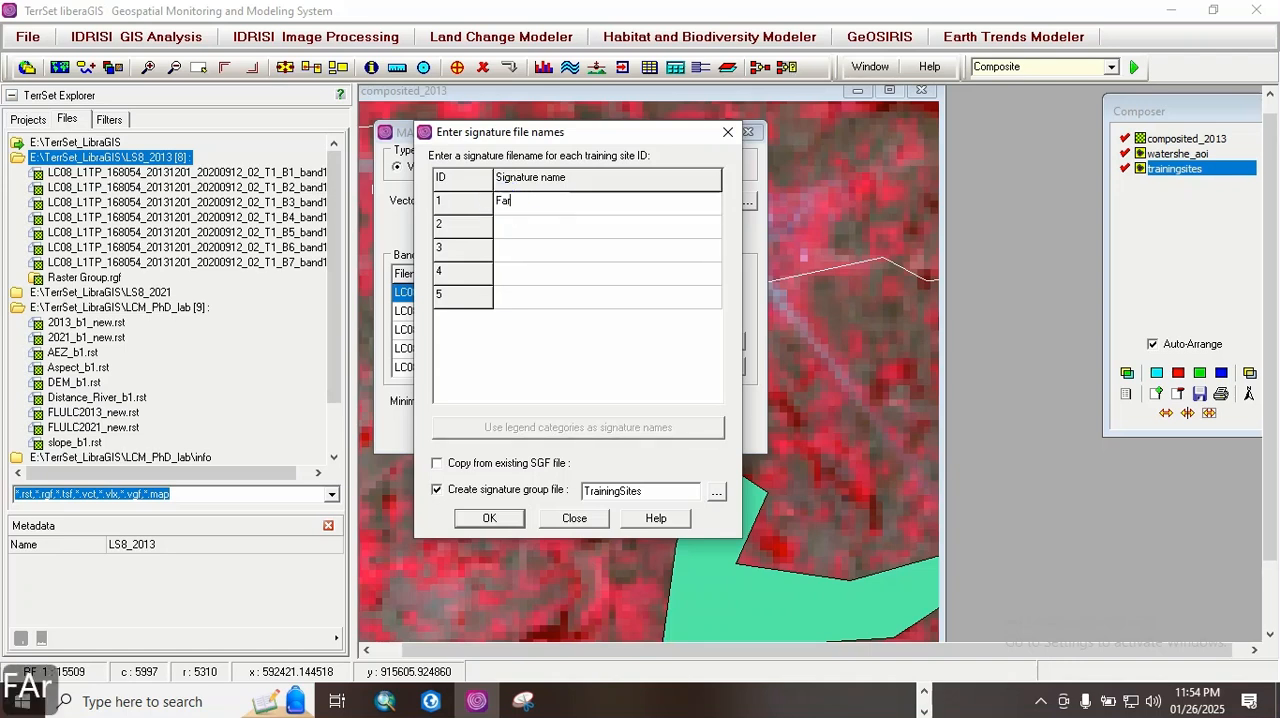
click(501, 224)
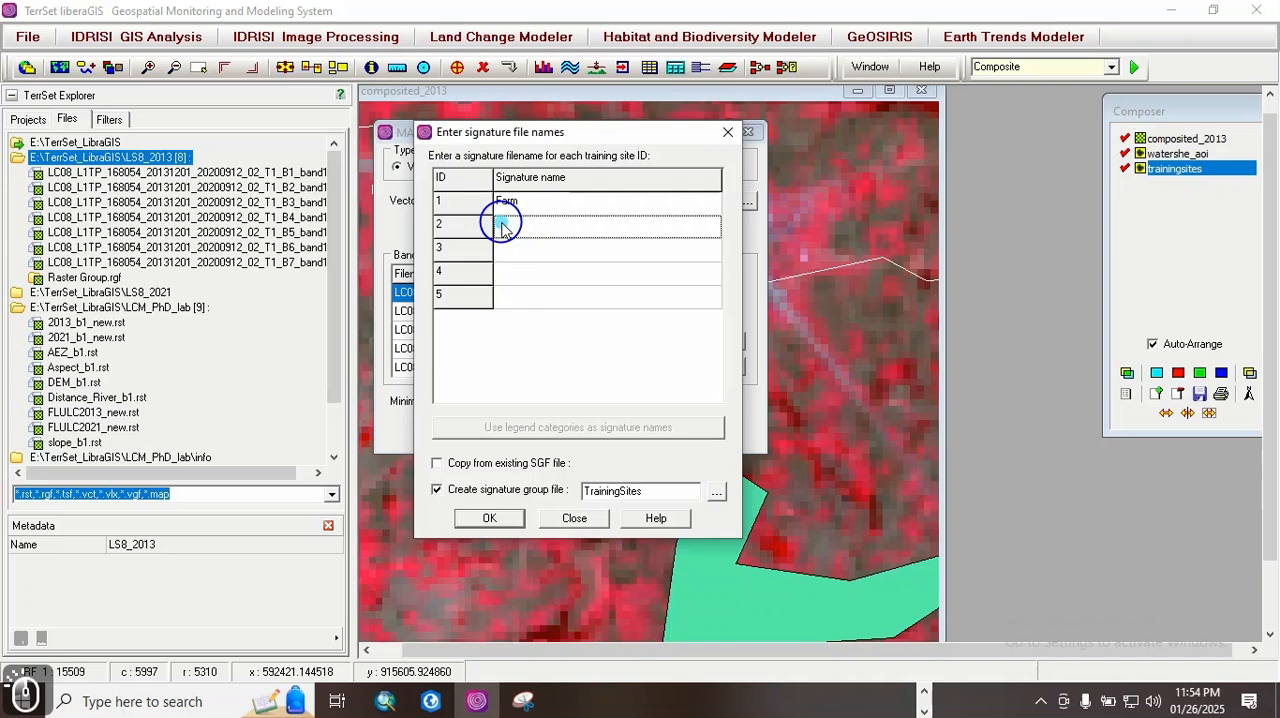
text(Fo)
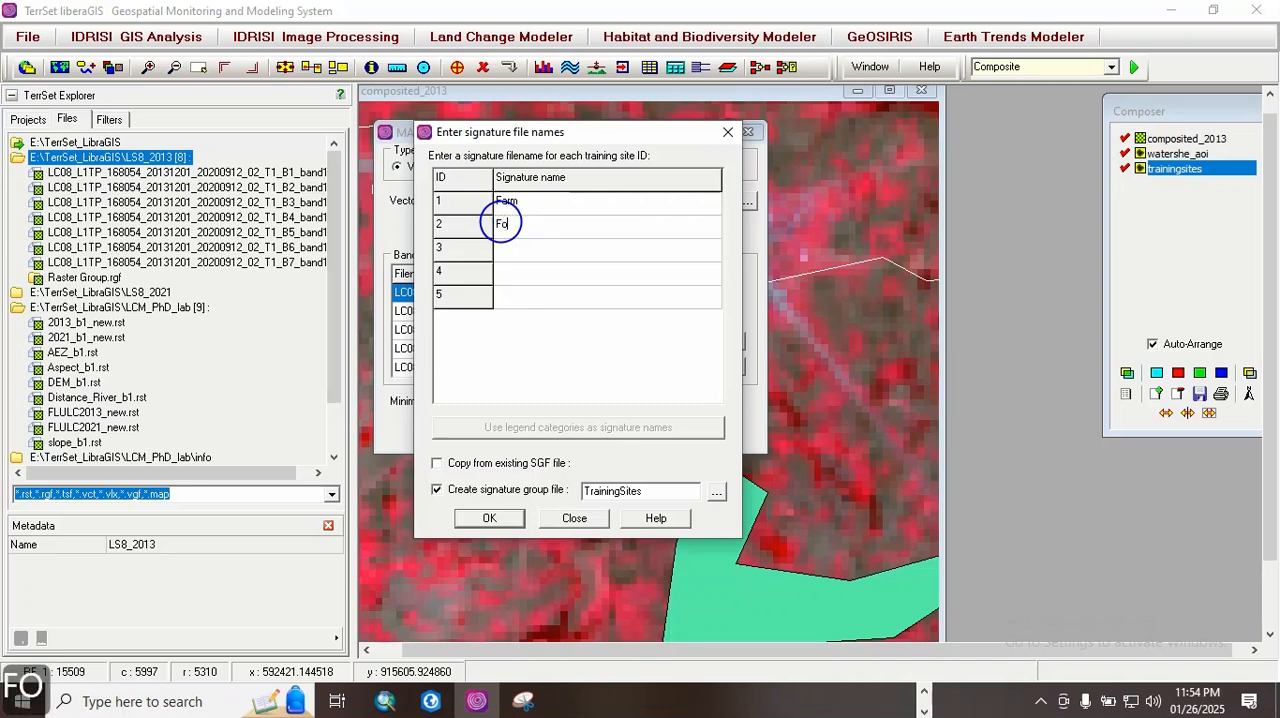
text(rest)
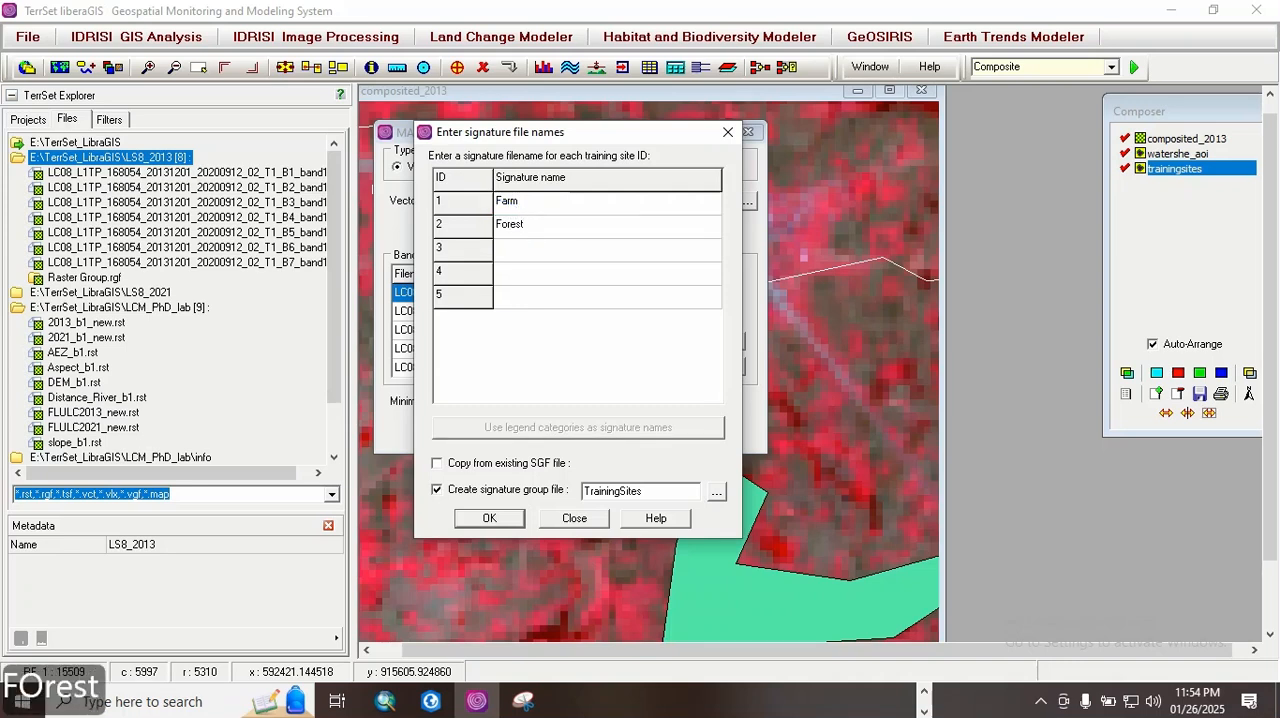
Step: Enter the signature file names Grass for training site ID 3 and Shrub for ID 4
click(503, 251)
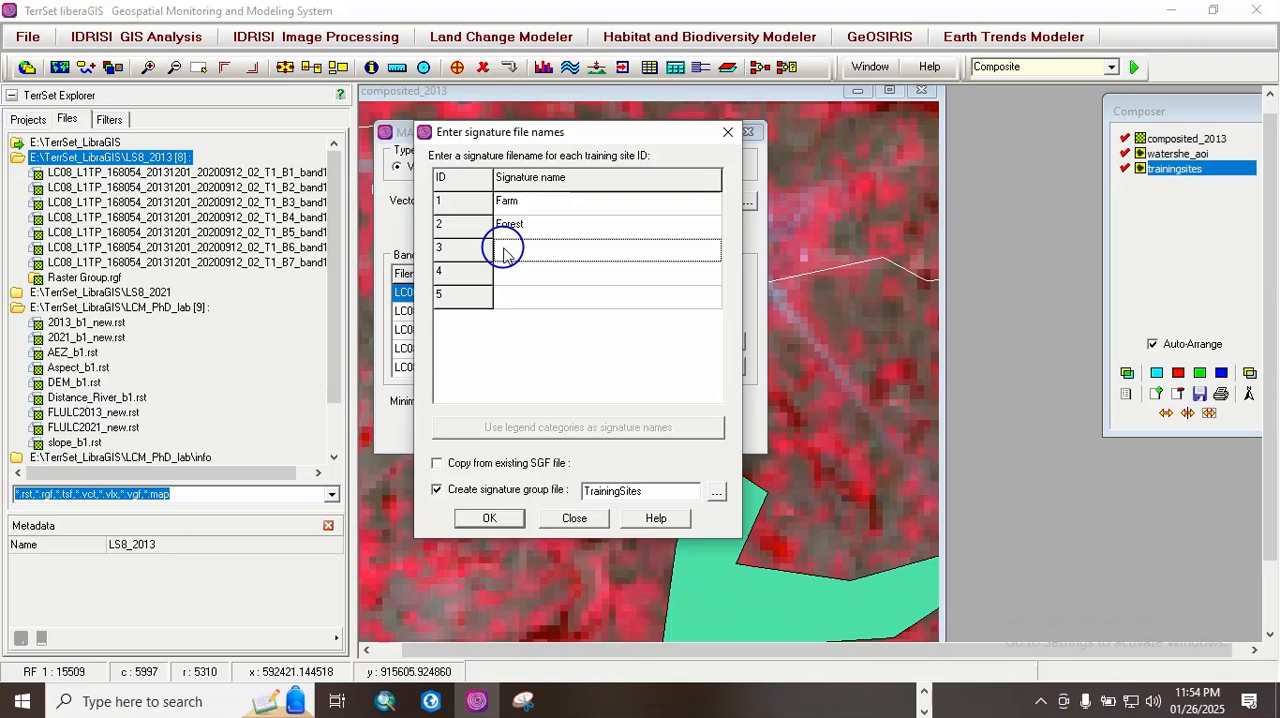
text(Geass)
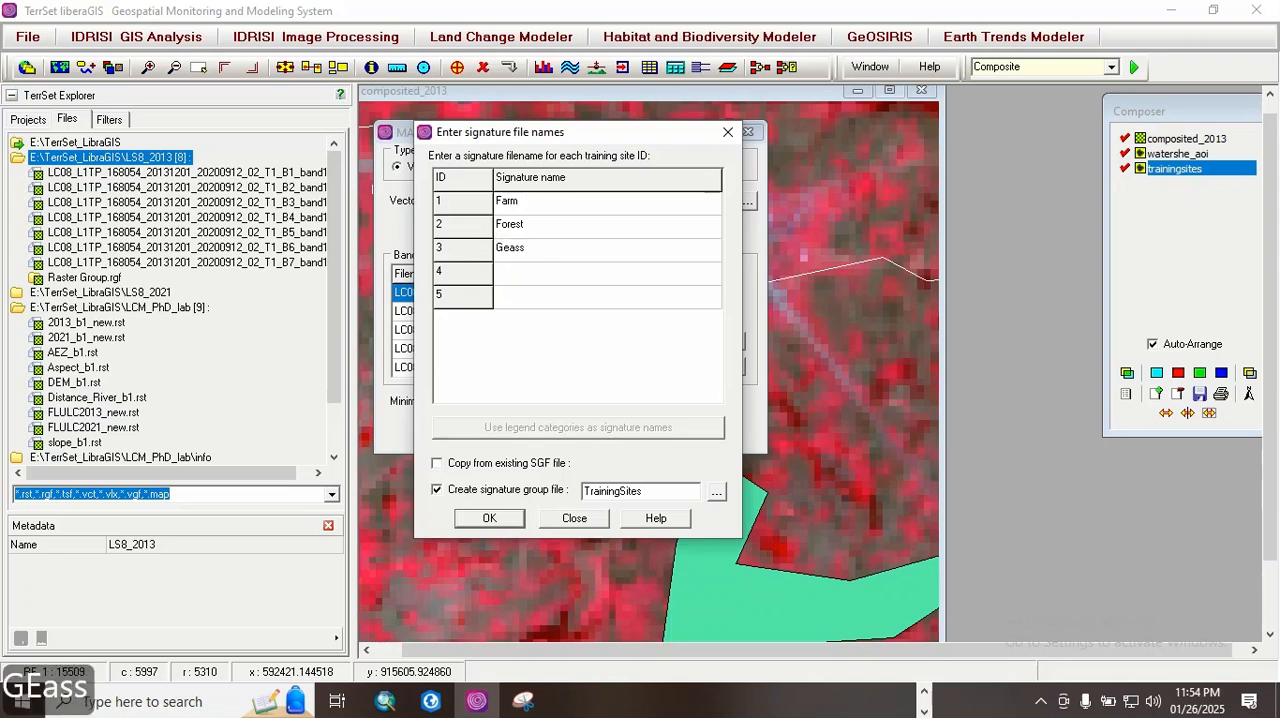
key(BackSpace)
key(BackSpace)
key(BackSpace)
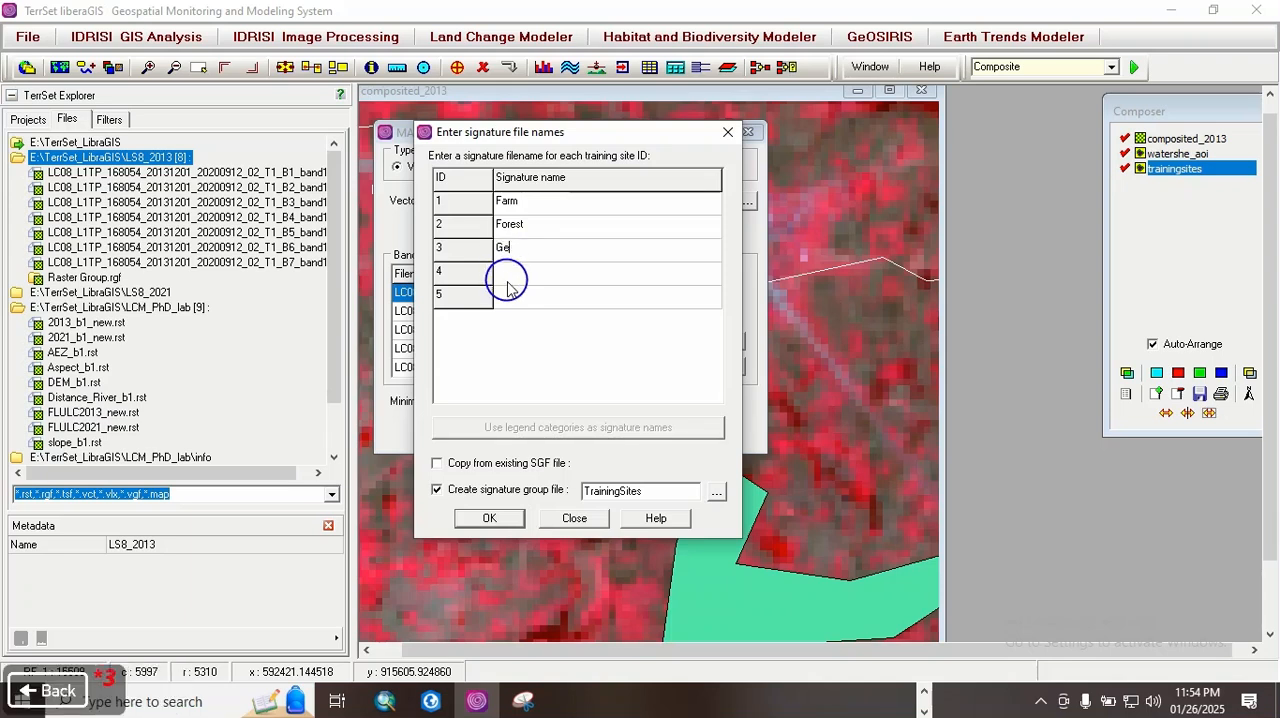
text(rass)
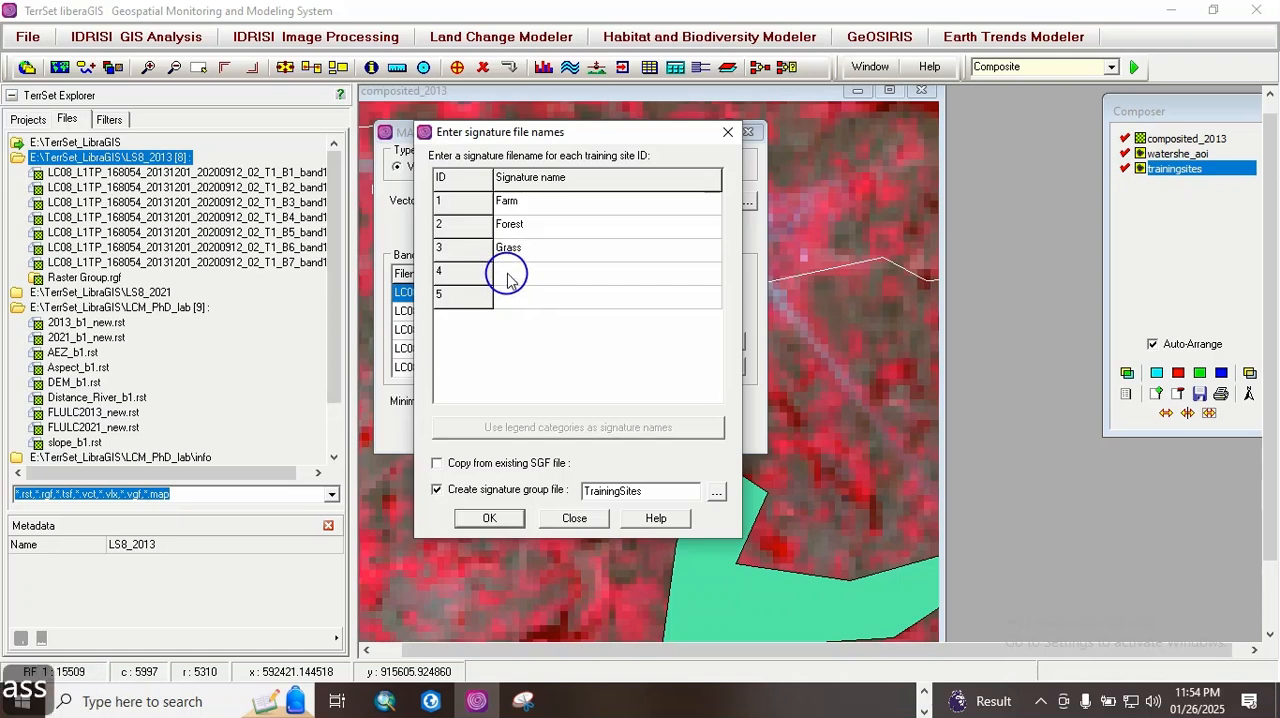
click(506, 276)
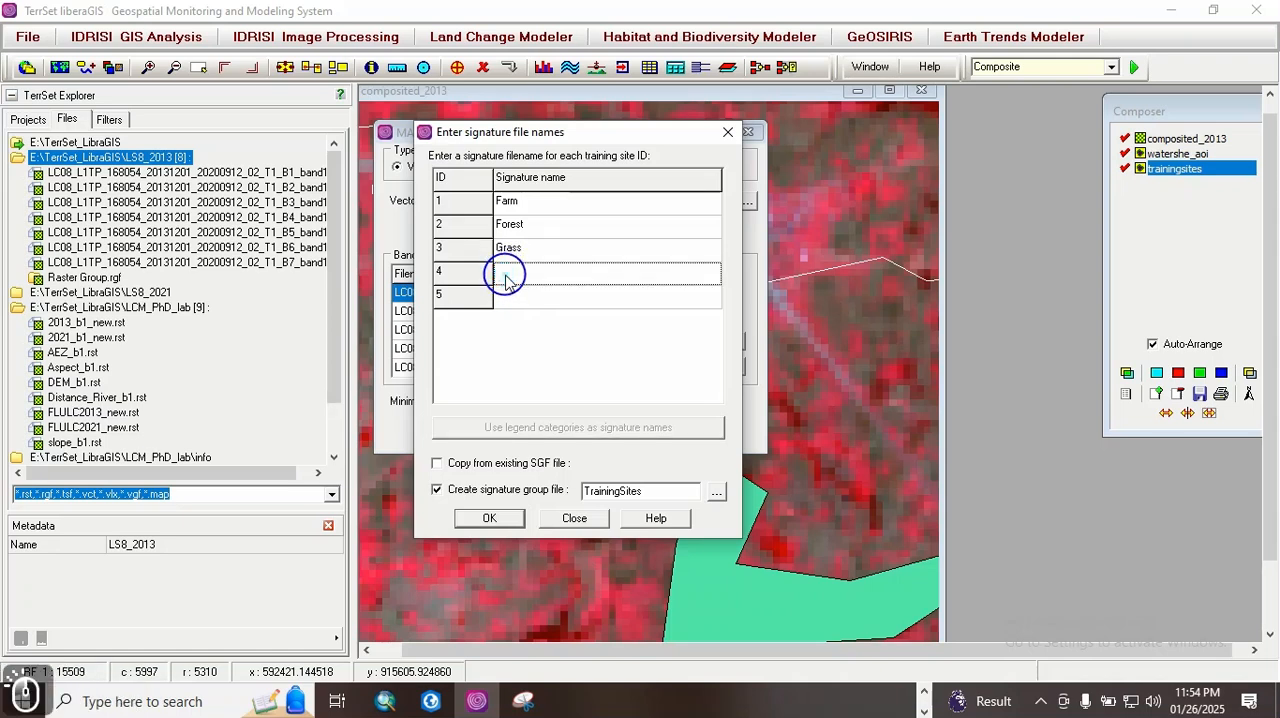
text(Shrub)
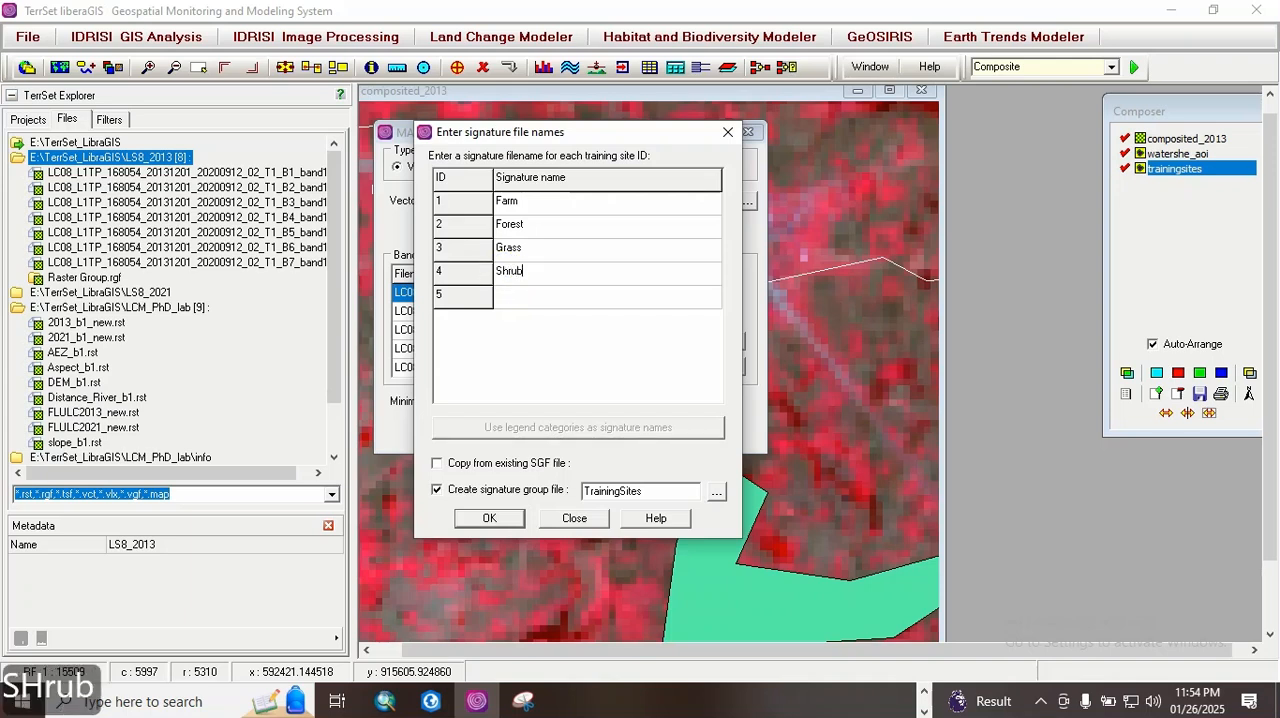
Step: Name the signature for training site ID 5 Urban and accept the signature names with TrainingSites as the signature group file
click(512, 297)
click(512, 300)
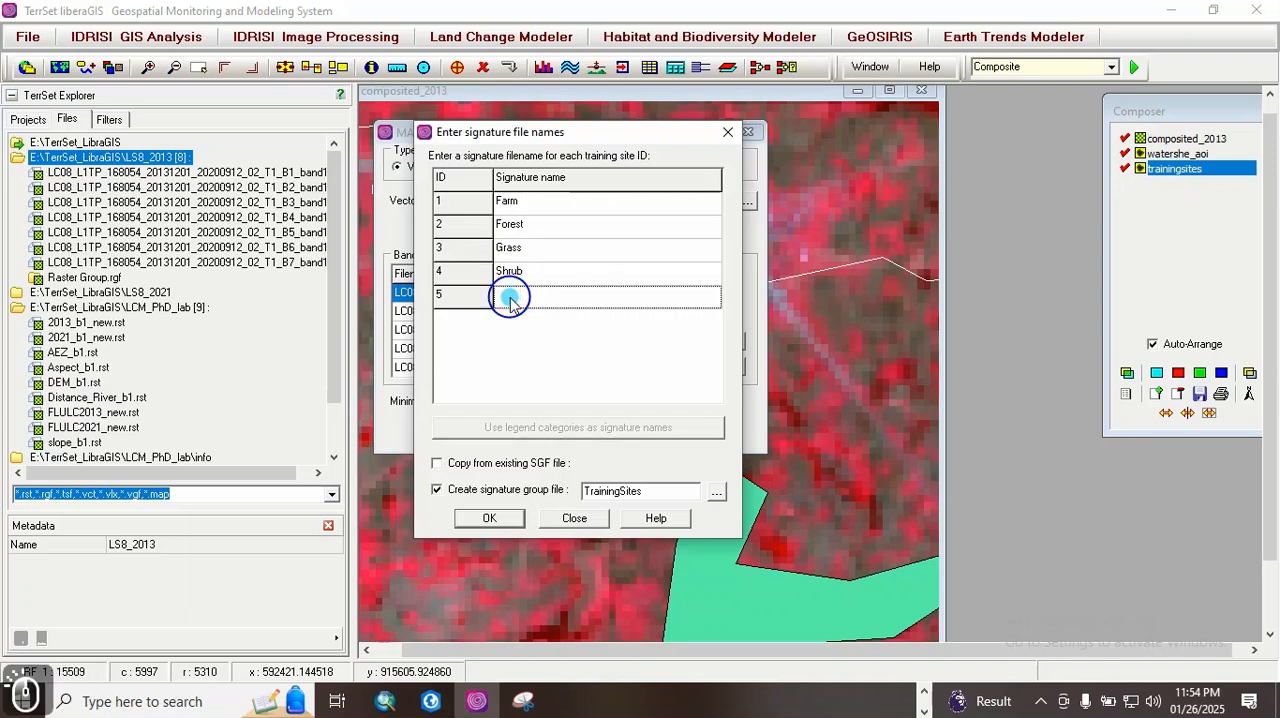
text(Urban)
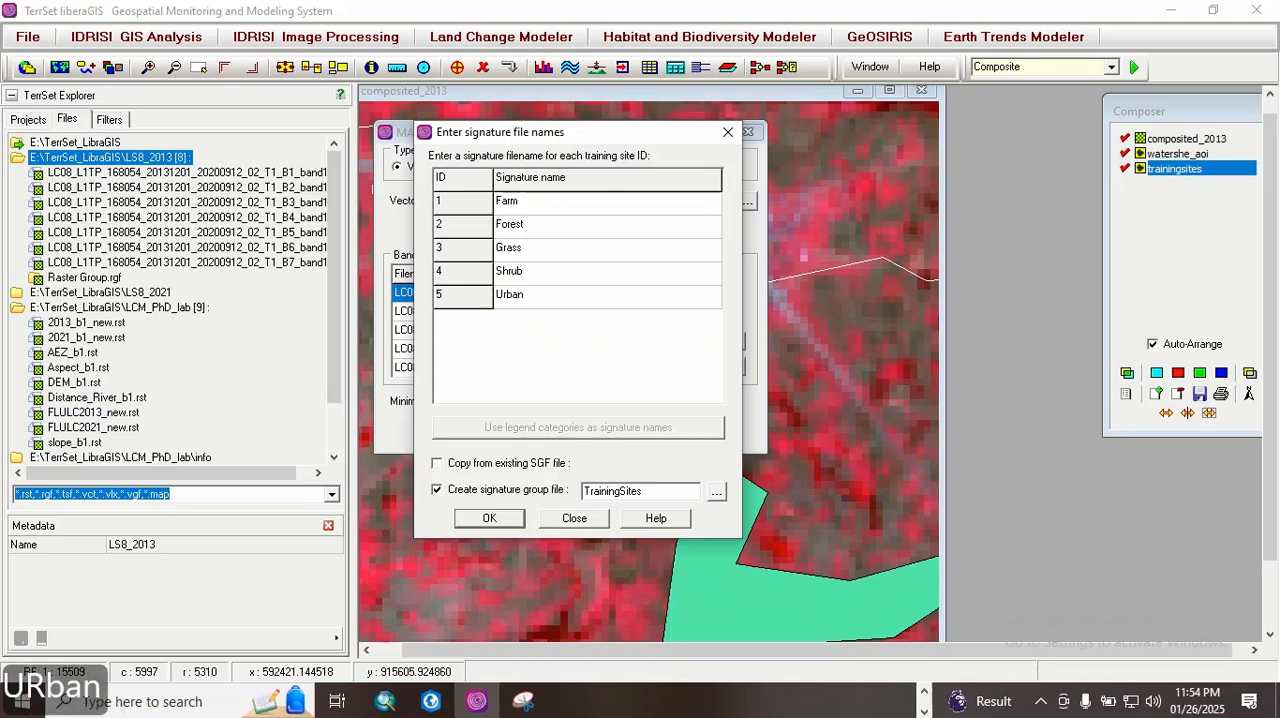
click(510, 296)
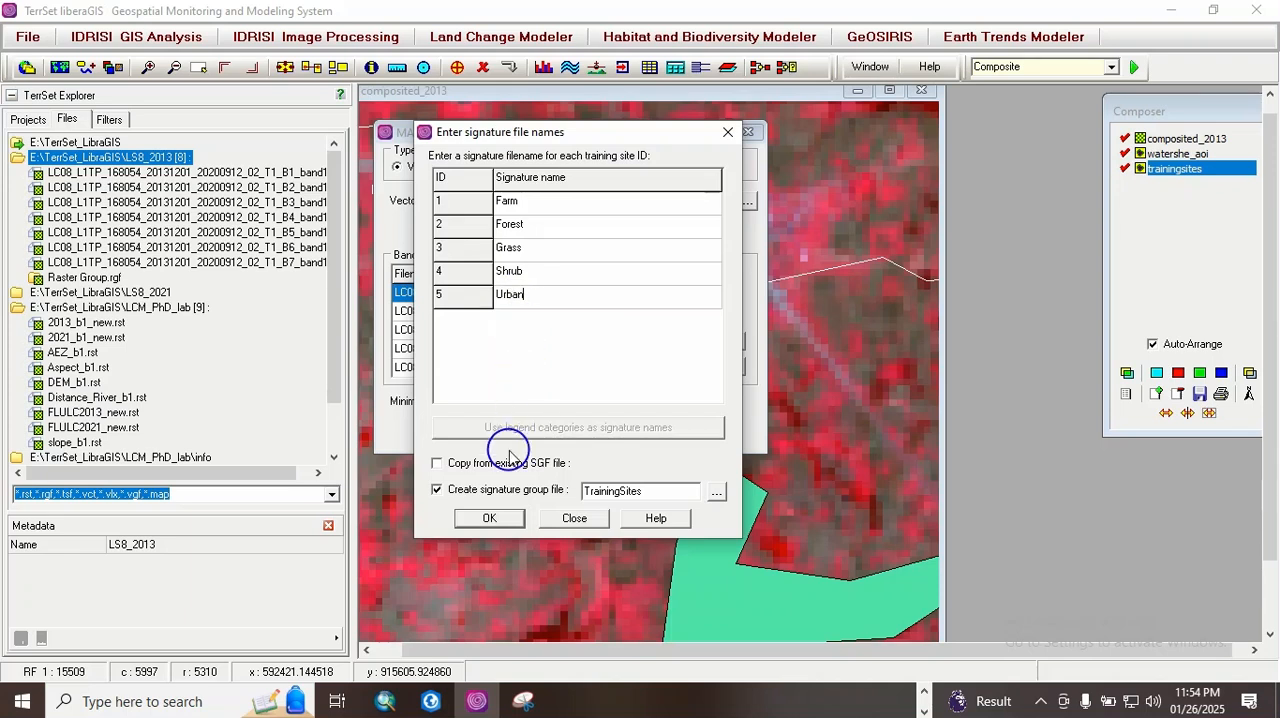
click(493, 519)
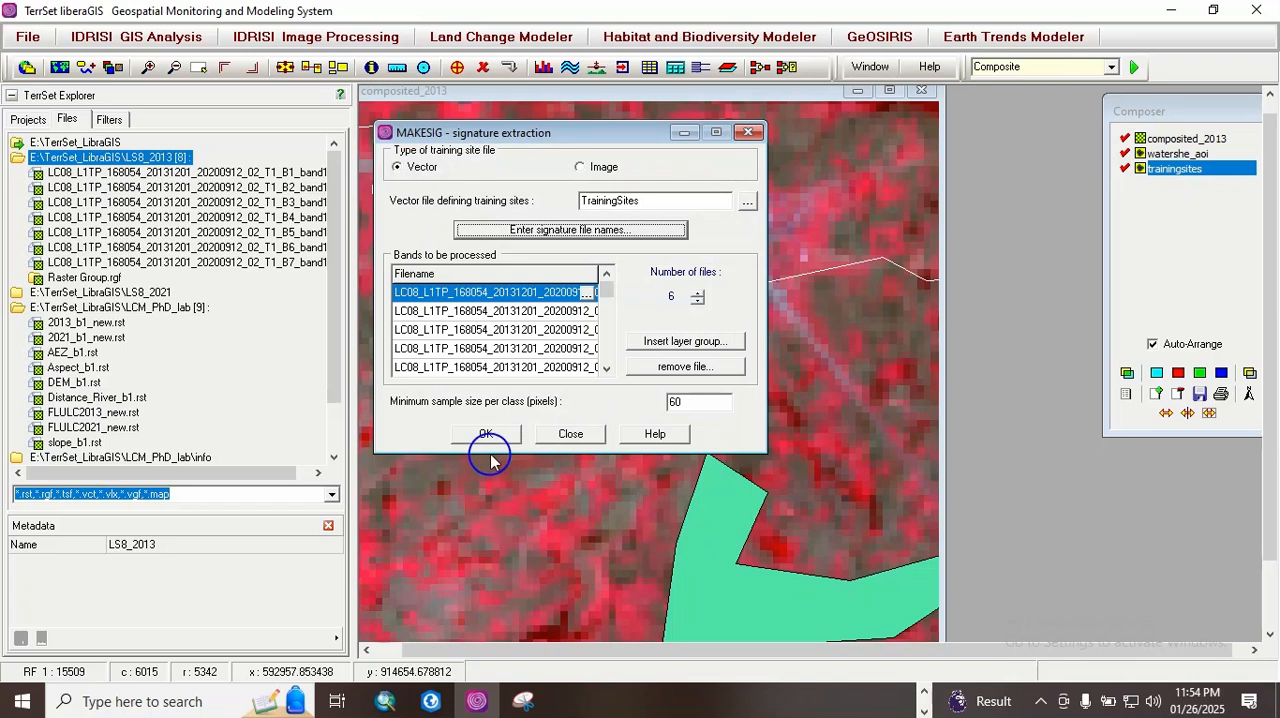
Step: Run the MAKESIG extraction with a minimum sample size of 60 pixels per class and close its dialog
double_click(698, 408)
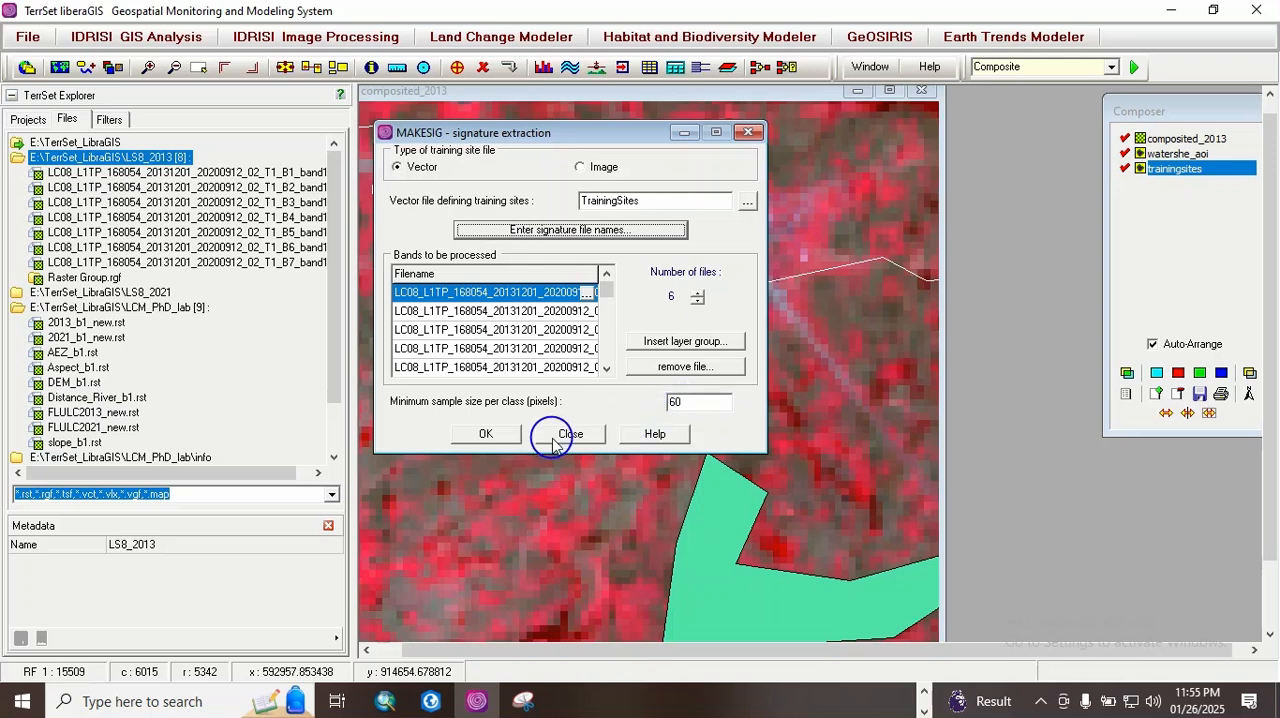
click(487, 434)
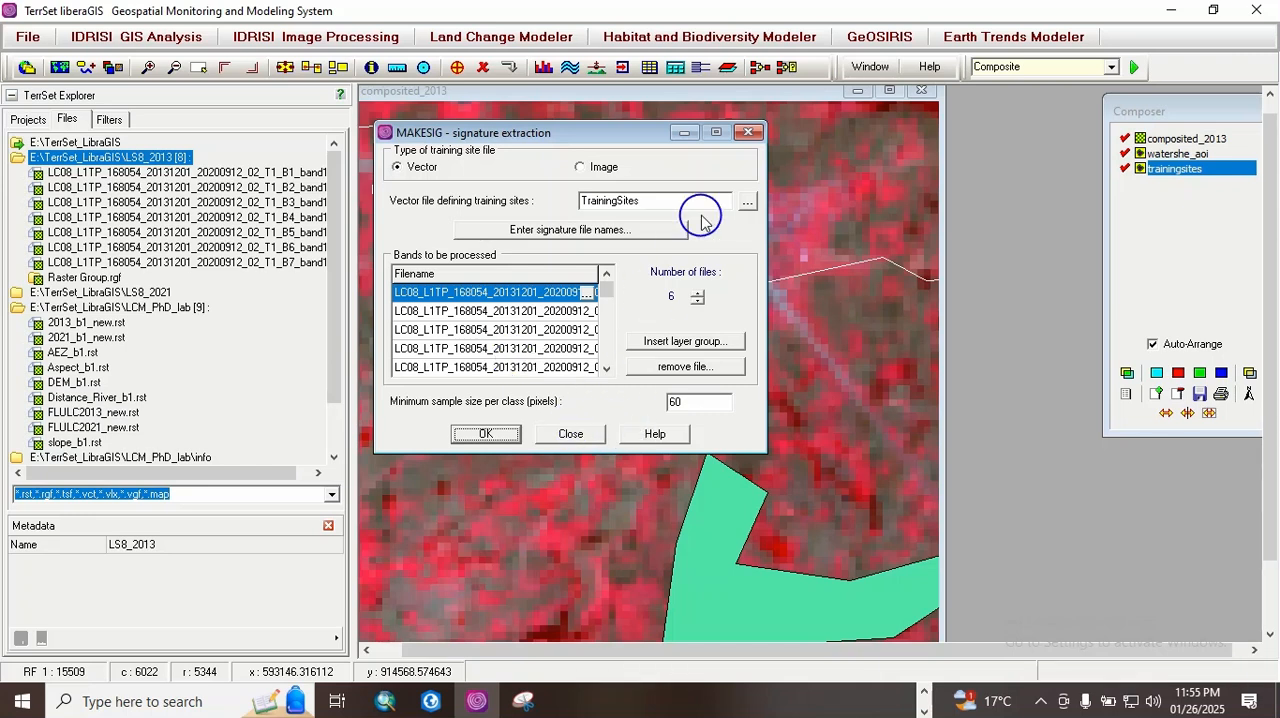
click(574, 434)
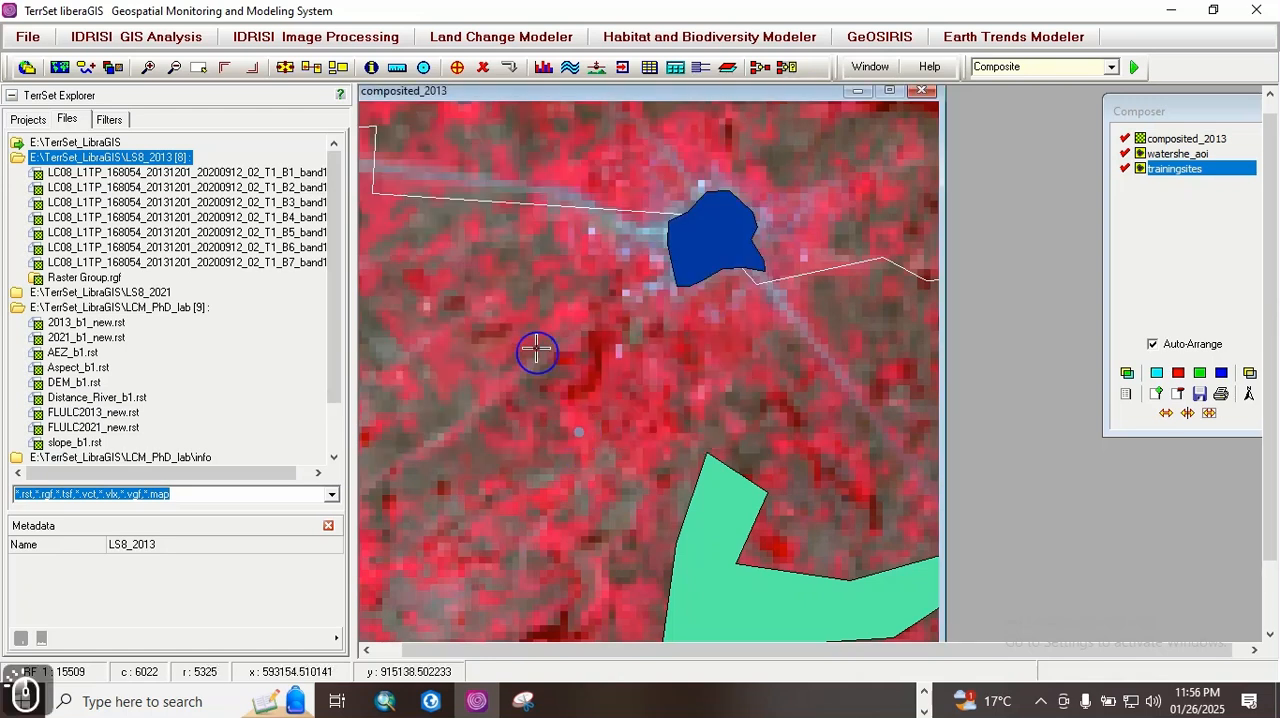
Step: Start a SIGCOMP signature comparison and set the number of signature files to 5
click(380, 38)
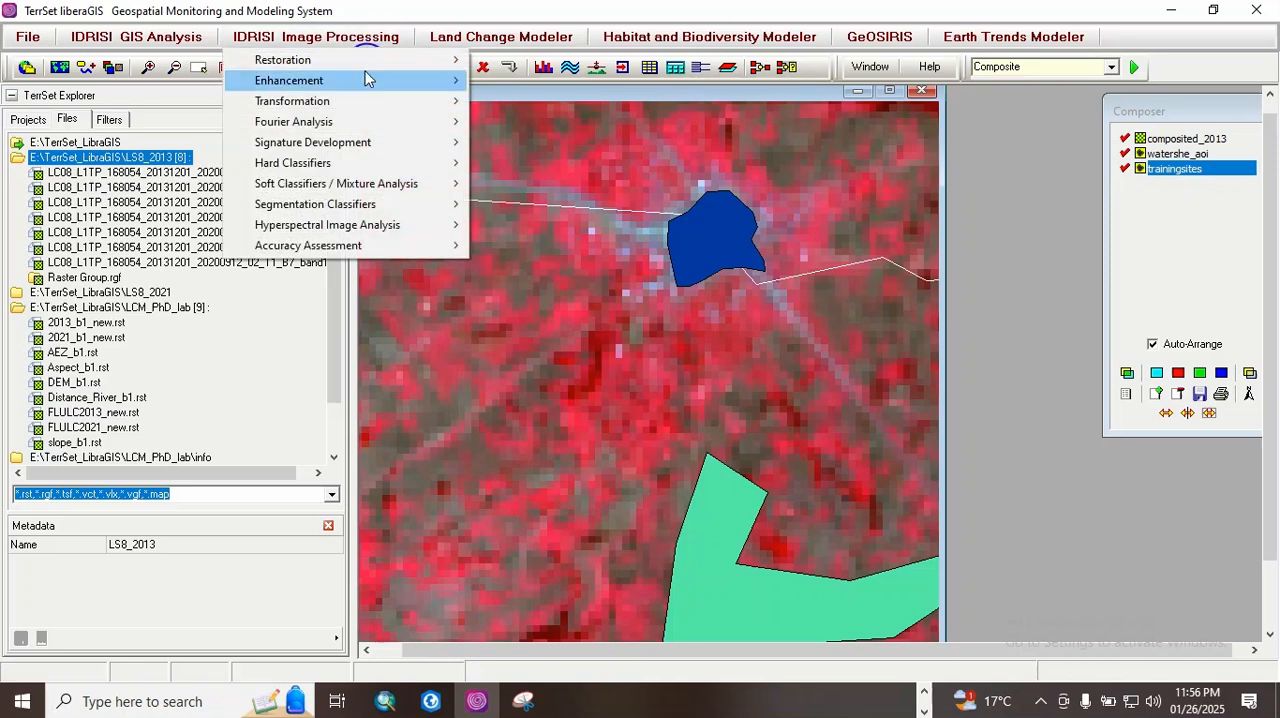
mouse_move(341, 145)
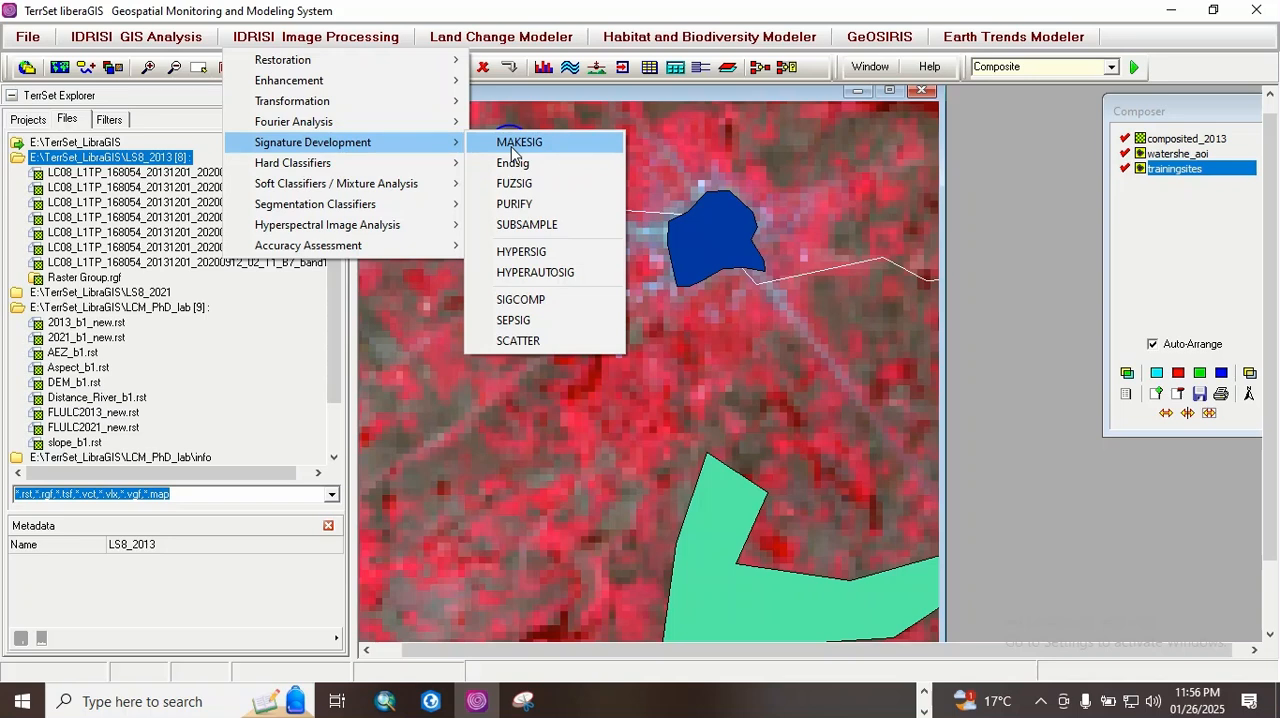
click(545, 300)
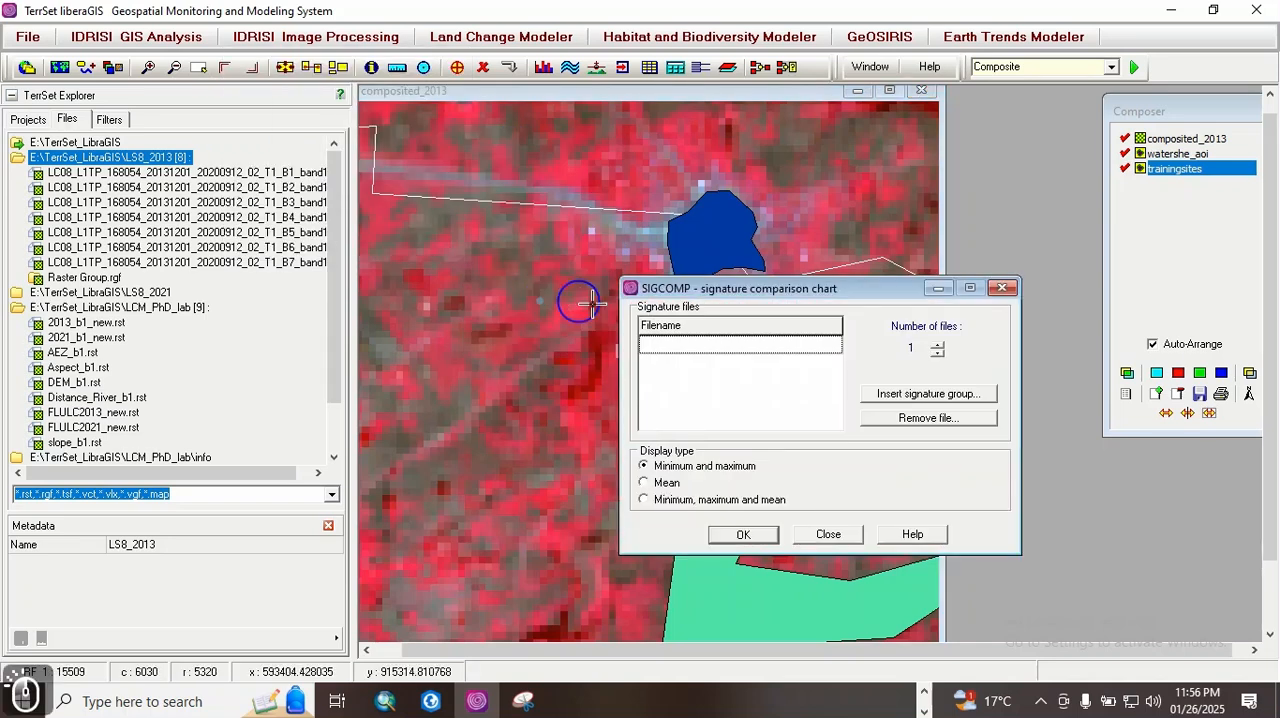
drag(683, 289, 482, 252)
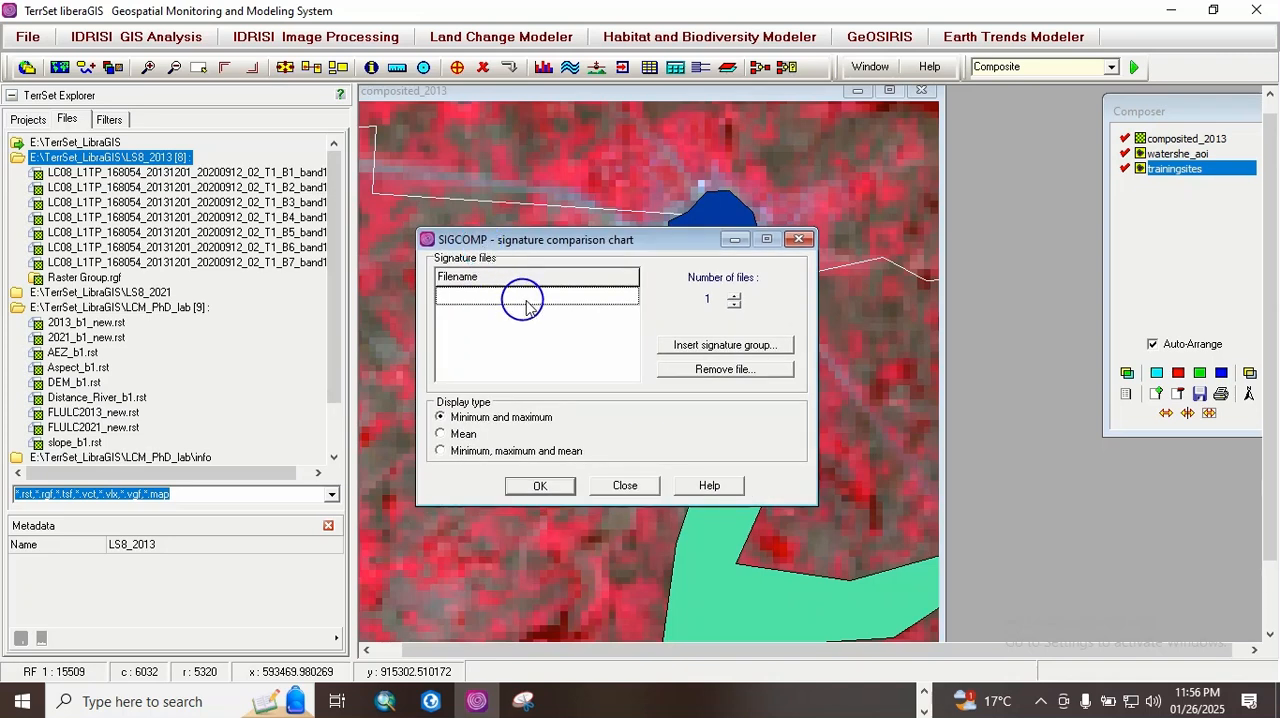
click(734, 297)
click(734, 297)
click(734, 297)
click(734, 297)
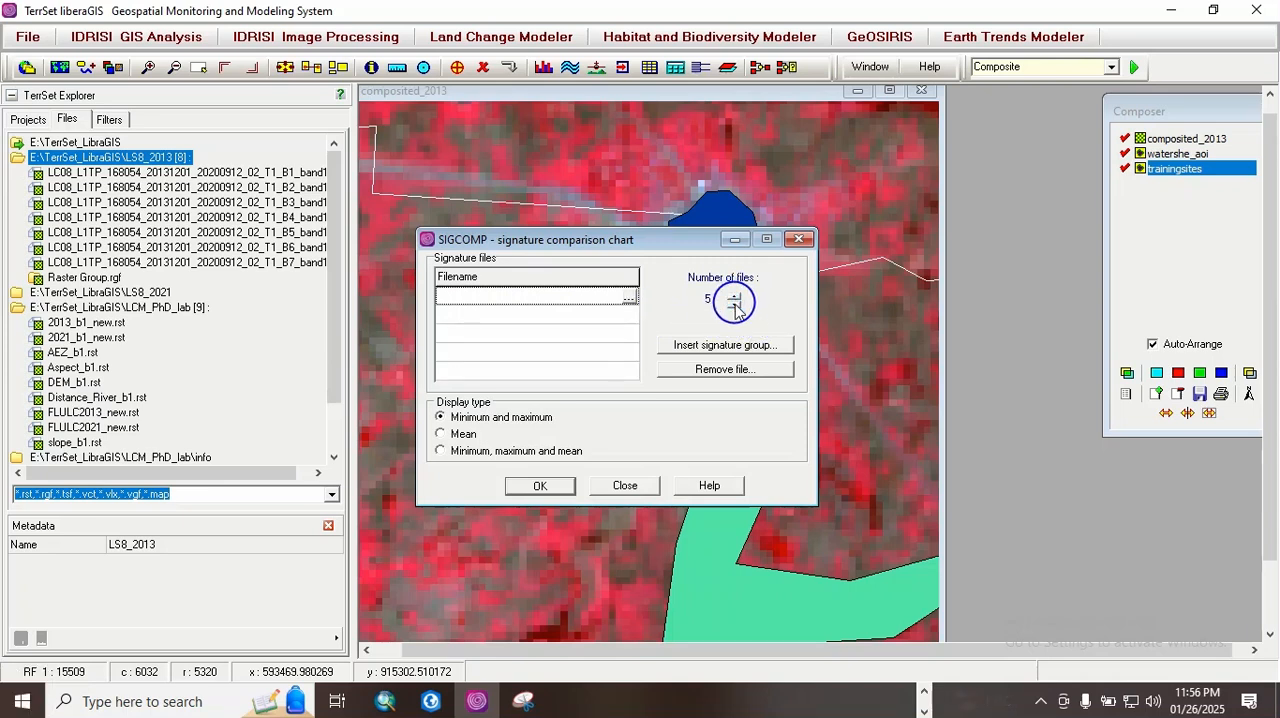
Step: Insert the TrainingSites signature group from E:\TerrSet_LibraGIS and reduce the number of files to 5
click(739, 340)
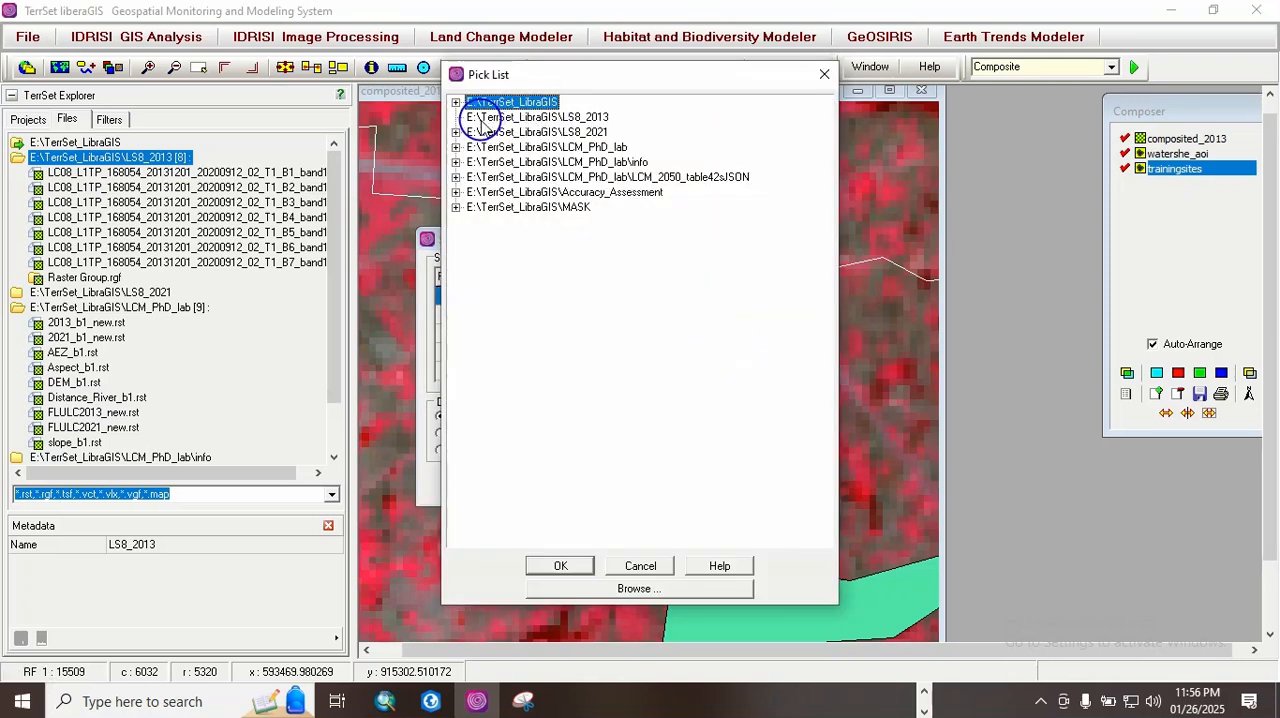
click(456, 103)
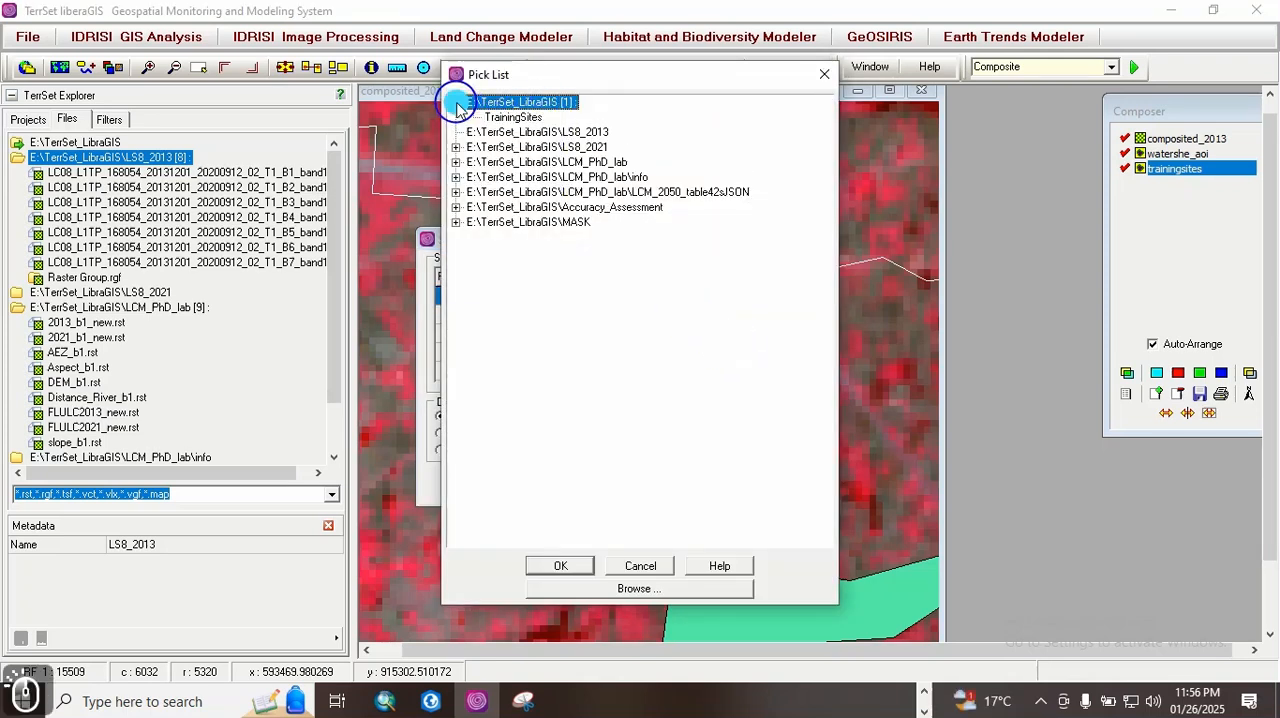
double_click(513, 117)
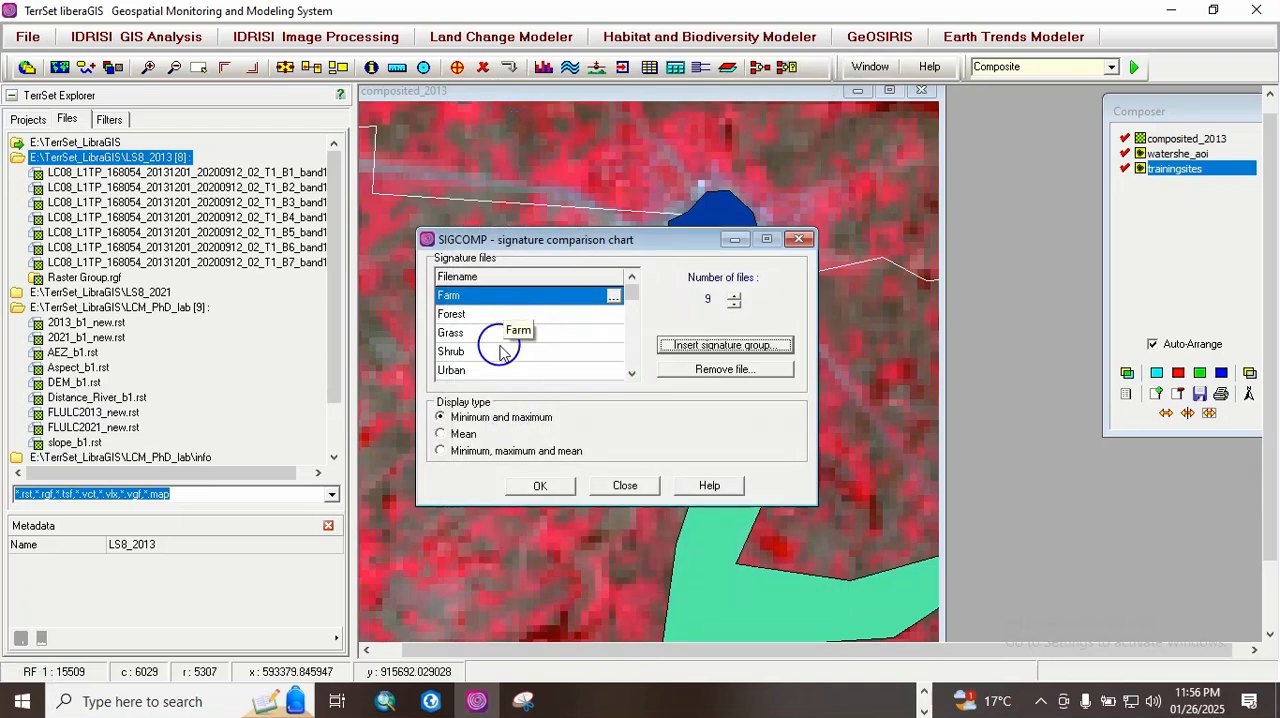
click(735, 311)
click(735, 311)
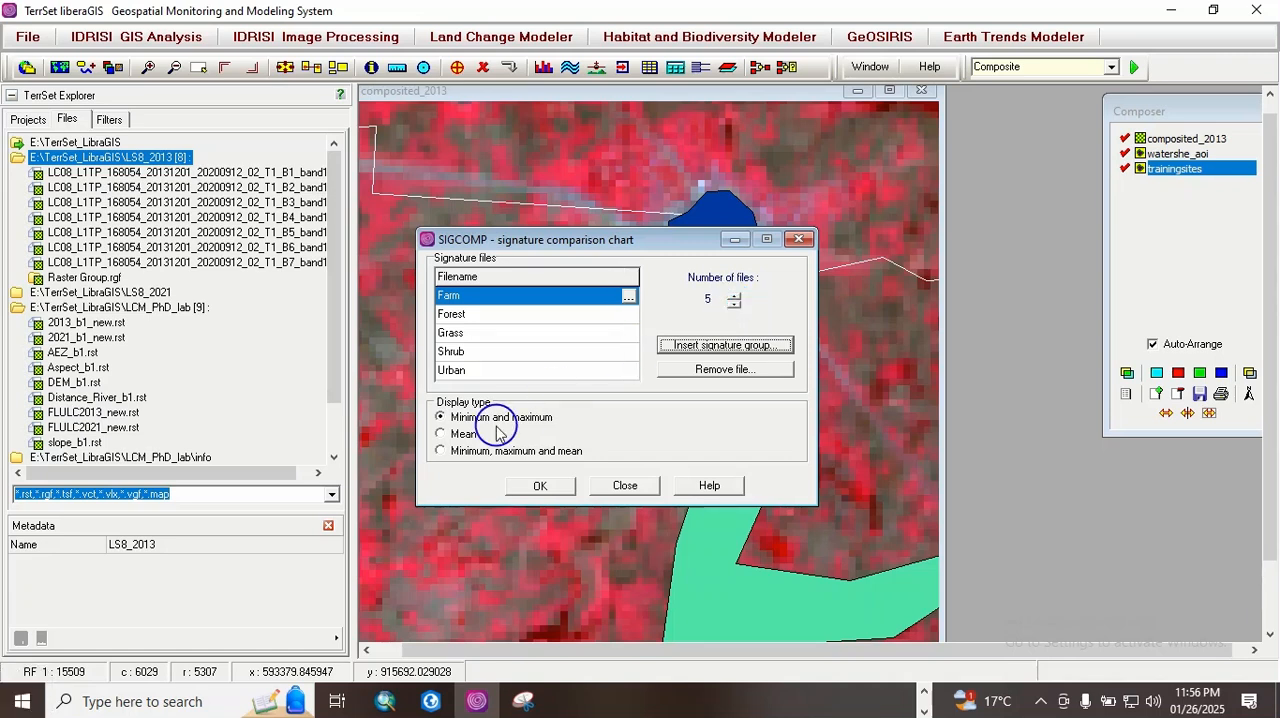
Step: Plot the signature comparison chart with the Minimum and maximum display type, examine the bands, and close it
click(541, 486)
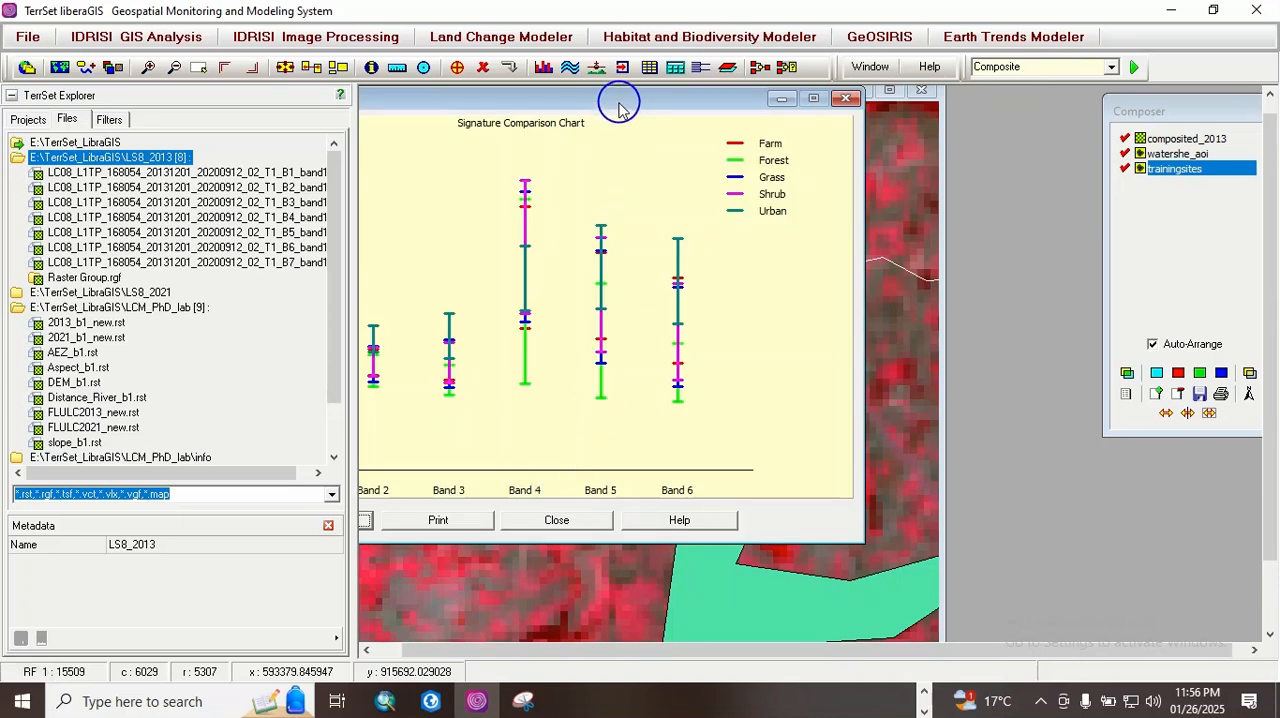
drag(617, 100, 730, 120)
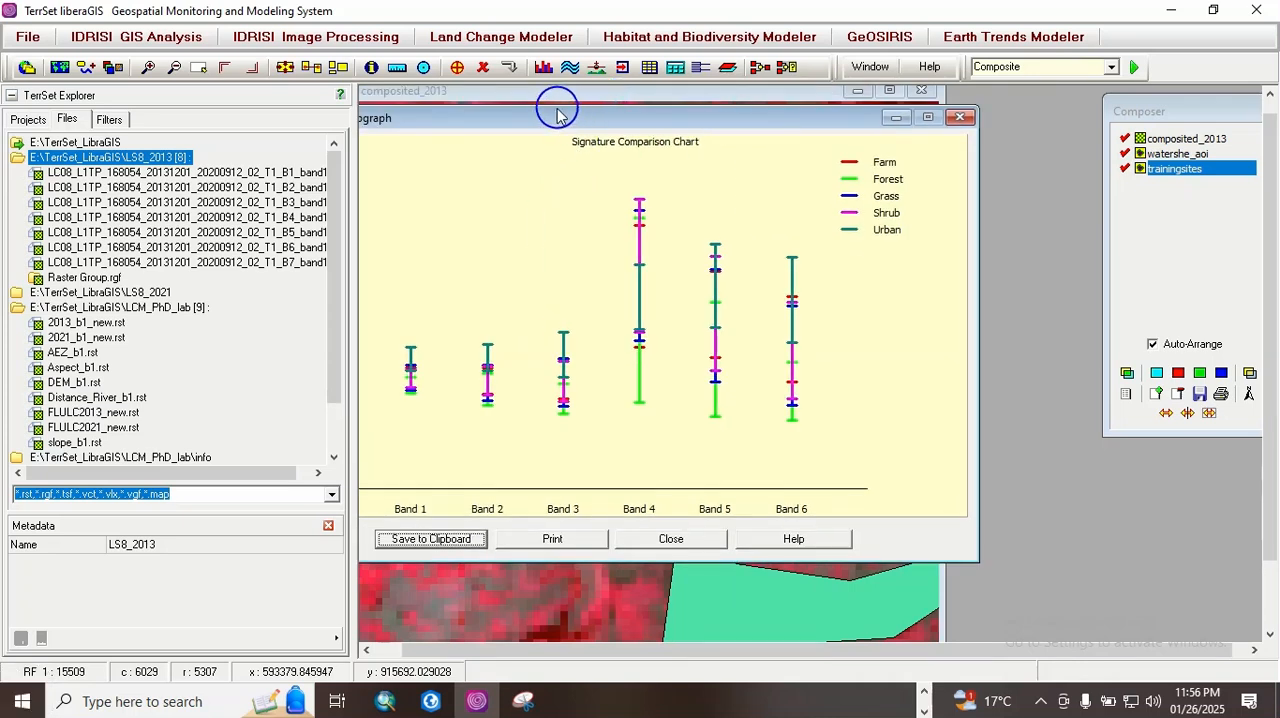
drag(495, 122, 559, 118)
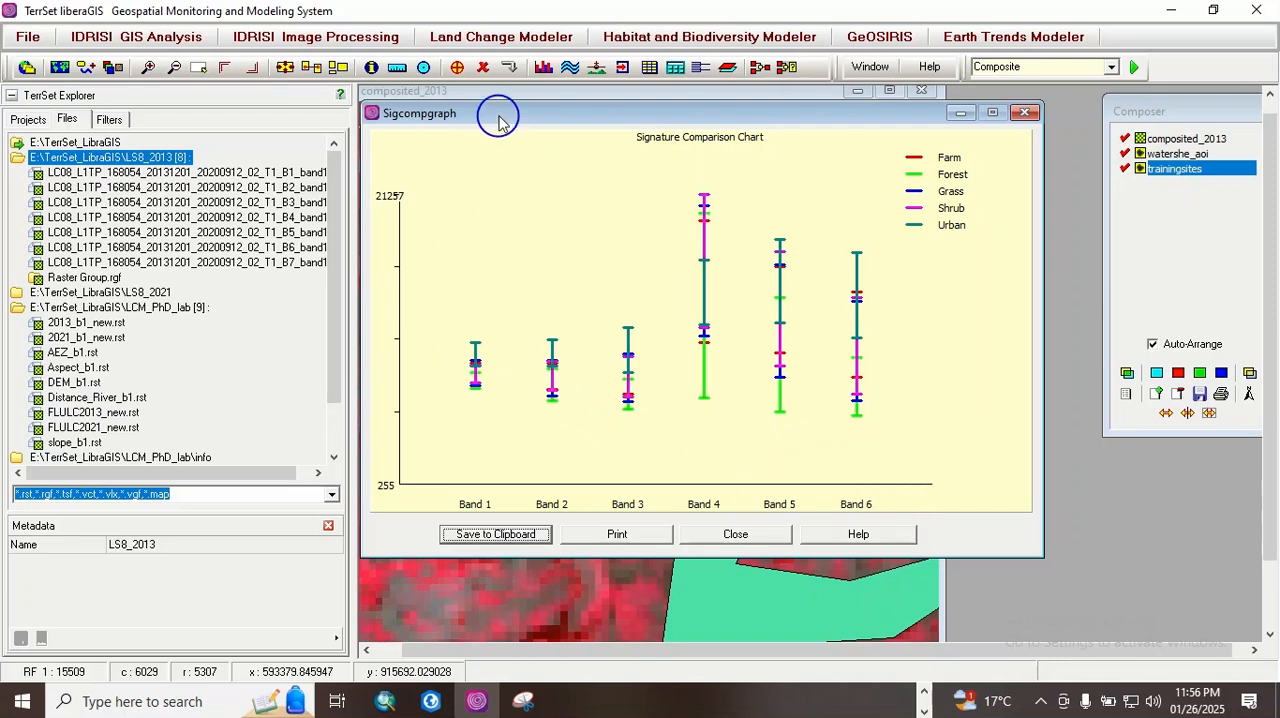
drag(496, 117, 559, 116)
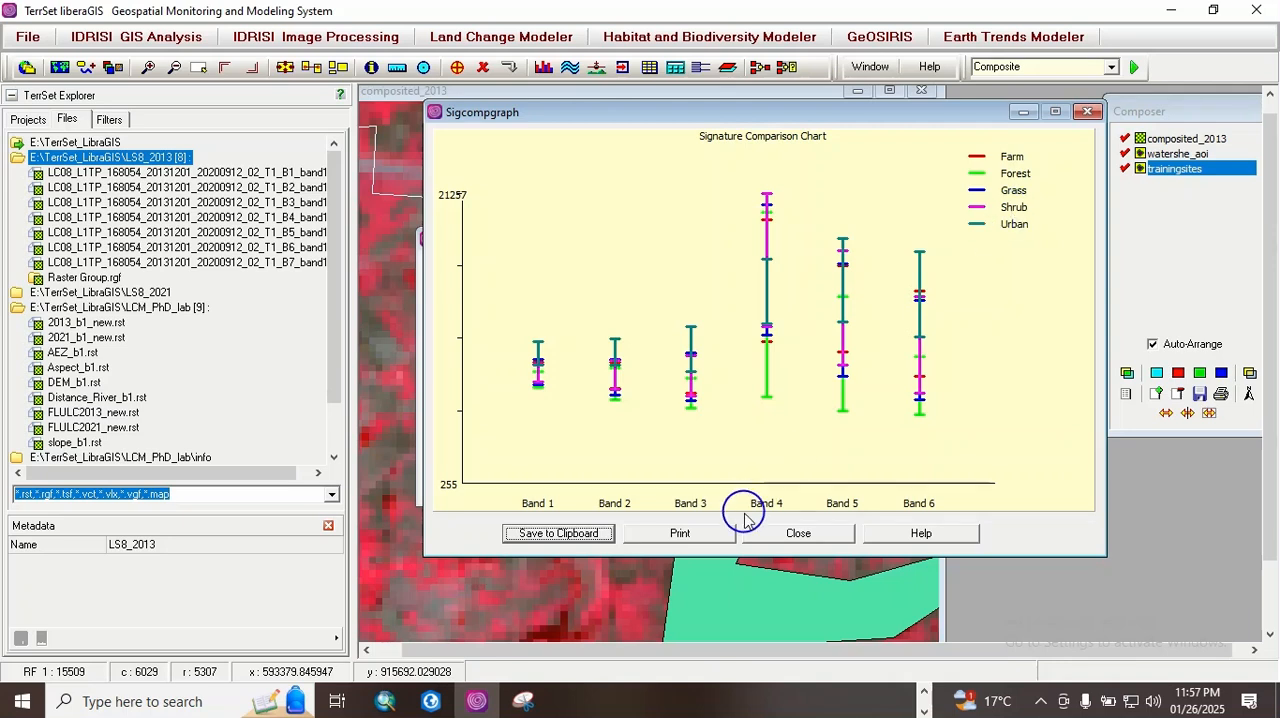
click(798, 530)
Step: Plot the signature comparison chart with the Mean display type and save it to the clipboard
click(441, 434)
click(543, 487)
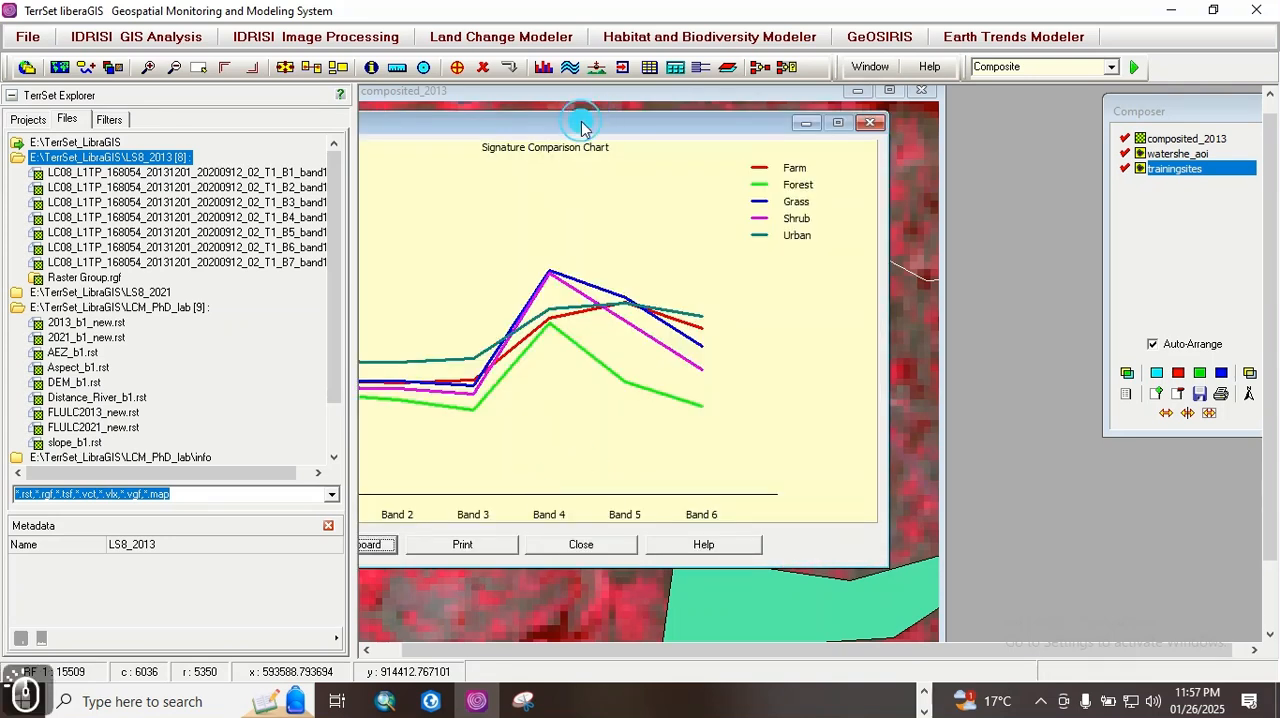
drag(577, 120, 725, 137)
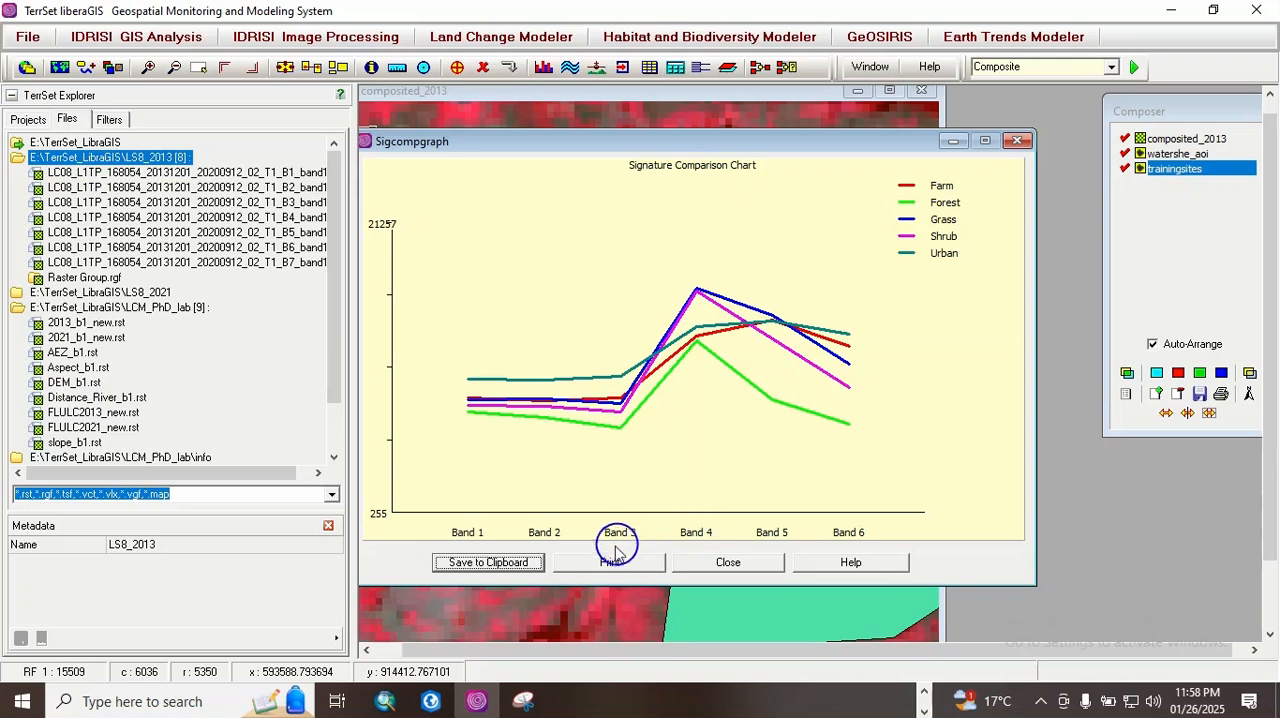
click(517, 565)
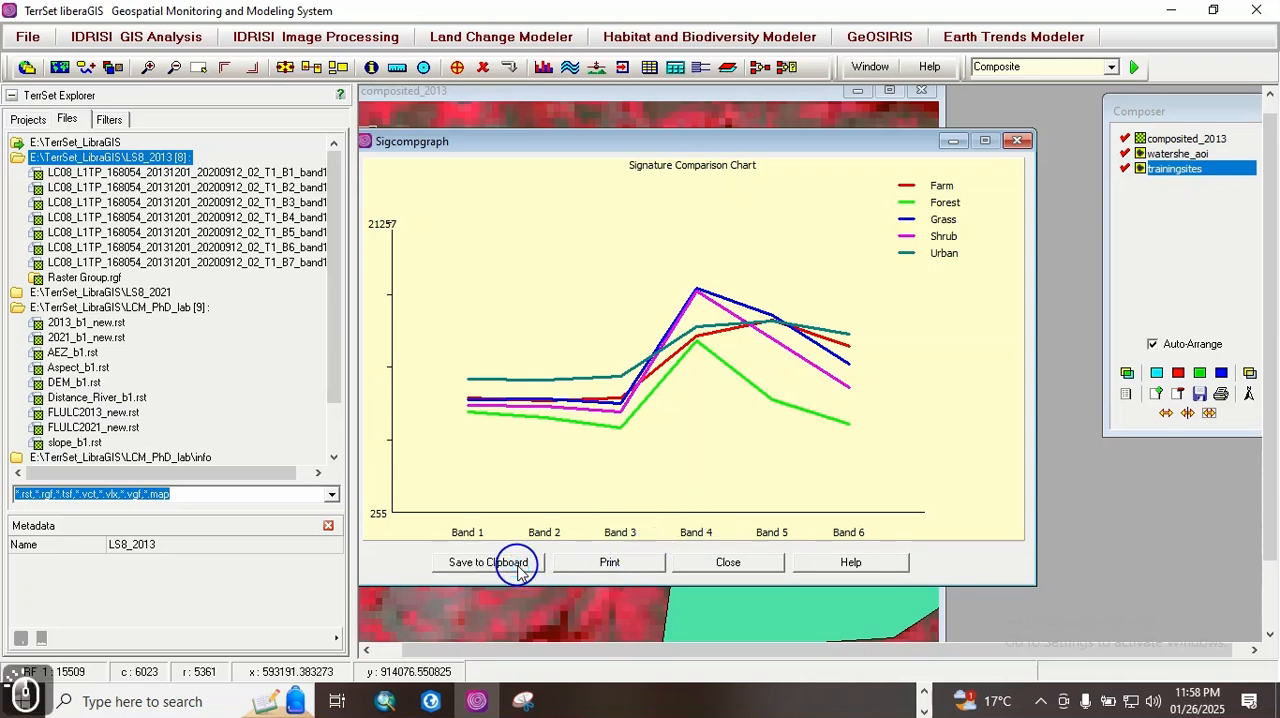
Step: Switch to Word, paste the mean signature chart into a new blank document, and dismiss the Office activation wizard
click(926, 692)
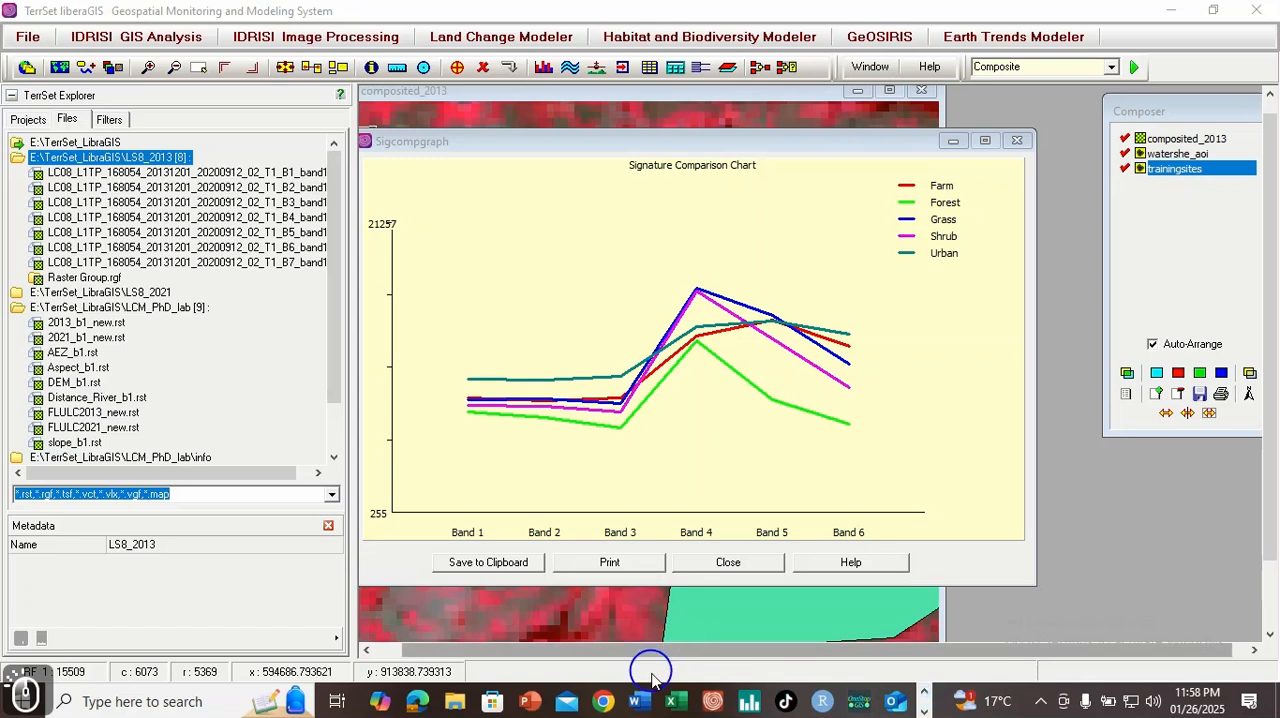
click(638, 702)
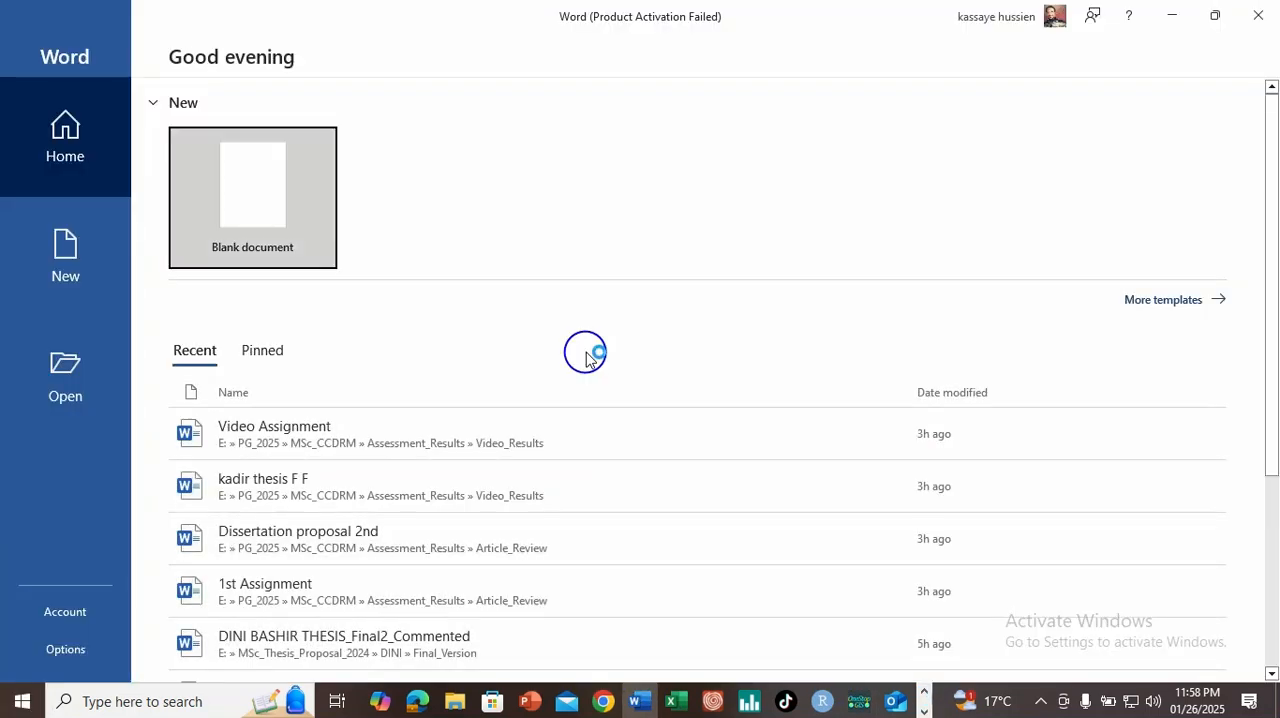
click(270, 200)
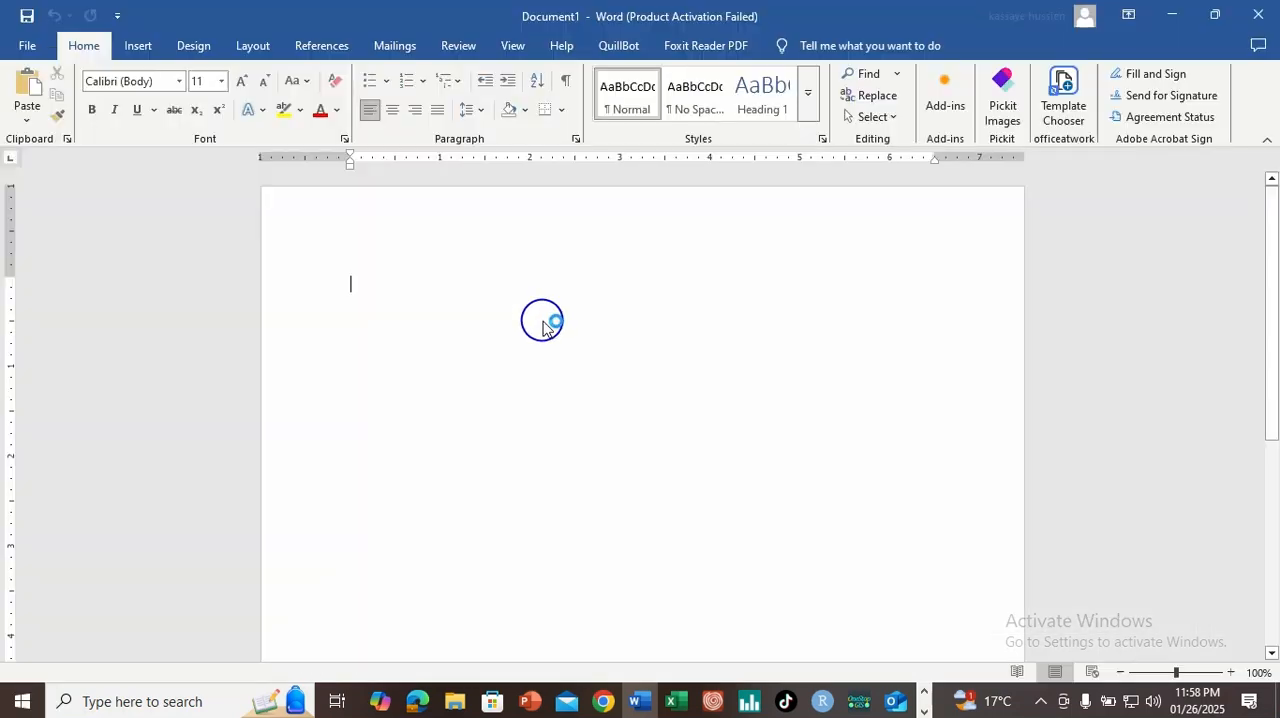
double_click(543, 321)
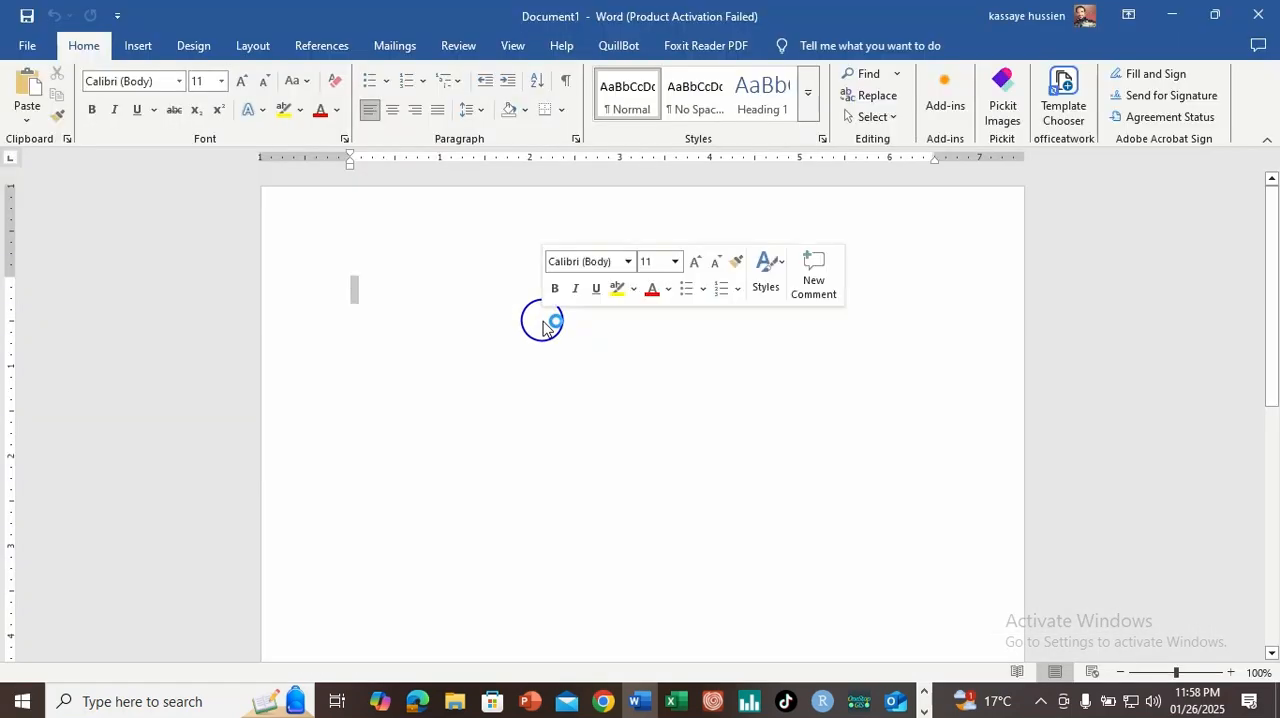
click(380, 292)
key(ctrl+v)
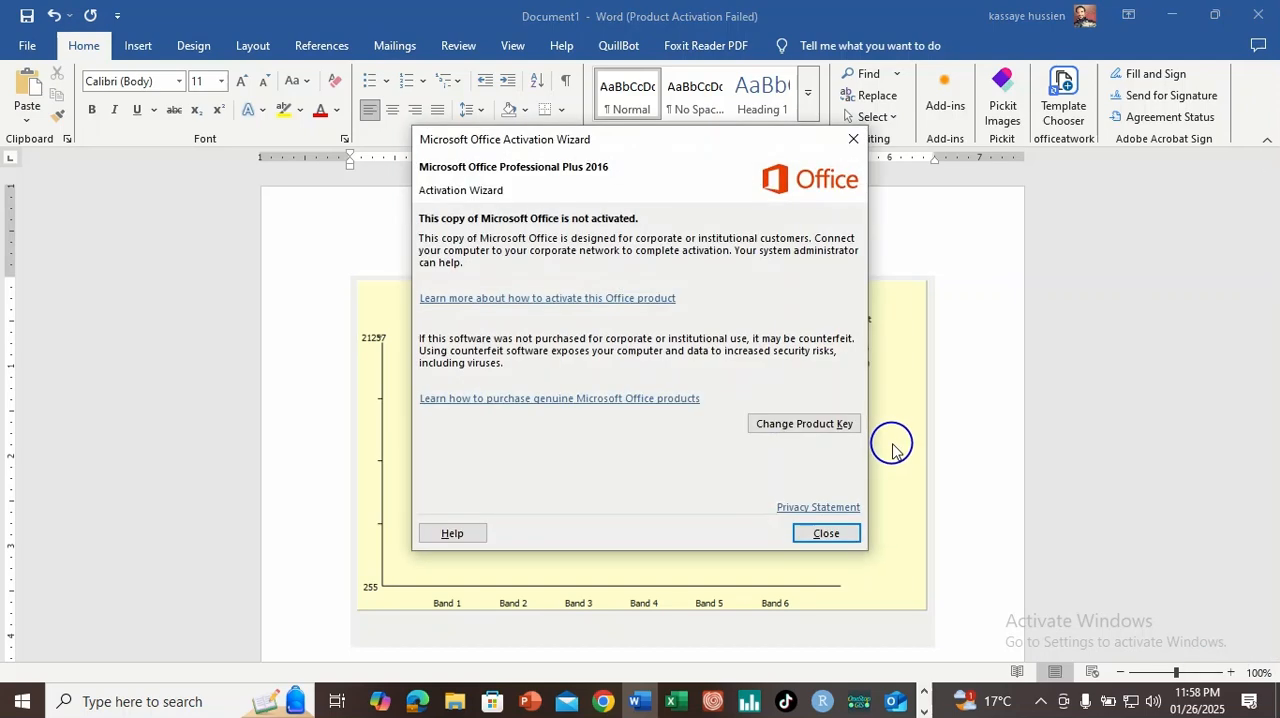
click(818, 532)
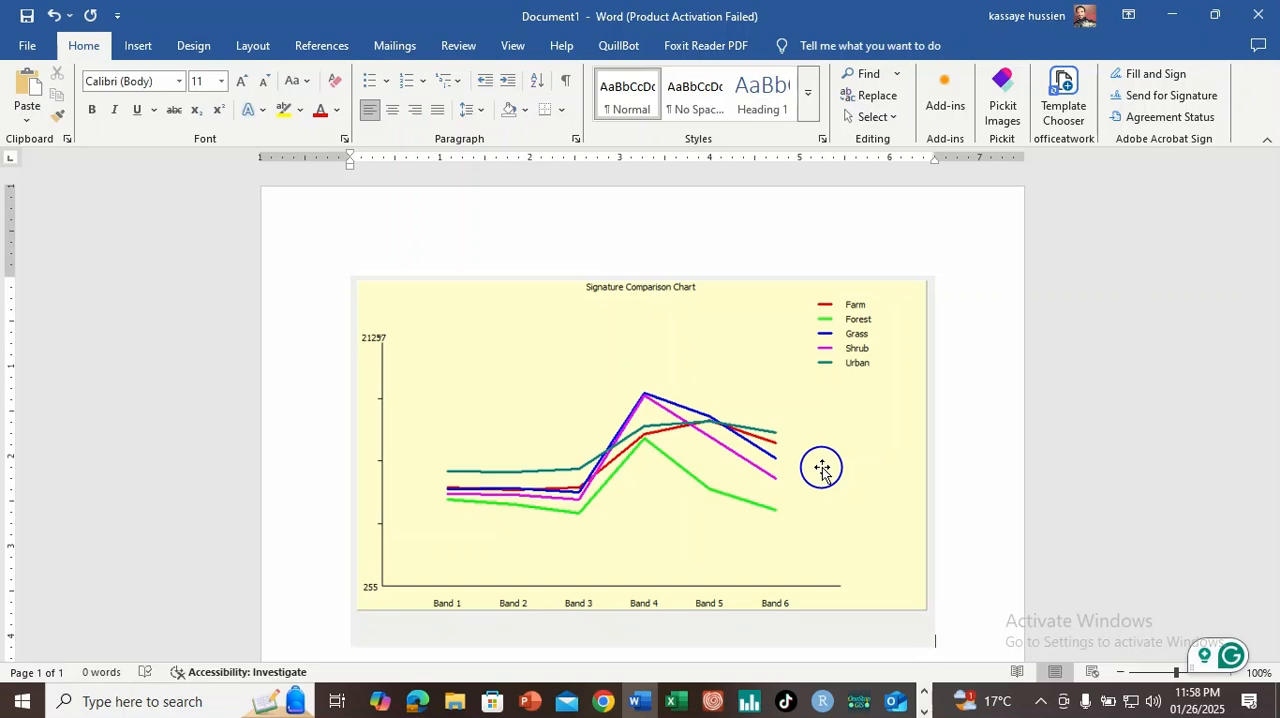
Step: Return to TerrSet, close the mean chart, and plot the signatures with the Minimum, maximum and mean display type
click(925, 710)
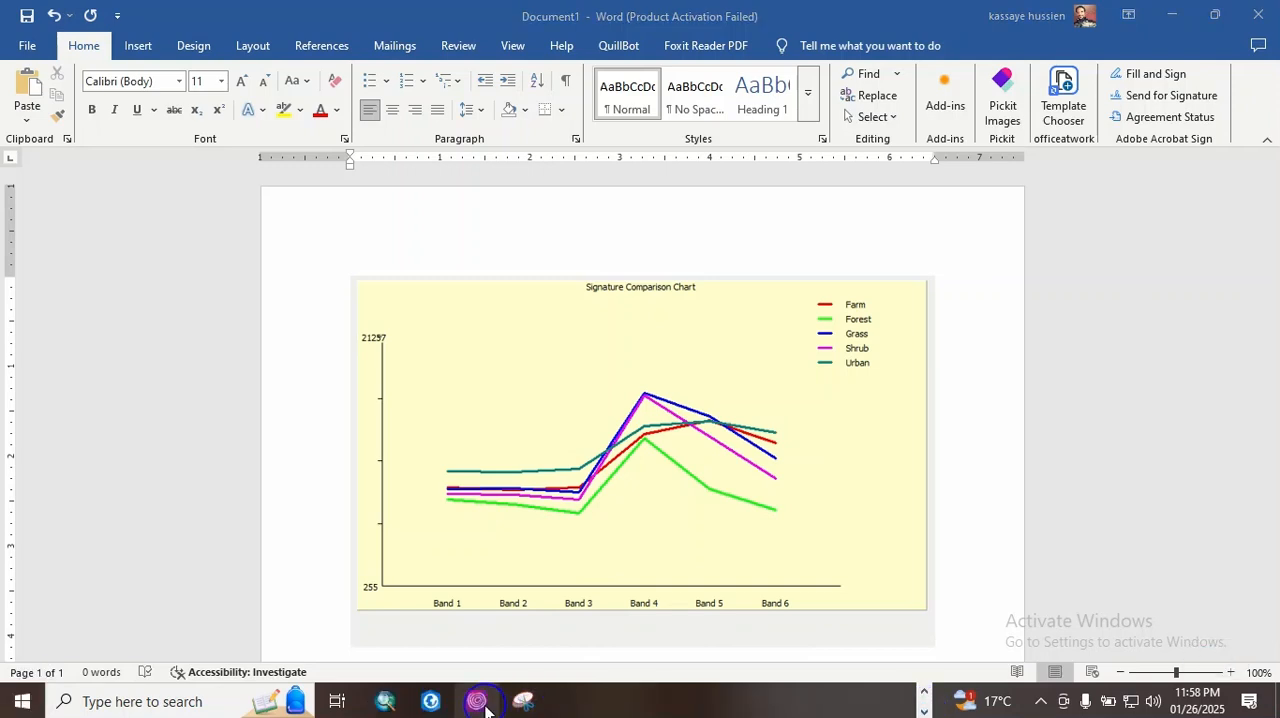
click(477, 701)
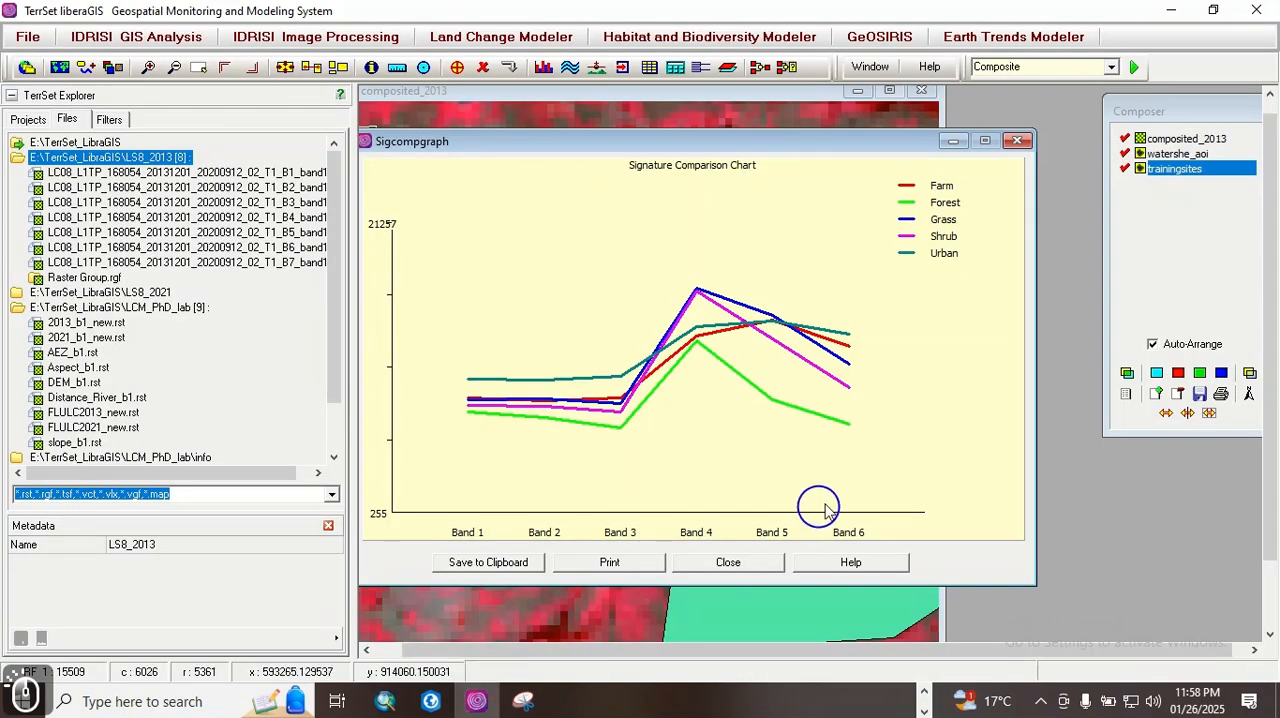
click(1017, 140)
click(512, 451)
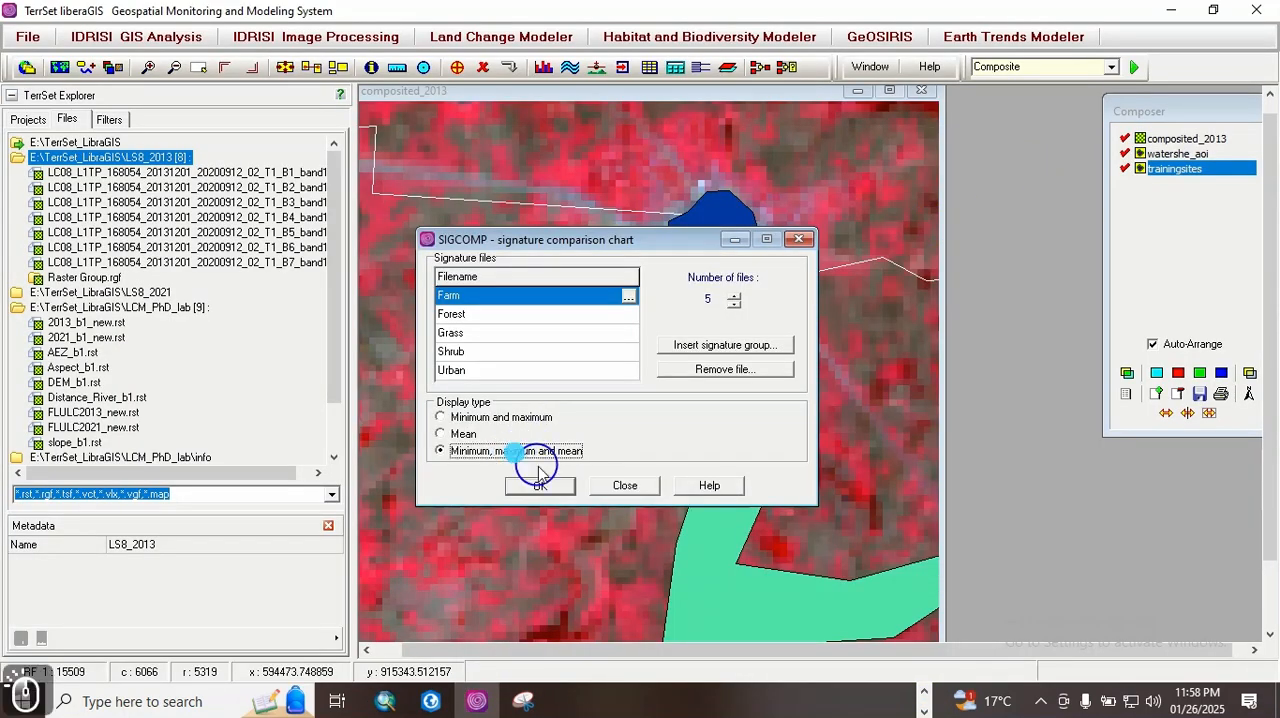
click(540, 486)
drag(539, 153, 700, 129)
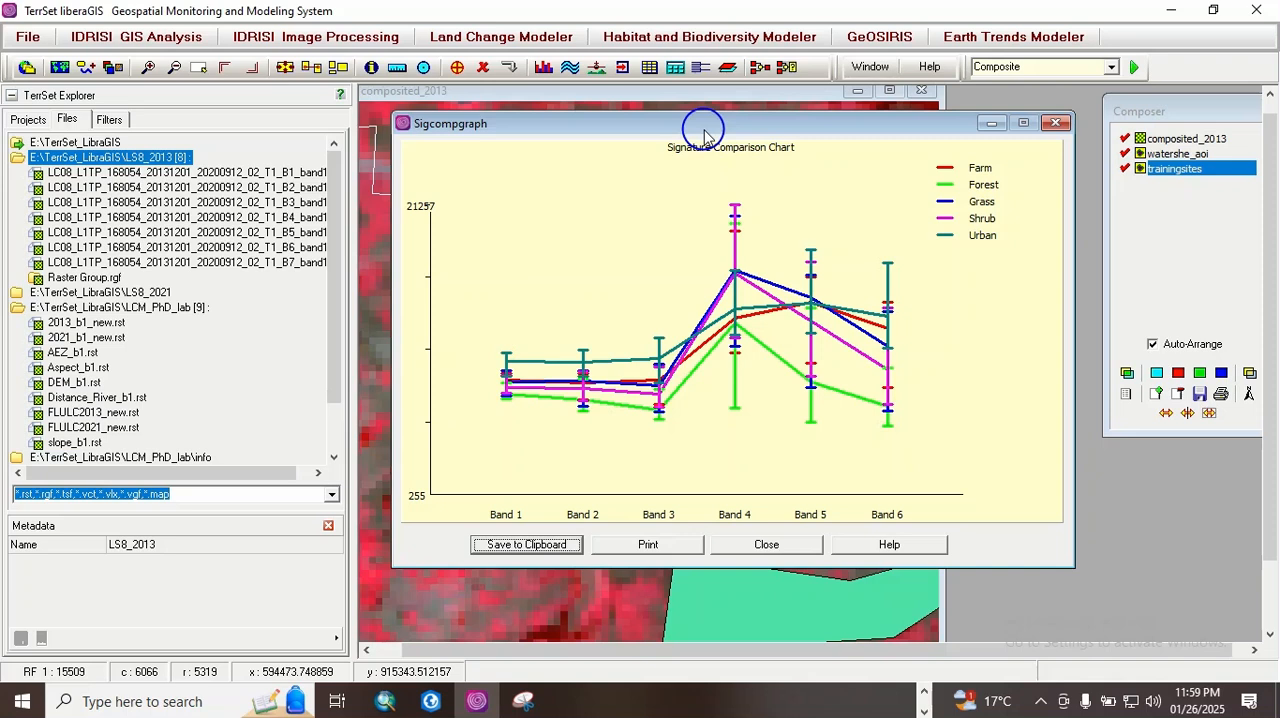
click(390, 267)
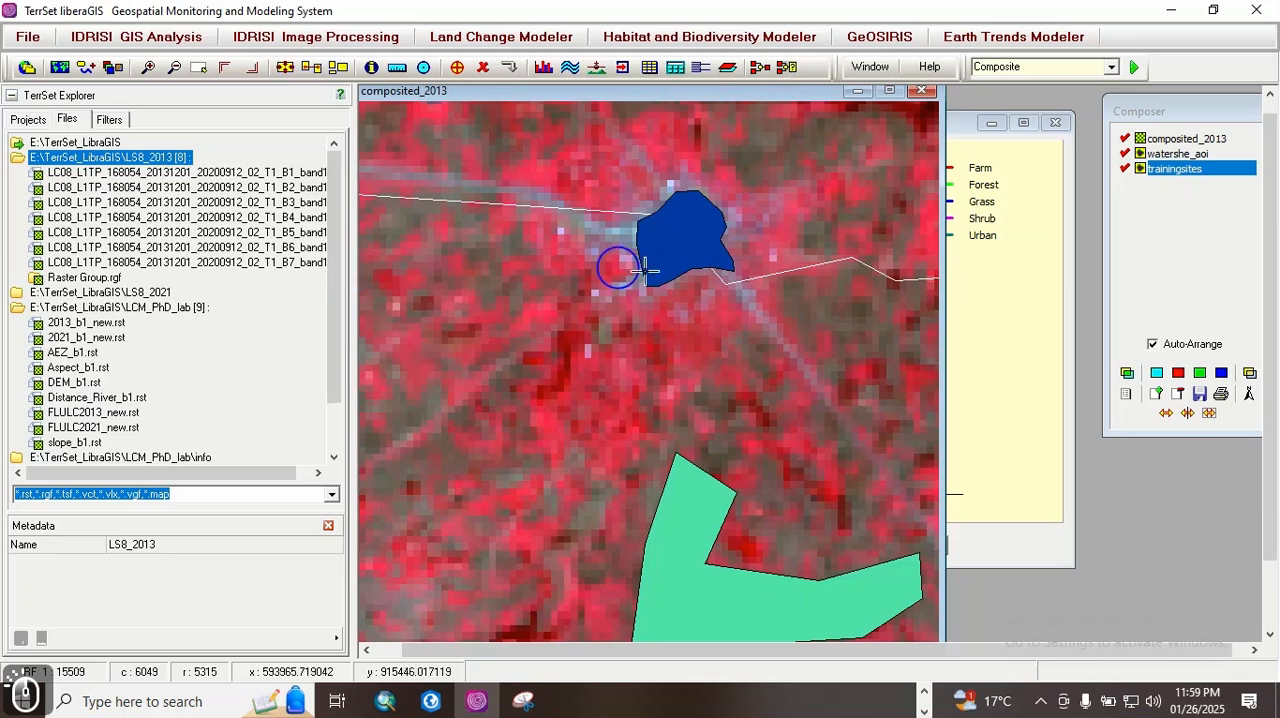
click(980, 285)
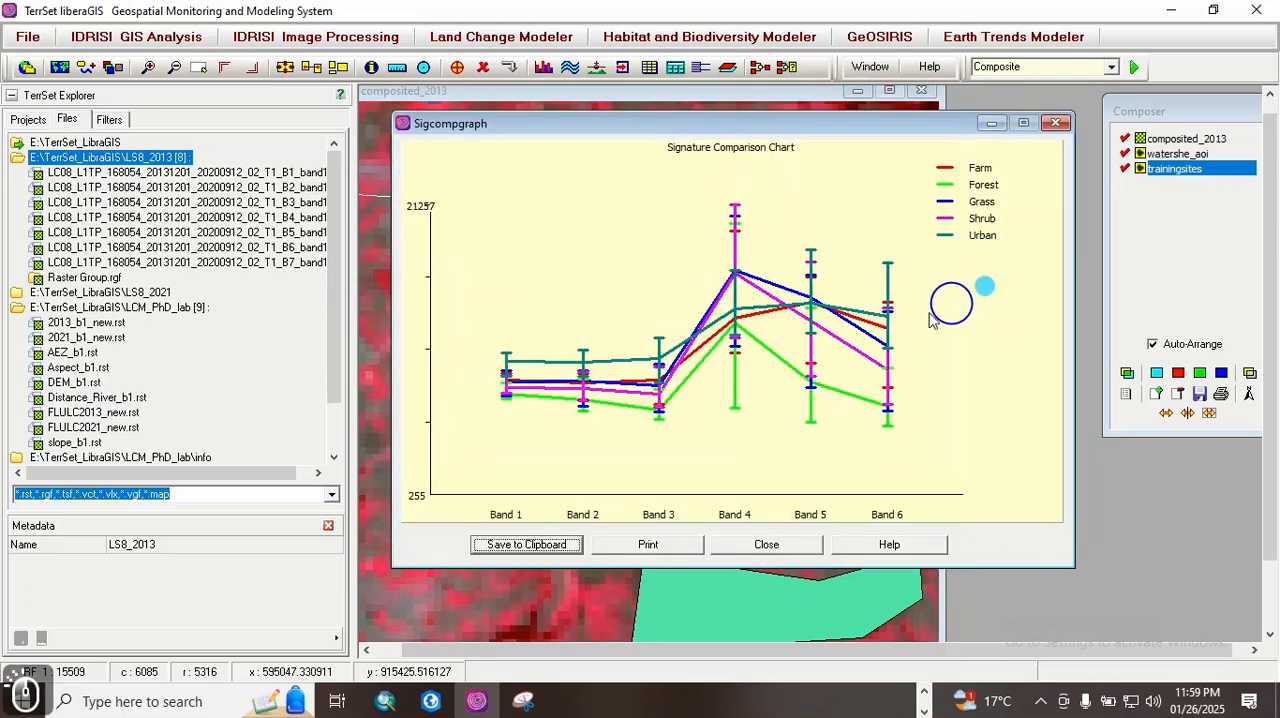
click(372, 352)
click(963, 268)
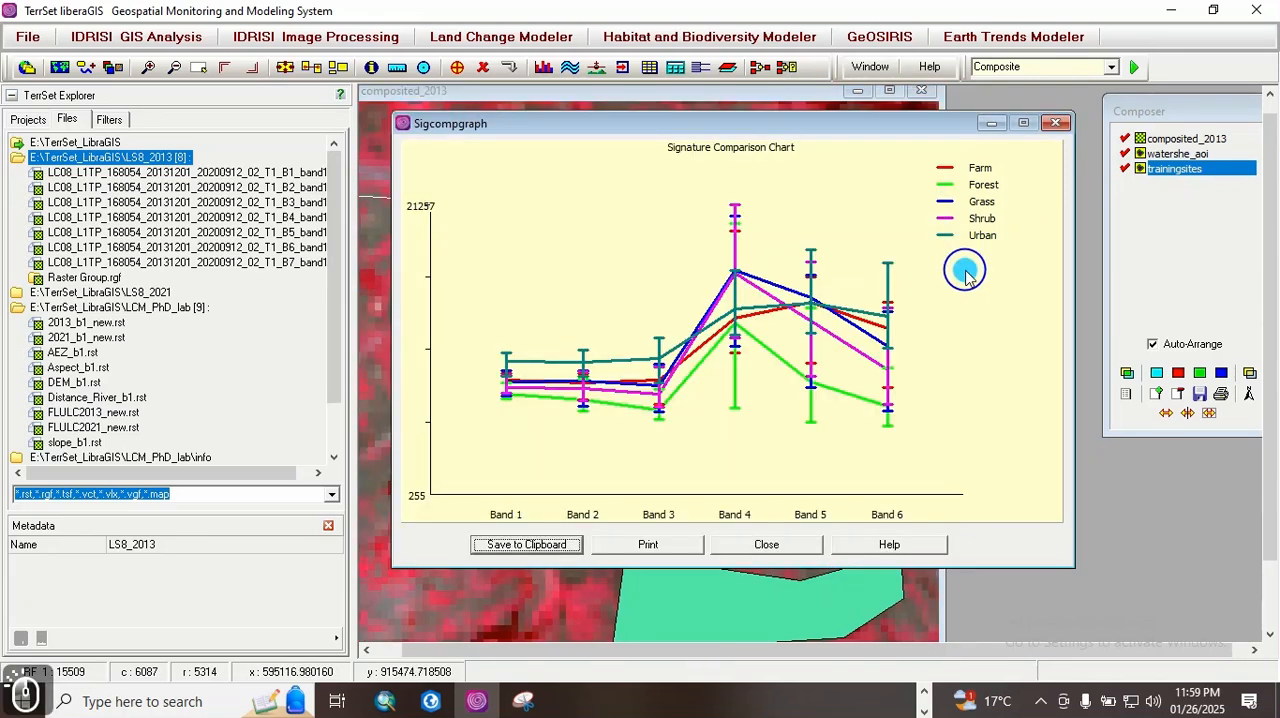
Step: Save the minimum, maximum and mean chart to the clipboard and paste it below the first chart in the Word document
click(578, 549)
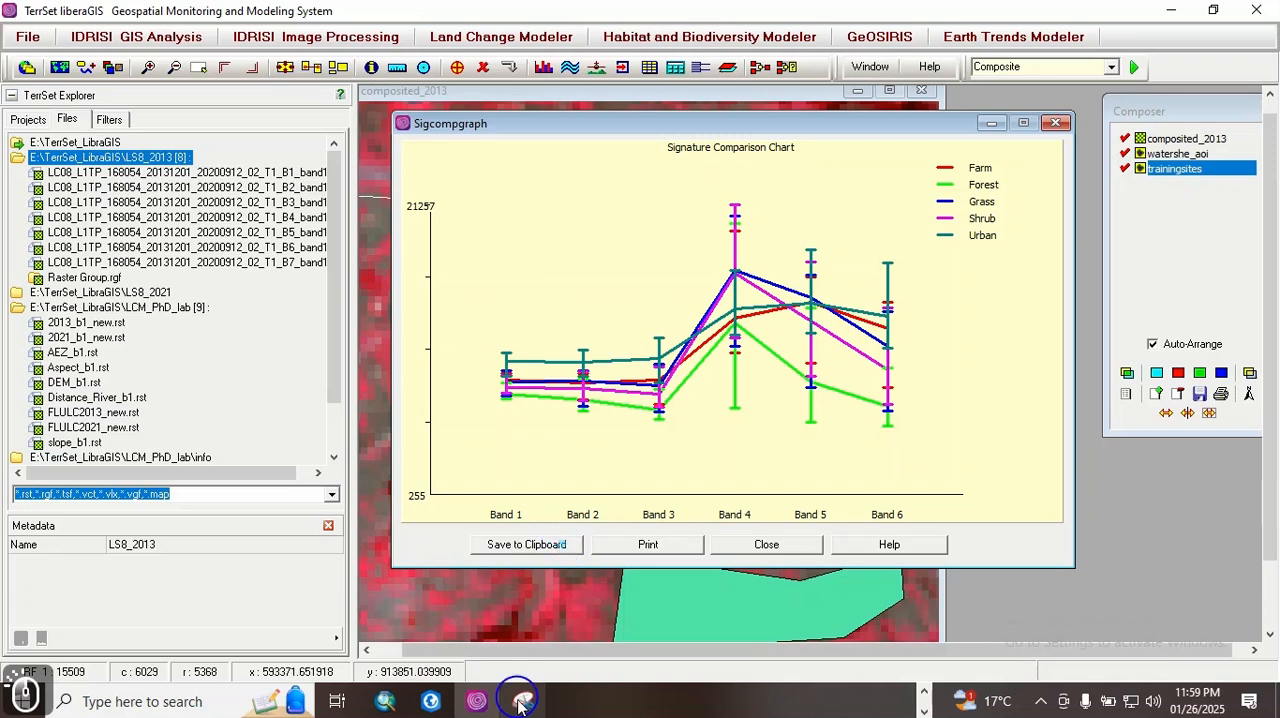
click(923, 709)
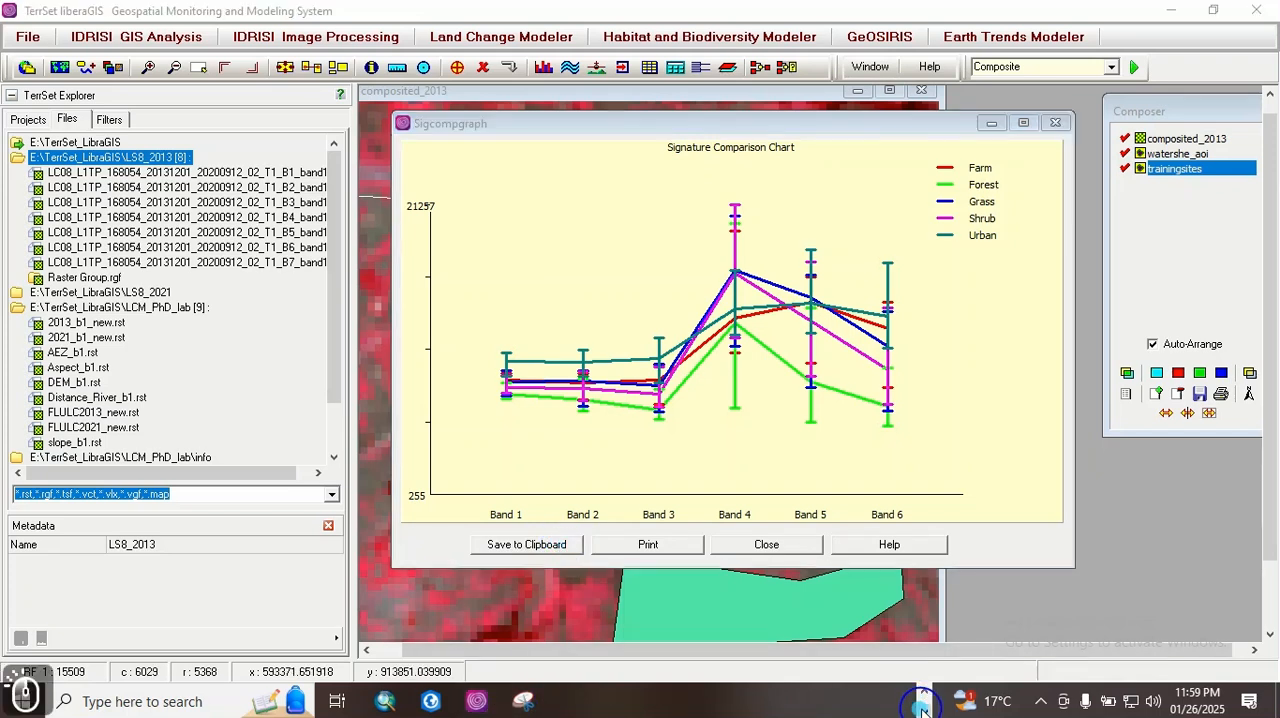
click(924, 692)
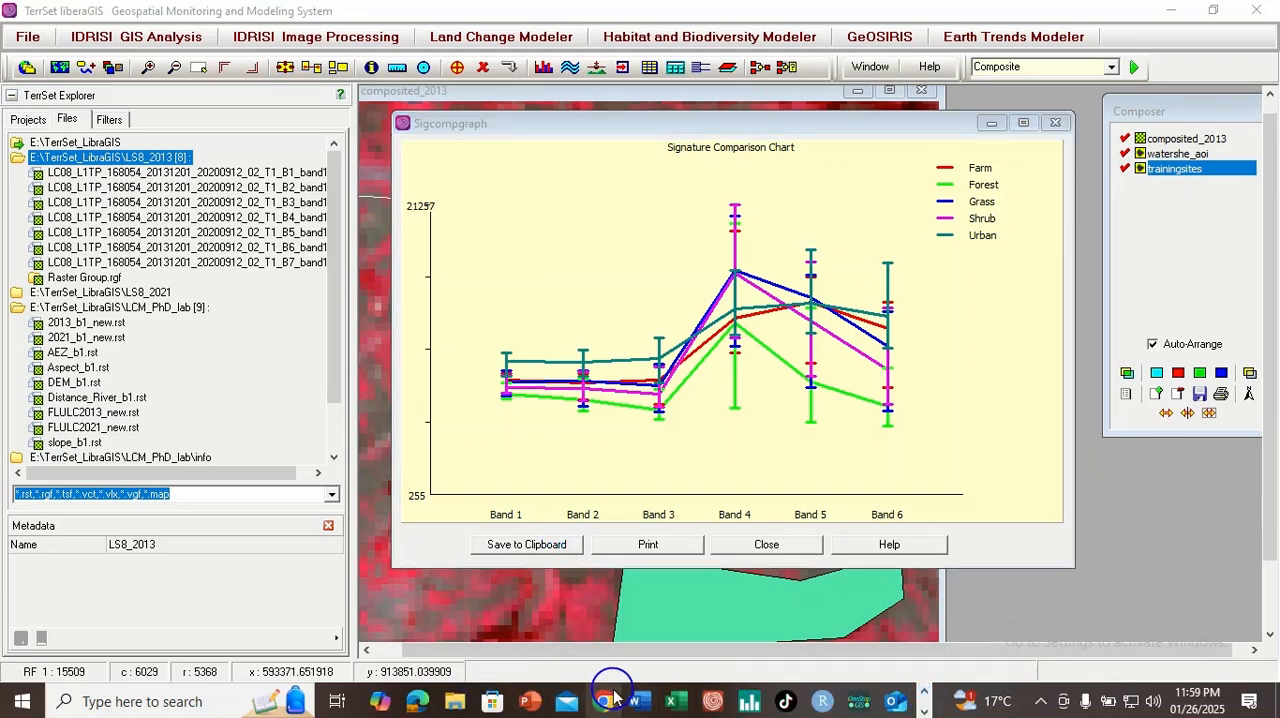
click(641, 704)
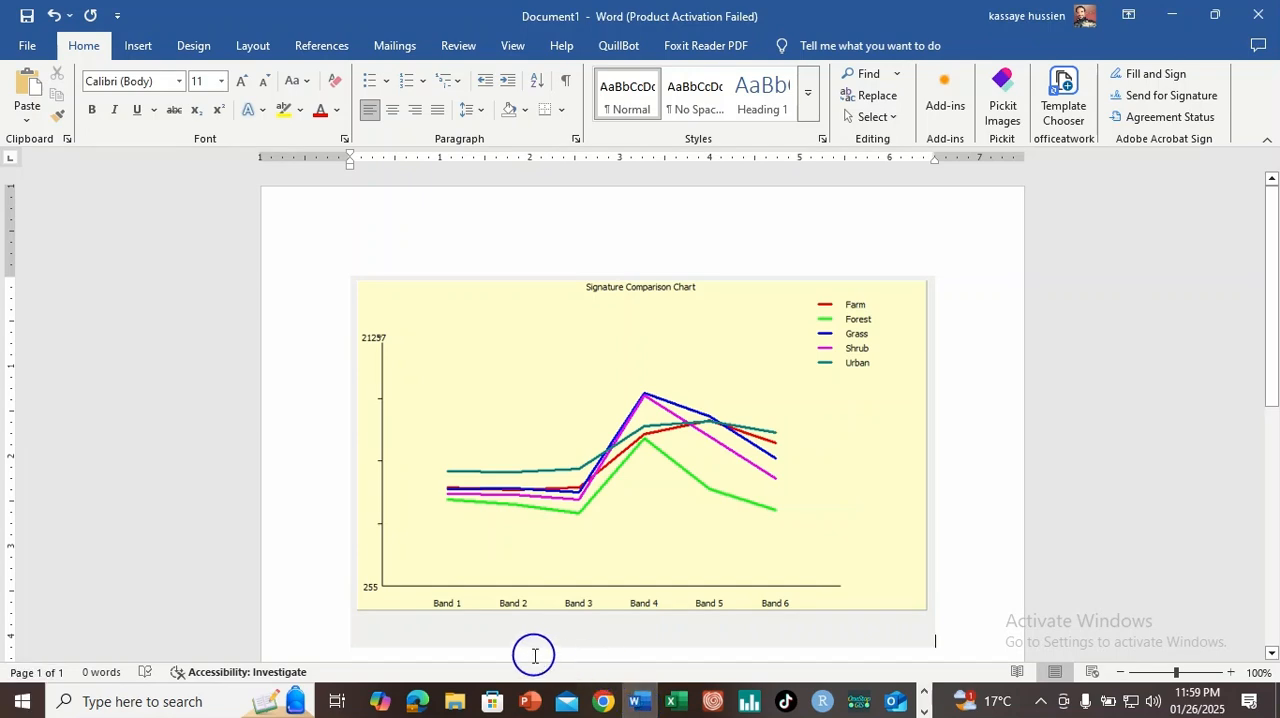
key(ctrl+v)
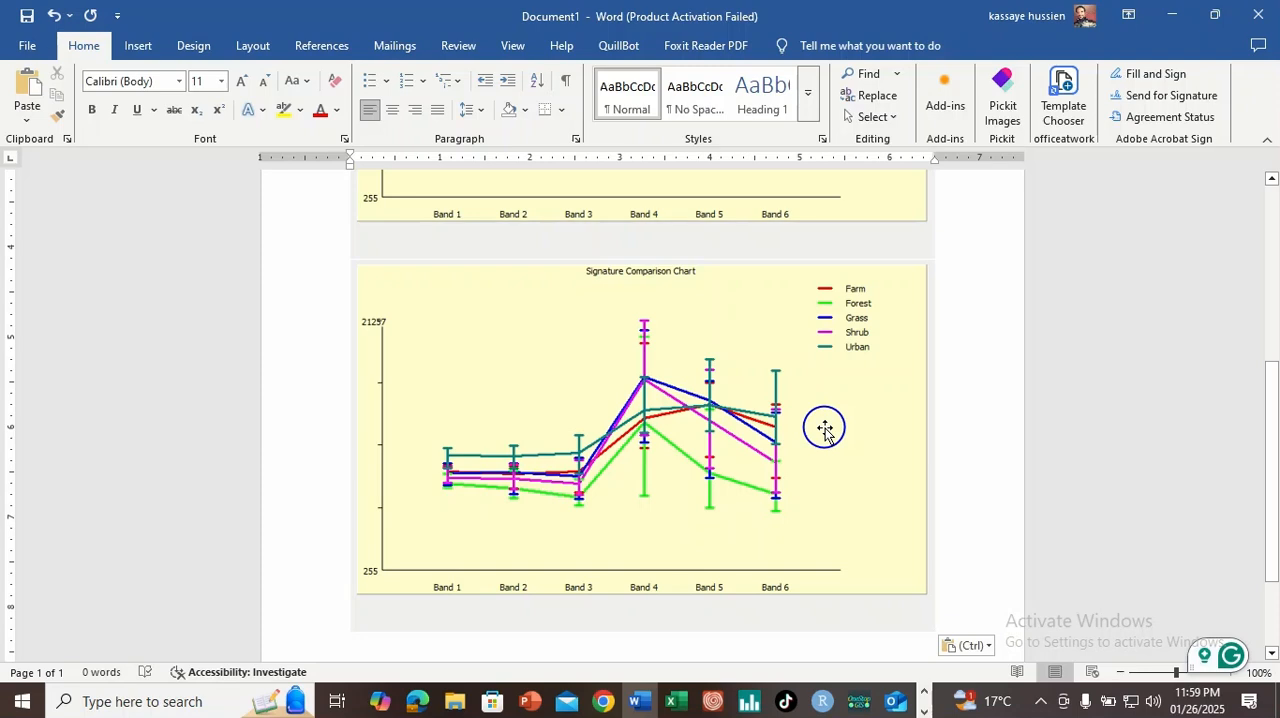
click(897, 703)
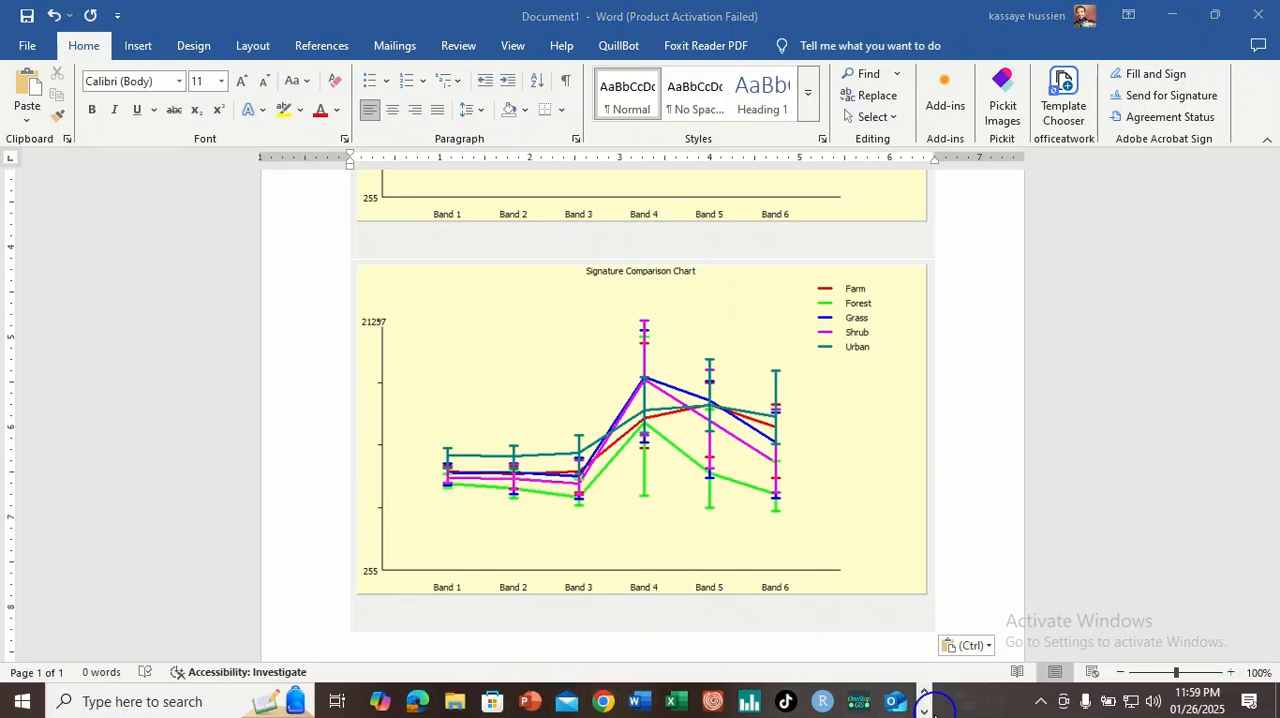
Step: Return to TerrSet and close the minimum, maximum and mean signature comparison chart
click(924, 711)
click(479, 701)
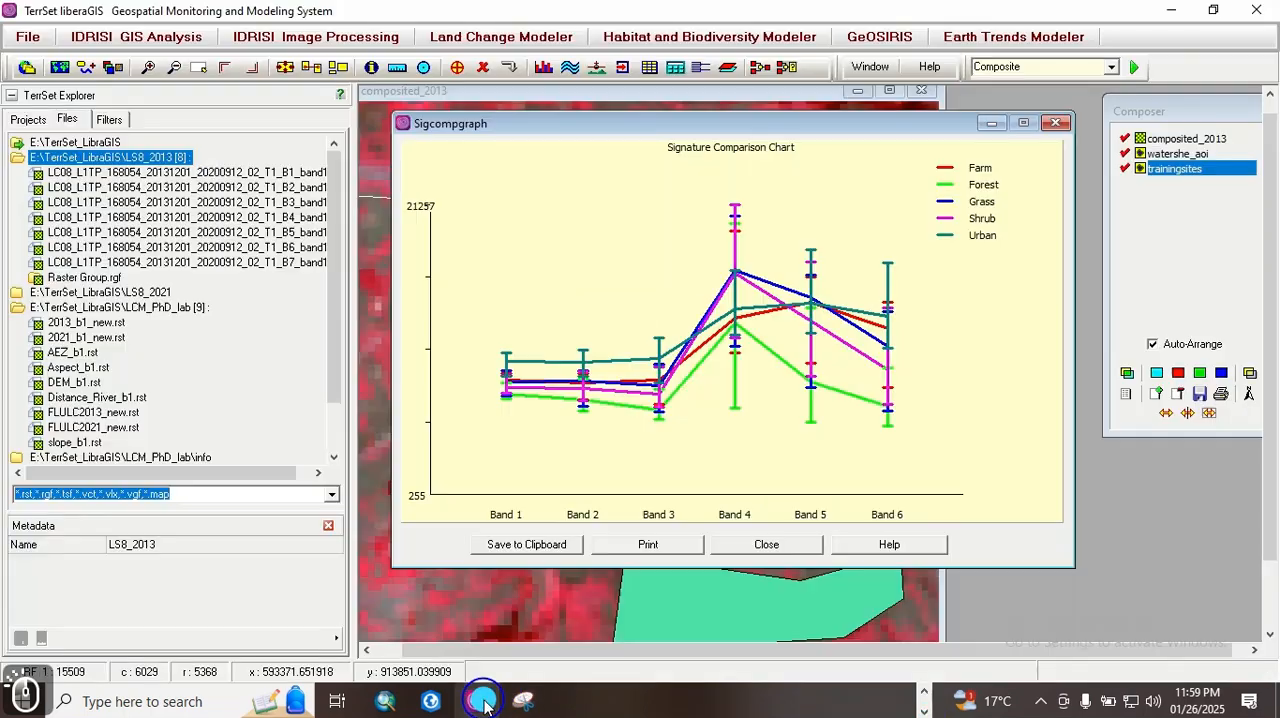
click(1055, 125)
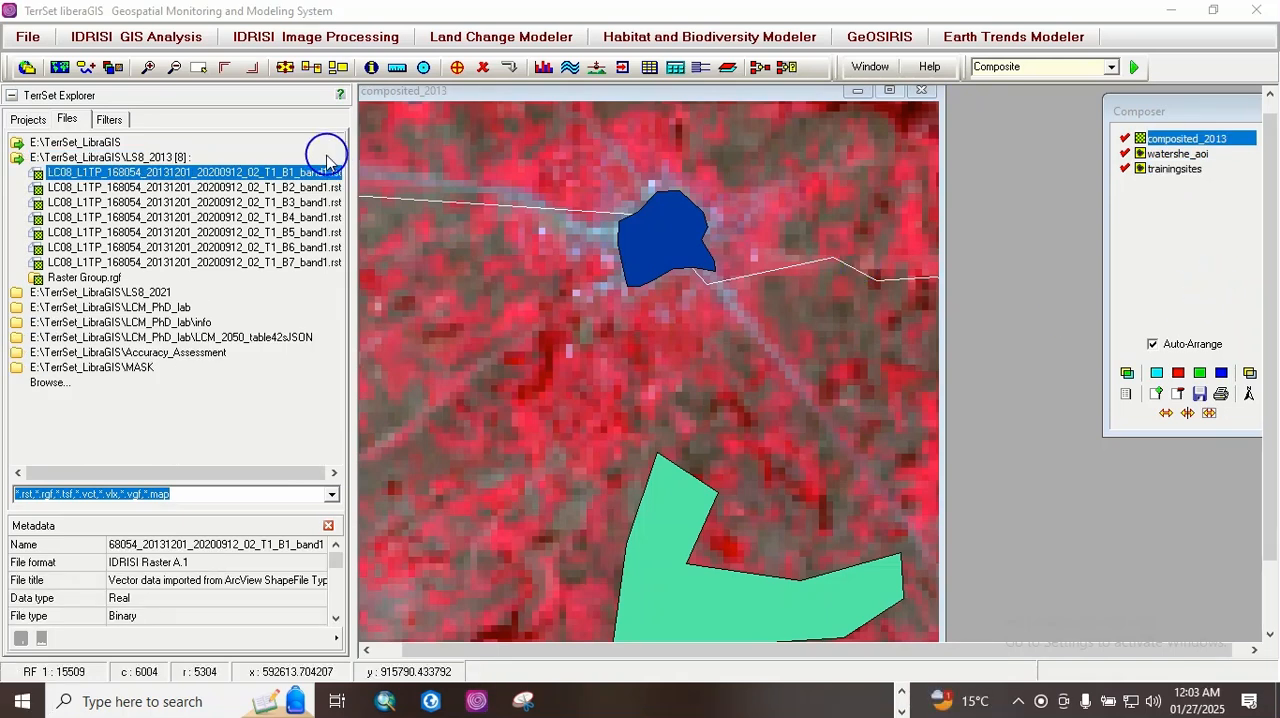
Step: Open the SCATTER module and assign the 2013 Landsat B4 image to the Y axis and the B6 image to the X axis
click(335, 37)
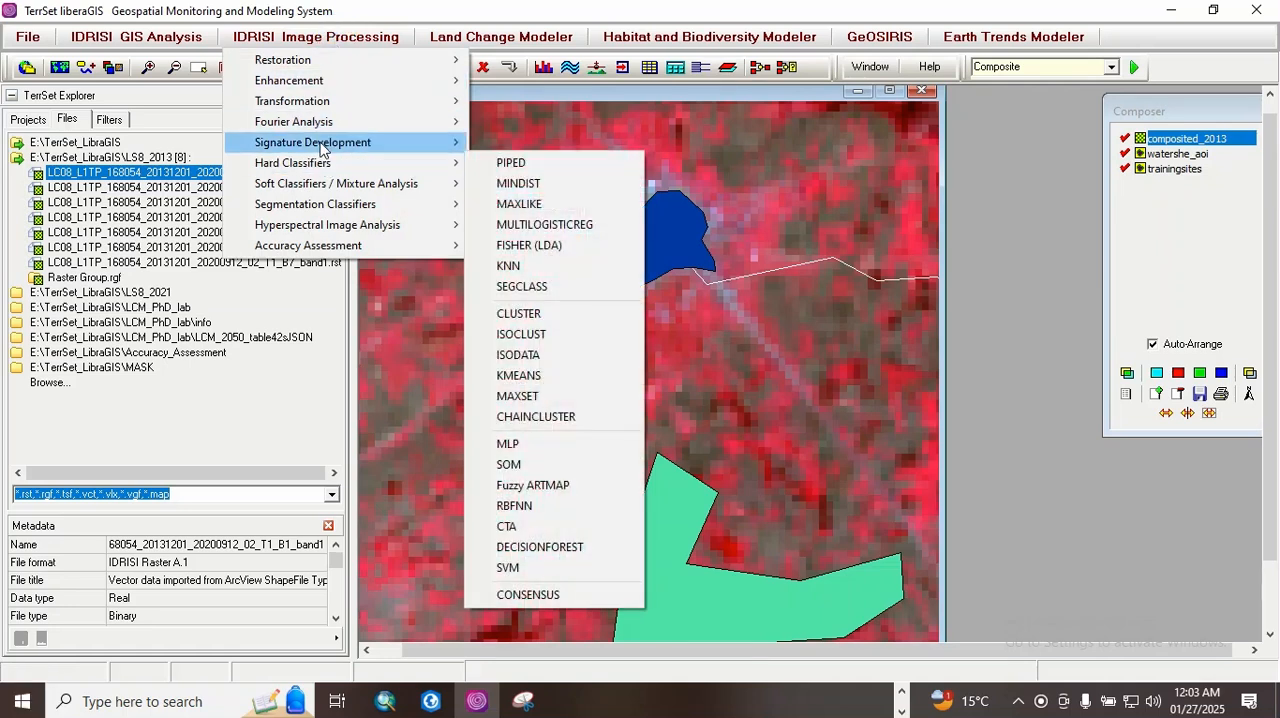
mouse_move(400, 143)
click(520, 341)
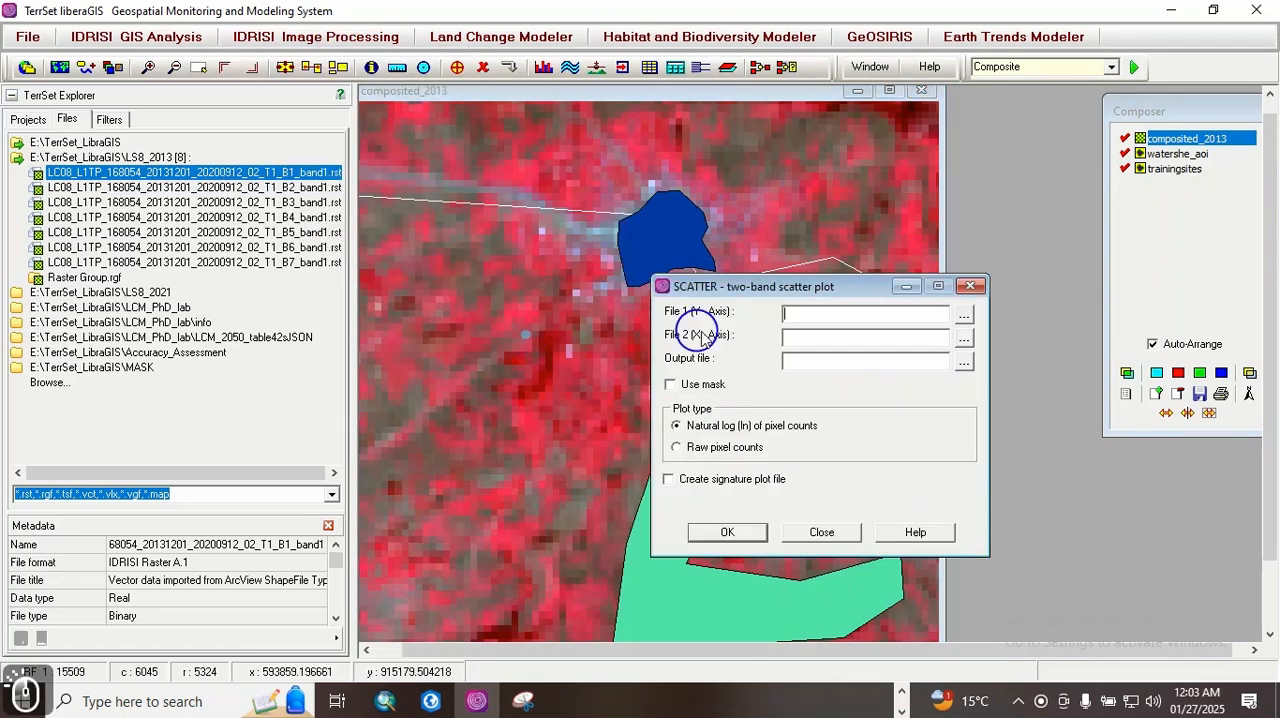
drag(710, 290, 558, 210)
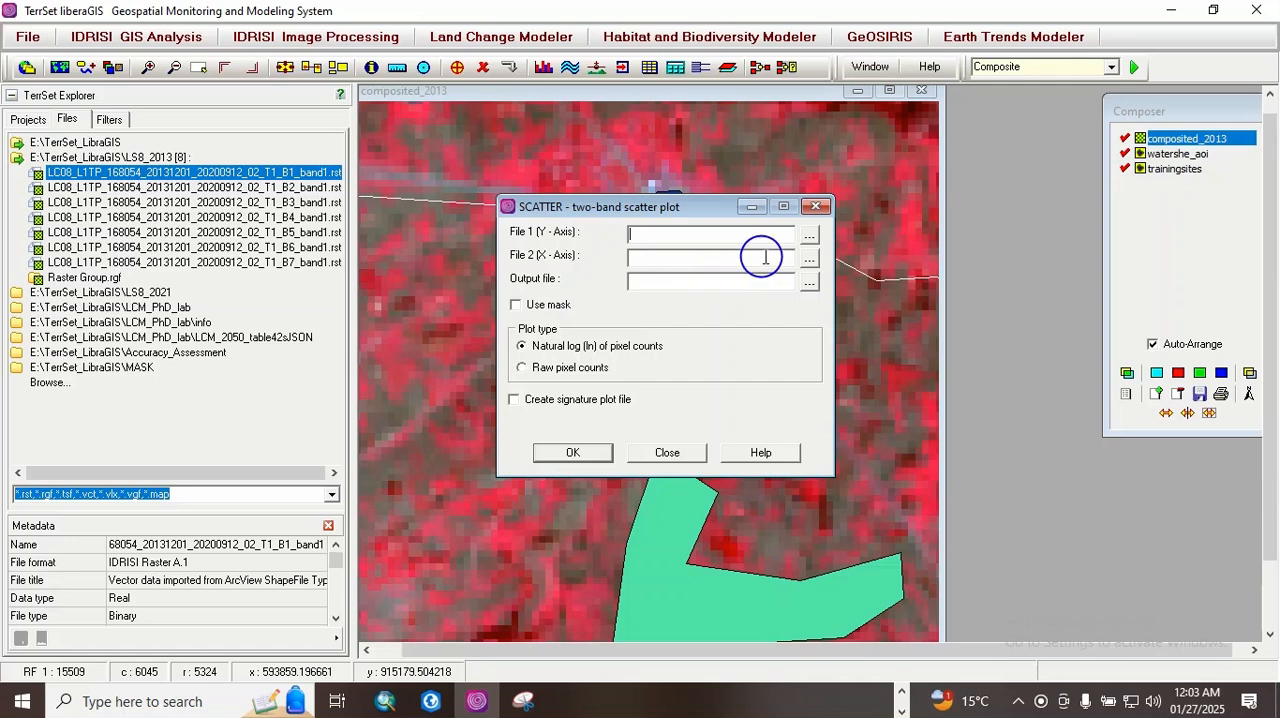
click(809, 234)
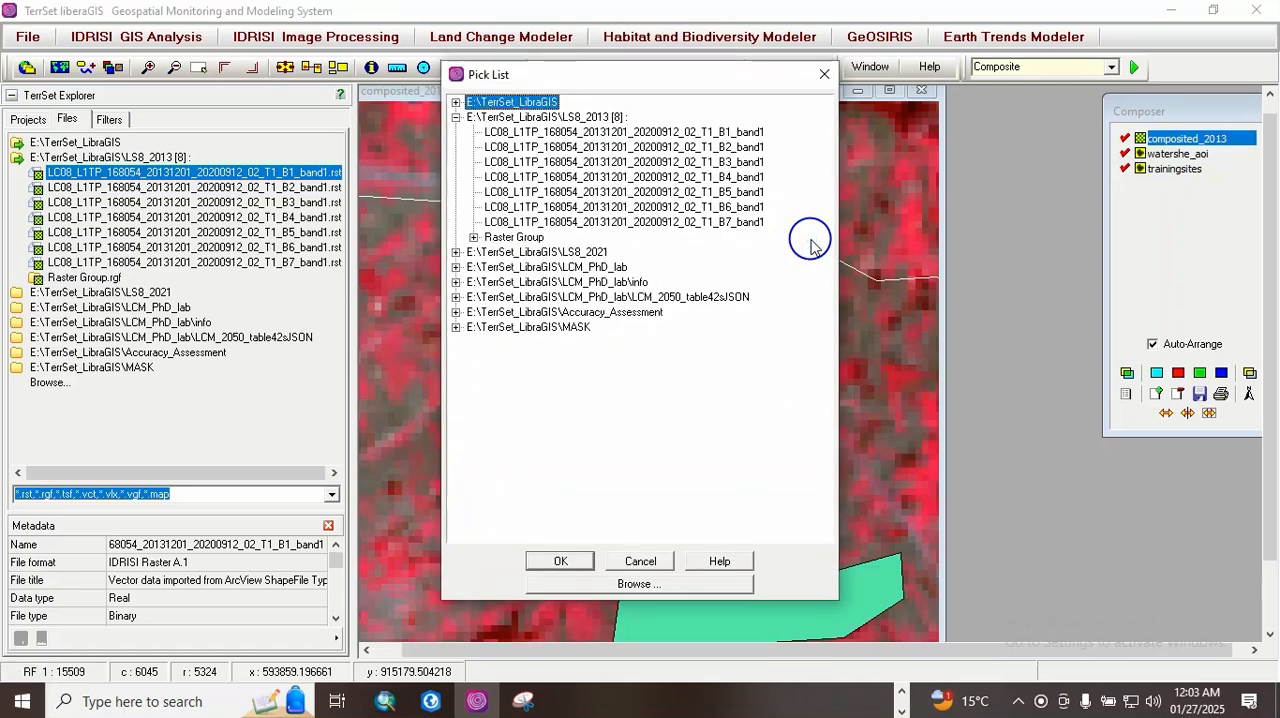
double_click(752, 176)
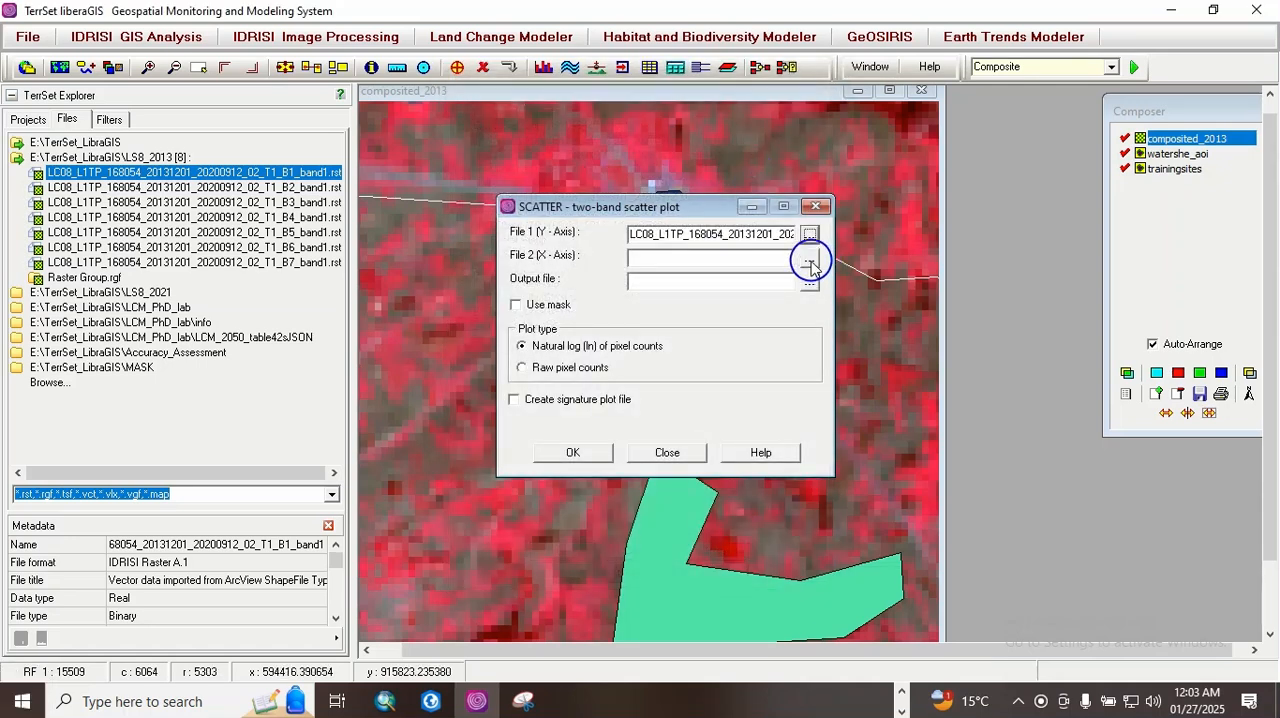
click(809, 256)
double_click(757, 207)
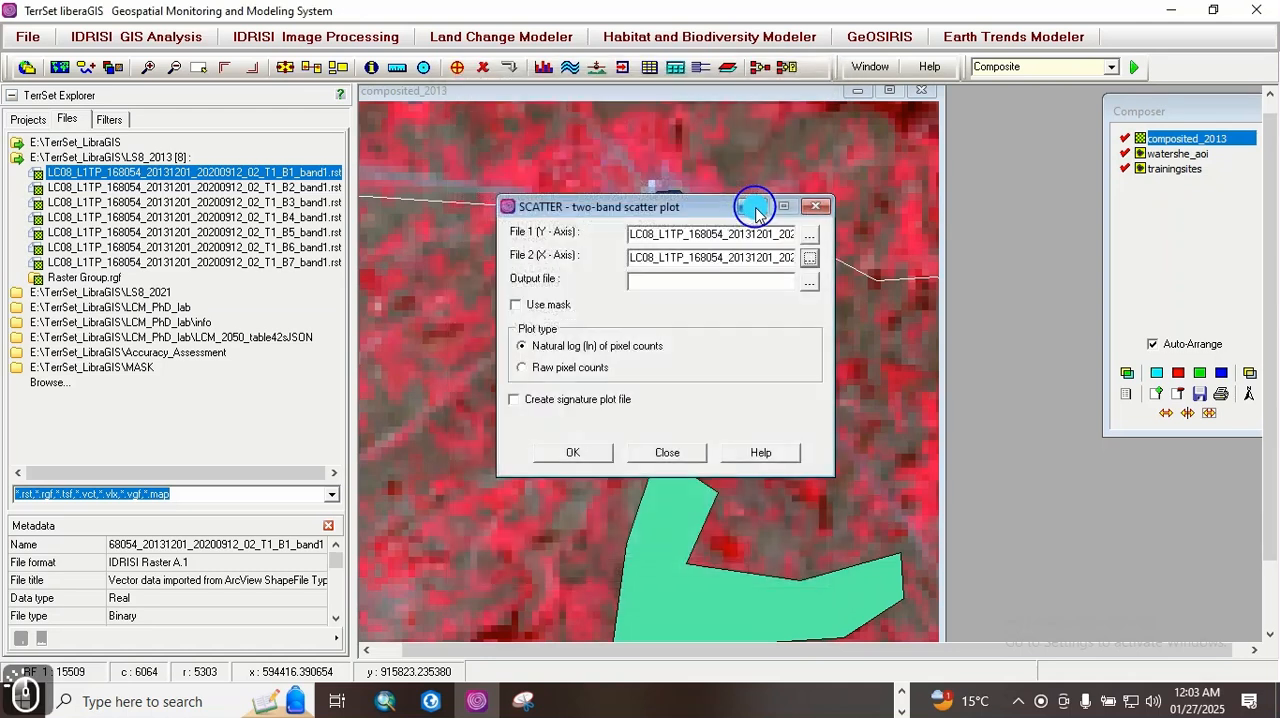
Step: Name the scatter plot output file B4B6 and generate the plot with natural log pixel counts
click(646, 281)
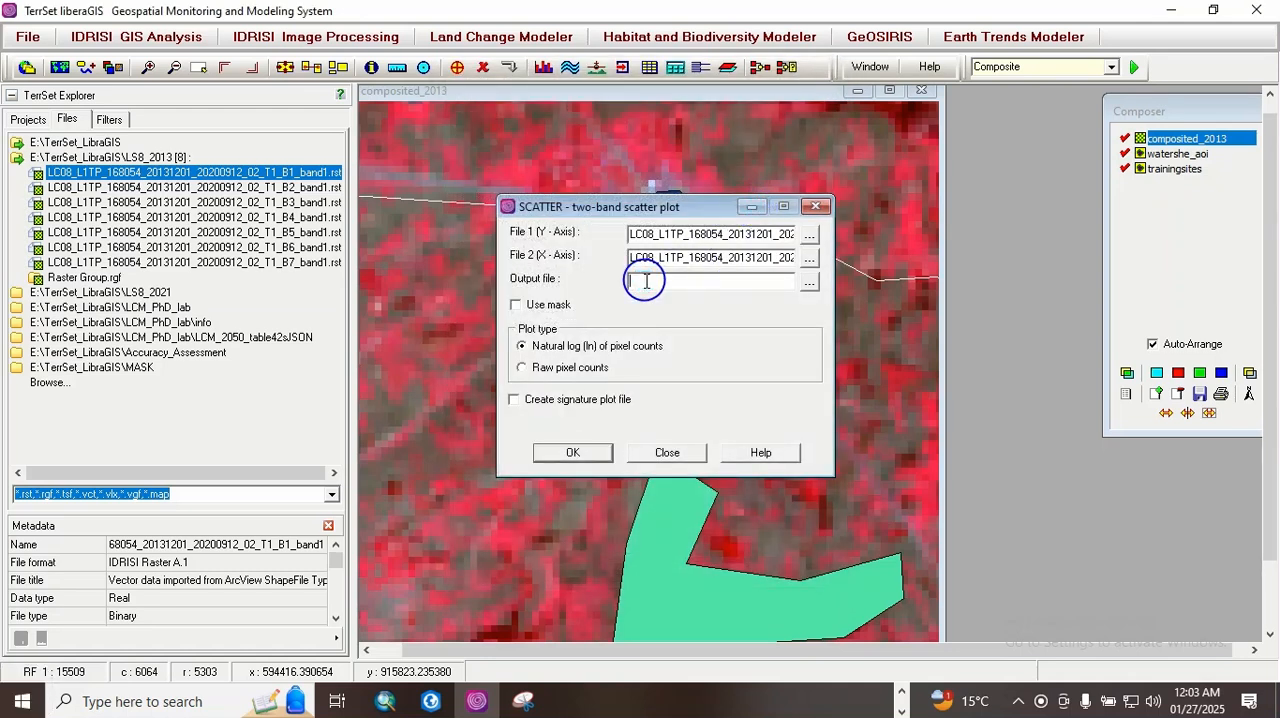
text(B4b6)
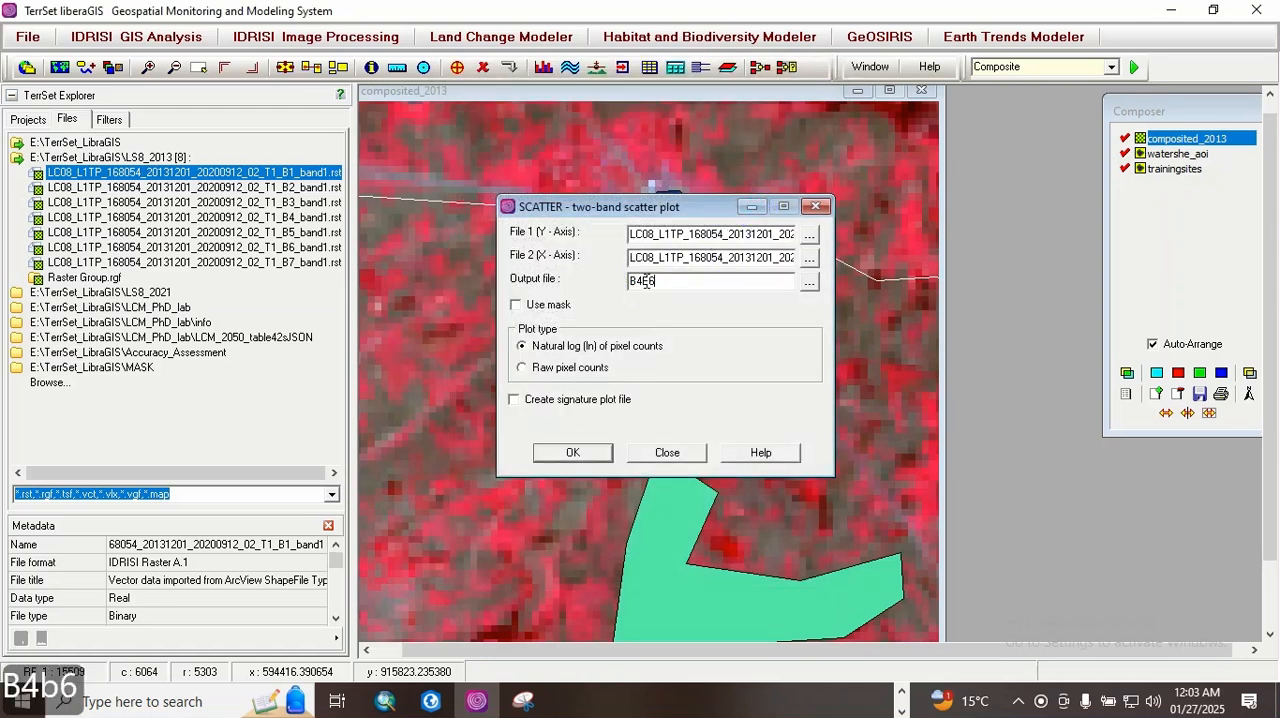
click(645, 281)
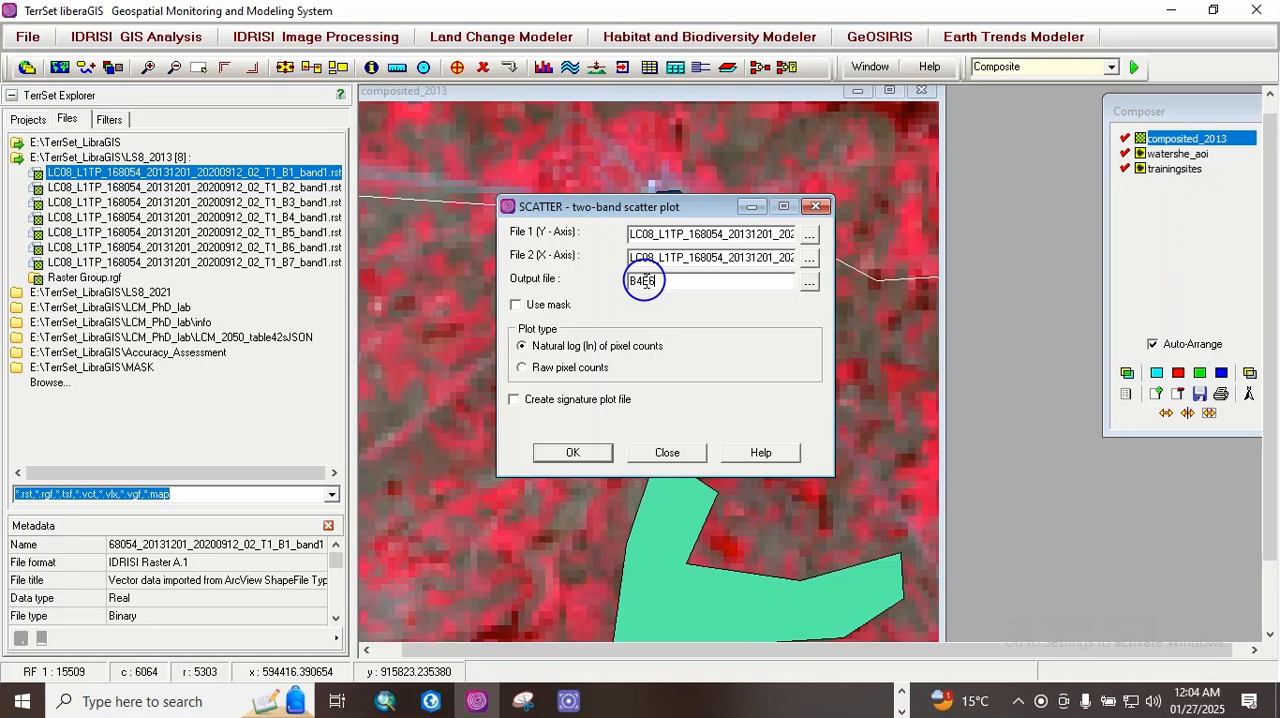
click(578, 455)
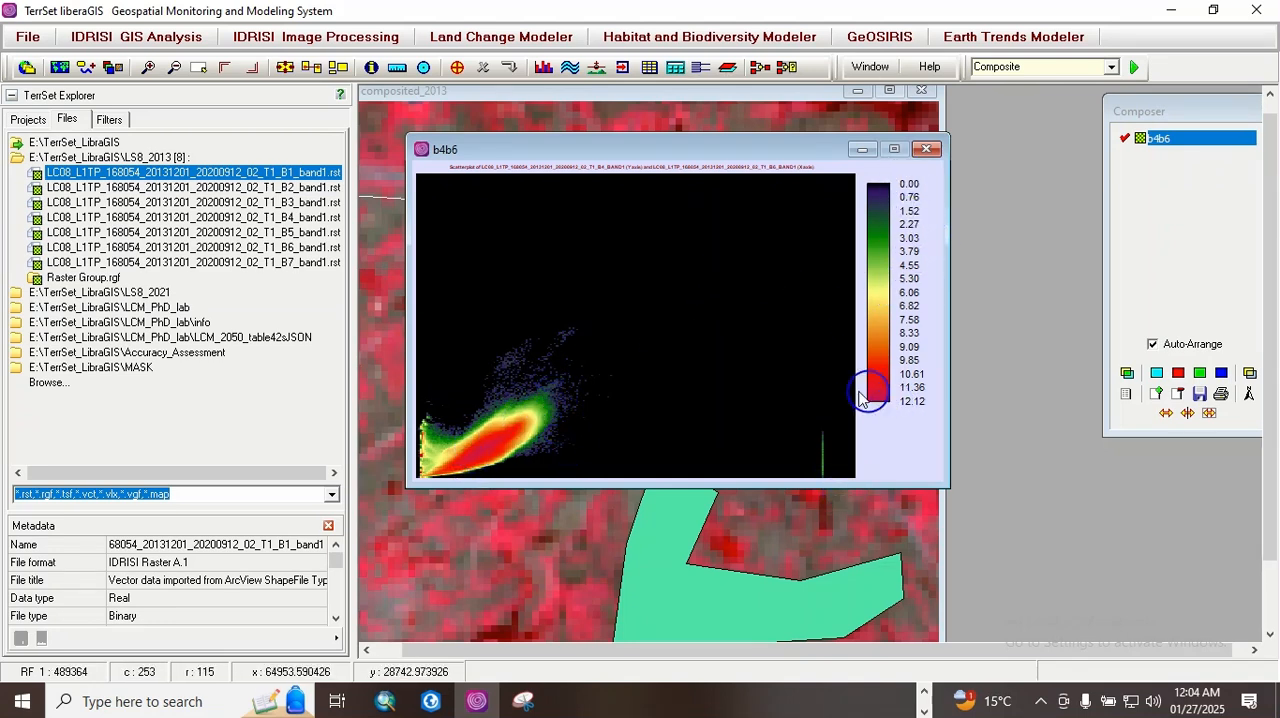
Step: Query cell values in the dense red cluster of the B4B6 scatter plot, then close the plot
click(483, 452)
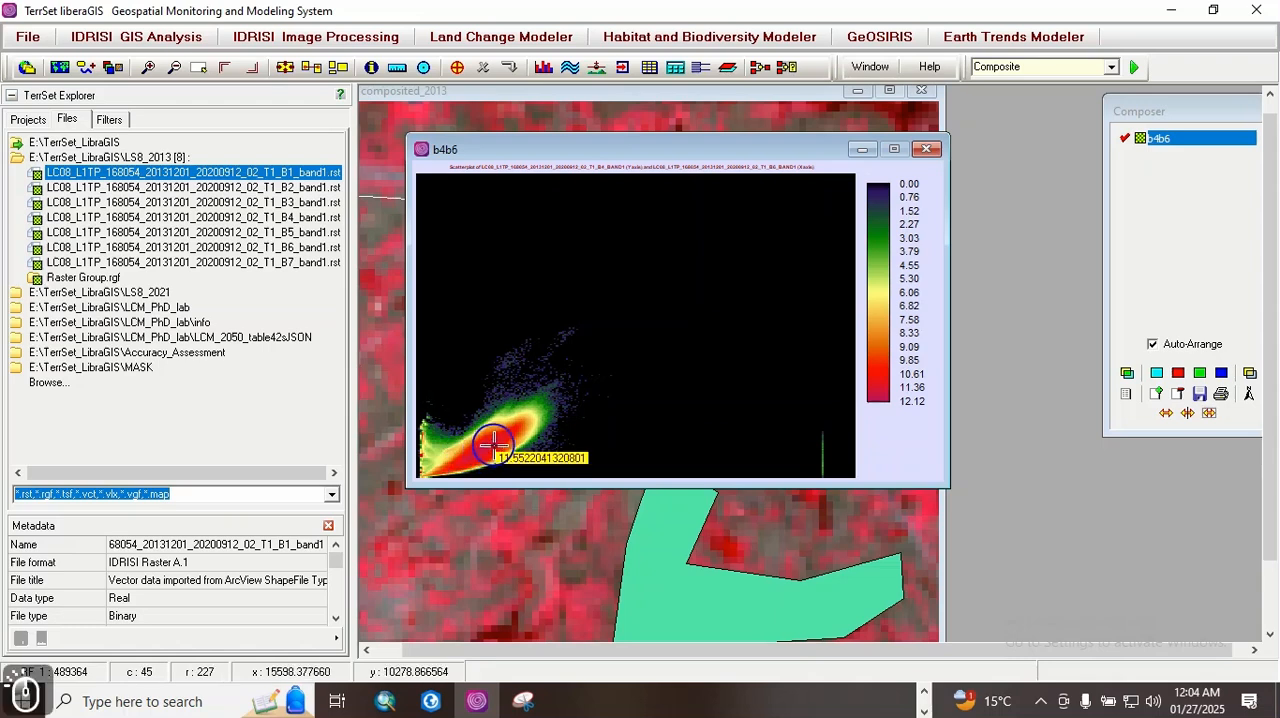
click(494, 445)
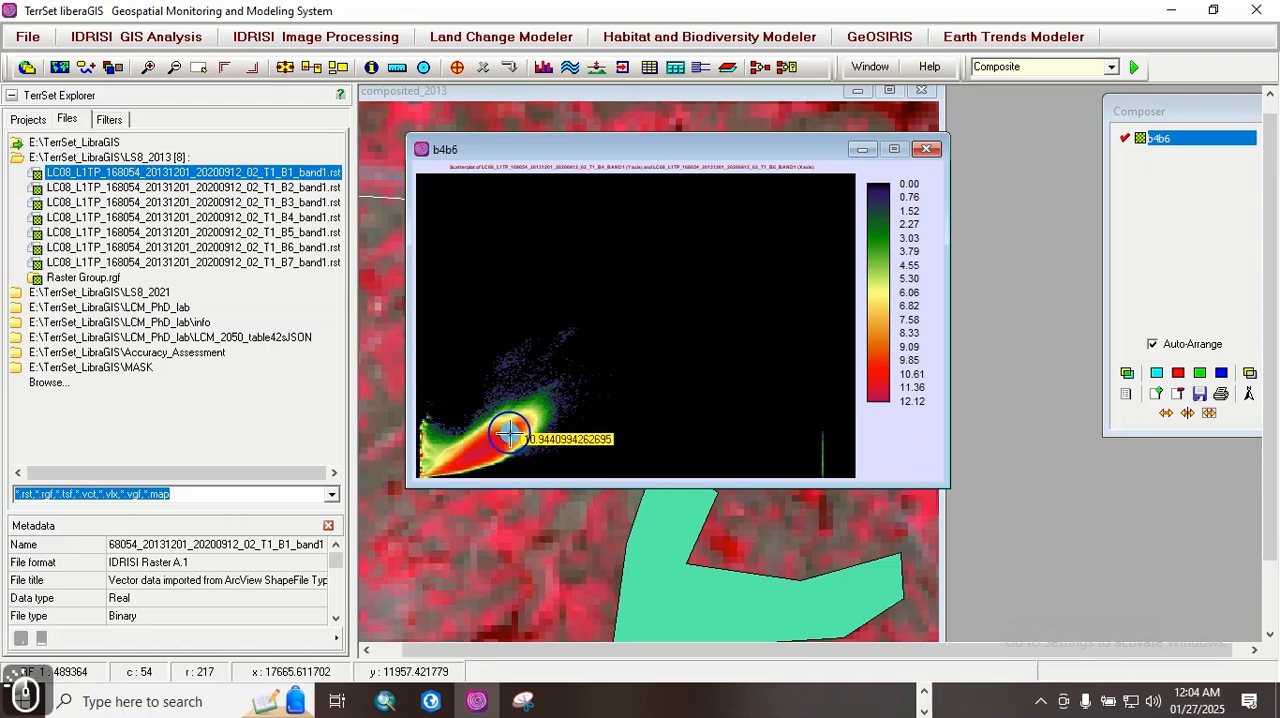
click(469, 449)
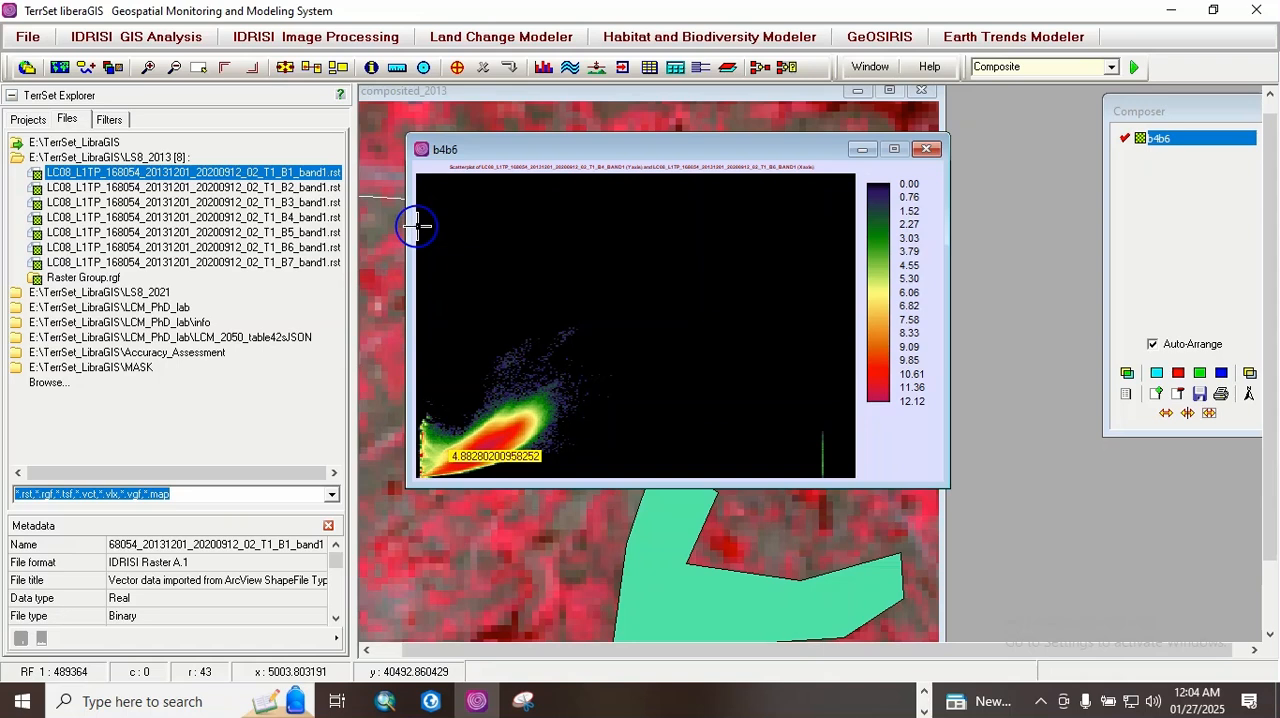
drag(673, 150, 677, 86)
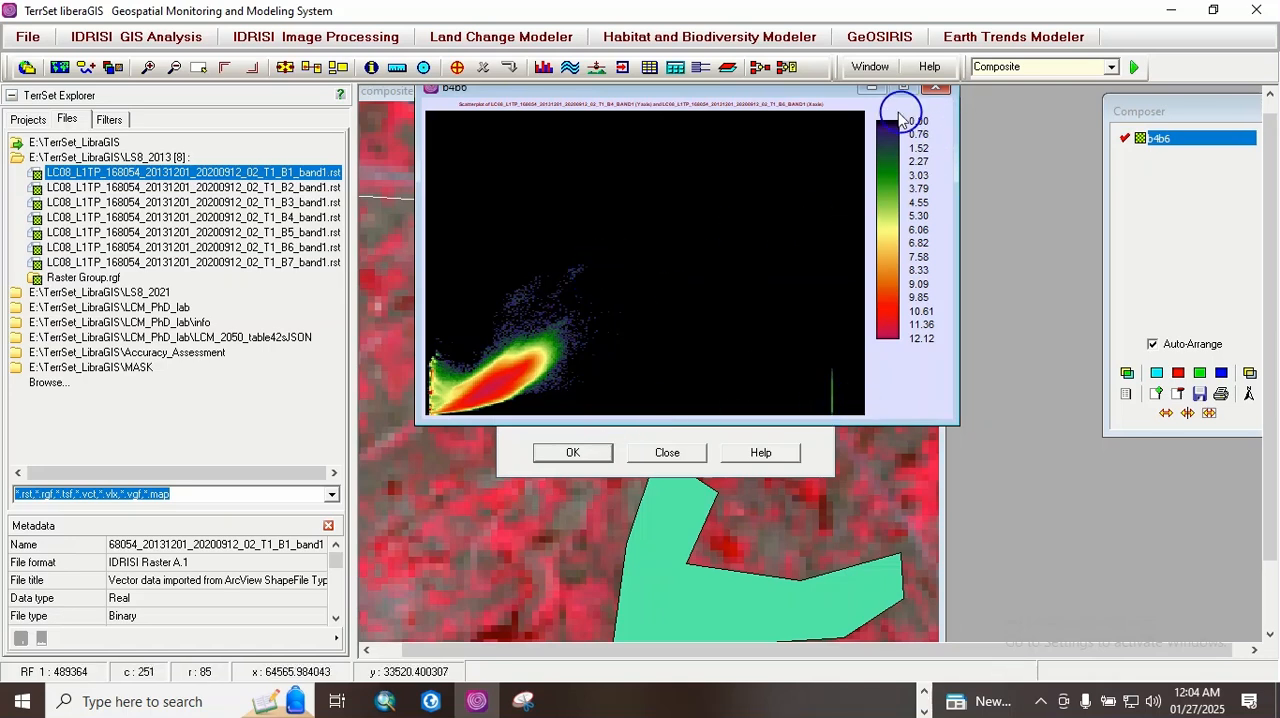
click(835, 100)
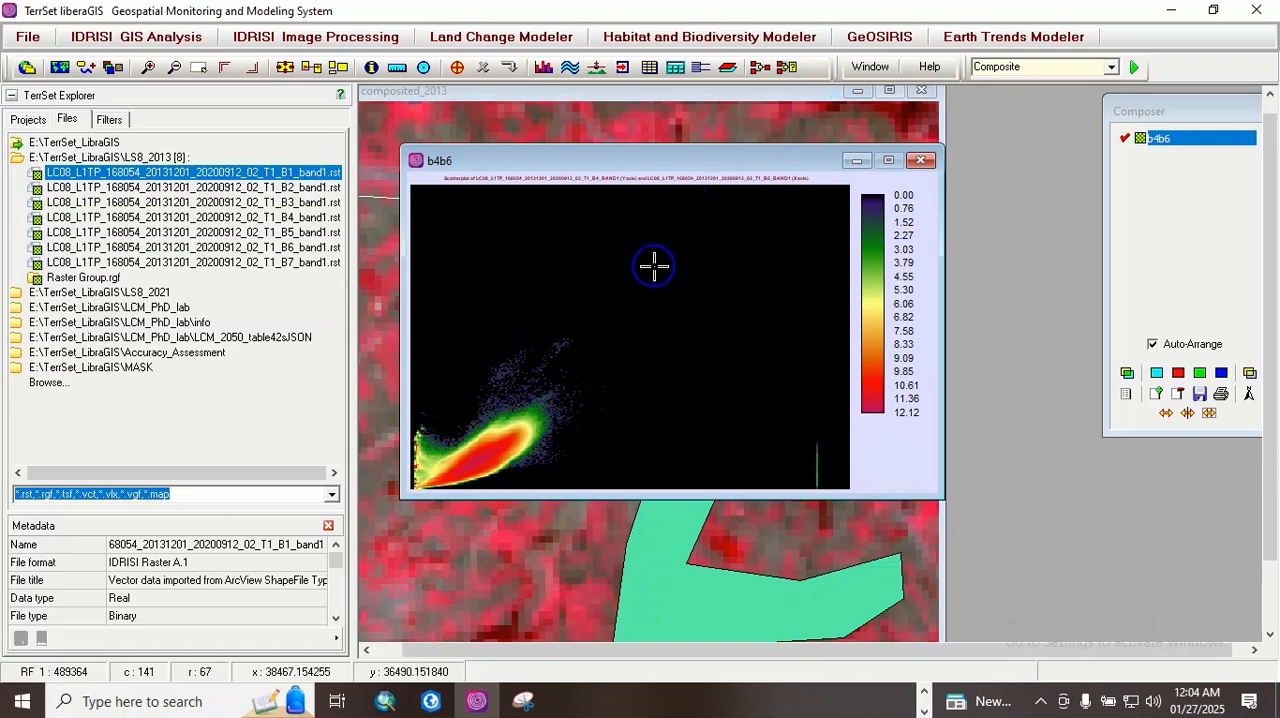
right_click(653, 265)
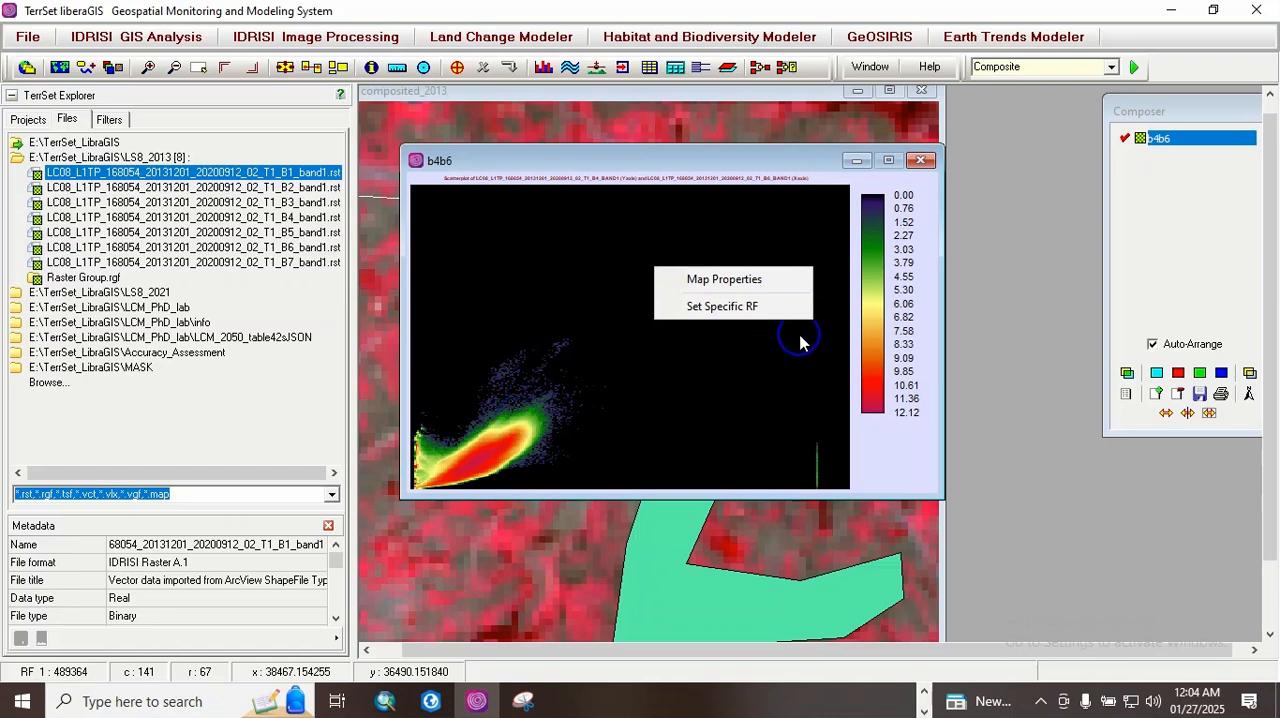
click(920, 161)
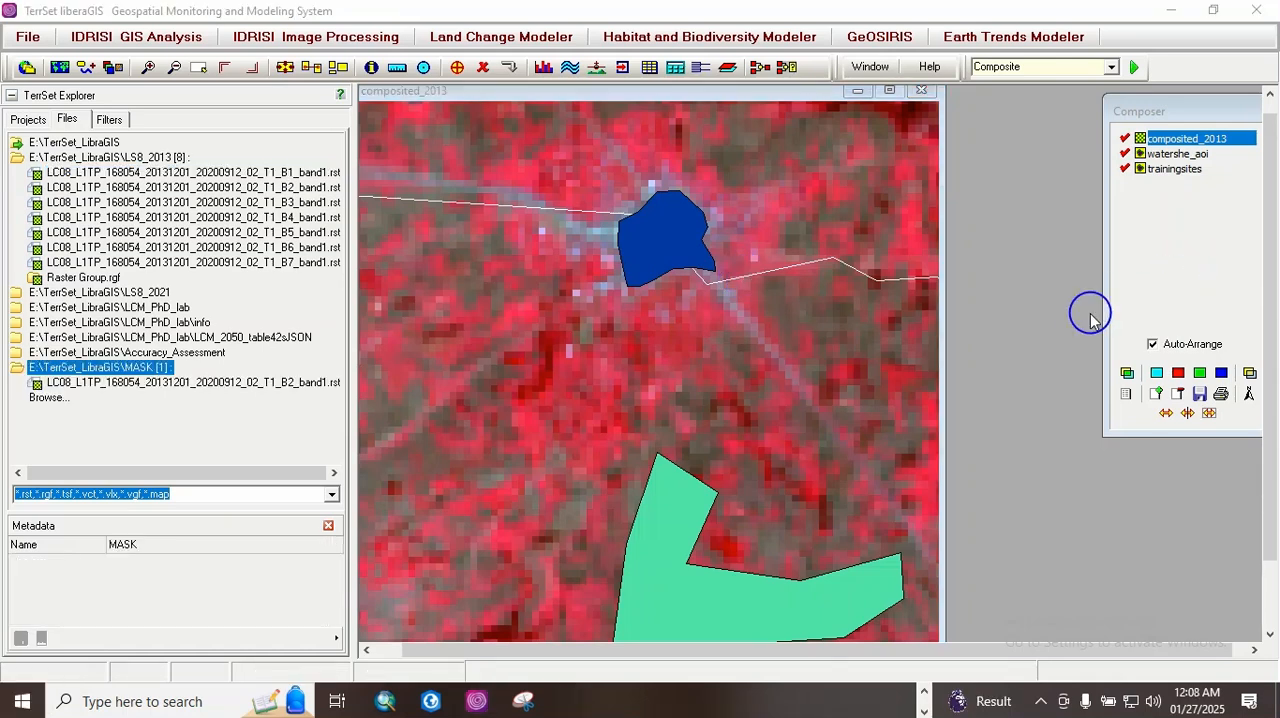
Step: Switch to the PowerPoint Activities slide and highlight the "Study area MASK preparation" item
click(921, 697)
click(531, 702)
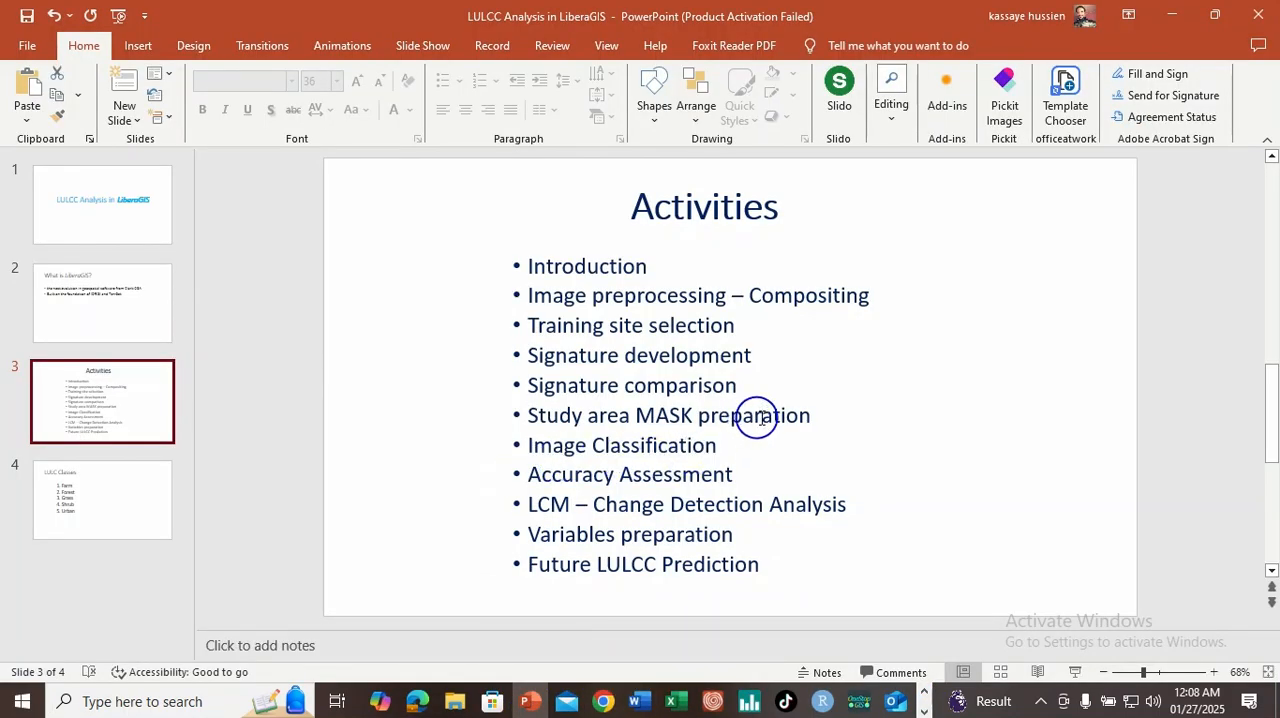
drag(811, 415, 533, 412)
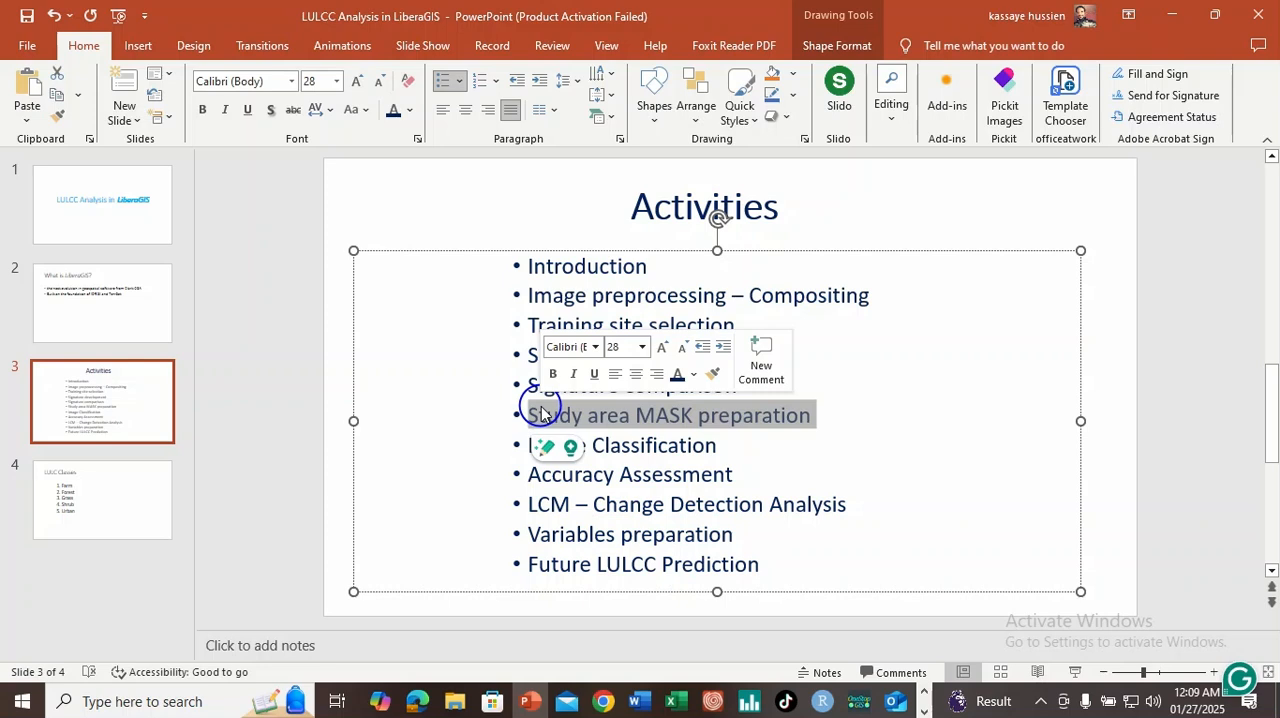
Step: Return to TerrSet and open the RASTERVECTOR raster/vector conversion module
click(924, 691)
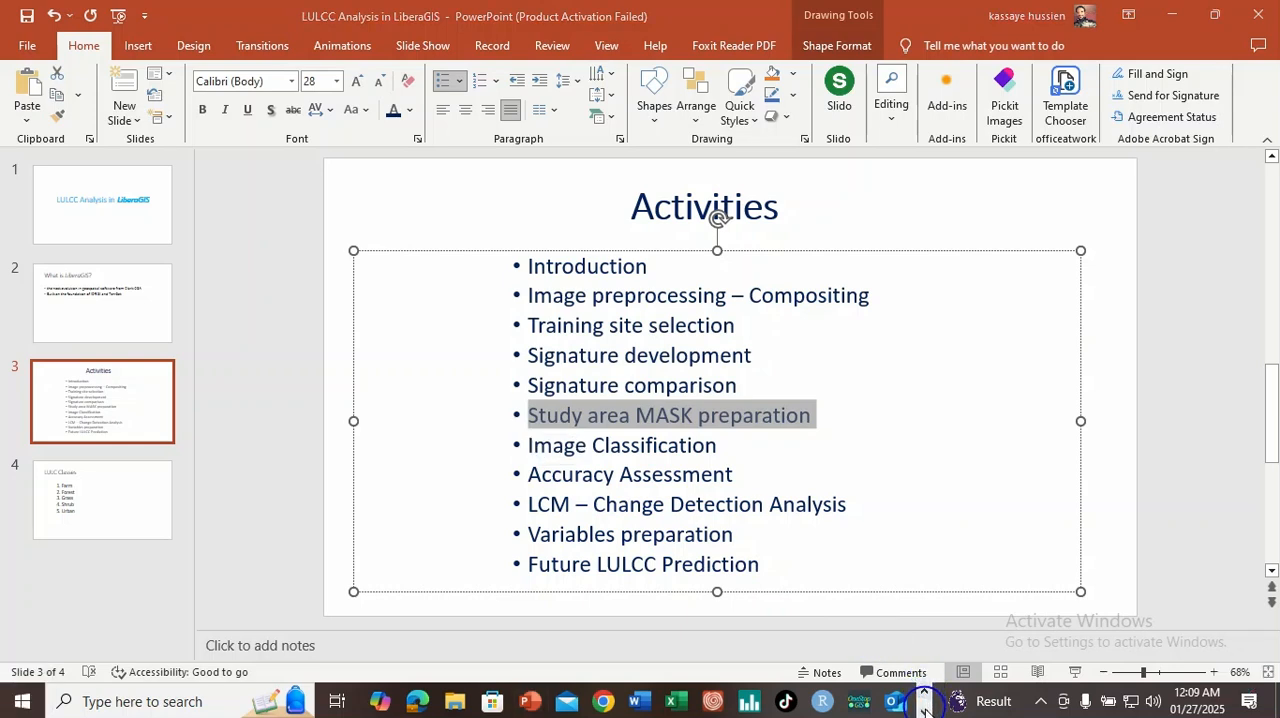
click(924, 710)
click(477, 701)
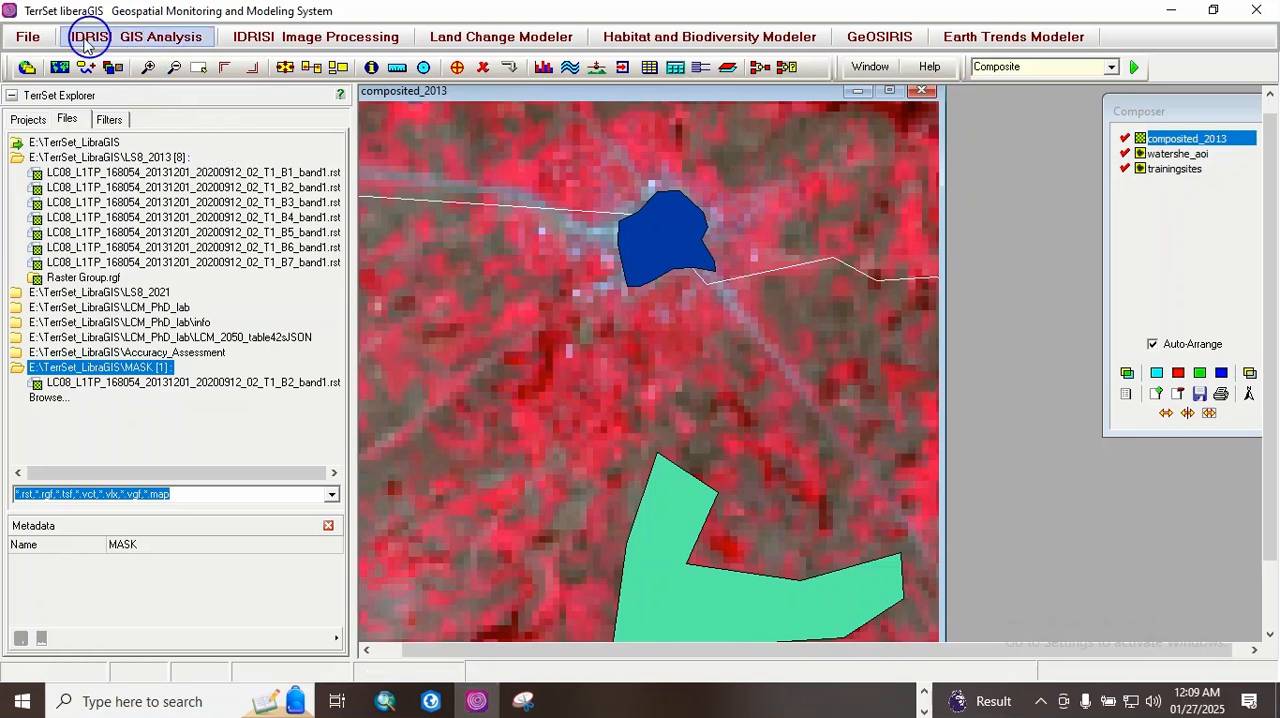
click(28, 37)
click(82, 148)
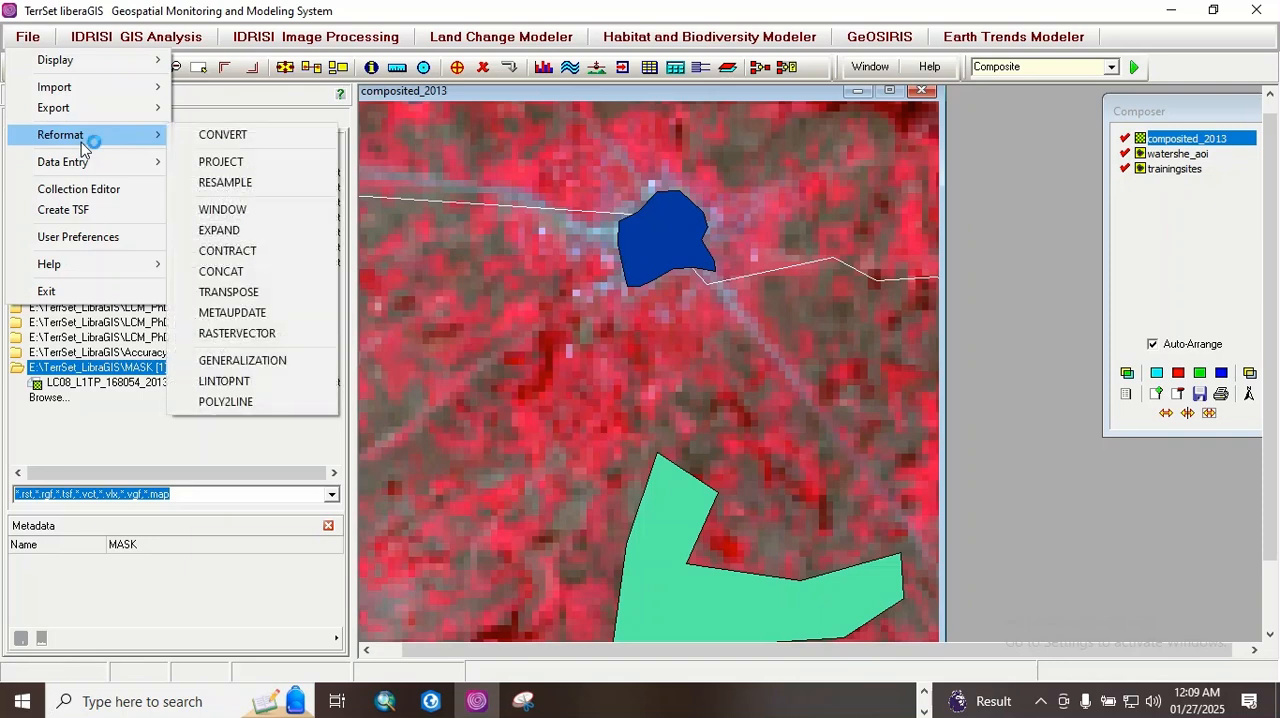
click(237, 333)
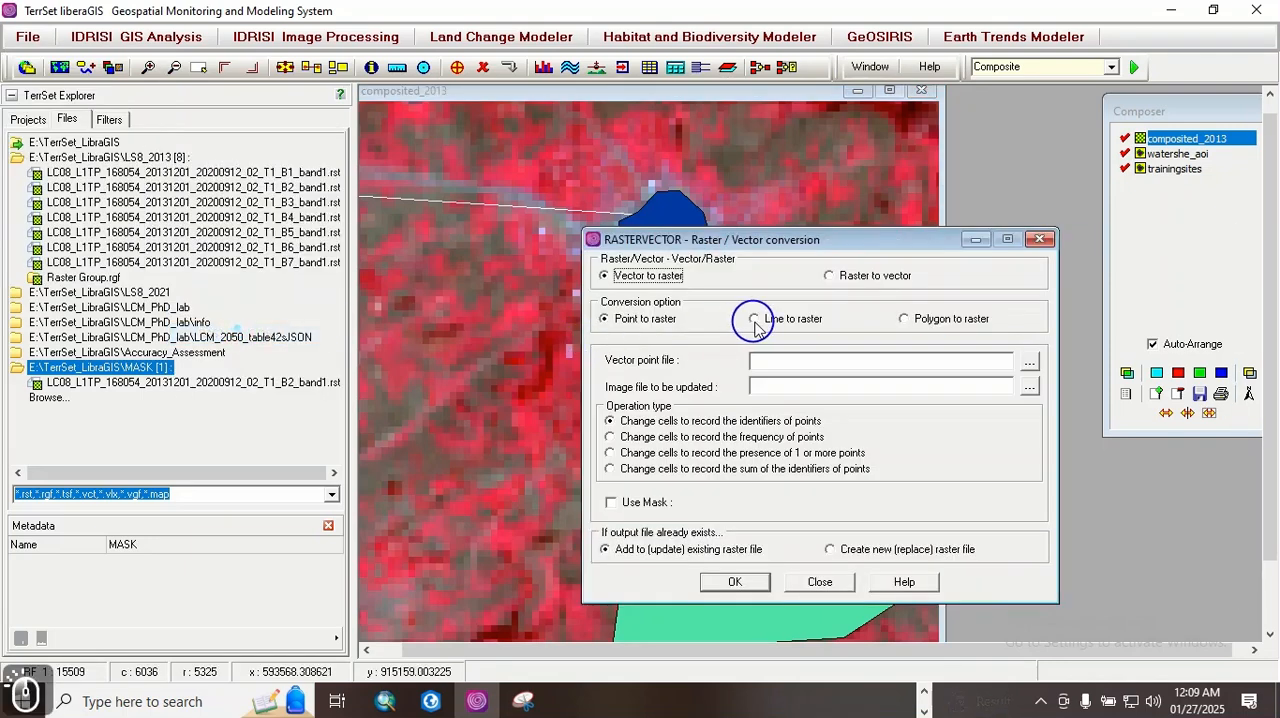
click(1029, 362)
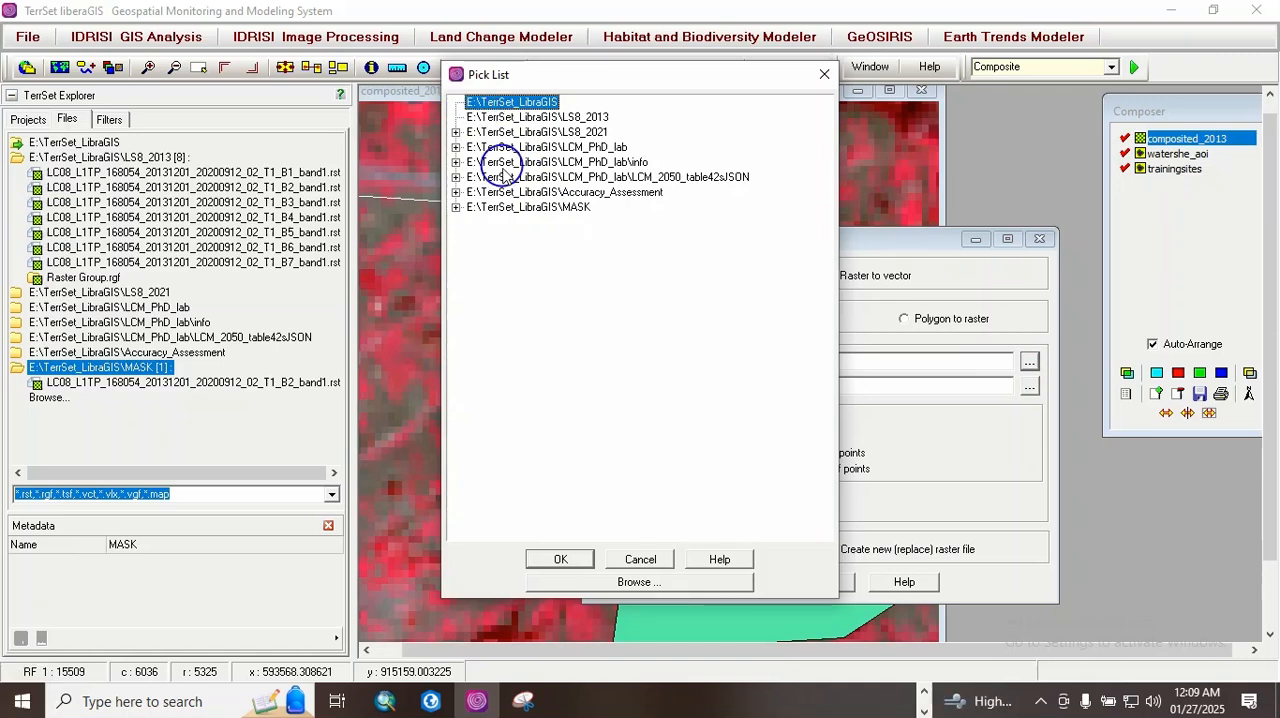
drag(631, 81, 635, 150)
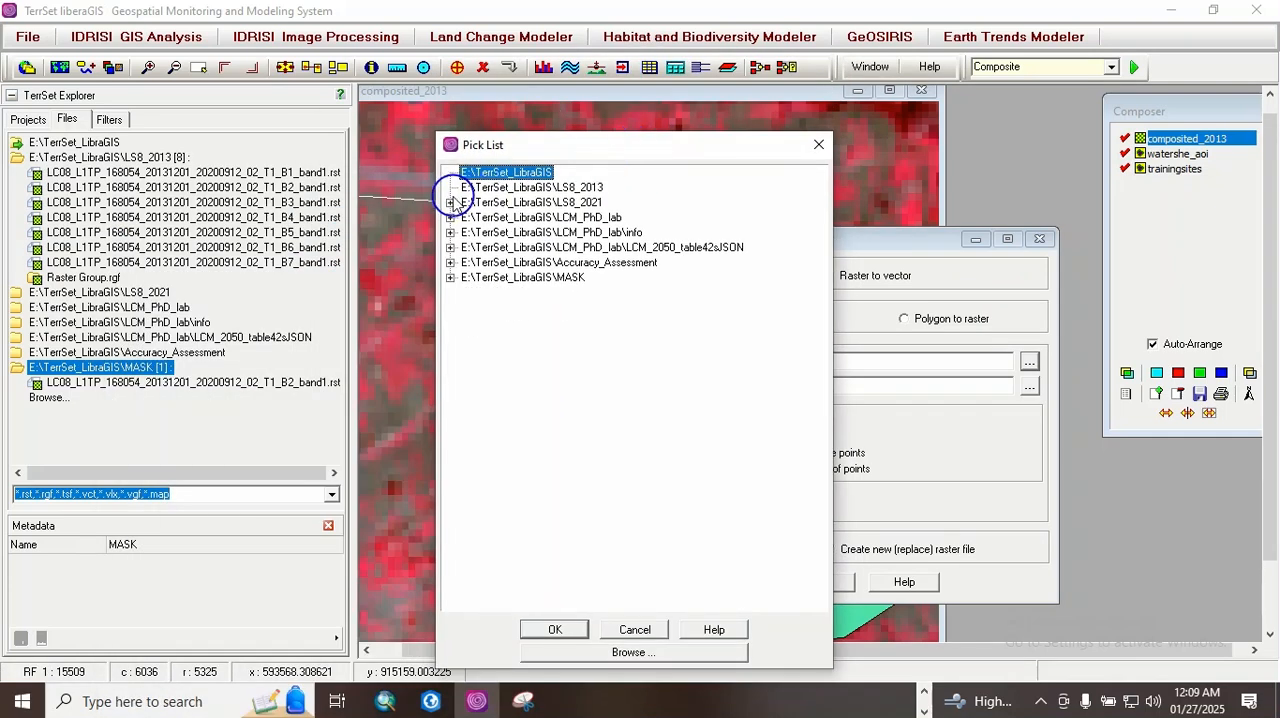
click(454, 204)
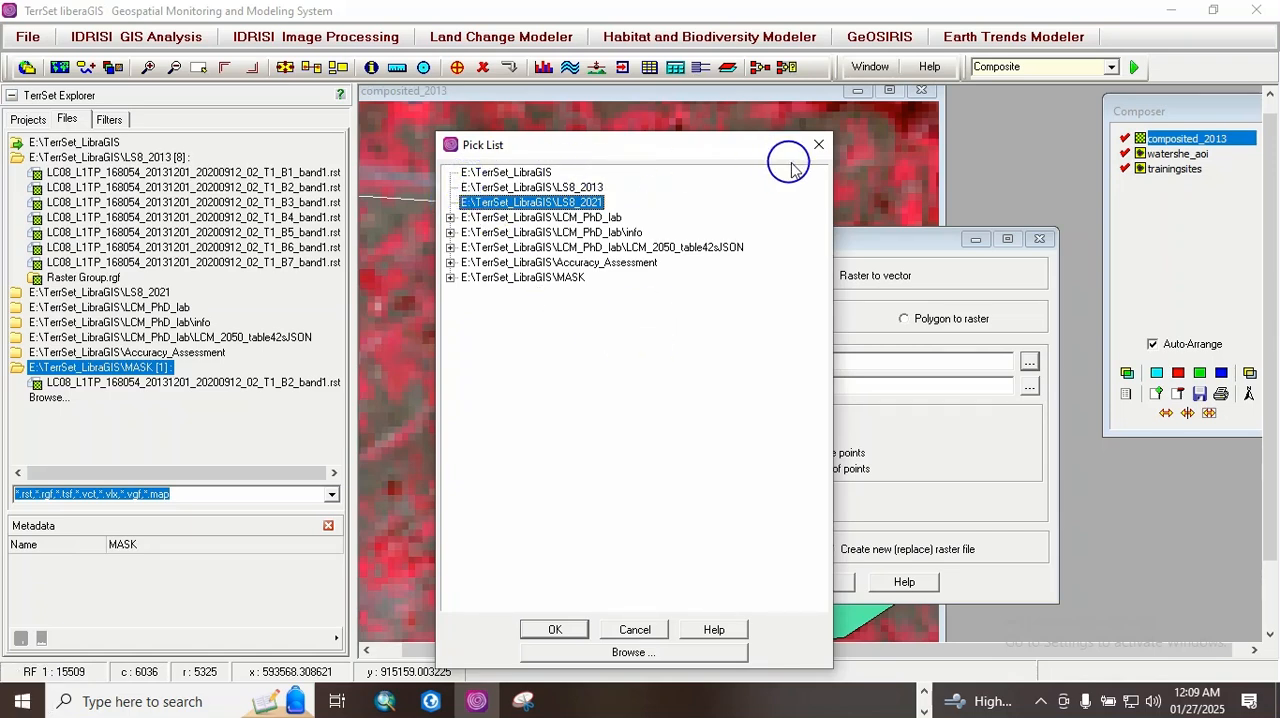
click(453, 219)
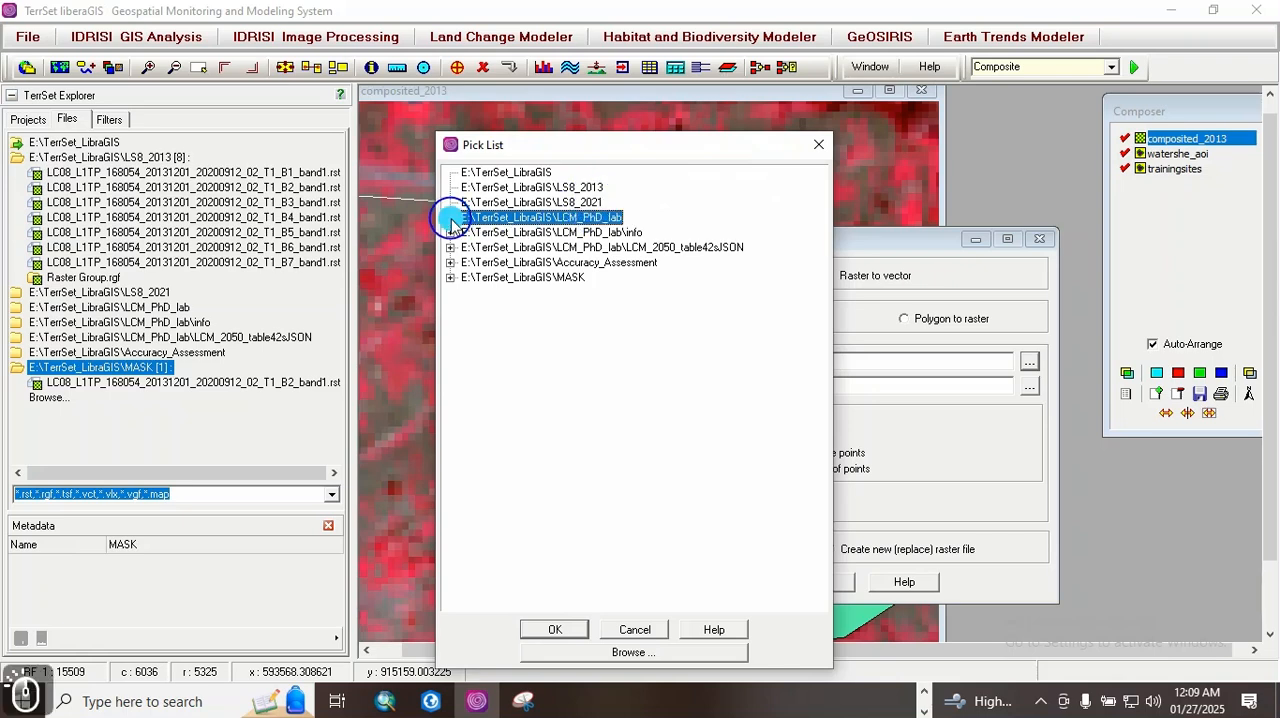
click(452, 280)
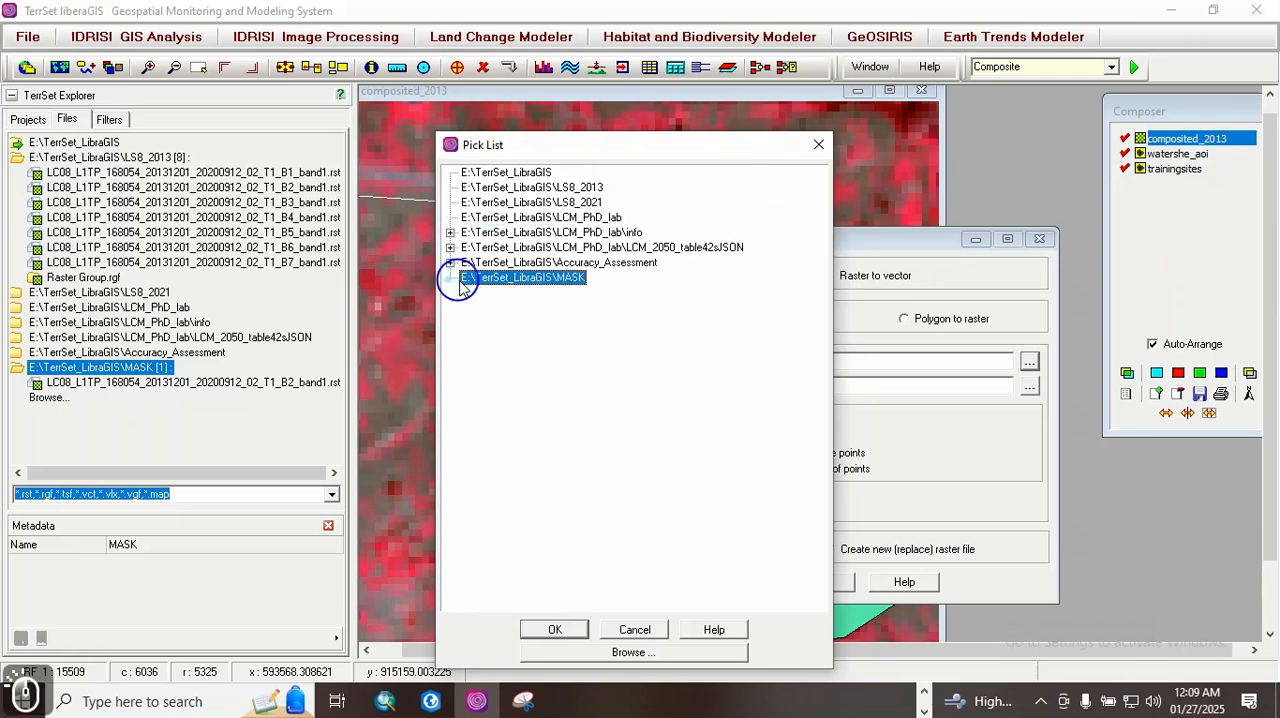
click(818, 144)
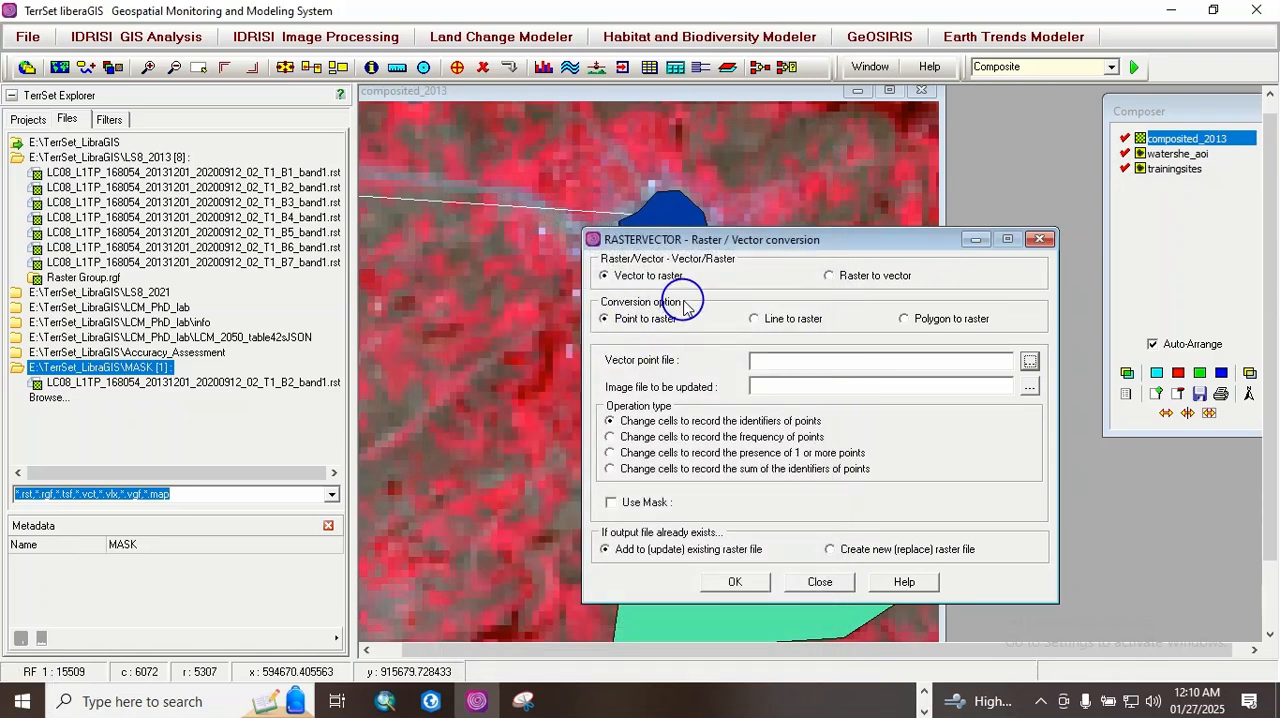
Step: Set up a polygon to raster conversion with Watershe_AOI as the vector file and the MASK folder's B2_band1 image as the image to be updated
click(904, 319)
click(1028, 360)
click(450, 173)
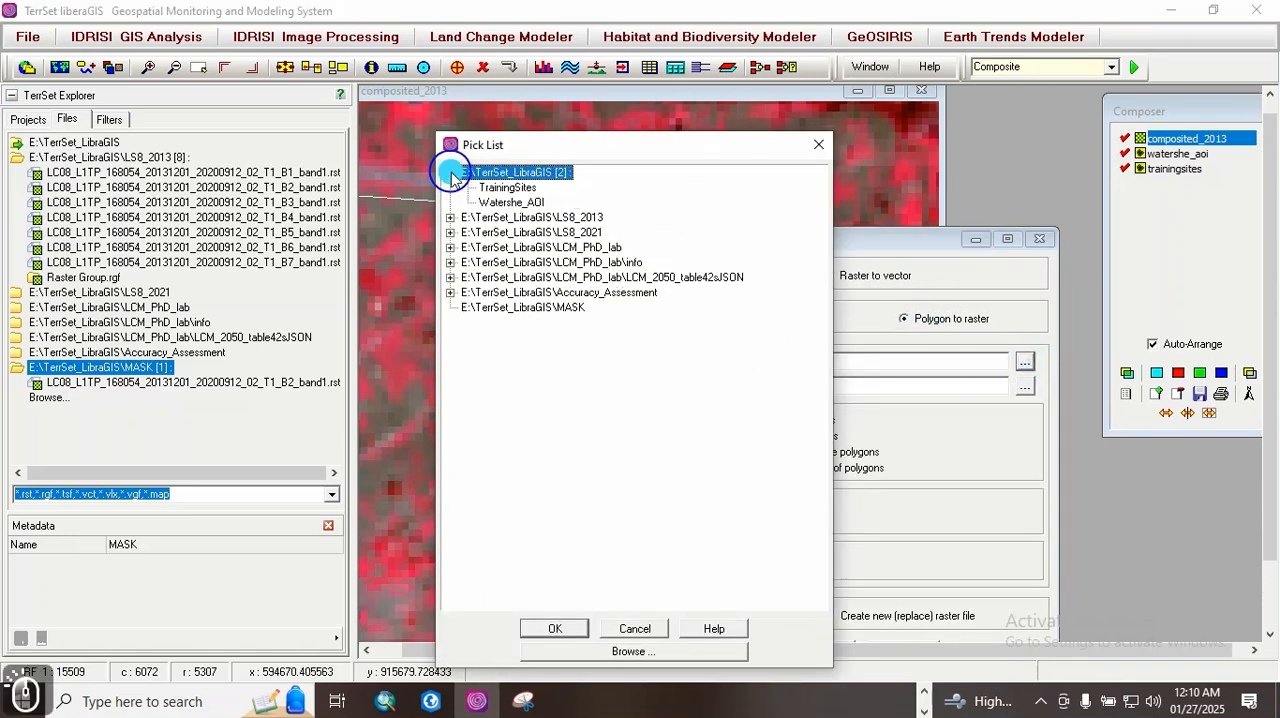
double_click(535, 202)
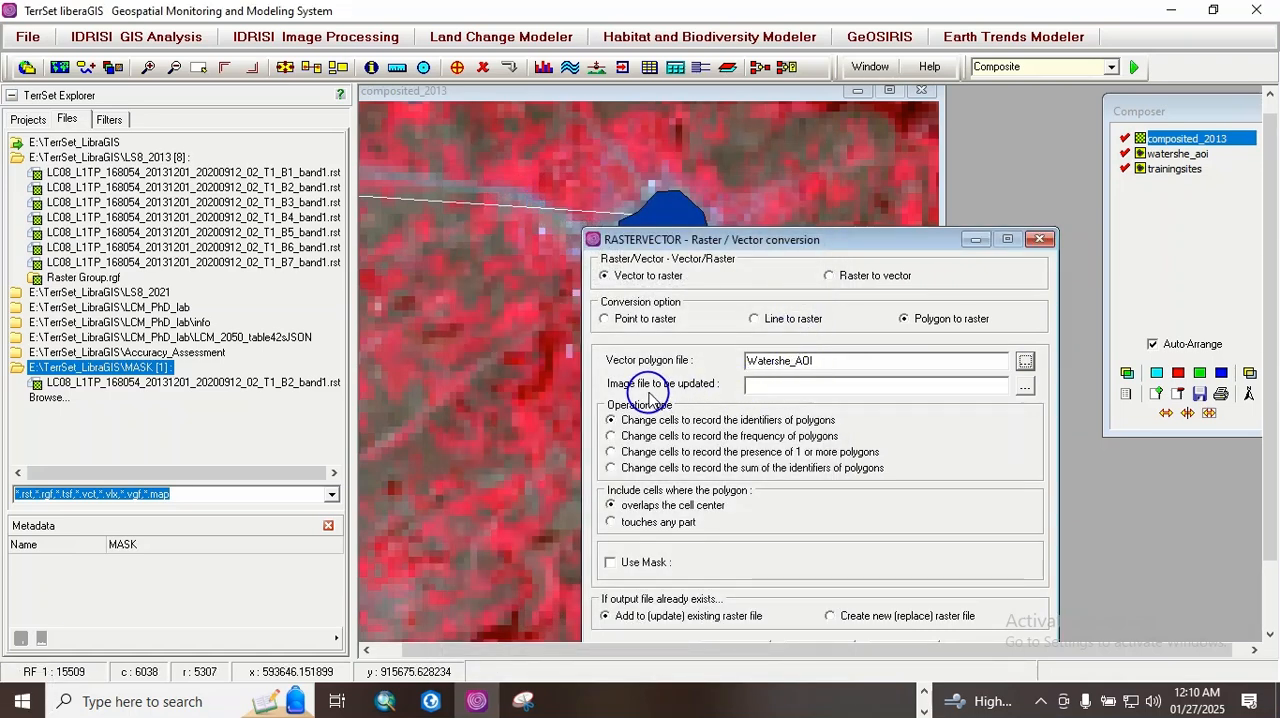
click(1024, 388)
click(450, 352)
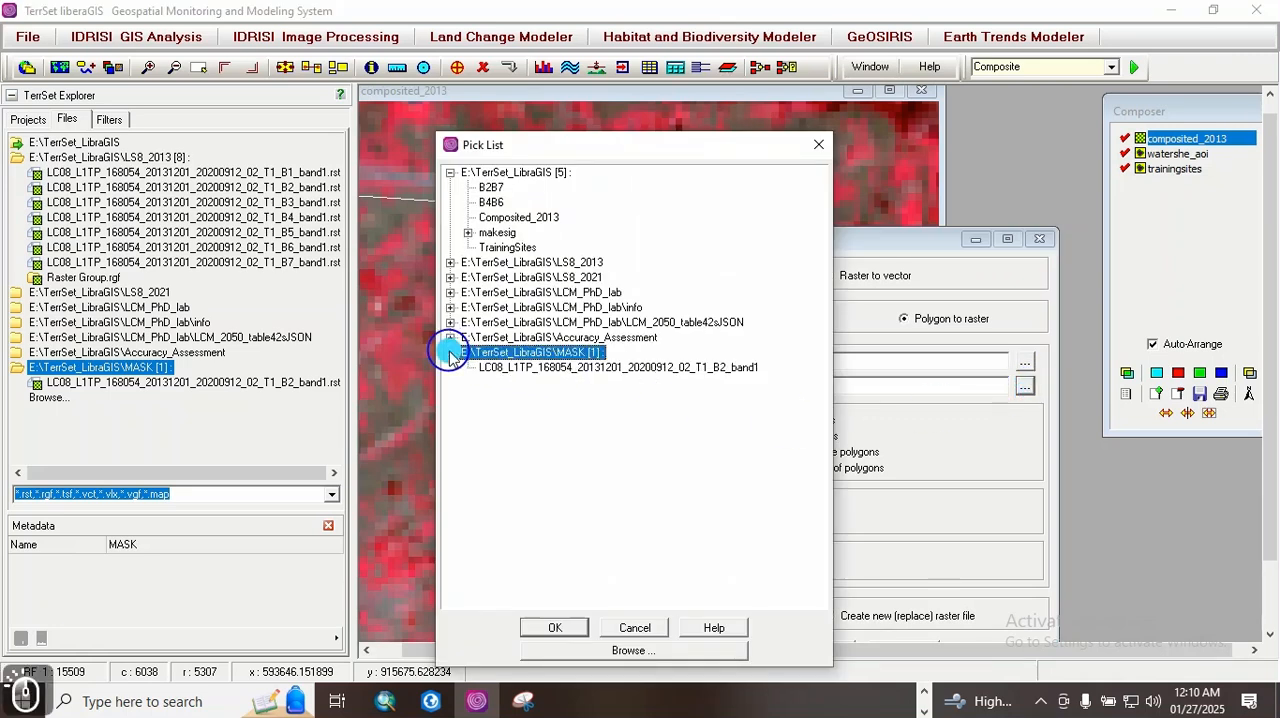
double_click(712, 369)
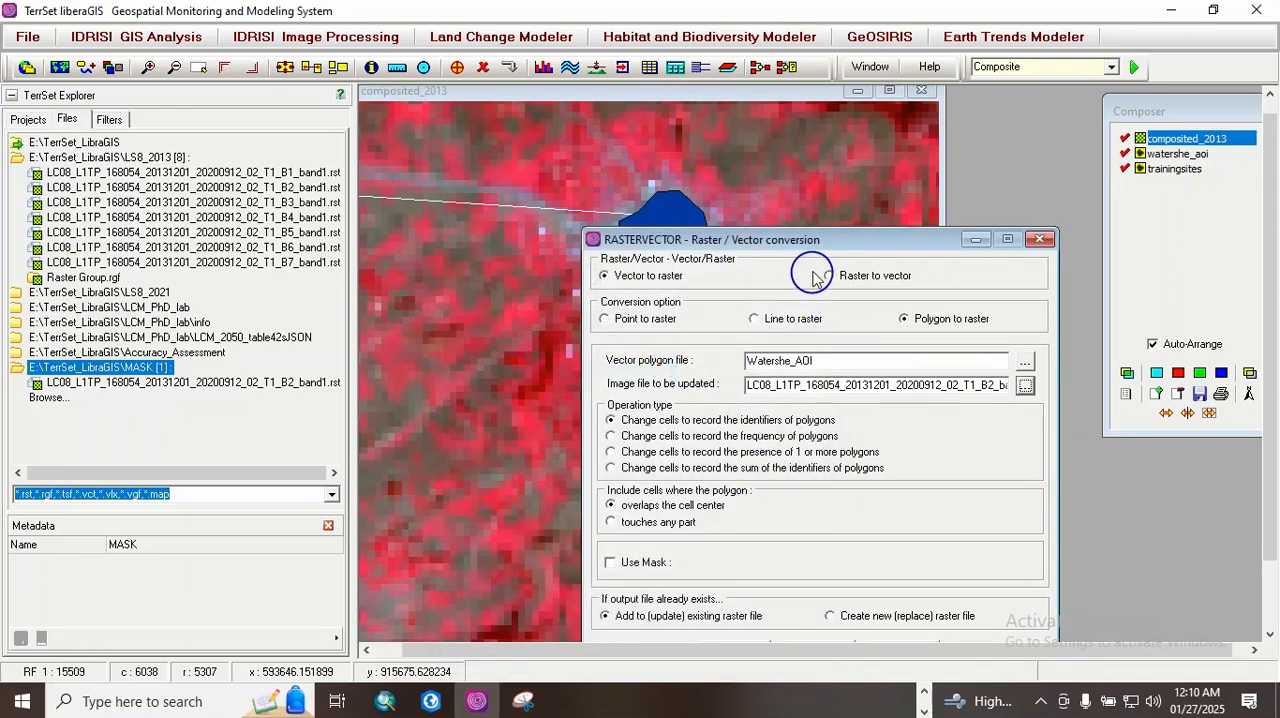
Step: Run the polygon to raster conversion of Watershe_AOI onto the B2_band1 image, keeping the option to update the existing raster
drag(805, 243, 730, 135)
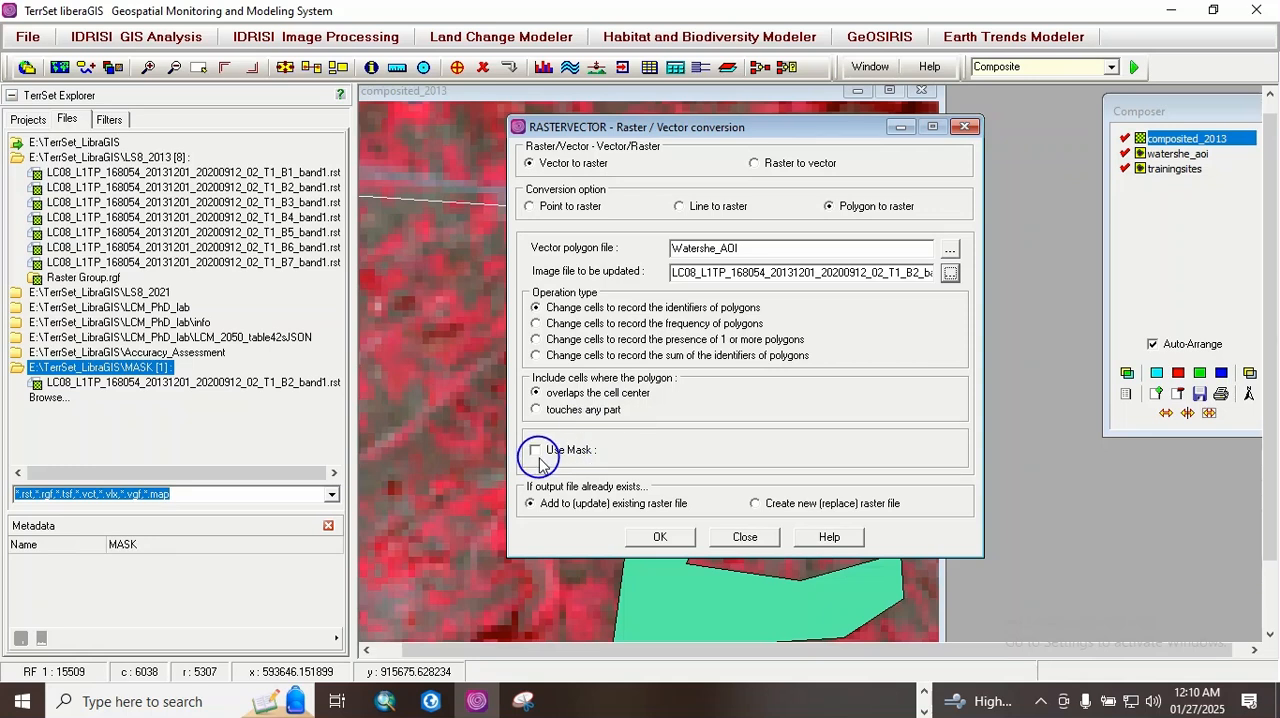
click(660, 537)
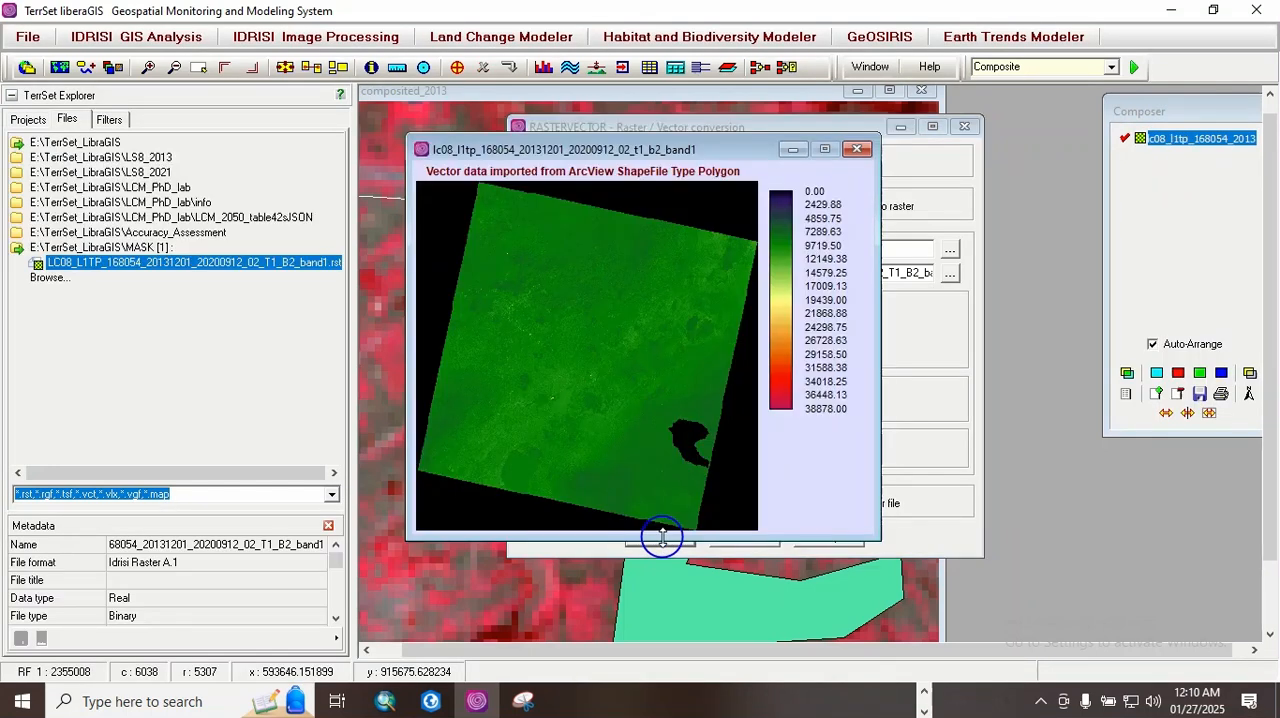
Step: Query cell values inside and outside the watershed area of the updated B2_band1 image, then close the image
click(688, 441)
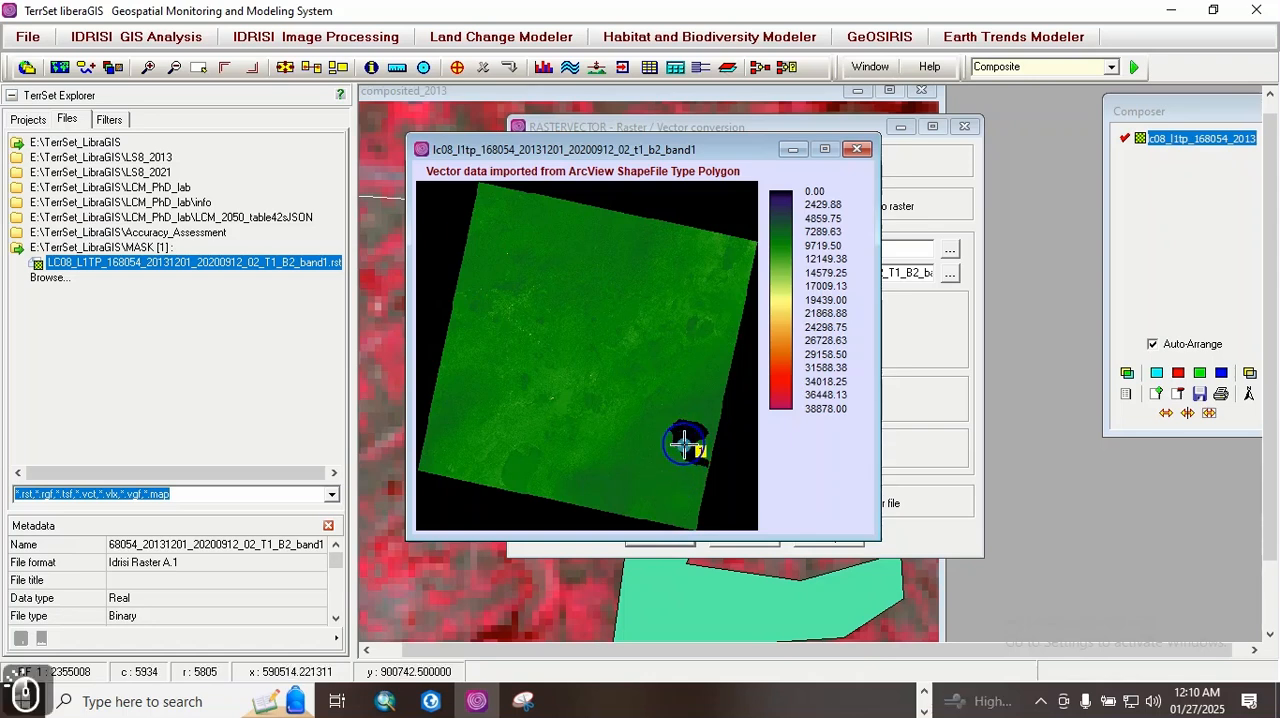
click(687, 376)
click(640, 372)
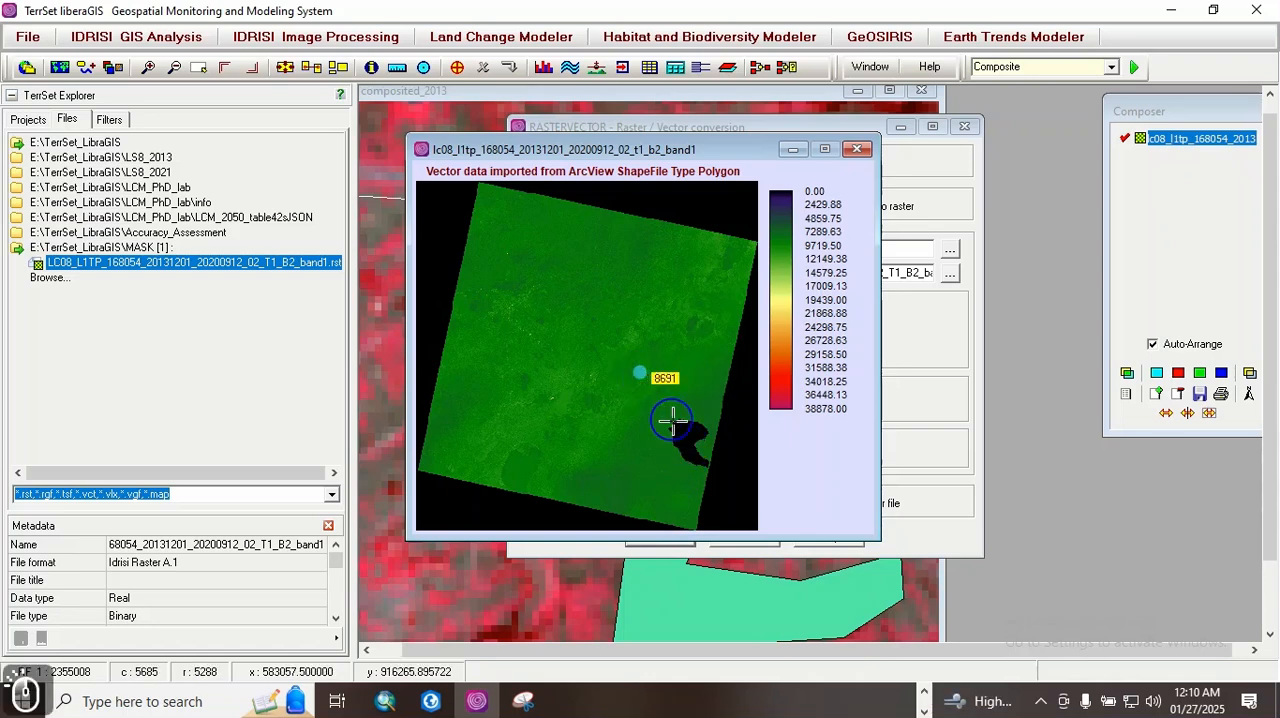
click(683, 432)
click(660, 372)
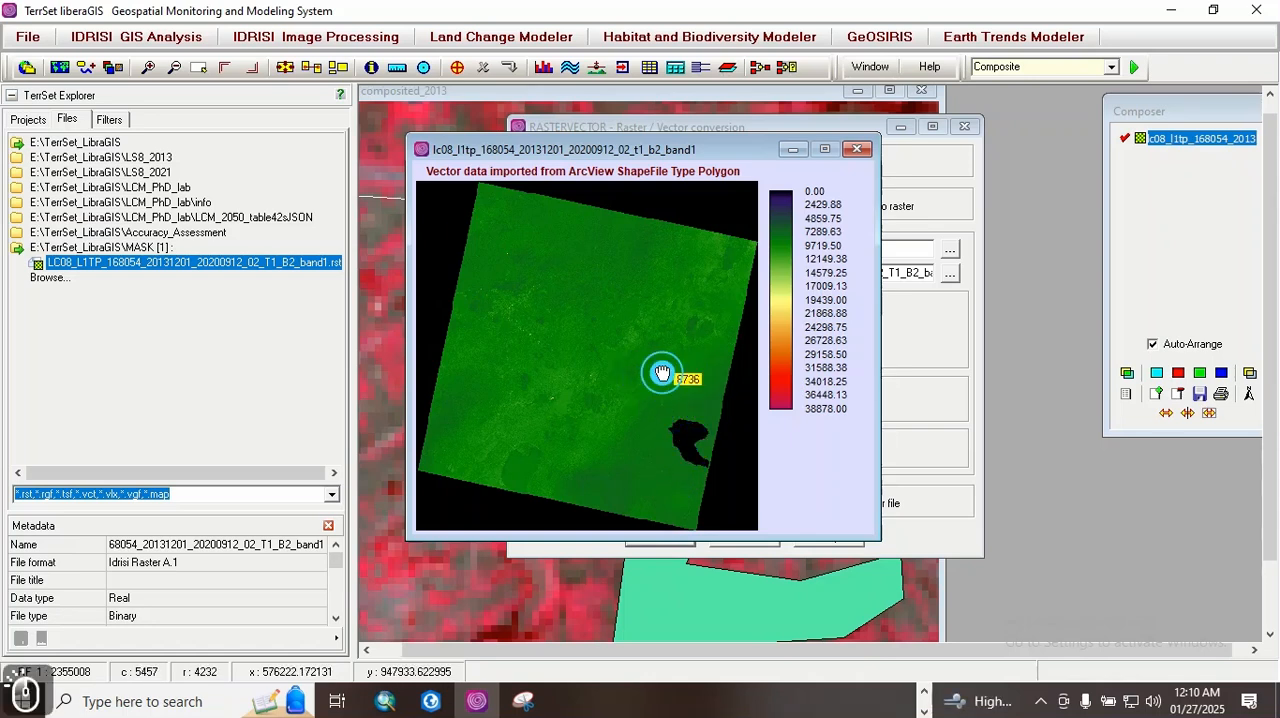
click(662, 287)
click(680, 432)
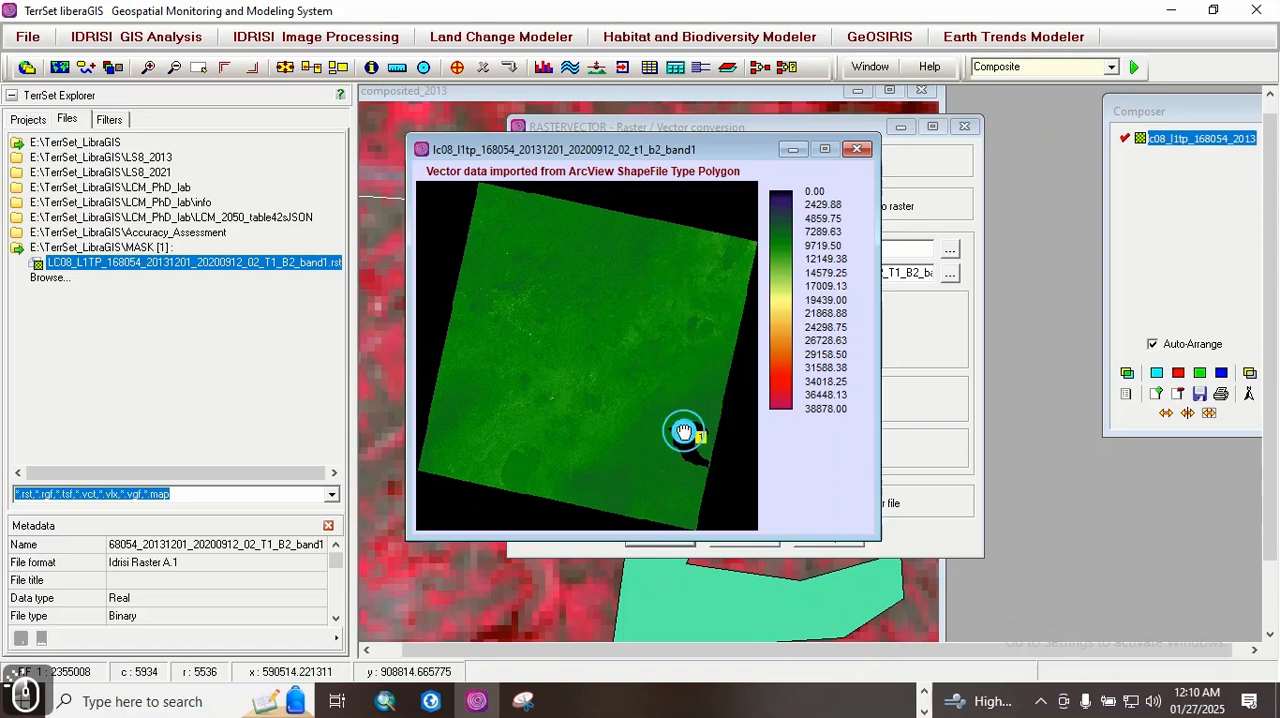
click(652, 381)
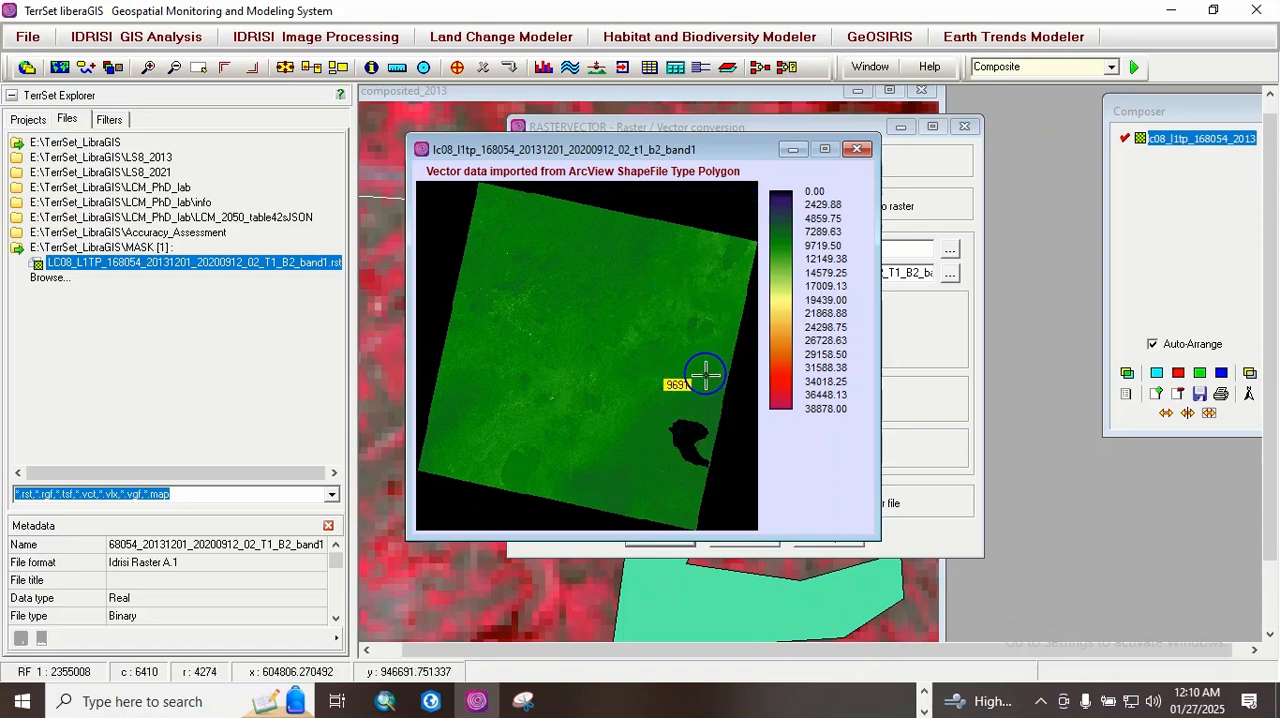
click(686, 423)
click(650, 350)
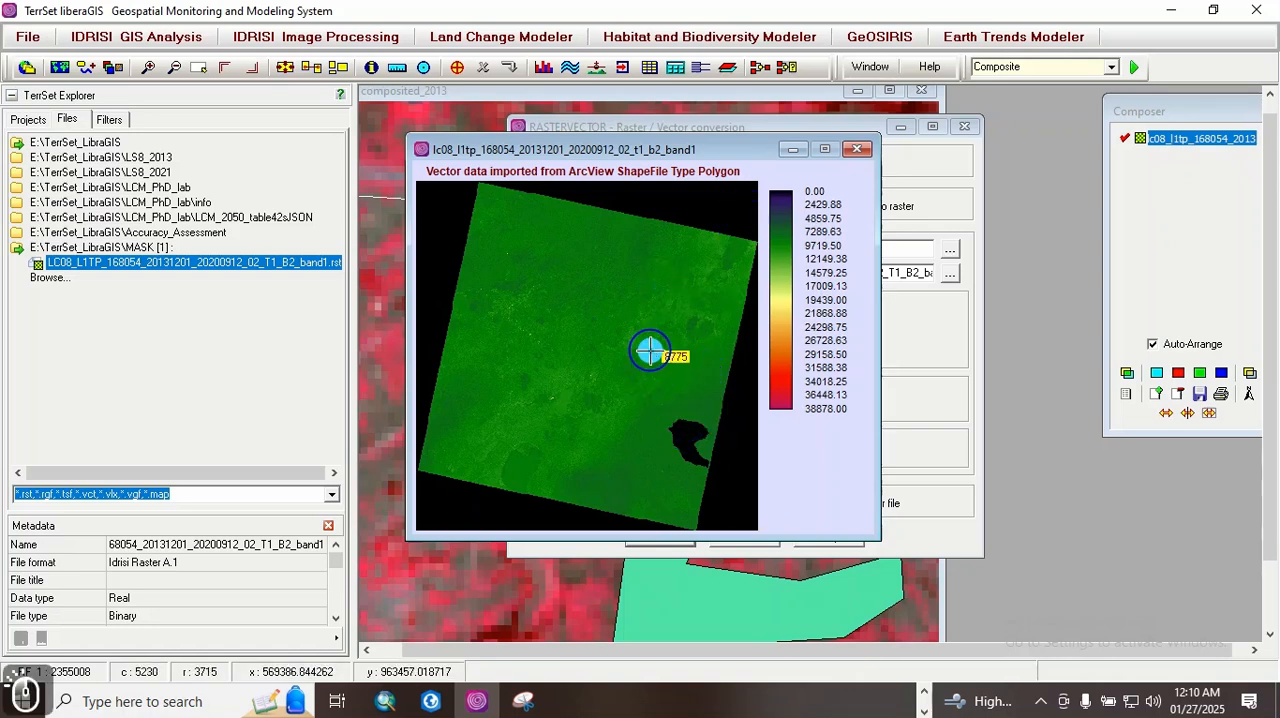
click(856, 149)
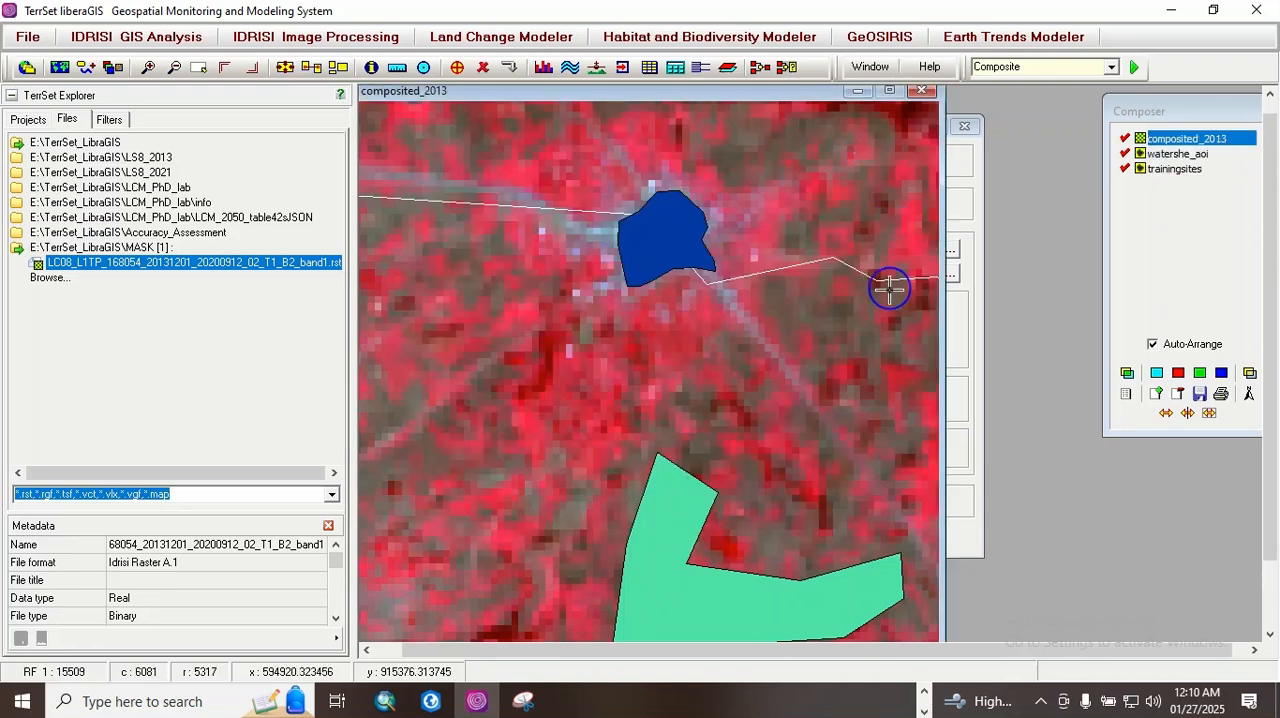
Step: Open the RECLASS image reclassification module from the database query tools and move its dialog clear of the composite map
click(176, 40)
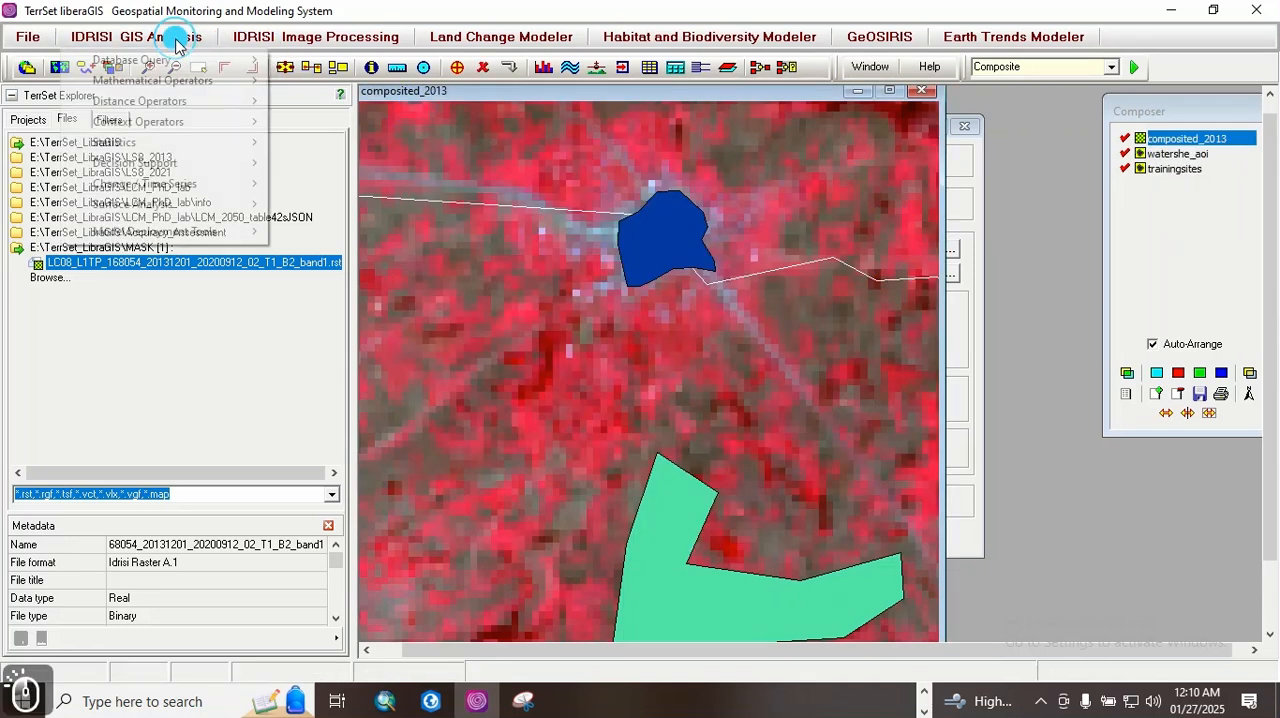
click(265, 36)
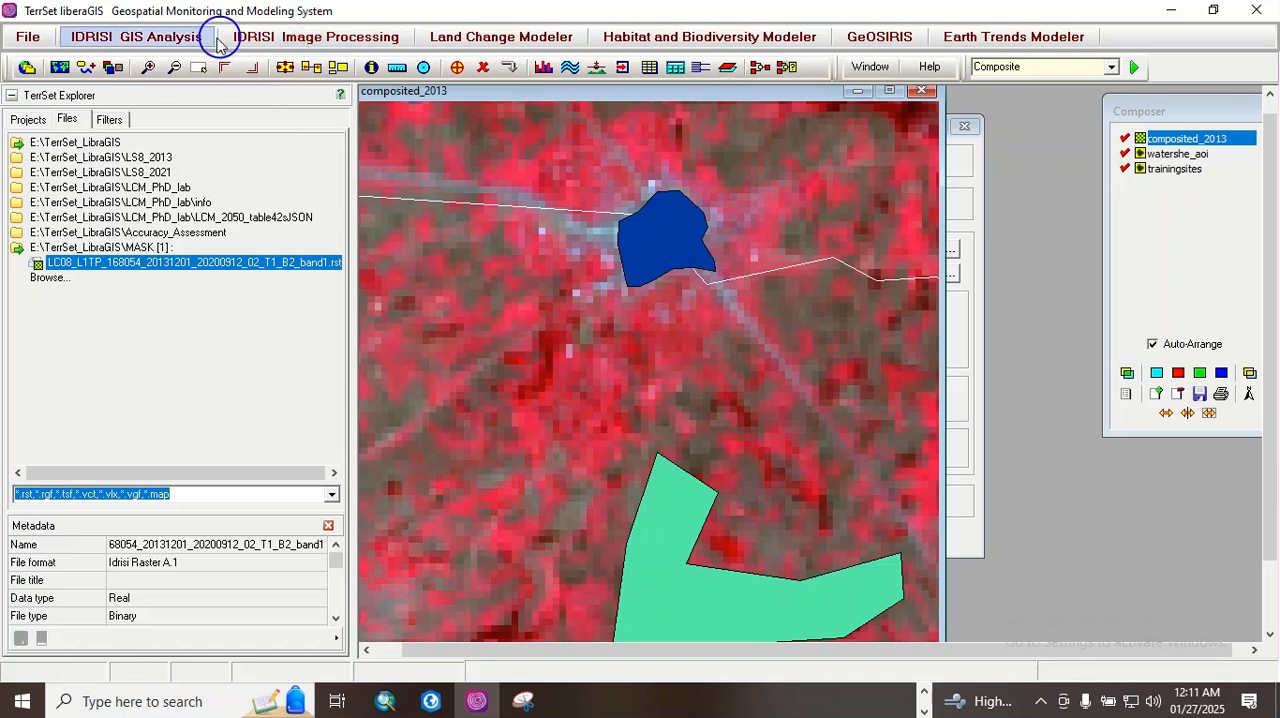
click(180, 38)
mouse_move(180, 60)
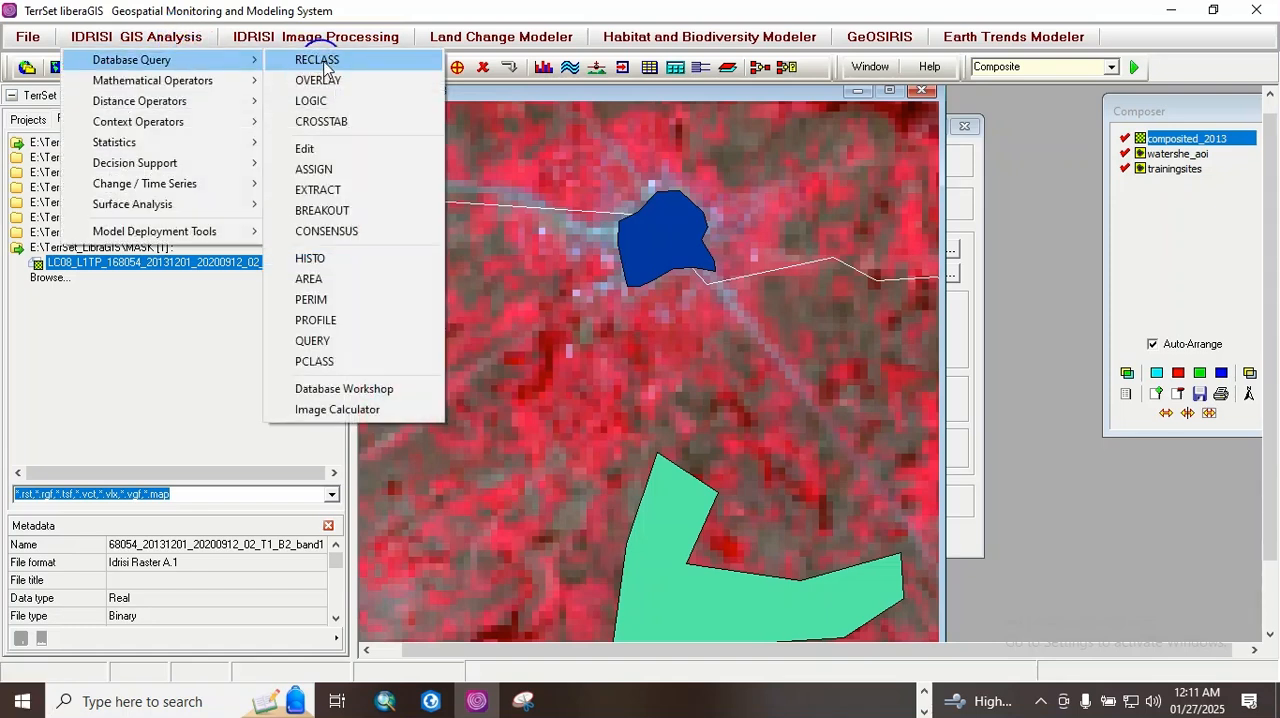
click(318, 60)
click(707, 236)
drag(707, 236, 601, 104)
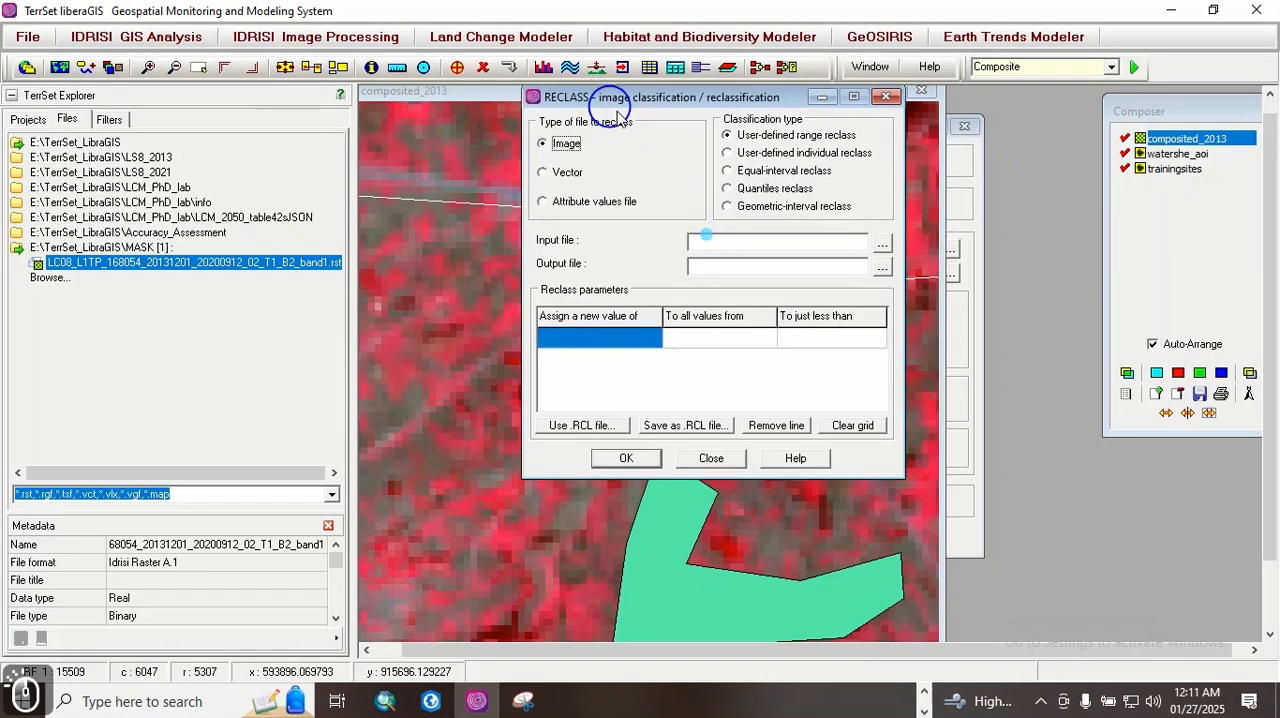
Step: Set the MASK folder's LC08_L1TP_168054_20131201_20200912_02_T1_B2_band1 image as the RECLASS input and name the output file MASK_AOI
click(883, 248)
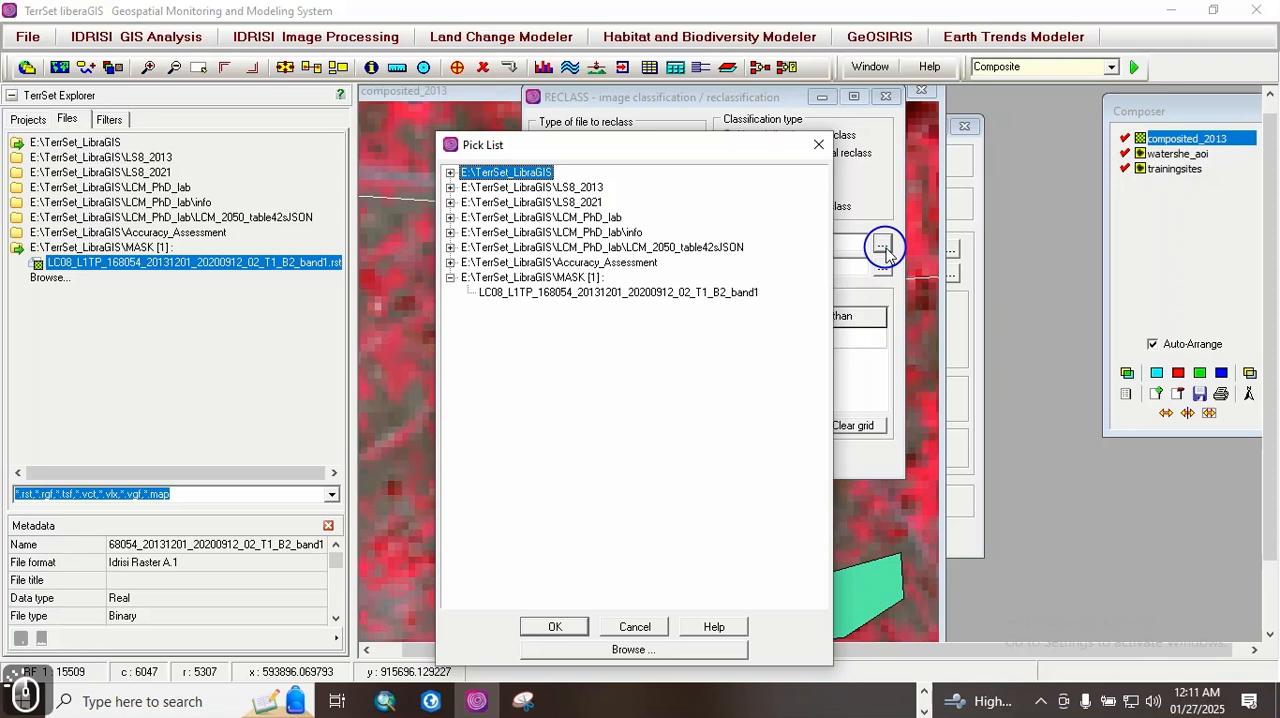
click(450, 173)
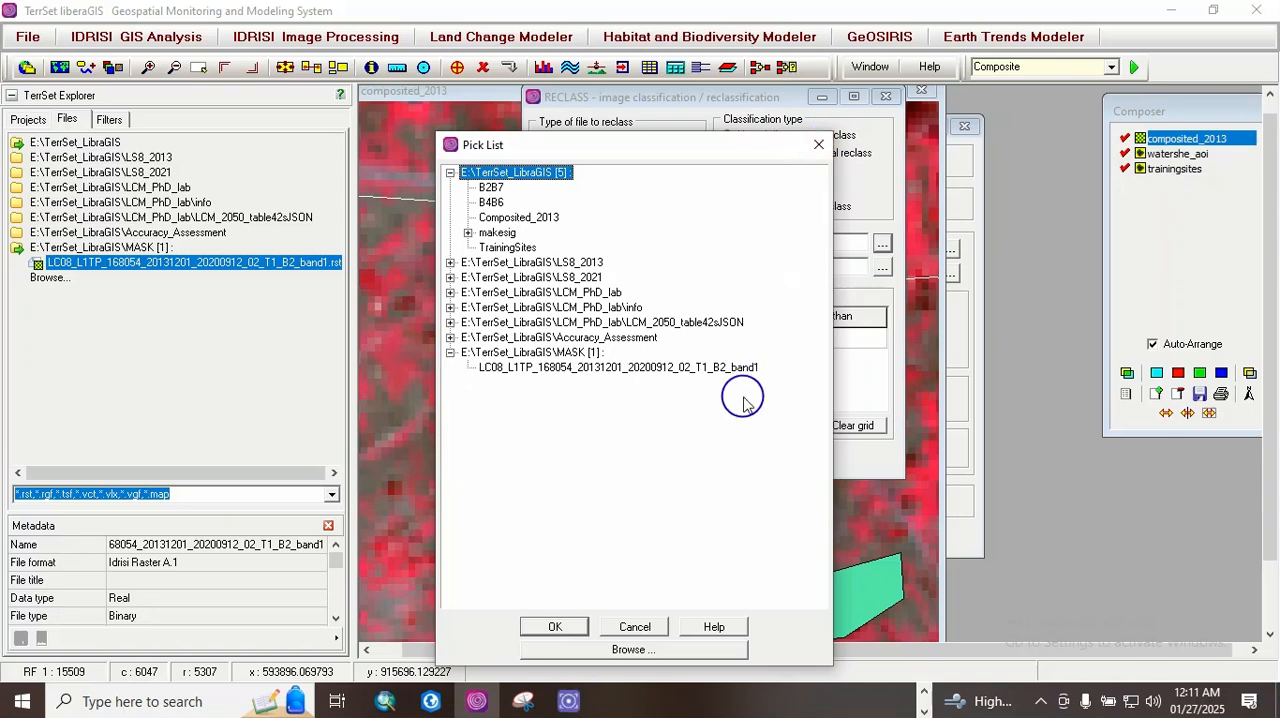
double_click(665, 368)
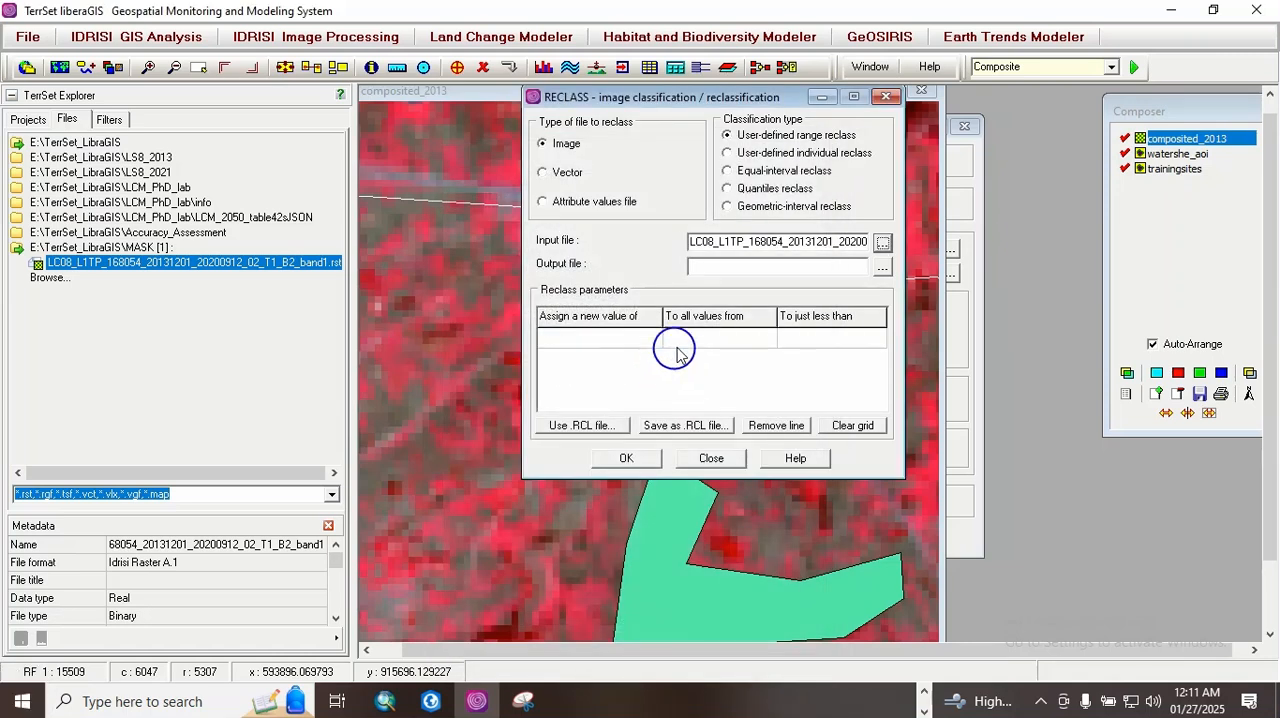
click(704, 268)
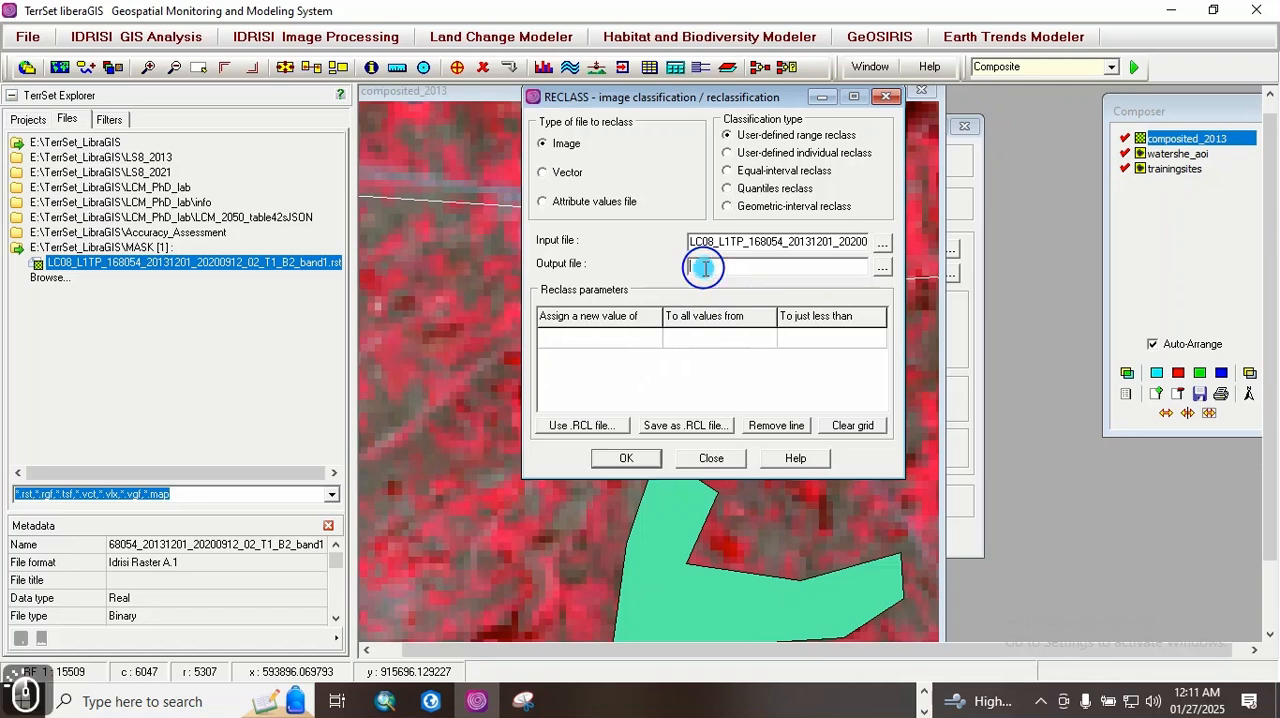
text(MASK)
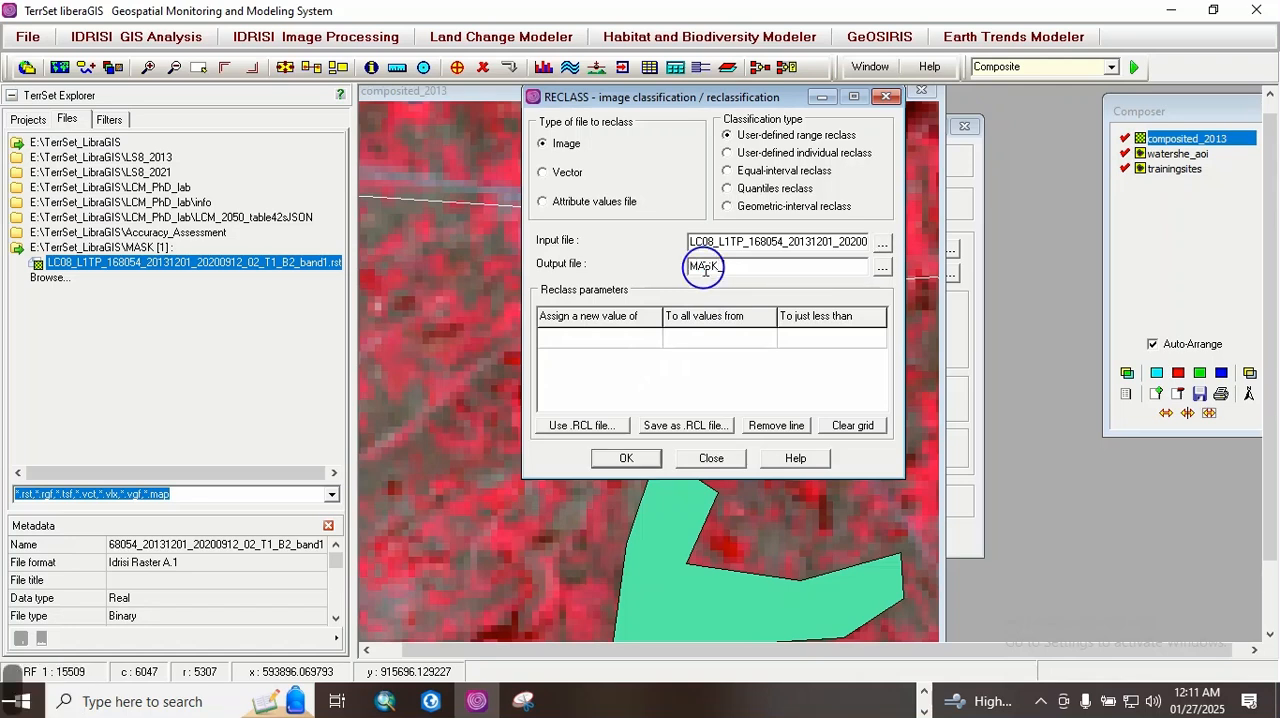
text(_AOI)
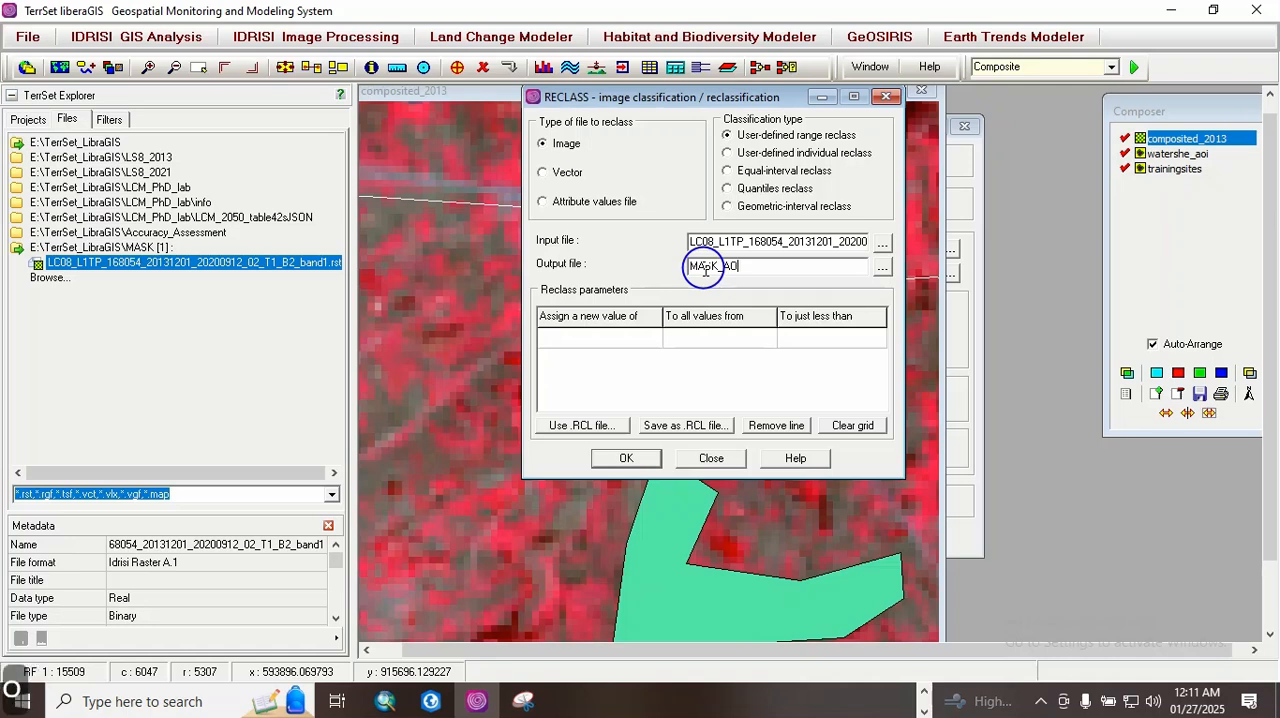
Step: Display the MASK folder's B2_band1 image to check its legend value range for the reclass parameters, then close it
click(570, 340)
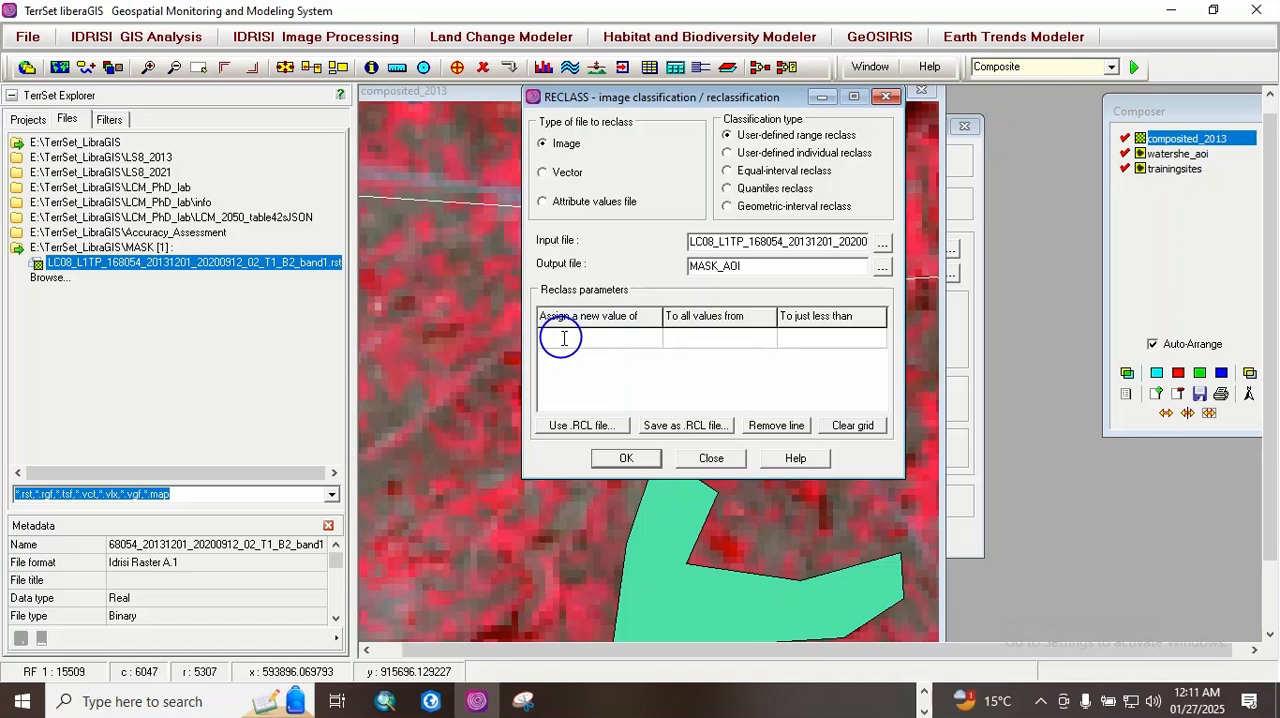
double_click(126, 263)
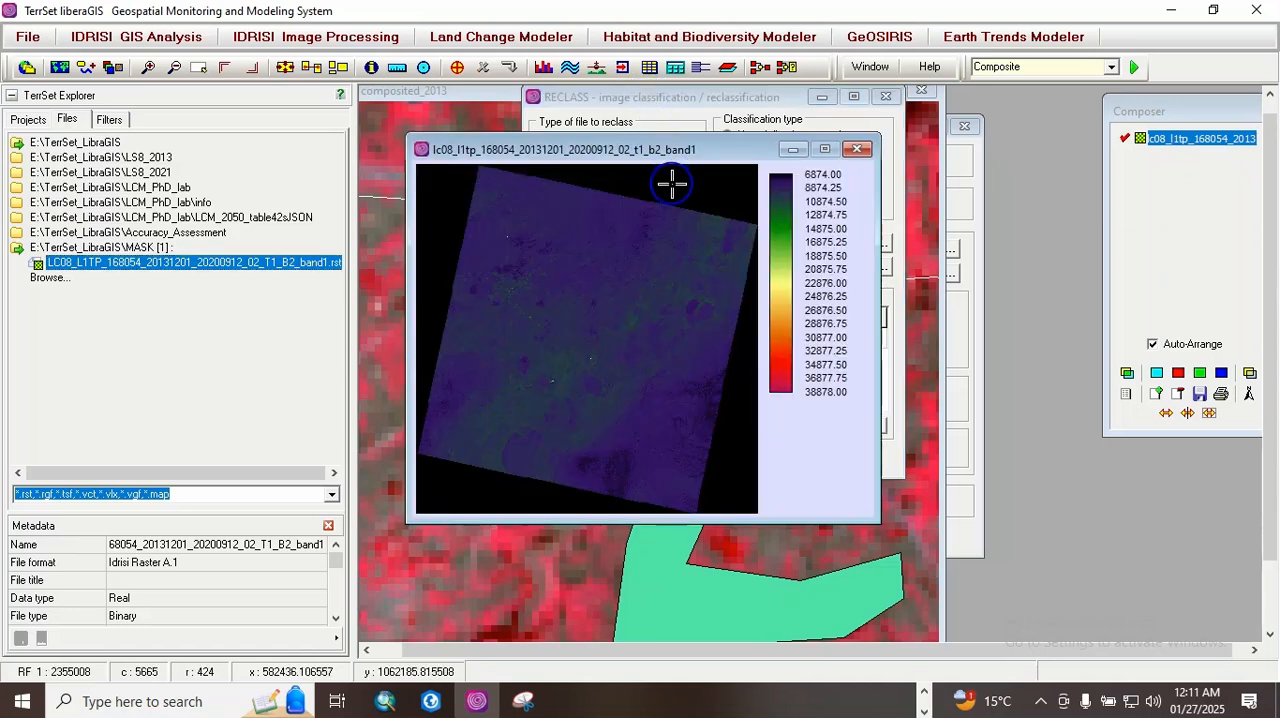
click(855, 149)
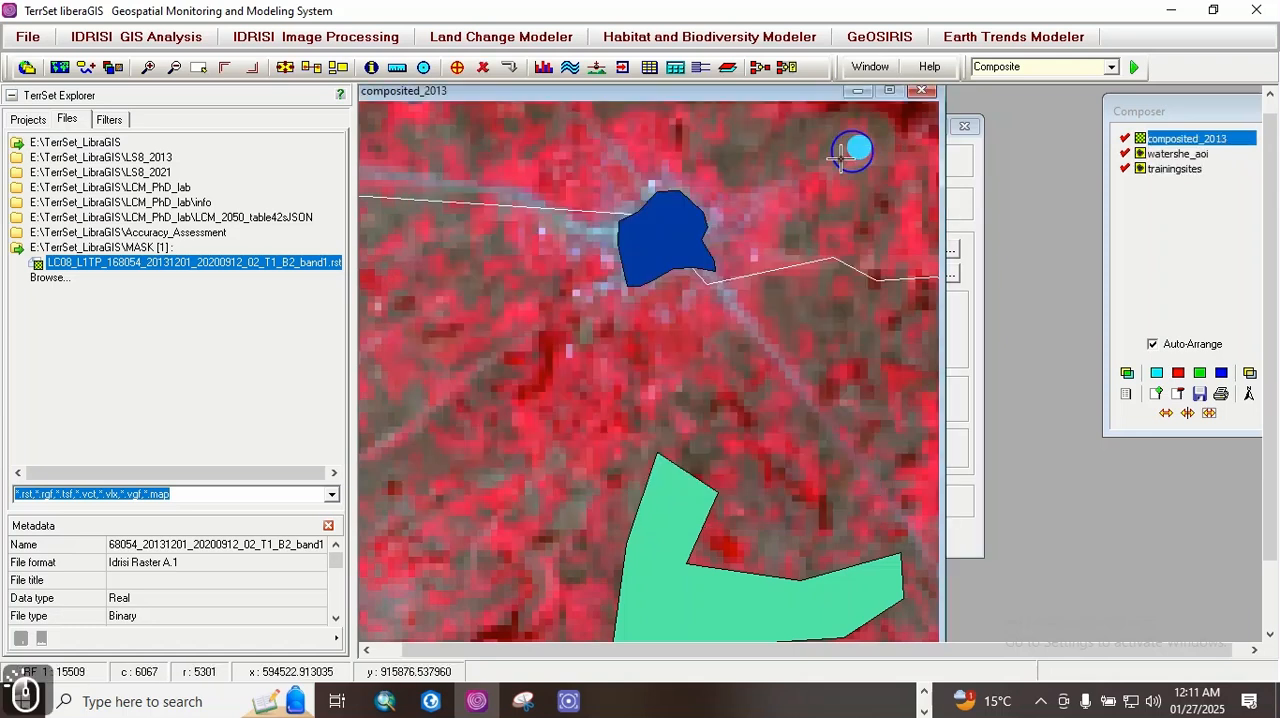
Step: Refresh the TerrSet_LibraGIS file listing, then display the MASK folder's B2_band1 image again and close it
double_click(85, 143)
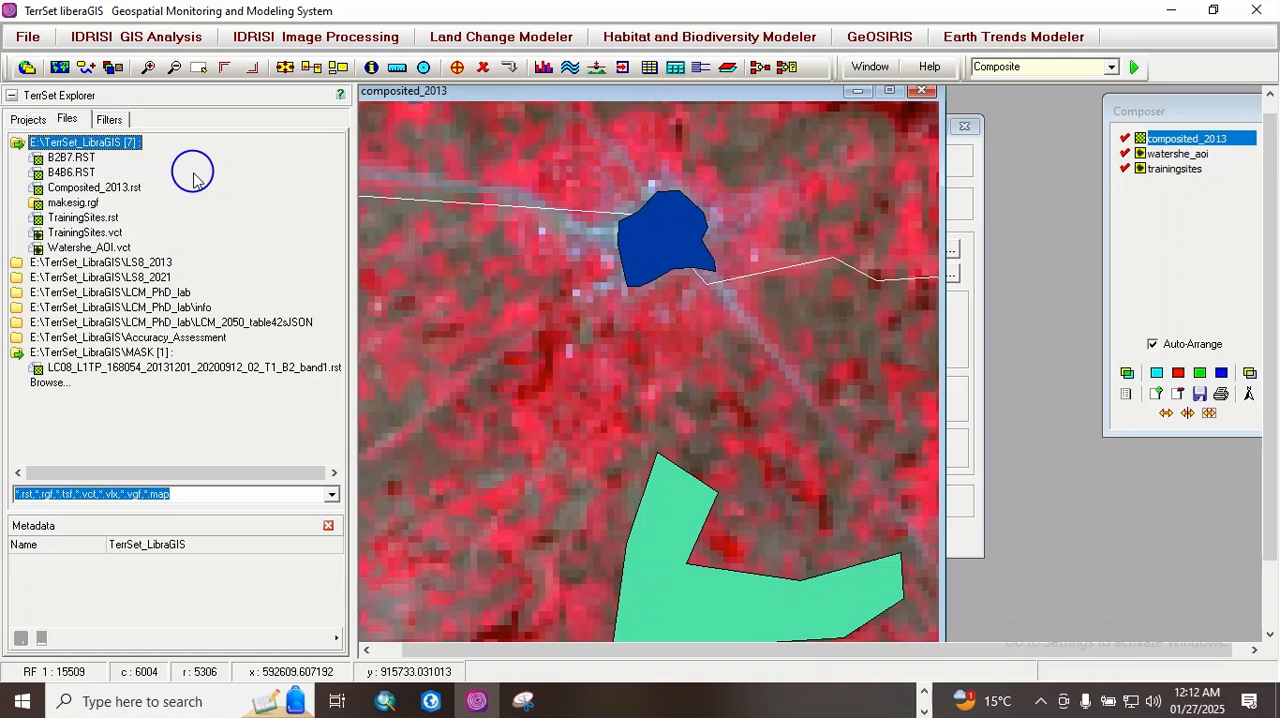
right_click(98, 142)
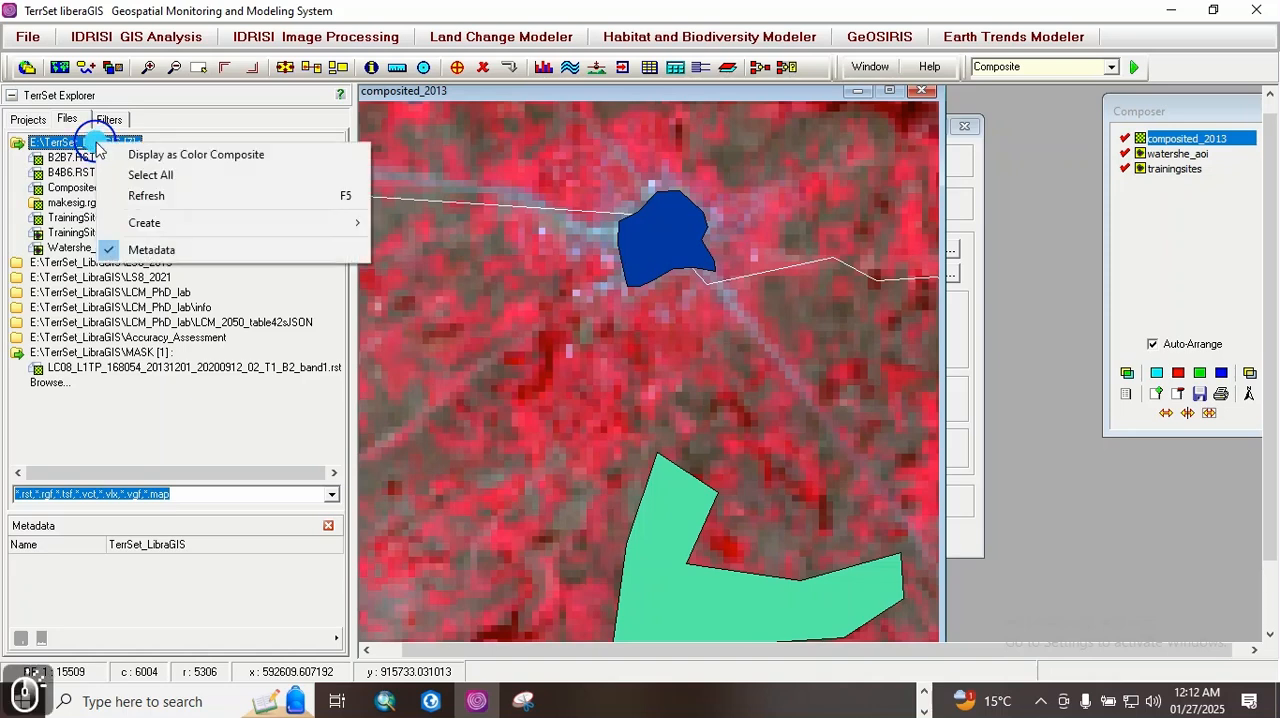
click(172, 196)
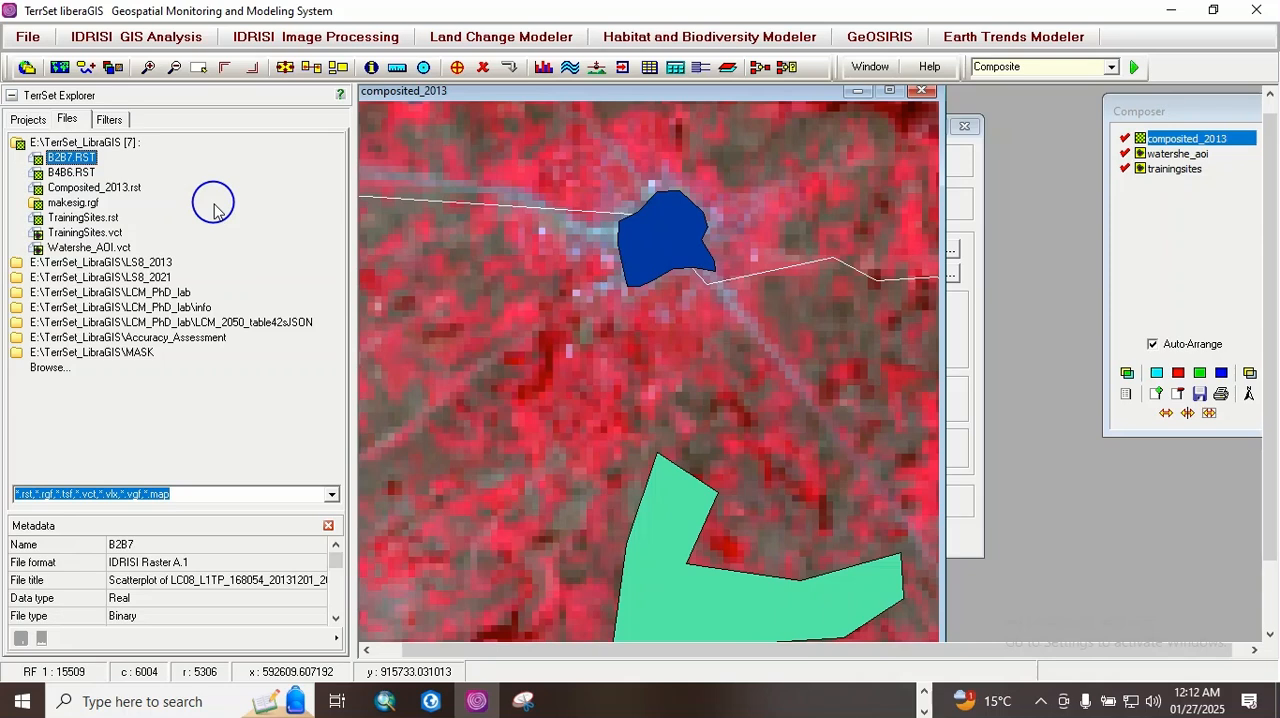
click(105, 352)
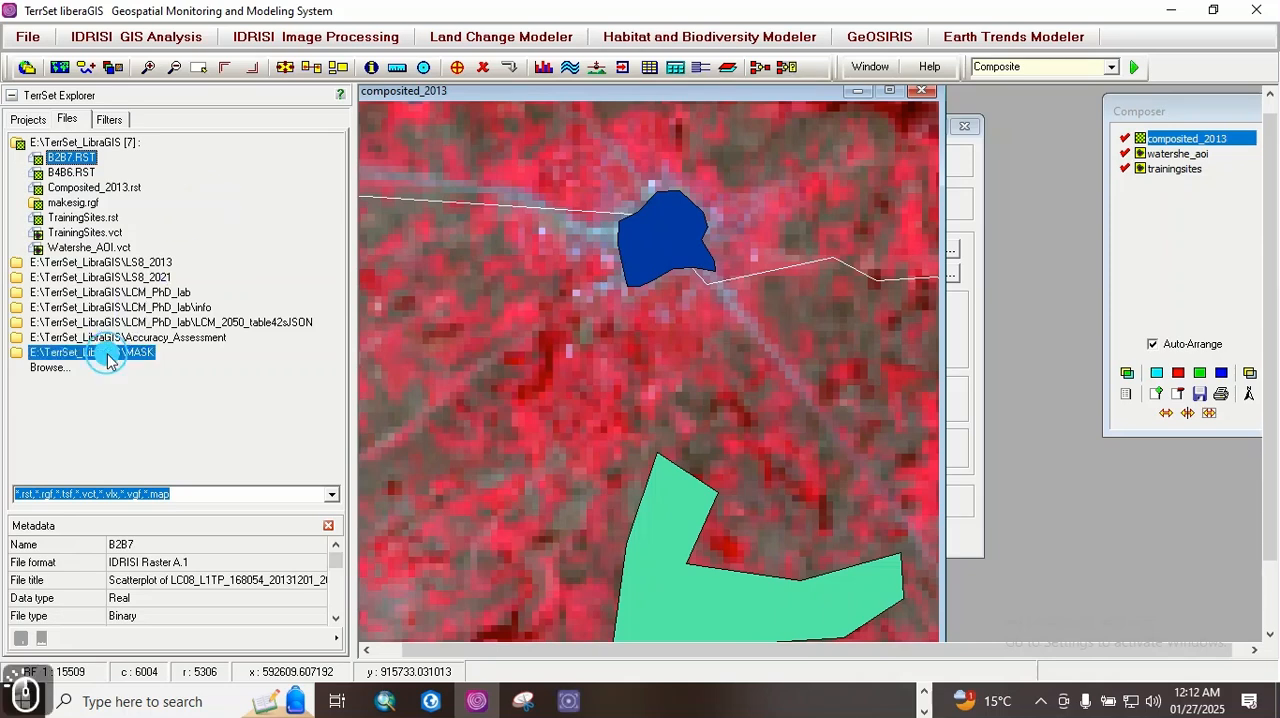
double_click(211, 368)
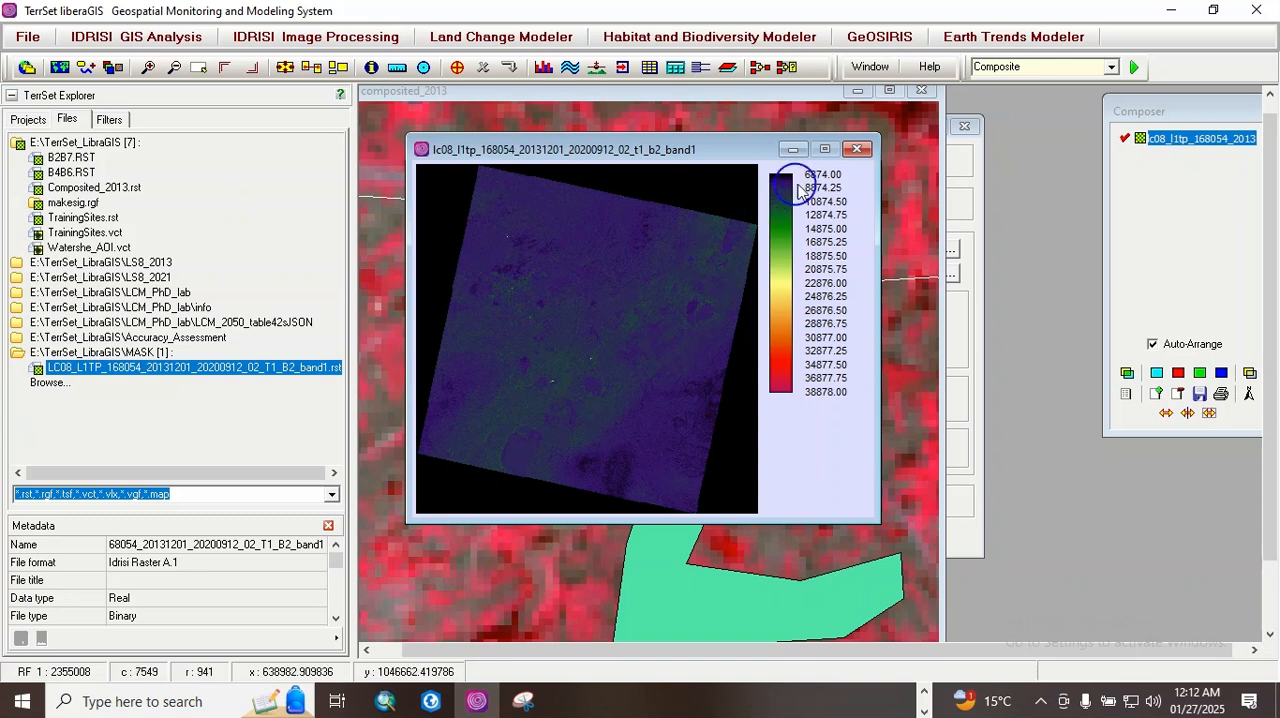
click(858, 152)
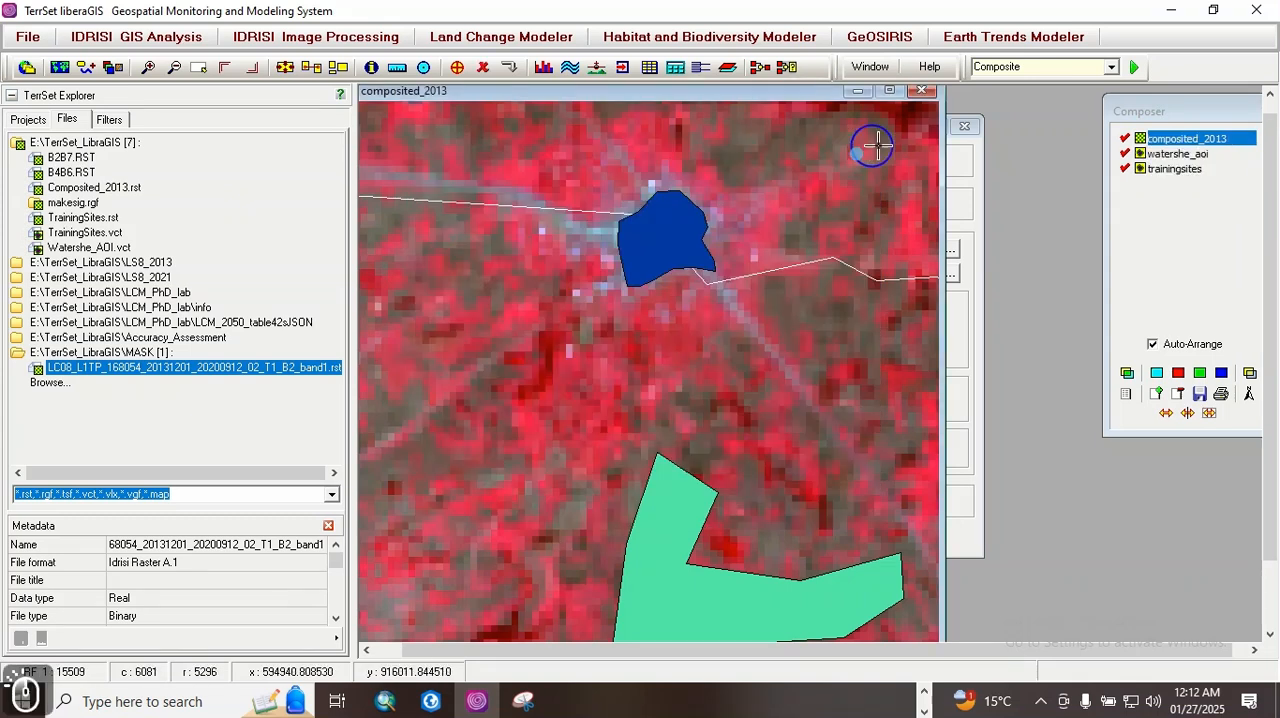
Step: Move the composited_2013 map off the RECLASS dialog, then display the Watershe_AOI vector to examine its boundary and close it
drag(803, 100, 858, 263)
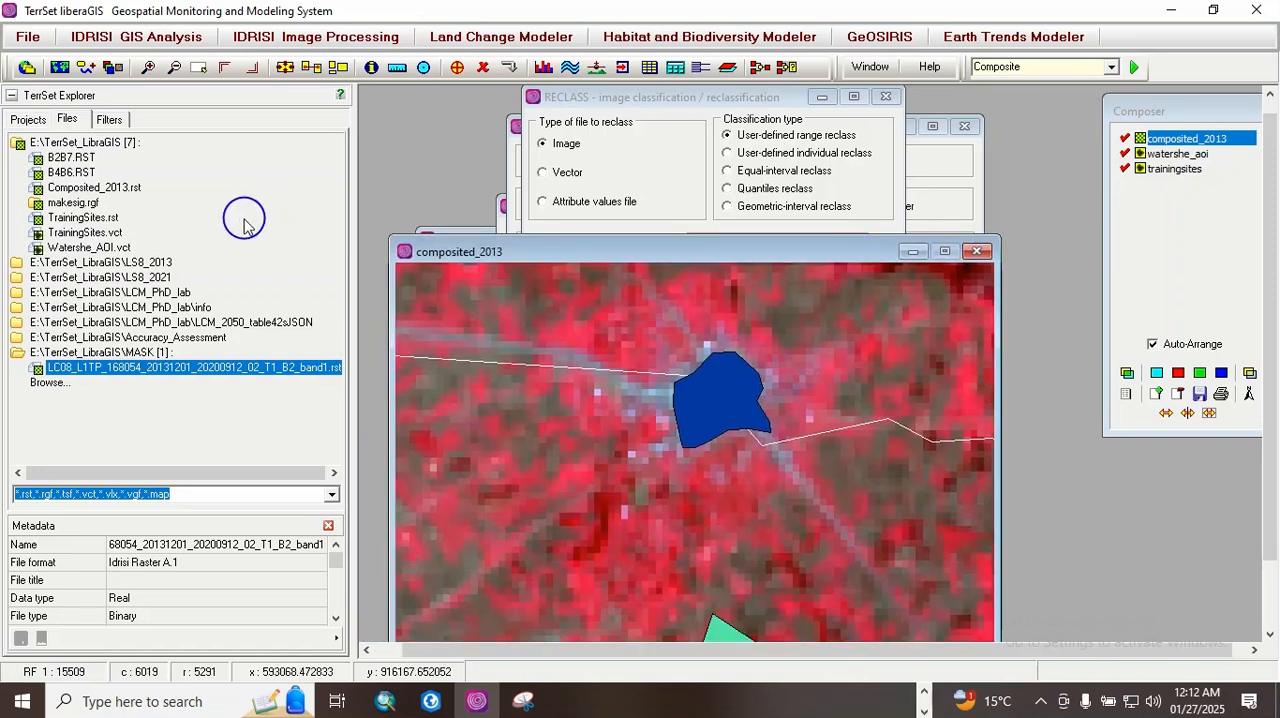
double_click(89, 247)
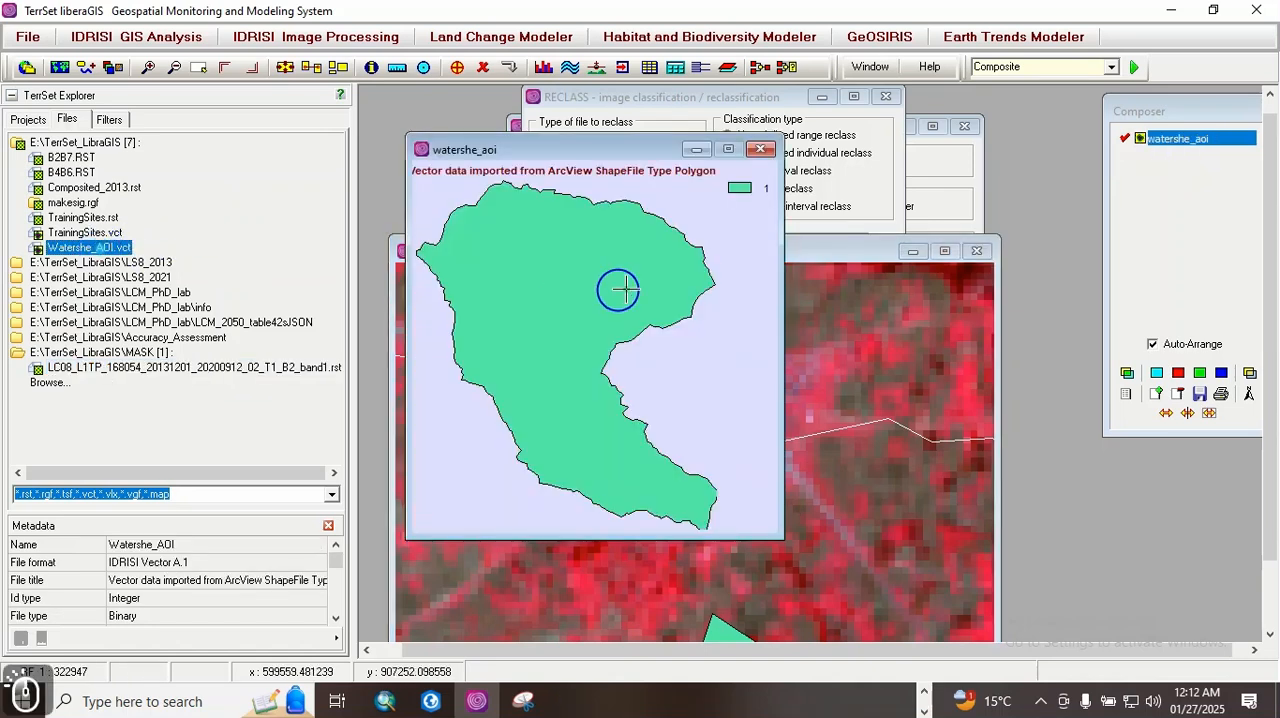
click(761, 150)
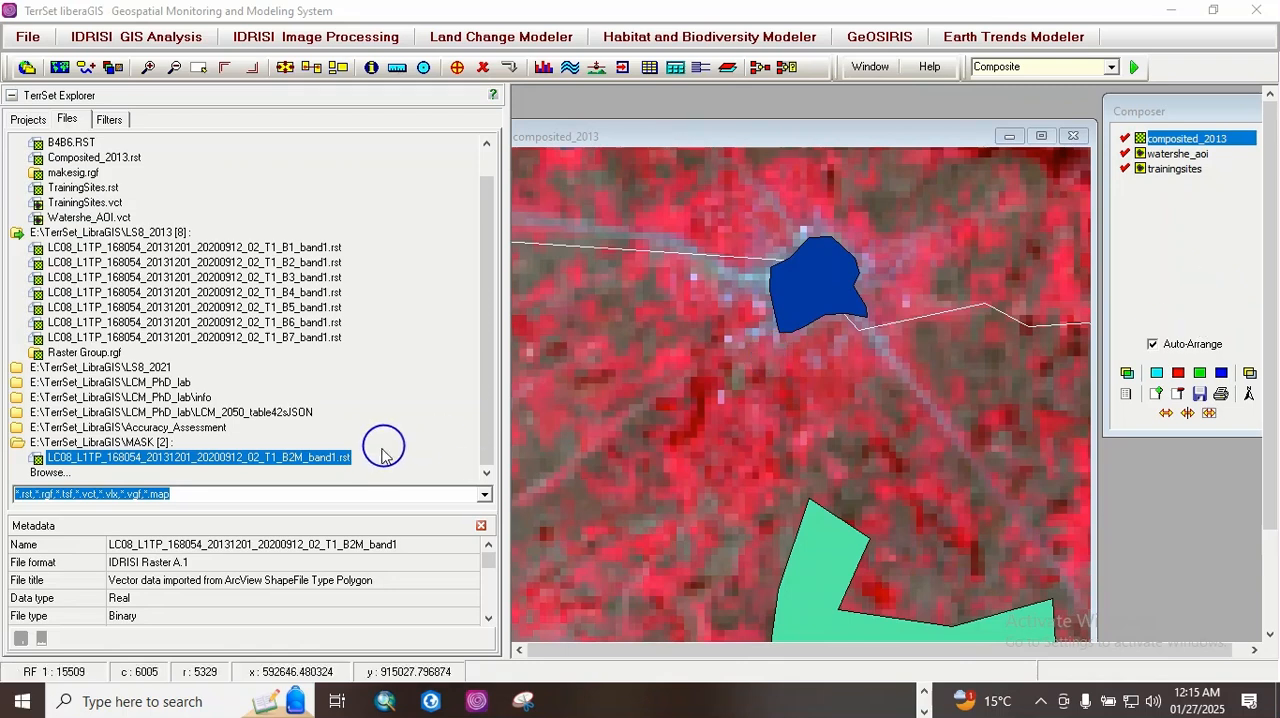
Step: Display the MASK folder's B2M_band1 image and query cell values inside and outside the watershed area
double_click(320, 457)
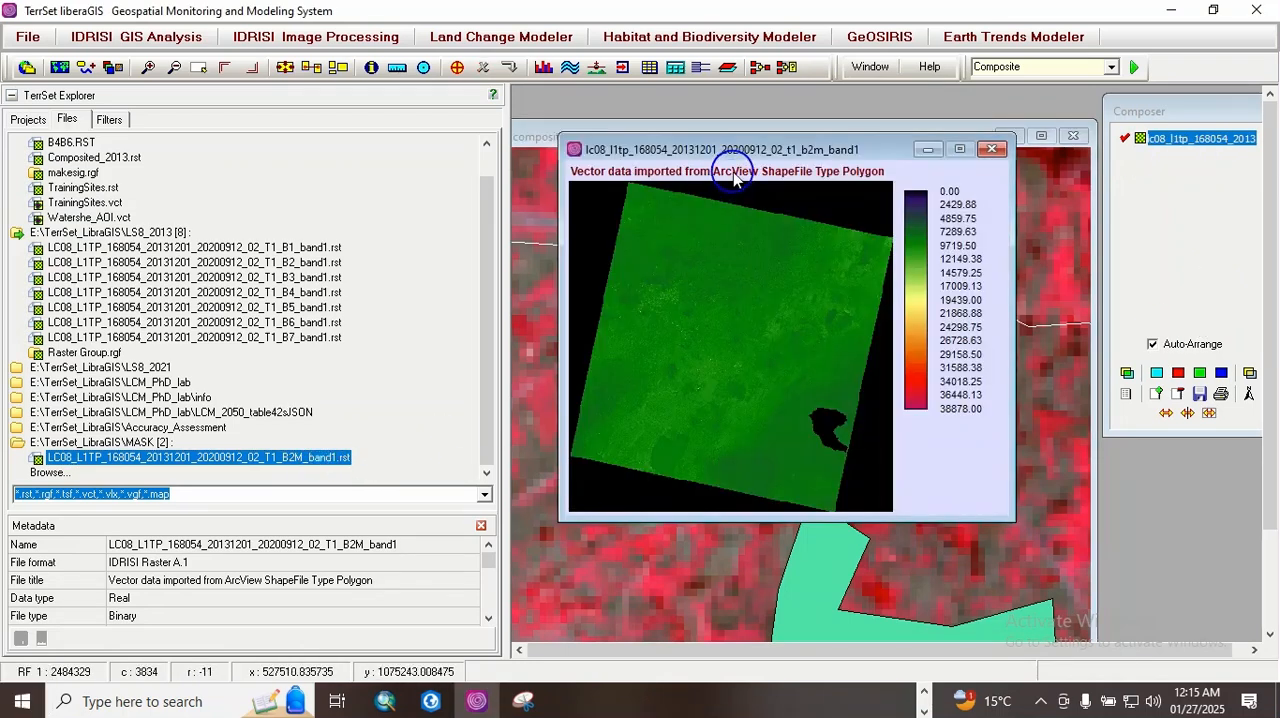
drag(716, 146, 770, 165)
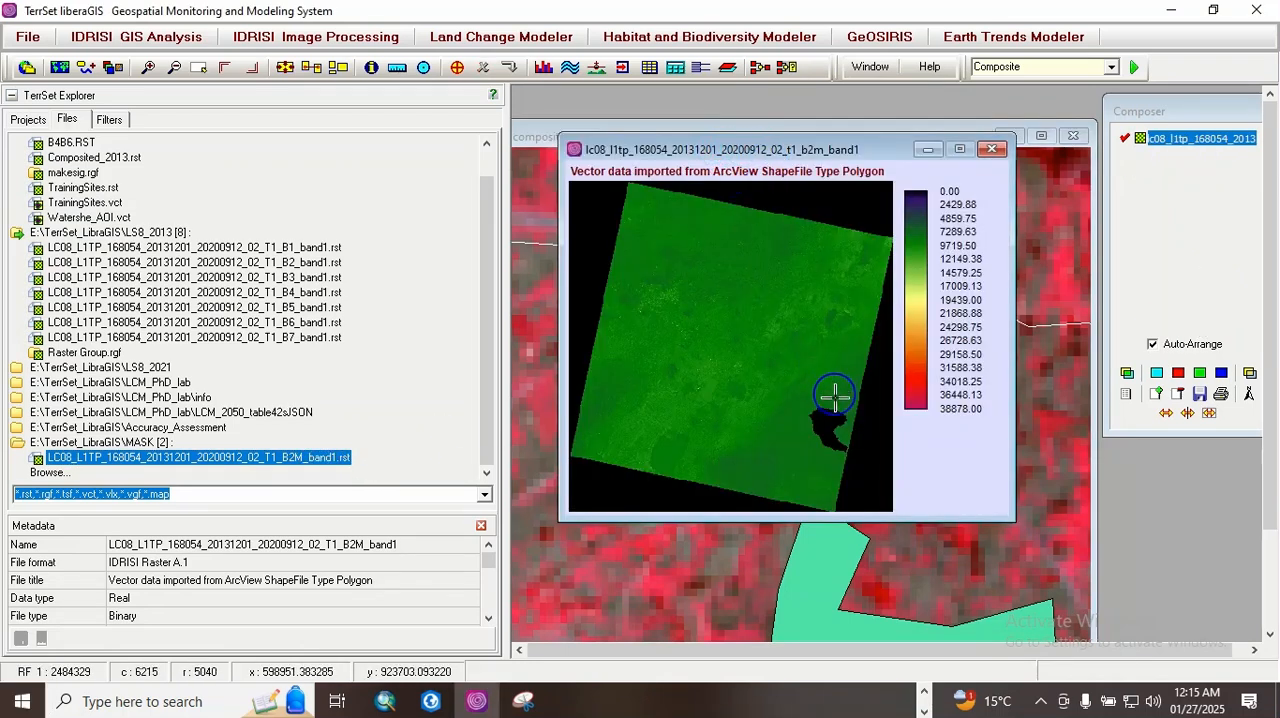
click(829, 423)
click(725, 362)
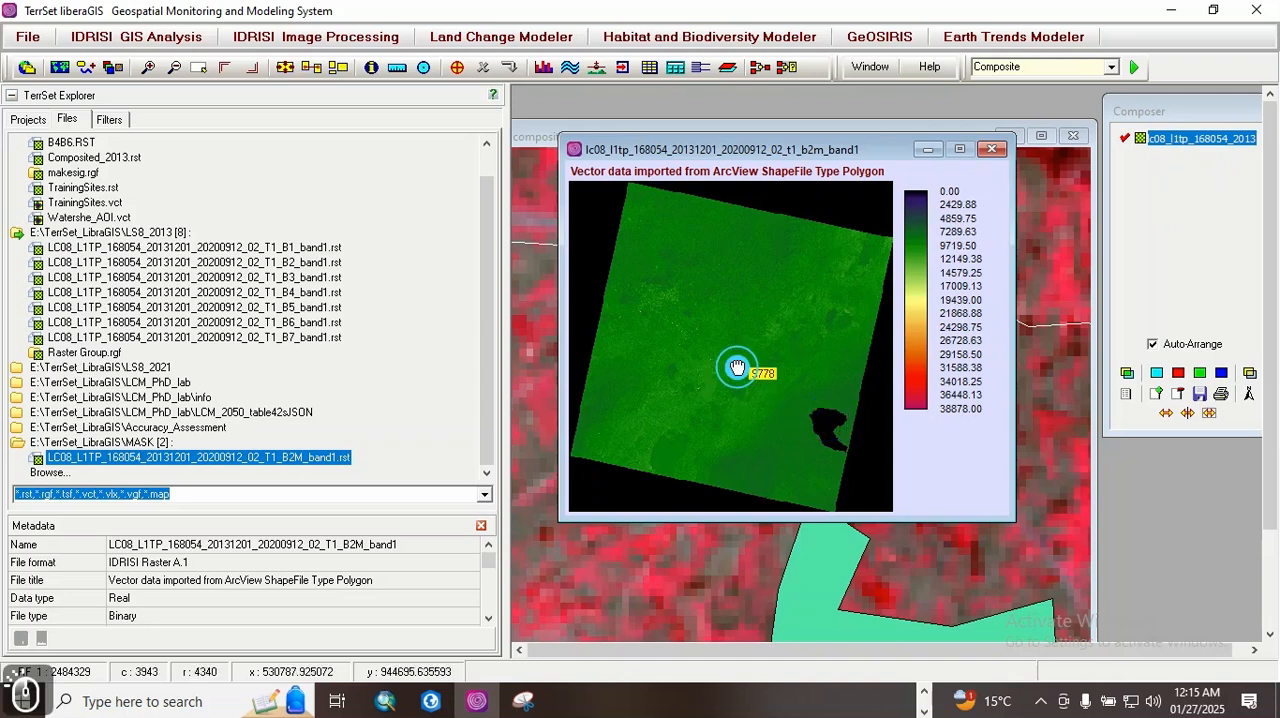
click(731, 306)
click(801, 346)
click(737, 408)
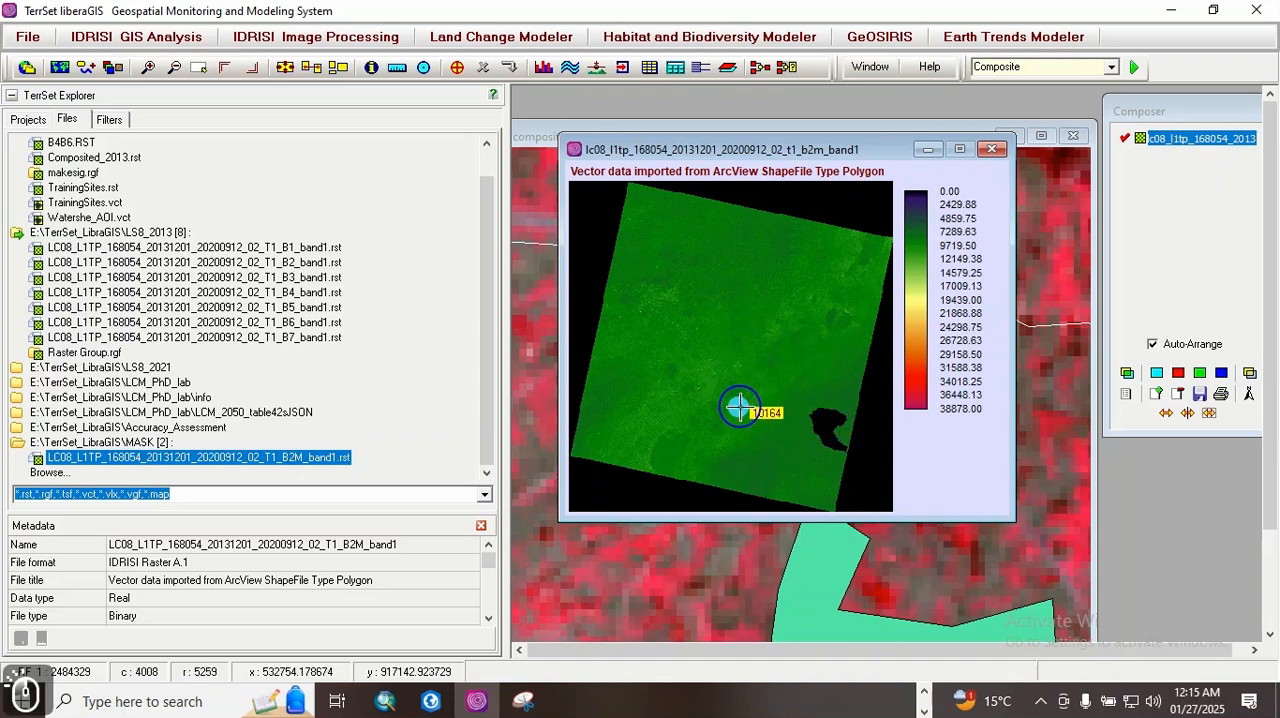
Step: Query cell values inside the watershed area of the B2M_band1 image and close the image
click(829, 423)
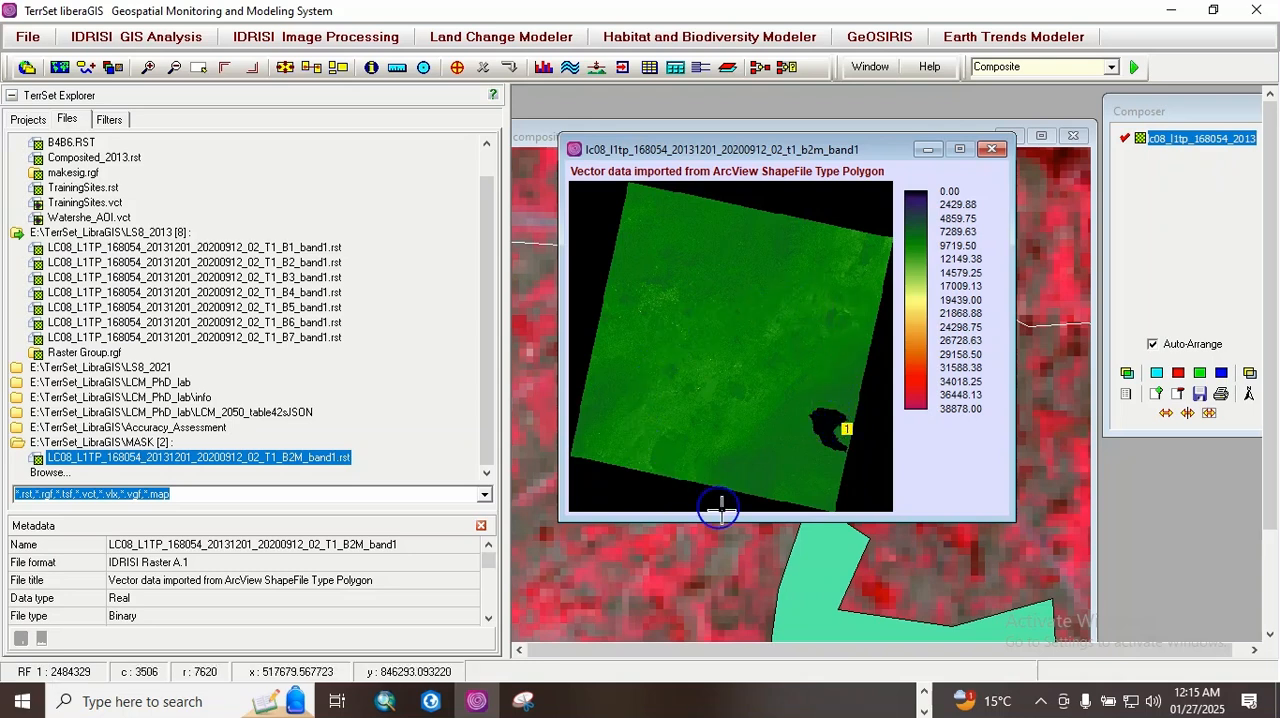
click(826, 427)
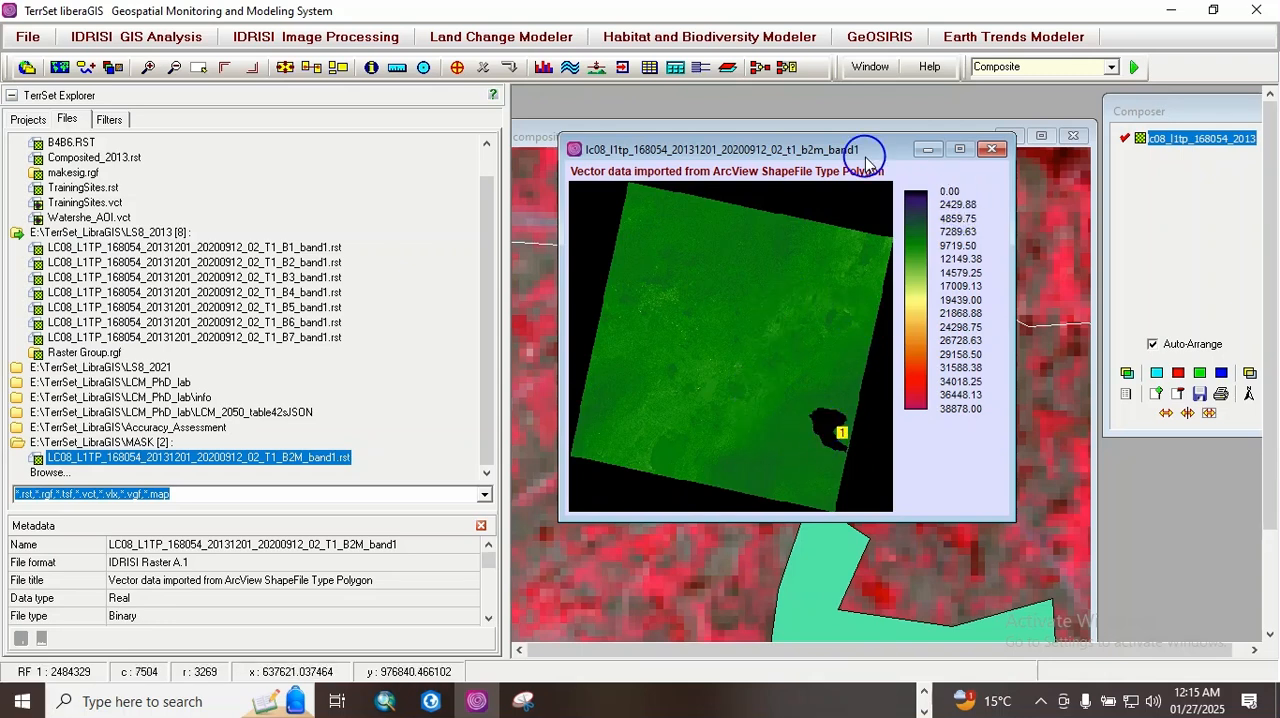
click(993, 150)
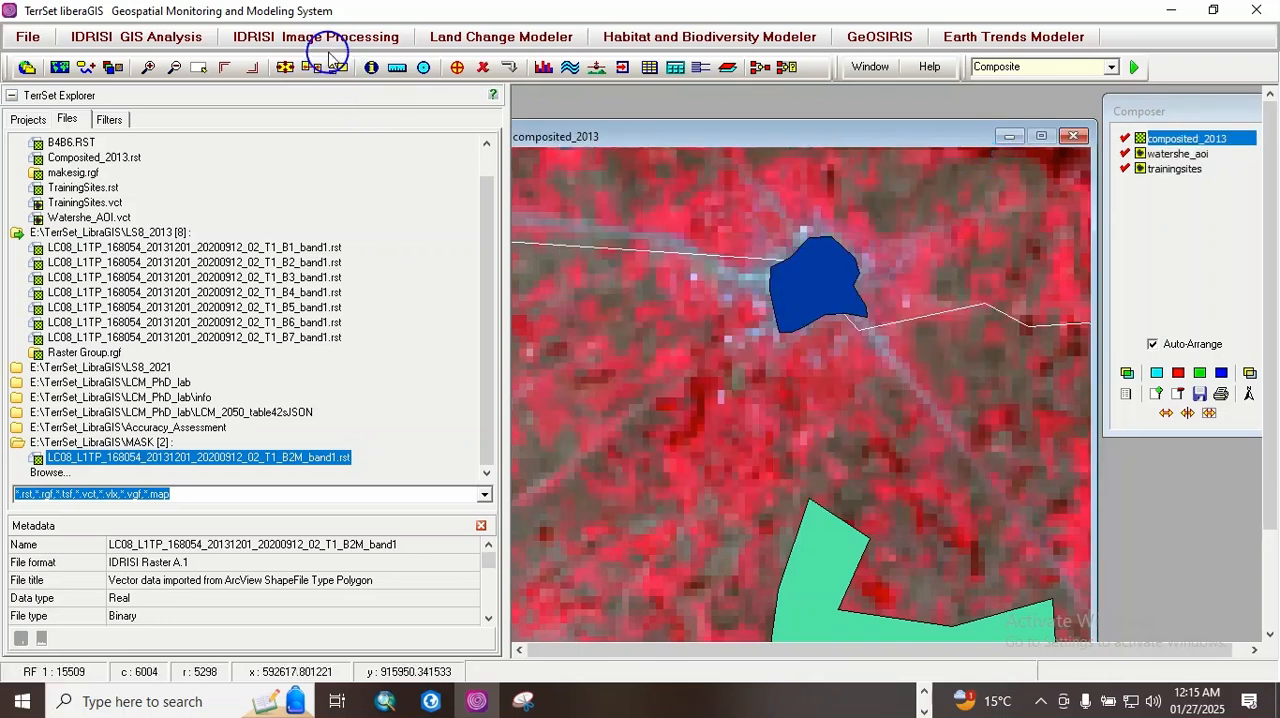
Step: Start RECLASS with the MASK folder's B2M_band1 image as the input file and MASK_AOI as the output file
click(323, 40)
click(151, 40)
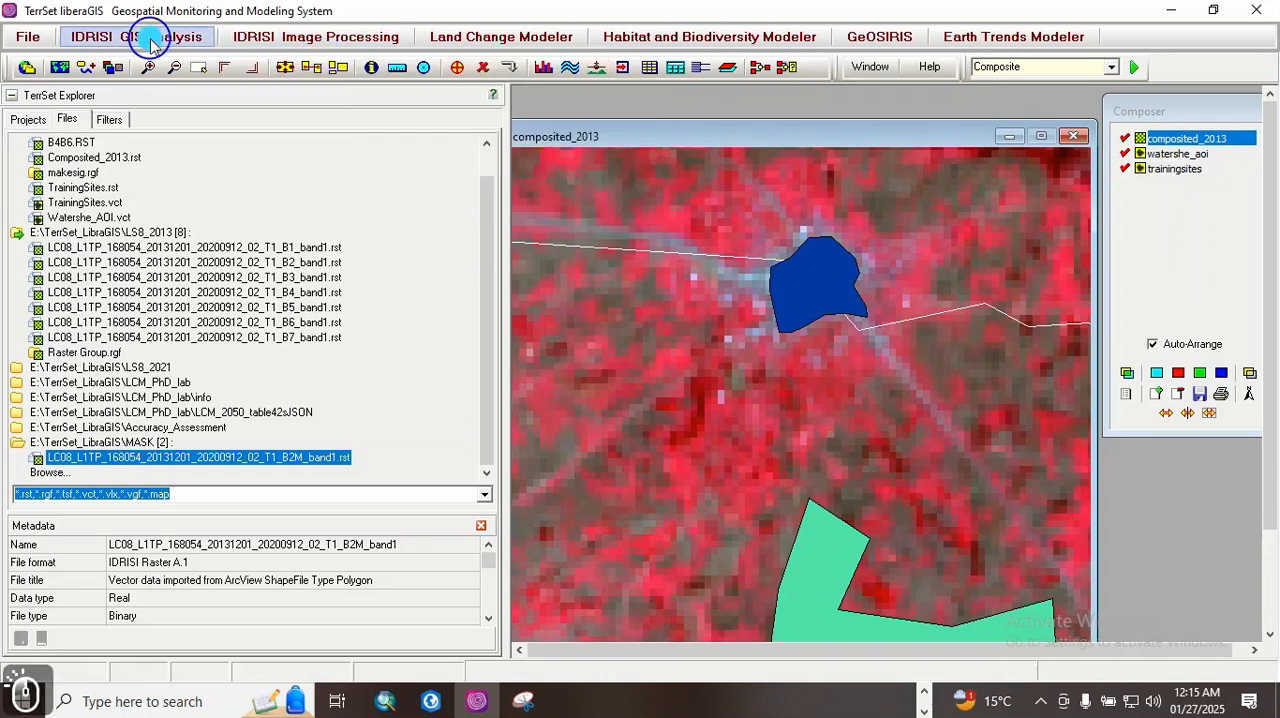
mouse_move(130, 54)
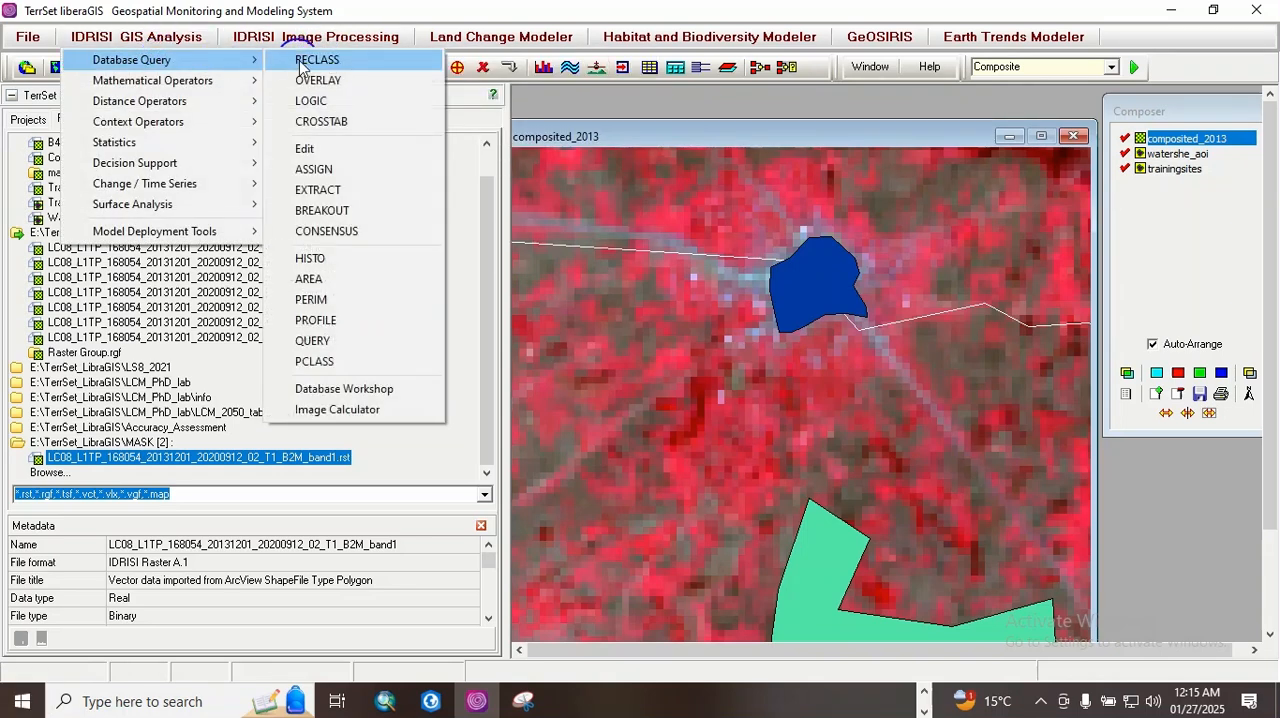
click(318, 56)
drag(751, 229, 577, 114)
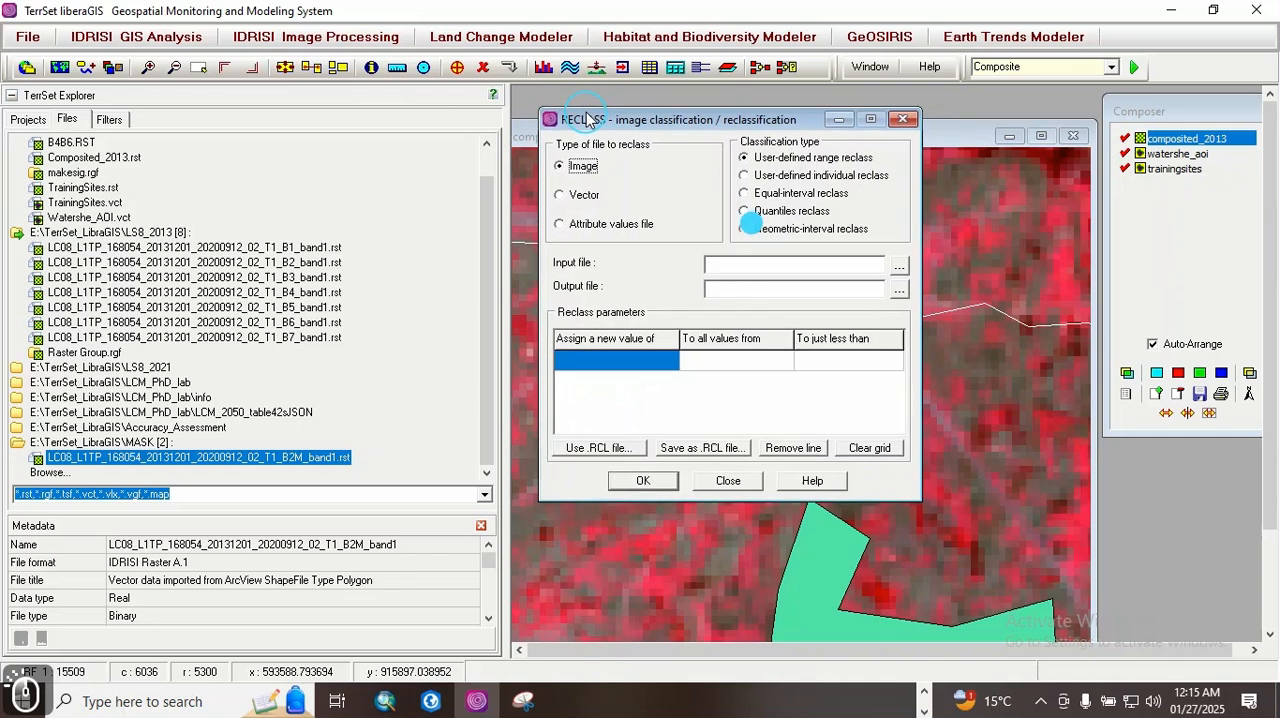
click(897, 265)
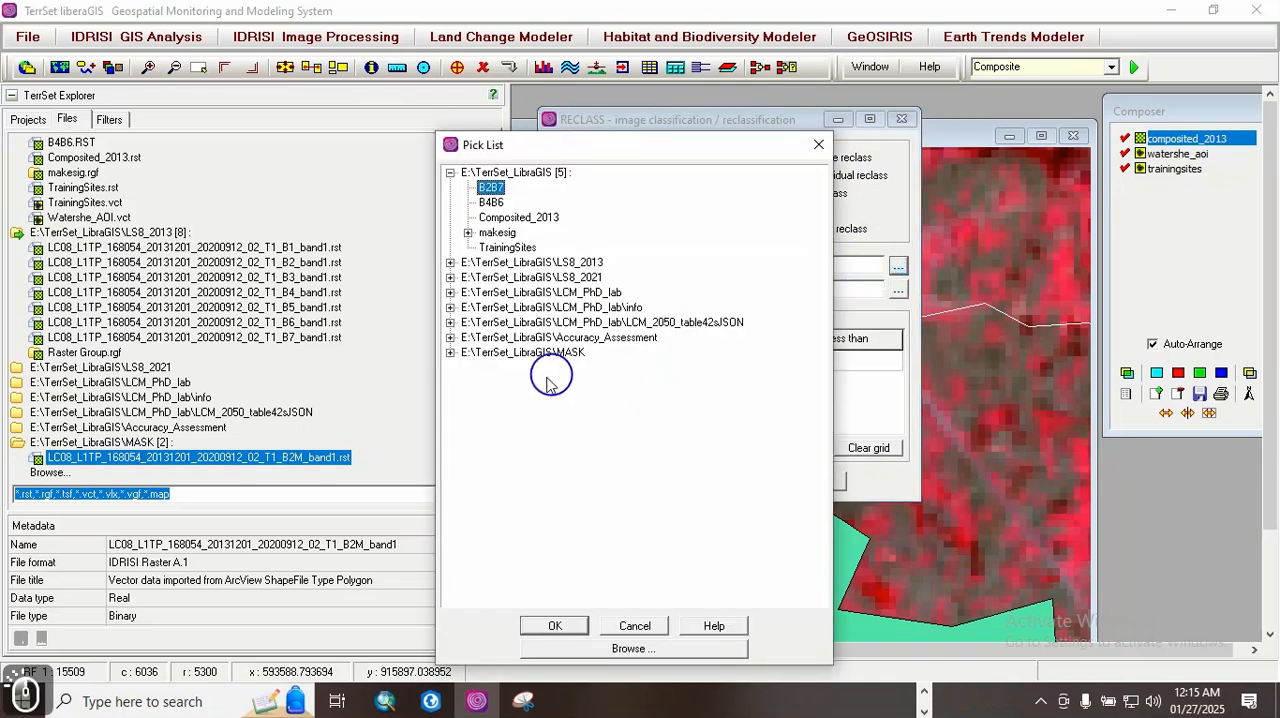
click(451, 353)
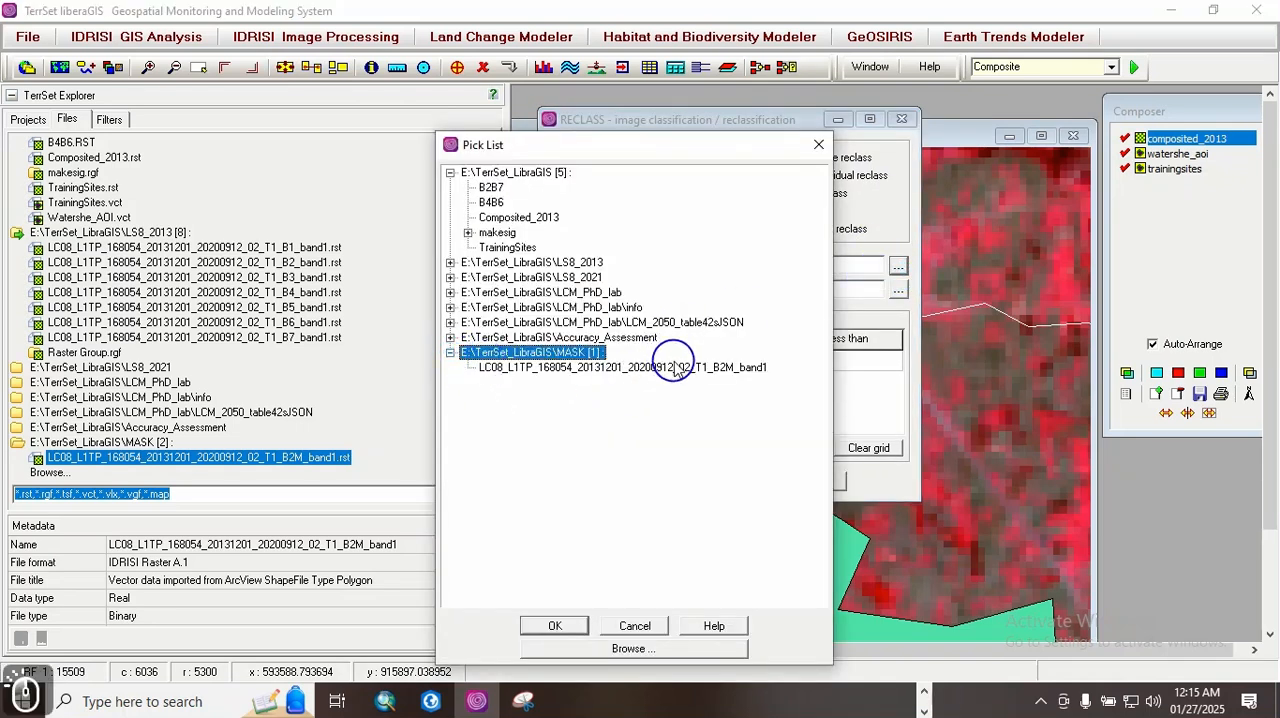
double_click(714, 369)
click(723, 289)
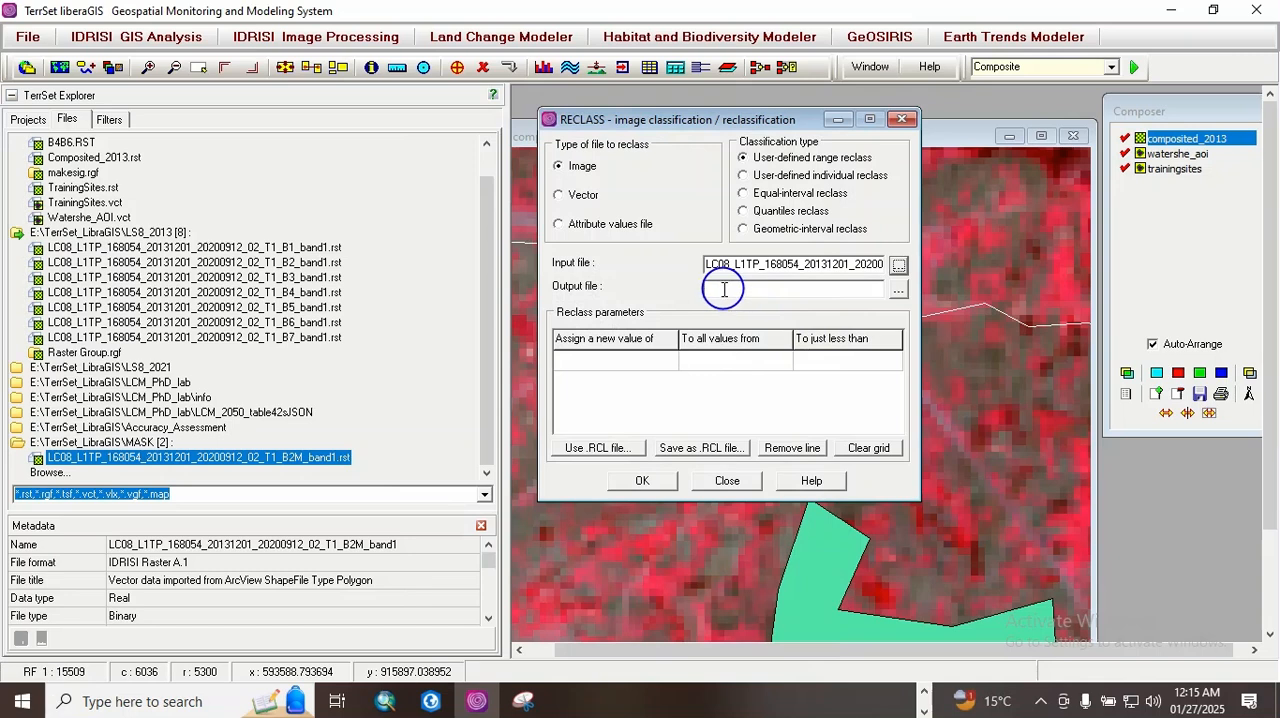
text(MASK)
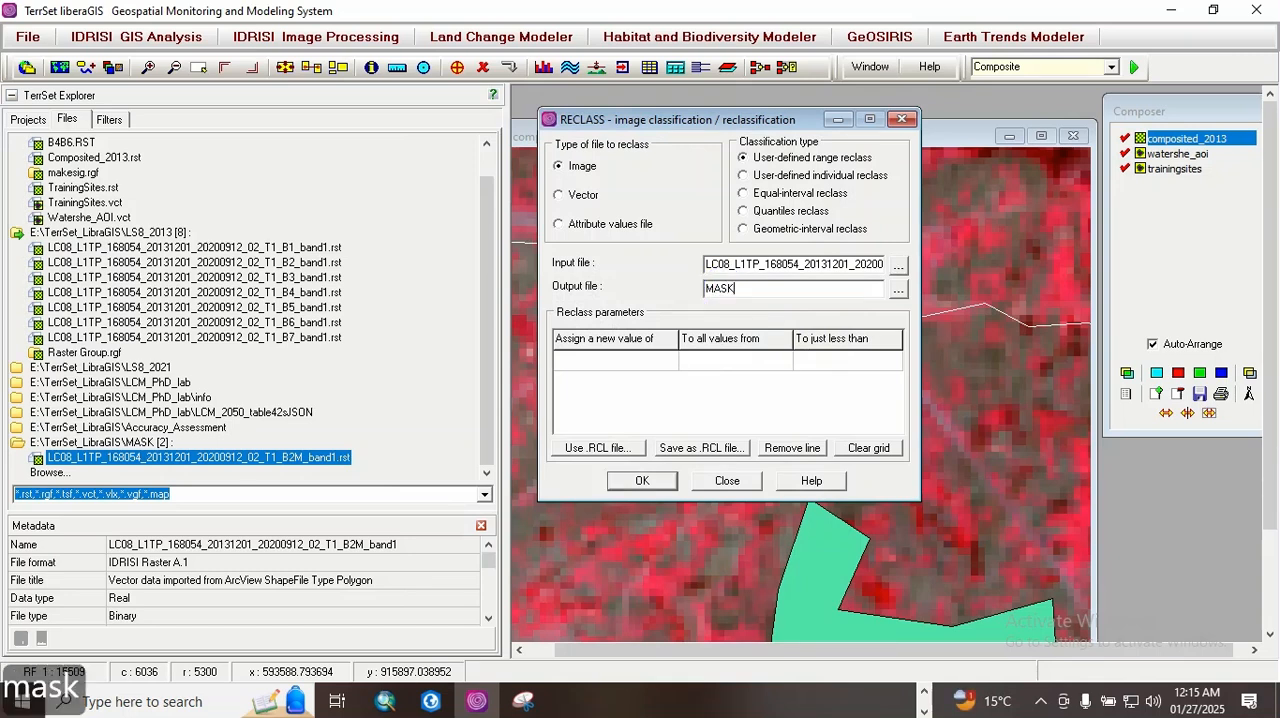
text(_AOI)
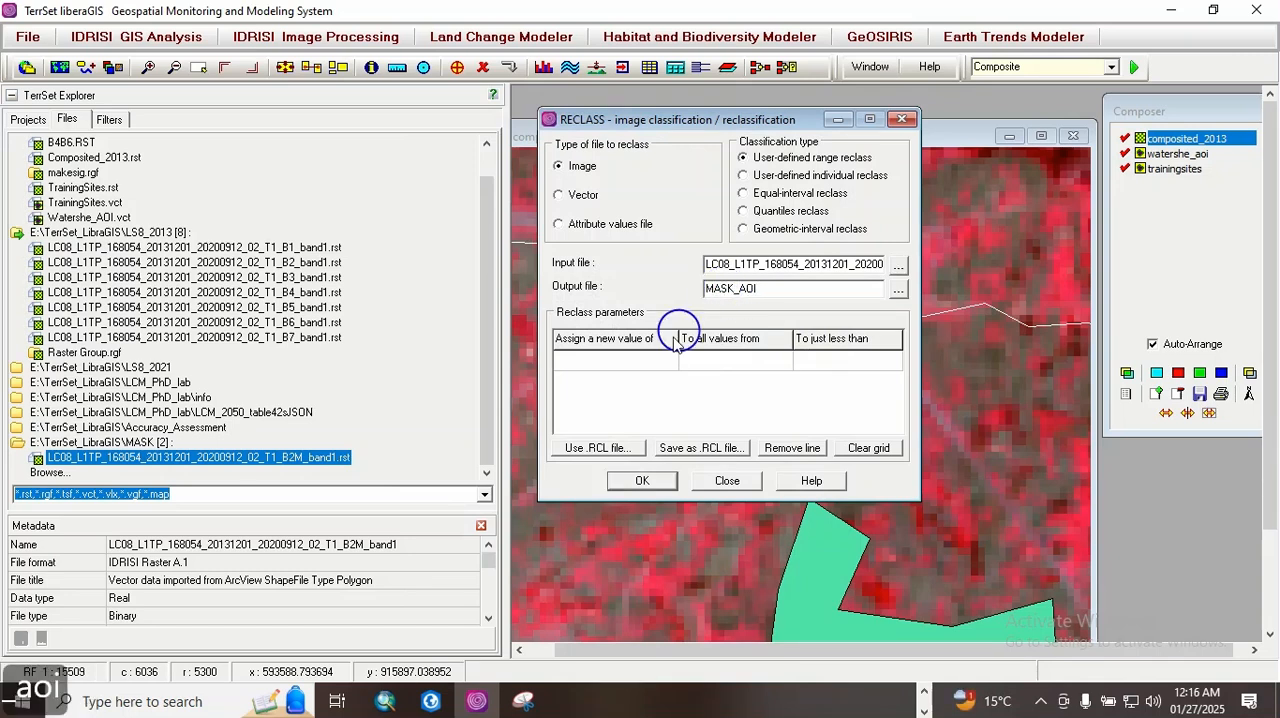
Step: Display the MASK folder's B2M_band1 image and place it clear of the reclass parameters to read its legend range
click(617, 360)
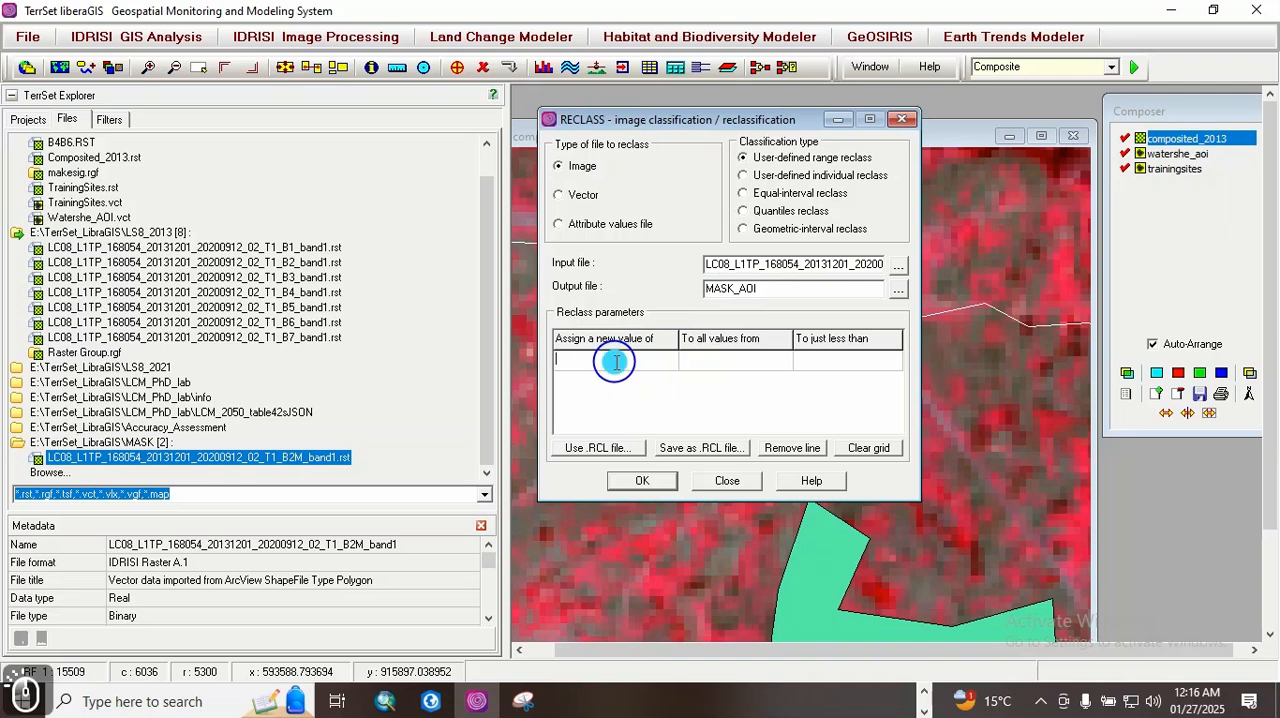
double_click(258, 457)
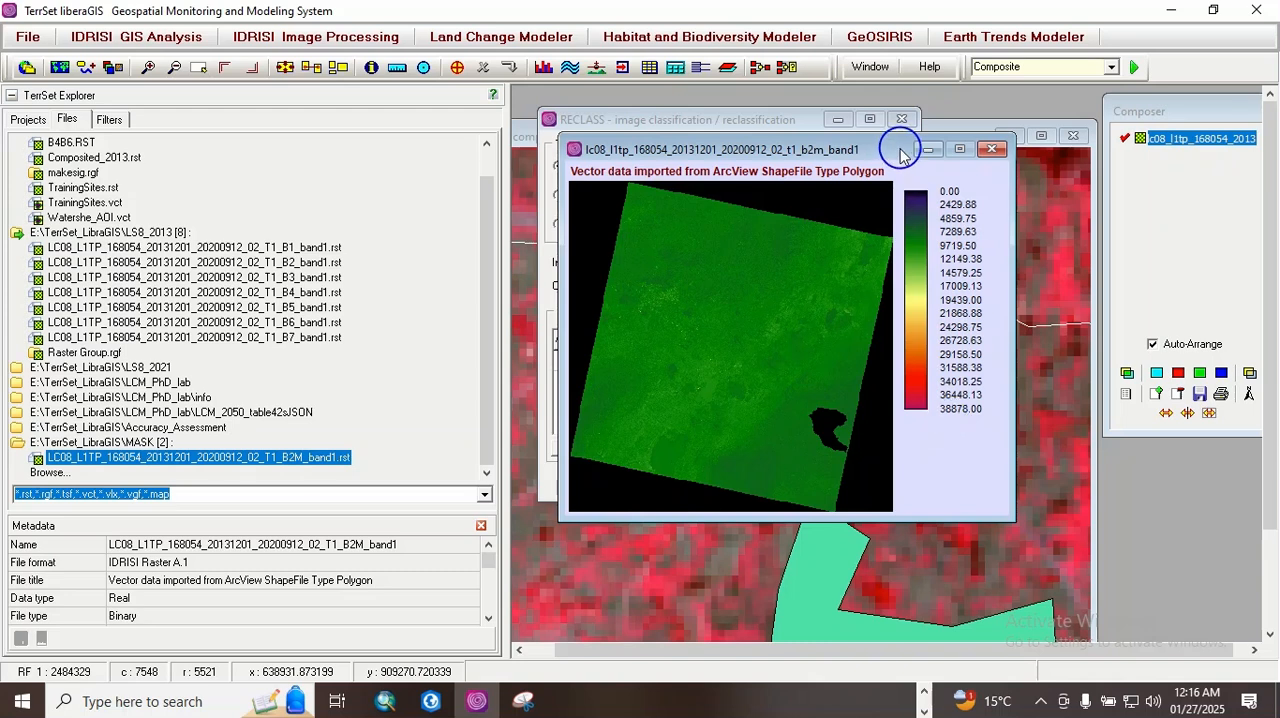
drag(900, 147, 1150, 254)
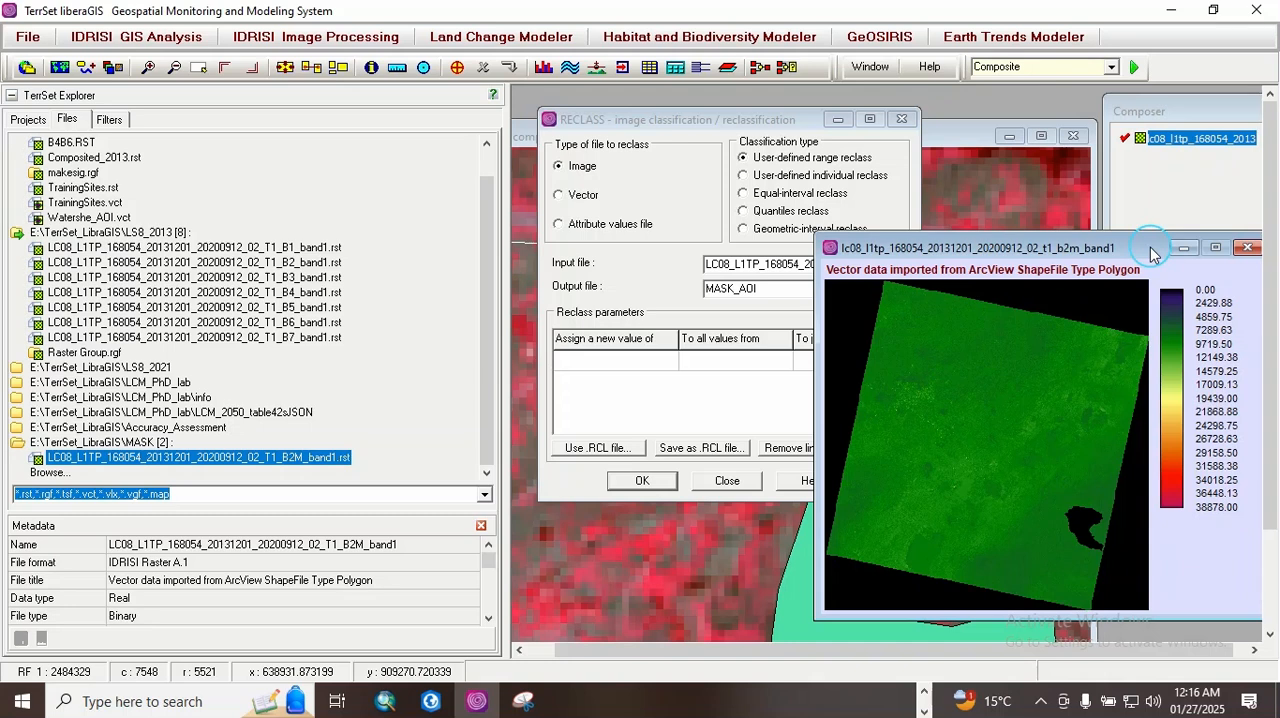
drag(1150, 254, 1168, 361)
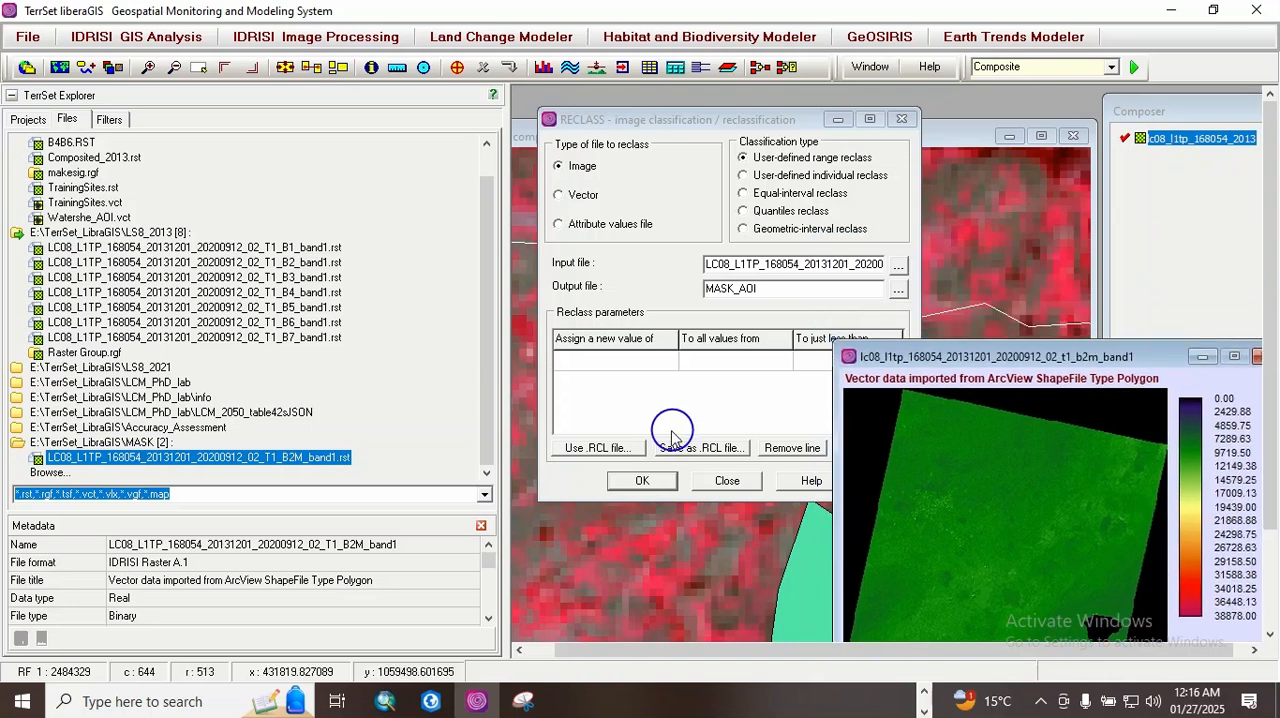
Step: Run the reclassification assigning 0 to all values from 2300 to just less than 40000, converting the output file to integer
click(603, 367)
text(0)
click(688, 360)
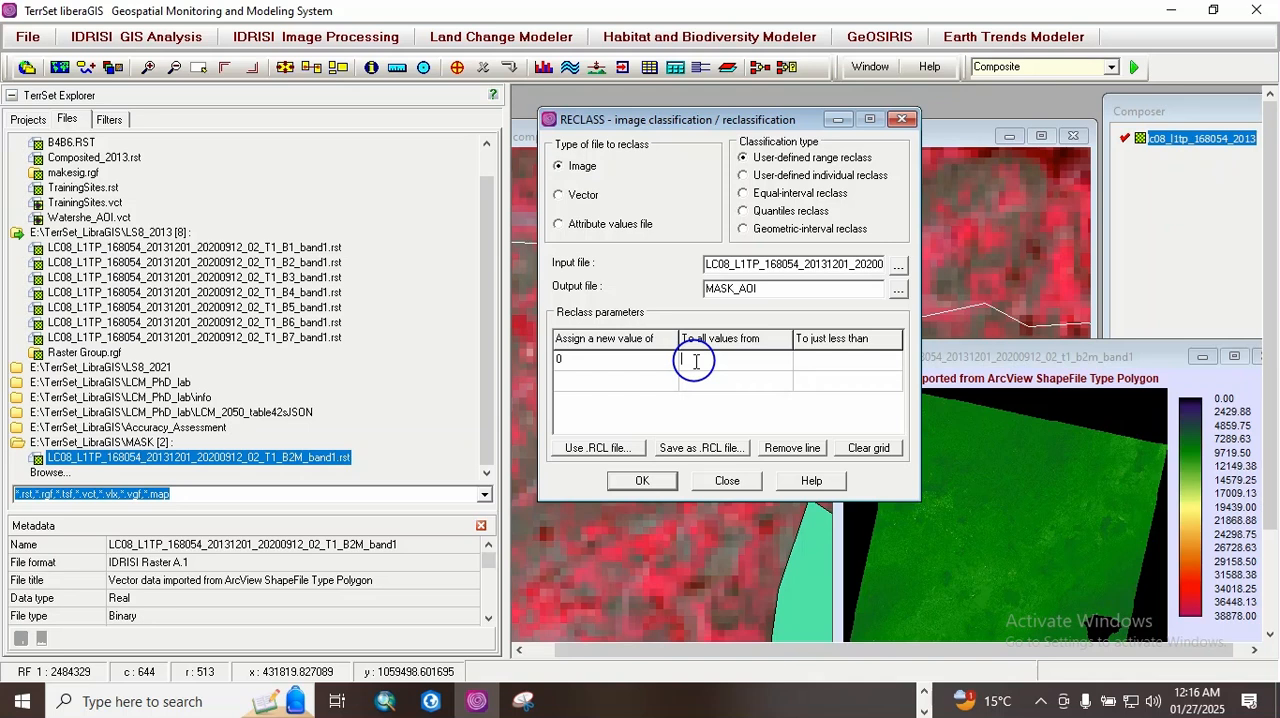
text(23000)
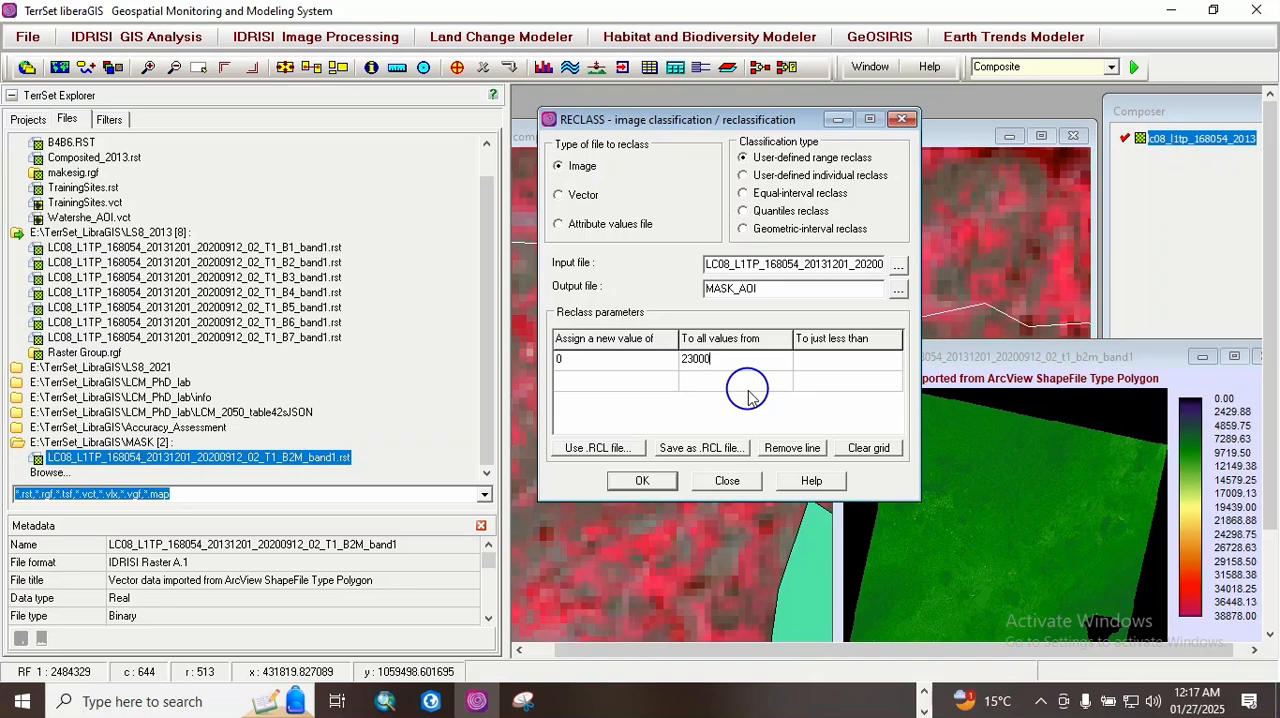
key(BackSpace)
click(805, 358)
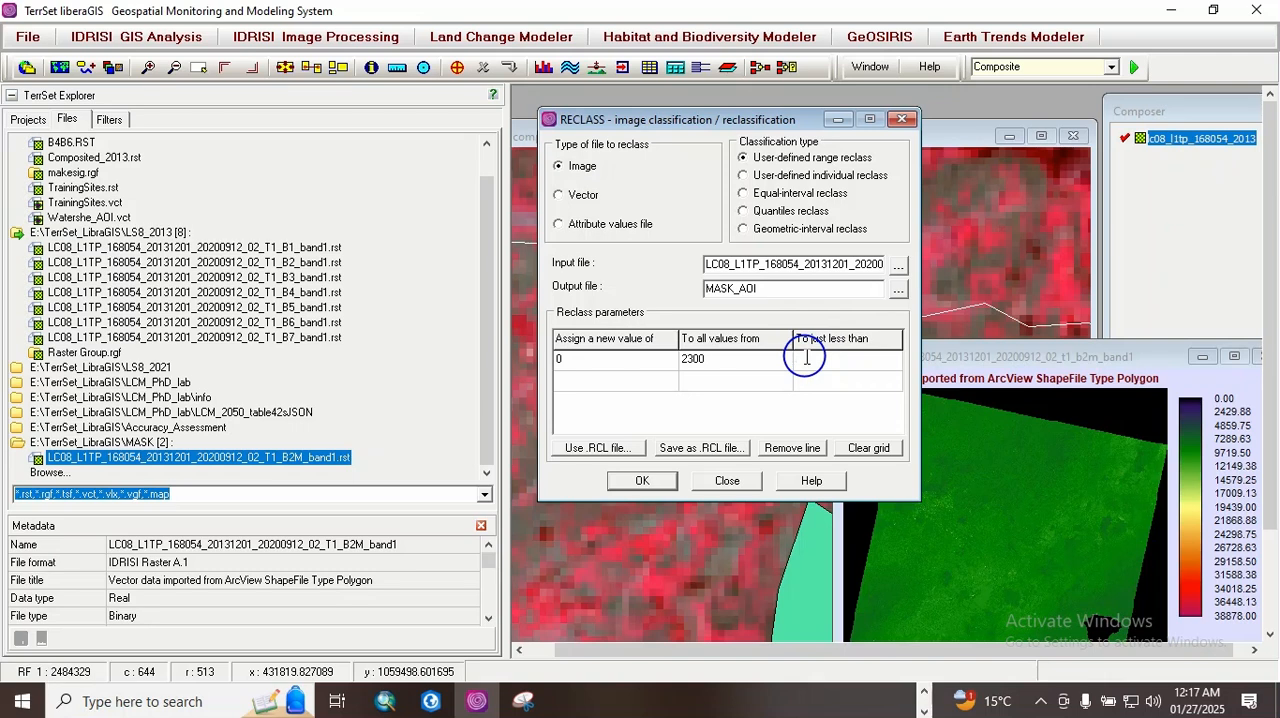
text(4)
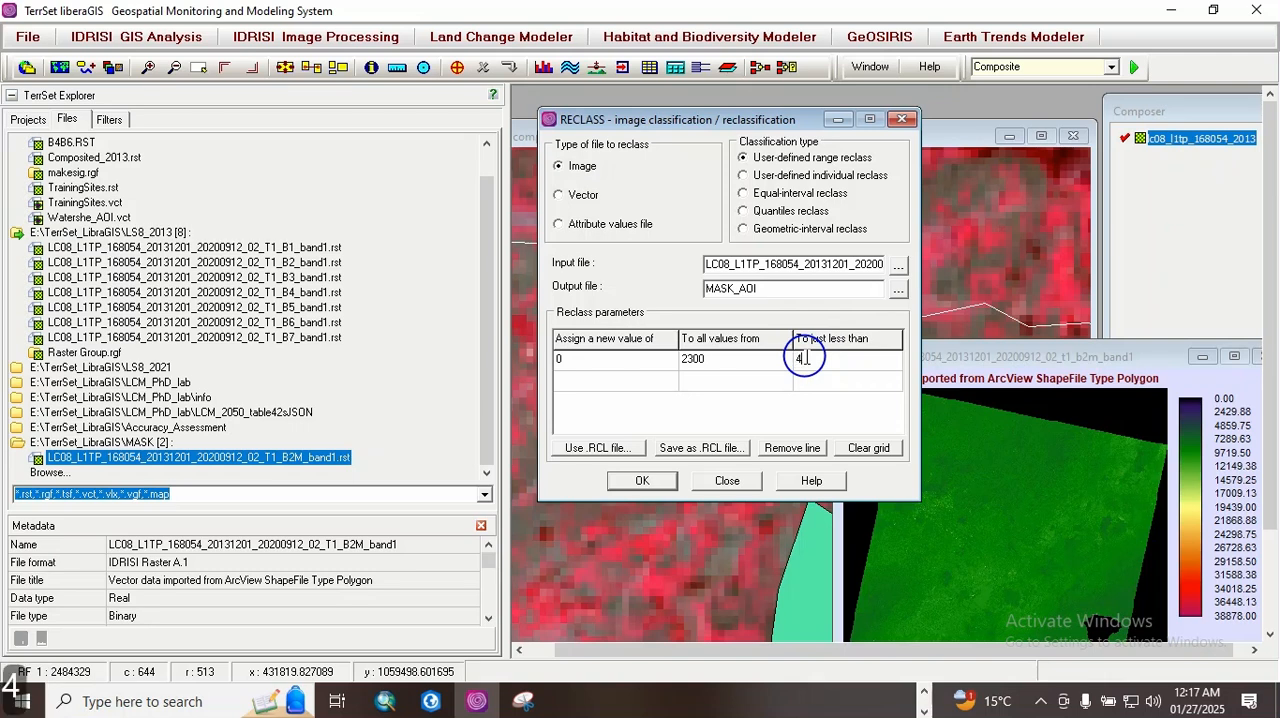
text(0000)
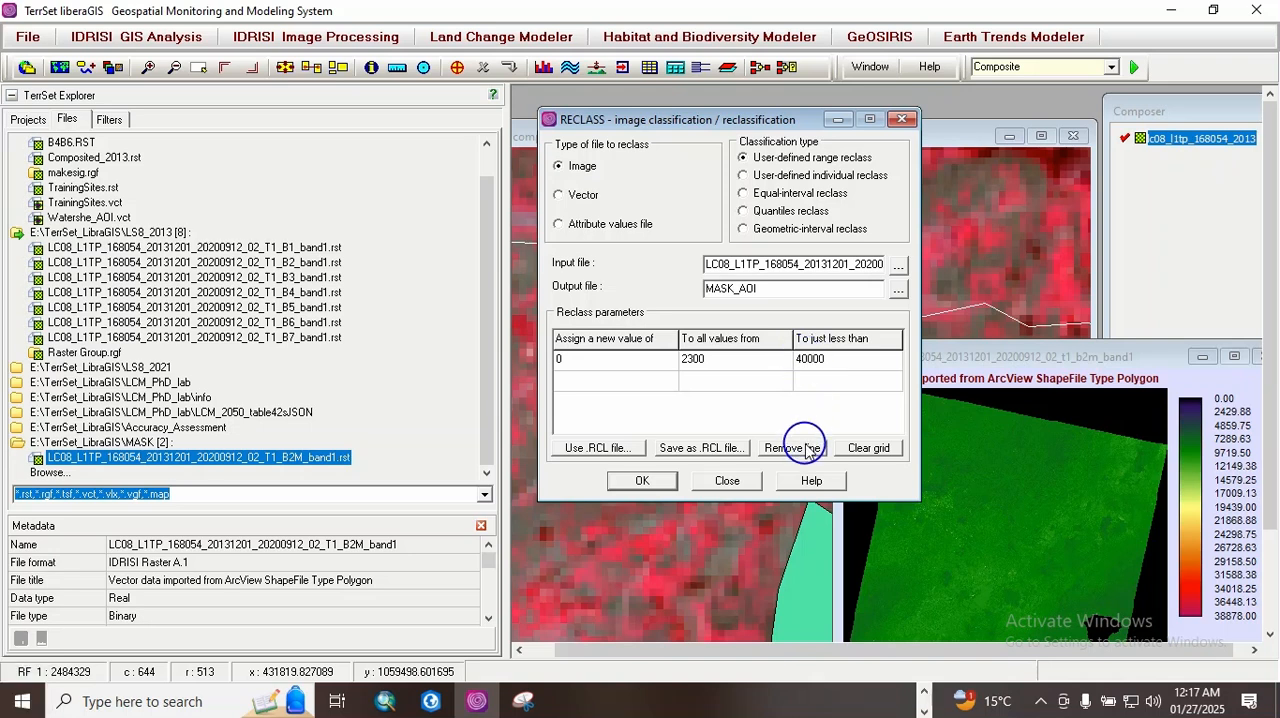
click(643, 481)
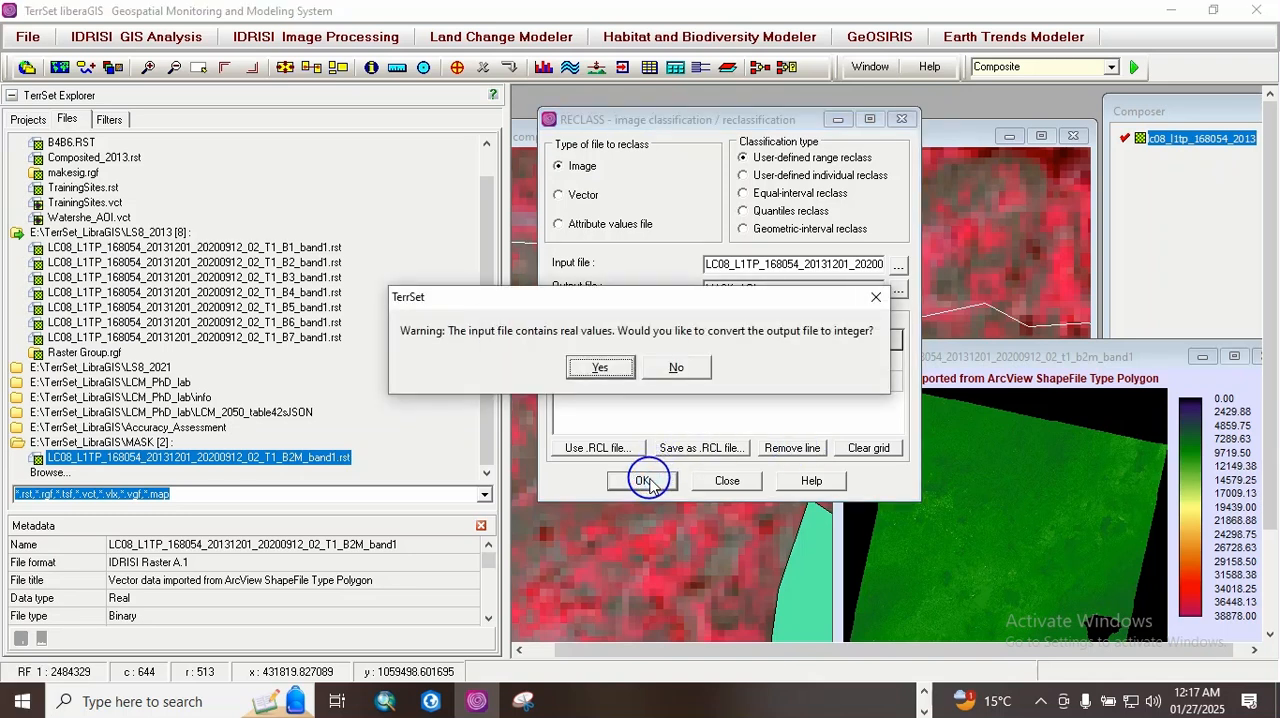
click(602, 365)
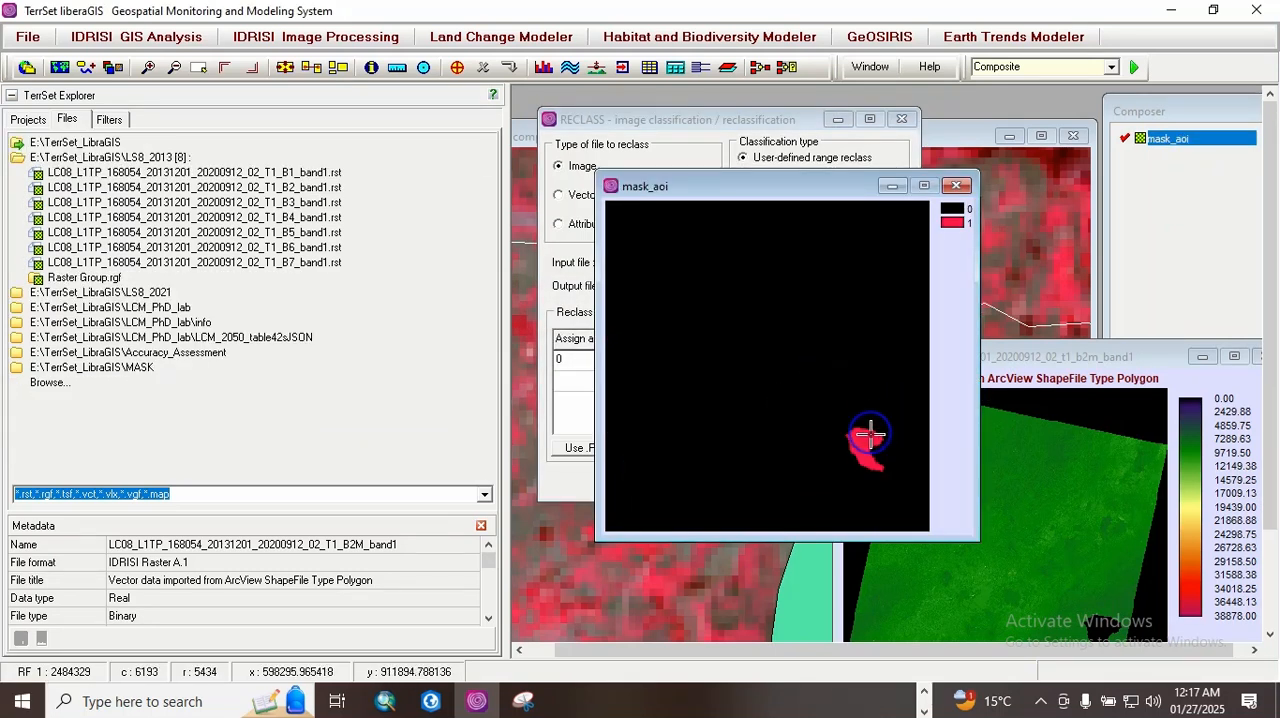
Step: Query cell values inside and outside the watershed area on the mask_aoi image
click(853, 371)
click(866, 438)
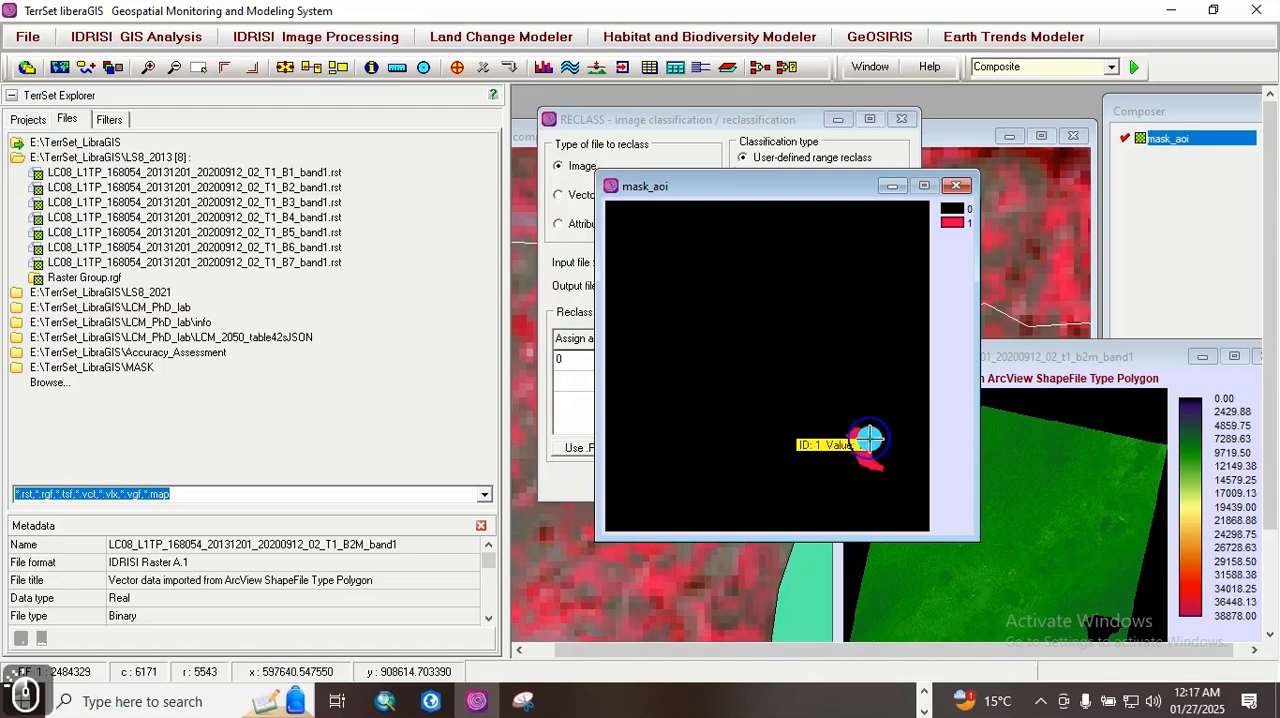
click(900, 461)
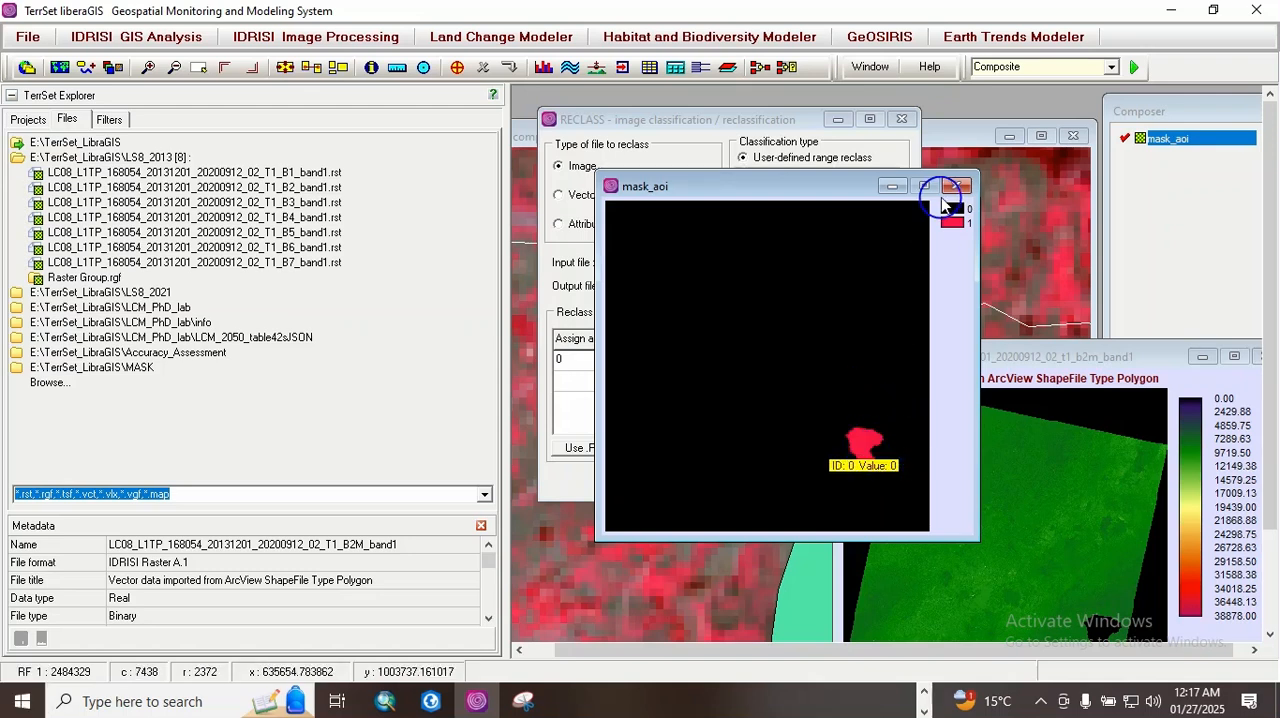
Step: Close the mask_aoi and B2M_band1 images and the RECLASS dialog
click(1259, 355)
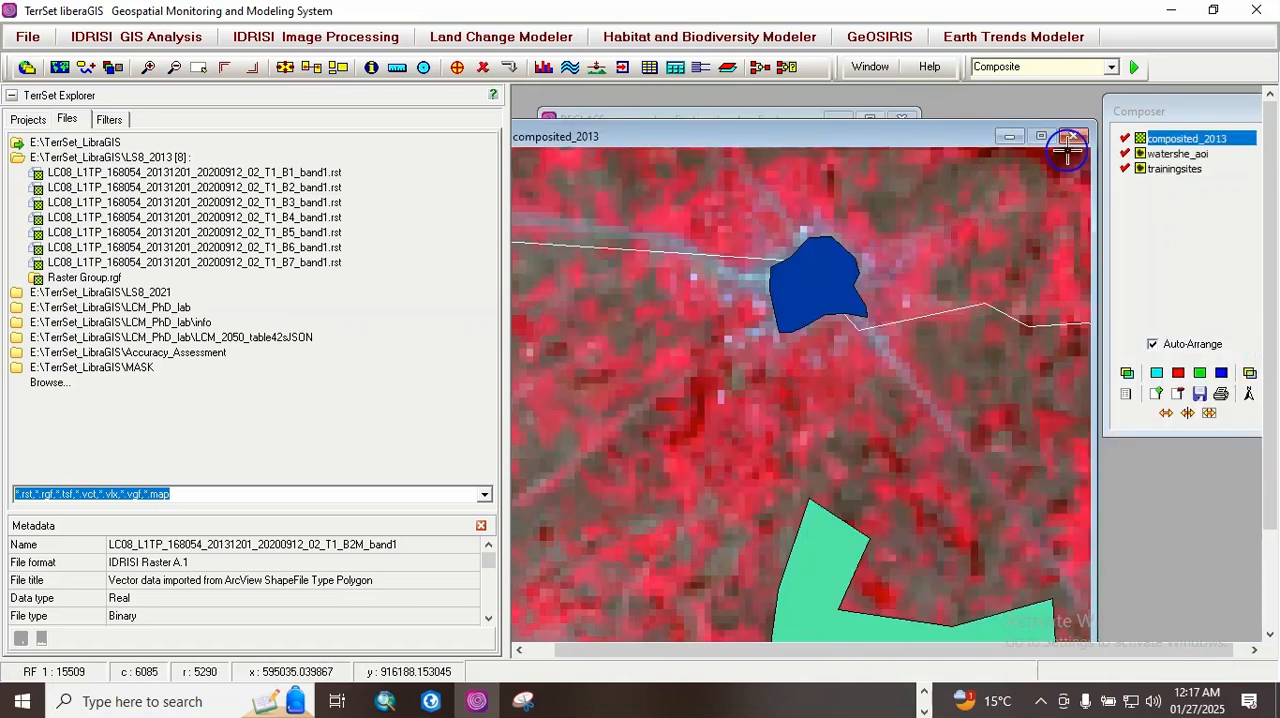
click(700, 117)
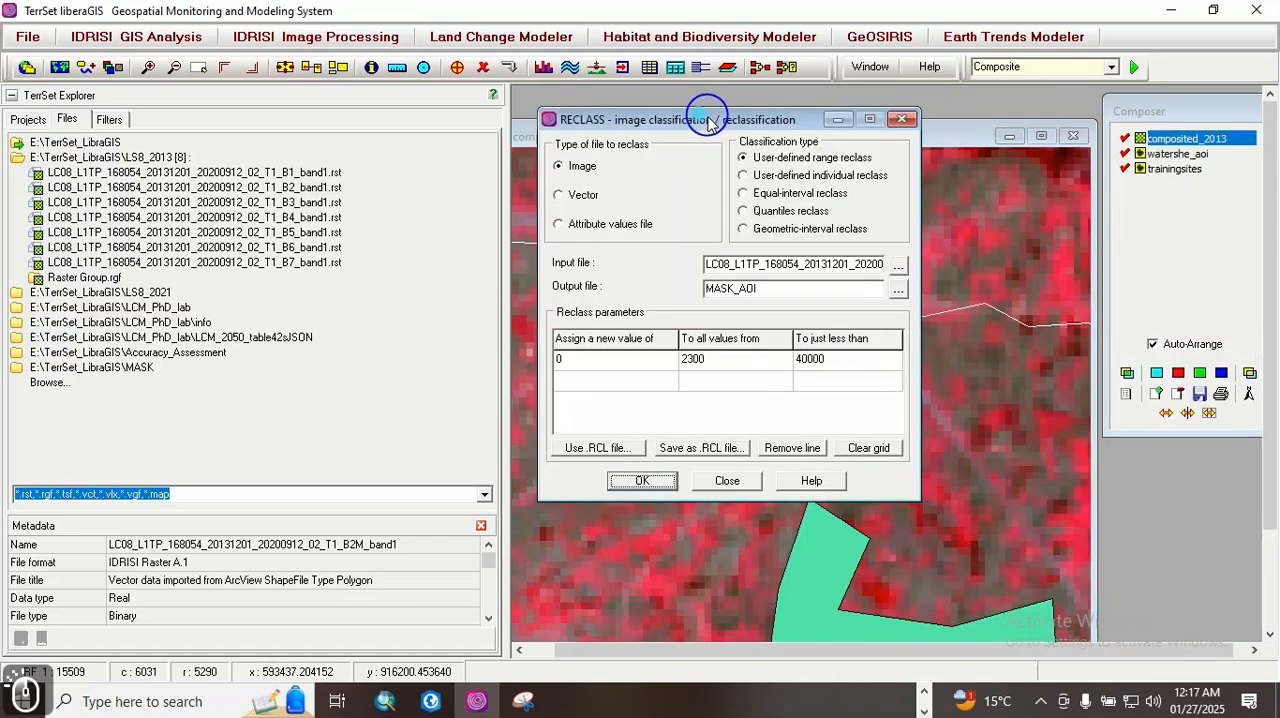
click(901, 119)
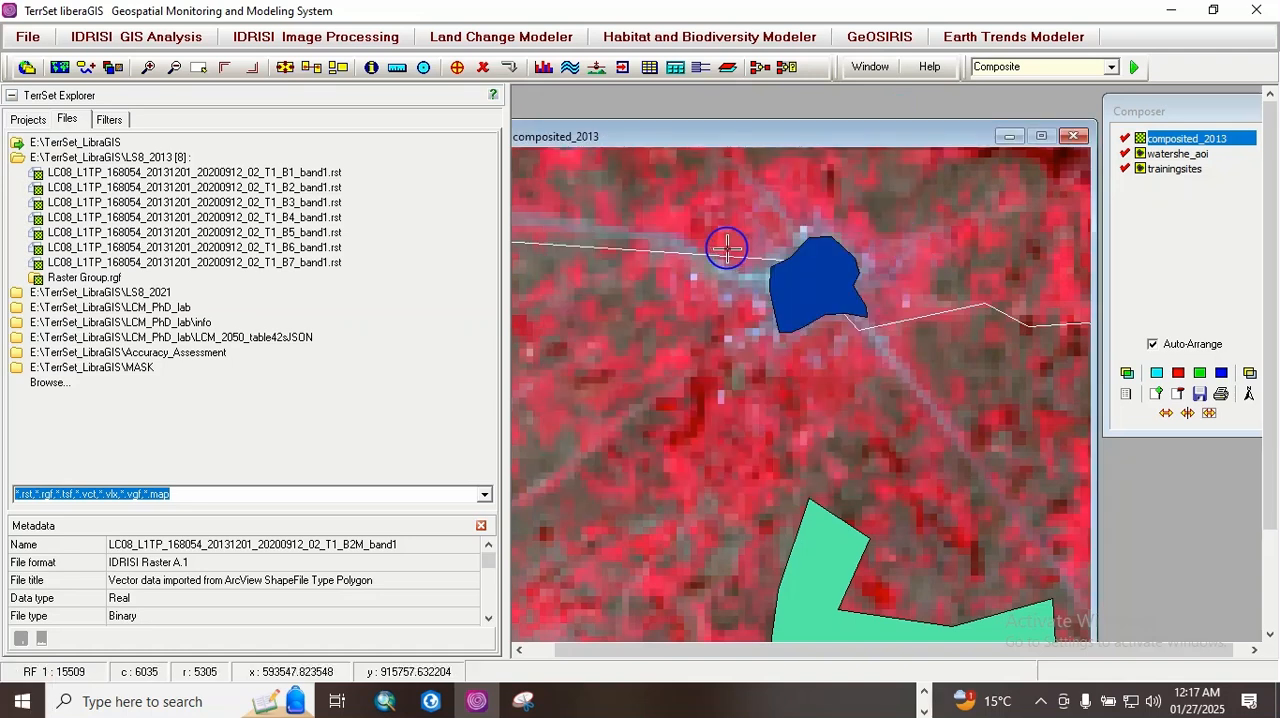
Step: Open the MLP hard classifier and set the number of independent variable images to 6
click(305, 45)
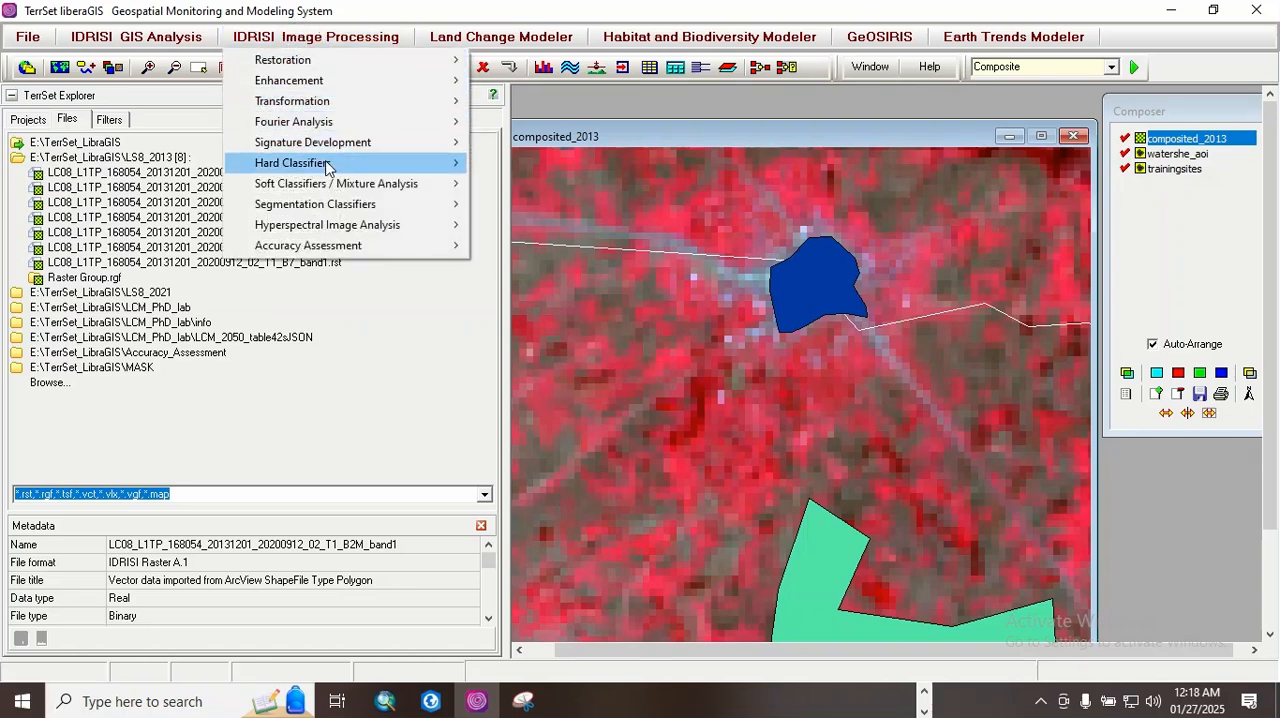
mouse_move(323, 170)
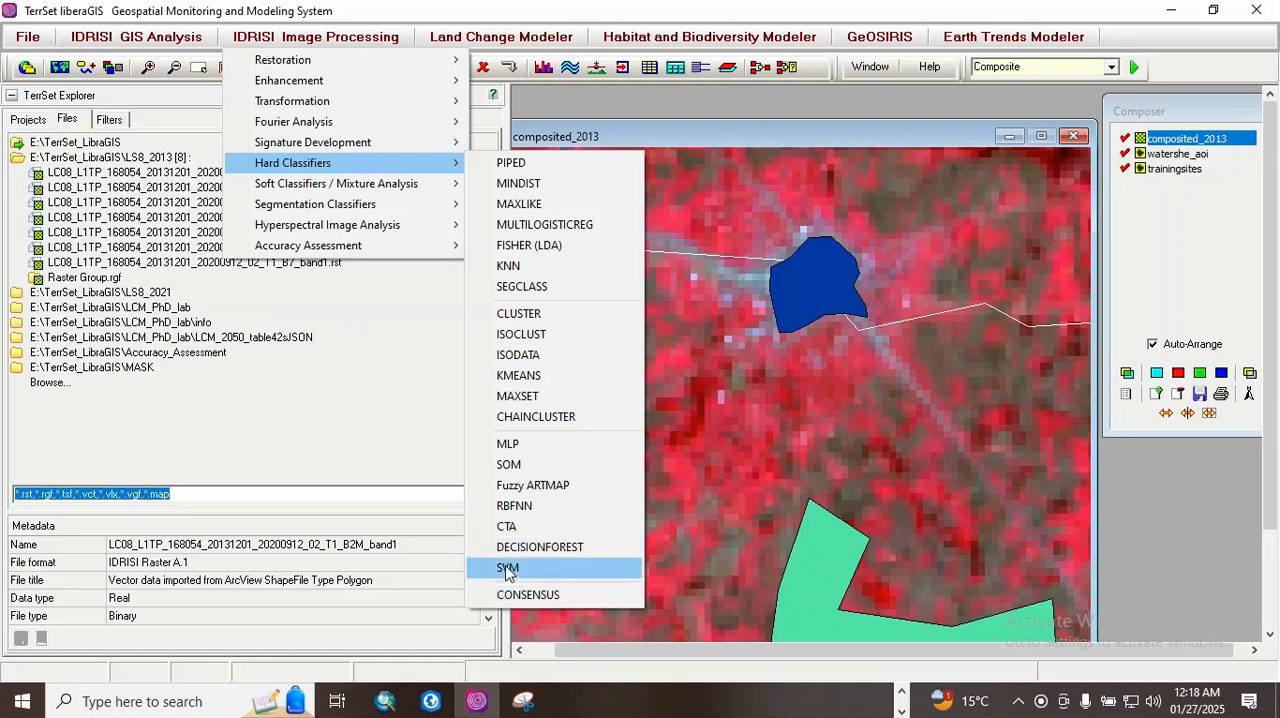
click(508, 443)
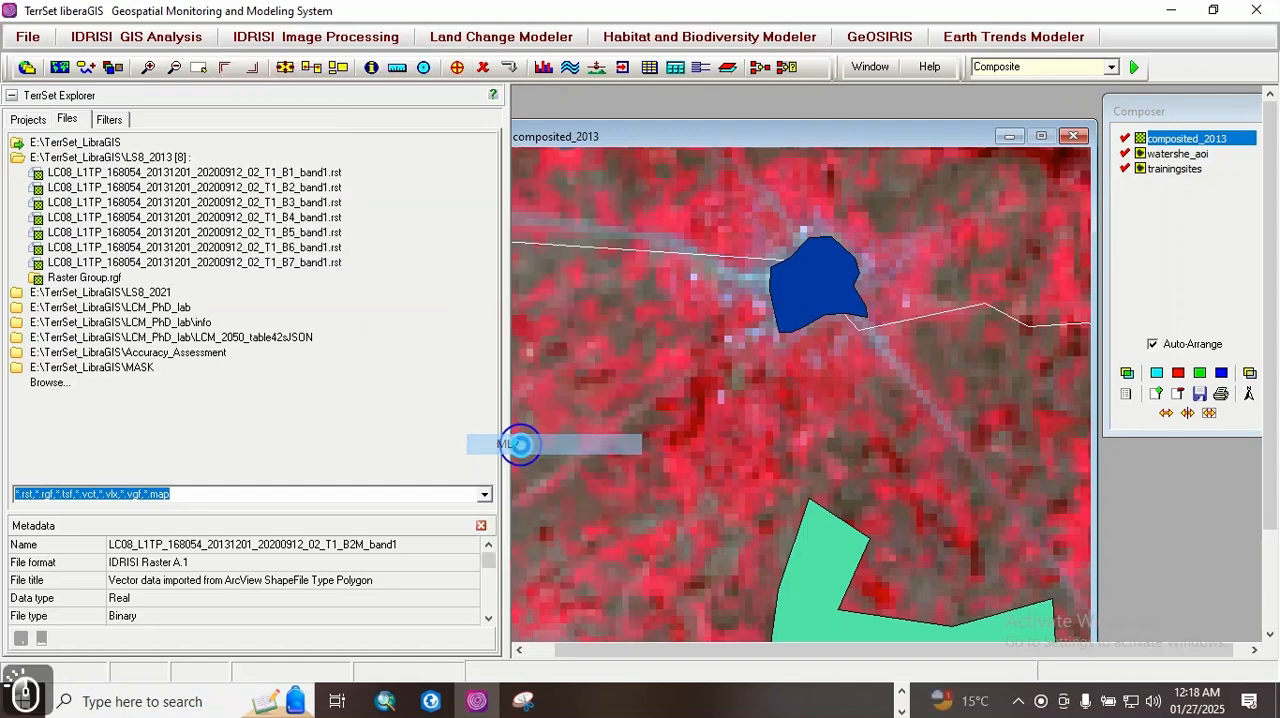
drag(587, 141, 598, 95)
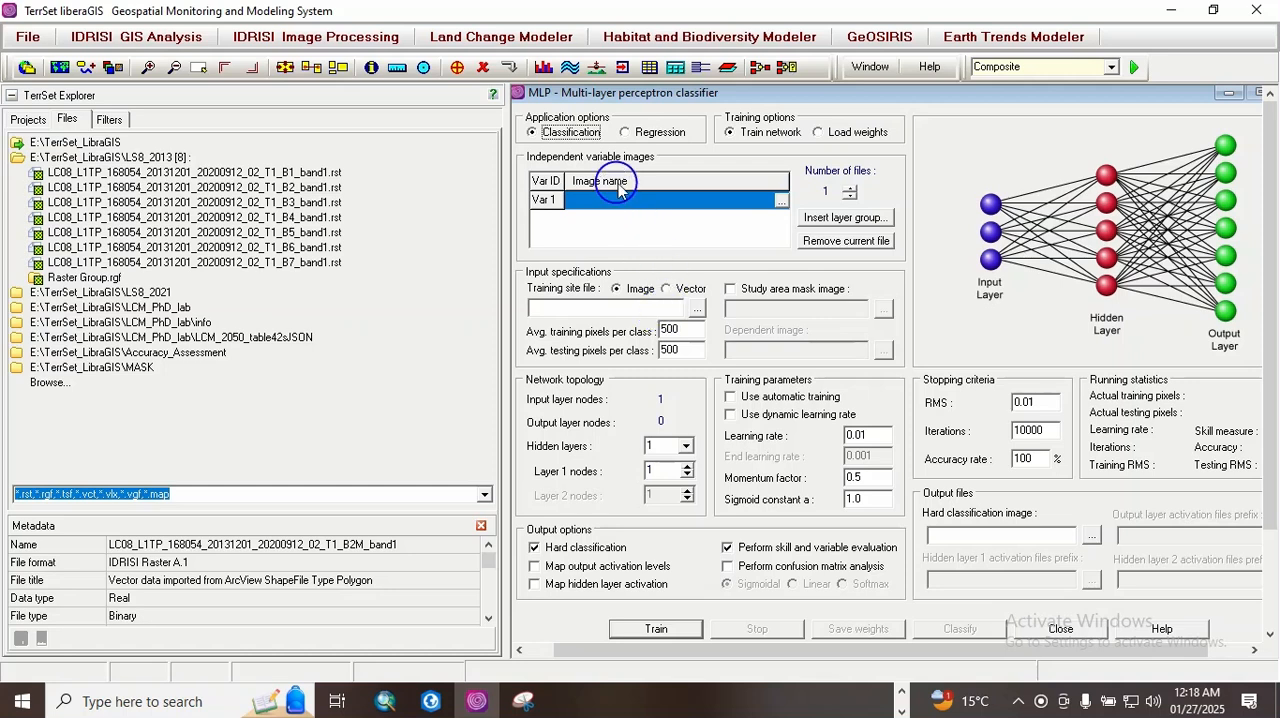
click(852, 189)
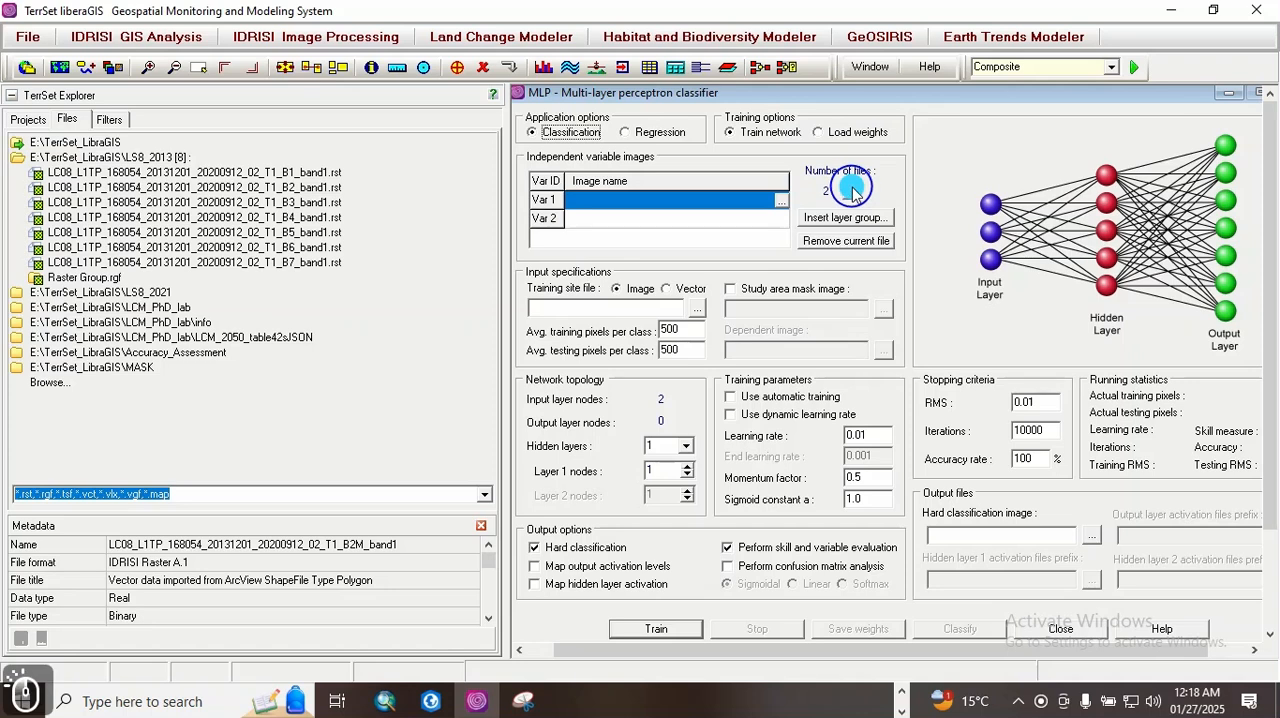
click(852, 189)
click(852, 189)
click(852, 189)
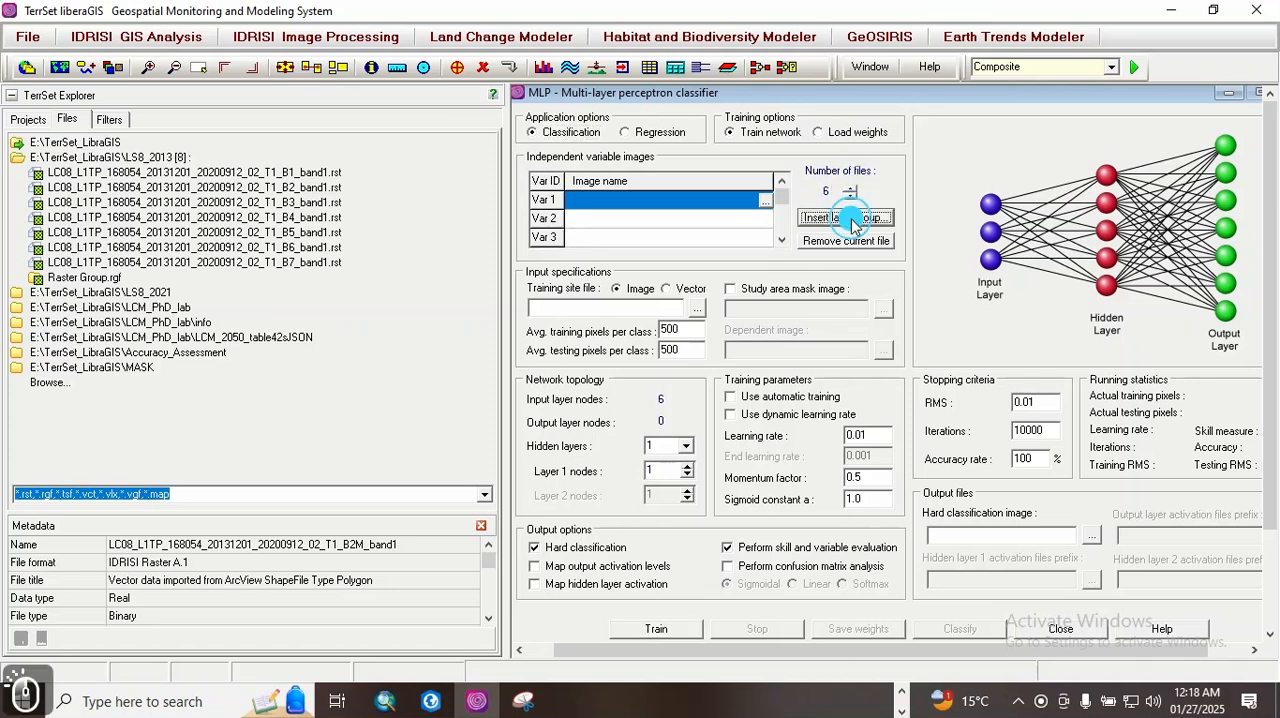
Step: Insert the LS8_2013 Raster Group as the independent variable images and set the number of files to 6
click(849, 218)
click(451, 188)
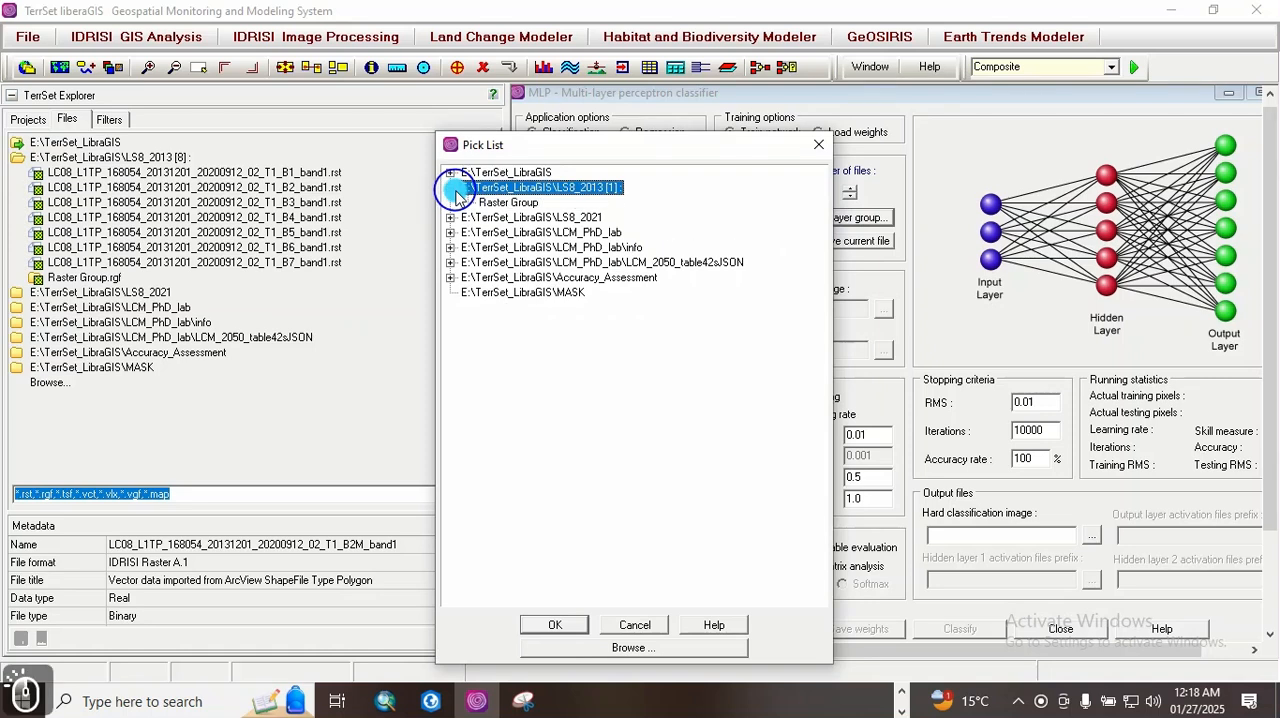
click(530, 203)
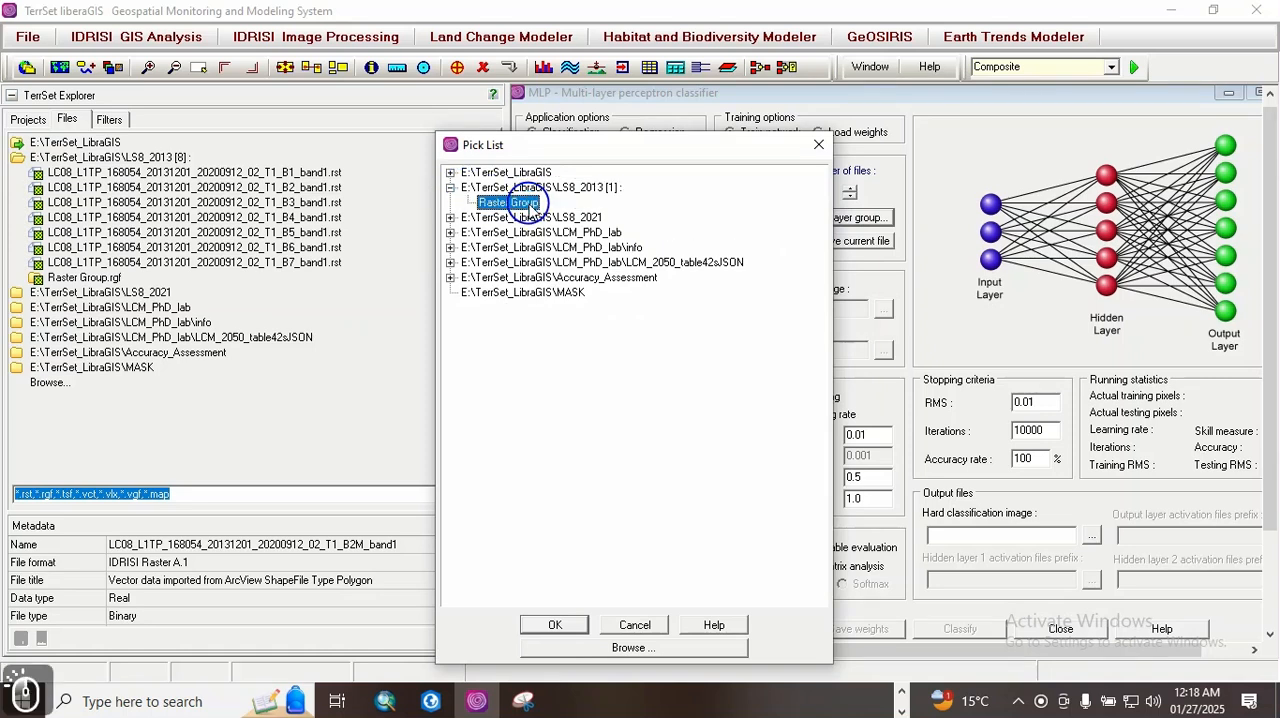
click(548, 625)
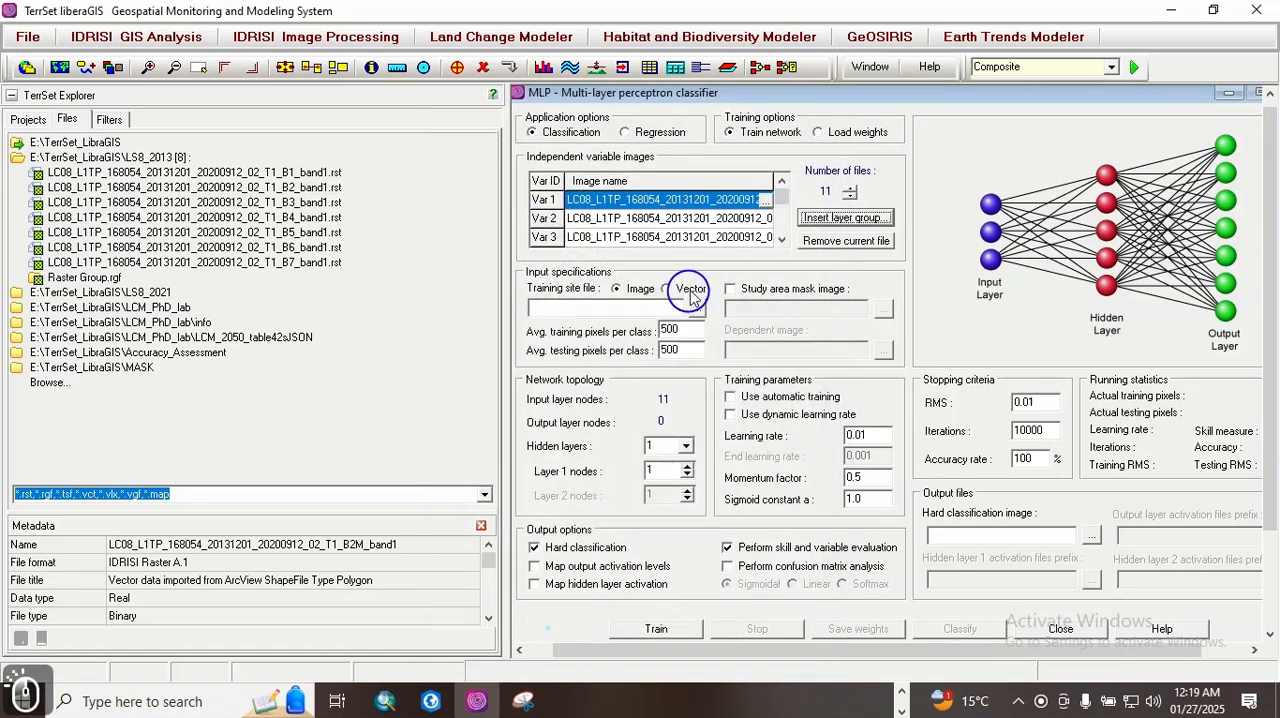
click(850, 196)
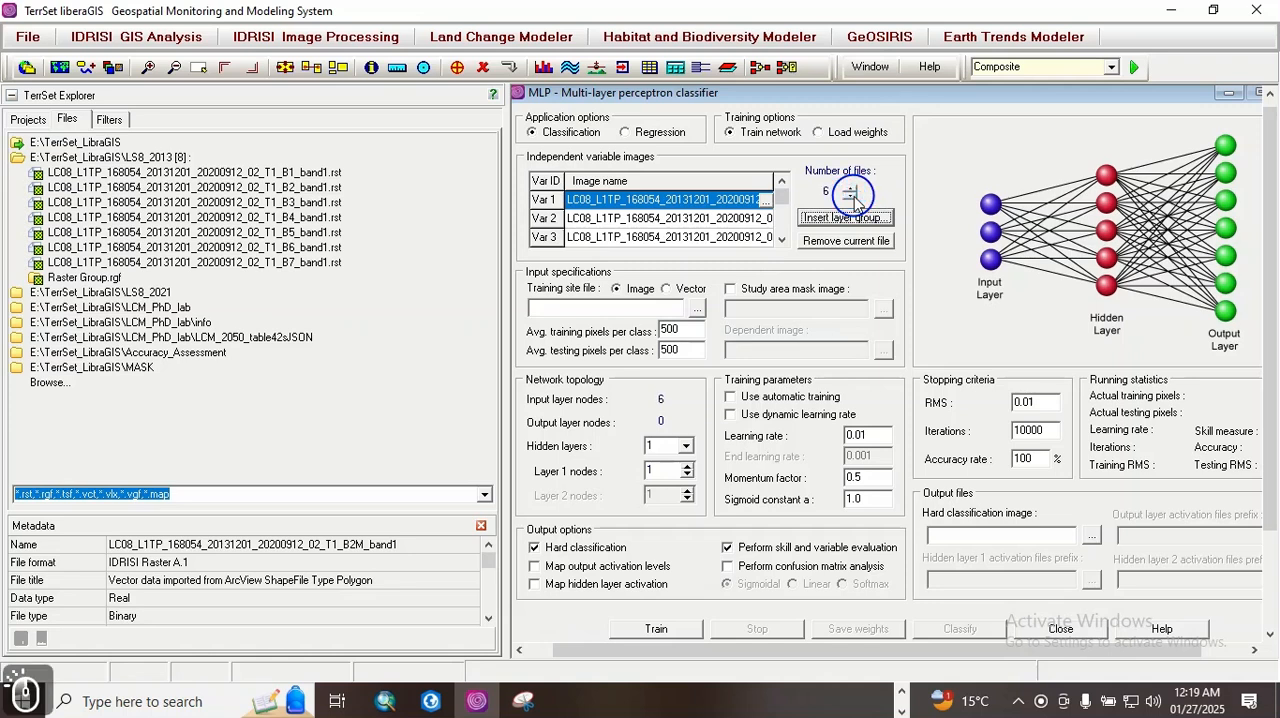
Step: Select TrainingSites from the TerrSet_LibraGIS folder as the training site image
click(697, 309)
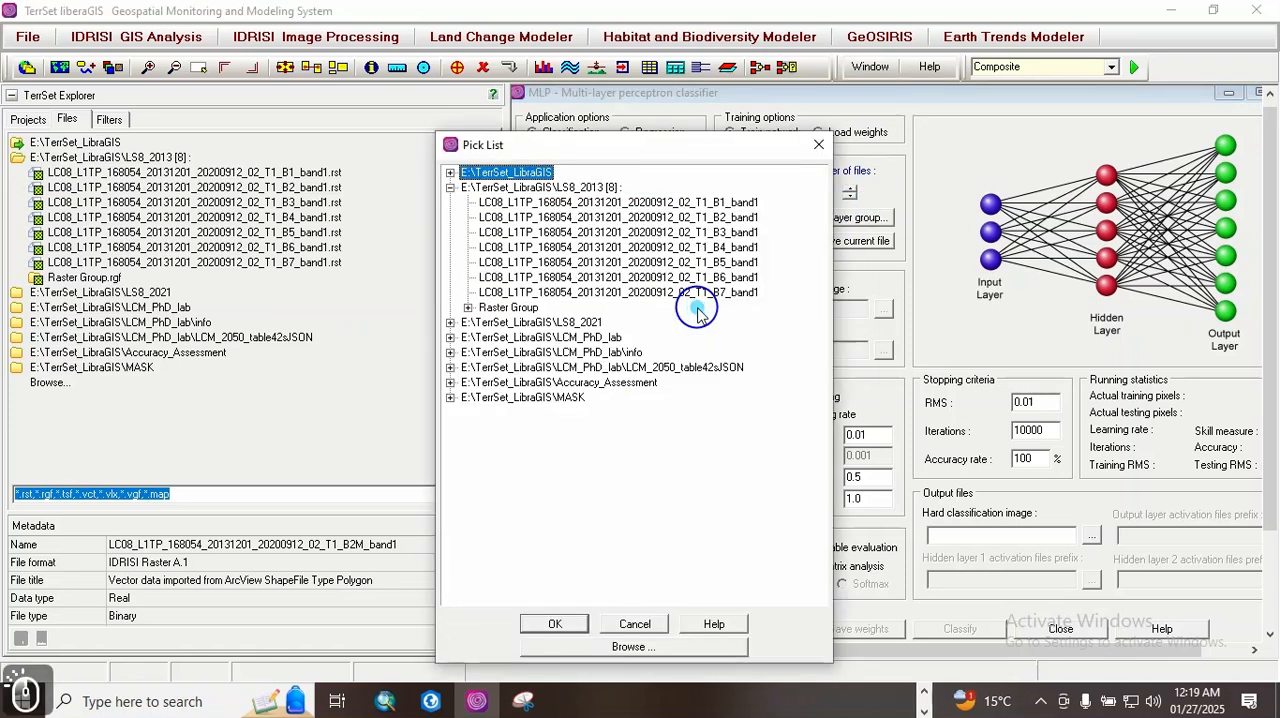
click(450, 172)
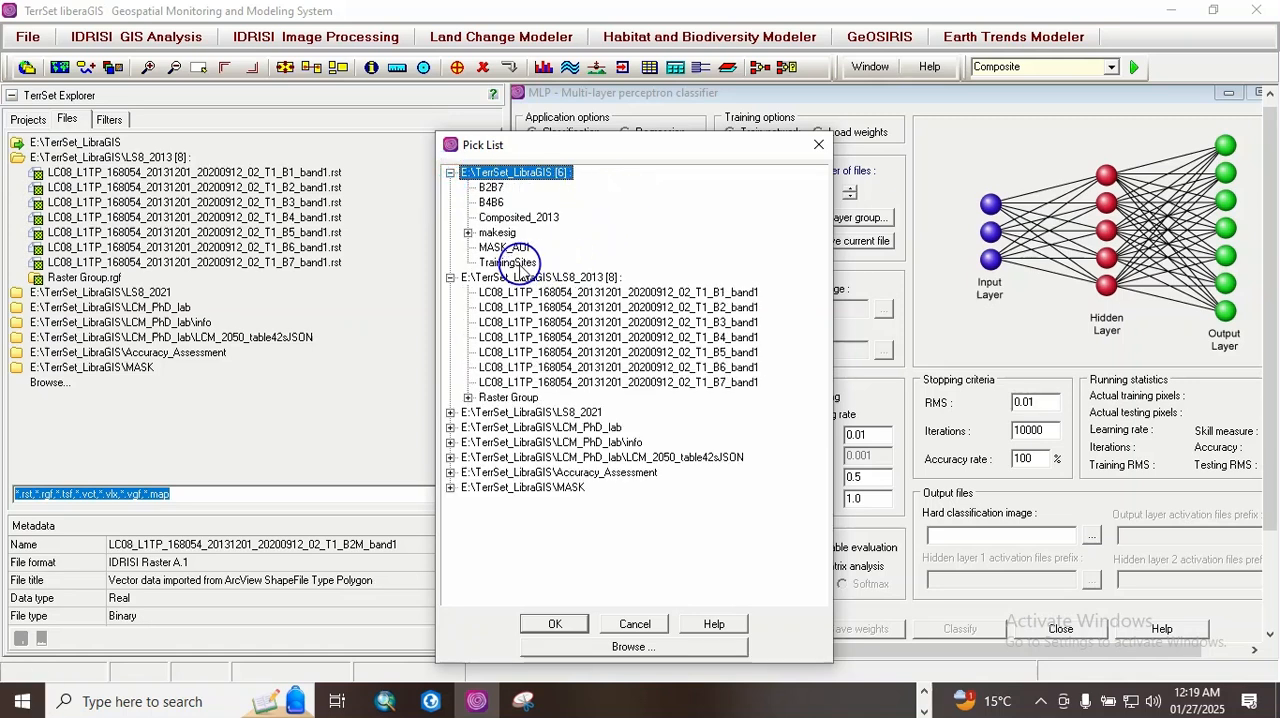
double_click(512, 262)
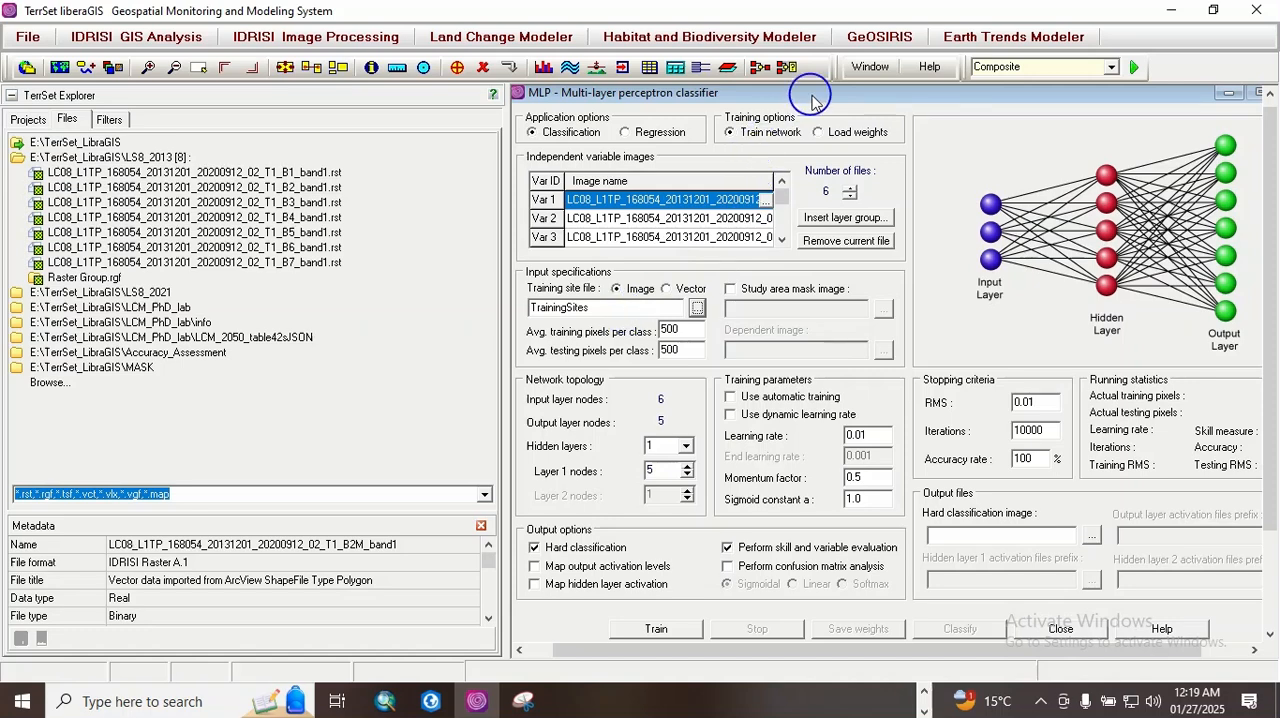
Step: Name the output hard classification image MLP_2013
drag(812, 100, 739, 111)
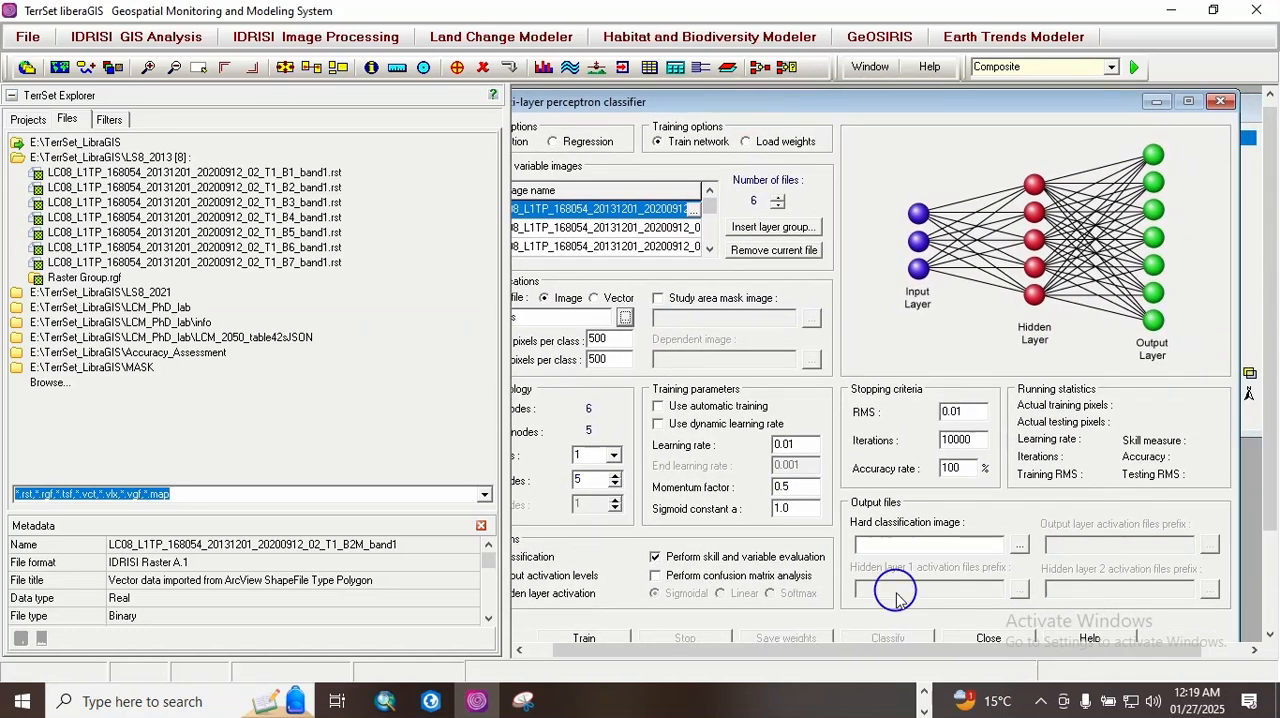
click(879, 545)
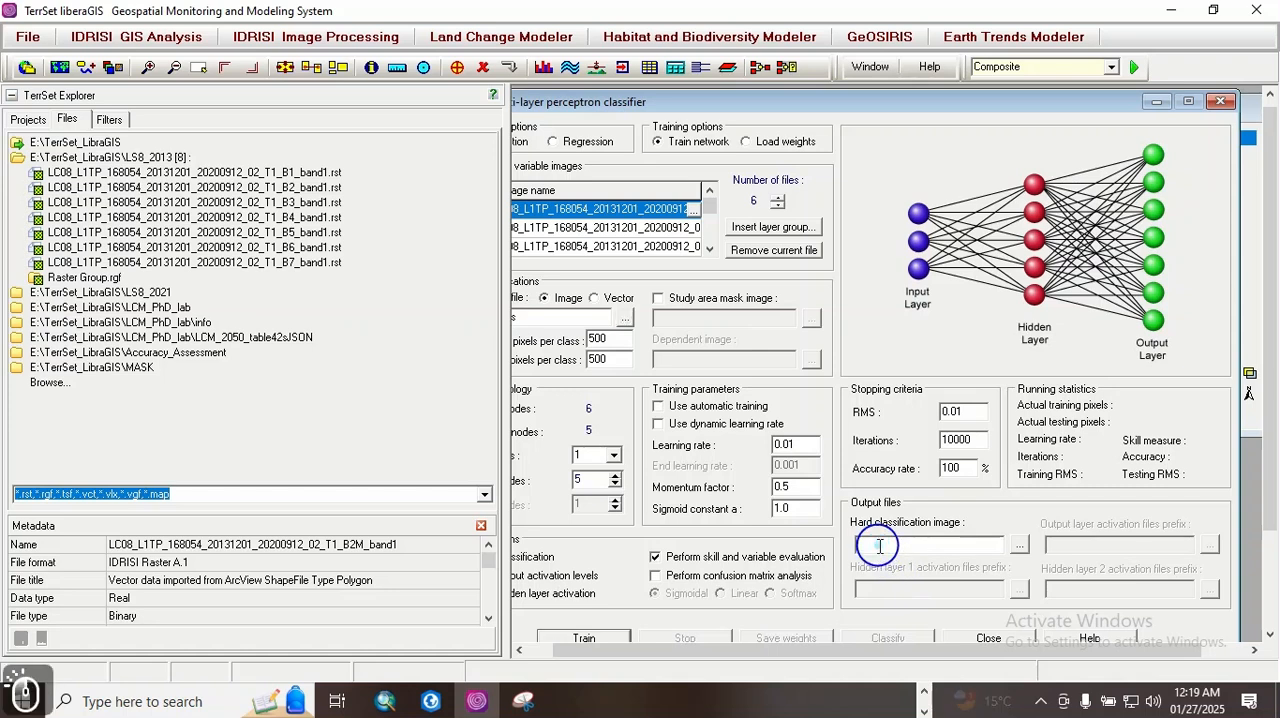
text(MLP)
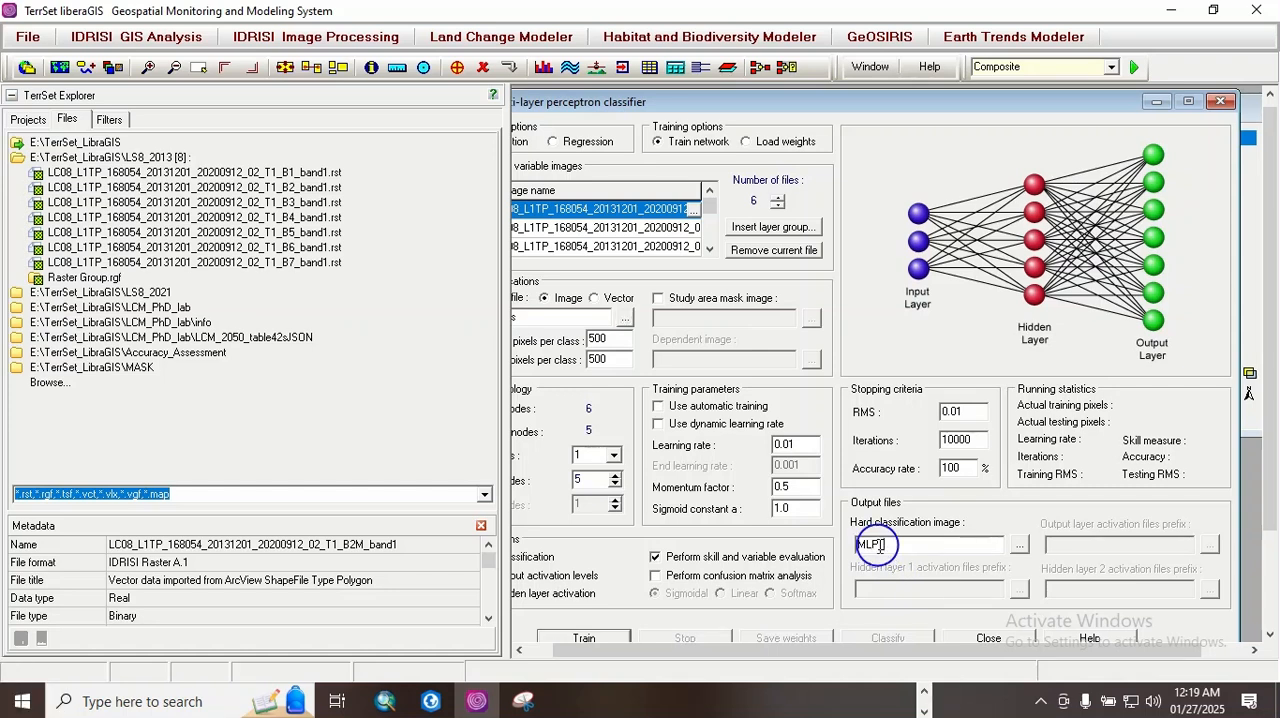
text(_2013)
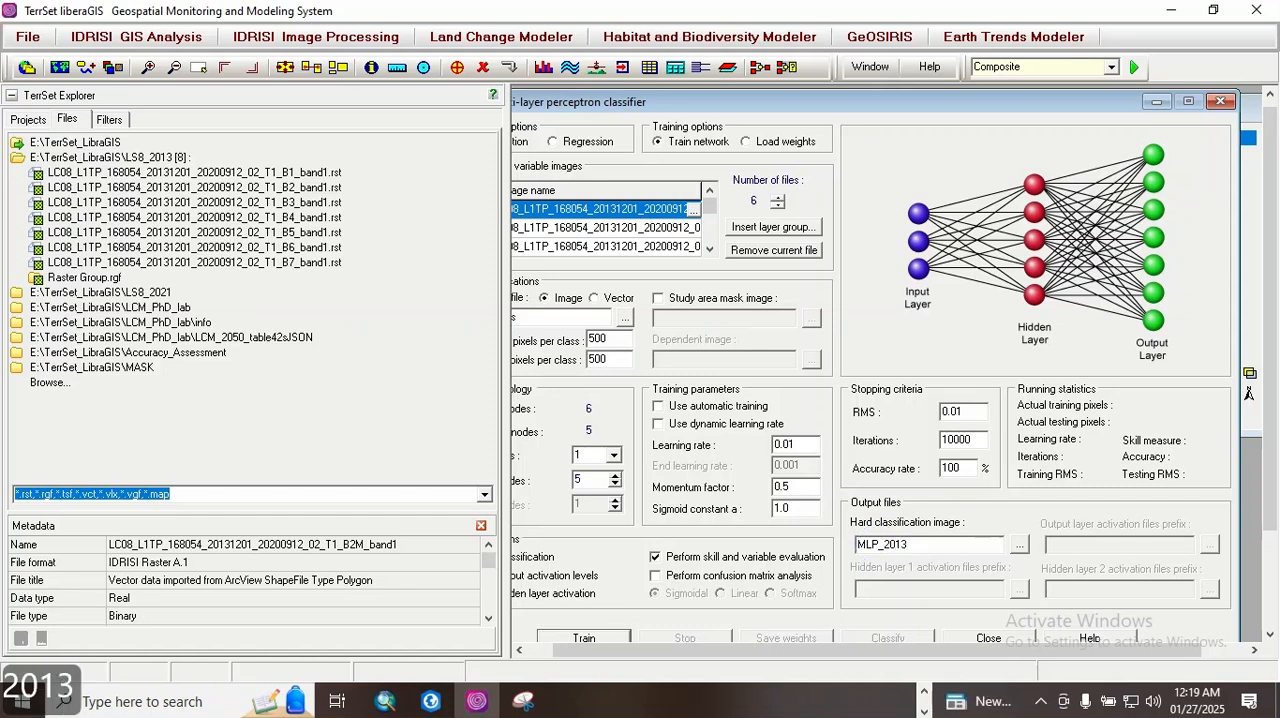
Step: Try to train the MLP network without a study area mask image
drag(1277, 432, 1278, 434)
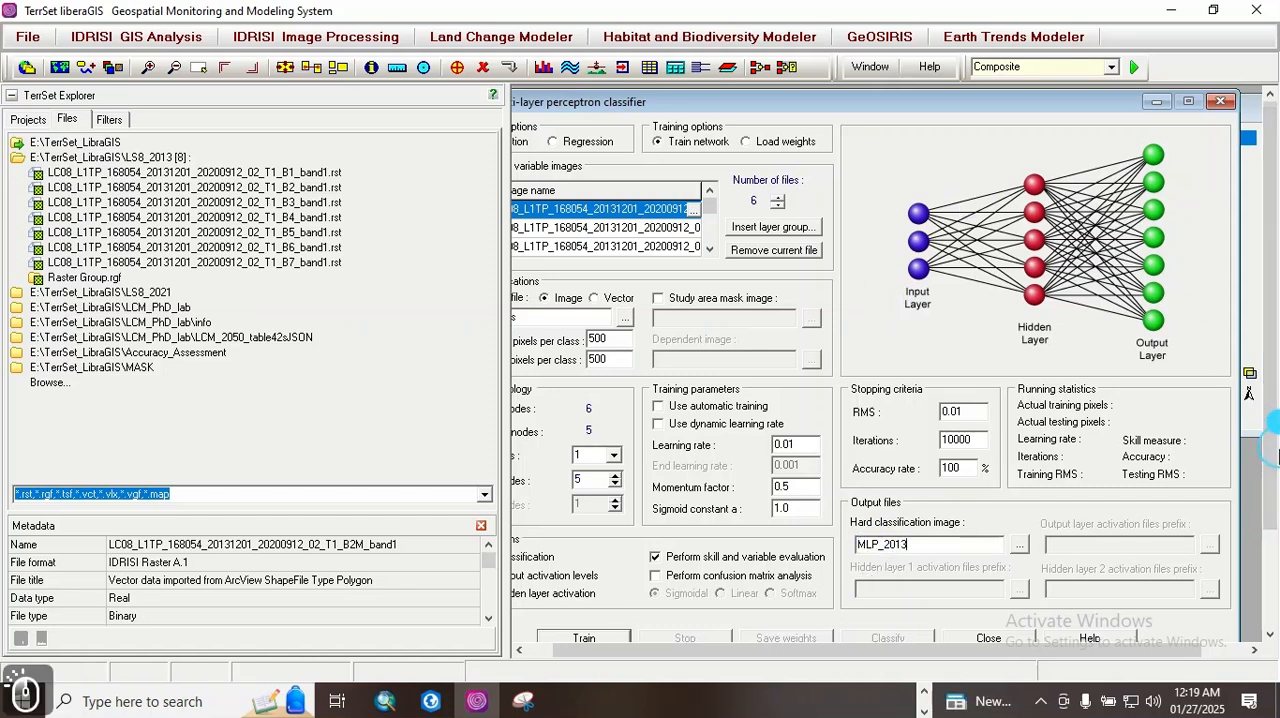
mouse_move(1270, 482)
mouse_down()
mouse_move(1268, 457)
mouse_move(1270, 560)
mouse_up()
click(587, 515)
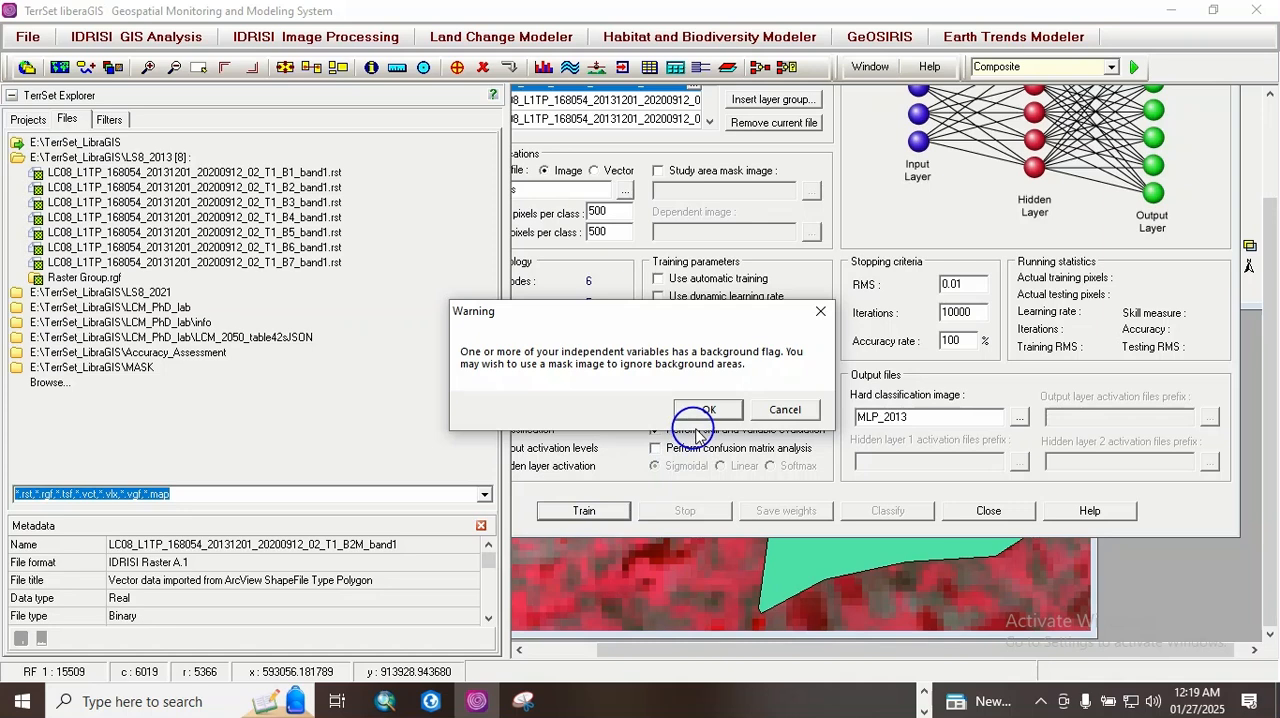
click(786, 412)
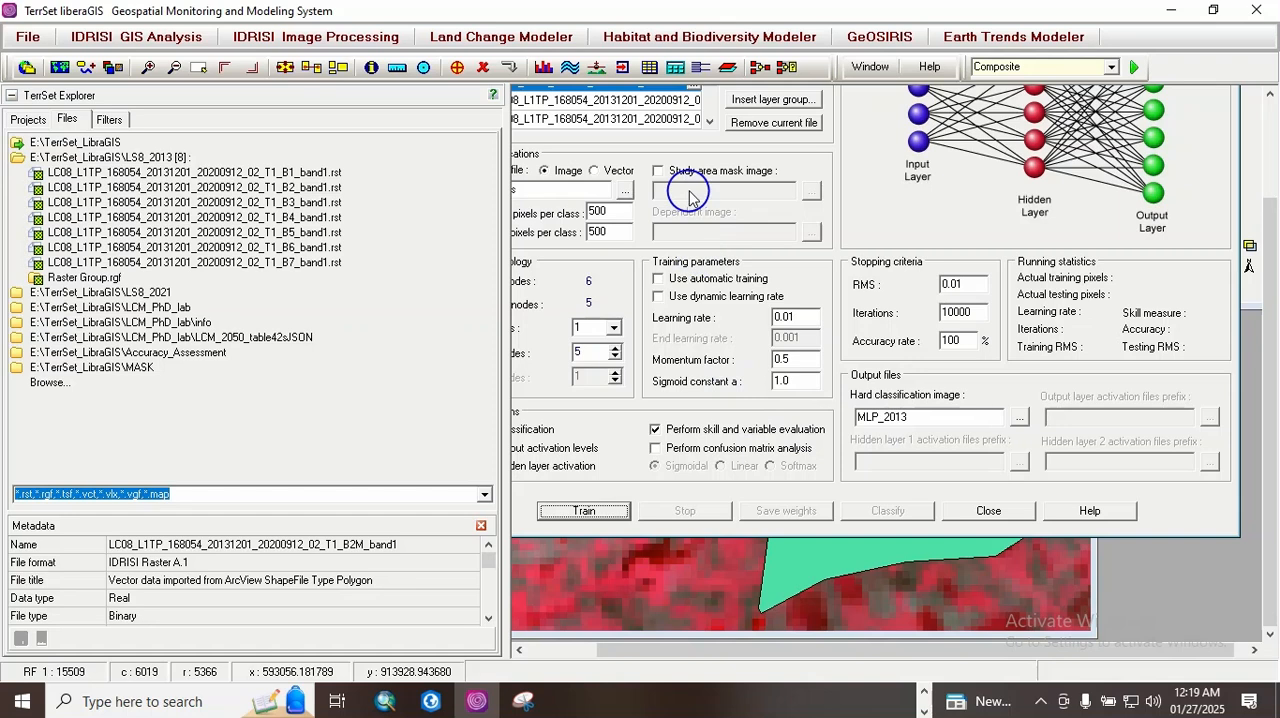
Step: Enable the study area mask with the MASK_AOI image and start training the MLP network
click(658, 172)
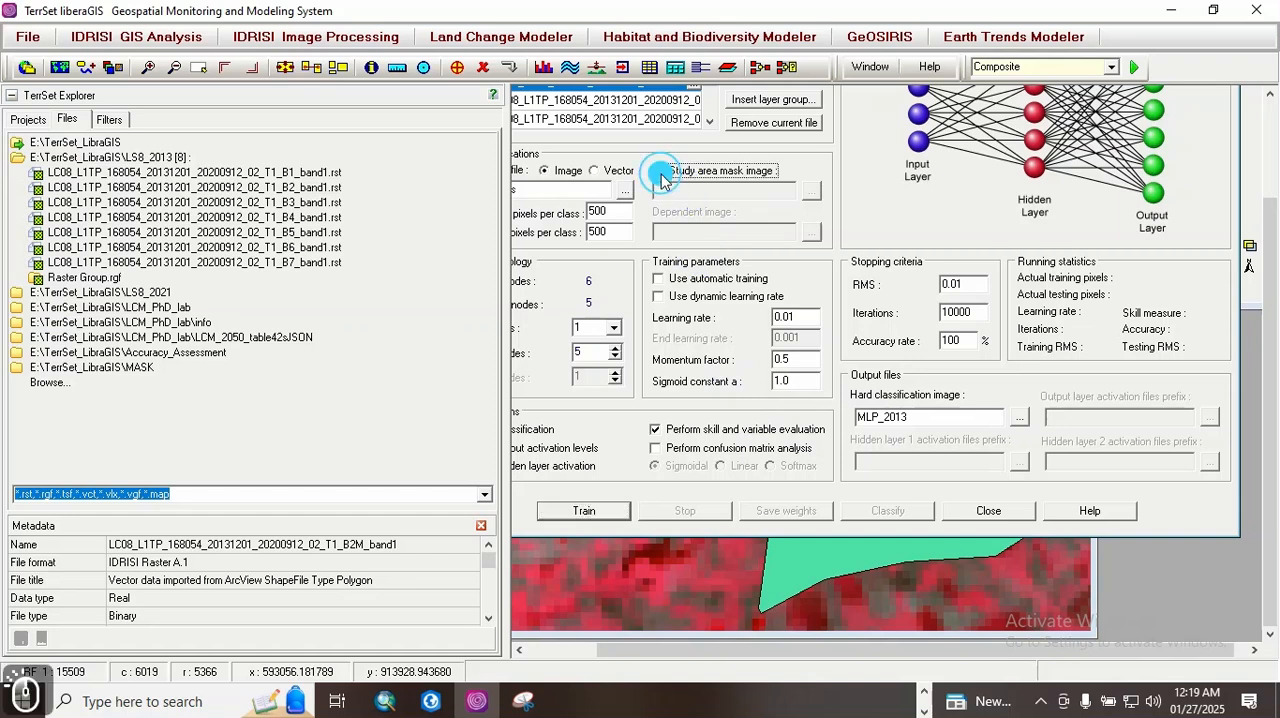
click(811, 192)
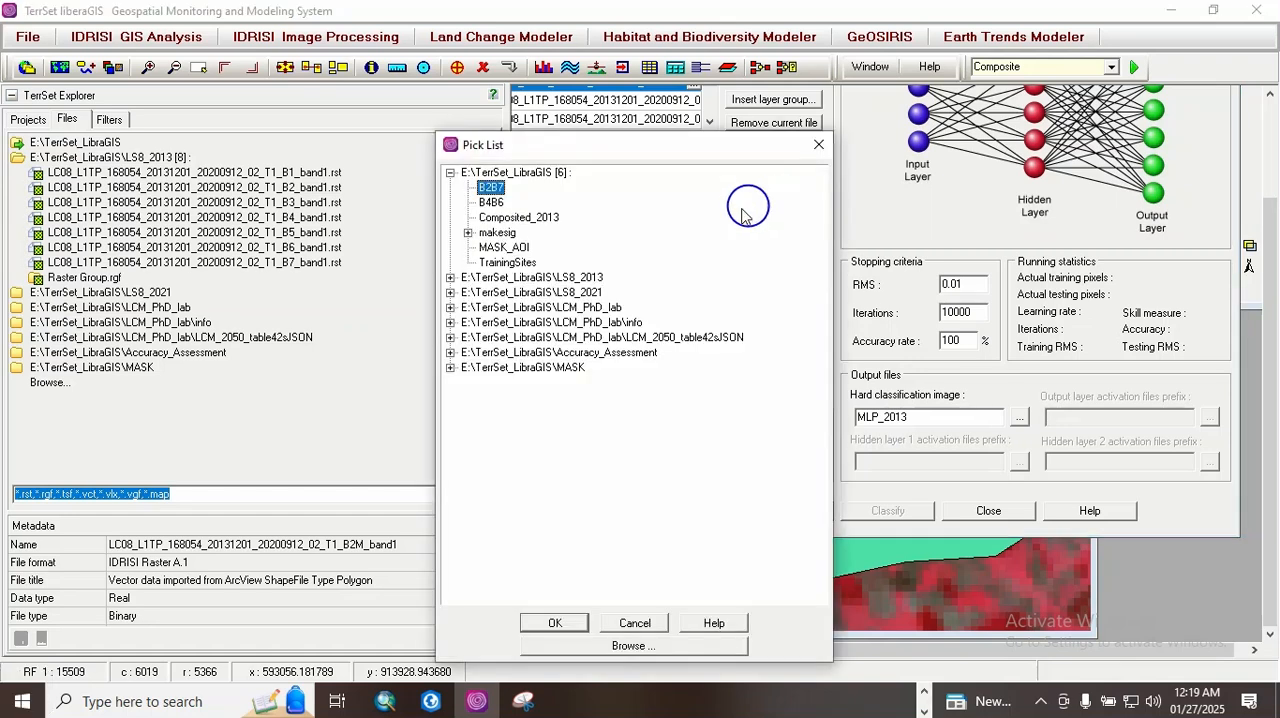
click(529, 249)
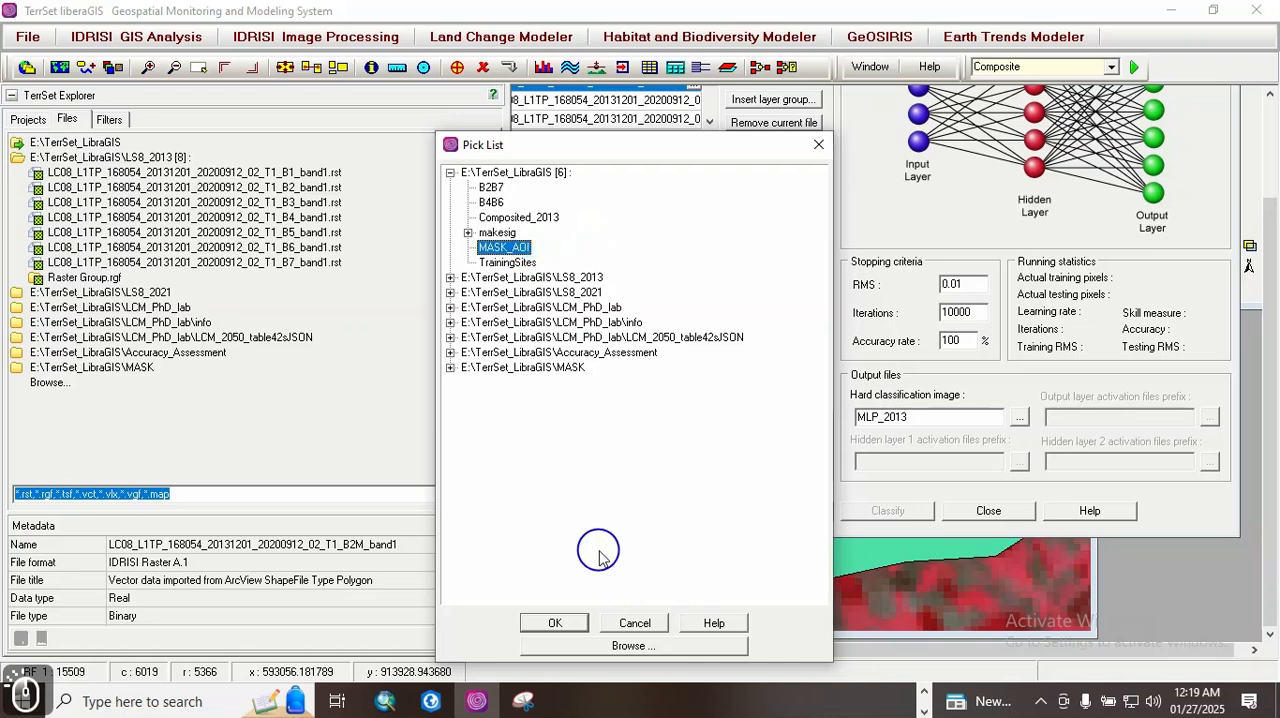
click(557, 622)
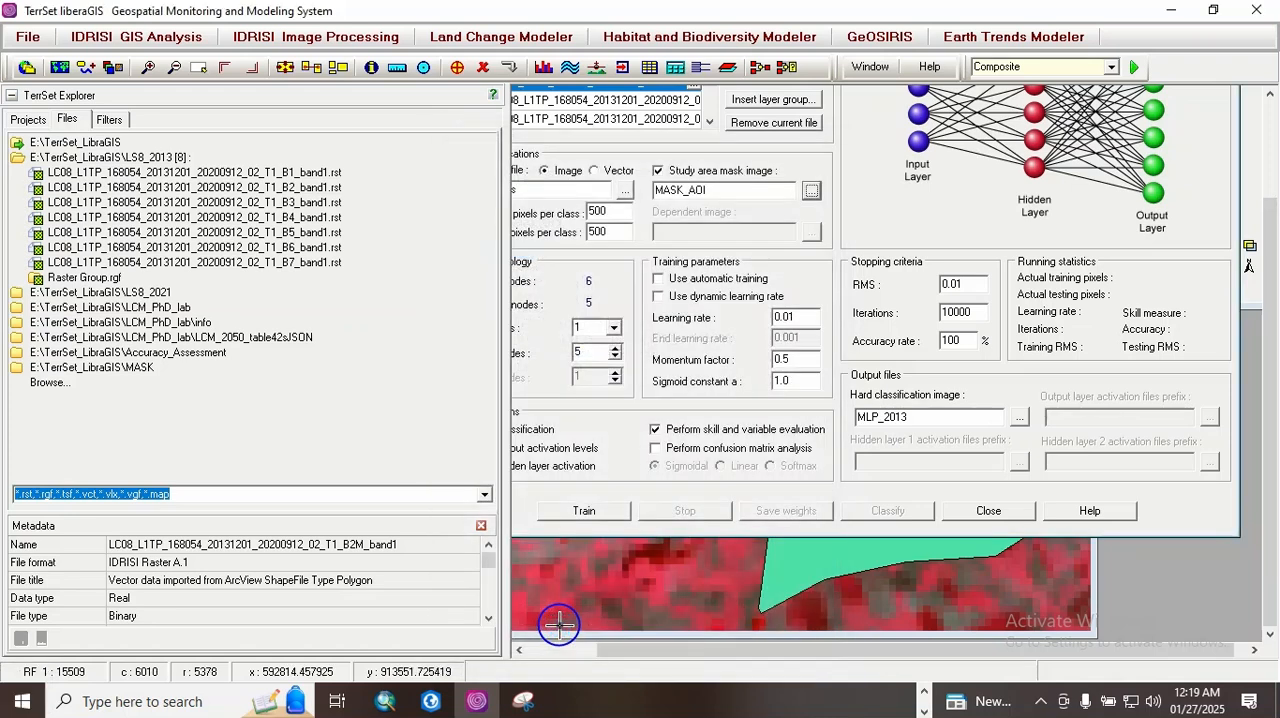
click(585, 512)
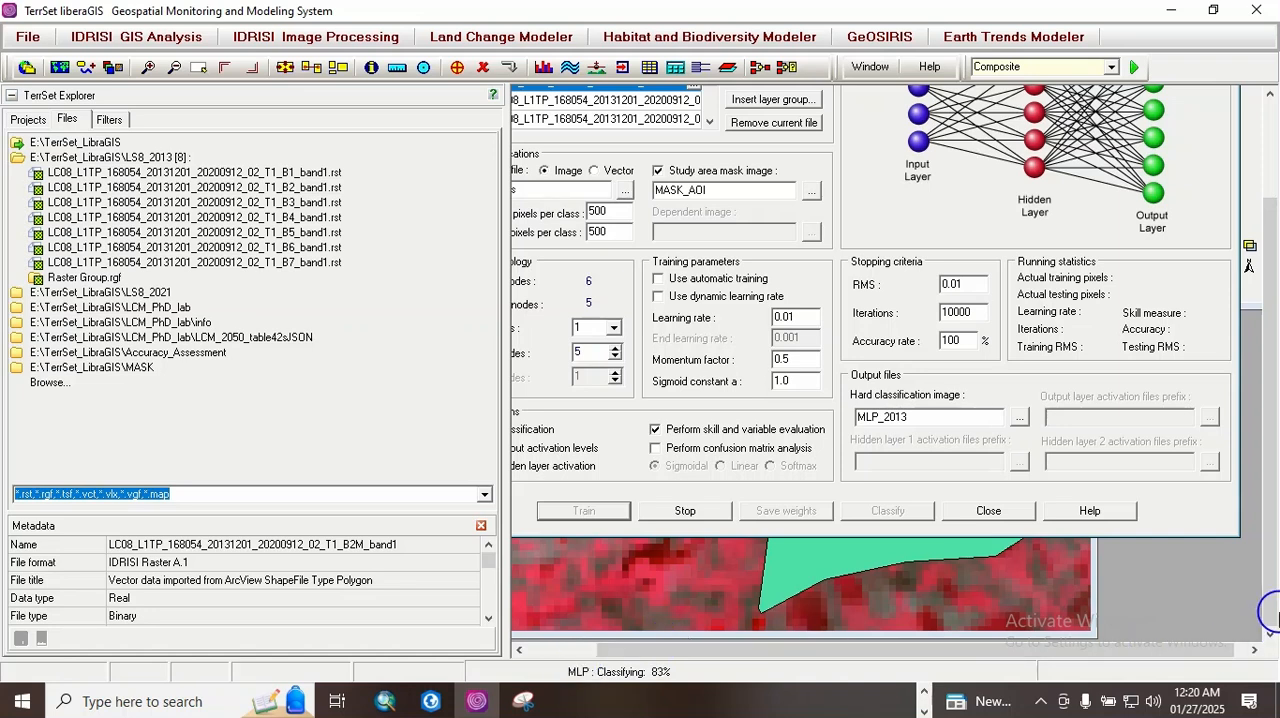
Step: Narrow the file explorer and reposition the classifier window to monitor the RMS error graph and running statistics during training
scroll(1270, 570, up, 1)
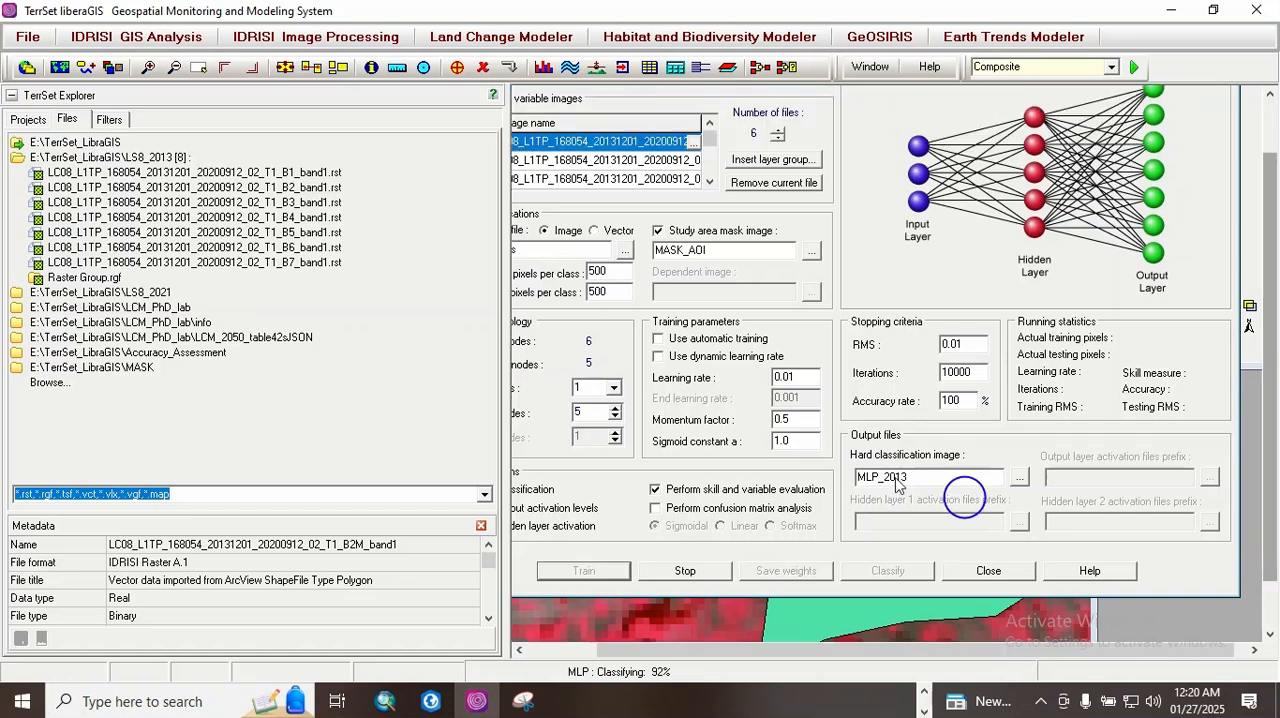
drag(506, 336, 357, 323)
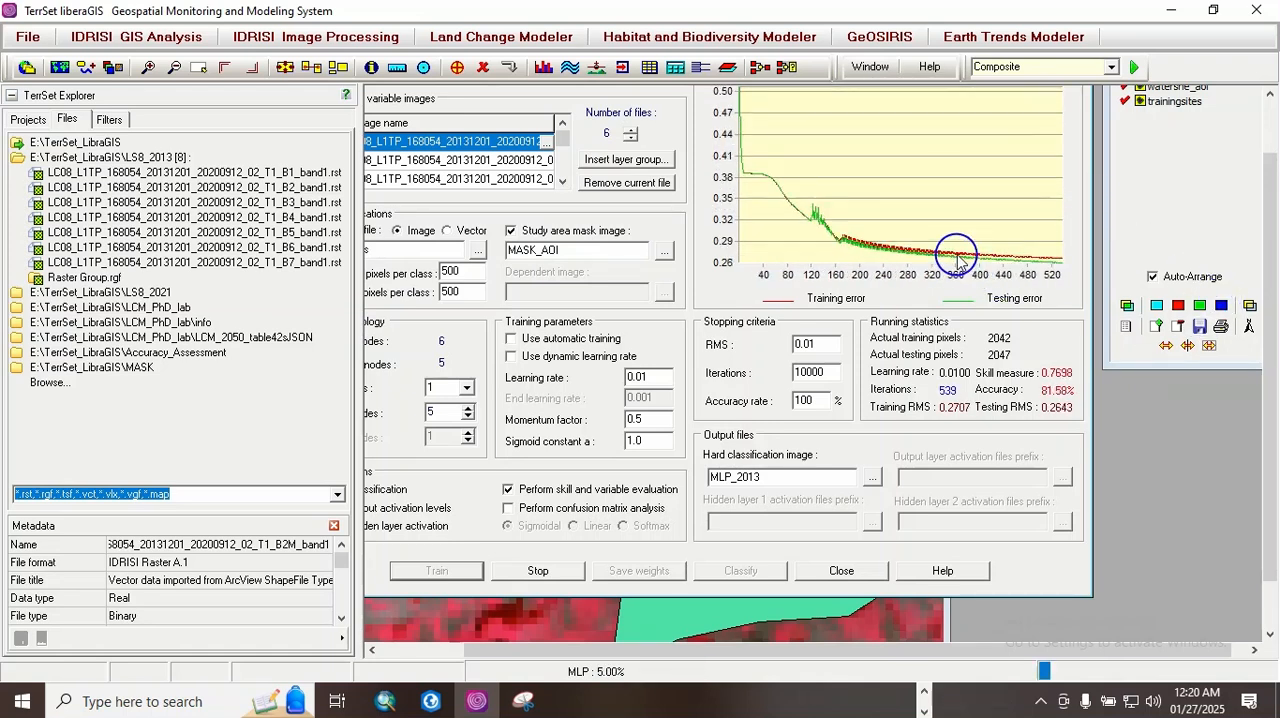
drag(1270, 320, 1262, 266)
drag(586, 100, 651, 96)
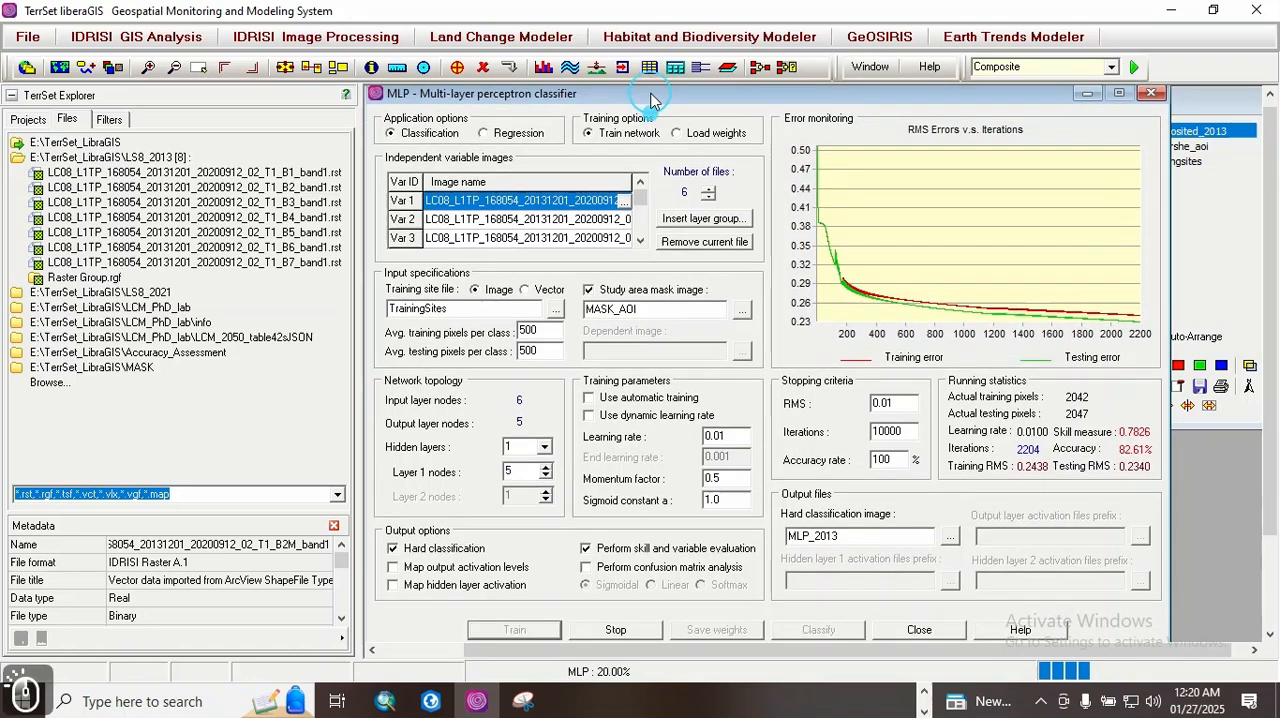
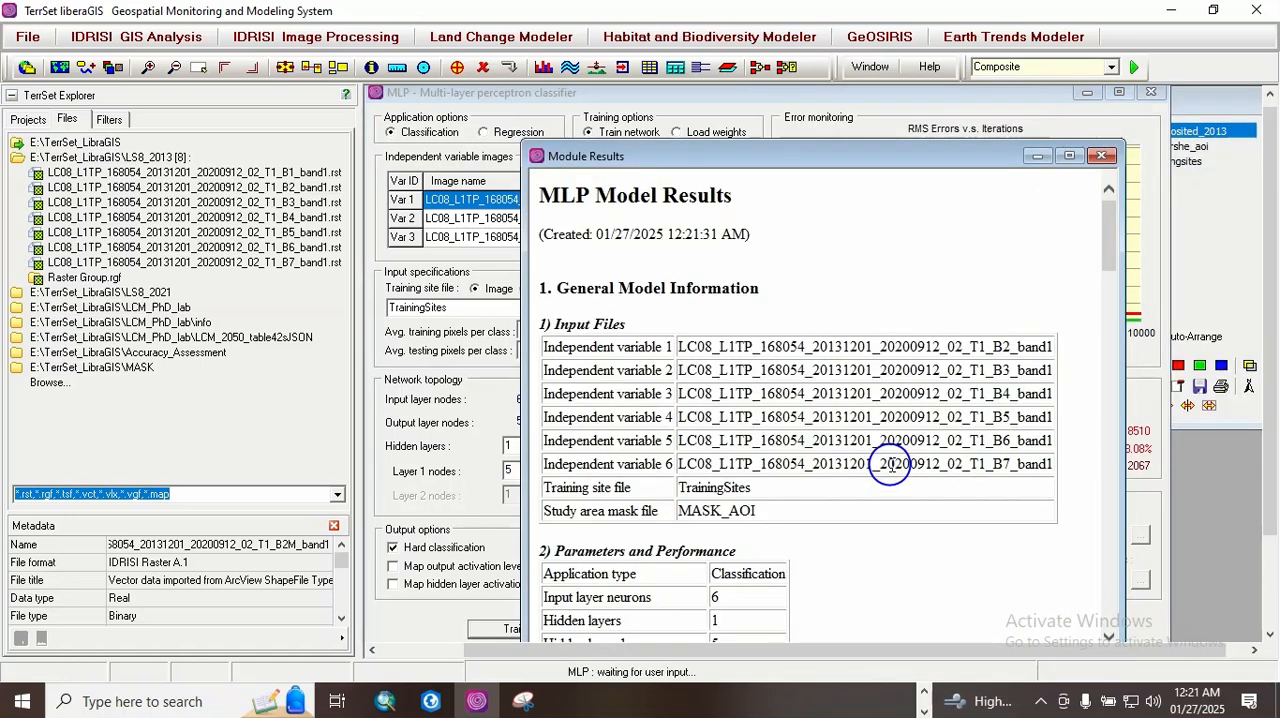
Step: Examine the MLP model results, including the accuracy rate, skill measure and sensitivity tables and charts for the independent variables
drag(1115, 240, 1100, 280)
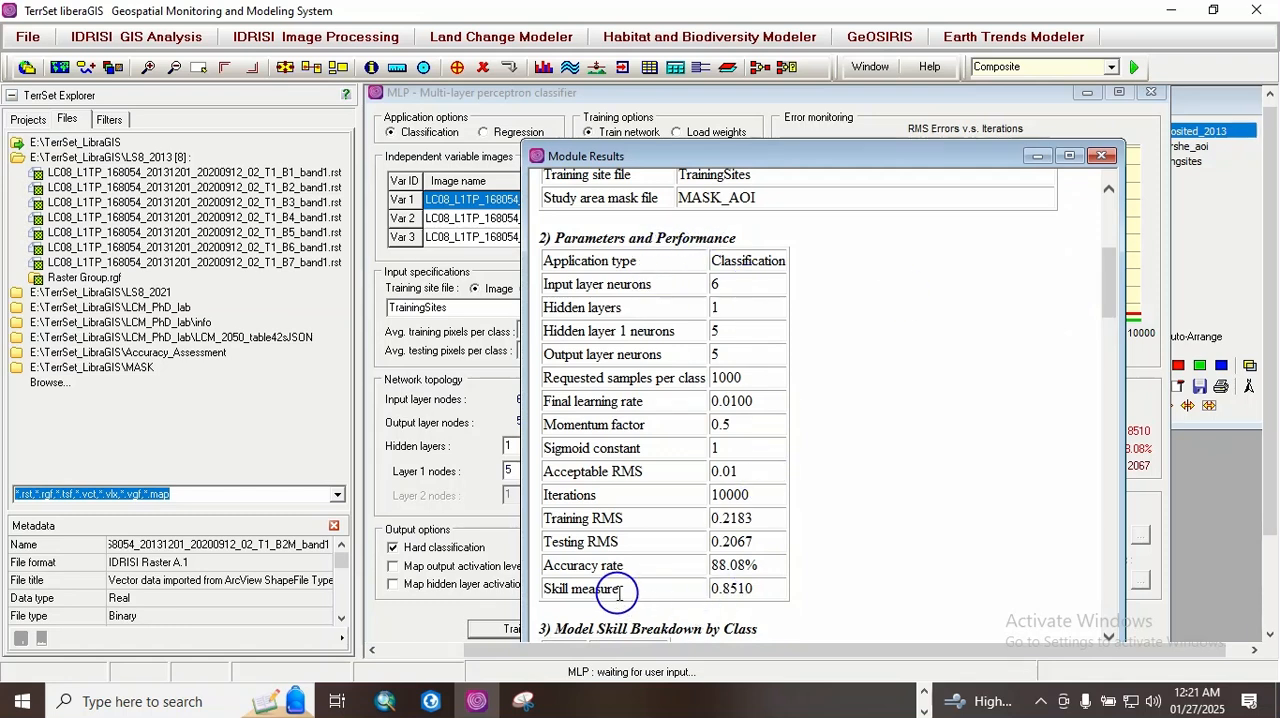
click(728, 565)
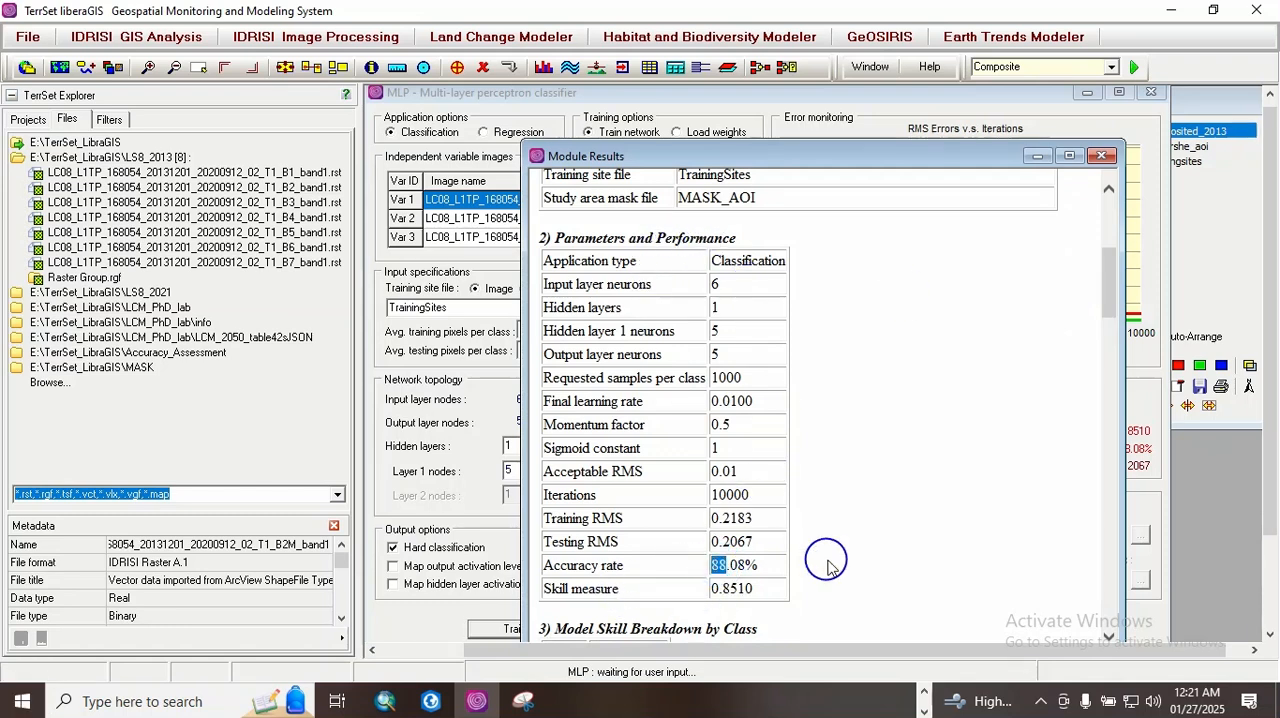
drag(1103, 282, 1080, 421)
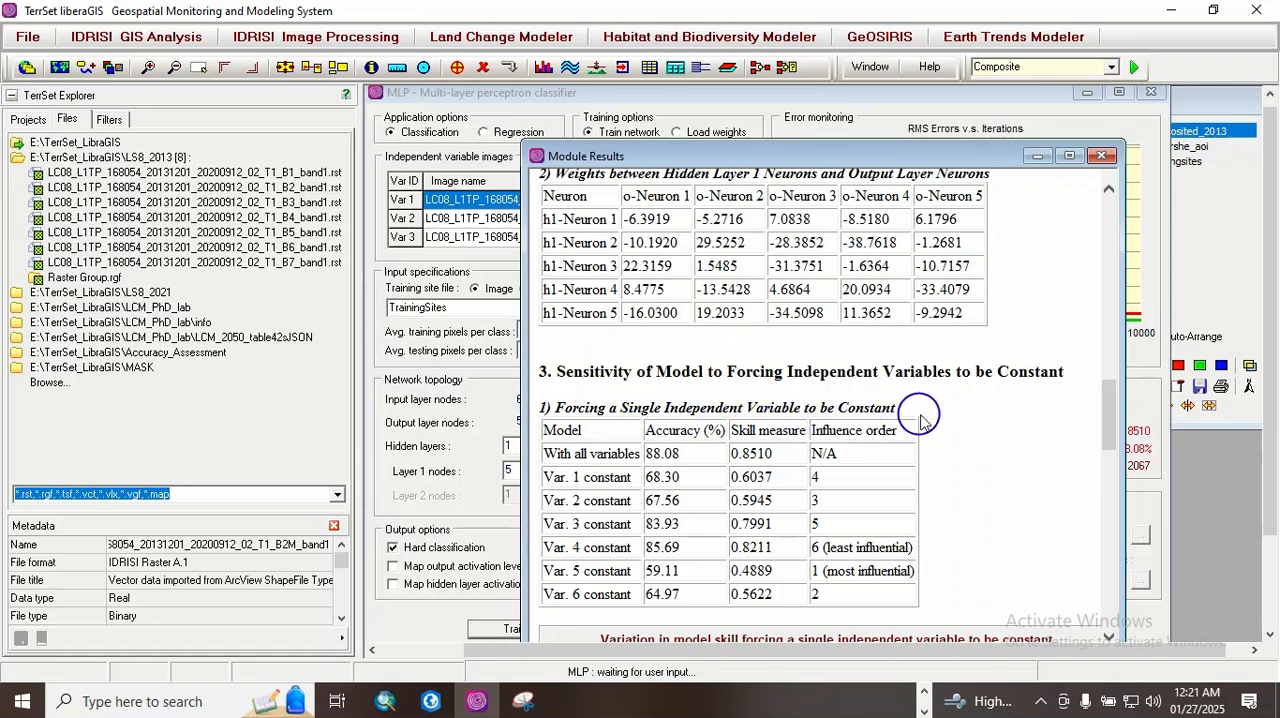
drag(1110, 418, 1117, 443)
scroll(1111, 420, down, 4)
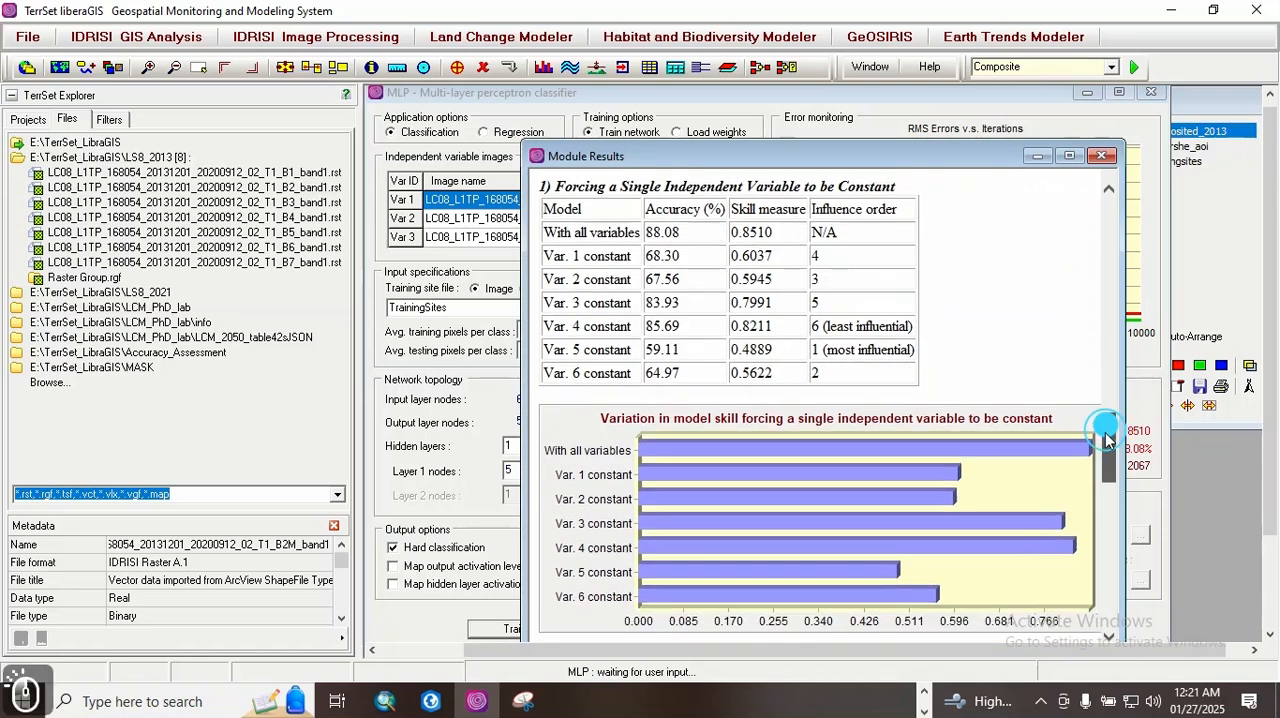
scroll(1109, 523, down, 10)
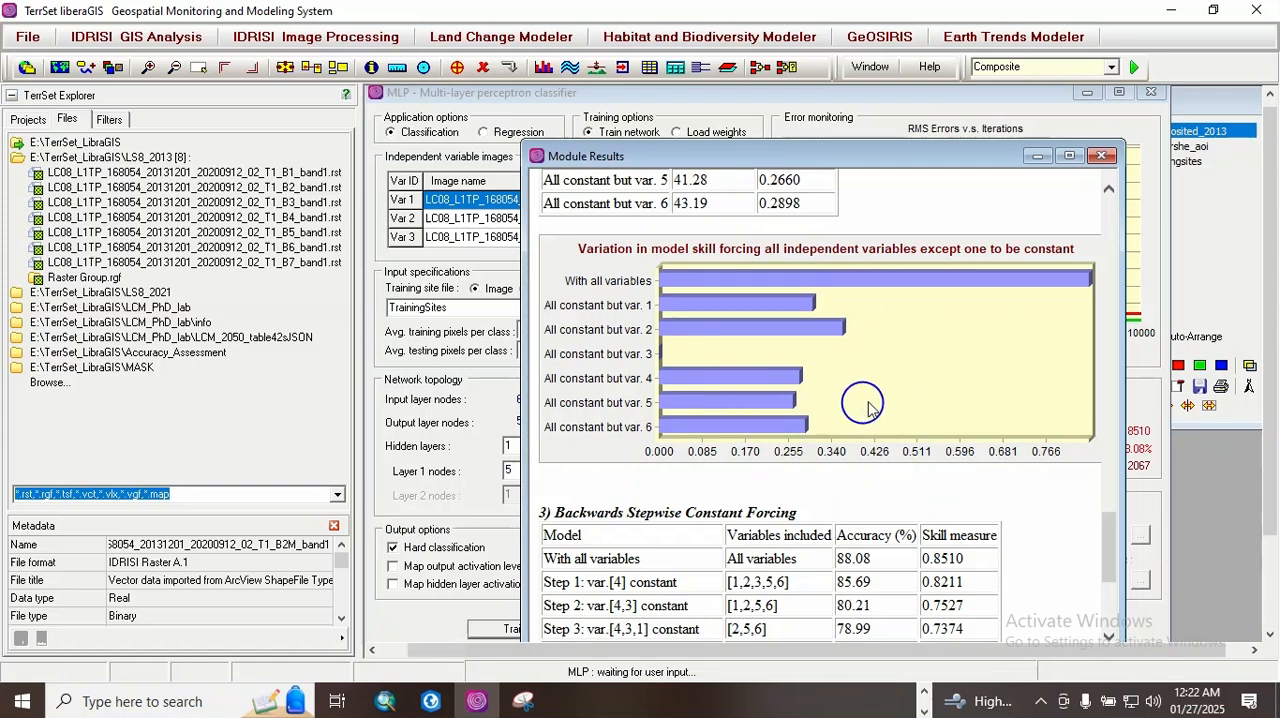
scroll(1107, 533, down, 5)
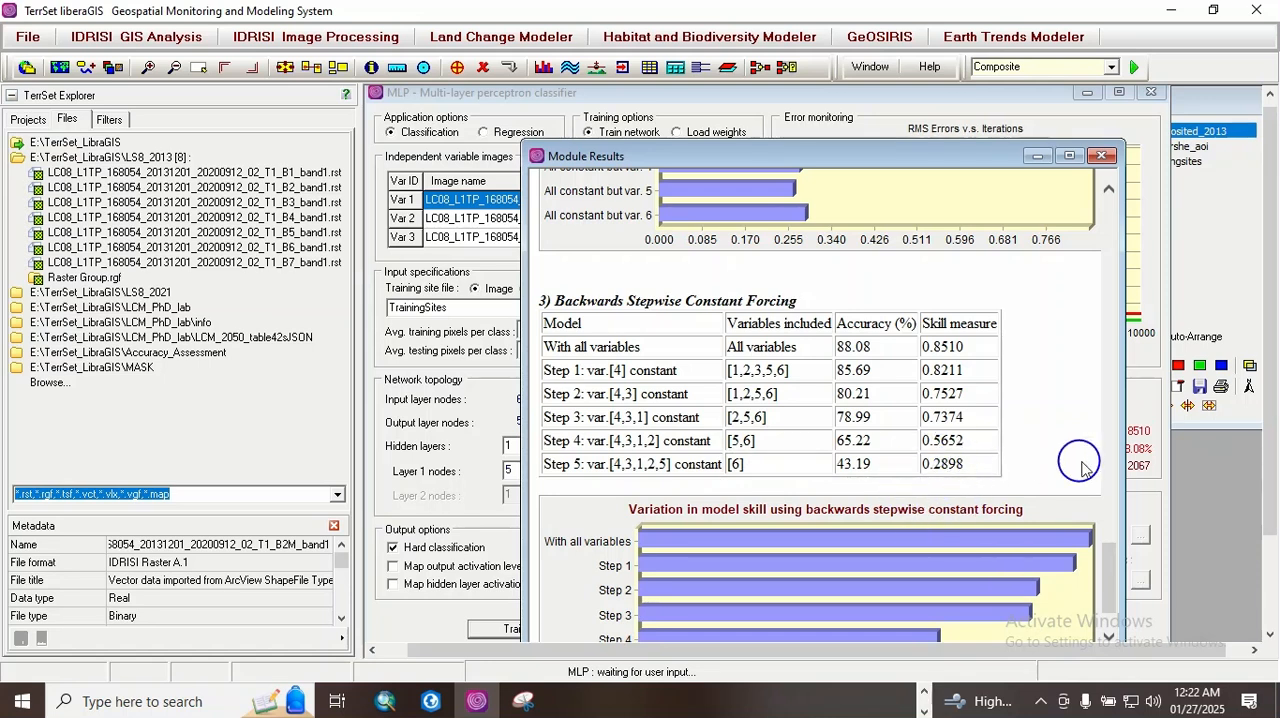
drag(1107, 580, 1107, 444)
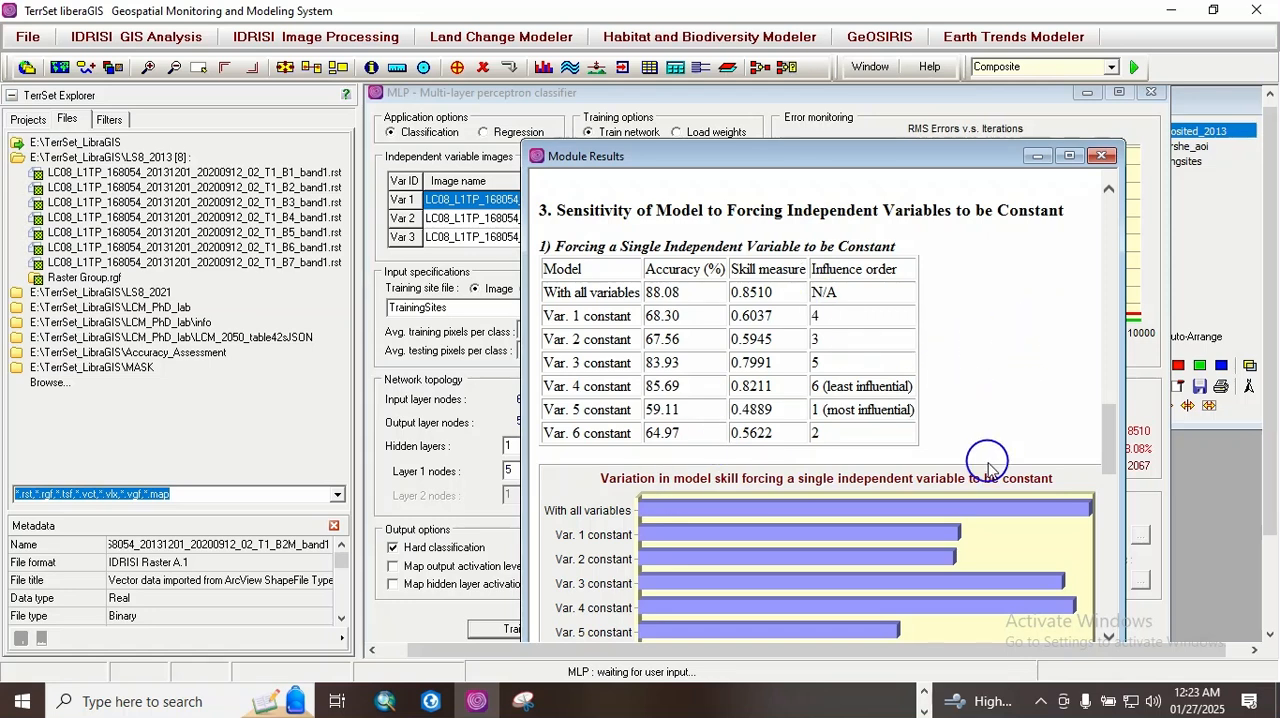
Step: Copy the MLP model results to the clipboard and switch to the open Word document
drag(786, 167, 681, 101)
drag(1266, 455, 1268, 562)
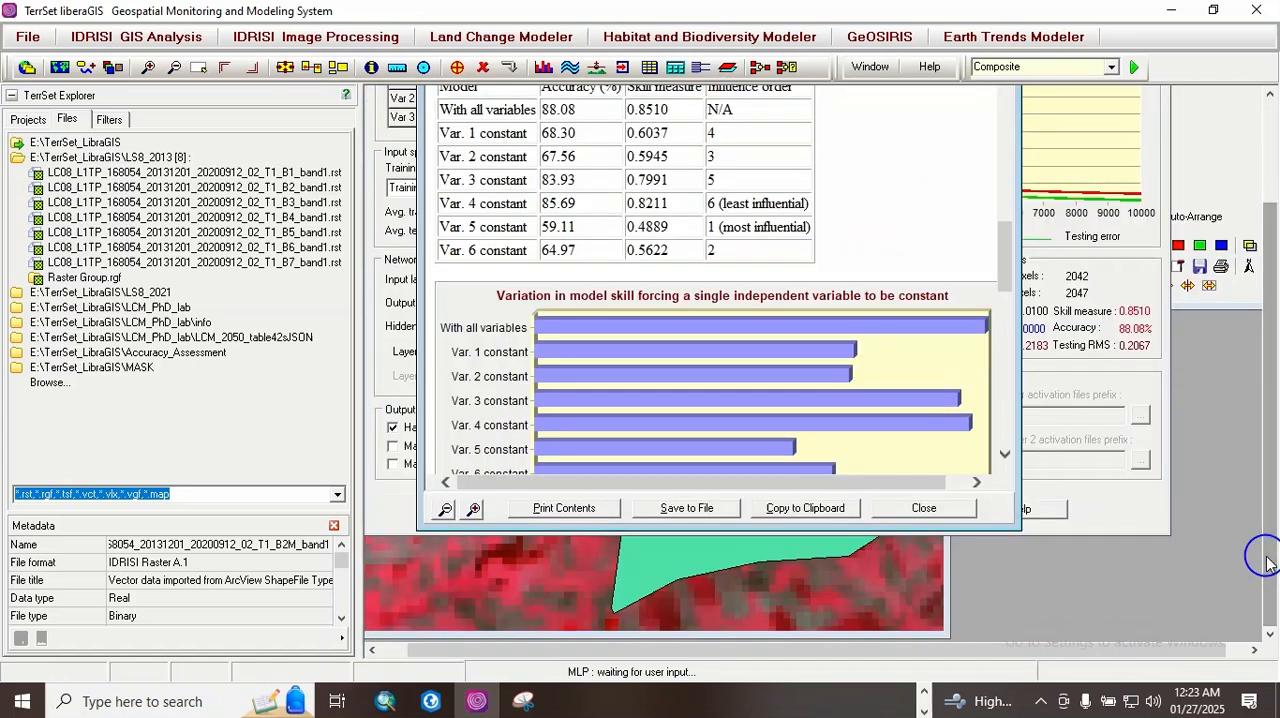
click(790, 512)
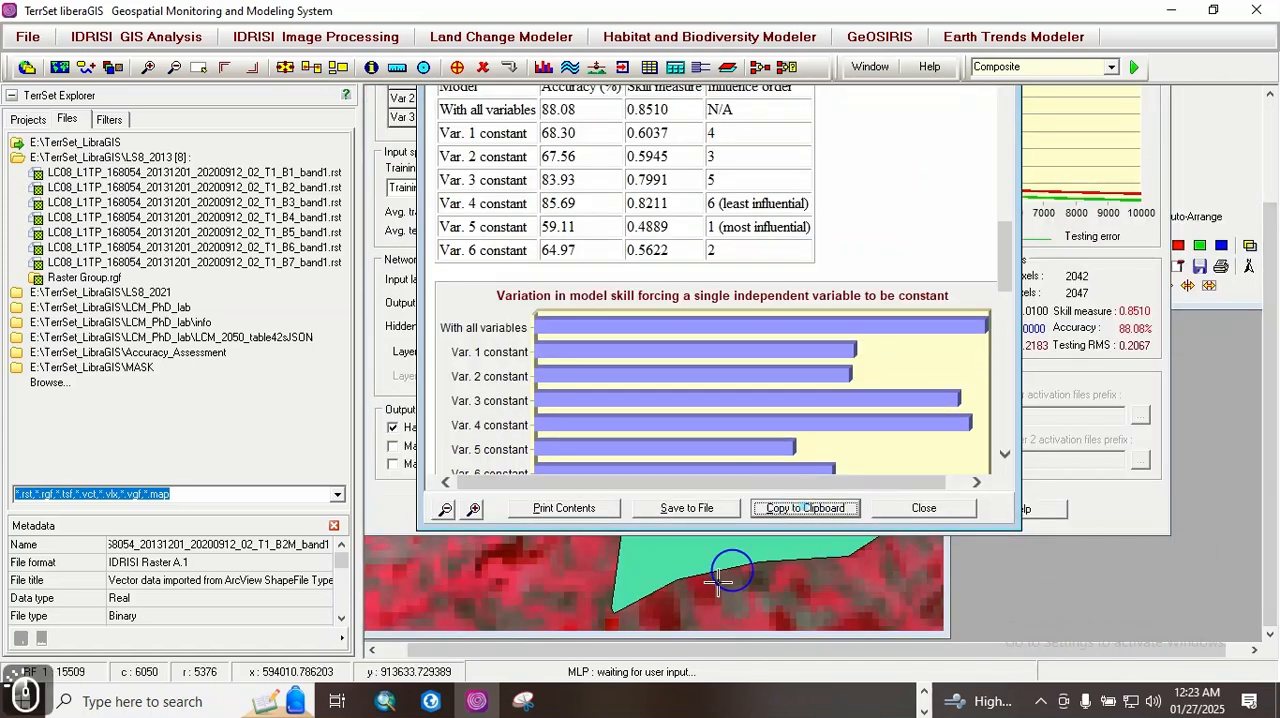
click(922, 711)
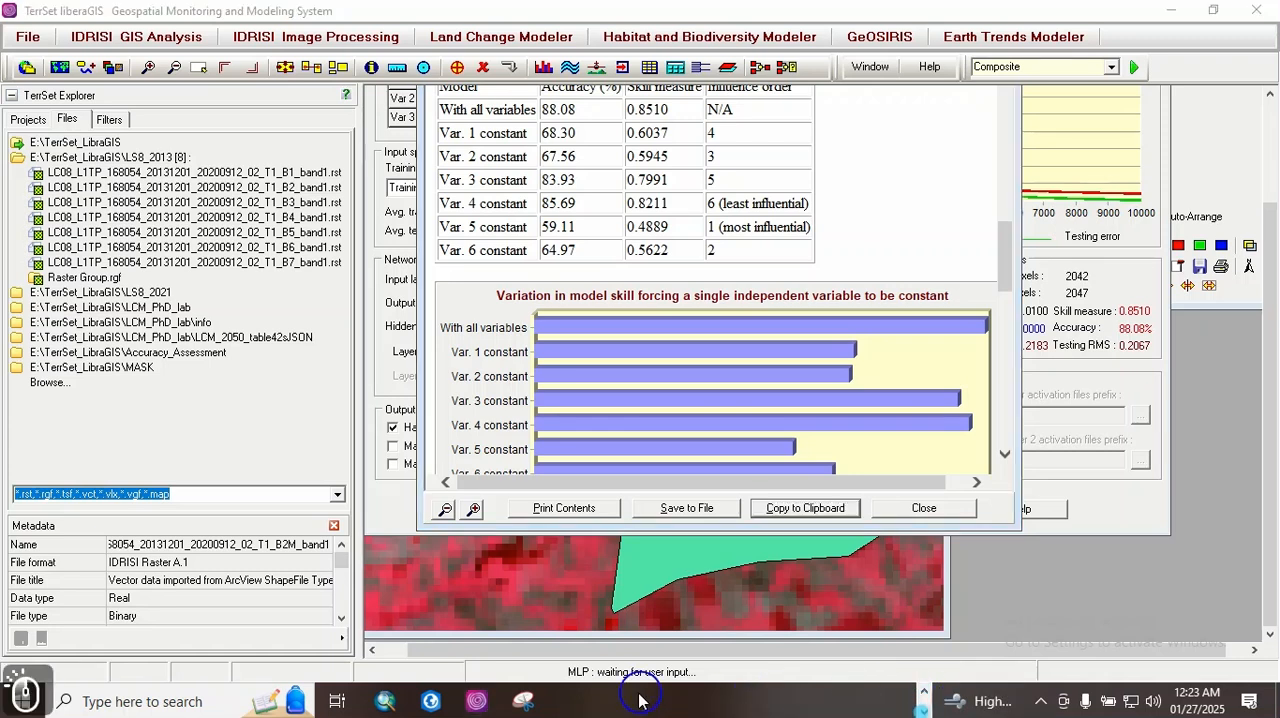
click(923, 711)
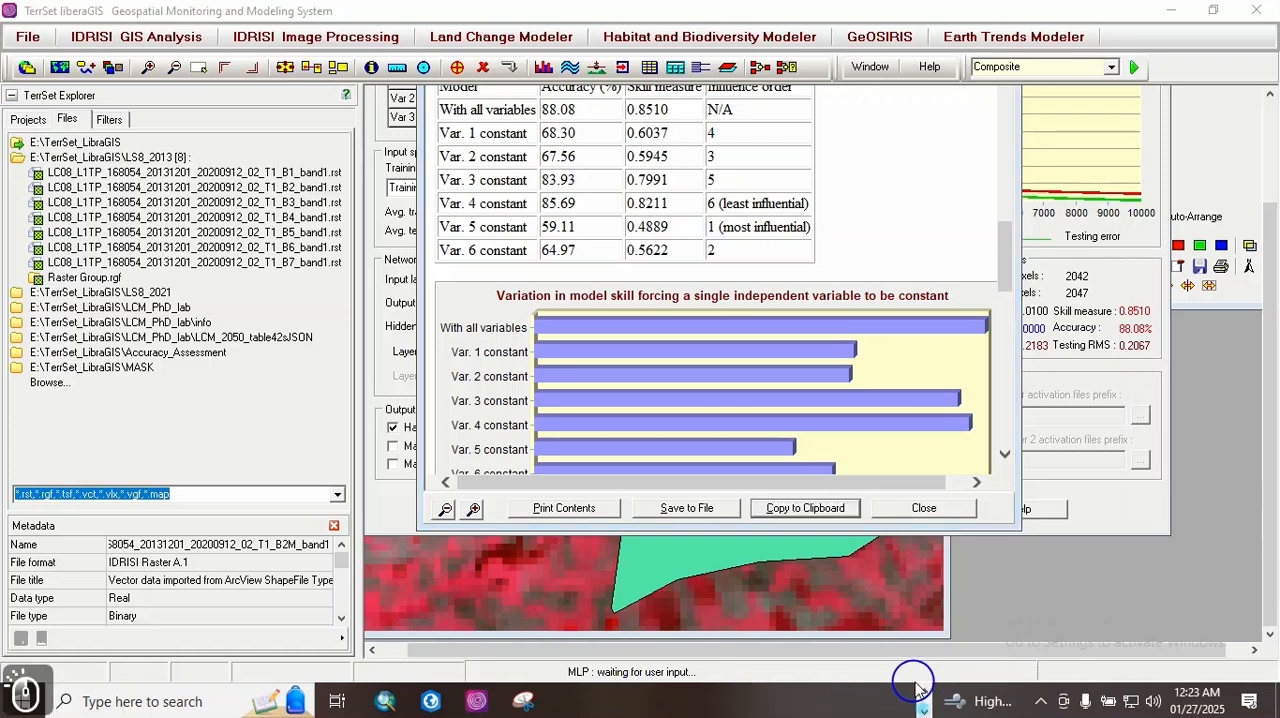
click(926, 688)
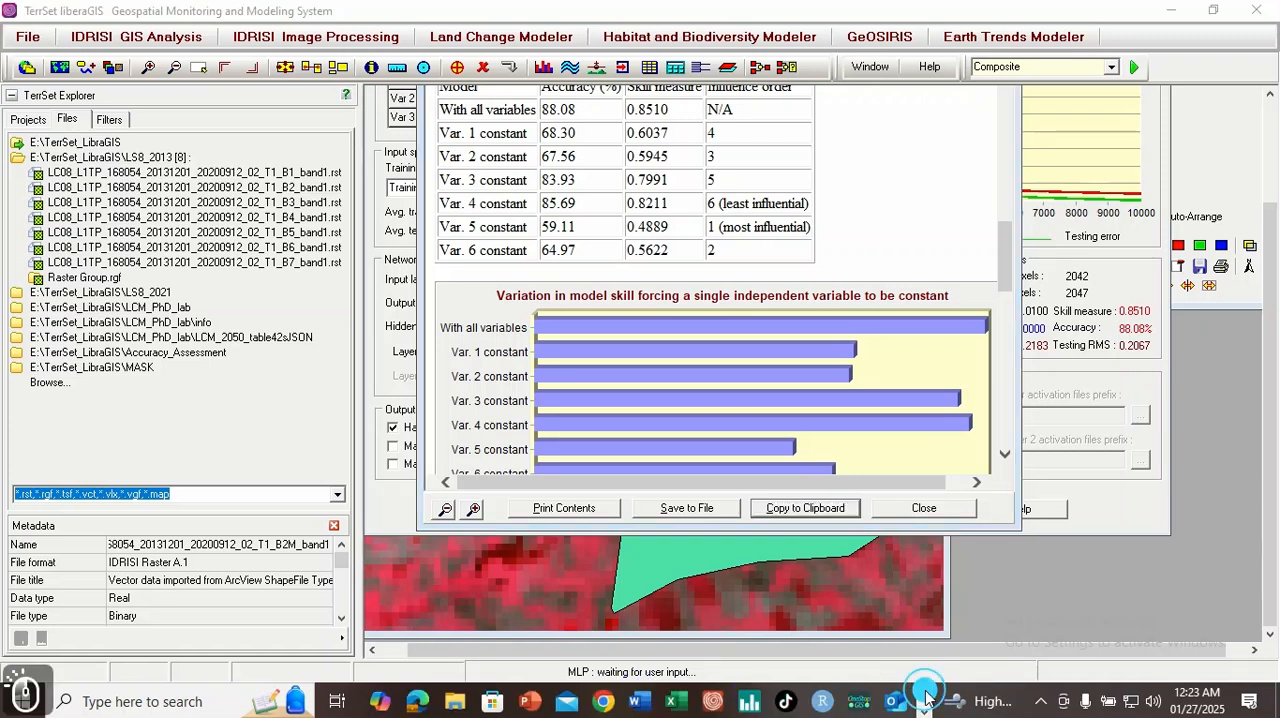
click(641, 703)
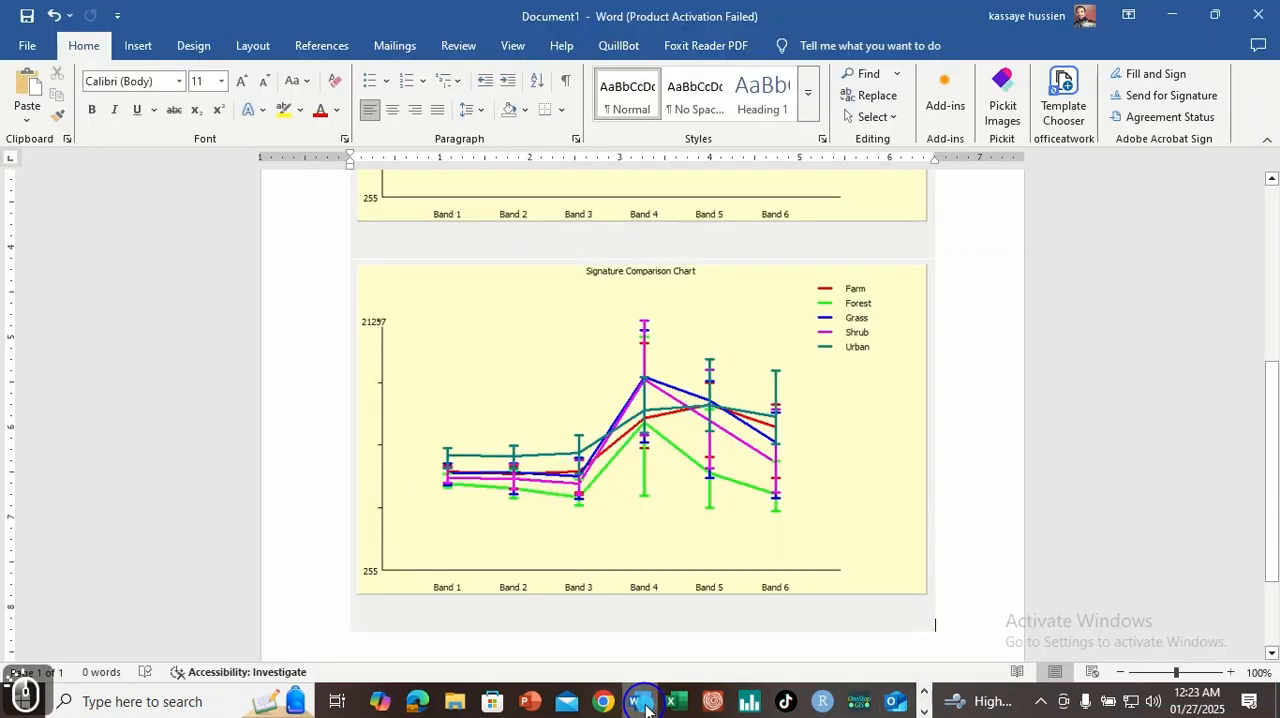
Step: Paste the MLP model results below the last signature comparison chart and look through the pasted report
key(Return)
click(799, 558)
key(ctrl+z)
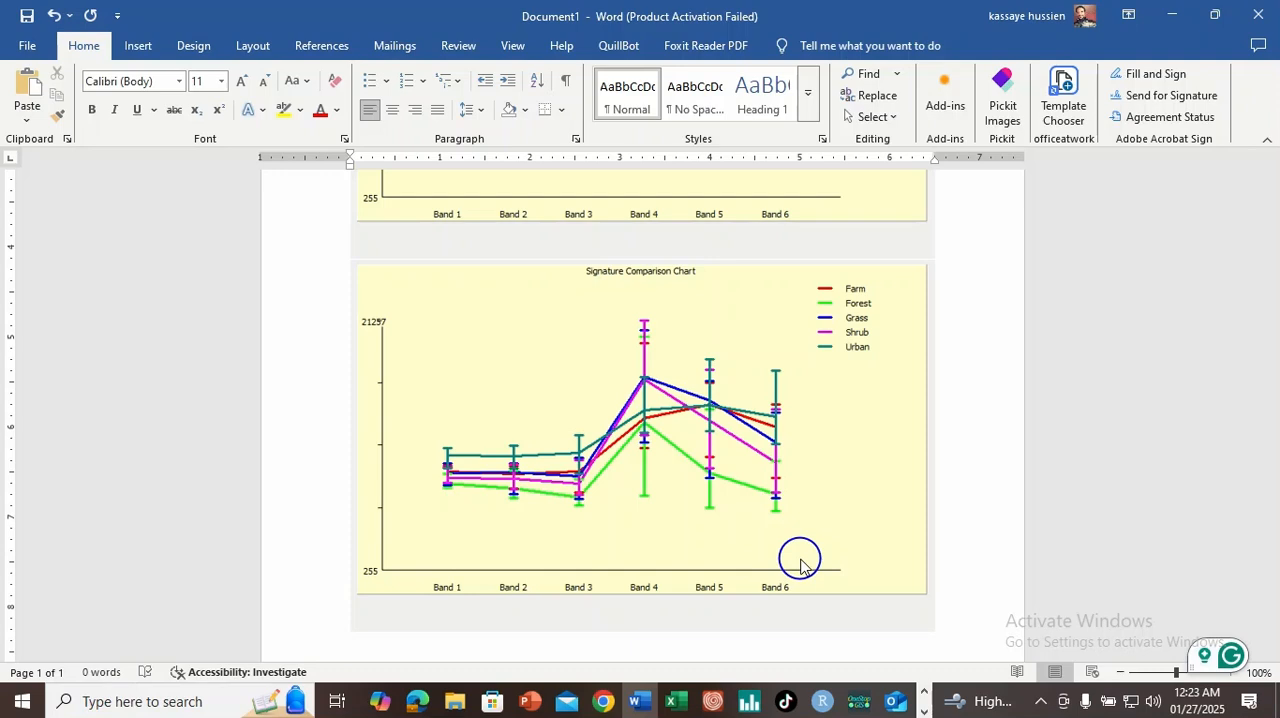
click(800, 565)
click(972, 486)
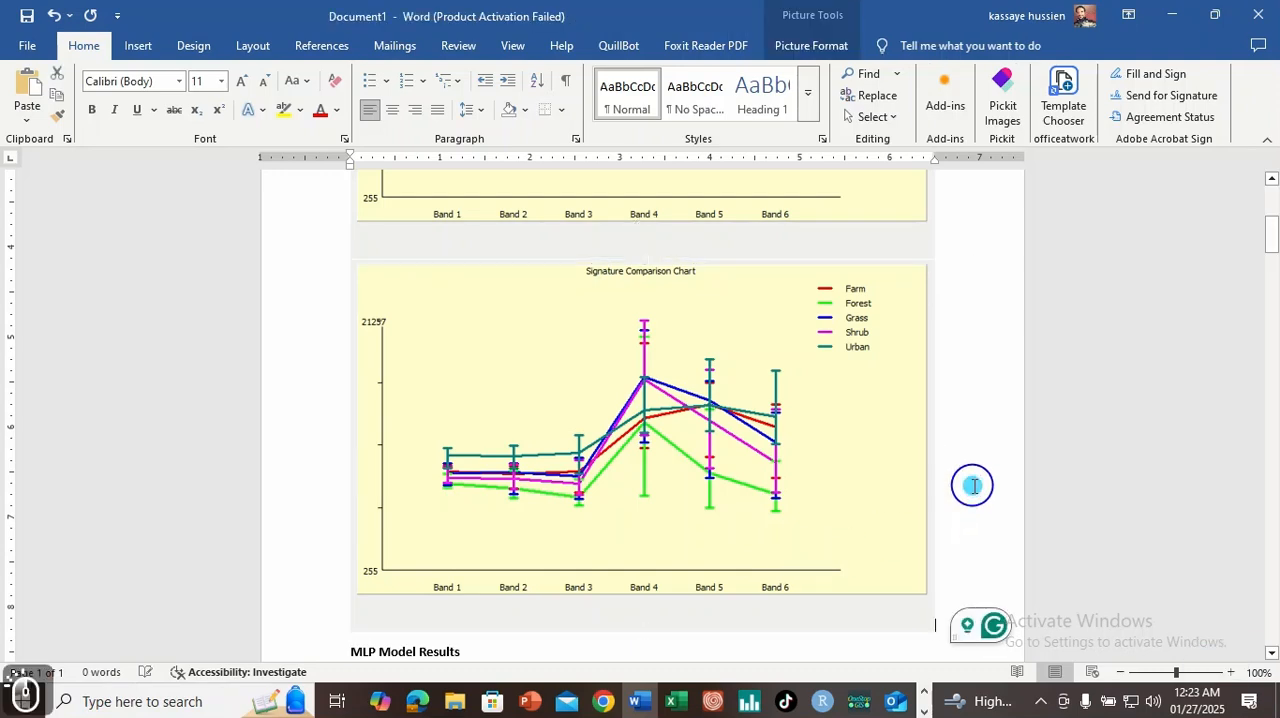
drag(1270, 250, 1249, 476)
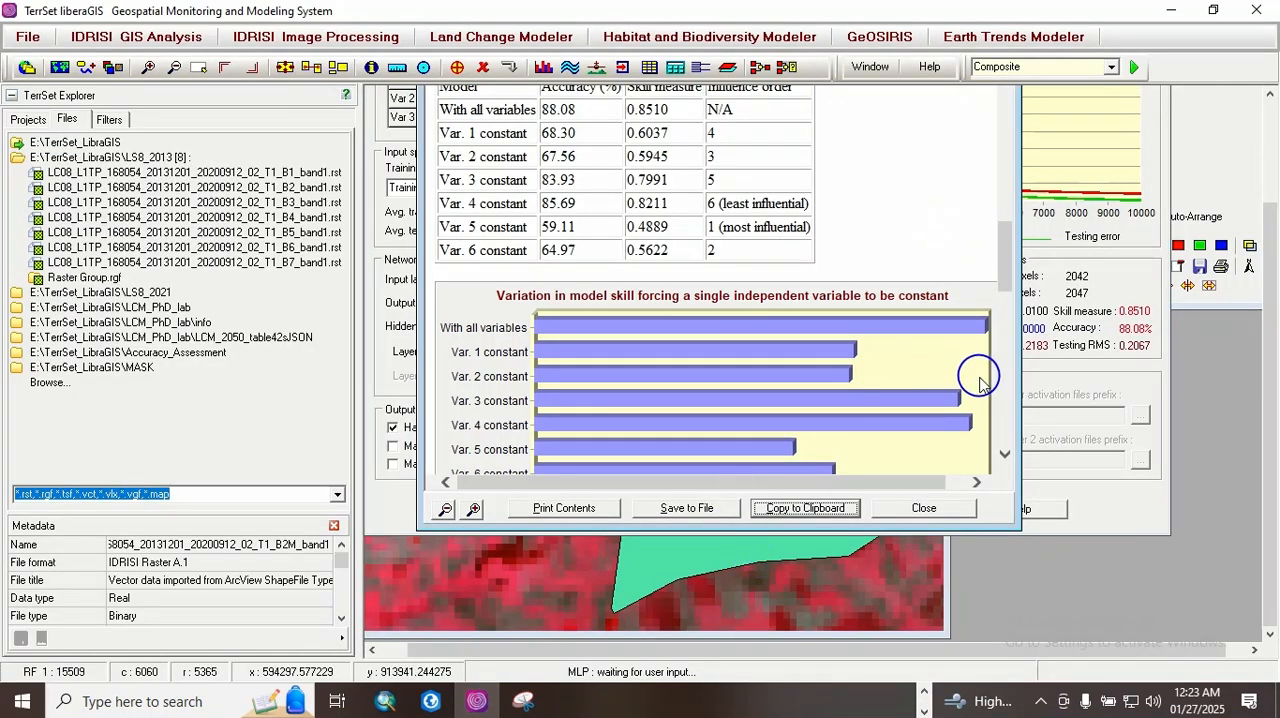
Step: Return to TerrSet, close the model results and classify the image with the trained network into MLP_2013
click(927, 508)
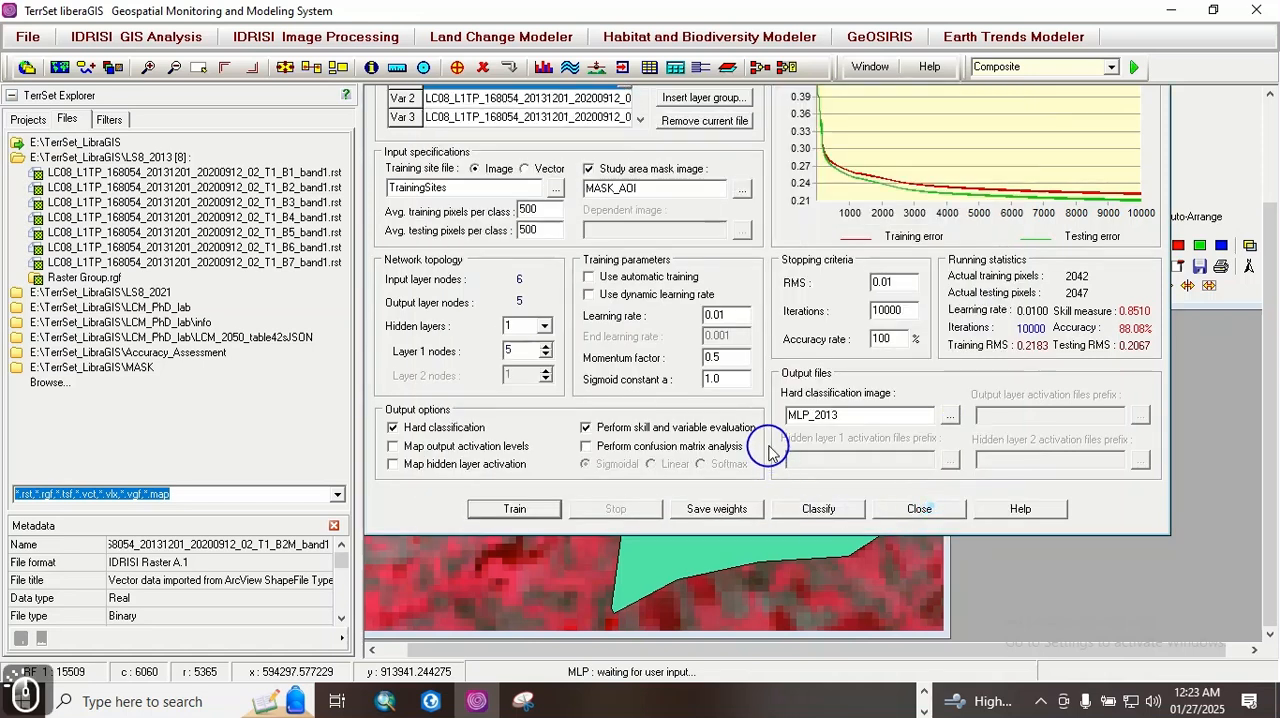
drag(1270, 312, 1266, 232)
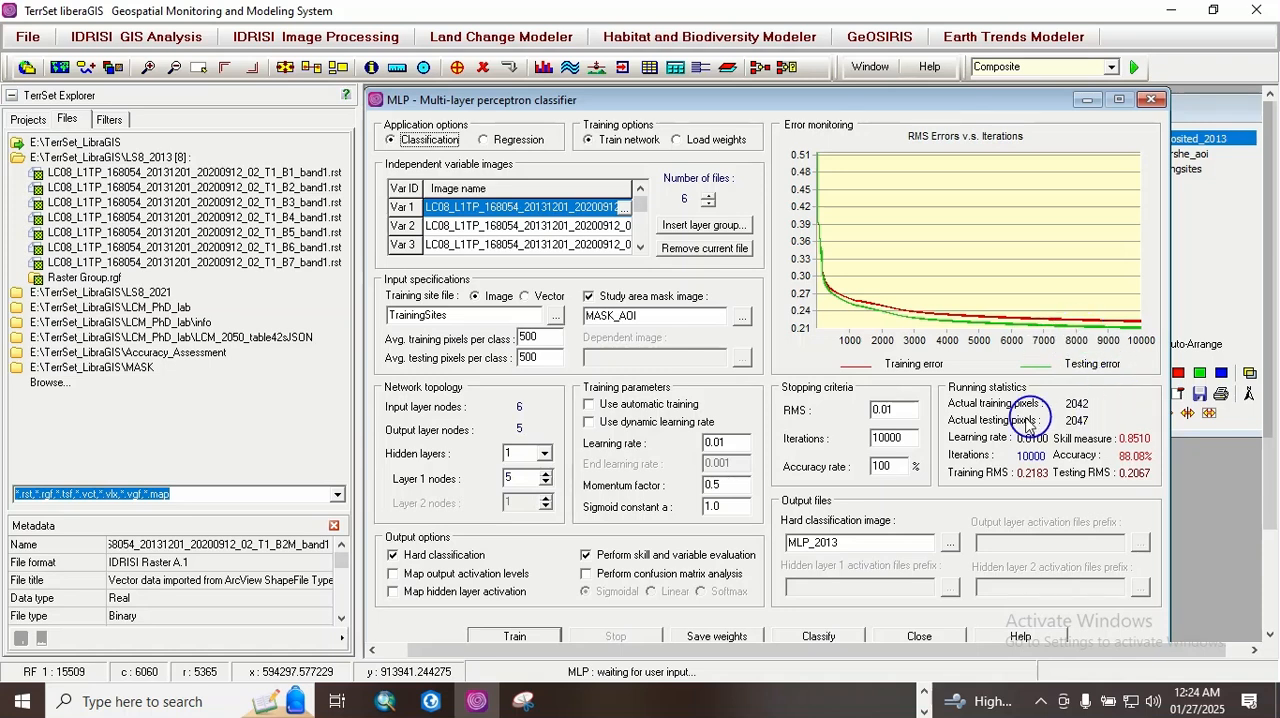
drag(1272, 405, 1274, 441)
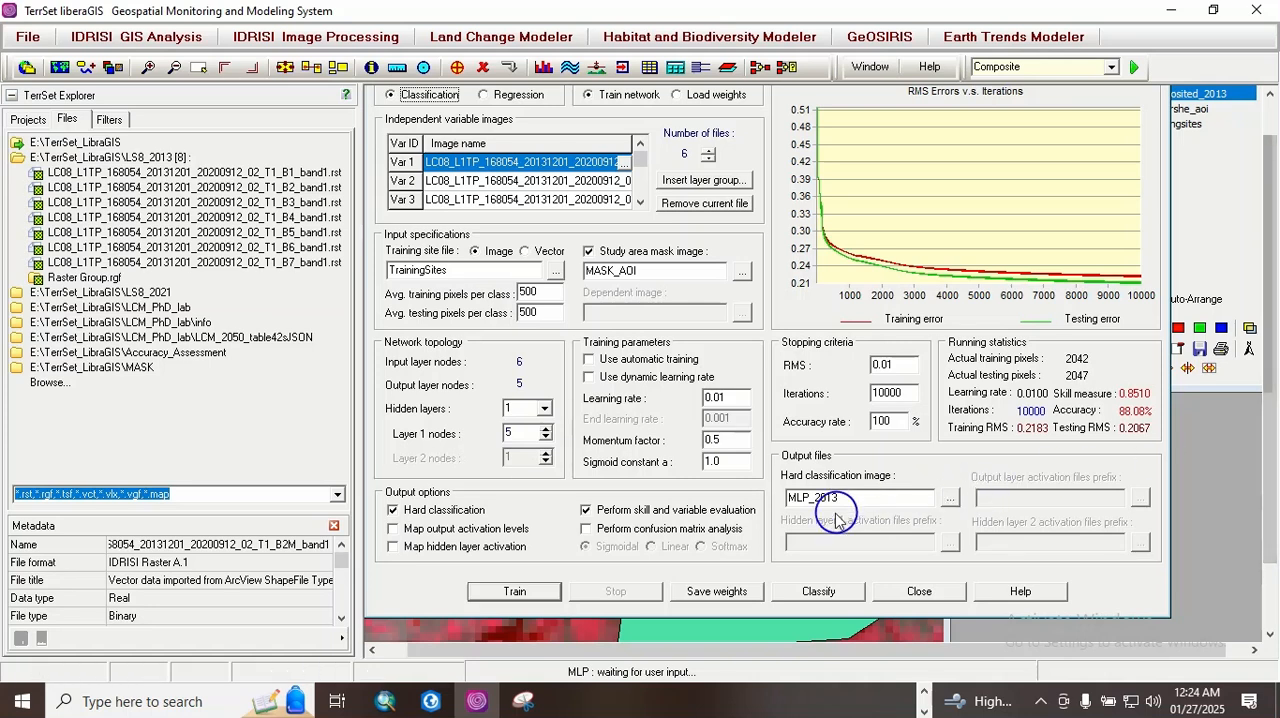
click(820, 591)
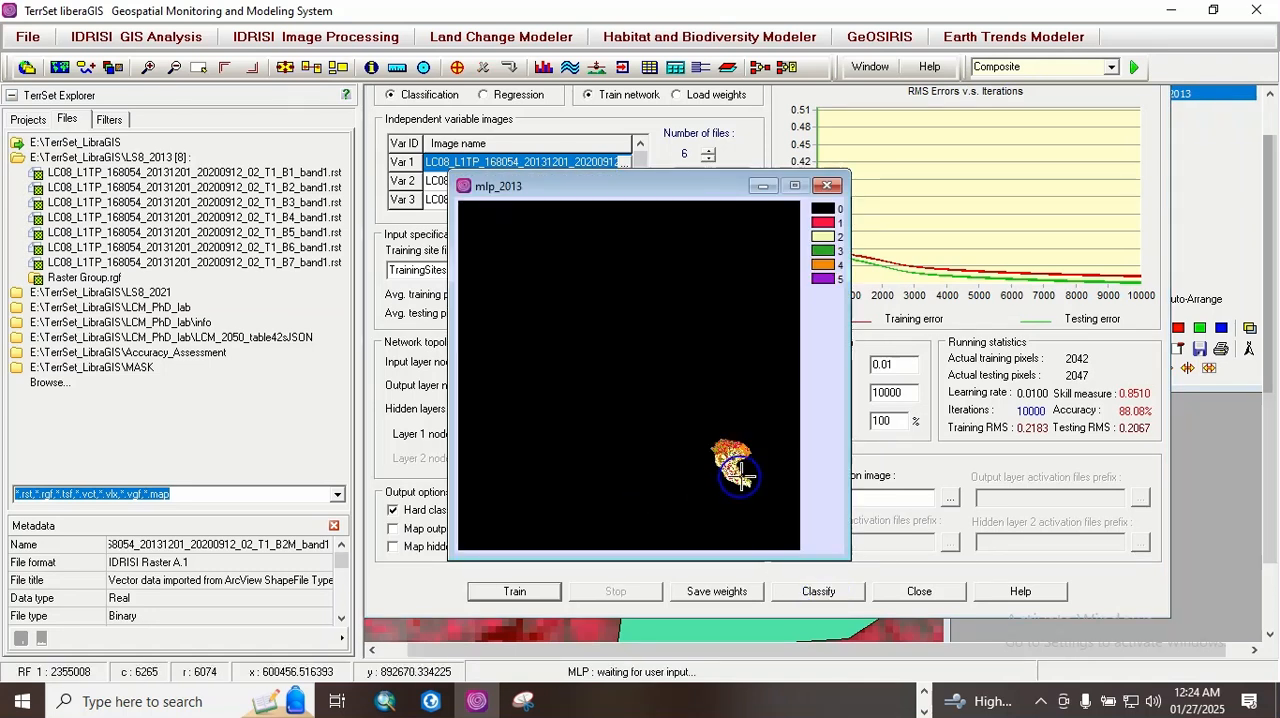
Step: Enlarge the mlp_2013 map window and zoom in on the classified study area to inspect its land cover classes
drag(849, 395, 946, 392)
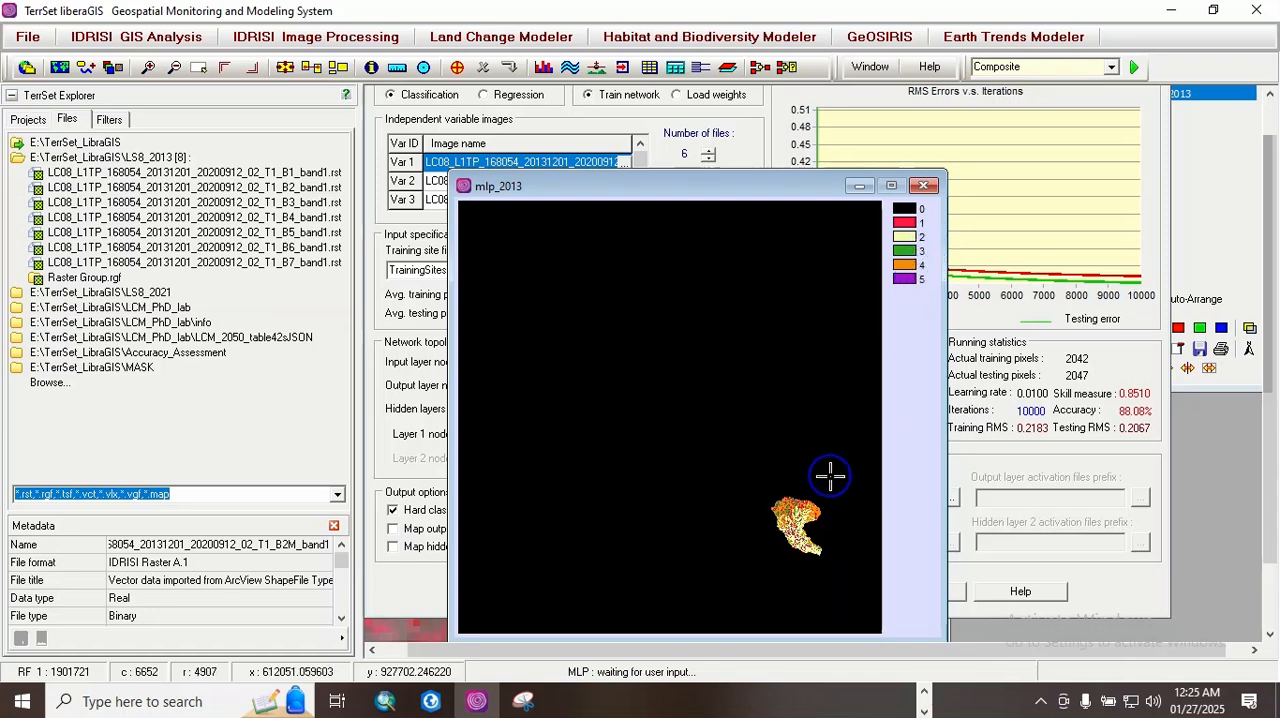
key(Page_Down)
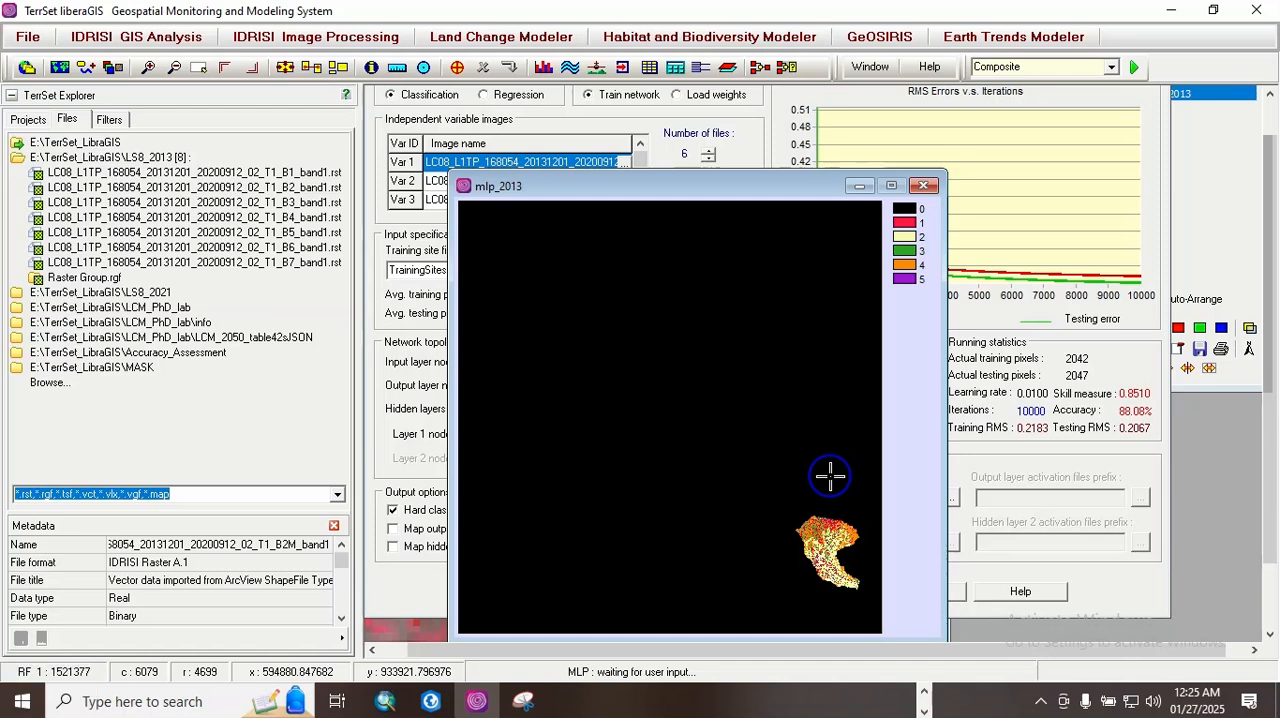
key(Left)
key(Right)
key(Right)
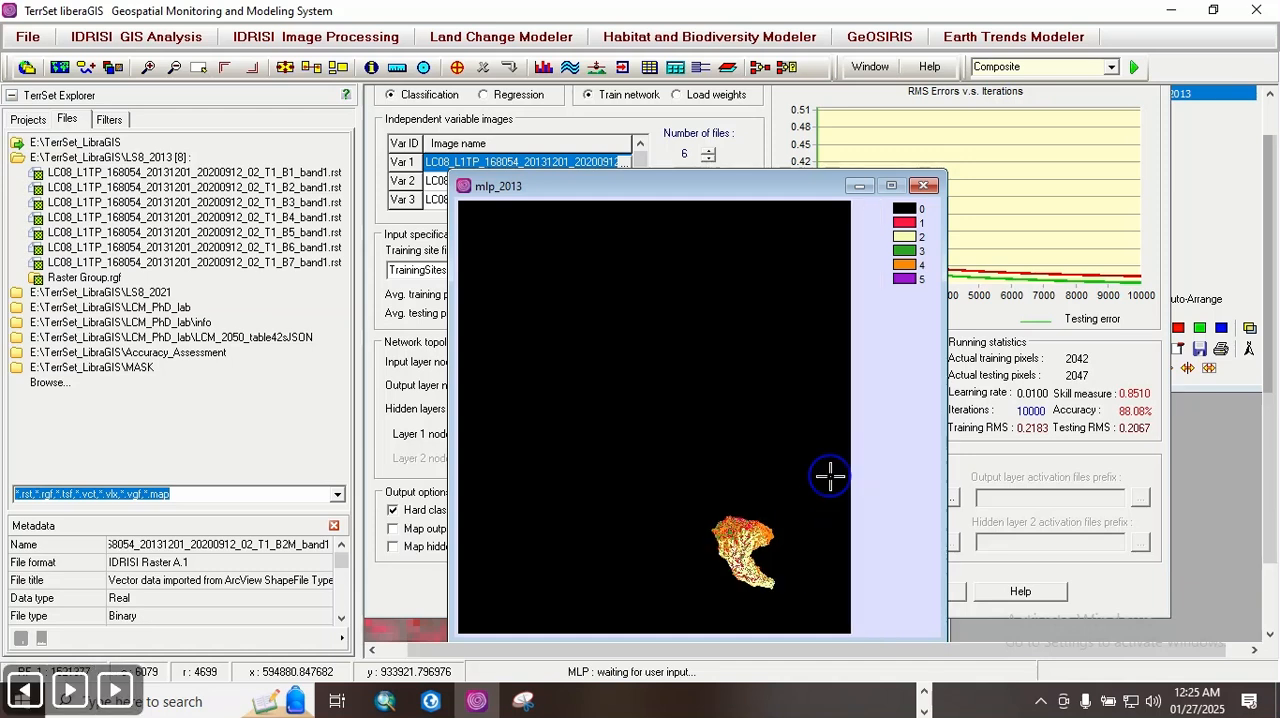
key(Up)
key(Down)
key(Down)
key(Down)
key(Down)
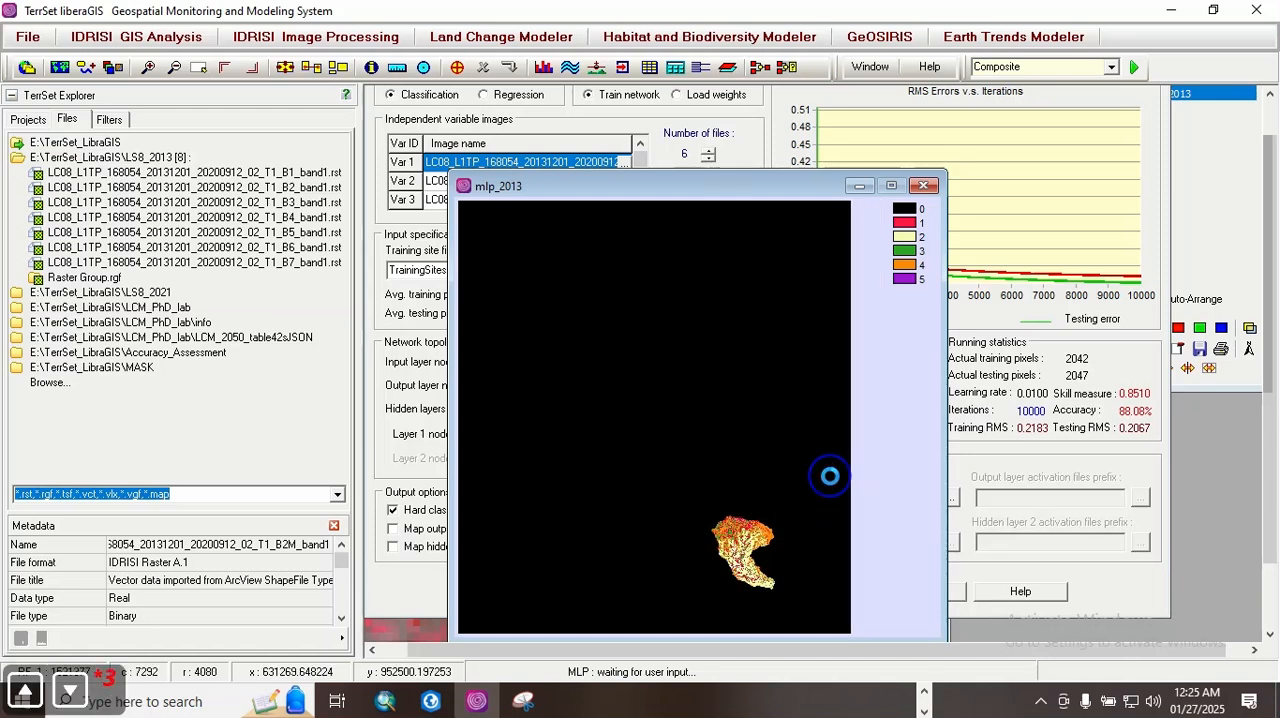
key(Page_Down)
key(Page_Down)
key(Page_Down)
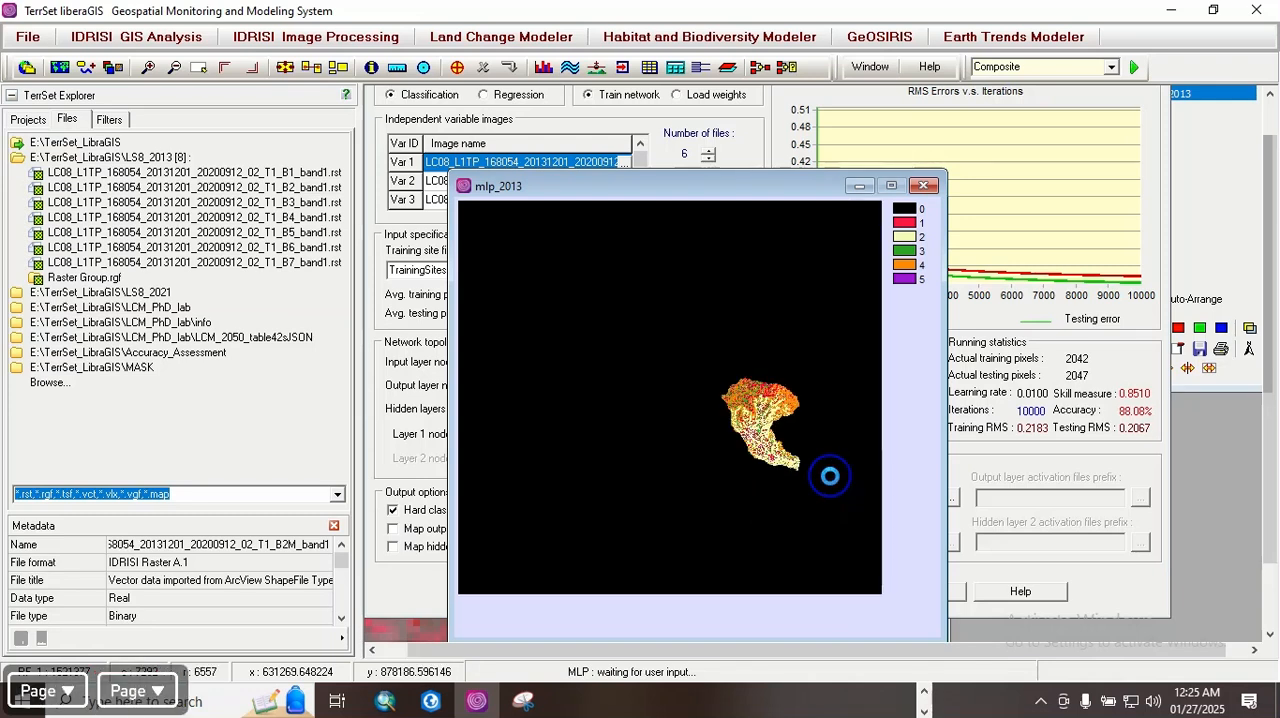
key(Left)
key(Left)
key(Left)
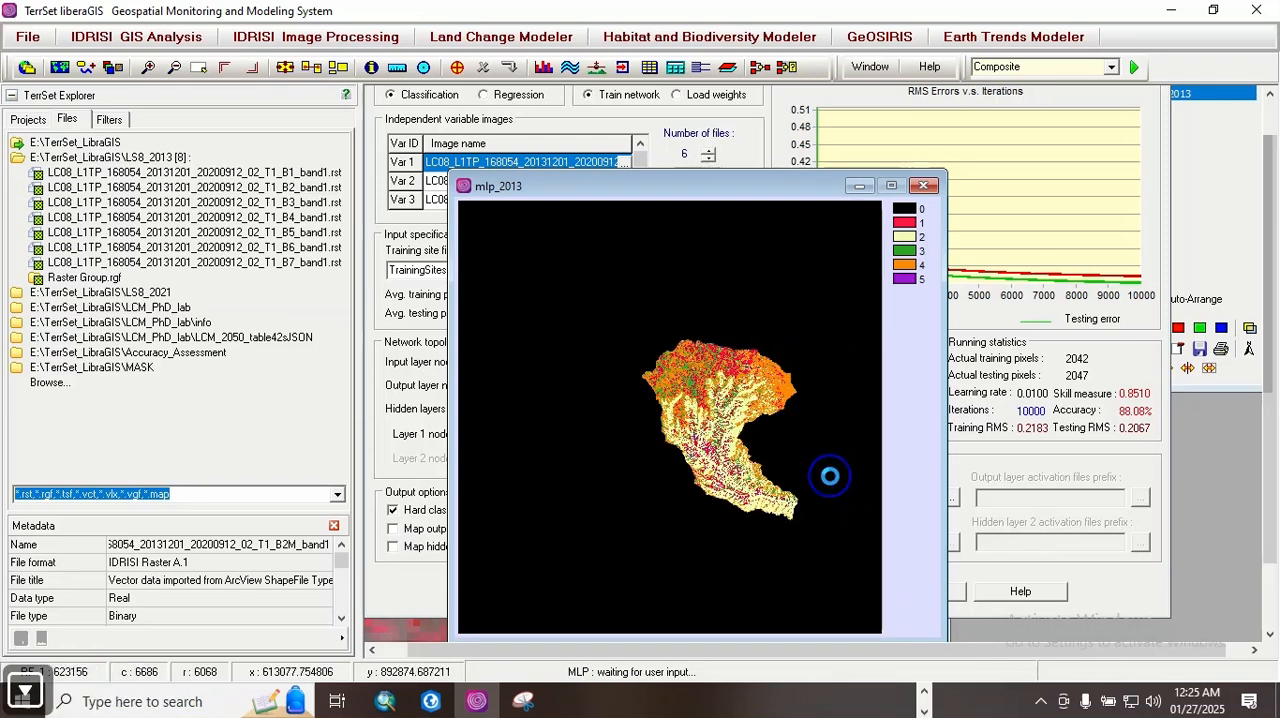
key(Page_Down)
key(Page_Down)
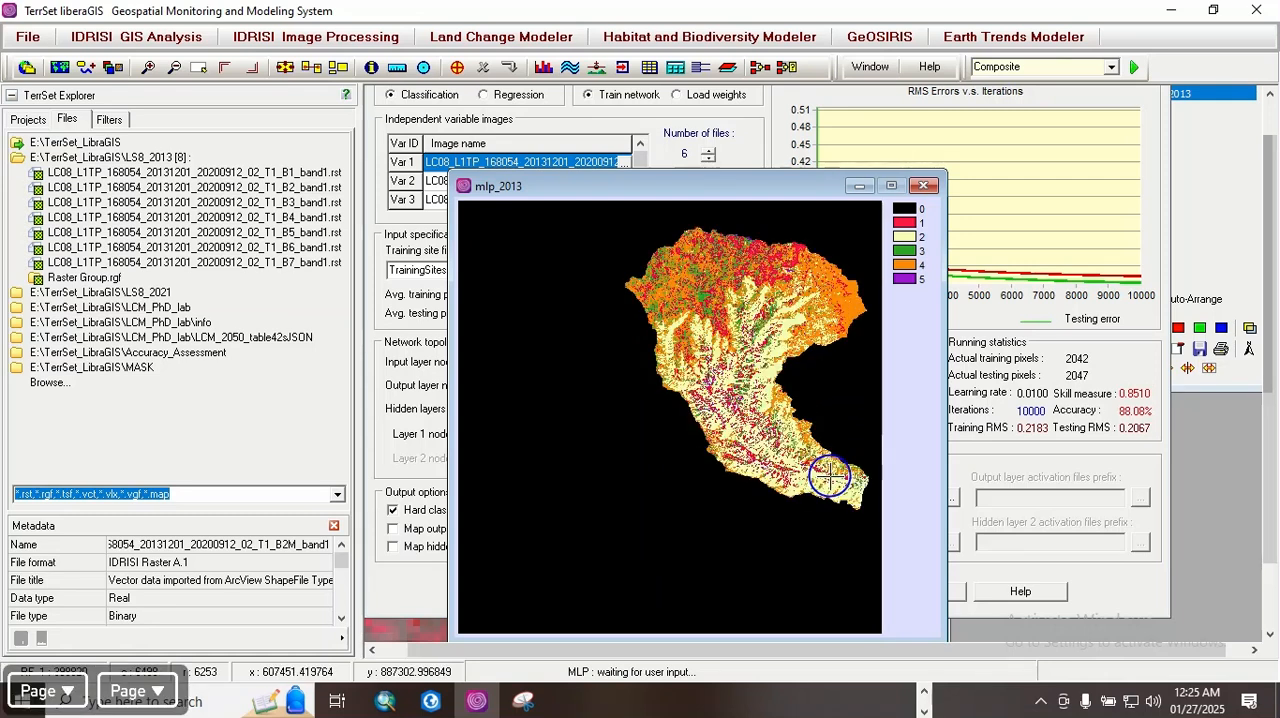
key(Up)
key(Right)
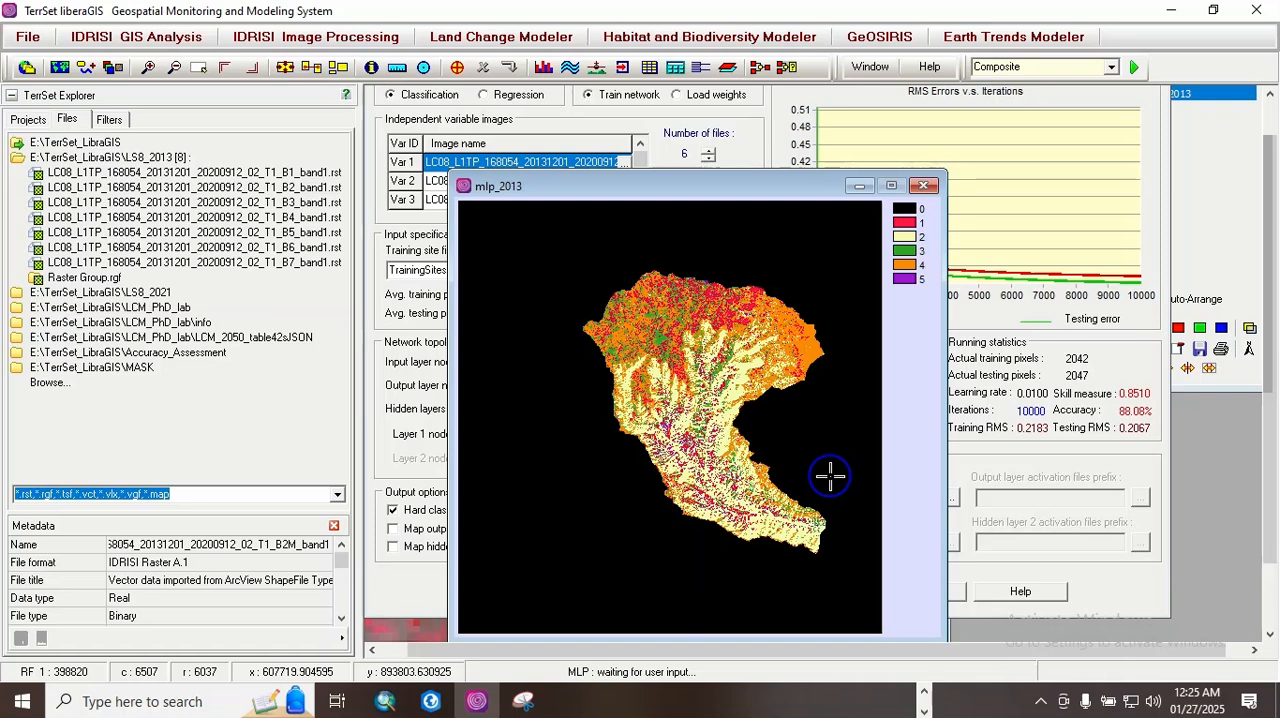
Step: Calculate the area of each class on the mlp_2013 map in hectares
right_click(915, 255)
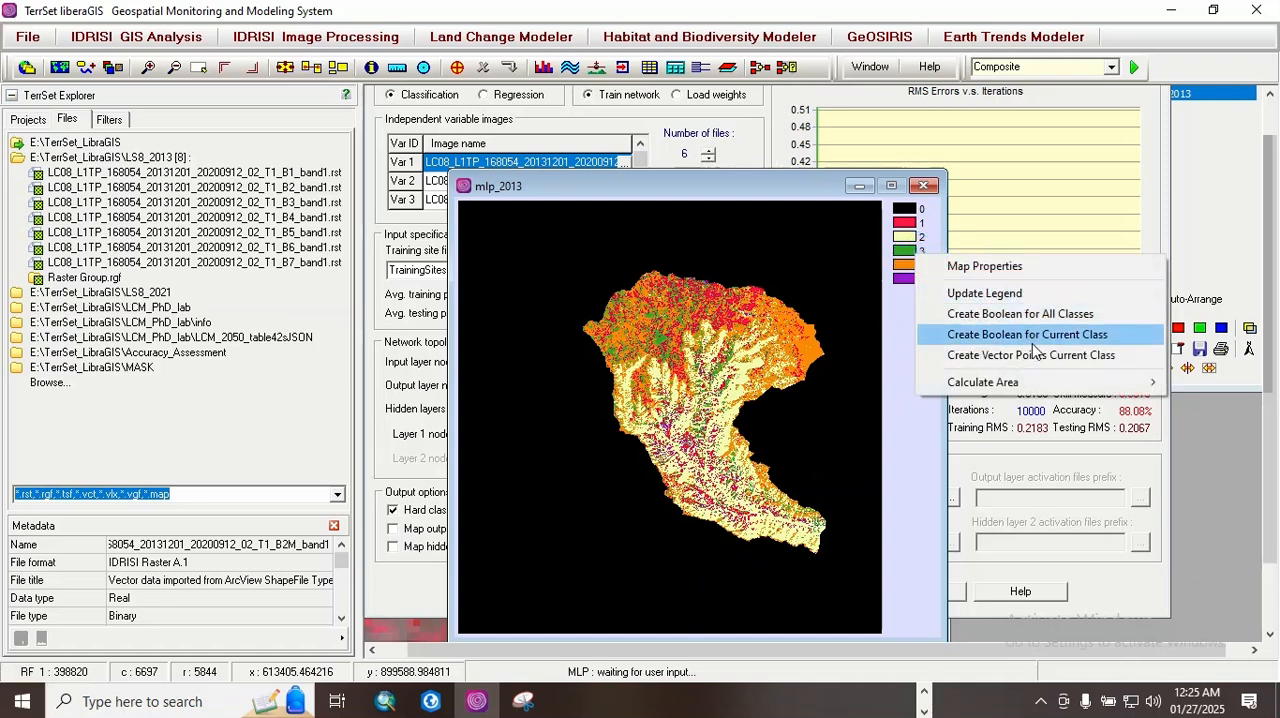
mouse_move(1012, 390)
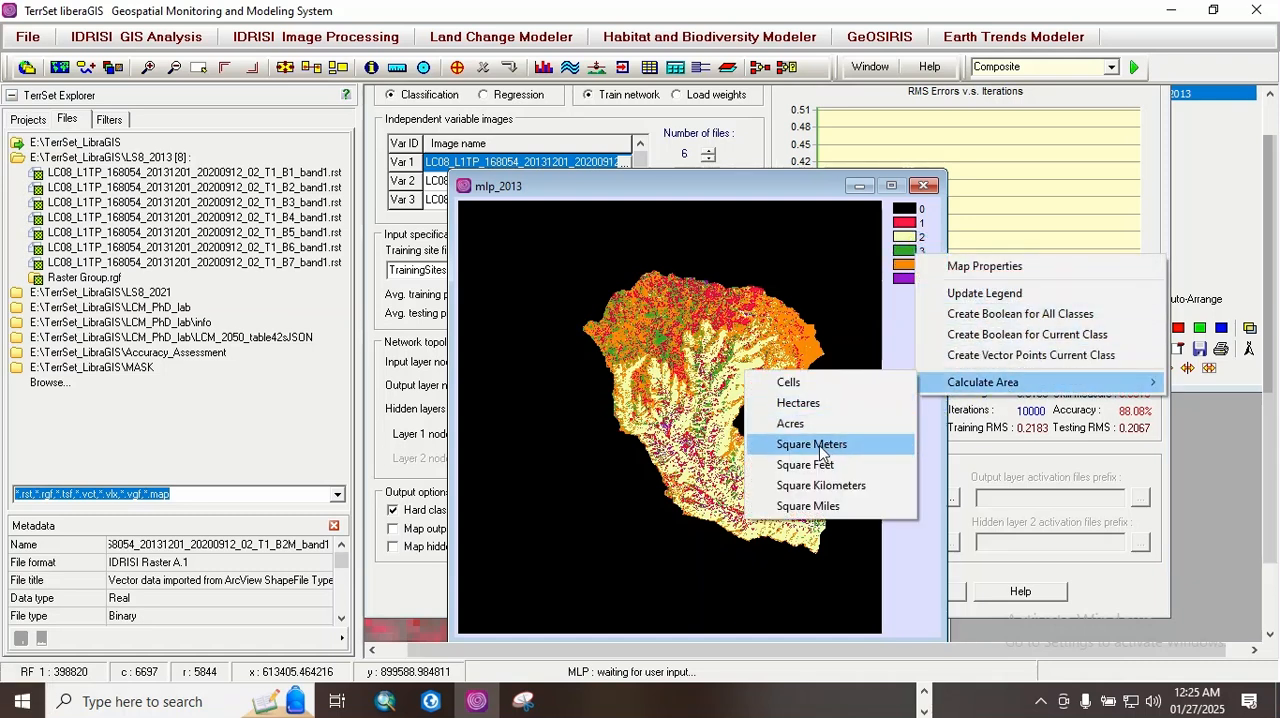
click(809, 404)
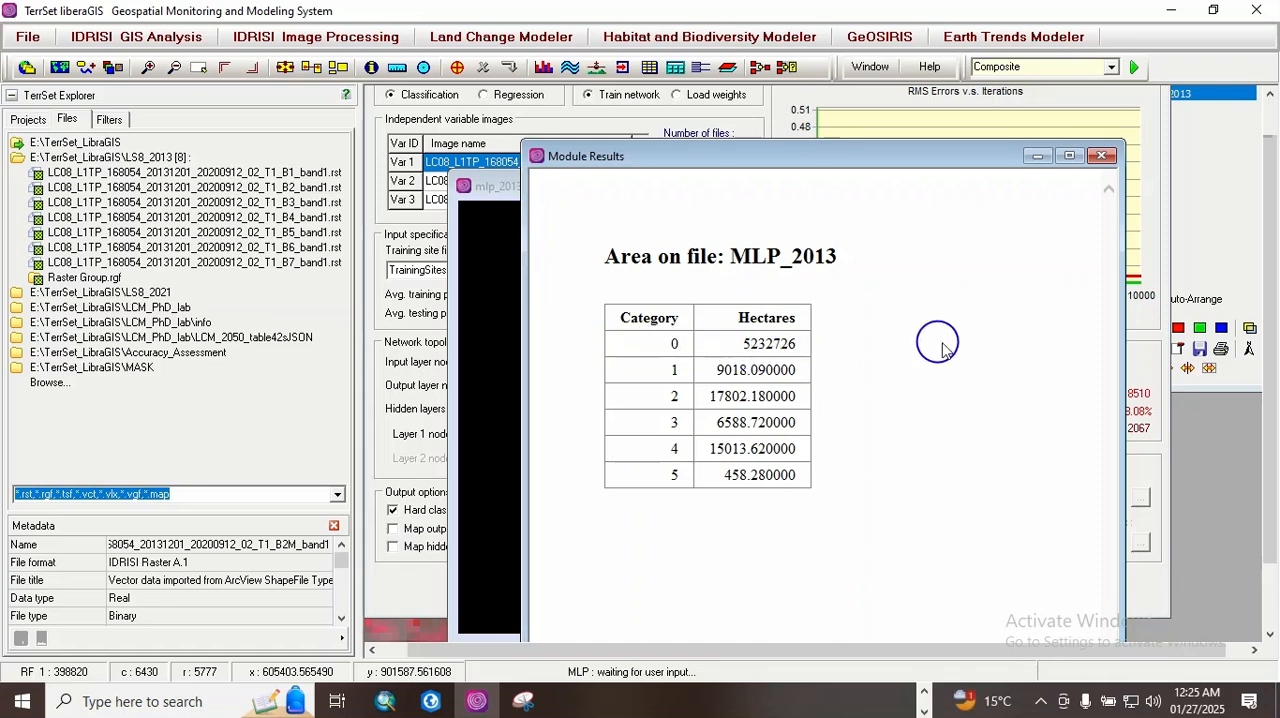
drag(674, 370, 741, 383)
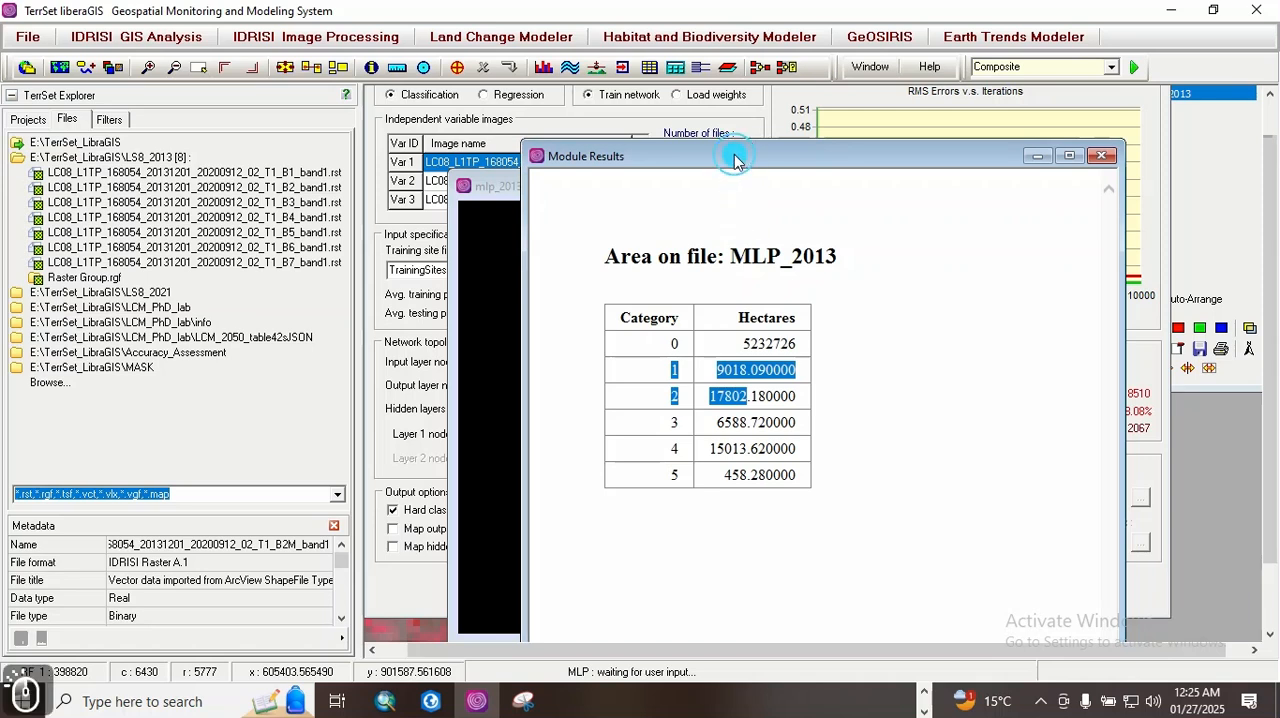
Step: Copy the MLP_2013 class area table to the clipboard and open Excel
drag(731, 155, 712, 92)
click(880, 621)
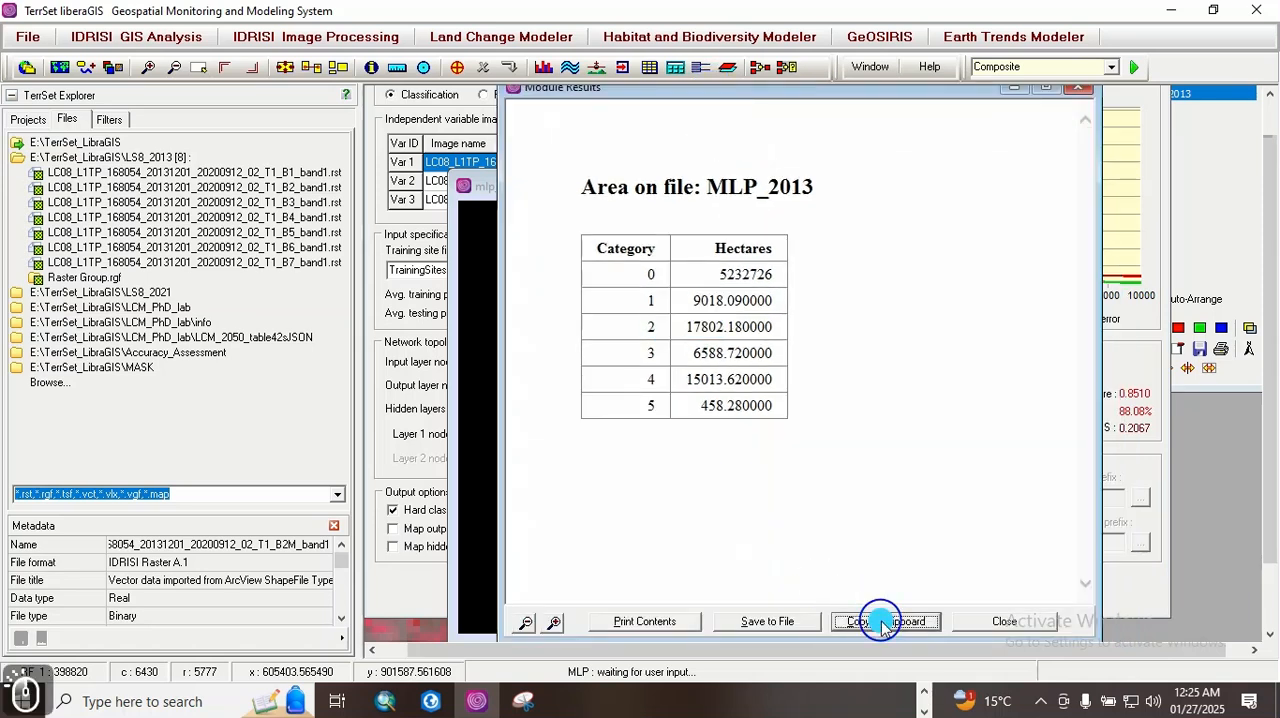
click(923, 691)
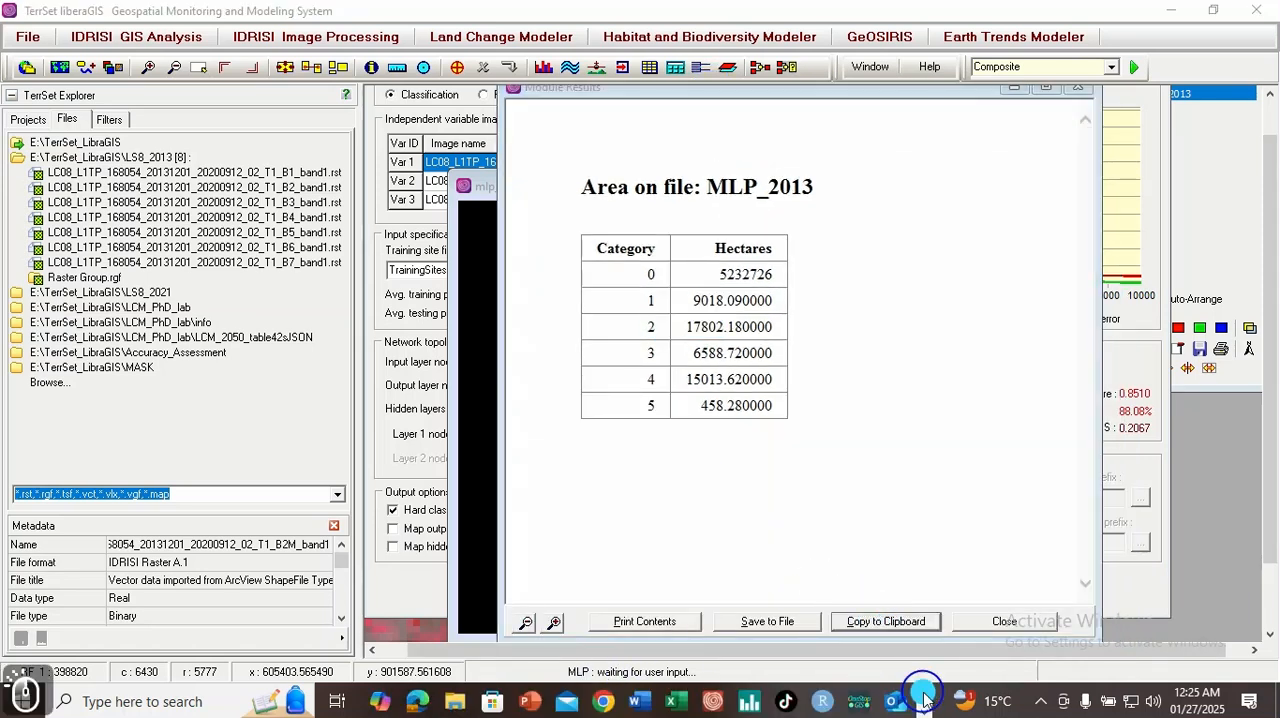
click(684, 702)
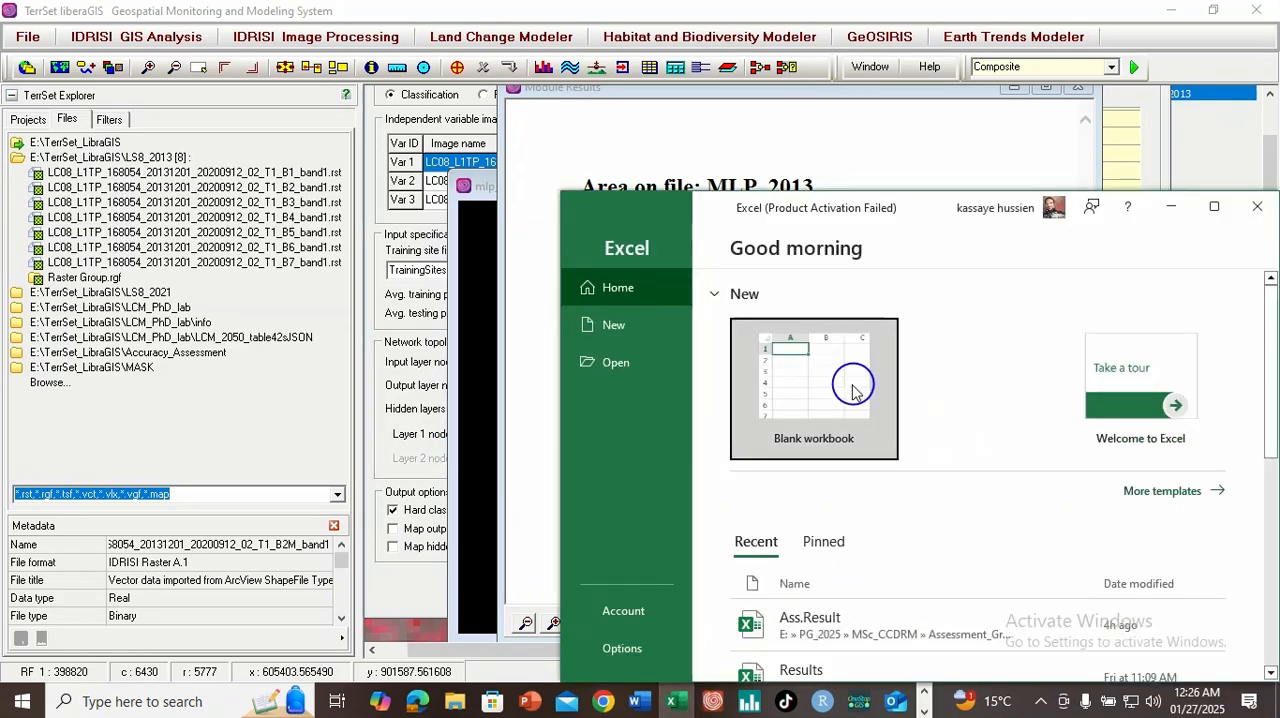
Step: Create a blank workbook, maximize its window and dismiss the Office activation notice
click(853, 392)
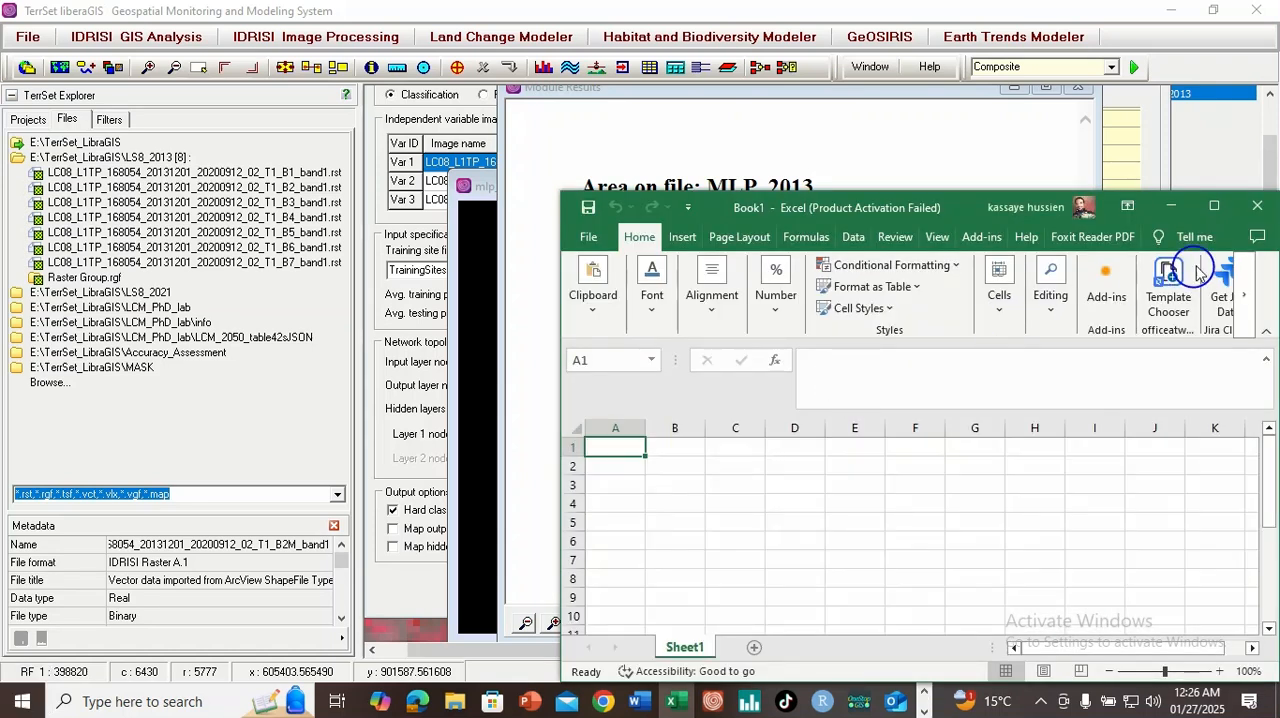
click(1216, 206)
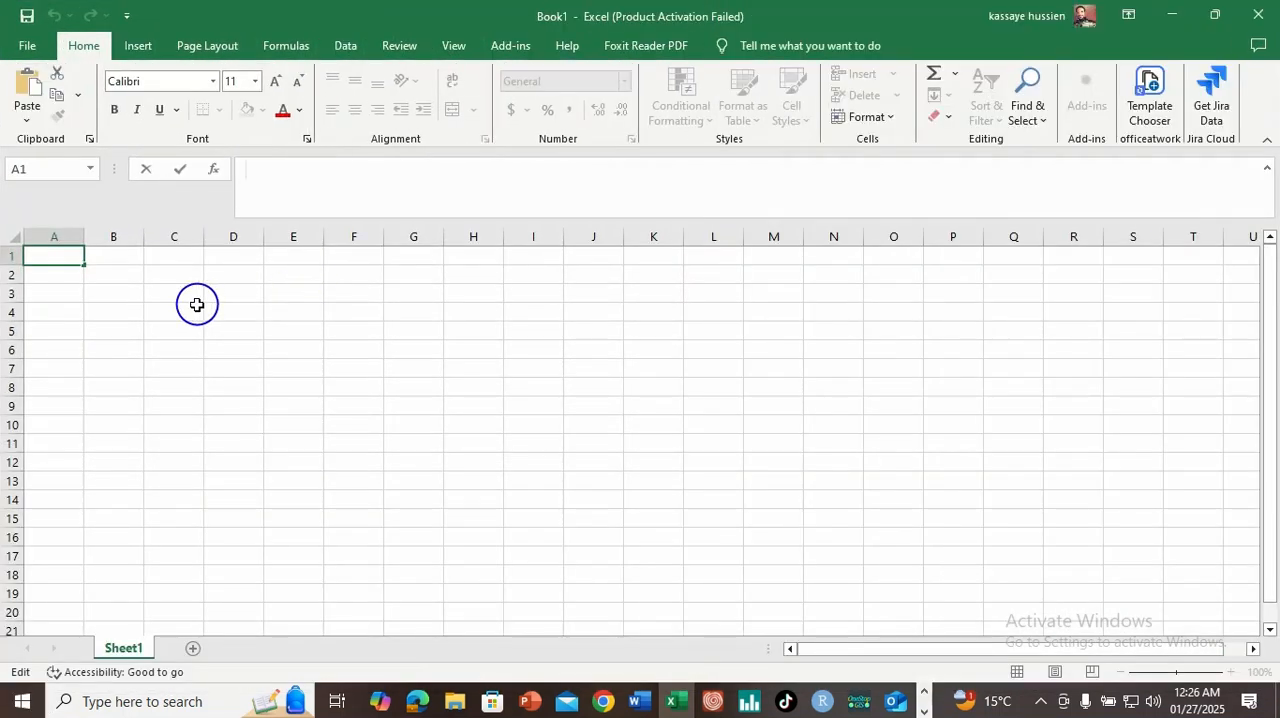
click(223, 305)
right_click(225, 305)
key(Escape)
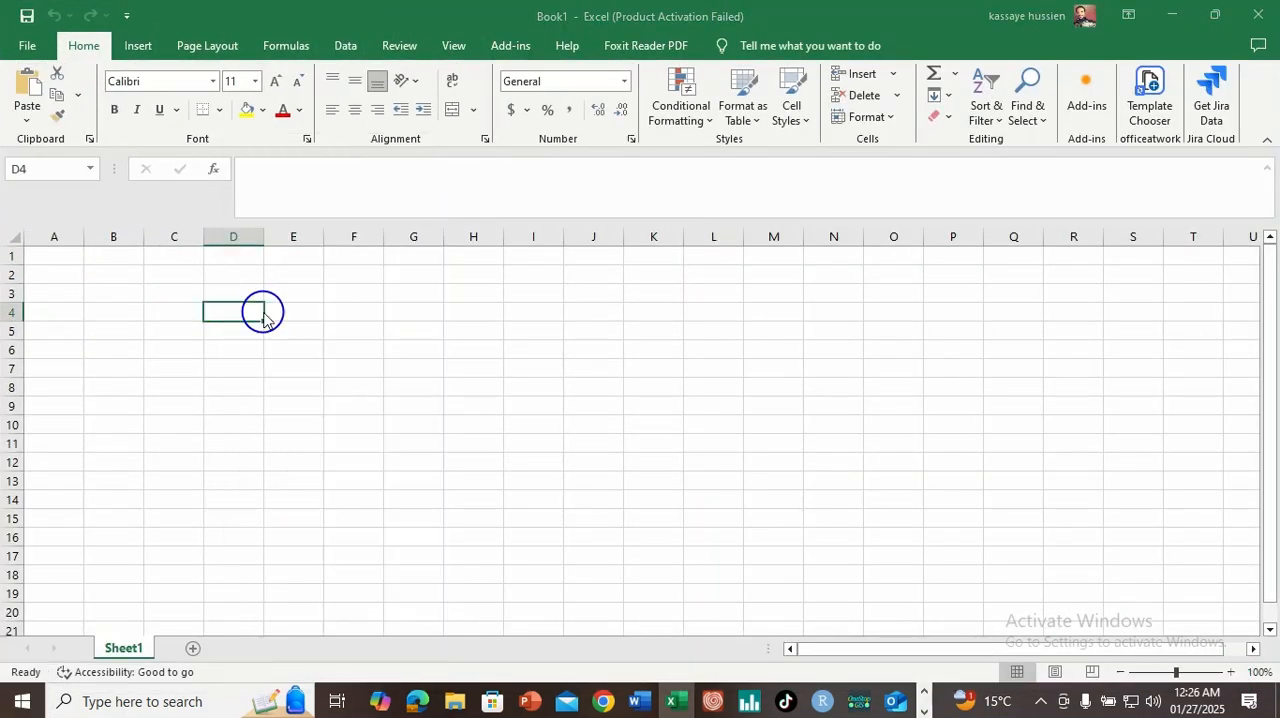
click(820, 531)
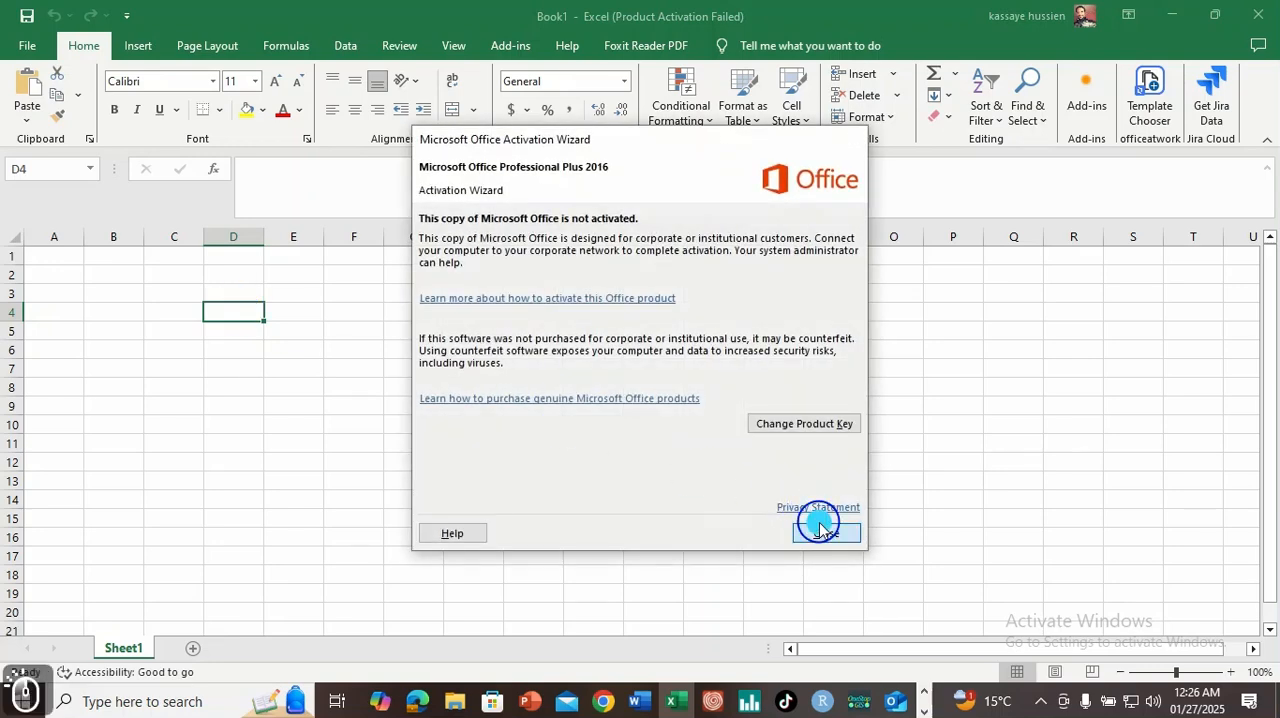
Step: Paste the copied area table at cell D4 with its source formatting and auto-fit the Hectares column
right_click(241, 313)
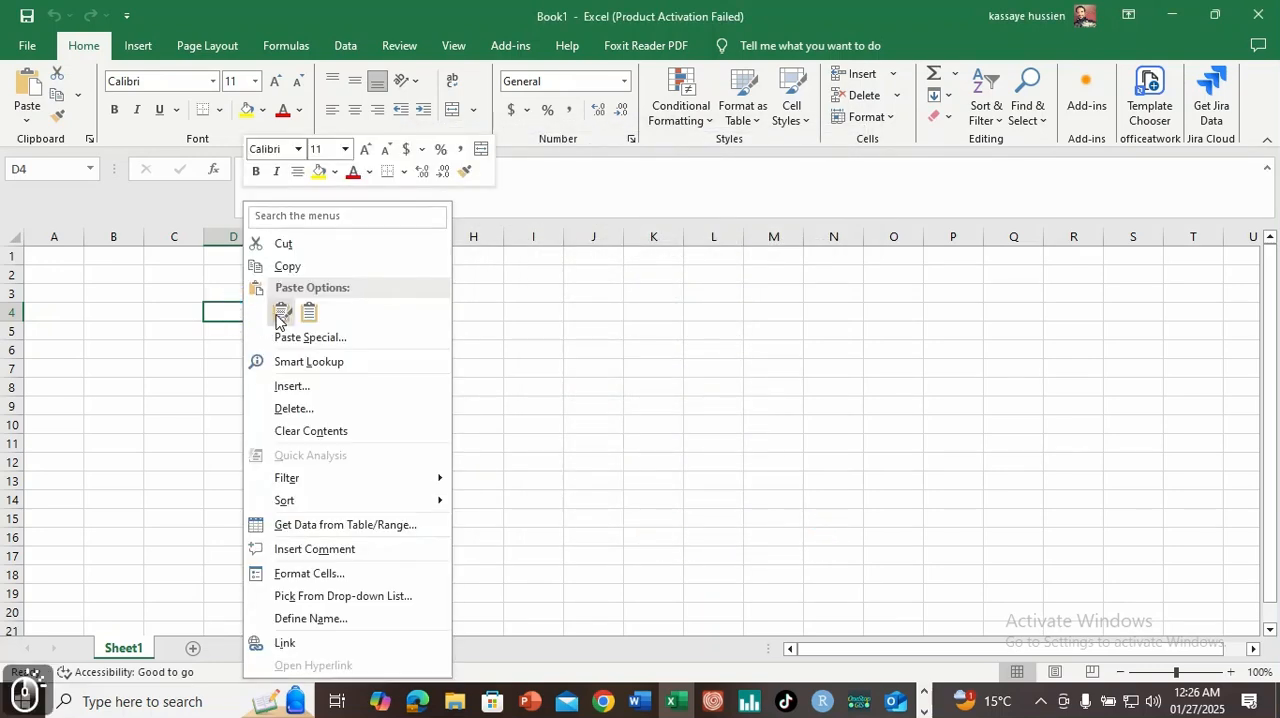
click(280, 314)
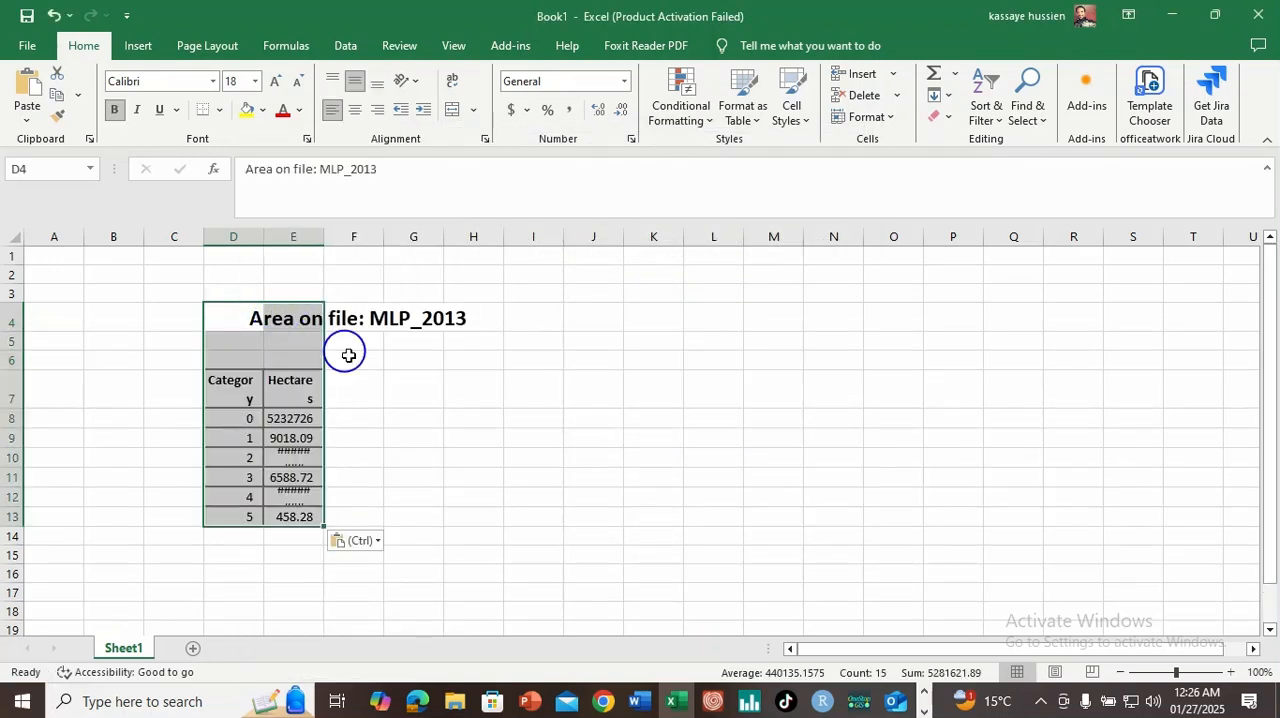
click(393, 414)
double_click(323, 239)
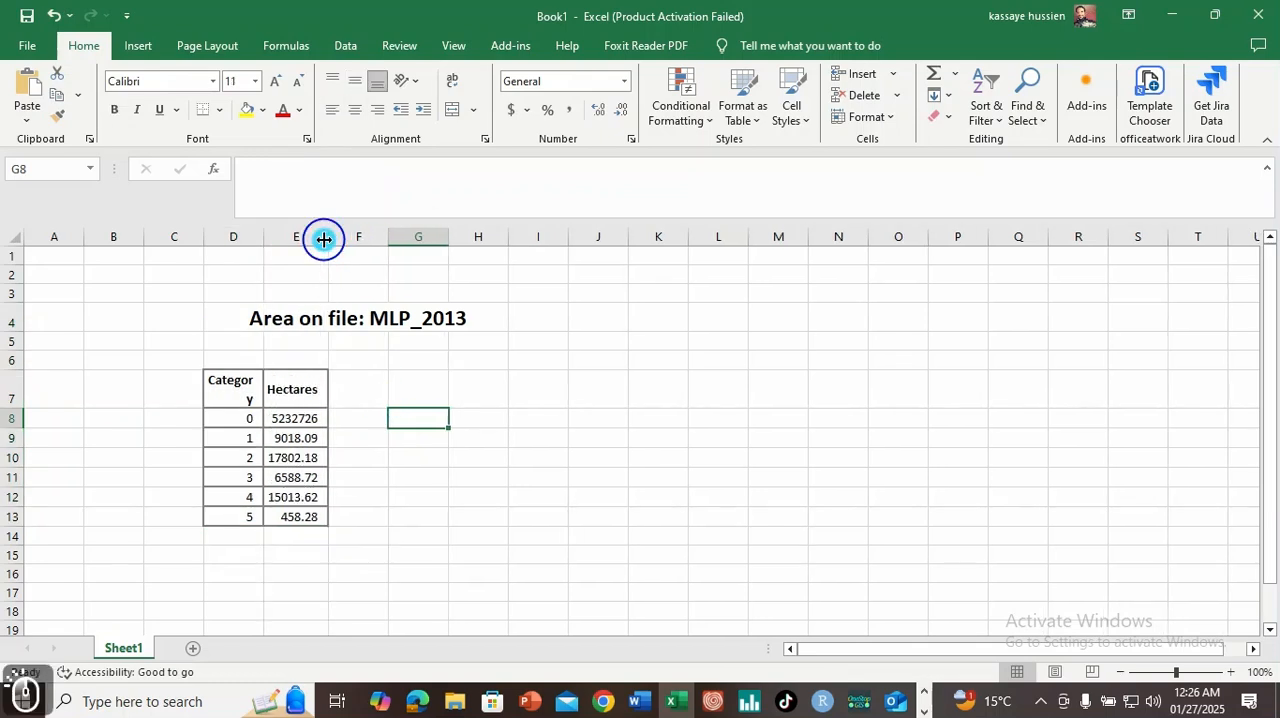
Step: Replace category numbers 1 to 4 in the area table with the class names Farm, Forest, Grass and Shrub
click(240, 439)
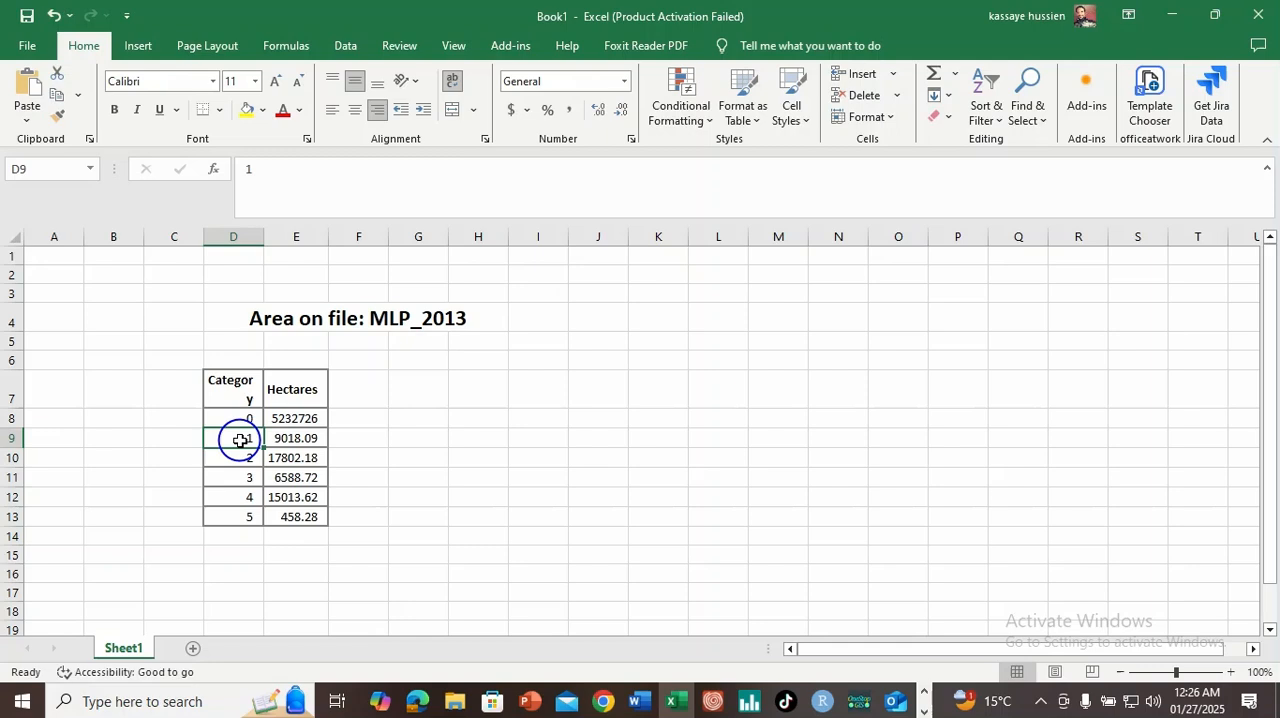
text(Farm)
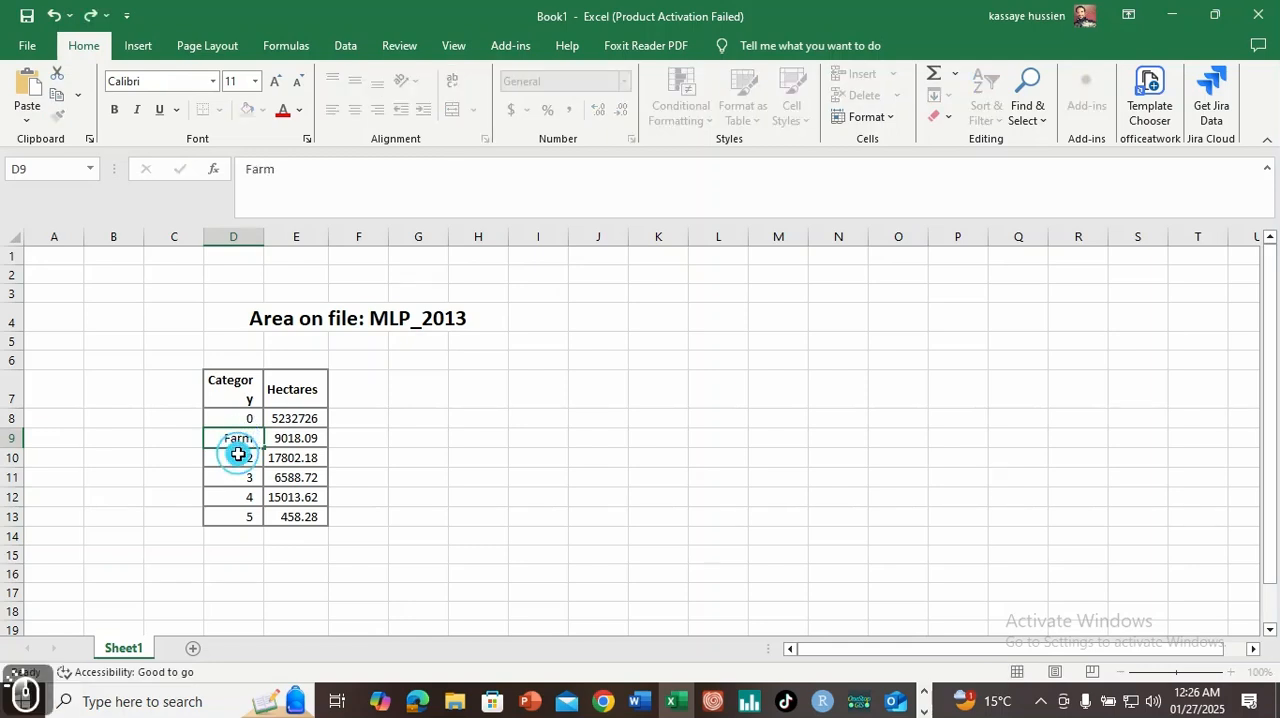
key(Return)
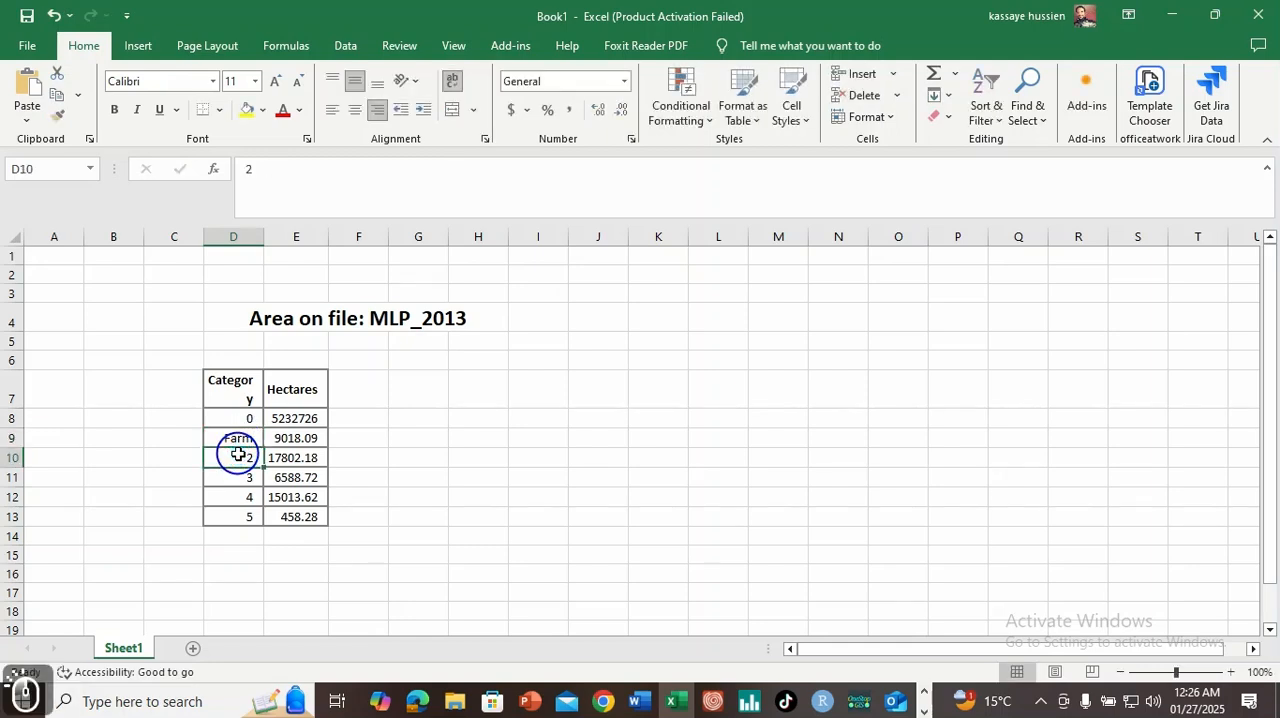
text(forest)
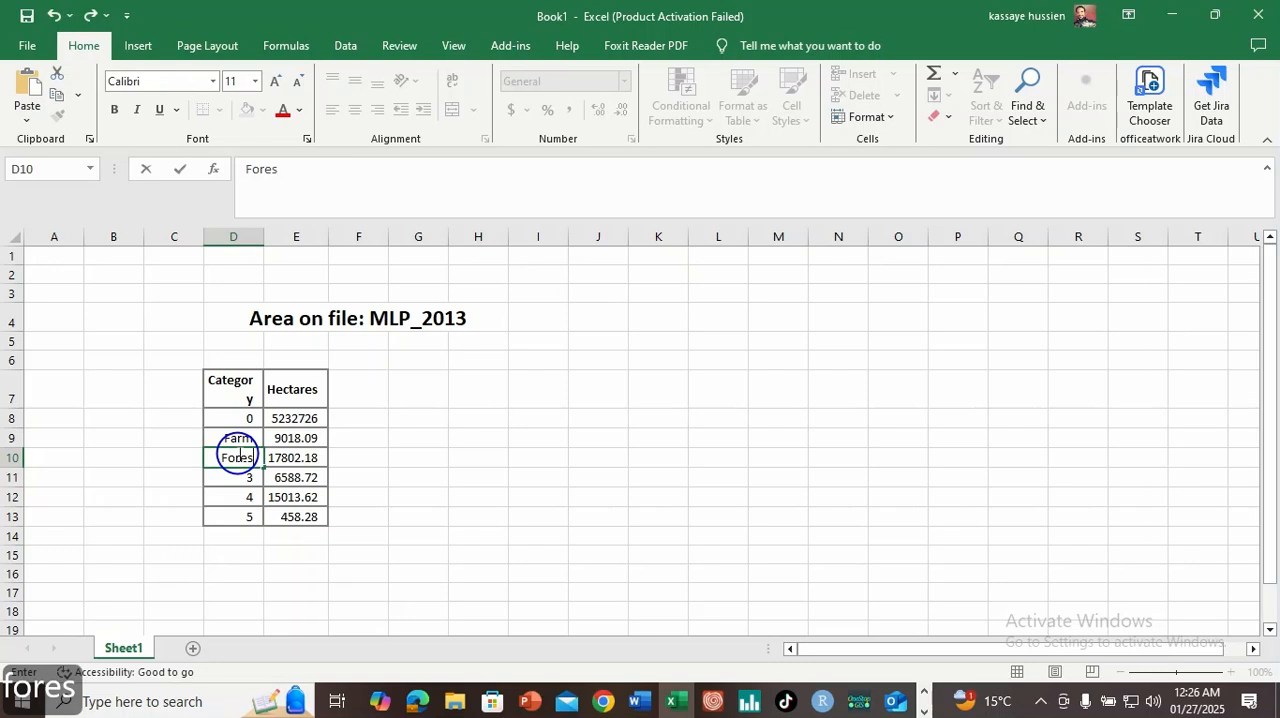
click(230, 477)
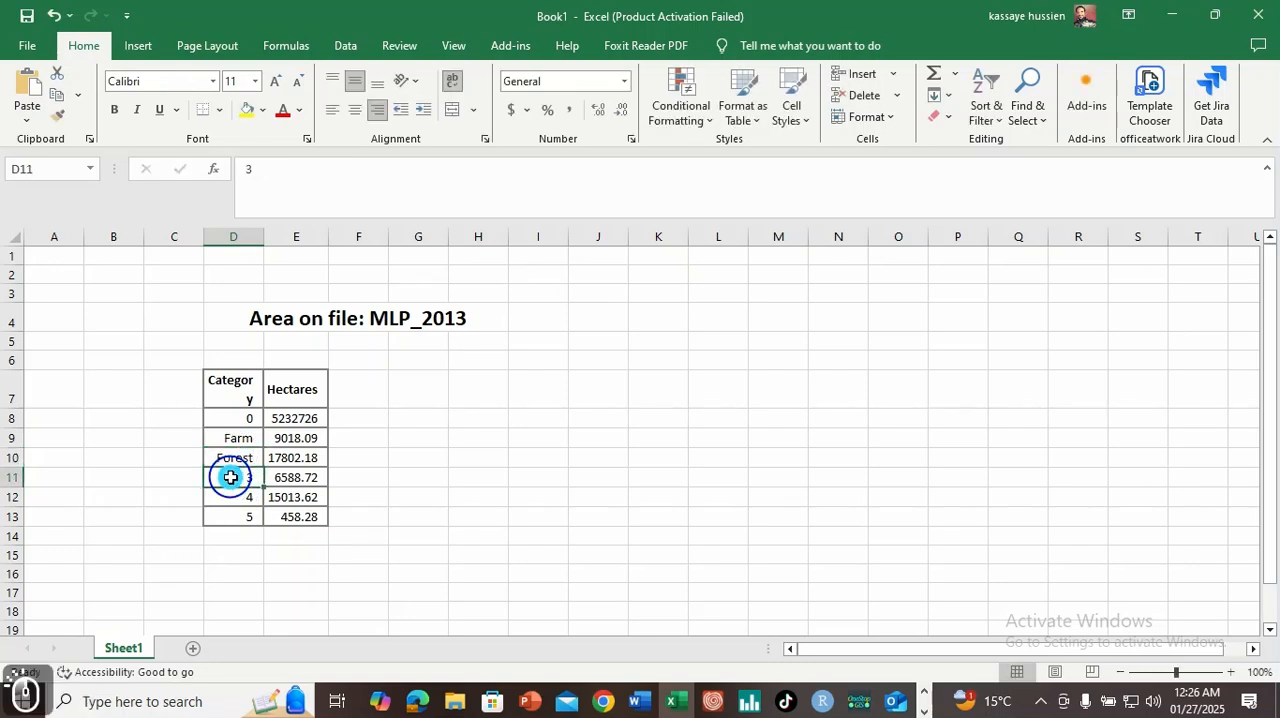
text(Grass)
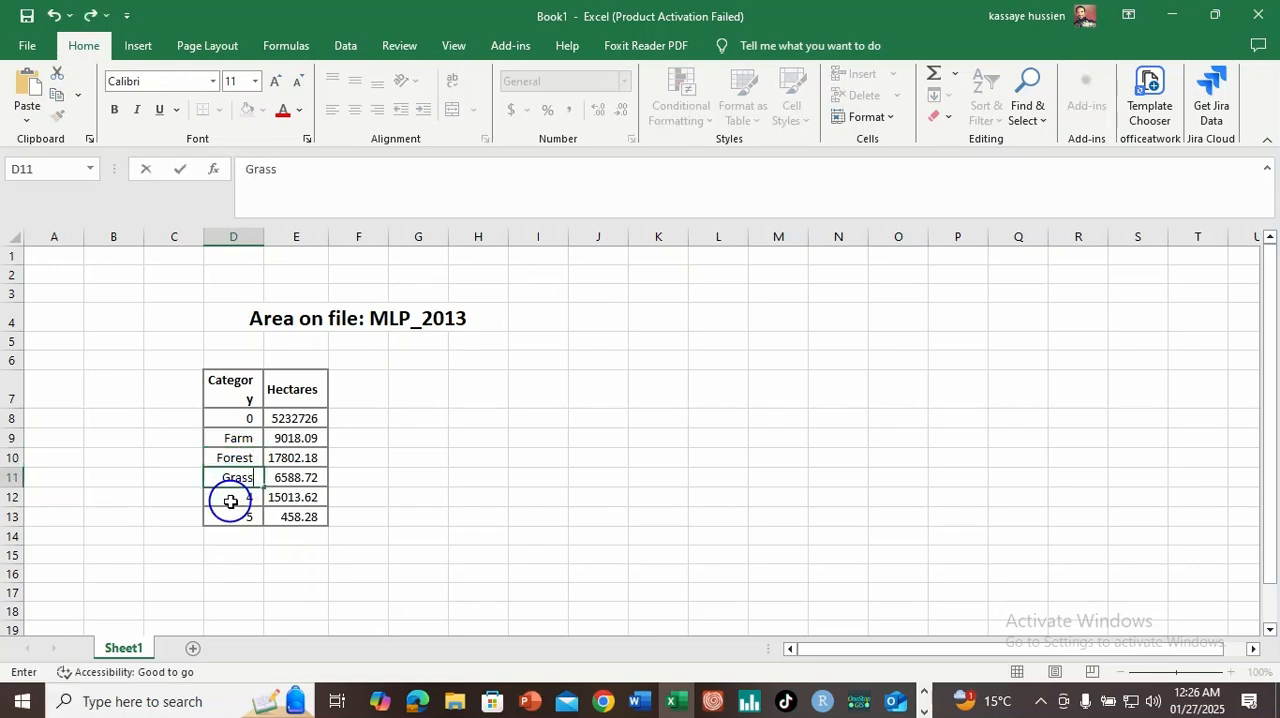
click(230, 497)
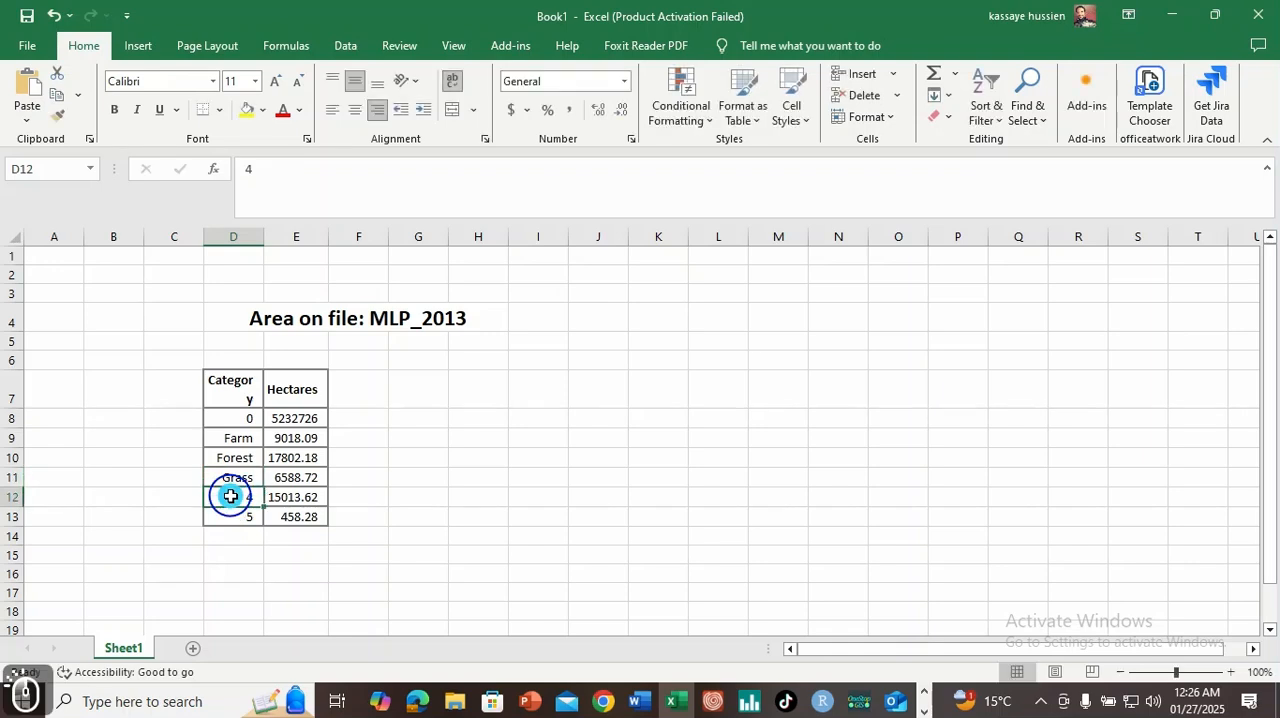
text(Shrub)
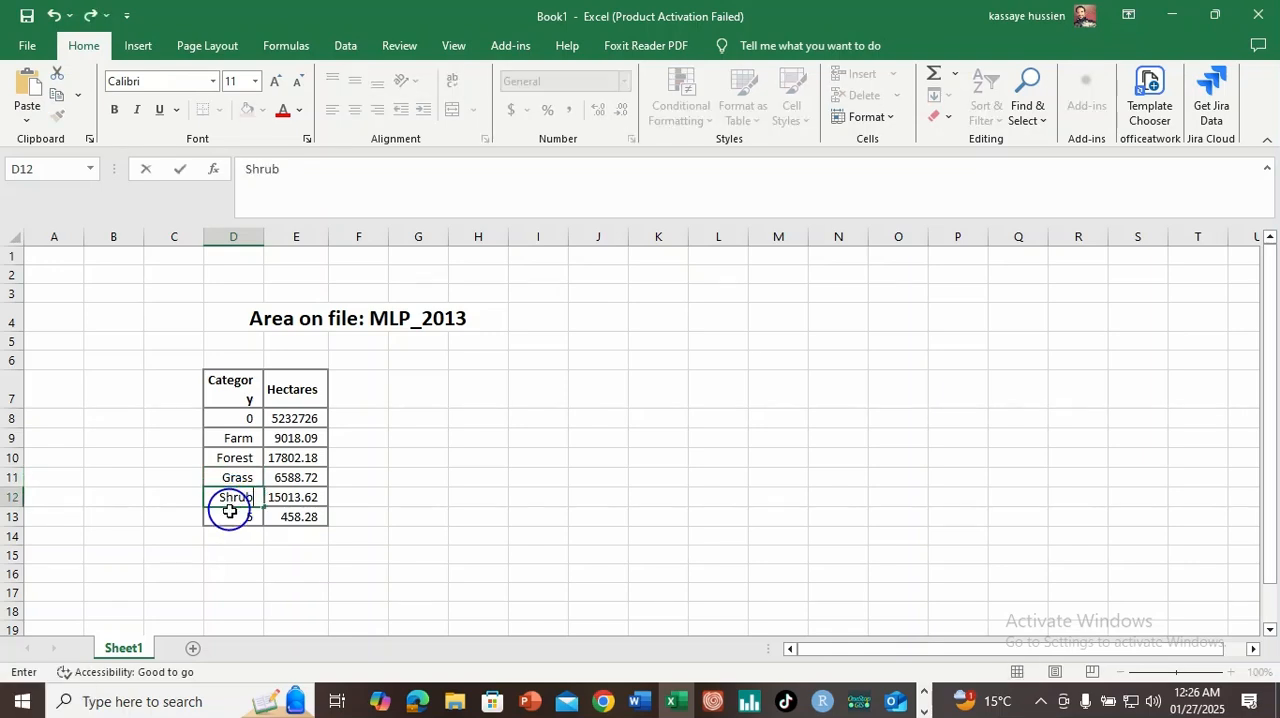
click(229, 511)
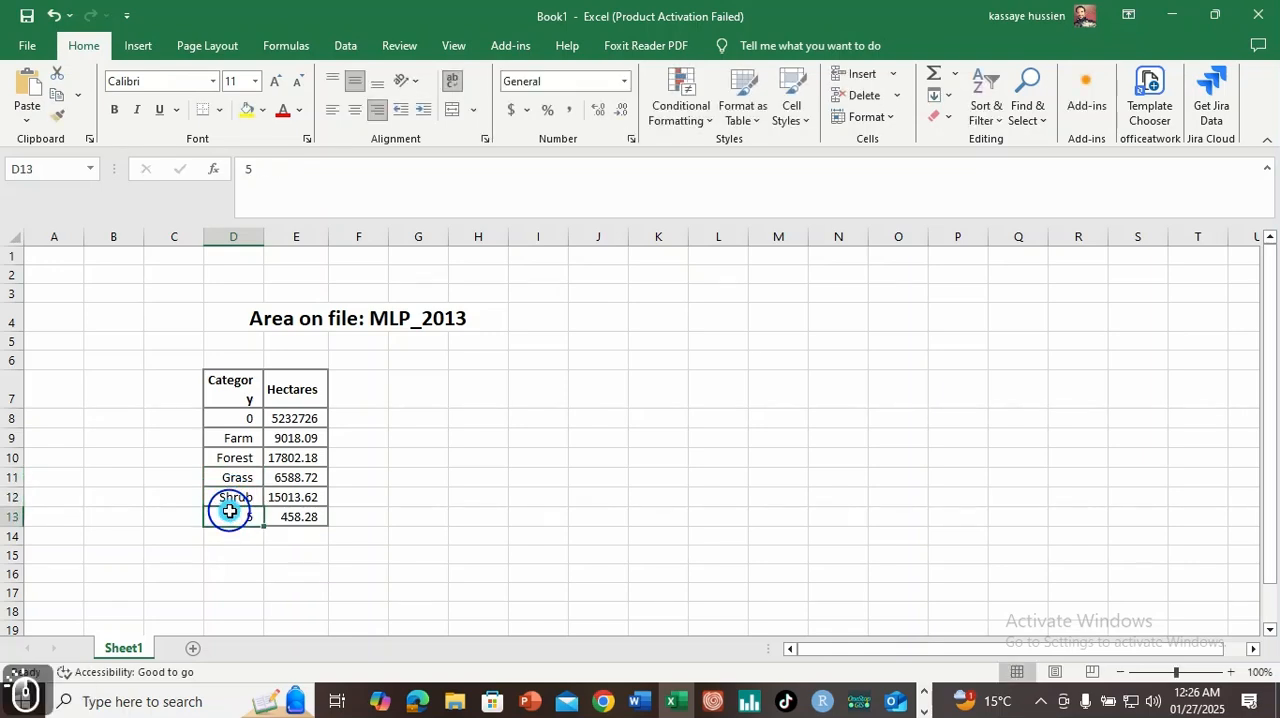
text(Urbamn)
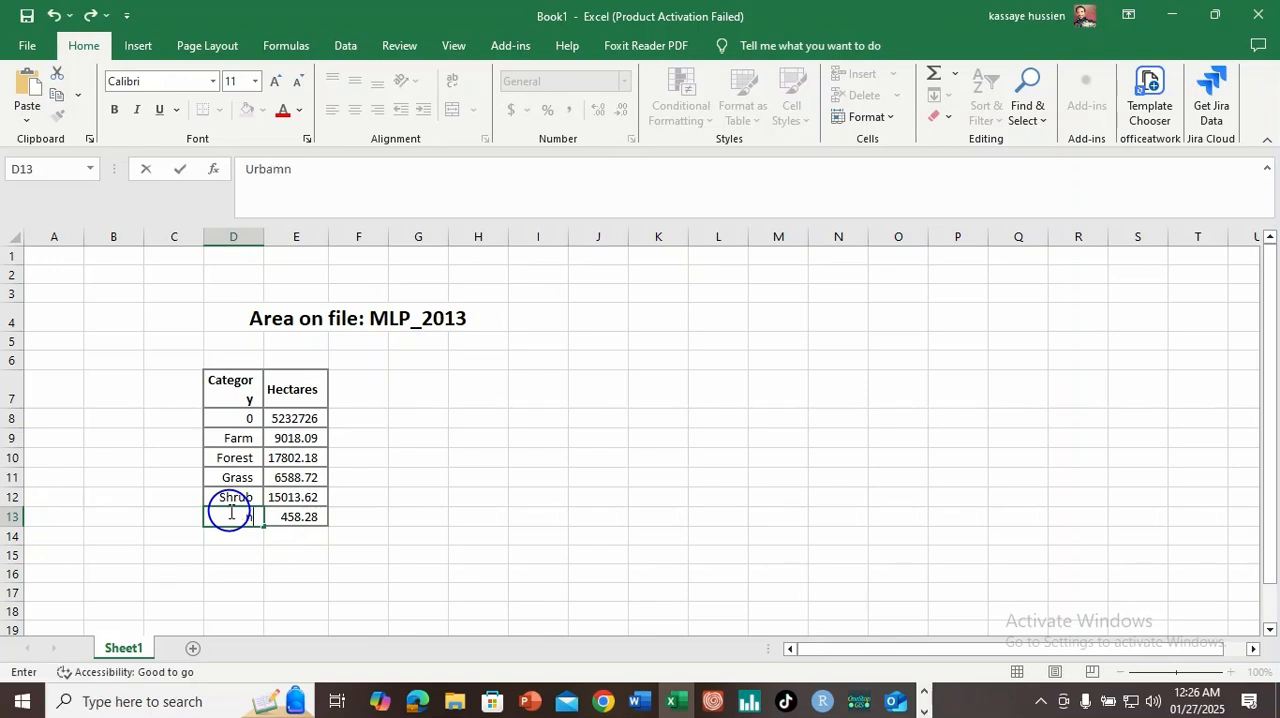
key(BackSpace)
text(UrbA)
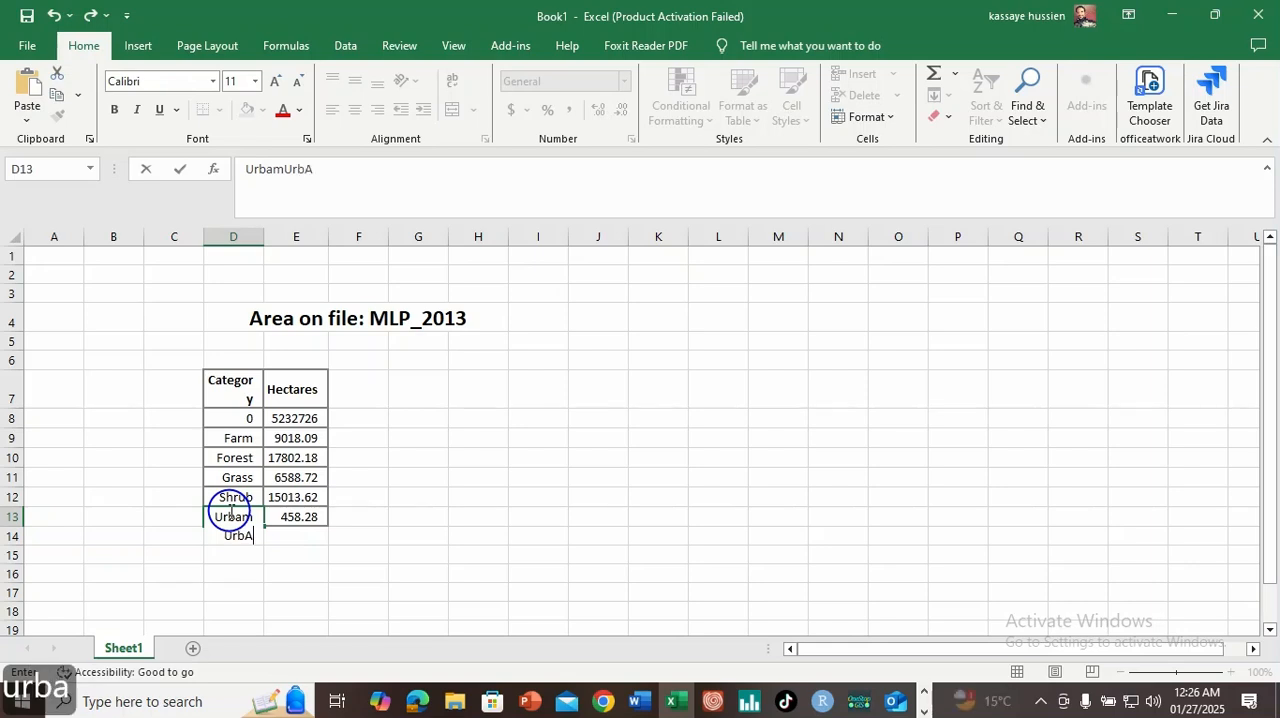
text(N)
click(465, 540)
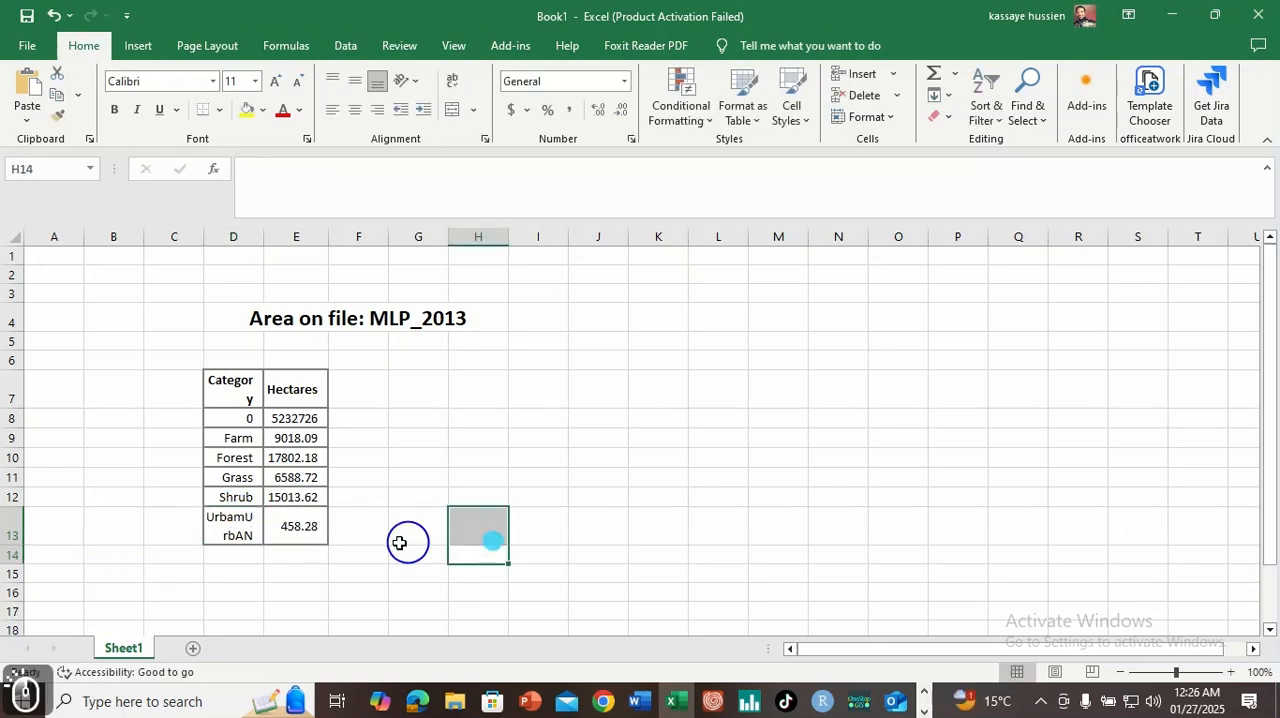
click(239, 531)
key(BackSpace)
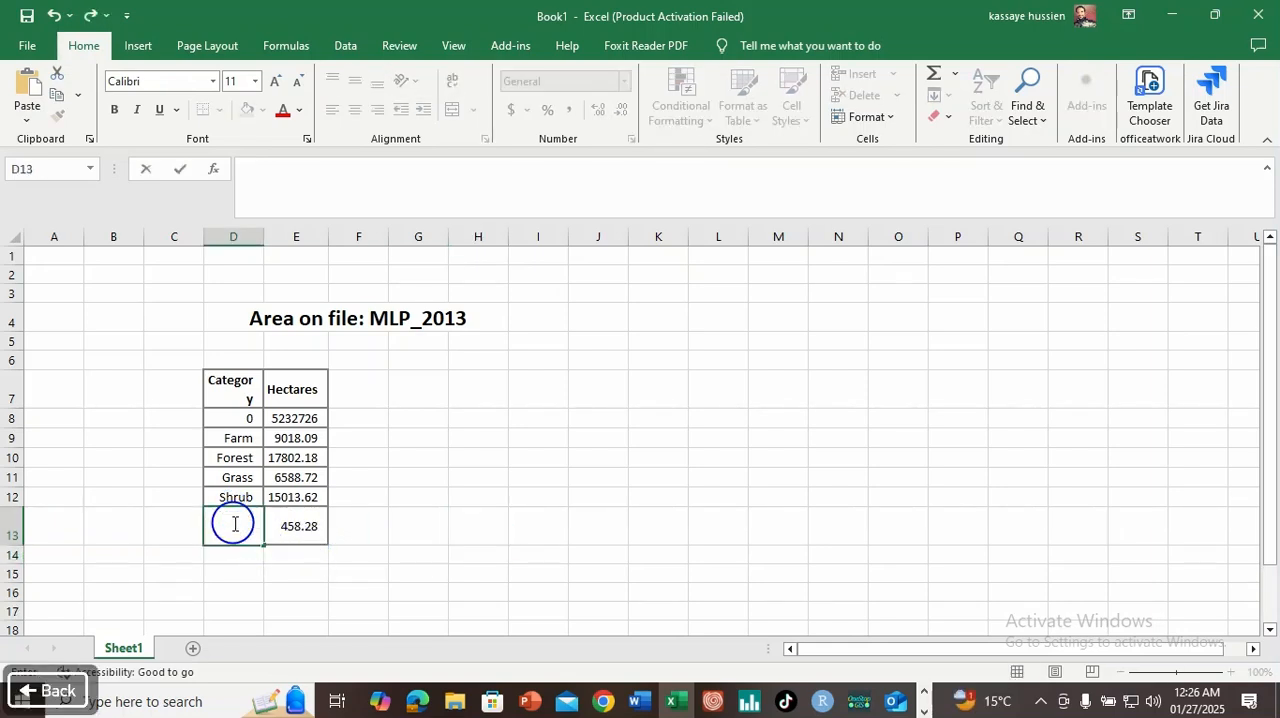
click(582, 522)
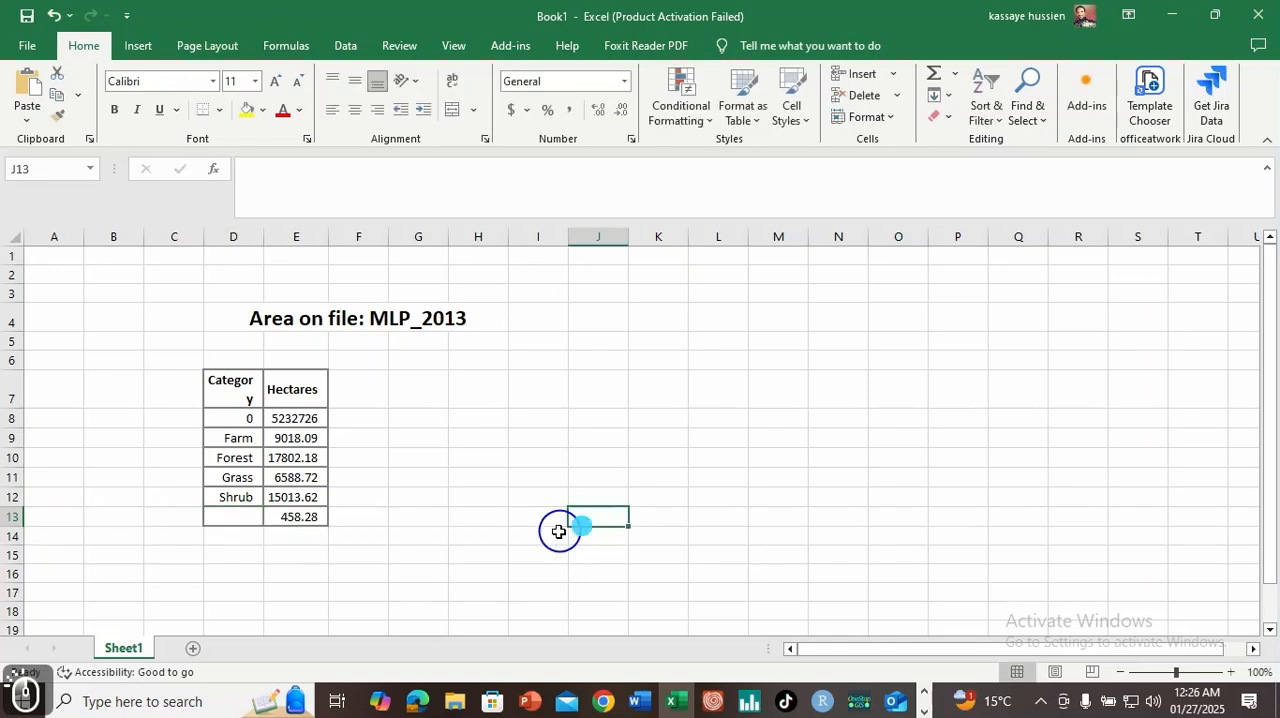
Step: Enter Urban as the class name of the table's last row in cell D13
click(239, 517)
text(Urban)
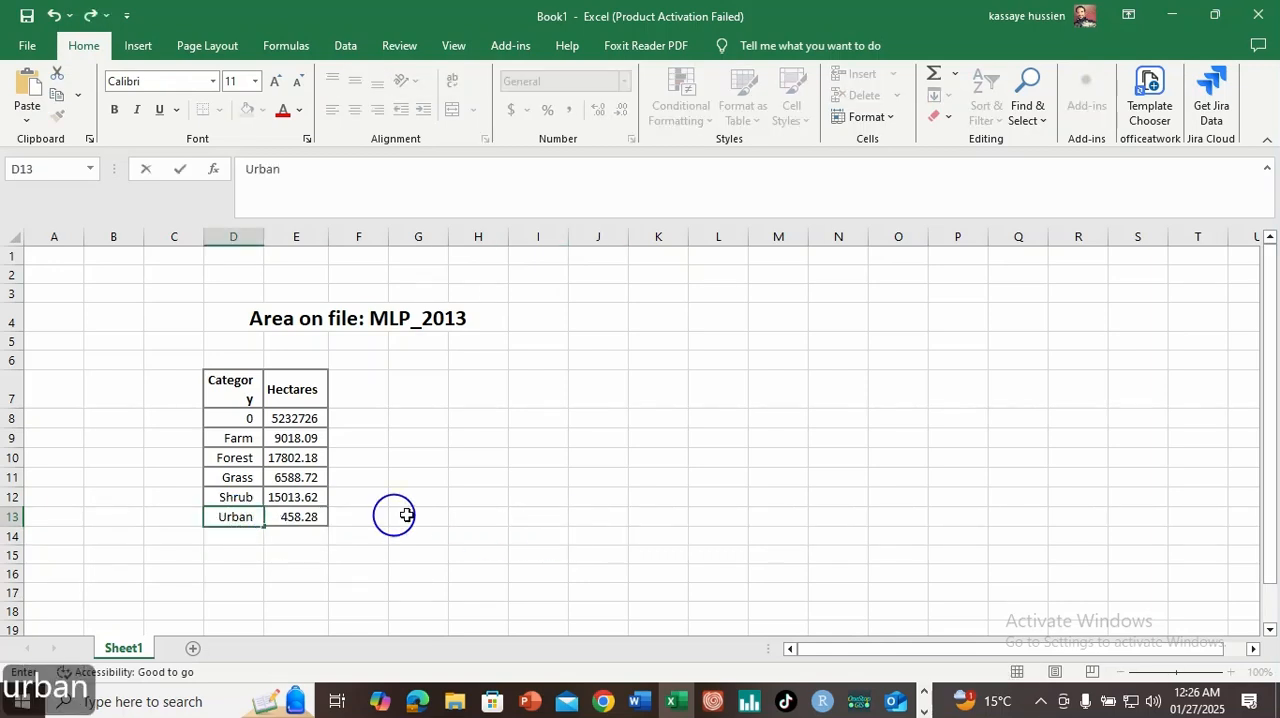
click(471, 514)
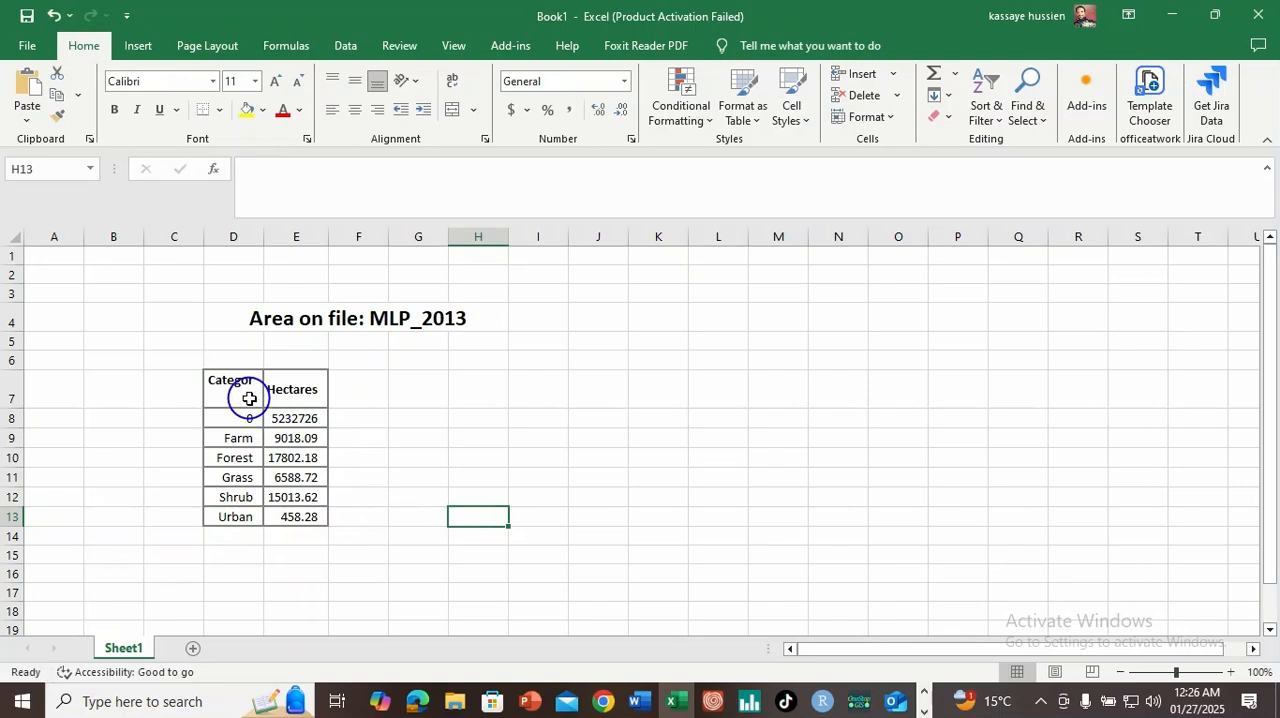
Step: Auto-fit the Category column and delete the row for category 0
double_click(266, 240)
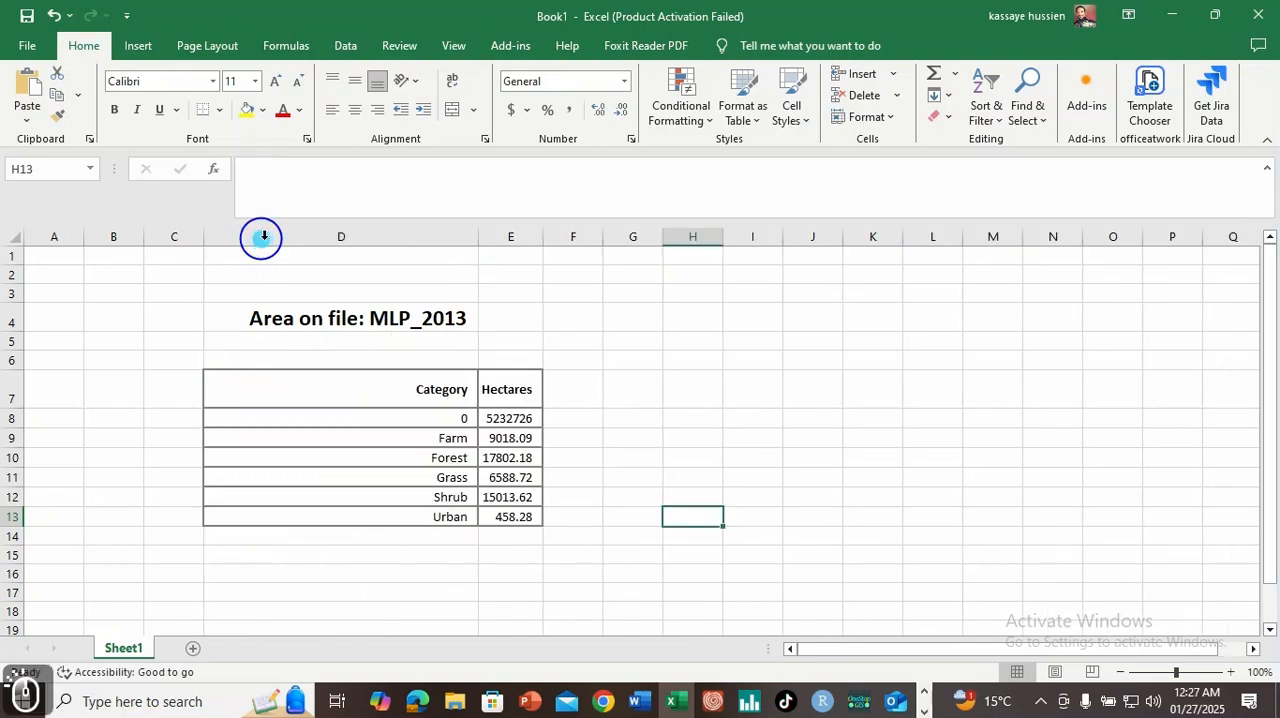
click(405, 389)
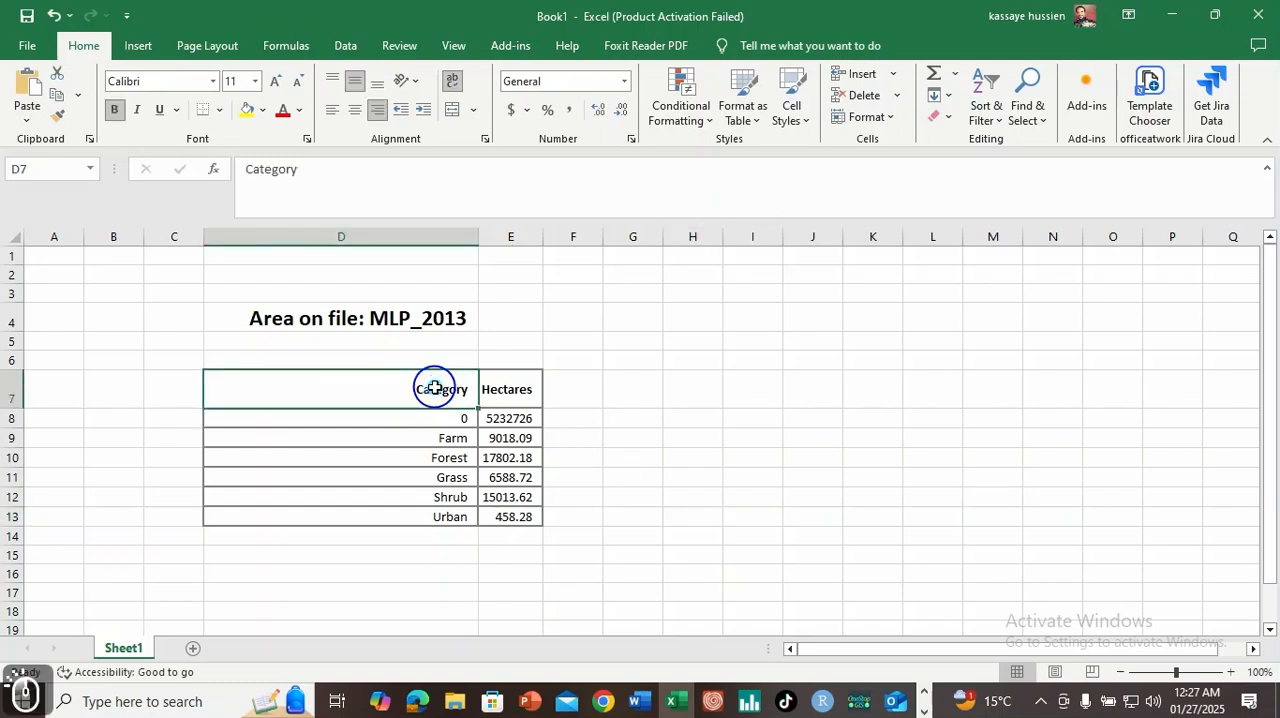
right_click(8, 418)
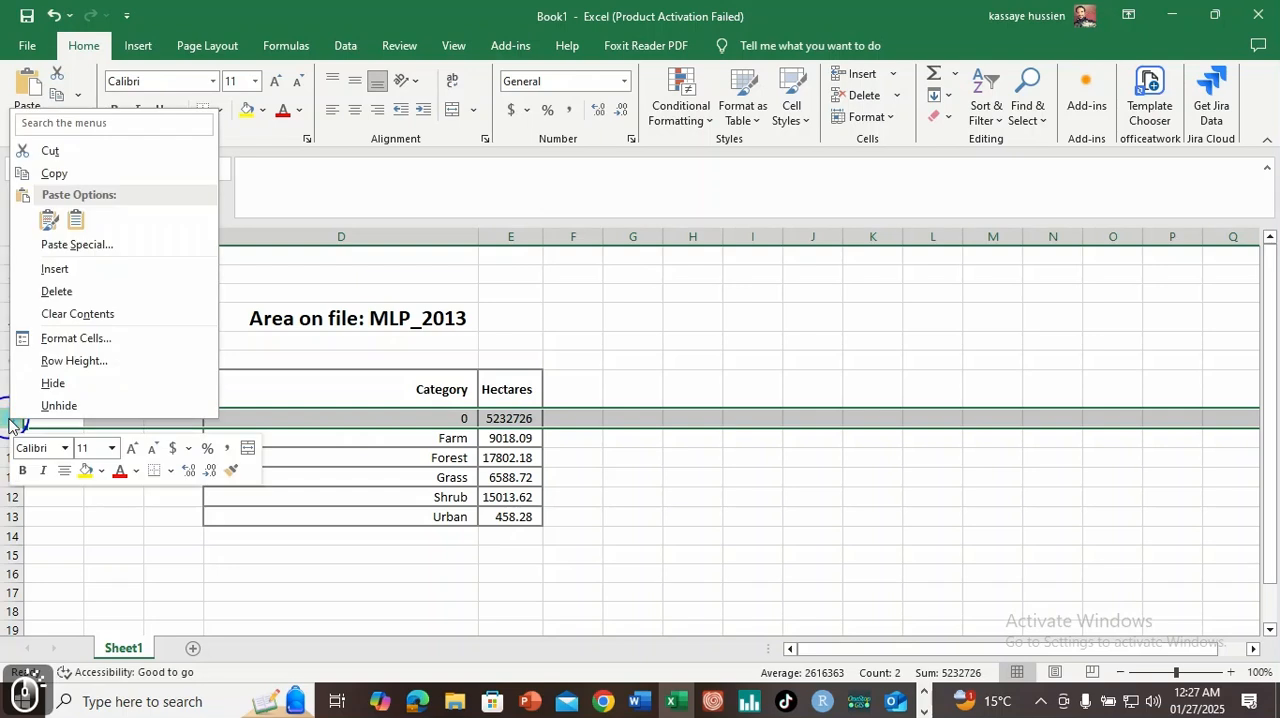
click(56, 291)
click(640, 457)
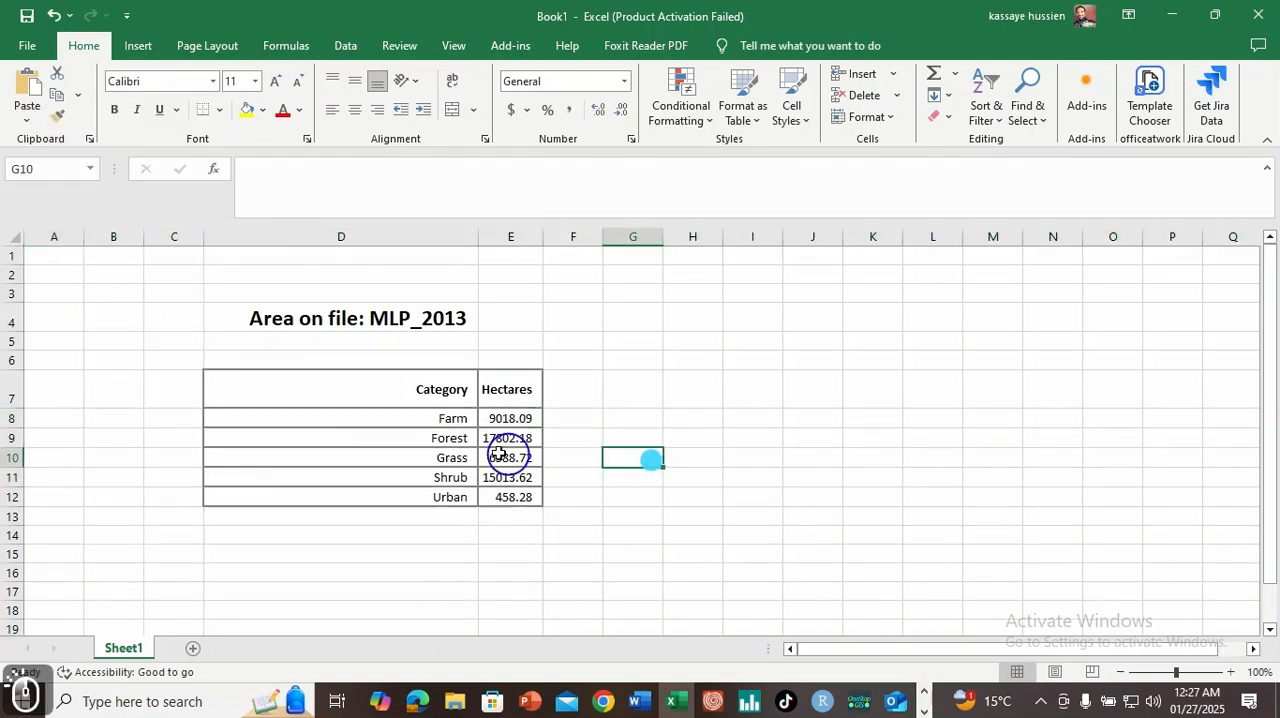
Step: Rename the table's column headers to LULC Class and Area (Ha)
click(445, 394)
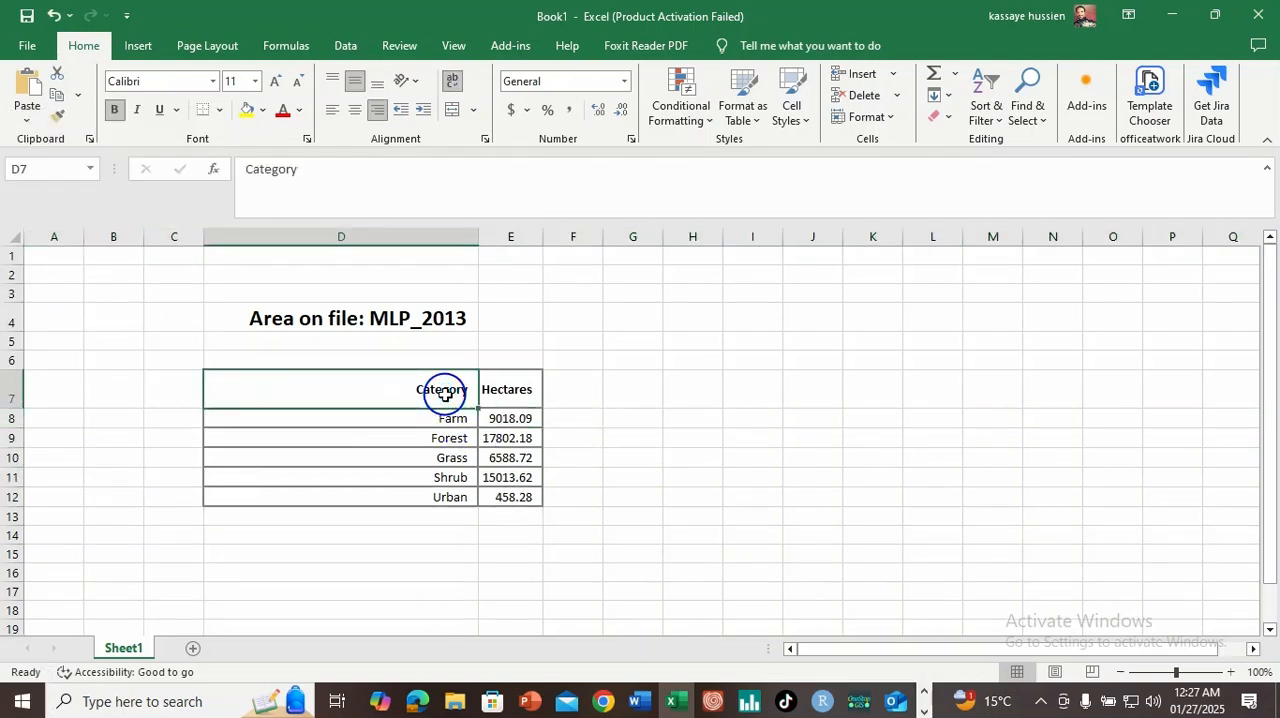
text(LU)
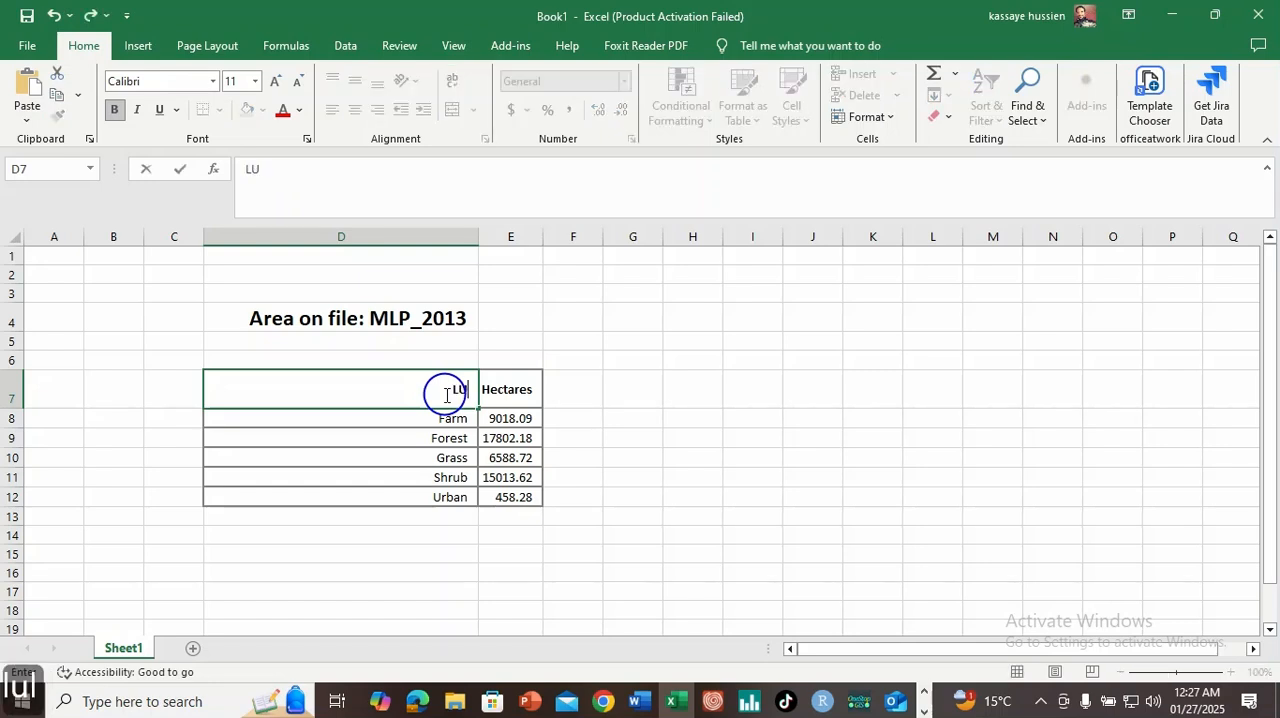
text(LC Class)
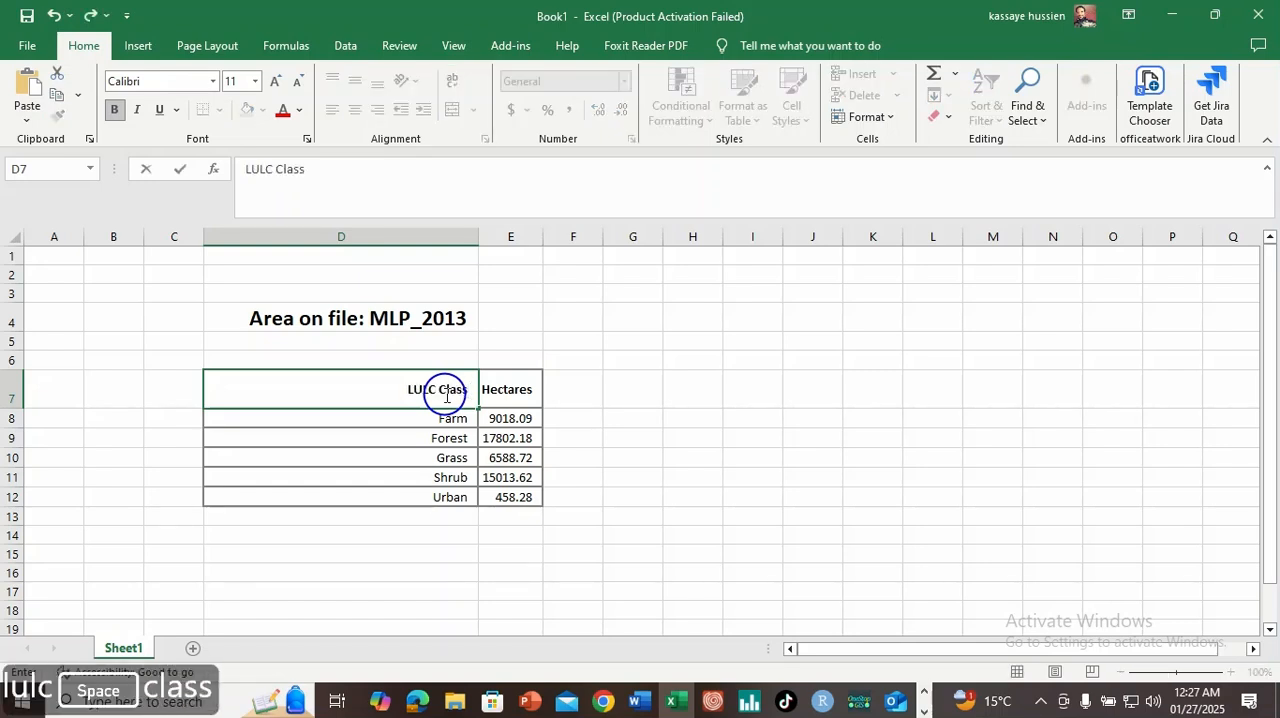
click(514, 389)
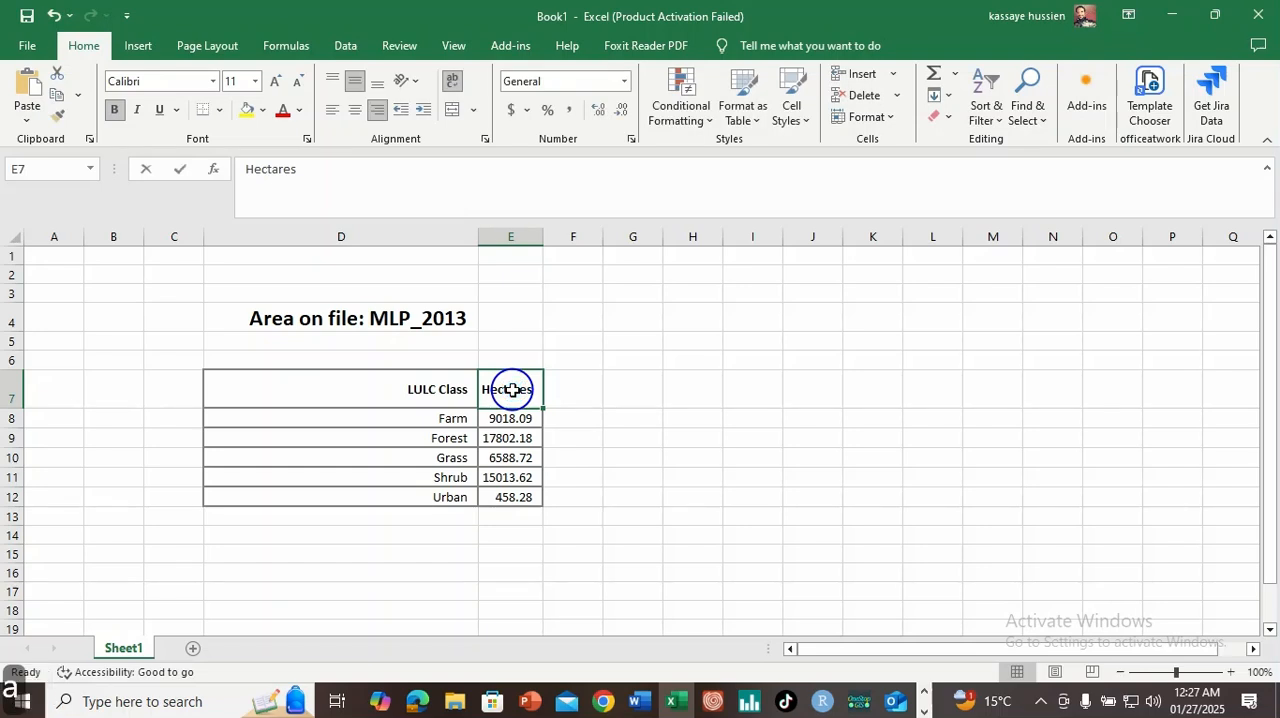
text(Area (Ha))
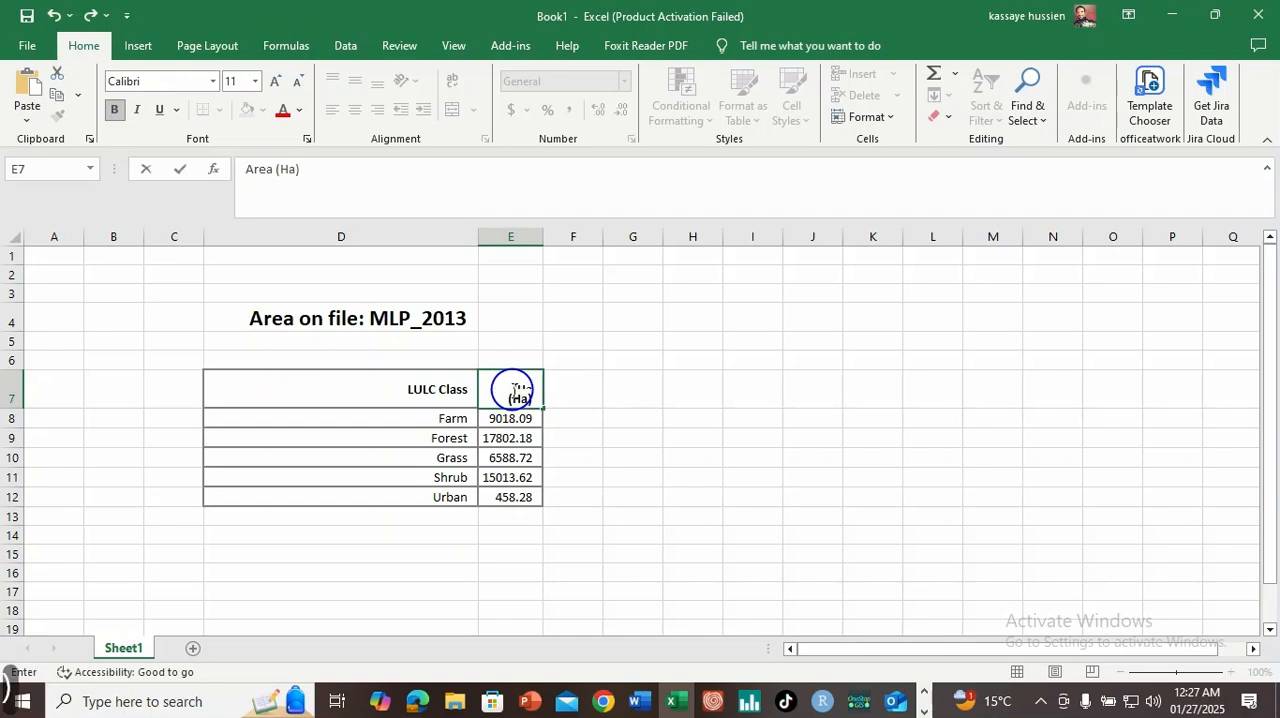
click(663, 438)
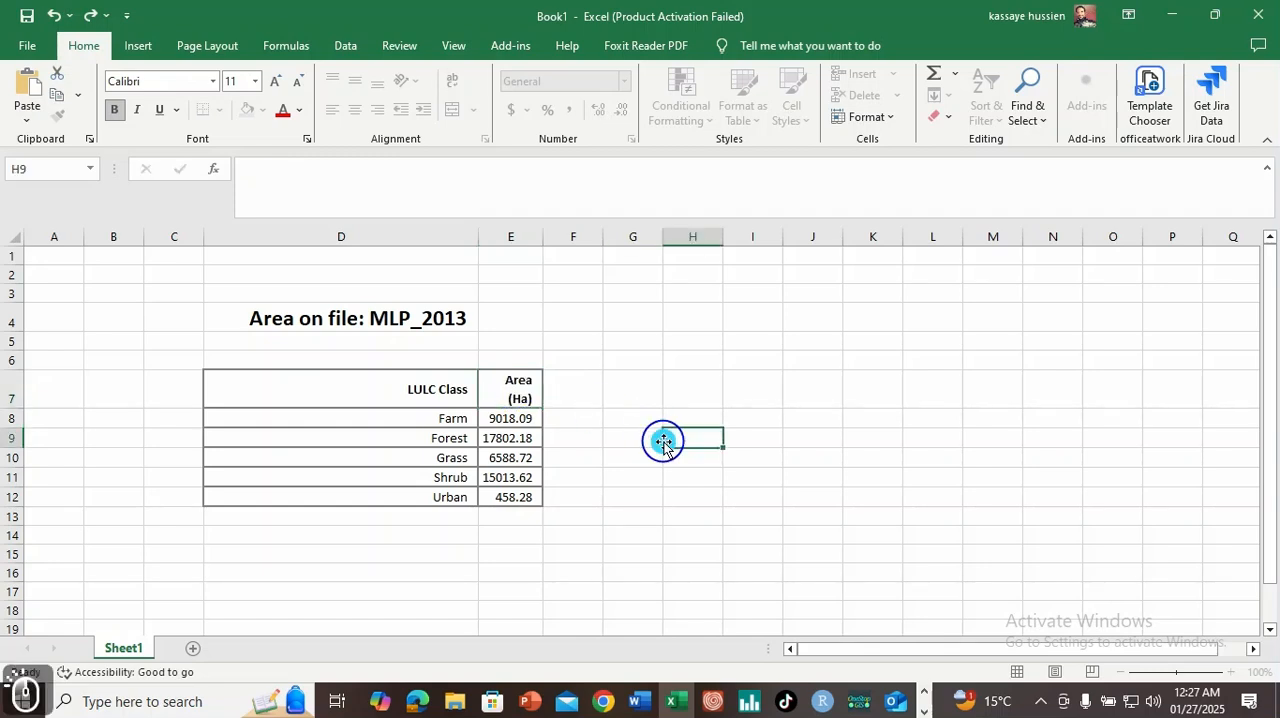
drag(545, 241, 543, 274)
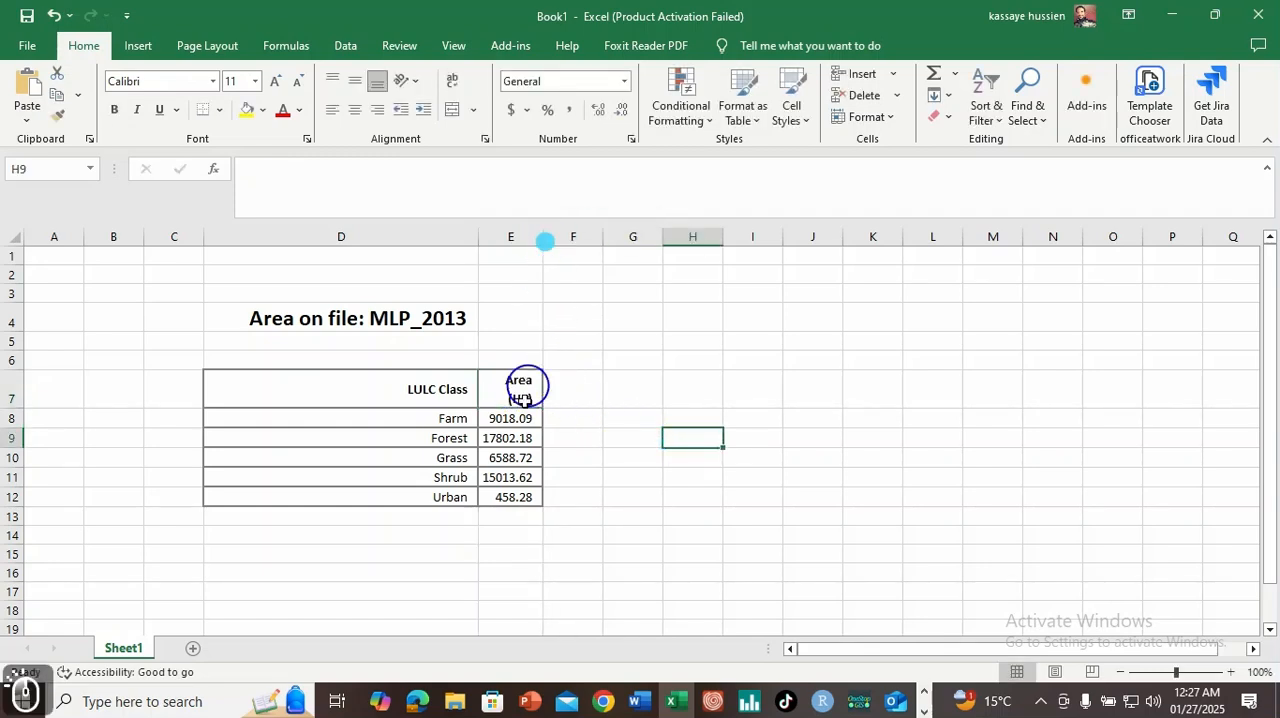
Step: Insert a 2-D clustered column chart from the LULC Class and Area (Ha) table and widen it over the table
drag(403, 380, 512, 497)
click(145, 47)
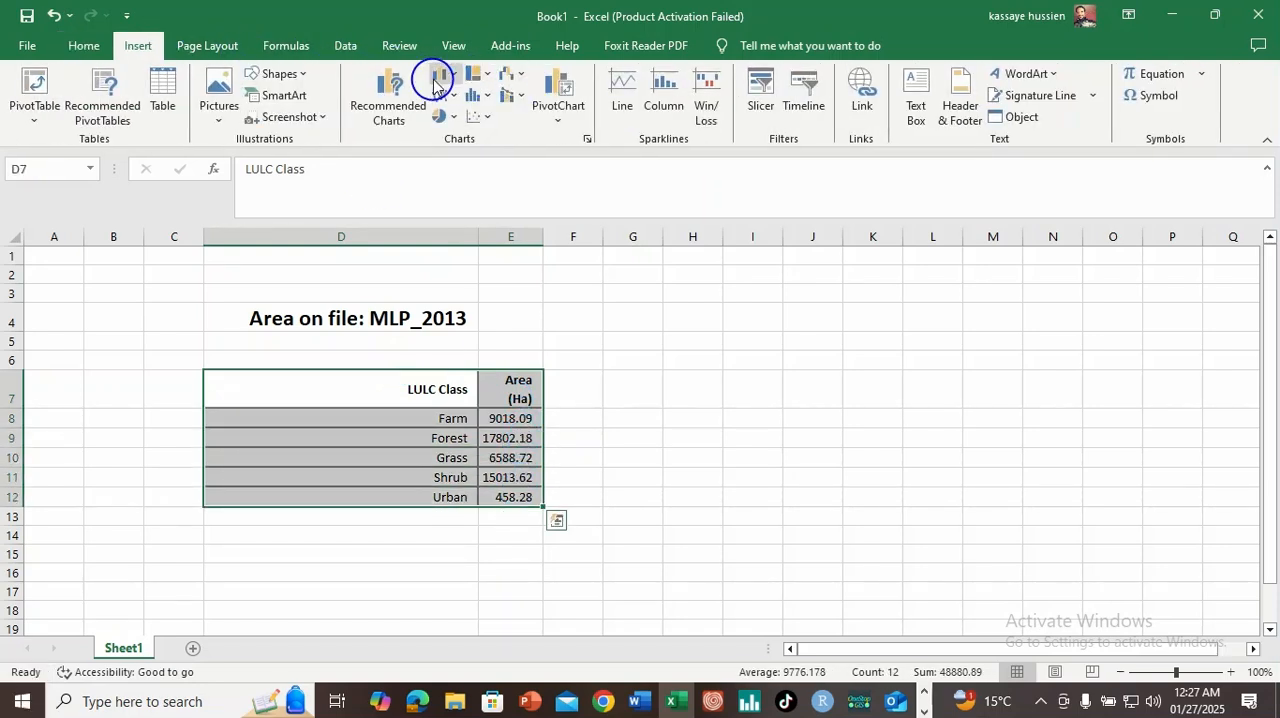
click(440, 75)
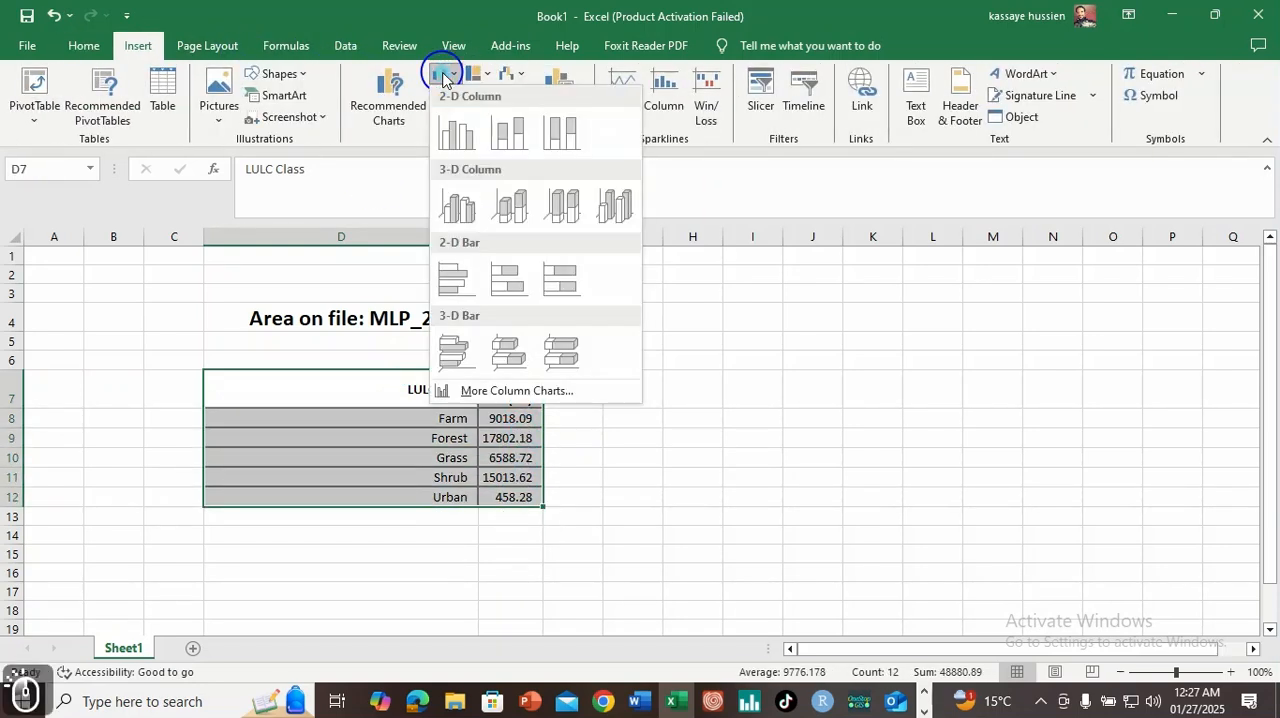
click(457, 131)
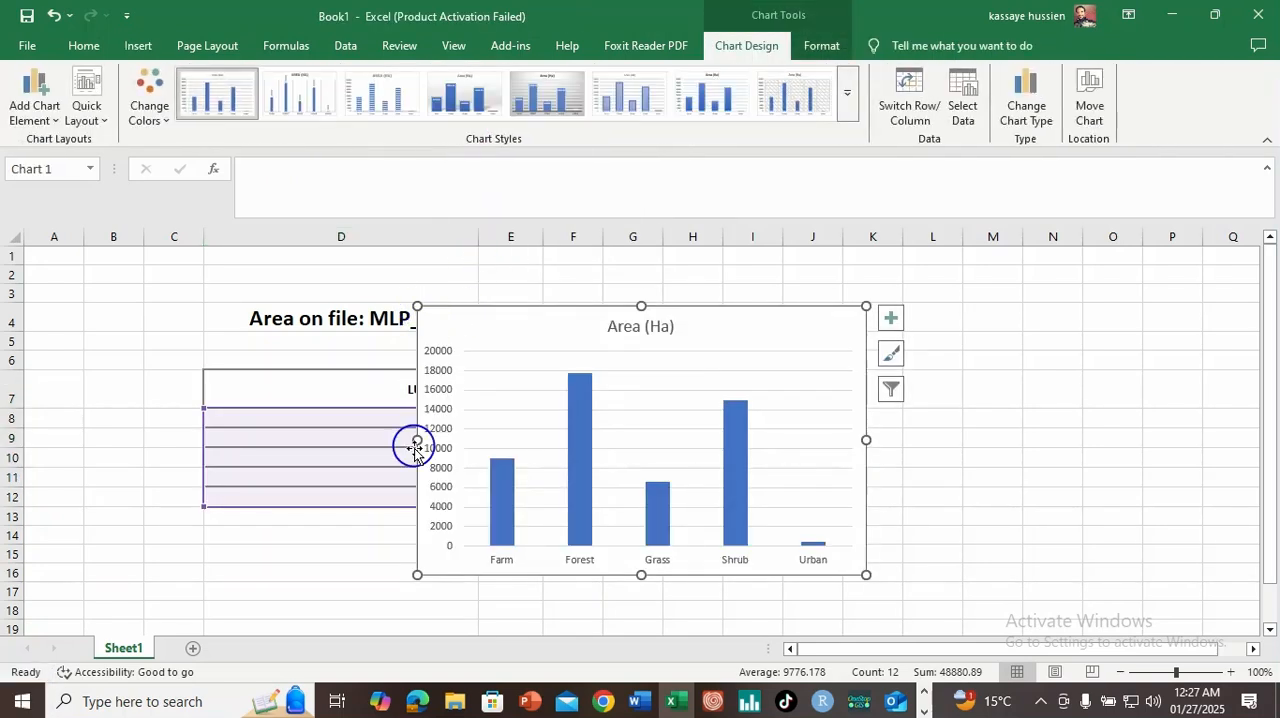
drag(416, 440, 192, 426)
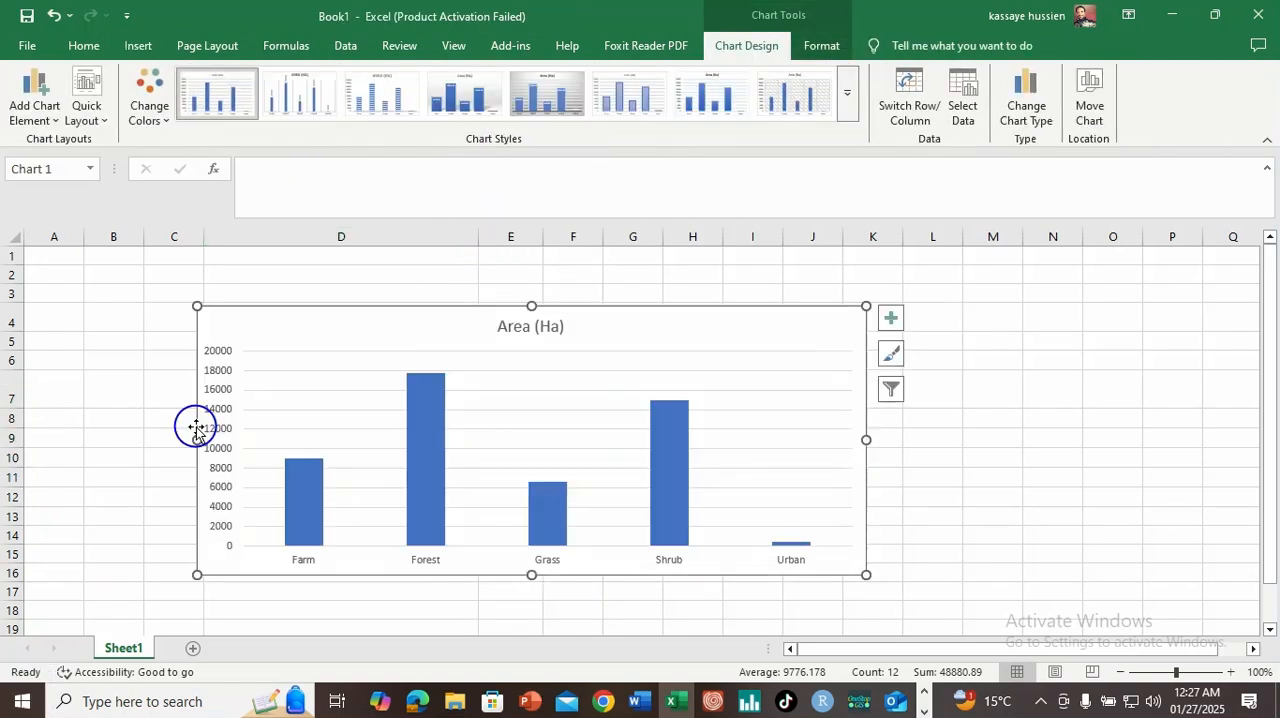
Step: Switch to TerrSet and close the MLP_2013 area results and the MLP classifier window
click(923, 700)
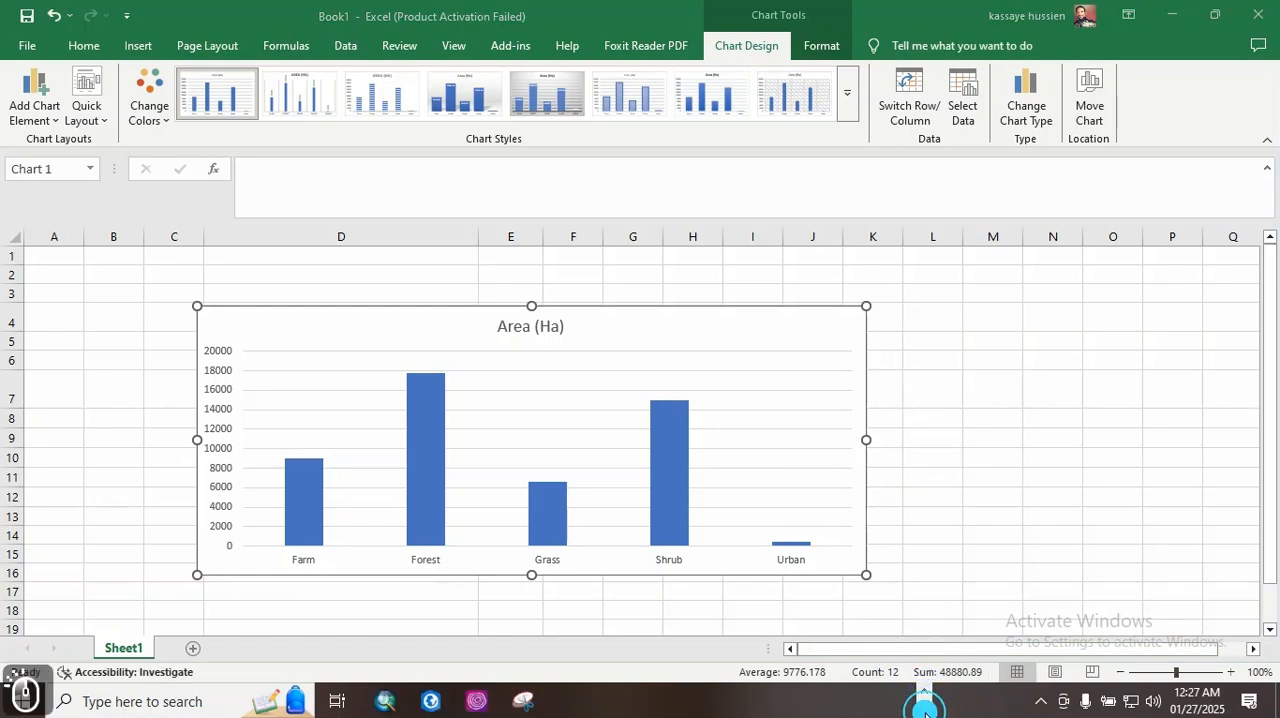
click(481, 702)
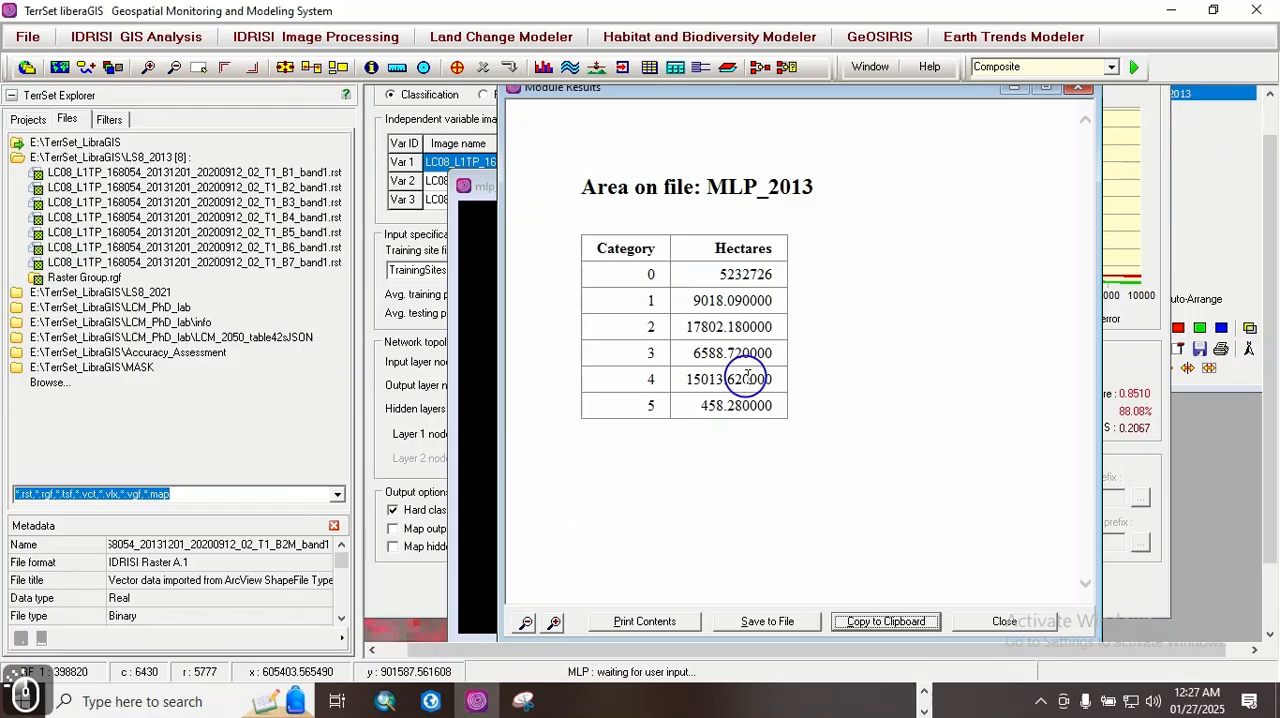
click(1073, 88)
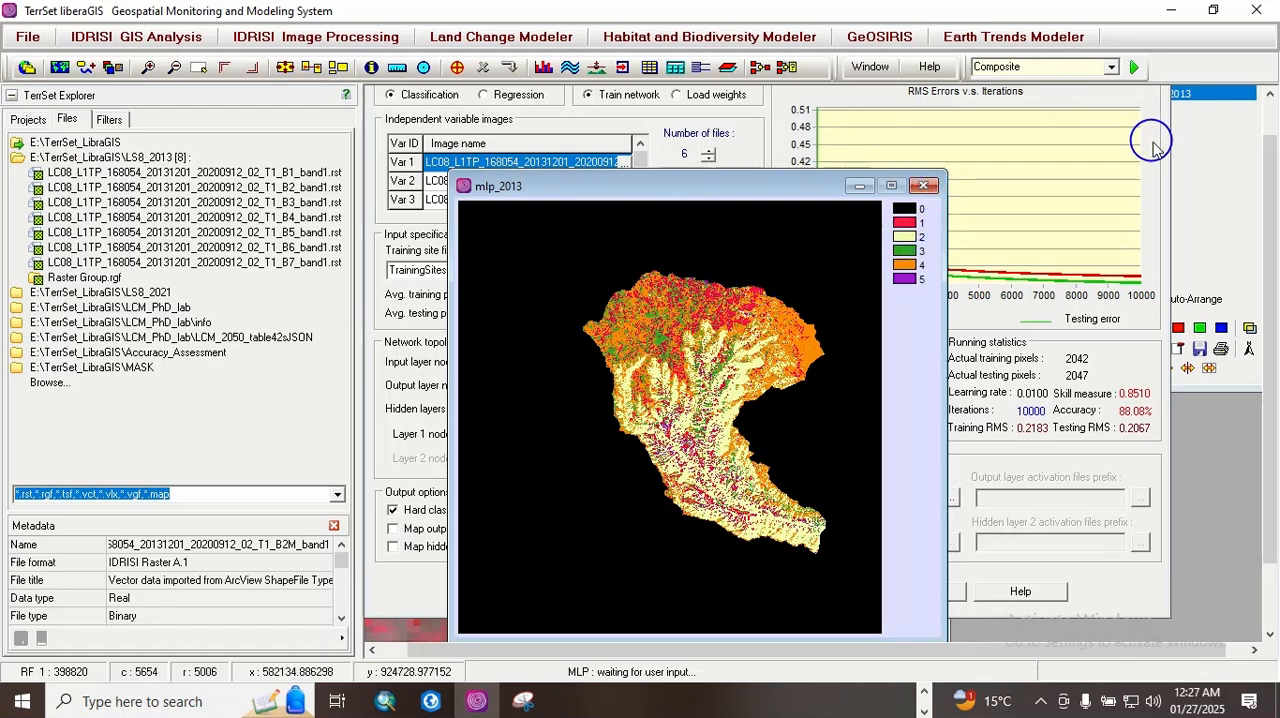
drag(1268, 208, 1272, 123)
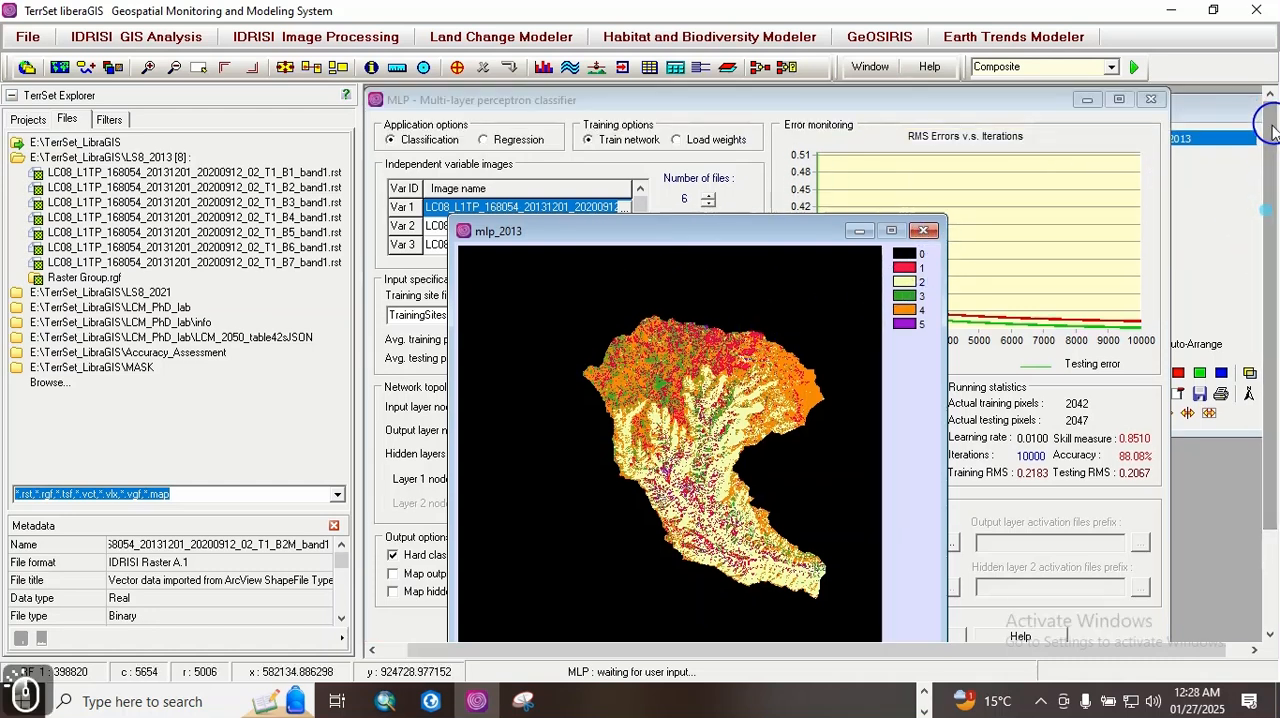
click(1148, 101)
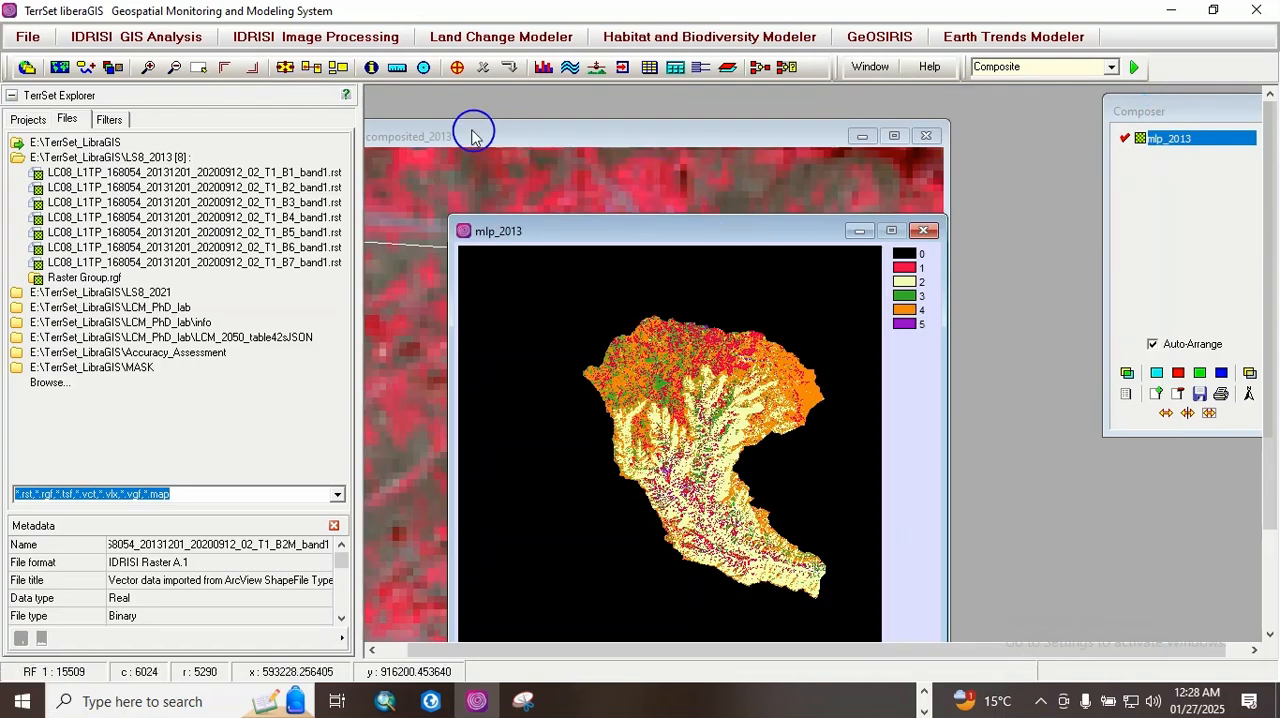
Step: Start the SVM hard classifier and load TrainingSites as its signature group file
click(325, 38)
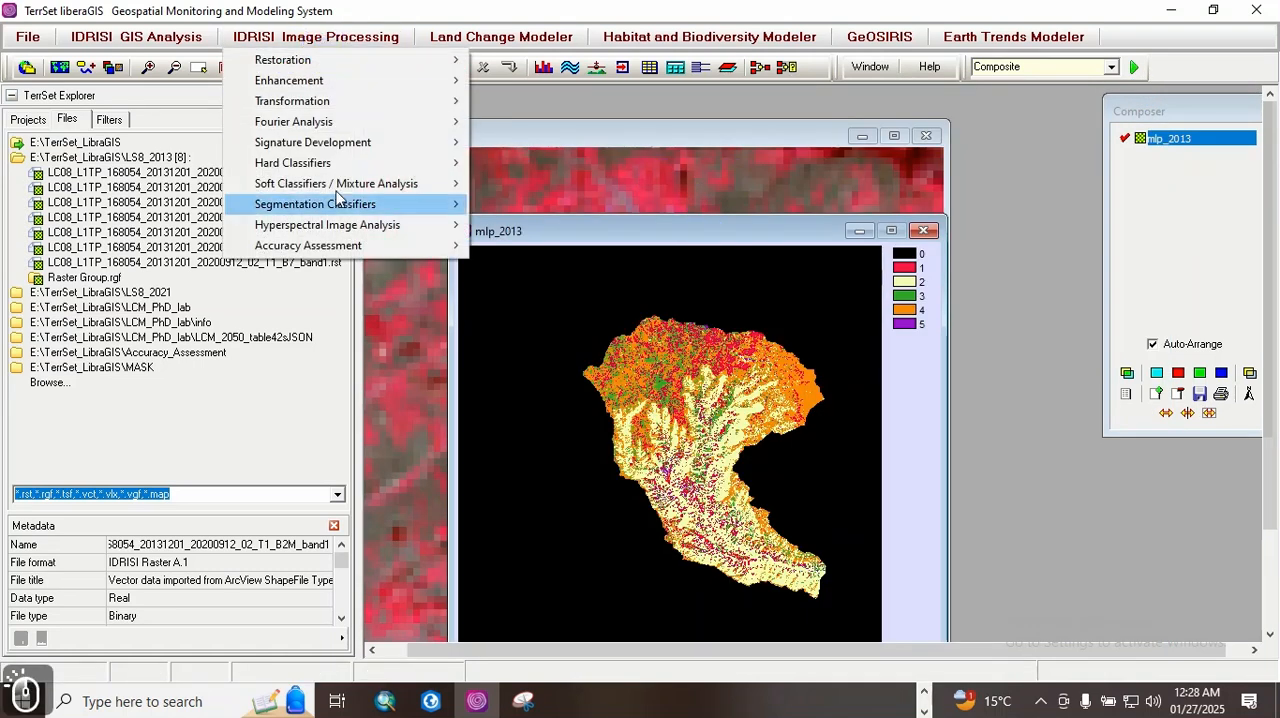
mouse_move(323, 163)
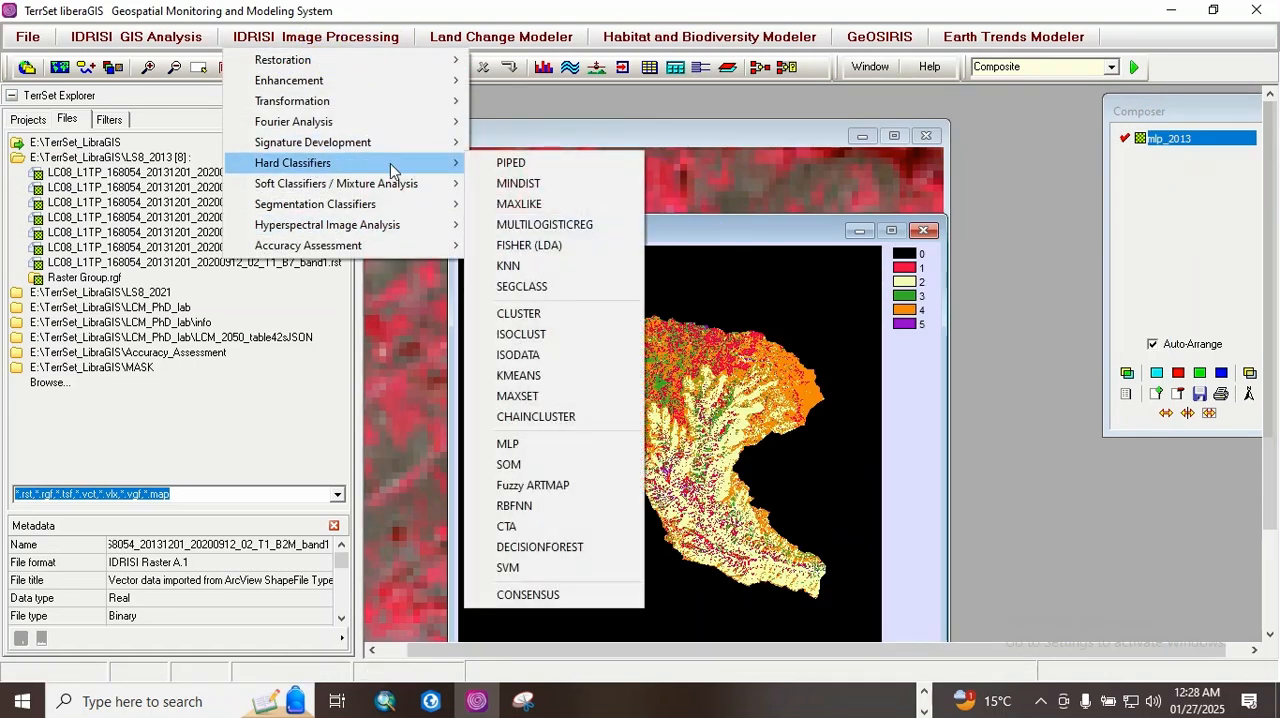
click(524, 566)
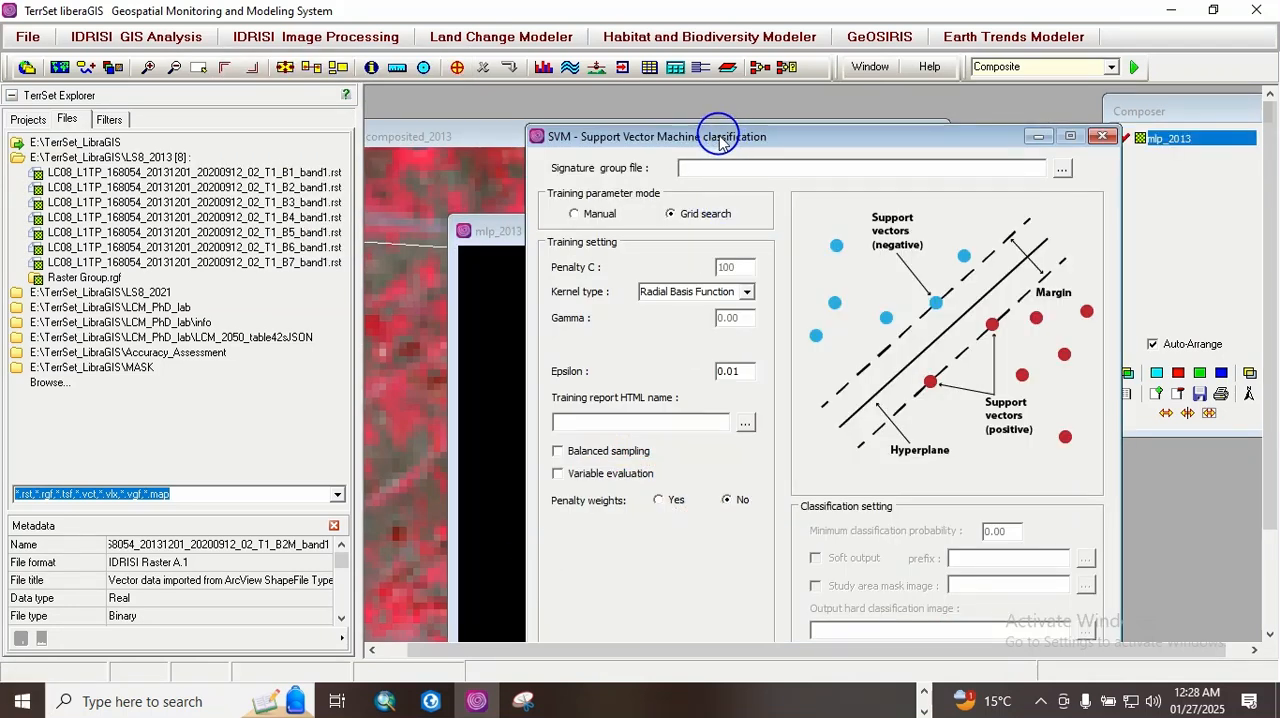
drag(719, 135, 586, 102)
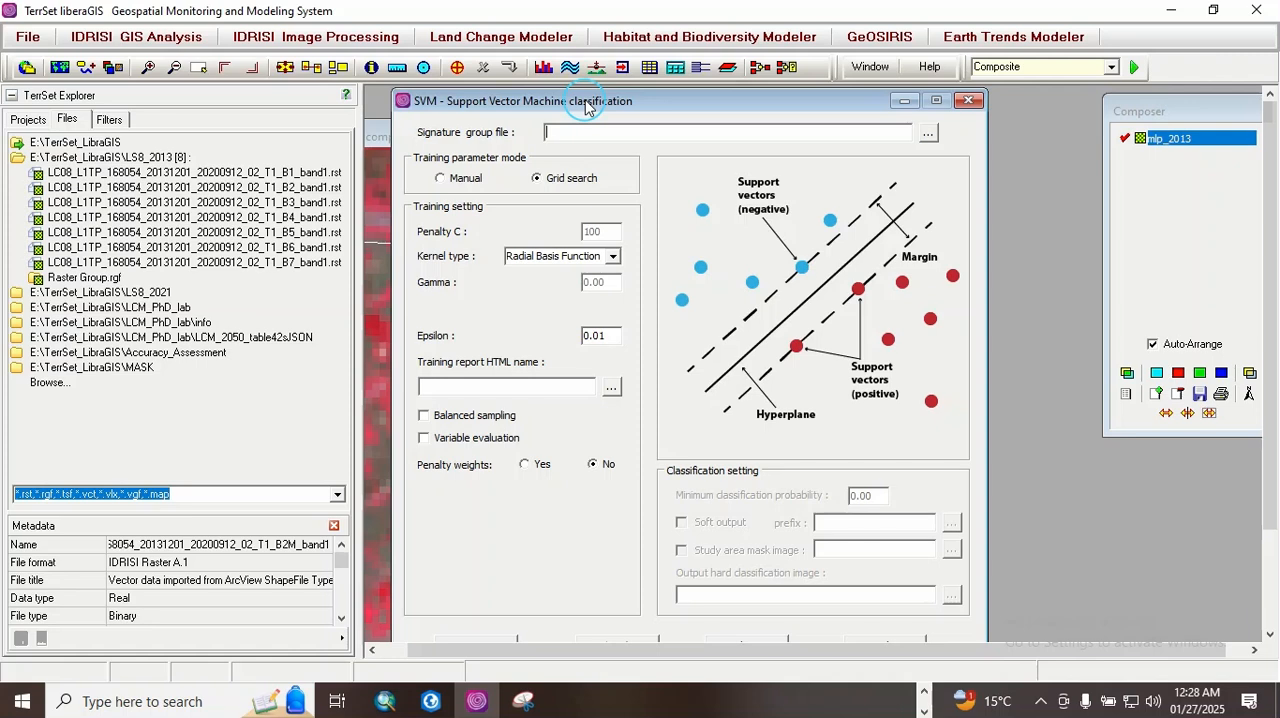
drag(586, 107, 588, 101)
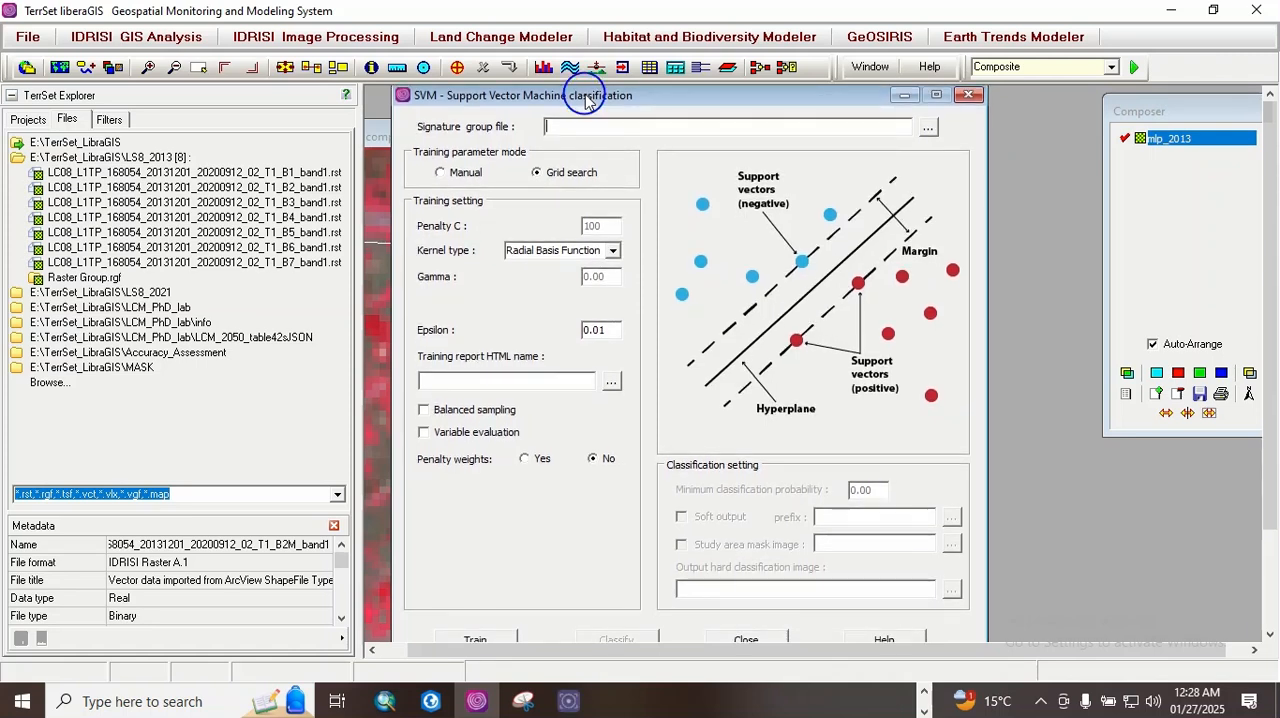
click(928, 128)
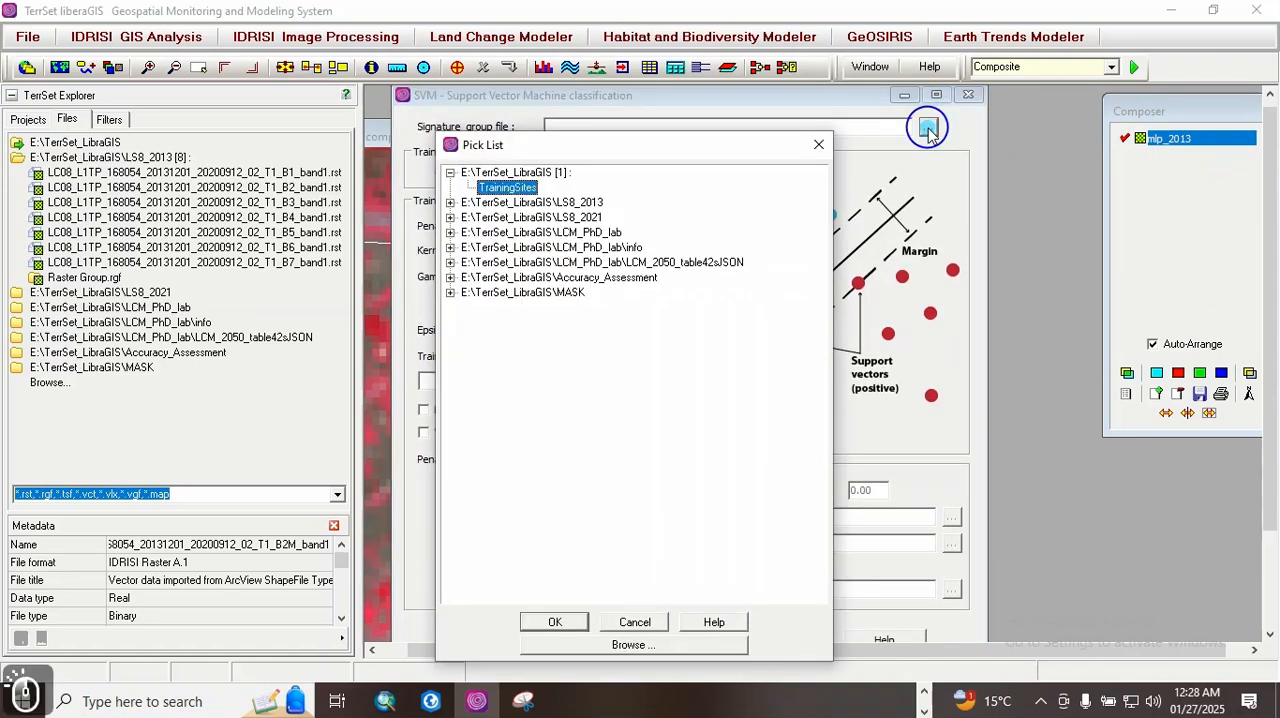
click(555, 622)
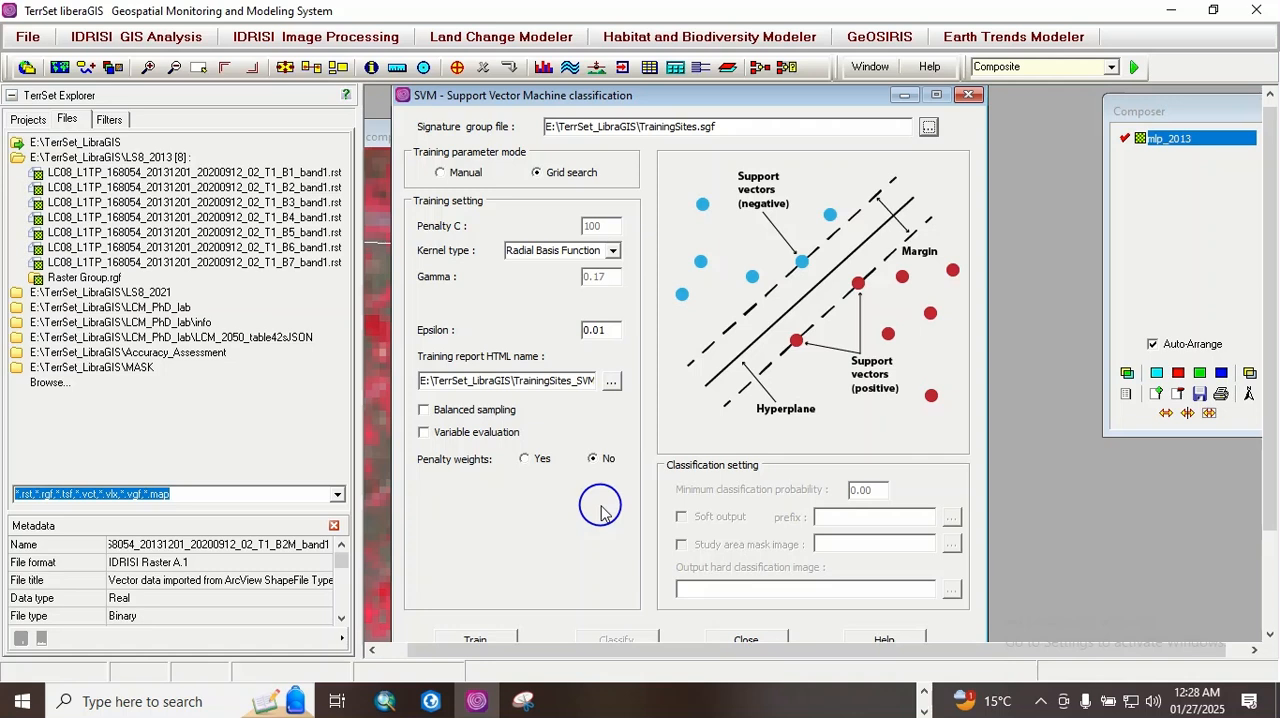
Step: Enable variable evaluation and penalty weights for the SVM training
click(424, 434)
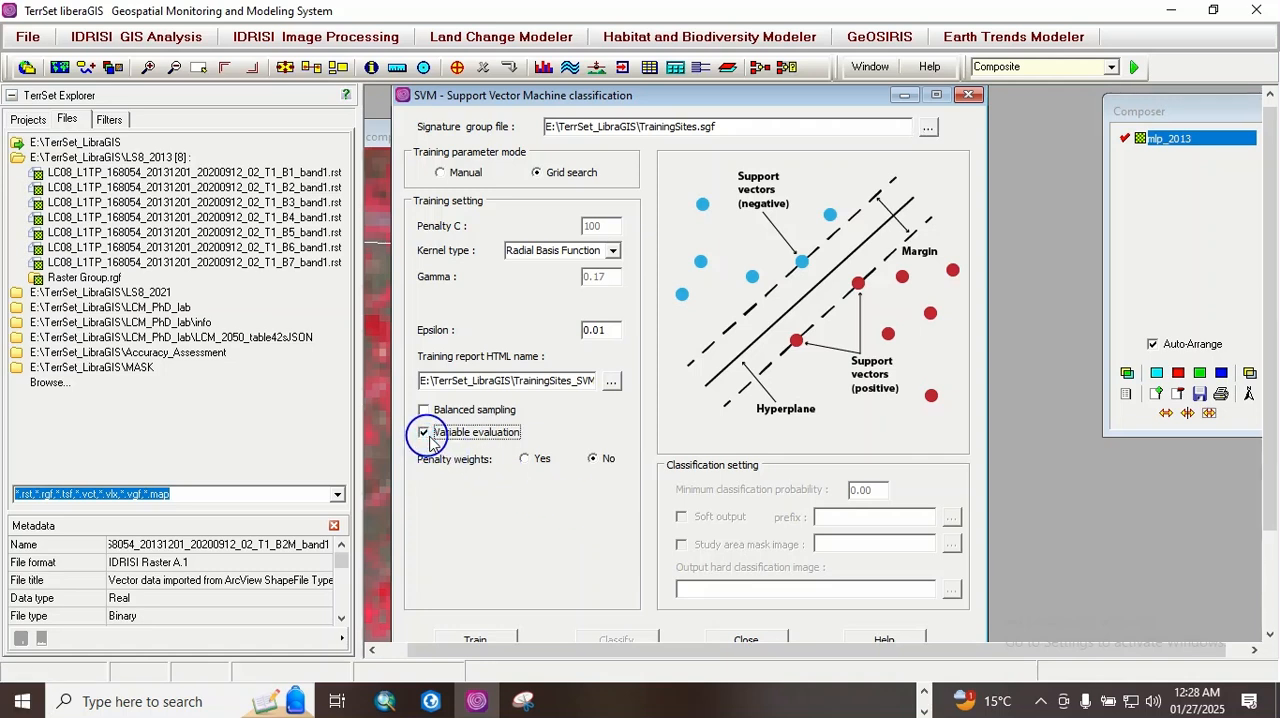
click(525, 460)
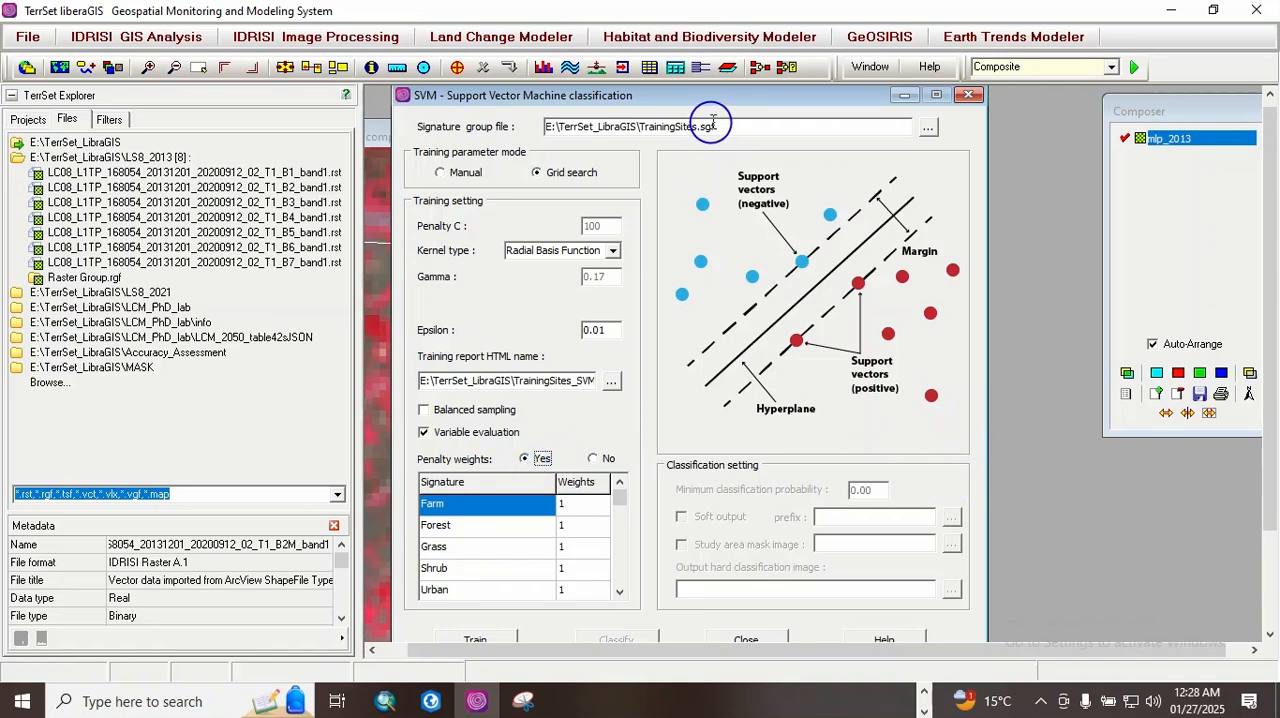
drag(1271, 395, 1266, 435)
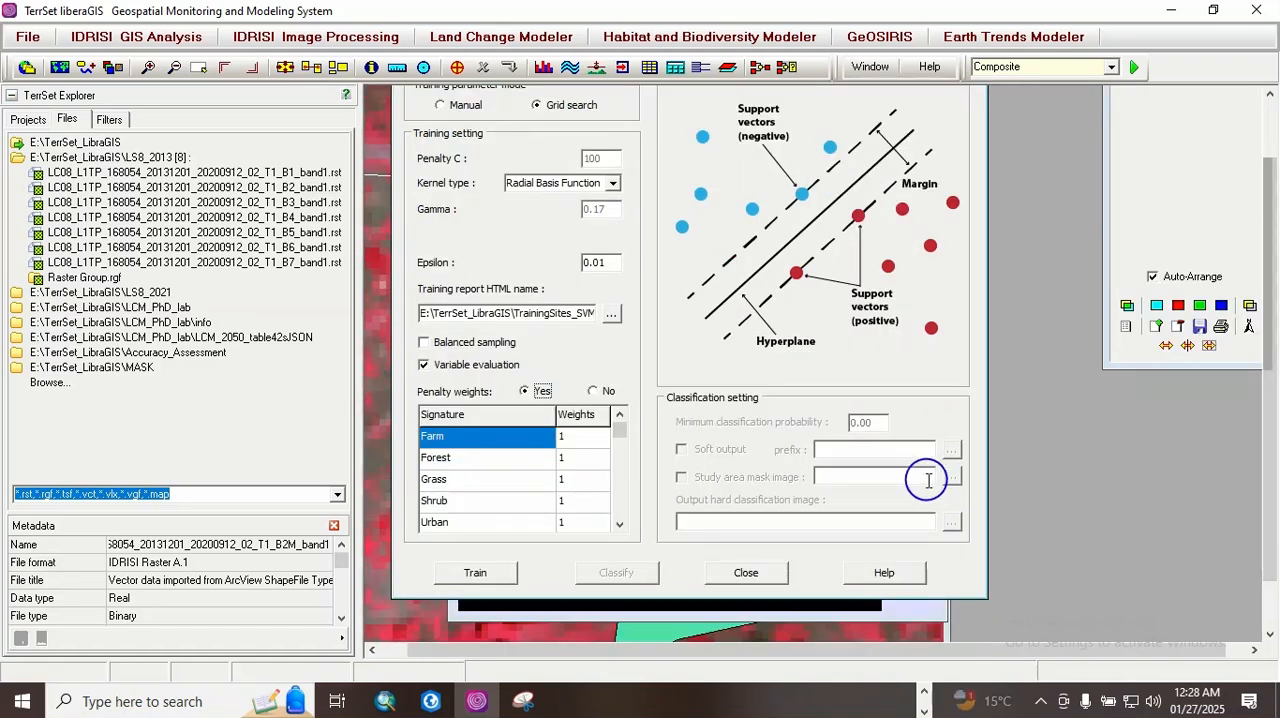
click(739, 526)
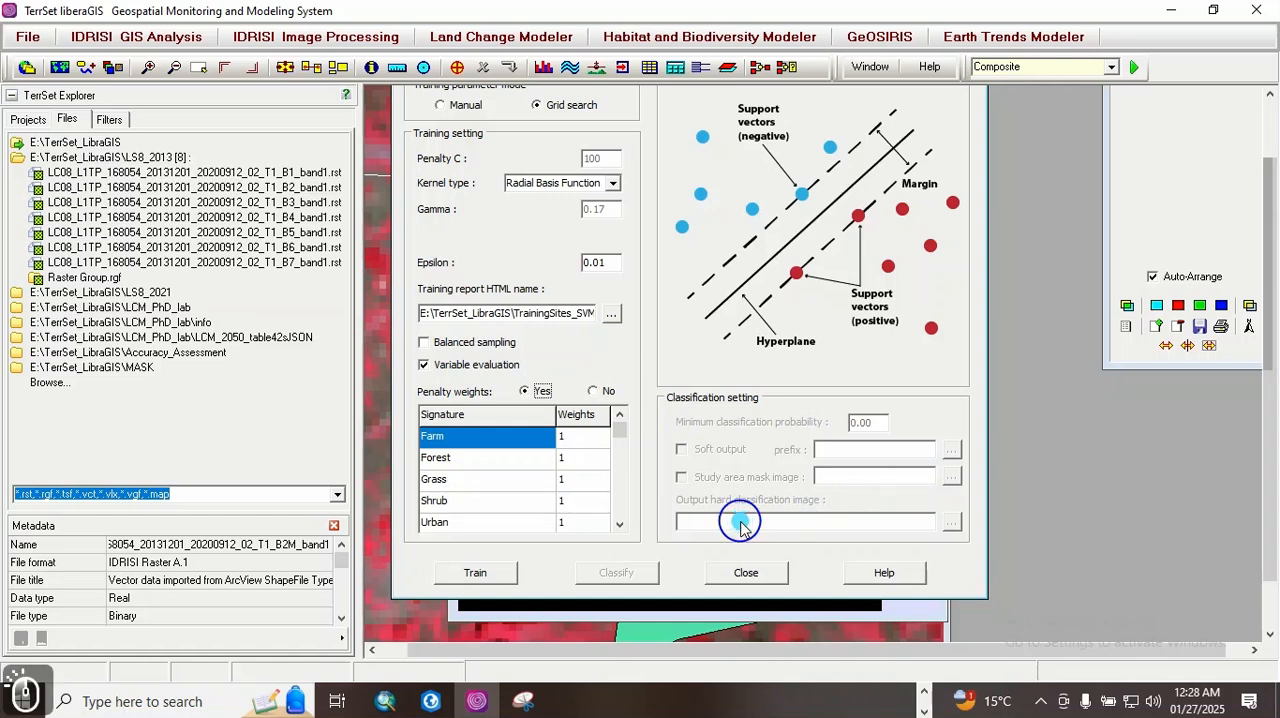
click(733, 523)
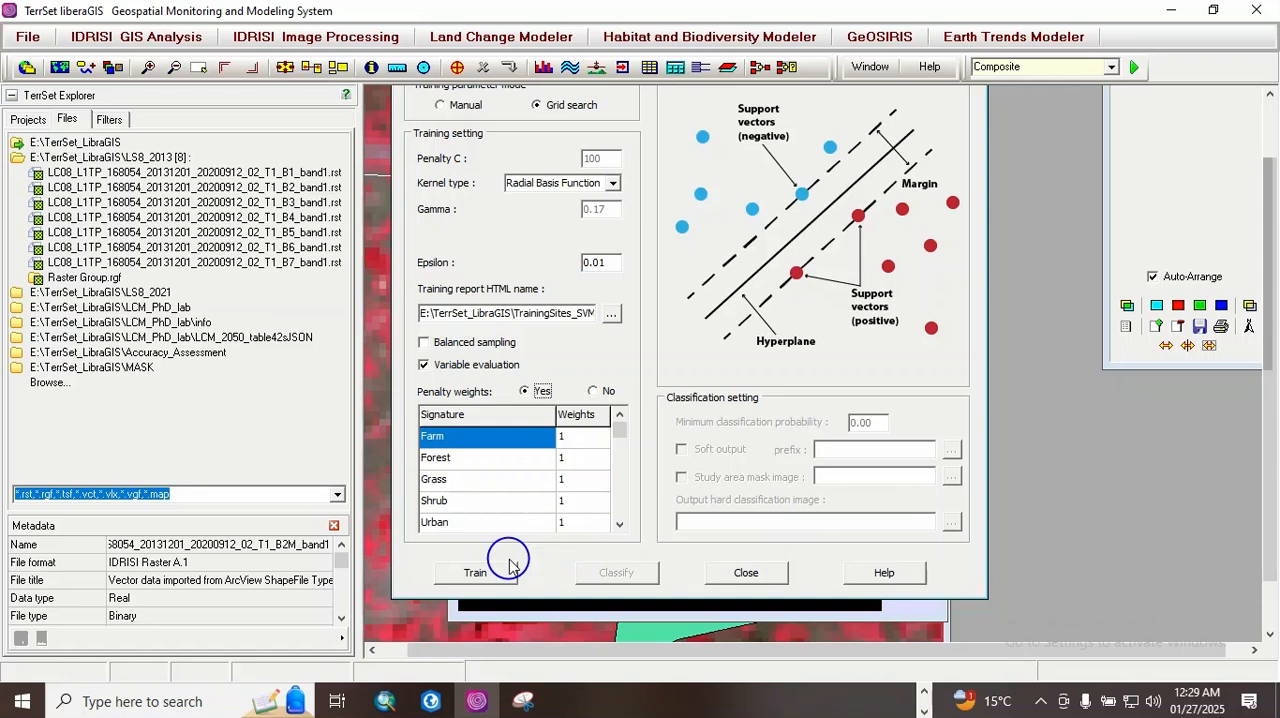
Step: Train the SVM model using grid search and the Radial Basis Function kernel, and dismiss the desktop notification
drag(1267, 345, 1262, 287)
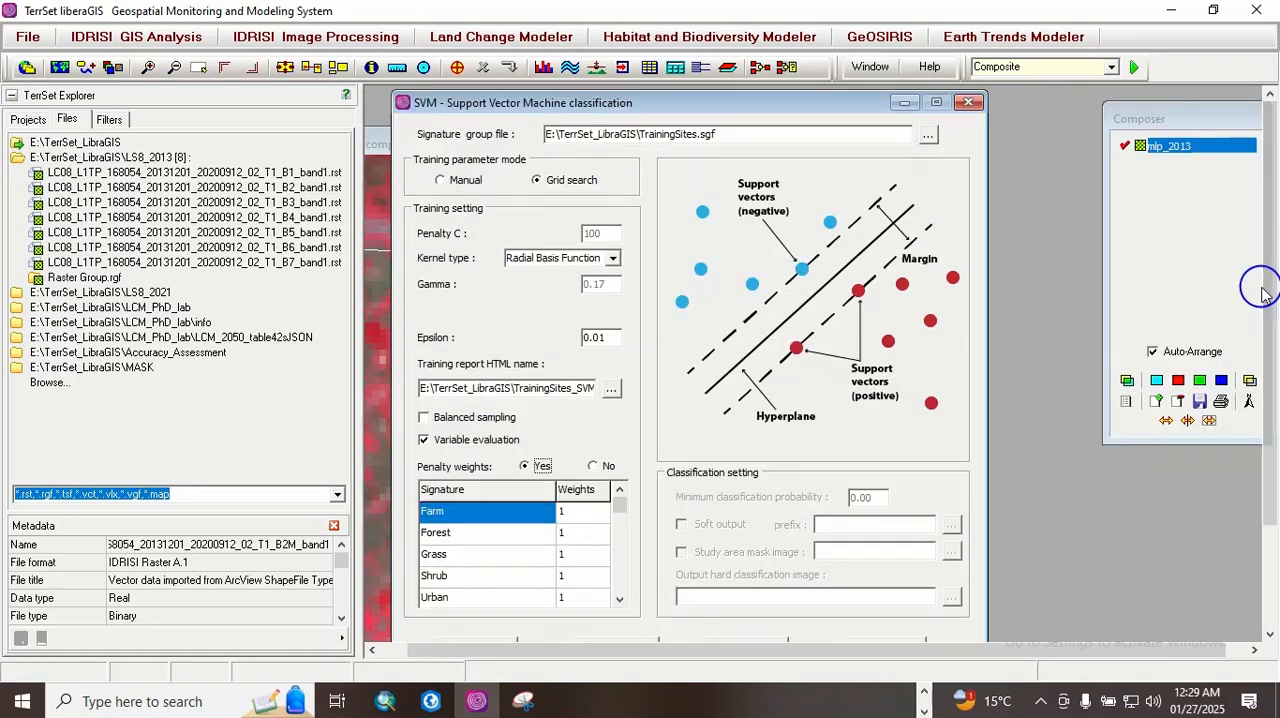
click(1262, 290)
click(1249, 381)
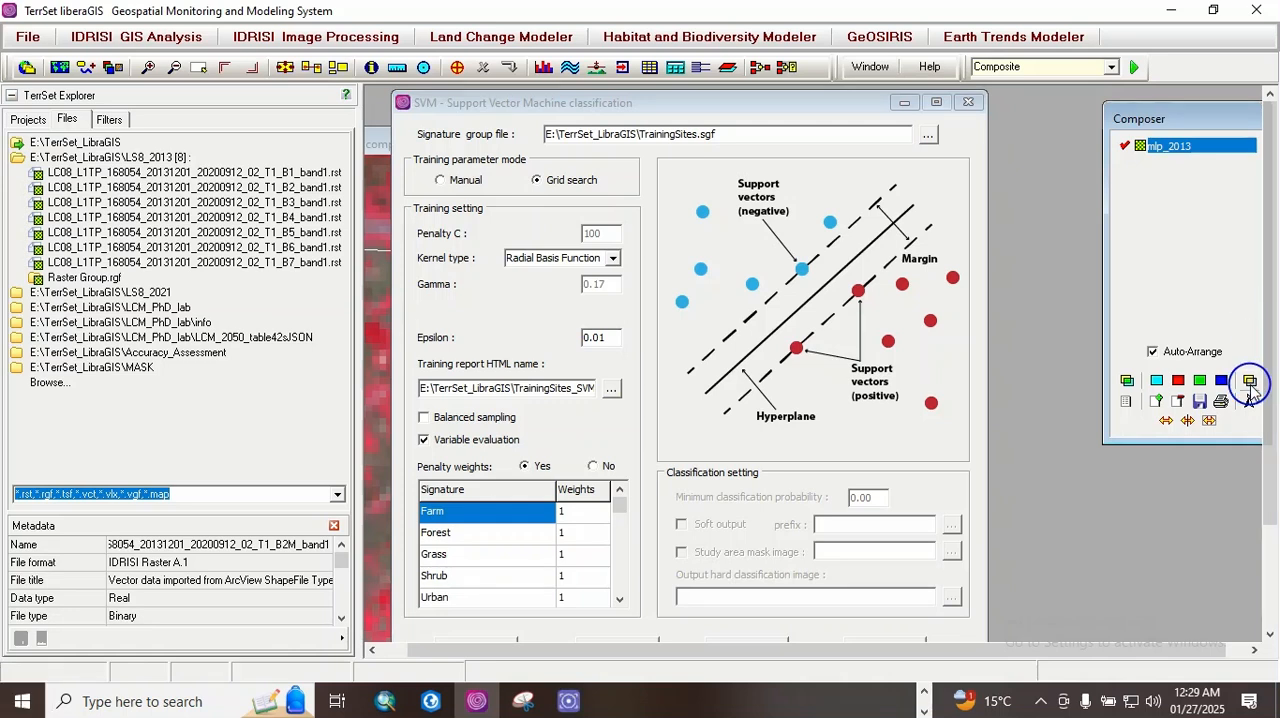
drag(1267, 350, 1260, 457)
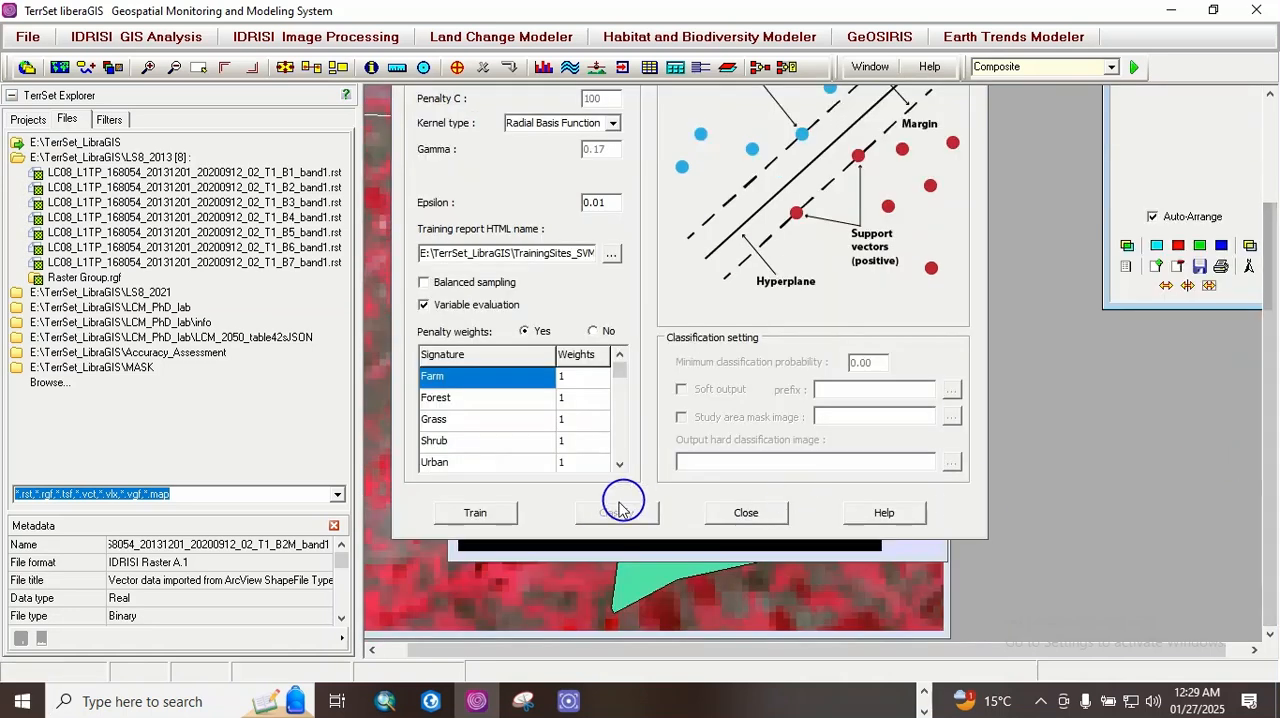
click(478, 513)
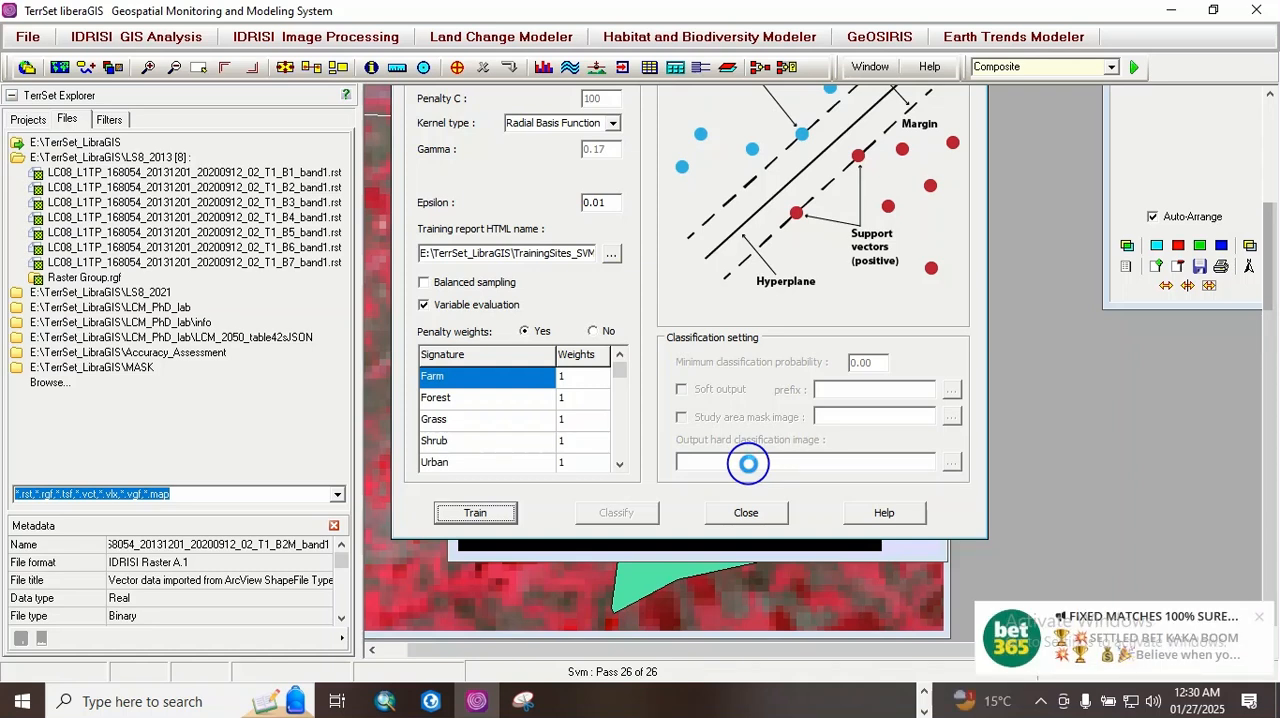
click(1259, 621)
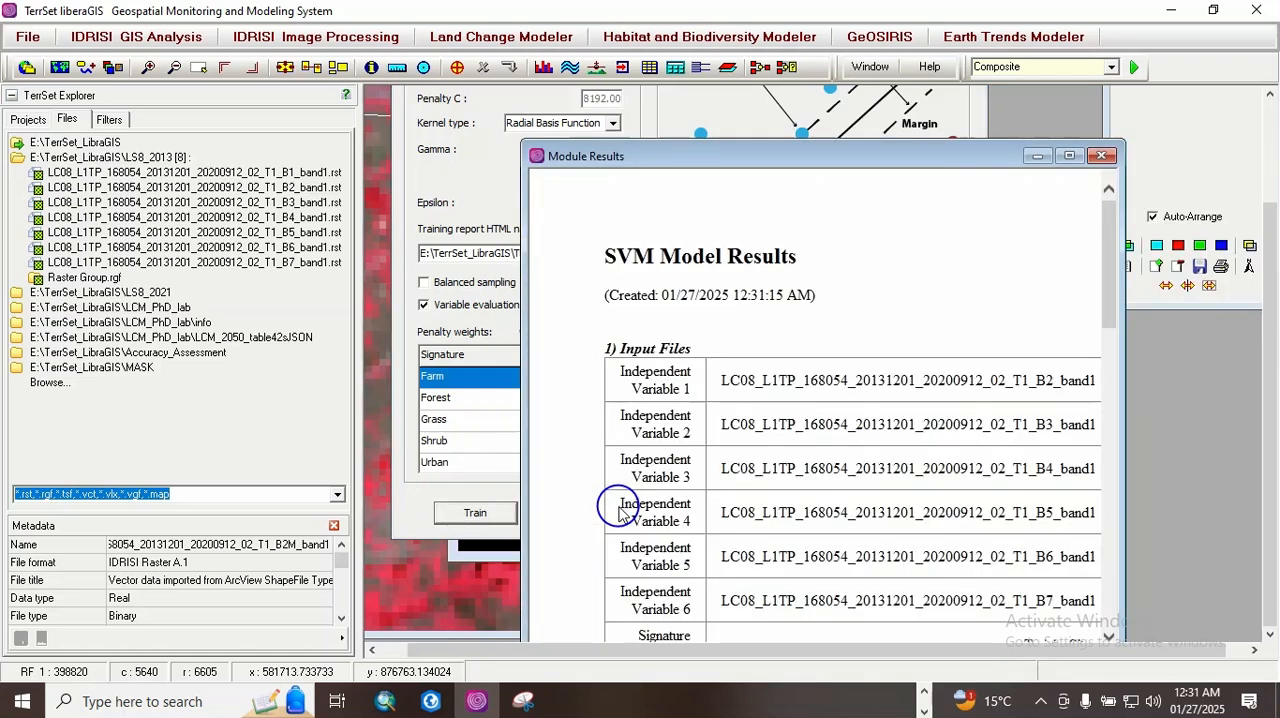
Step: Review the SVM Model Results through to the sensitivity table and copy the report to the clipboard
drag(1108, 290, 1074, 578)
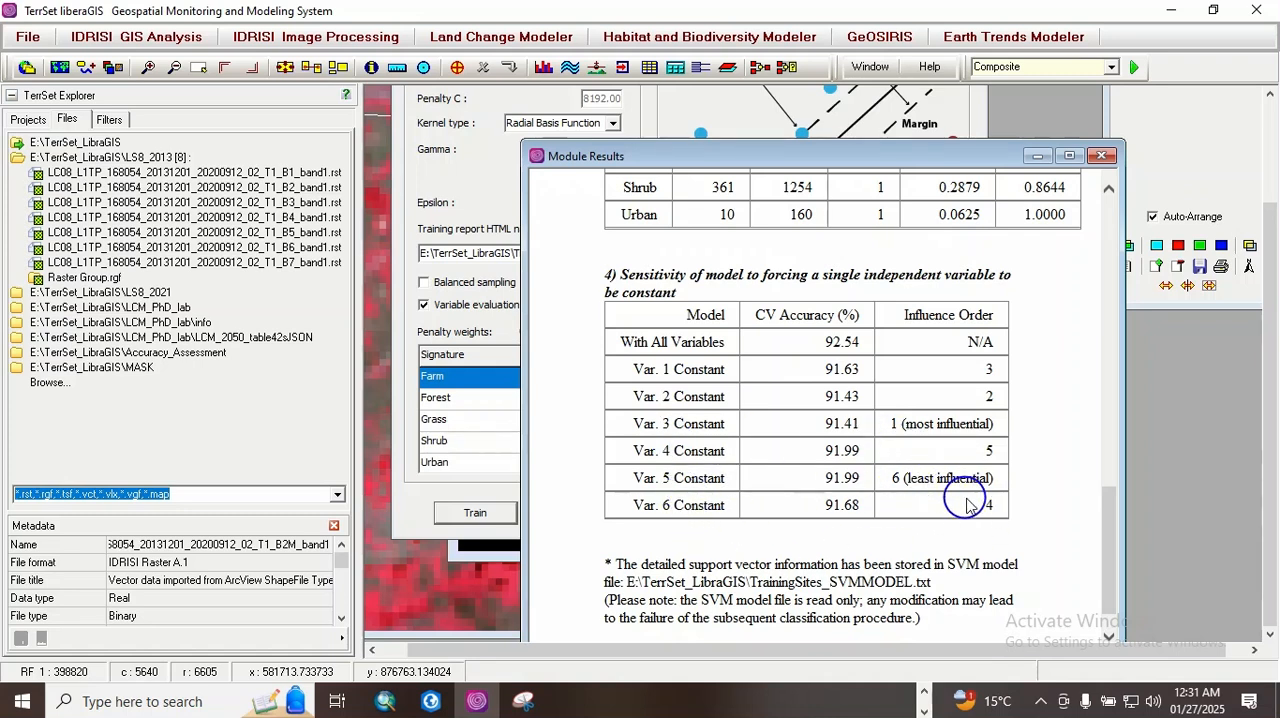
drag(1108, 522, 1094, 553)
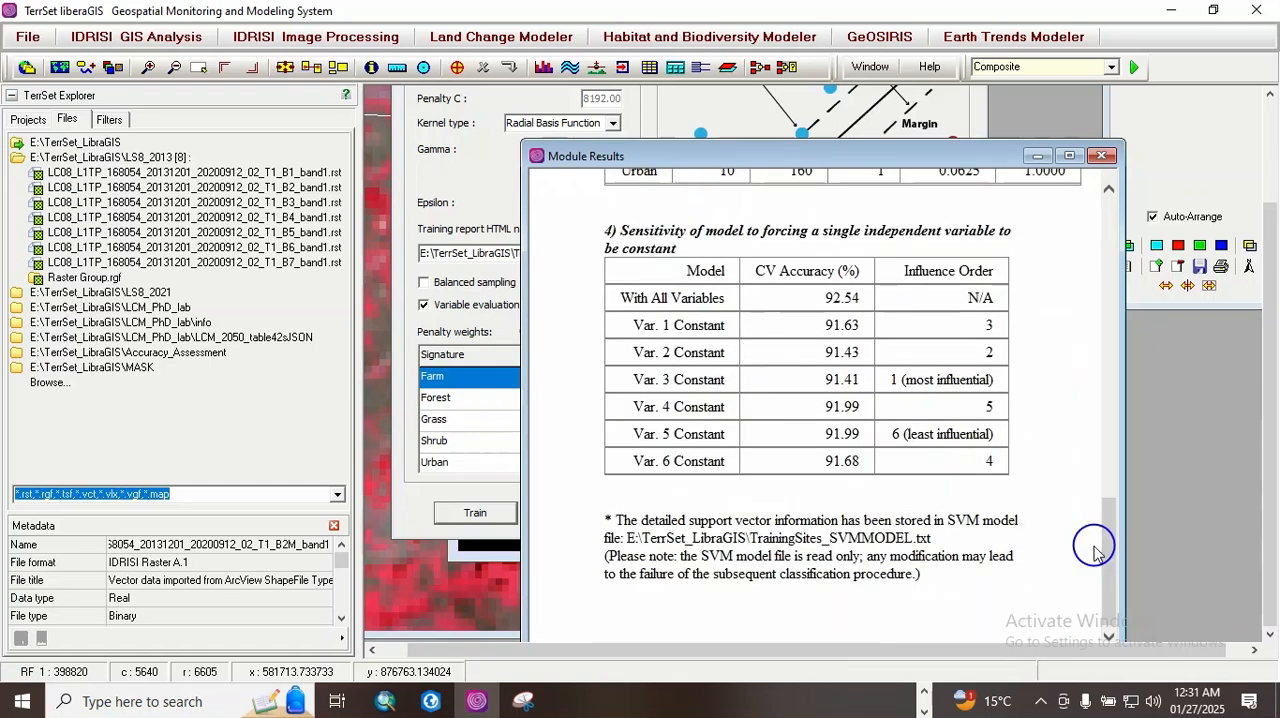
drag(887, 153, 858, 86)
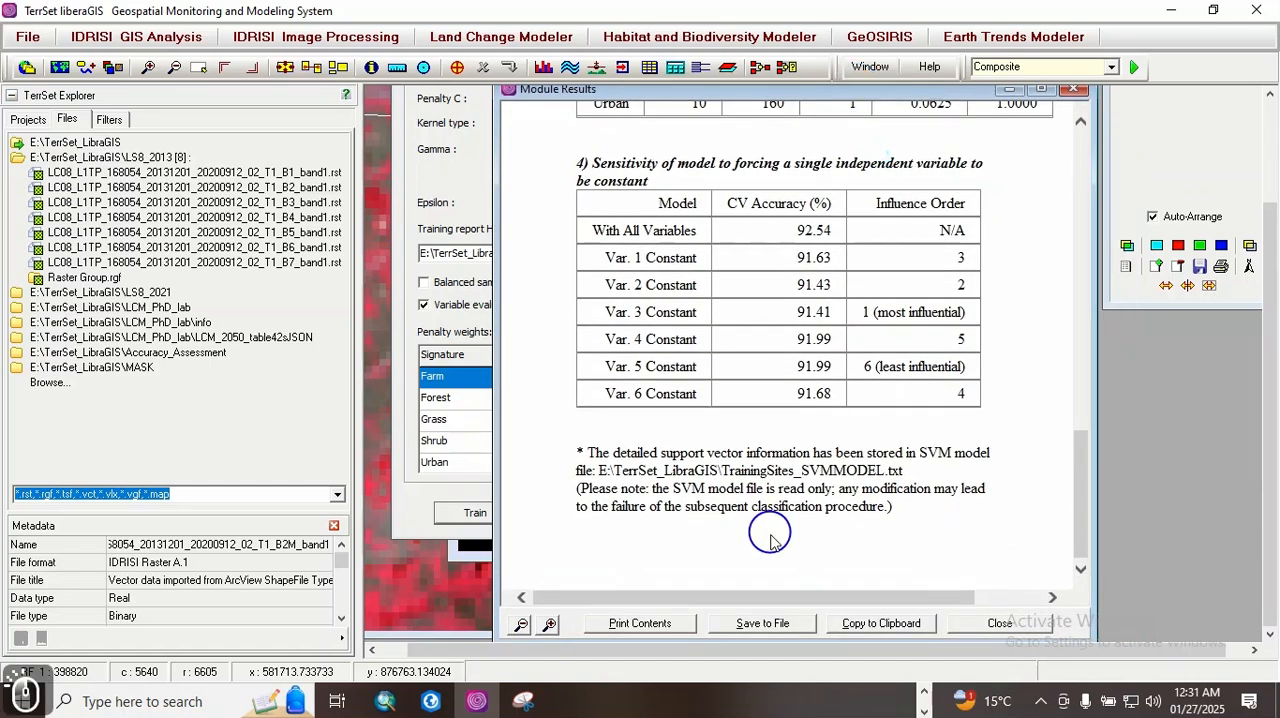
click(866, 623)
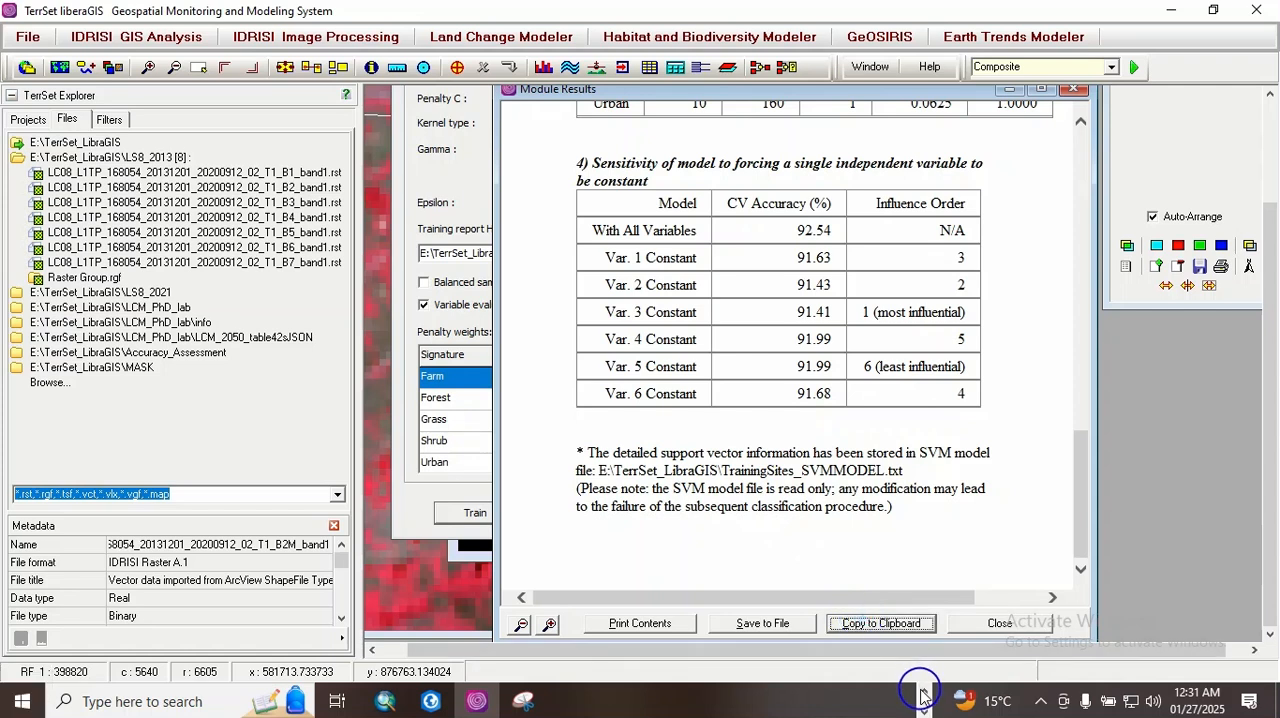
Step: Paste the SVM model results at the end of the Word document and return to TerrSet
click(640, 700)
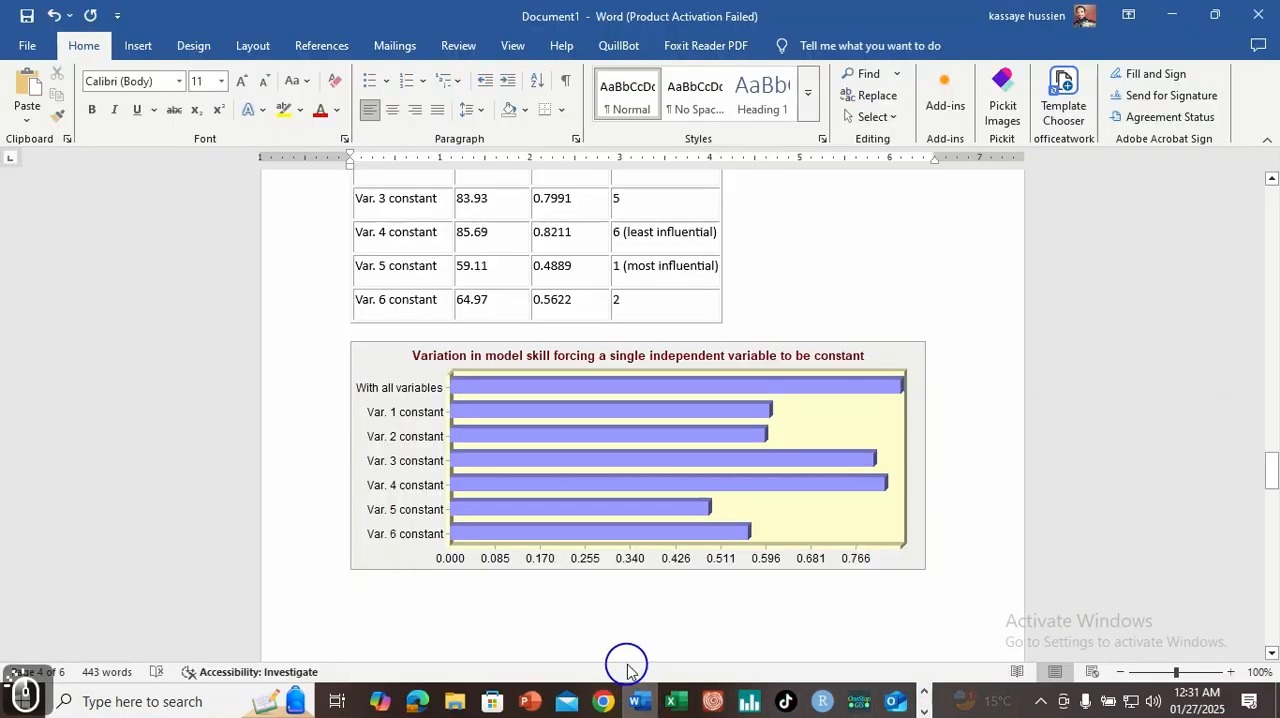
drag(1272, 477, 1270, 655)
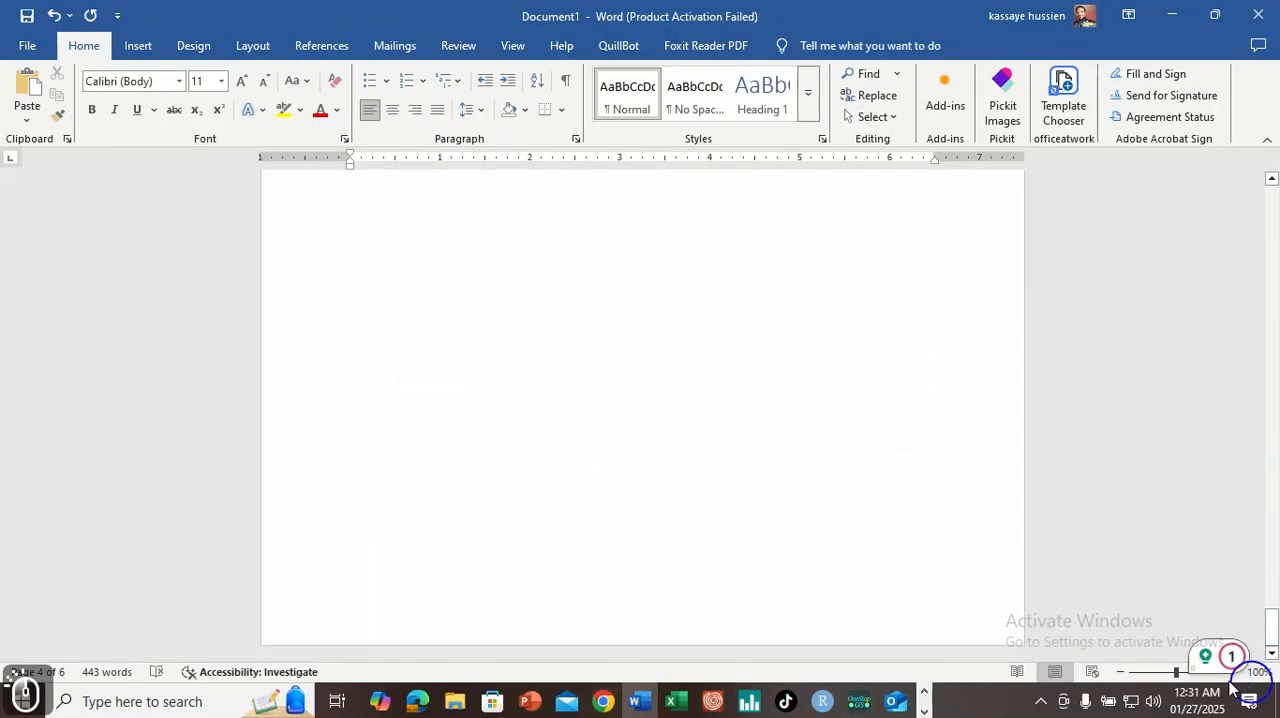
click(564, 424)
click(564, 424)
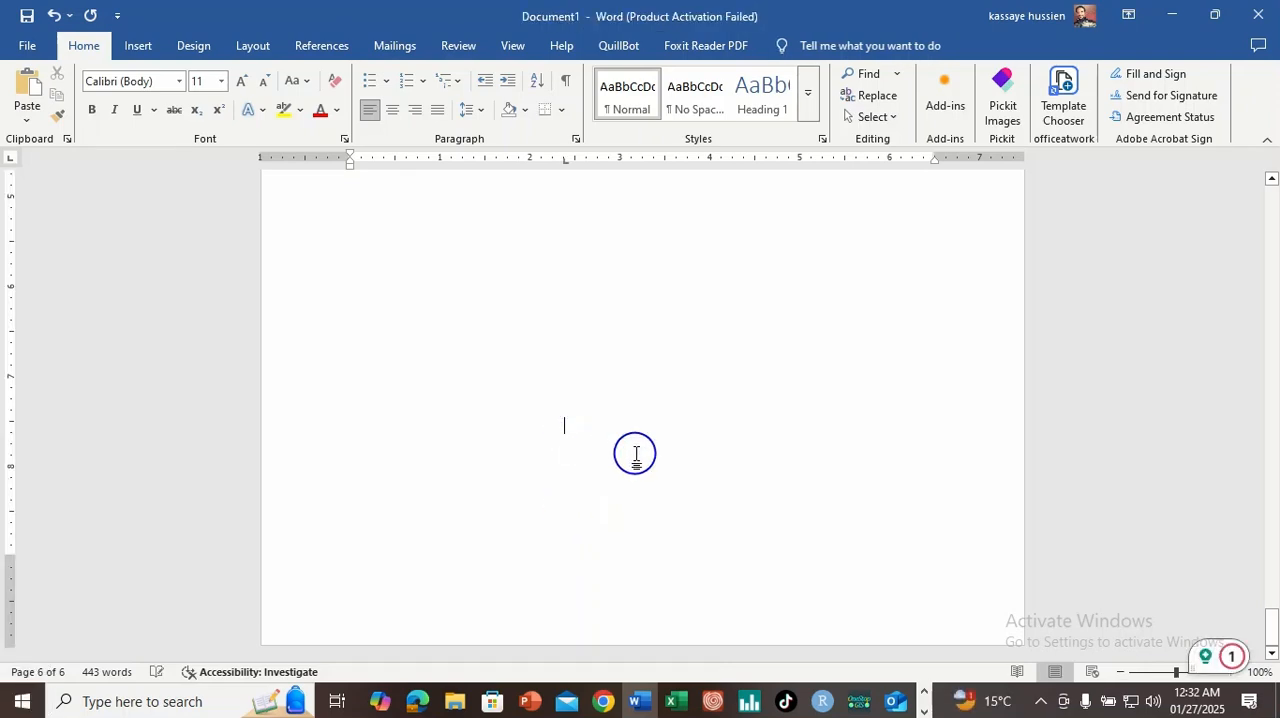
key(ctrl+v)
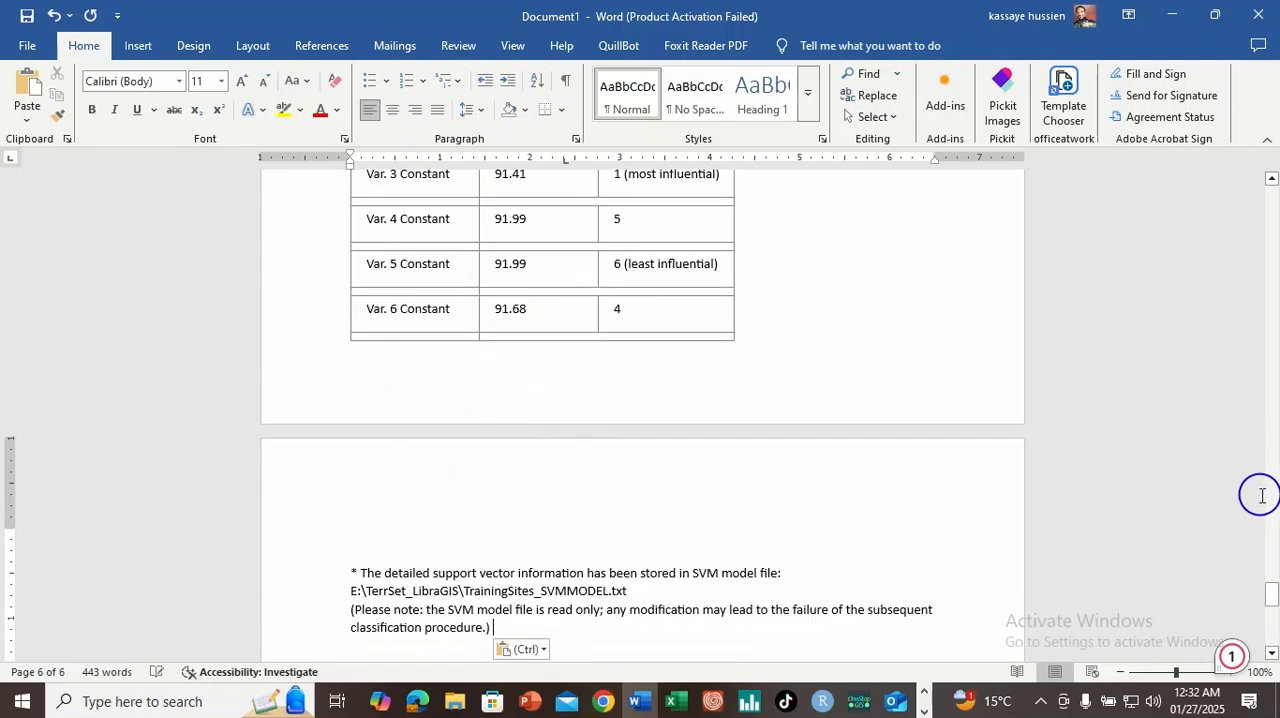
click(924, 708)
click(479, 699)
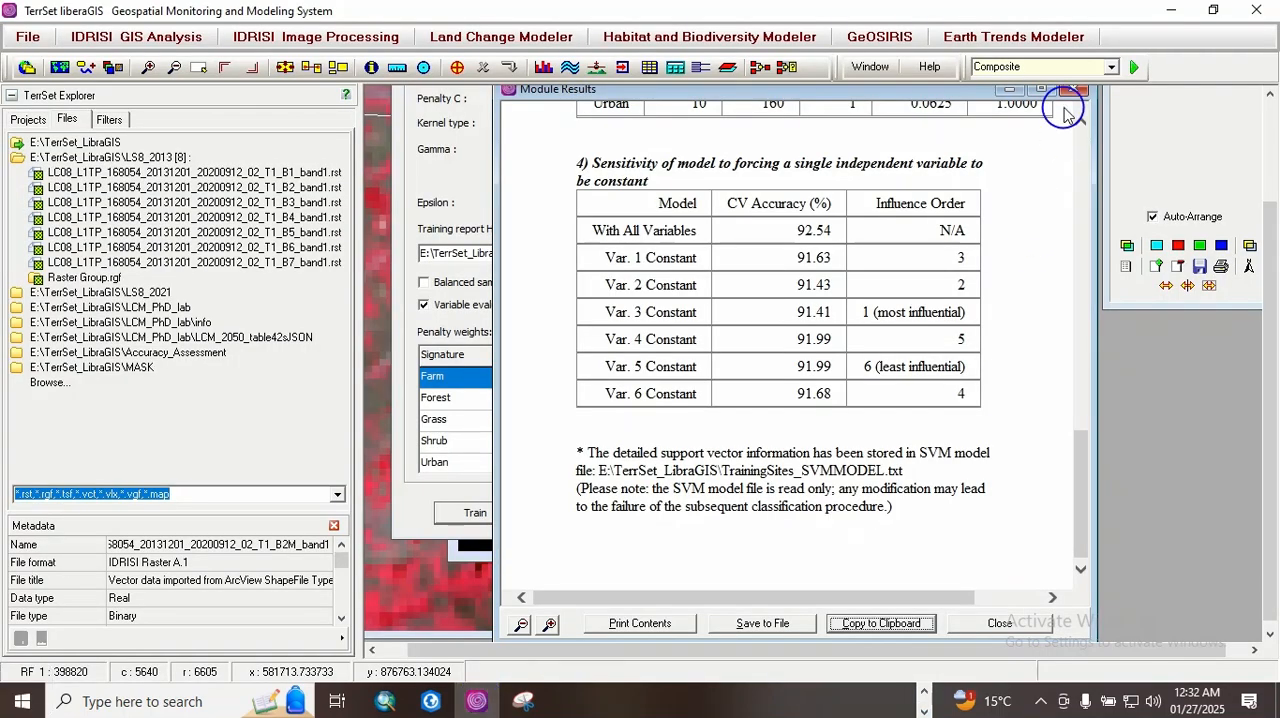
Step: Close the SVM results report and apply MASK_AOI as the study area mask for the classification
click(1078, 89)
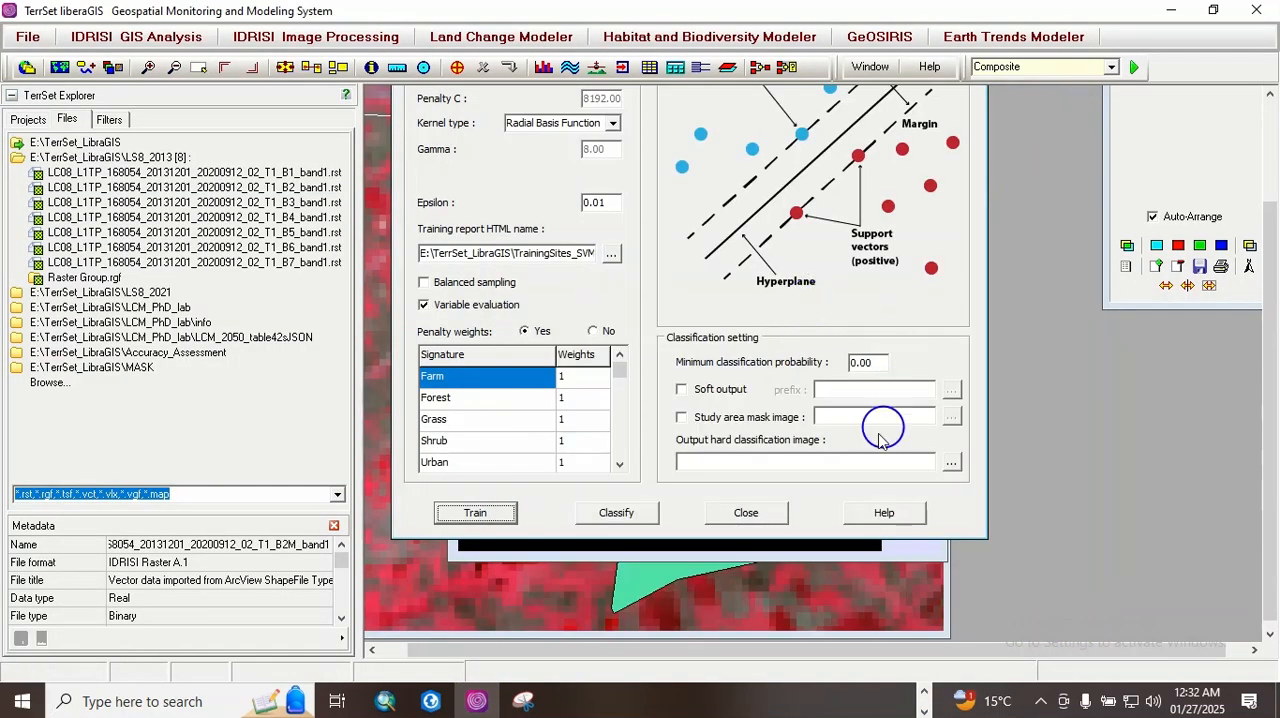
click(684, 420)
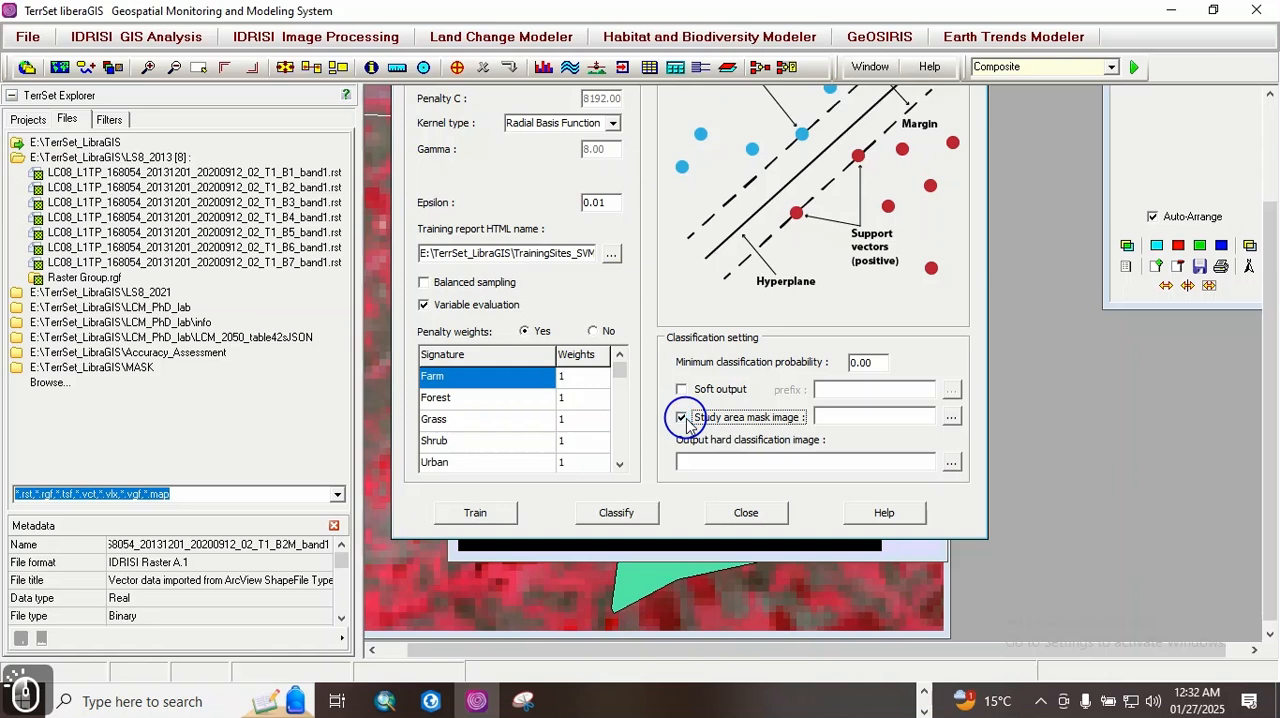
click(951, 417)
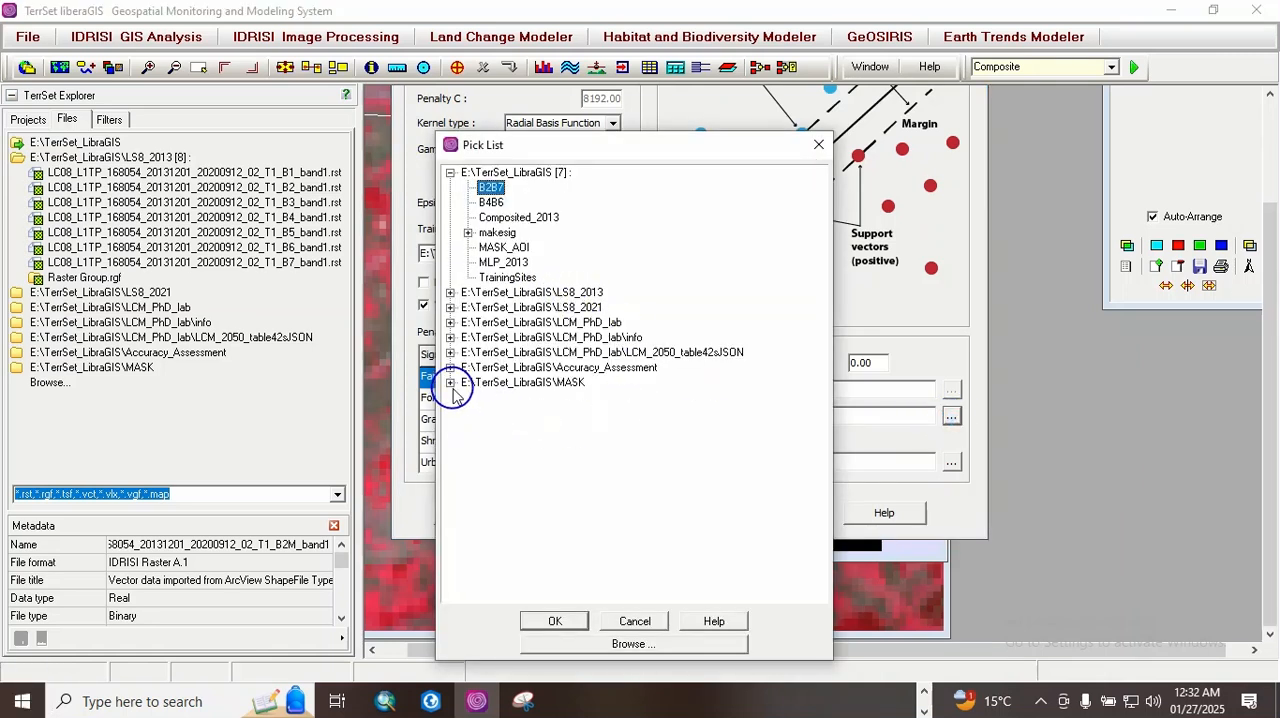
double_click(505, 247)
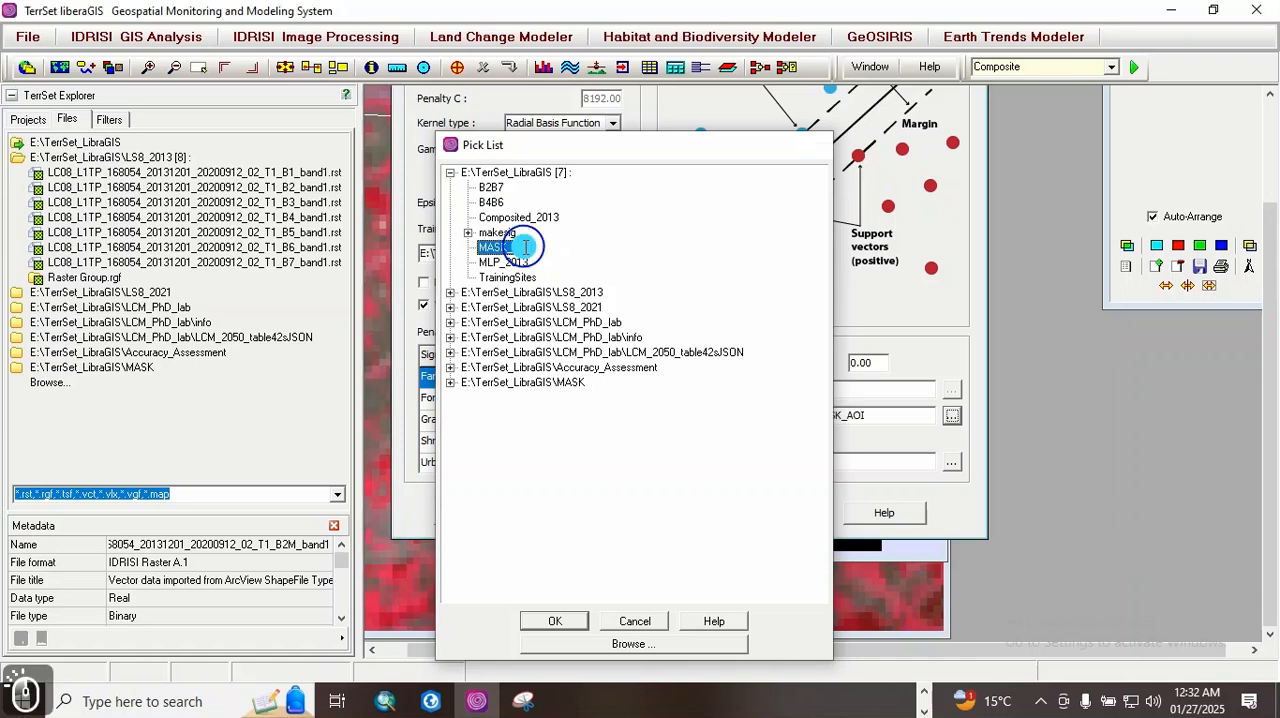
Step: Name the output hard classification image SVM_2013 and run the SVM classification
click(690, 461)
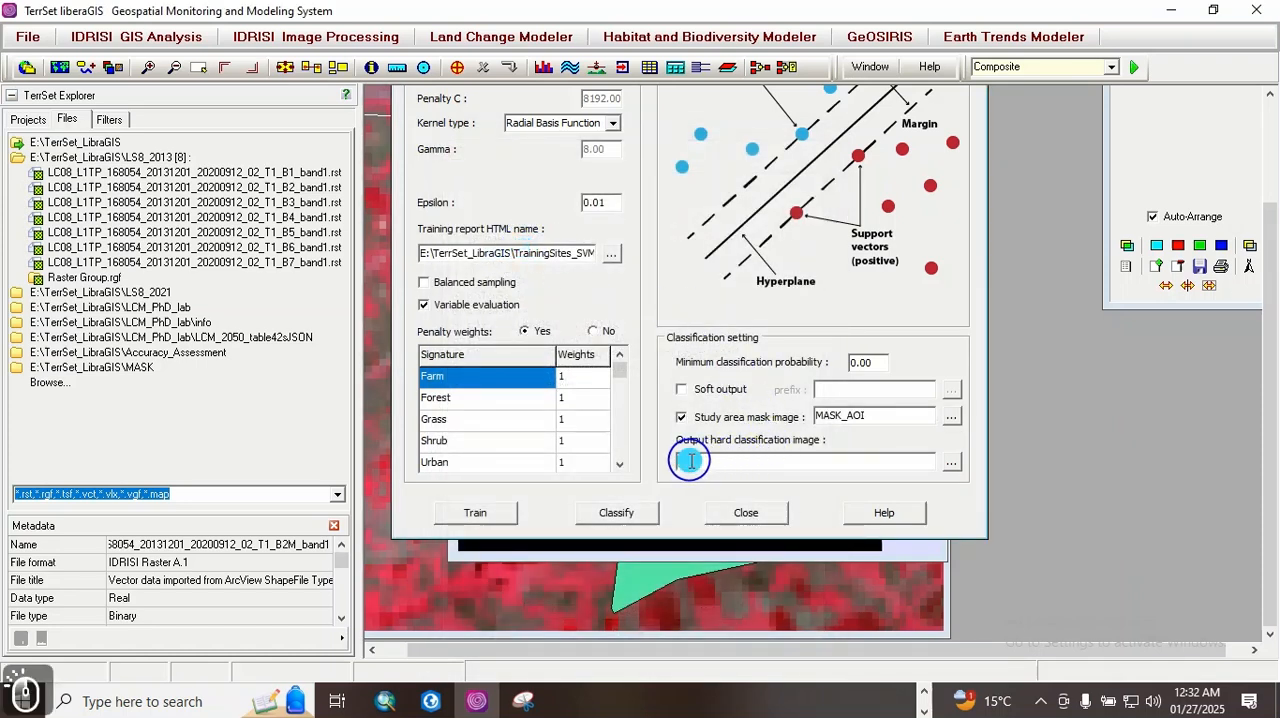
text(SVM)
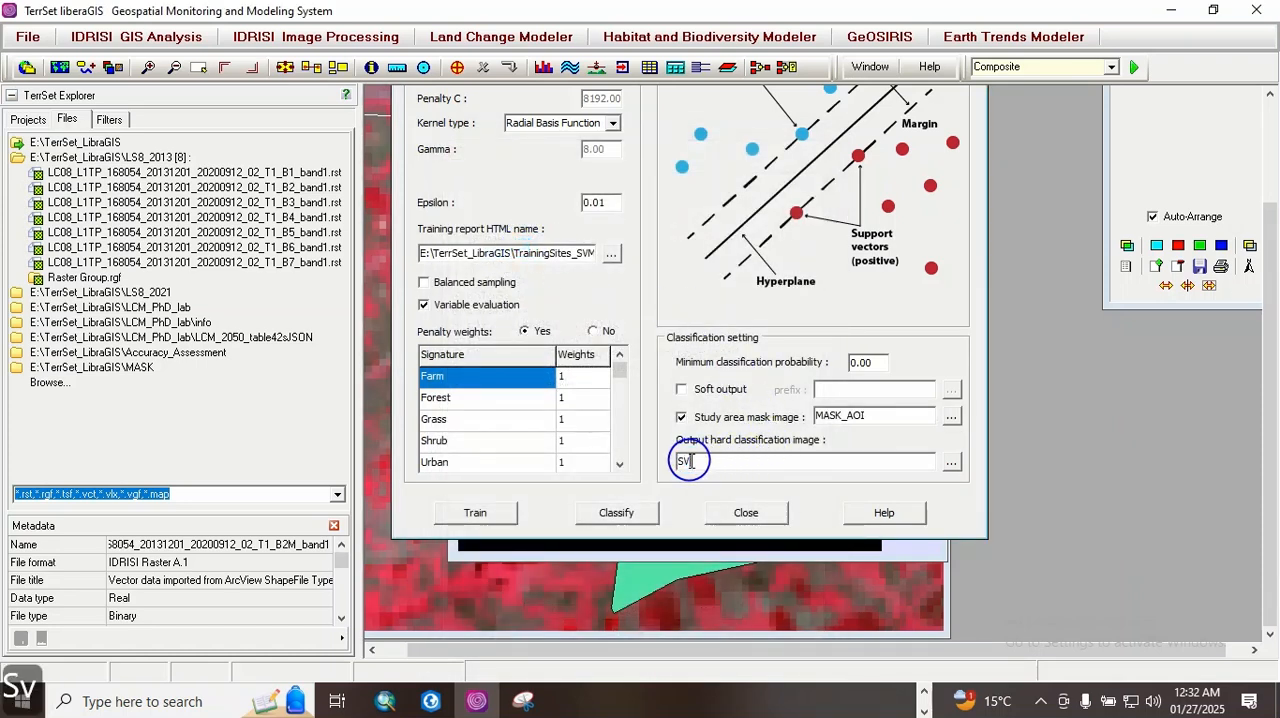
text(_2013)
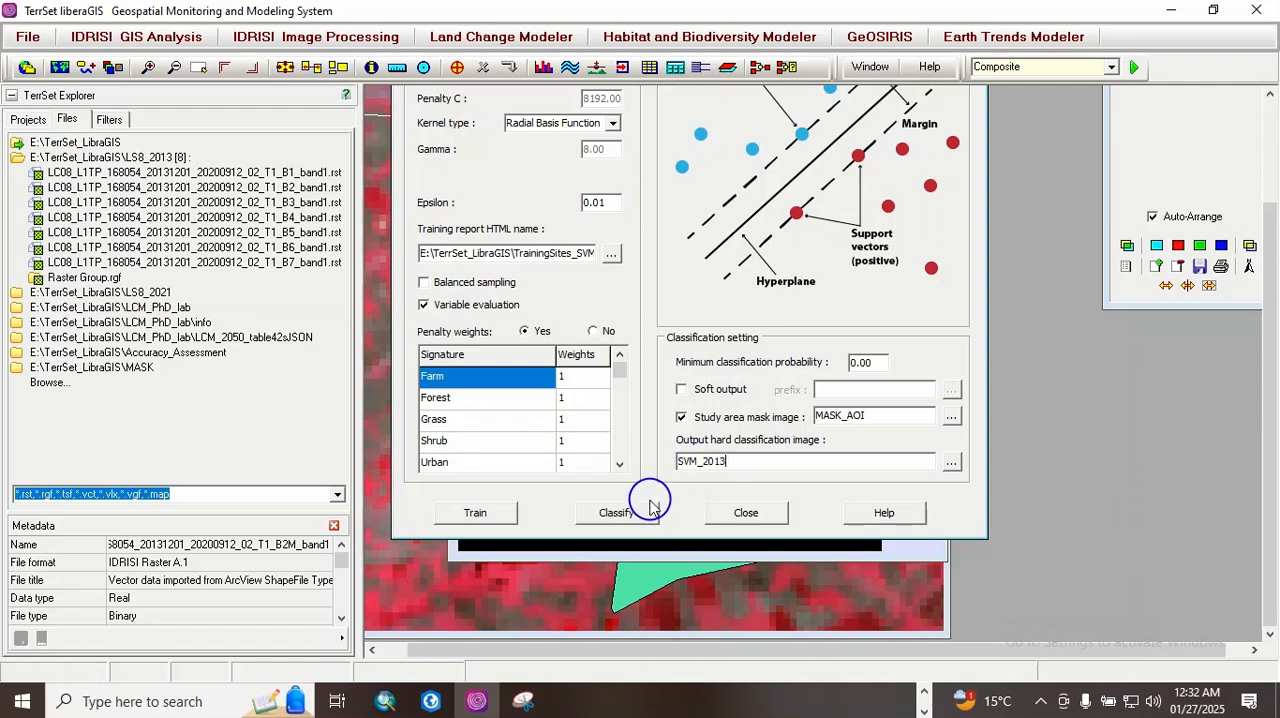
click(620, 514)
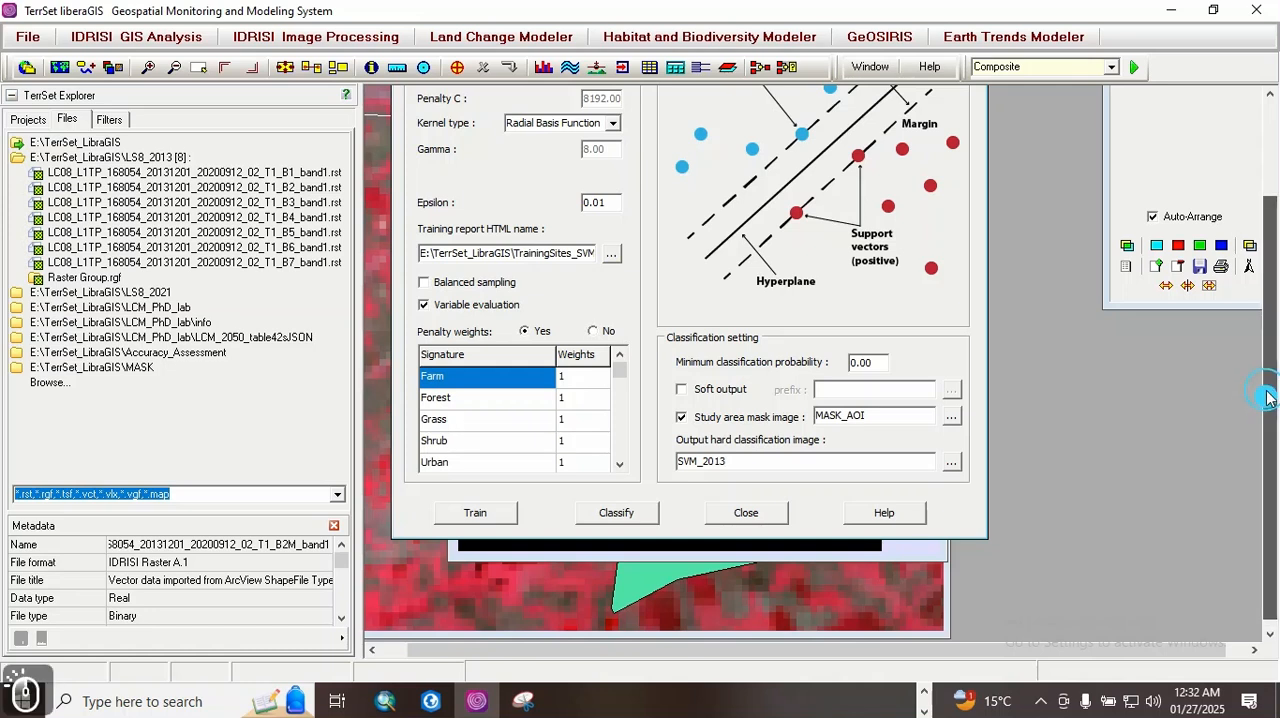
drag(1266, 398, 1264, 320)
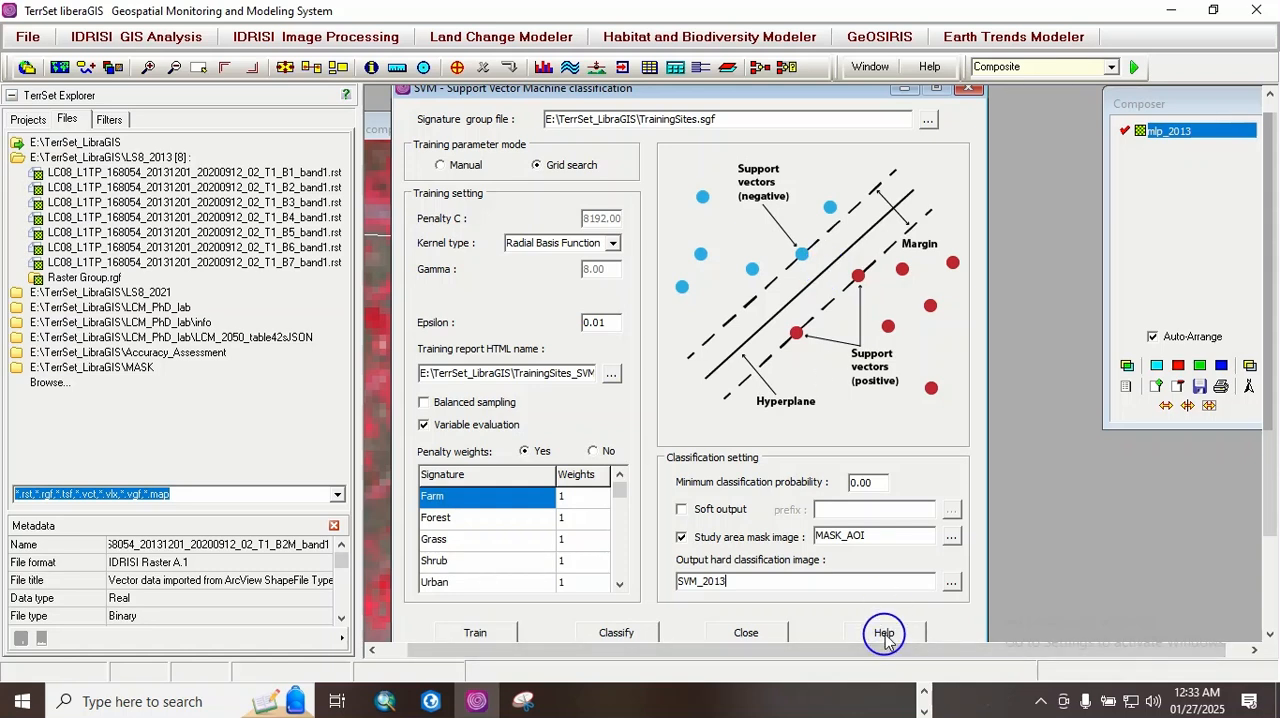
click(622, 634)
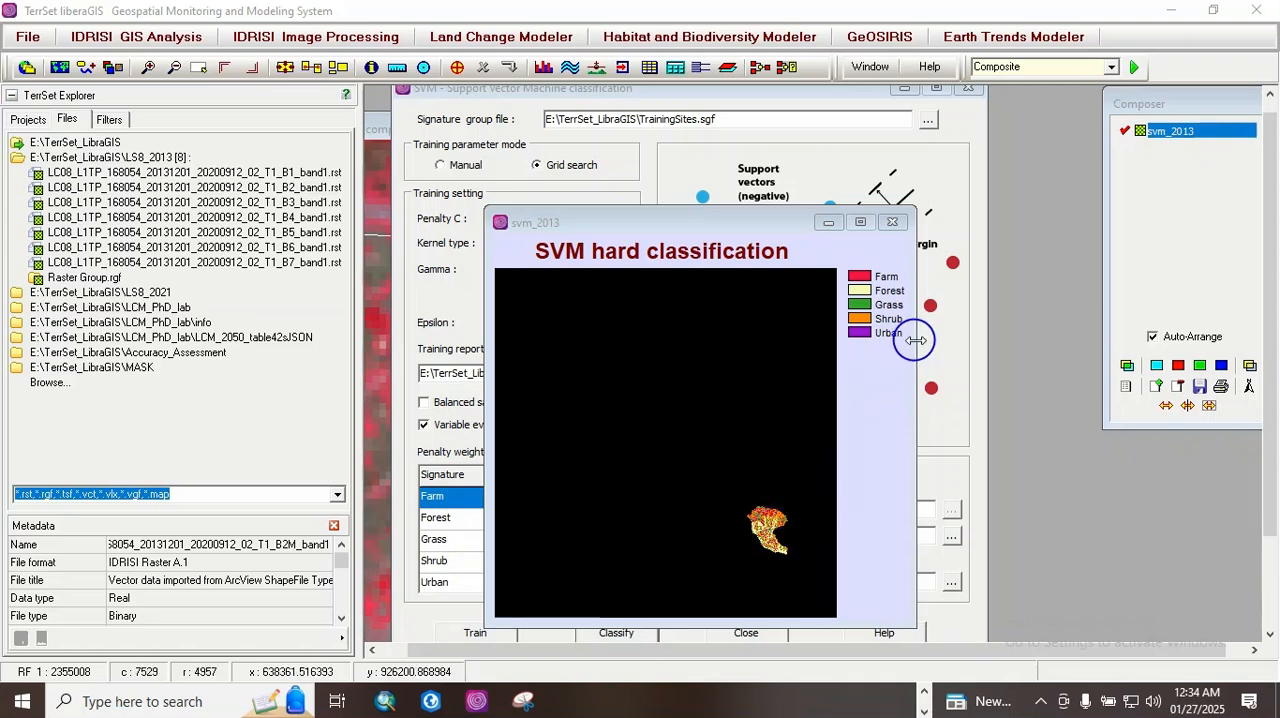
Step: Enlarge the svm_2013 map and zoom in on the classified watershed to examine its land cover pattern
drag(915, 341, 1008, 341)
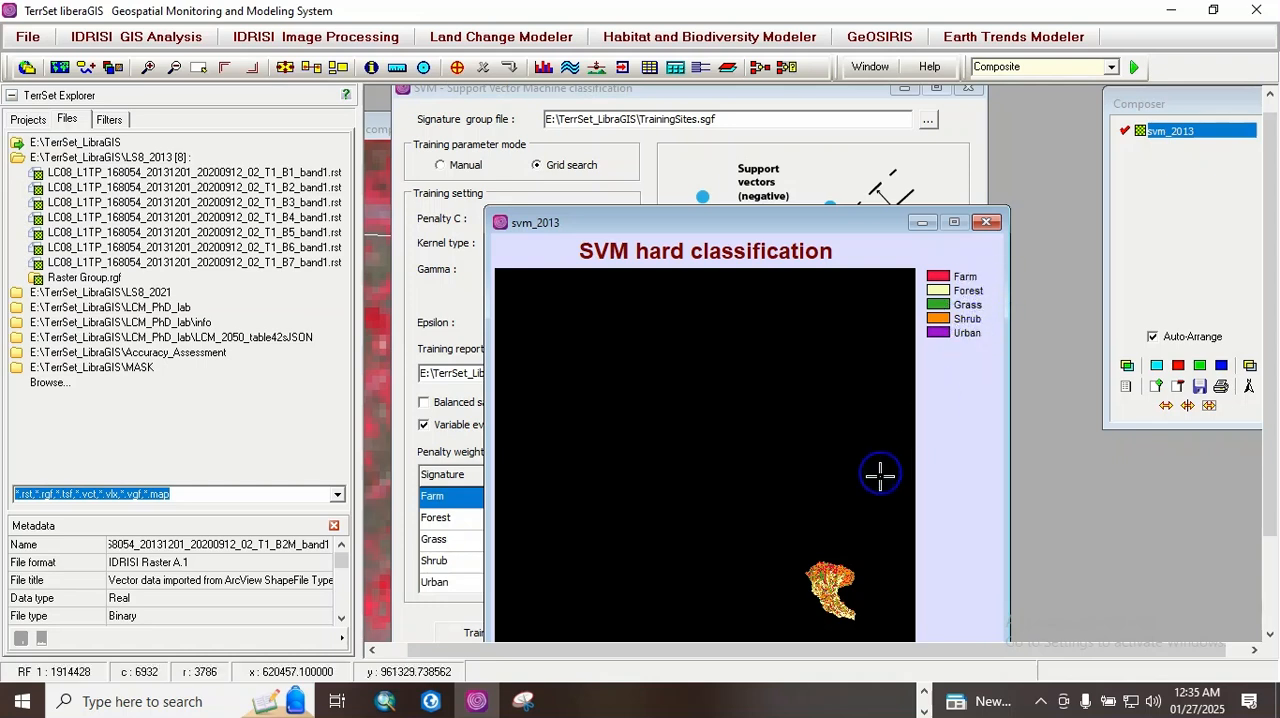
key(Page_Down)
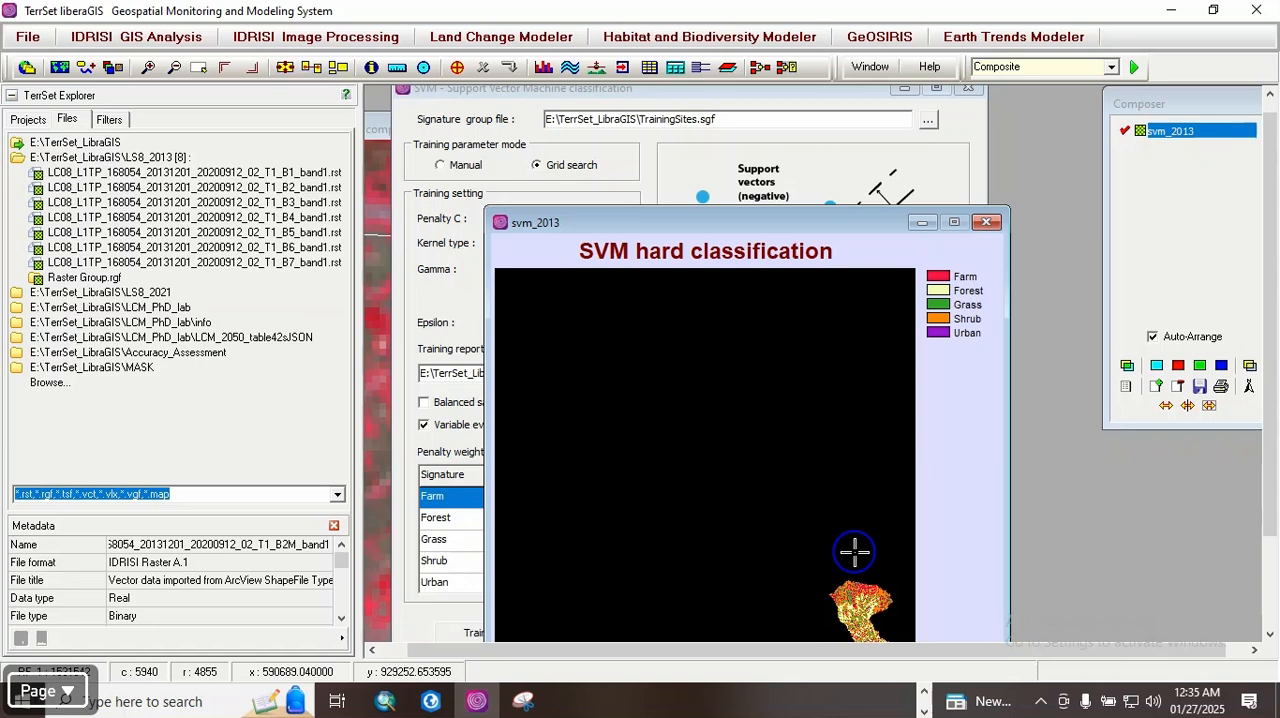
key(Right)
key(Right)
key(Right)
key(Up)
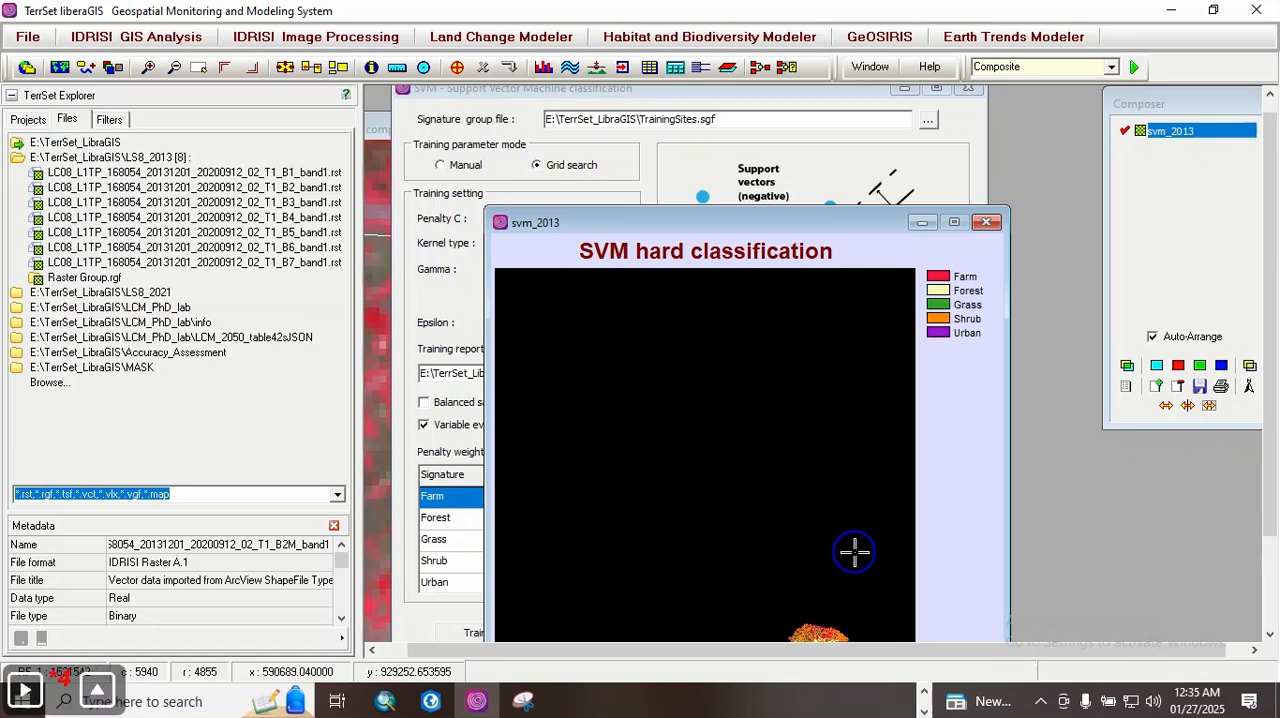
key(Down)
key(Down)
key(Down)
key(Down)
key(Right)
key(Right)
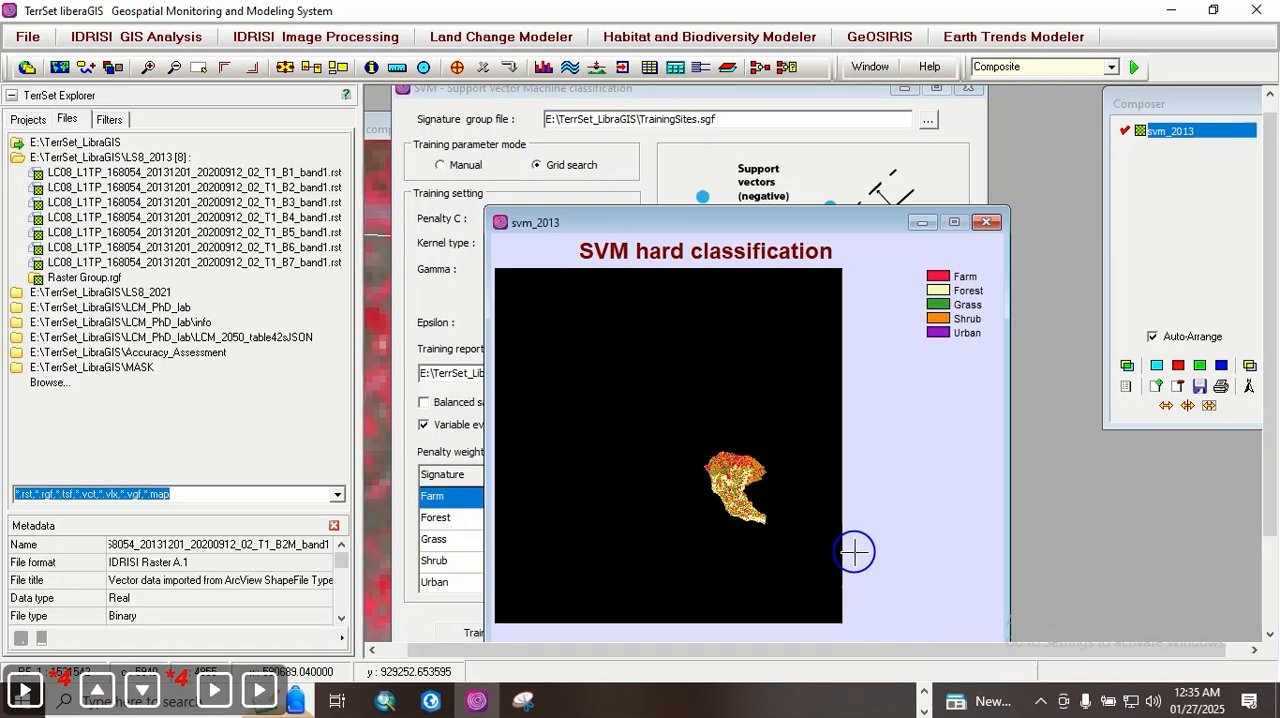
key(Page_Down)
key(Page_Down)
key(Page_Down)
key(Right)
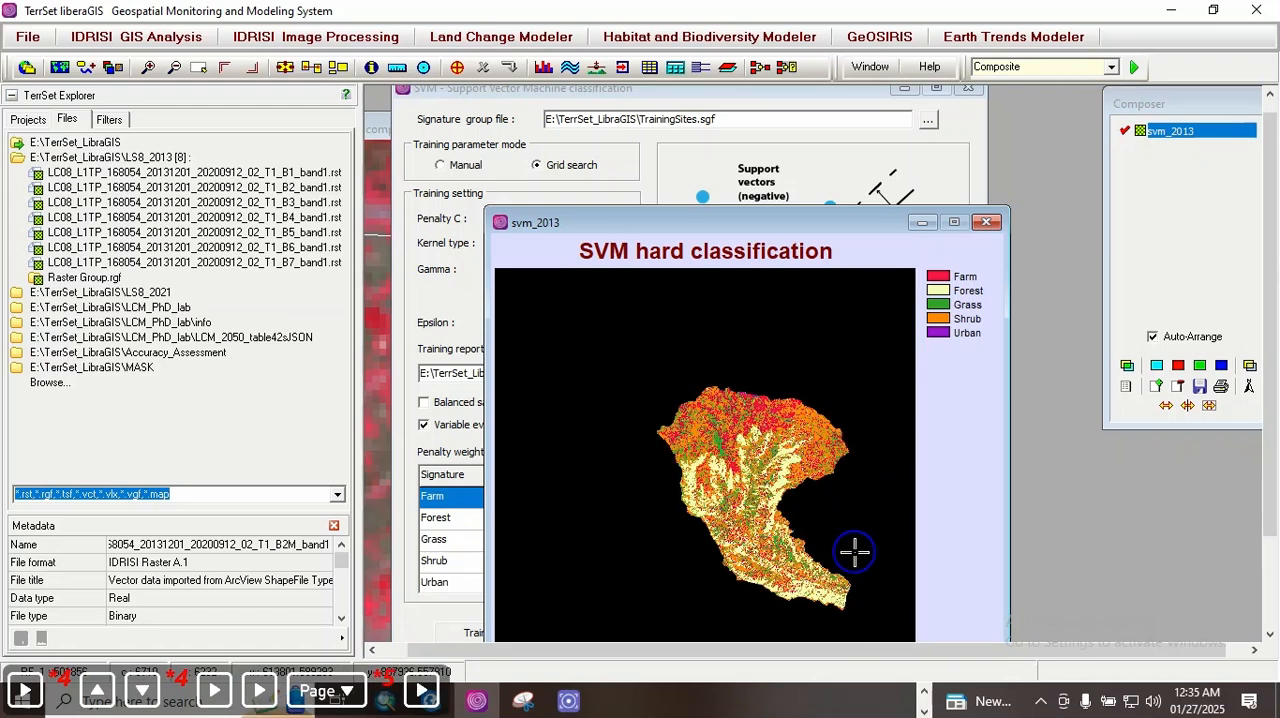
key(Right)
key(Page_Down)
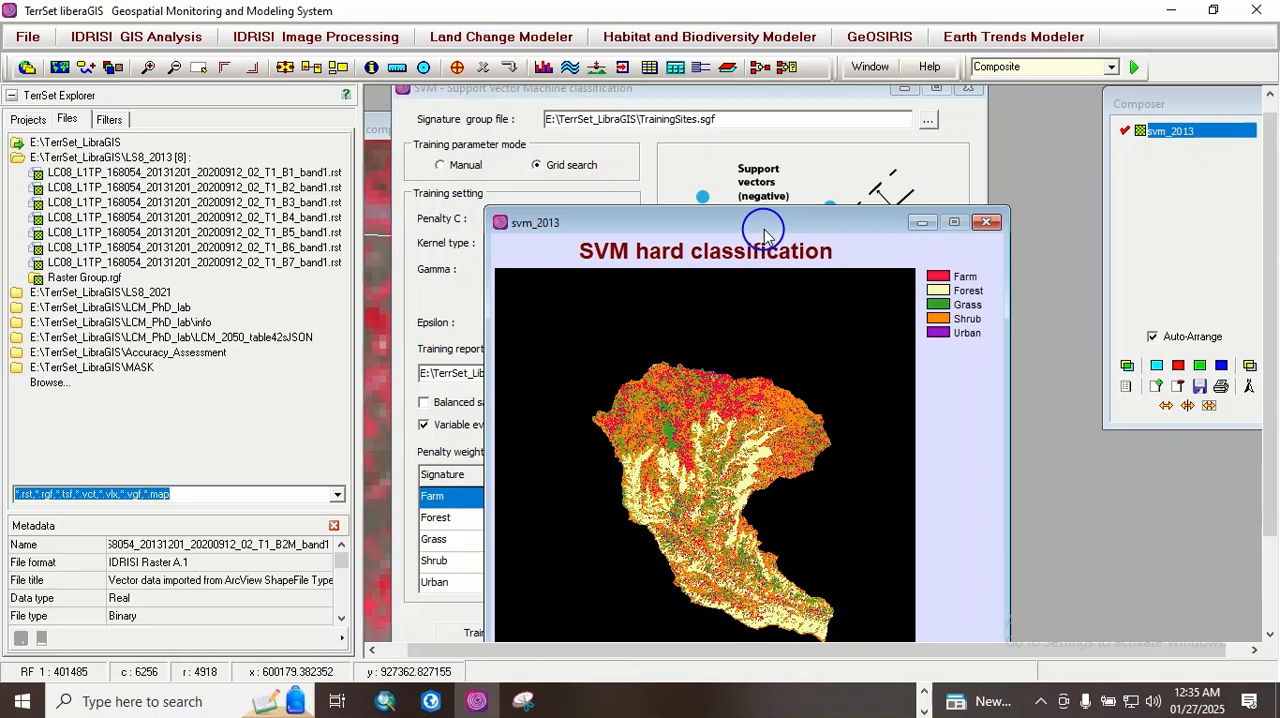
drag(763, 232, 736, 141)
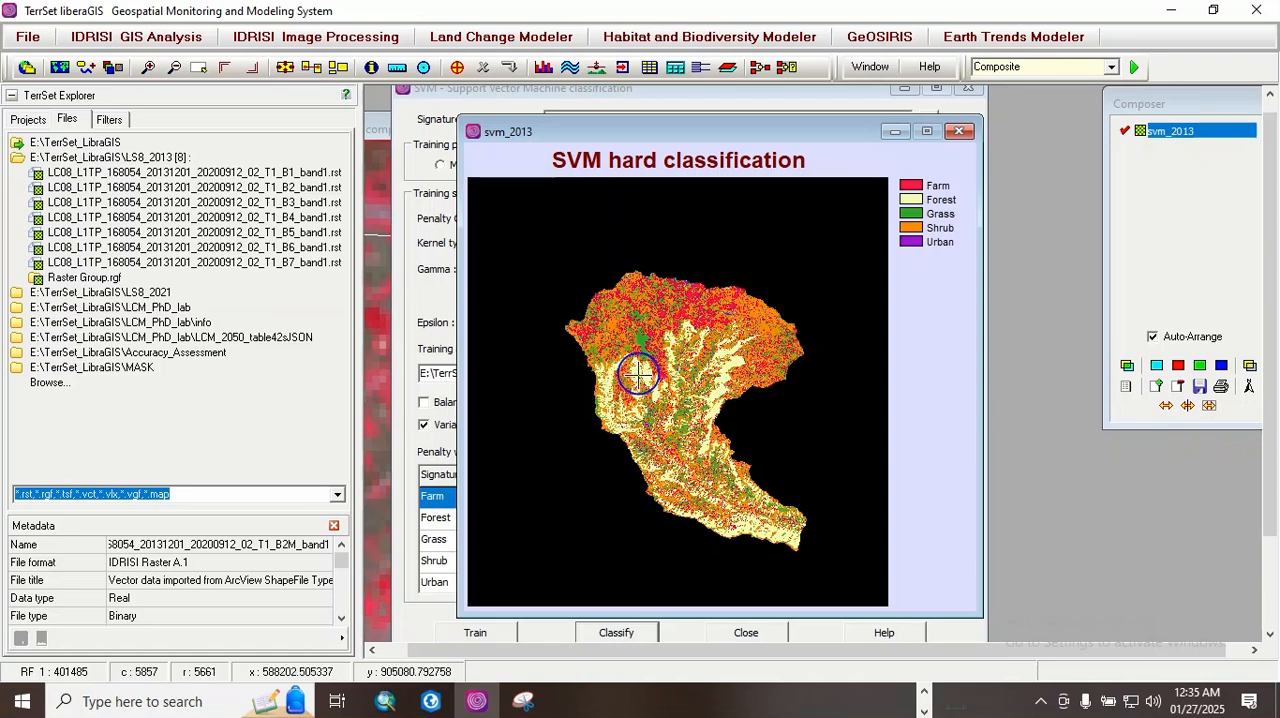
Step: Calculate the class areas of SVM_2013 in hectares, examine the area table including category 0, and close the results
right_click(933, 229)
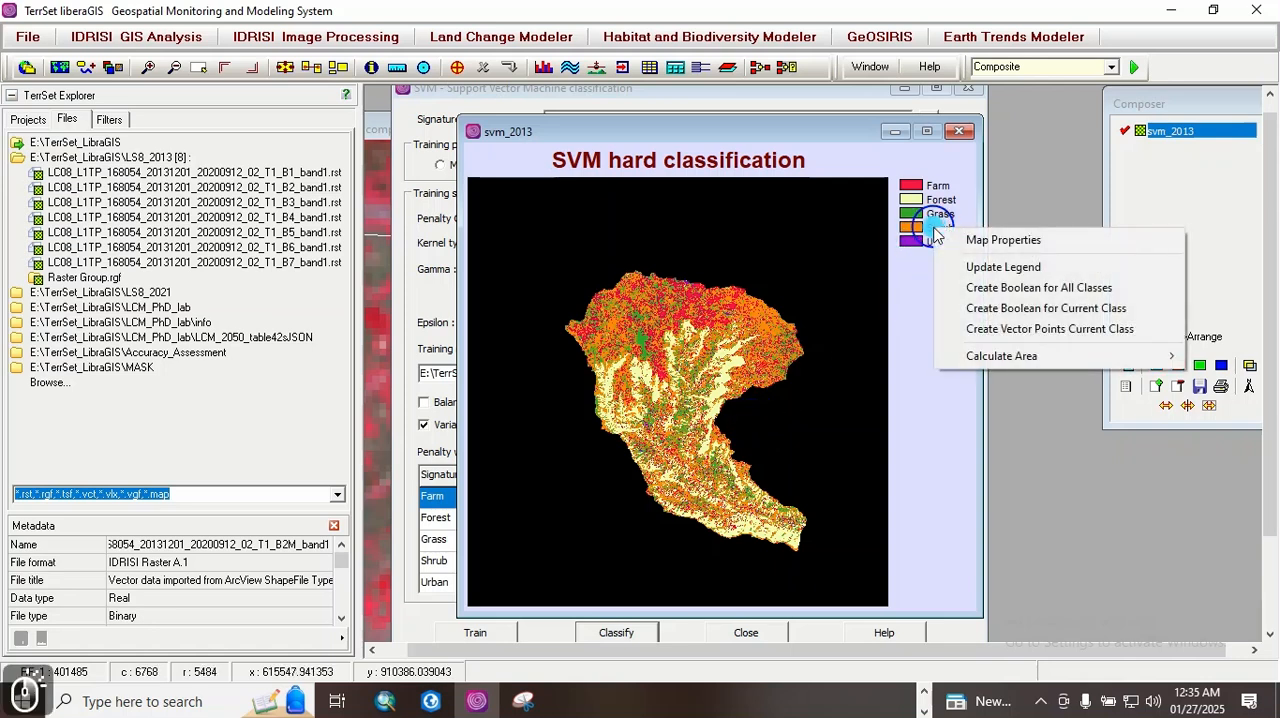
mouse_move(1020, 357)
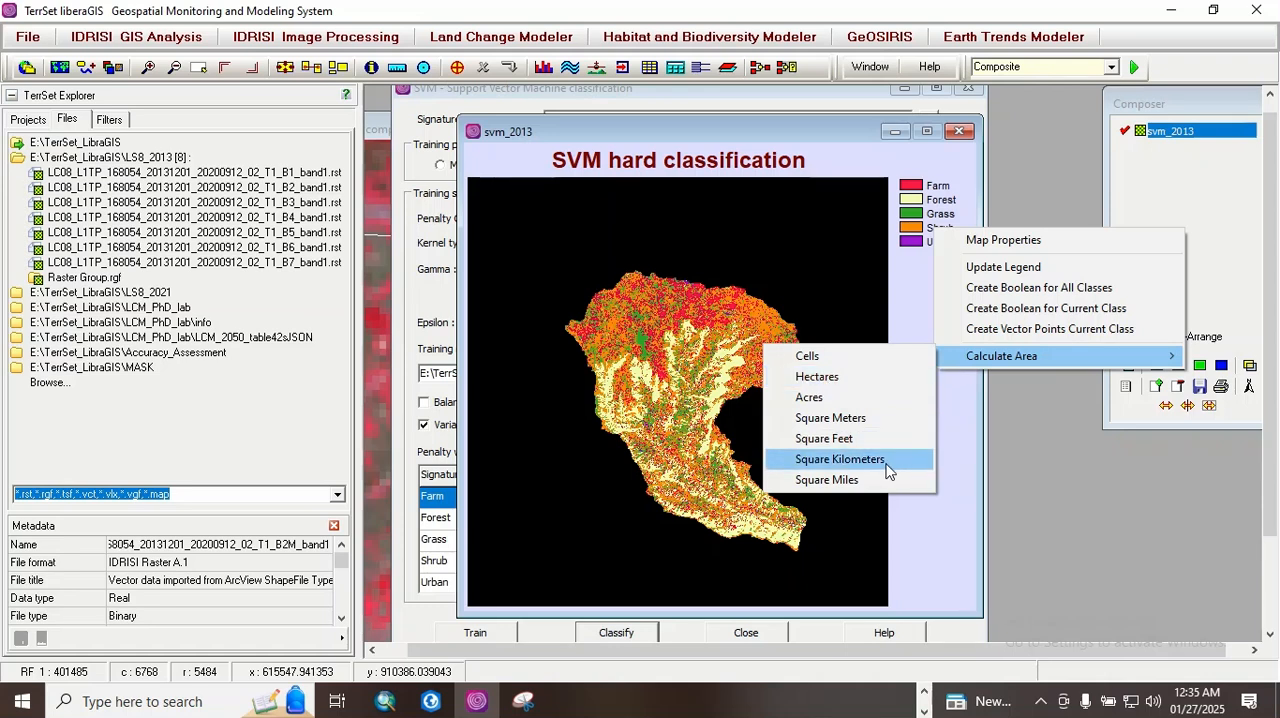
click(829, 376)
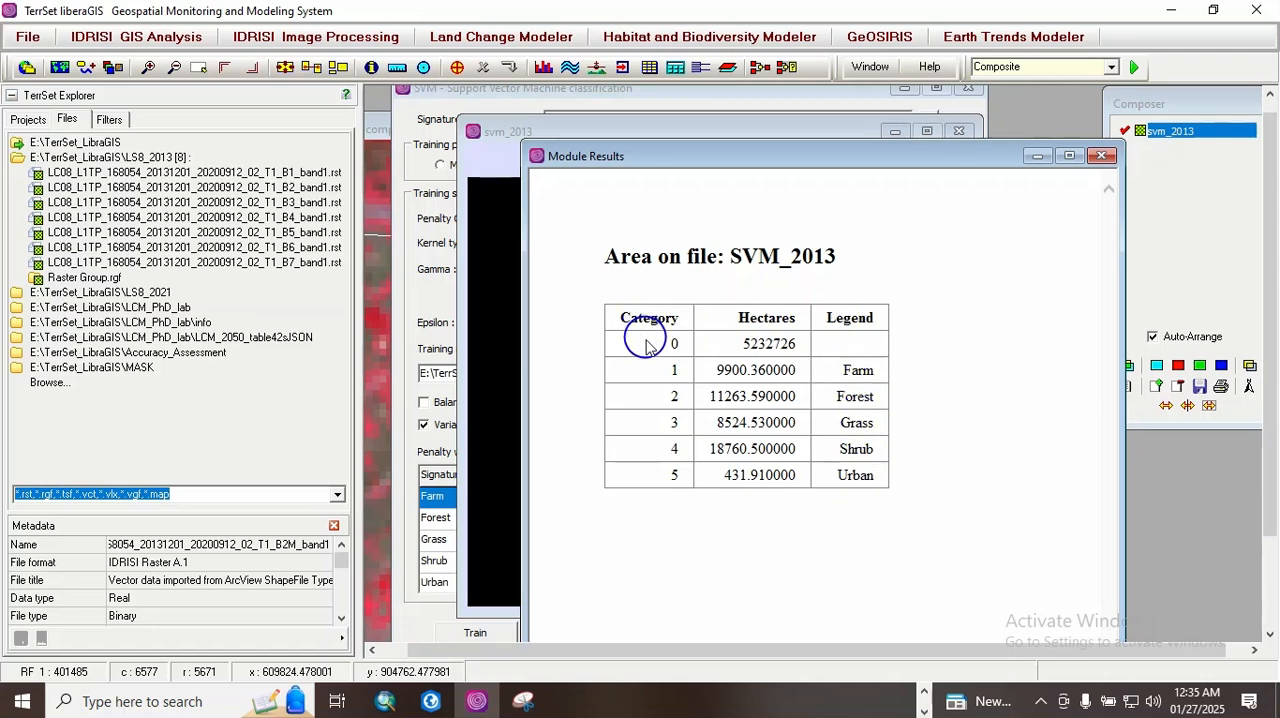
drag(674, 345, 823, 337)
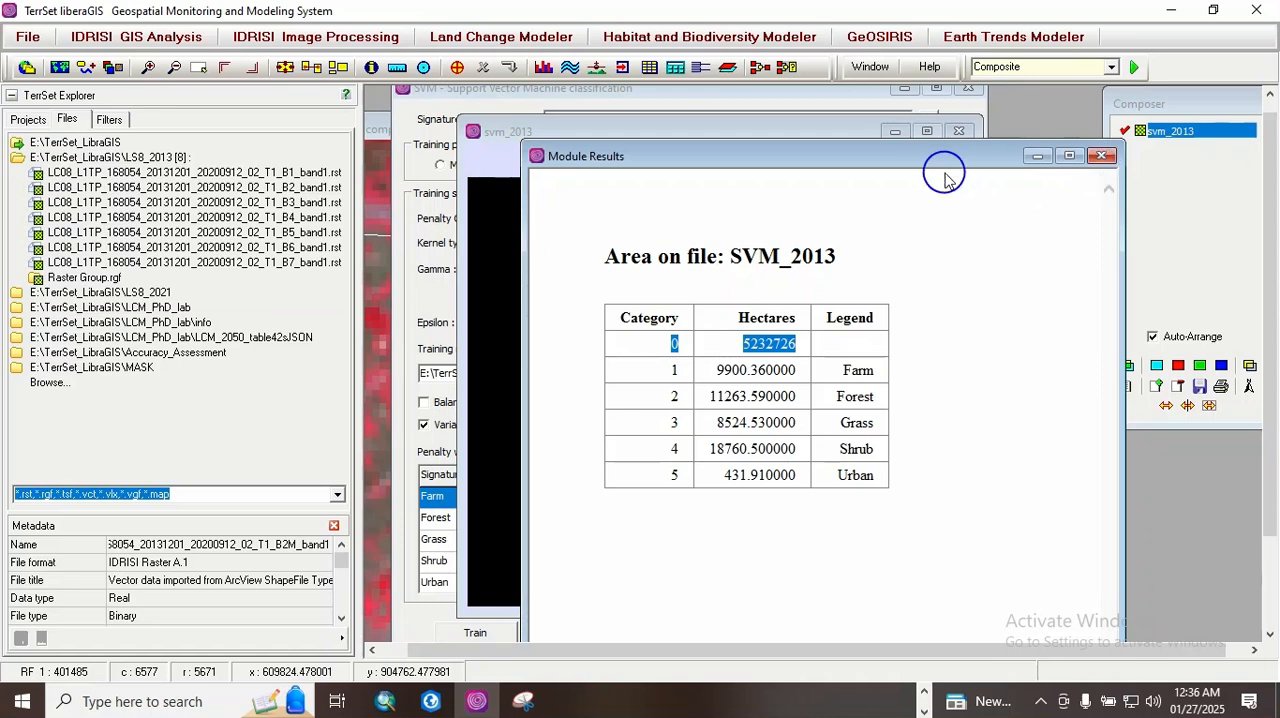
drag(937, 151, 1057, 139)
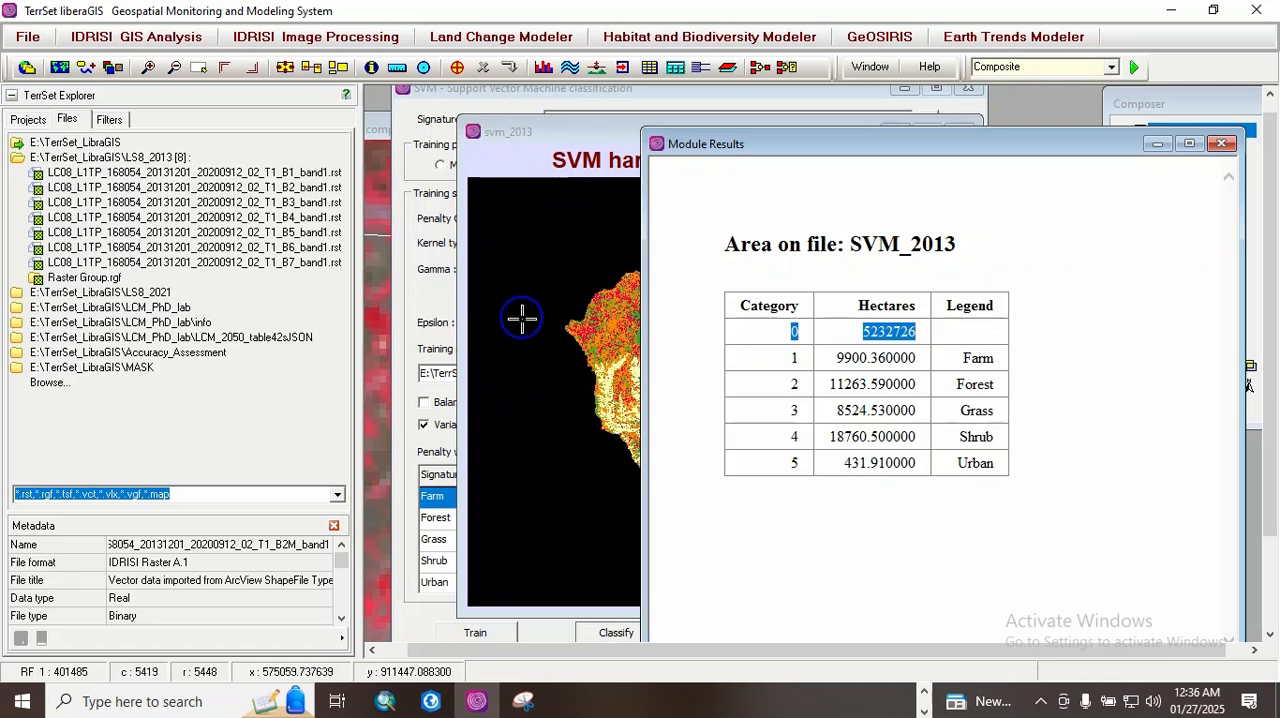
click(1222, 143)
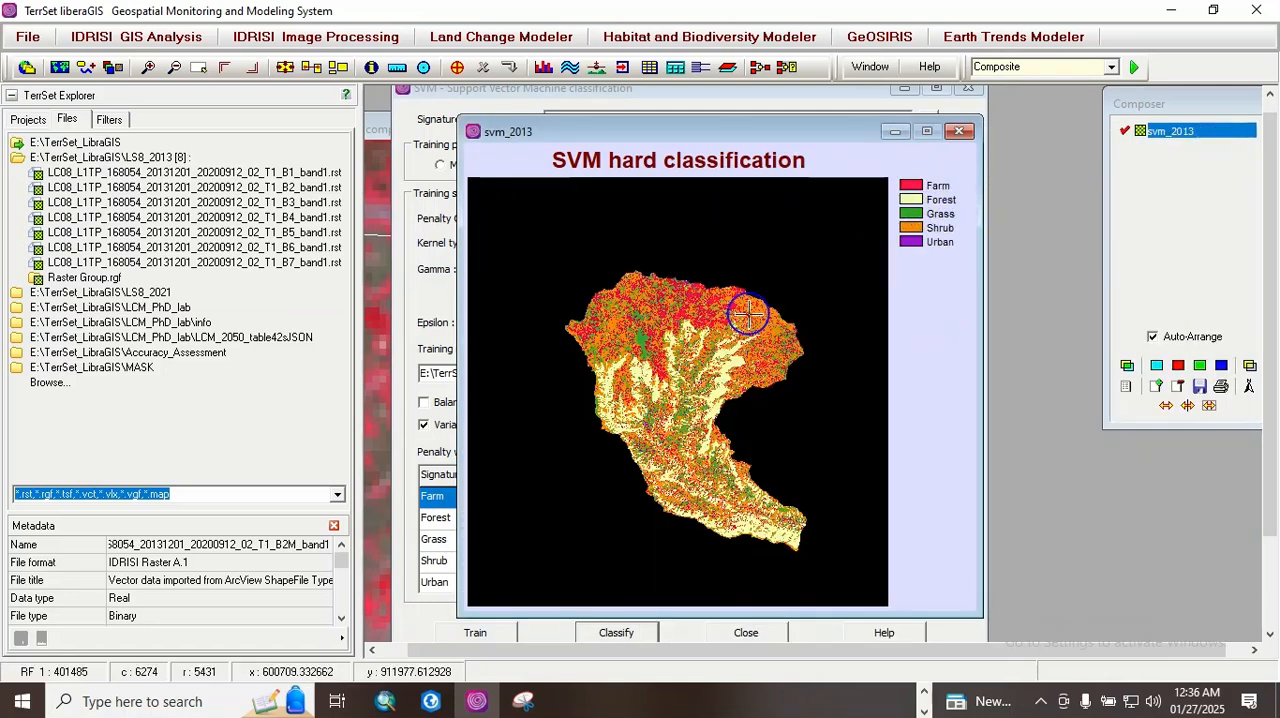
Step: Close the svm_2013 and mask_aoi maps and the SVM classification dialog
drag(626, 131, 650, 90)
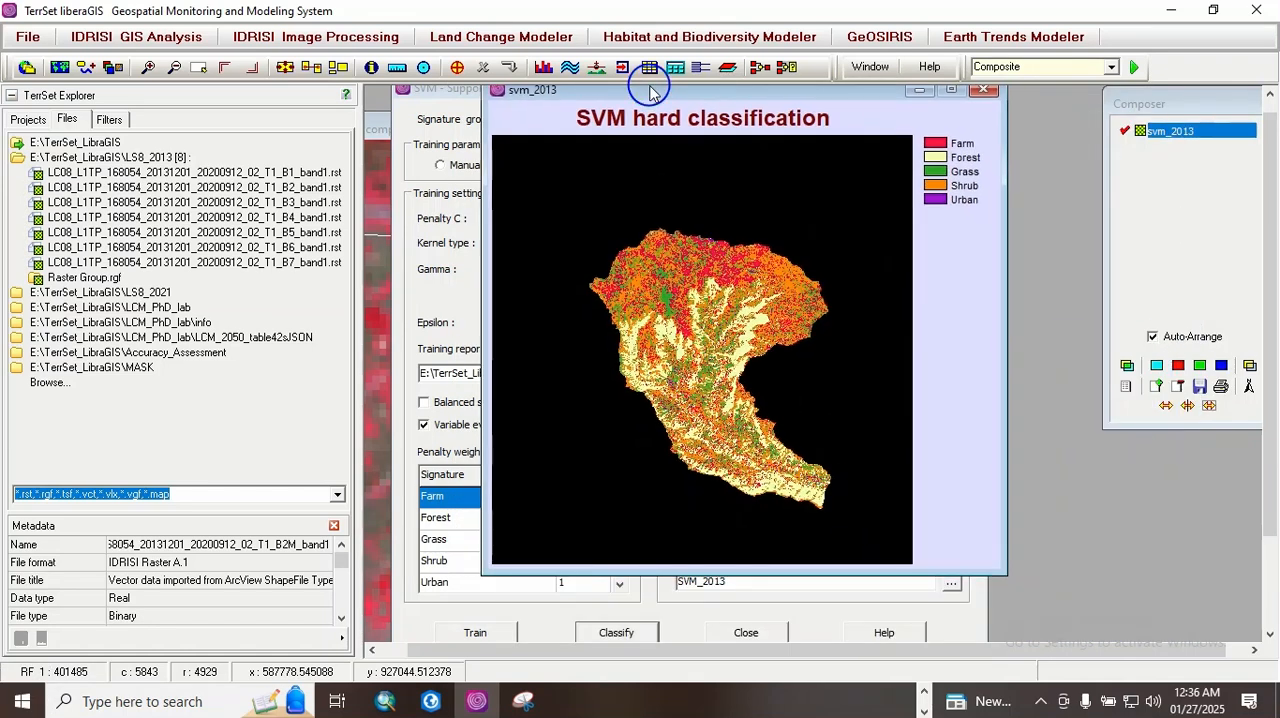
click(985, 92)
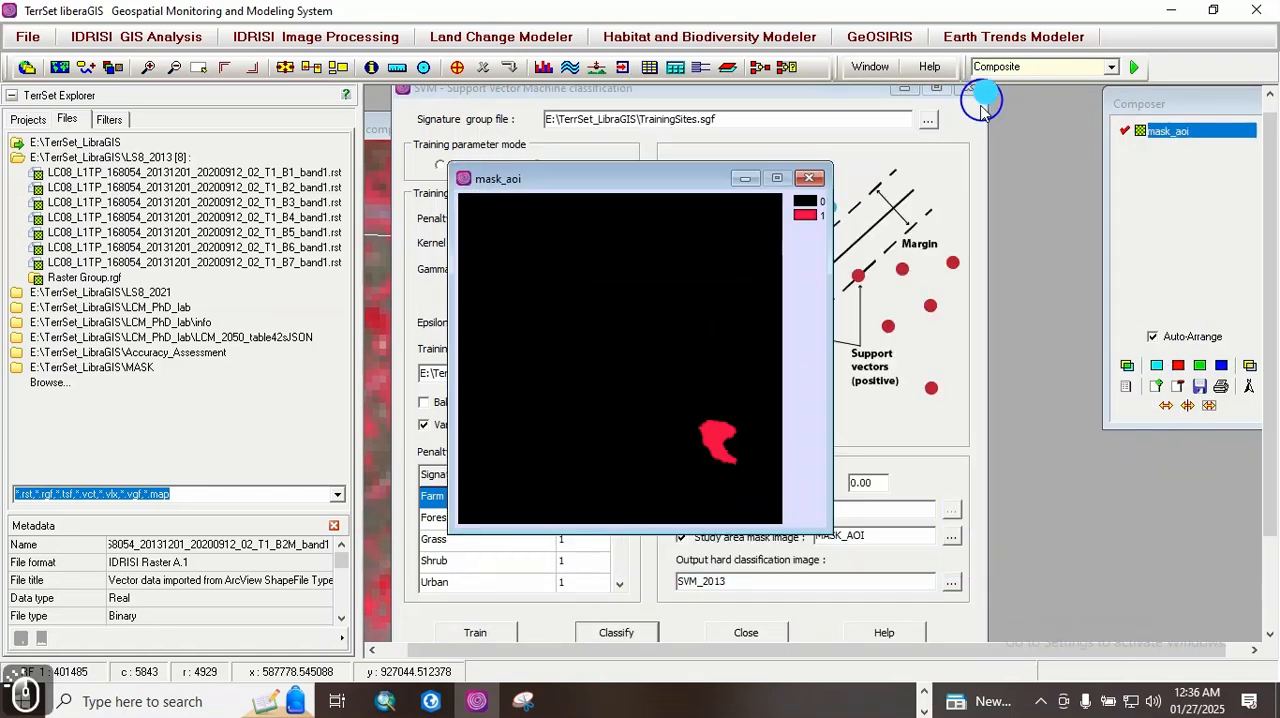
click(812, 179)
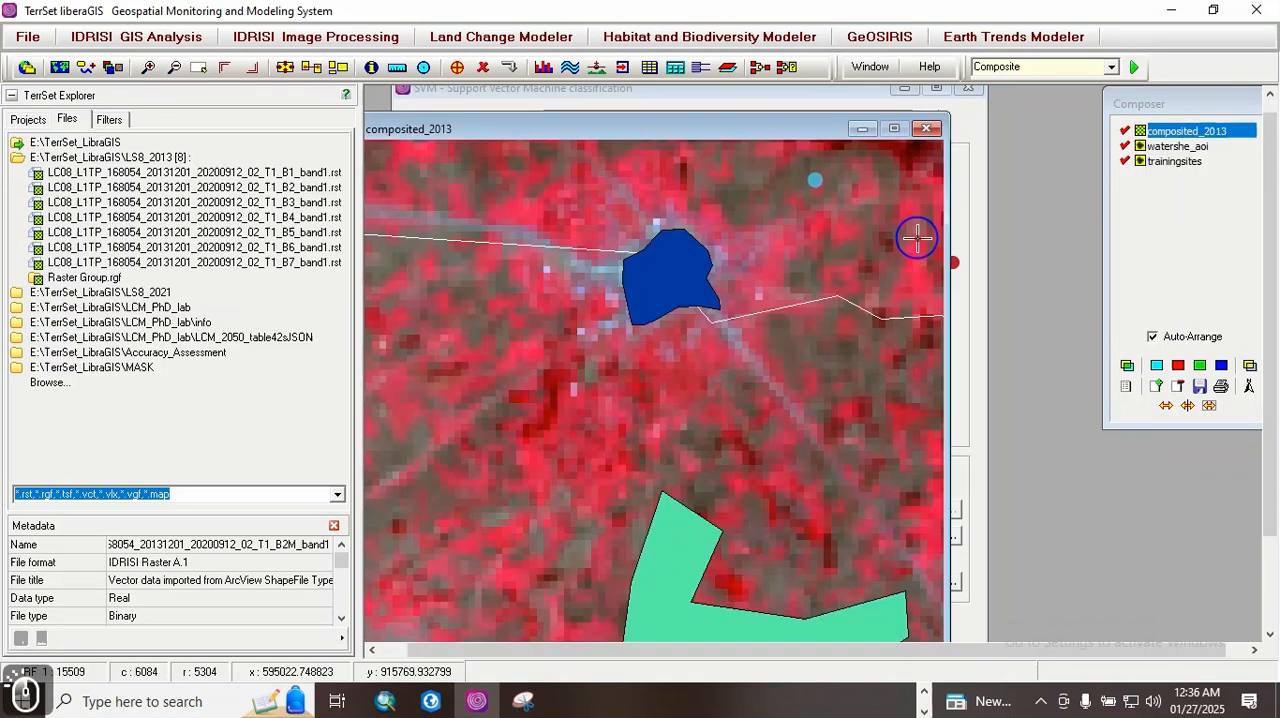
click(973, 108)
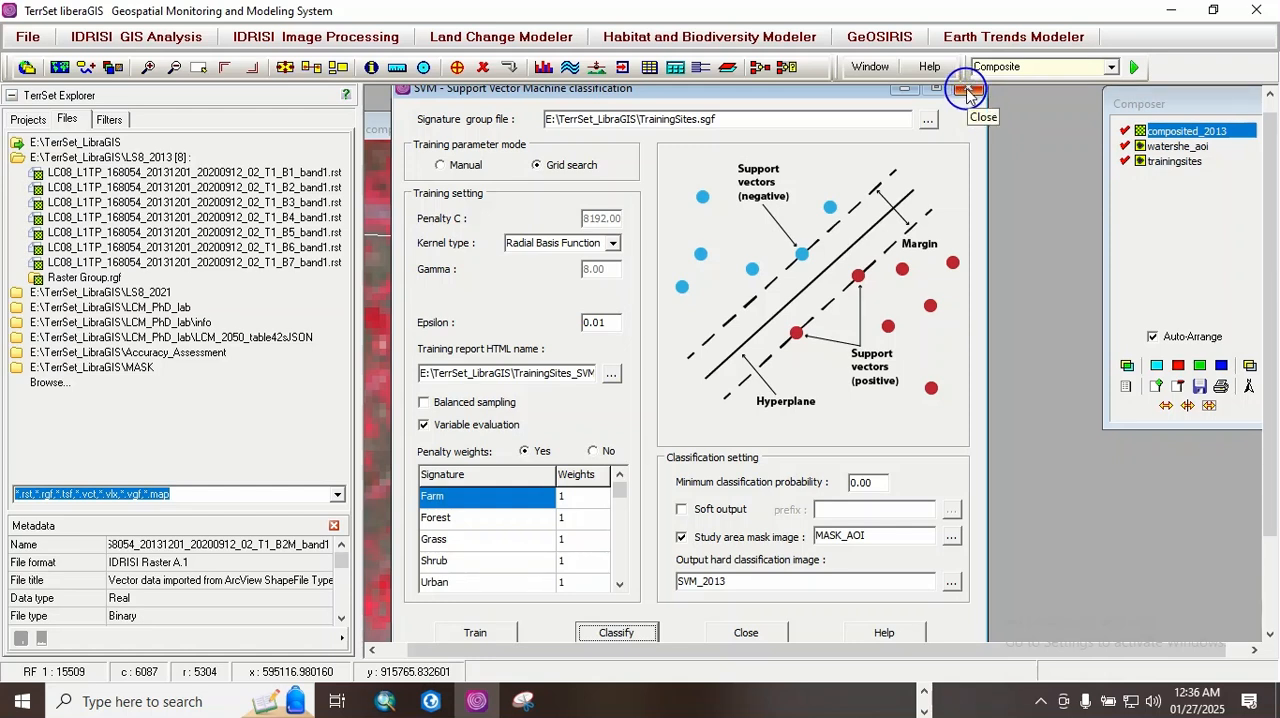
click(968, 92)
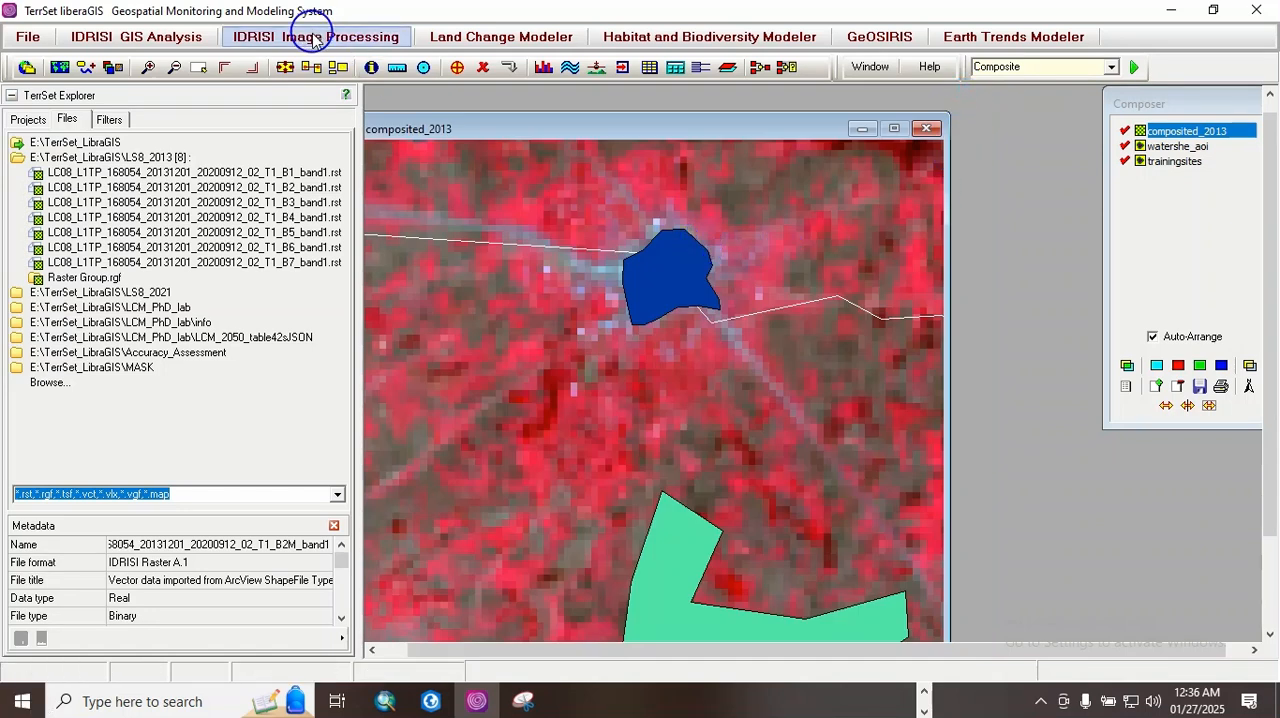
Step: Open the DecisionForest hard classifier and reposition its dialog so that all its settings can be seen
click(313, 37)
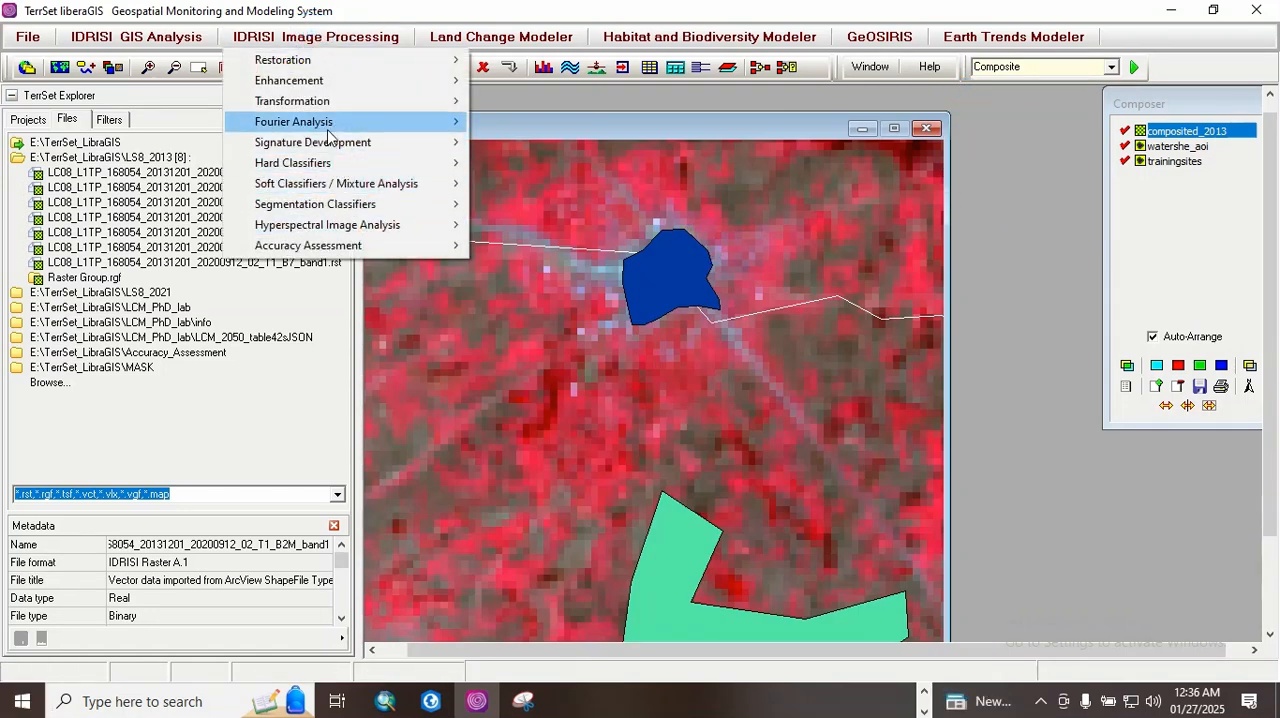
mouse_move(325, 167)
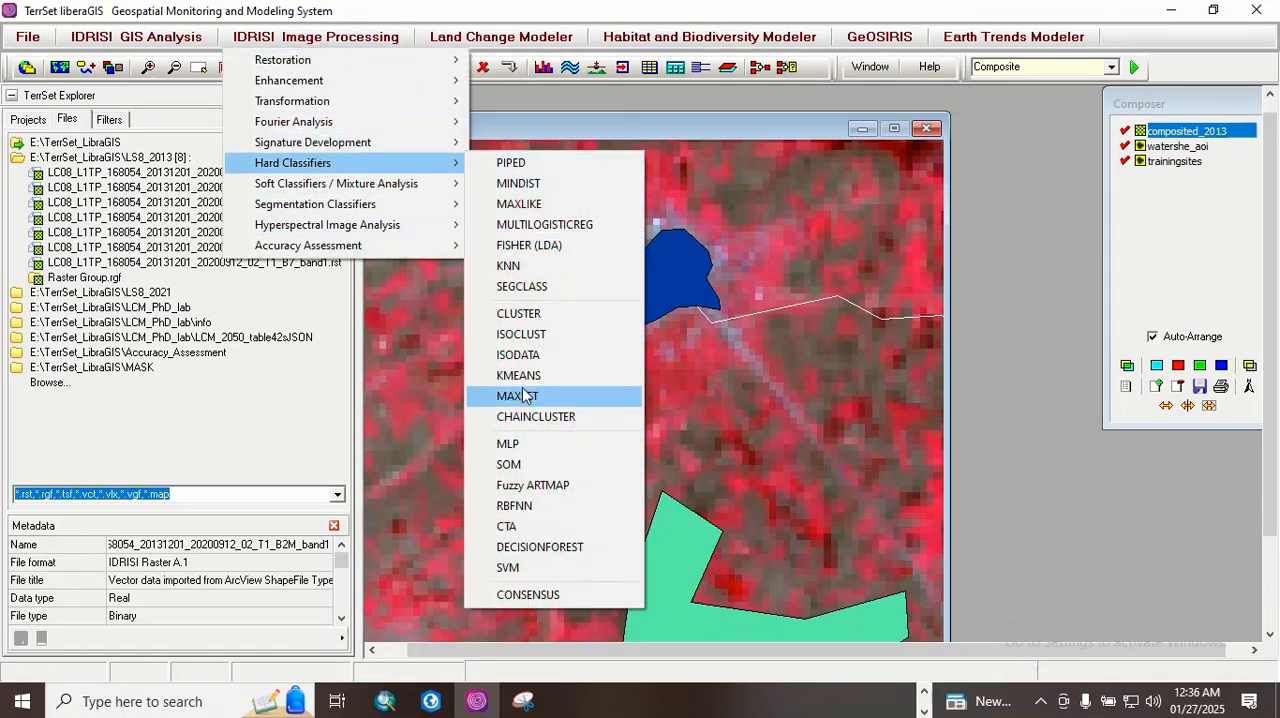
click(523, 548)
click(779, 193)
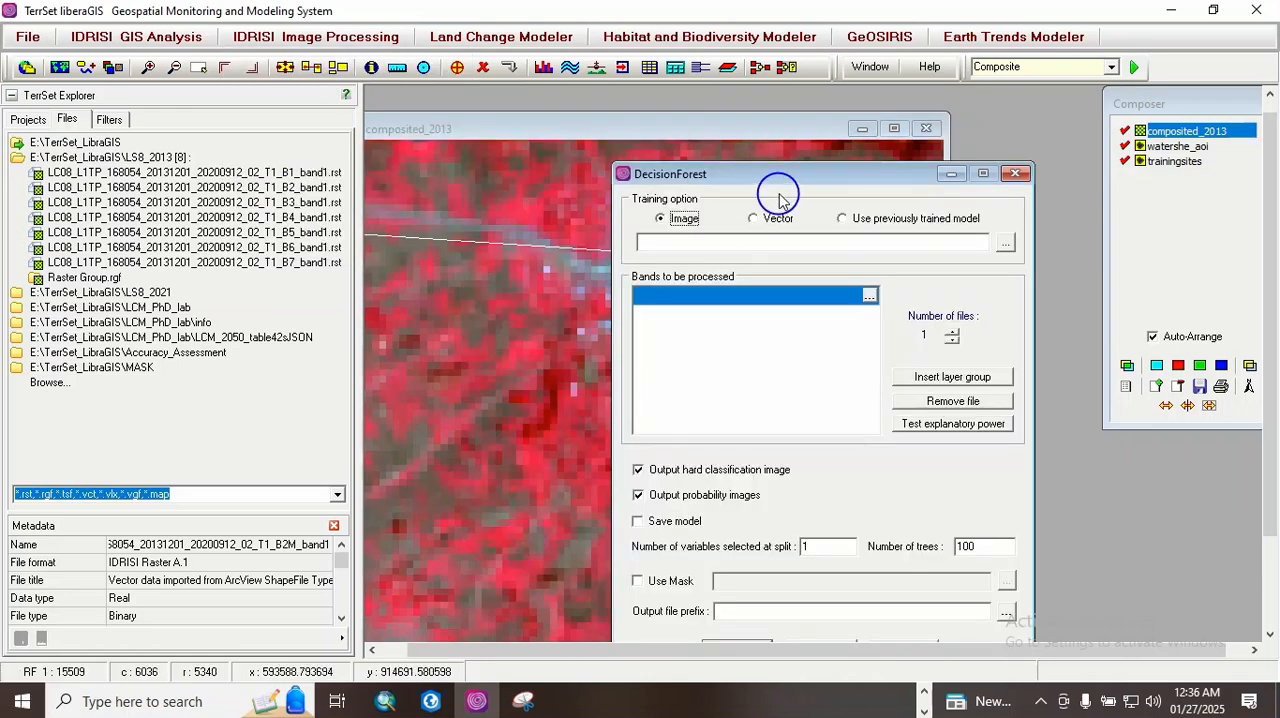
drag(777, 177, 743, 173)
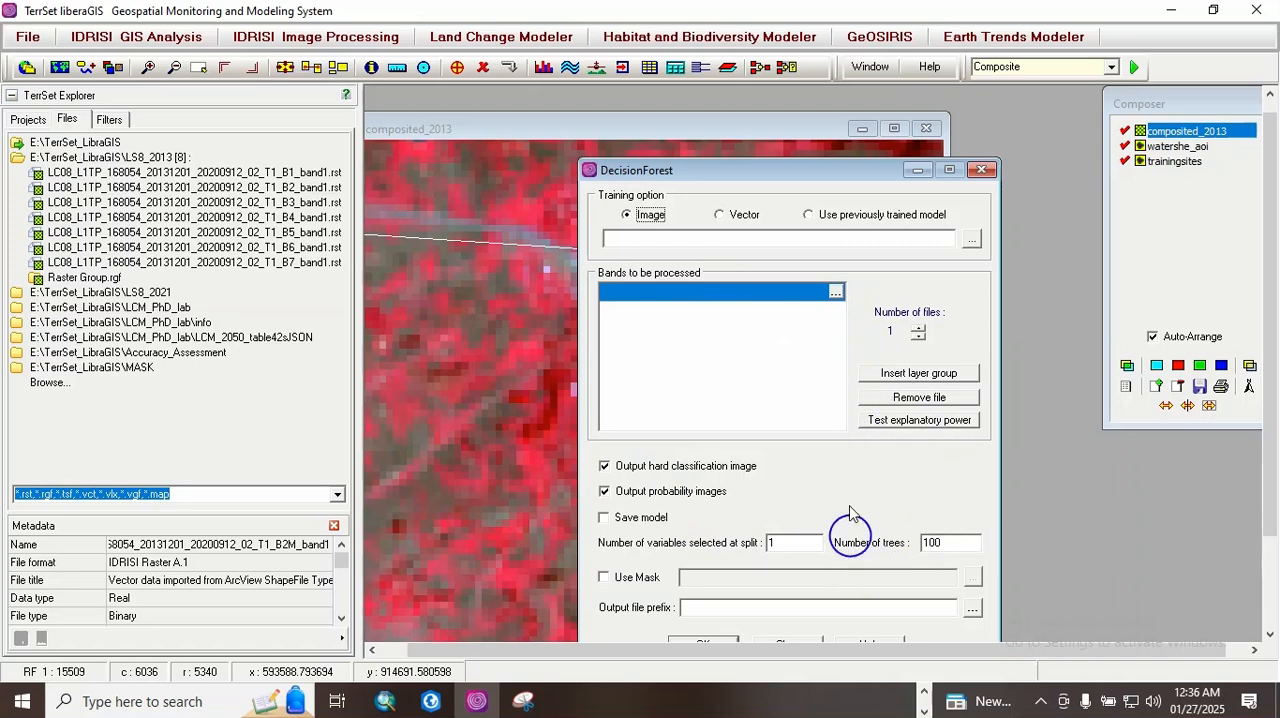
drag(775, 178, 764, 130)
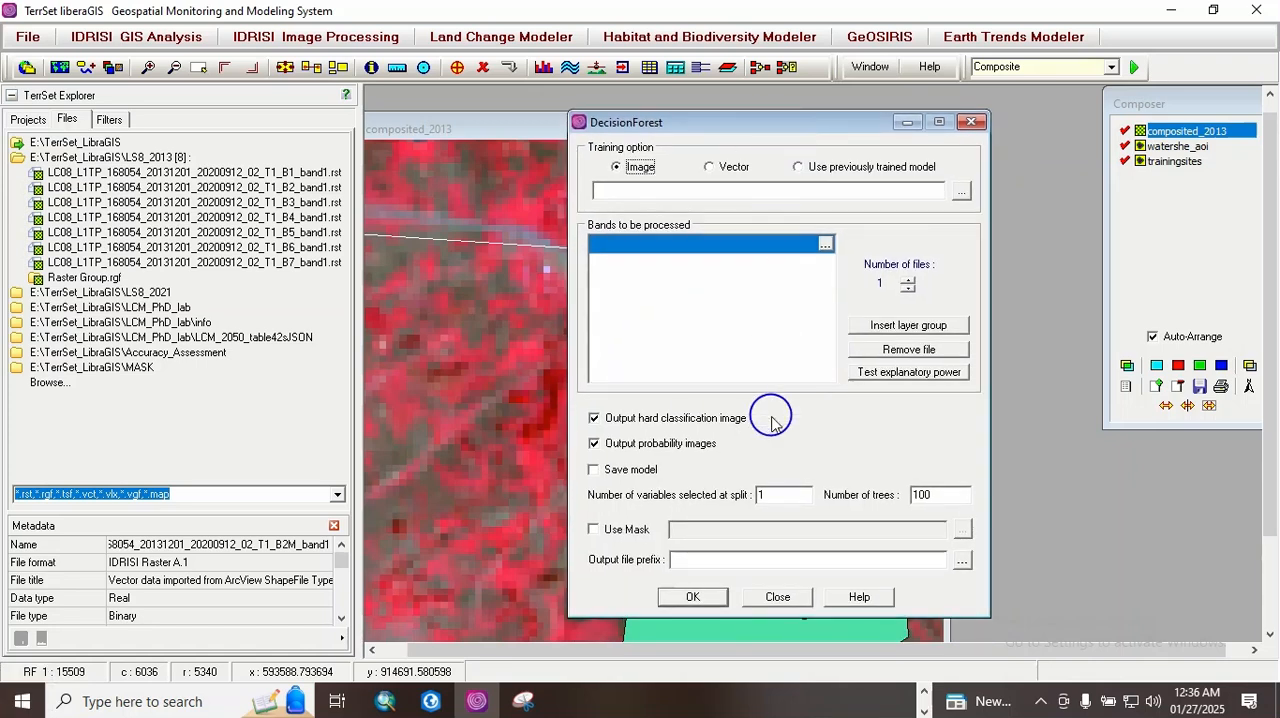
Step: Insert the Raster Group of LS8_2013 as the bands to be processed, with the number of files set to 6
click(908, 282)
click(908, 282)
click(908, 282)
click(908, 282)
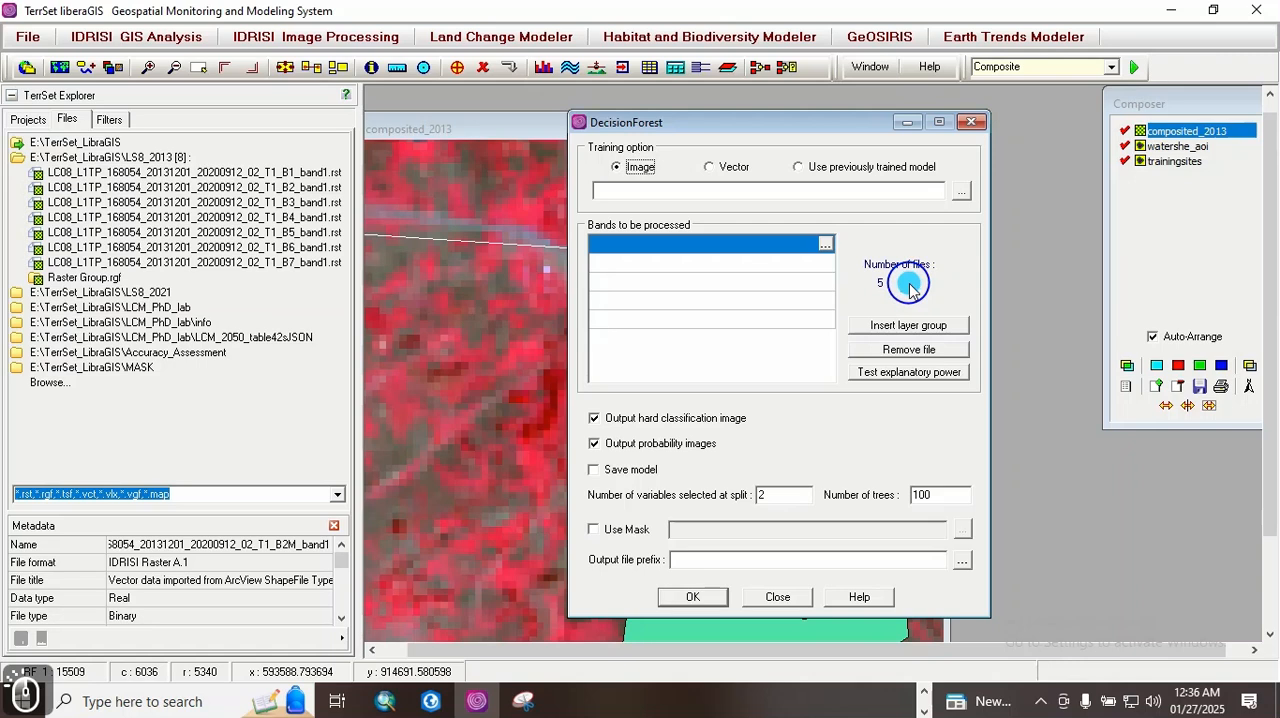
click(908, 282)
click(906, 328)
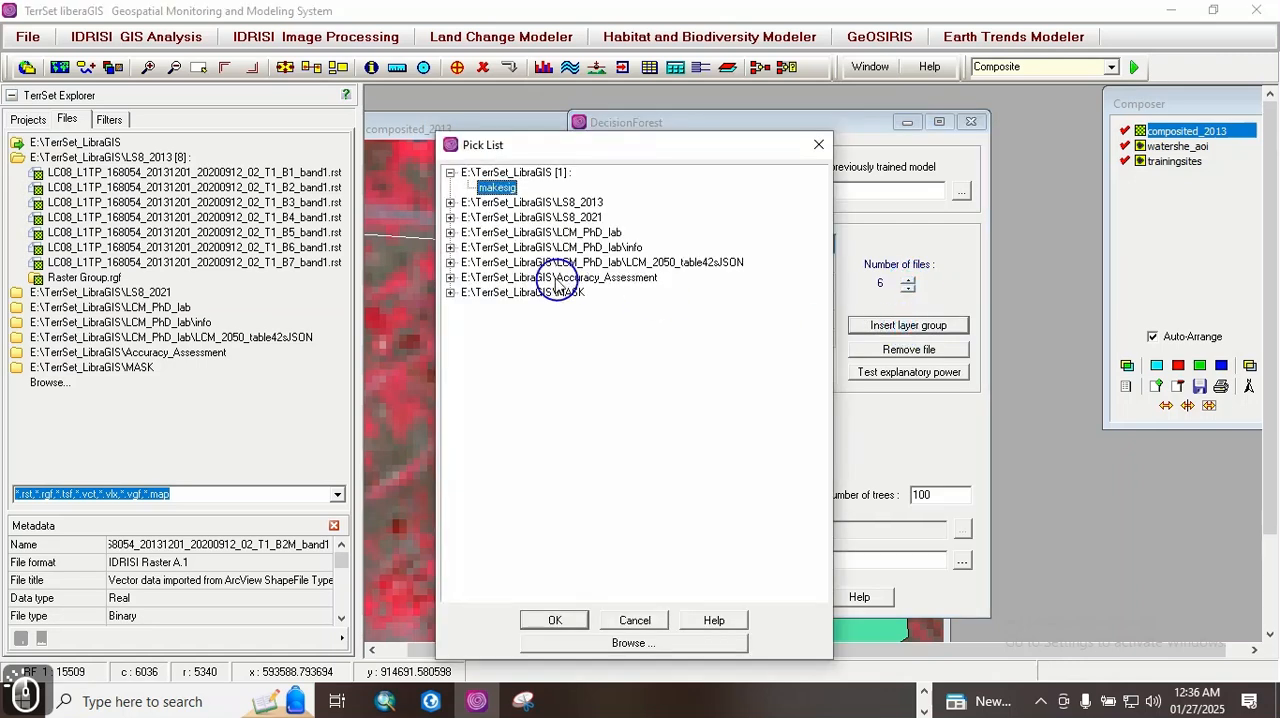
click(450, 203)
double_click(522, 218)
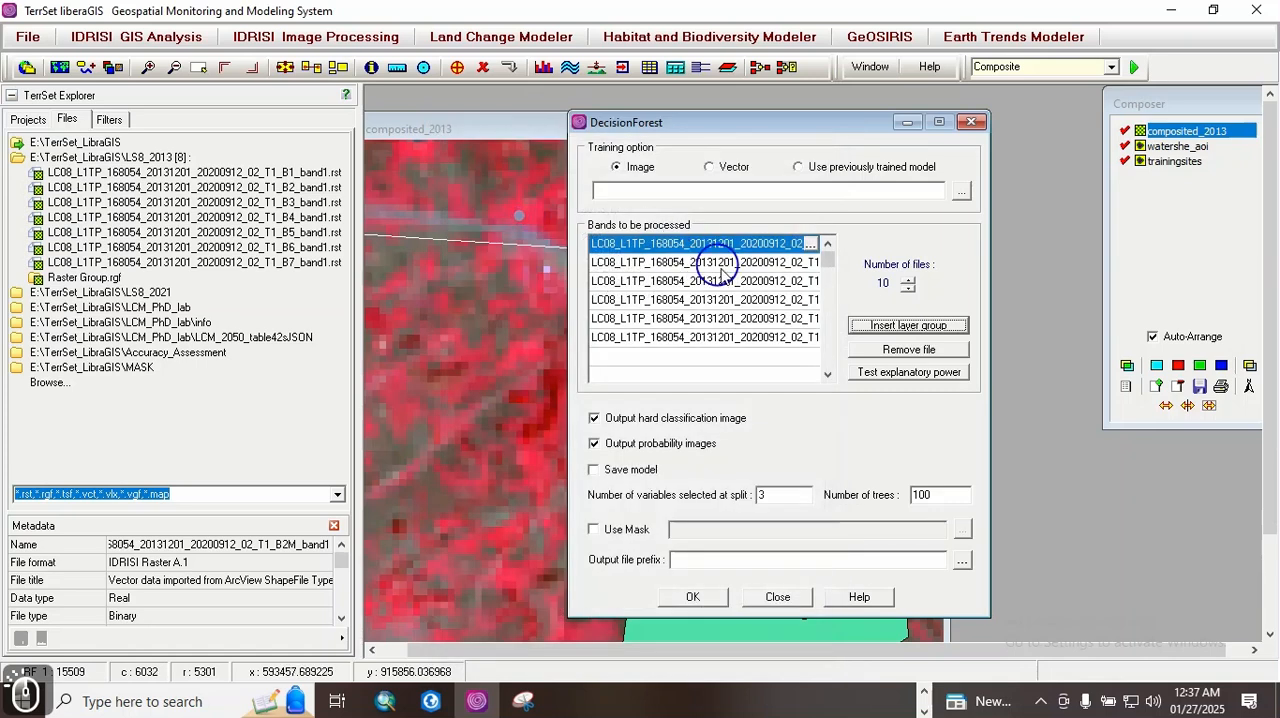
click(908, 288)
click(908, 288)
click(908, 288)
click(908, 288)
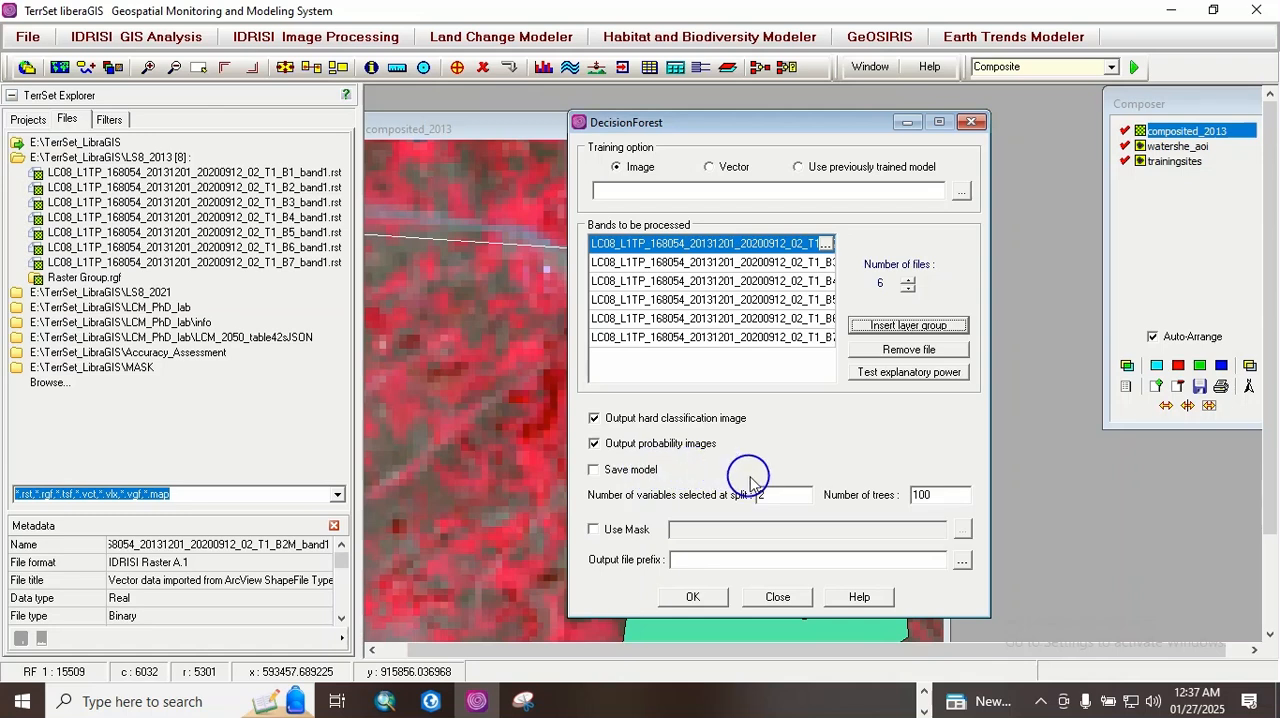
Step: Enable the mask for the classification and choose MASK_AOI as the mask image
click(593, 532)
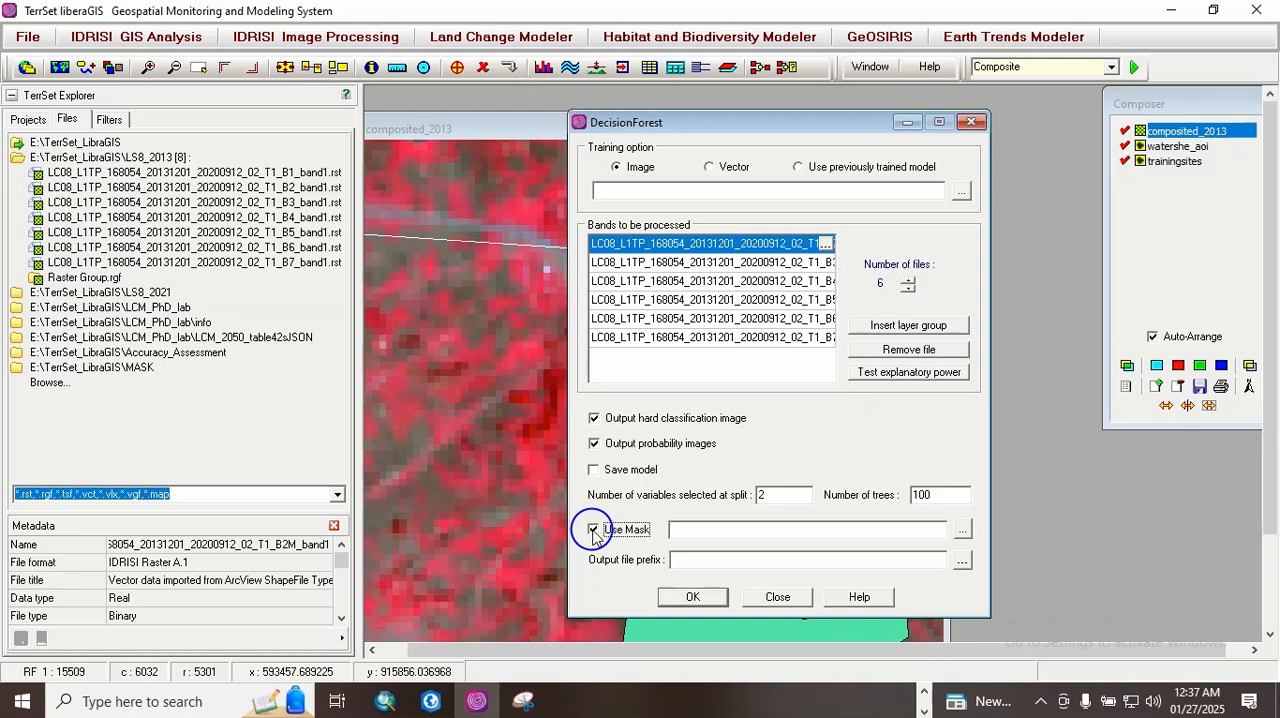
click(962, 529)
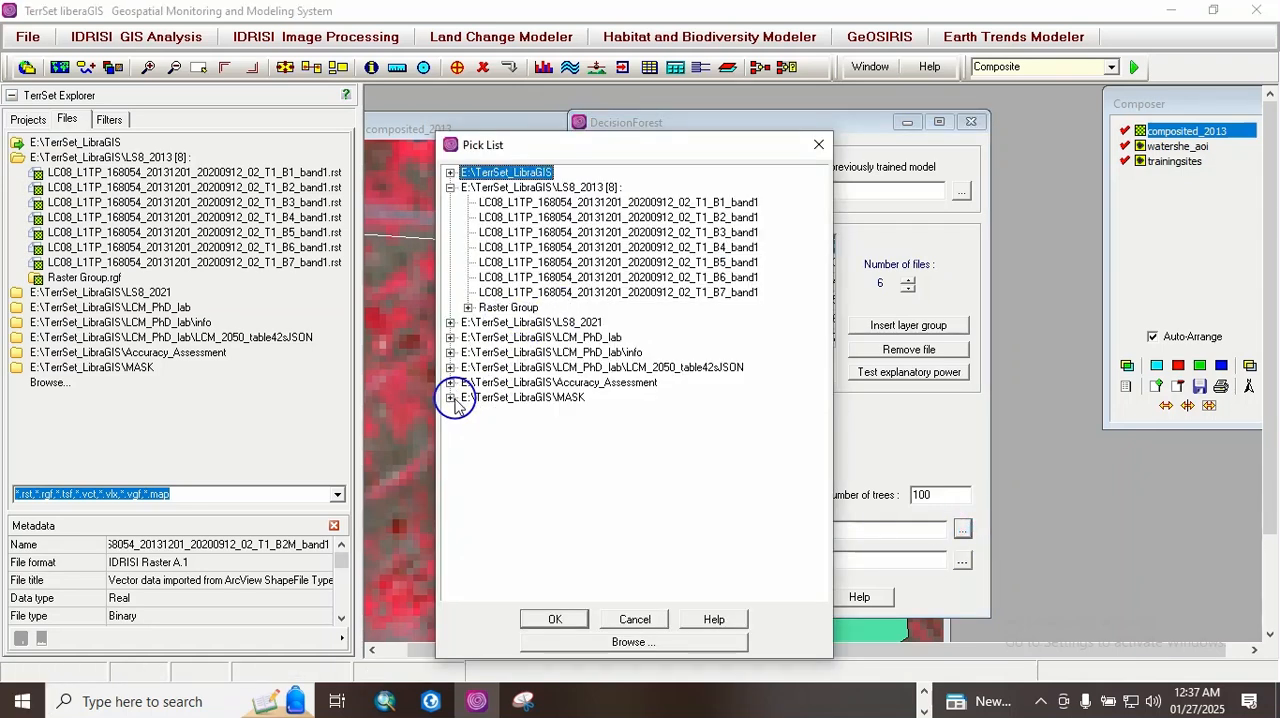
click(450, 173)
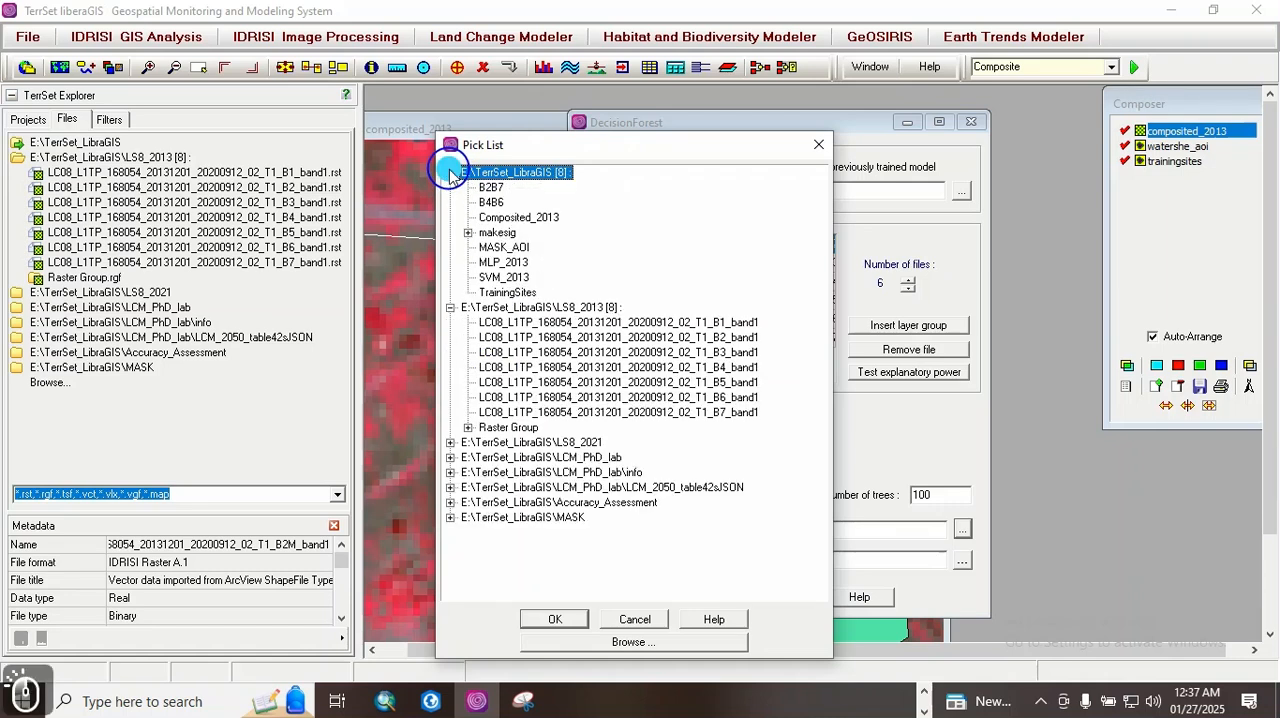
double_click(520, 248)
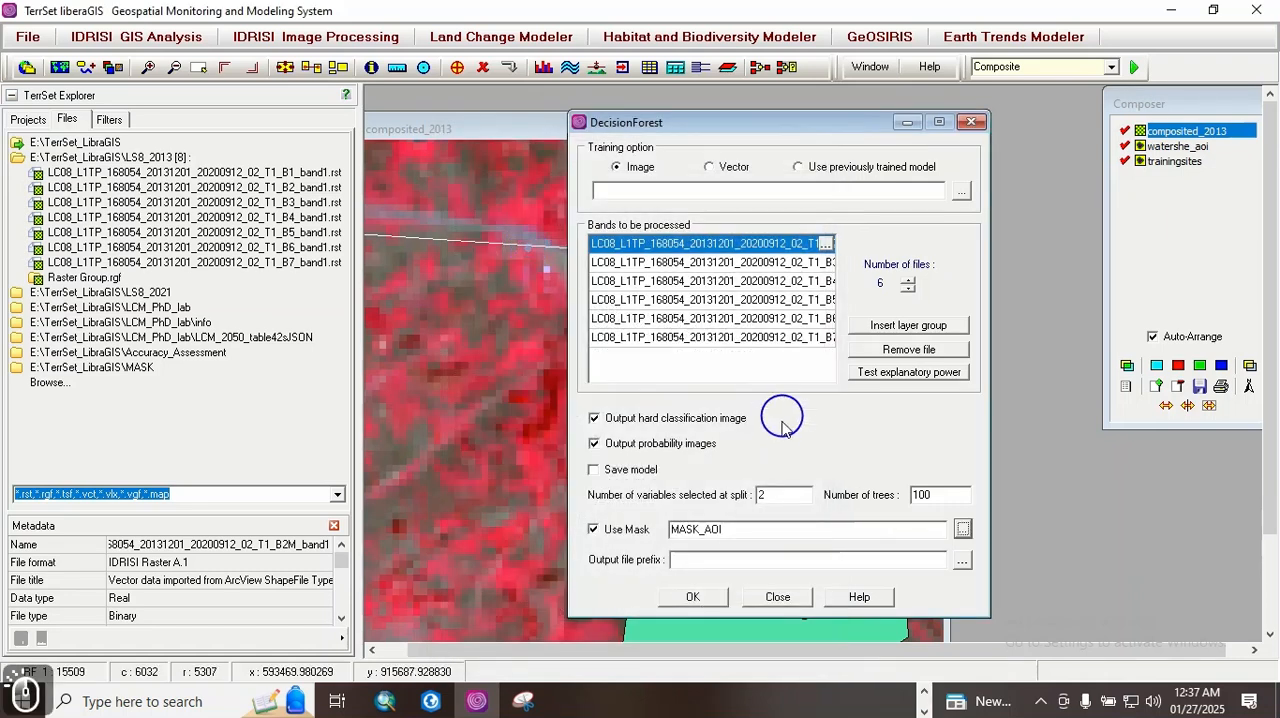
Step: Set the output file prefix of the decision forest classification to DF_2013
click(680, 561)
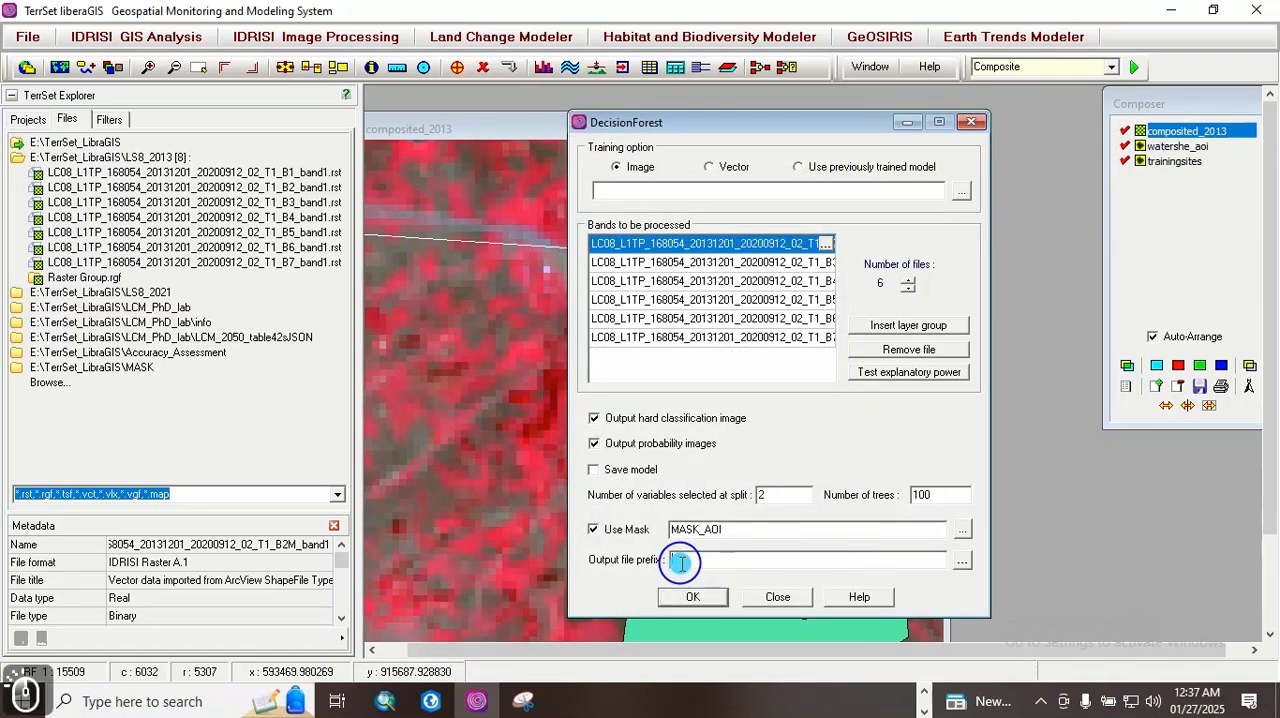
text(DF)
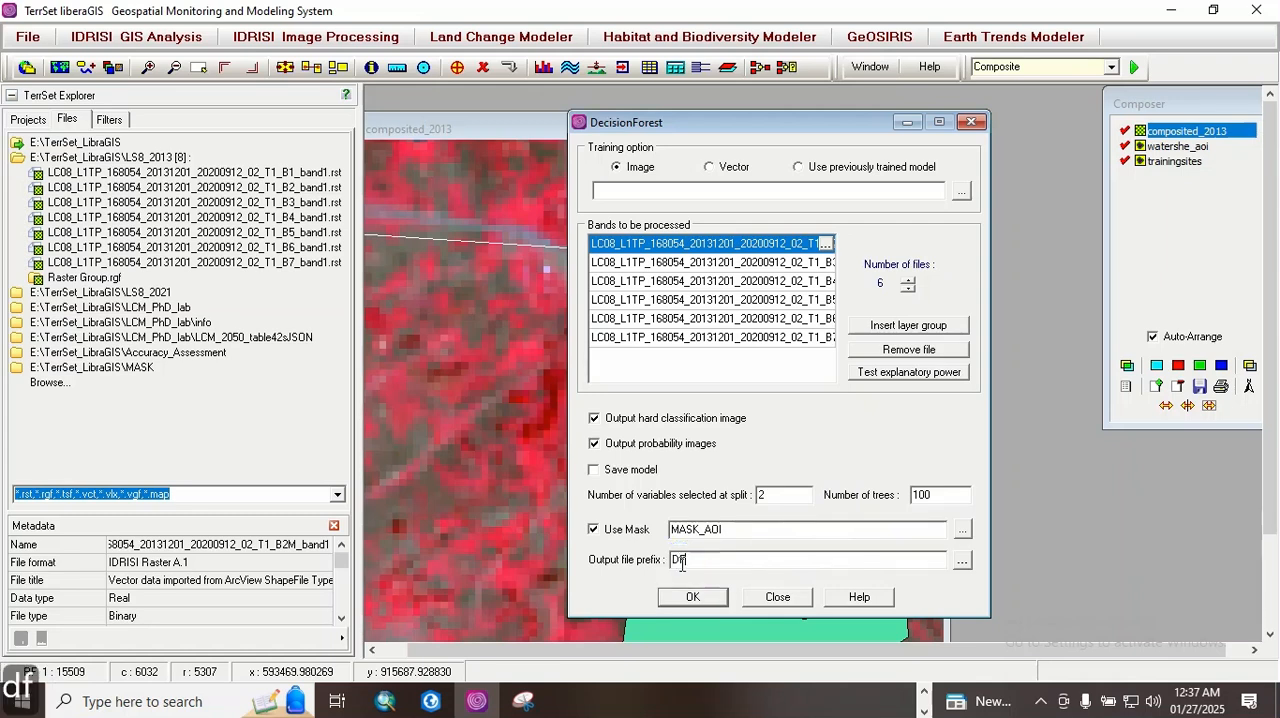
text(_2023)
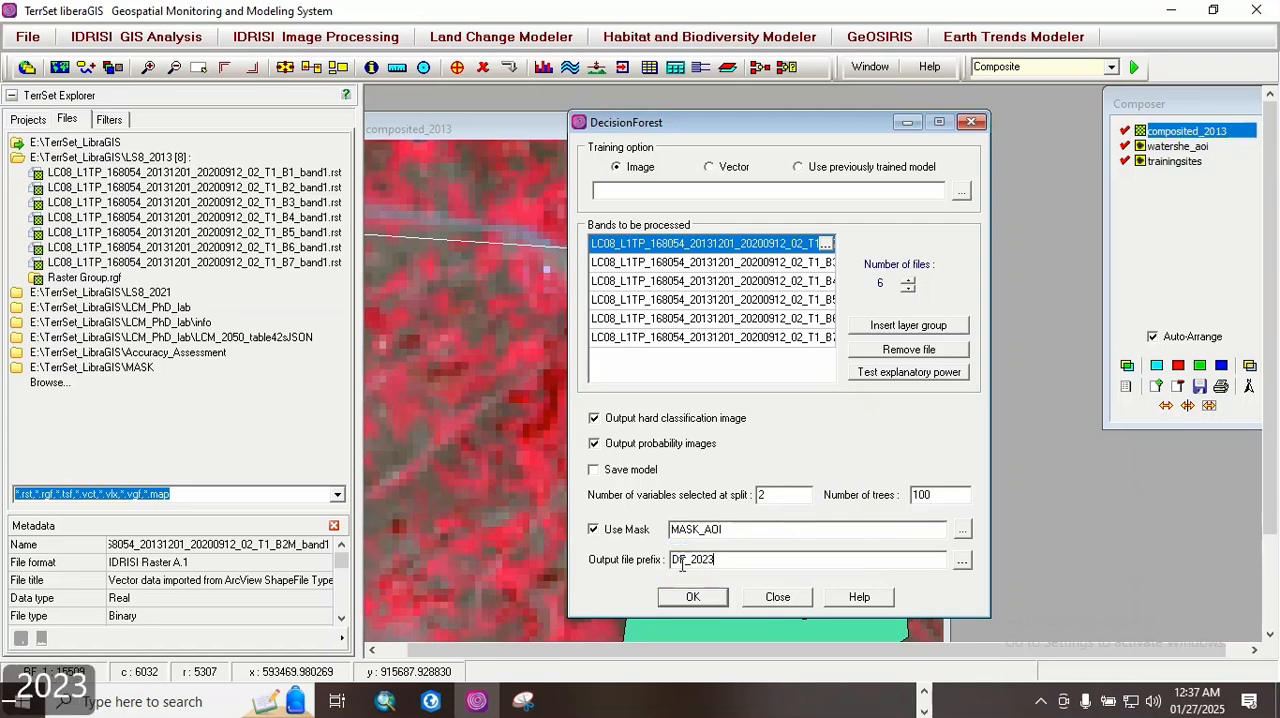
key(BackSpace)
key(BackSpace)
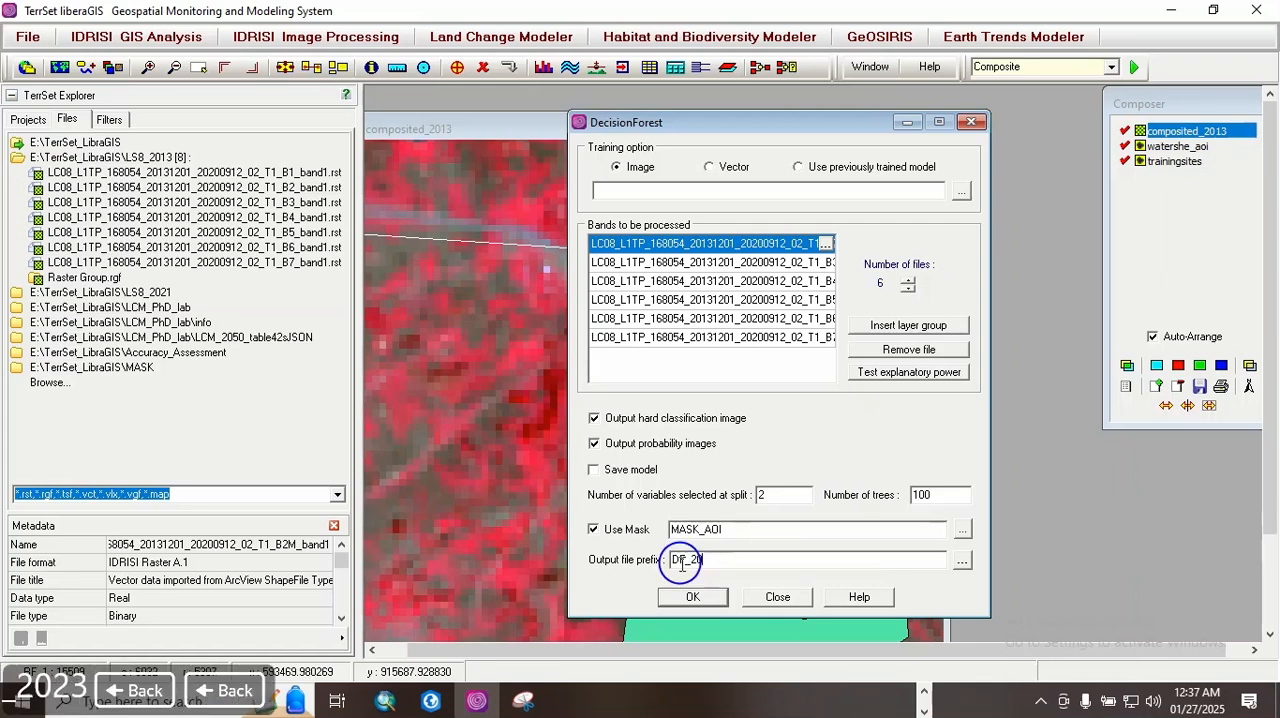
text(13)
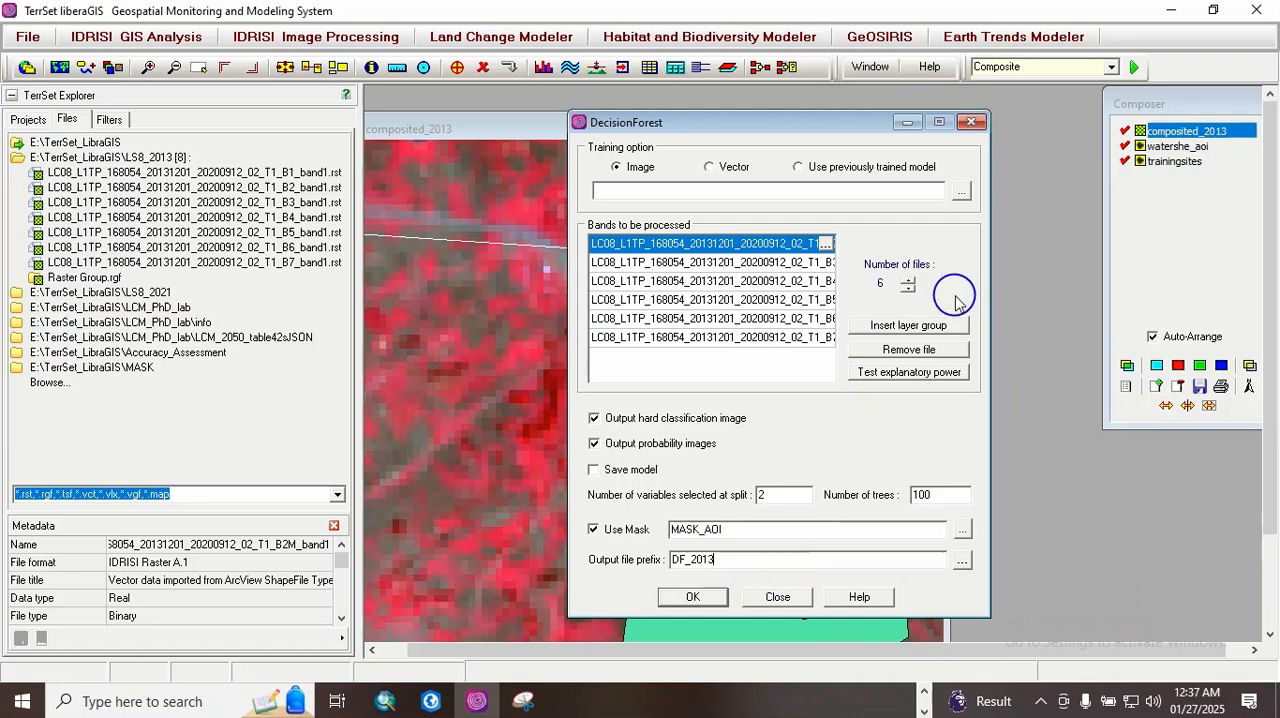
Step: Choose TrainingSites as the training image and run the DecisionForest classification
click(961, 192)
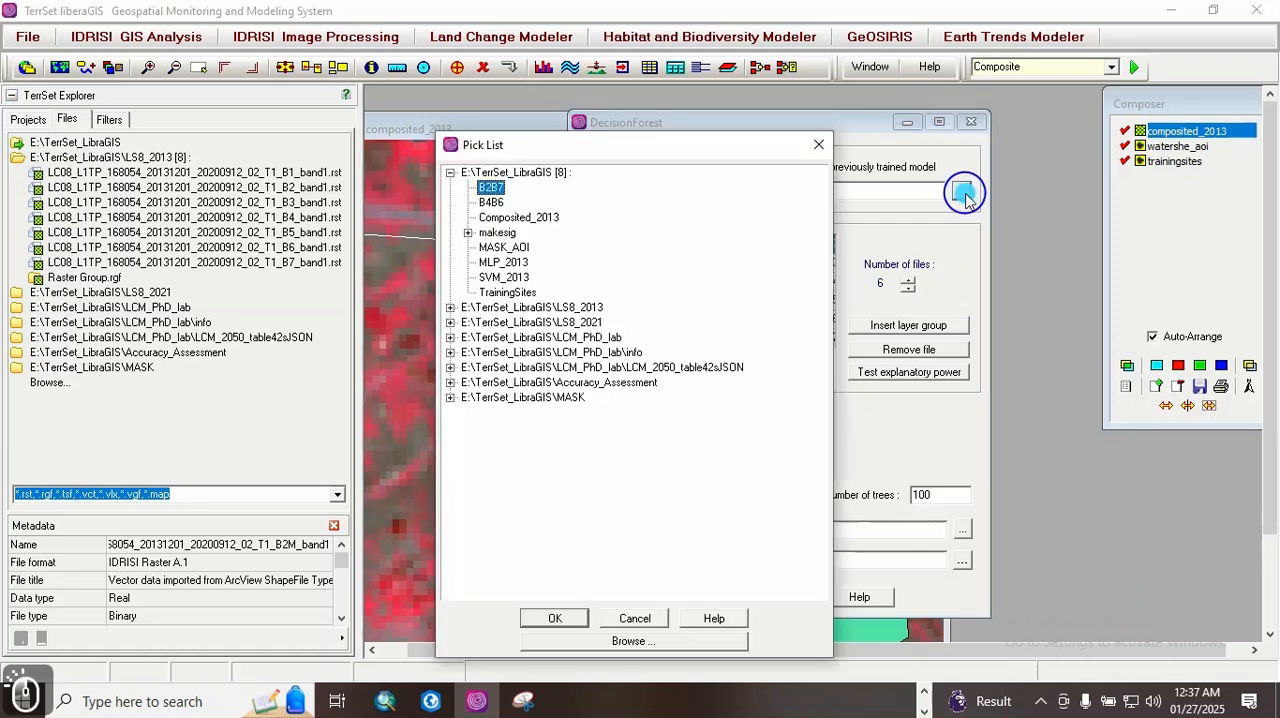
double_click(525, 292)
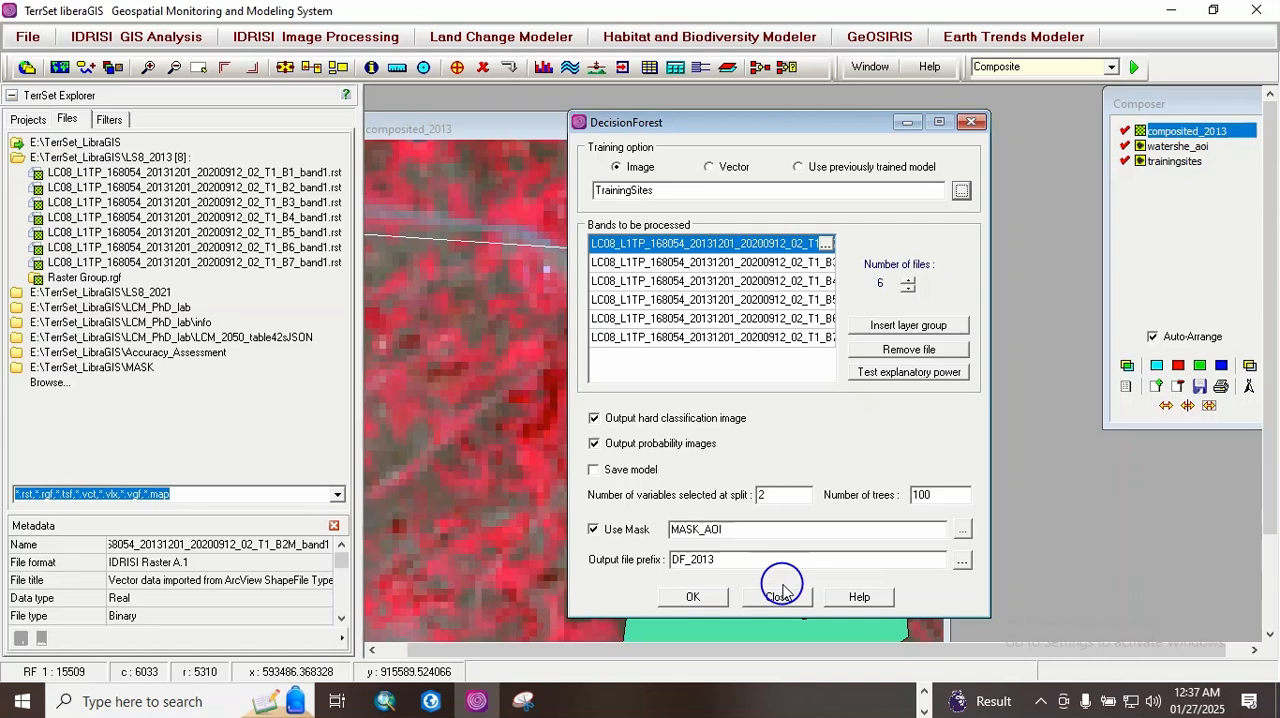
click(695, 597)
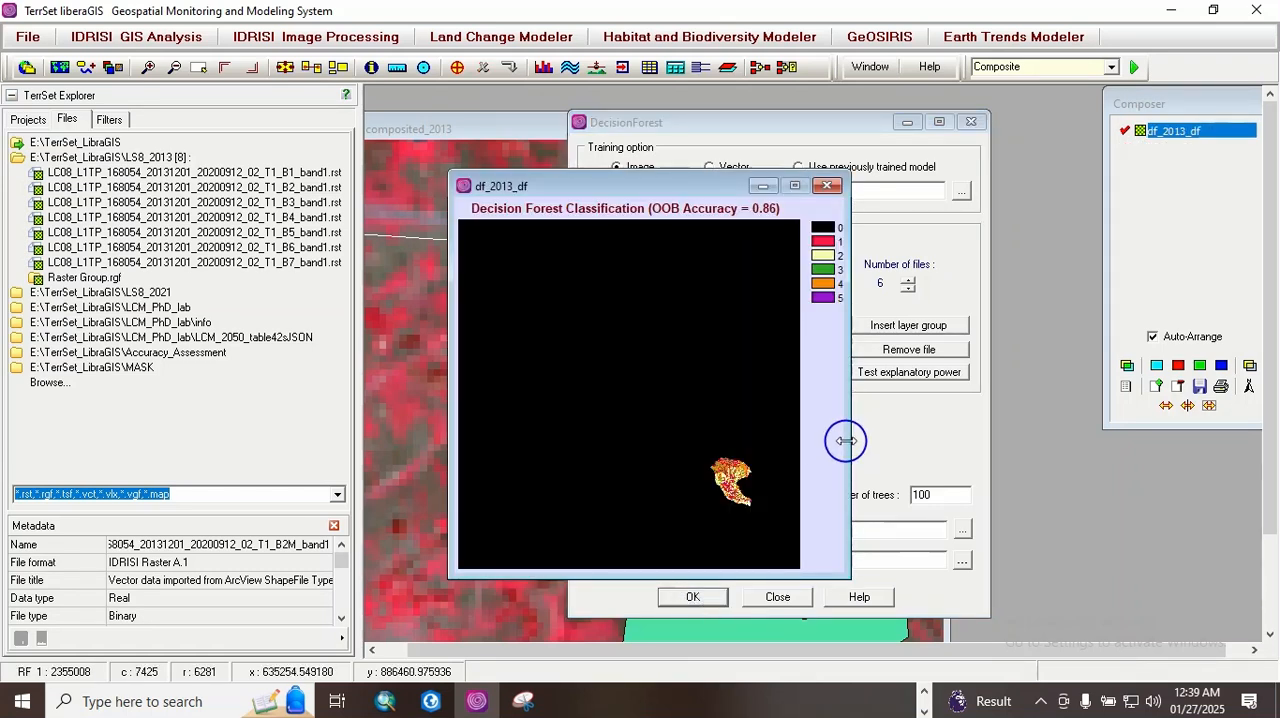
Step: Enlarge the df_2013_df map and zoom in on the classified watershed to examine its land cover pattern
drag(846, 441, 897, 441)
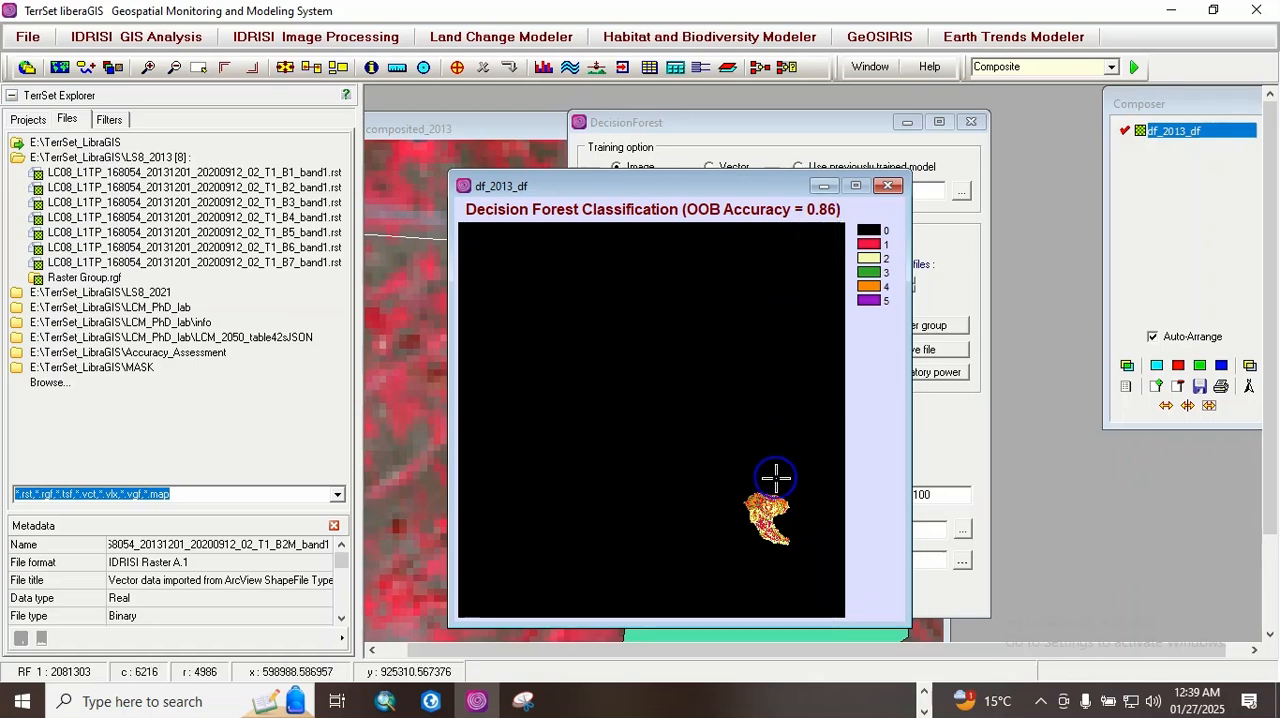
scroll(776, 478, down, 3)
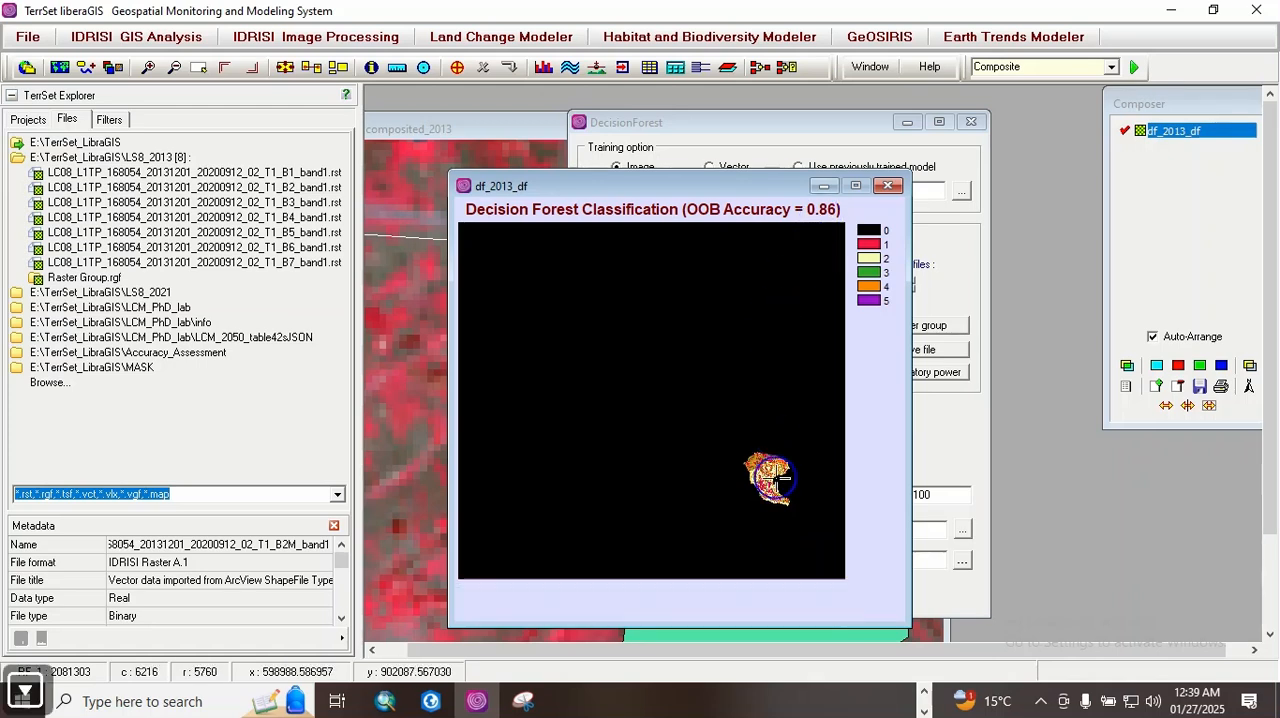
key(Right)
key(Right)
key(Right)
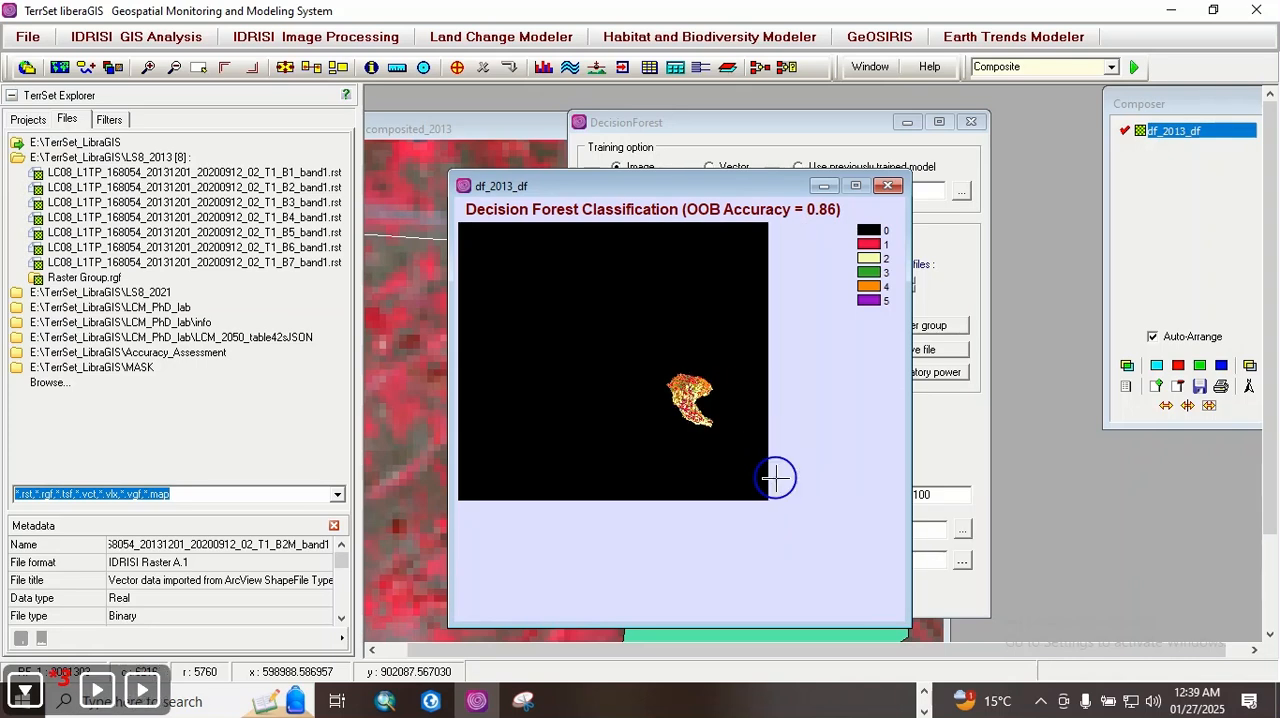
key(Page_Down)
key(Page_Down)
key(Page_Down)
key(Page_Down)
key(Page_Down)
key(Page_Down)
key(Page_Down)
key(Page_Down)
key(Page_Down)
key(Page_Down)
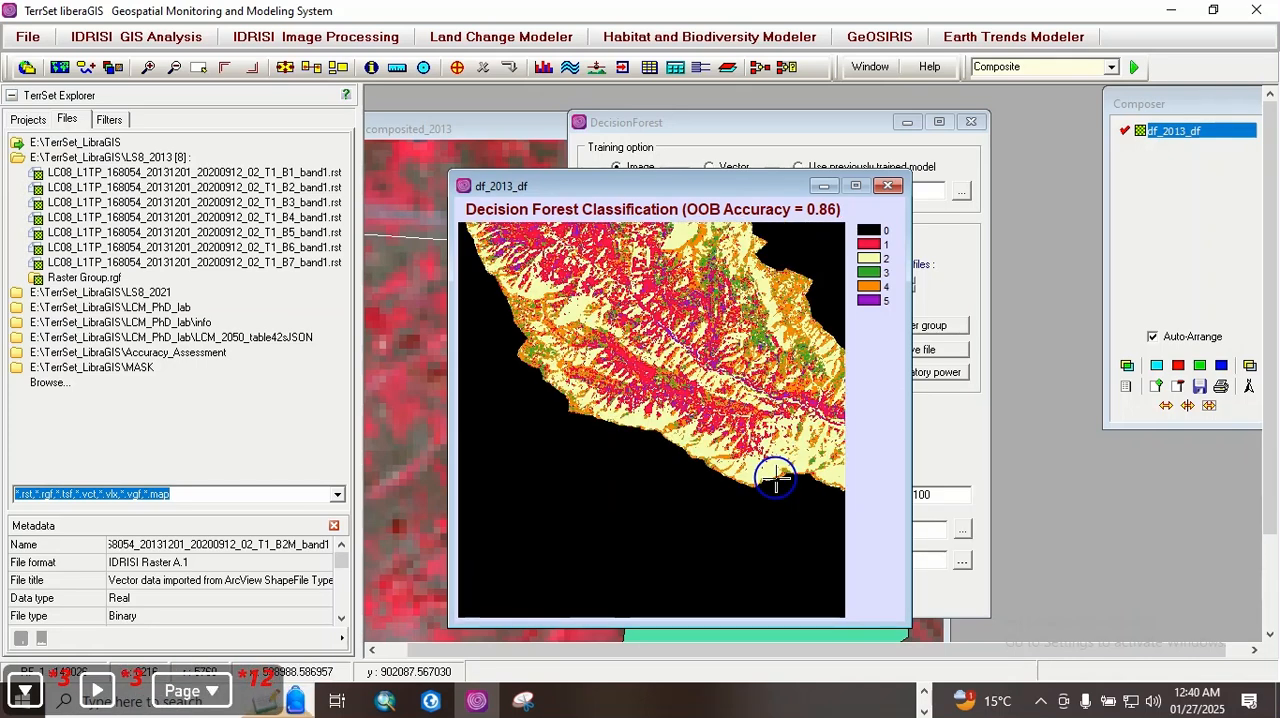
key(Up)
key(Up)
key(Page_Up)
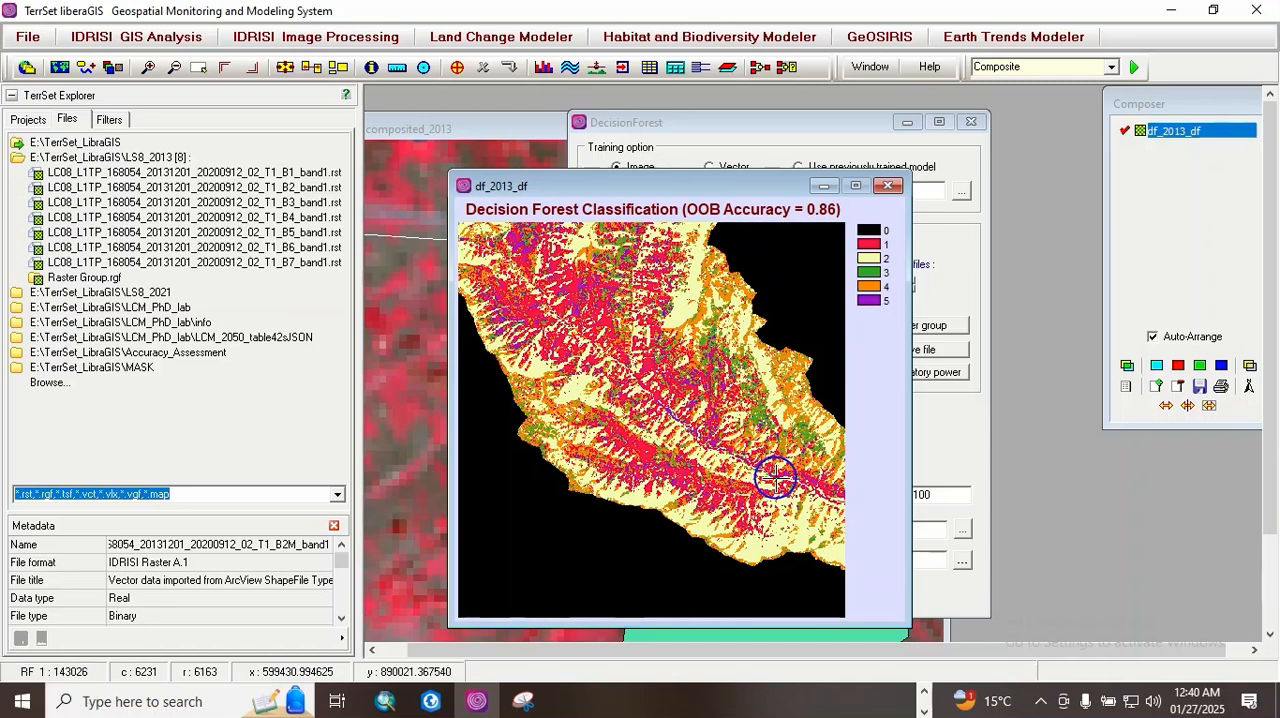
key(Page_Up)
key(Page_Up)
key(Page_Up)
key(Page_Up)
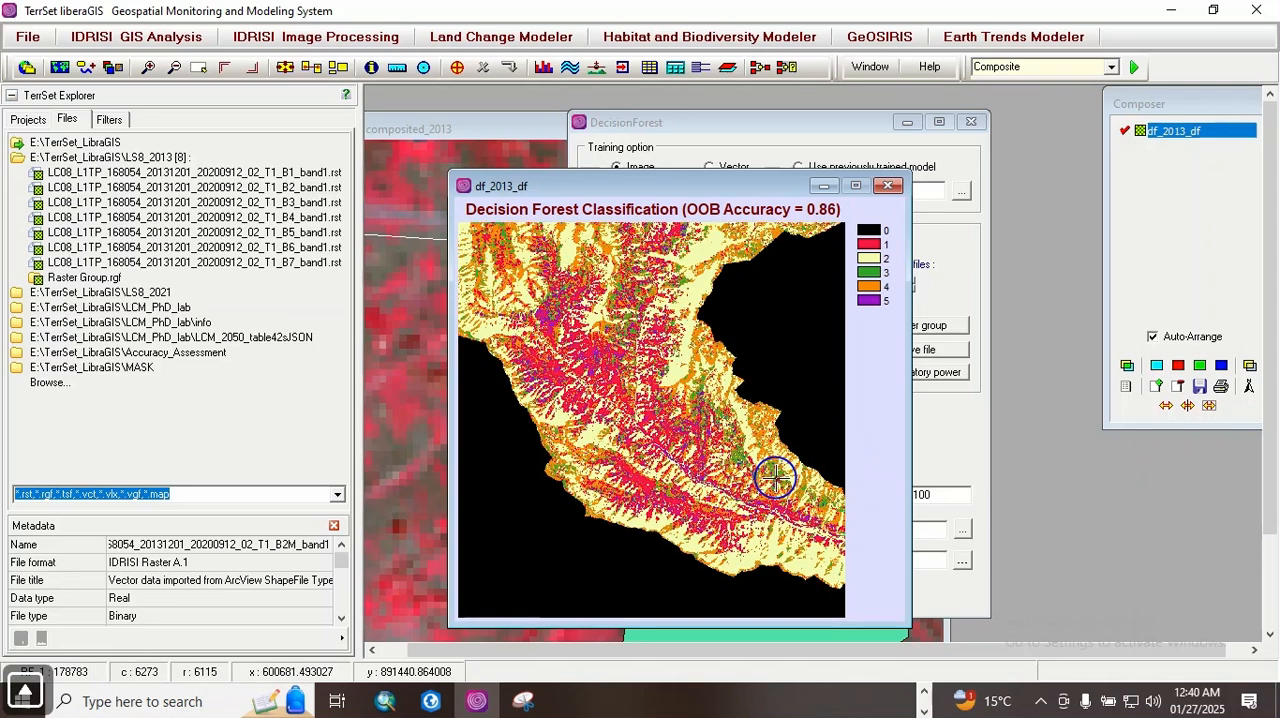
key(Page_Up)
key(Page_Up)
key(Page_Up)
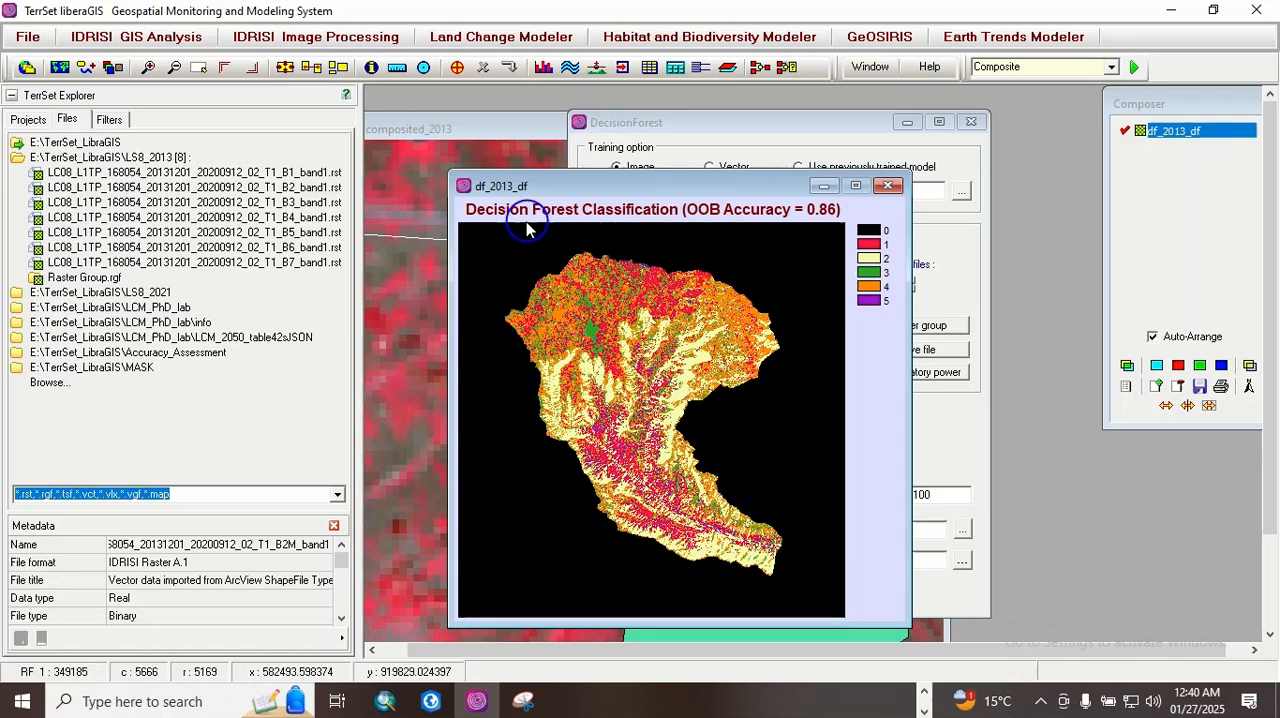
Step: Fit the df_2013_df window to its layer frame, query a pixel's class near the watershed's eastern edge, and widen the map for viewing
click(285, 67)
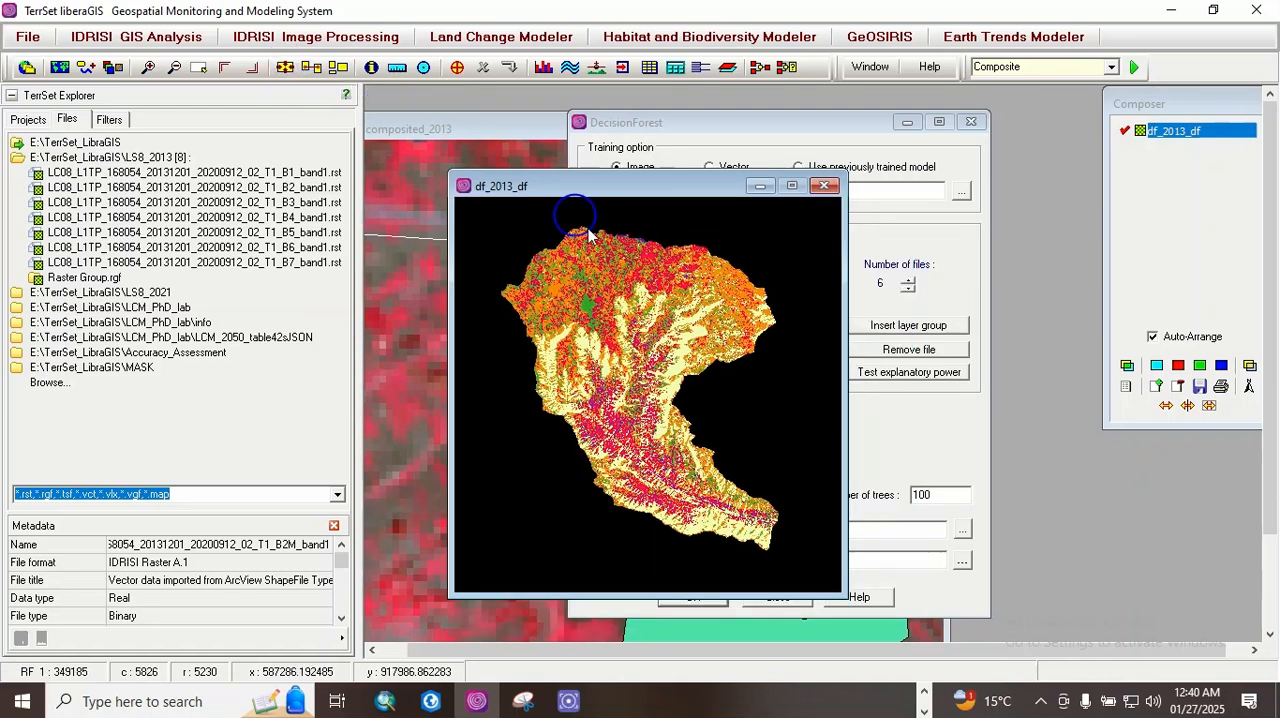
click(758, 336)
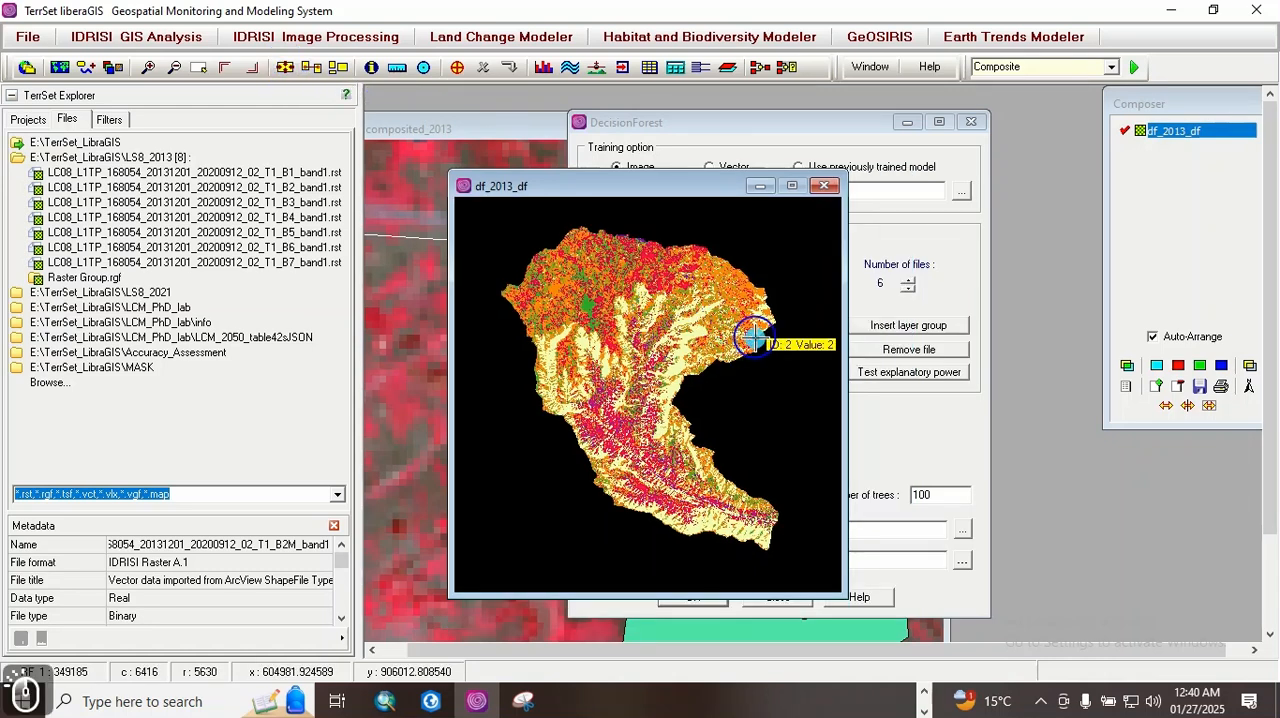
drag(842, 315, 905, 308)
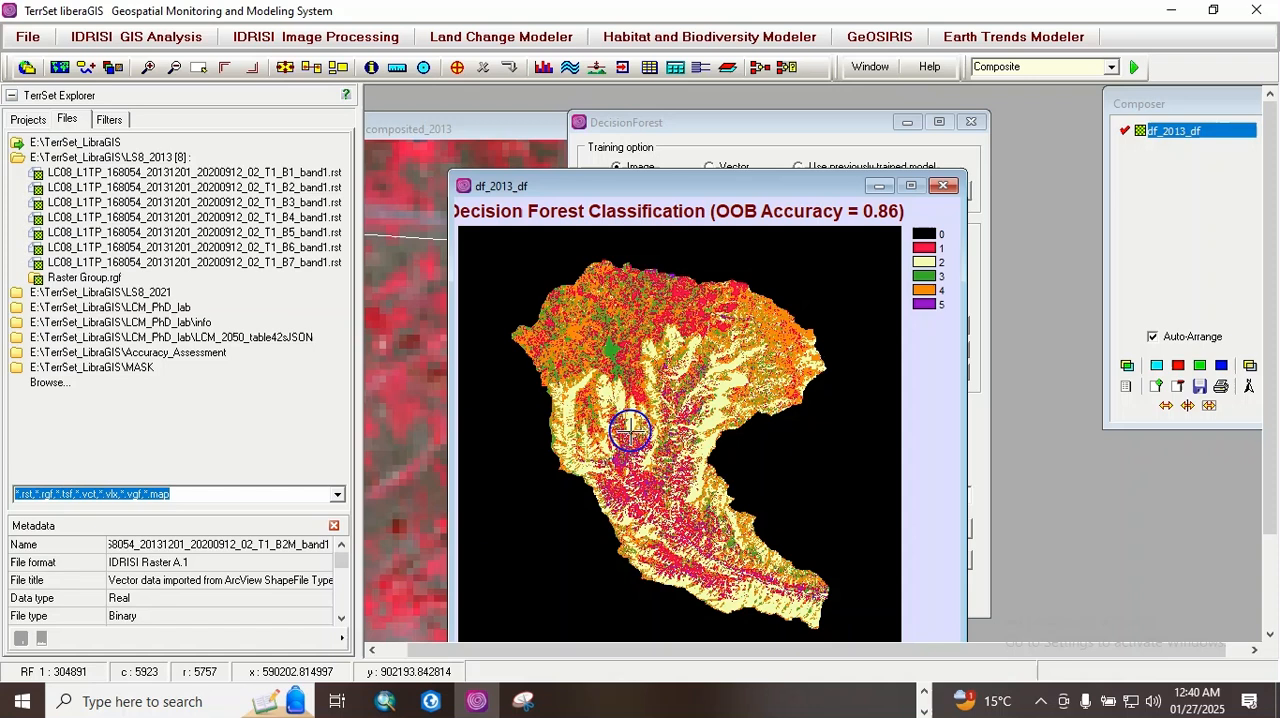
click(833, 188)
drag(833, 188, 642, 150)
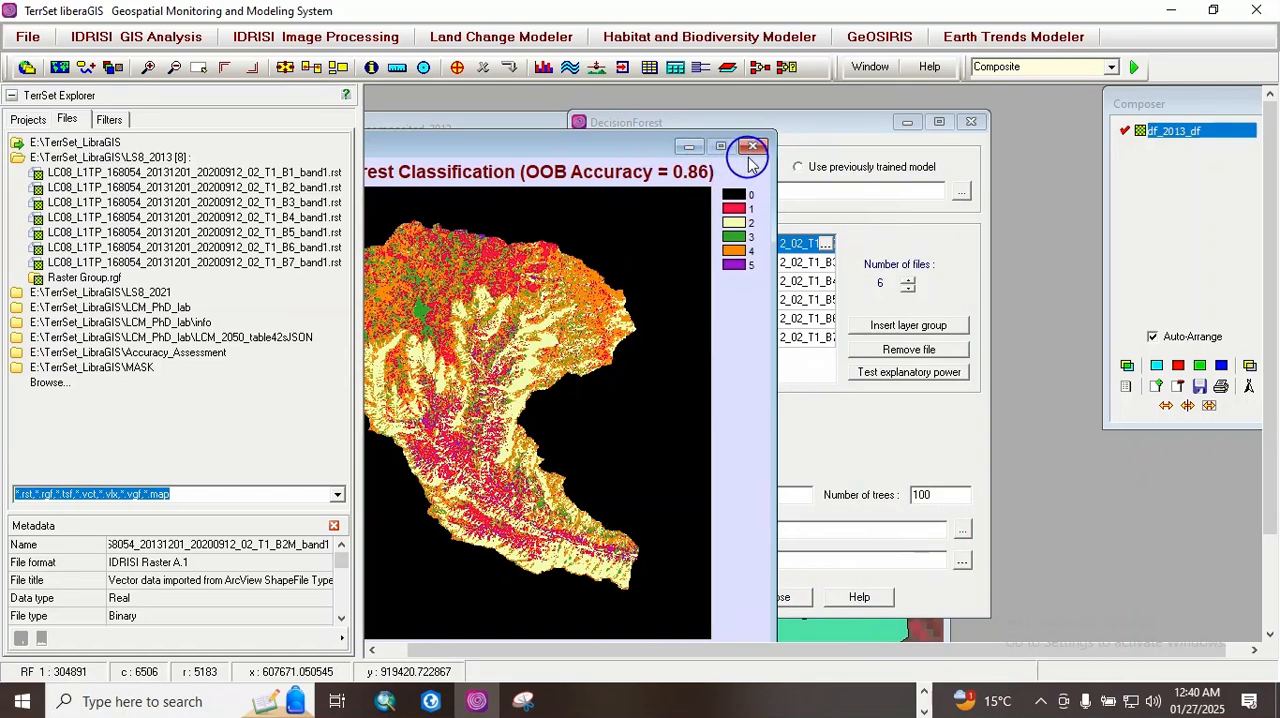
Step: Close the df_2013_df and mlp_2013 classification maps
click(752, 150)
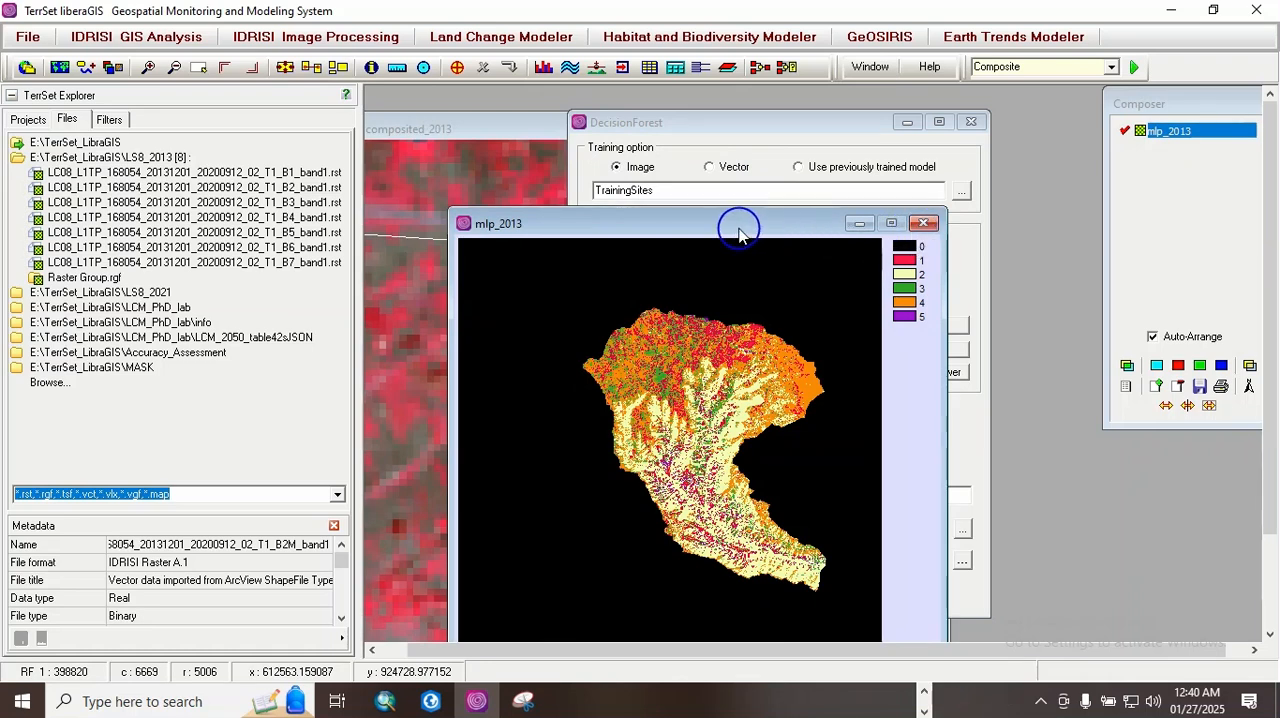
drag(737, 226, 761, 265)
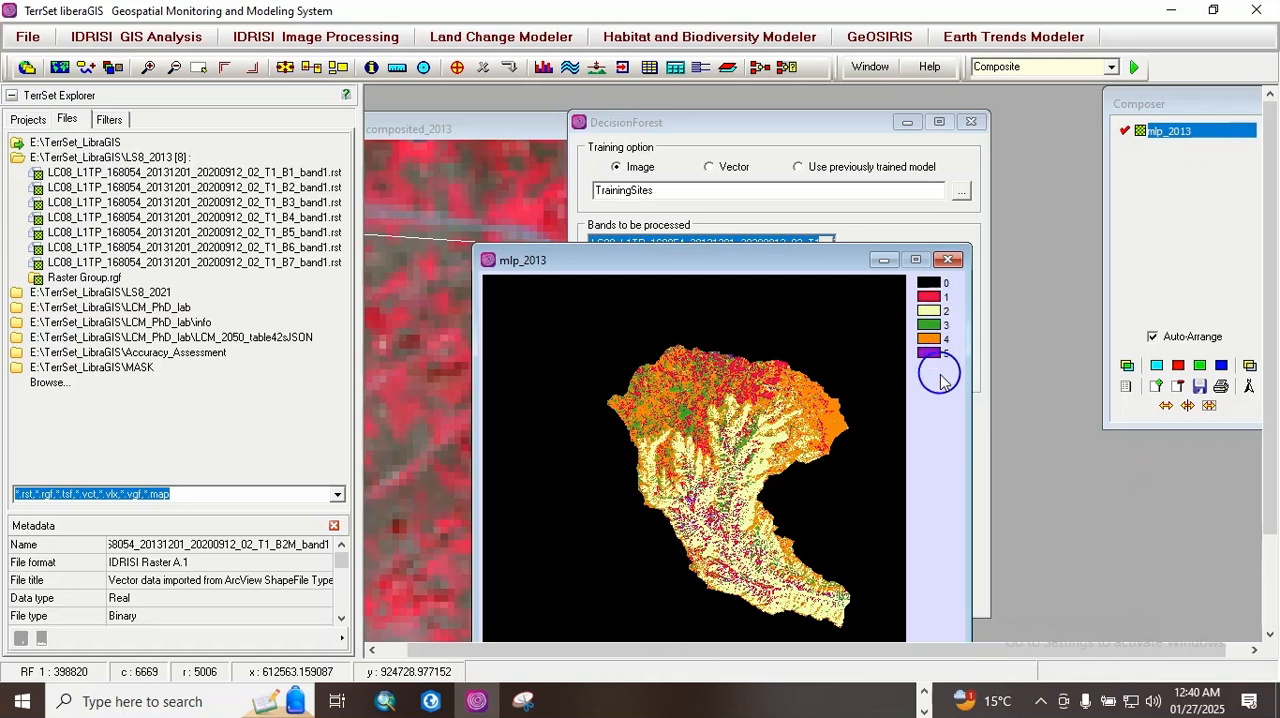
click(949, 262)
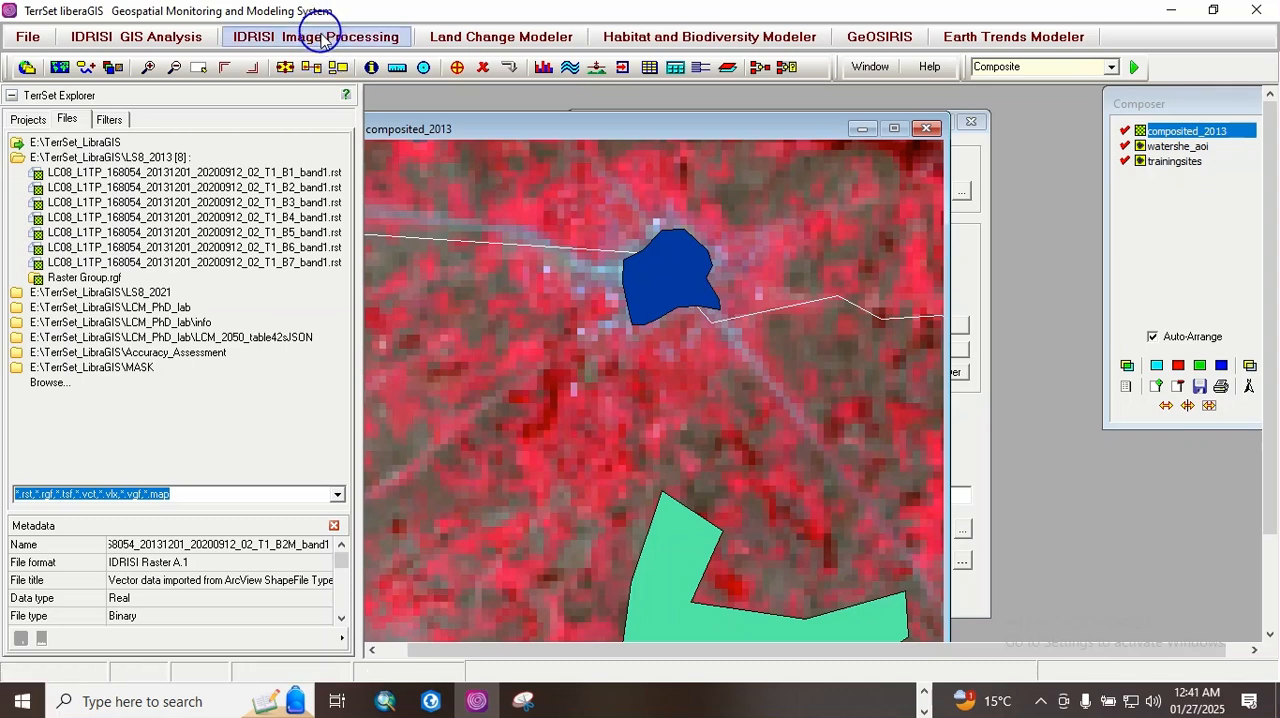
Step: Start a MAXLIKE maximum likelihood classification and load the TrainingSites signature group as the signatures to use
click(320, 37)
mouse_move(330, 162)
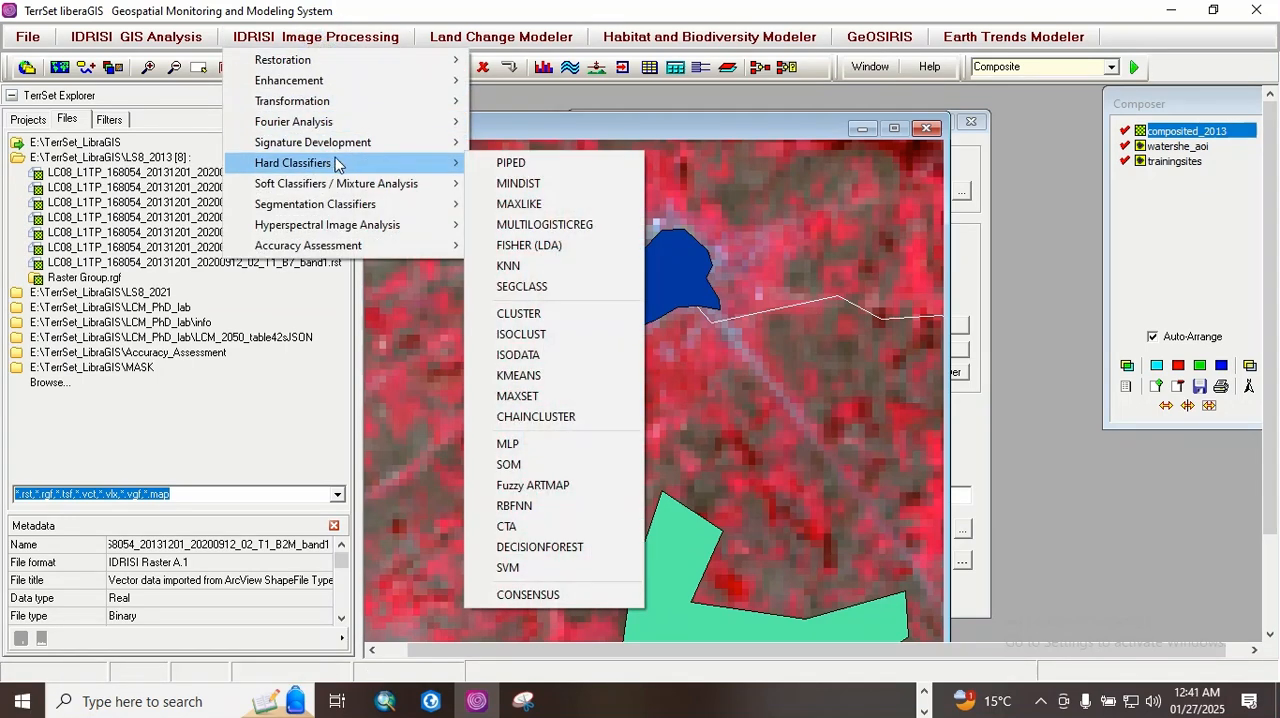
click(519, 203)
drag(675, 248, 669, 201)
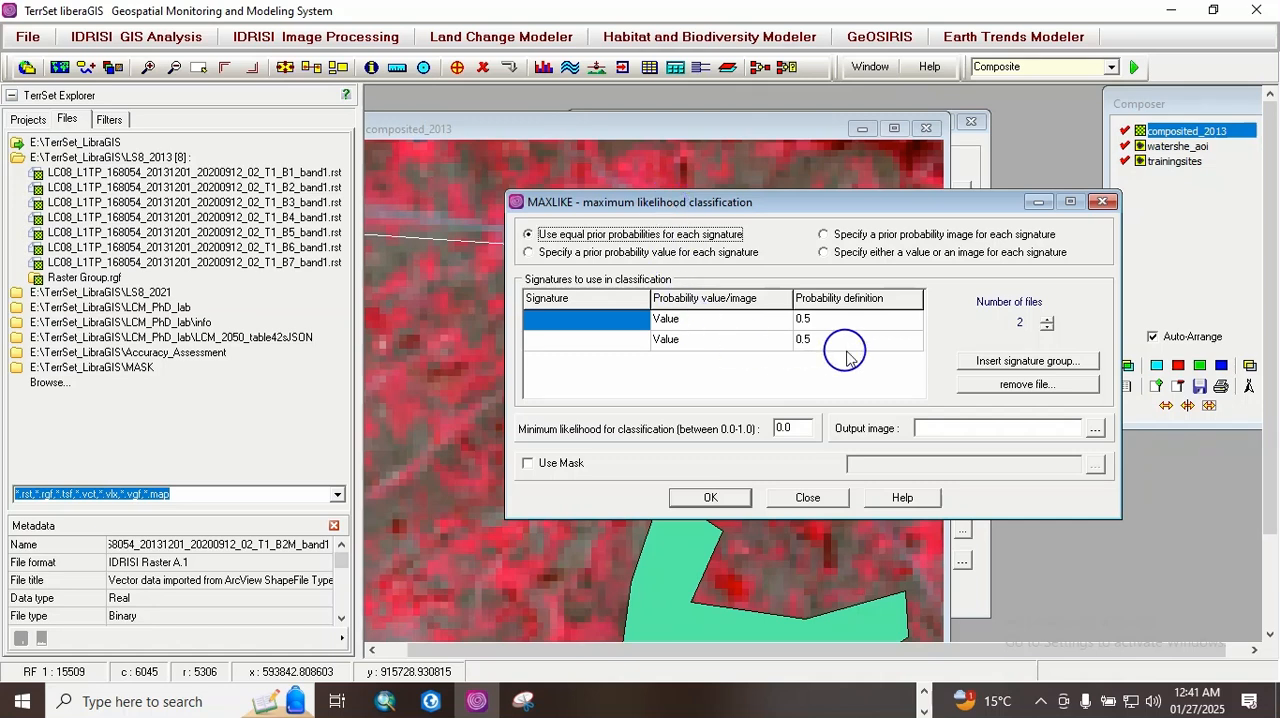
click(1047, 322)
click(1048, 322)
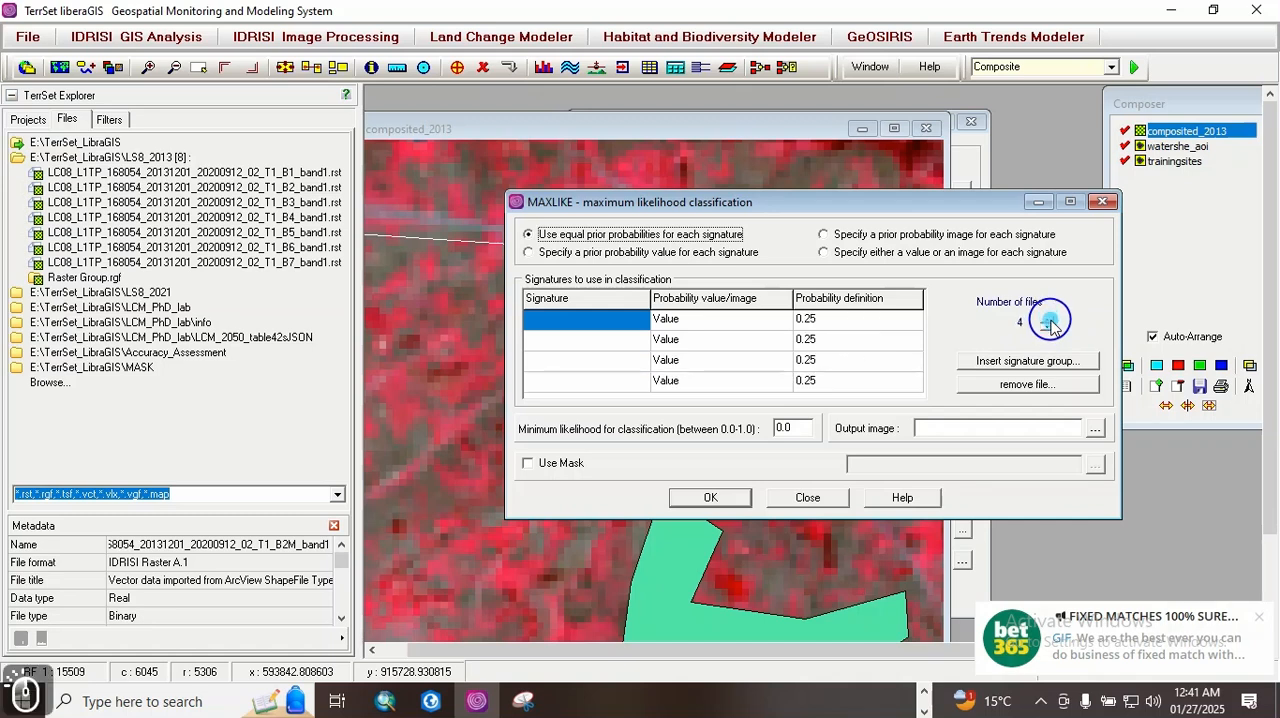
click(1048, 322)
click(1048, 322)
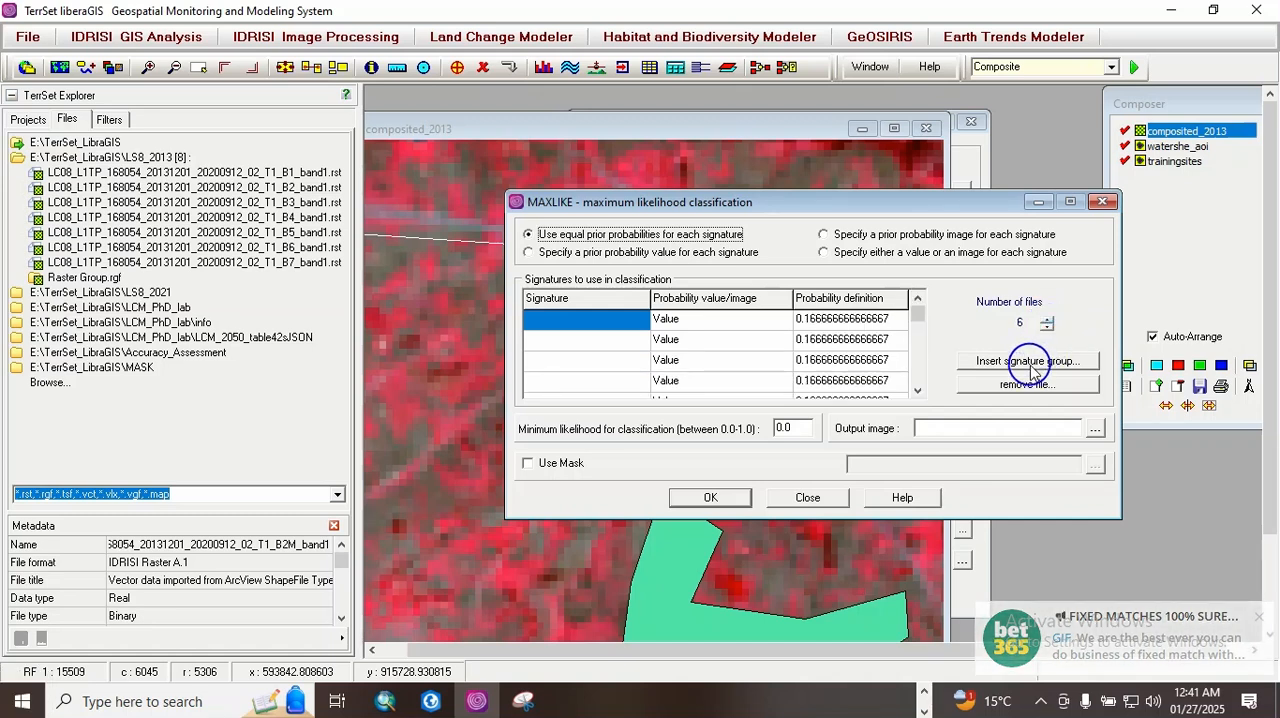
click(1030, 362)
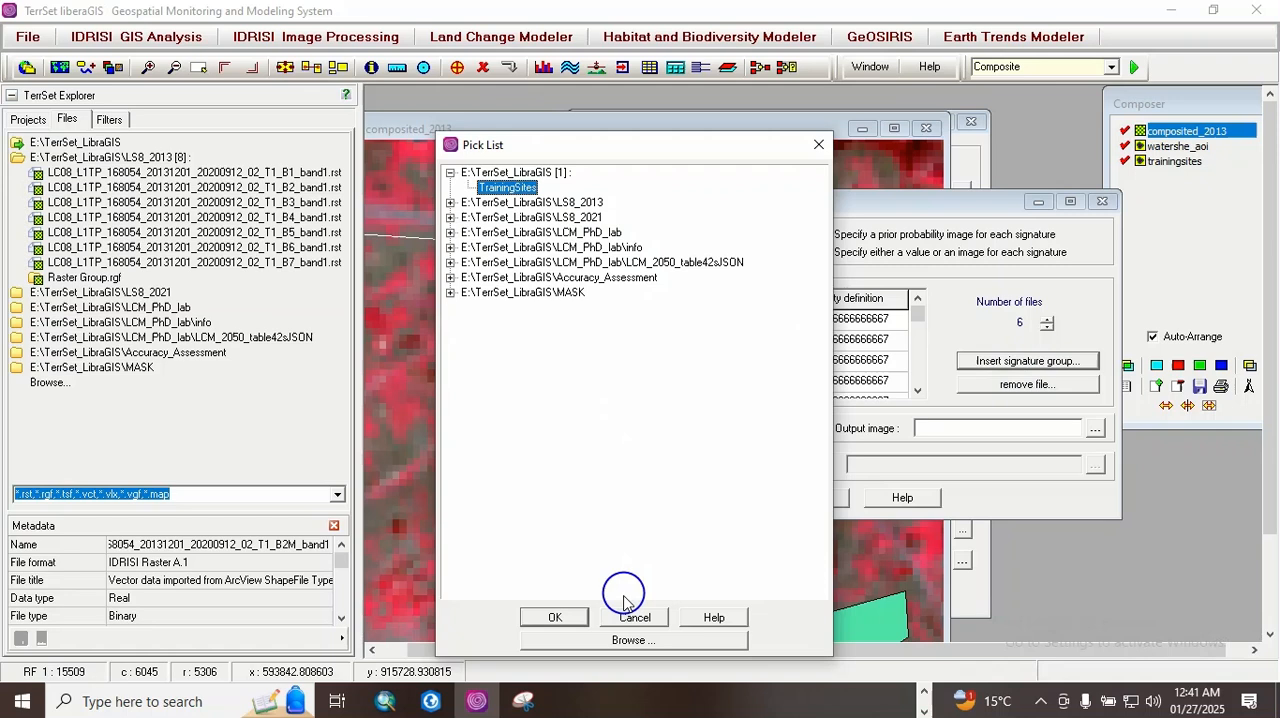
click(557, 618)
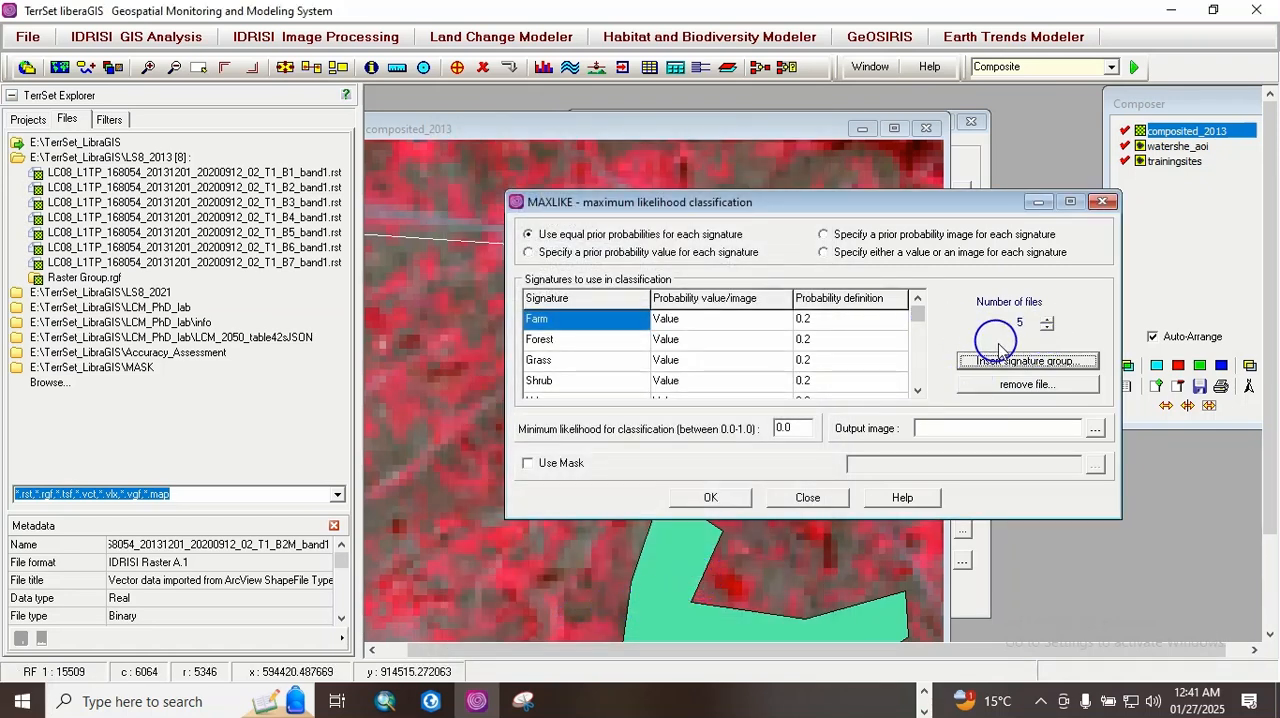
drag(912, 320, 918, 388)
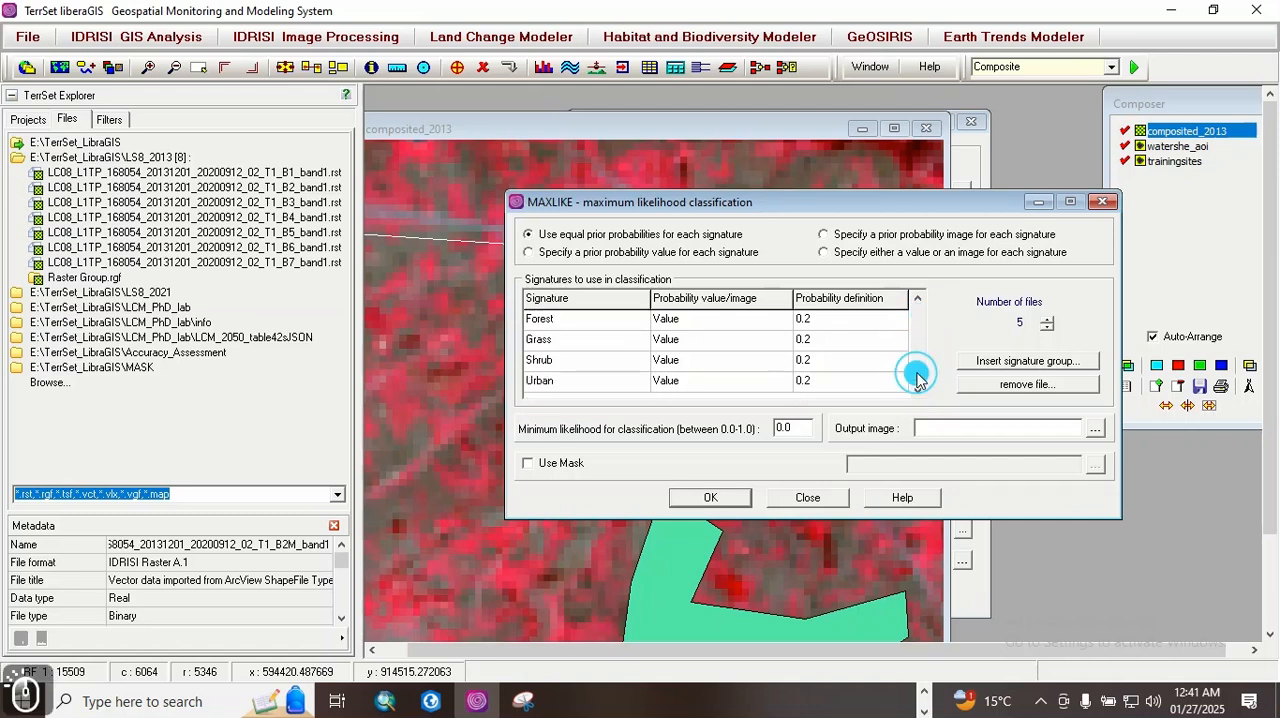
click(918, 302)
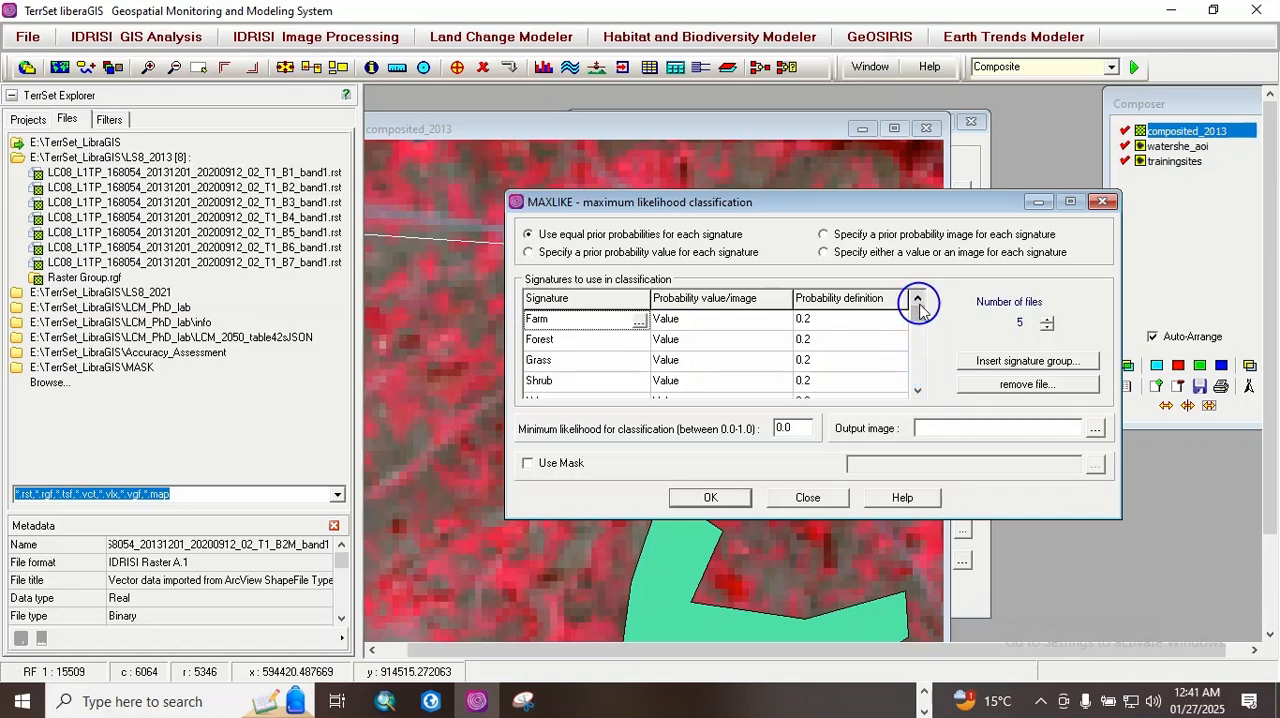
Step: Apply MASK_AOI as the mask, name the output image MLC_2013, and run the maximum likelihood classification
click(527, 464)
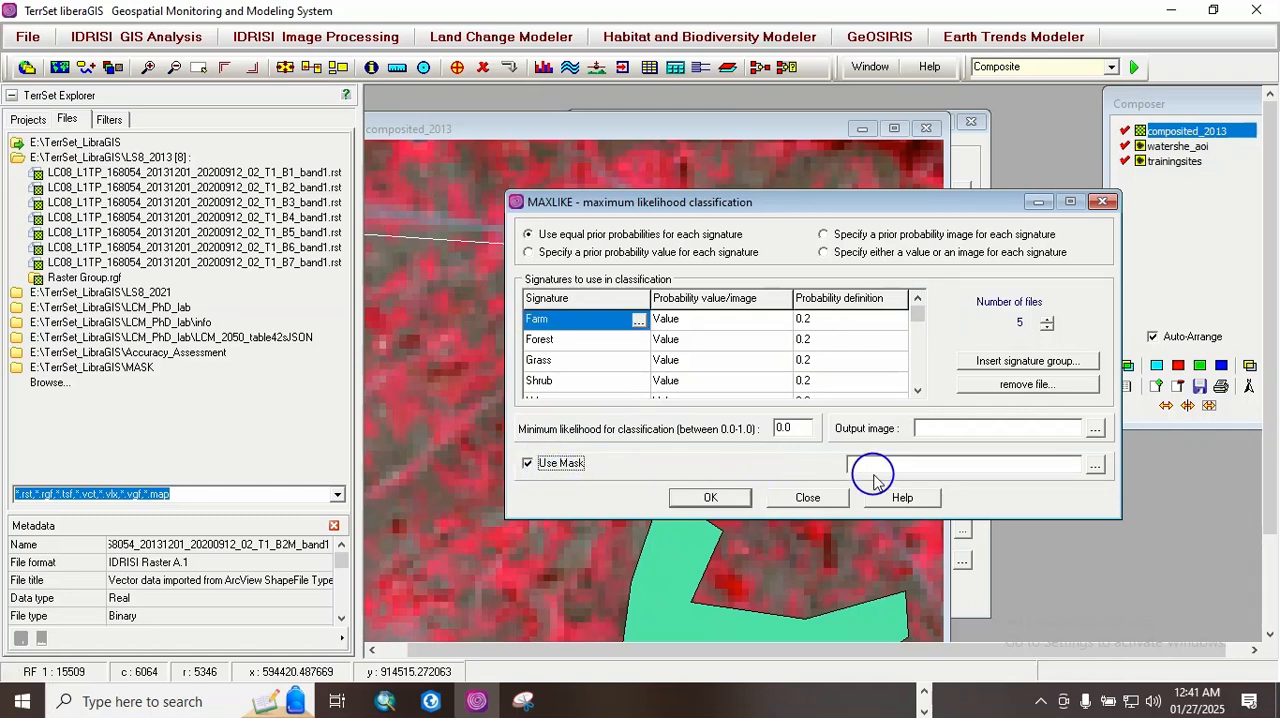
click(1096, 466)
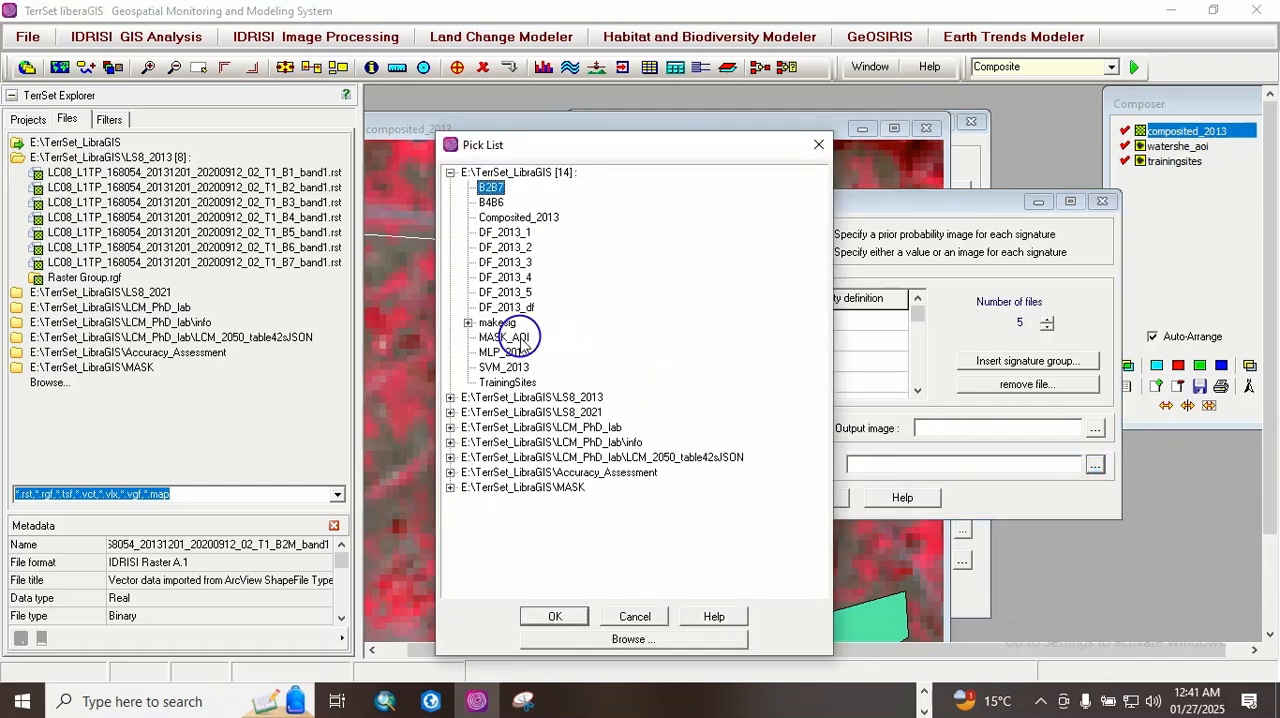
double_click(520, 340)
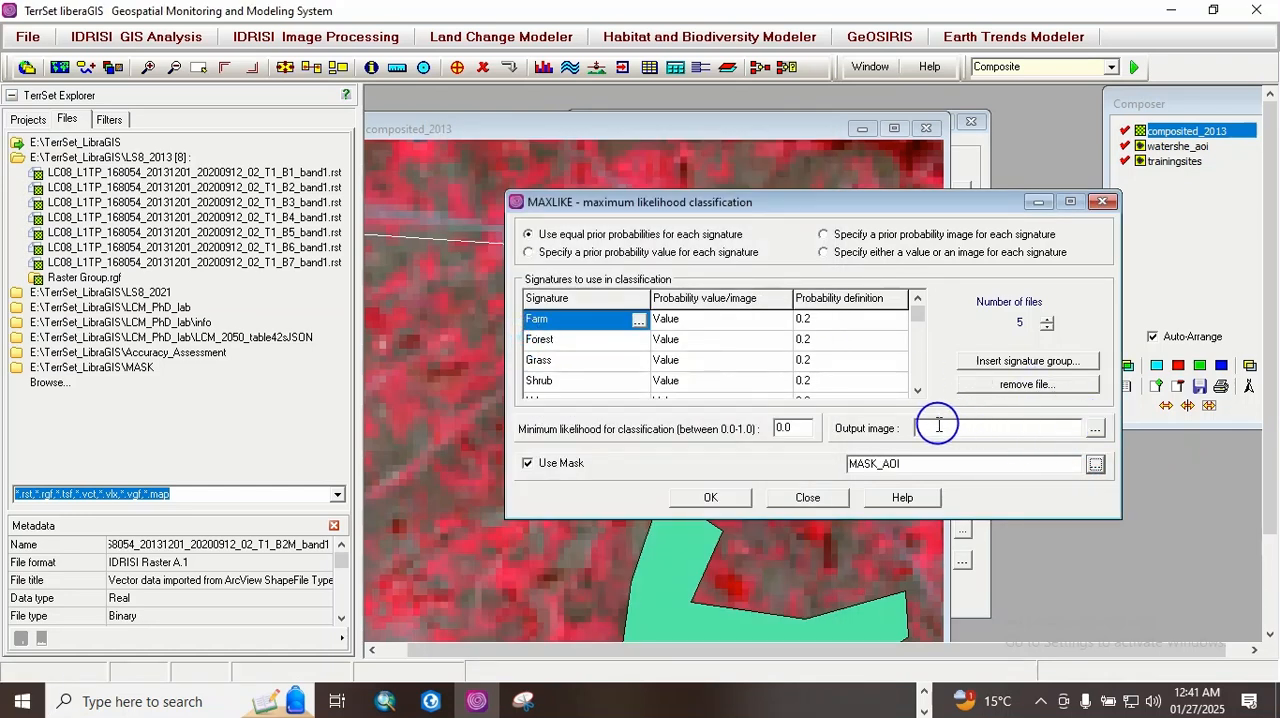
click(925, 428)
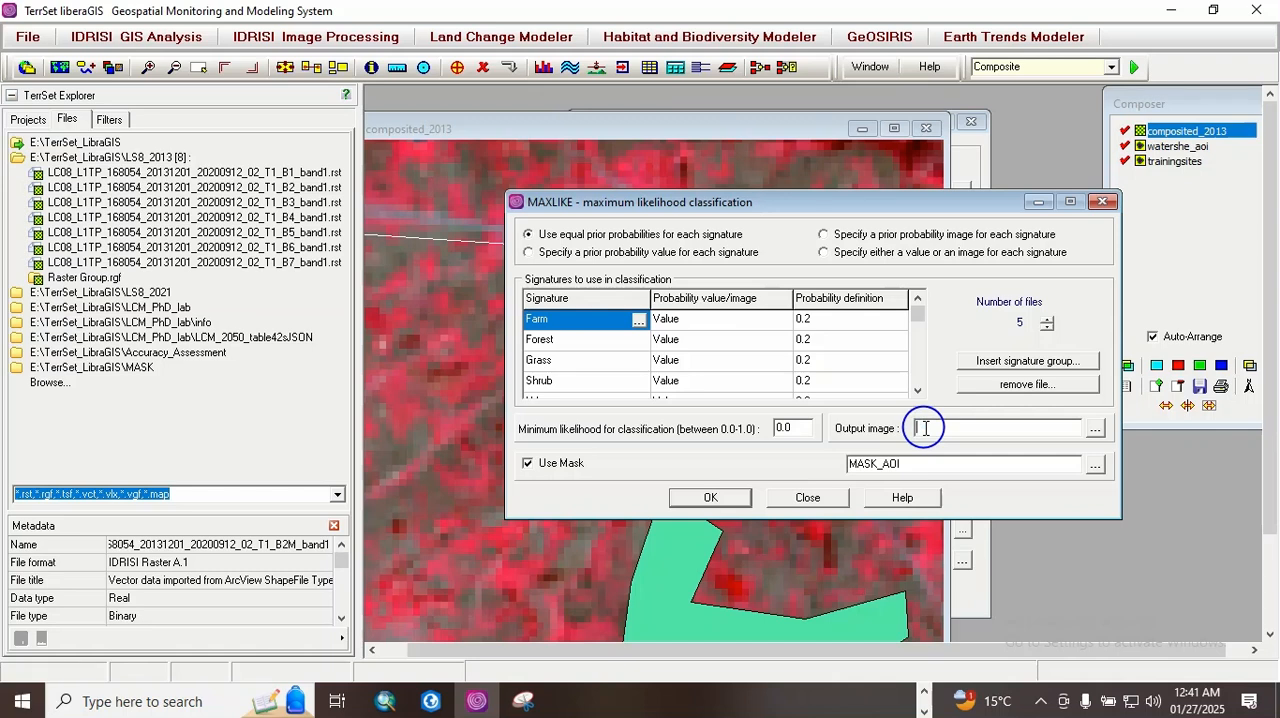
text(MLC)
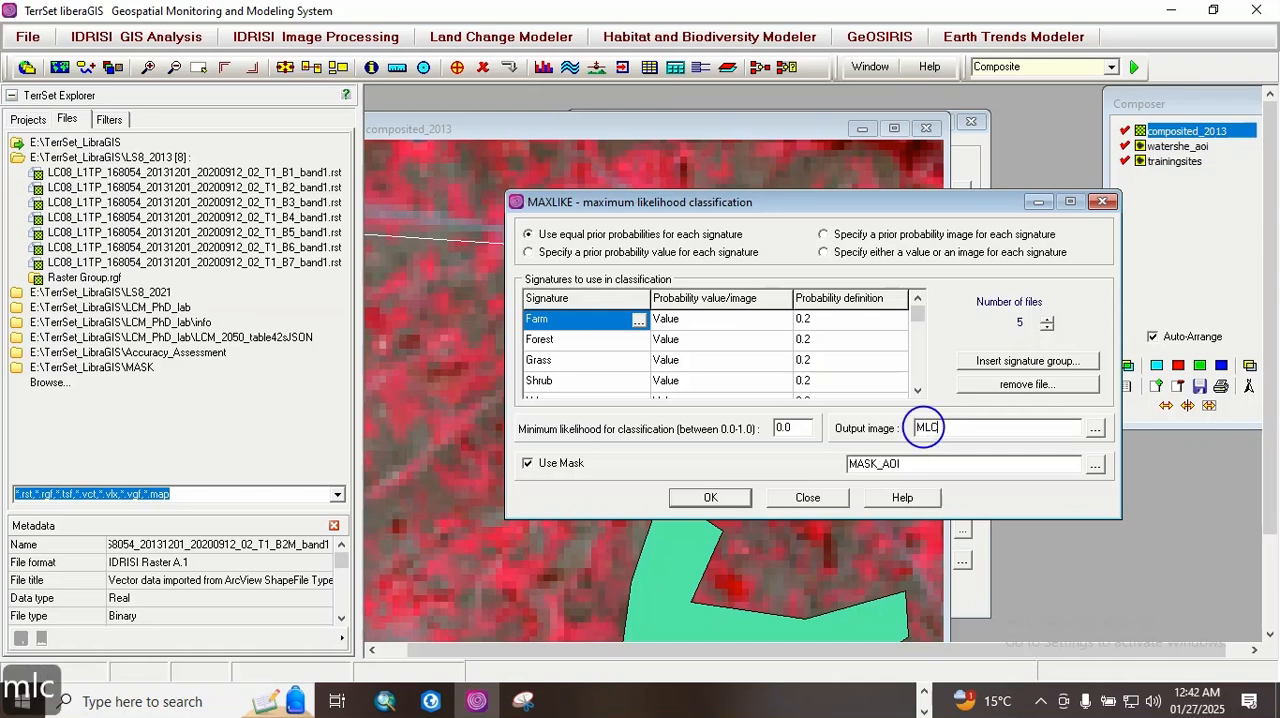
text(_2013)
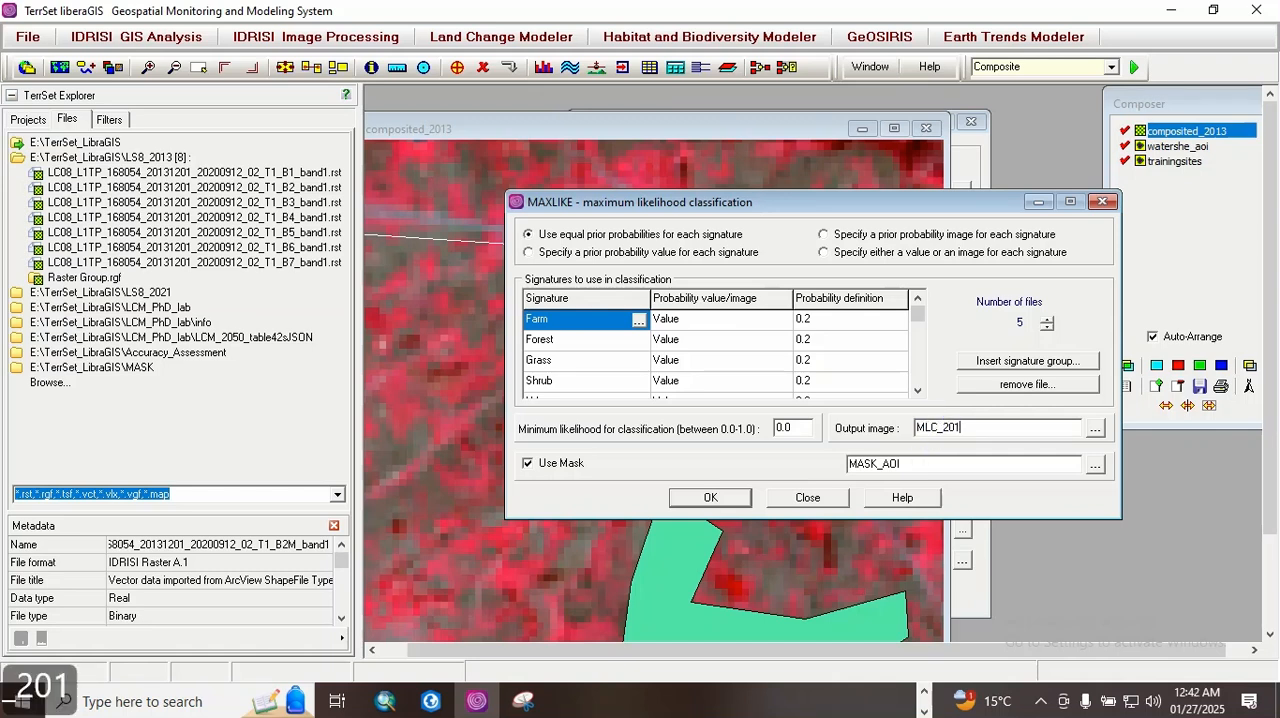
click(705, 498)
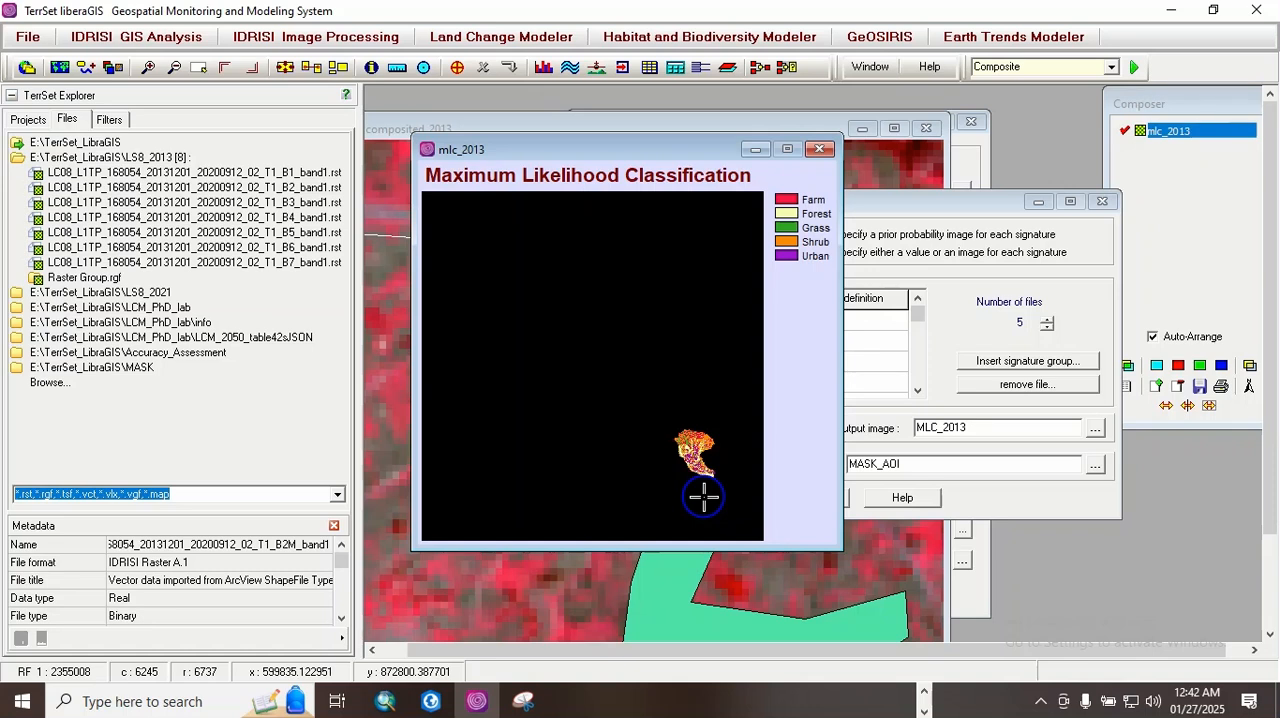
Step: Enlarge the mlc_2013 map and zoom in on the classified watershed to examine its land cover pattern
drag(843, 281, 920, 286)
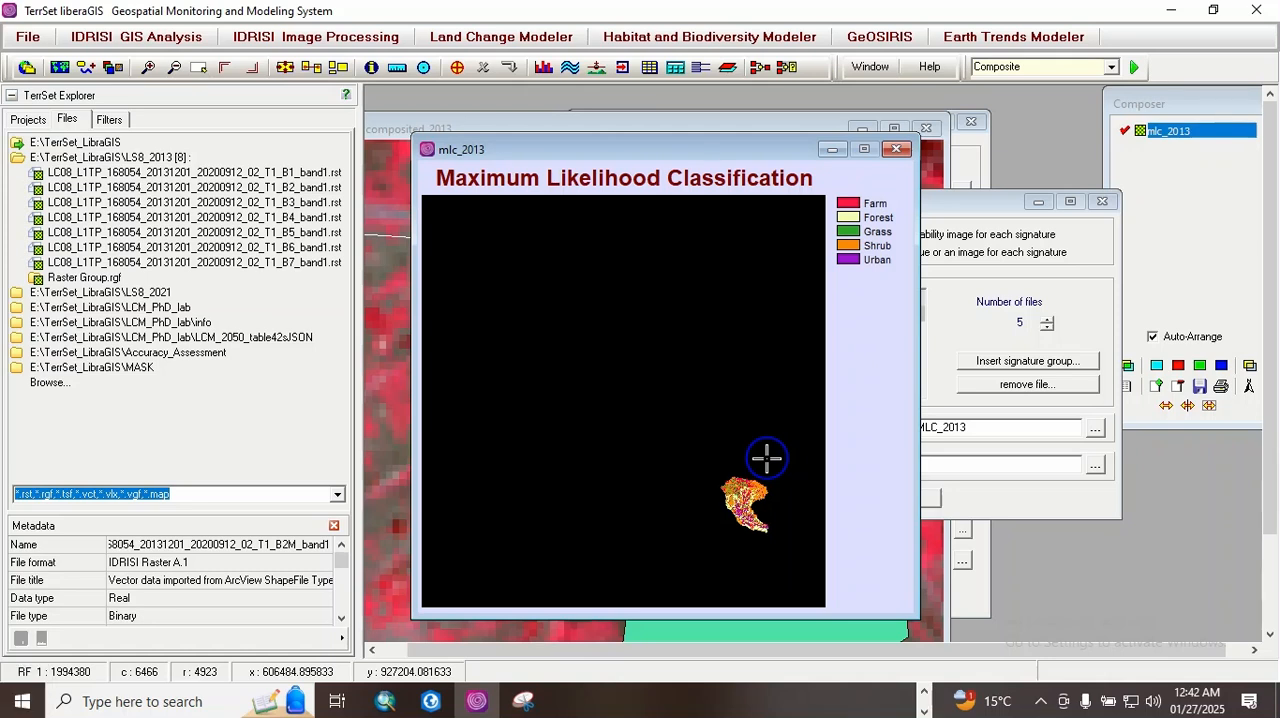
key(Right)
key(Right)
key(Right)
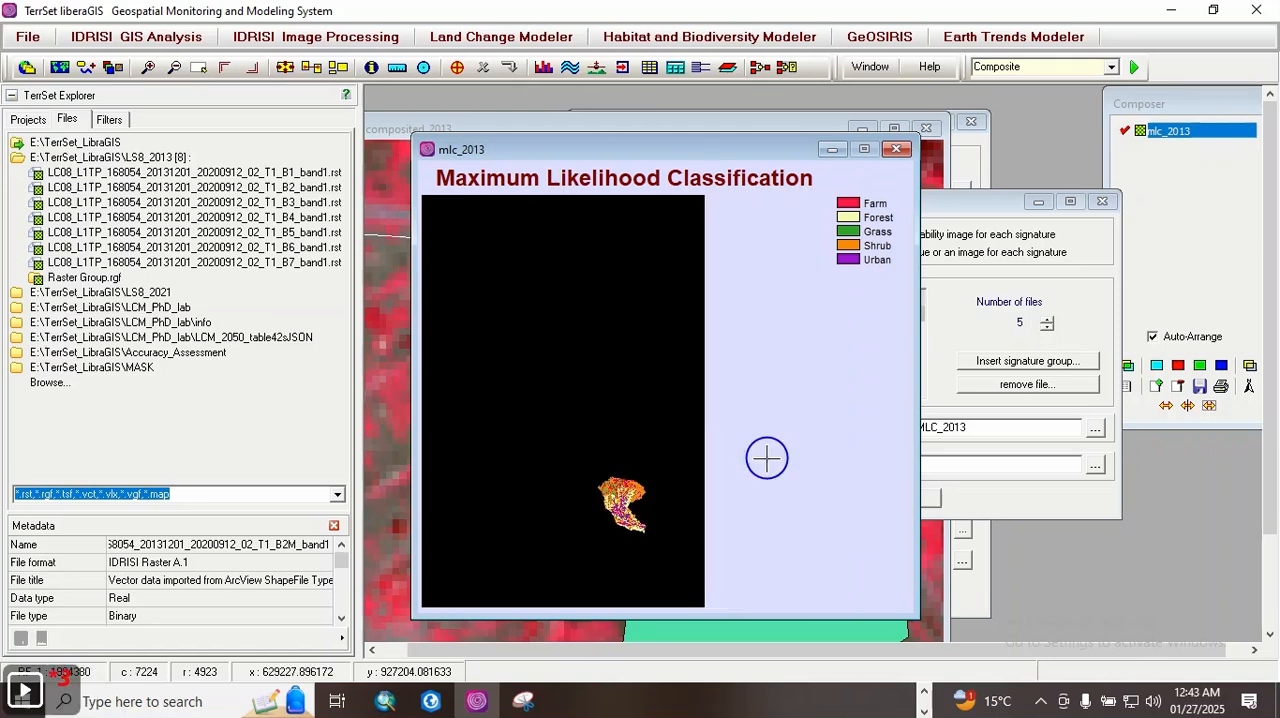
key(Down)
key(Down)
key(Down)
key(Down)
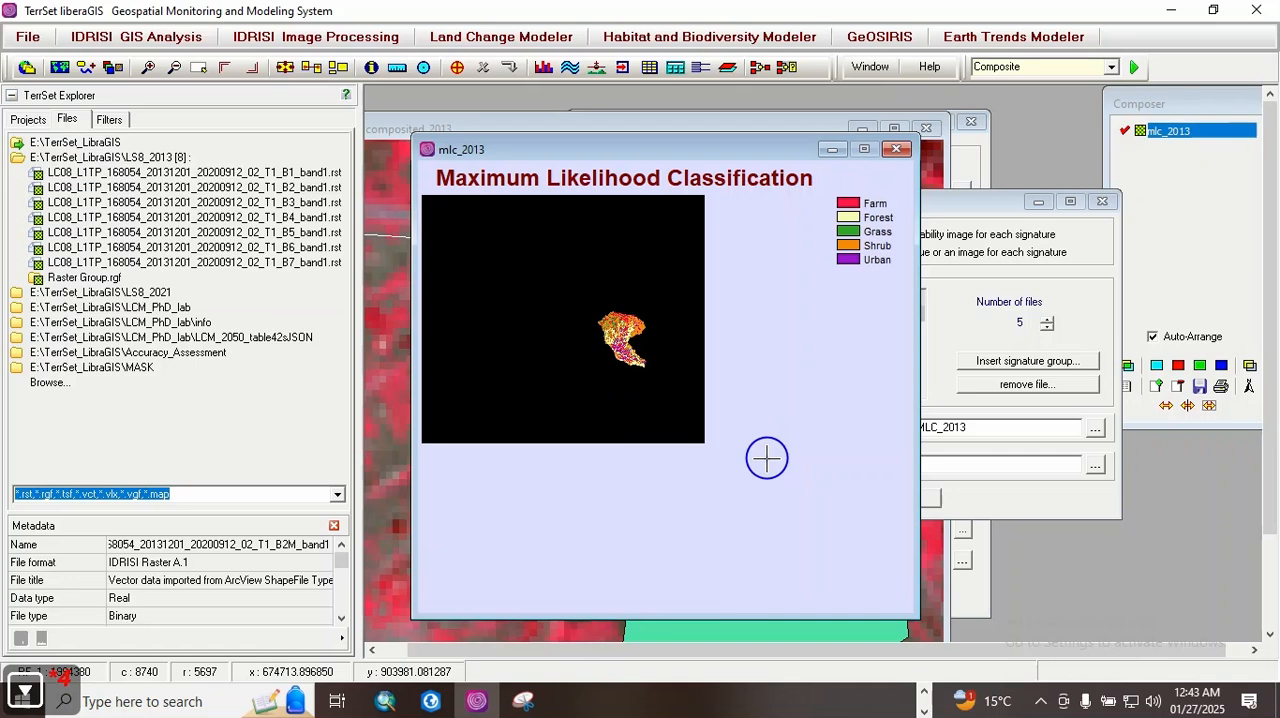
key(Page_Down)
key(Page_Down)
key(Page_Down)
key(Up)
key(Up)
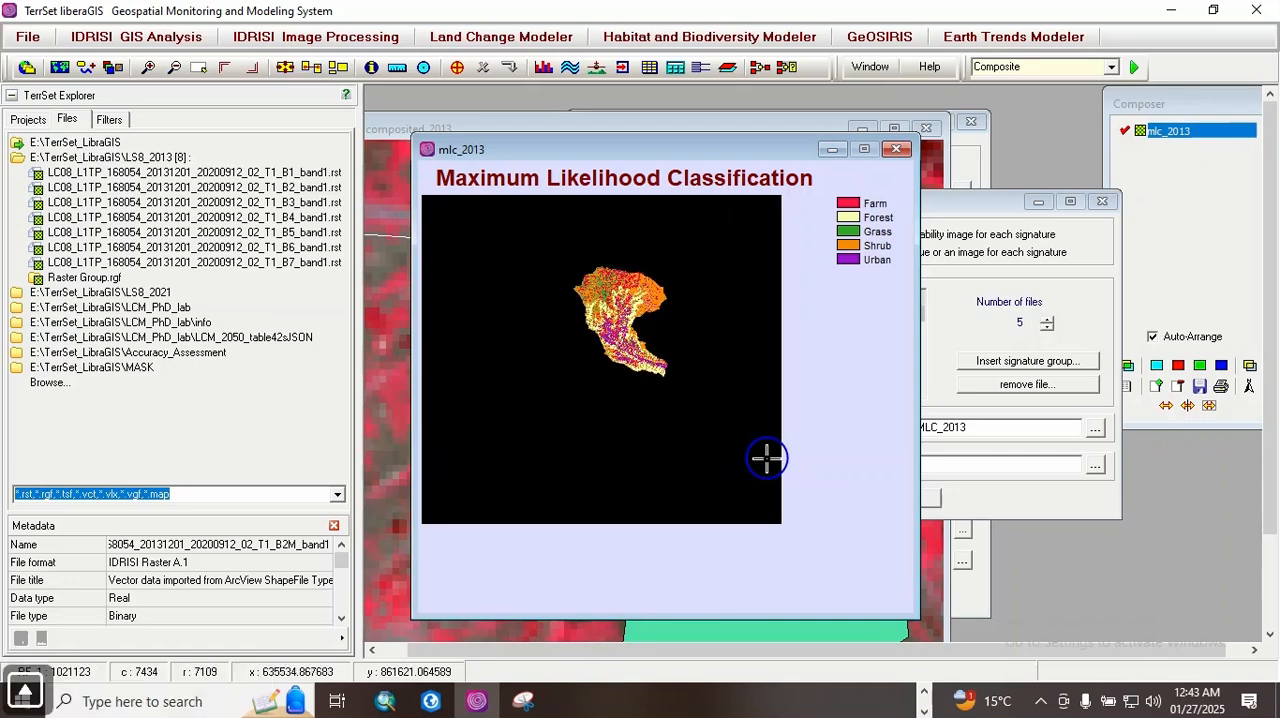
key(Page_Down)
key(Page_Down)
key(Up)
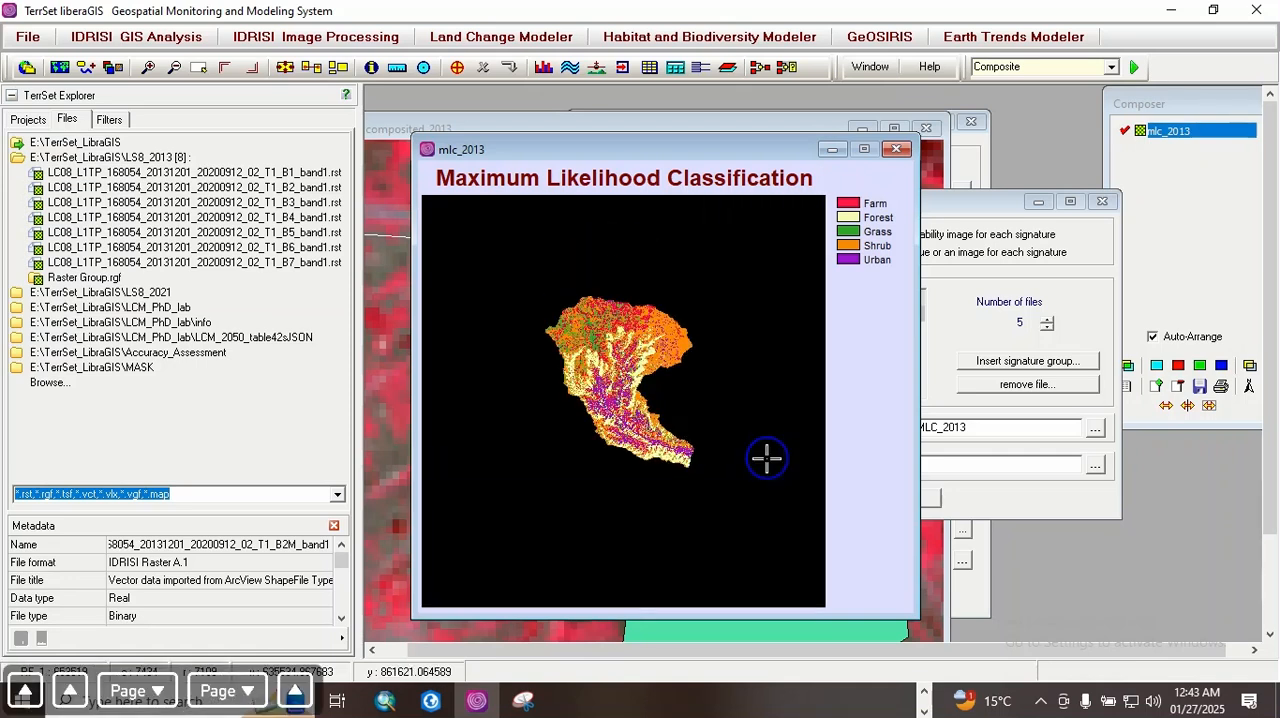
key(Page_Down)
key(Page_Down)
key(Up)
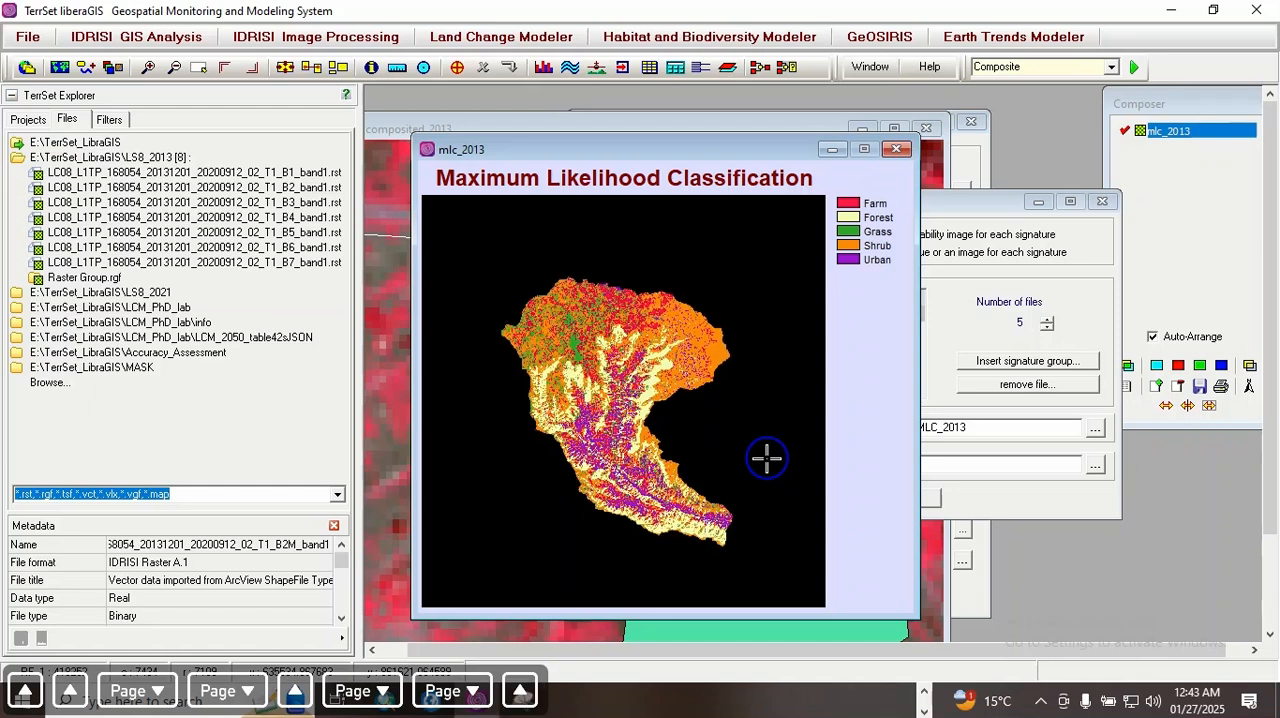
key(Page_Down)
key(Page_Down)
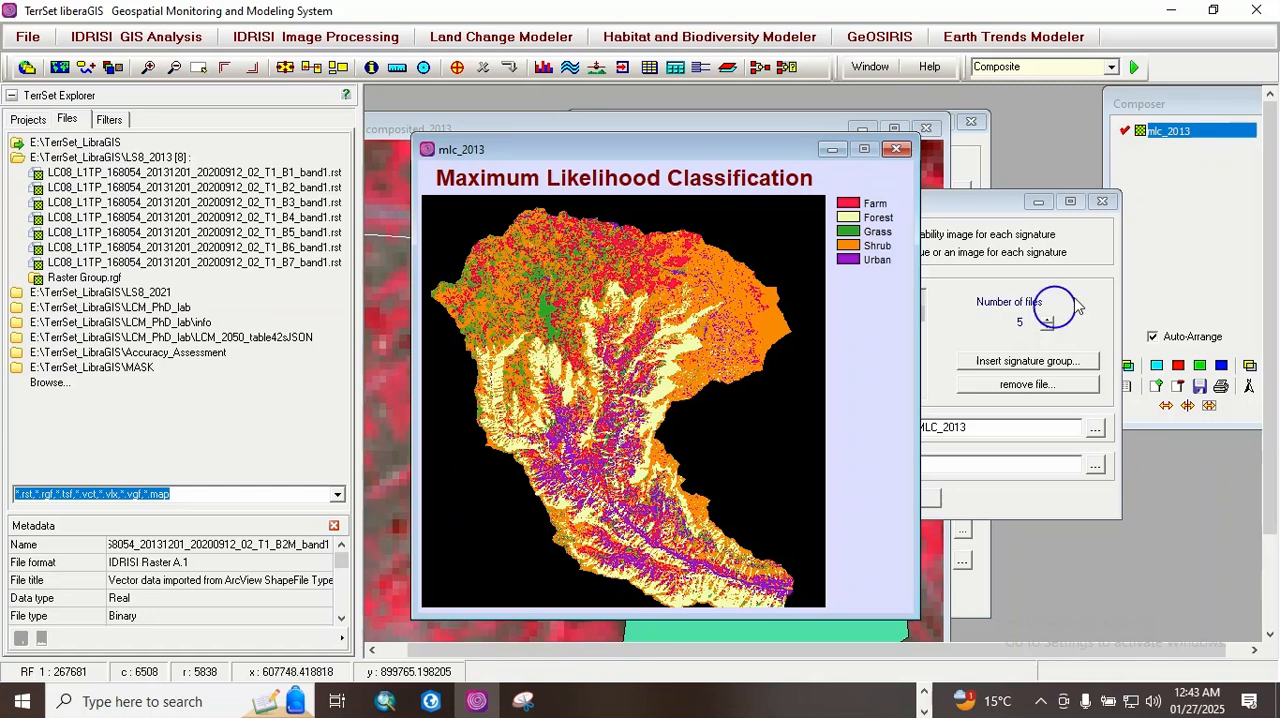
Step: Close the leftover classification dialogs and the composited_2013 map, and move the mlc_2013 map aside
click(1104, 202)
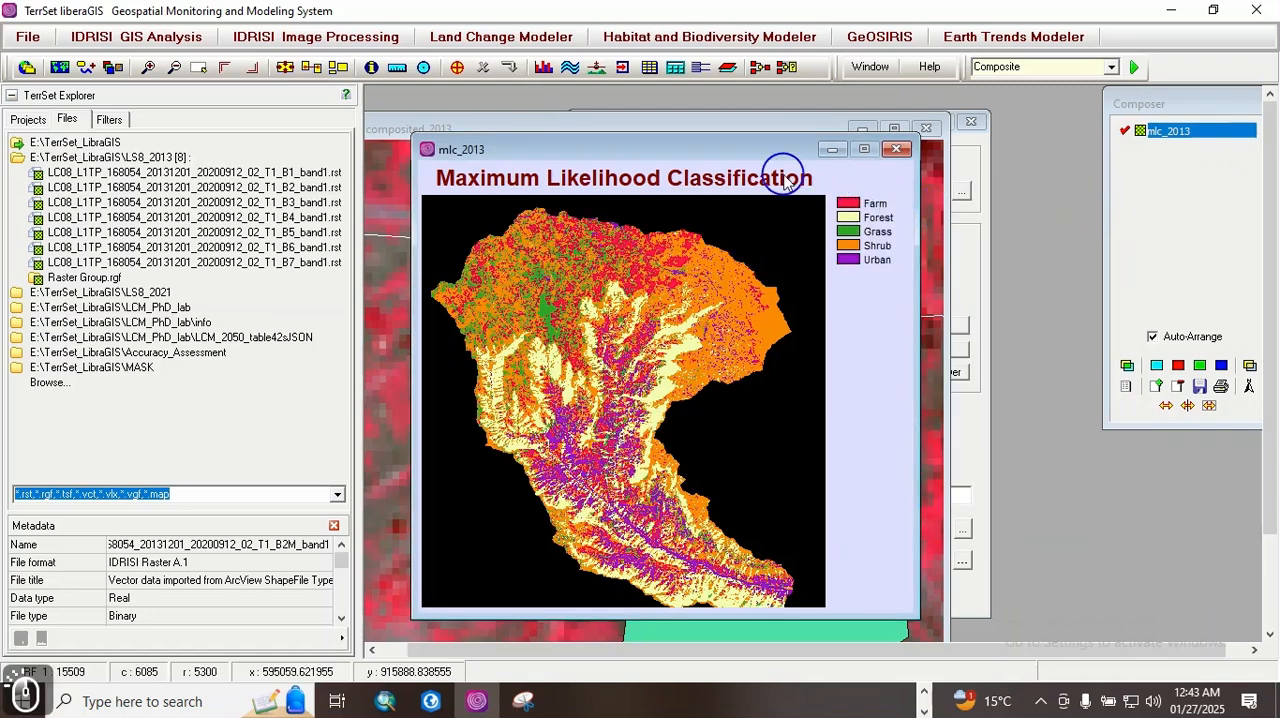
drag(741, 149, 802, 290)
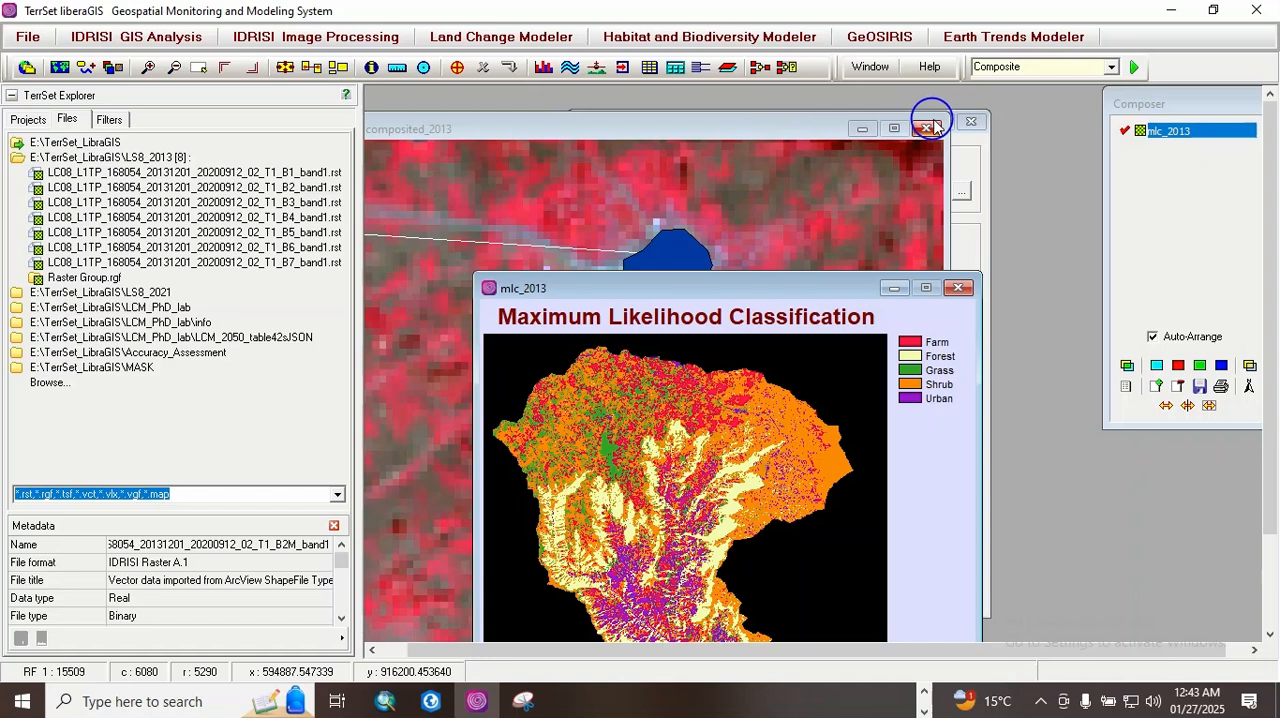
click(970, 121)
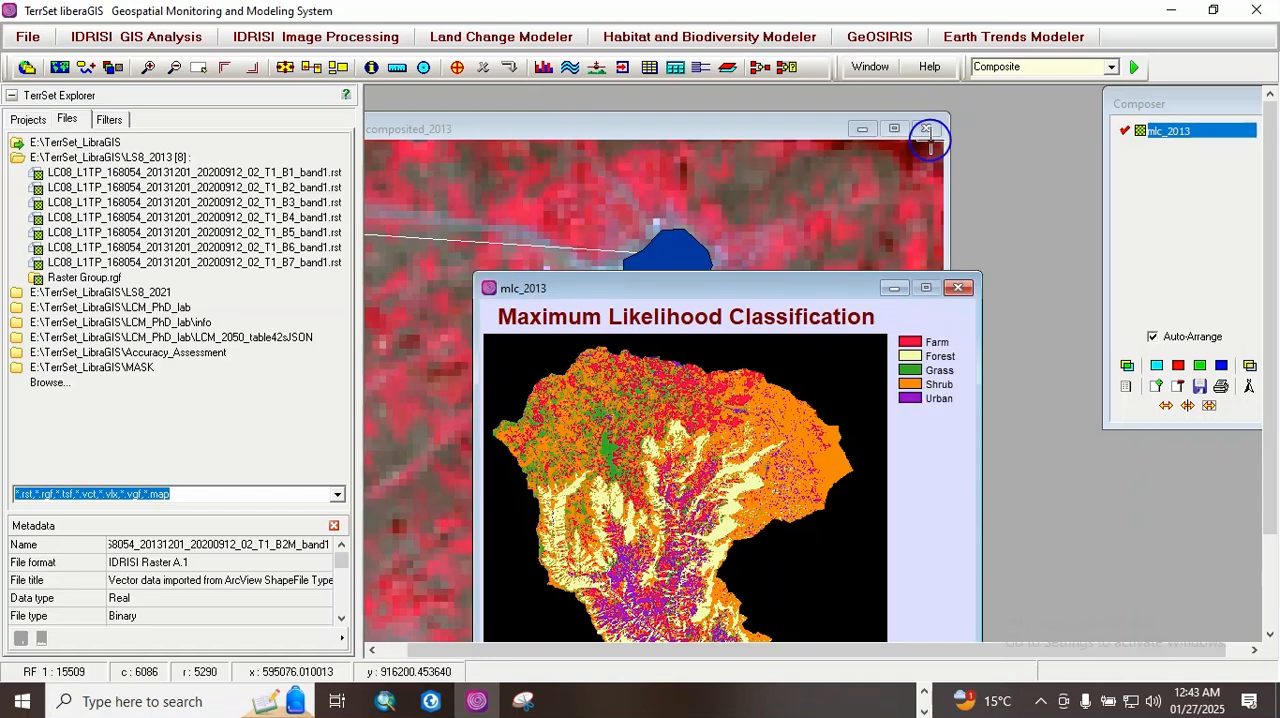
click(926, 129)
drag(778, 302, 912, 152)
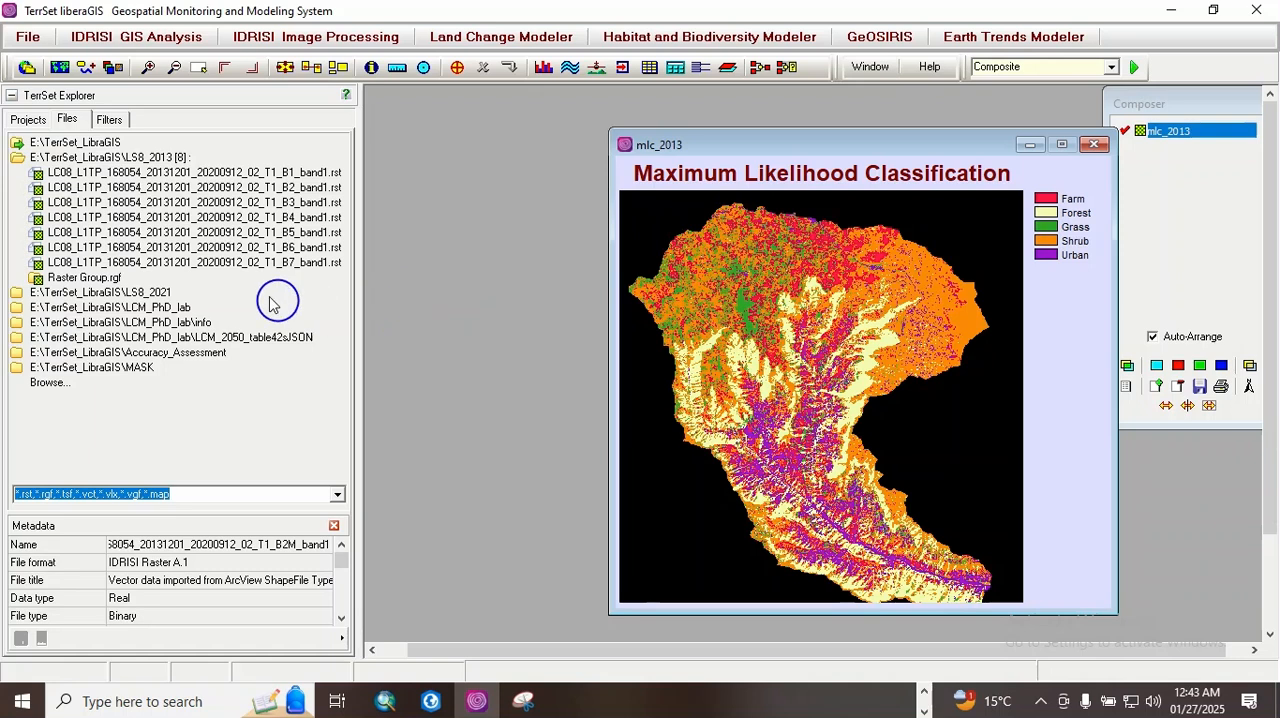
Step: View the DF_2013_1 soft classification map from the TerrSet_LibraGIS folder and close it
double_click(78, 143)
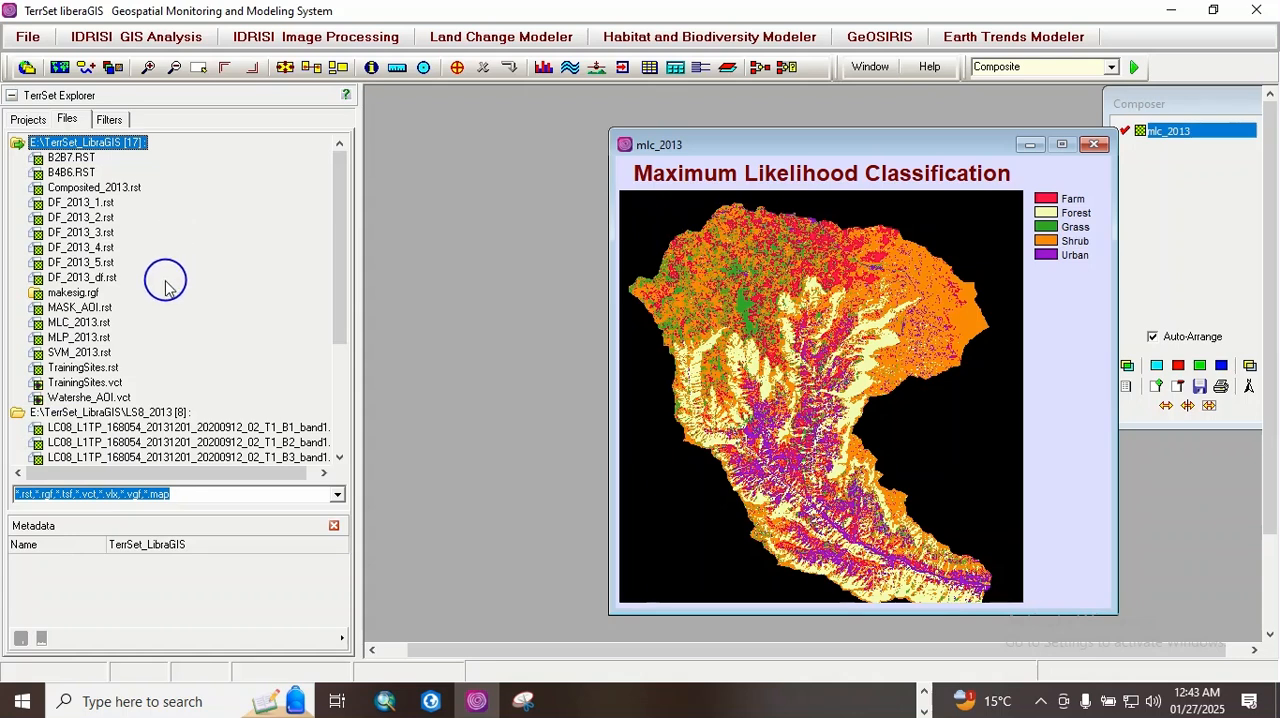
click(92, 203)
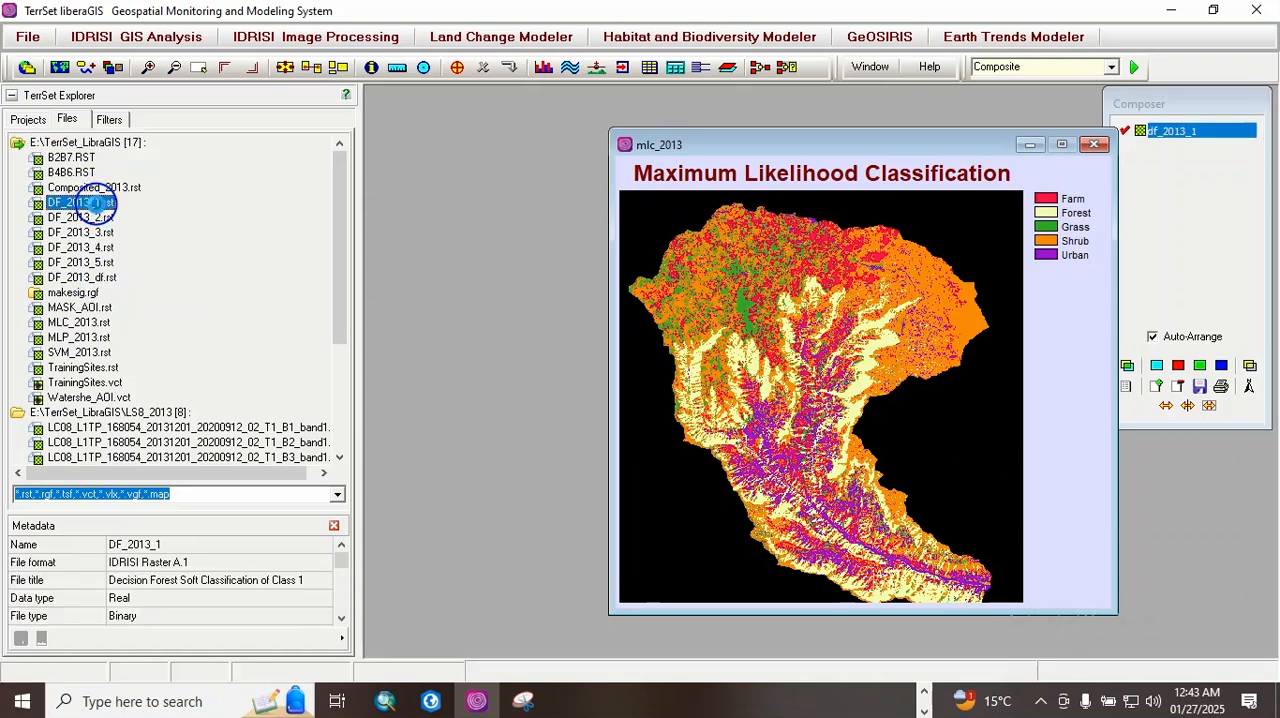
double_click(92, 203)
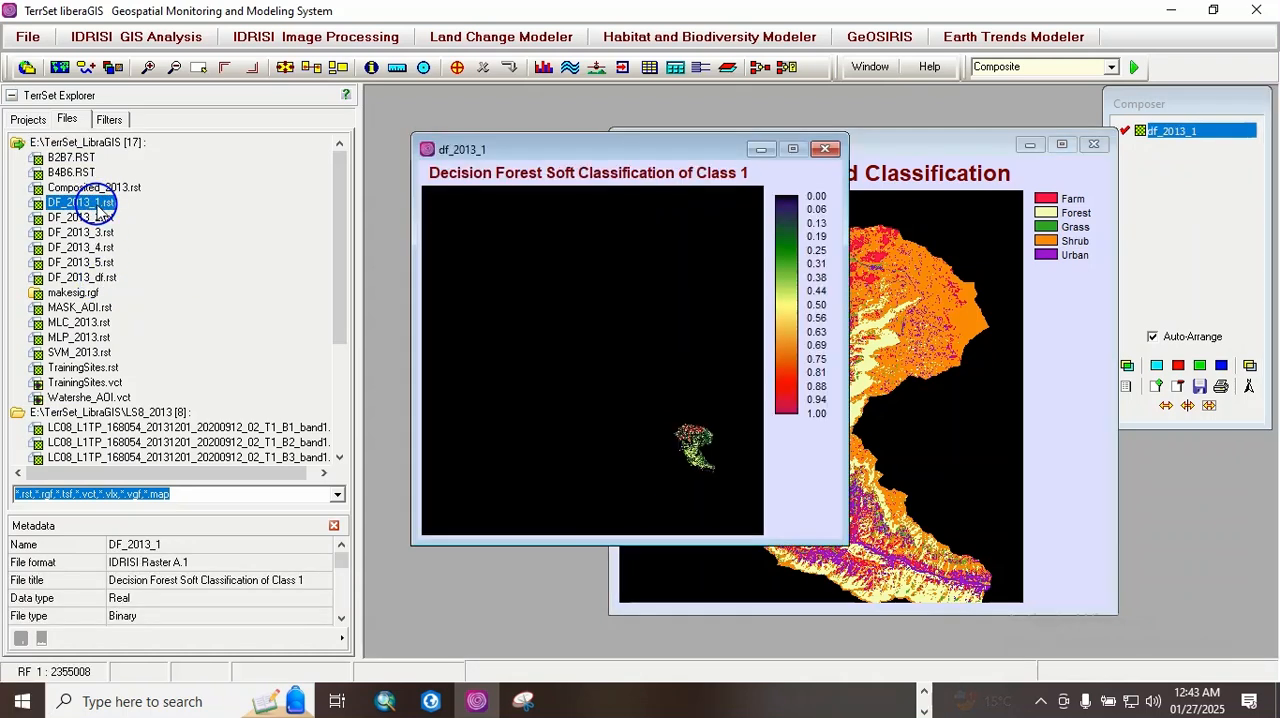
click(825, 149)
Step: Open the DF_2013_df decision forest map and zoom in until the classified watershed fills the map window
double_click(98, 278)
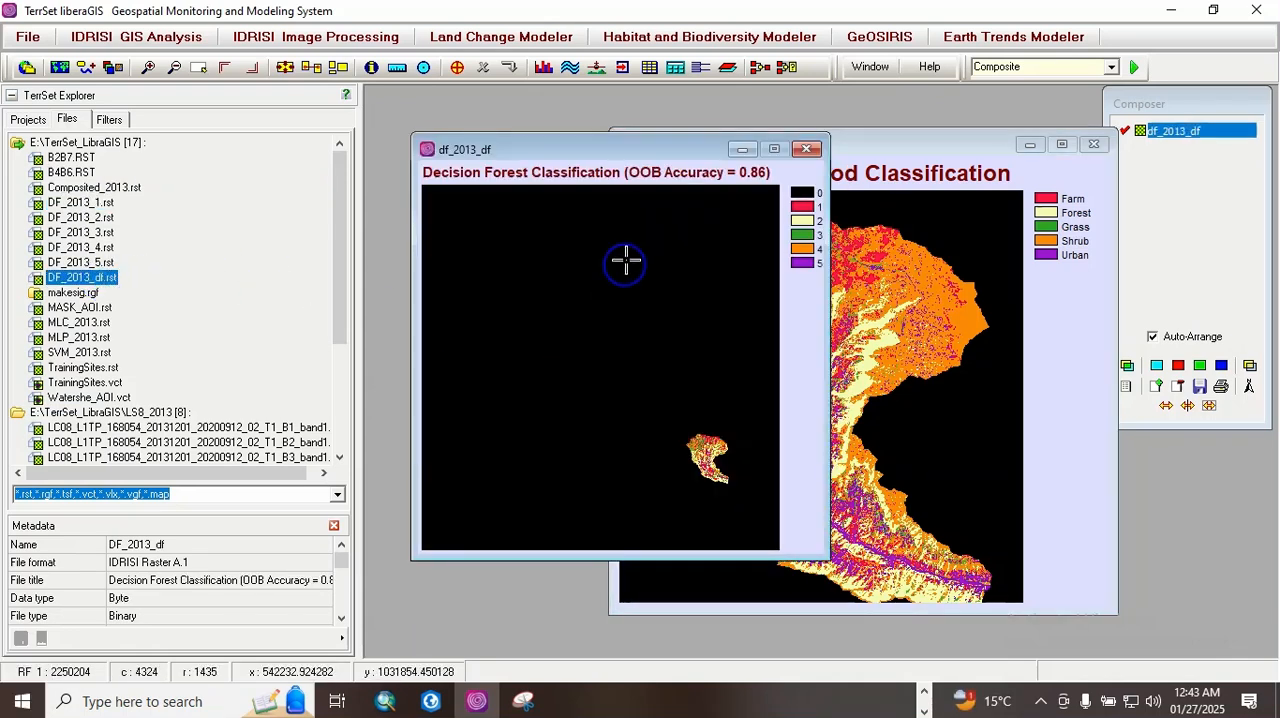
drag(600, 151, 503, 146)
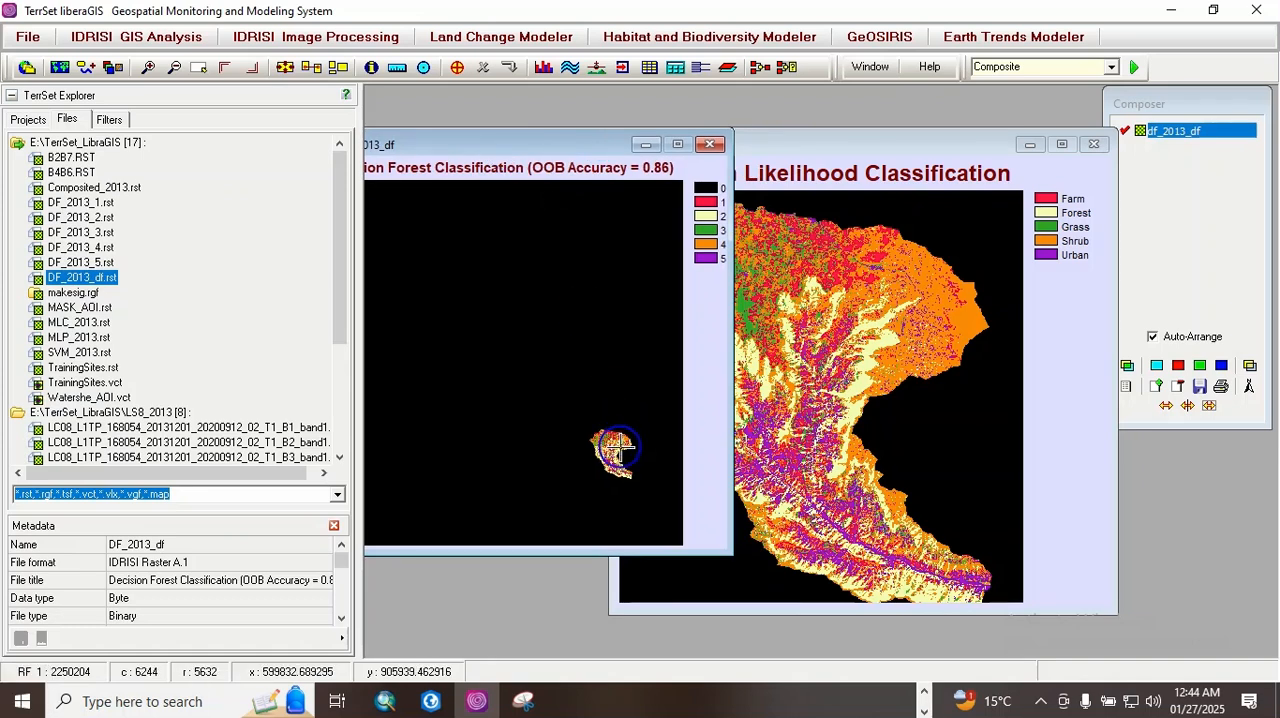
key(Up)
key(Down)
key(Down)
key(Down)
key(Down)
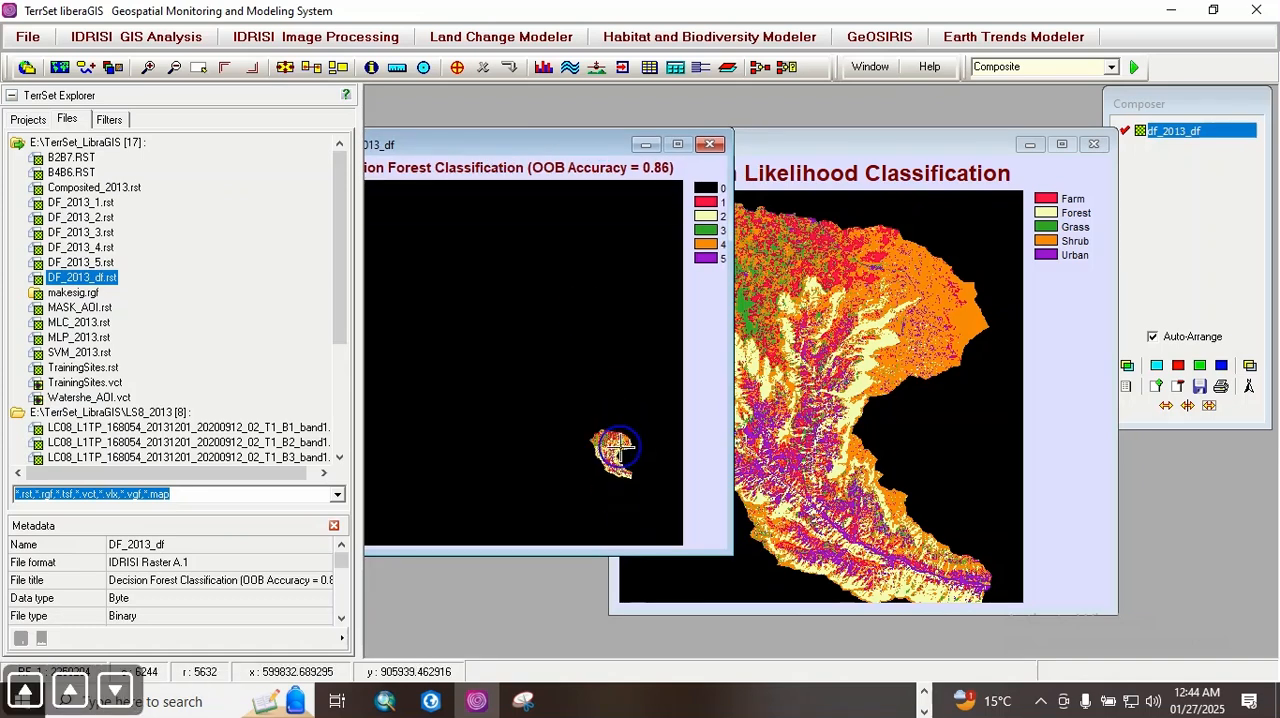
key(Down)
key(Down)
key(Down)
key(Down)
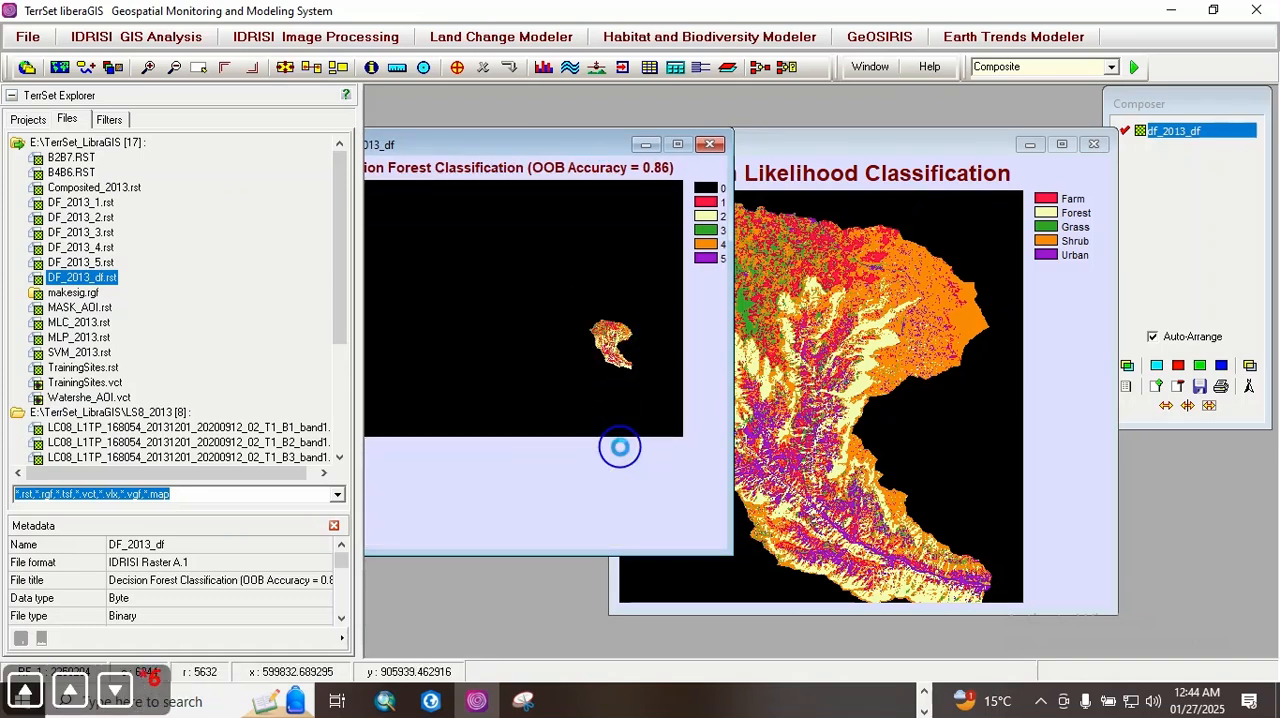
key(Right)
key(Right)
key(Right)
key(Right)
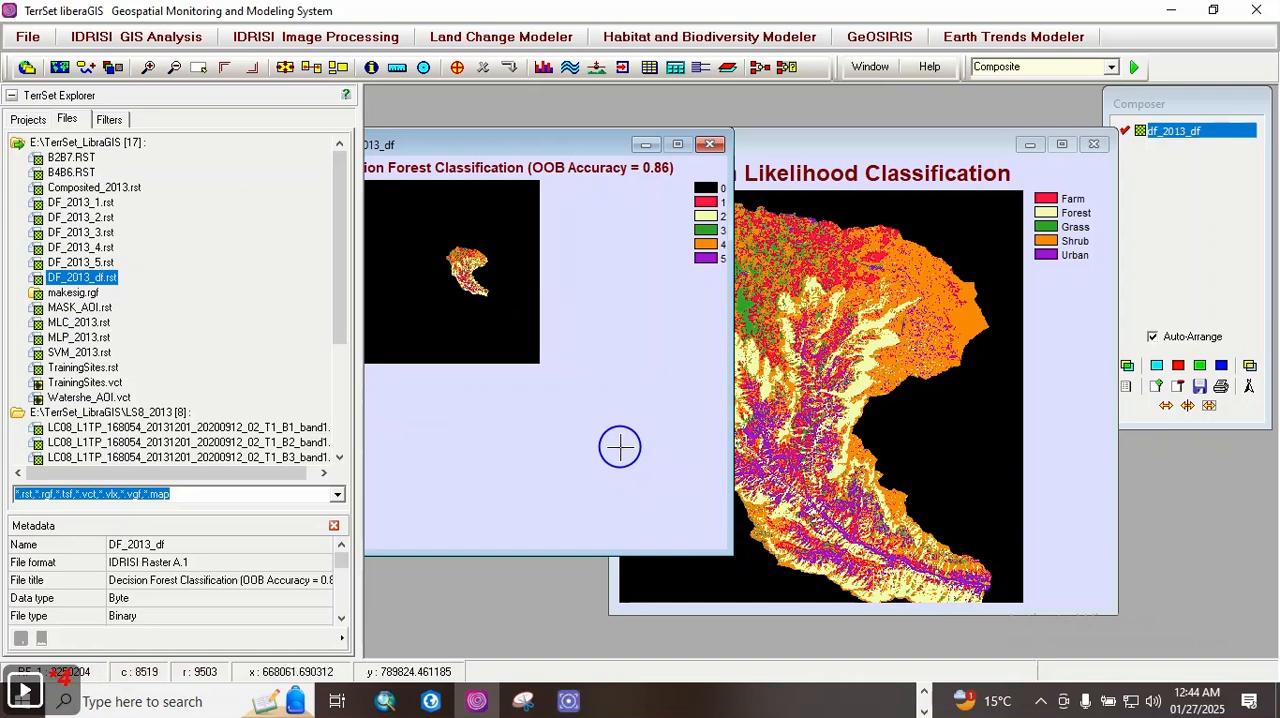
key(Page_Up)
key(Page_Up)
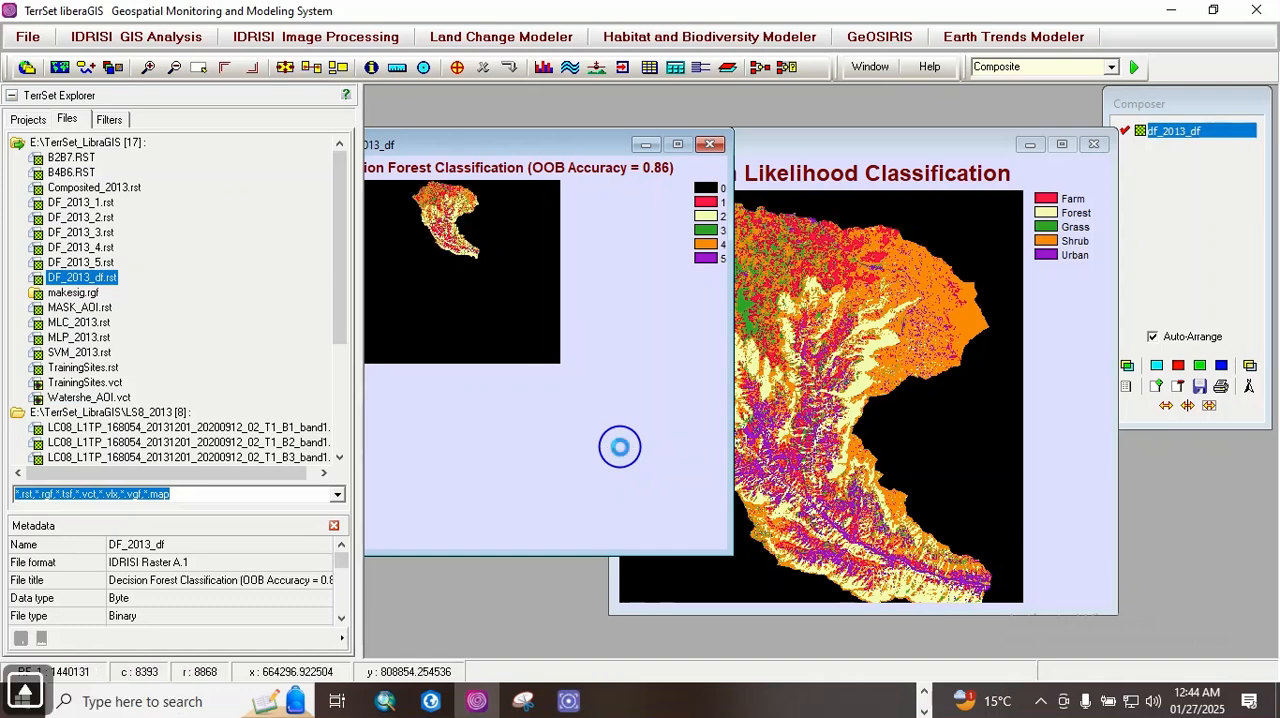
key(Up)
key(Up)
key(Up)
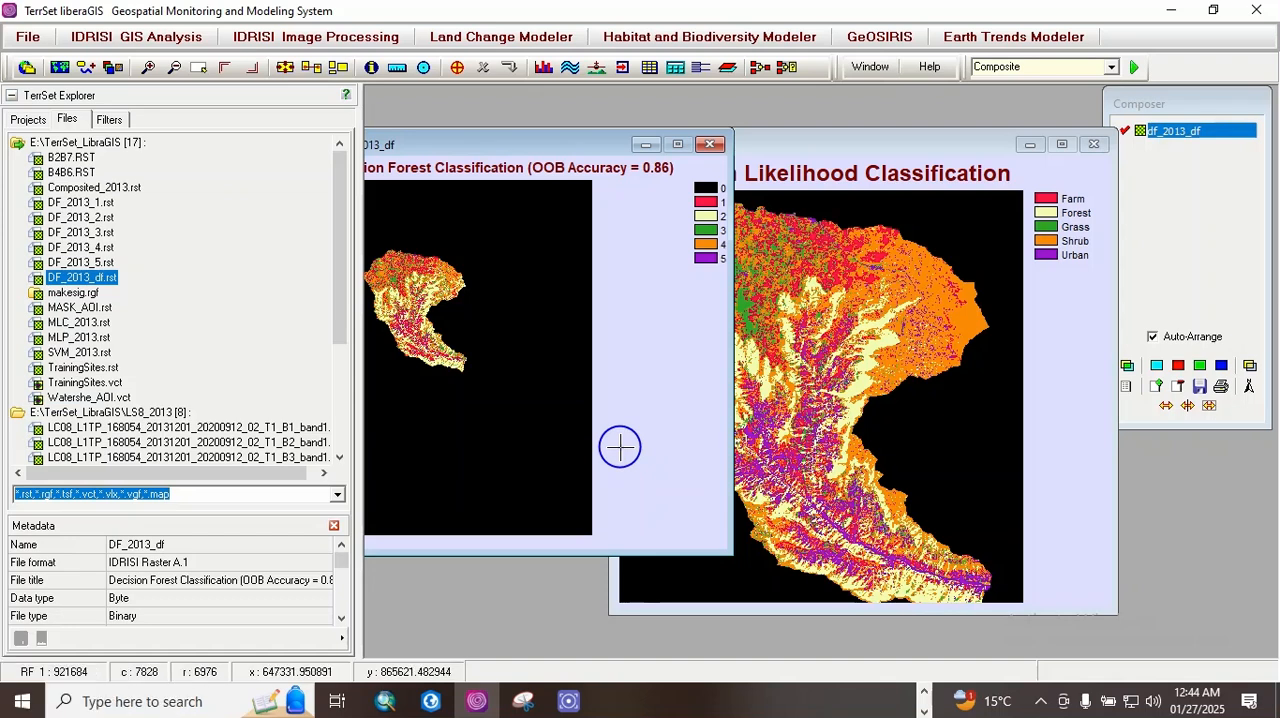
key(Page_Up)
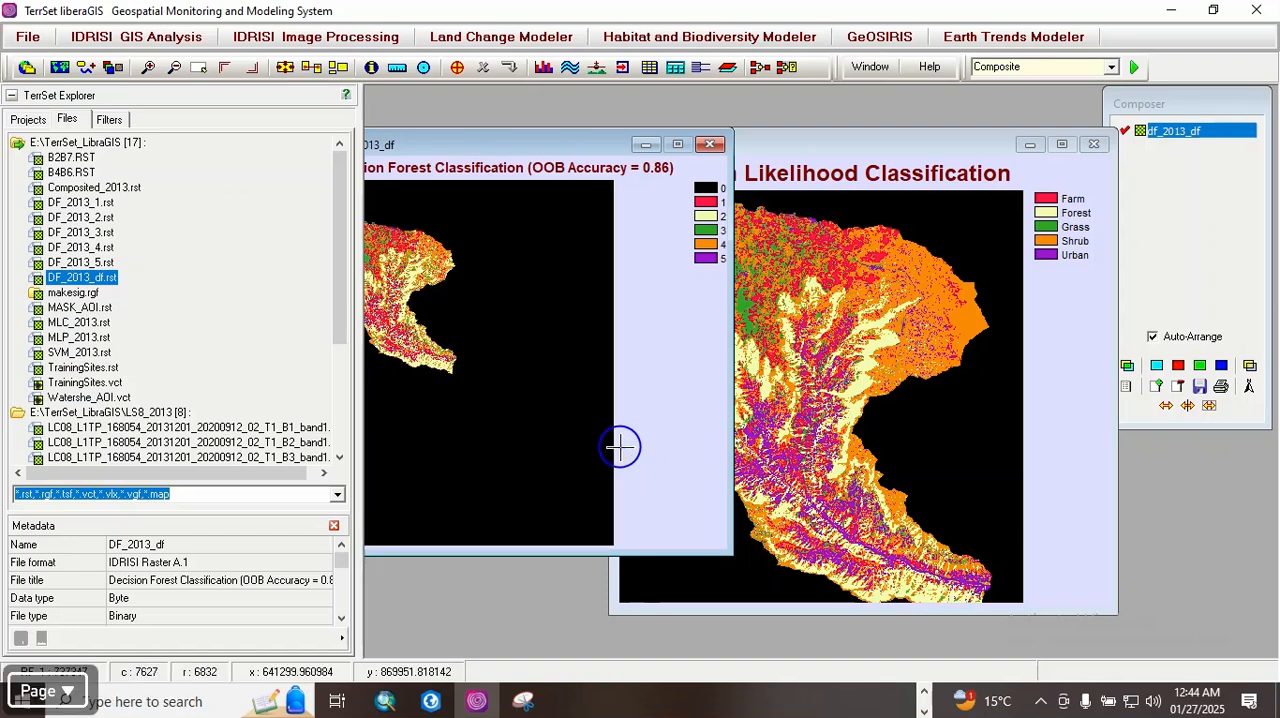
key(Right)
key(Left)
key(Left)
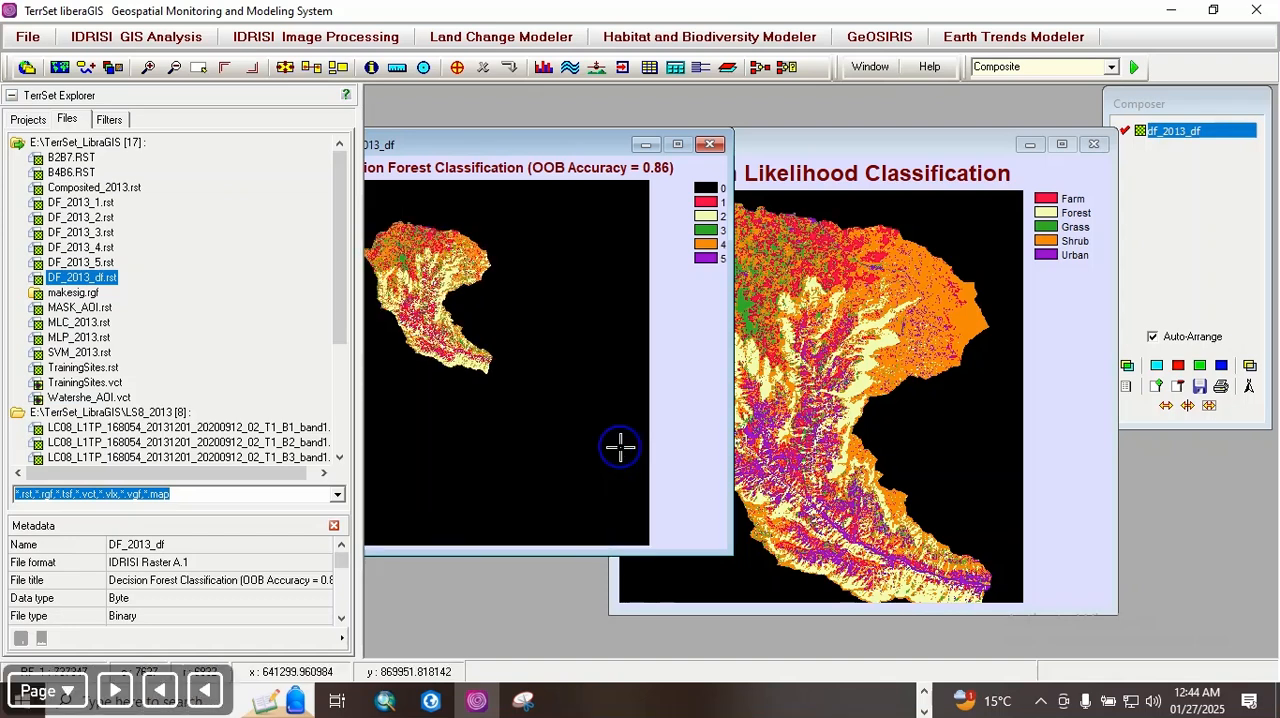
key(Page_Down)
key(Left)
key(Left)
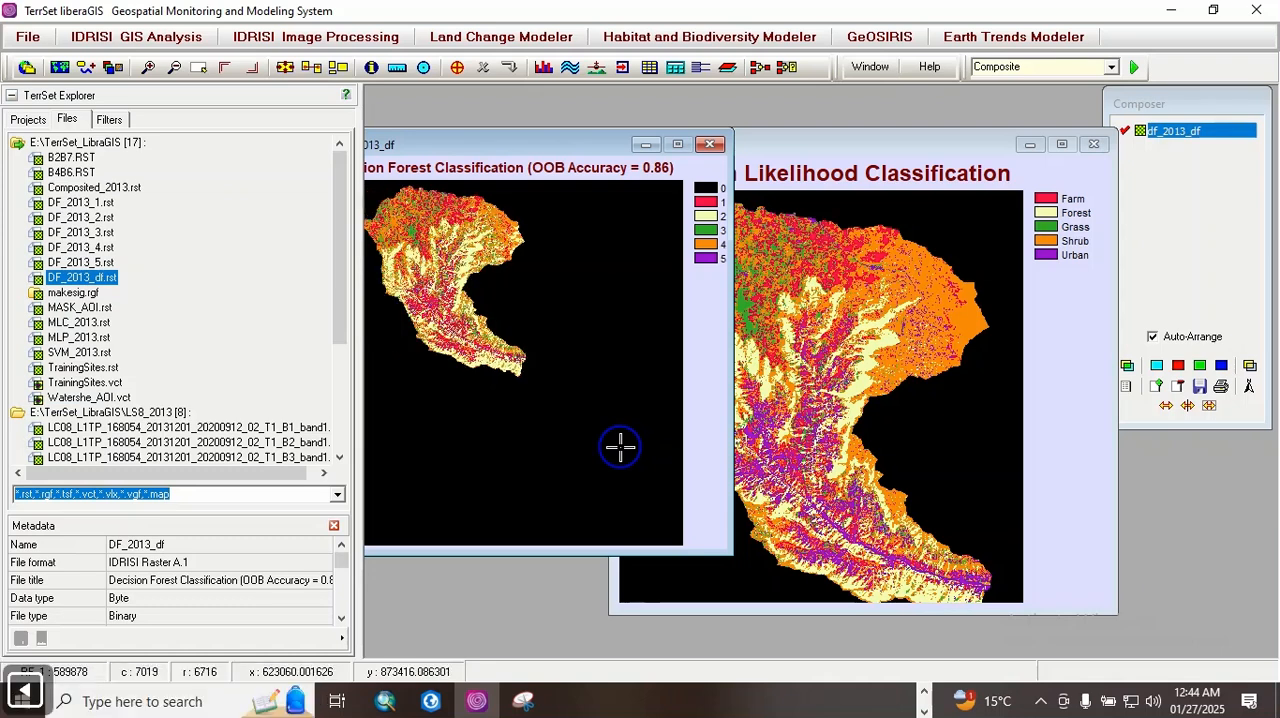
key(Up)
key(Up)
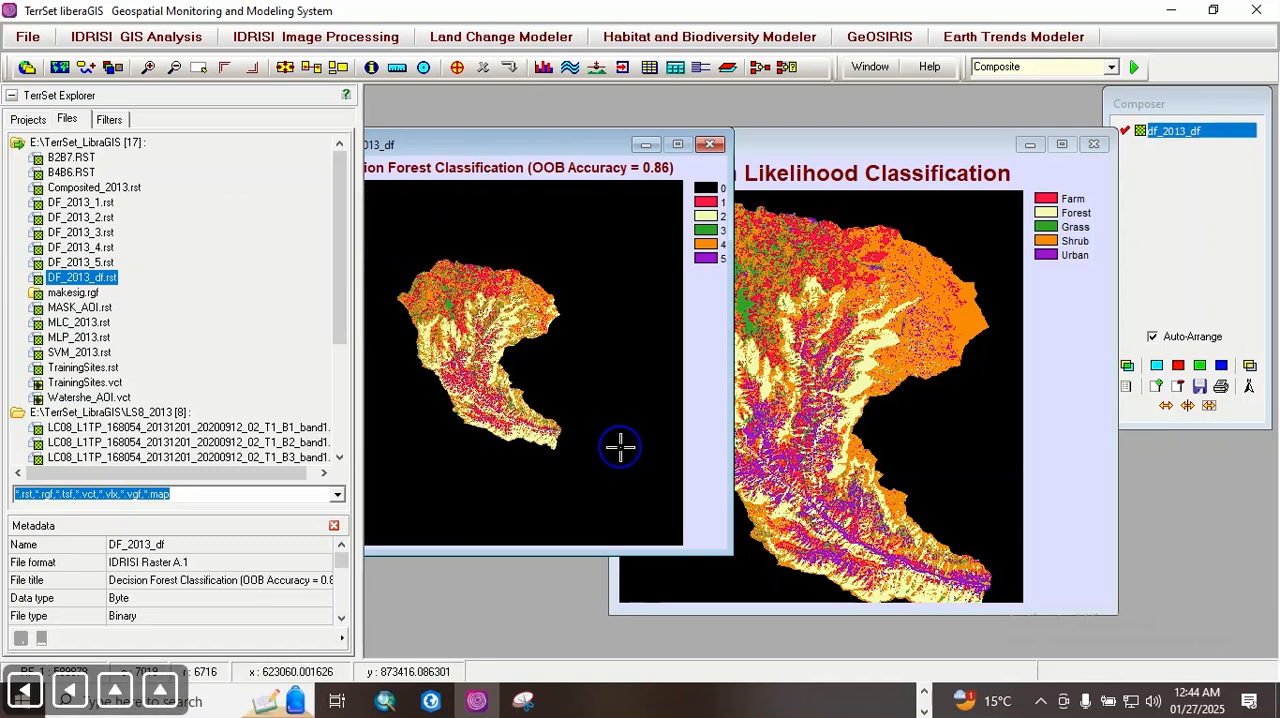
key(Page_Down)
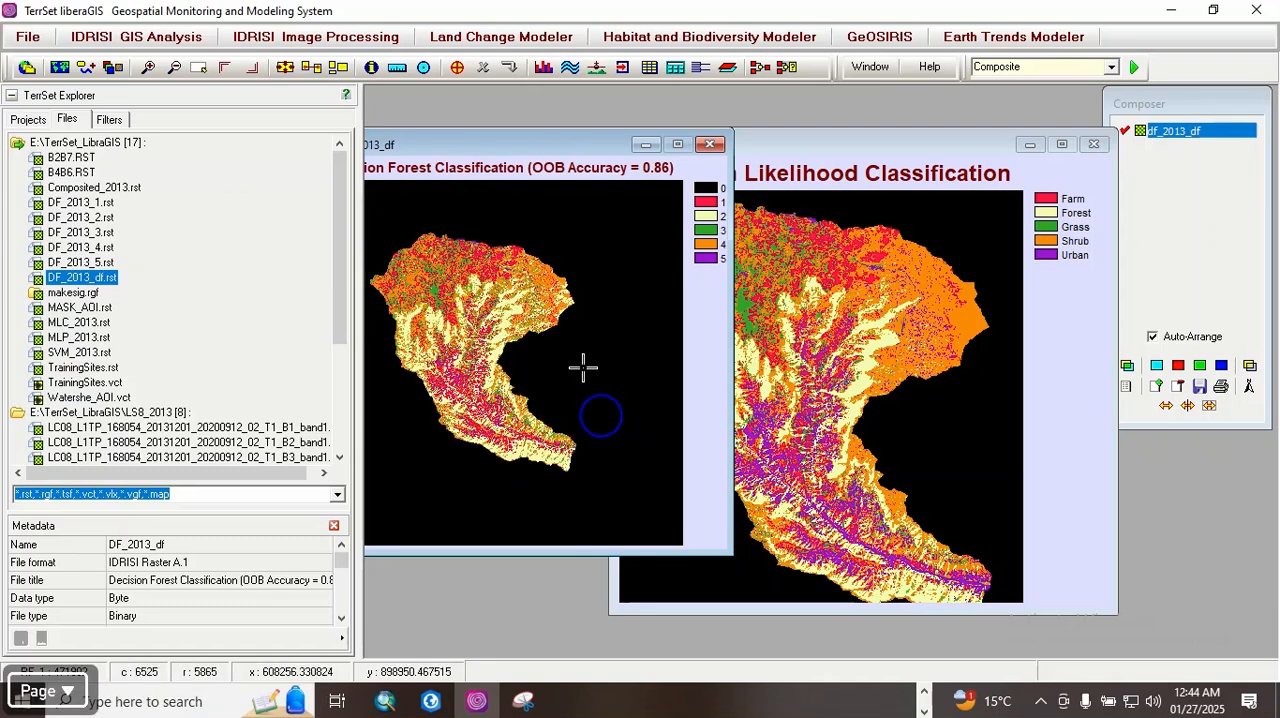
Step: Arrange the mlc_2013 and df_2013_df maps side by side for comparison, shrinking the maximum likelihood map window
drag(512, 155, 995, 251)
click(791, 160)
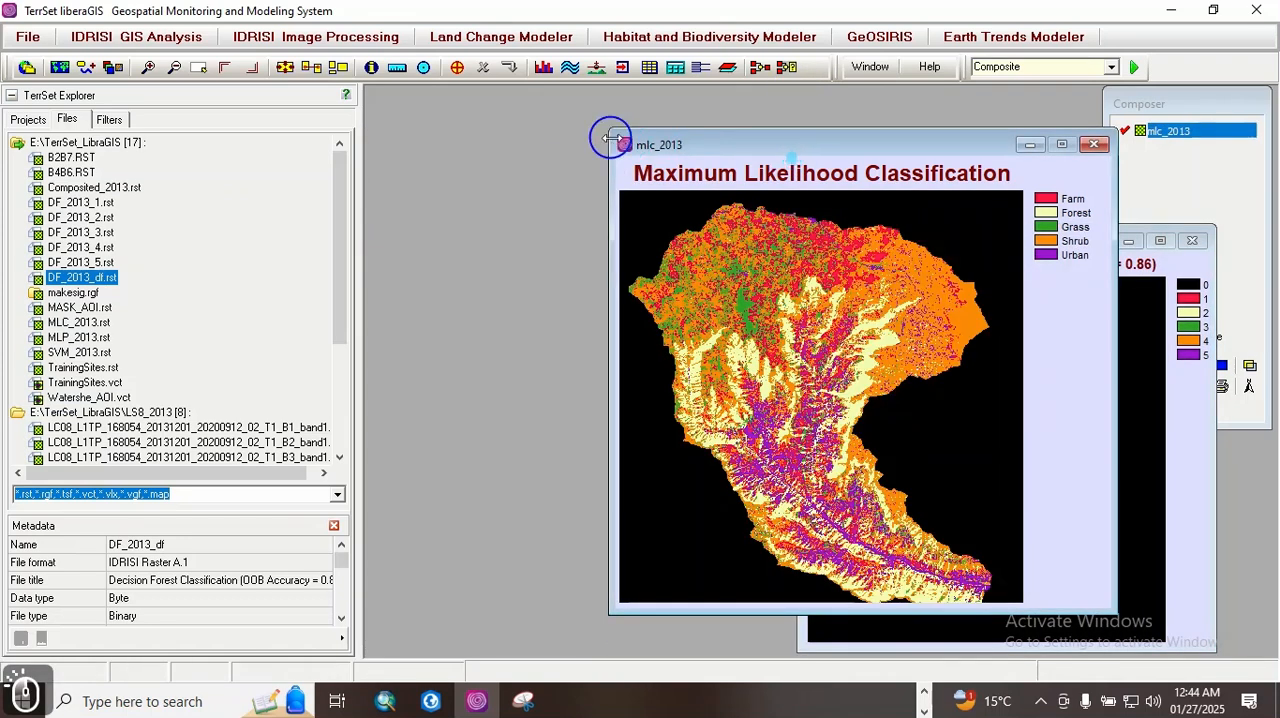
drag(915, 142, 689, 120)
drag(988, 237, 999, 215)
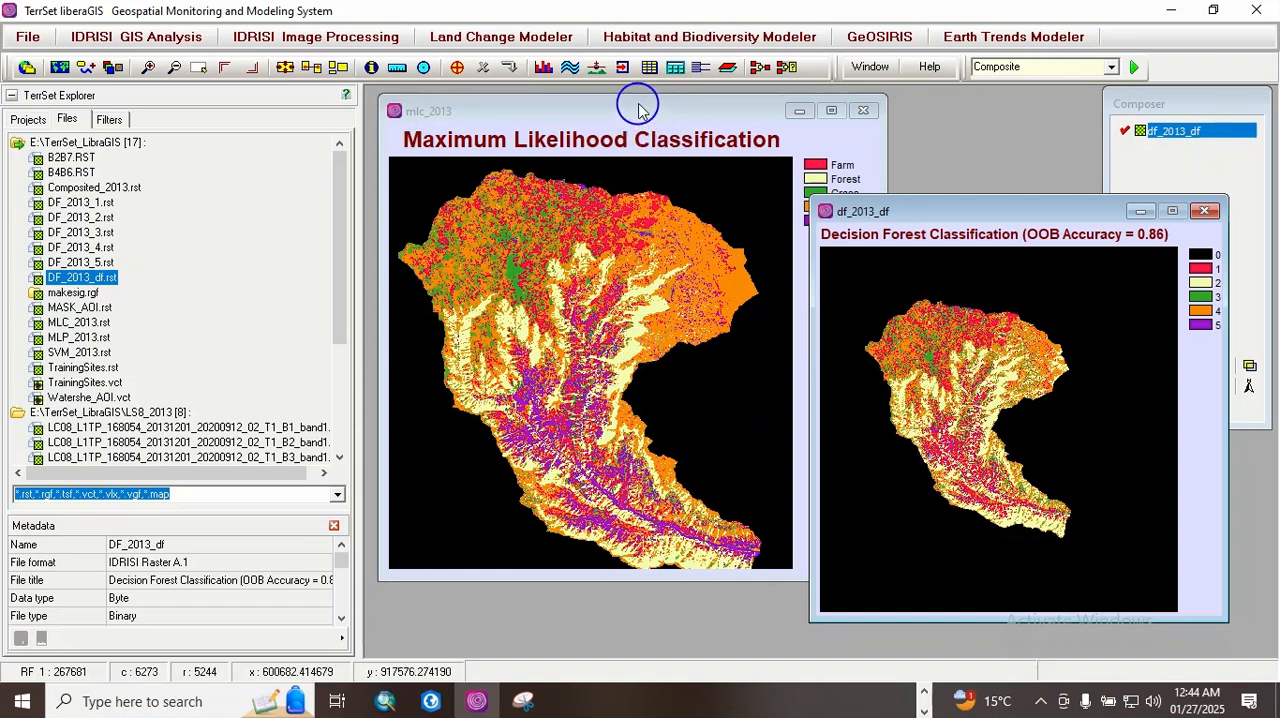
drag(638, 97, 636, 210)
drag(880, 309, 824, 313)
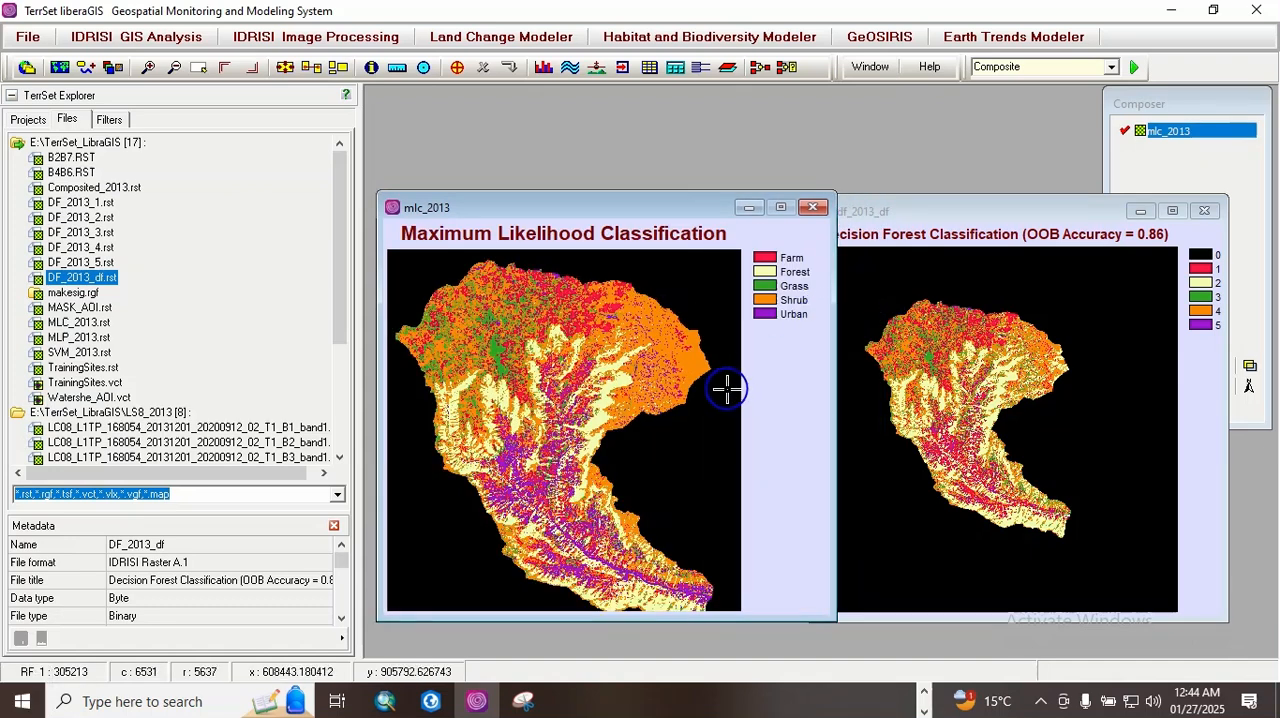
drag(640, 210, 646, 190)
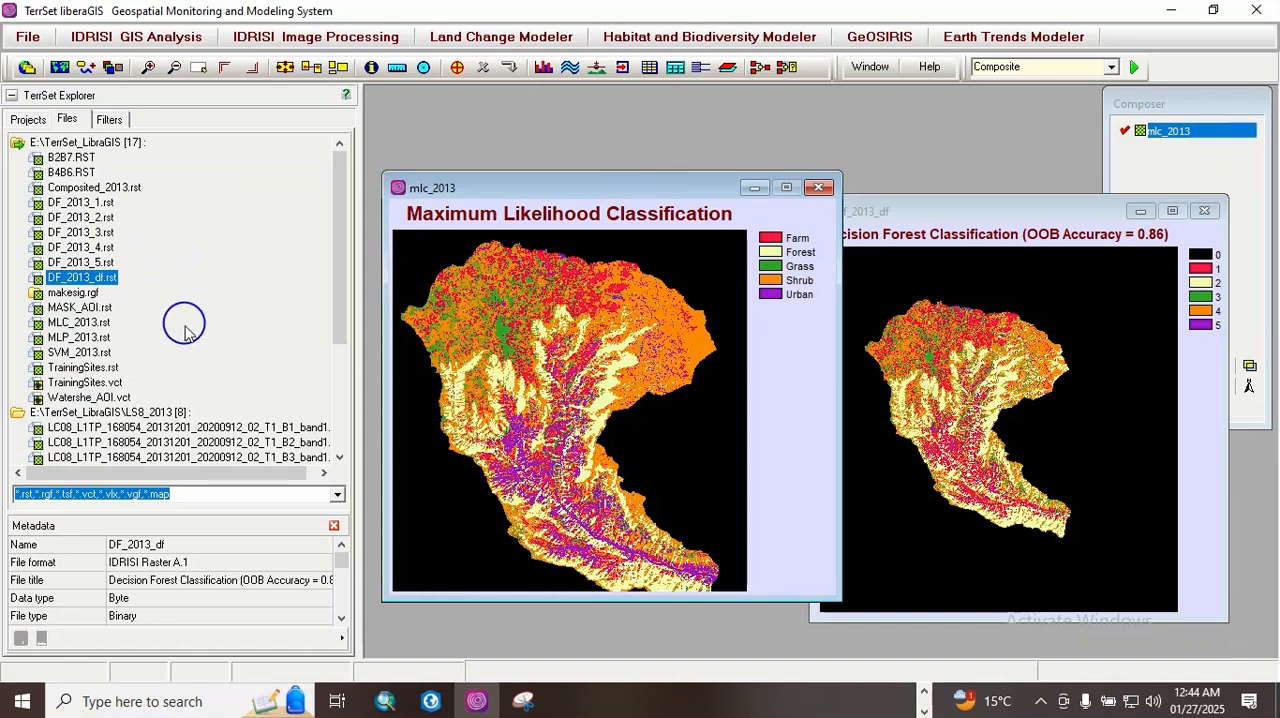
Step: Open the MLP_2013 map from the TerrSet_LibraGIS folder and zoom in on its classified watershed
double_click(80, 338)
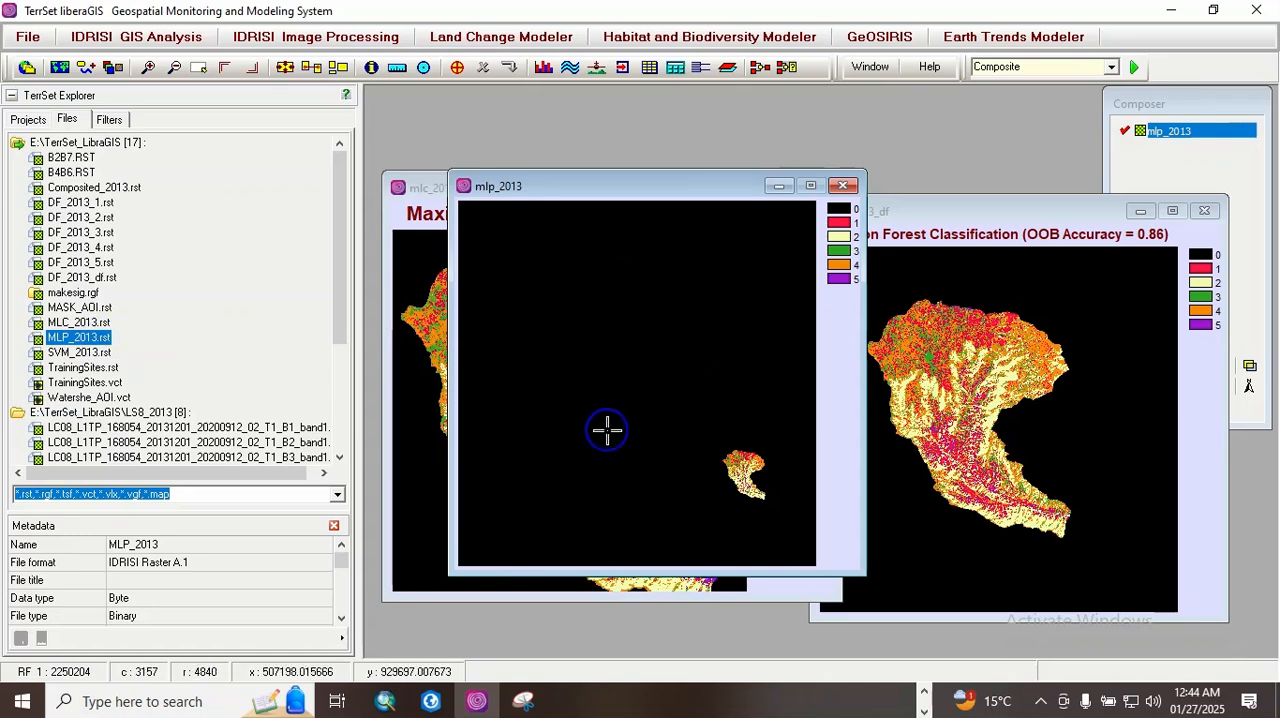
key(Up)
key(Up)
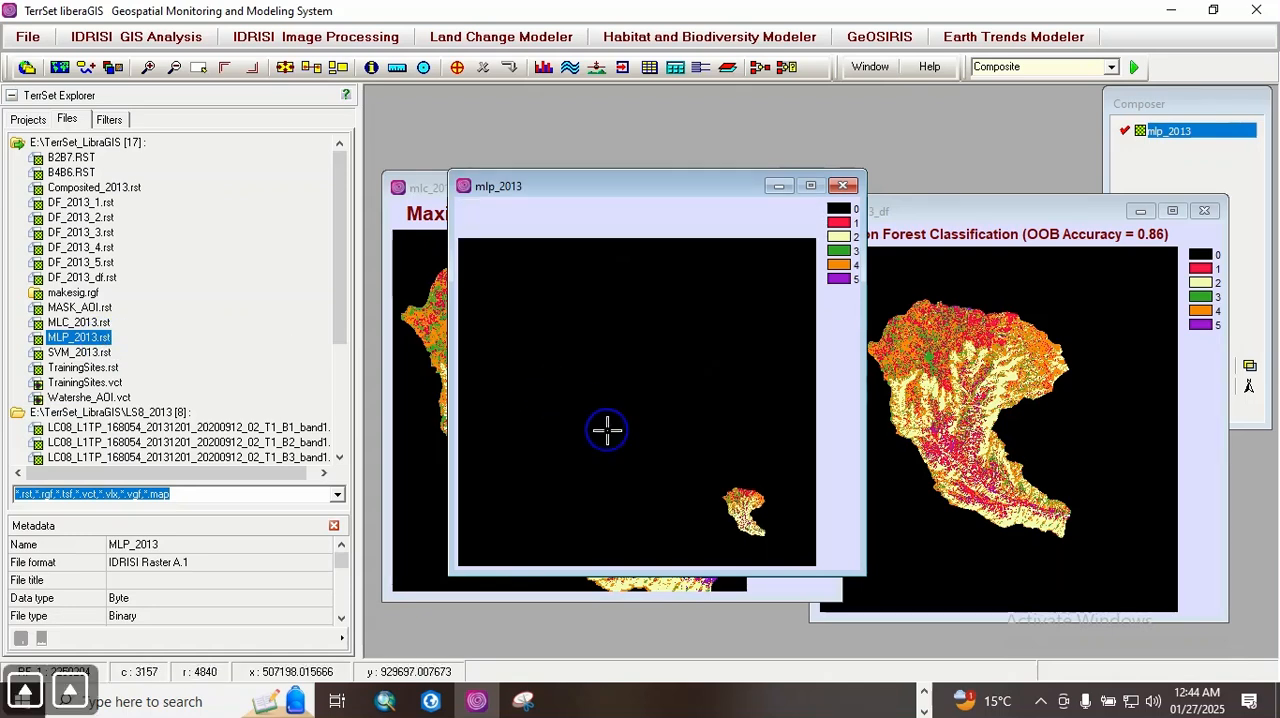
key(Down)
key(Down)
key(Down)
key(Right)
key(Right)
key(Right)
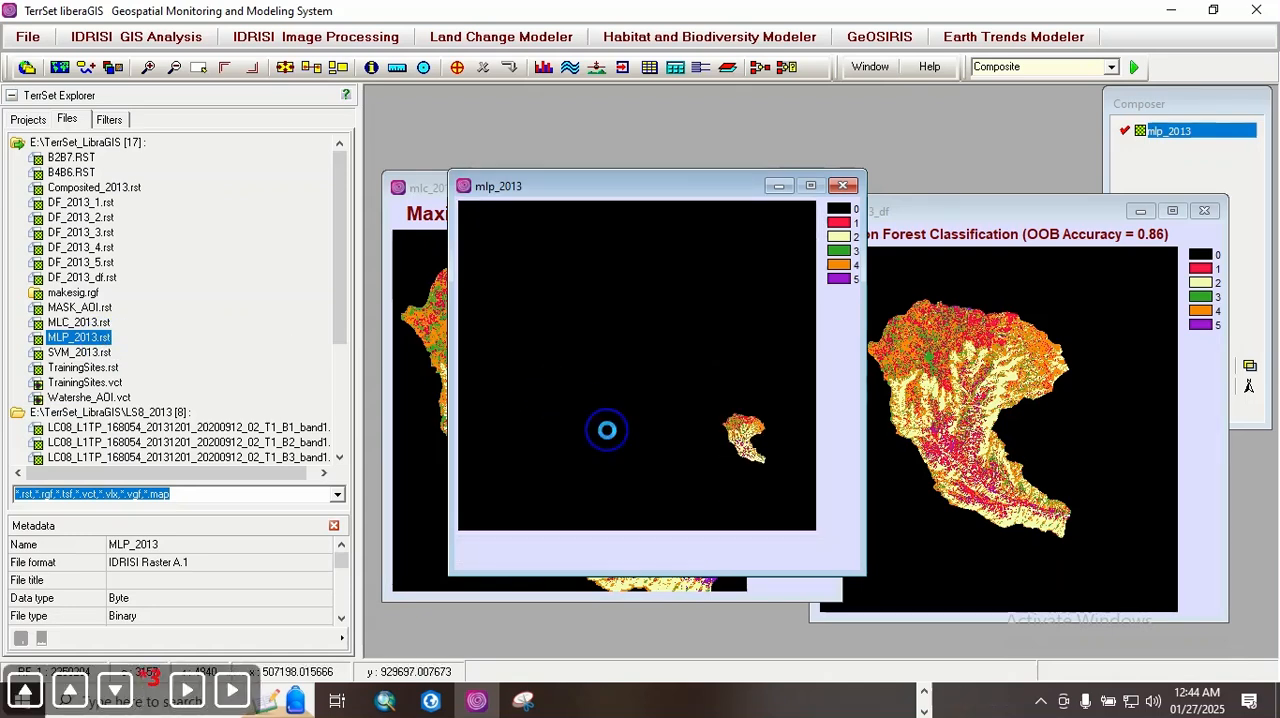
key(Page_Down)
key(Page_Down)
key(Page_Down)
key(Page_Down)
key(Page_Down)
key(Page_Down)
key(Page_Down)
key(Page_Down)
key(Page_Down)
key(Page_Down)
key(Page_Down)
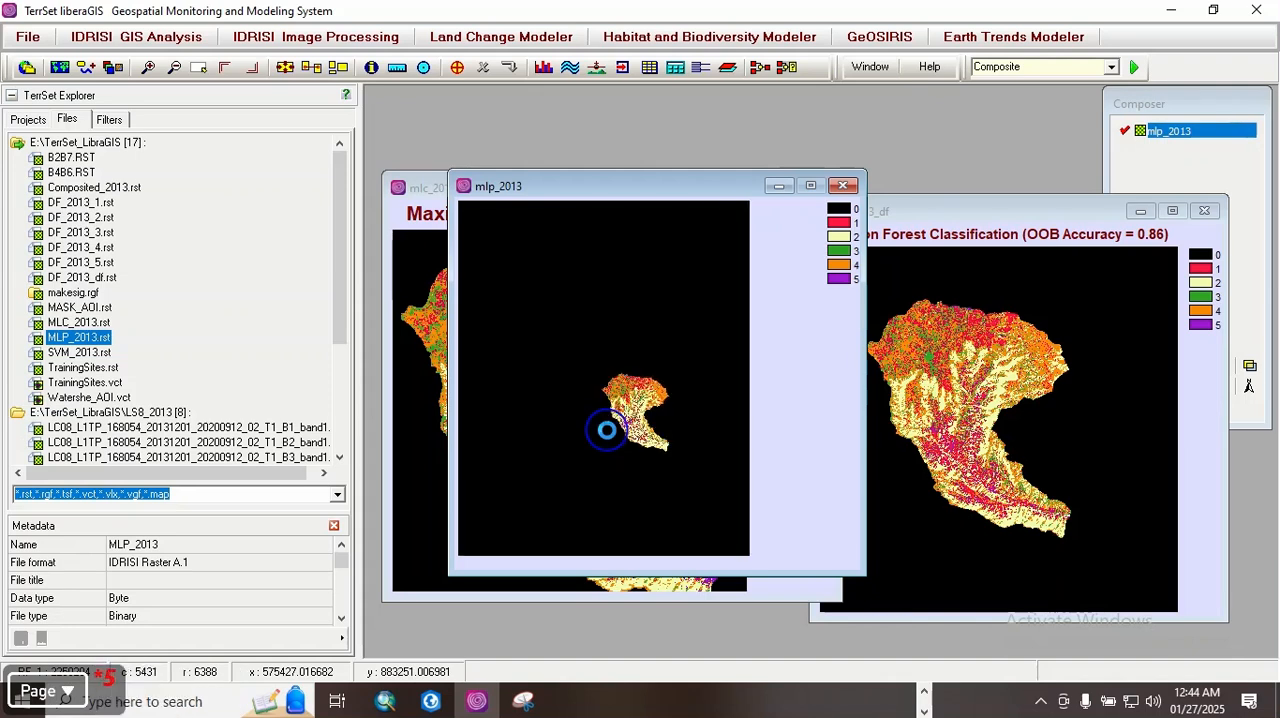
key(Page_Down)
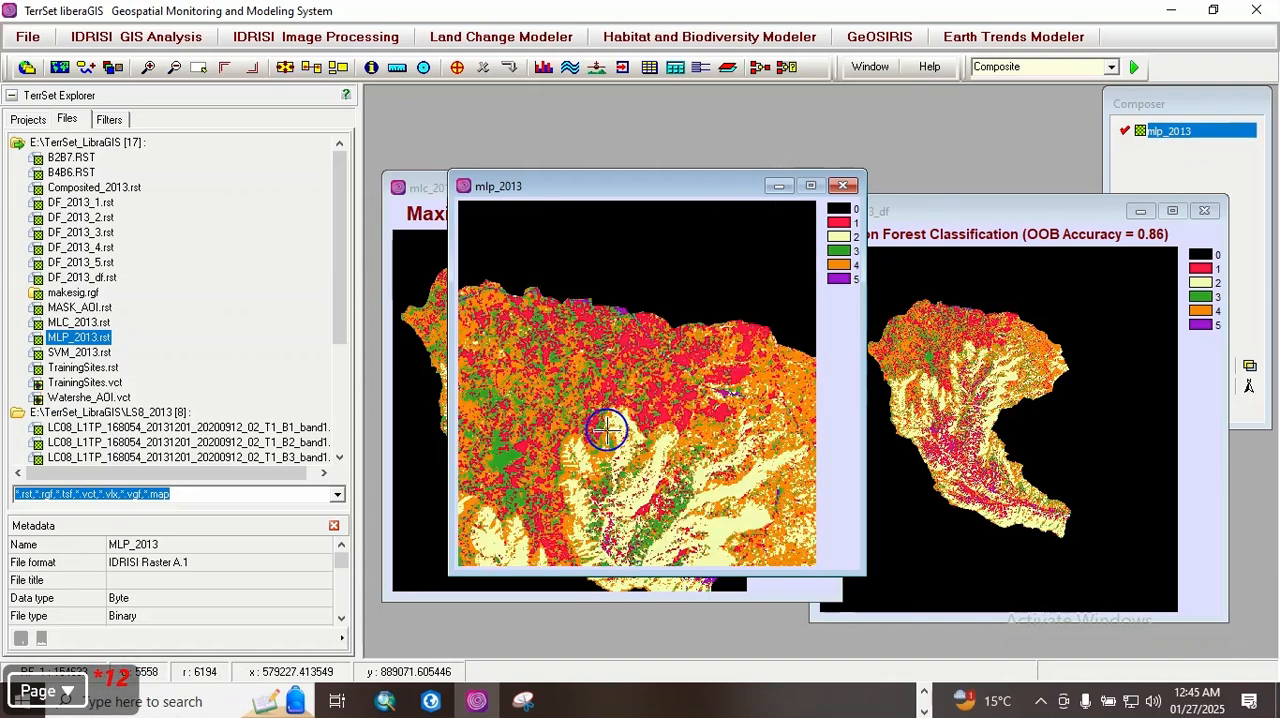
key(Down)
key(Down)
key(Down)
scroll(607, 430, up, 2)
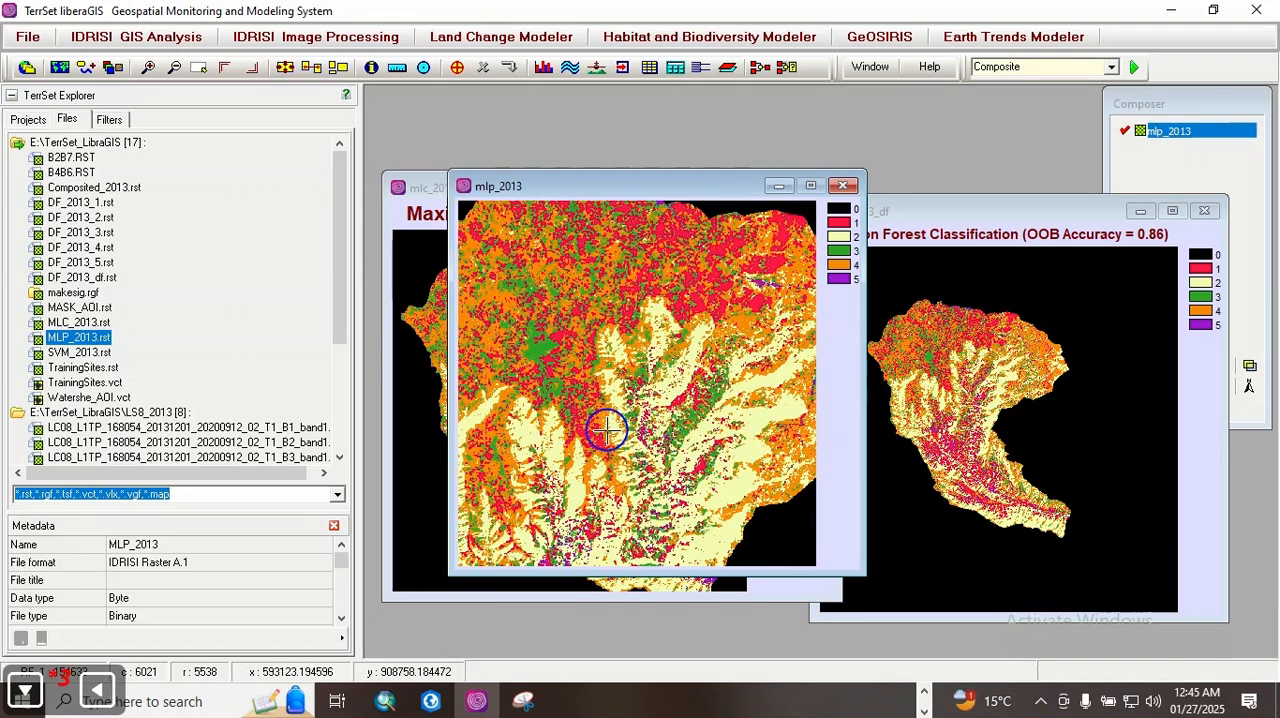
scroll(607, 430, down, 3)
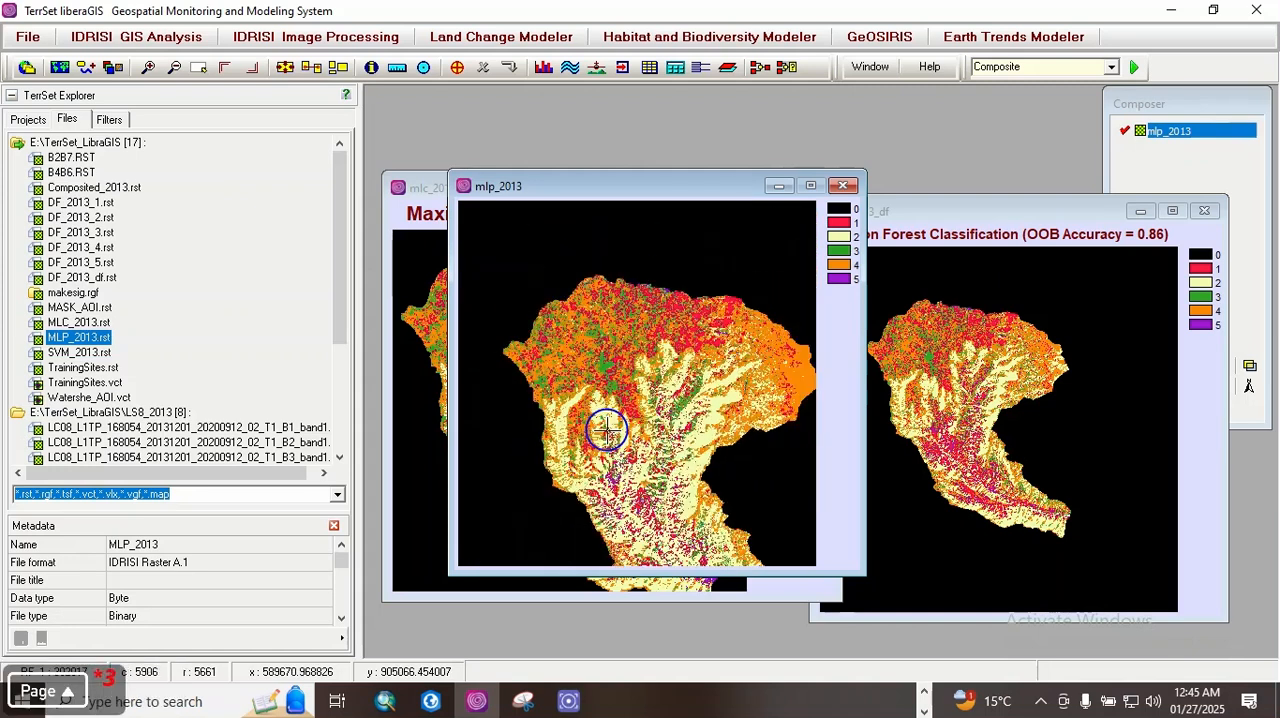
Step: Spread out the map windows so mlp_2013 sits between the mlc_2013 and df_2013_df maps
drag(625, 186, 717, 95)
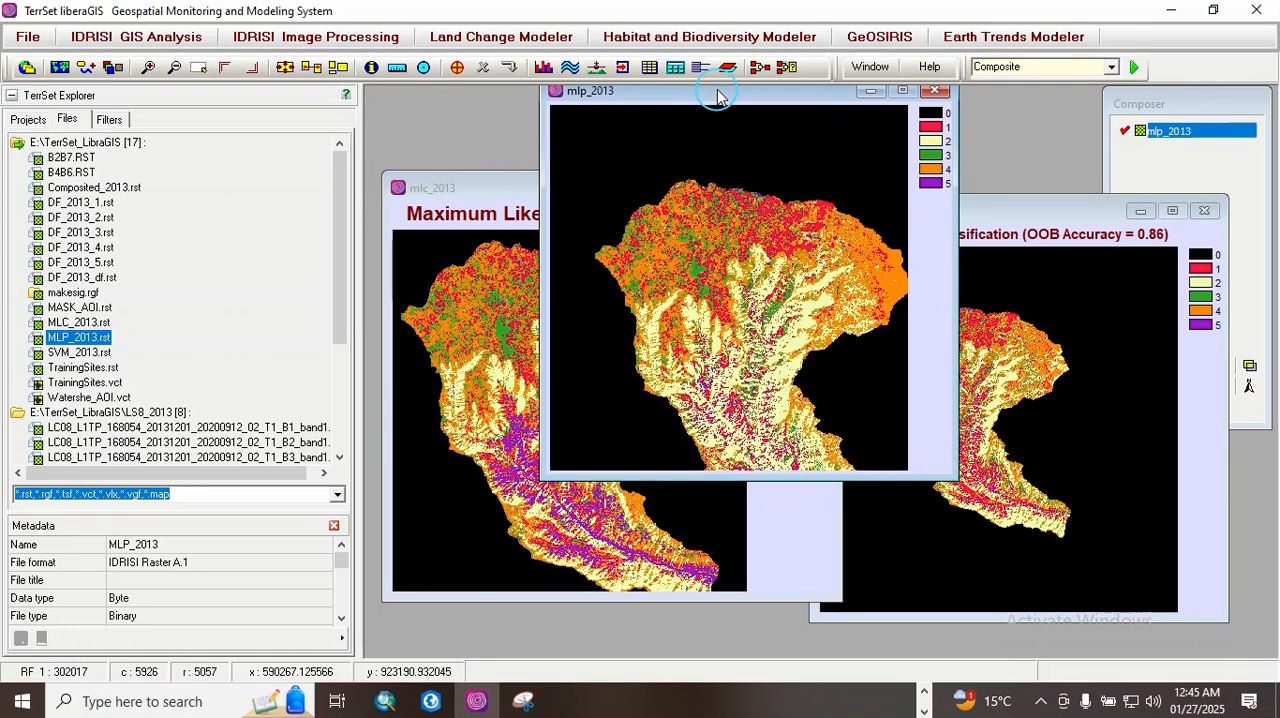
drag(988, 207, 1077, 200)
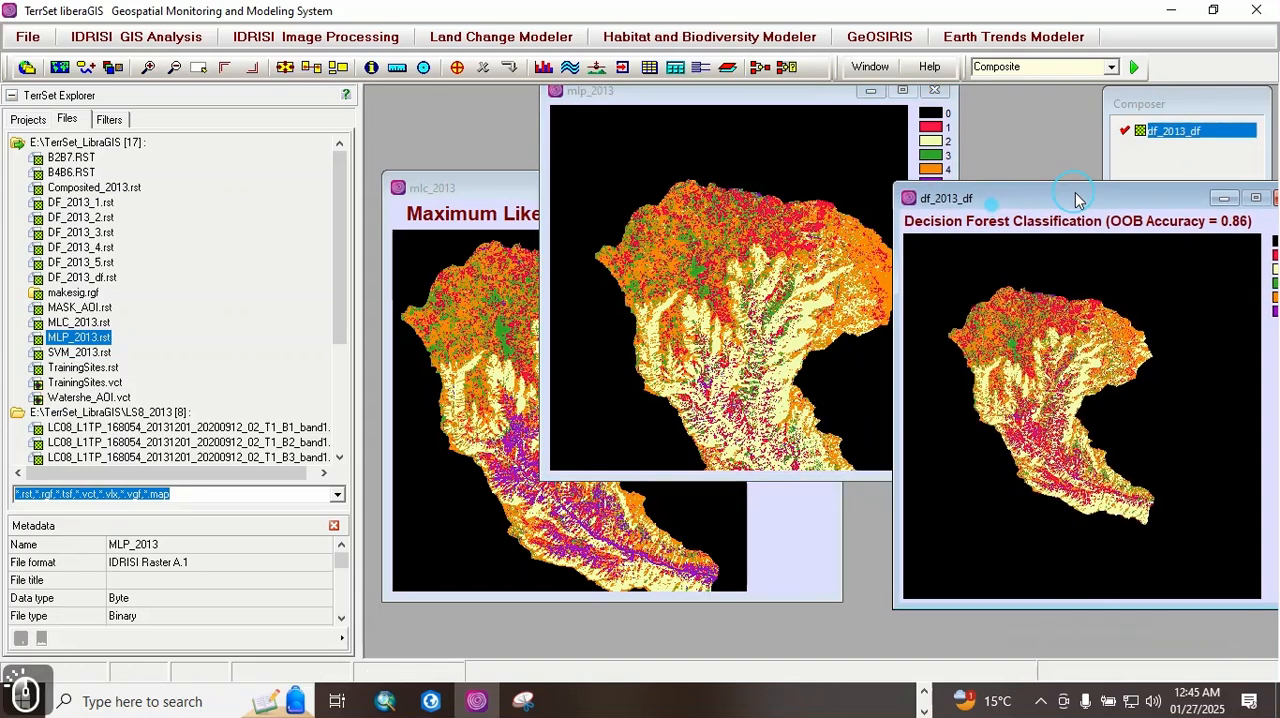
click(462, 198)
drag(494, 200, 366, 190)
drag(729, 93, 763, 100)
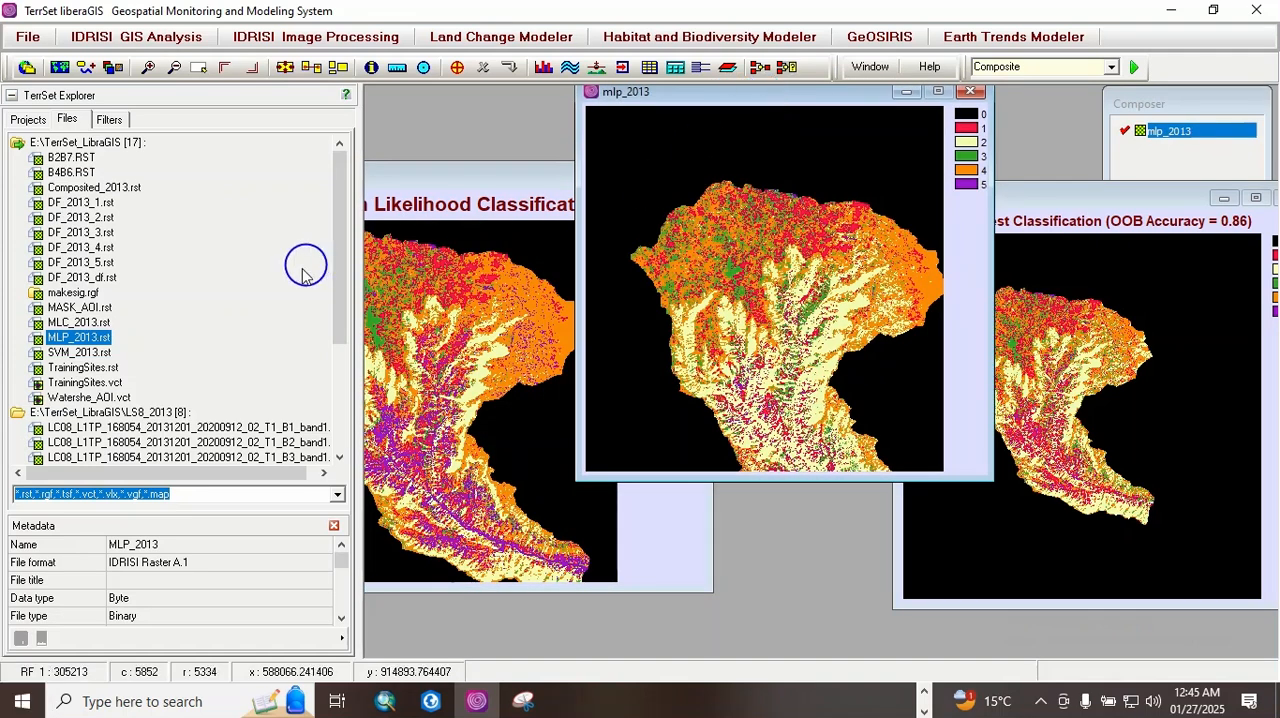
Step: Open the SVM_2013 map, place it below the mlp_2013 map, and zoom in on its classified watershed
drag(104, 350, 503, 460)
drag(735, 248, 778, 368)
key(Up)
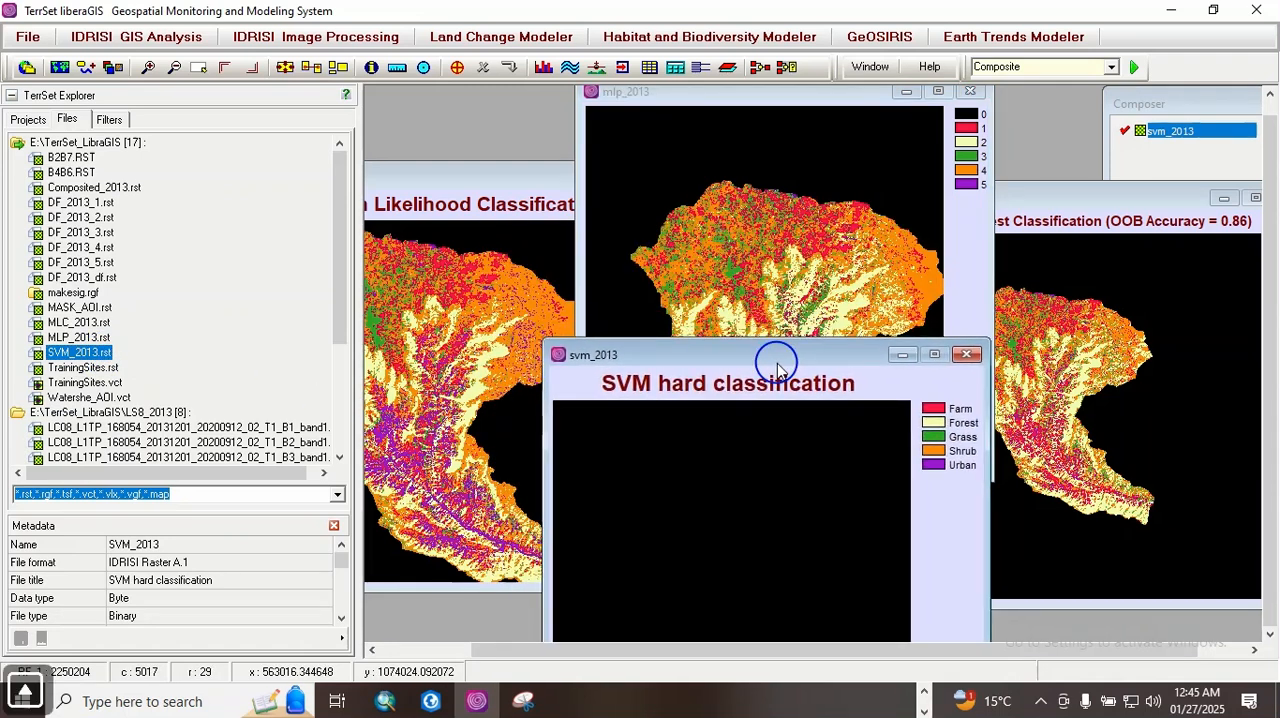
key(Down)
key(Down)
key(Down)
key(Down)
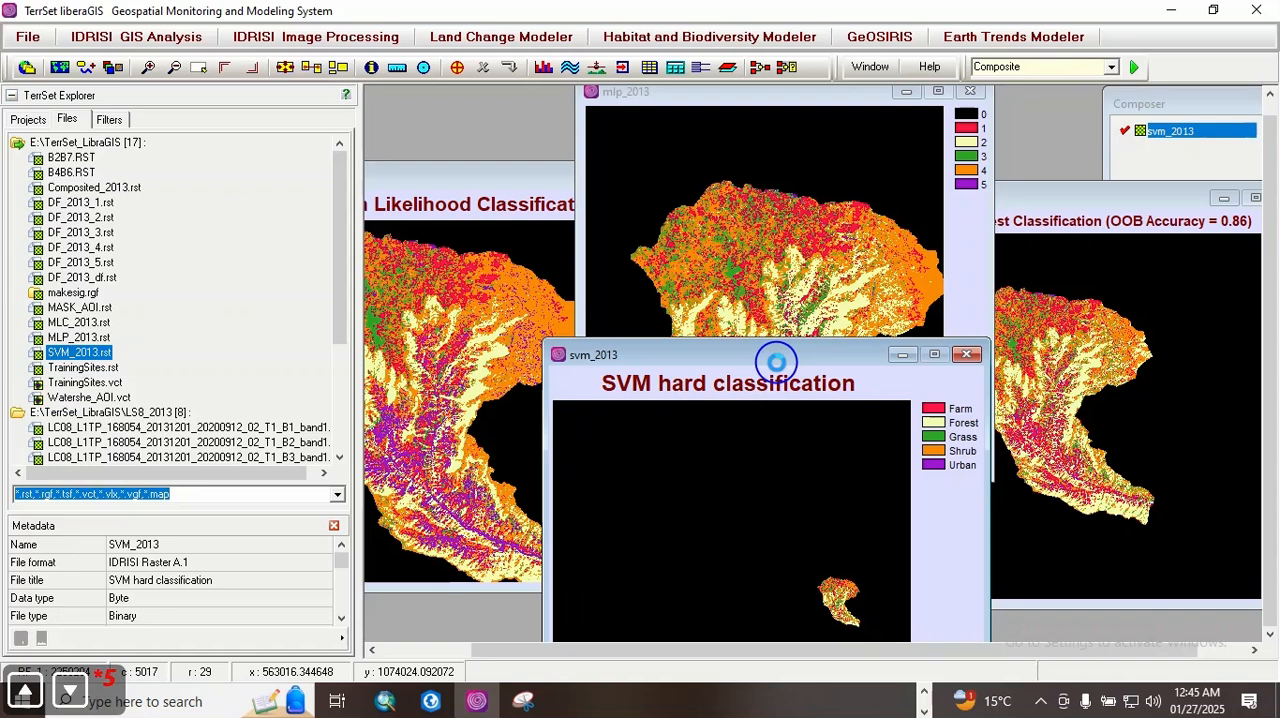
key(Right)
key(Left)
key(Right)
key(Right)
key(Right)
key(Right)
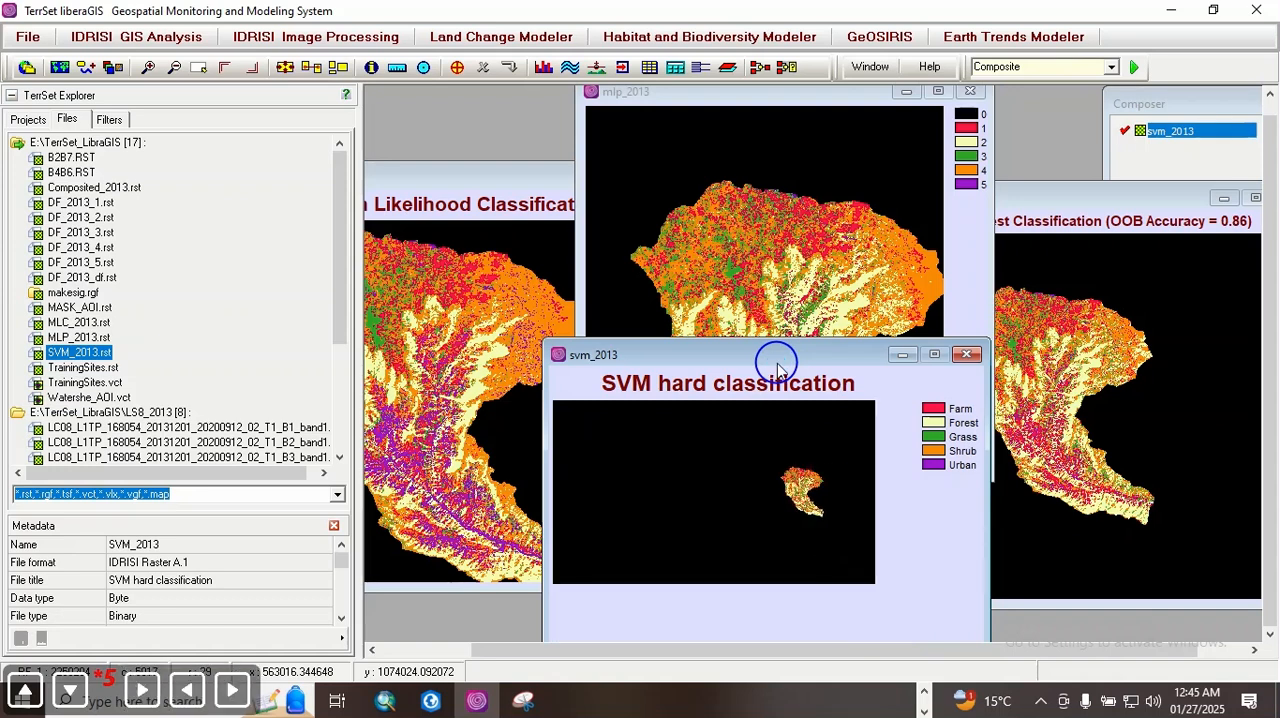
key(Page_Down)
key(Page_Down)
key(Page_Down)
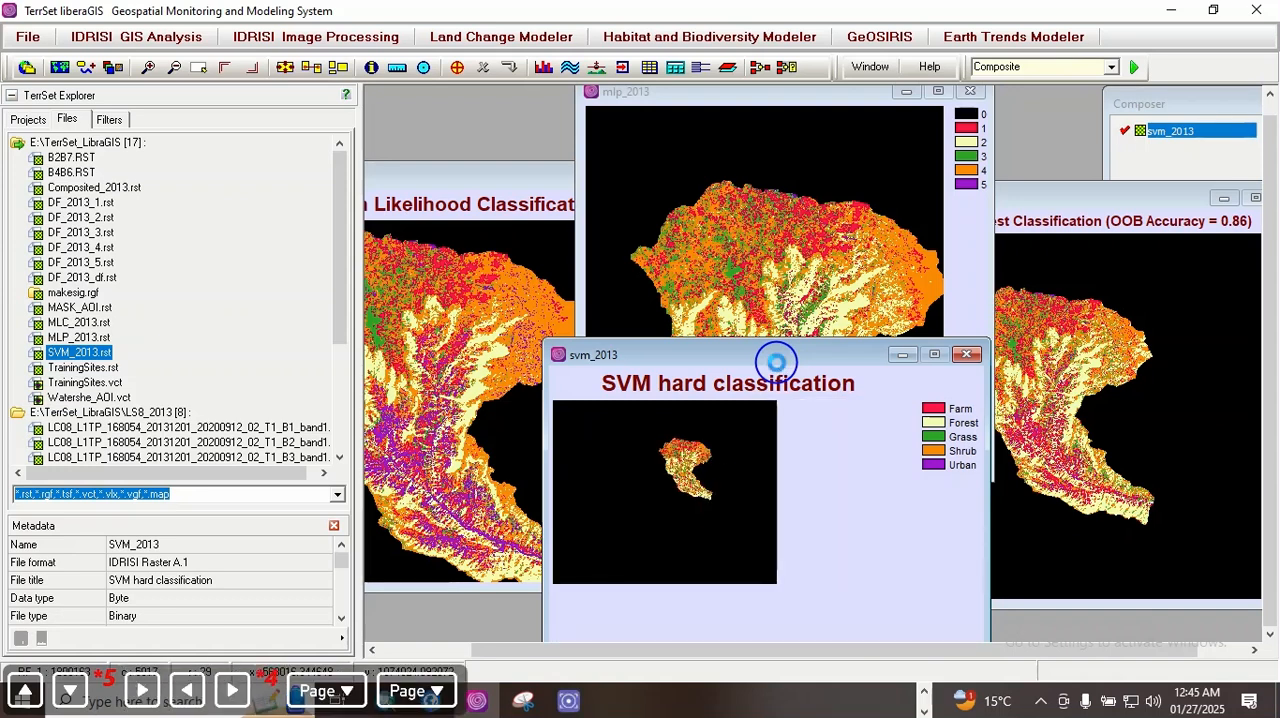
key(Up)
key(Up)
key(Up)
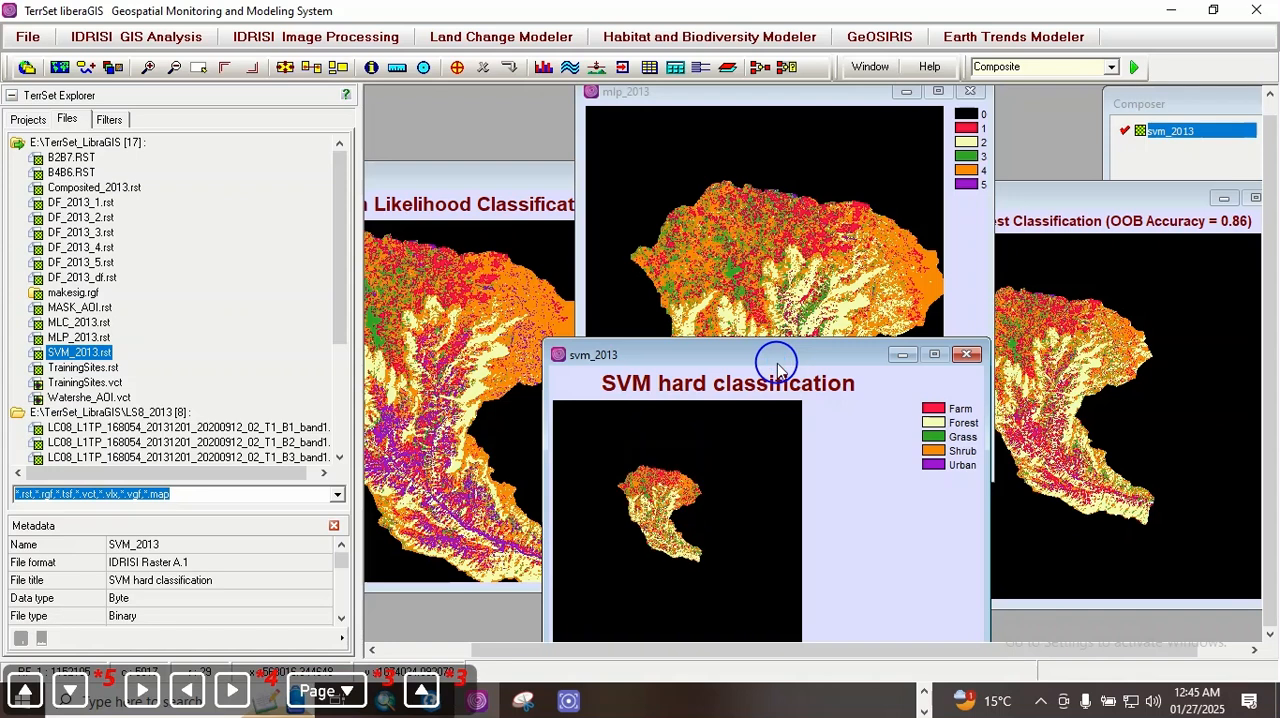
key(Page_Down)
key(Page_Down)
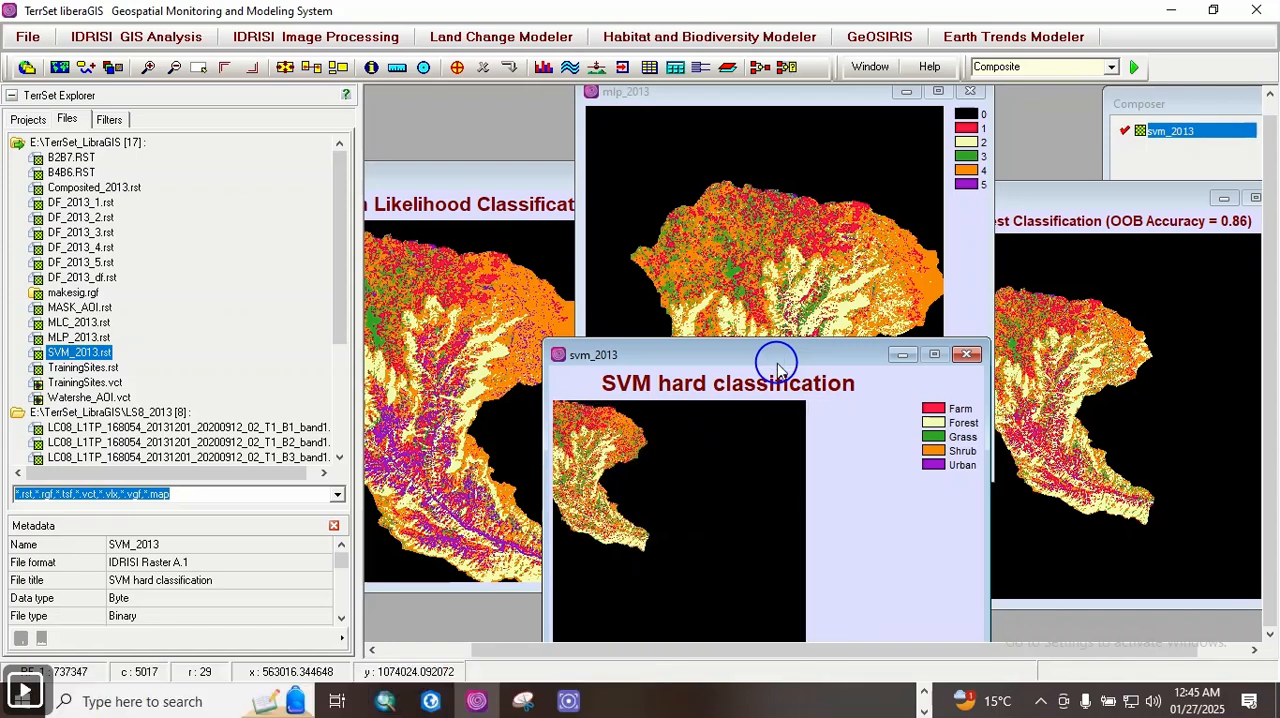
key(Left)
key(Left)
key(Left)
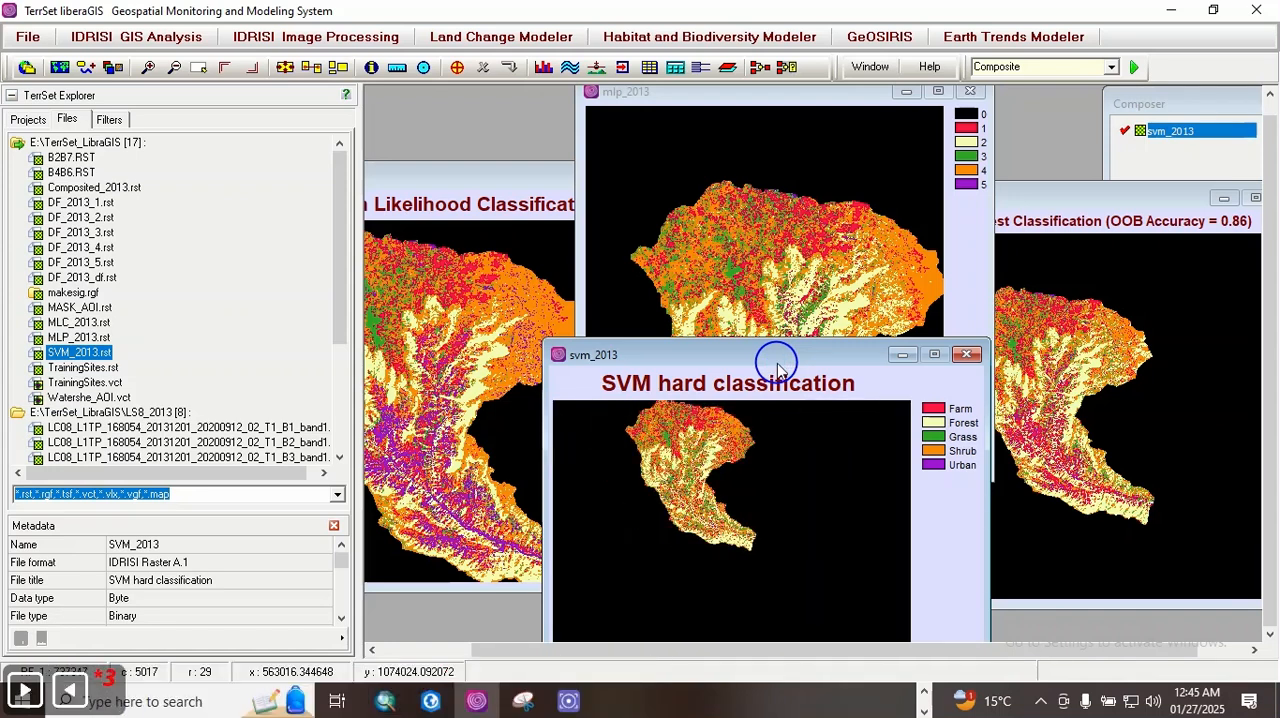
key(Up)
key(Page_Down)
key(Page_Down)
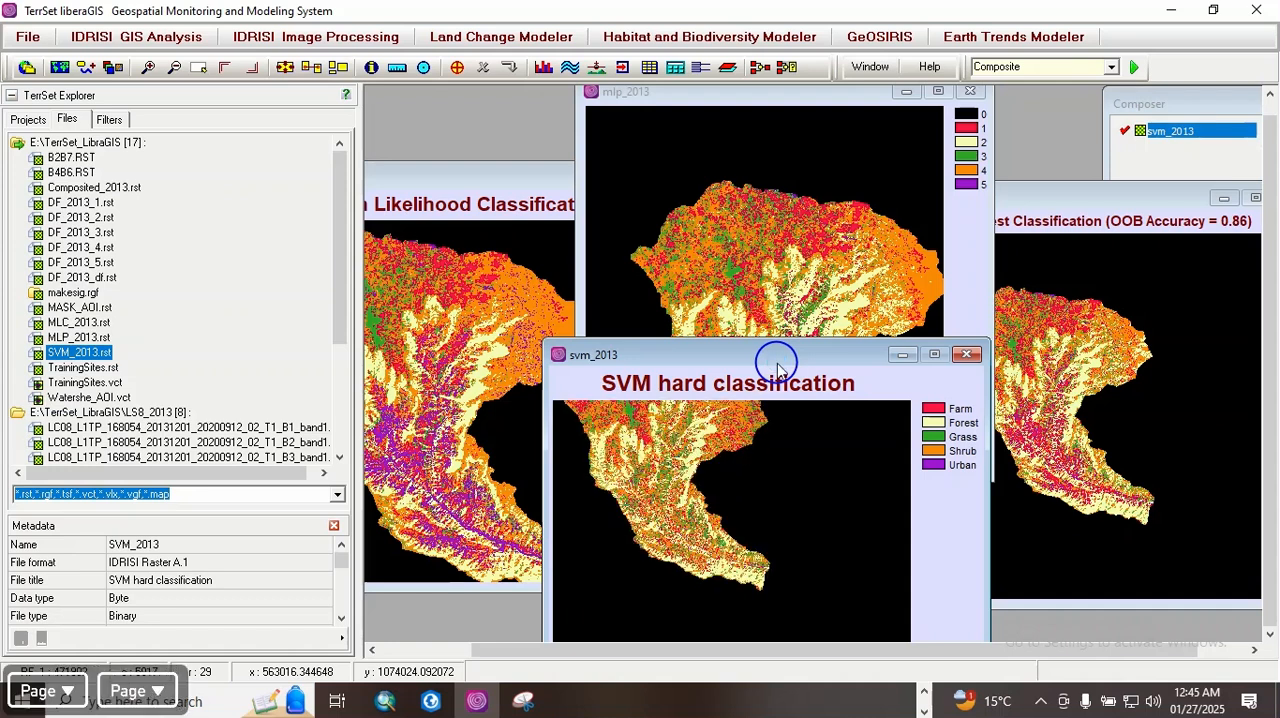
key(Up)
key(Up)
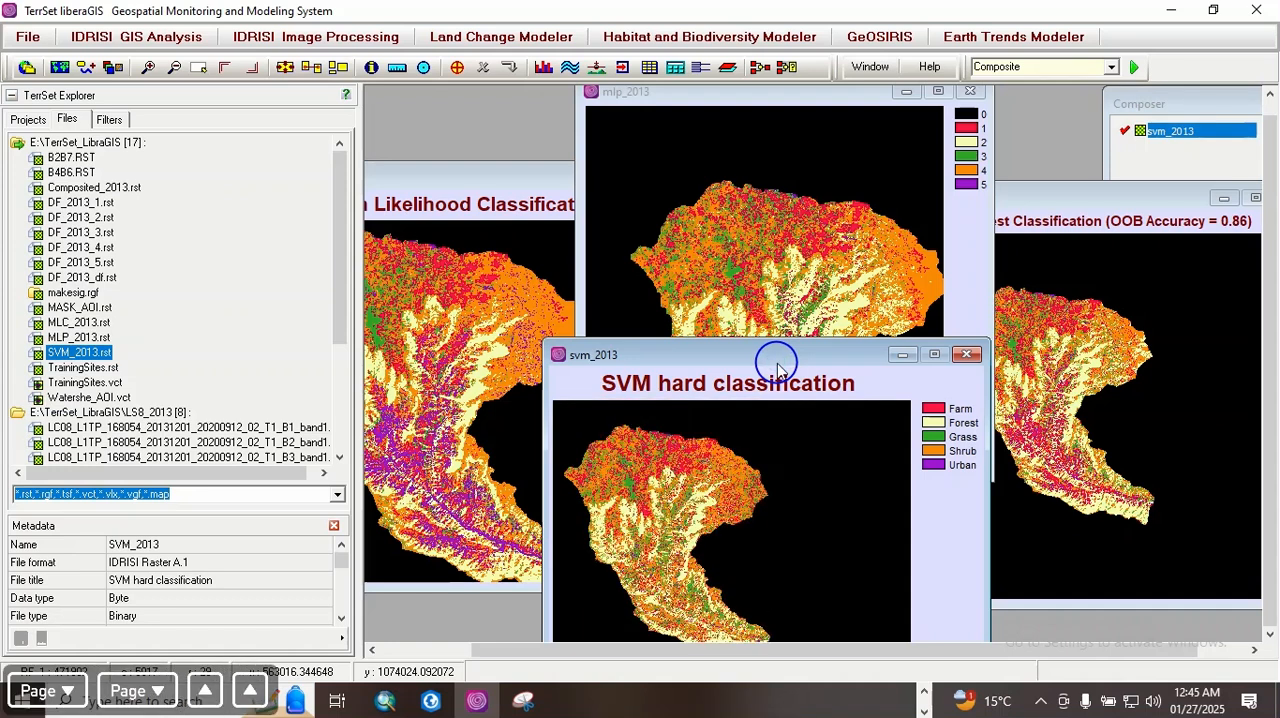
Step: Adjust the zoom of the svm_2013 map until its classified watershed fits the map window, nudging the window beneath the mlp_2013 map
key(Page_Down)
key(Left)
key(Left)
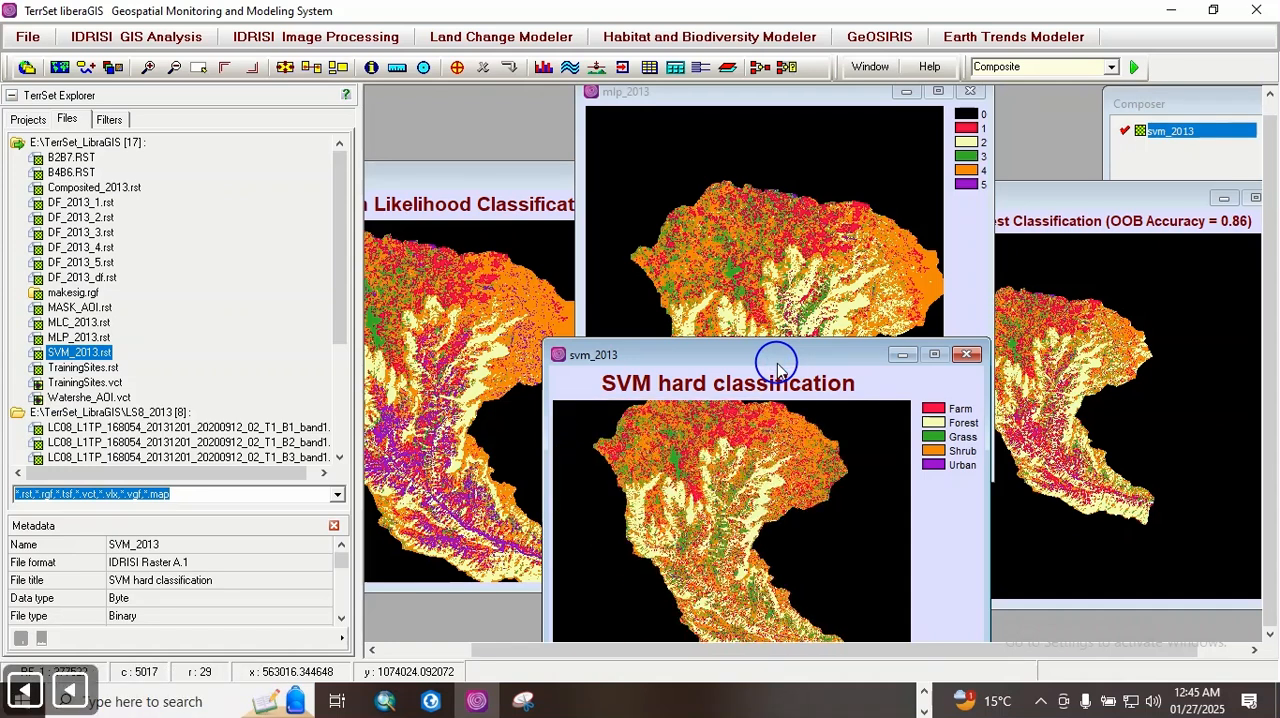
key(Page_Down)
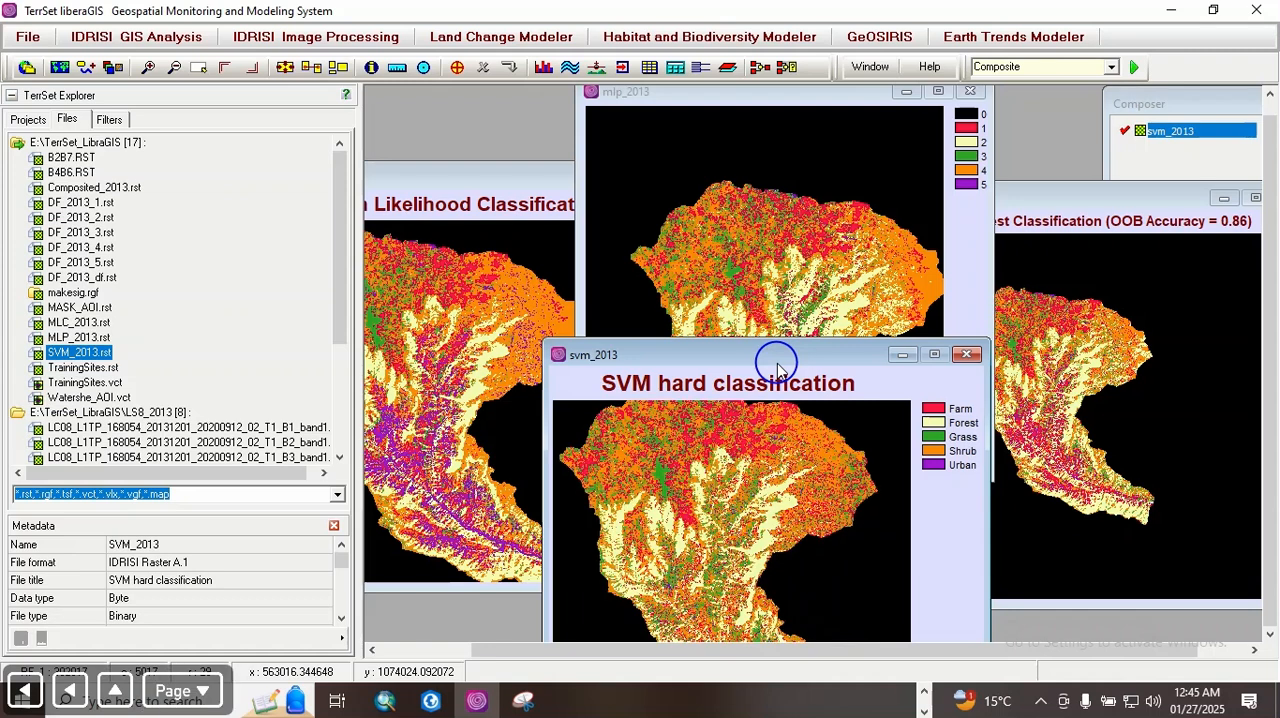
key(Down)
drag(765, 354, 778, 350)
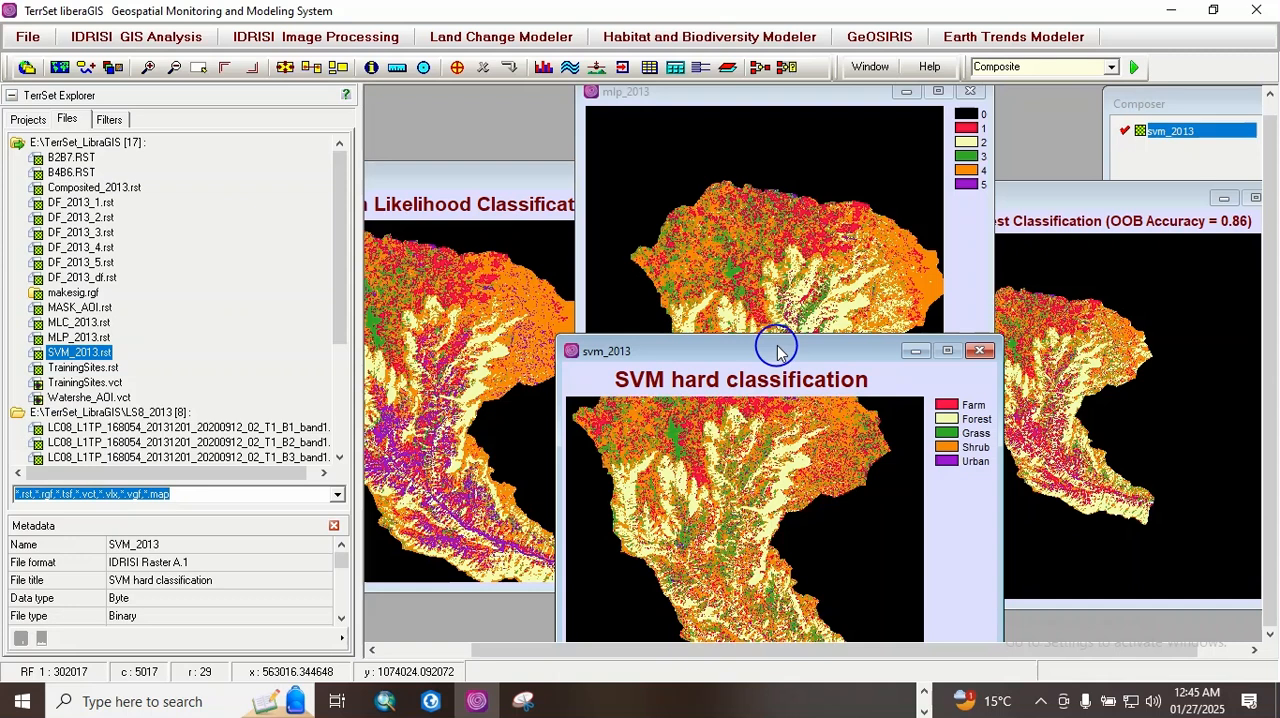
key(Page_Down)
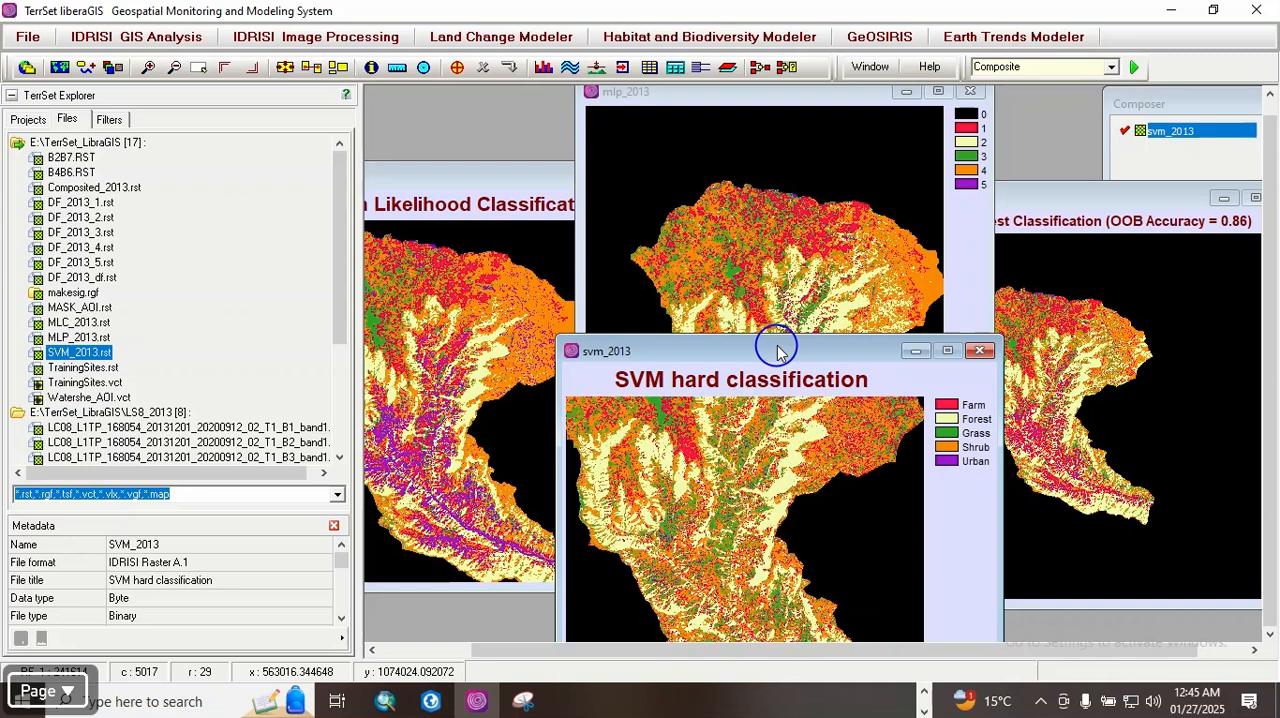
key(Page_Up)
key(Page_Up)
key(Page_Up)
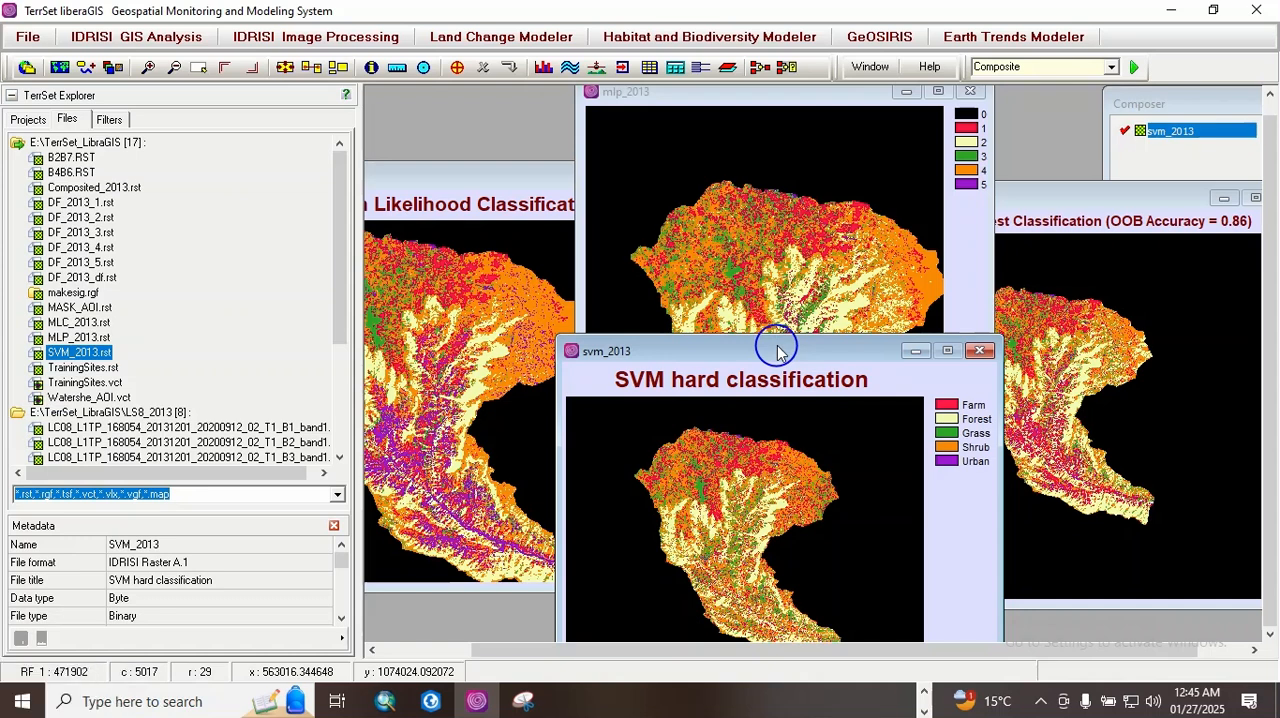
Step: Zoom out the mlc_2013 map, shrink its window and collapse TerrSet Explorer to free space for the maps
click(487, 322)
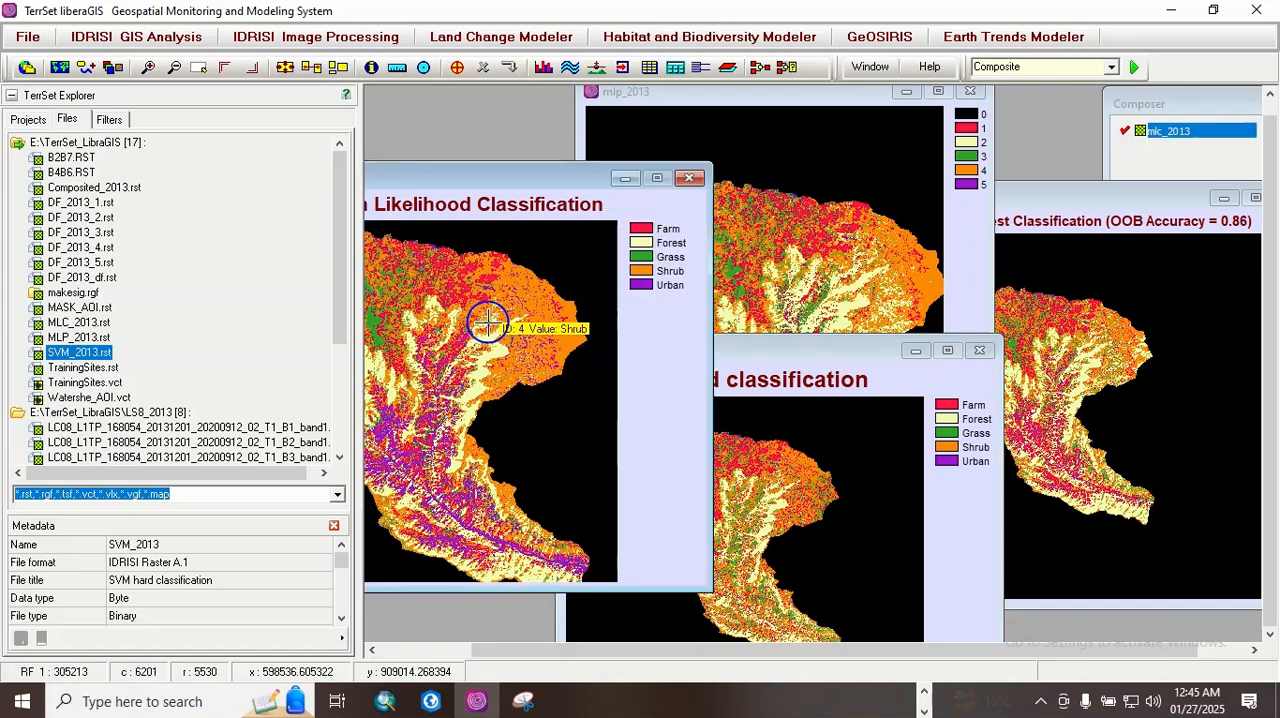
key(Page_Up)
key(Page_Up)
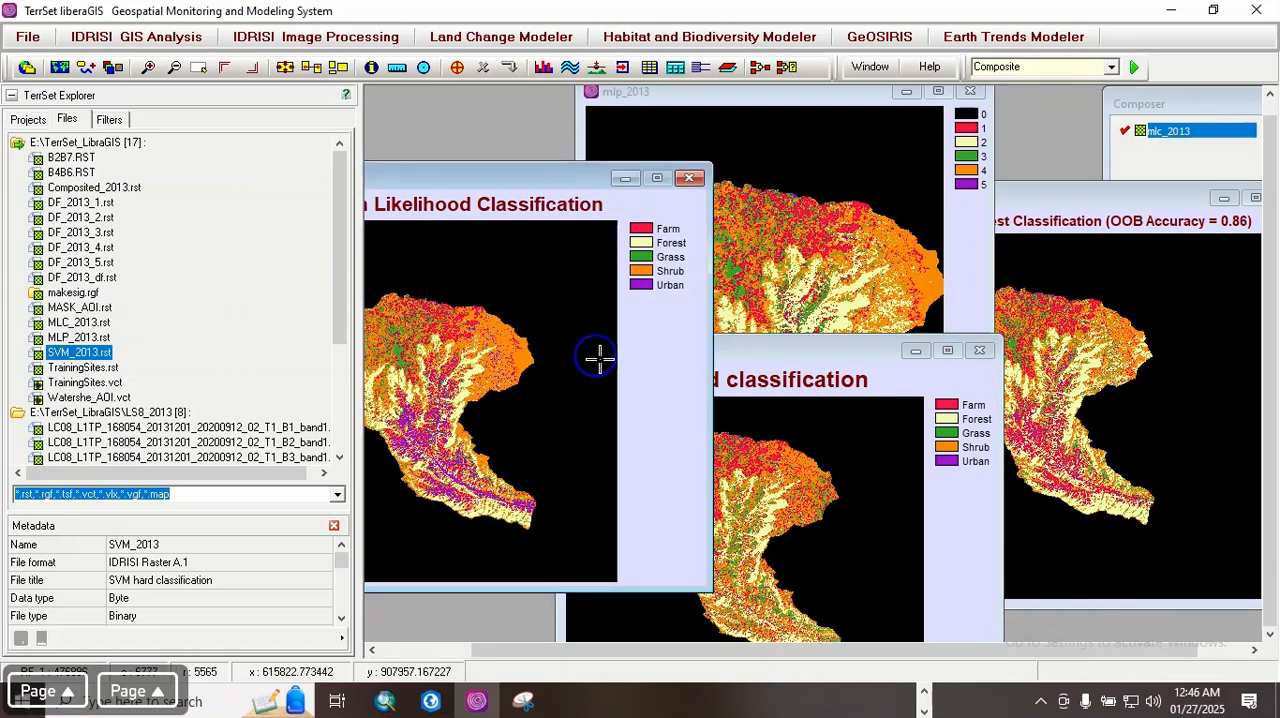
drag(712, 352, 601, 352)
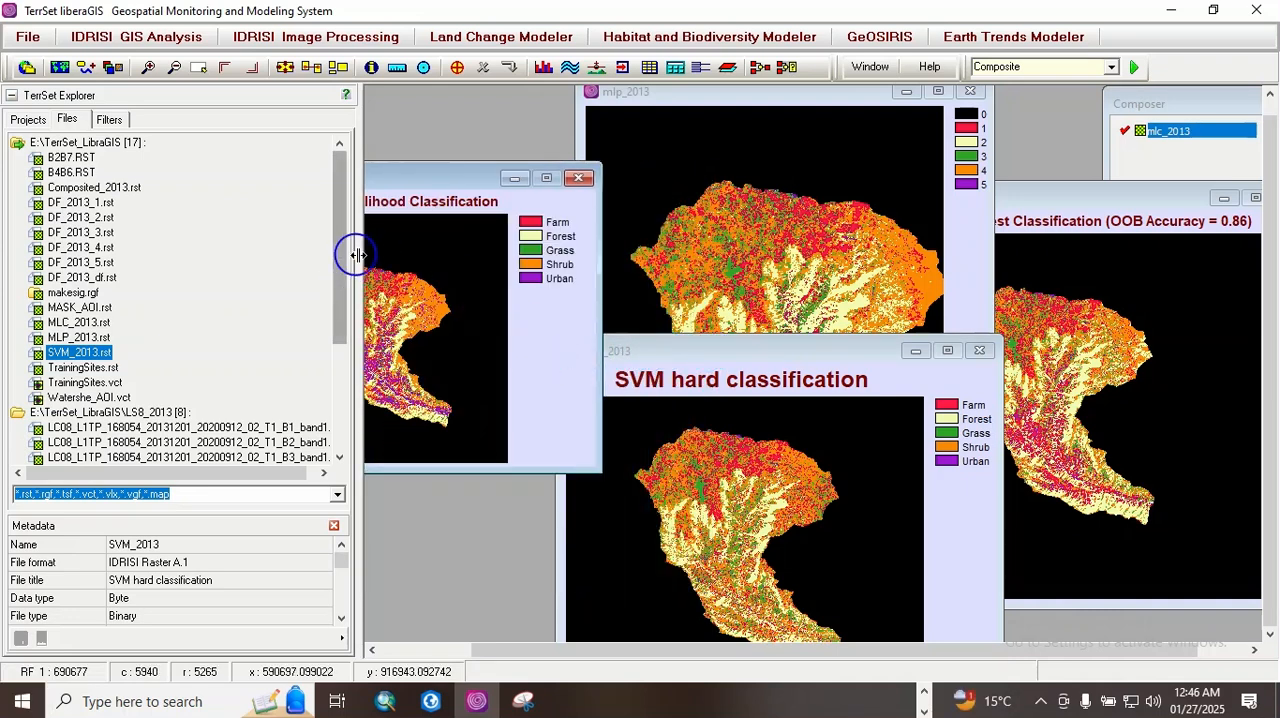
click(10, 96)
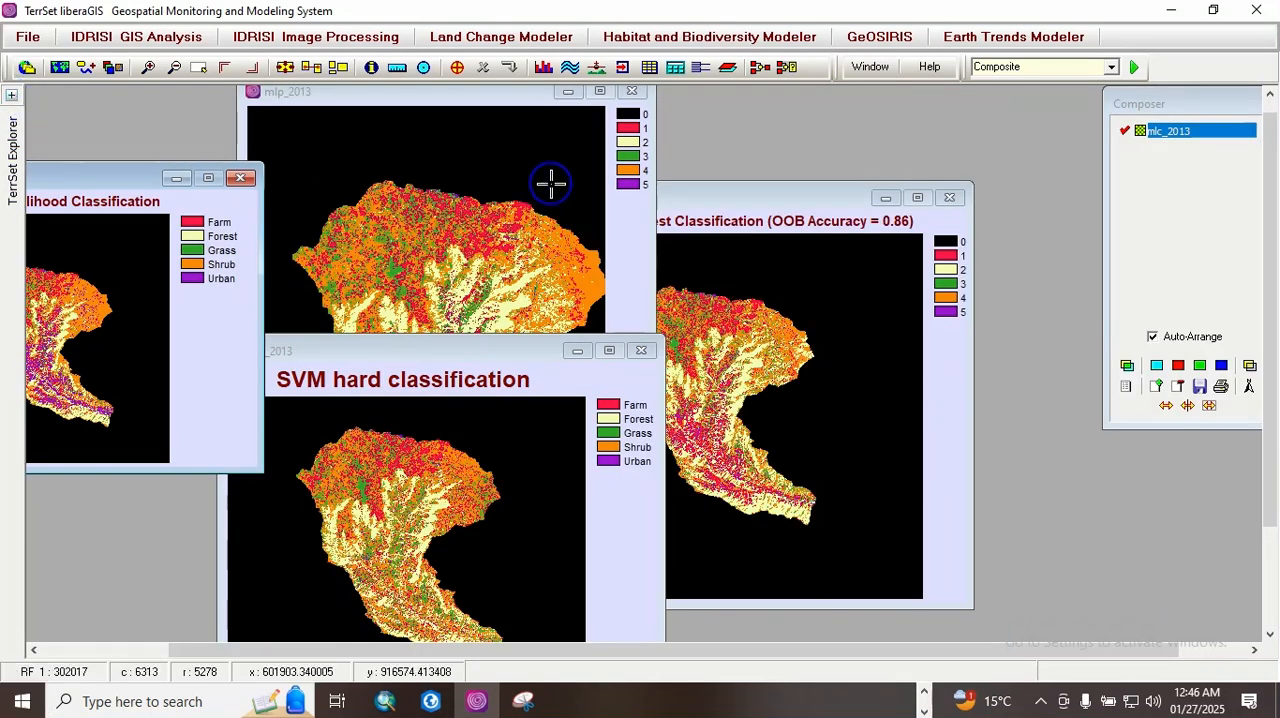
Step: Spread out the df_2013_df, mlp_2013 and svm_2013 map windows, keeping svm_2013 below mlp_2013
drag(728, 196, 933, 168)
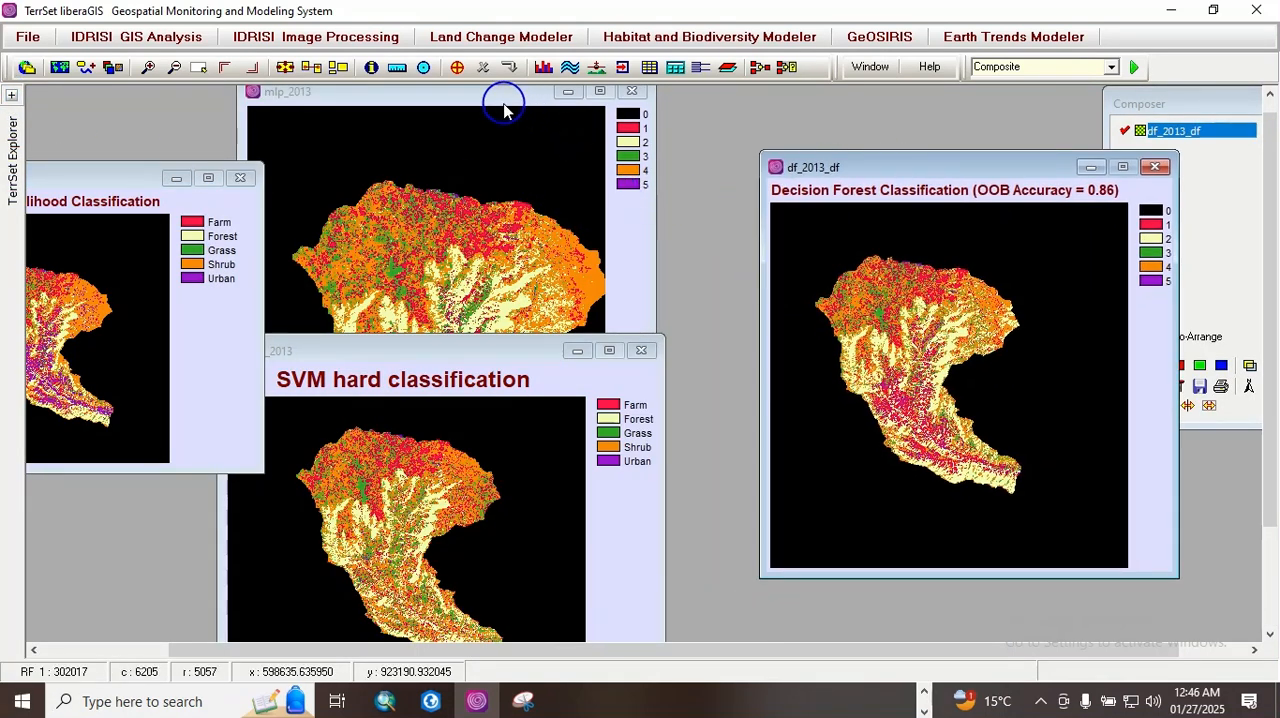
drag(497, 100, 620, 100)
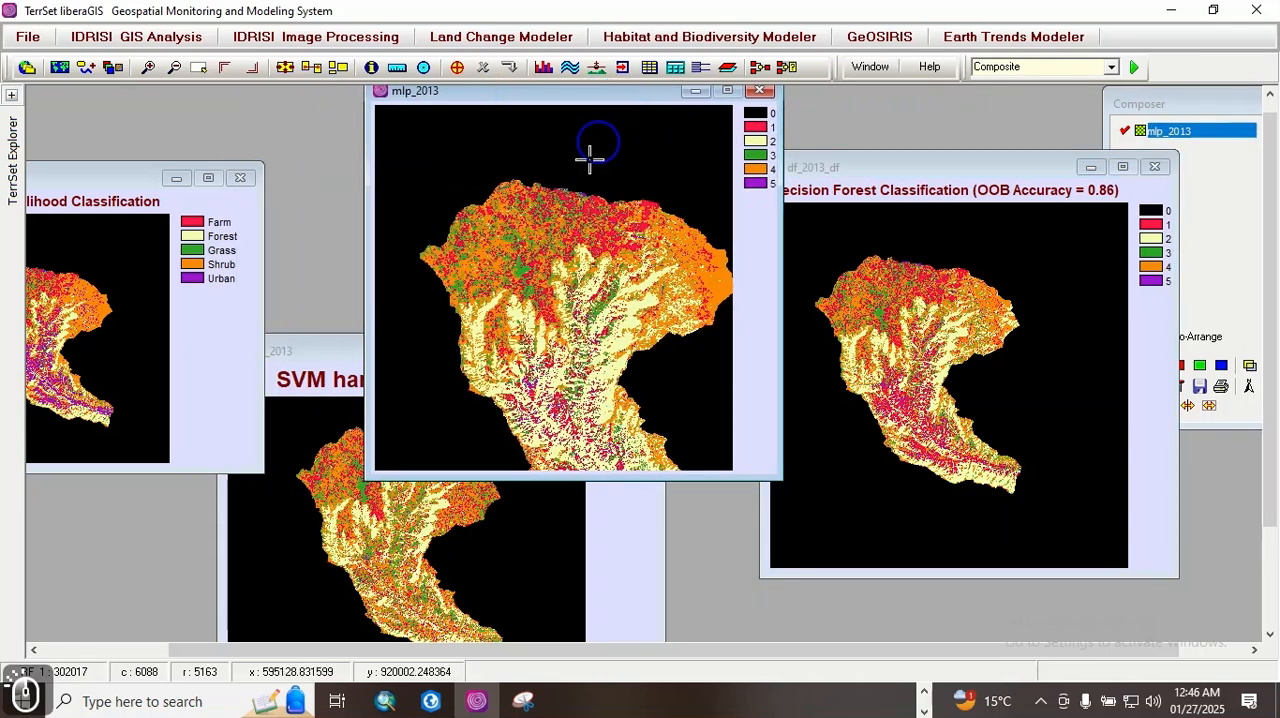
click(335, 368)
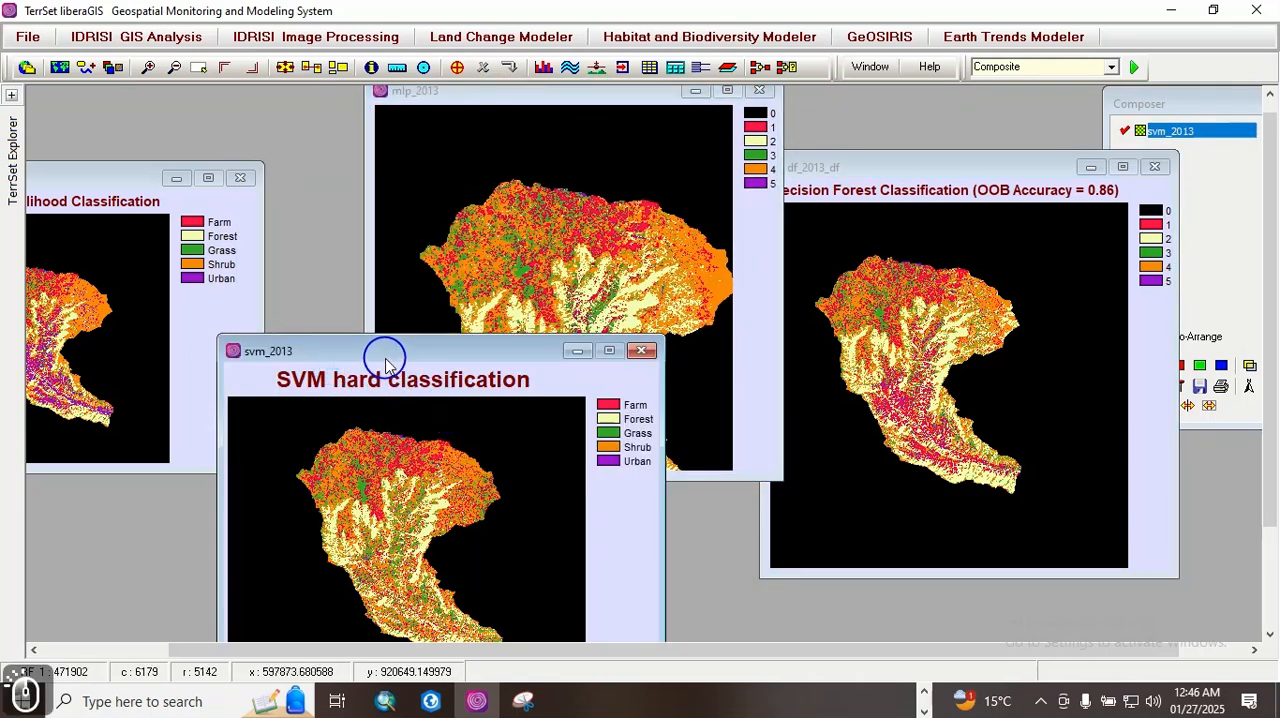
drag(380, 351, 518, 414)
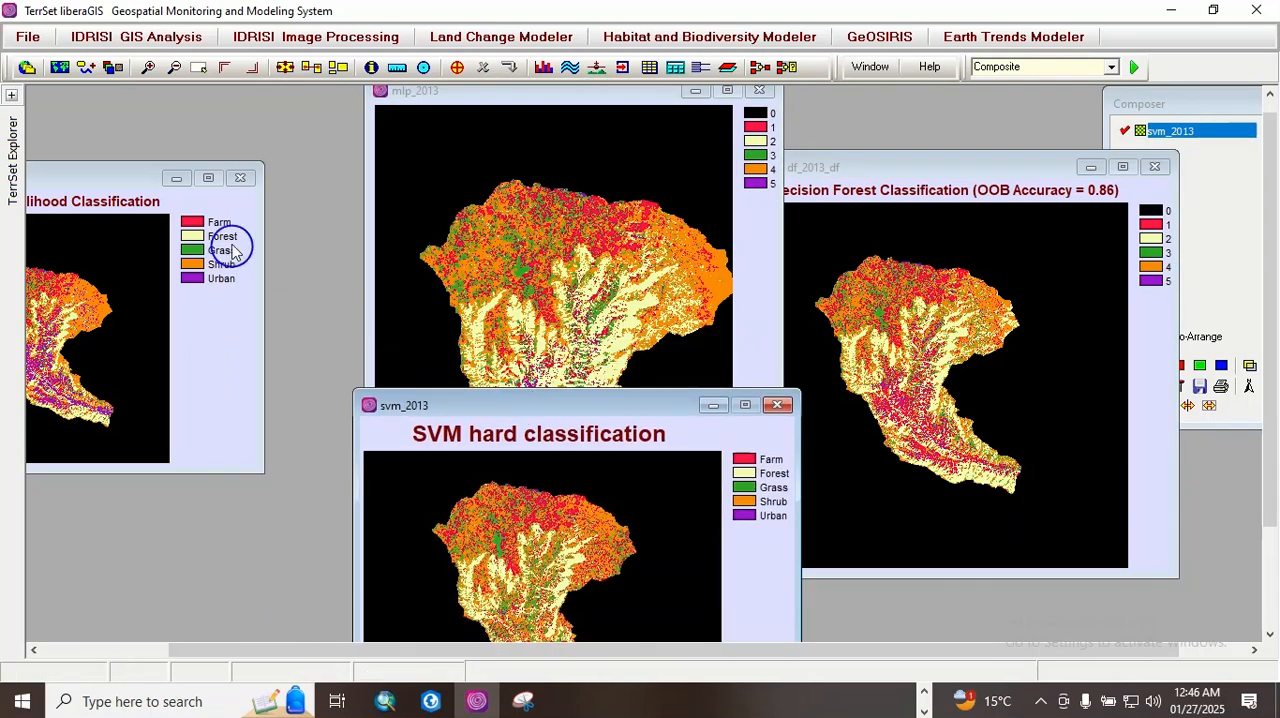
Step: Move the mlc_2013 map fully into view, zoom in on its watershed and enlarge its window
drag(94, 180, 200, 150)
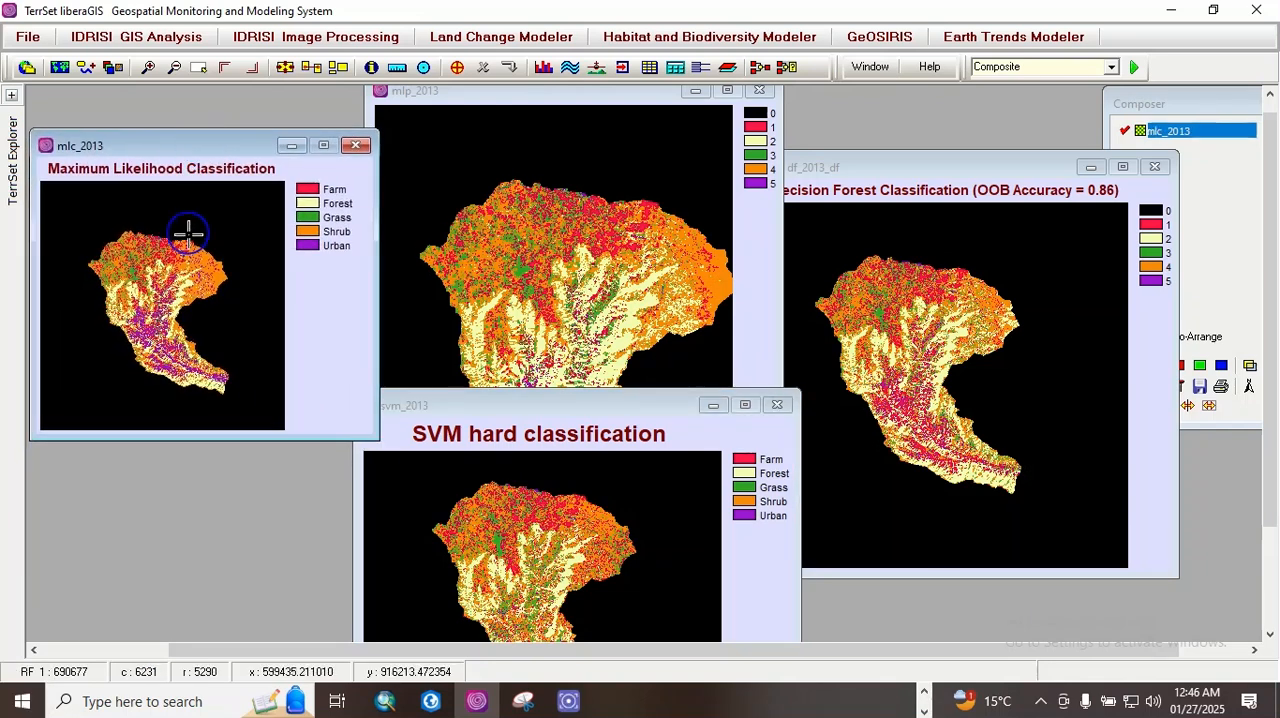
key(Page_Down)
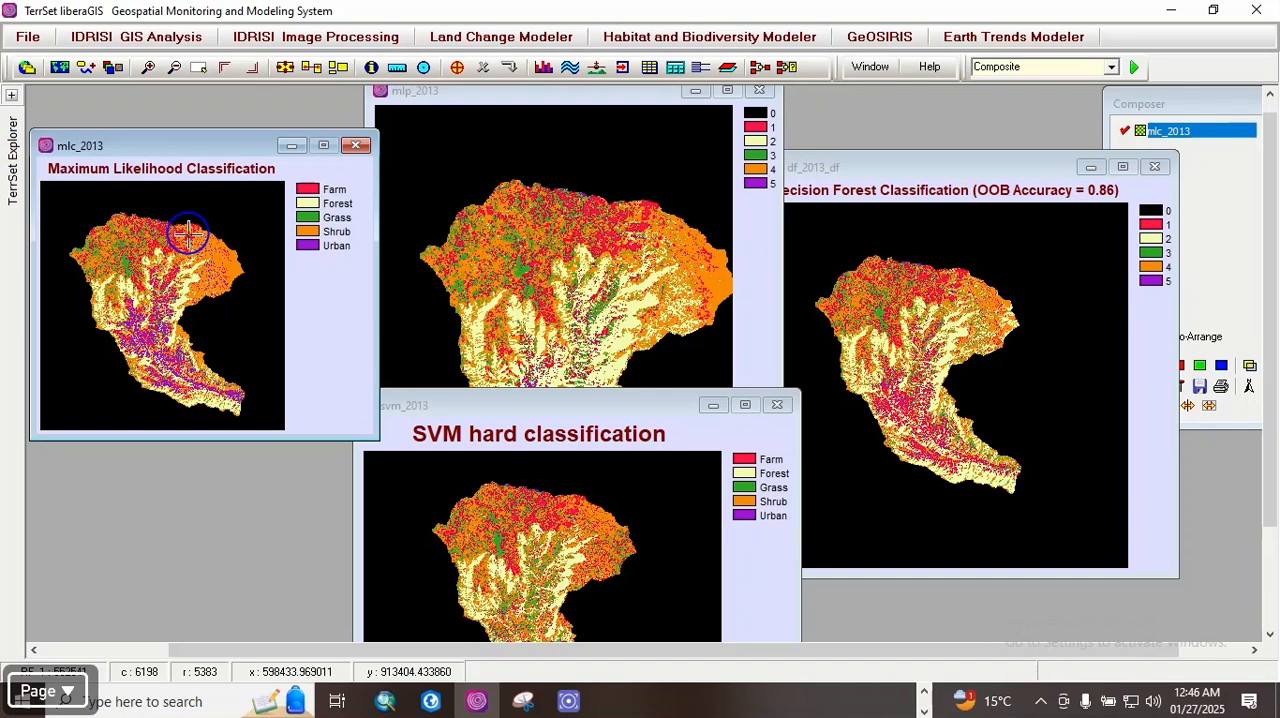
drag(177, 437, 177, 500)
Step: Zoom out the mlp_2013 map to show its whole watershed, shrink its window and place it between mlc_2013 and df_2013_df
click(513, 96)
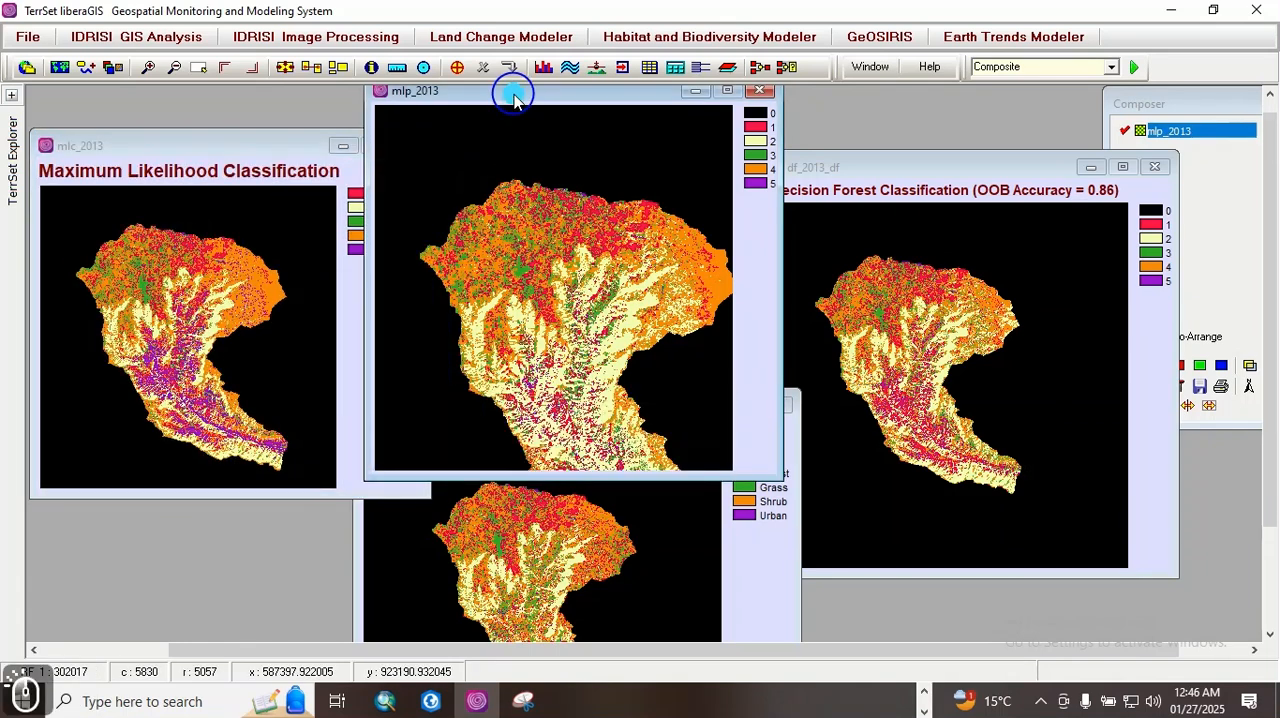
key(Page_Up)
key(Page_Up)
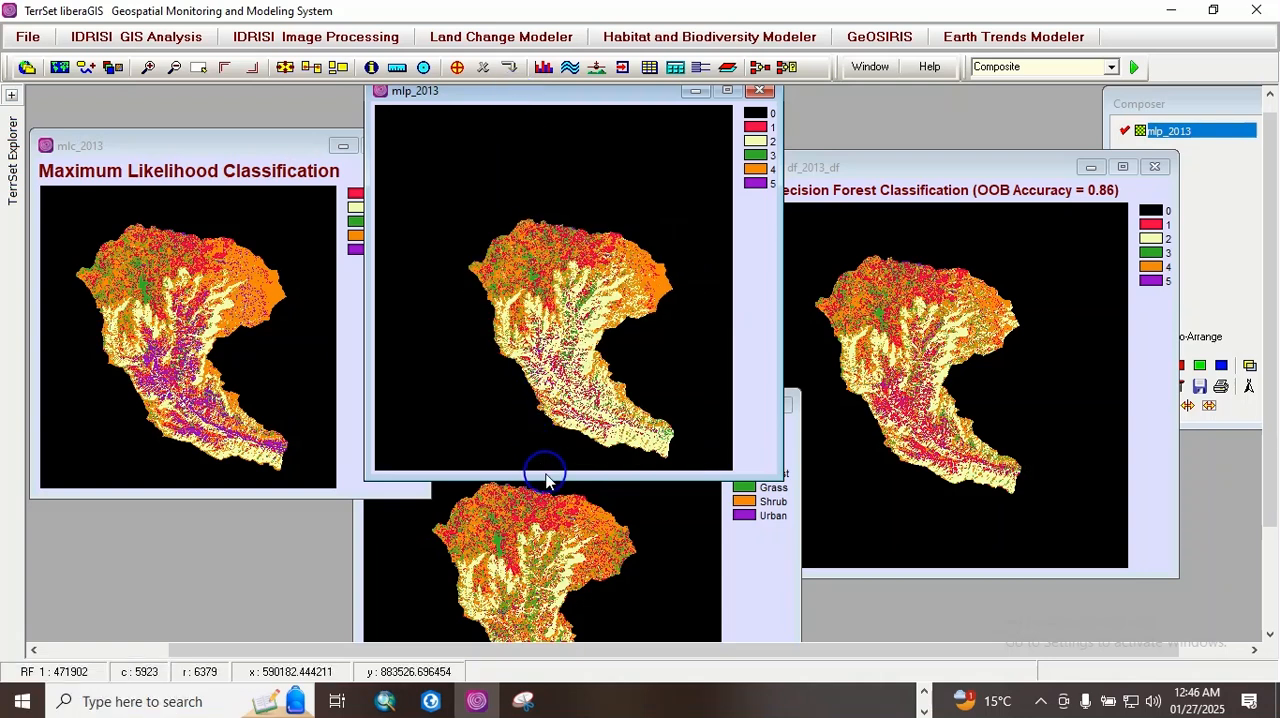
drag(545, 473, 541, 425)
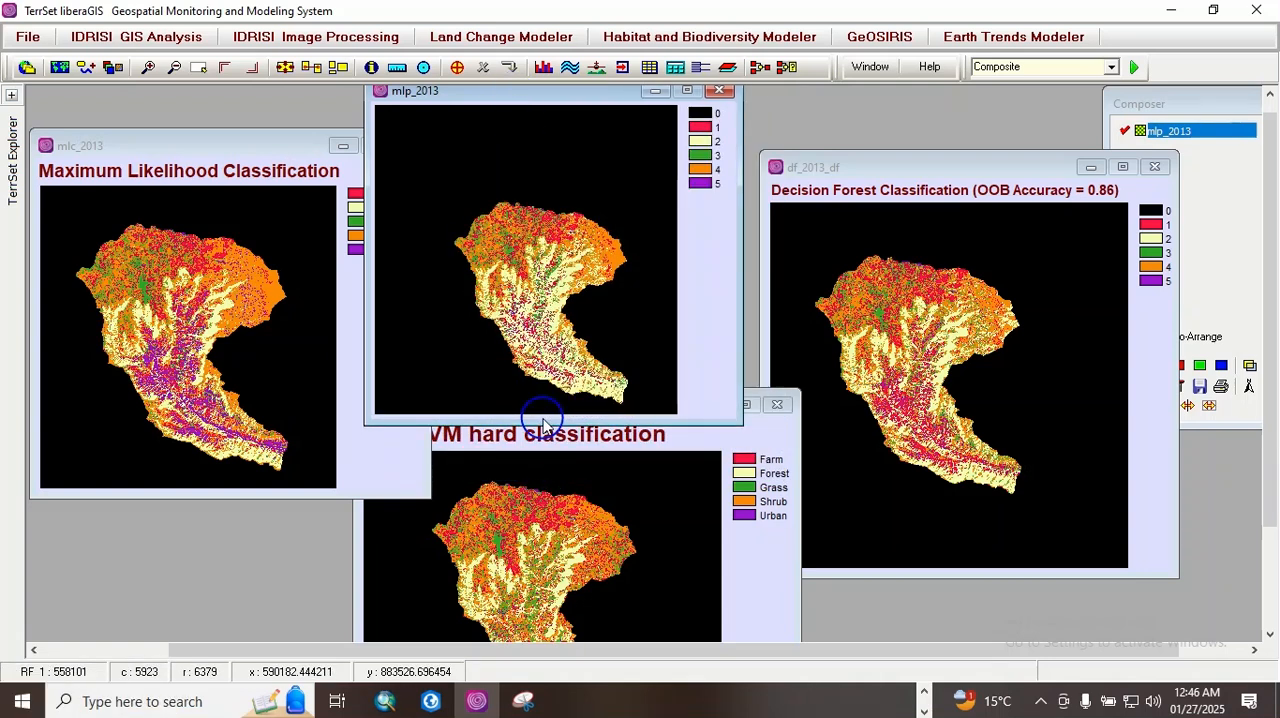
key(Down)
key(Up)
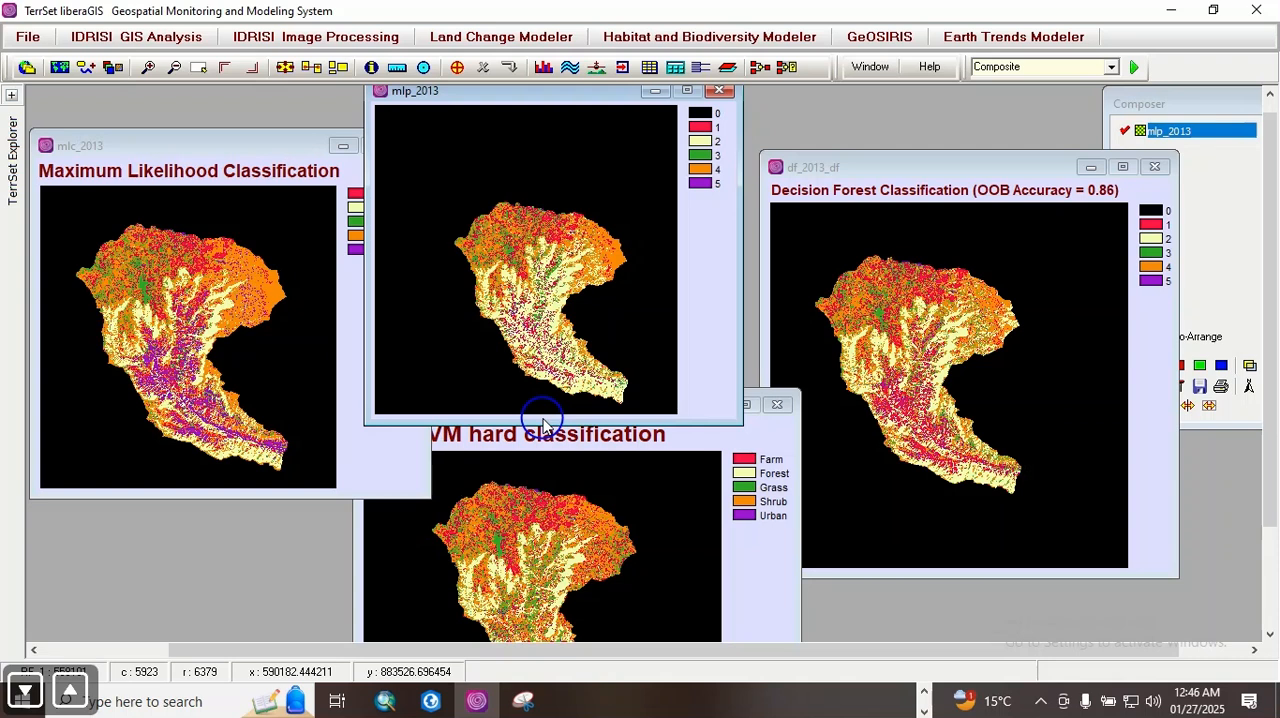
click(582, 134)
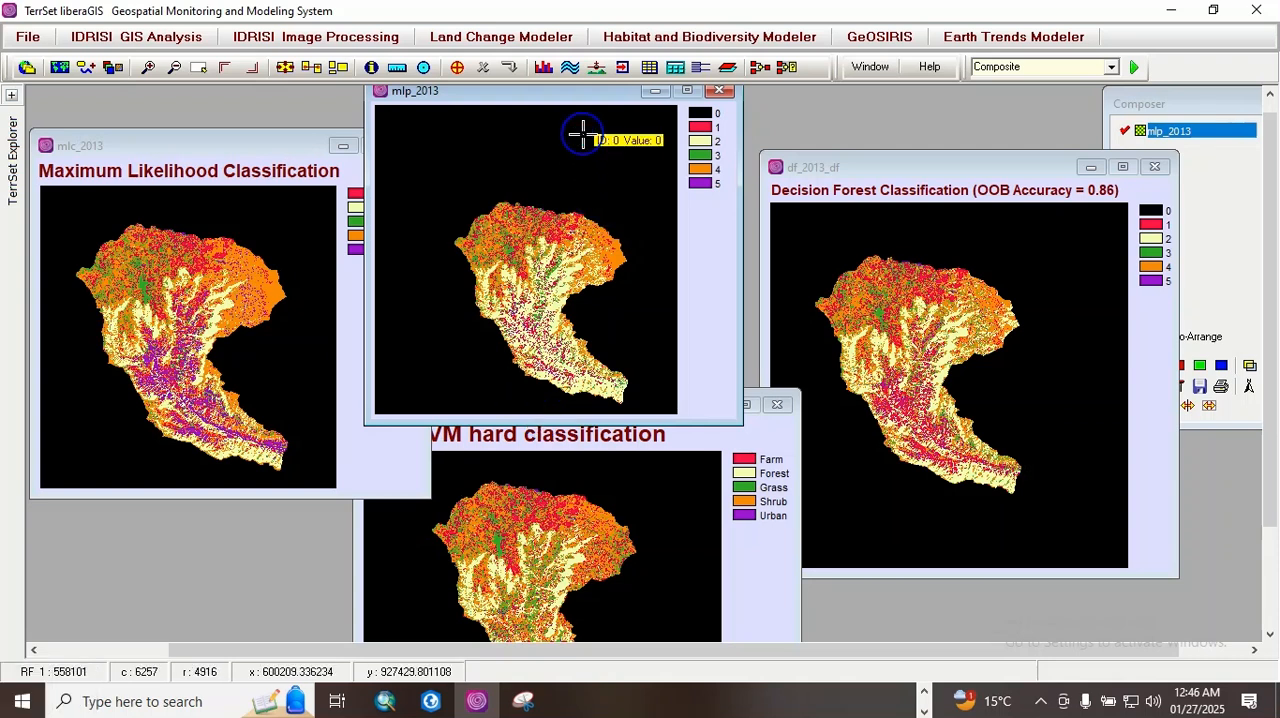
key(Up)
key(Down)
key(Down)
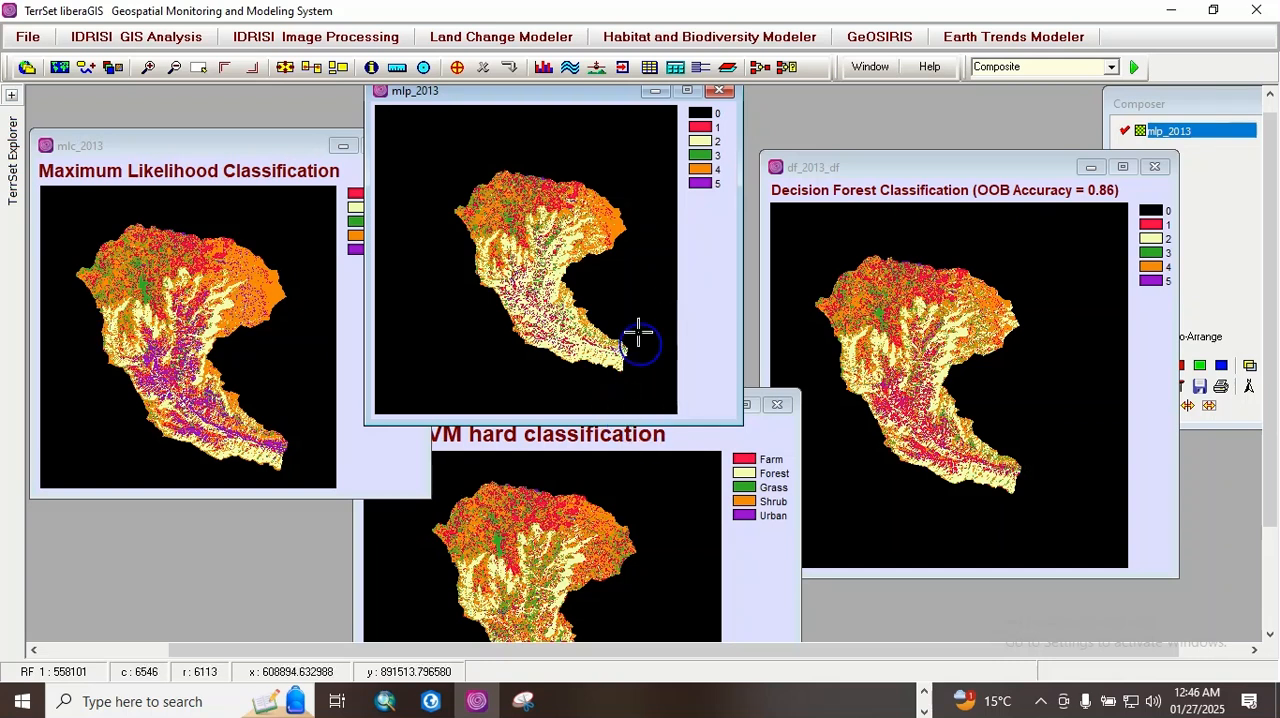
drag(521, 97, 538, 100)
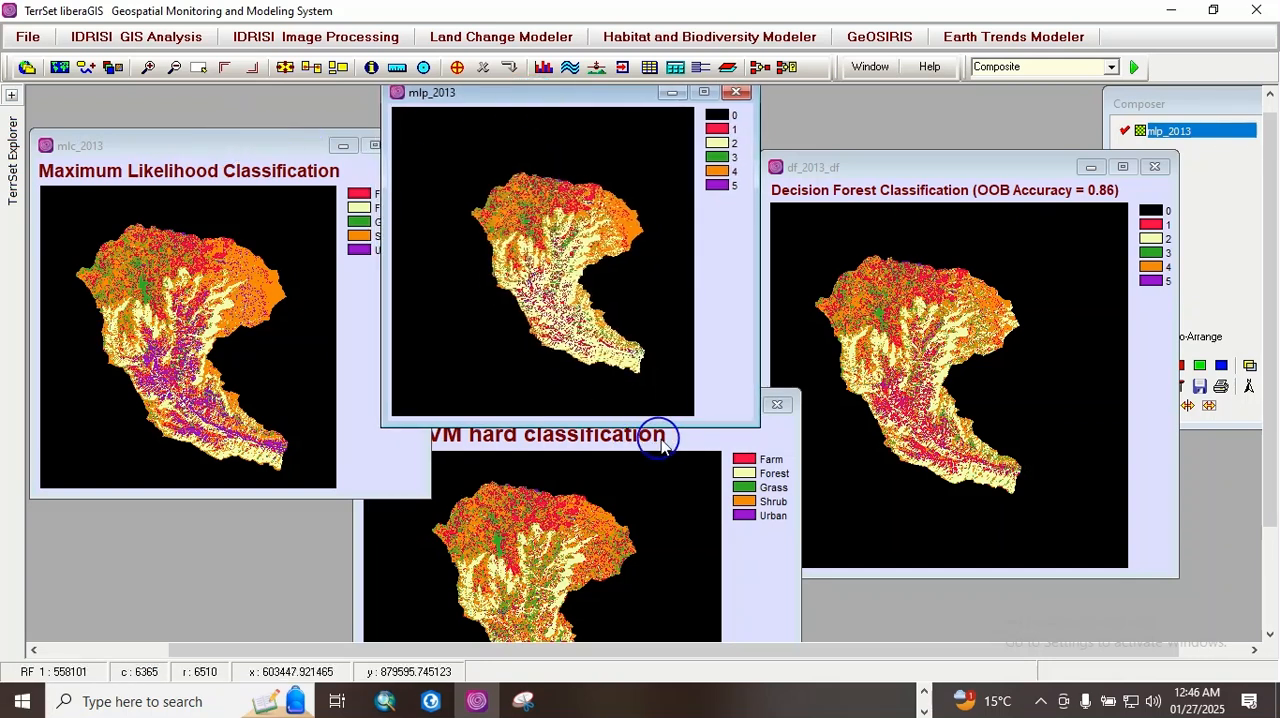
Step: Shift the mlp_2013 watershed upward within its map and shrink the window further so it clears the svm_2013 map
click(782, 447)
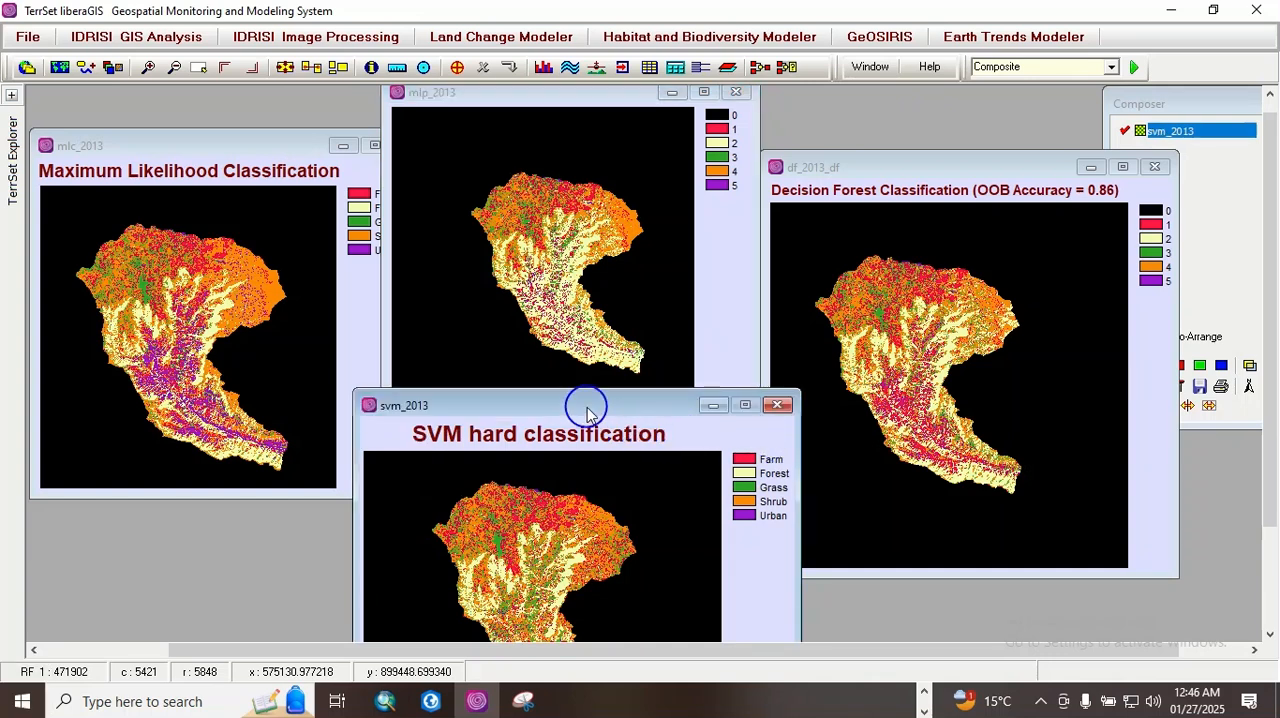
click(578, 334)
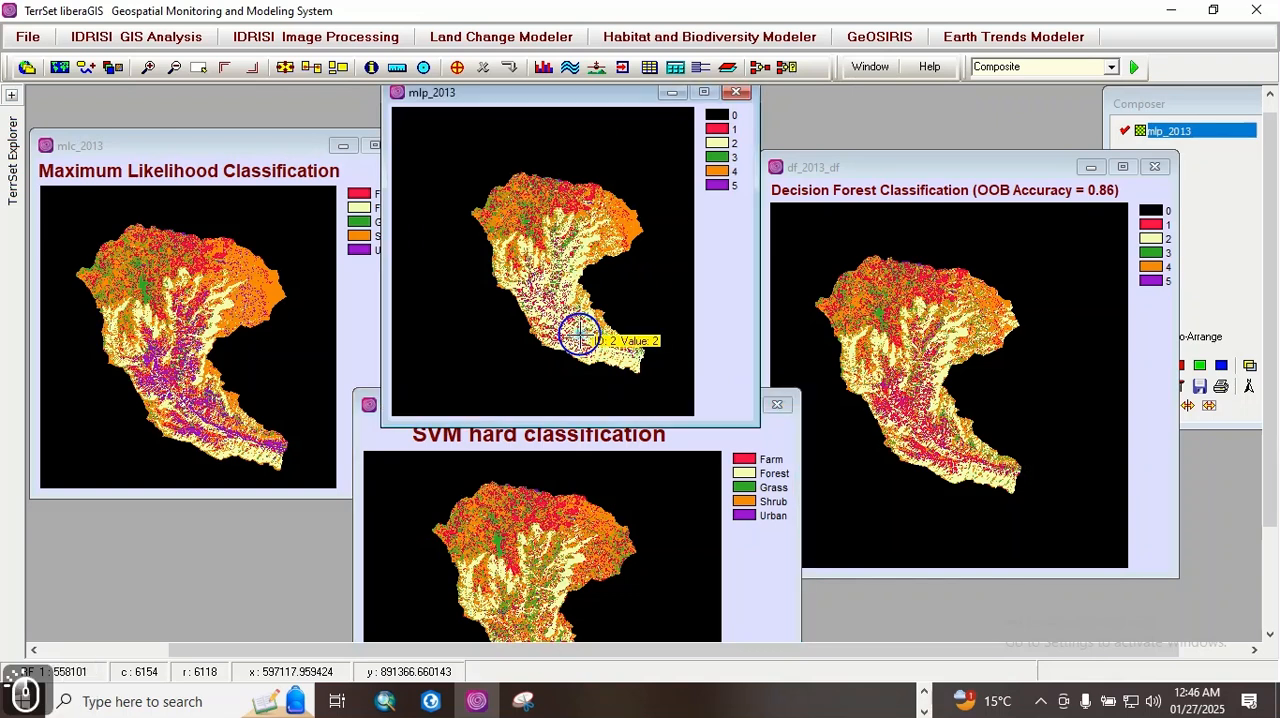
key(Up)
key(Down)
key(Down)
key(Down)
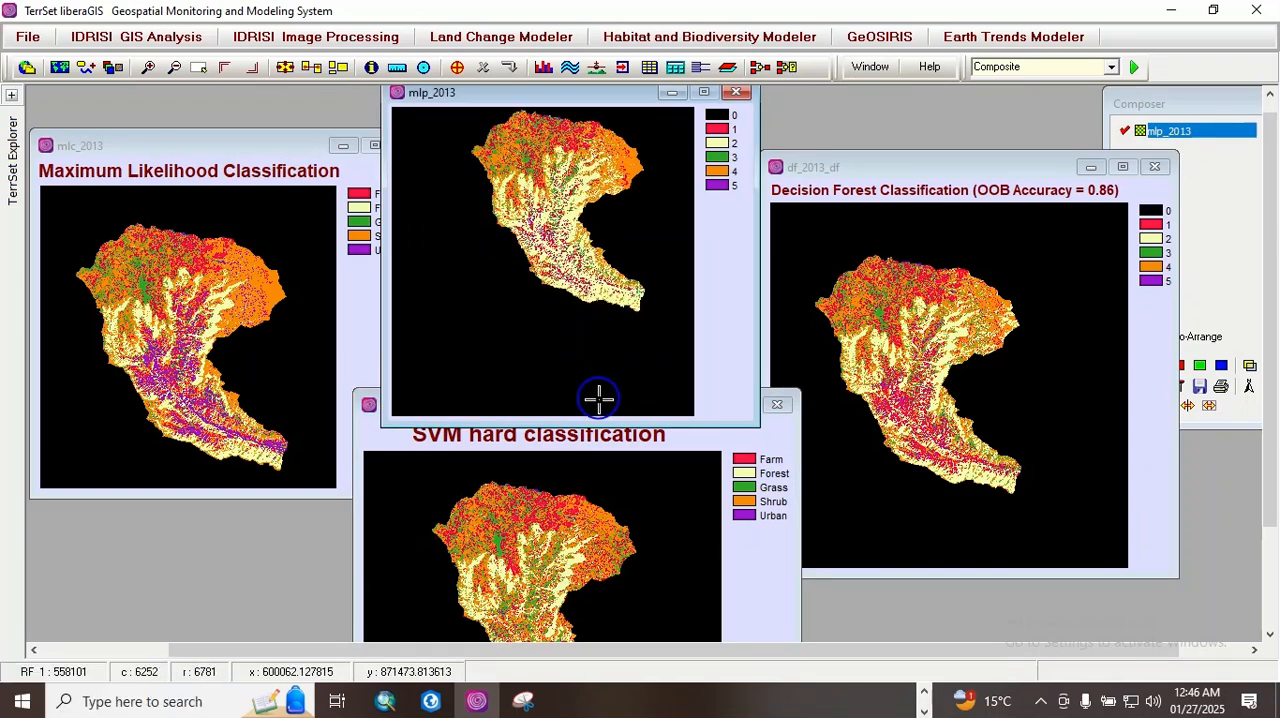
drag(598, 420, 598, 341)
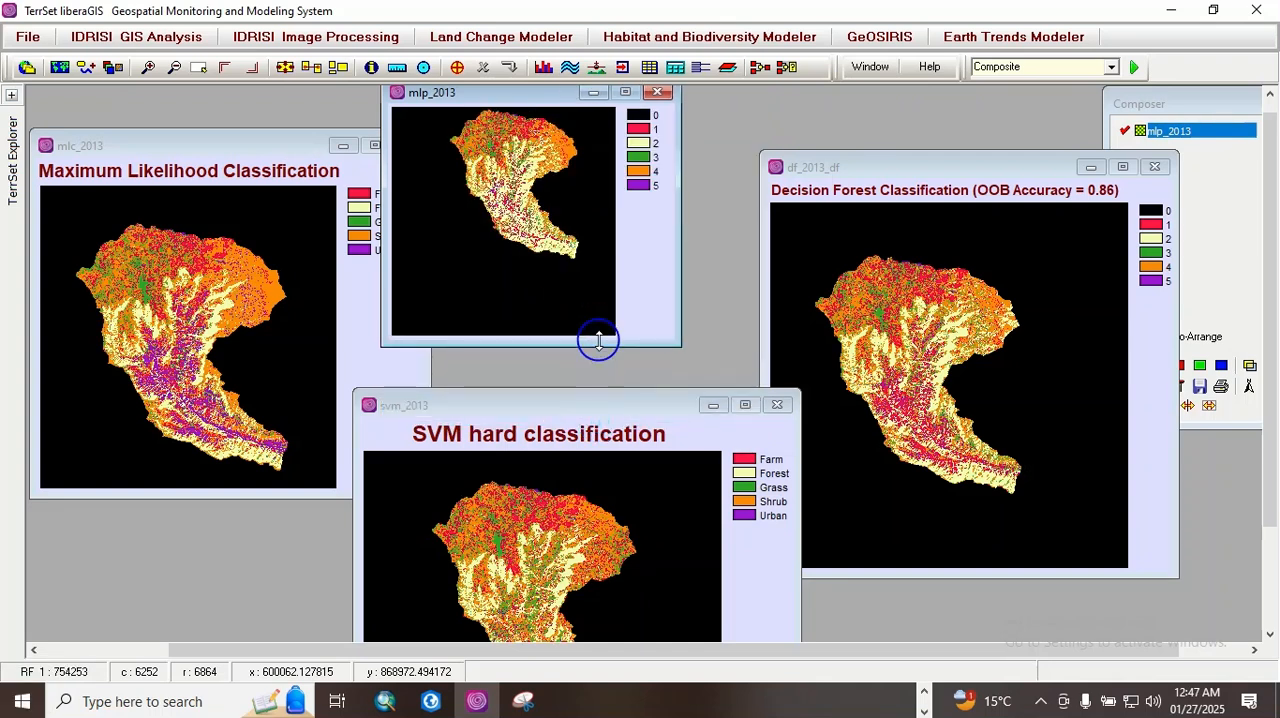
Step: Move the svm_2013, df_2013_df and mlc_2013 windows up to group all four maps closely together
click(594, 418)
drag(590, 418, 590, 366)
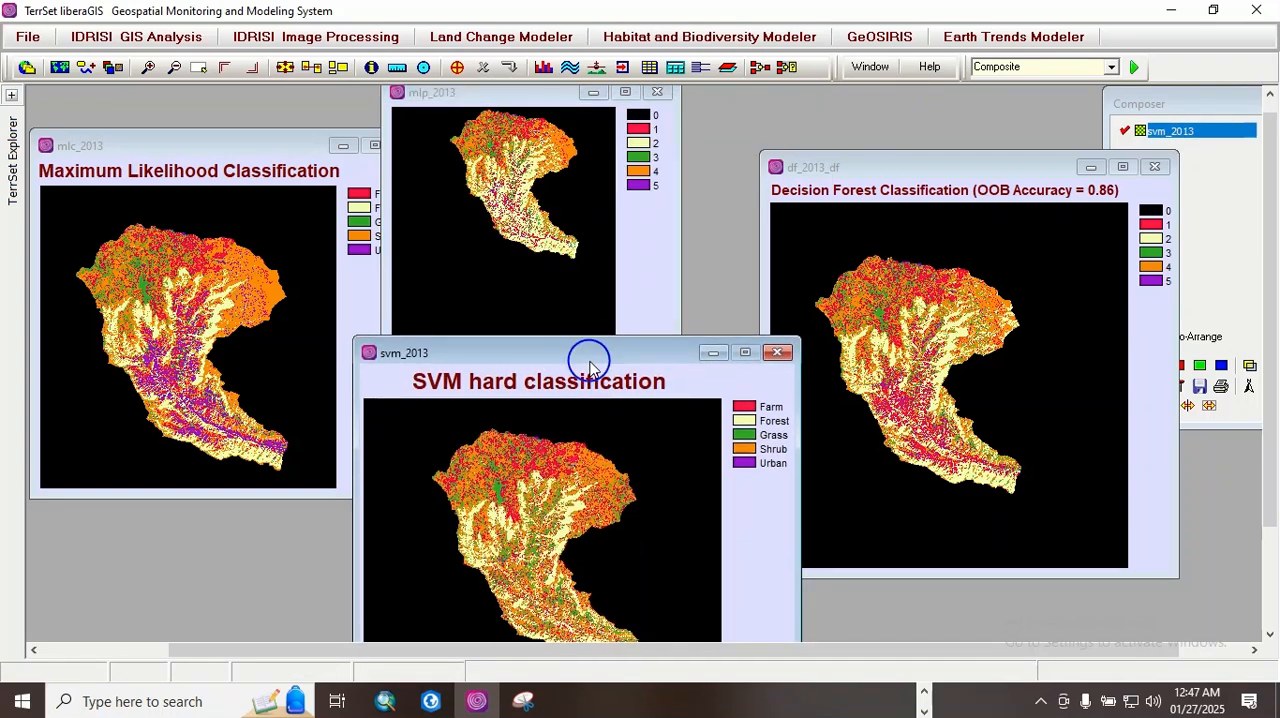
drag(863, 171, 789, 99)
click(748, 543)
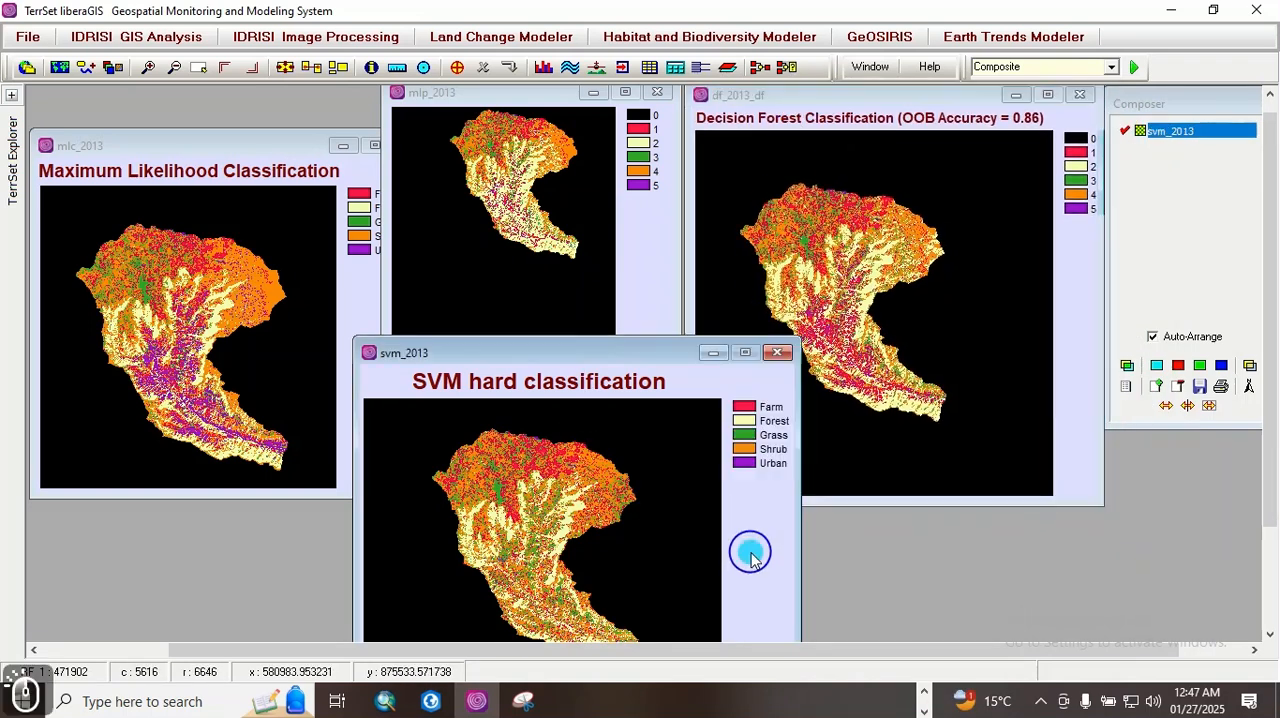
drag(137, 126, 125, 92)
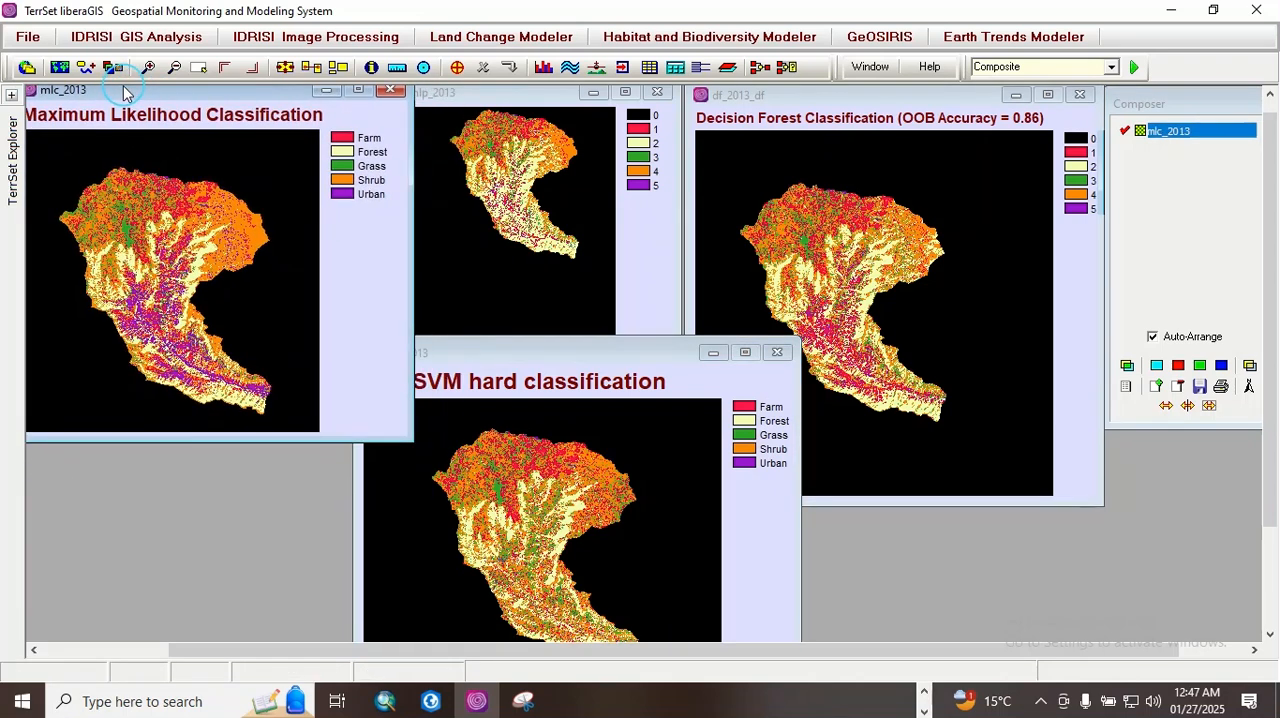
Step: Shift the mlp_2013 and df_2013_df windows slightly away from mlc_2013 so all four classified watersheds are visible together
click(548, 97)
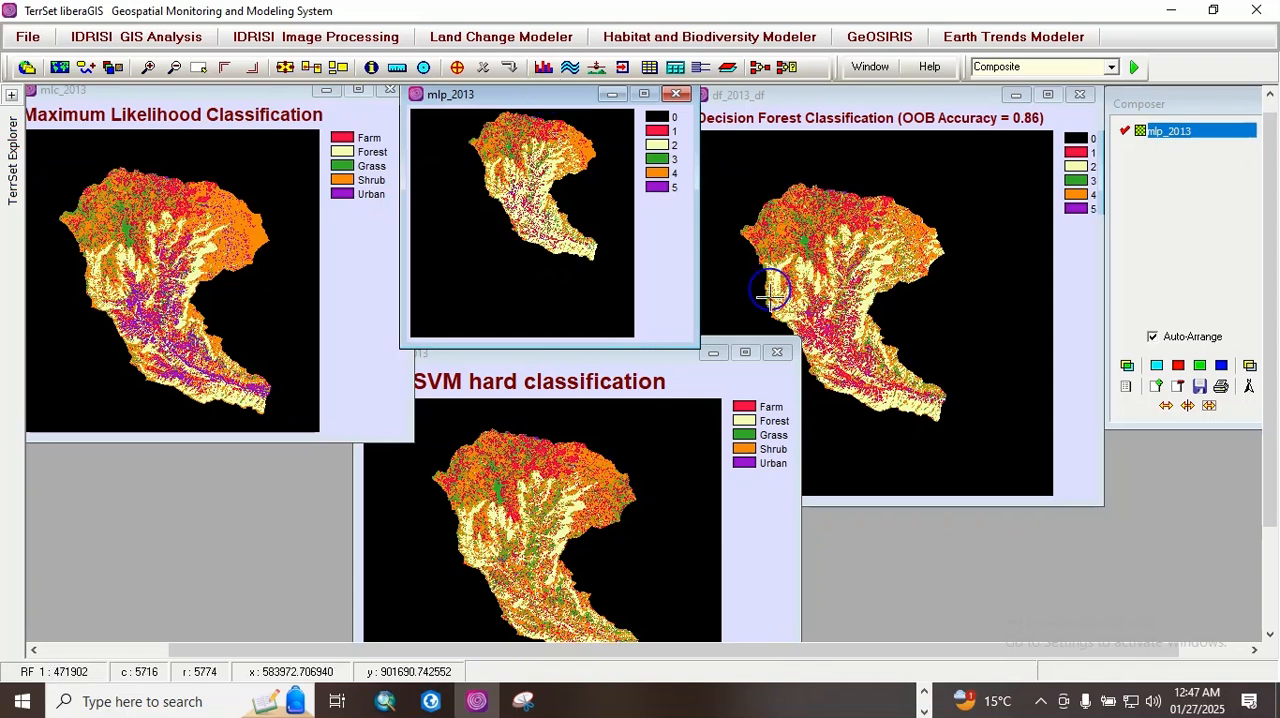
click(680, 380)
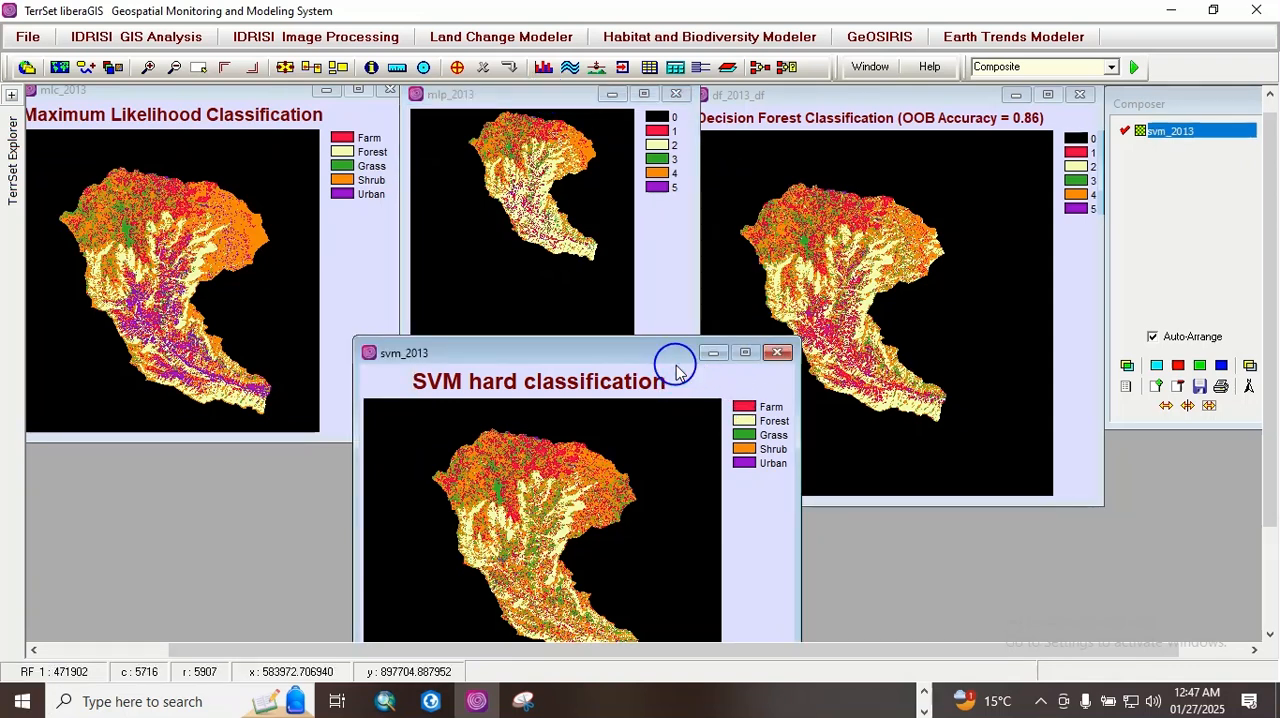
click(540, 97)
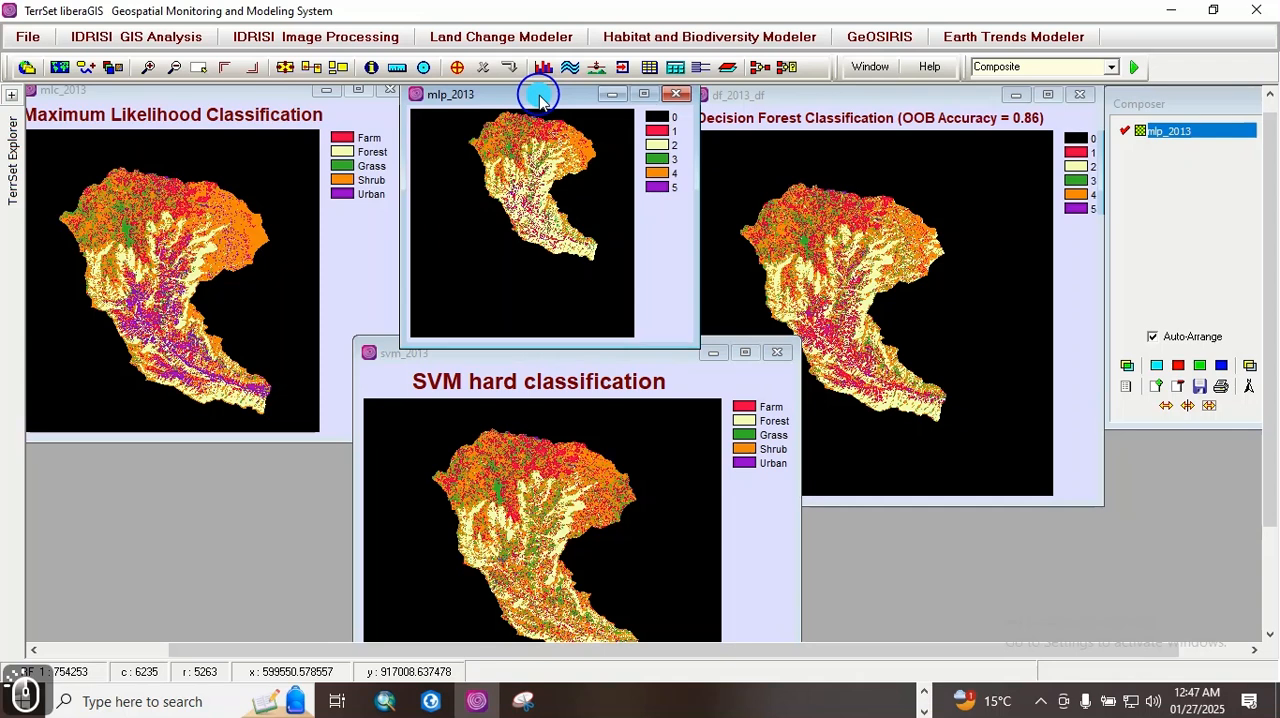
click(815, 99)
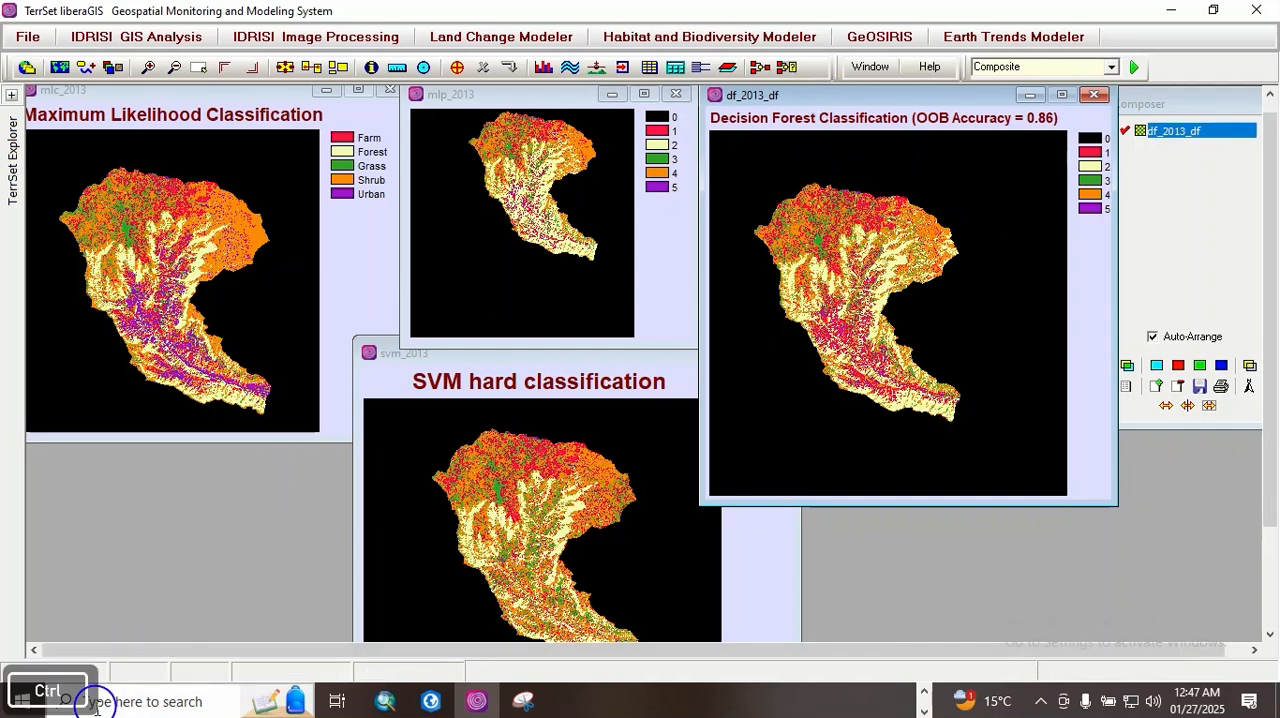
Step: Switch to Snipping Tool and capture a rectangular snip covering the mlc_2013, mlp_2013, df_2013_df and svm_2013 map windows
key(ctrl+shift+s)
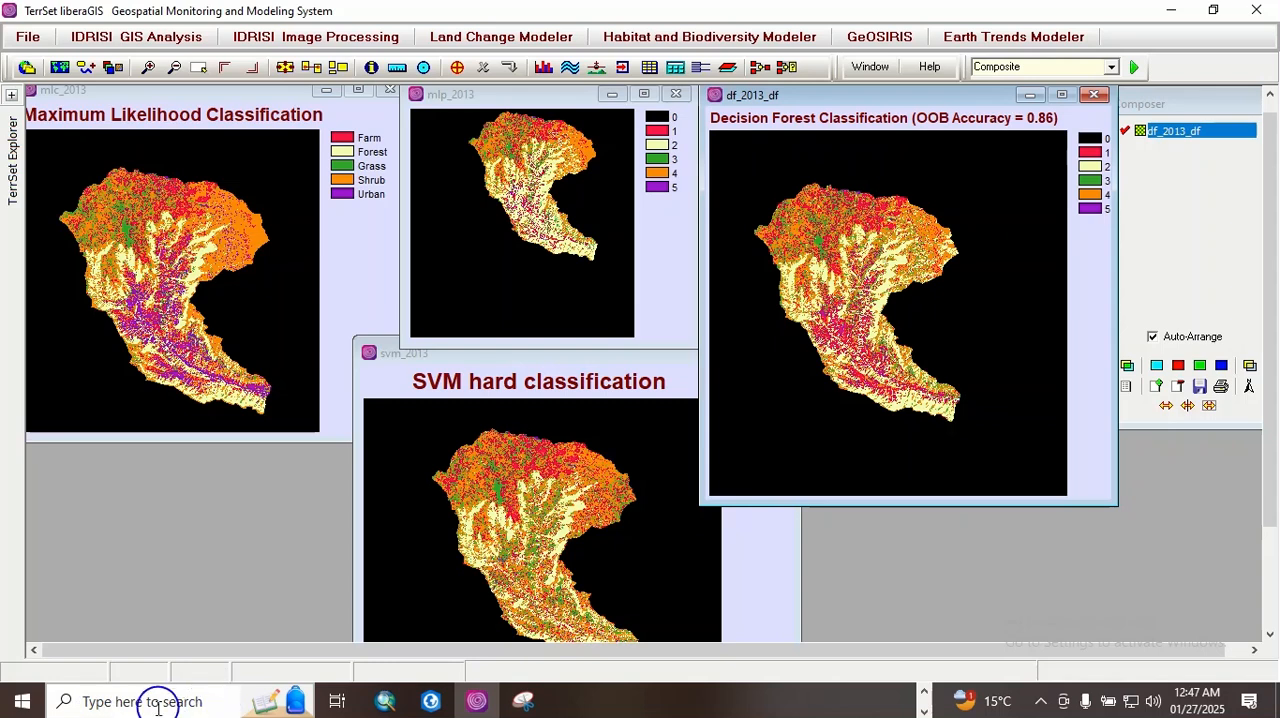
click(130, 702)
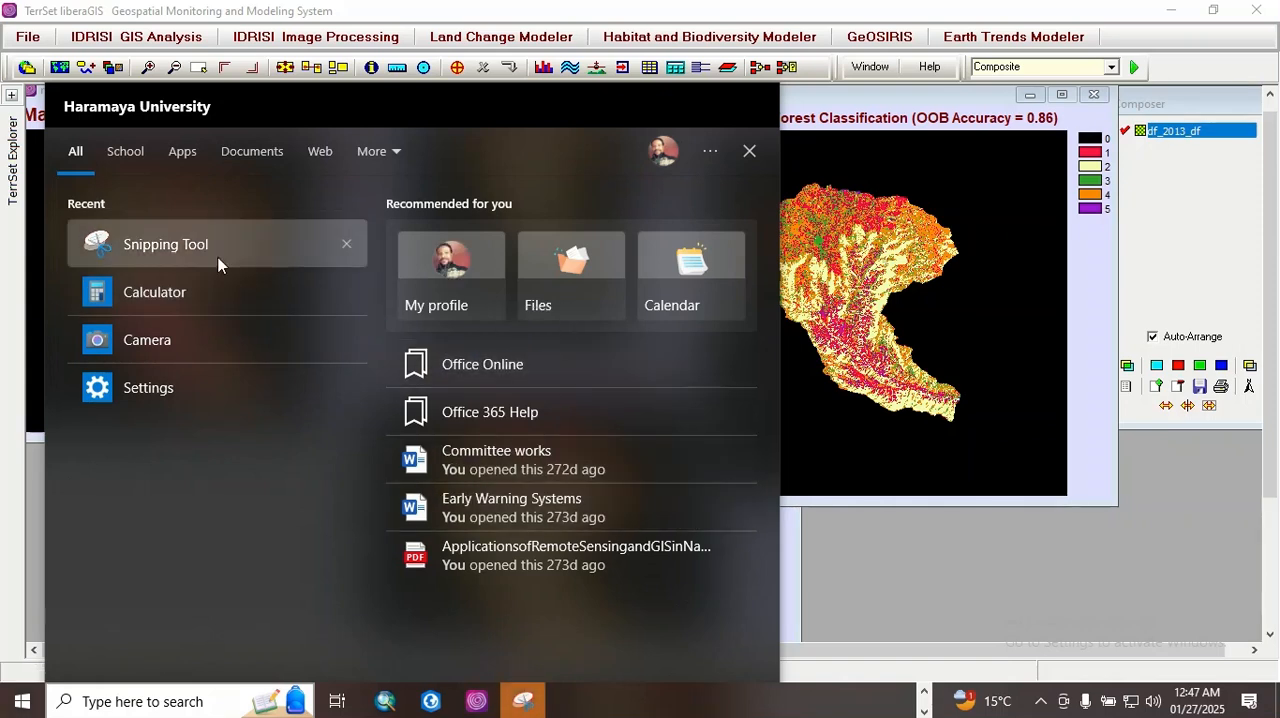
click(187, 249)
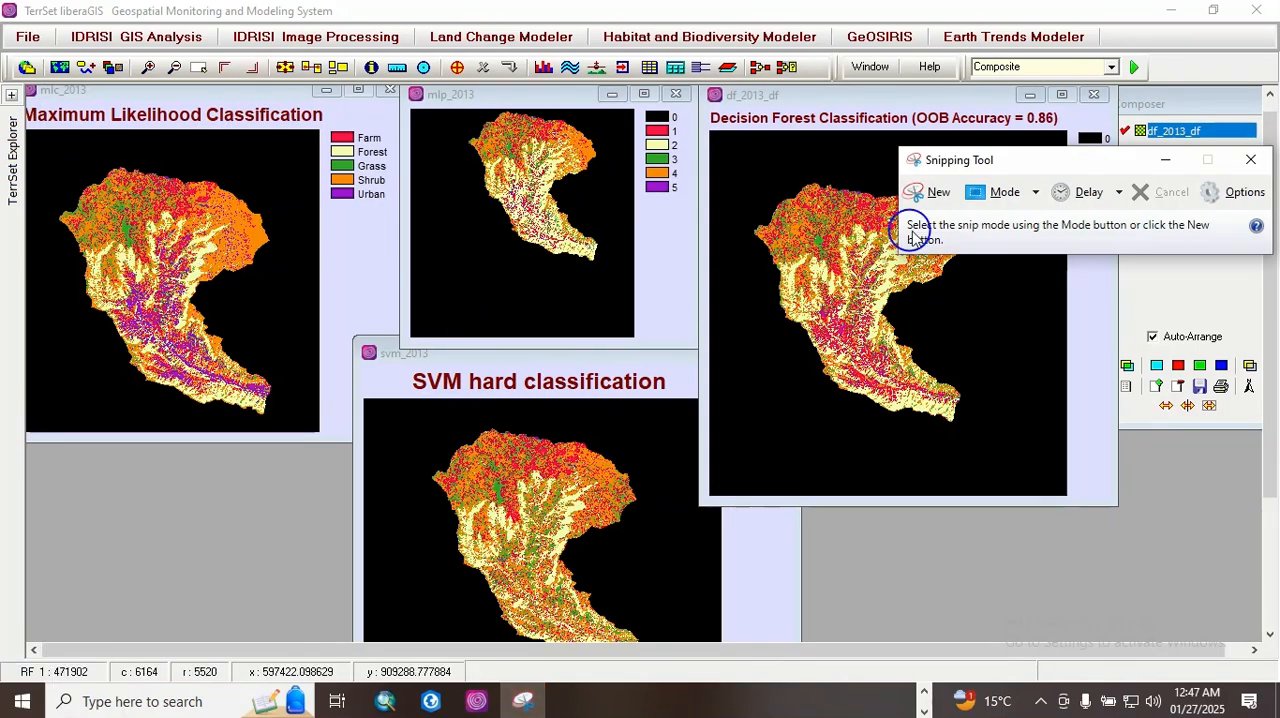
click(941, 194)
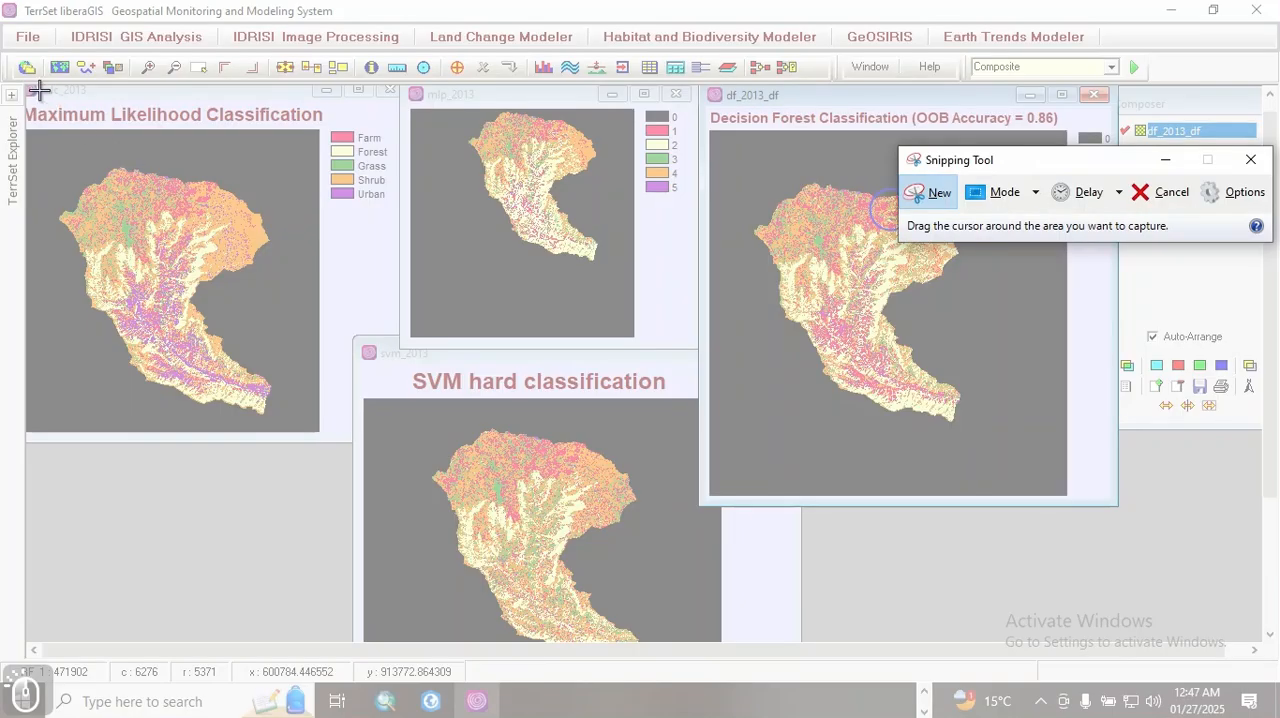
drag(14, 80, 1117, 646)
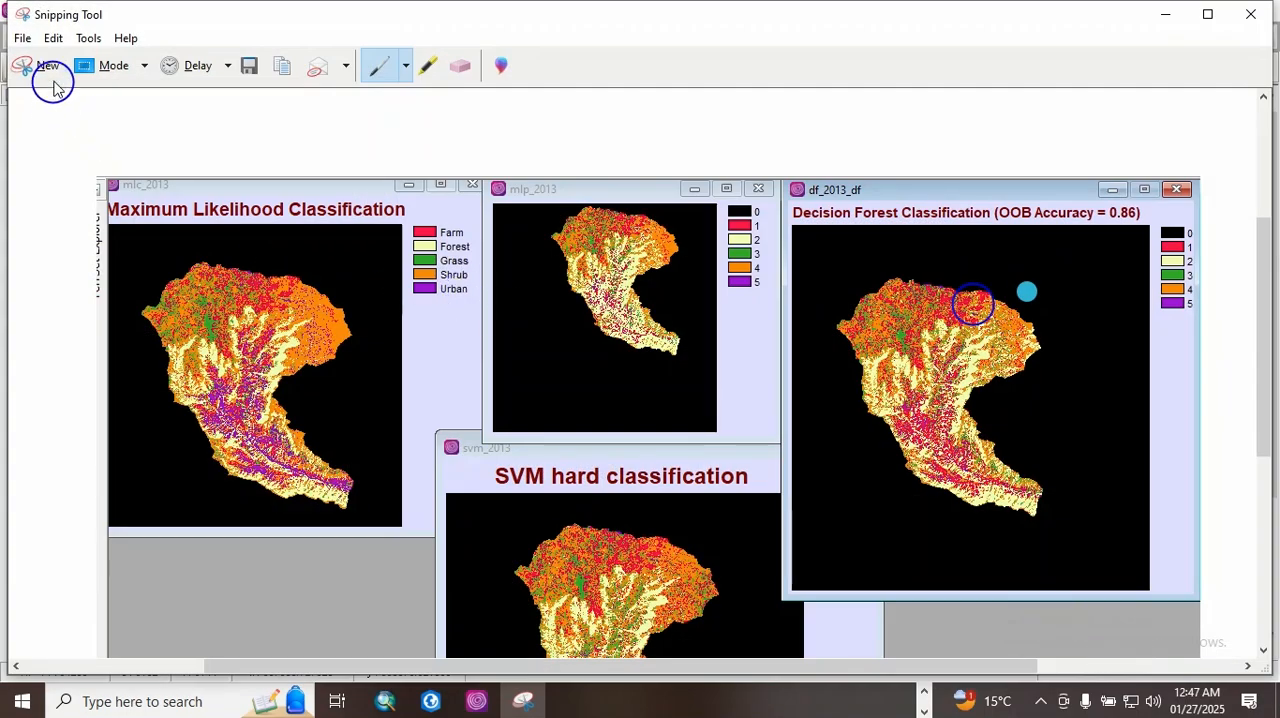
Step: Save the snip to the Desktop as the PNG file Capture, replacing the existing file, and close Snipping Tool
click(22, 38)
click(60, 86)
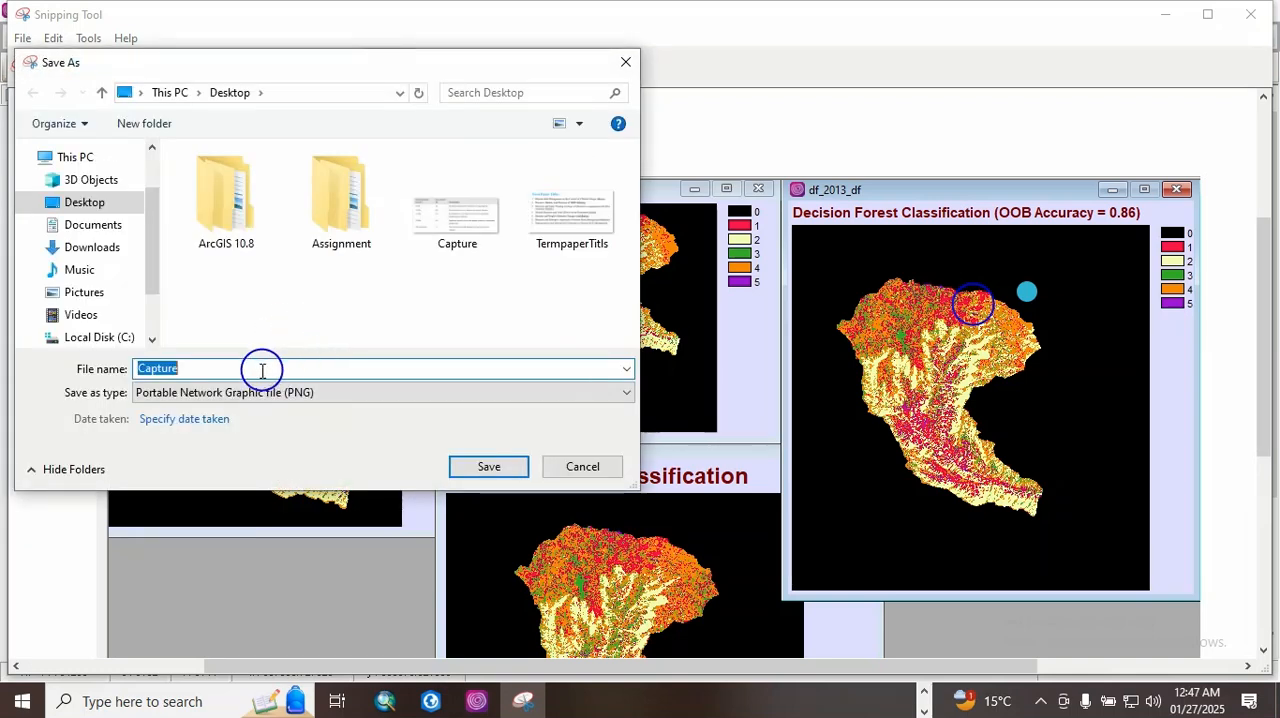
click(490, 467)
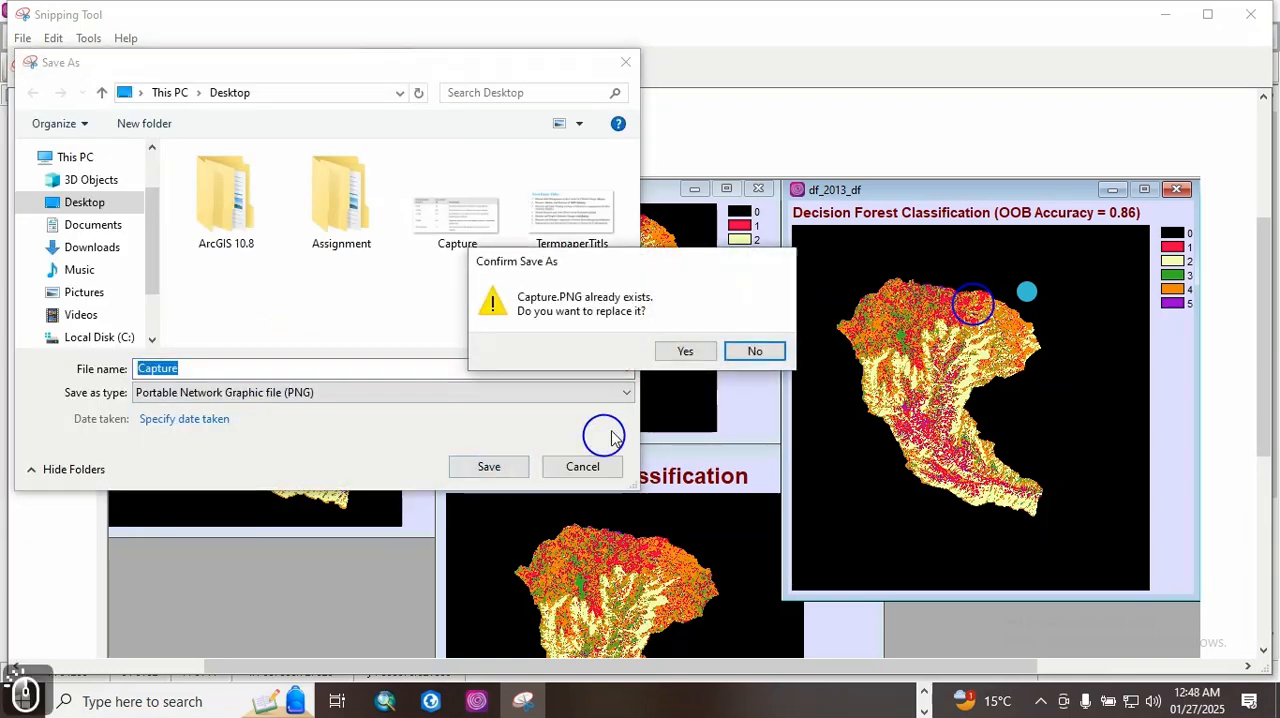
click(686, 352)
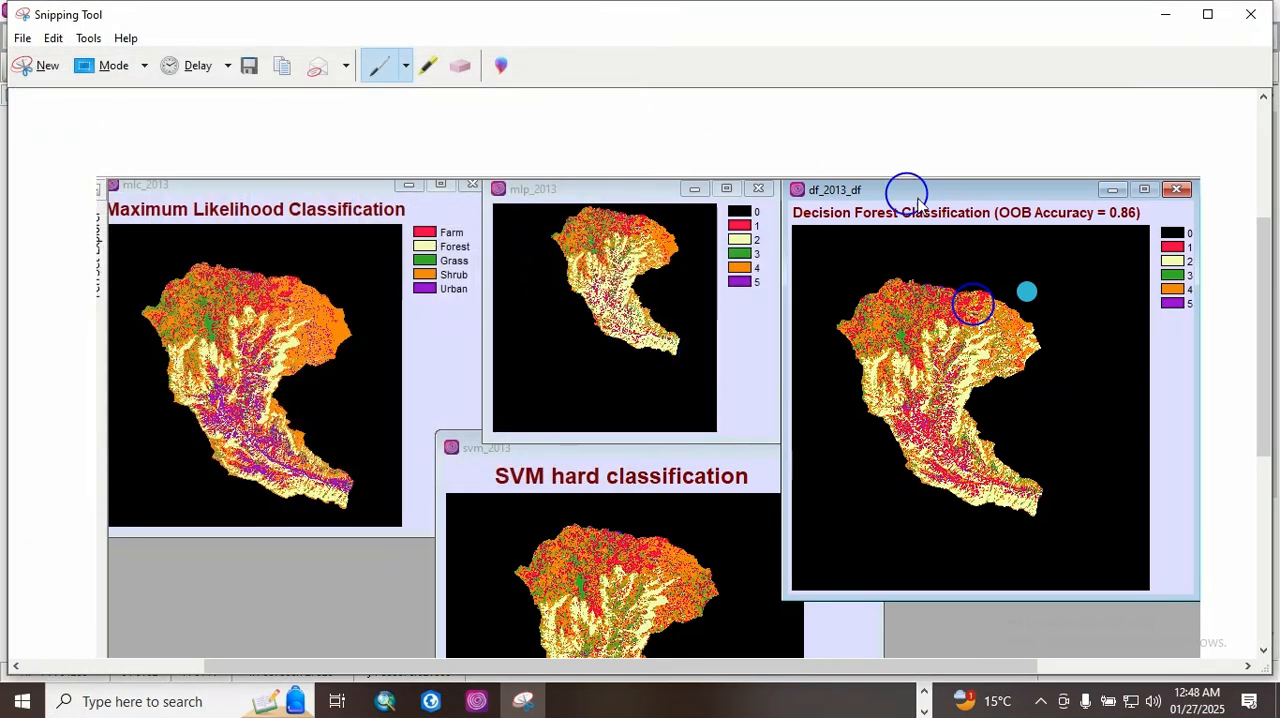
click(1258, 14)
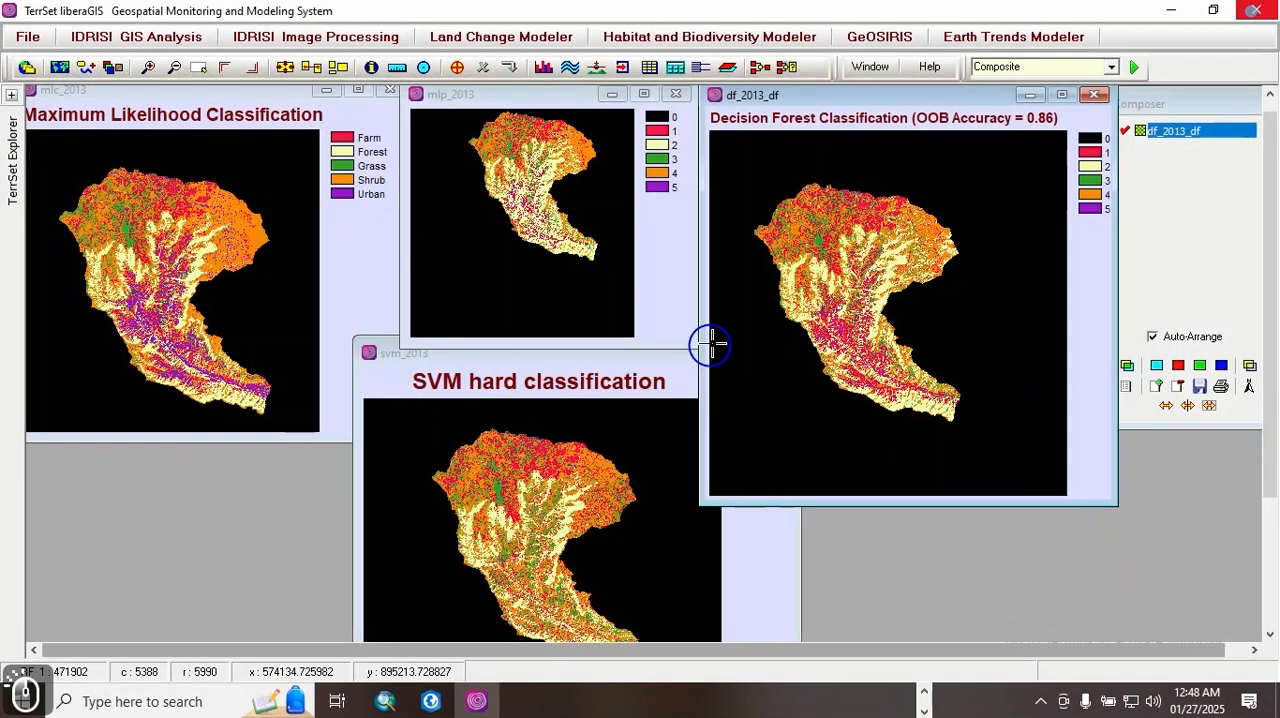